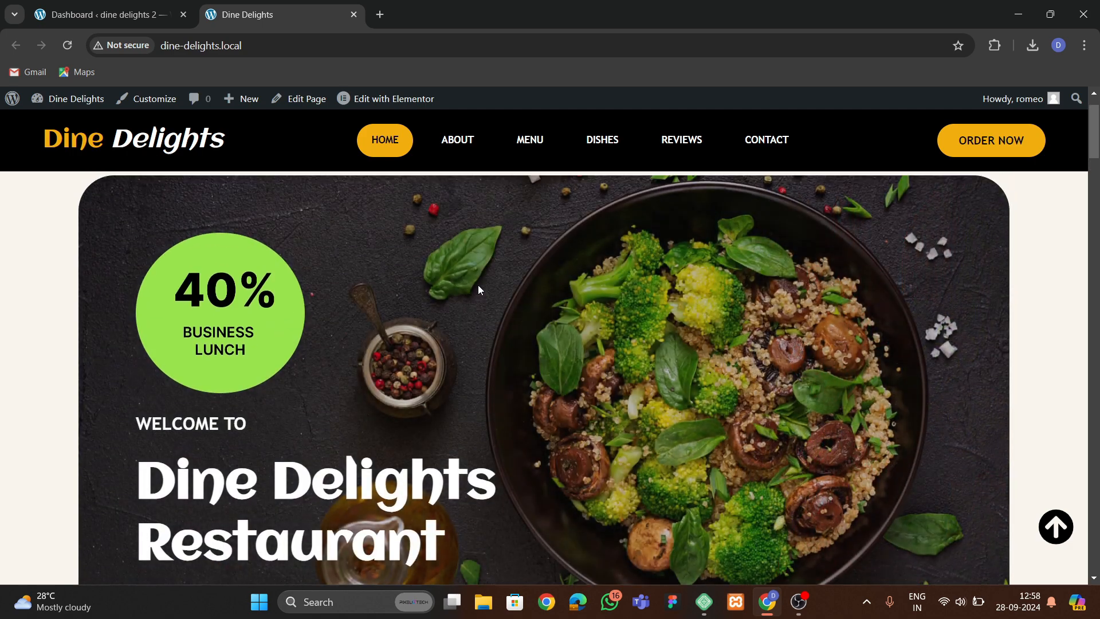
Review the Dine Delights homepage sections from the hero banner down to the contact section.
{"action": "scroll", "coordinate": [479, 232], "scroll_direction": "down", "scroll_amount": 2}
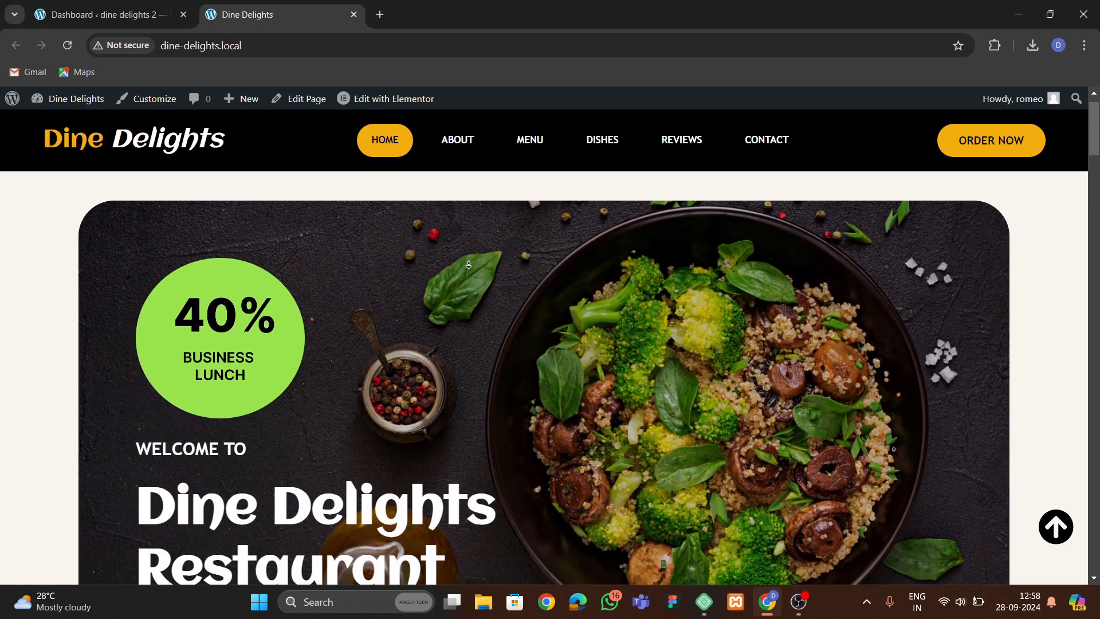
{"action": "scroll", "coordinate": [468, 268], "scroll_direction": "down", "scroll_amount": 5}
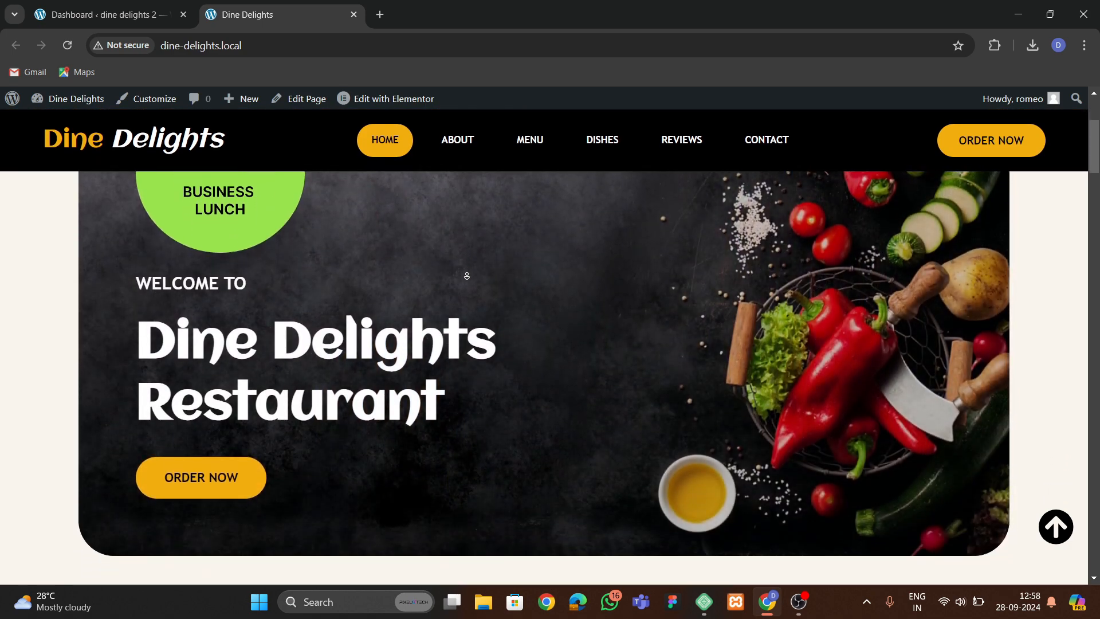
{"action": "scroll", "coordinate": [467, 281], "scroll_direction": "down", "scroll_amount": 6}
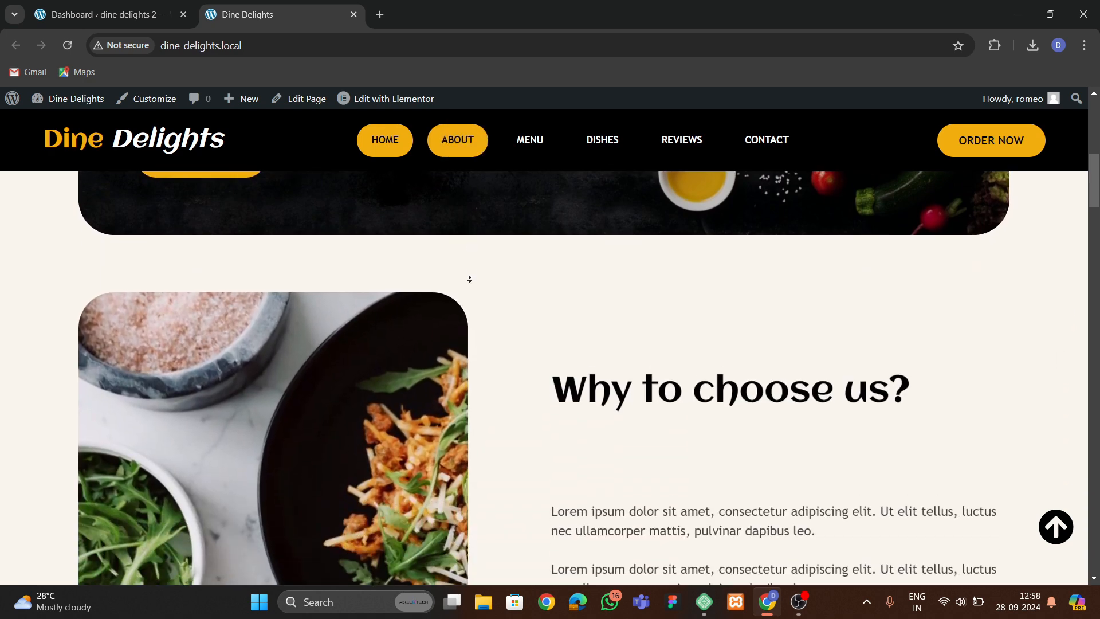
{"action": "scroll", "coordinate": [469, 279], "scroll_direction": "down", "scroll_amount": 5}
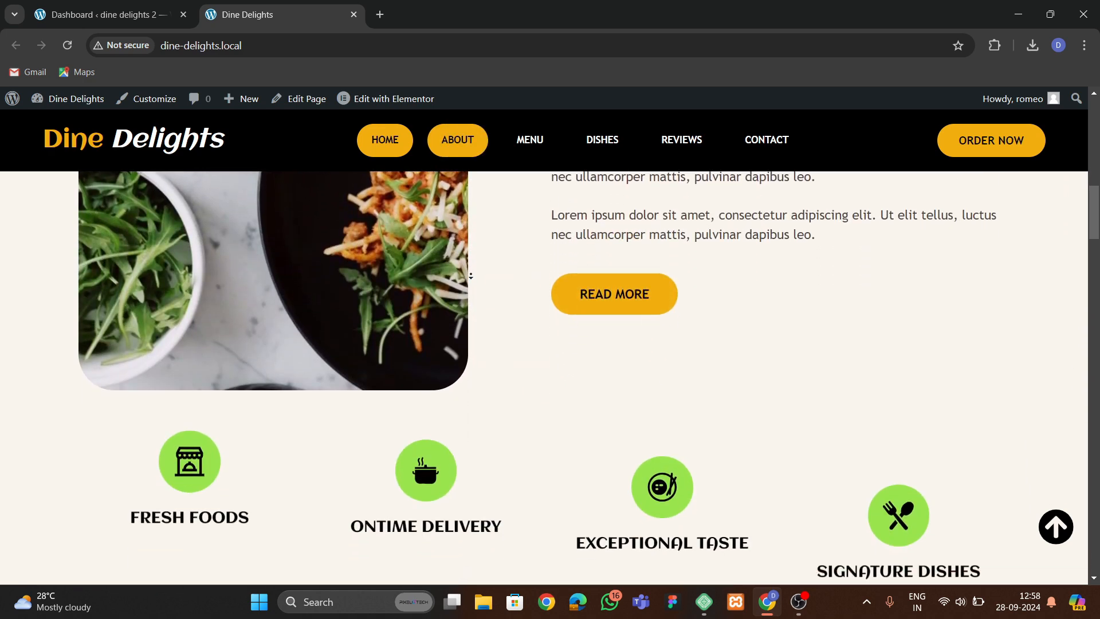
{"action": "scroll", "coordinate": [469, 277], "scroll_direction": "down", "scroll_amount": 5}
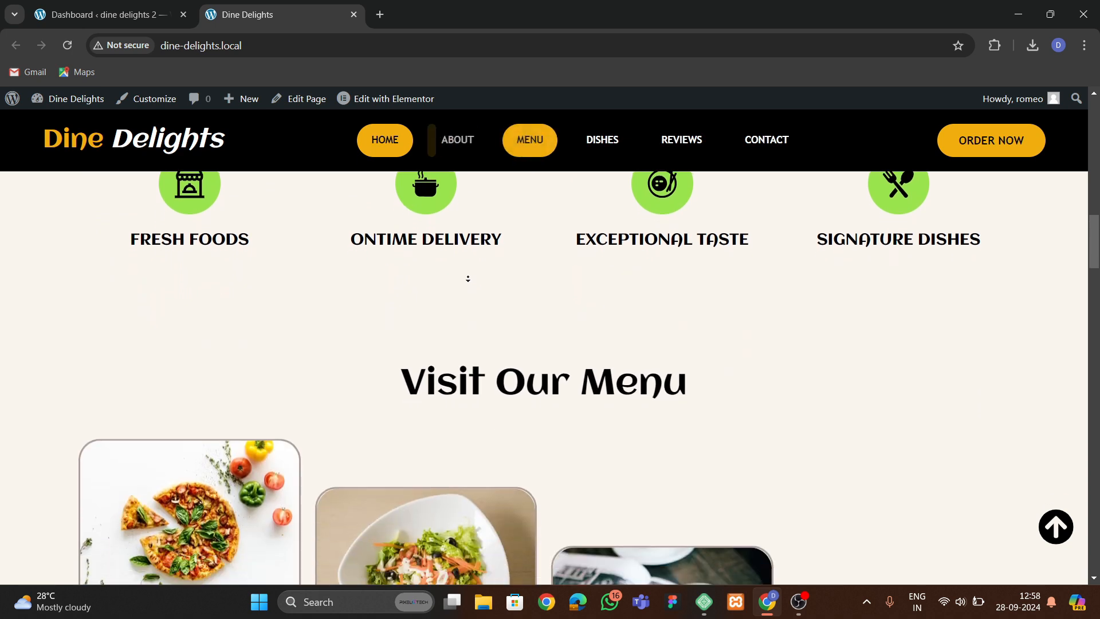
{"action": "scroll", "coordinate": [468, 279], "scroll_direction": "down", "scroll_amount": 5}
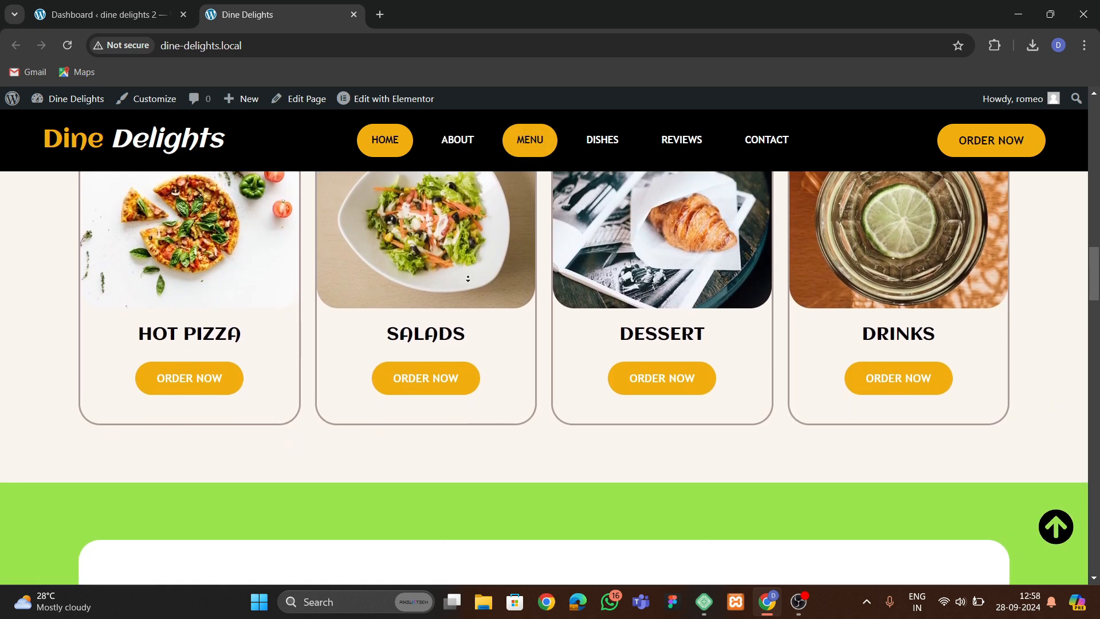
{"action": "scroll", "coordinate": [468, 279], "scroll_direction": "down", "scroll_amount": 5}
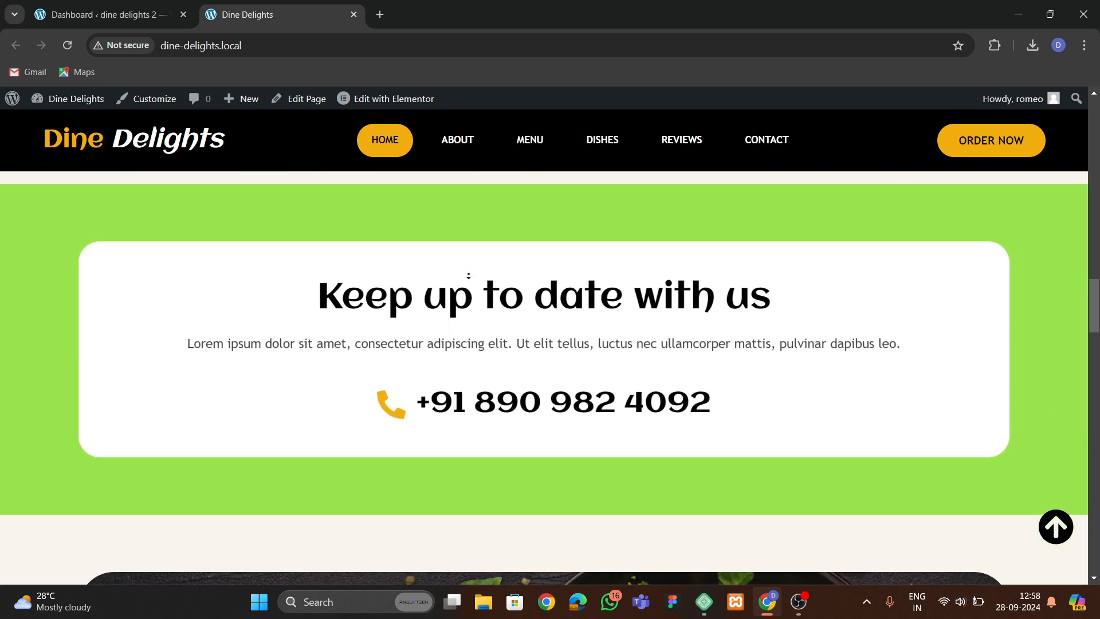
{"action": "scroll", "coordinate": [468, 277], "scroll_direction": "down", "scroll_amount": 5}
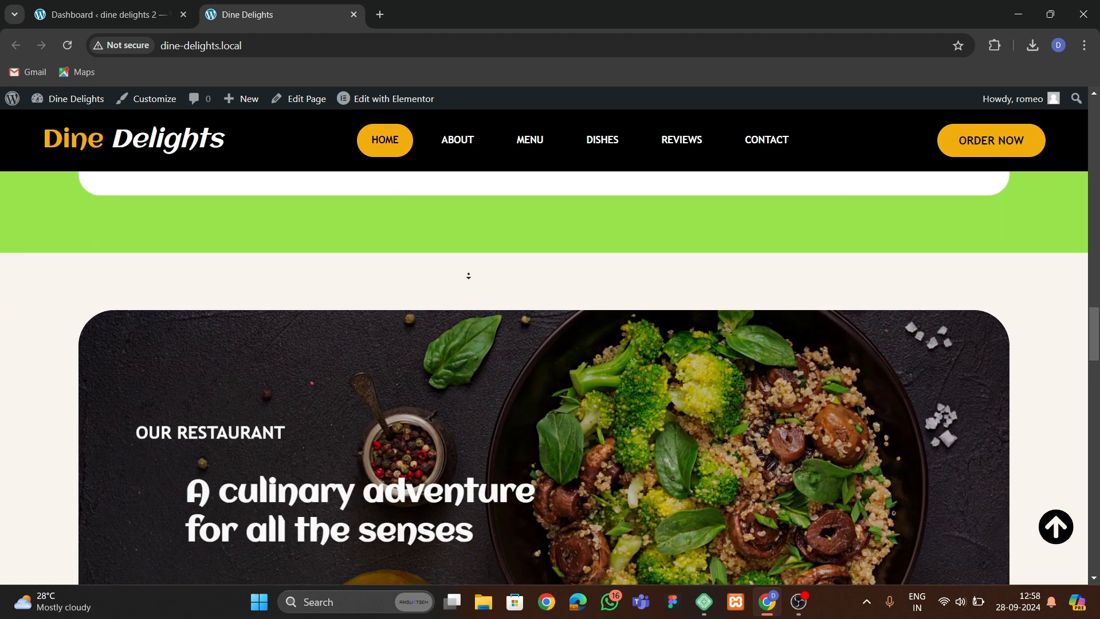
{"action": "scroll", "coordinate": [468, 278], "scroll_direction": "down", "scroll_amount": 5}
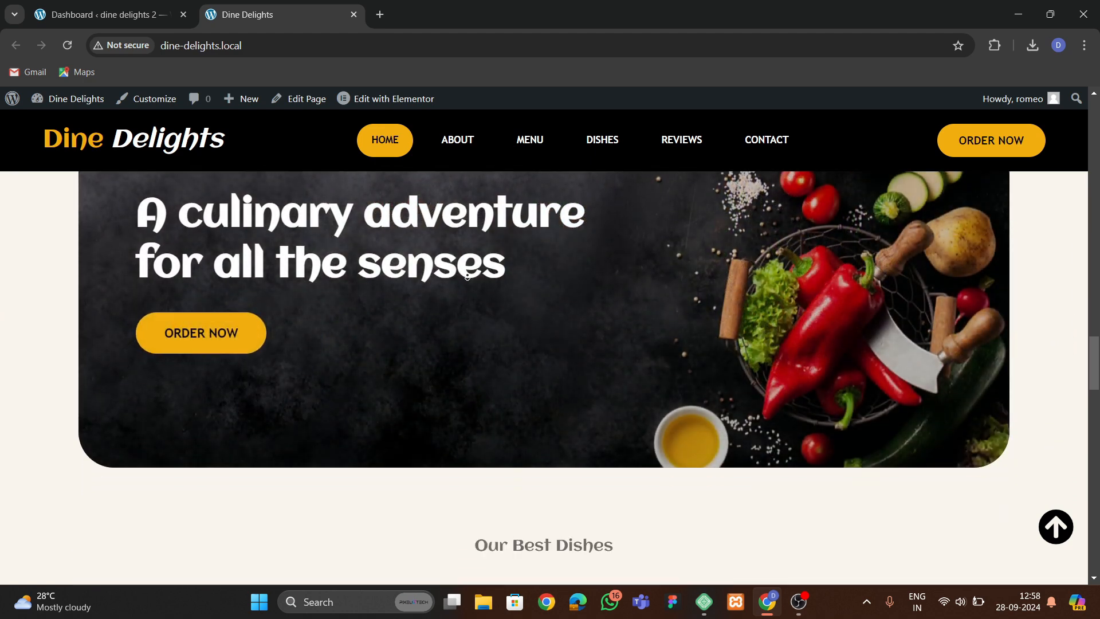
{"action": "scroll", "coordinate": [466, 278], "scroll_direction": "down", "scroll_amount": 5}
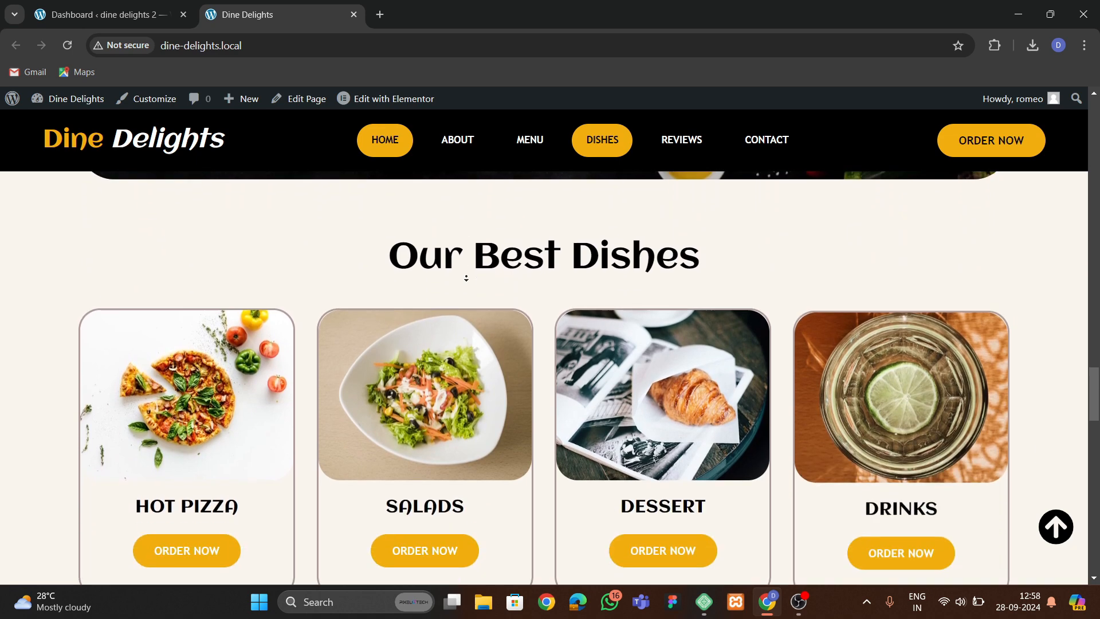
{"action": "scroll", "coordinate": [465, 279], "scroll_direction": "down", "scroll_amount": 5}
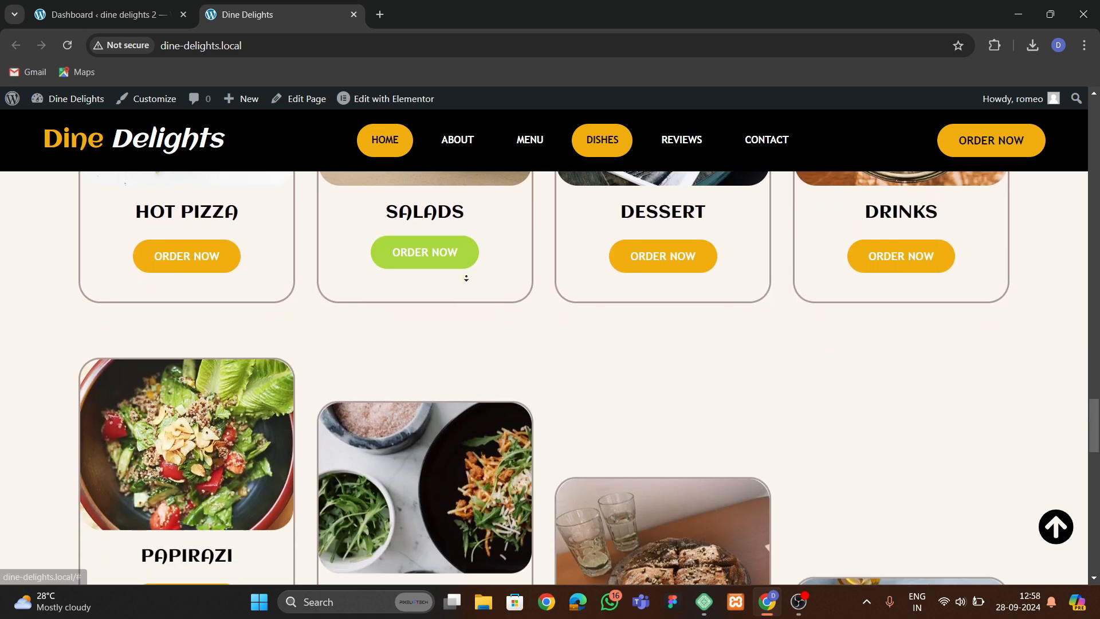
{"action": "scroll", "coordinate": [465, 279], "scroll_direction": "down", "scroll_amount": 5}
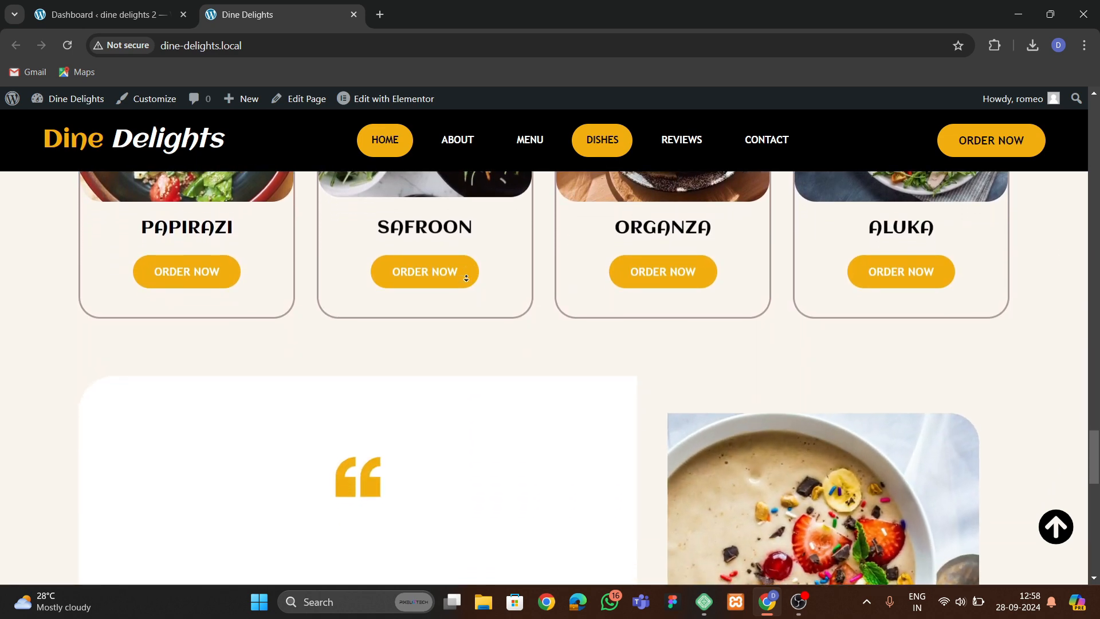
{"action": "scroll", "coordinate": [466, 278], "scroll_direction": "down", "scroll_amount": 5}
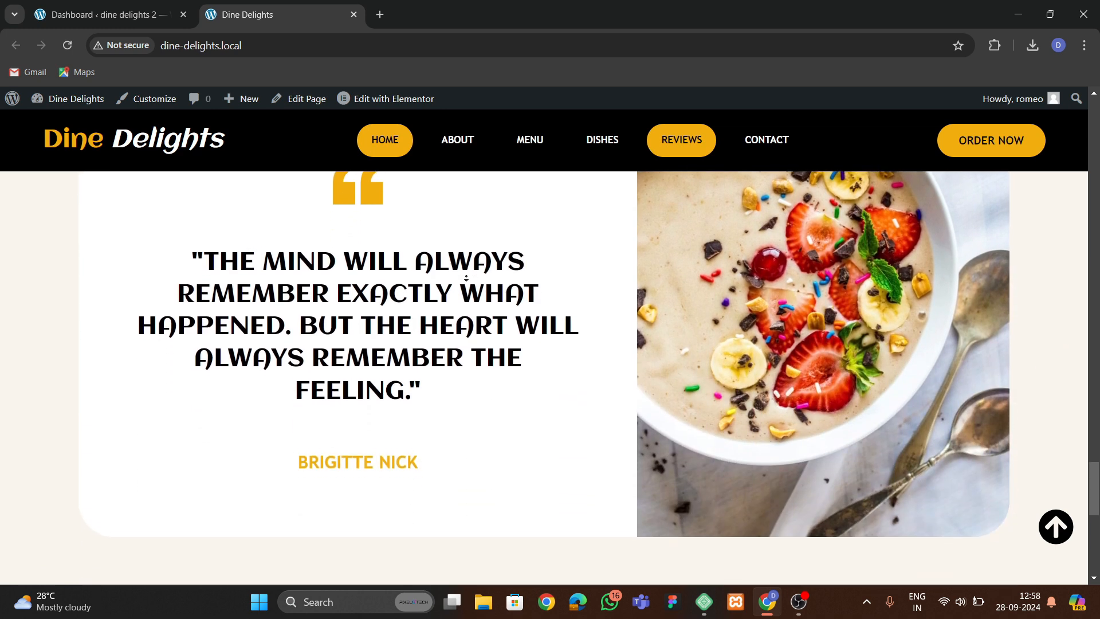
{"action": "scroll", "coordinate": [466, 279], "scroll_direction": "down", "scroll_amount": 5}
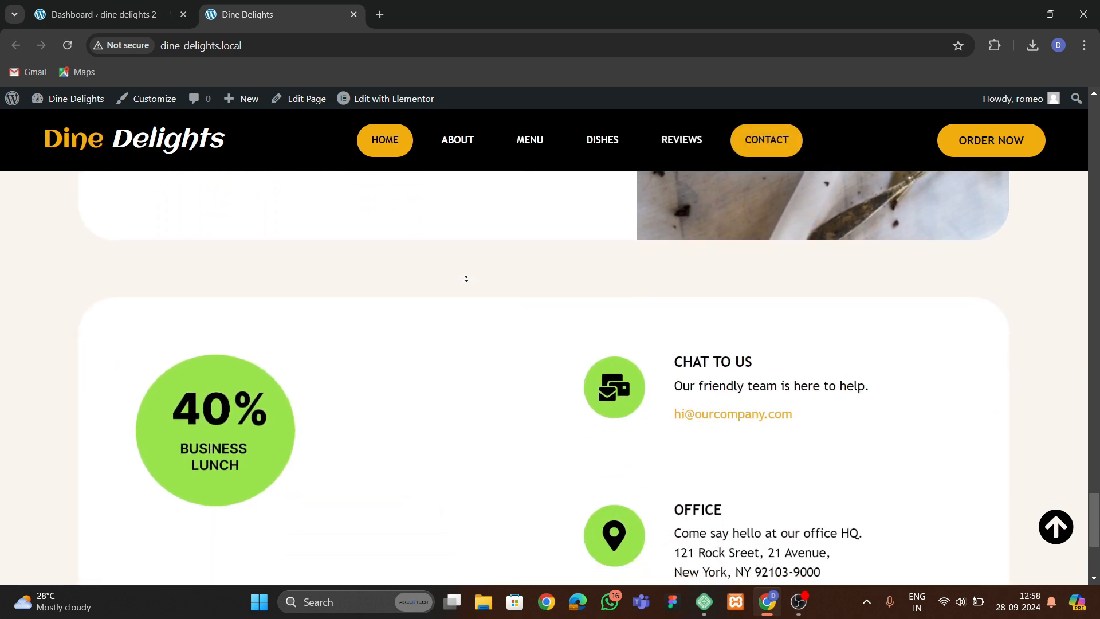
{"action": "scroll", "coordinate": [465, 279], "scroll_direction": "down", "scroll_amount": 3}
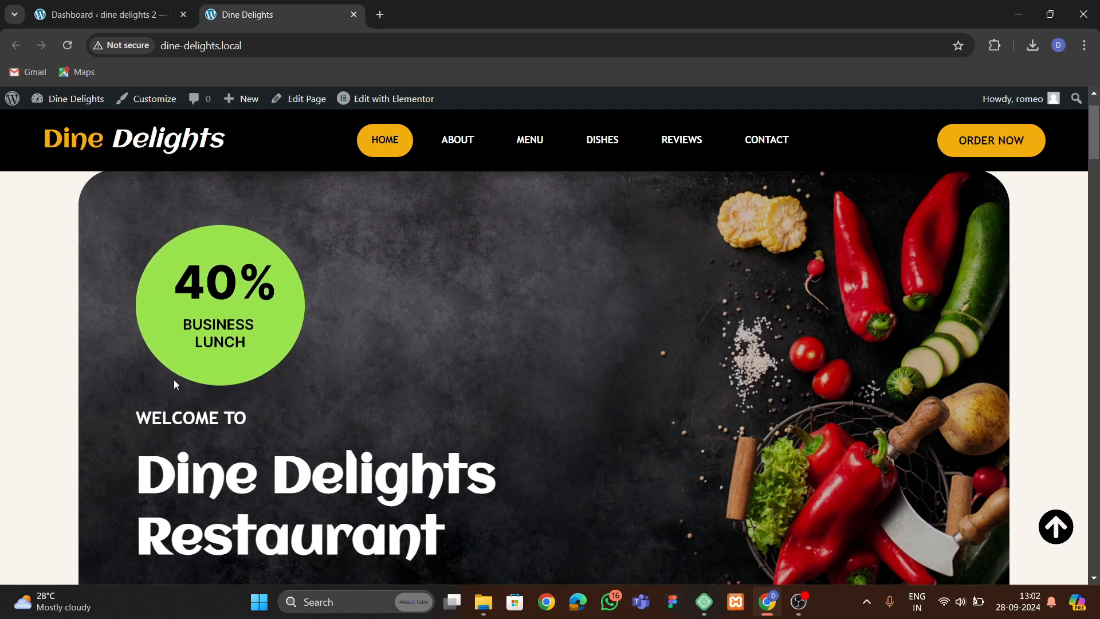
Examine the hero banner slider and the top contact bar at the head of the homepage.
{"action": "scroll", "coordinate": [173, 379], "scroll_direction": "up", "scroll_amount": 2}
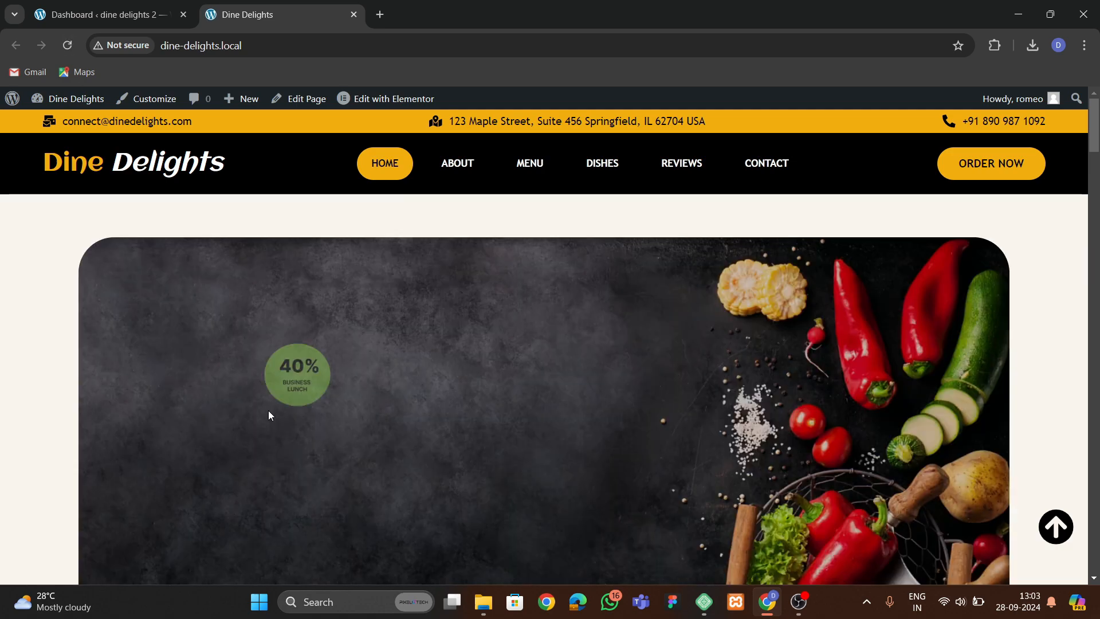
{"action": "scroll", "coordinate": [269, 411], "scroll_direction": "down", "scroll_amount": 3}
{"action": "scroll", "coordinate": [317, 425], "scroll_direction": "up", "scroll_amount": 2}
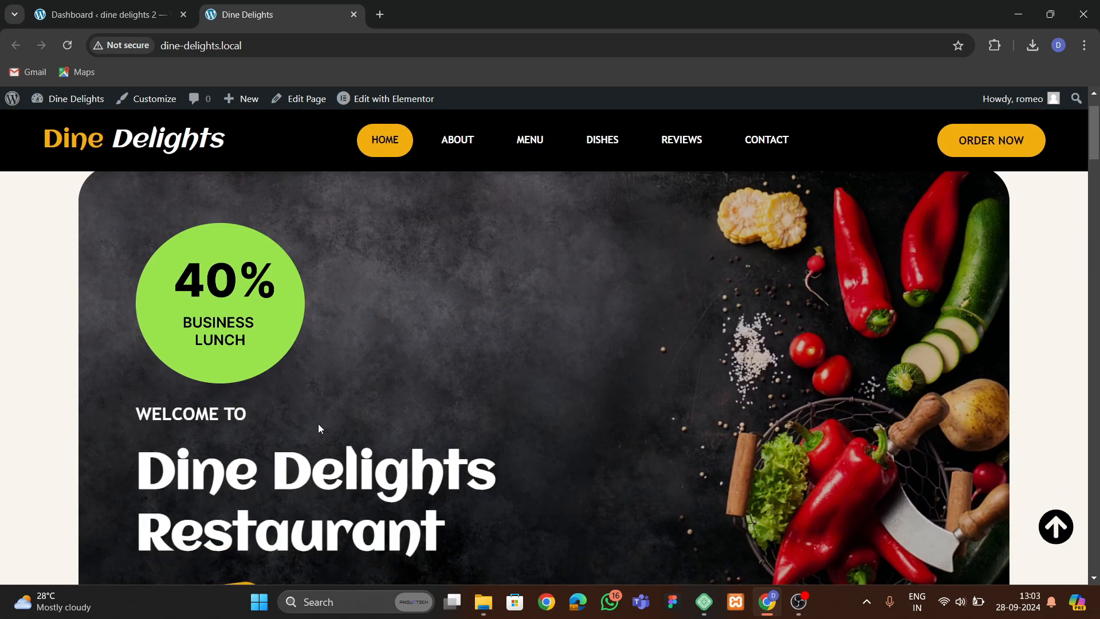
{"action": "scroll", "coordinate": [318, 395], "scroll_direction": "down", "scroll_amount": 3}
{"action": "scroll", "coordinate": [219, 397], "scroll_direction": "up", "scroll_amount": 3}
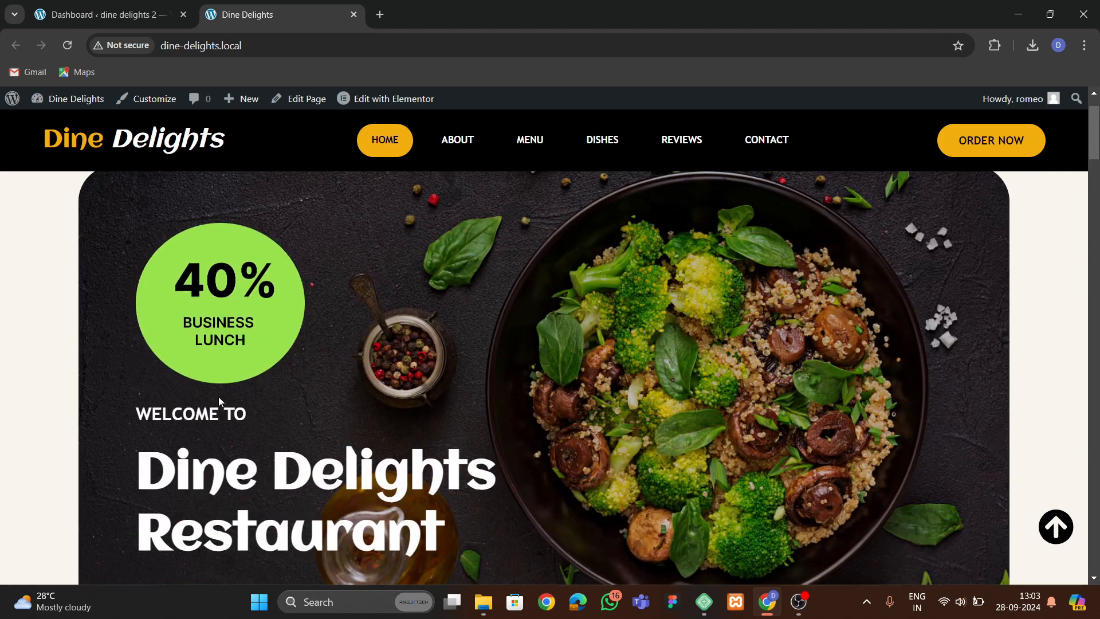
{"action": "scroll", "coordinate": [242, 352], "scroll_direction": "down", "scroll_amount": 1}
{"action": "scroll", "coordinate": [242, 348], "scroll_direction": "down", "scroll_amount": 1}
{"action": "scroll", "coordinate": [252, 258], "scroll_direction": "up", "scroll_amount": 3}
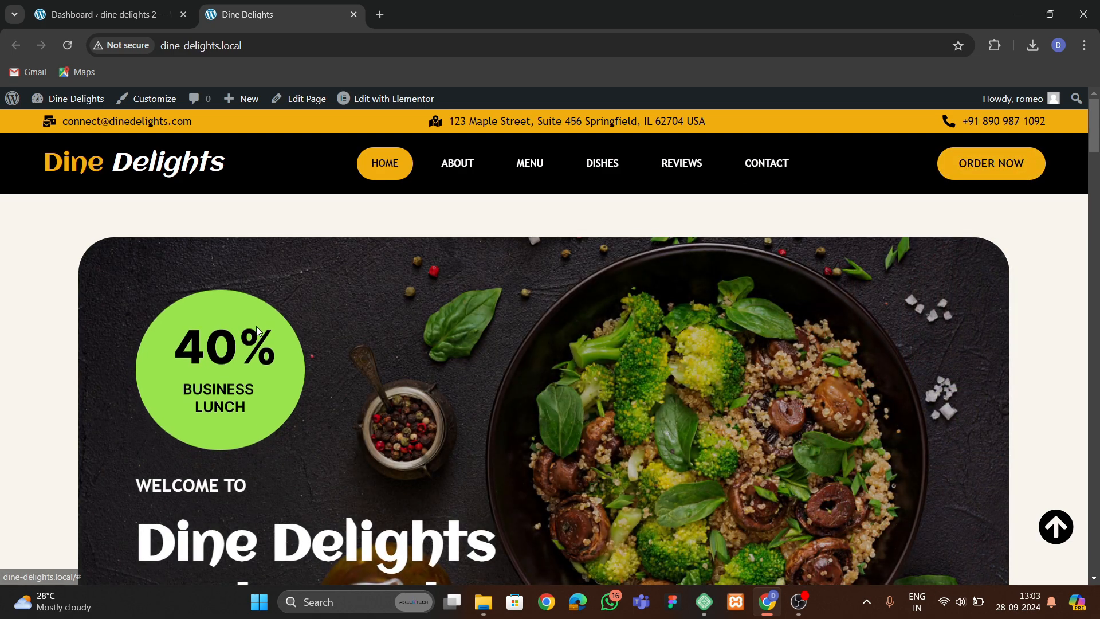
Go over the homepage again section by section, from the features and menu cards down to the footer.
{"action": "scroll", "coordinate": [265, 338], "scroll_direction": "down", "scroll_amount": 6}
{"action": "scroll", "coordinate": [266, 338], "scroll_direction": "down", "scroll_amount": 3}
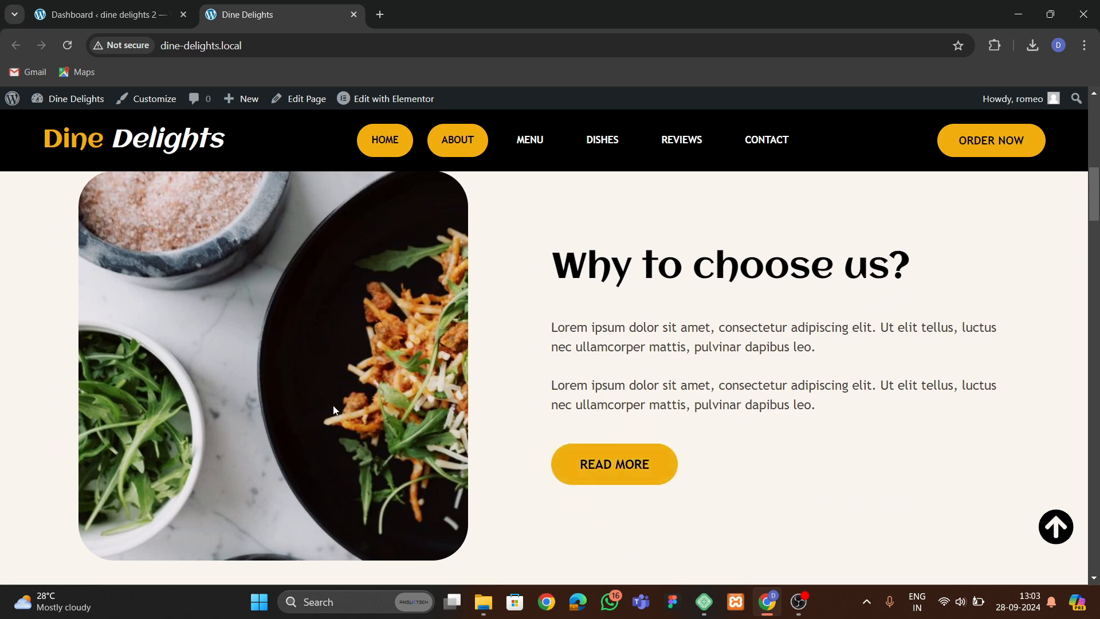
{"action": "scroll", "coordinate": [330, 412], "scroll_direction": "down", "scroll_amount": 3}
{"action": "scroll", "coordinate": [330, 412], "scroll_direction": "down", "scroll_amount": 4}
{"action": "scroll", "coordinate": [221, 342], "scroll_direction": "up", "scroll_amount": 1}
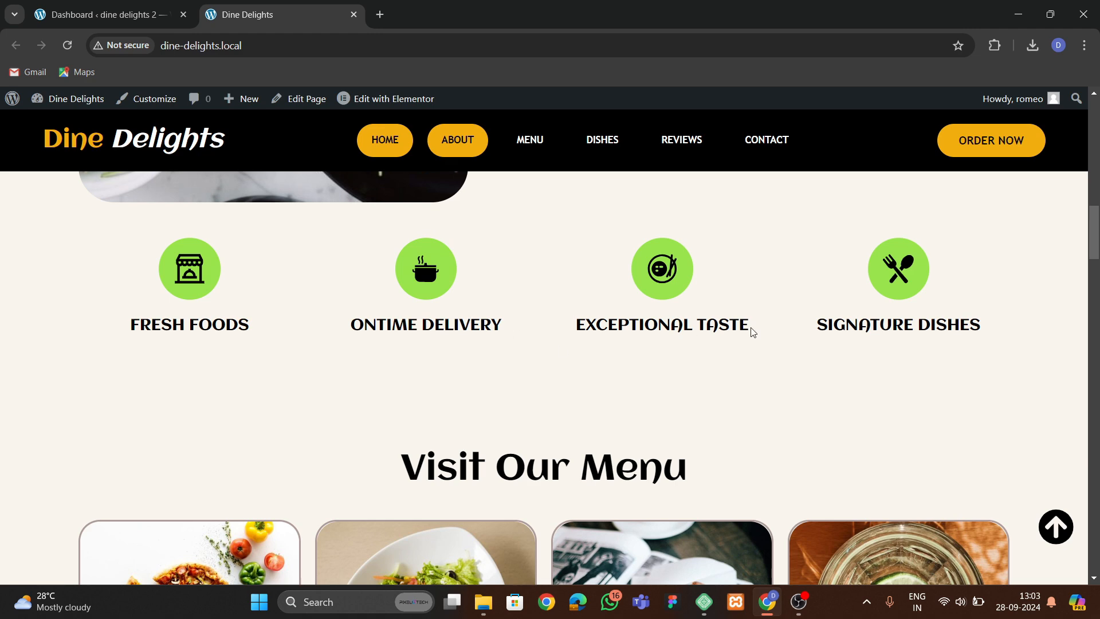
{"action": "scroll", "coordinate": [381, 363], "scroll_direction": "down", "scroll_amount": 5}
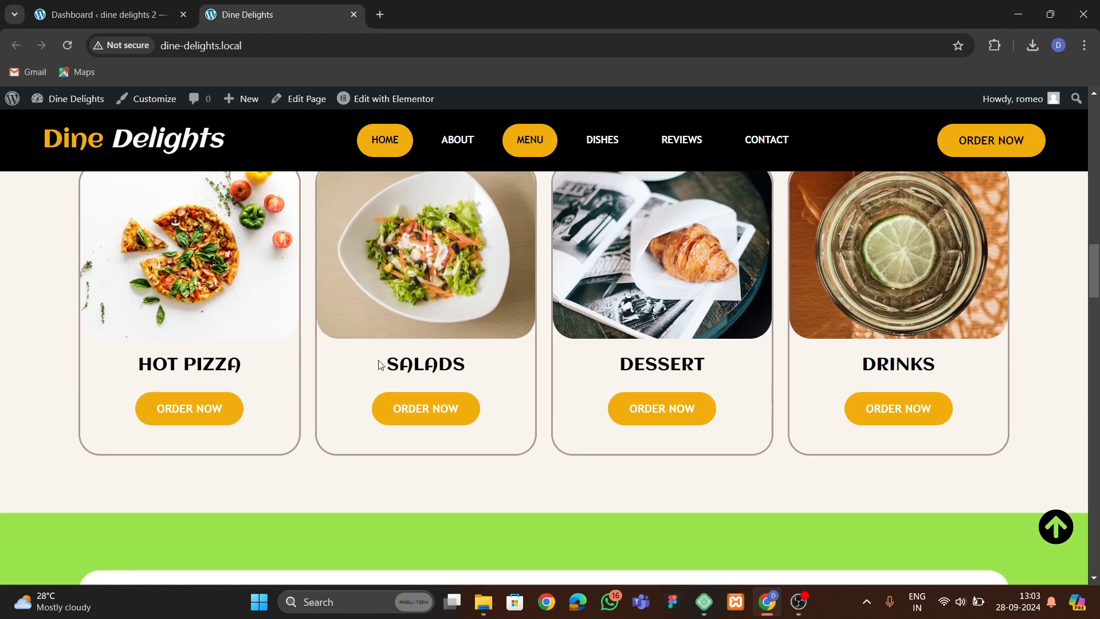
{"action": "scroll", "coordinate": [379, 364], "scroll_direction": "up", "scroll_amount": 3}
{"action": "scroll", "coordinate": [320, 433], "scroll_direction": "down", "scroll_amount": 4}
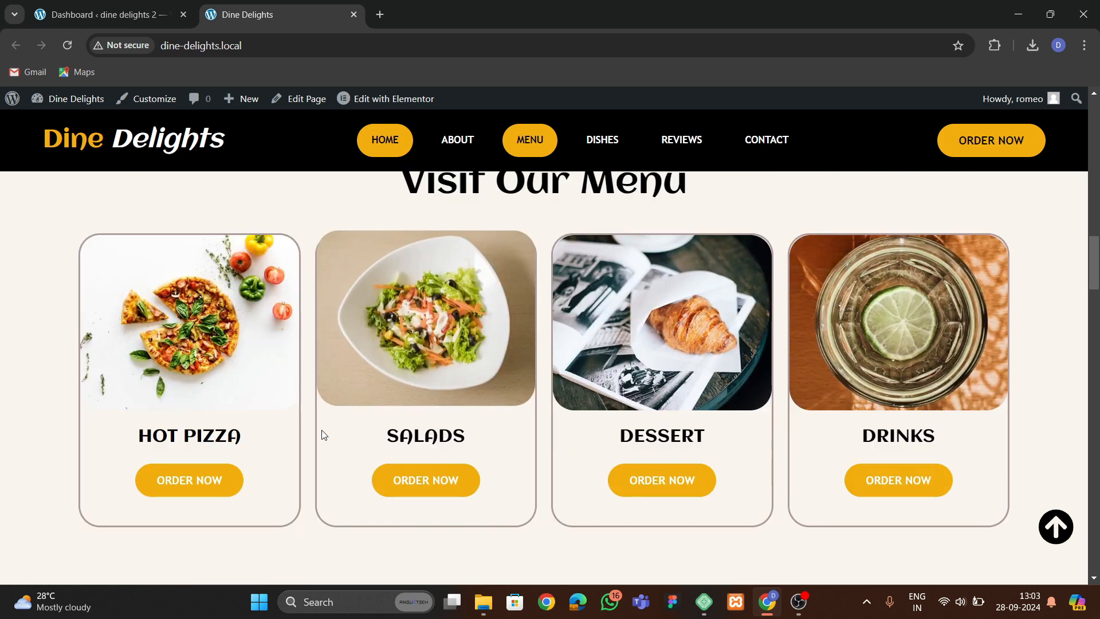
{"action": "scroll", "coordinate": [222, 410], "scroll_direction": "down", "scroll_amount": 2}
{"action": "scroll", "coordinate": [296, 336], "scroll_direction": "up", "scroll_amount": 3}
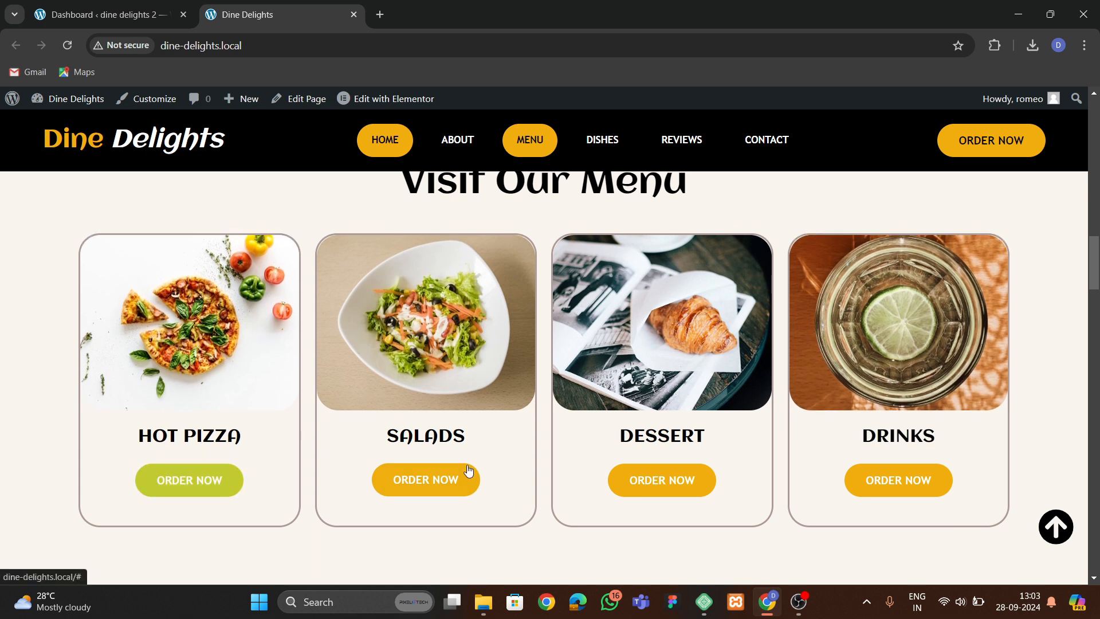
{"action": "scroll", "coordinate": [598, 424], "scroll_direction": "down", "scroll_amount": 5}
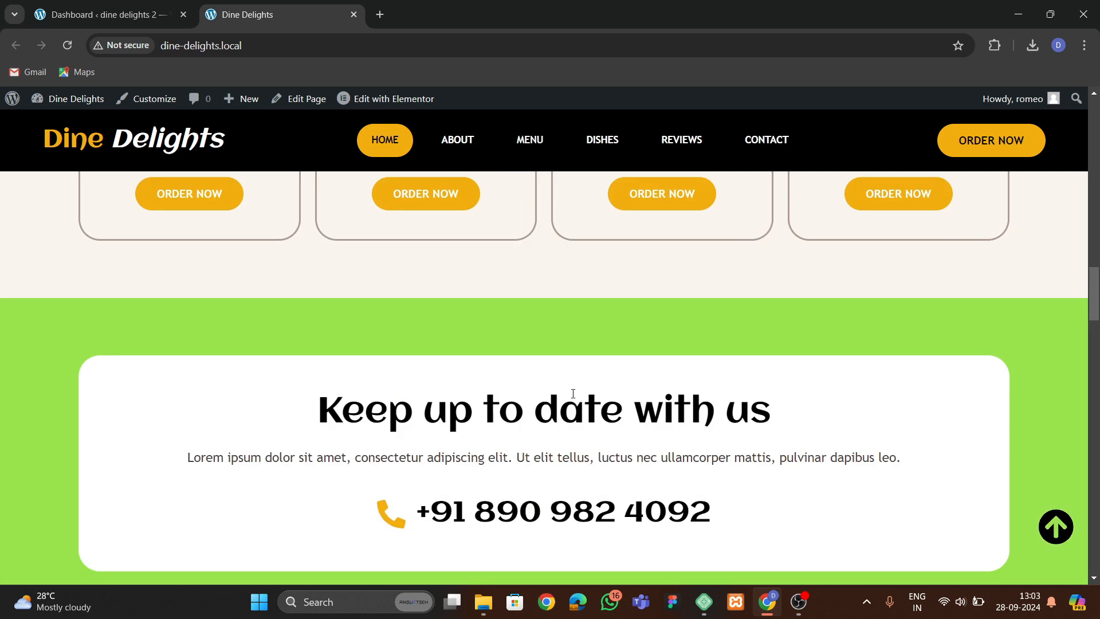
{"action": "scroll", "coordinate": [491, 396], "scroll_direction": "down", "scroll_amount": 3}
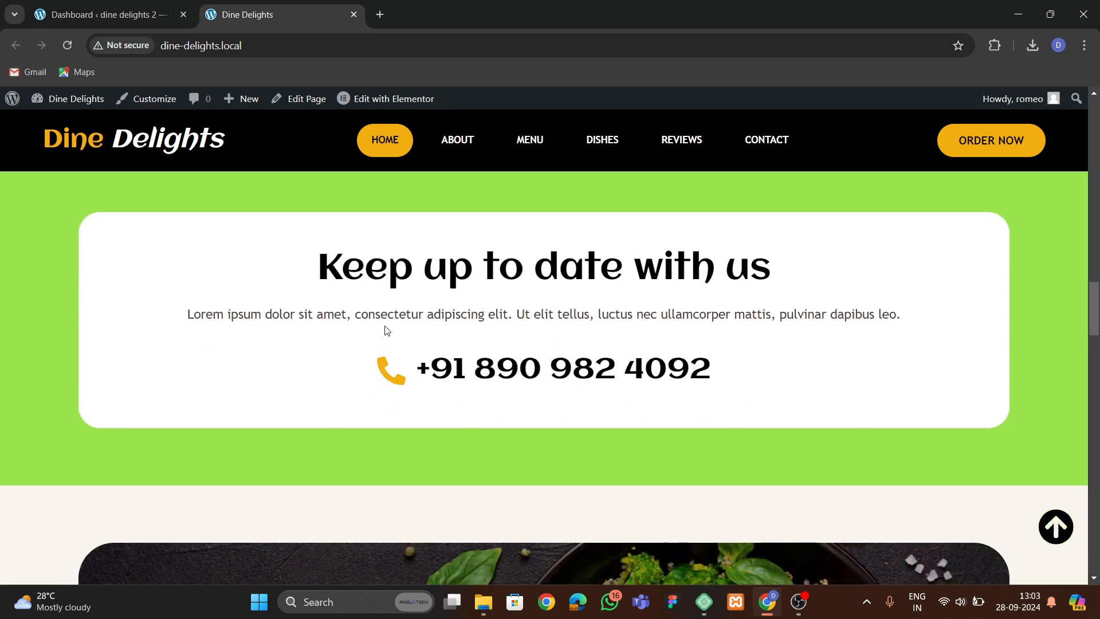
{"action": "scroll", "coordinate": [463, 348], "scroll_direction": "down", "scroll_amount": 8}
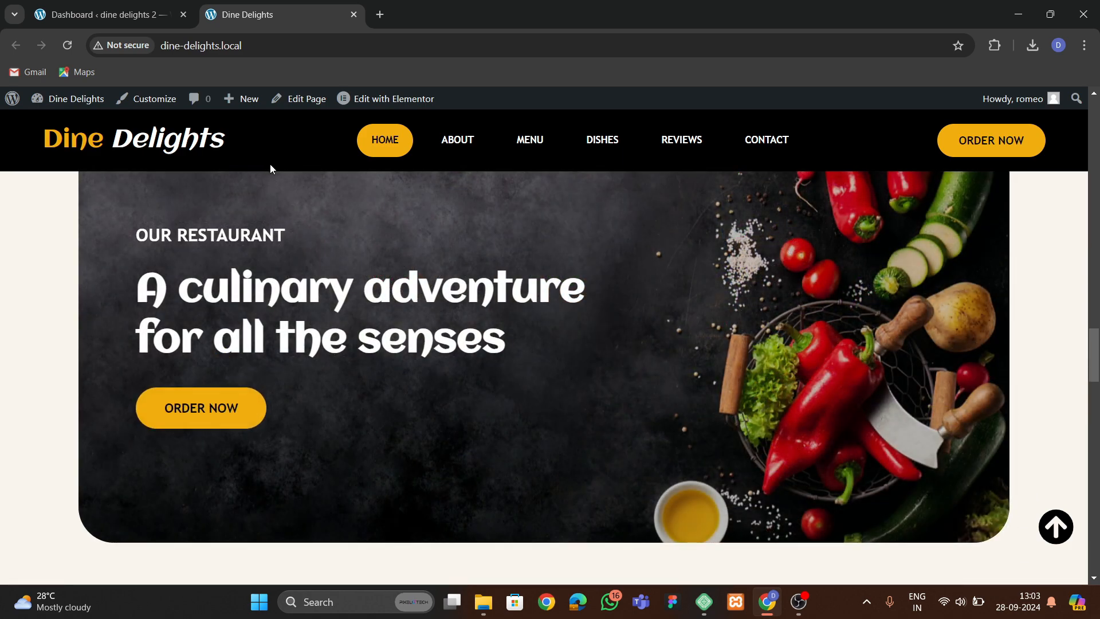
{"action": "scroll", "coordinate": [361, 325], "scroll_direction": "up", "scroll_amount": 1}
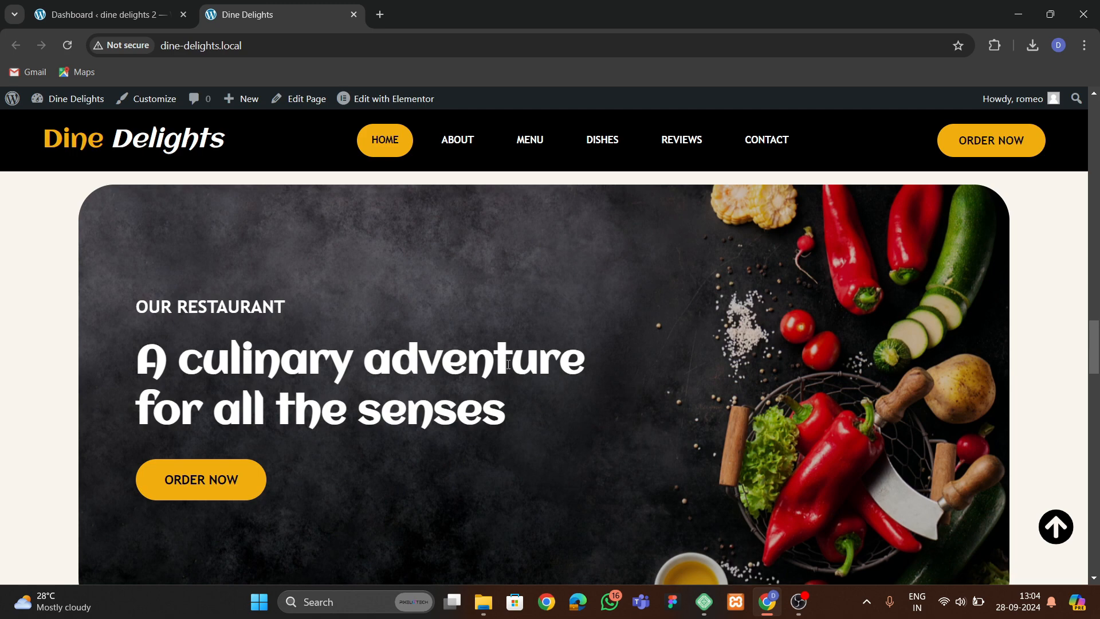
{"action": "scroll", "coordinate": [303, 430], "scroll_direction": "down", "scroll_amount": 7}
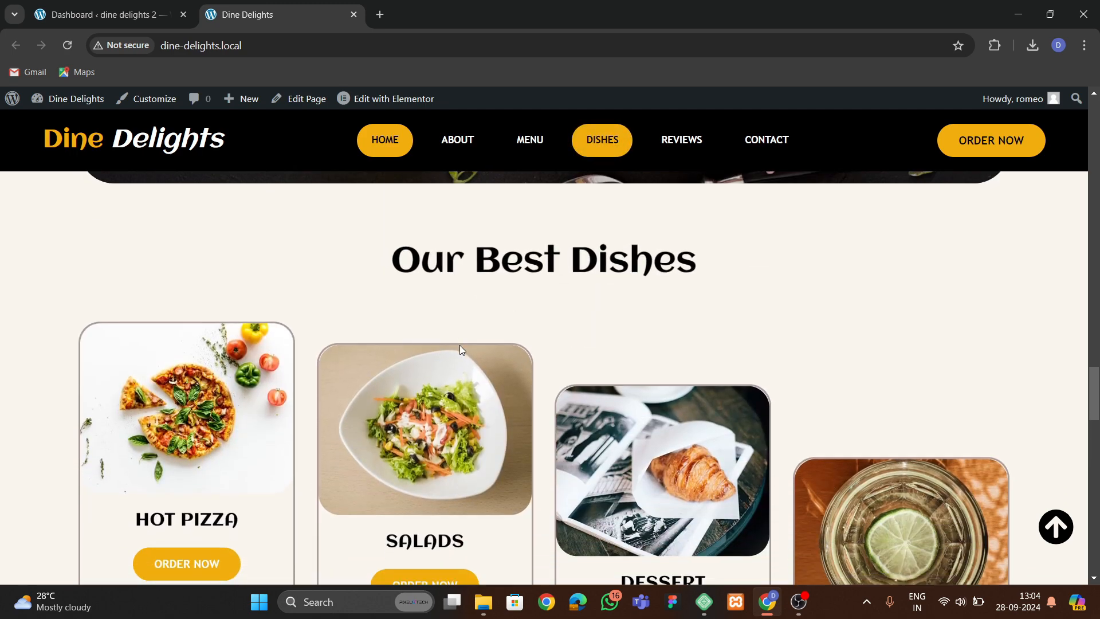
{"action": "scroll", "coordinate": [460, 345], "scroll_direction": "down", "scroll_amount": 1}
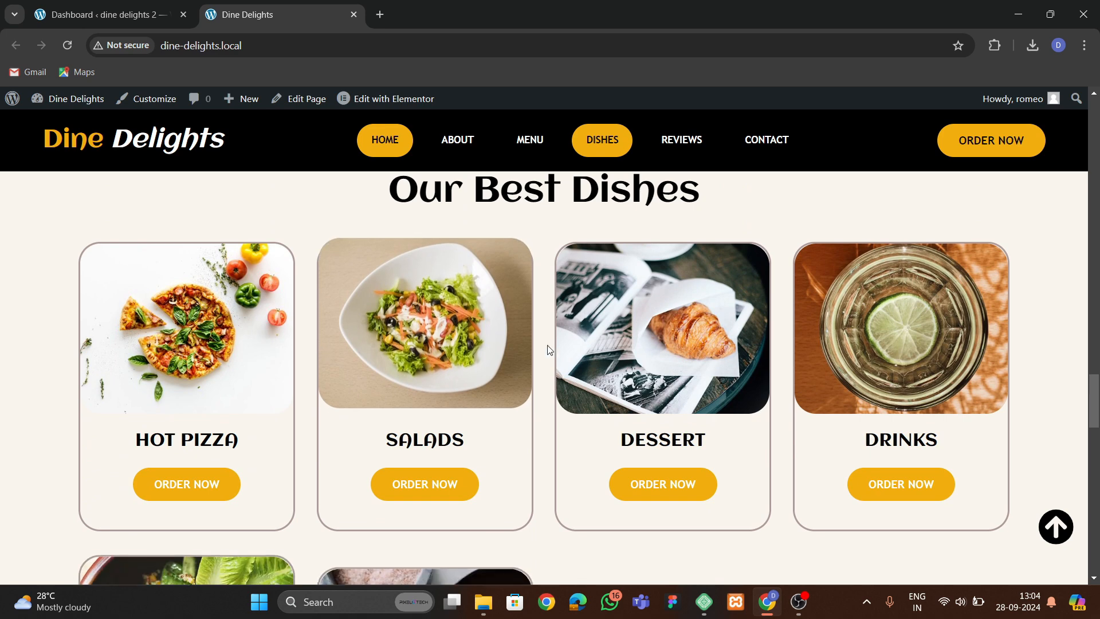
{"action": "scroll", "coordinate": [459, 321], "scroll_direction": "down", "scroll_amount": 10}
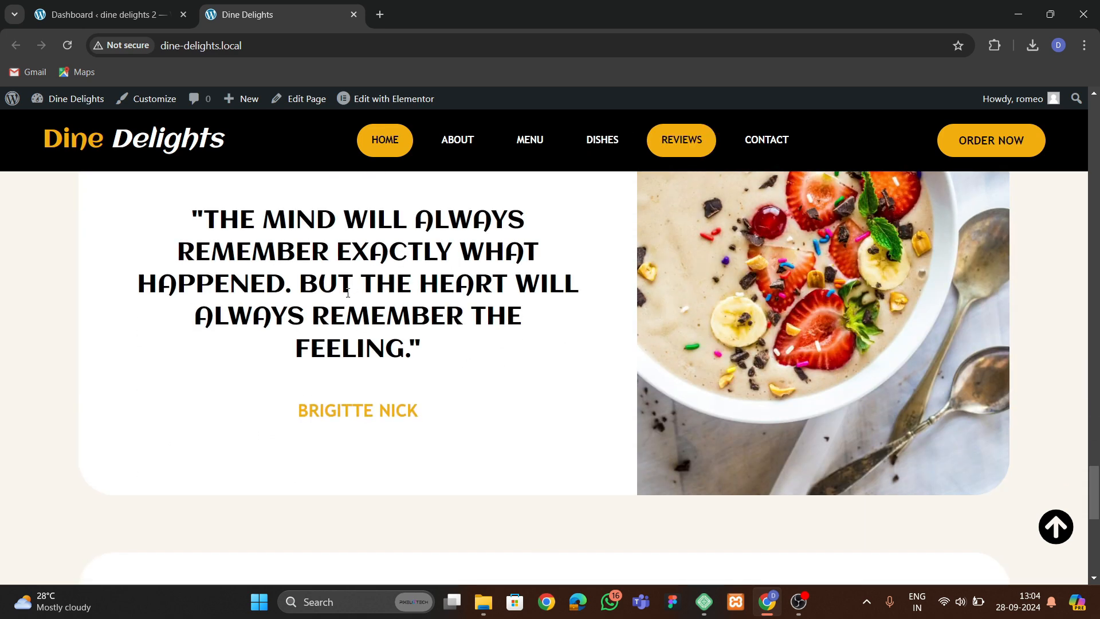
{"action": "scroll", "coordinate": [407, 423], "scroll_direction": "up", "scroll_amount": 3}
{"action": "scroll", "coordinate": [348, 419], "scroll_direction": "down", "scroll_amount": 8}
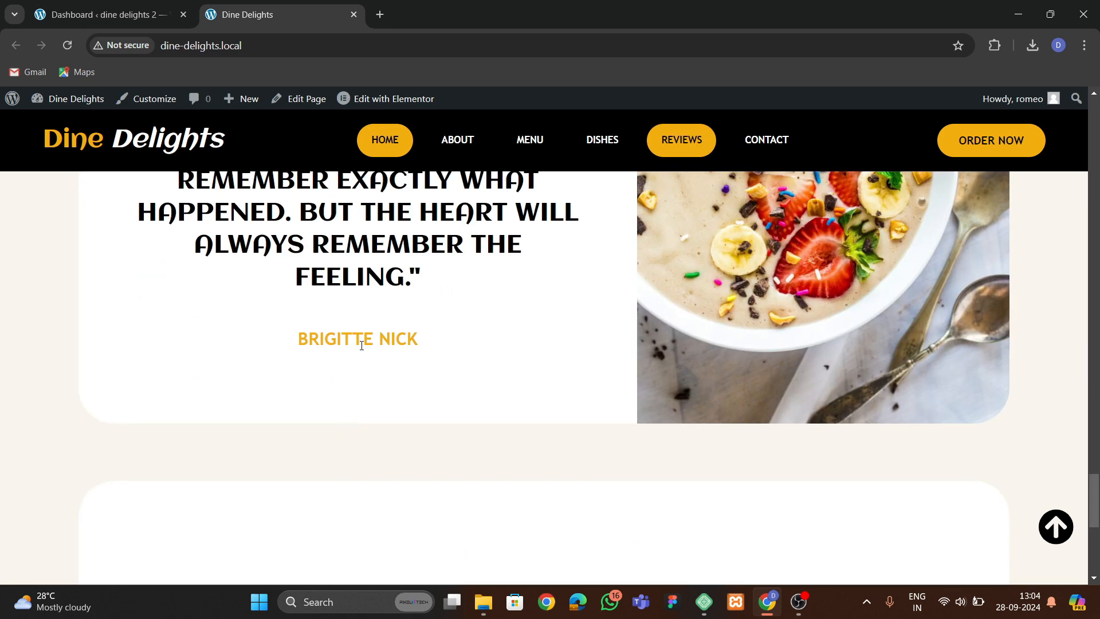
{"action": "scroll", "coordinate": [259, 322], "scroll_direction": "down", "scroll_amount": 2}
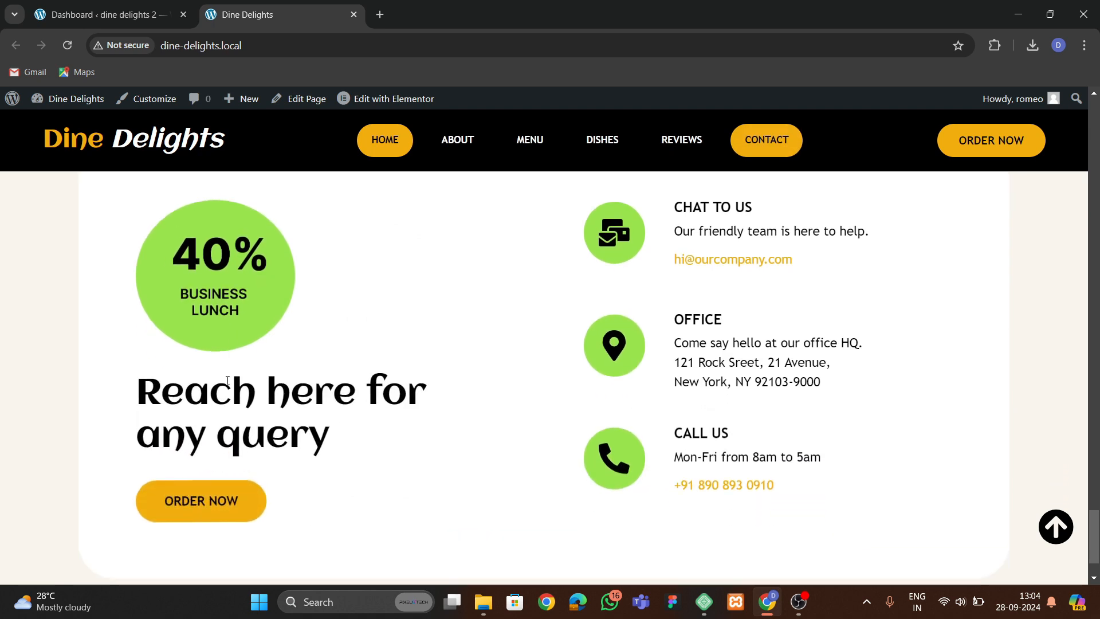
{"action": "scroll", "coordinate": [633, 363], "scroll_direction": "up", "scroll_amount": 3}
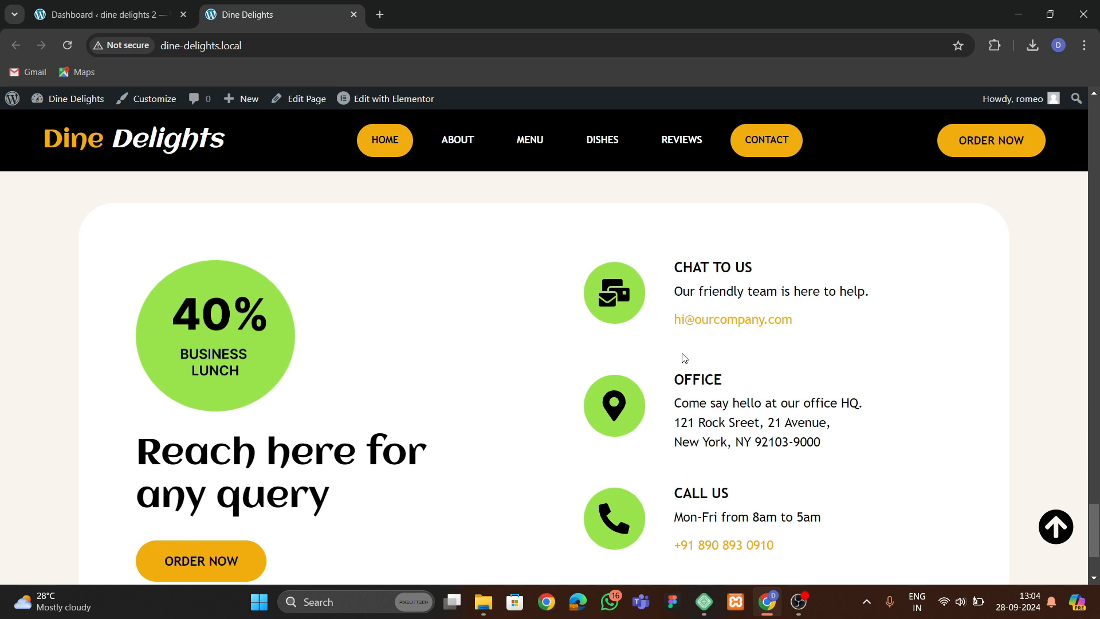
{"action": "scroll", "coordinate": [720, 463], "scroll_direction": "down", "scroll_amount": 2}
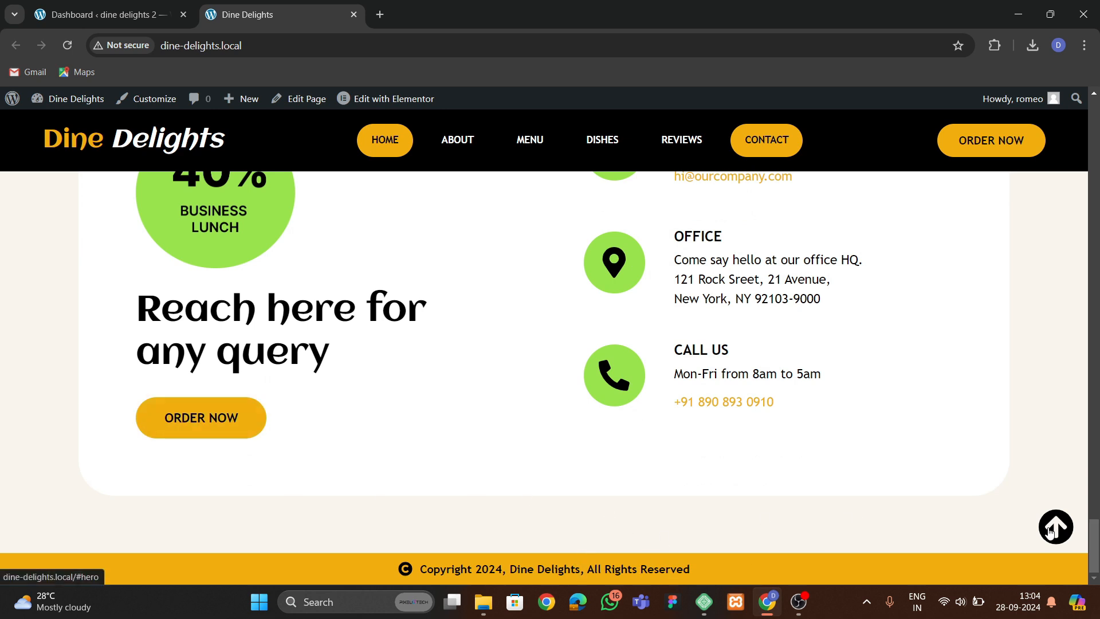
Test the back-to-top button and the header navigation links by jumping between the homepage sections.
{"action": "left_click", "coordinate": [1057, 531]}
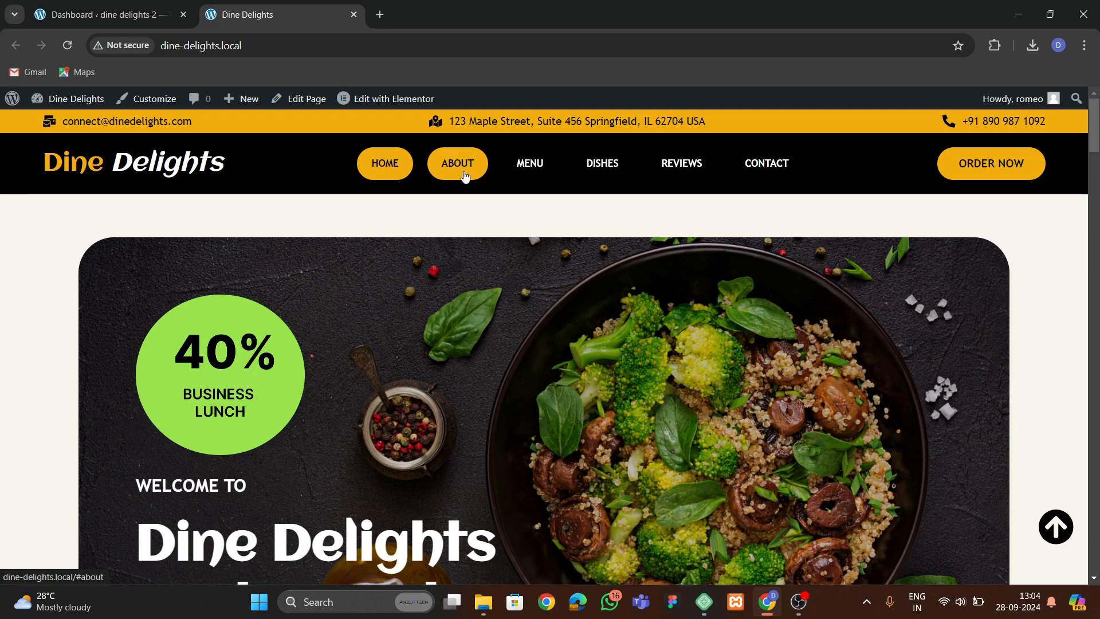
{"action": "left_click", "coordinate": [465, 176]}
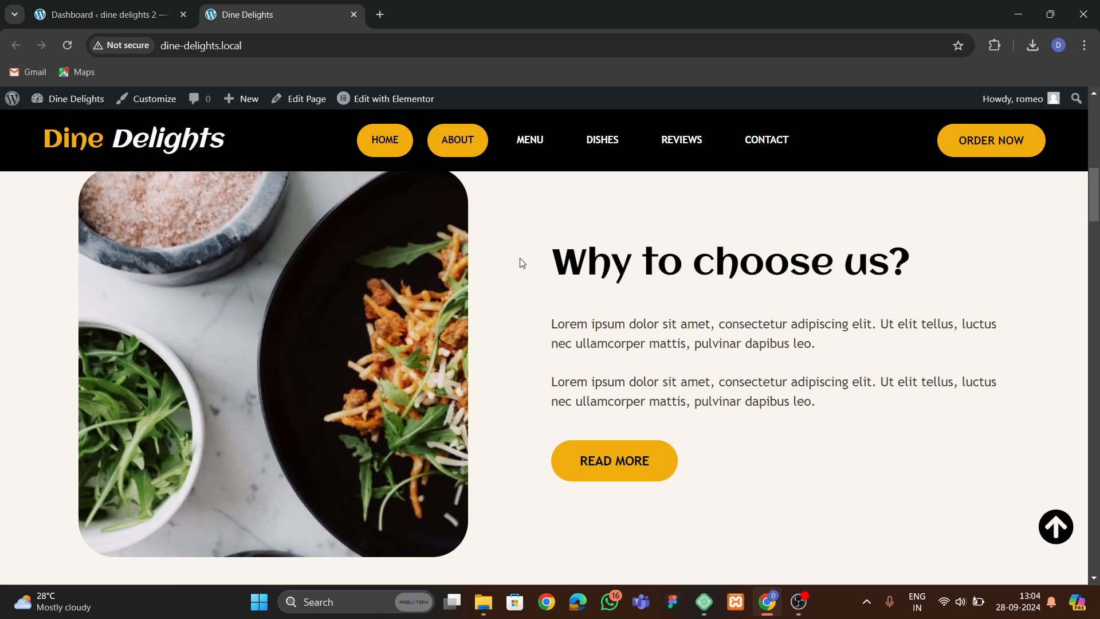
{"action": "left_click", "coordinate": [540, 148]}
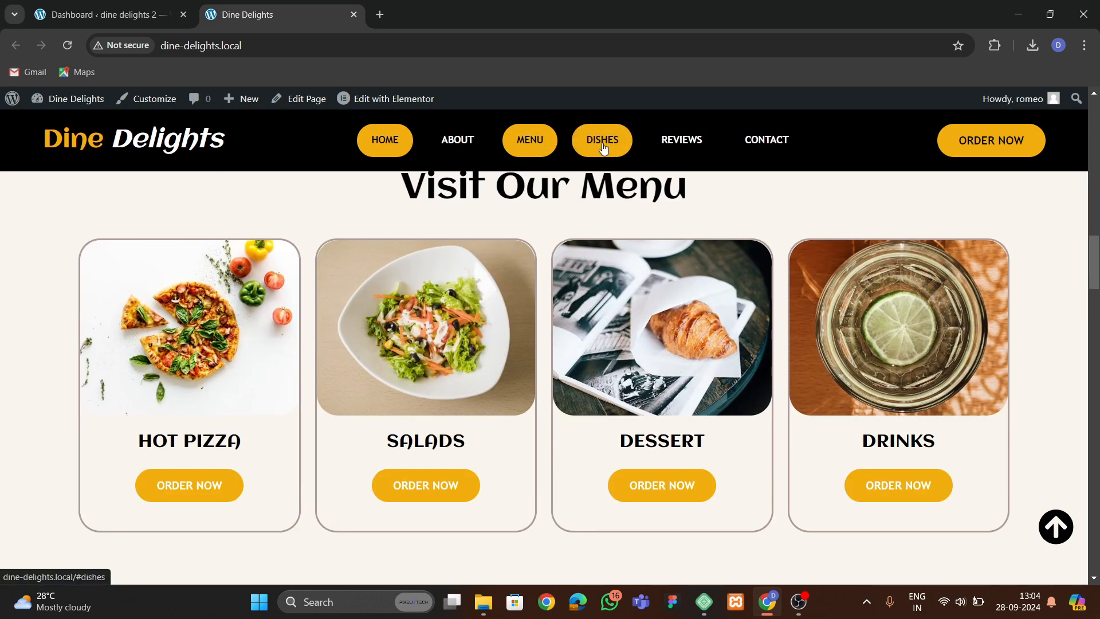
{"action": "left_click", "coordinate": [603, 147]}
{"action": "left_click", "coordinate": [767, 140]}
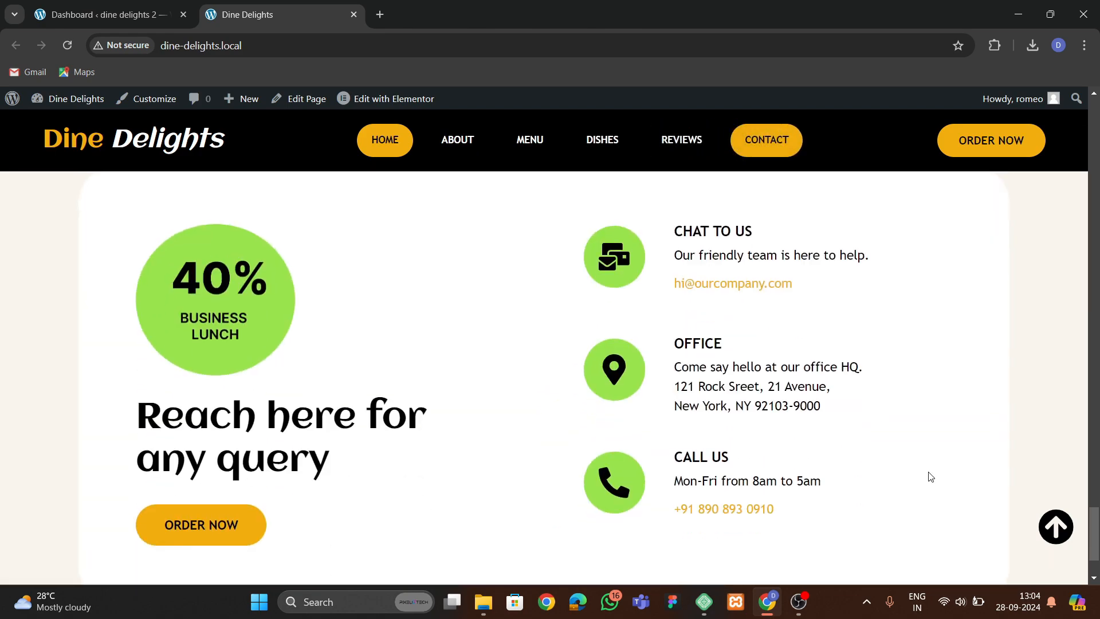
{"action": "scroll", "coordinate": [837, 453], "scroll_direction": "up", "scroll_amount": 3}
{"action": "left_click", "coordinate": [1052, 533]}
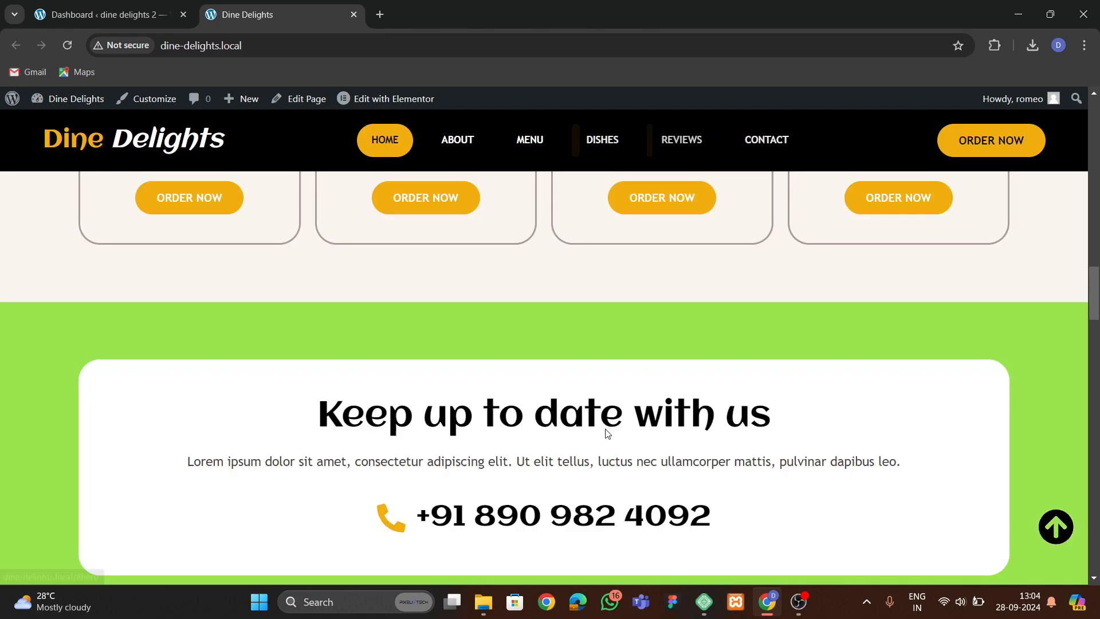
Open the browser developer tools and scroll through the homepage in the responsive mobile view.
{"action": "right_click", "coordinate": [82, 326]}
{"action": "right_click", "coordinate": [51, 310]}
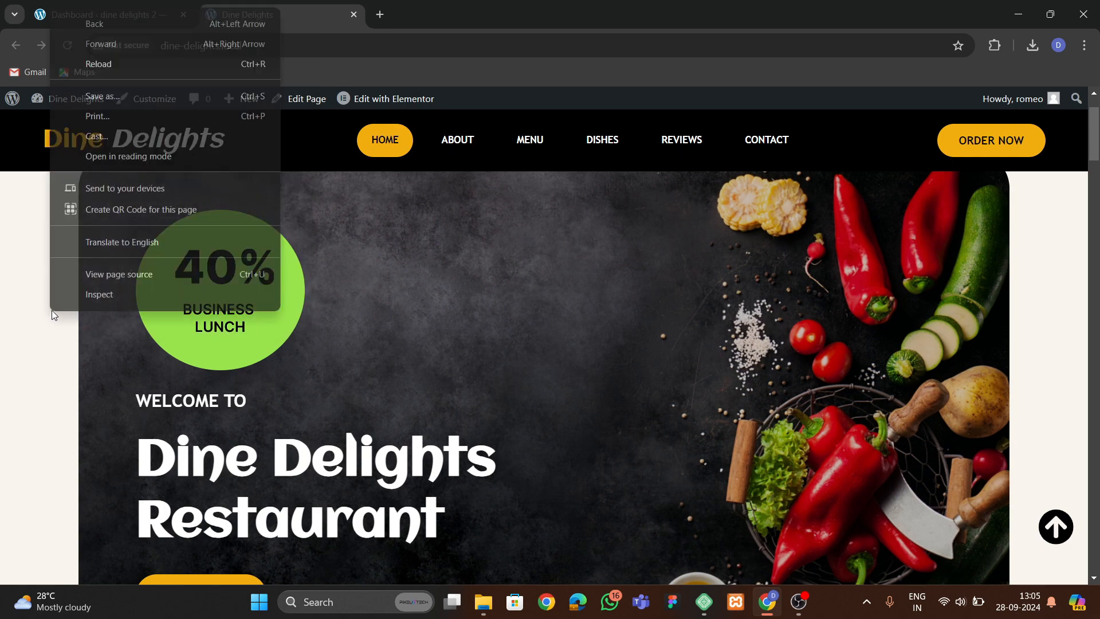
{"action": "left_click", "coordinate": [175, 382]}
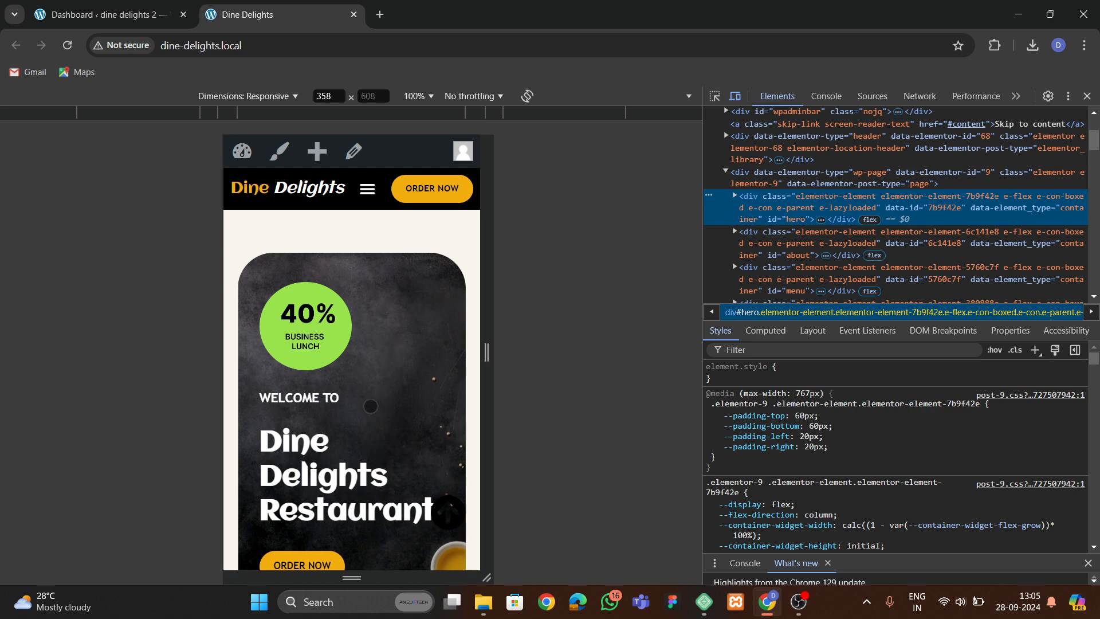
{"action": "scroll", "coordinate": [391, 364], "scroll_direction": "down", "scroll_amount": 12}
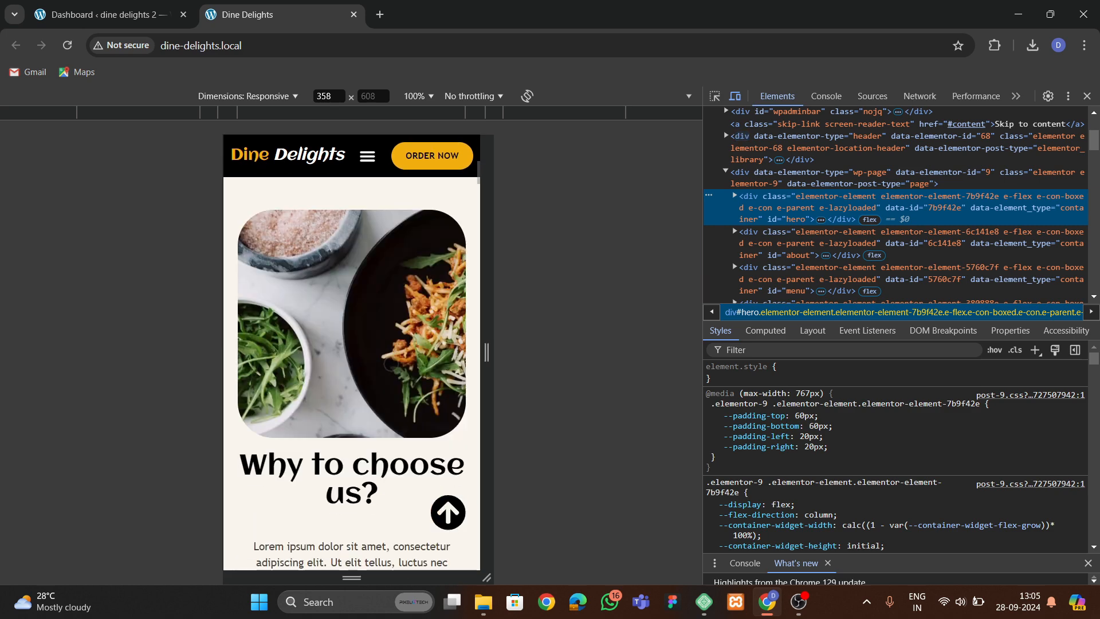
{"action": "scroll", "coordinate": [390, 364], "scroll_direction": "down", "scroll_amount": 5}
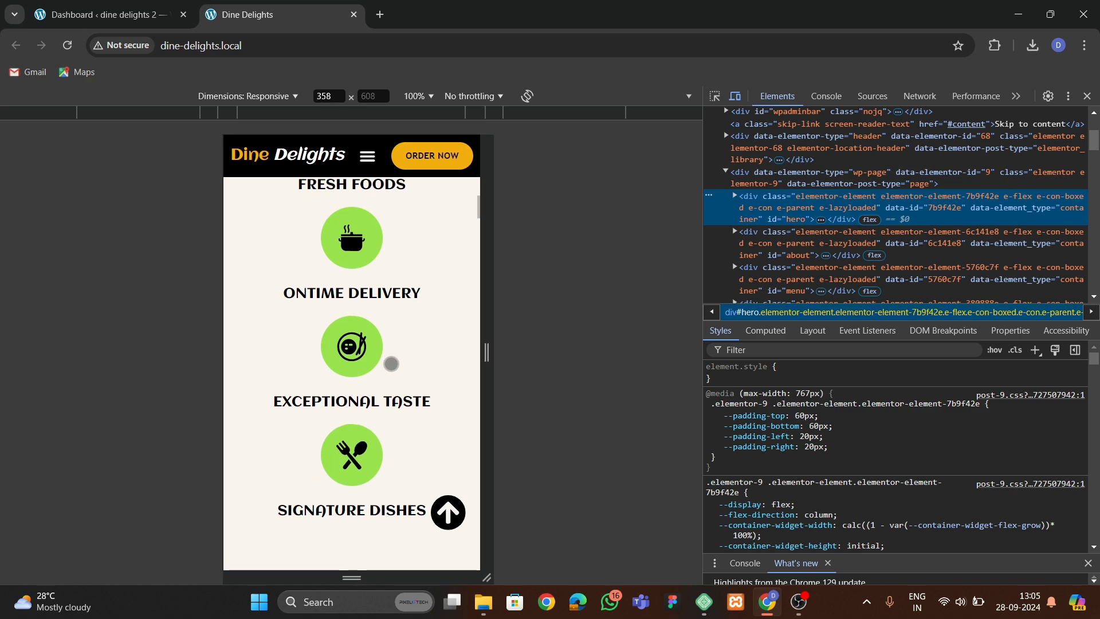
{"action": "scroll", "coordinate": [390, 364], "scroll_direction": "down", "scroll_amount": 15}
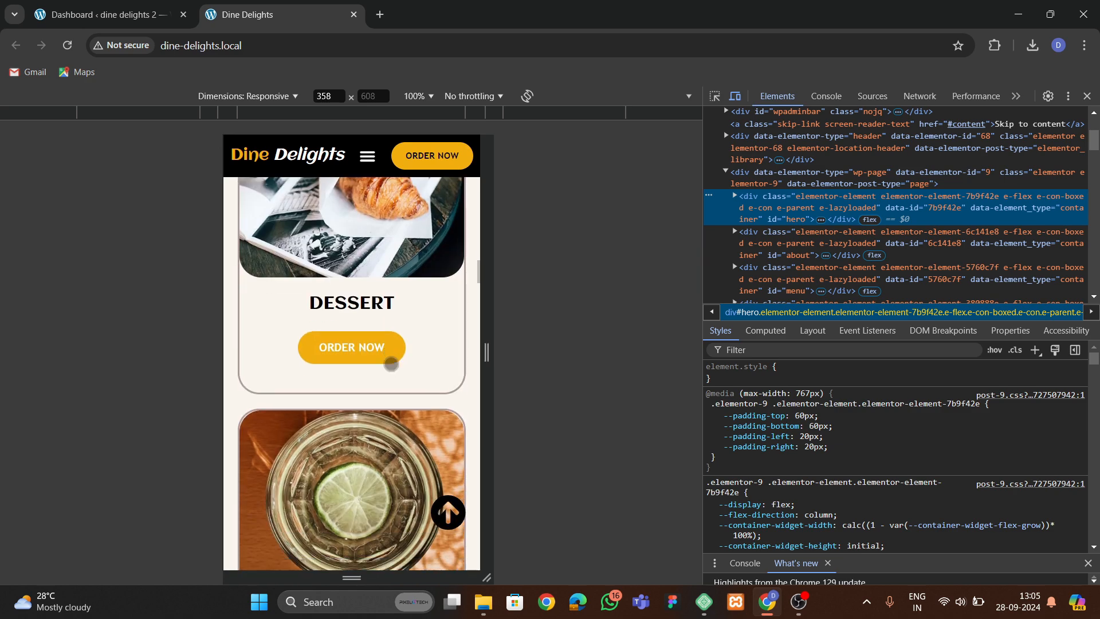
{"action": "scroll", "coordinate": [391, 364], "scroll_direction": "down", "scroll_amount": 6}
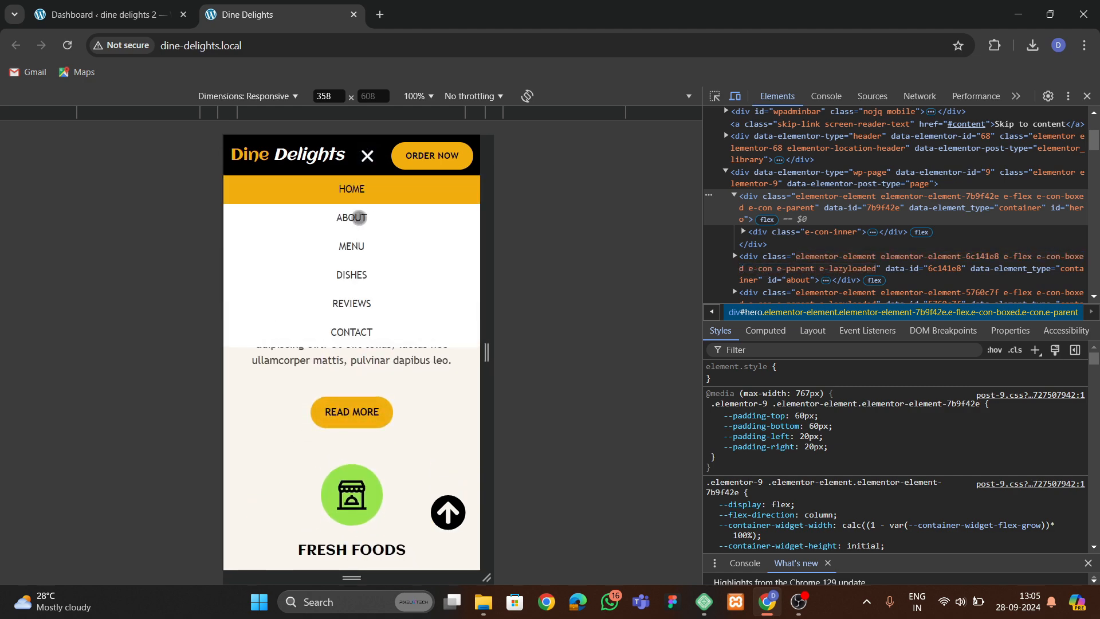
Try the mobile menu links and scroll through the dishes, reviews and contact sections in mobile view.
{"action": "left_click", "coordinate": [359, 218]}
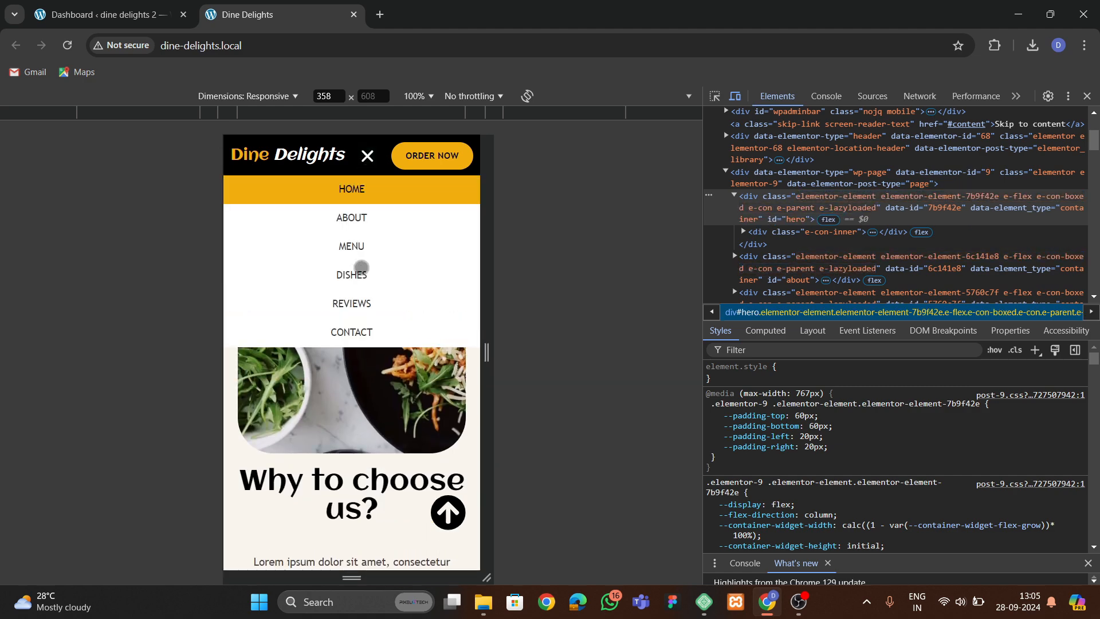
{"action": "left_click", "coordinate": [362, 270]}
{"action": "scroll", "coordinate": [317, 417], "scroll_direction": "down", "scroll_amount": 5}
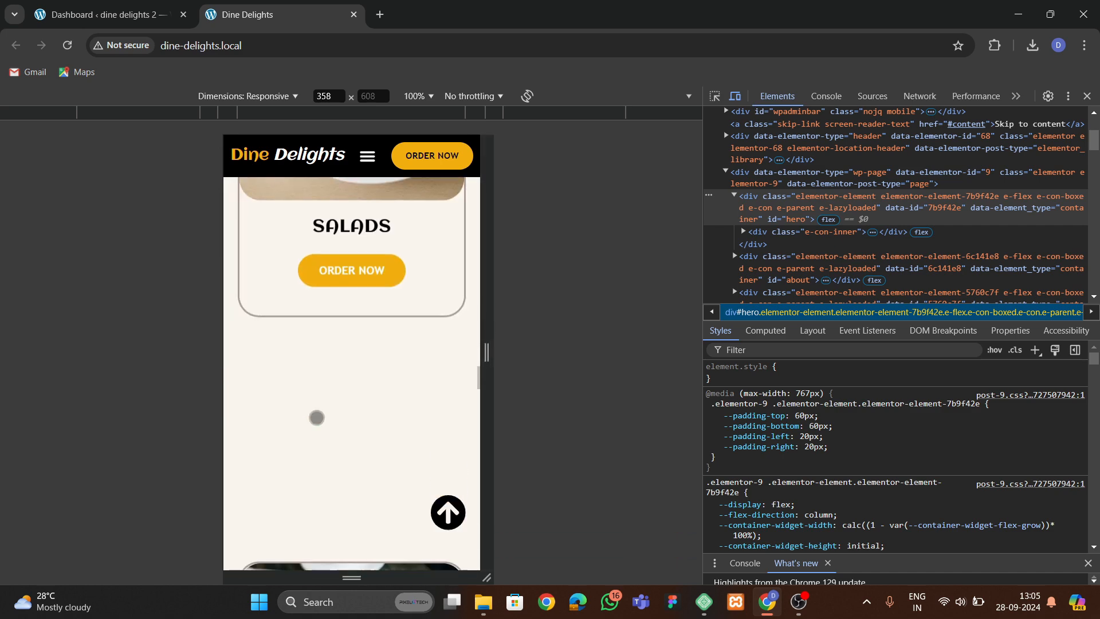
{"action": "scroll", "coordinate": [323, 404], "scroll_direction": "down", "scroll_amount": 10}
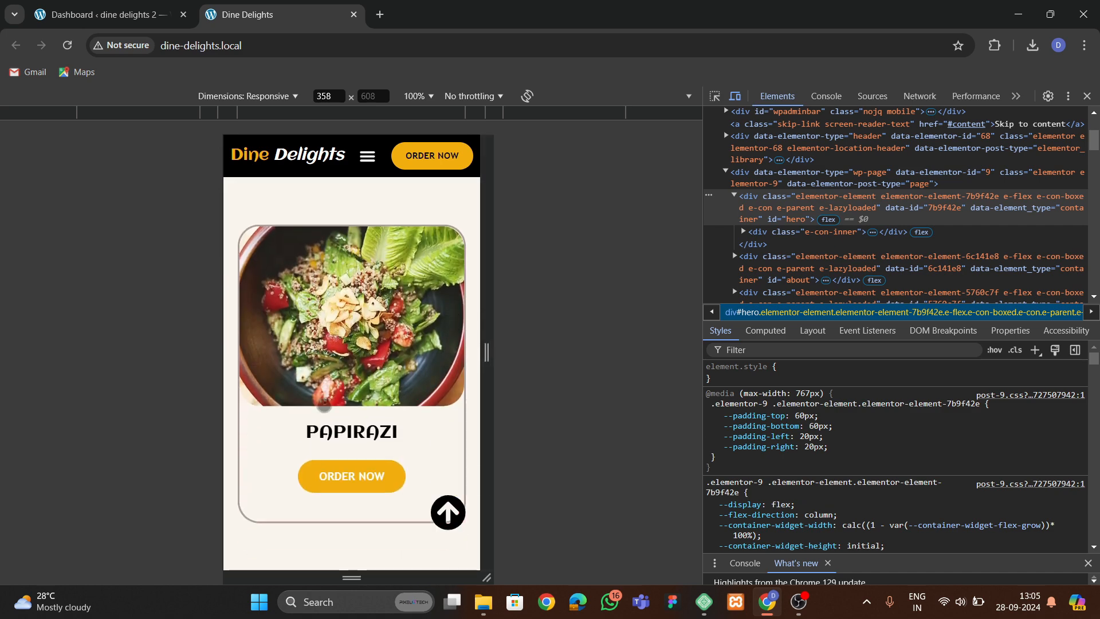
{"action": "scroll", "coordinate": [327, 403], "scroll_direction": "down", "scroll_amount": 10}
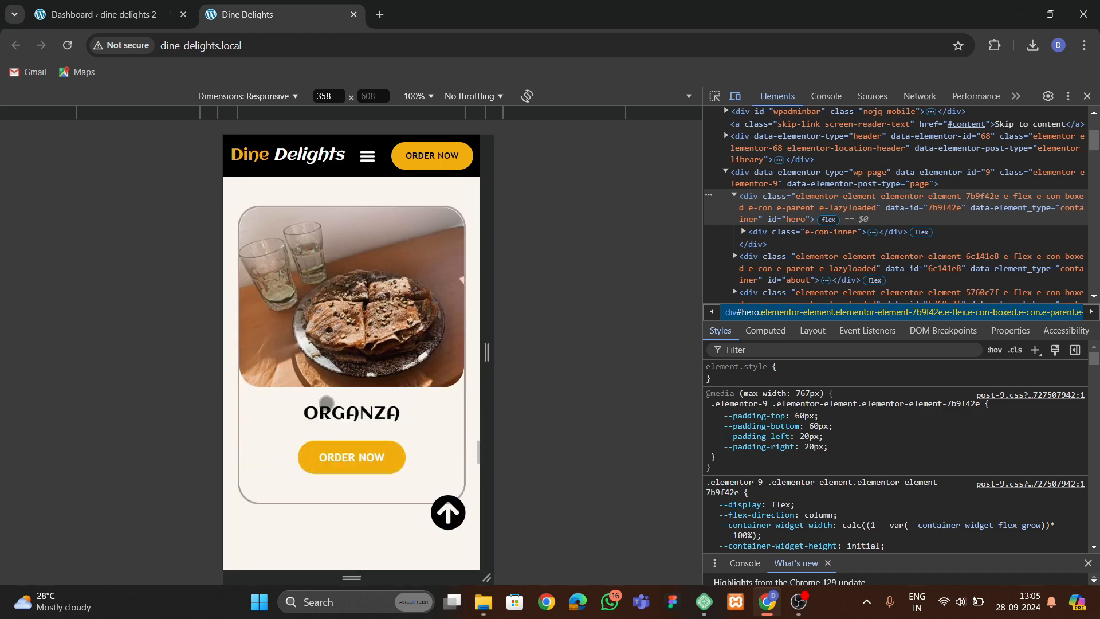
{"action": "scroll", "coordinate": [327, 403], "scroll_direction": "down", "scroll_amount": 10}
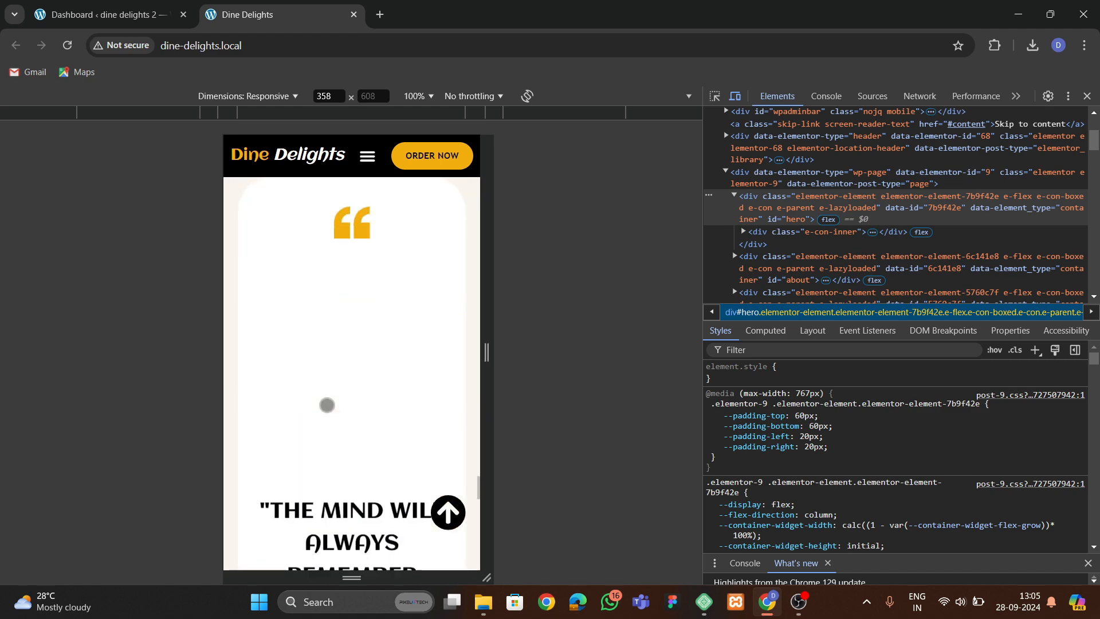
{"action": "scroll", "coordinate": [344, 370], "scroll_direction": "down", "scroll_amount": 10}
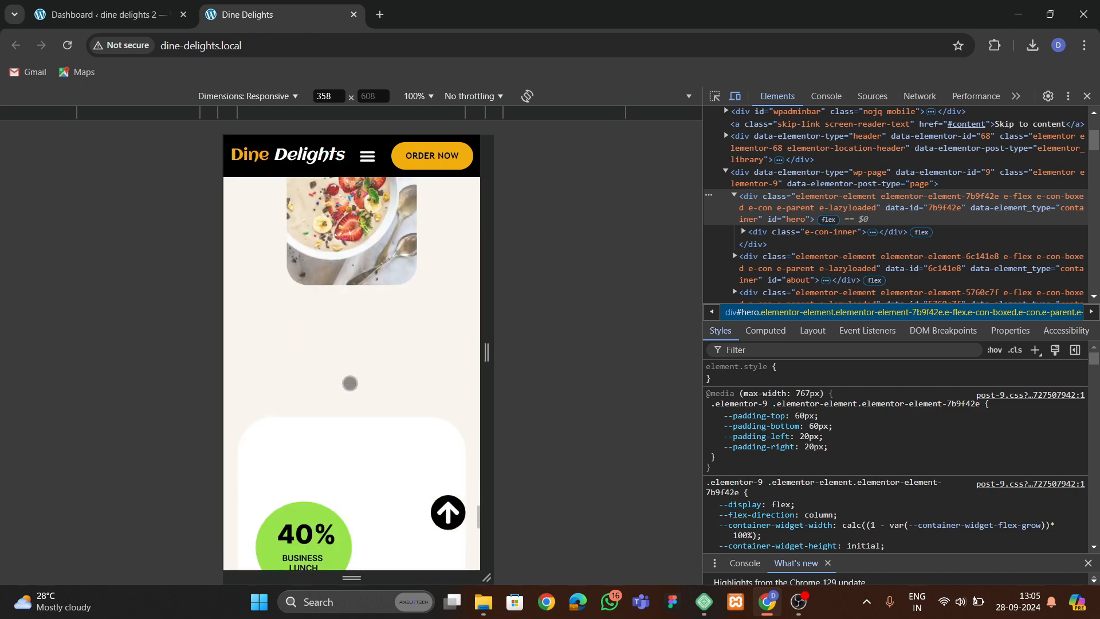
{"action": "scroll", "coordinate": [361, 413], "scroll_direction": "down", "scroll_amount": 4}
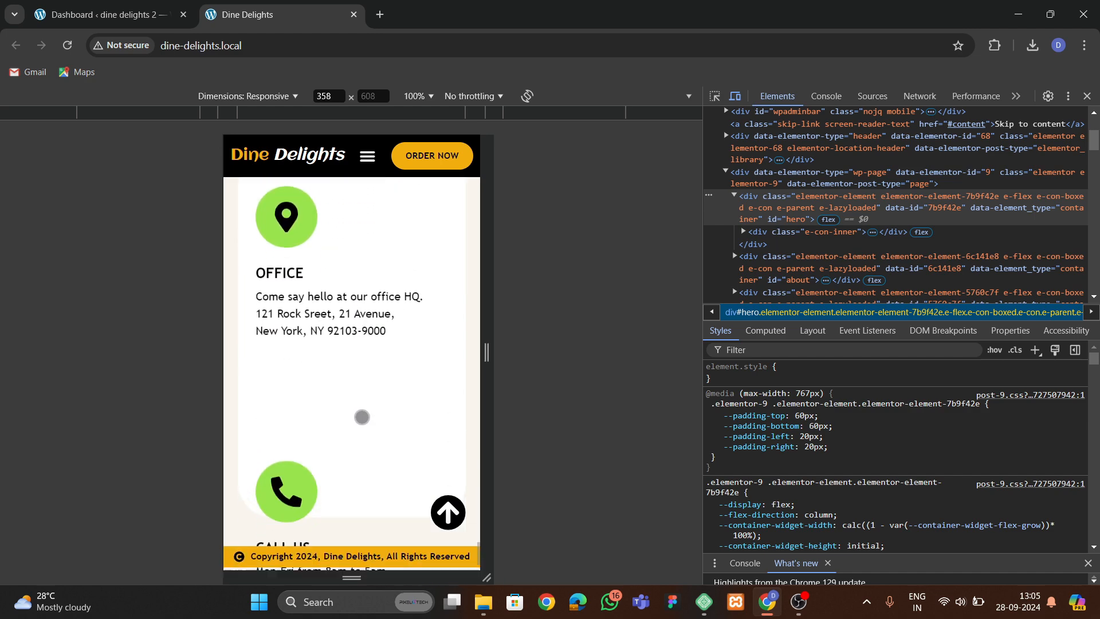
{"action": "scroll", "coordinate": [381, 474], "scroll_direction": "up", "scroll_amount": 10}
{"action": "scroll", "coordinate": [352, 373], "scroll_direction": "up", "scroll_amount": 8}
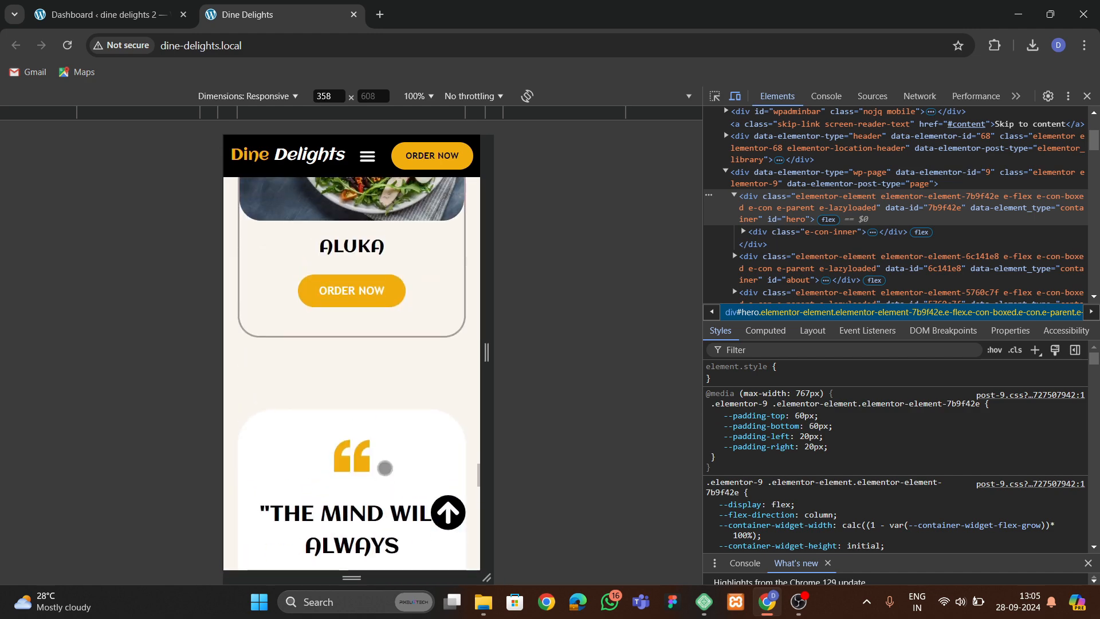
Dock the developer tools at the bottom and resize the responsive viewport between desktop and mobile widths.
{"action": "left_click", "coordinate": [1068, 96]}
{"action": "left_click", "coordinate": [1066, 127]}
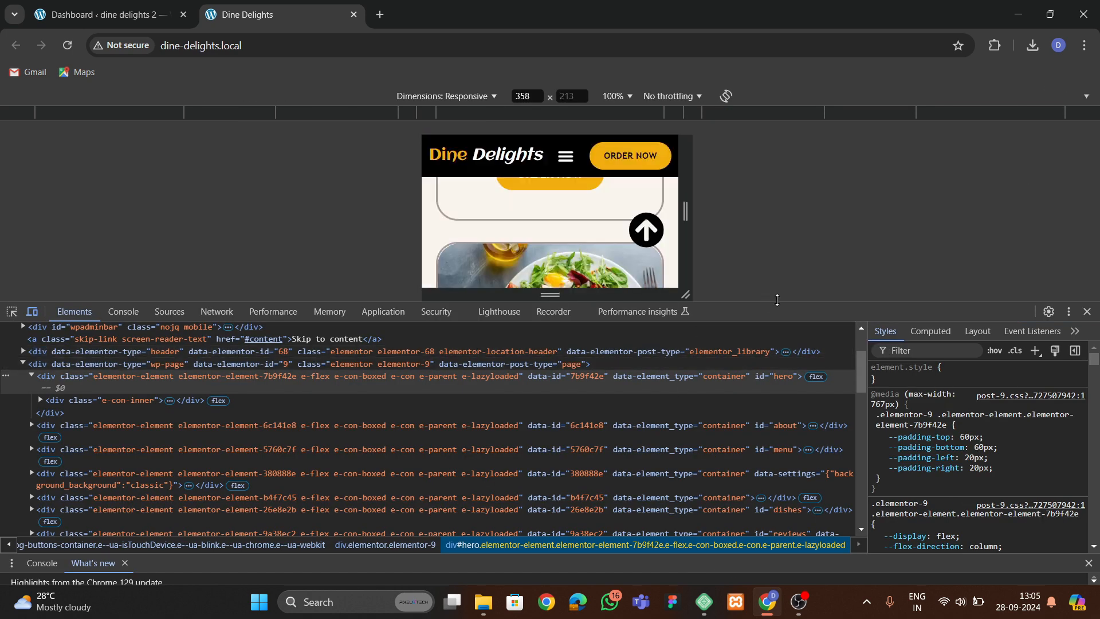
{"action": "left_click_drag", "start_coordinate": [777, 299], "coordinate": [771, 472]}
{"action": "scroll", "coordinate": [542, 306], "scroll_direction": "down", "scroll_amount": 12}
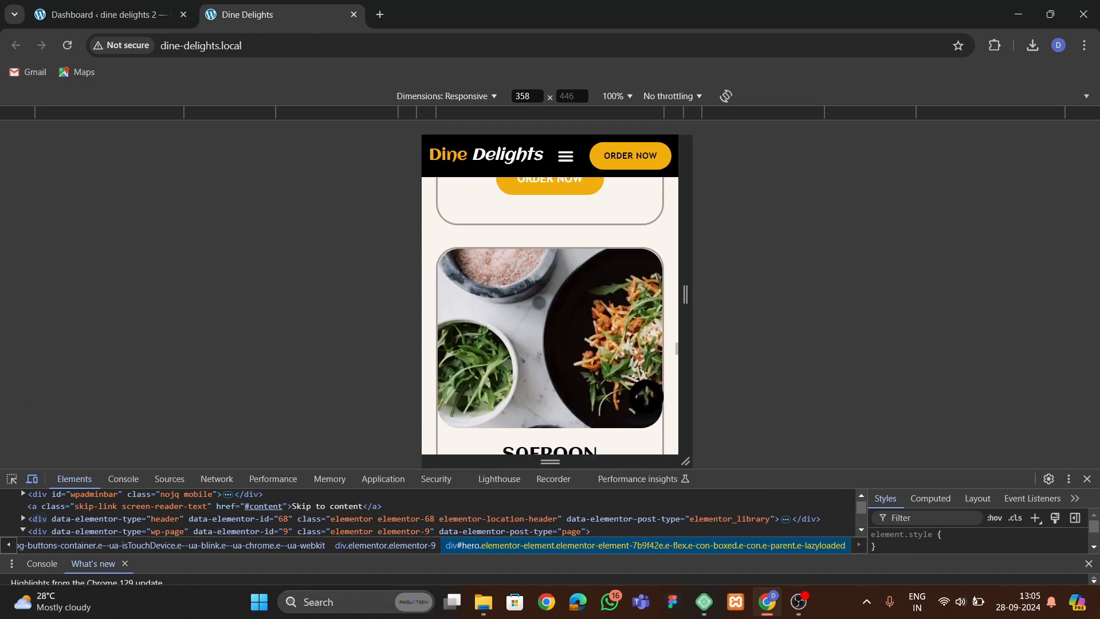
{"action": "scroll", "coordinate": [542, 306], "scroll_direction": "up", "scroll_amount": 3}
{"action": "left_click_drag", "start_coordinate": [686, 314], "coordinate": [964, 315]}
{"action": "scroll", "coordinate": [534, 350], "scroll_direction": "up", "scroll_amount": 10}
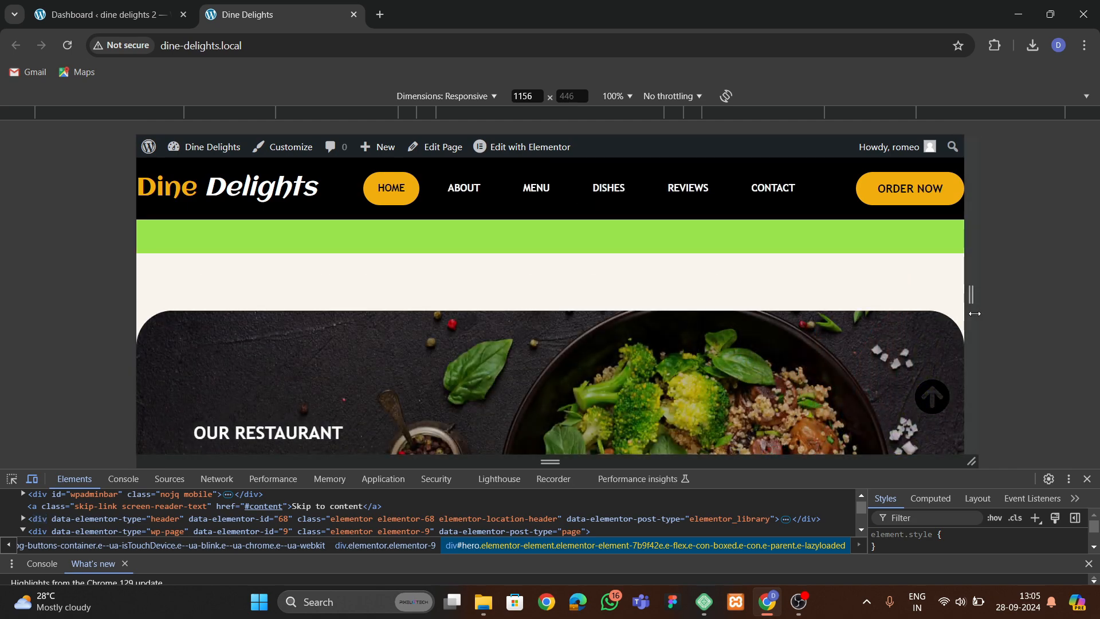
{"action": "left_click_drag", "start_coordinate": [980, 314], "coordinate": [719, 320]}
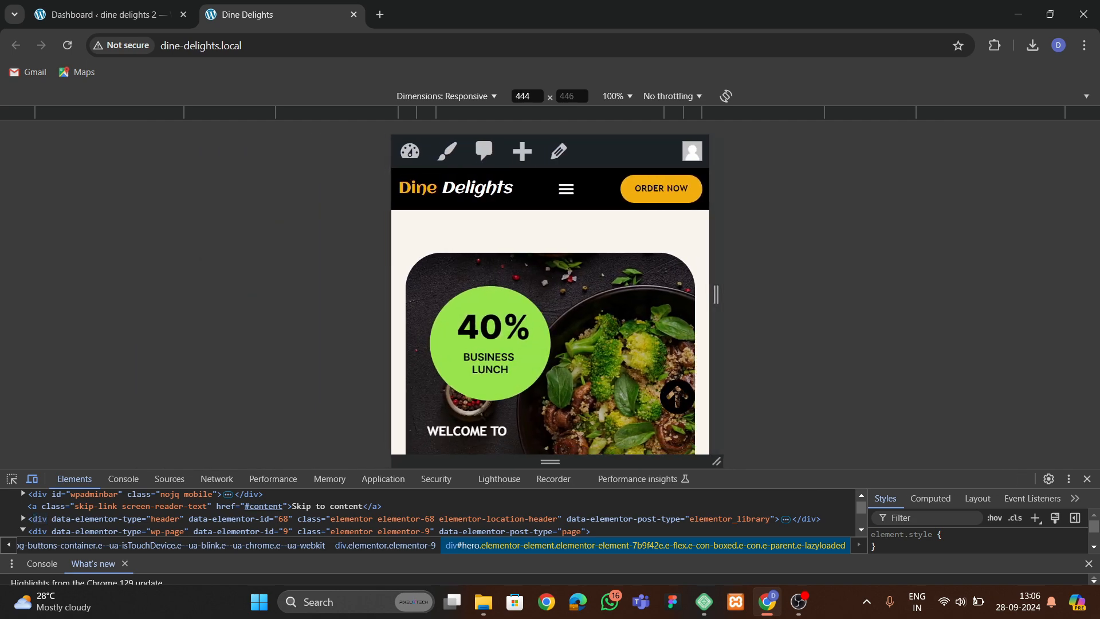
{"action": "scroll", "coordinate": [580, 352], "scroll_direction": "down", "scroll_amount": 10}
{"action": "scroll", "coordinate": [580, 352], "scroll_direction": "down", "scroll_amount": 3}
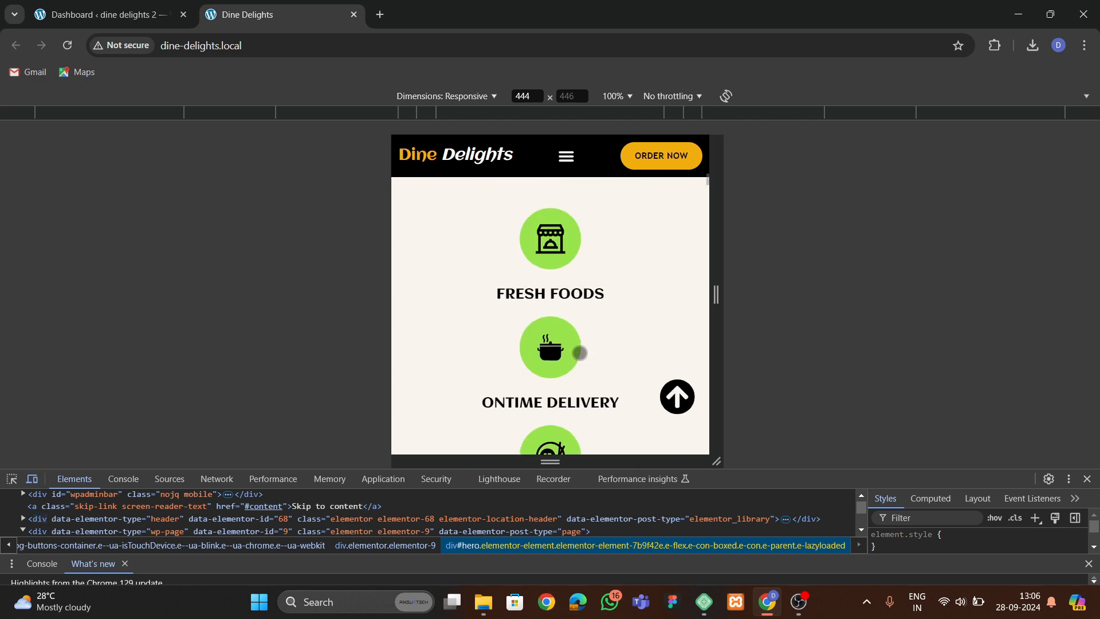
{"action": "scroll", "coordinate": [579, 352], "scroll_direction": "down", "scroll_amount": 5}
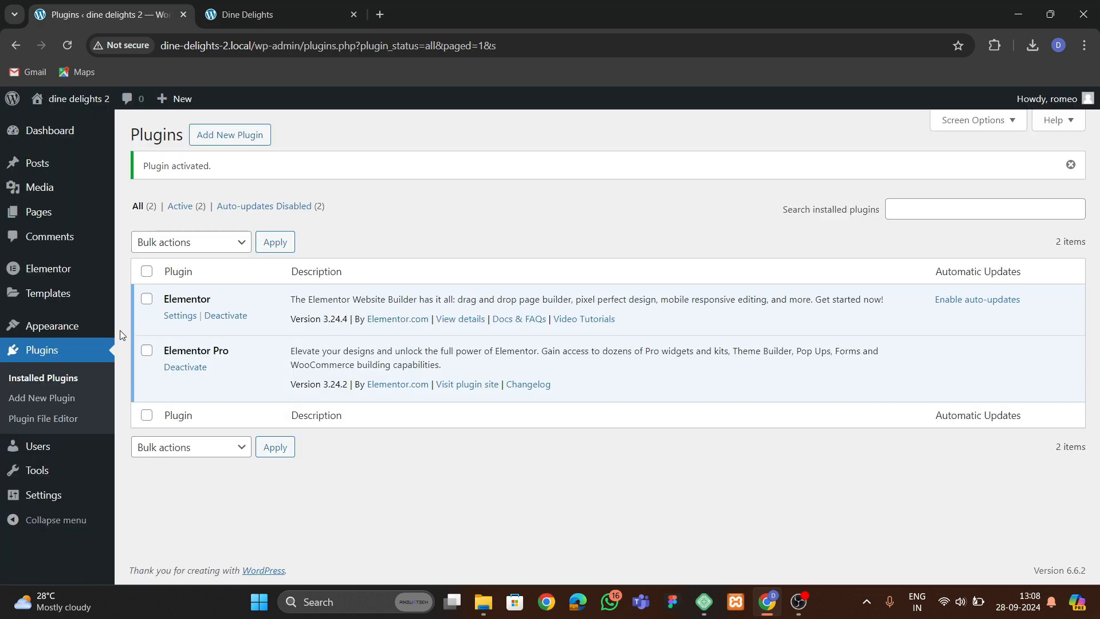
Check the active theme and the installed plugins on the second Dine Delights site.
{"action": "mouse_move", "coordinate": [55, 333]}
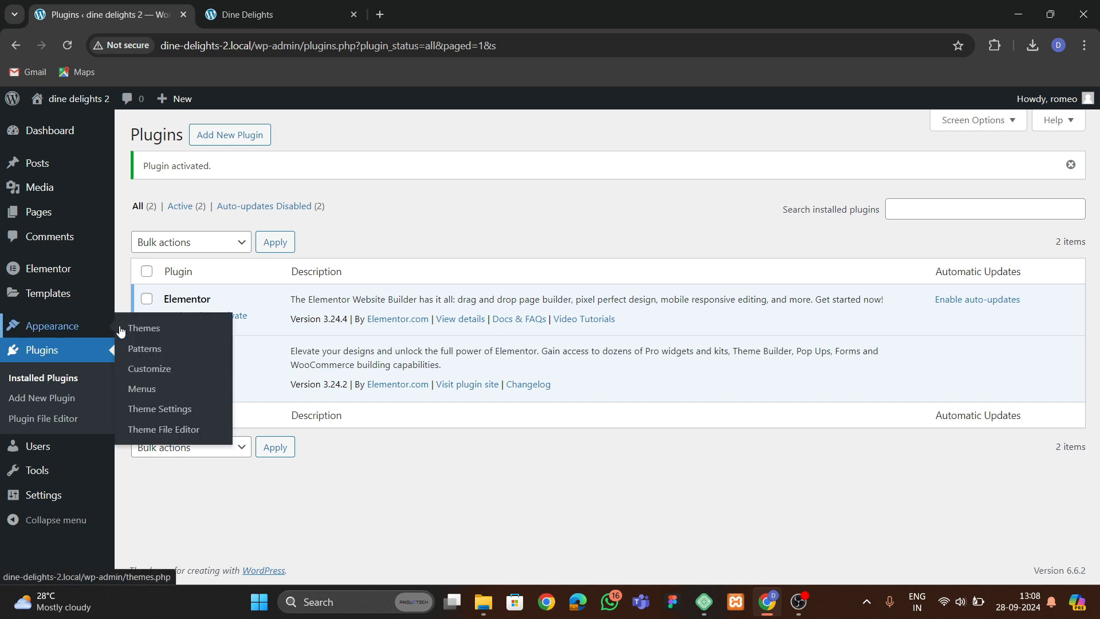
{"action": "scroll", "coordinate": [370, 339], "scroll_direction": "down", "scroll_amount": 1}
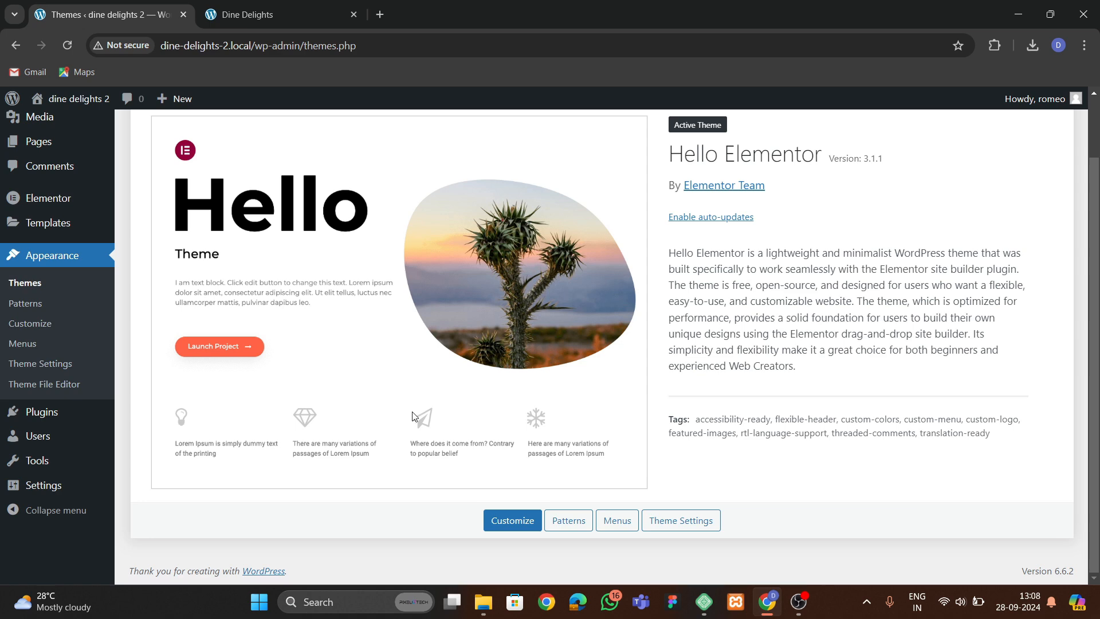
{"action": "mouse_move", "coordinate": [69, 414]}
{"action": "left_click", "coordinate": [146, 415]}
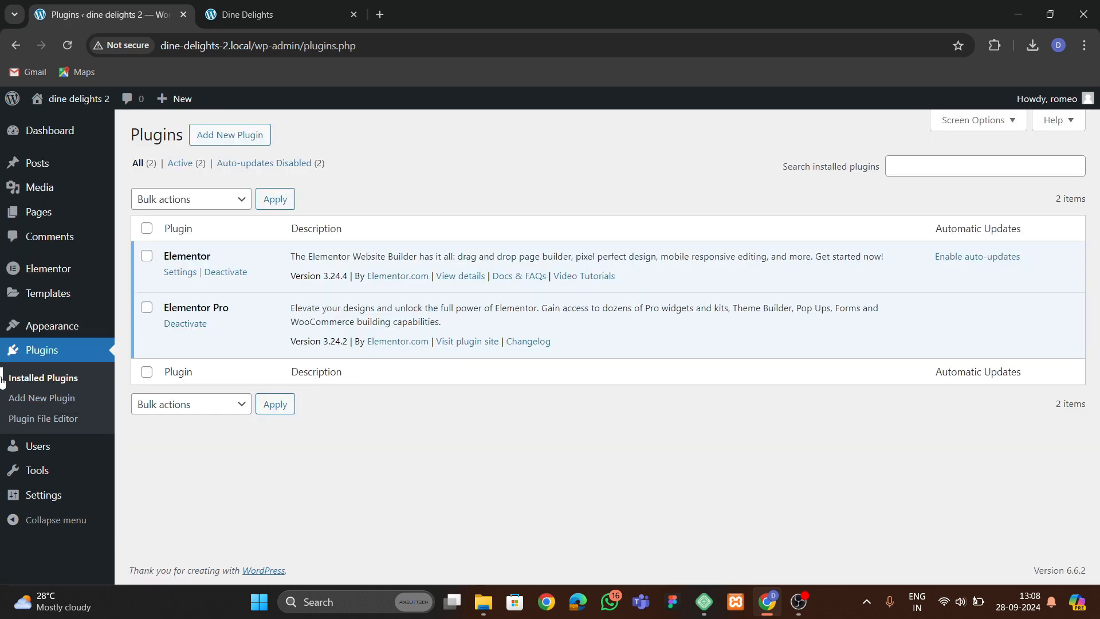
Select all existing pages and move them to the trash.
{"action": "mouse_move", "coordinate": [46, 215]}
{"action": "left_click", "coordinate": [142, 215]}
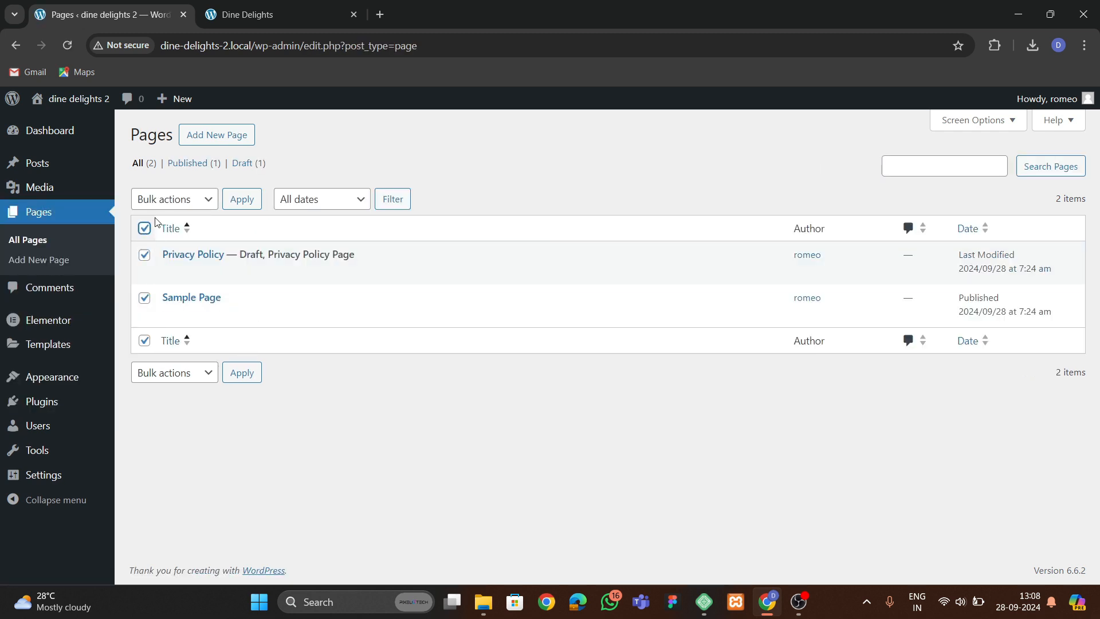
{"action": "left_click", "coordinate": [172, 199]}
{"action": "left_click", "coordinate": [172, 257]}
{"action": "left_click", "coordinate": [242, 199]}
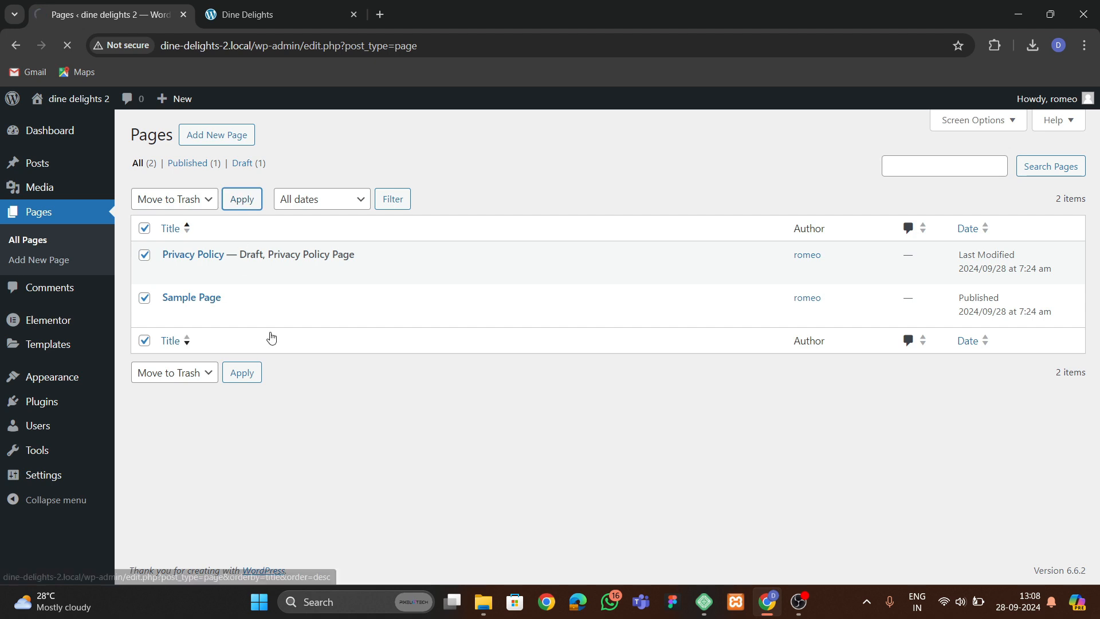
Create a new page titled home, dismissing the block editor welcome guide.
{"action": "left_click", "coordinate": [233, 145]}
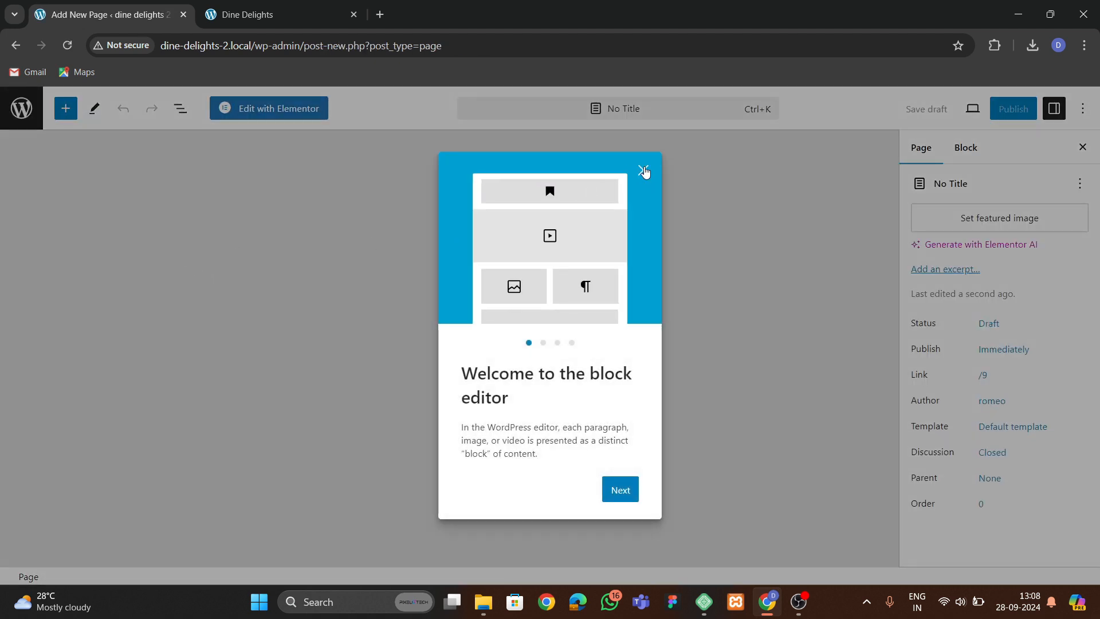
{"action": "left_click", "coordinate": [643, 171]}
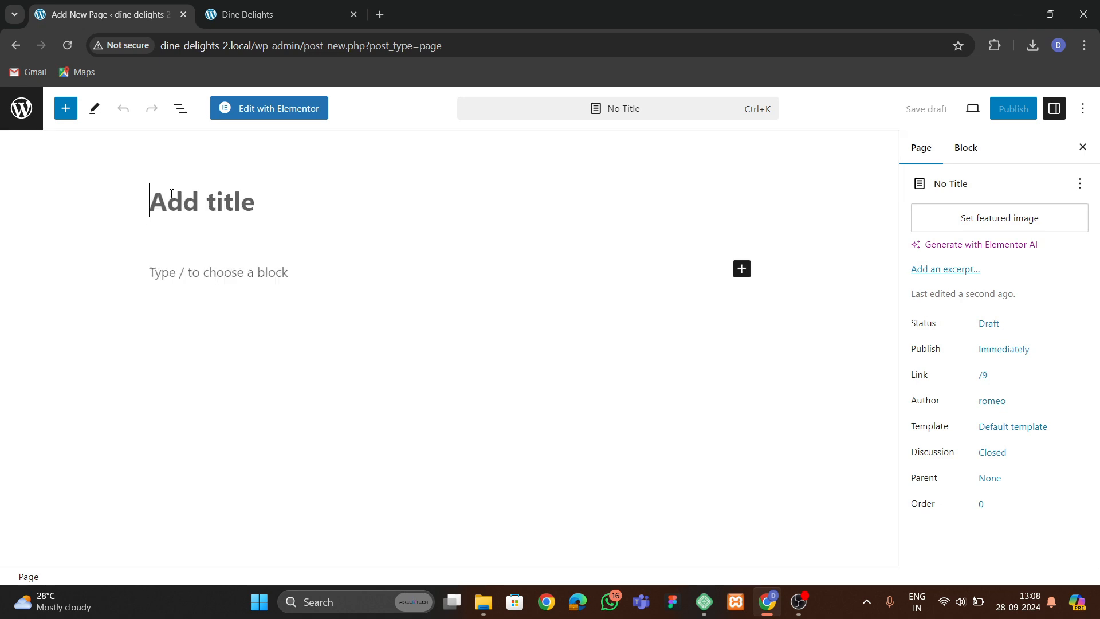
{"action": "type", "text": "home"}
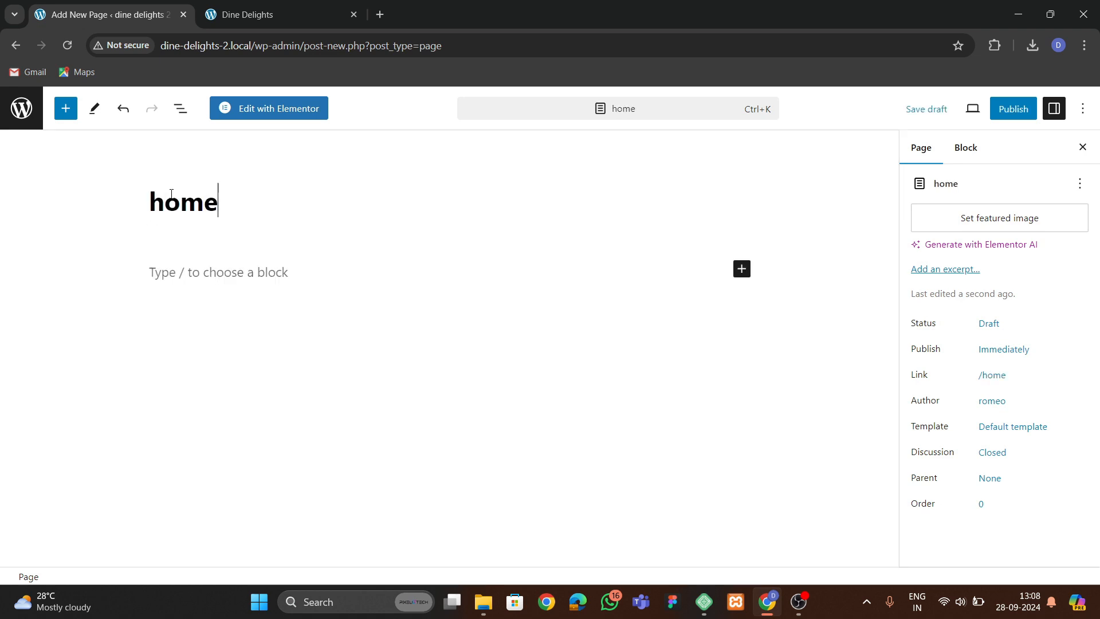
Set the page template to Elementor Full Width and publish the page.
{"action": "left_click", "coordinate": [999, 427]}
{"action": "left_click", "coordinate": [947, 537]}
{"action": "left_click", "coordinate": [946, 498]}
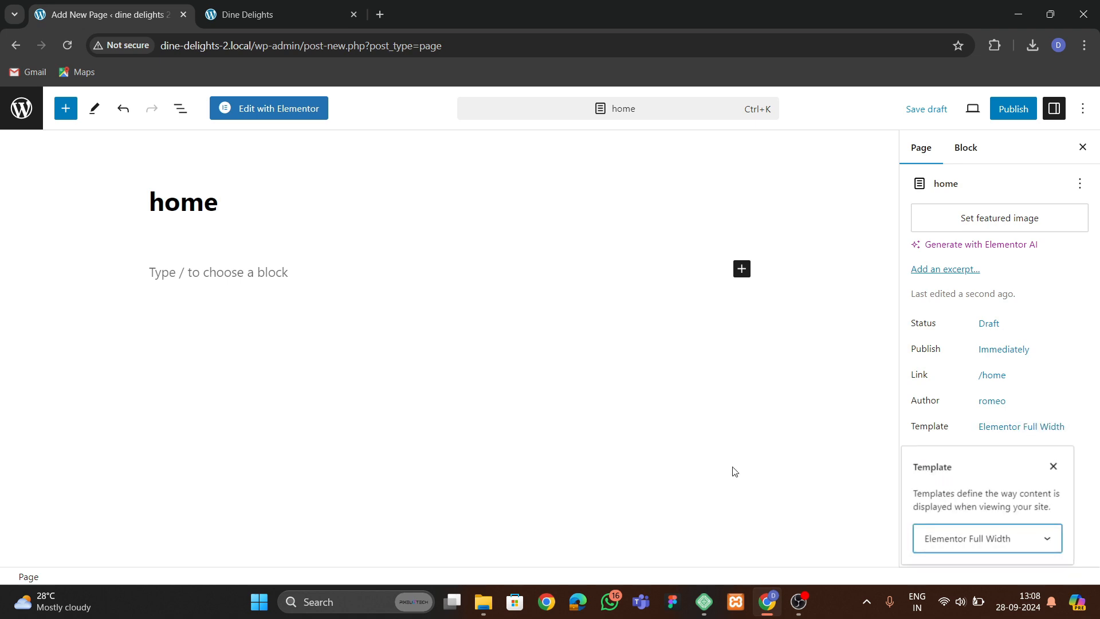
{"action": "left_click", "coordinate": [1029, 114]}
{"action": "left_click", "coordinate": [986, 108]}
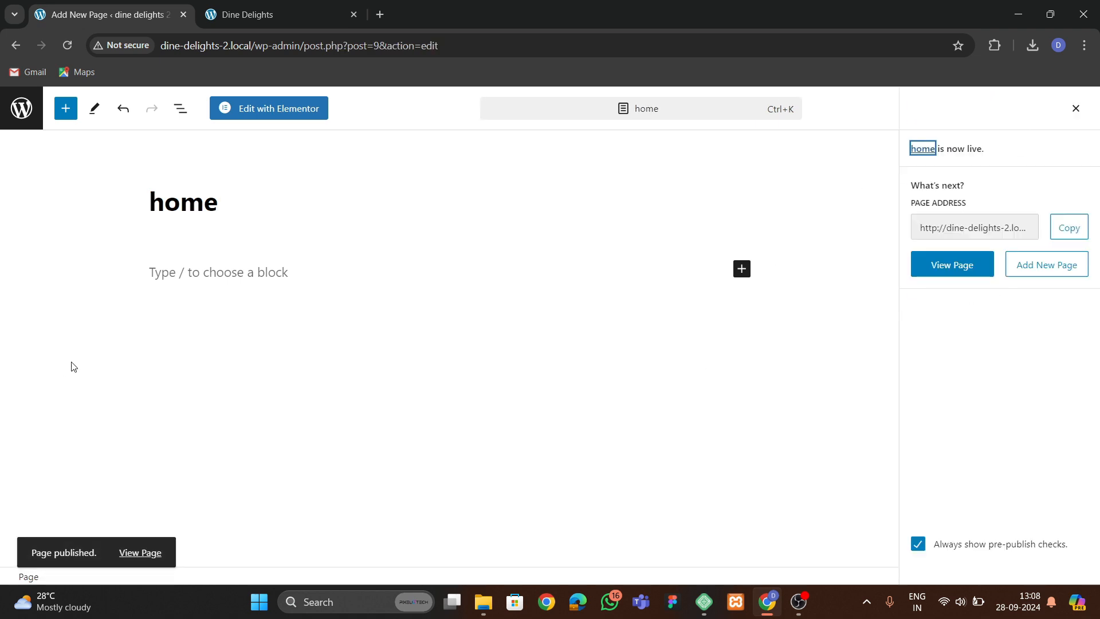
Set the homepage to display the static page home and save the reading settings.
{"action": "left_click", "coordinate": [19, 124]}
{"action": "mouse_move", "coordinate": [43, 482]}
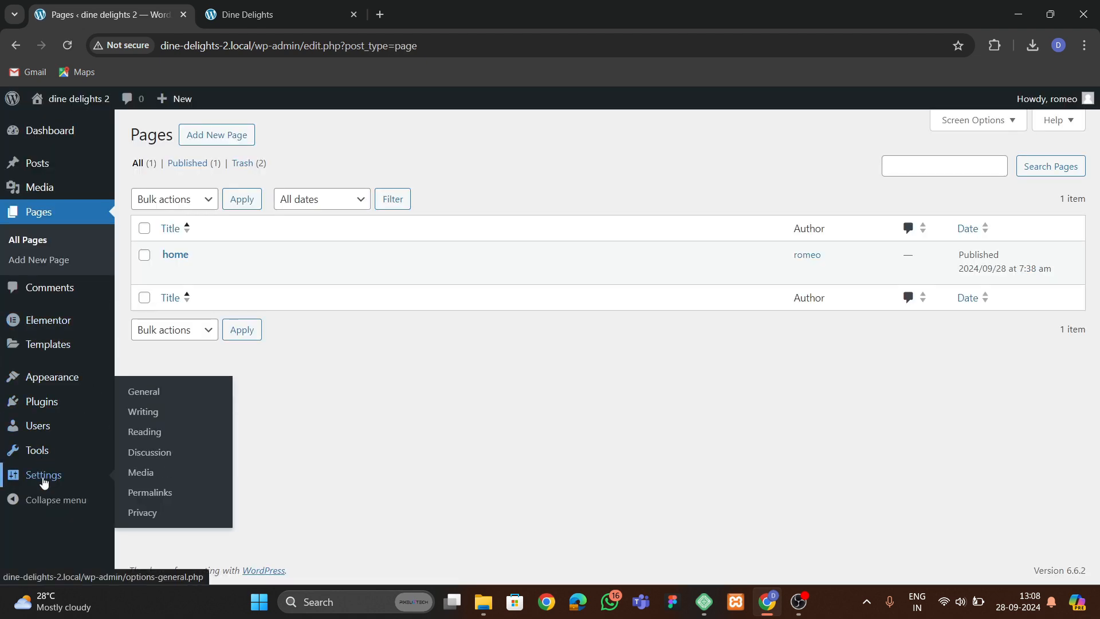
{"action": "left_click", "coordinate": [148, 432]}
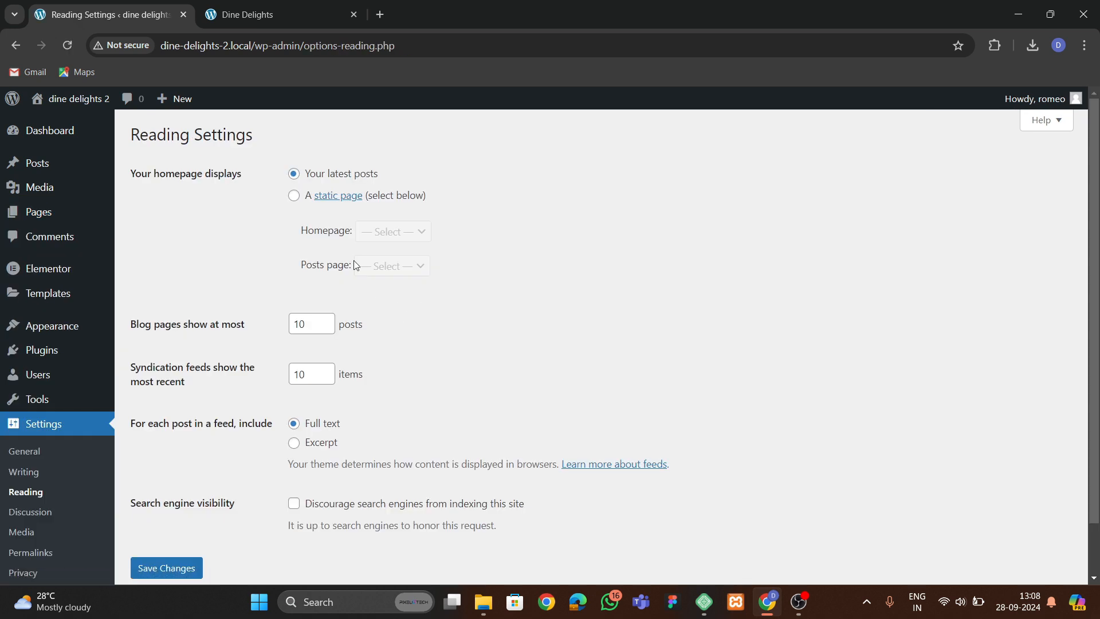
{"action": "left_click", "coordinate": [294, 196]}
{"action": "left_click", "coordinate": [378, 232]}
{"action": "left_click", "coordinate": [379, 270]}
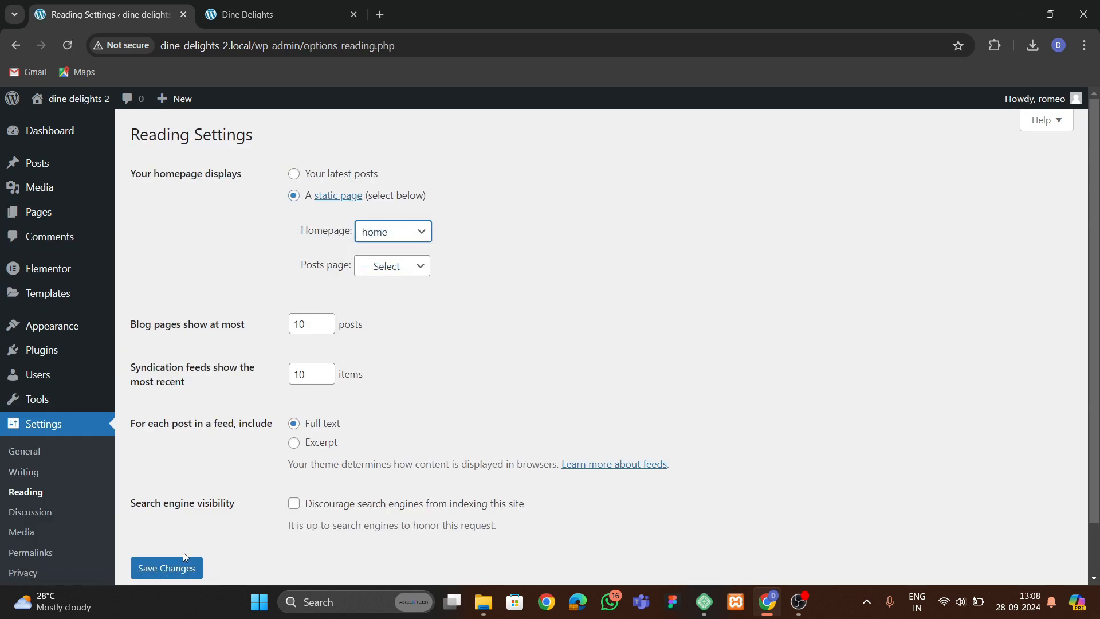
{"action": "left_click", "coordinate": [160, 570]}
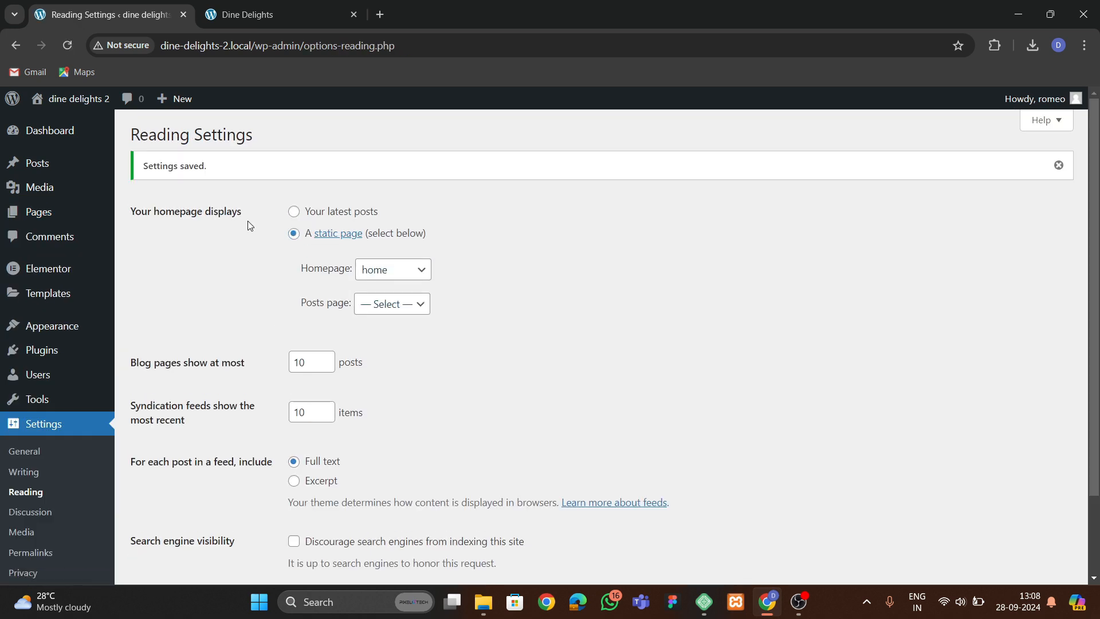
Open Elementor's Features settings and set Nested Elements to Active.
{"action": "left_click", "coordinate": [257, 14]}
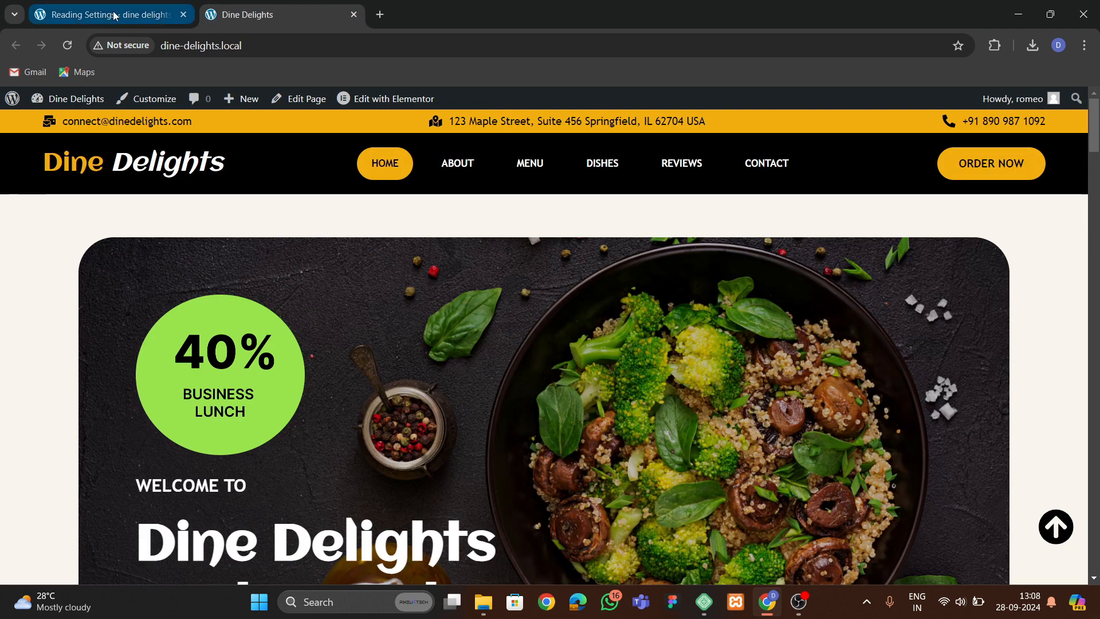
{"action": "left_click", "coordinate": [80, 14]}
{"action": "mouse_move", "coordinate": [86, 274]}
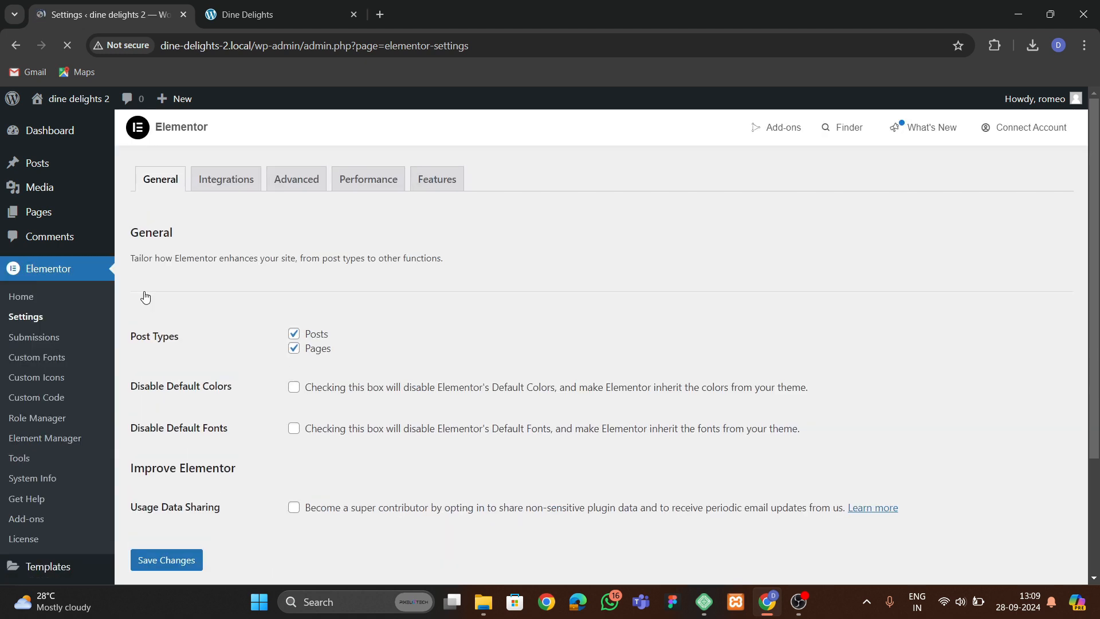
{"action": "left_click", "coordinate": [437, 179]}
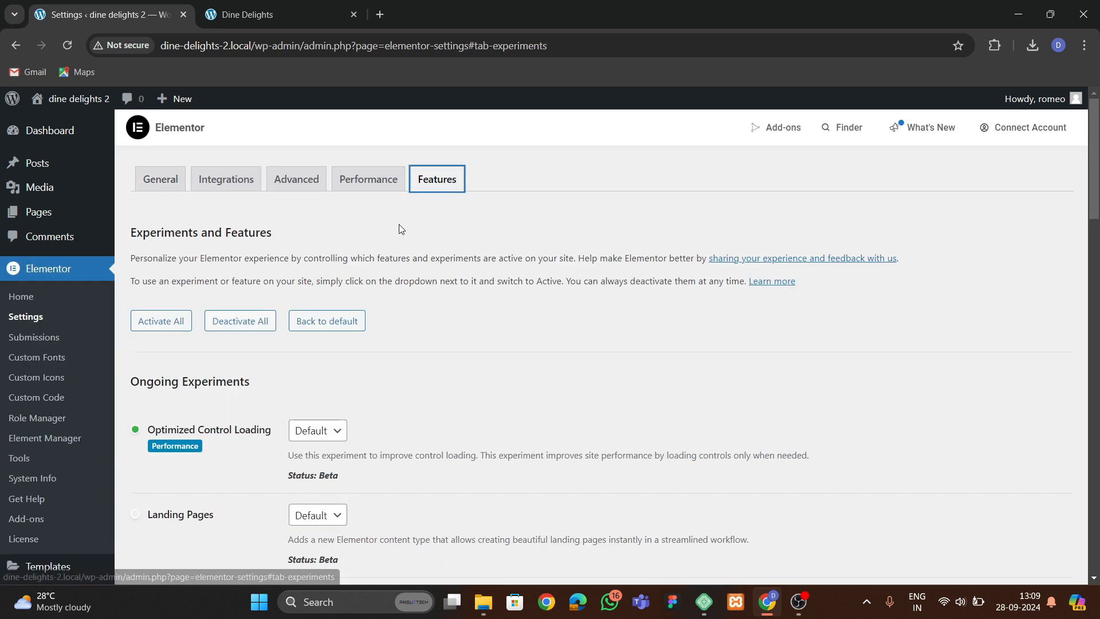
{"action": "scroll", "coordinate": [221, 361], "scroll_direction": "down", "scroll_amount": 5}
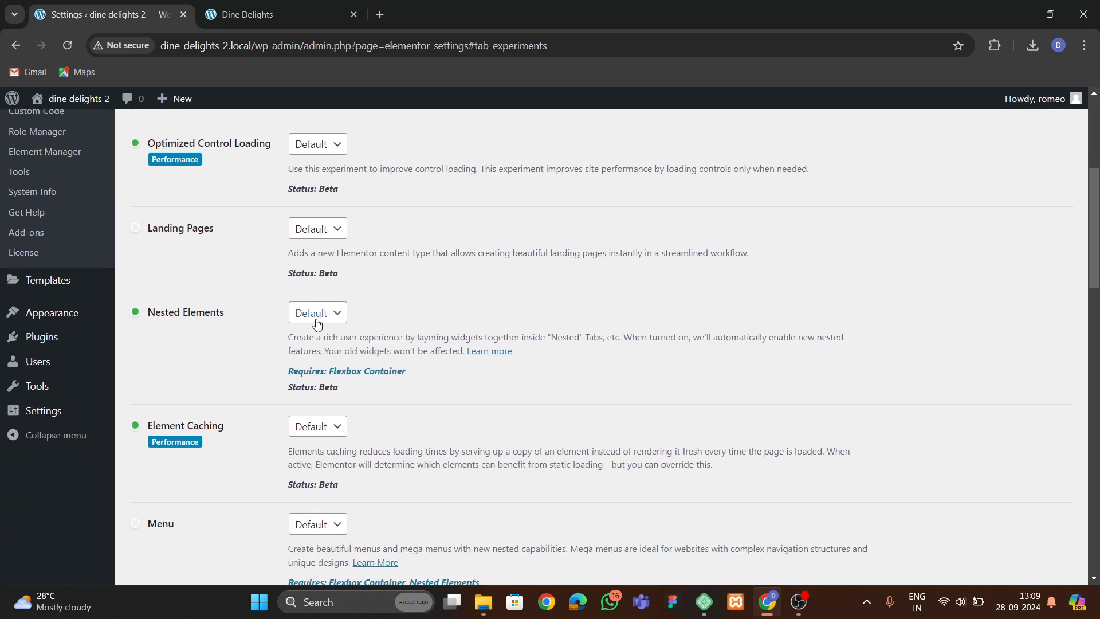
{"action": "left_click", "coordinate": [318, 313]}
{"action": "left_click", "coordinate": [314, 352]}
Set both Flexbox Container and Grid Container features to Active.
{"action": "scroll", "coordinate": [232, 355], "scroll_direction": "down", "scroll_amount": 7}
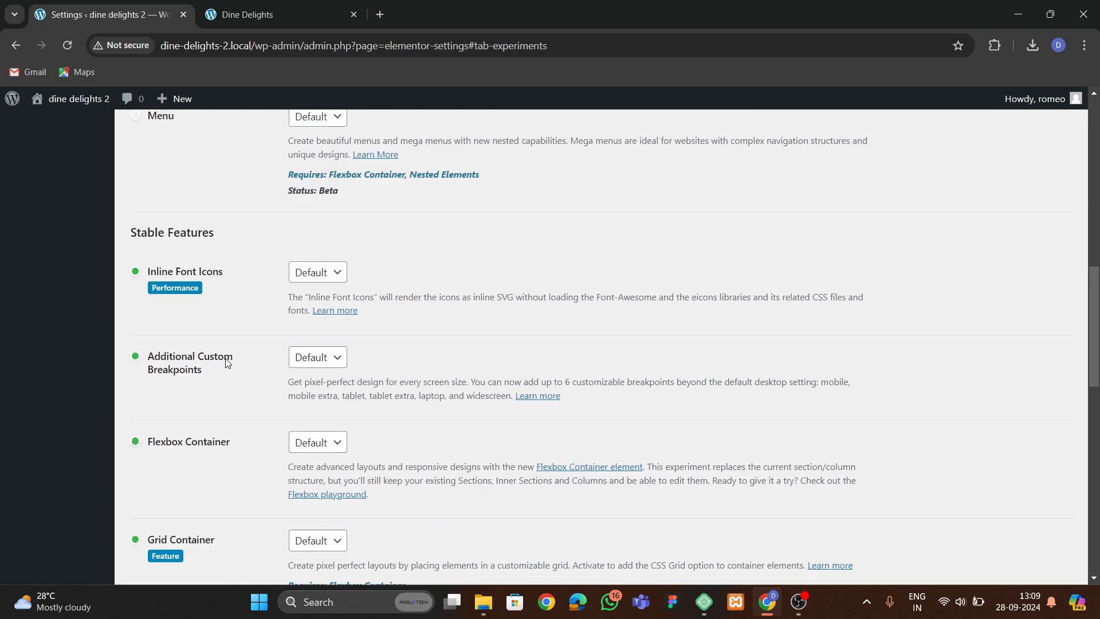
{"action": "scroll", "coordinate": [300, 344], "scroll_direction": "down", "scroll_amount": 2}
{"action": "left_click", "coordinate": [315, 348]}
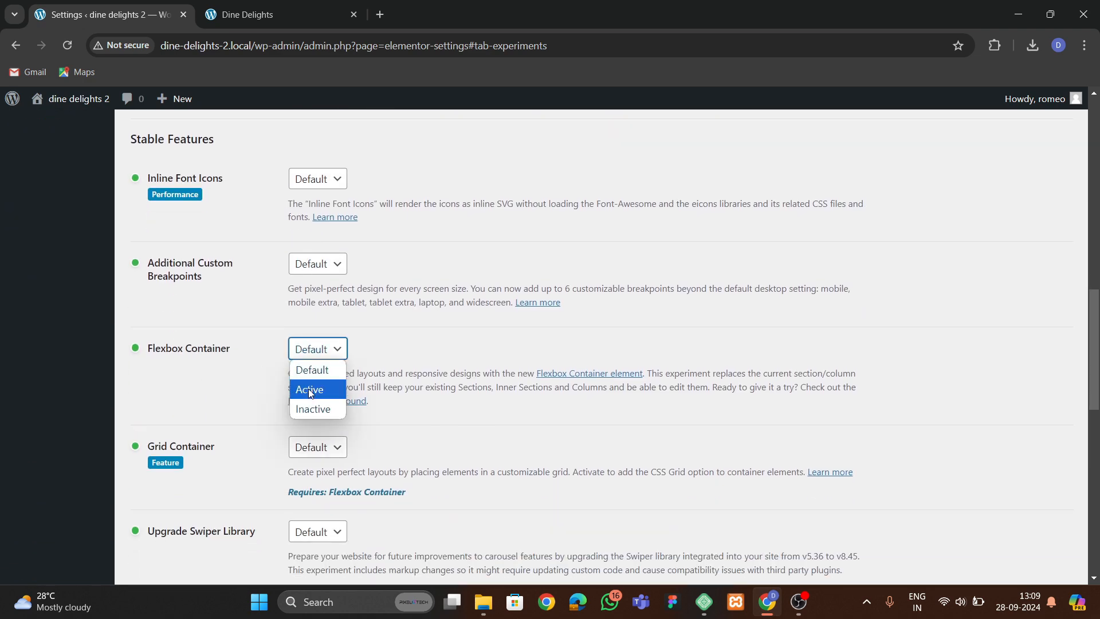
{"action": "left_click", "coordinate": [310, 390]}
{"action": "scroll", "coordinate": [292, 386], "scroll_direction": "down", "scroll_amount": 1}
{"action": "left_click", "coordinate": [316, 373]}
{"action": "left_click", "coordinate": [310, 416]}
Set Upgrade Swiper Library to Active and save the feature changes.
{"action": "scroll", "coordinate": [314, 332], "scroll_direction": "down", "scroll_amount": 2}
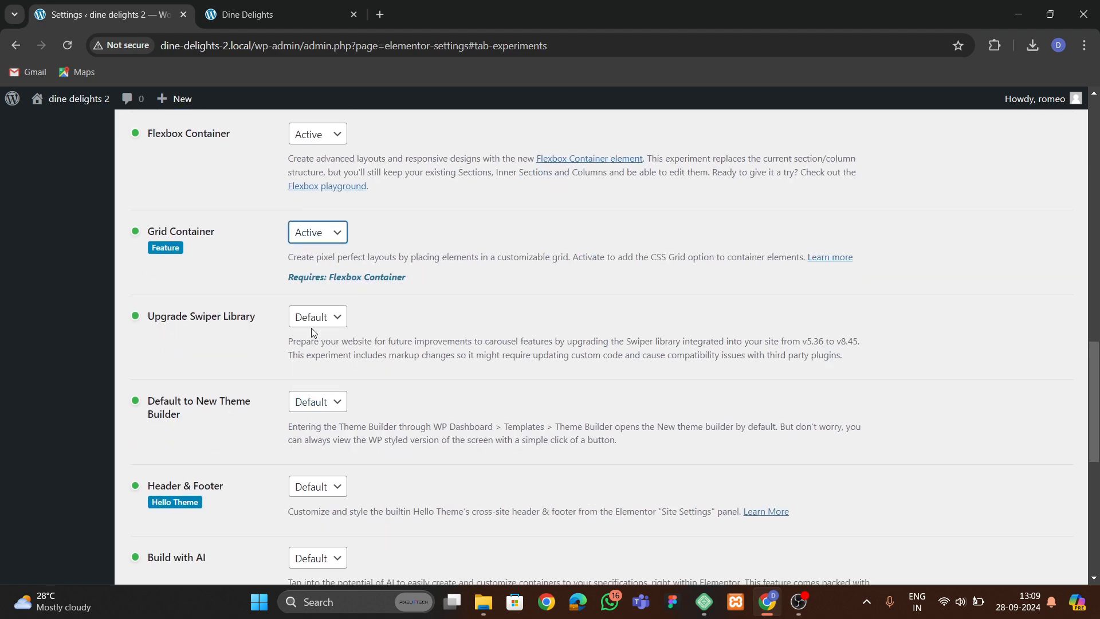
{"action": "left_click", "coordinate": [314, 316]}
{"action": "left_click", "coordinate": [309, 356]}
{"action": "scroll", "coordinate": [170, 377], "scroll_direction": "down", "scroll_amount": 6}
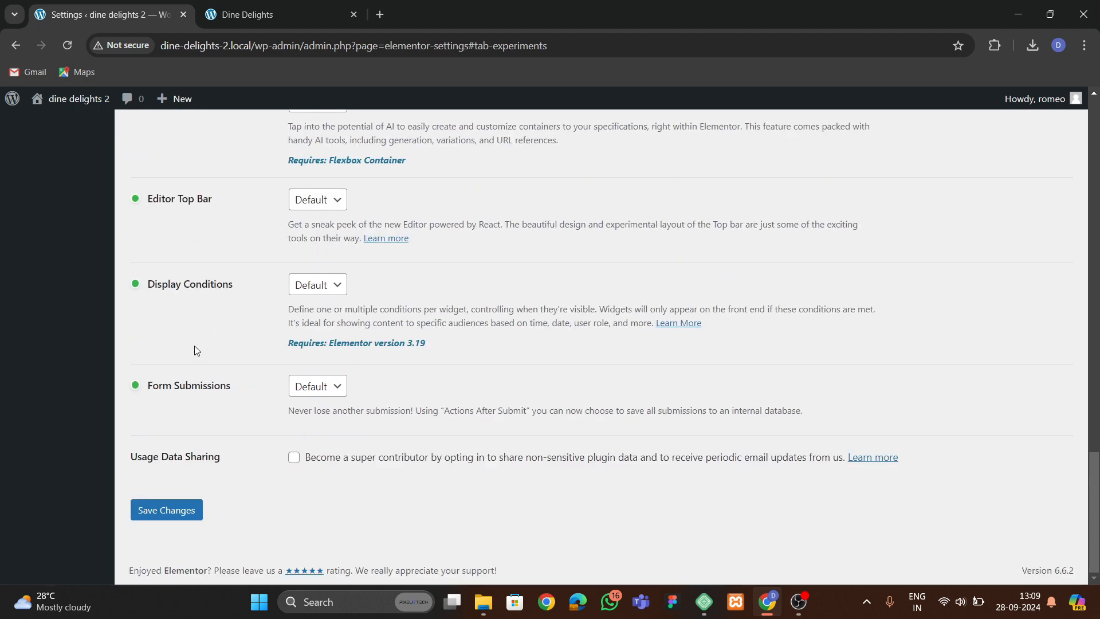
{"action": "left_click", "coordinate": [166, 512]}
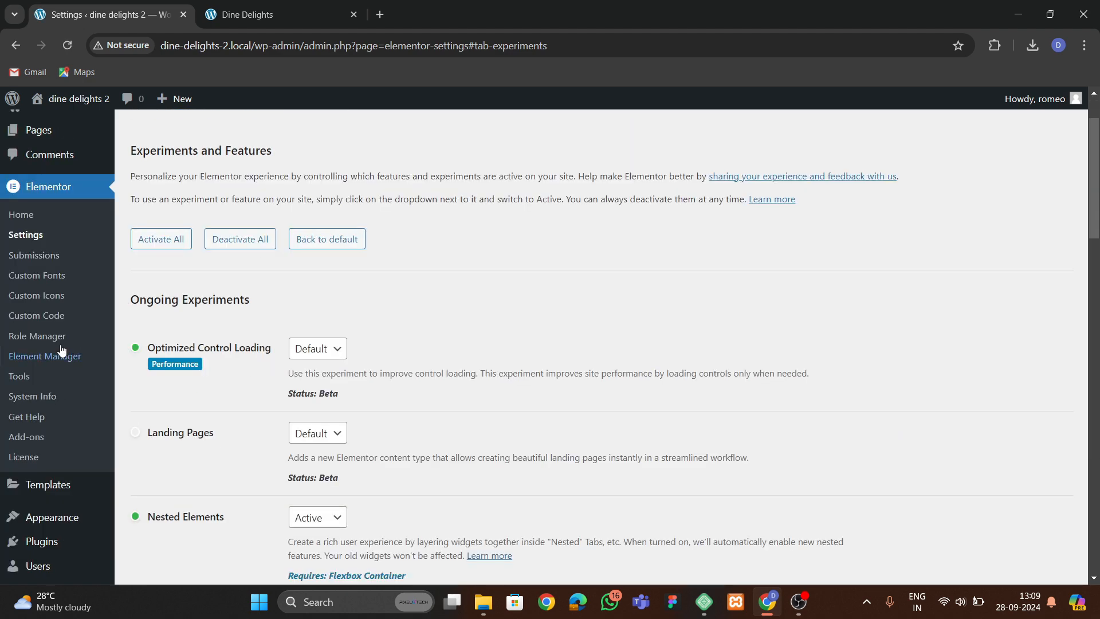
Open the home page's edit screen in a new tab from the pages list.
{"action": "scroll", "coordinate": [62, 351], "scroll_direction": "up", "scroll_amount": 2}
{"action": "mouse_move", "coordinate": [43, 218]}
{"action": "left_click", "coordinate": [135, 217]}
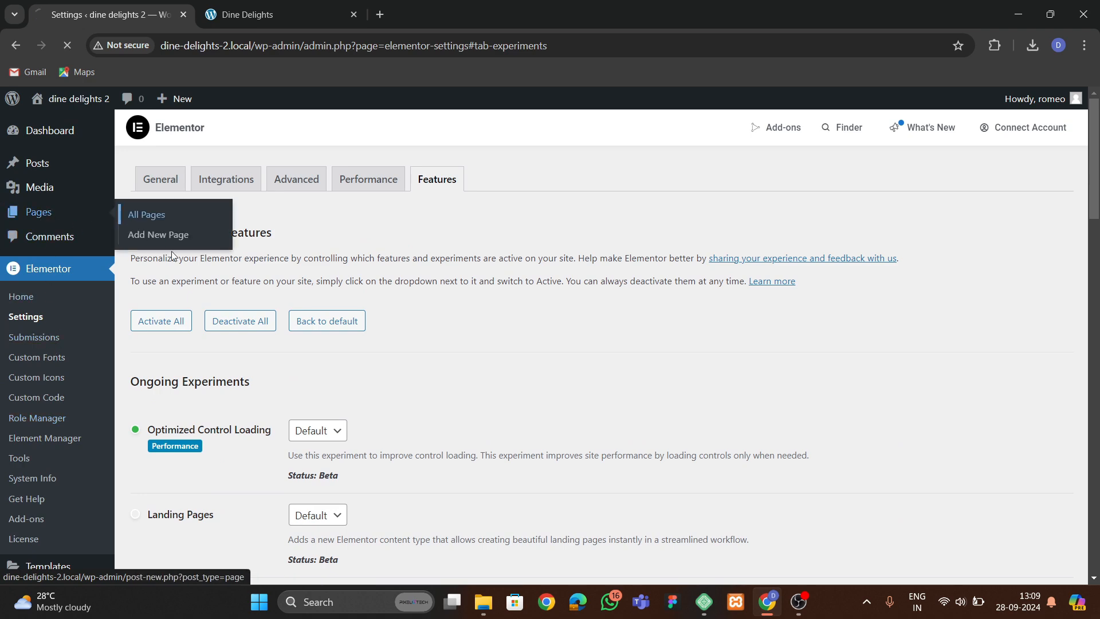
{"action": "right_click", "coordinate": [168, 271]}
{"action": "left_click", "coordinate": [188, 283]}
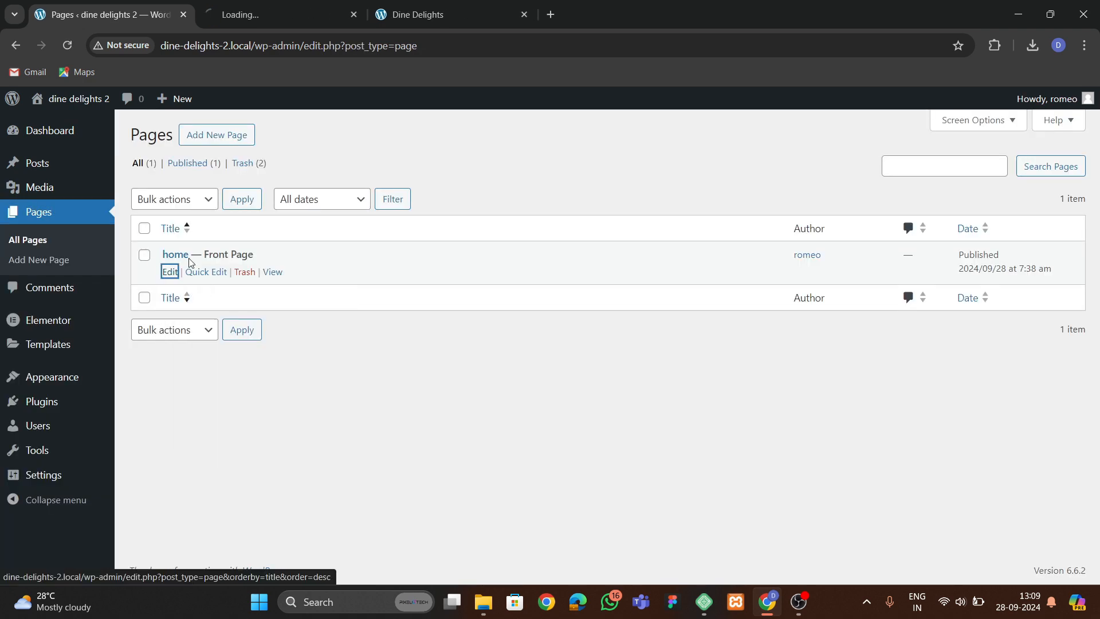
{"action": "left_click", "coordinate": [274, 20]}
Review the hero section of the original Dine Delights site.
{"action": "left_click", "coordinate": [390, 17]}
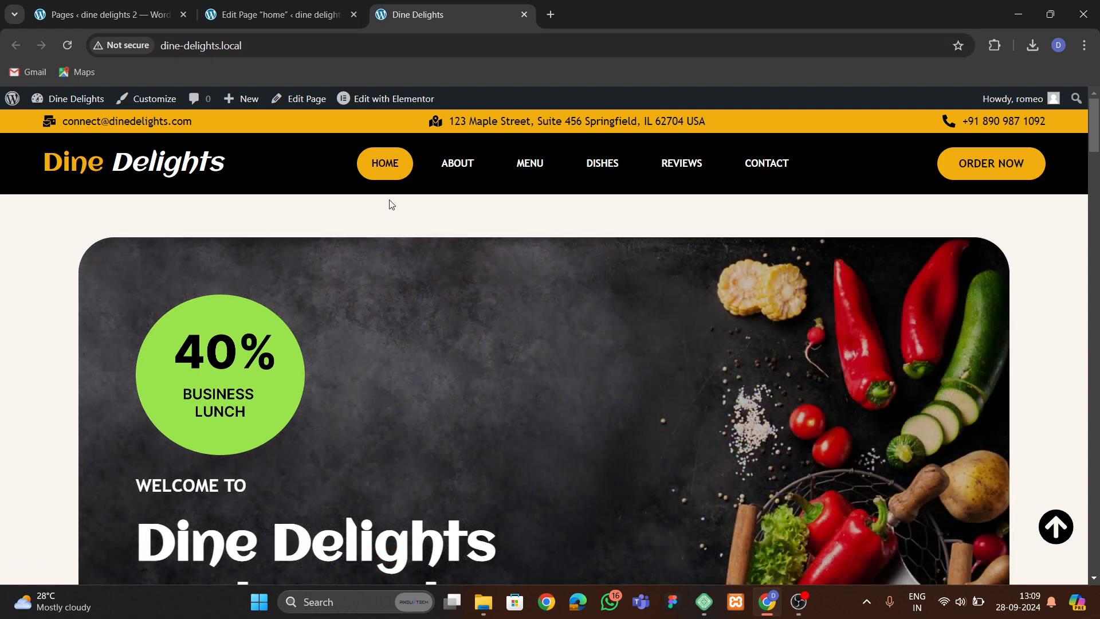
{"action": "scroll", "coordinate": [464, 314], "scroll_direction": "down", "scroll_amount": 5}
{"action": "scroll", "coordinate": [464, 314], "scroll_direction": "up", "scroll_amount": 5}
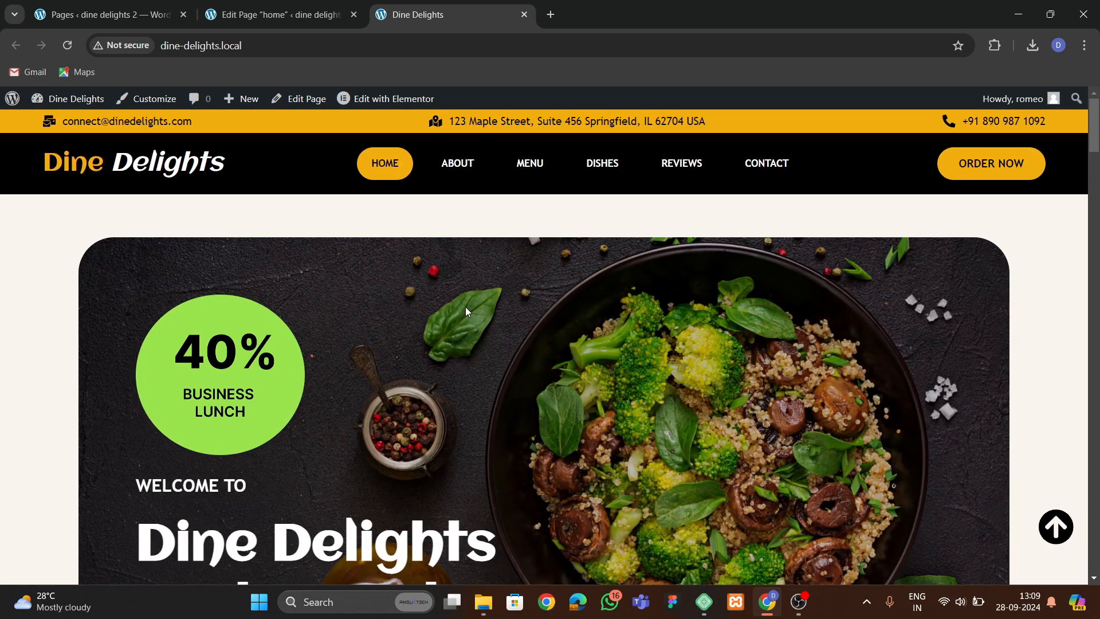
{"action": "scroll", "coordinate": [465, 366], "scroll_direction": "down", "scroll_amount": 4}
{"action": "scroll", "coordinate": [462, 350], "scroll_direction": "up", "scroll_amount": 4}
{"action": "scroll", "coordinate": [541, 314], "scroll_direction": "down", "scroll_amount": 5}
{"action": "scroll", "coordinate": [542, 315], "scroll_direction": "up", "scroll_amount": 4}
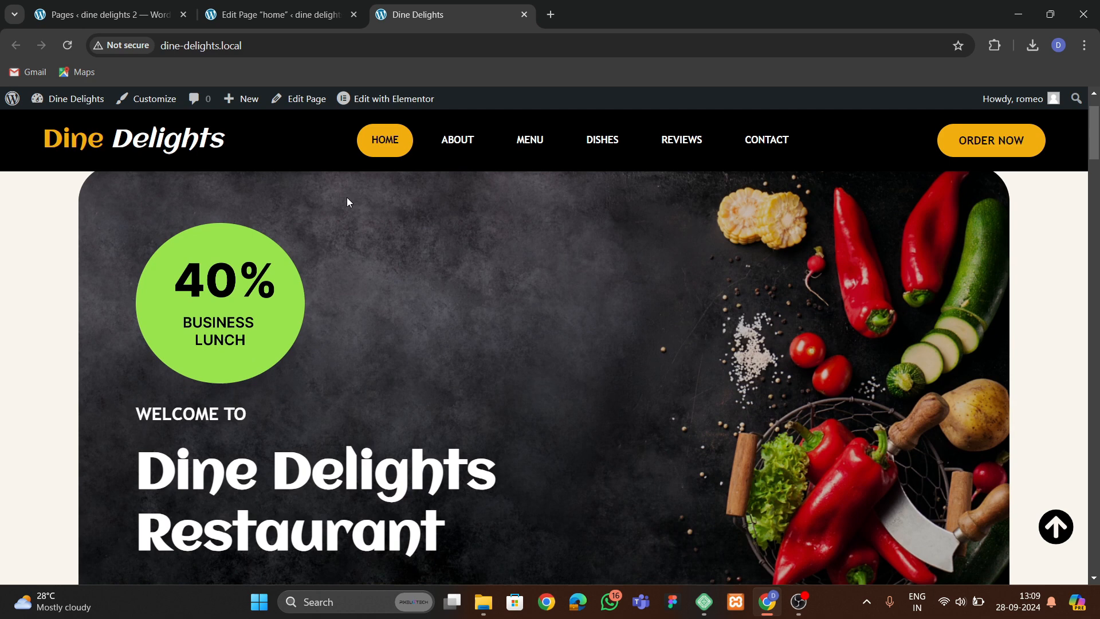
Open the new home page in Elementor and dismiss the notifications popup.
{"action": "left_click", "coordinate": [303, 18]}
{"action": "left_click", "coordinate": [282, 108]}
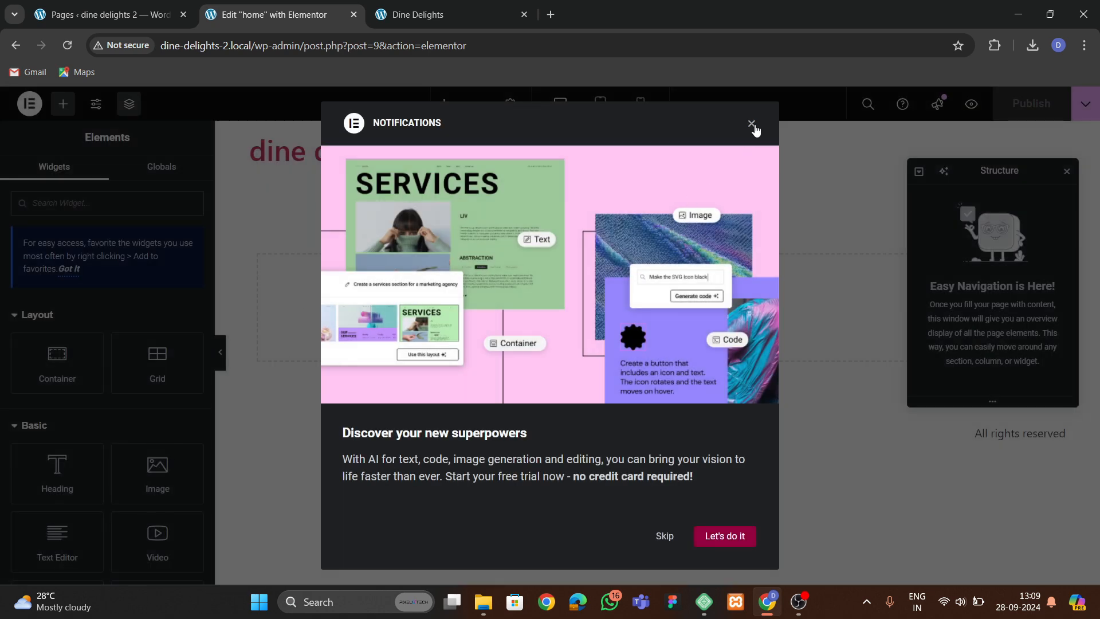
{"action": "left_click", "coordinate": [751, 124]}
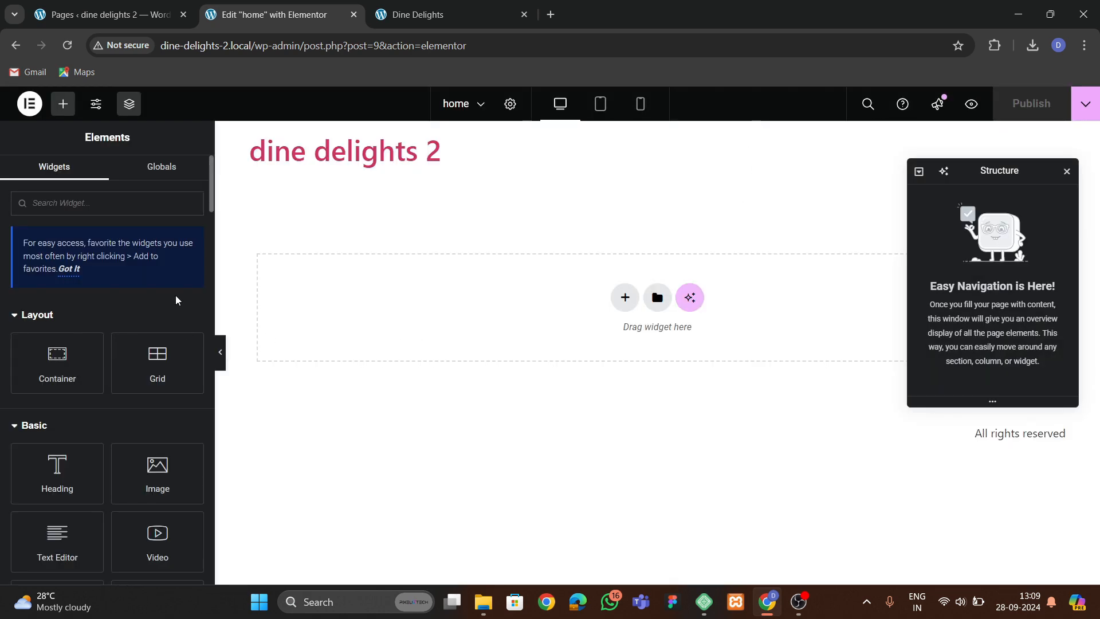
{"action": "left_click_drag", "start_coordinate": [217, 281], "coordinate": [187, 291]}
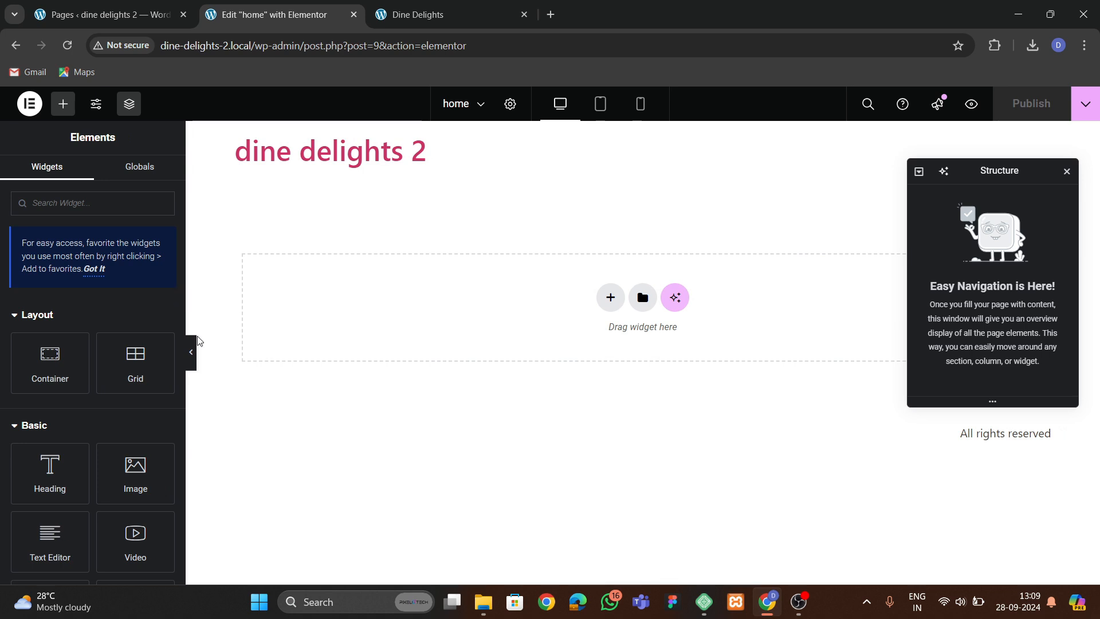
Upload all images from the dine delights downloads folder to the Media Library.
{"action": "left_click", "coordinate": [109, 15]}
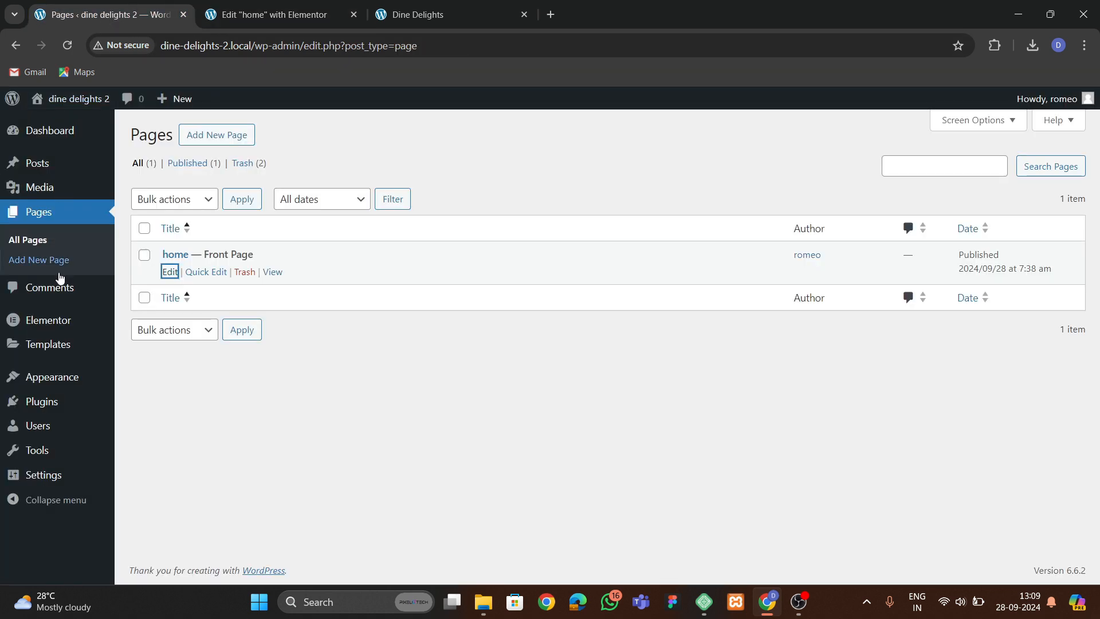
{"action": "mouse_move", "coordinate": [23, 188]}
{"action": "left_click", "coordinate": [147, 189]}
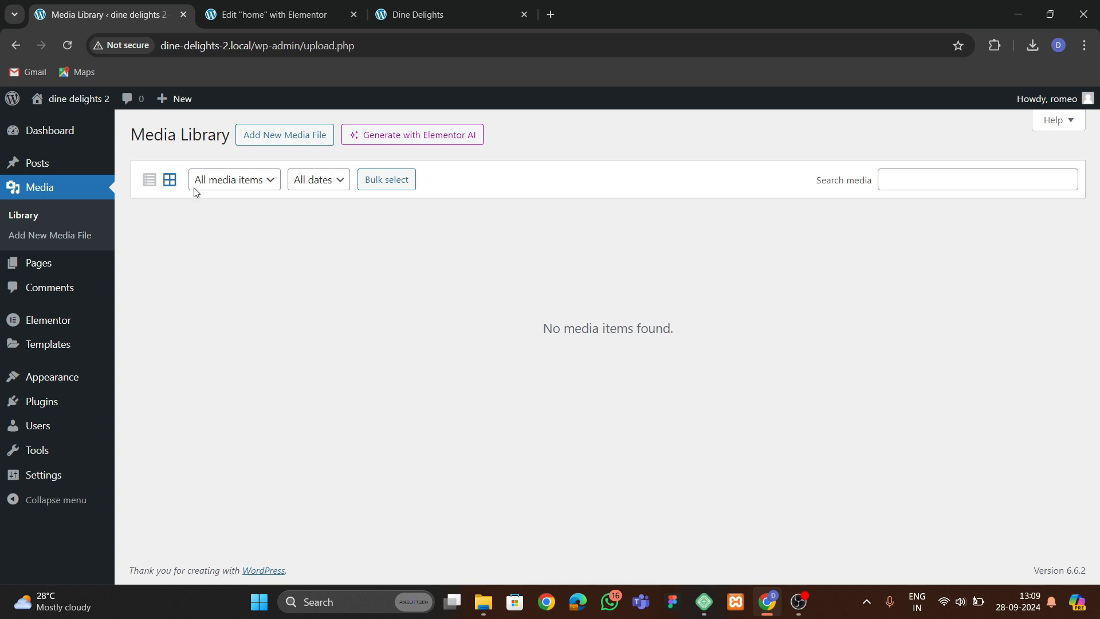
{"action": "left_click", "coordinate": [281, 137]}
{"action": "left_click", "coordinate": [602, 249]}
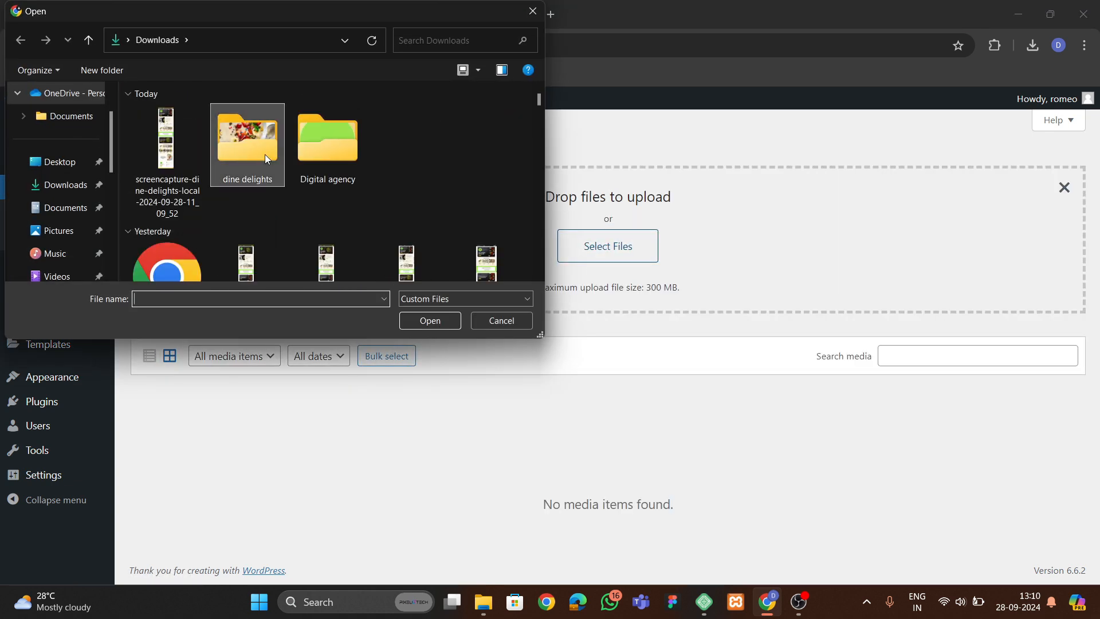
{"action": "double_click", "coordinate": [265, 153]}
{"action": "key", "text": "ctrl+a"}
{"action": "left_click", "coordinate": [408, 321]}
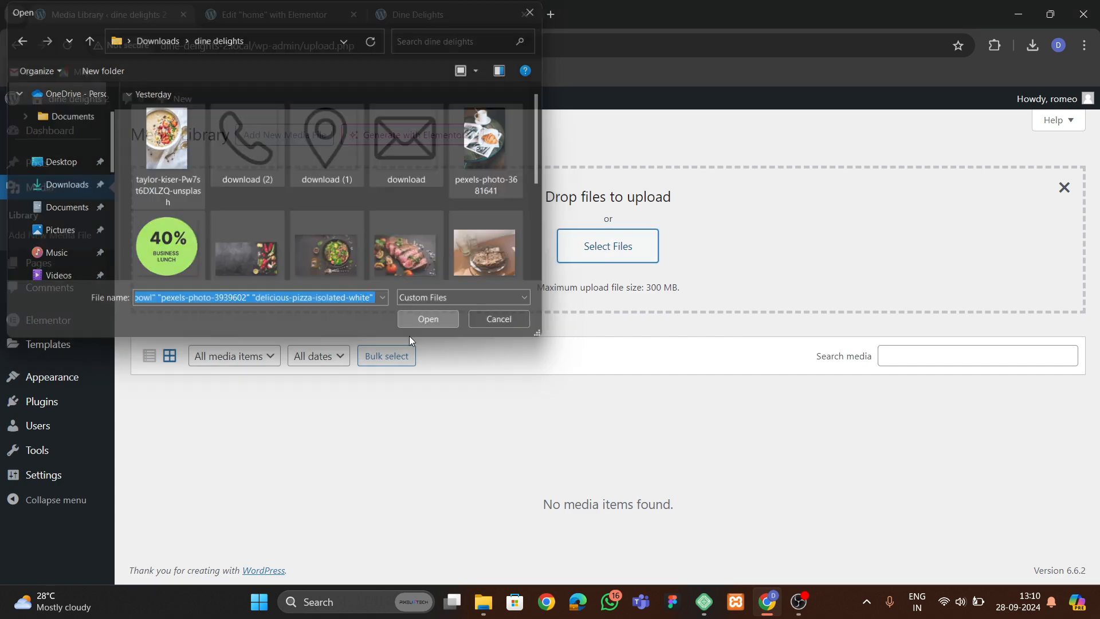
{"action": "scroll", "coordinate": [461, 401], "scroll_direction": "down", "scroll_amount": 2}
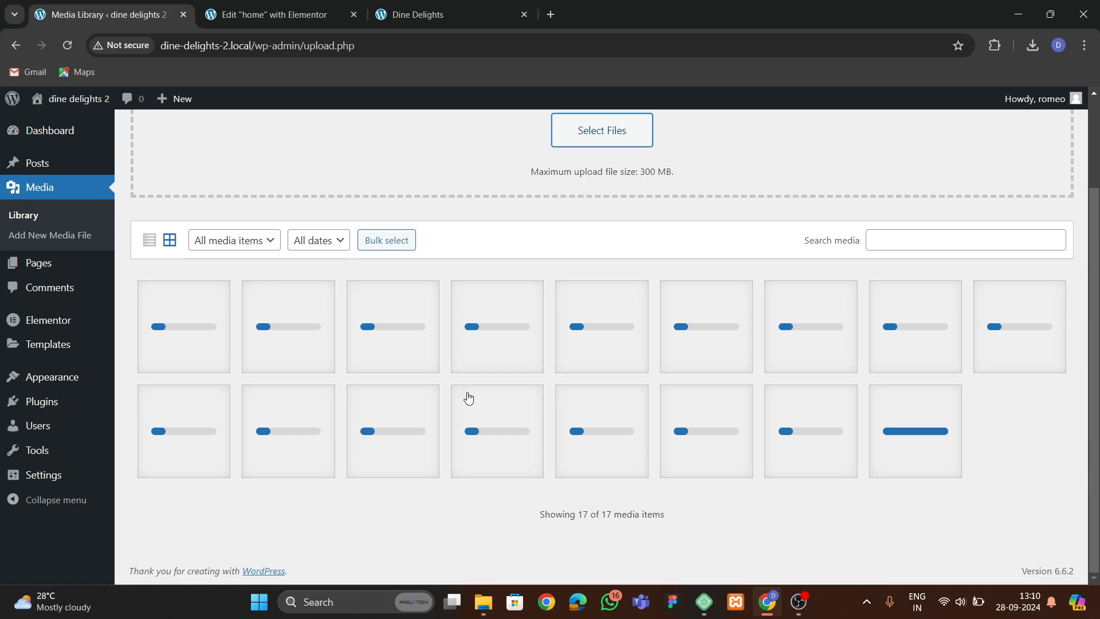
Open the original Dine Delights home page in Elementor in a new tab.
{"action": "key", "text": "ctrl+shift+Tab"}
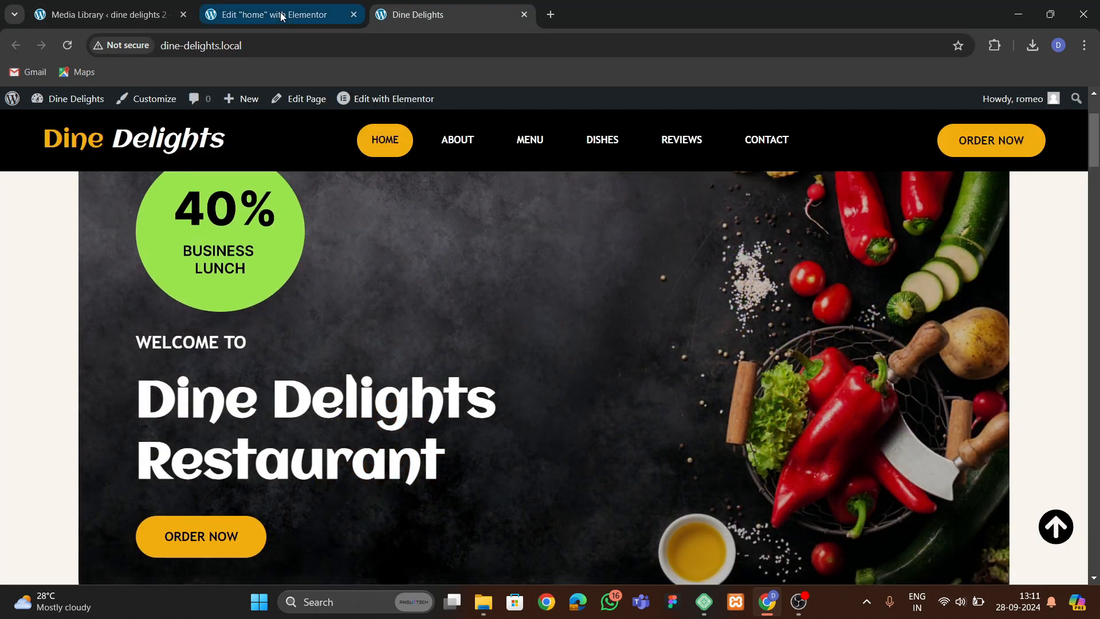
{"action": "left_click", "coordinate": [281, 16]}
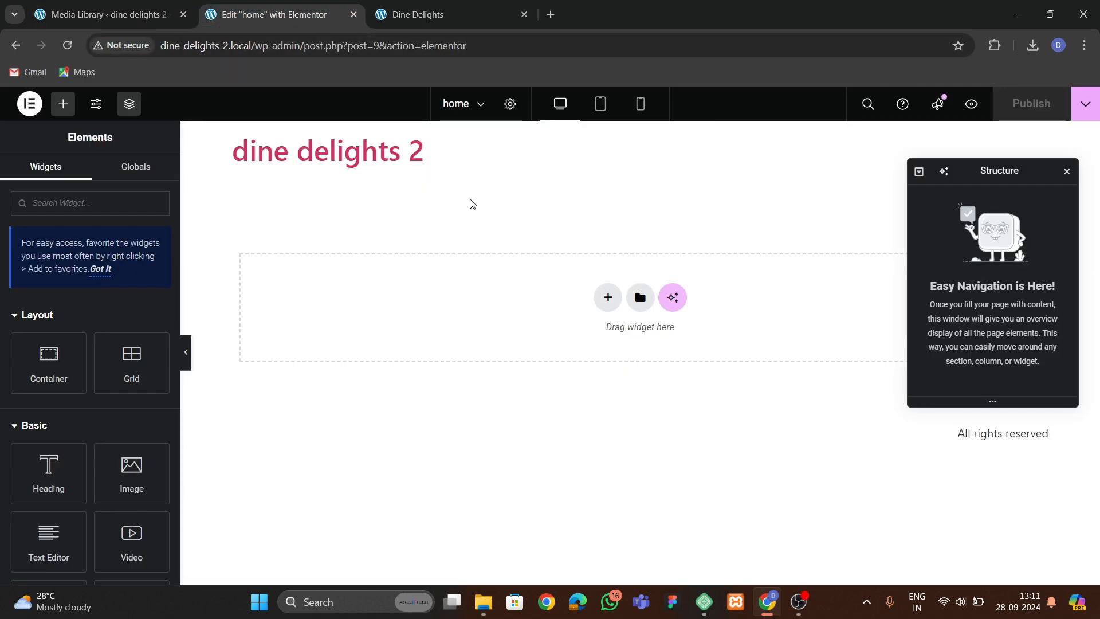
{"action": "key", "text": "ctrl+Tab"}
{"action": "scroll", "coordinate": [343, 326], "scroll_direction": "up", "scroll_amount": 3}
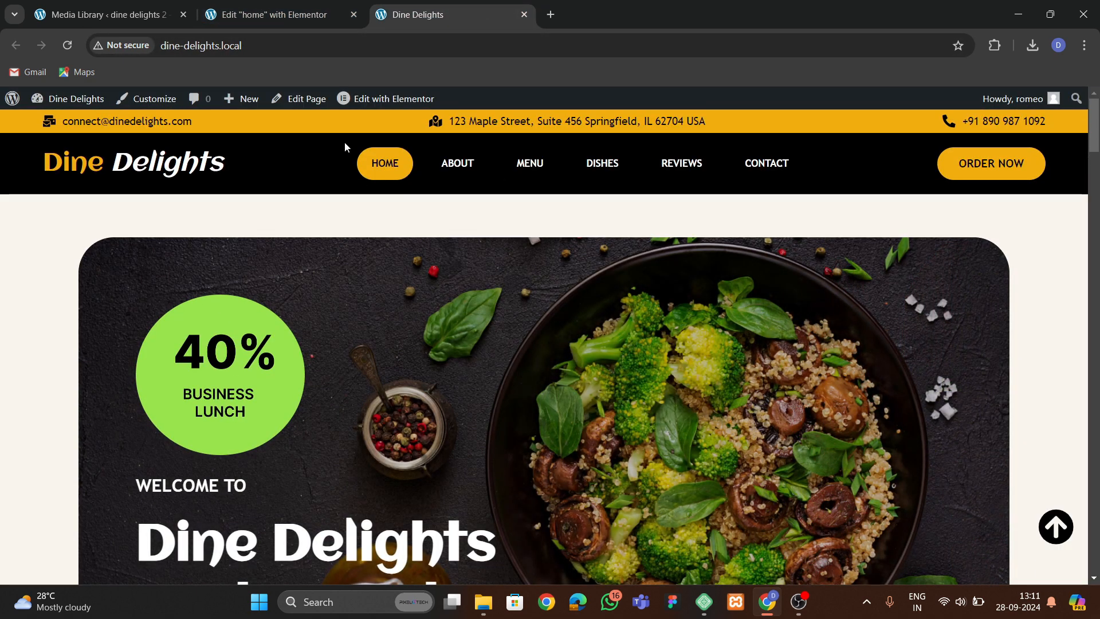
{"action": "mouse_move", "coordinate": [370, 102]}
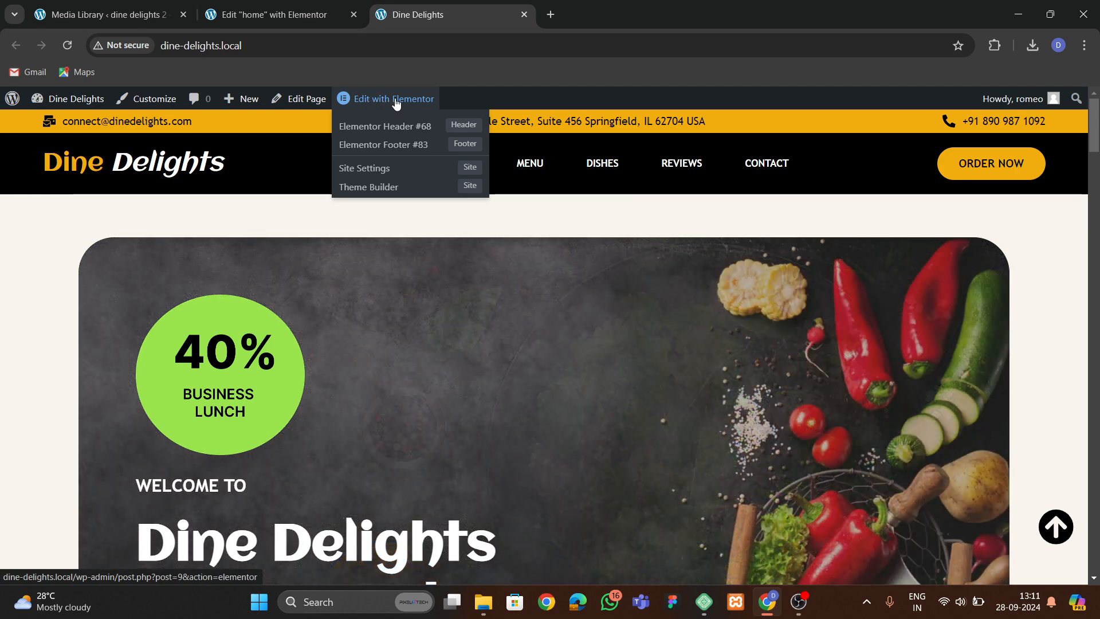
{"action": "right_click", "coordinate": [390, 103]}
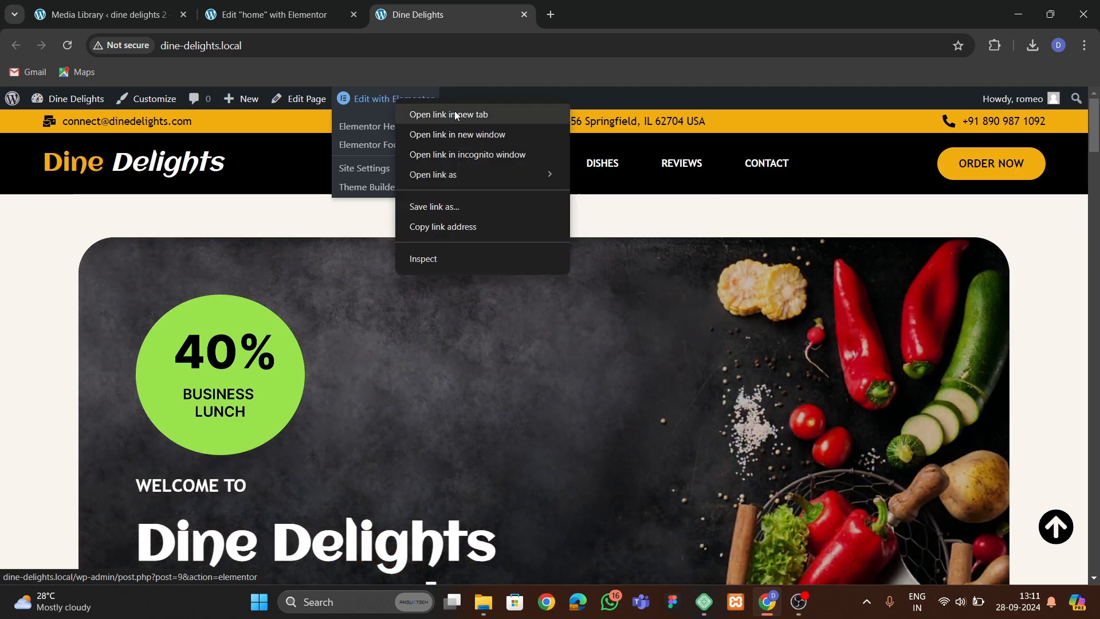
{"action": "left_click", "coordinate": [454, 112]}
{"action": "left_click", "coordinate": [604, 17]}
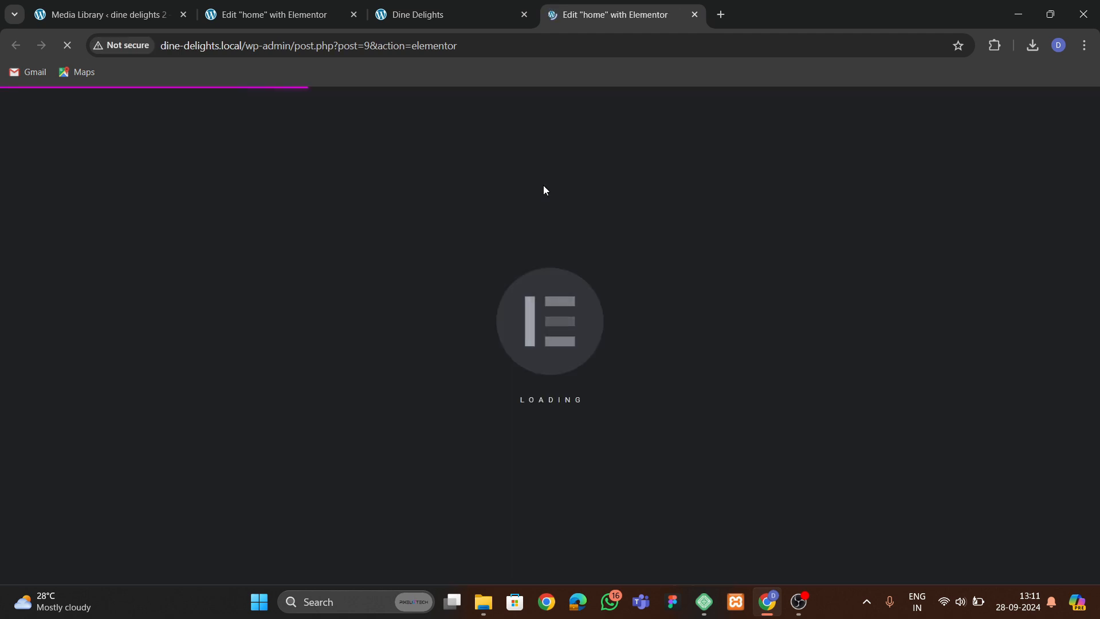
Open the original site's Elementor Site Settings.
{"action": "left_click", "coordinate": [995, 45]}
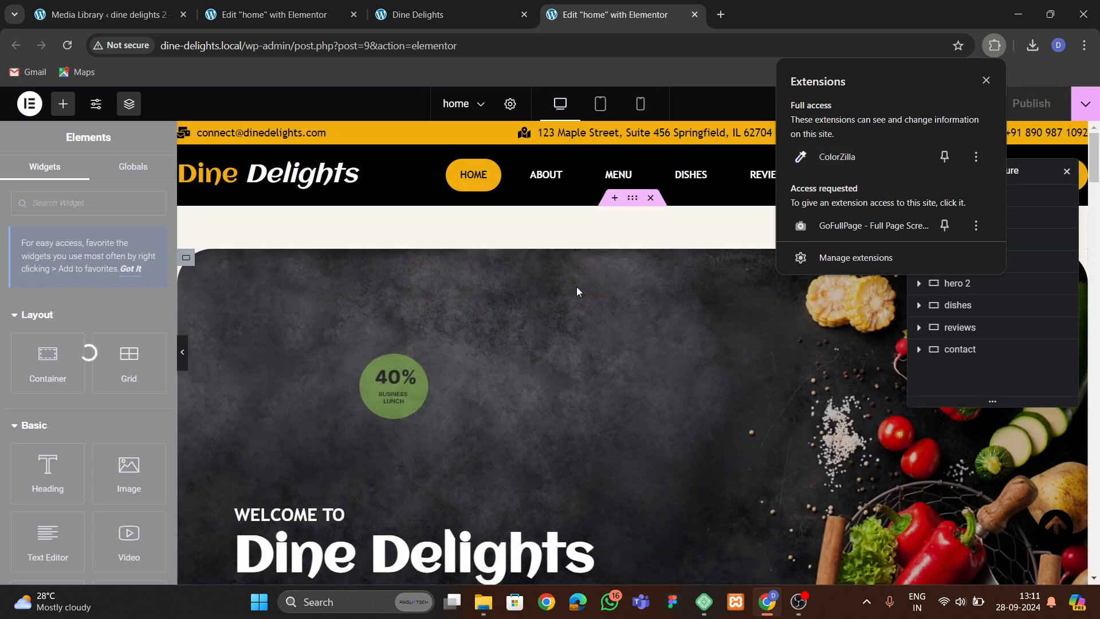
{"action": "left_click", "coordinate": [644, 267]}
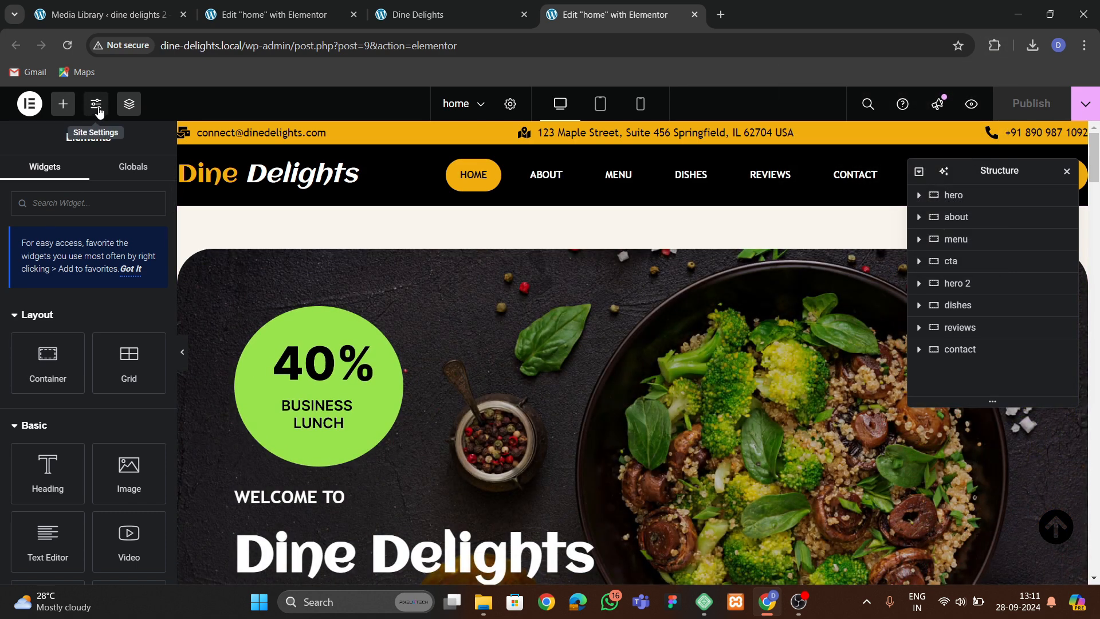
{"action": "left_click", "coordinate": [99, 111]}
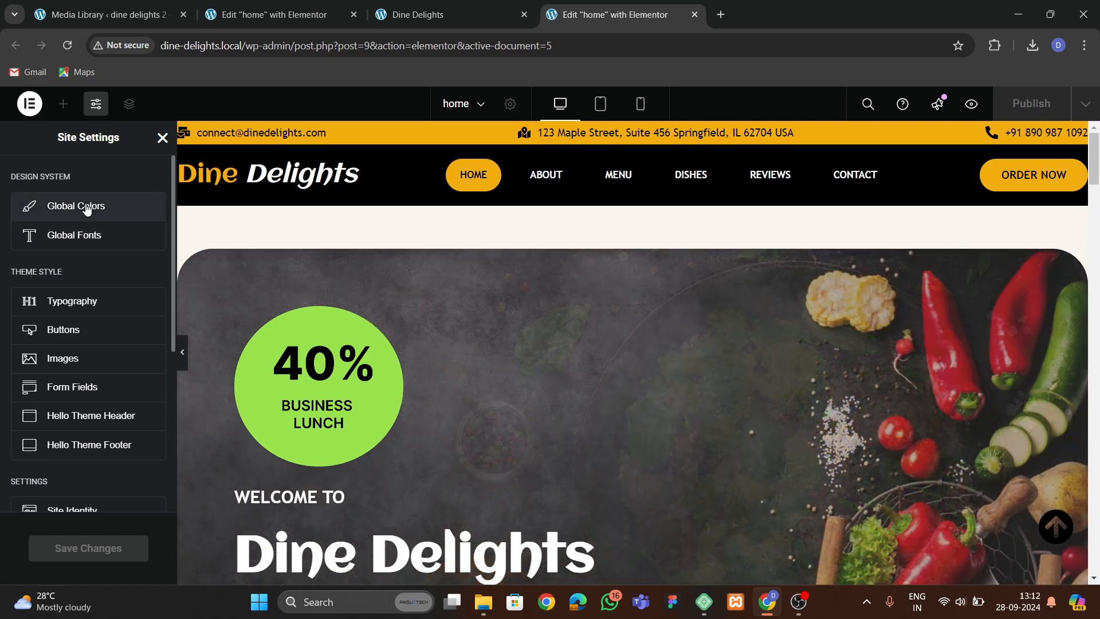
Open the original site's Global Colors and copy the bg color hex value.
{"action": "left_click", "coordinate": [86, 209]}
{"action": "scroll", "coordinate": [78, 418], "scroll_direction": "down", "scroll_amount": 3}
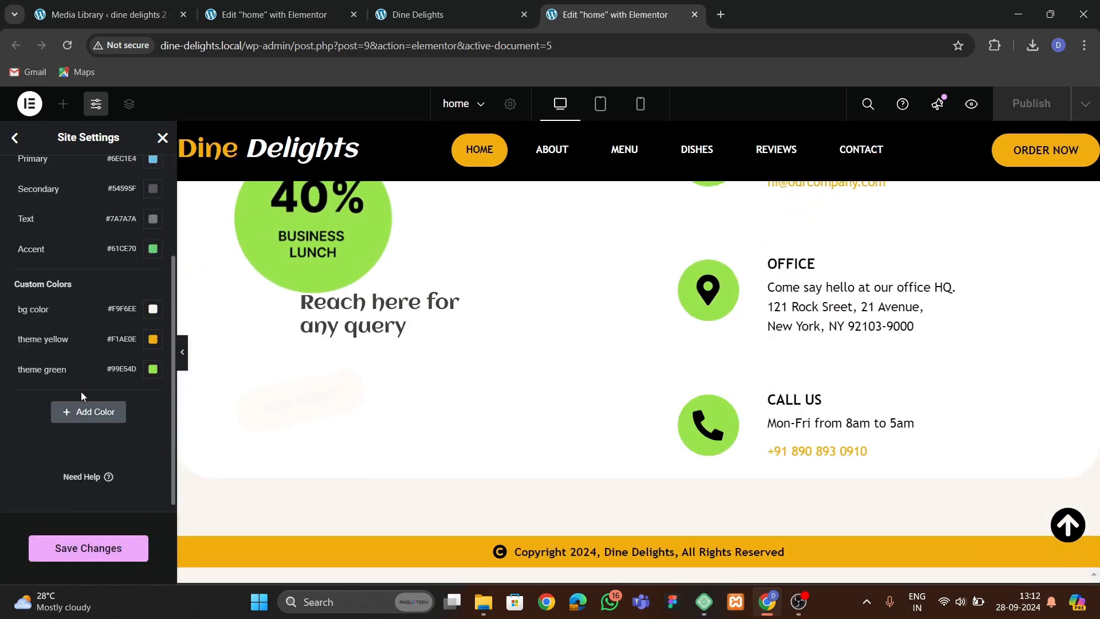
{"action": "left_click", "coordinate": [152, 310]}
{"action": "key", "text": "ctrl+c"}
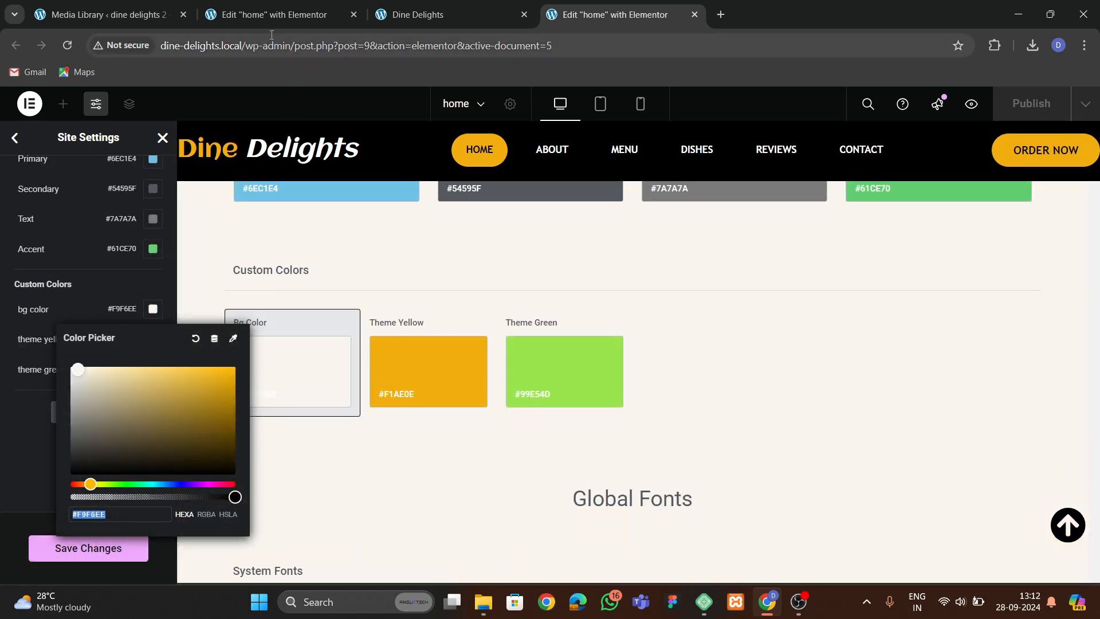
In the new site's Global Colors, add a custom color named bg color with the copied #F9F6EE.
{"action": "left_click", "coordinate": [274, 14]}
{"action": "left_click", "coordinate": [95, 104]}
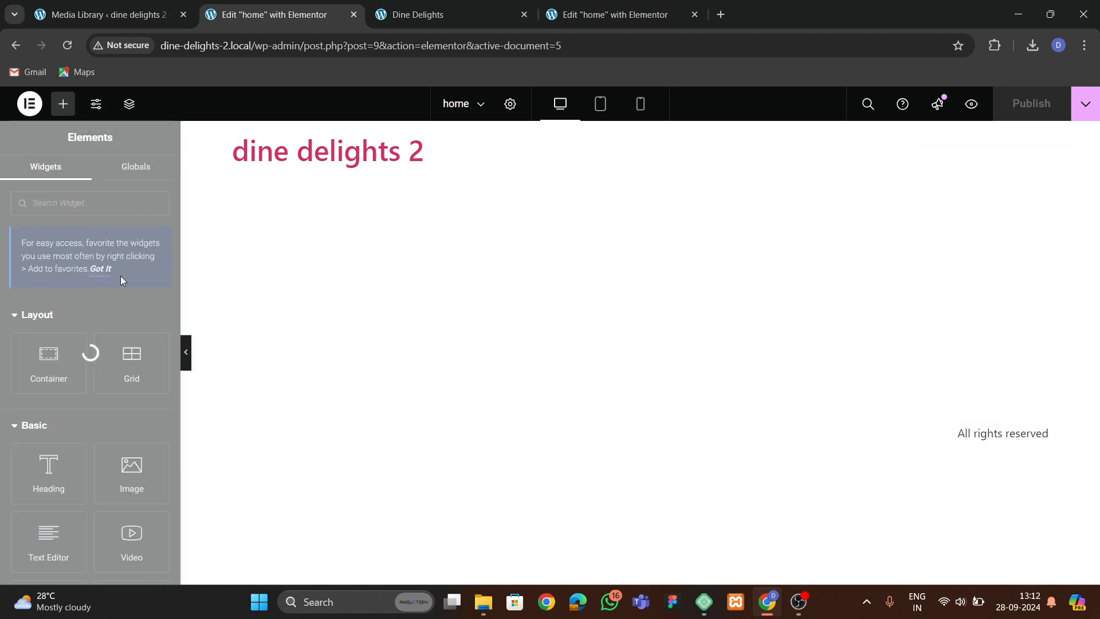
{"action": "left_click", "coordinate": [81, 216]}
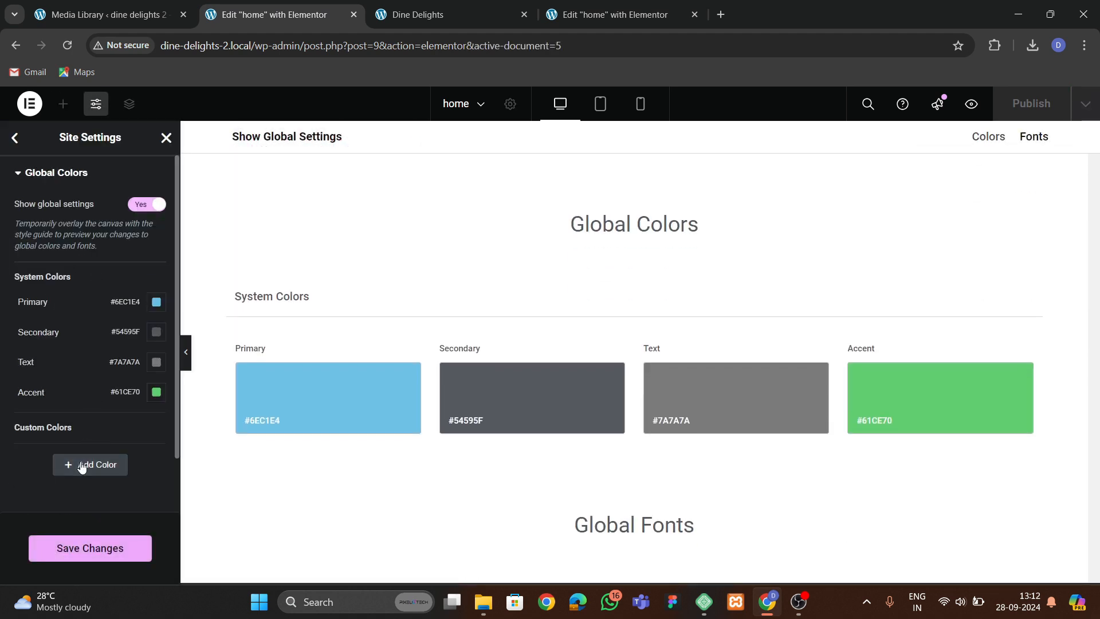
{"action": "left_click", "coordinate": [80, 465]}
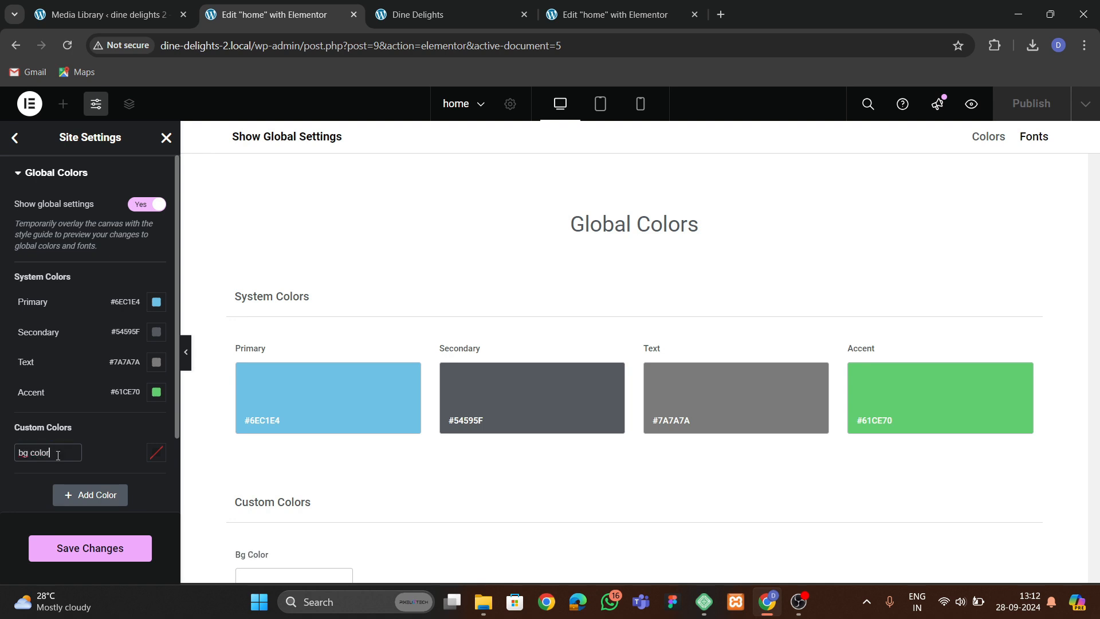
{"action": "type", "text": "bg color"}
{"action": "left_click", "coordinate": [156, 452]}
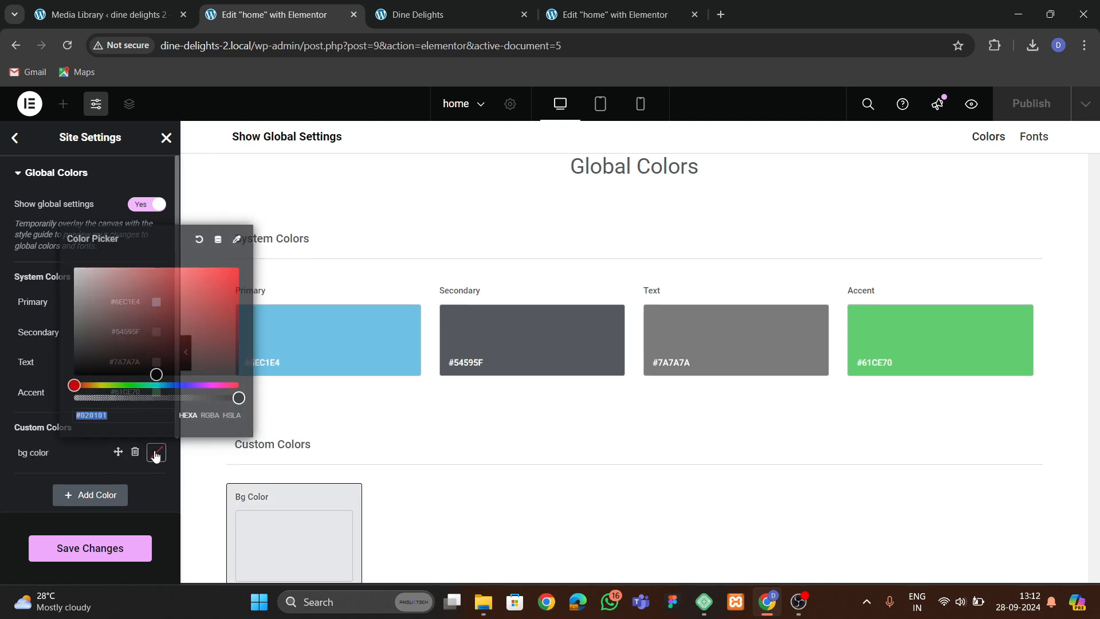
{"action": "key", "text": "ctrl+v"}
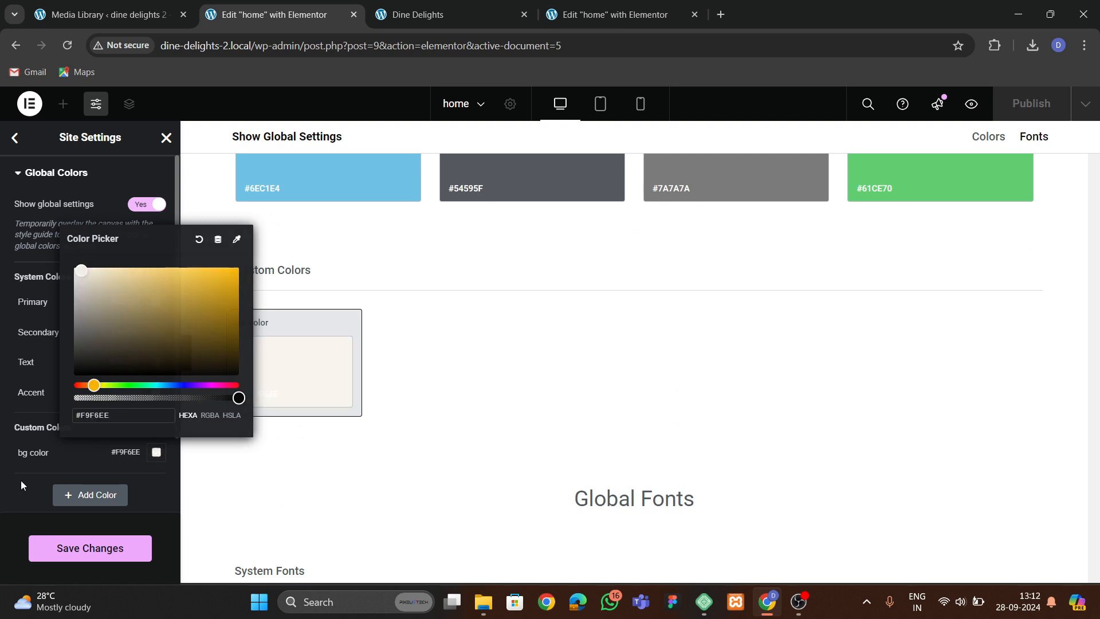
Add a second custom color named theme orange using the original theme yellow's #F1AE0E.
{"action": "left_click", "coordinate": [77, 496]}
{"action": "left_click", "coordinate": [598, 20]}
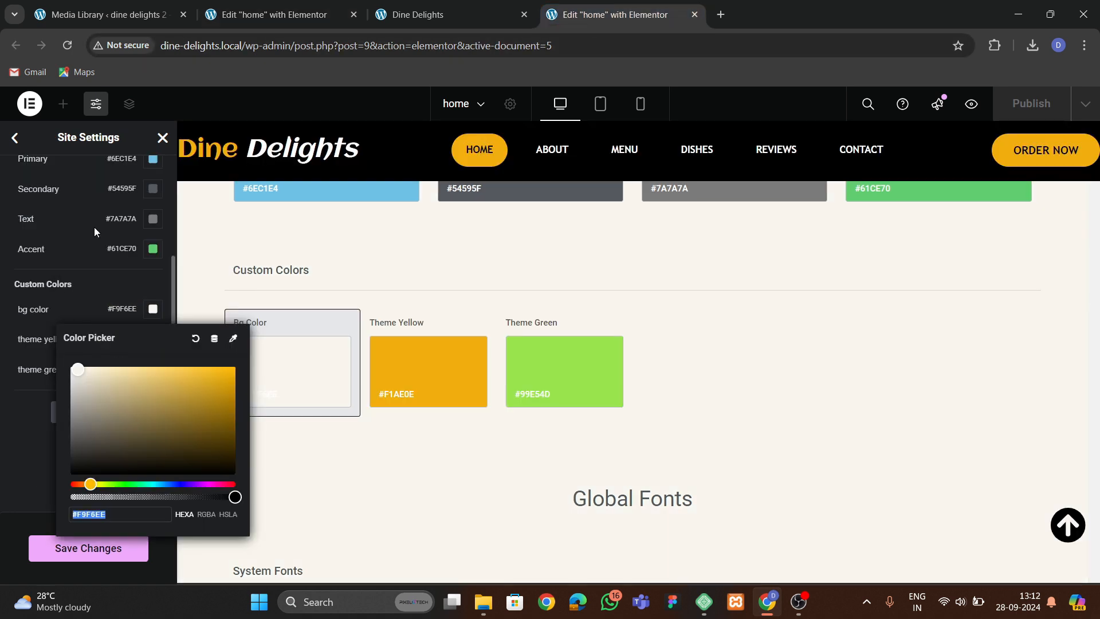
{"action": "left_click", "coordinate": [28, 446]}
{"action": "left_click", "coordinate": [152, 338]}
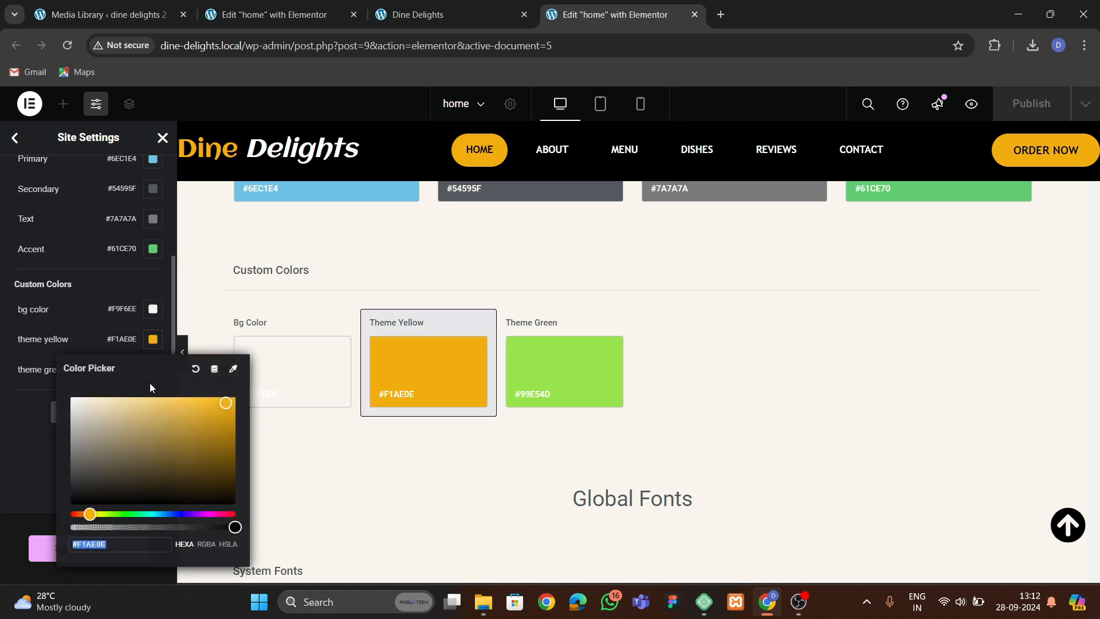
{"action": "left_click", "coordinate": [268, 15]}
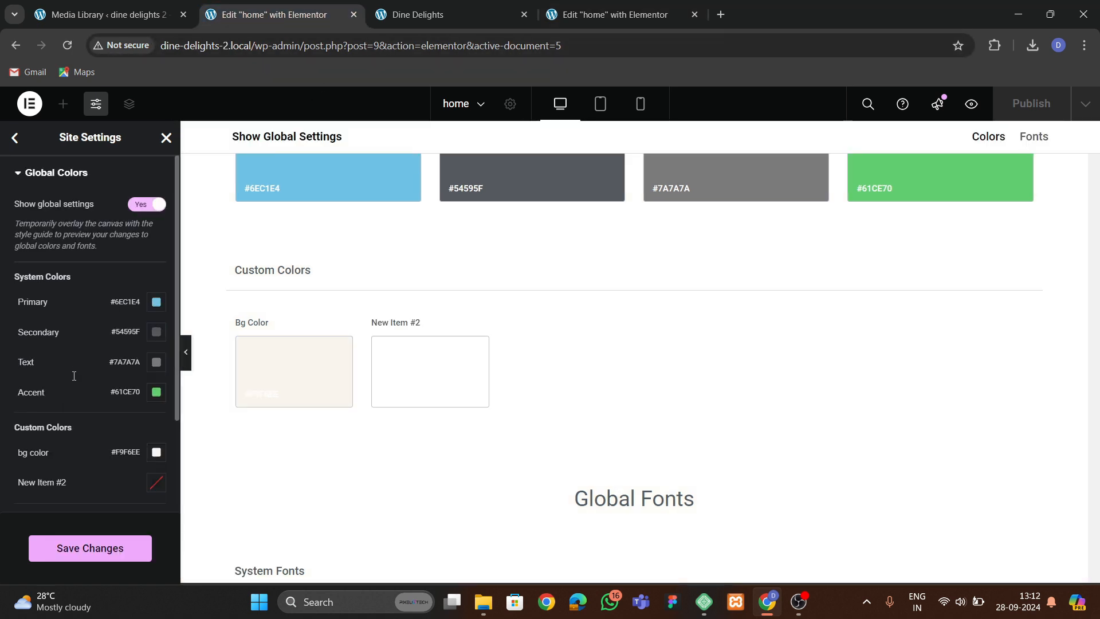
{"action": "left_click", "coordinate": [156, 482]}
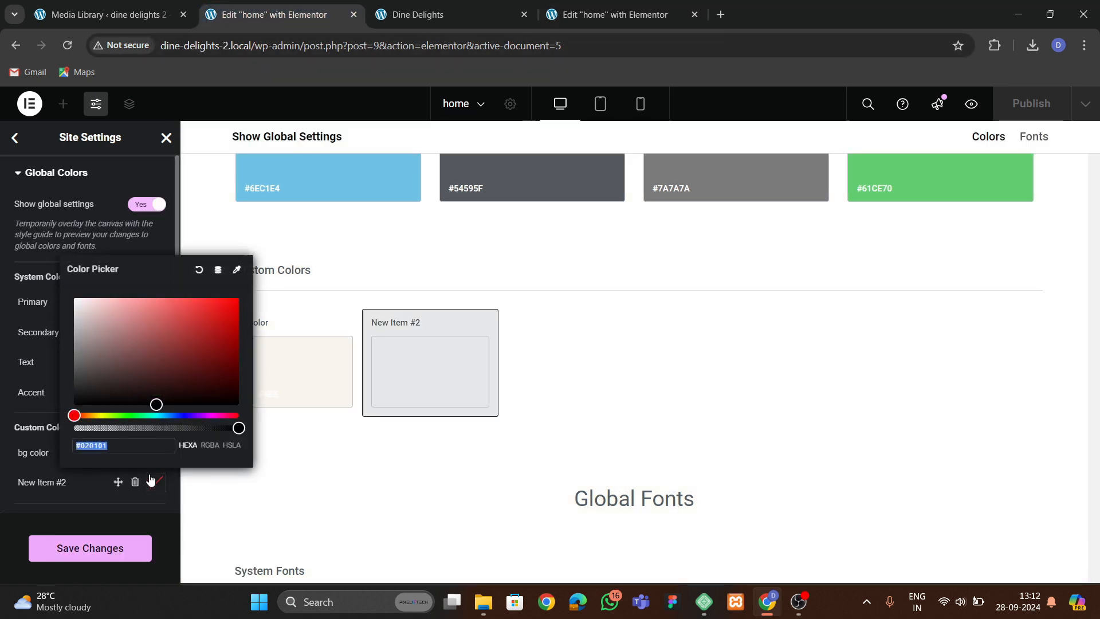
{"action": "type", "text": "#F1AE0E"}
{"action": "double_click", "coordinate": [34, 484]}
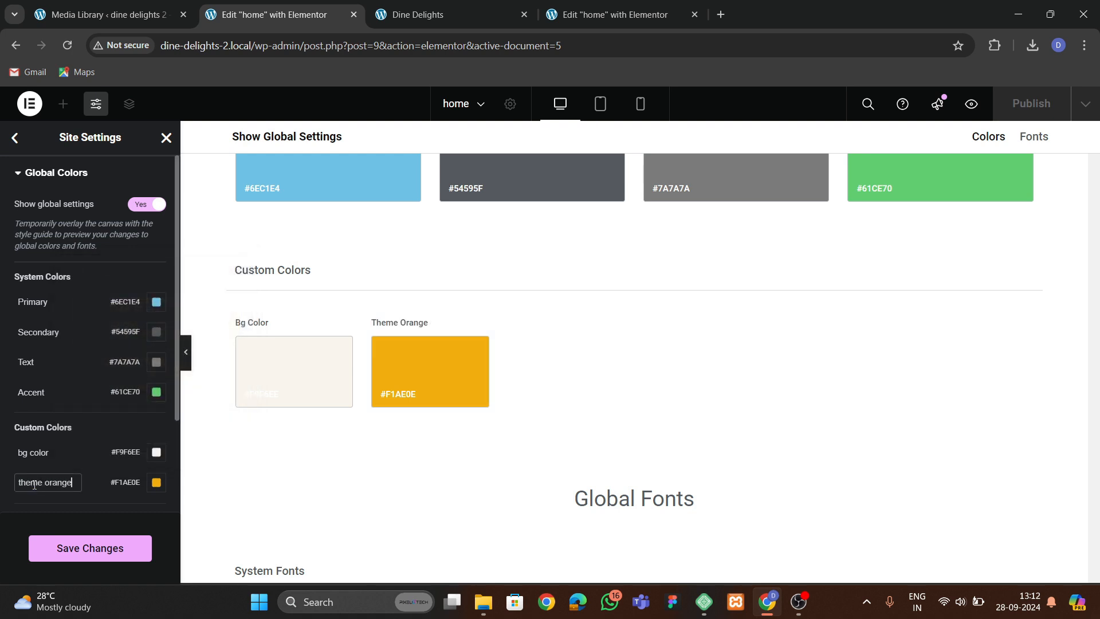
Add a third custom color named theme green with #99E54D copied from the original, and save the site settings.
{"action": "scroll", "coordinate": [72, 507], "scroll_direction": "down", "scroll_amount": 2}
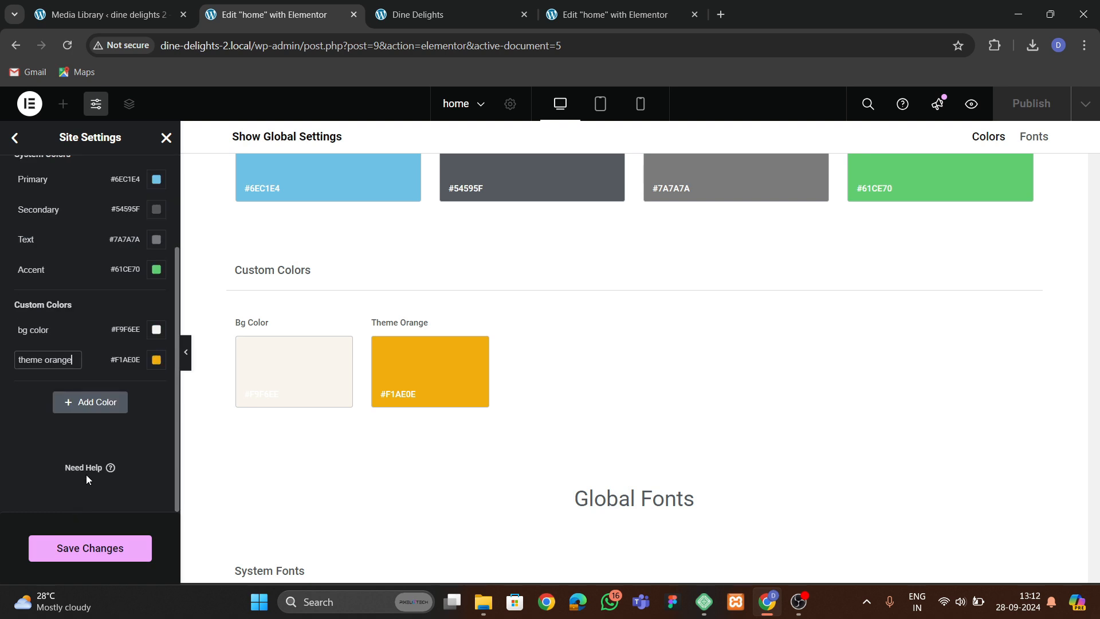
{"action": "left_click", "coordinate": [80, 401]}
{"action": "left_click", "coordinate": [609, 10]}
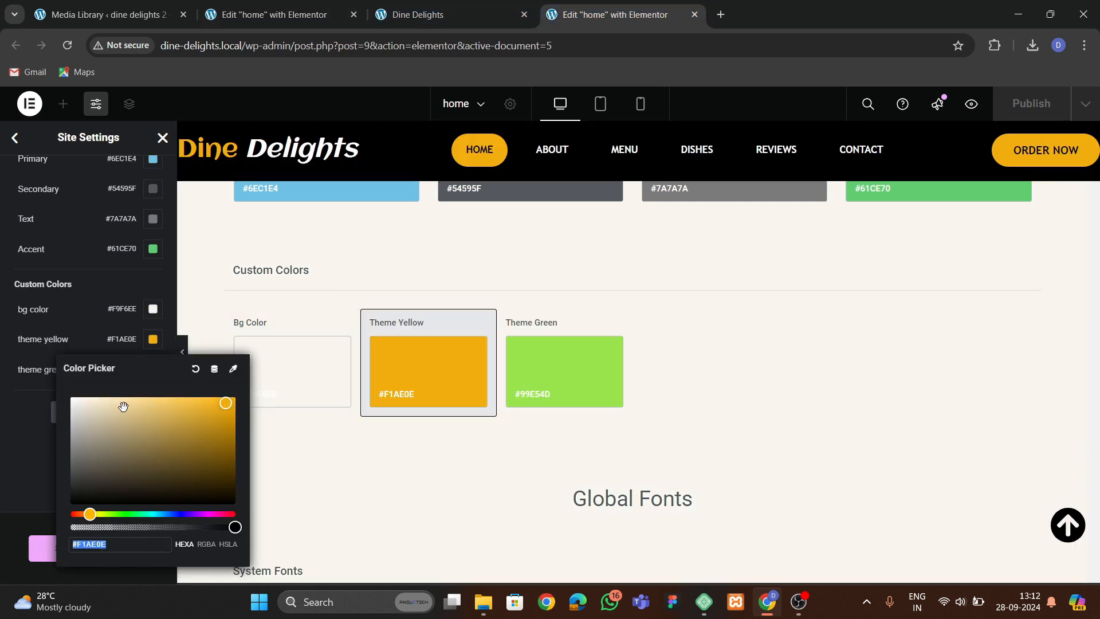
{"action": "left_click", "coordinate": [48, 405]}
{"action": "left_click", "coordinate": [153, 371]}
{"action": "key", "text": "ctrl+c"}
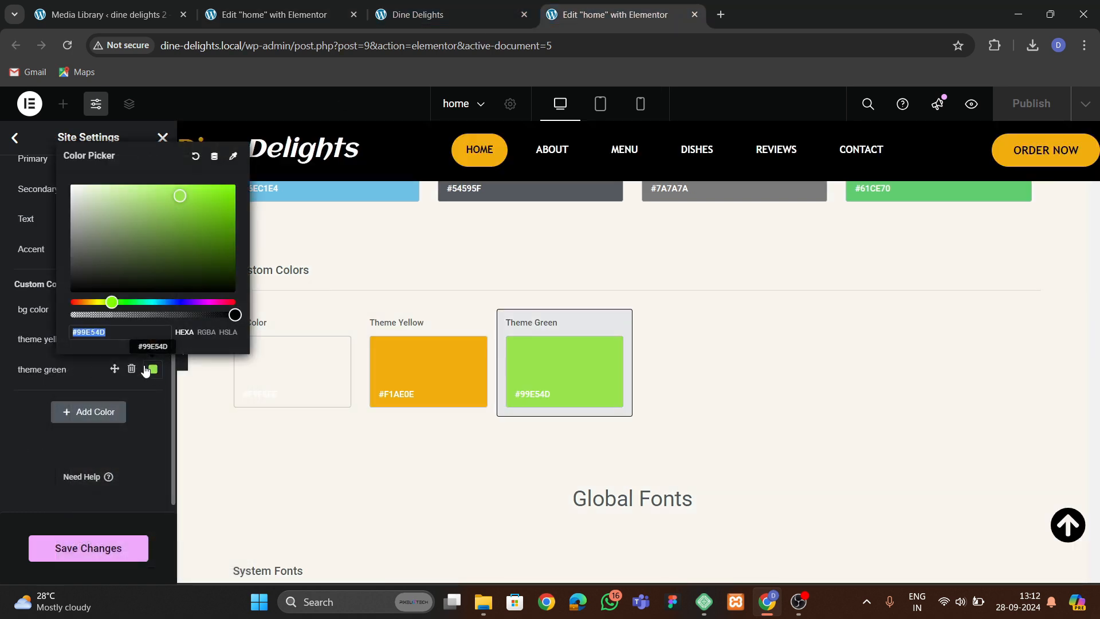
{"action": "left_click", "coordinate": [270, 15]}
{"action": "left_click", "coordinate": [156, 390]}
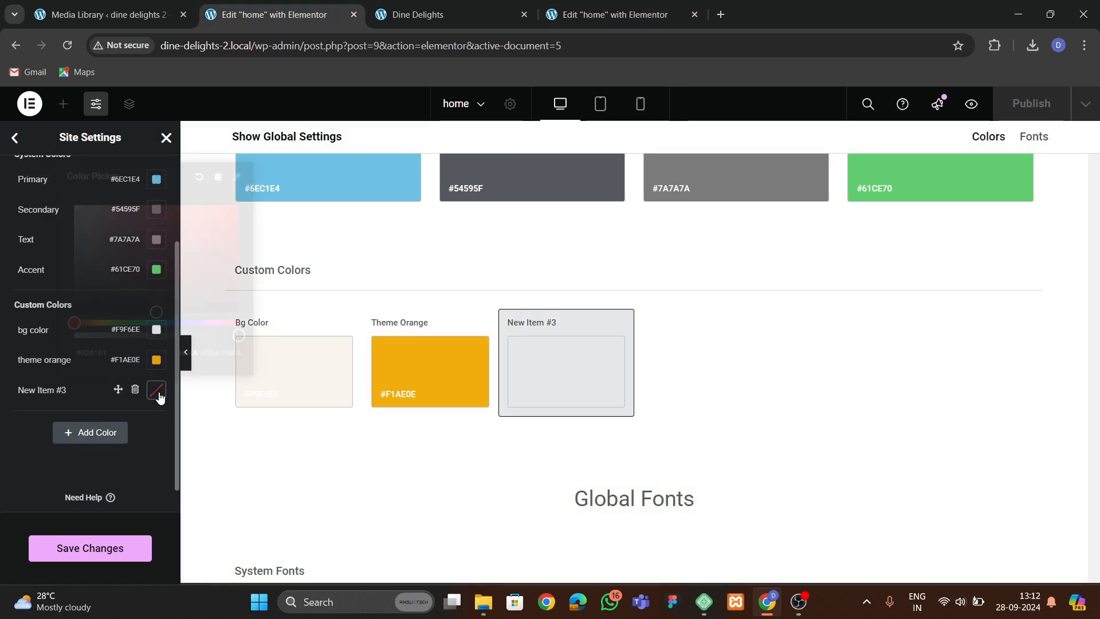
{"action": "key", "text": "ctrl+v"}
{"action": "left_click", "coordinate": [56, 391]}
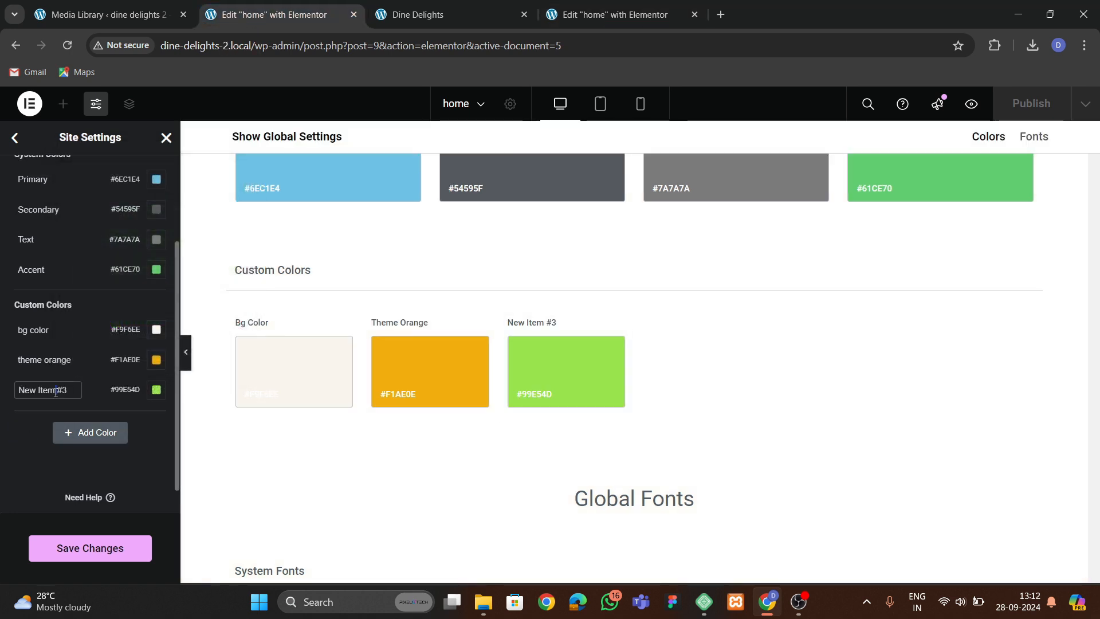
{"action": "triple_click", "coordinate": [65, 388]}
{"action": "type", "text": "theme green"}
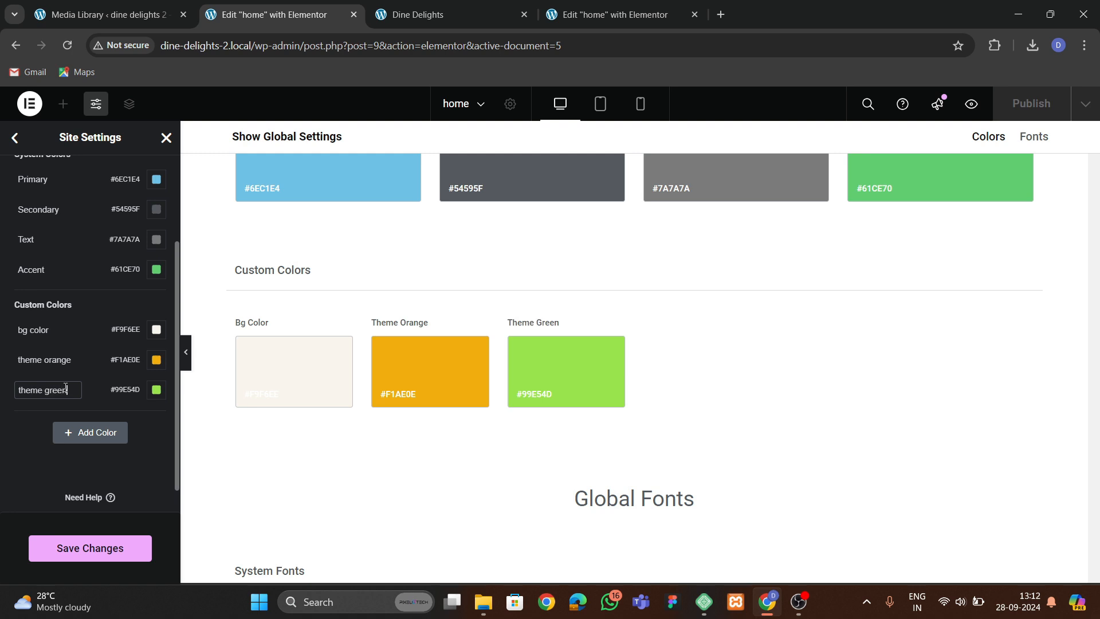
{"action": "left_click", "coordinate": [92, 548]}
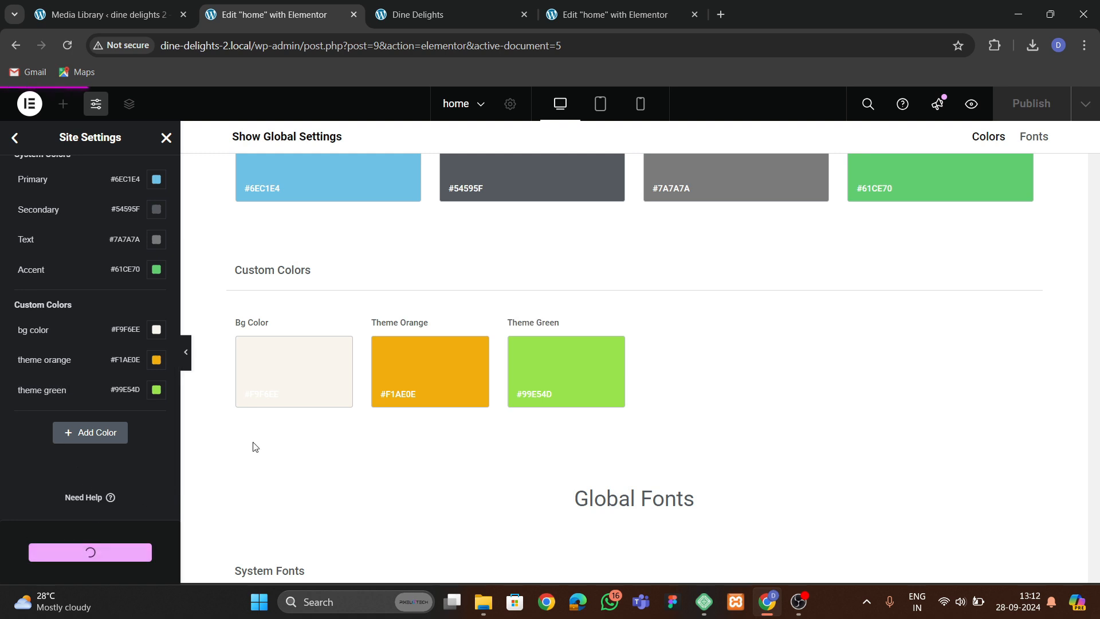
Close the original site's Elementor tab and examine the original home page's hero section.
{"action": "left_click", "coordinate": [639, 22]}
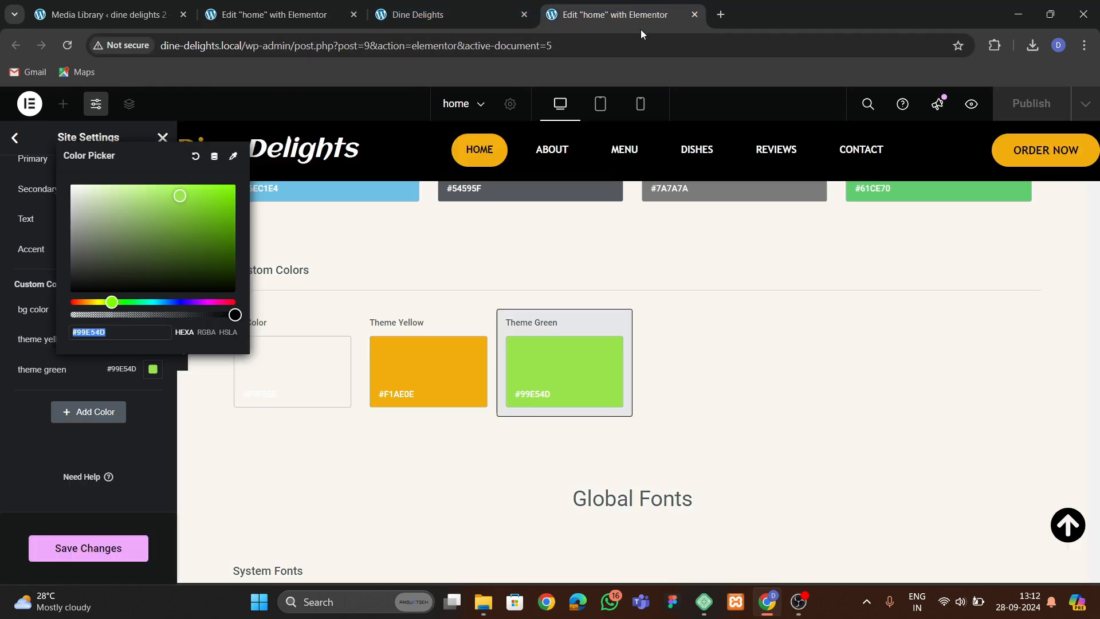
{"action": "left_click", "coordinate": [694, 16]}
{"action": "left_click", "coordinate": [603, 136]}
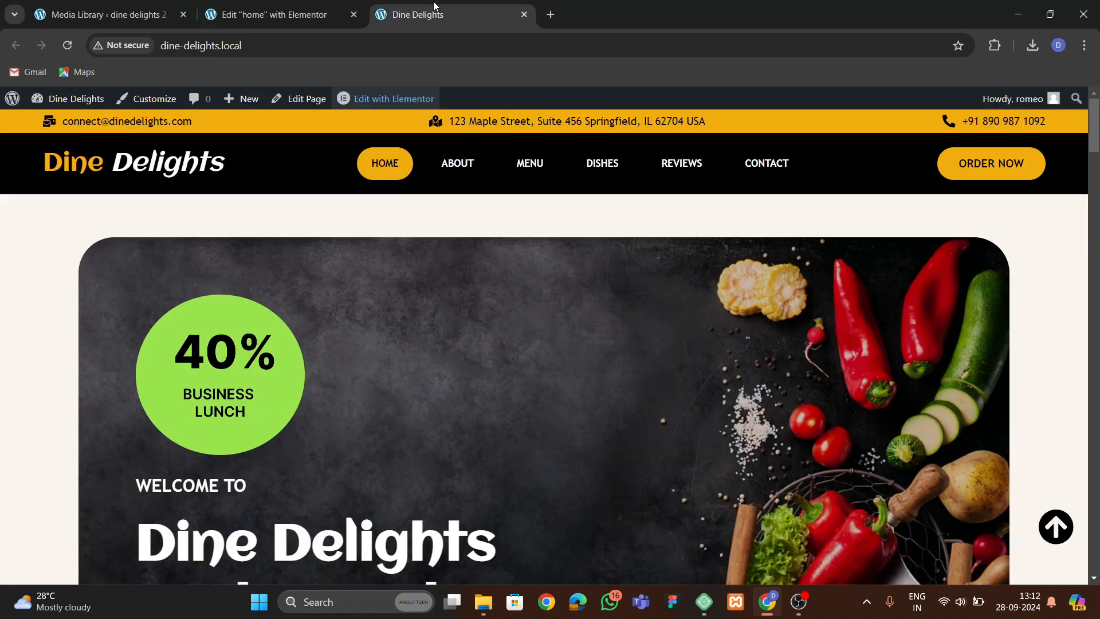
{"action": "scroll", "coordinate": [453, 256], "scroll_direction": "down", "scroll_amount": 3}
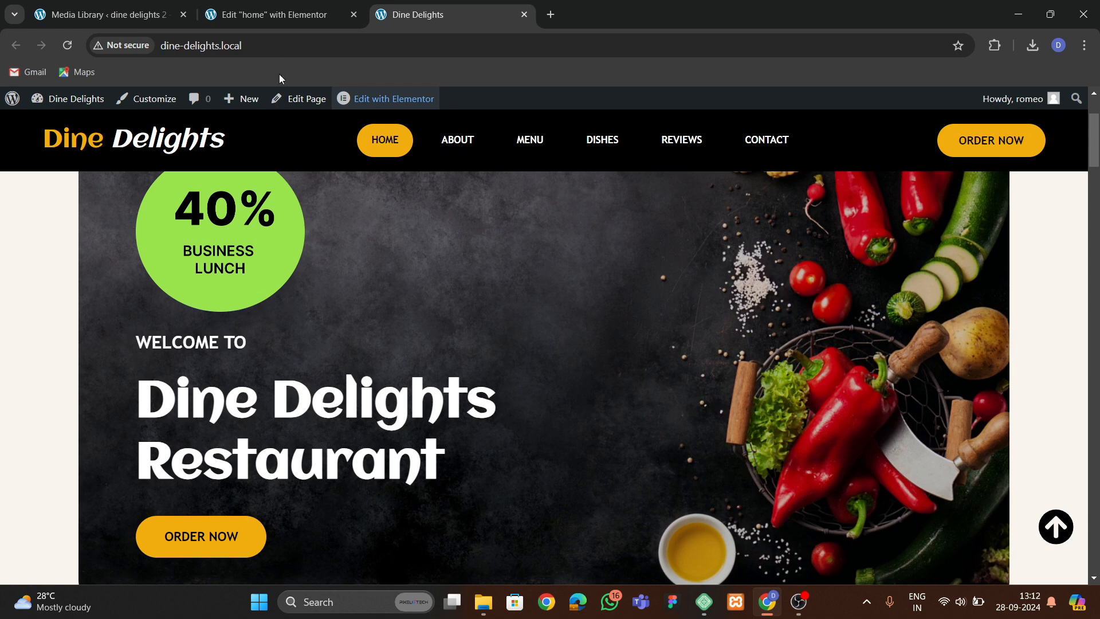
Add a single-column container to the new home page and set its top and bottom padding to 60 px.
{"action": "left_click", "coordinate": [279, 15]}
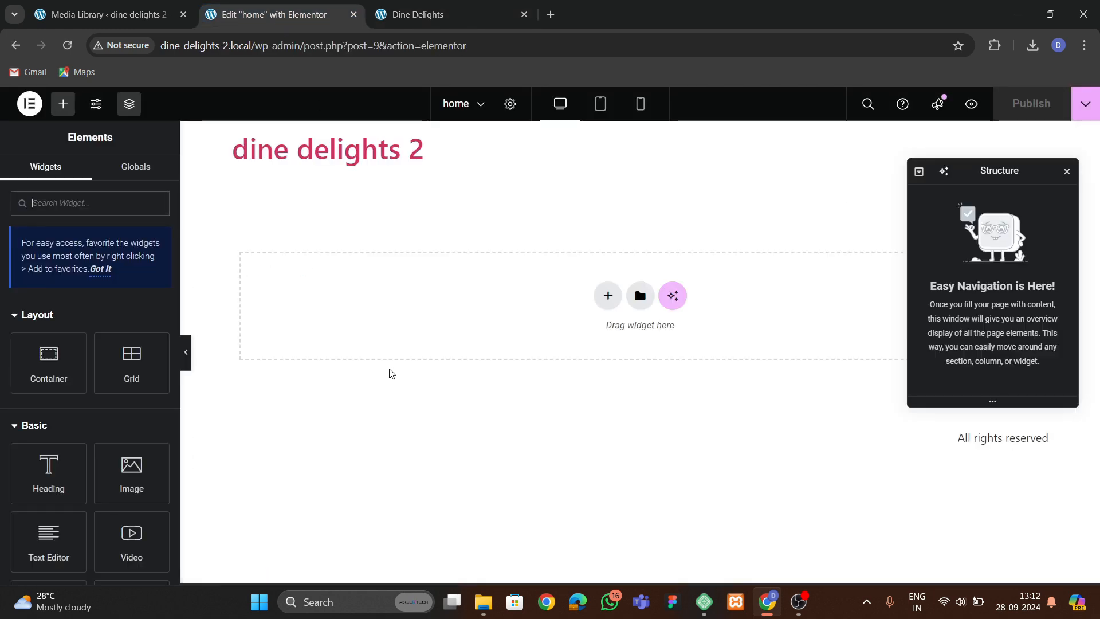
{"action": "left_click", "coordinate": [608, 296]}
{"action": "left_click", "coordinate": [599, 335]}
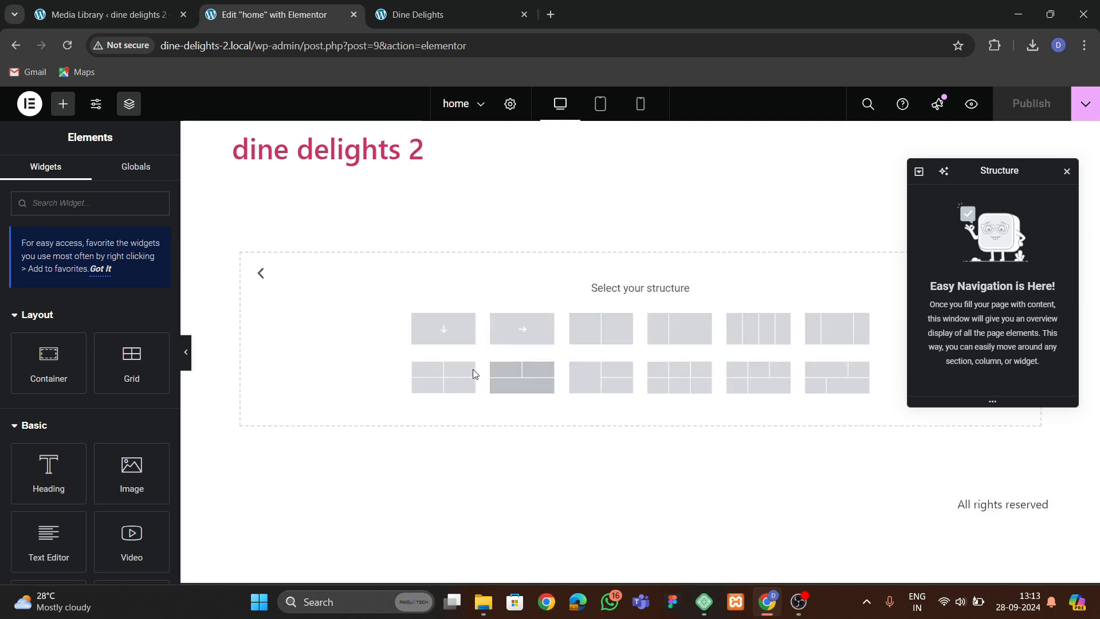
{"action": "left_click", "coordinate": [443, 329]}
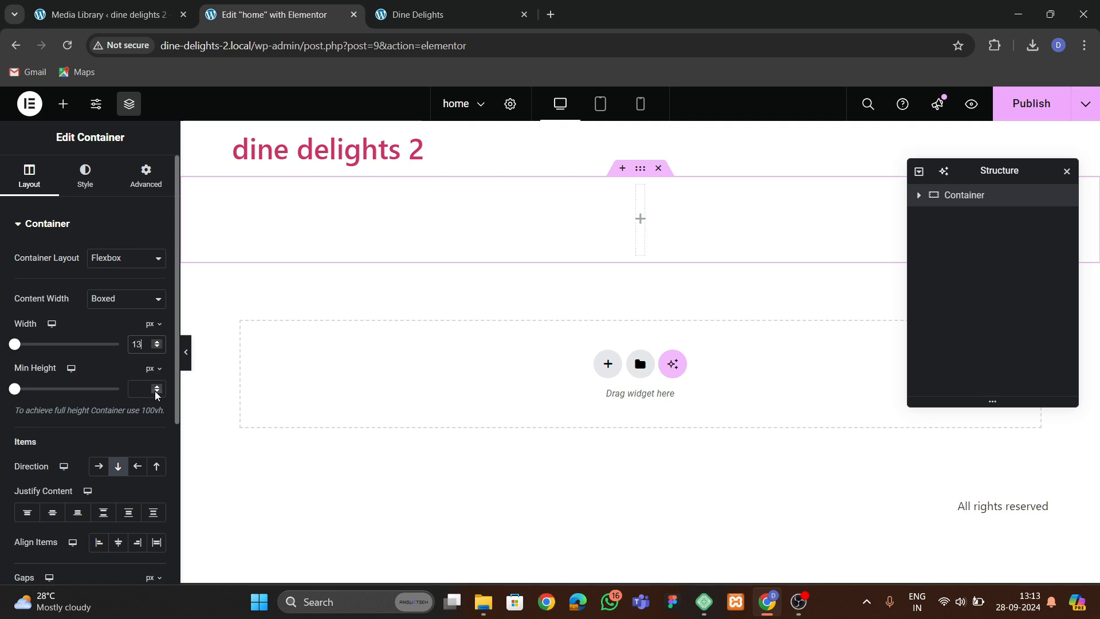
{"action": "left_click", "coordinate": [155, 181]}
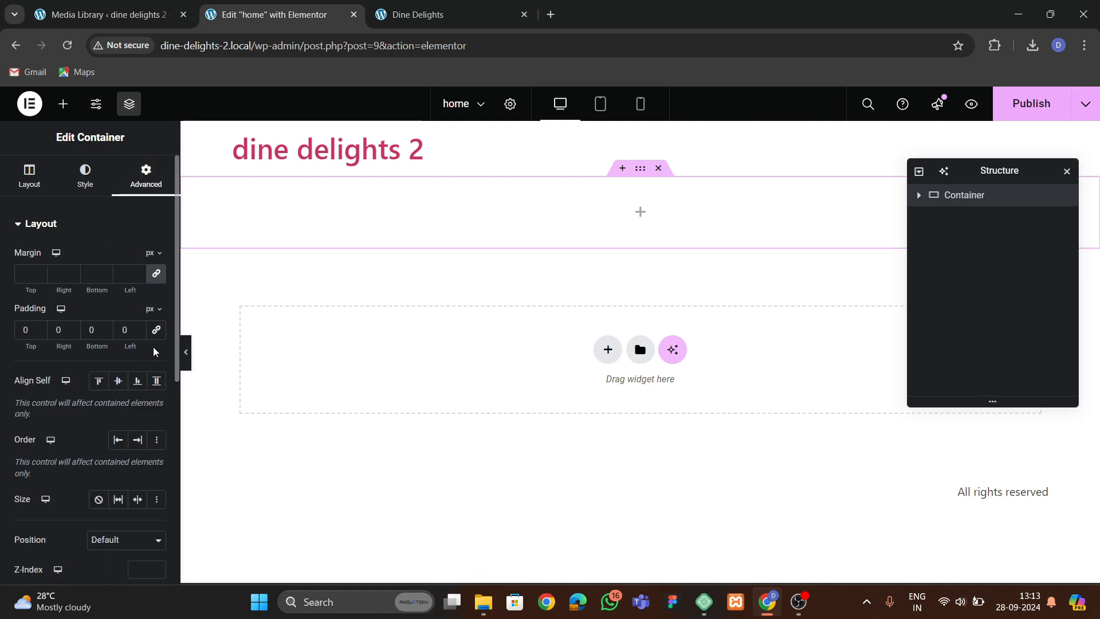
{"action": "type", "text": "6"}
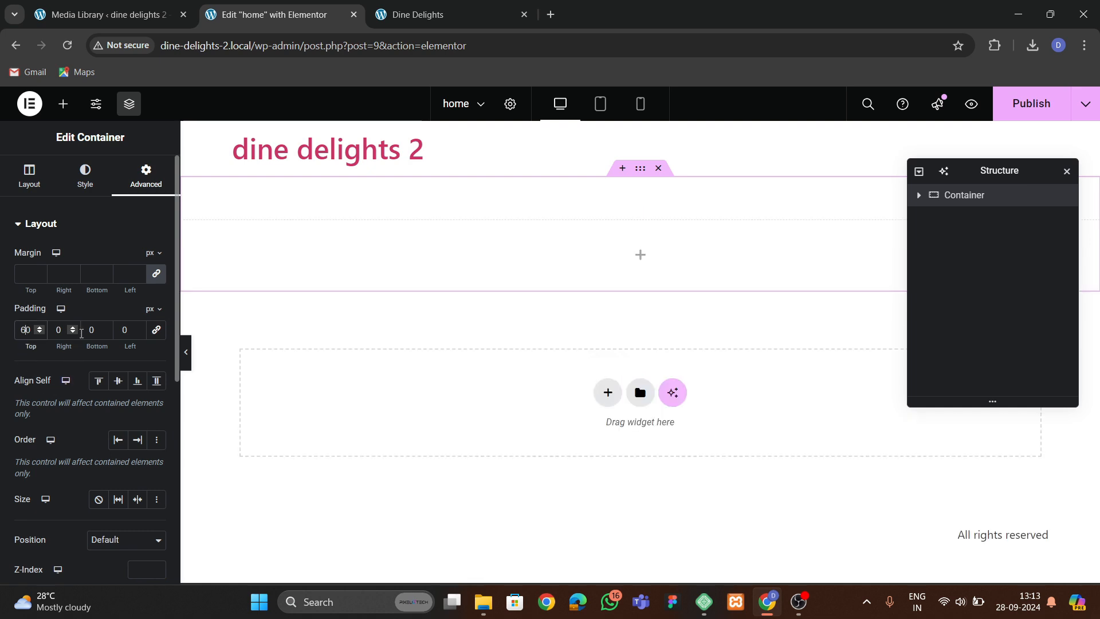
{"action": "left_click", "coordinate": [87, 330]}
{"action": "type", "text": "6"}
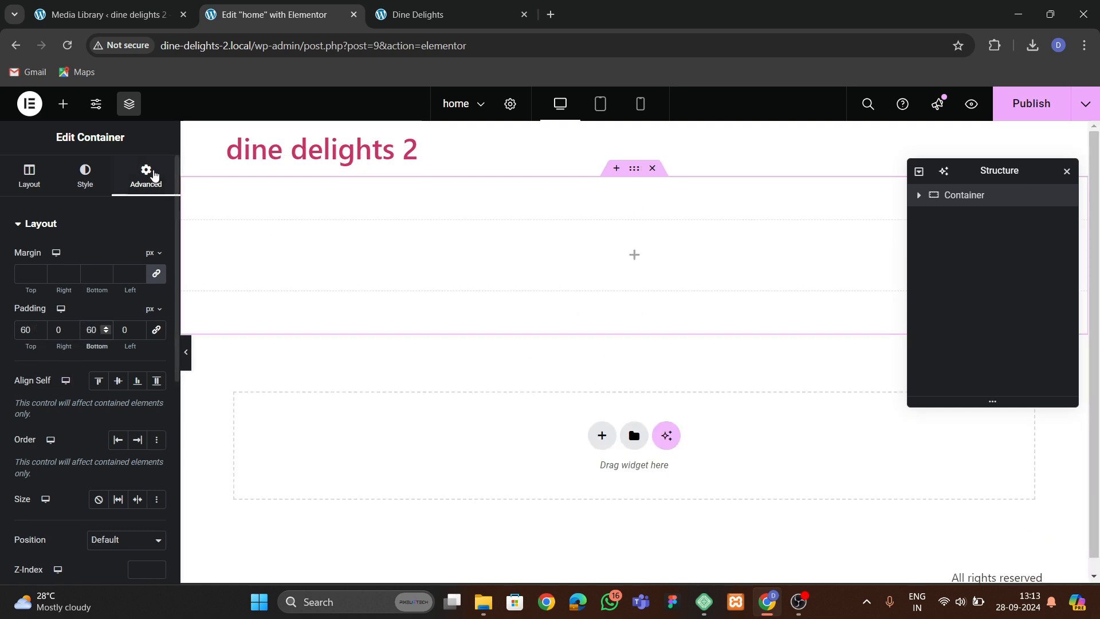
Nest a full-width container inside the new container and open its advanced settings.
{"action": "left_click", "coordinate": [63, 103]}
{"action": "left_click_drag", "start_coordinate": [55, 367], "coordinate": [456, 298]}
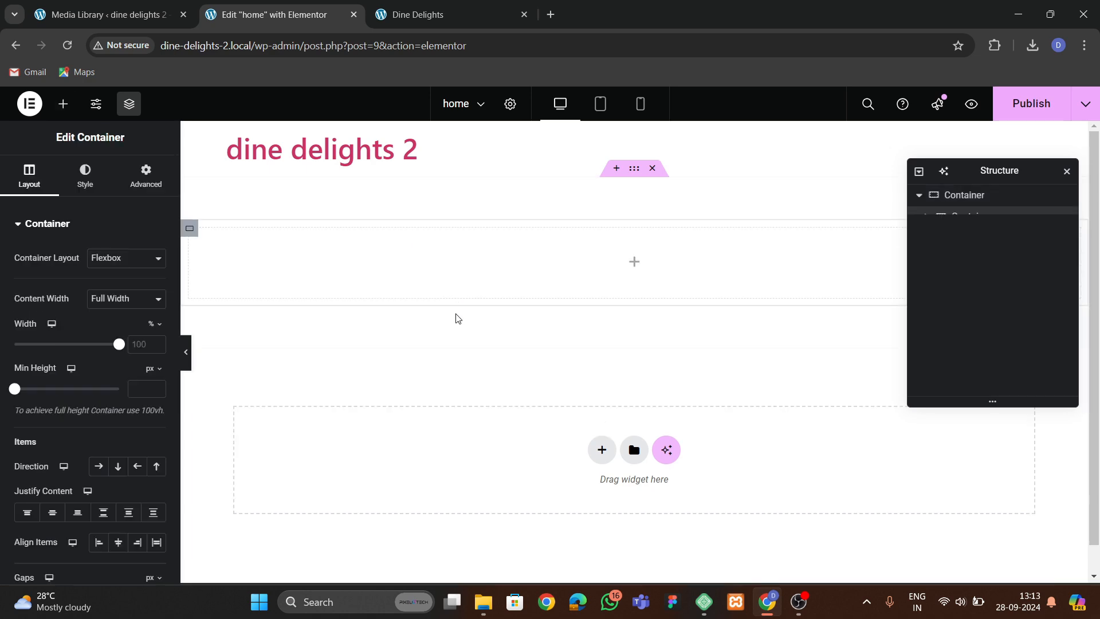
{"action": "left_click", "coordinate": [146, 174]}
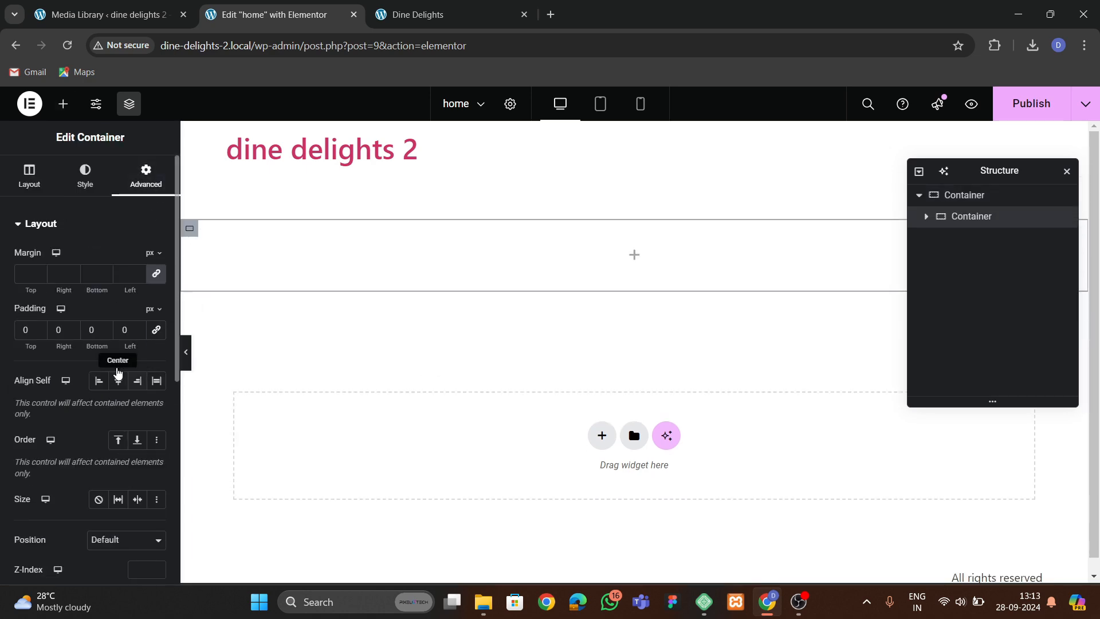
Rename the outer container to hero in the Structure panel.
{"action": "left_click", "coordinate": [422, 17]}
{"action": "left_click", "coordinate": [304, 17]}
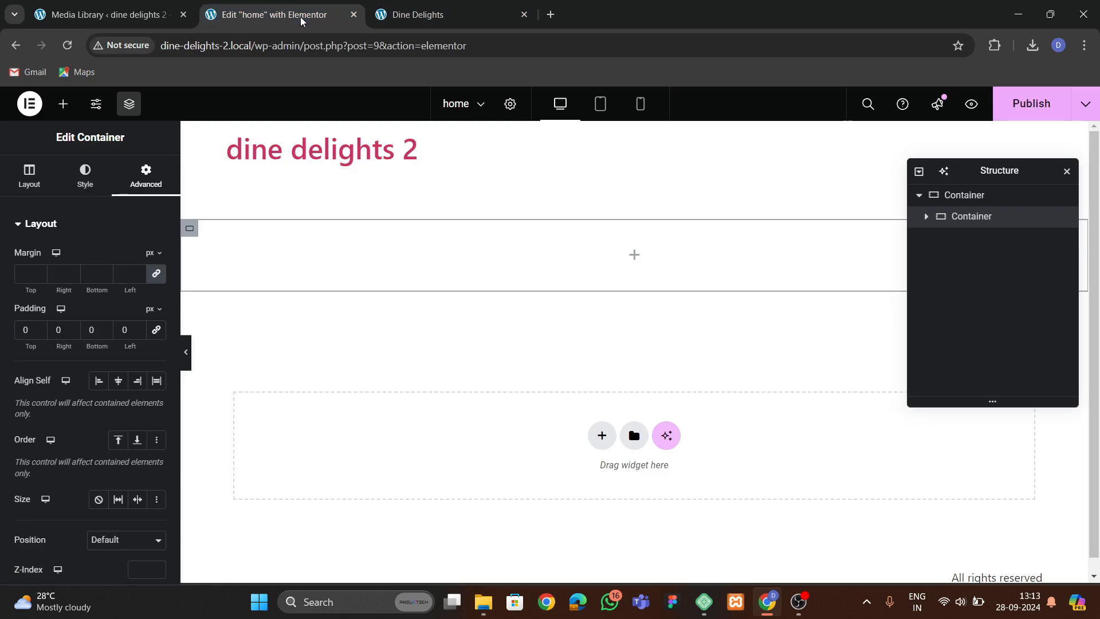
{"action": "left_click", "coordinate": [401, 15]}
{"action": "left_click", "coordinate": [263, 8]}
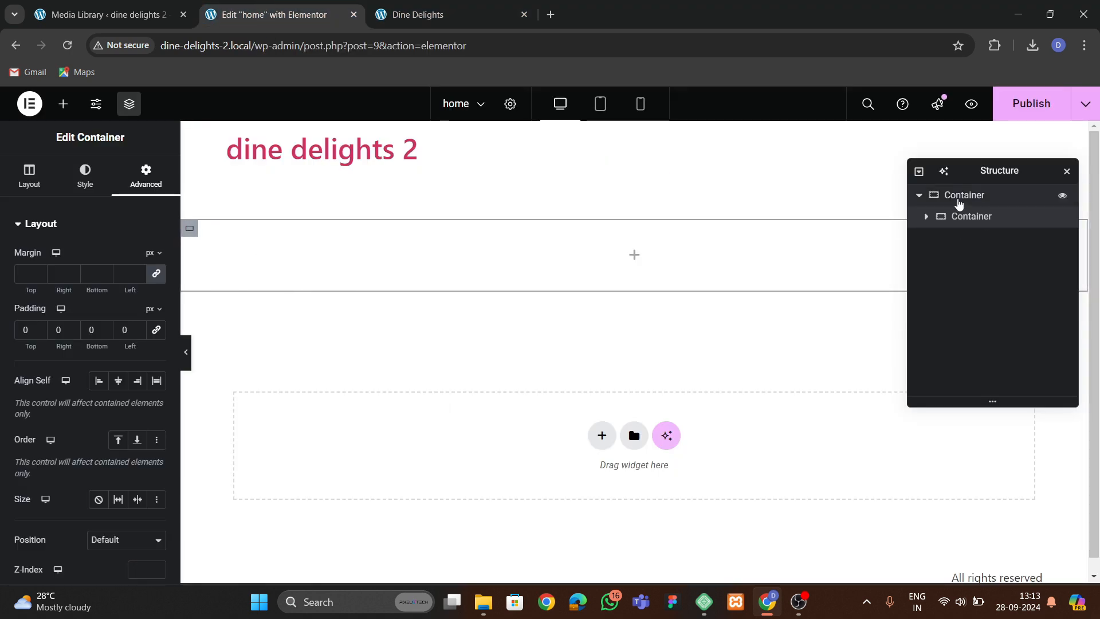
{"action": "double_click", "coordinate": [963, 196]}
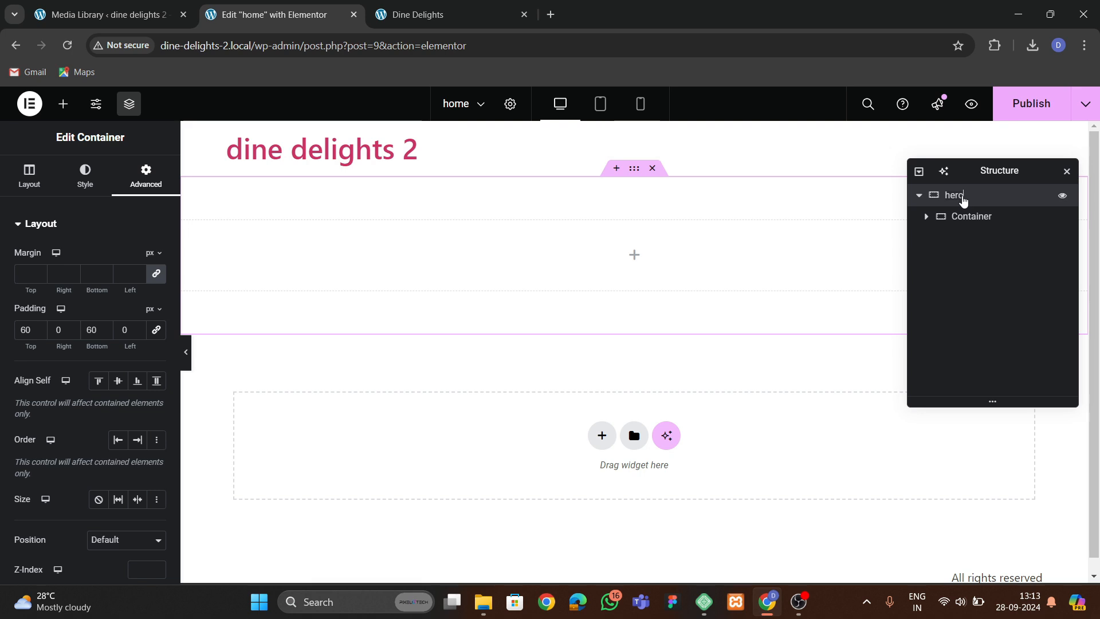
Give the inner container a slideshow background made of the salad bowl photo and the dark vegetable backdrop image.
{"action": "left_click", "coordinate": [970, 216]}
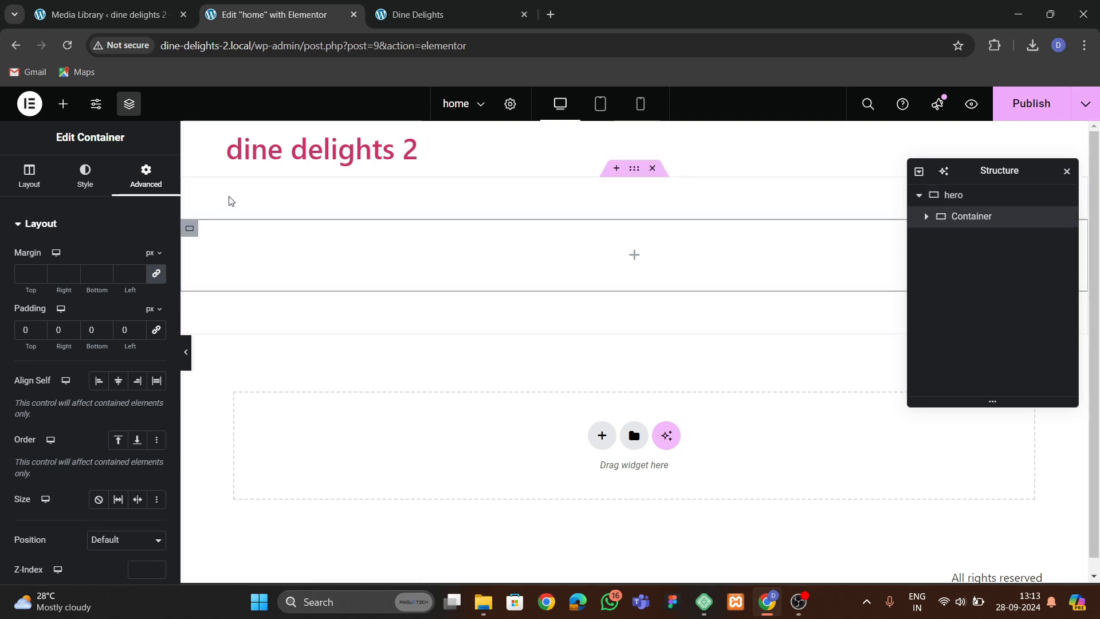
{"action": "left_click", "coordinate": [81, 178]}
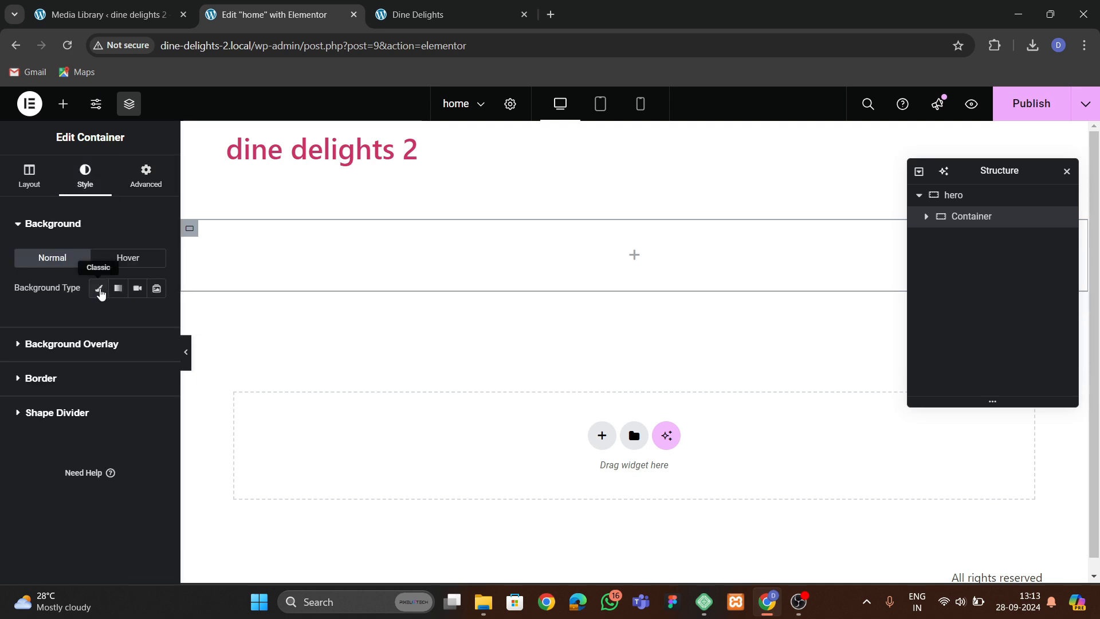
{"action": "left_click", "coordinate": [163, 296]}
{"action": "left_click", "coordinate": [44, 357]}
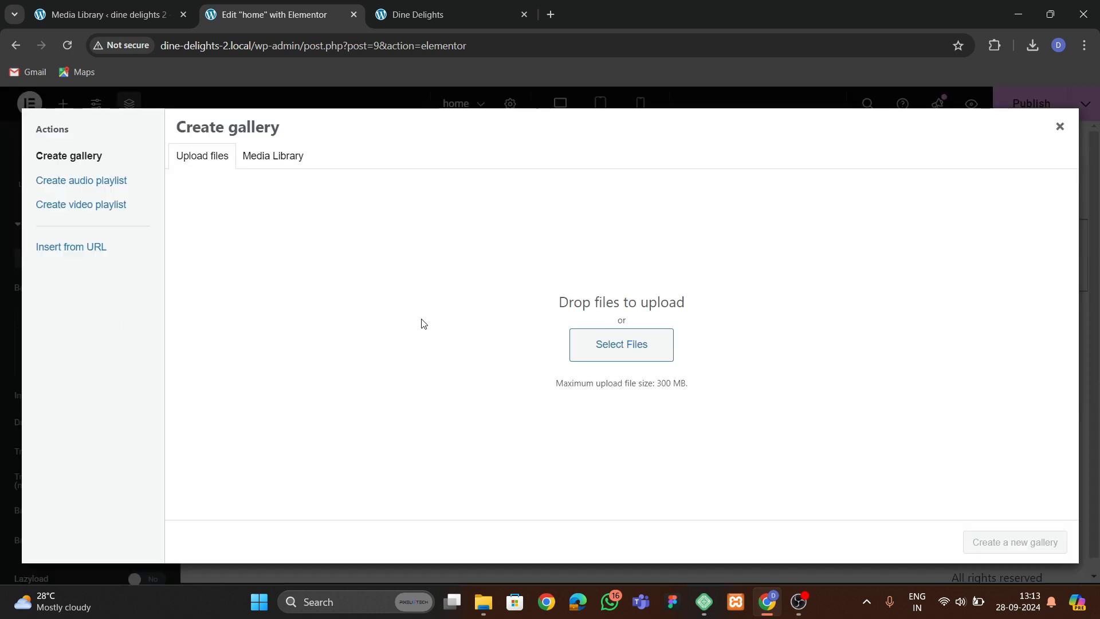
{"action": "left_click", "coordinate": [274, 162]}
{"action": "scroll", "coordinate": [562, 344], "scroll_direction": "down", "scroll_amount": 2}
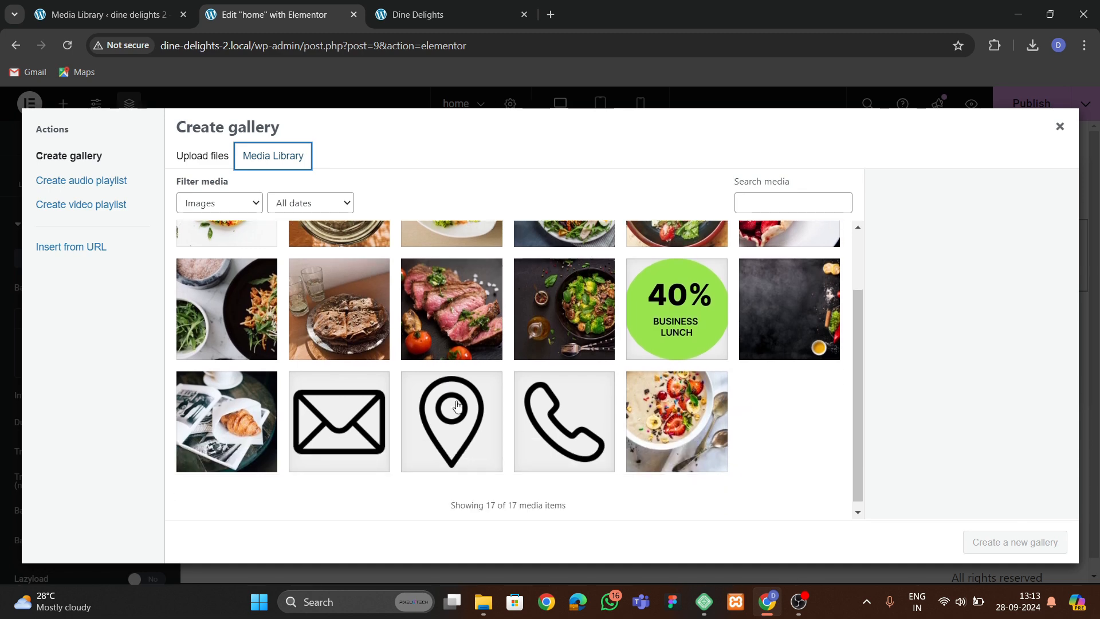
{"action": "left_click", "coordinate": [563, 344]}
{"action": "scroll", "coordinate": [395, 441], "scroll_direction": "up", "scroll_amount": 2}
{"action": "left_click", "coordinate": [796, 389]}
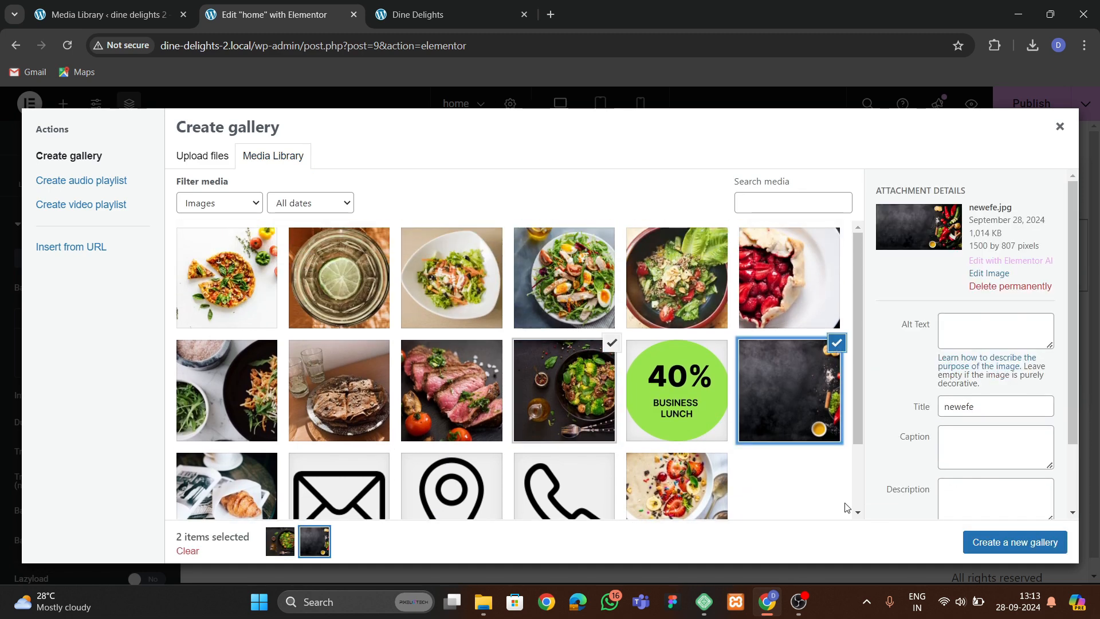
{"action": "left_click", "coordinate": [1026, 542]}
{"action": "left_click", "coordinate": [1031, 541]}
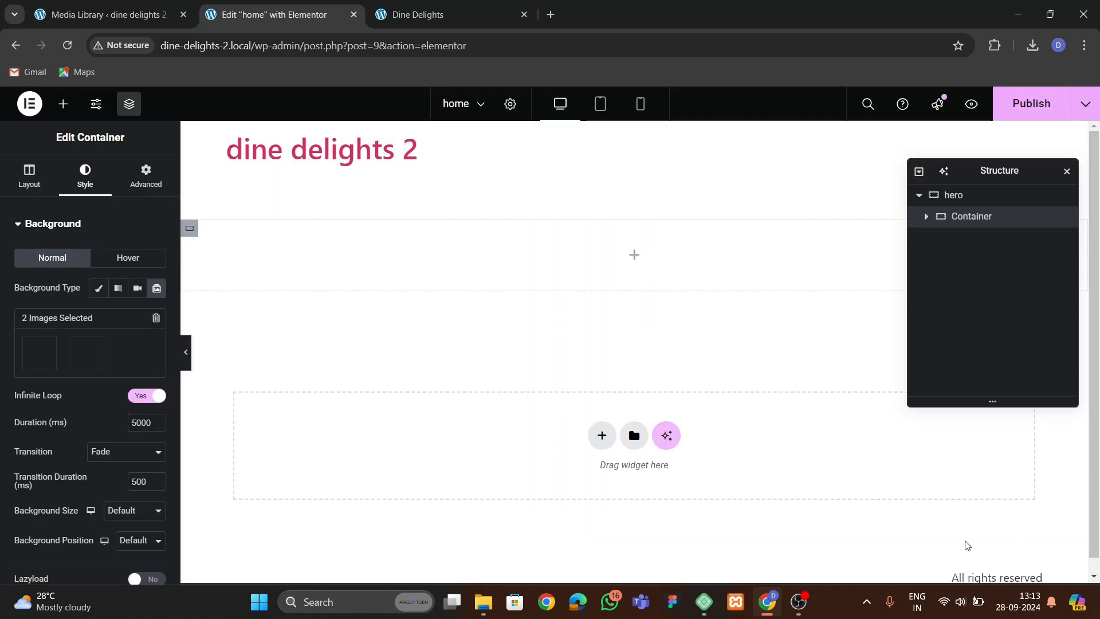
Set the inner container's minimum height to 600 px.
{"action": "left_click", "coordinate": [40, 176]}
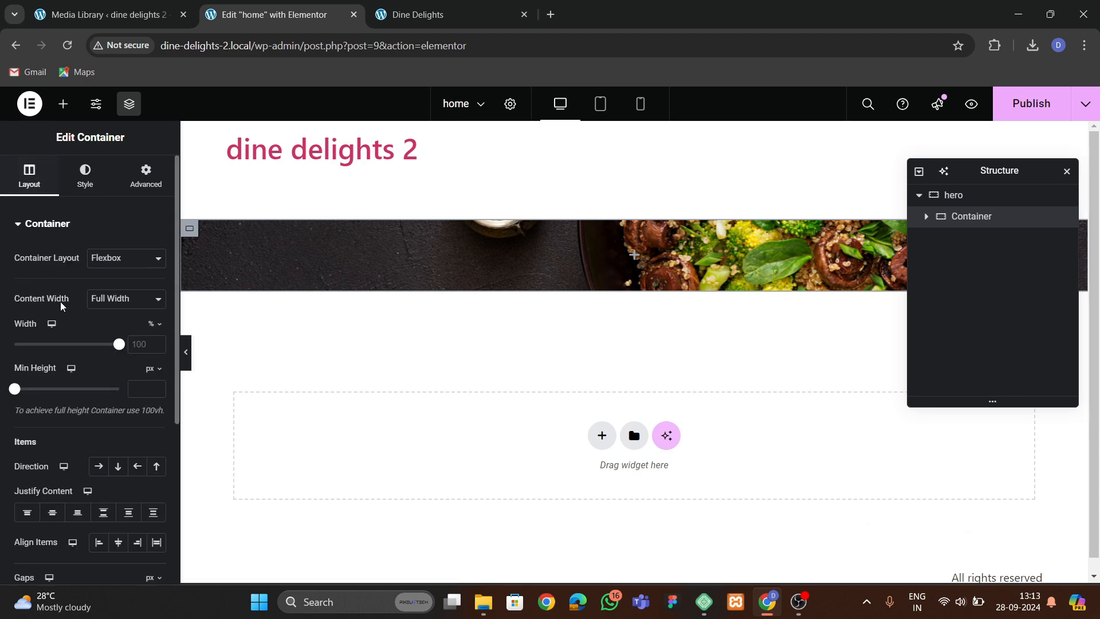
{"action": "left_click", "coordinate": [141, 388]}
{"action": "type", "text": "600"}
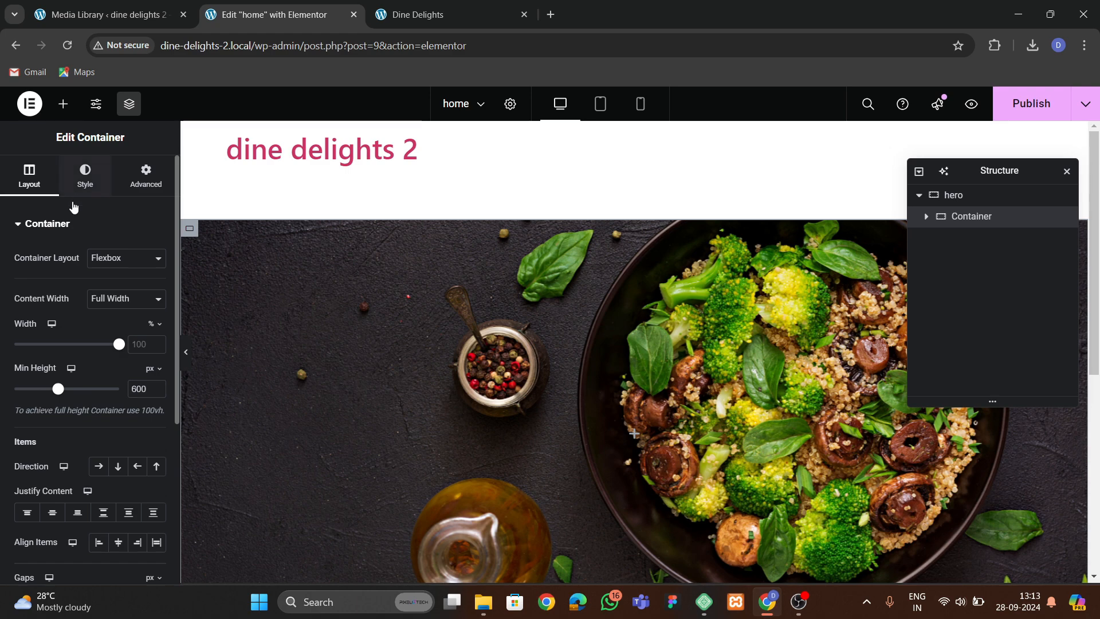
Set the inner container's border radius to 50 px on all corners.
{"action": "left_click", "coordinate": [80, 178]}
{"action": "scroll", "coordinate": [63, 378], "scroll_direction": "down", "scroll_amount": 5}
{"action": "left_click", "coordinate": [46, 453]}
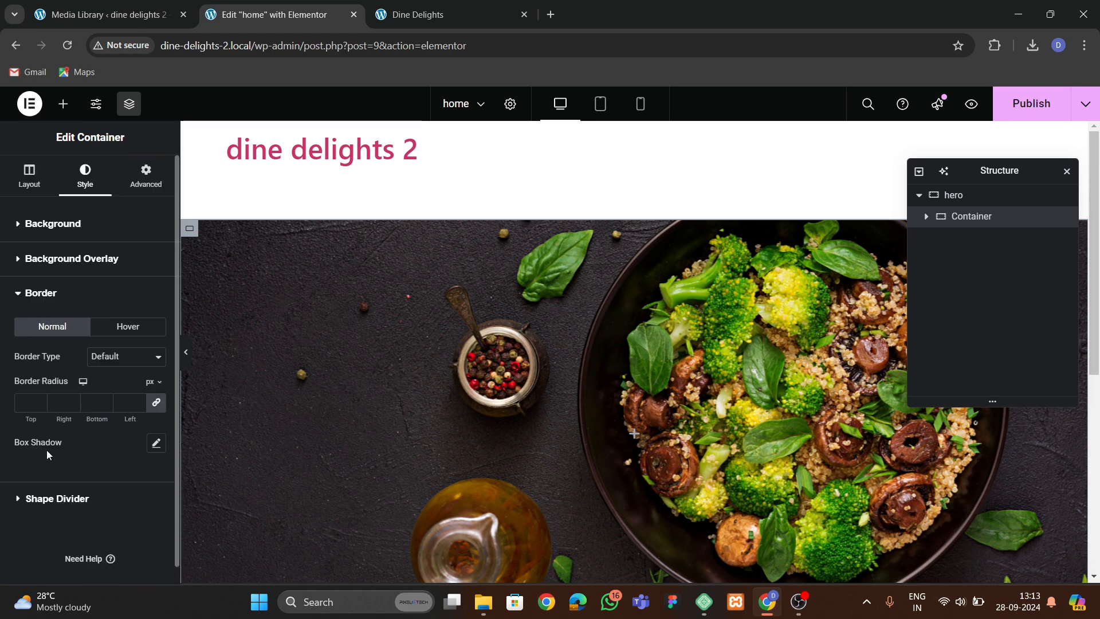
{"action": "left_click", "coordinate": [27, 401]}
{"action": "type", "text": "50"}
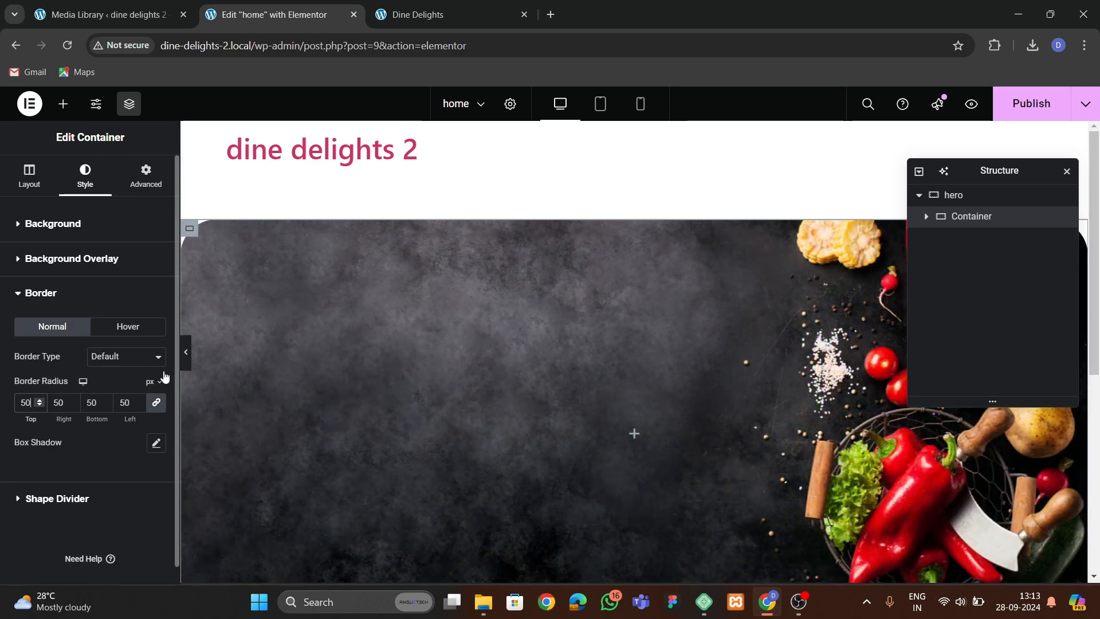
Preview the rounded hero and compare it with the original site's hero section.
{"action": "left_click", "coordinate": [185, 352]}
{"action": "scroll", "coordinate": [347, 348], "scroll_direction": "down", "scroll_amount": 3}
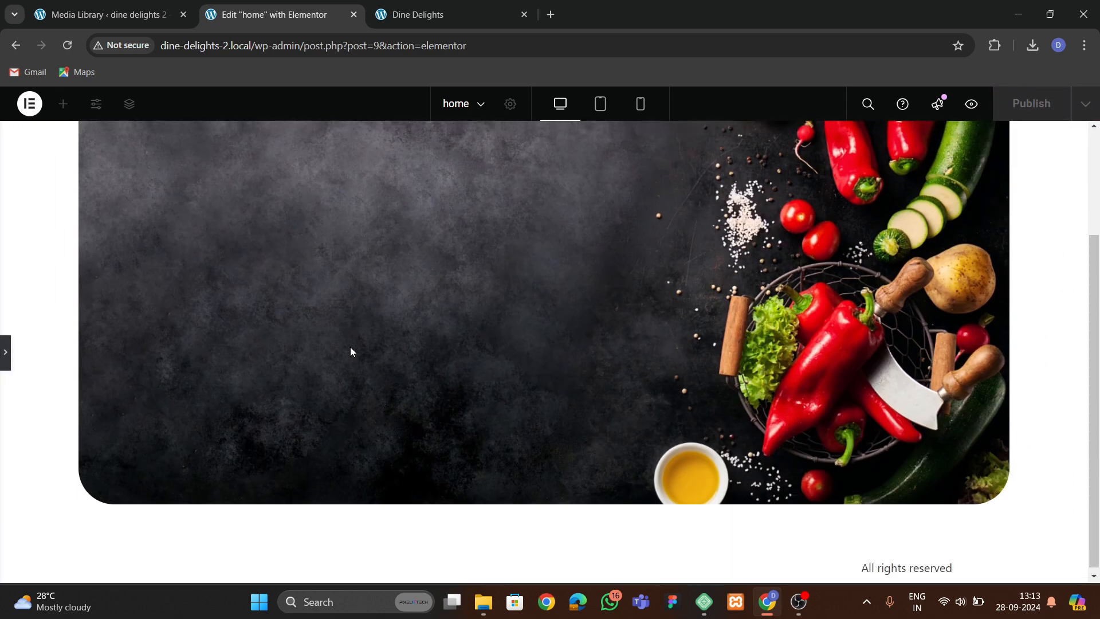
{"action": "scroll", "coordinate": [350, 346], "scroll_direction": "up", "scroll_amount": 3}
{"action": "left_click", "coordinate": [418, 14]}
{"action": "left_click", "coordinate": [263, 14]}
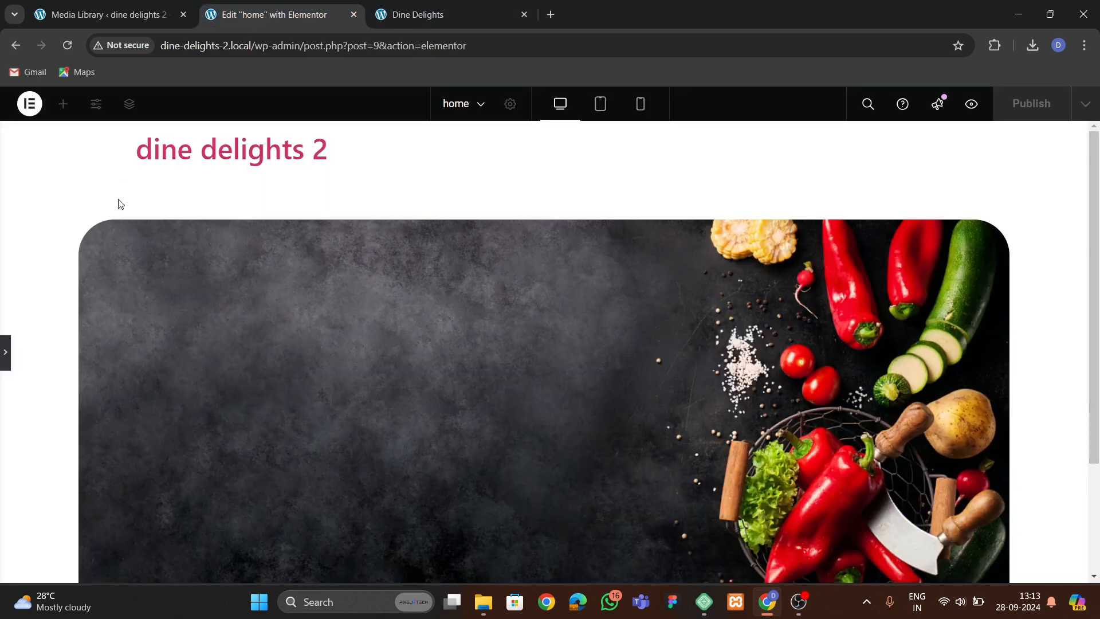
{"action": "left_click", "coordinate": [3, 367]}
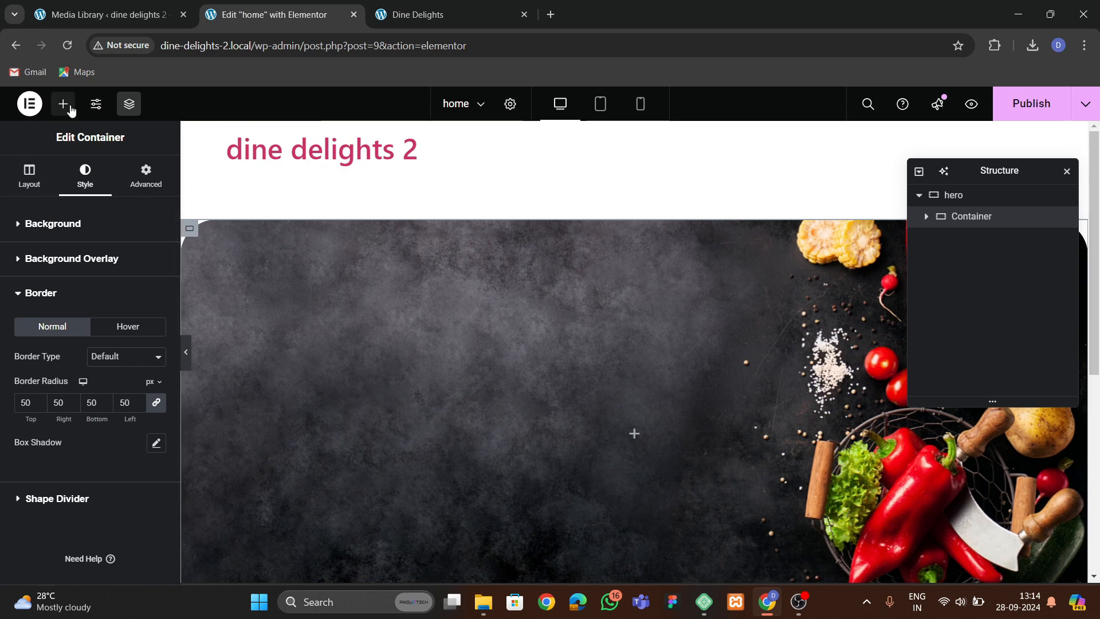
Add an Image widget inside the inner container showing the 40% Business Lunch graphic.
{"action": "left_click", "coordinate": [63, 103]}
{"action": "scroll", "coordinate": [58, 371], "scroll_direction": "down", "scroll_amount": 2}
{"action": "left_click_drag", "start_coordinate": [110, 343], "coordinate": [432, 429]}
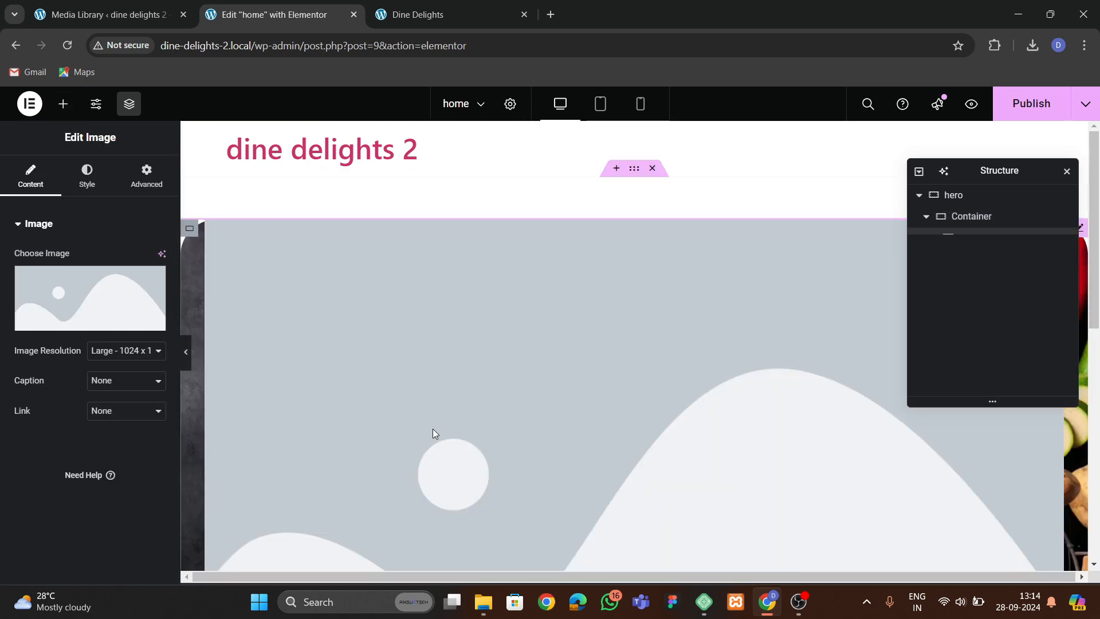
{"action": "left_click", "coordinate": [23, 293]}
{"action": "left_click", "coordinate": [676, 390]}
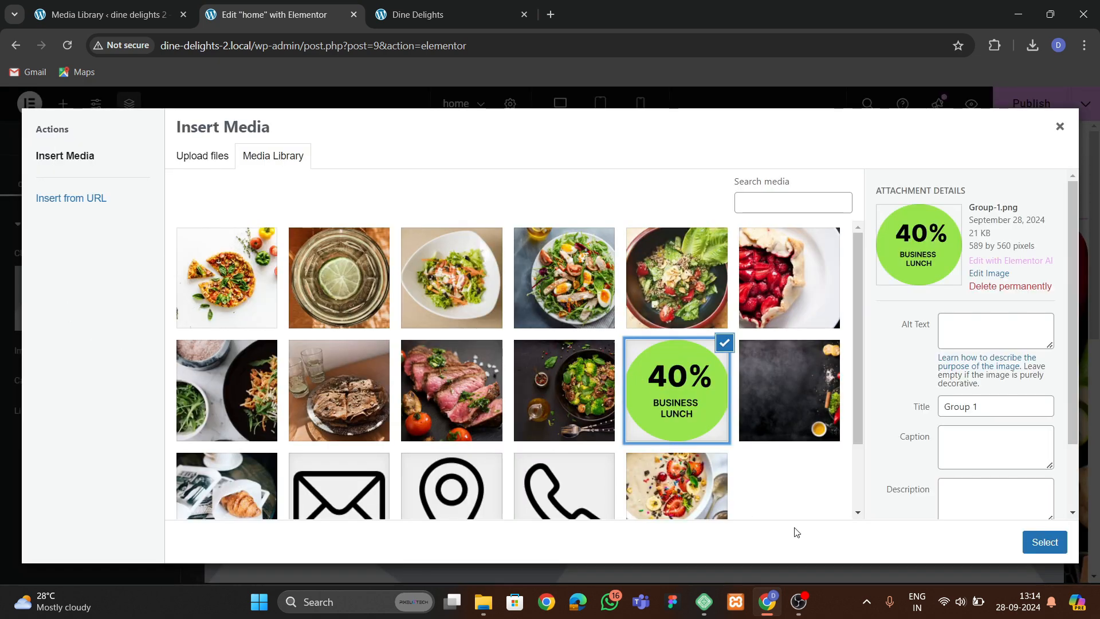
{"action": "left_click", "coordinate": [1044, 541]}
Set the Business Lunch image's width to 20% and compare it with the original hero.
{"action": "left_click", "coordinate": [86, 174]}
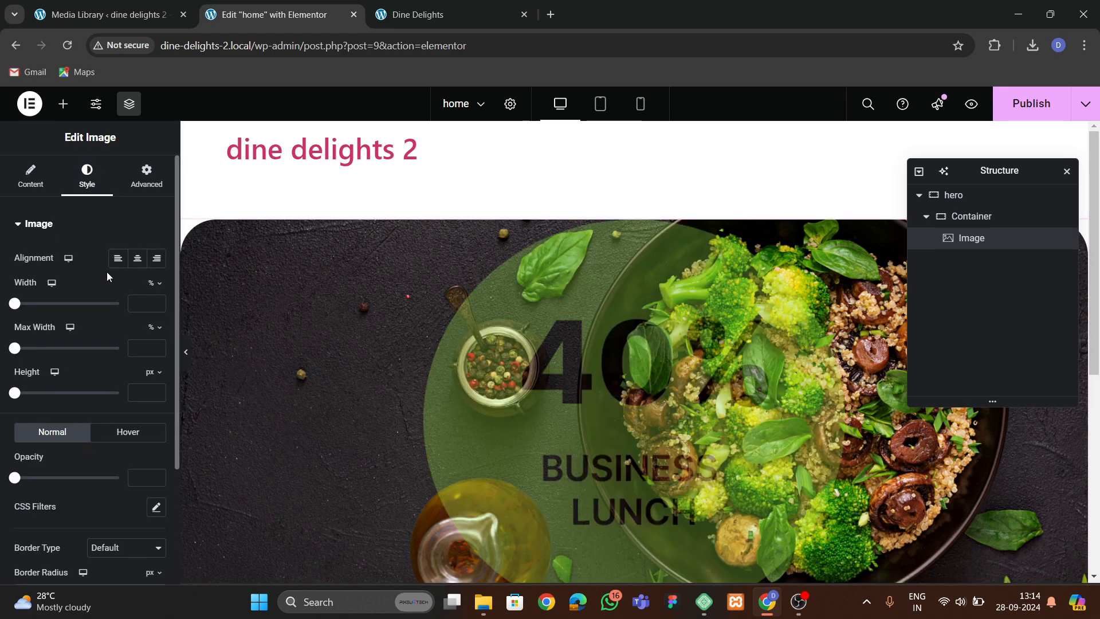
{"action": "left_click", "coordinate": [972, 216]}
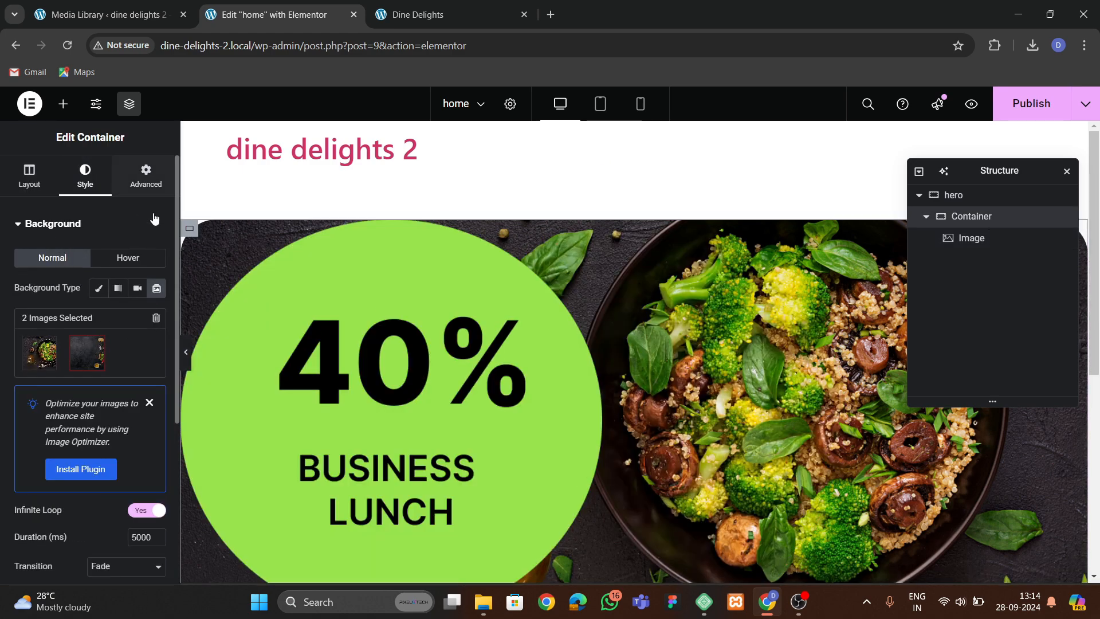
{"action": "left_click", "coordinate": [146, 175]}
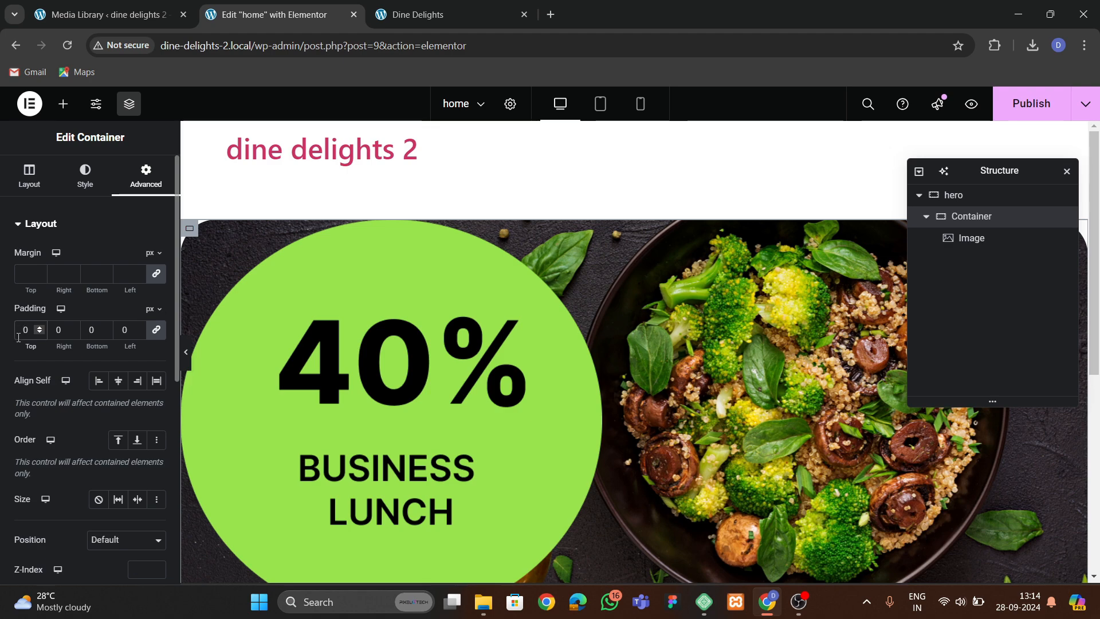
{"action": "left_click", "coordinate": [362, 400]}
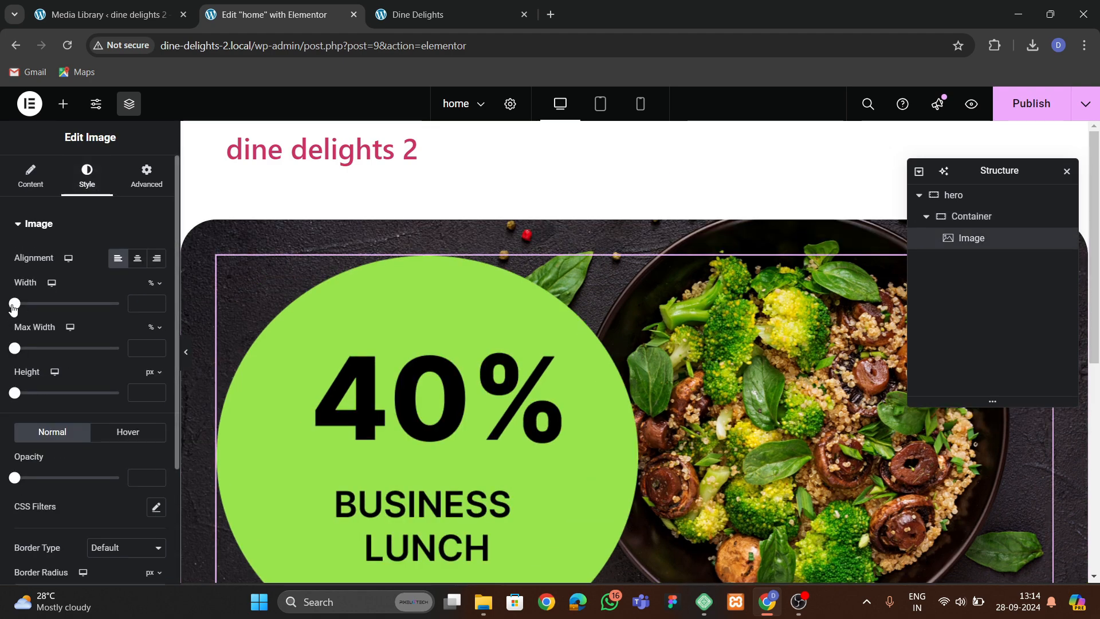
{"action": "left_click_drag", "start_coordinate": [13, 304], "coordinate": [35, 303]}
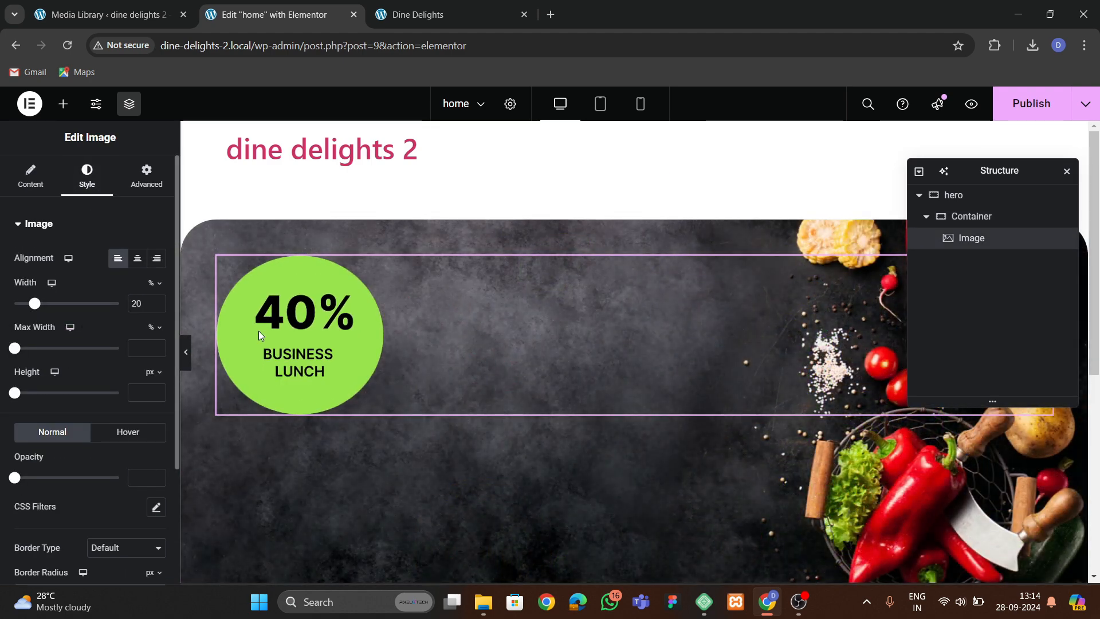
{"action": "left_click", "coordinate": [422, 23]}
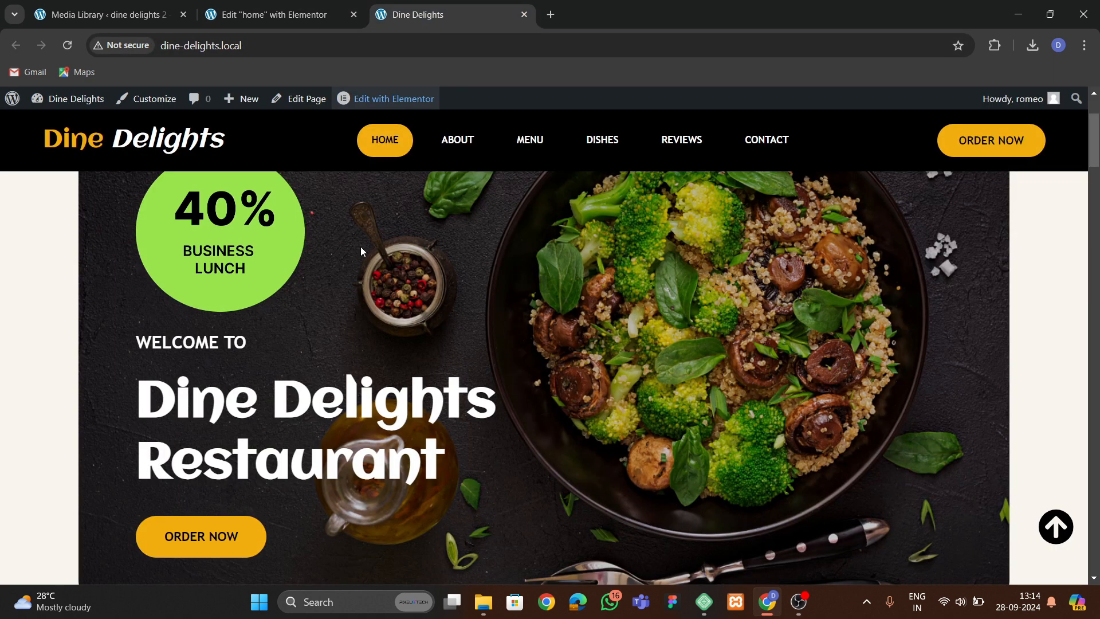
{"action": "left_click", "coordinate": [238, 25]}
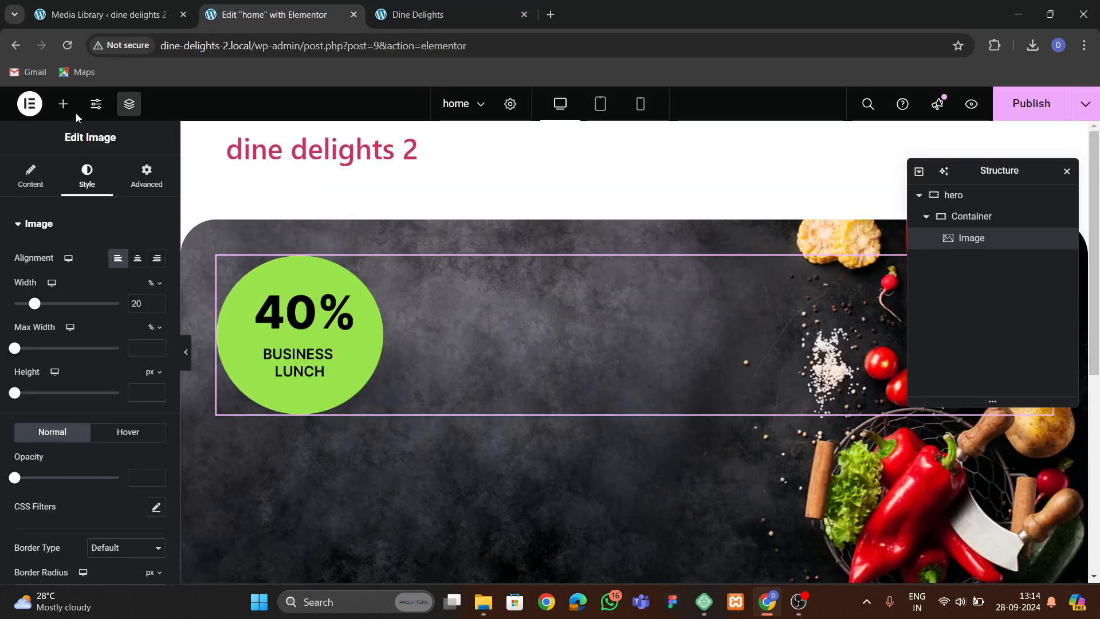
Add a Heading widget below the image in the inner container and duplicate it.
{"action": "left_click", "coordinate": [63, 104]}
{"action": "scroll", "coordinate": [85, 344], "scroll_direction": "down", "scroll_amount": 3}
{"action": "left_click_drag", "start_coordinate": [50, 344], "coordinate": [308, 396]}
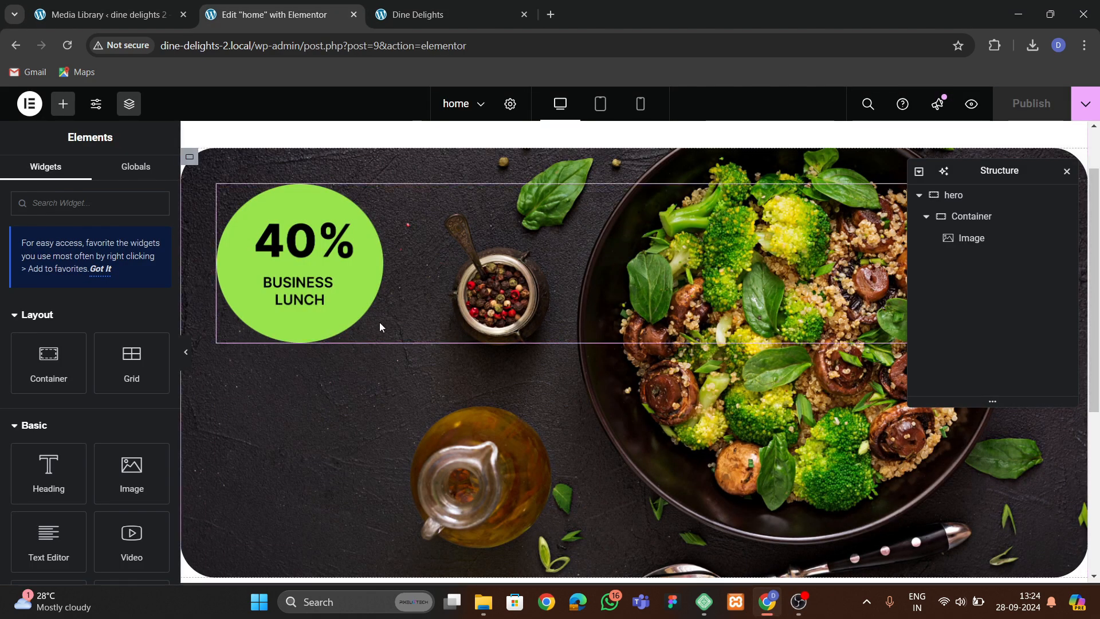
{"action": "left_click", "coordinate": [431, 17]}
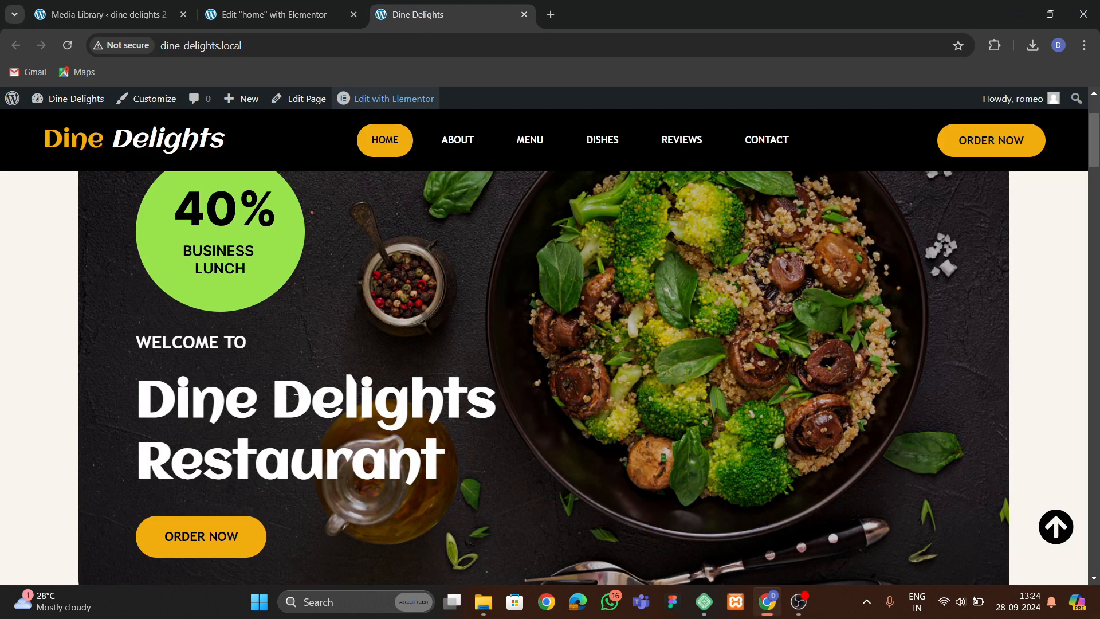
{"action": "left_click", "coordinate": [269, 14]}
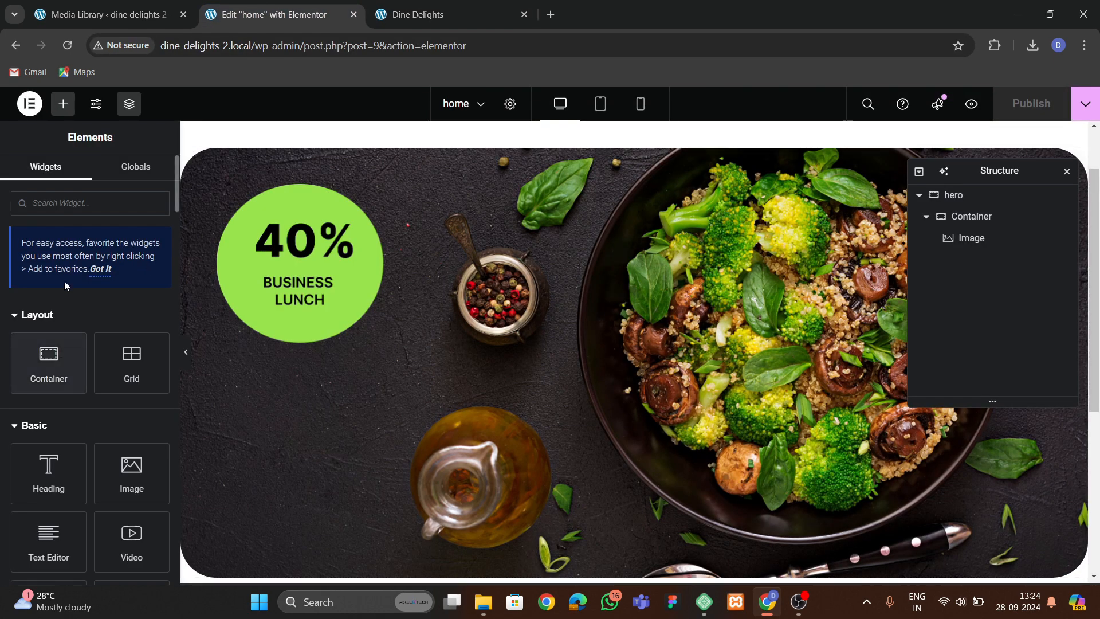
{"action": "left_click_drag", "start_coordinate": [49, 473], "coordinate": [338, 347]}
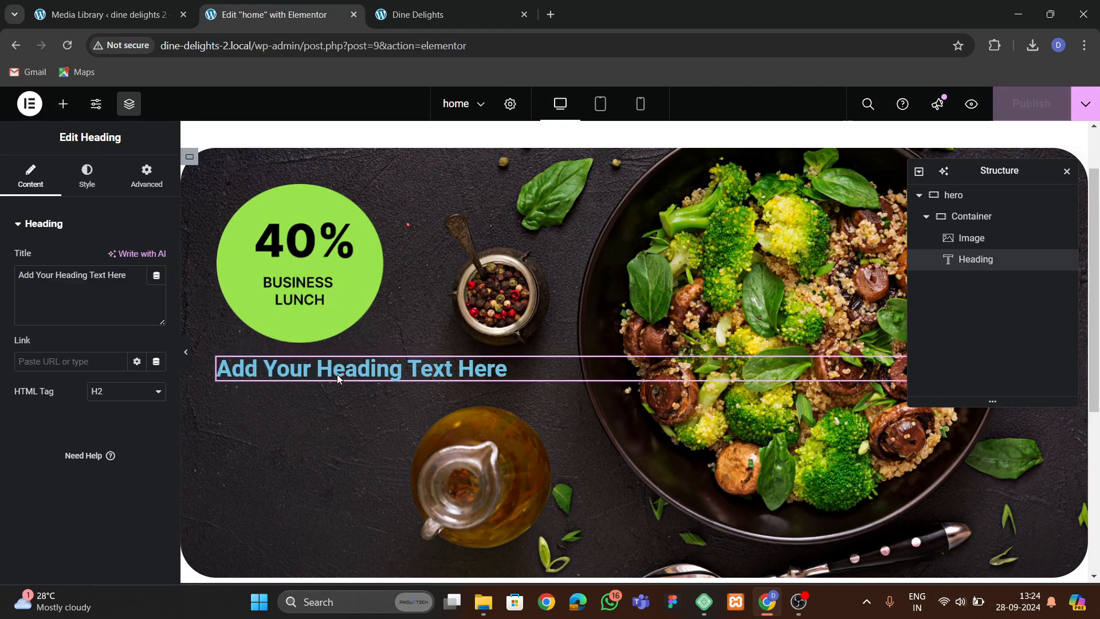
{"action": "right_click", "coordinate": [259, 366]}
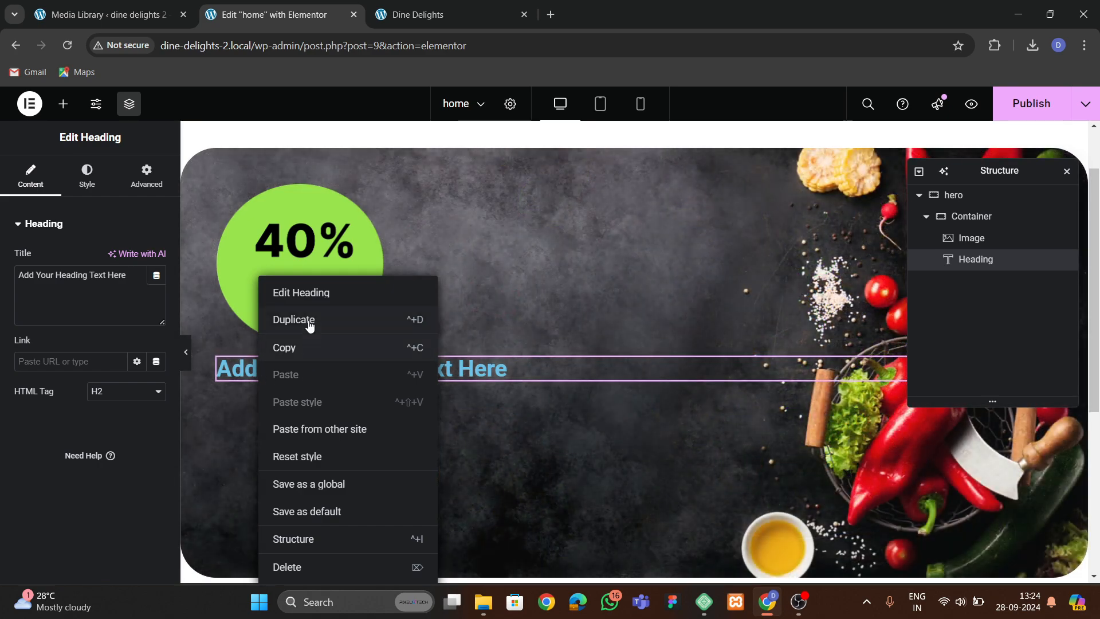
{"action": "left_click", "coordinate": [307, 322]}
Add a Button widget below the two headings in the inner container.
{"action": "key", "text": "ctrl+Tab"}
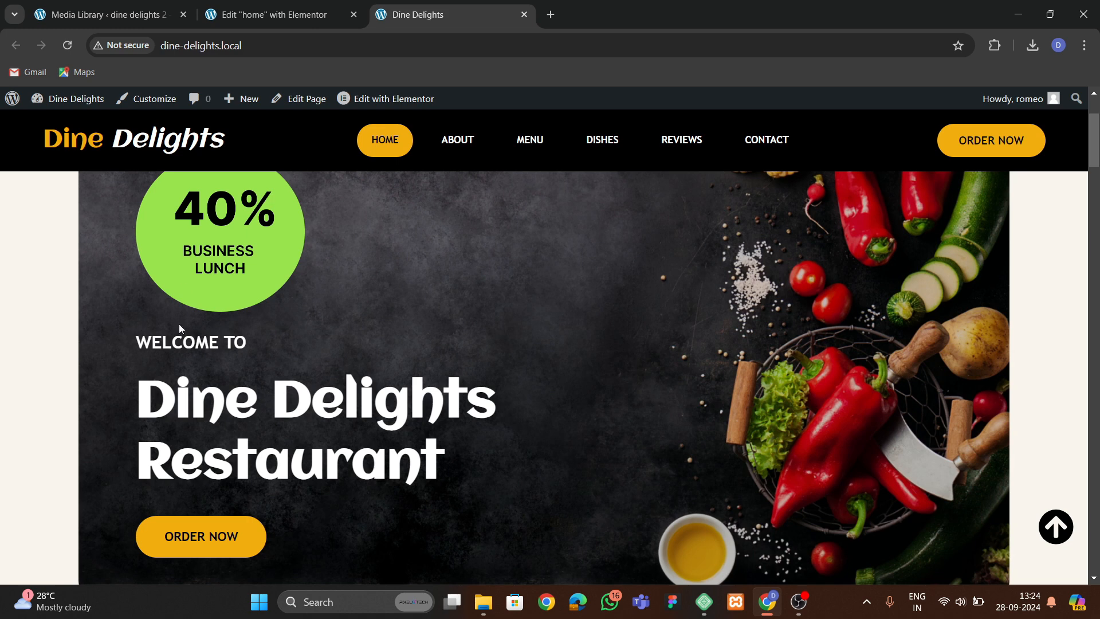
{"action": "left_click", "coordinate": [271, 7]}
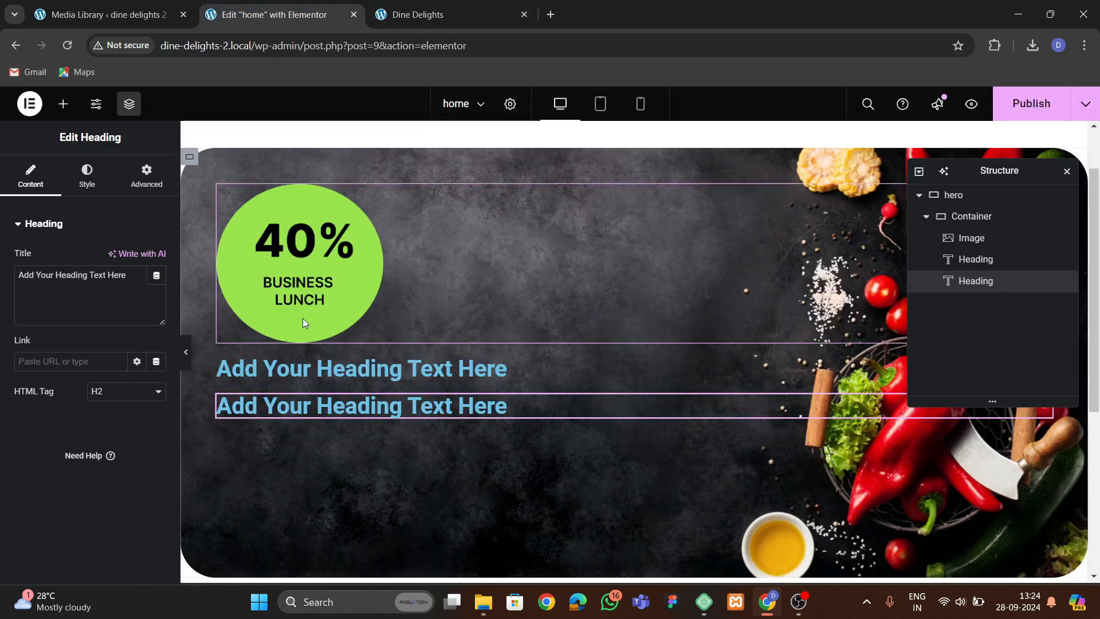
{"action": "left_click", "coordinate": [289, 369]}
{"action": "left_click", "coordinate": [418, 15]}
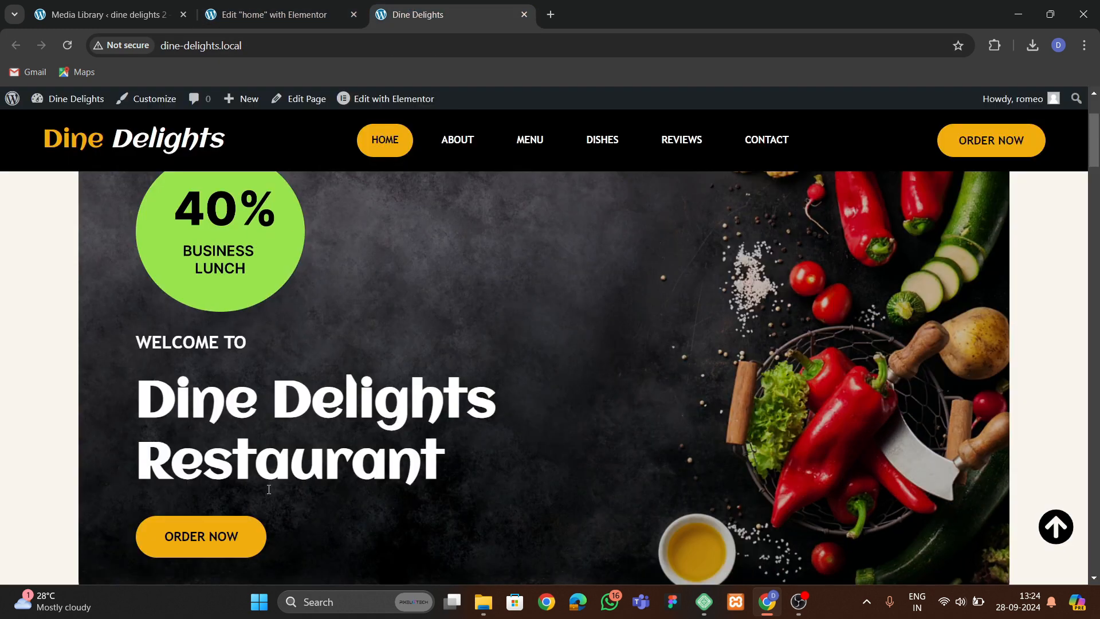
{"action": "left_click", "coordinate": [275, 17]}
{"action": "left_click", "coordinate": [63, 103]}
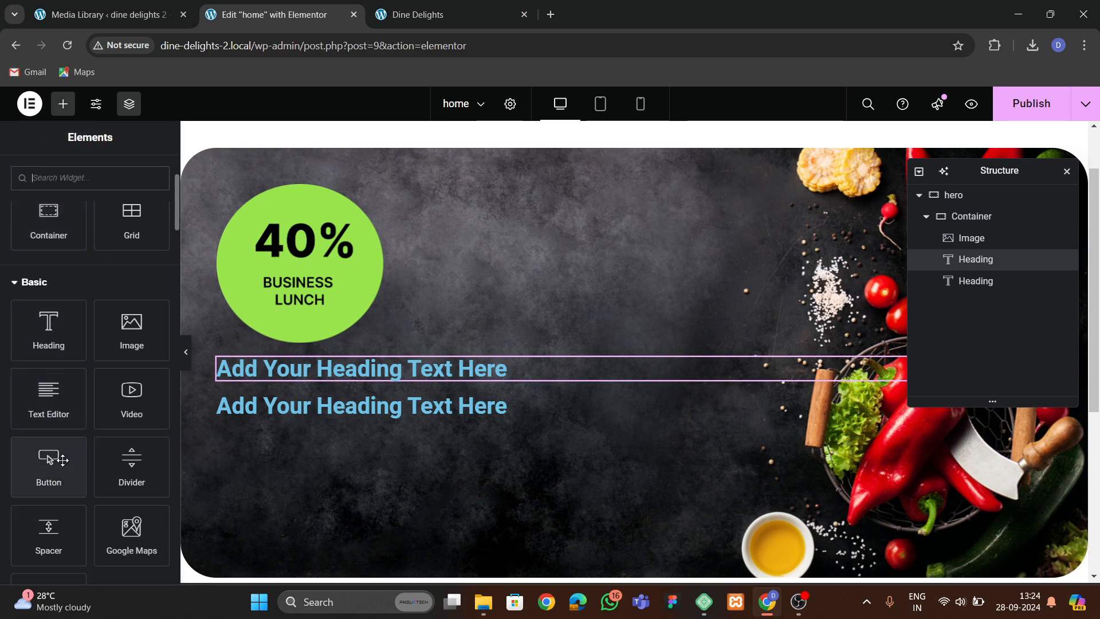
{"action": "left_click_drag", "start_coordinate": [59, 468], "coordinate": [270, 427]}
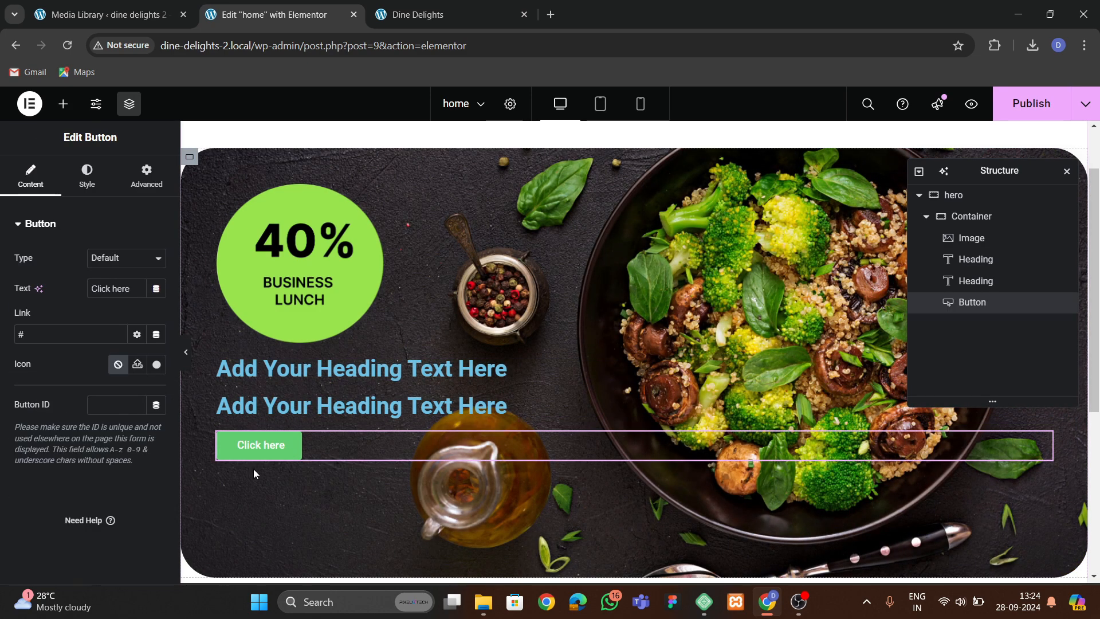
Change the first heading's title to WELCOME TO.
{"action": "left_click", "coordinate": [269, 366]}
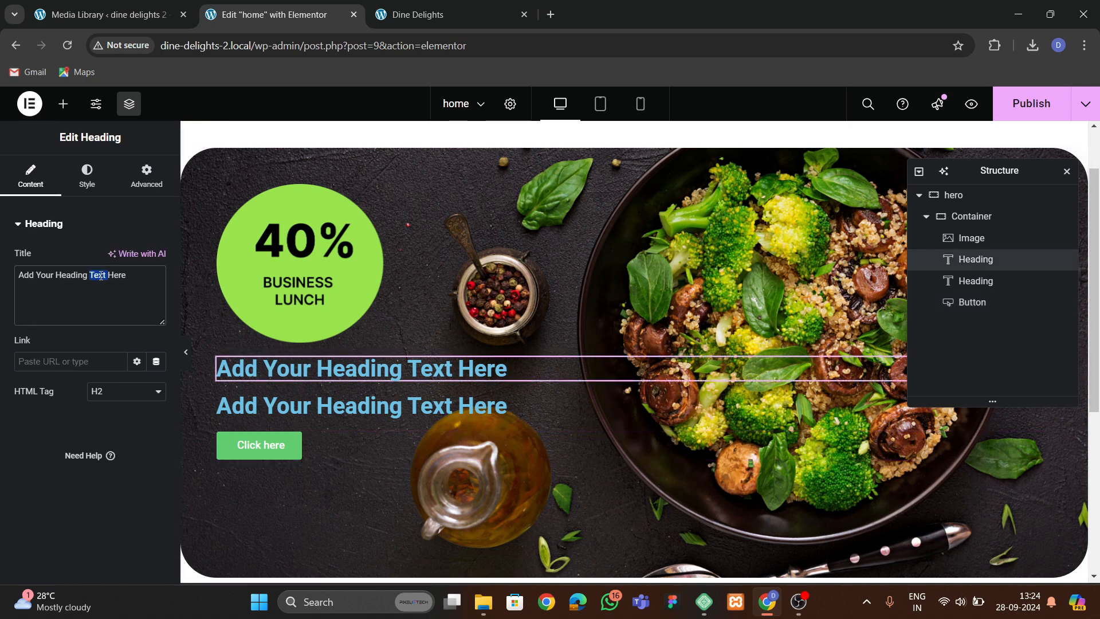
{"action": "key", "text": "BackSpace"}
{"action": "type", "text": "WELCOME T"}
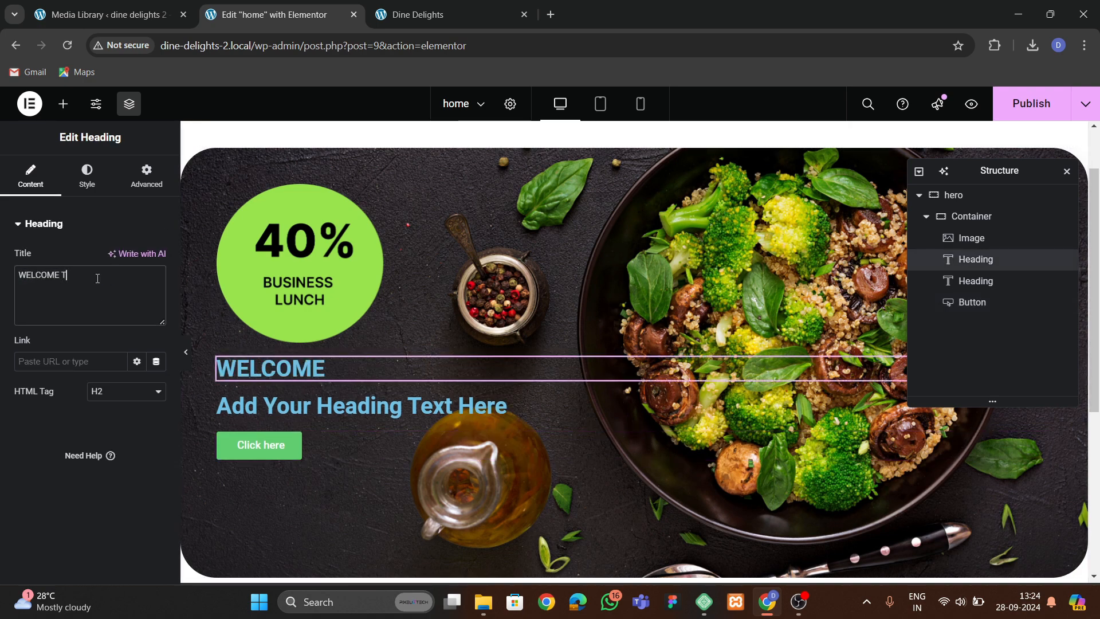
{"action": "type", "text": "O"}
{"action": "left_click", "coordinate": [410, 6]}
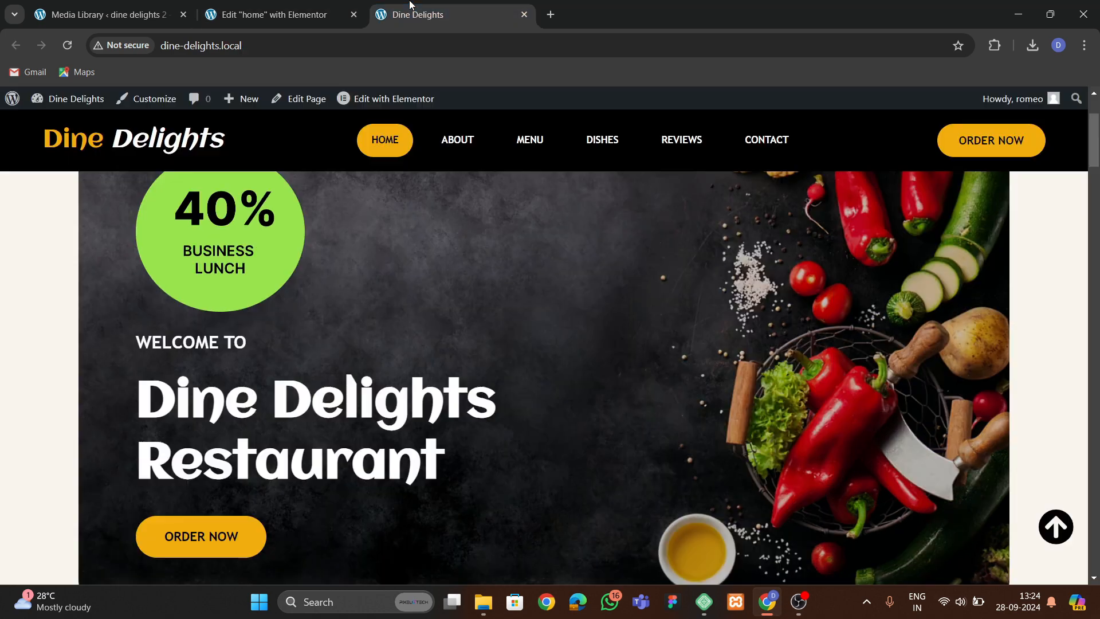
Copy the Dine Delights Restaurant title from the original site and paste it as the second heading's title.
{"action": "left_click_drag", "start_coordinate": [166, 385], "coordinate": [444, 479]}
{"action": "key", "text": "ctrl+c"}
{"action": "left_click", "coordinate": [309, 6]}
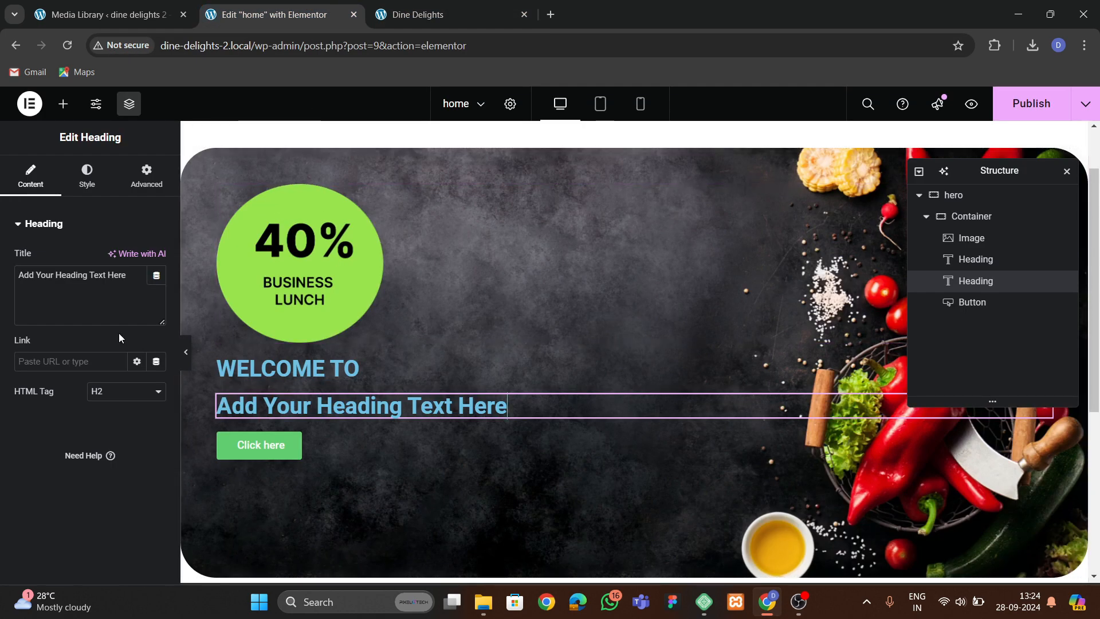
{"action": "key", "text": "ctrl+a"}
{"action": "key", "text": "ctrl+v"}
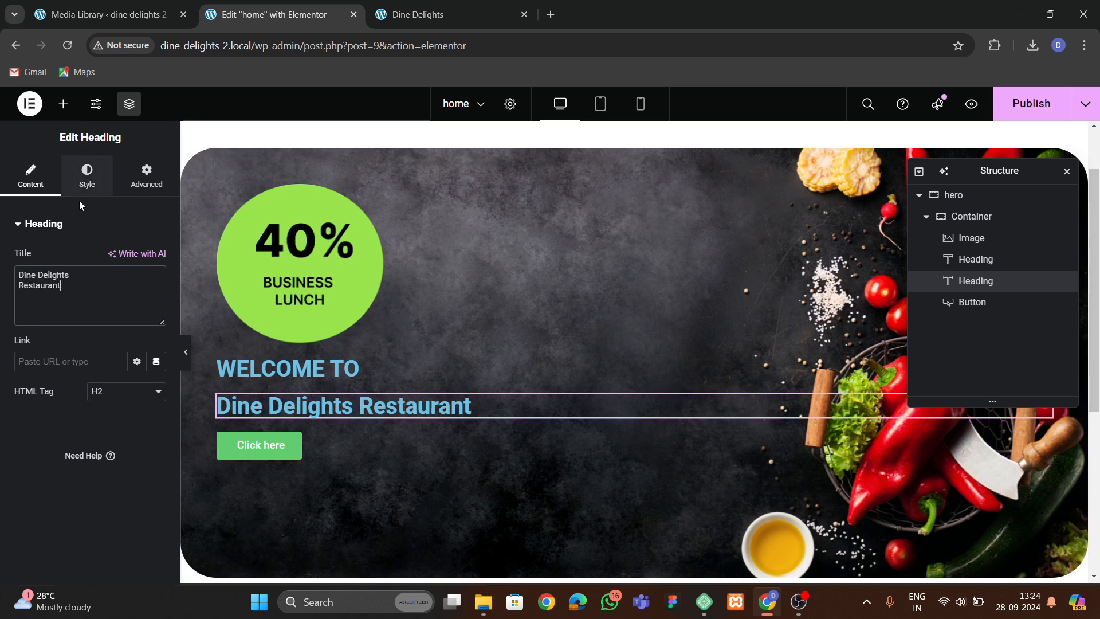
Compare the original's WELCOME TO line and set the WELCOME TO heading's text color to white.
{"action": "left_click", "coordinate": [401, 12]}
{"action": "left_click", "coordinate": [326, 341]}
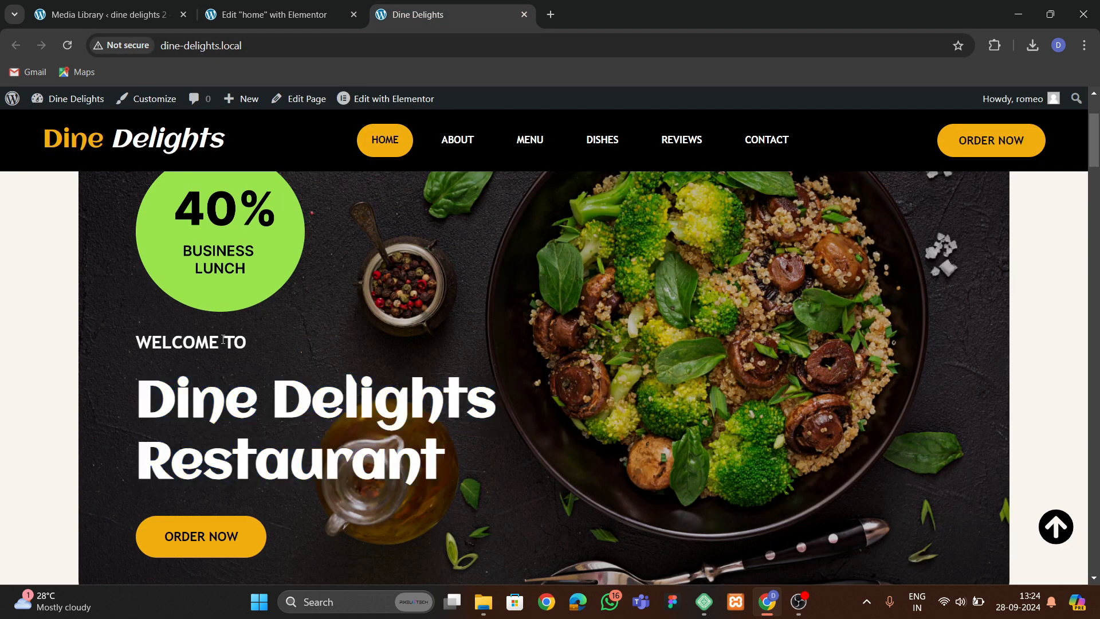
{"action": "left_click", "coordinate": [270, 14]}
{"action": "left_click", "coordinate": [286, 368]}
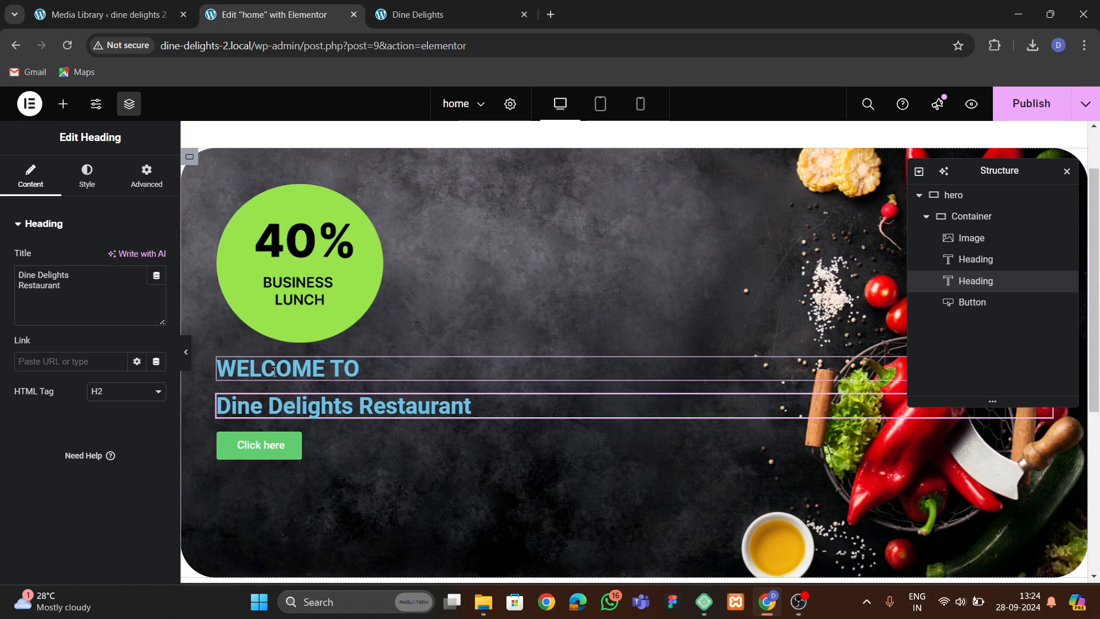
{"action": "left_click", "coordinate": [101, 185]}
{"action": "left_click", "coordinate": [157, 288]}
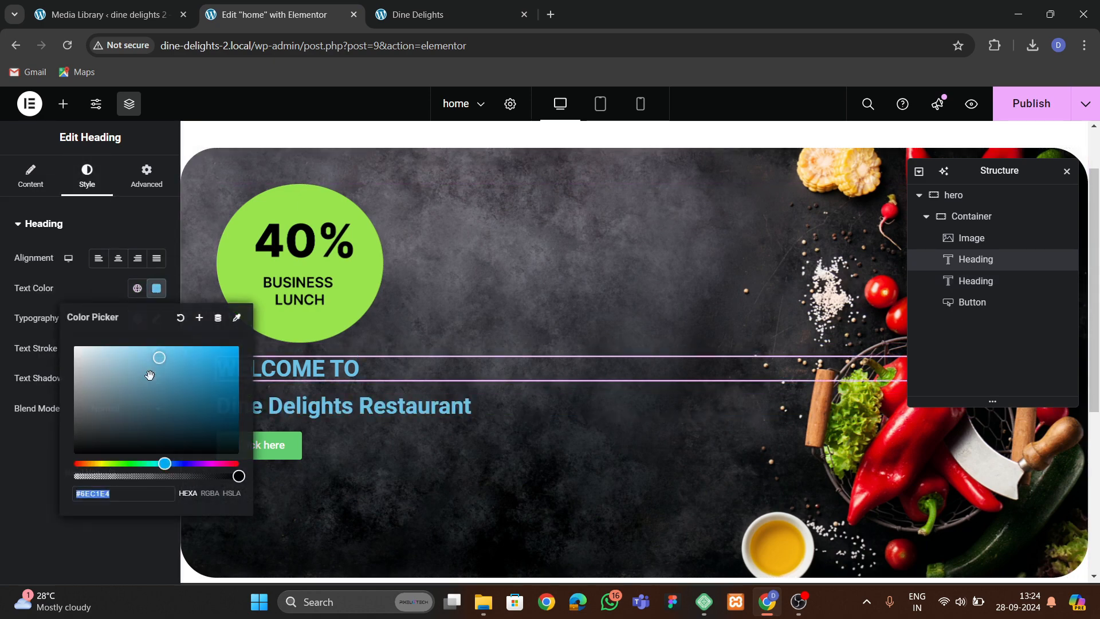
{"action": "left_click", "coordinate": [74, 346]}
{"action": "left_click", "coordinate": [156, 288]}
{"action": "left_click", "coordinate": [156, 318]}
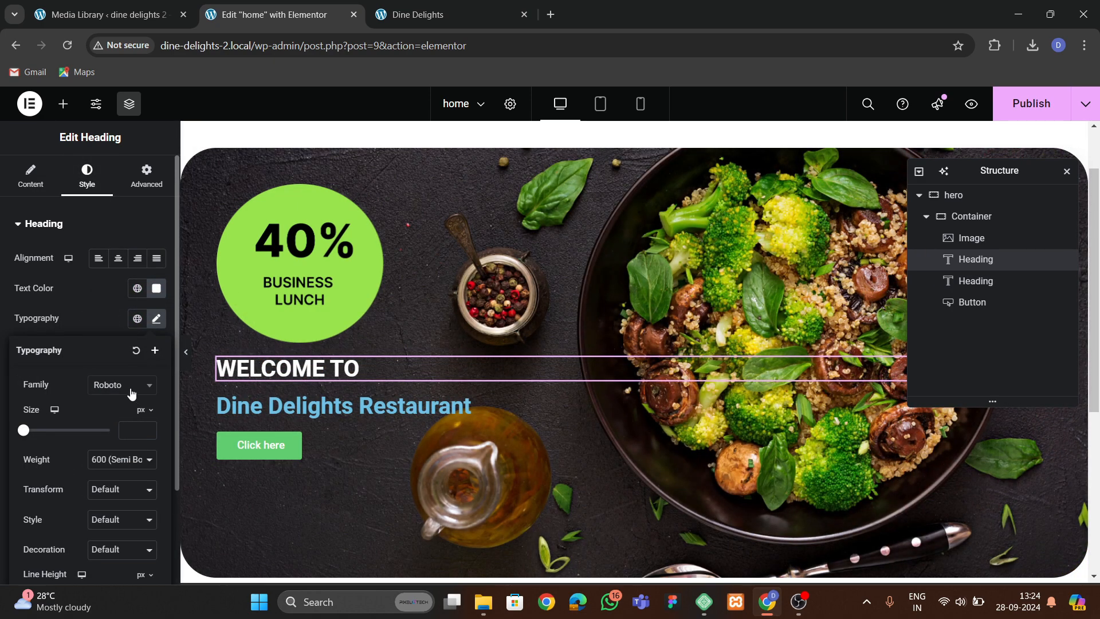
Set the WELCOME TO heading's typography to Trebuchet MS with a 20 px font size.
{"action": "left_click", "coordinate": [122, 385]}
{"action": "type", "text": "TR"}
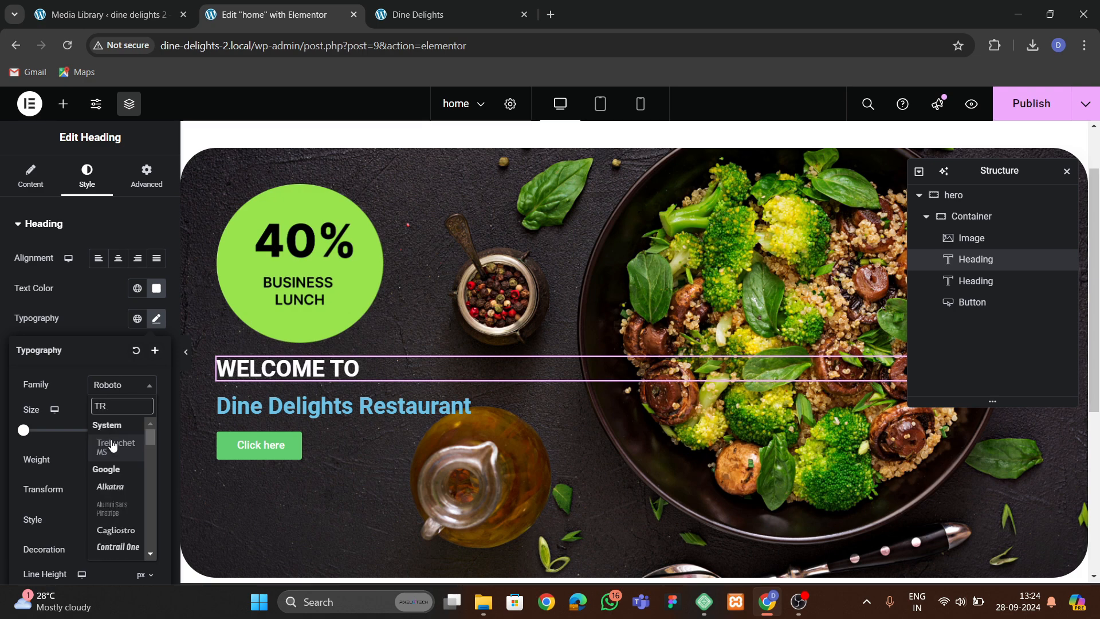
{"action": "left_click", "coordinate": [113, 442]}
{"action": "left_click", "coordinate": [230, 376]}
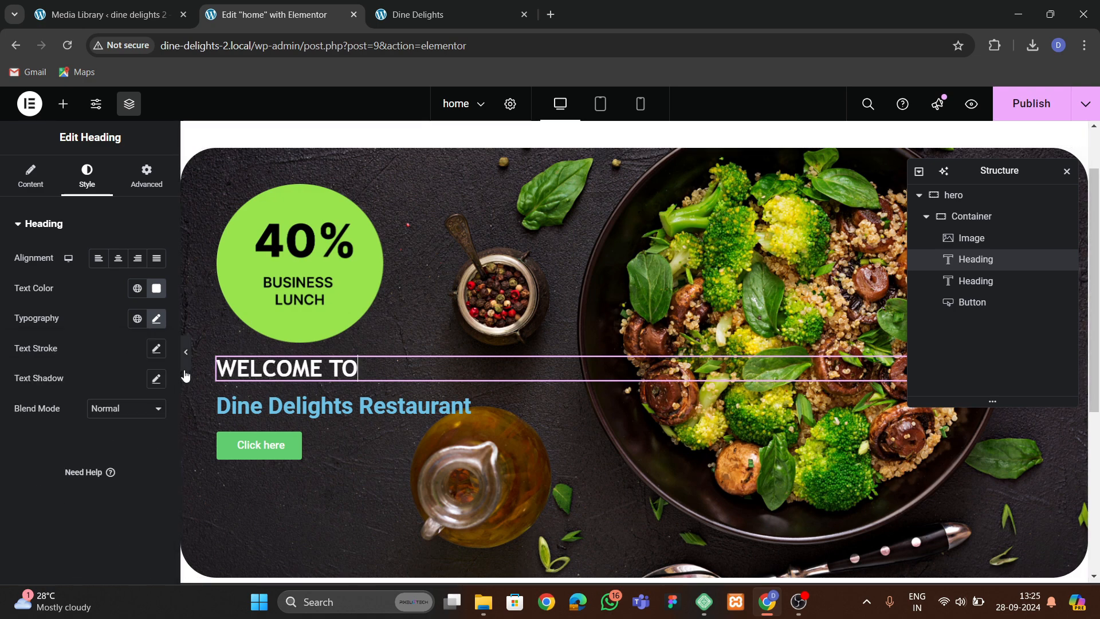
{"action": "left_click", "coordinate": [156, 320]}
{"action": "double_click", "coordinate": [148, 428]}
{"action": "left_click", "coordinate": [148, 427]}
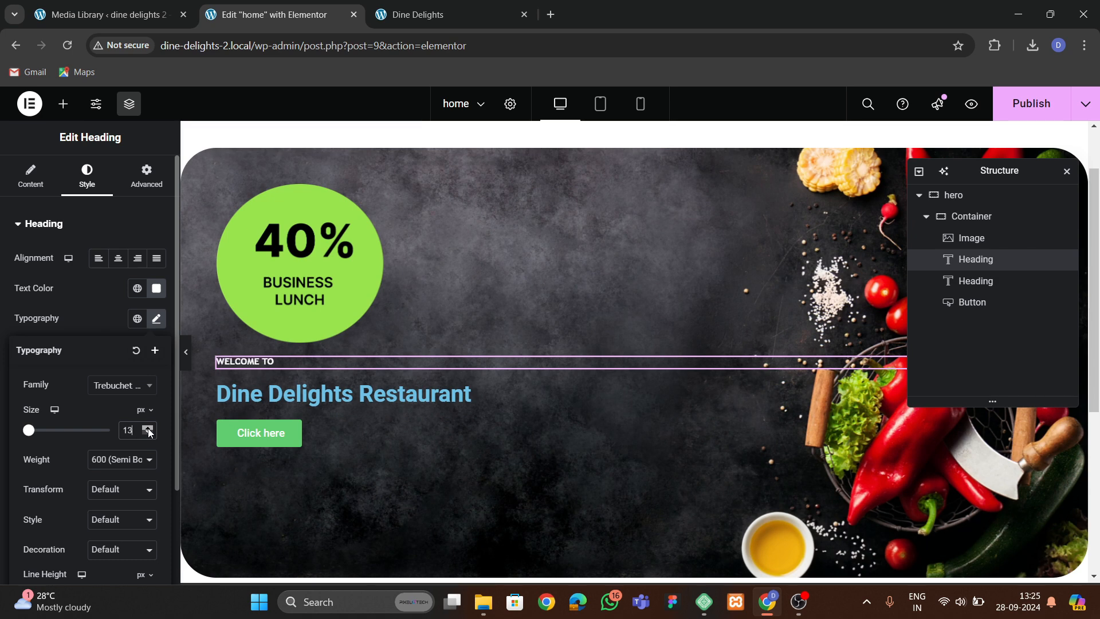
{"action": "left_click", "coordinate": [304, 400]}
Inspect the original site's main hero title to examine its font family, size and color.
{"action": "left_click", "coordinate": [417, 14]}
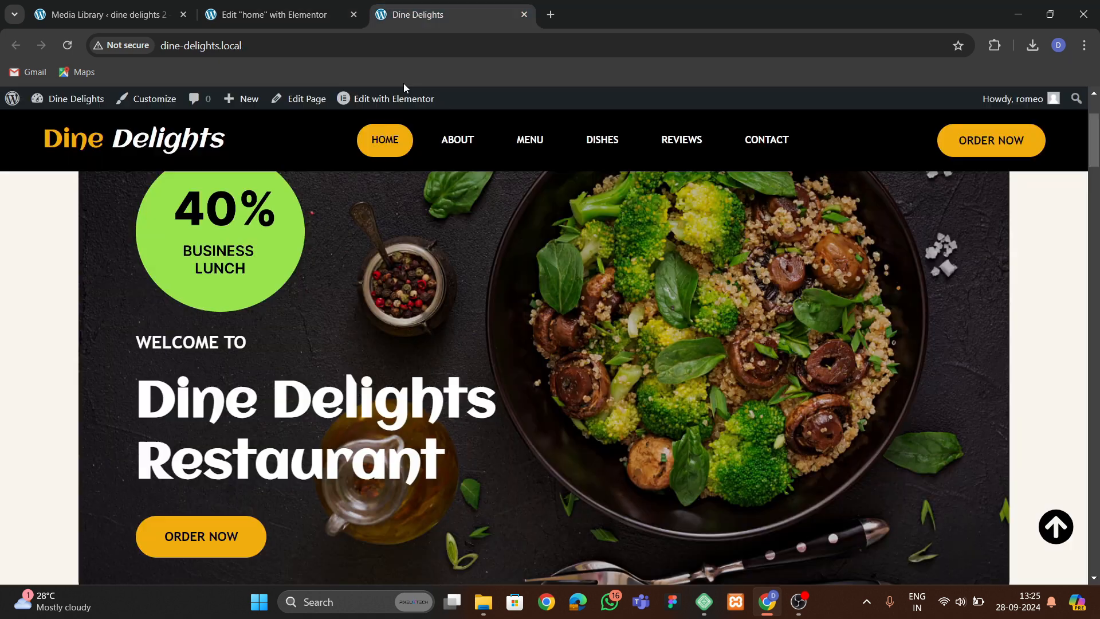
{"action": "right_click", "coordinate": [240, 424]}
{"action": "left_click", "coordinate": [300, 405]}
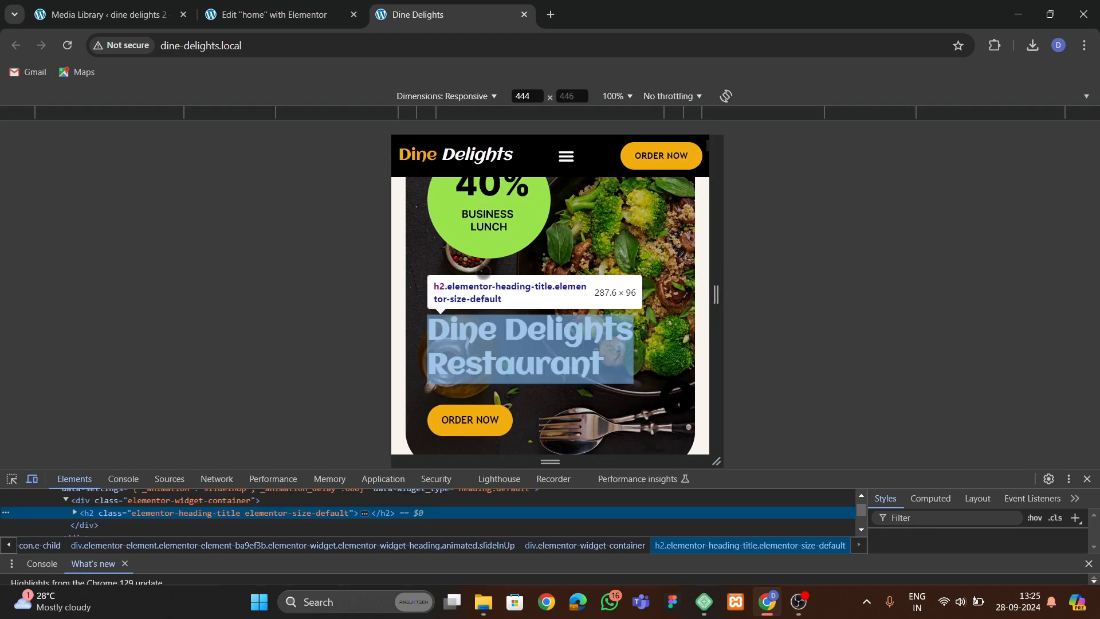
{"action": "left_click", "coordinate": [32, 479]}
{"action": "left_click", "coordinate": [12, 479]}
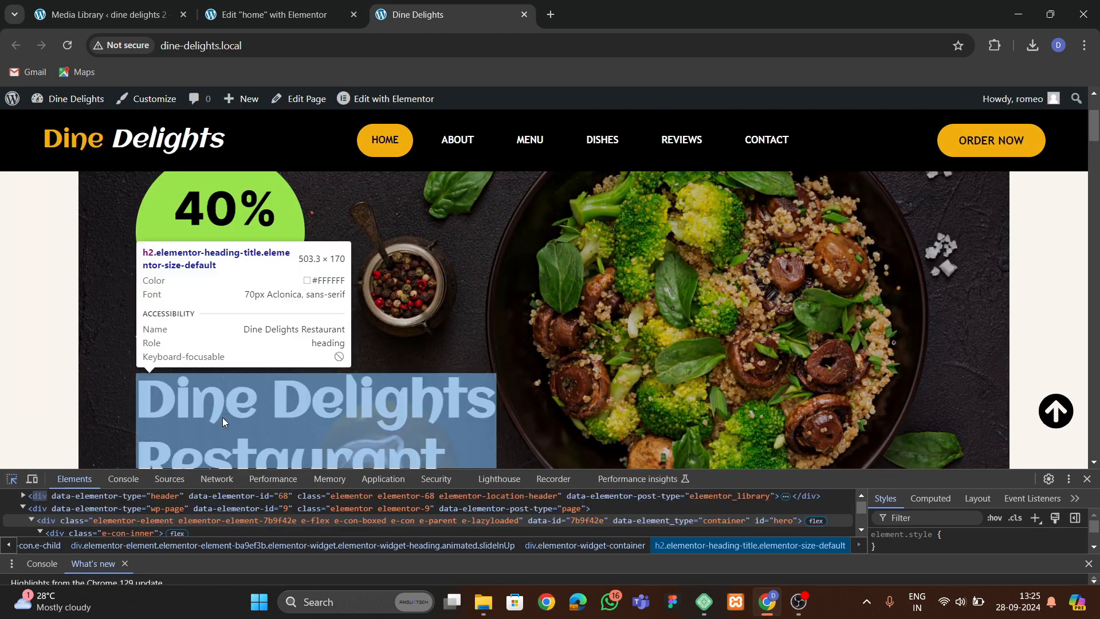
{"action": "left_click", "coordinate": [226, 419]}
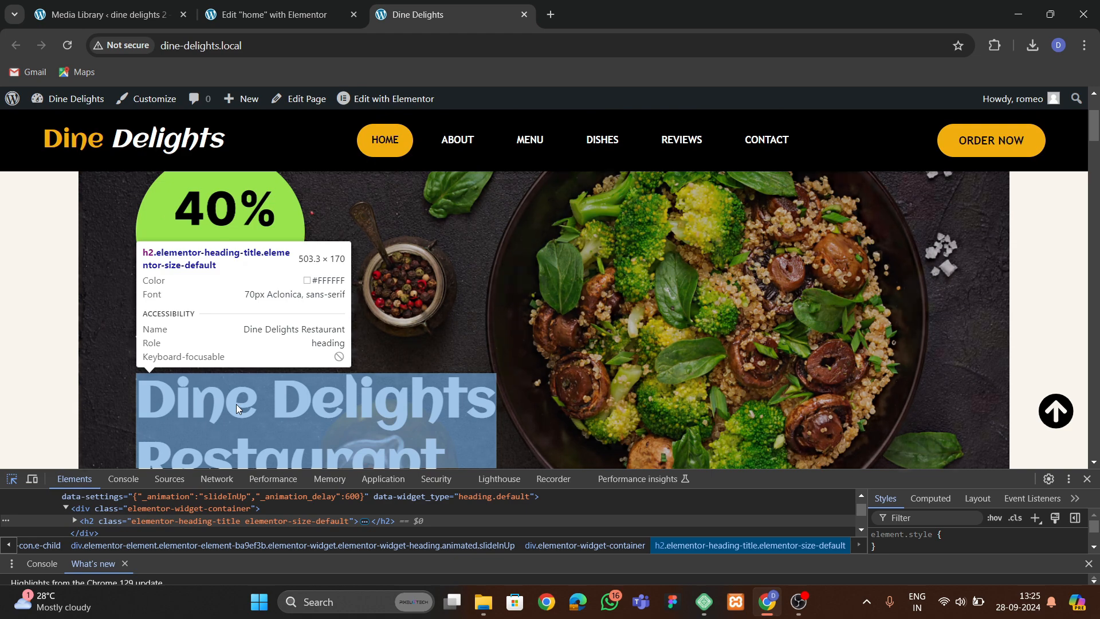
Paste the copied white color as the second heading's text color.
{"action": "left_click", "coordinate": [314, 15]}
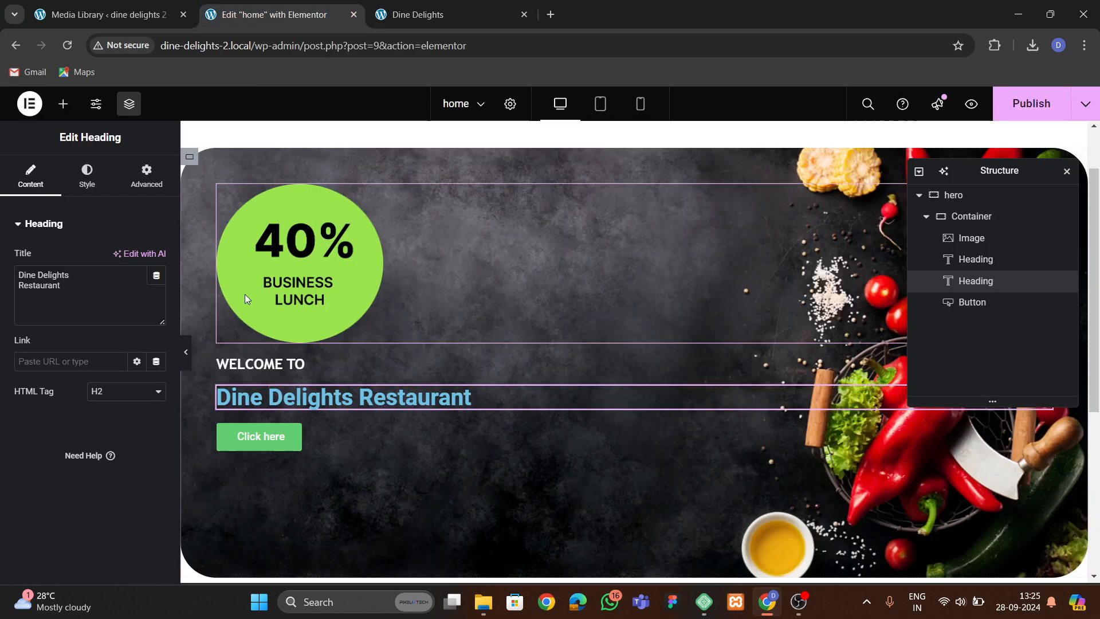
{"action": "left_click", "coordinate": [87, 178]}
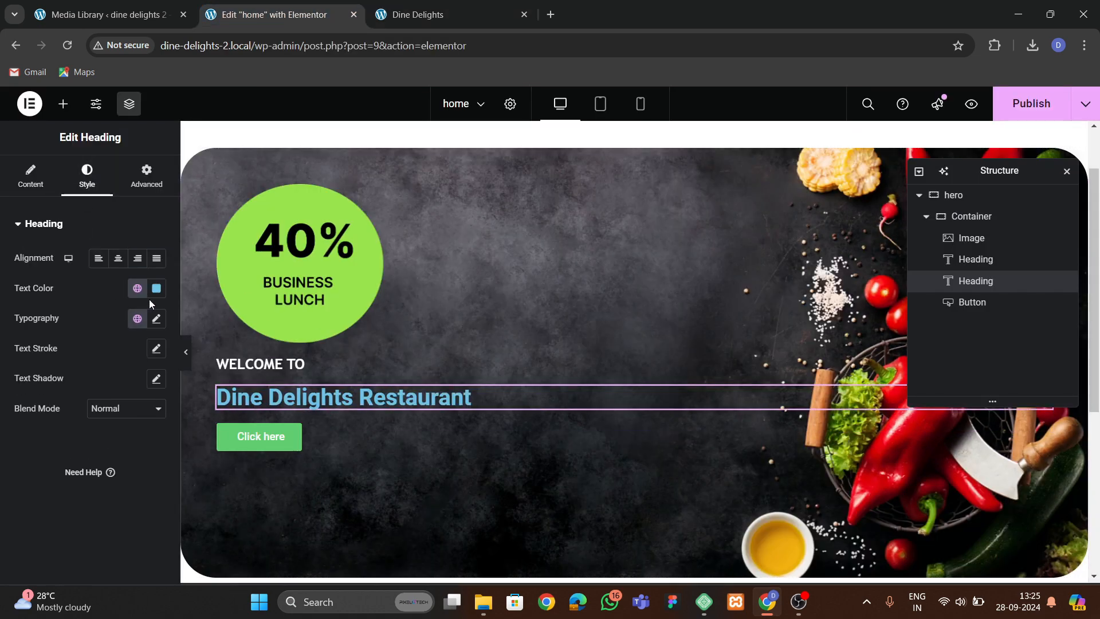
{"action": "left_click", "coordinate": [157, 288]}
{"action": "type", "text": "#FAFEFF"}
{"action": "left_click", "coordinate": [59, 382]}
Set the second heading's font family to Aclonica and its size to 70 px.
{"action": "left_click", "coordinate": [157, 318]}
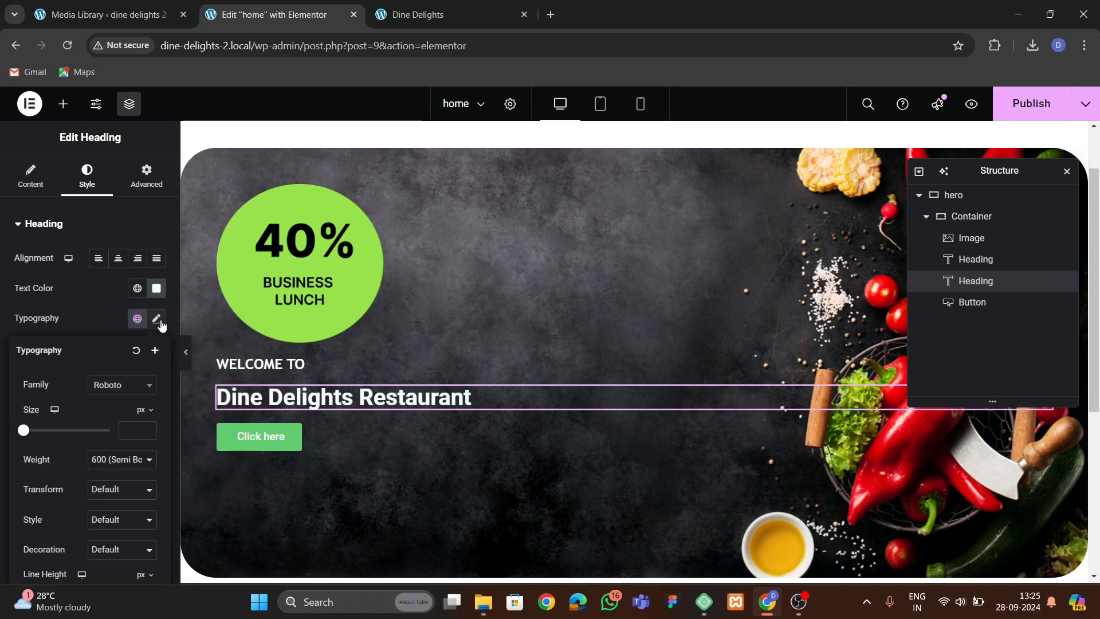
{"action": "left_click", "coordinate": [121, 385]}
{"action": "type", "text": "acl"}
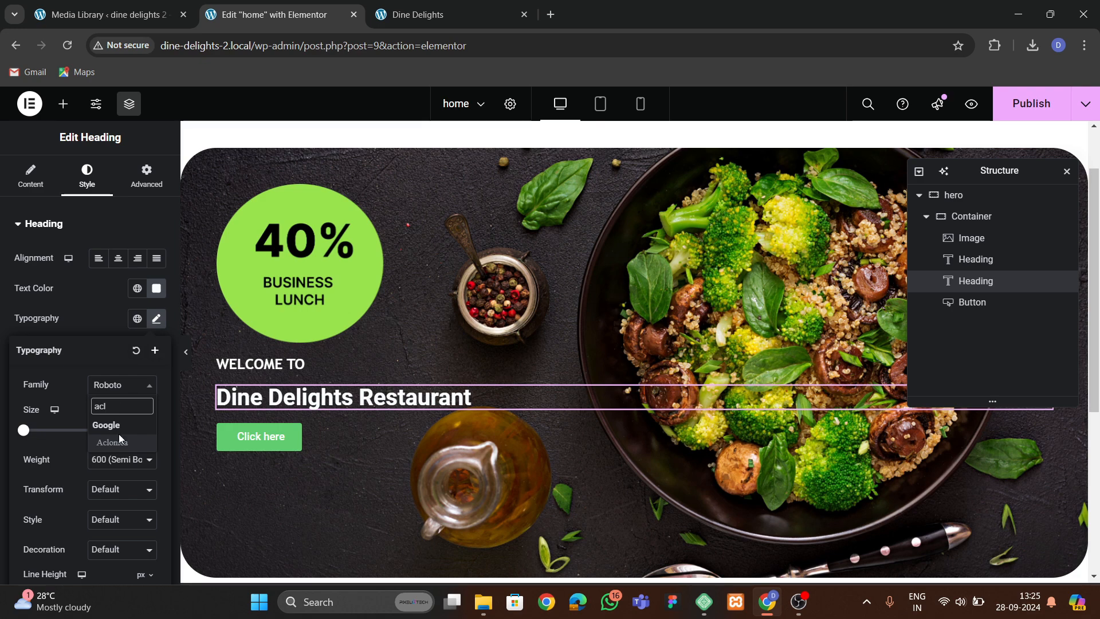
{"action": "left_click", "coordinate": [112, 442]}
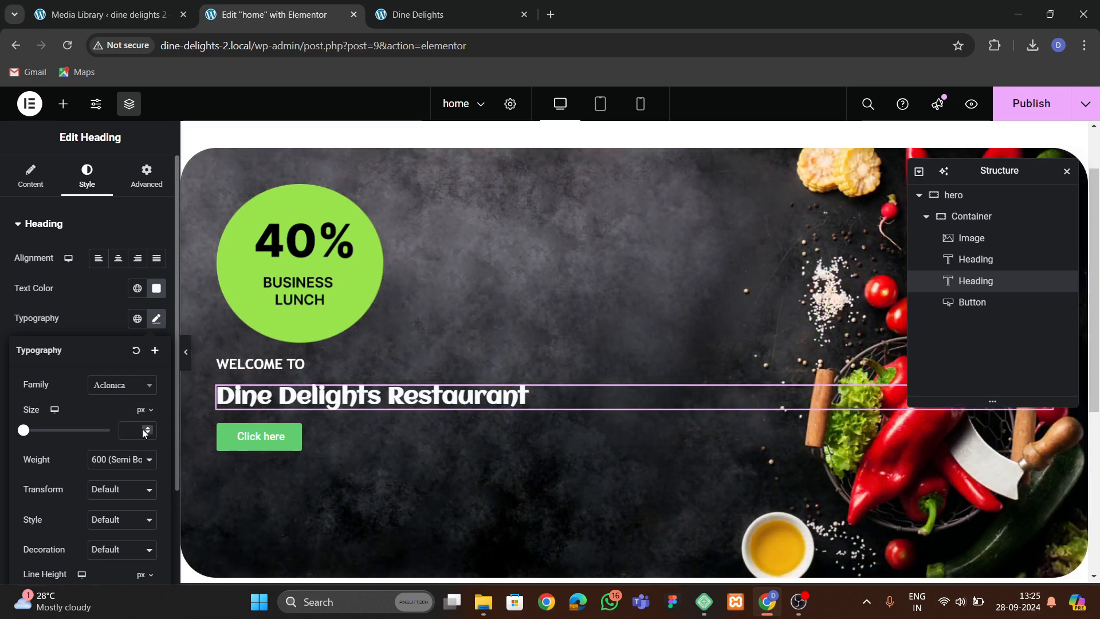
{"action": "left_click", "coordinate": [146, 427]}
{"action": "left_click_drag", "start_coordinate": [147, 430], "coordinate": [146, 426]}
Insert a <br> line break after Dine Delights in the second heading's title.
{"action": "left_click", "coordinate": [31, 176]}
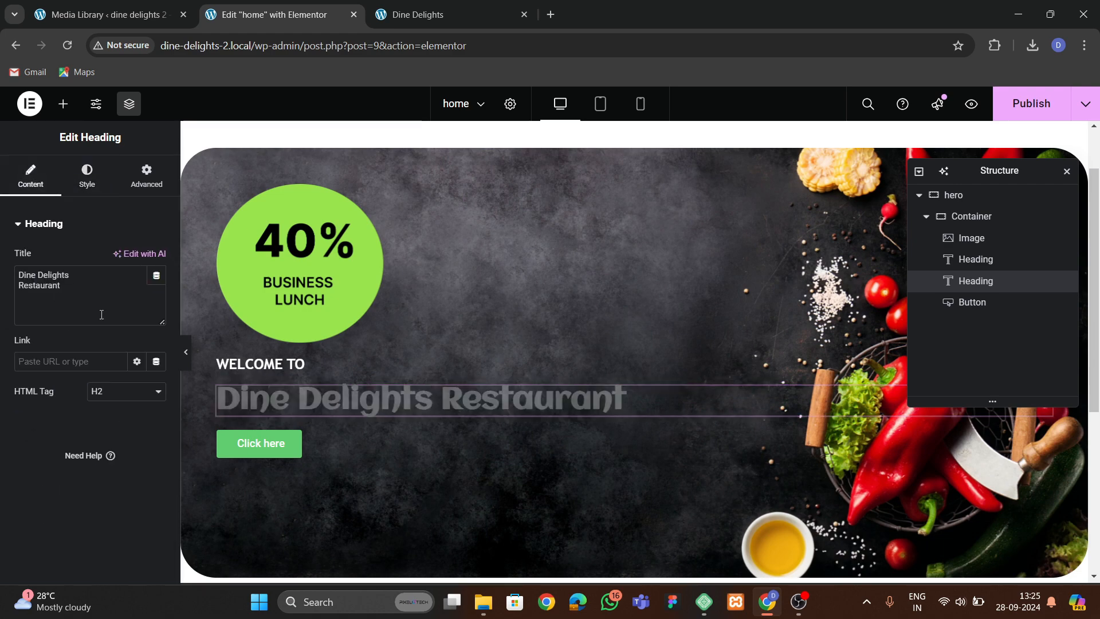
{"action": "left_click", "coordinate": [75, 276]}
{"action": "type", "text": "<br>"}
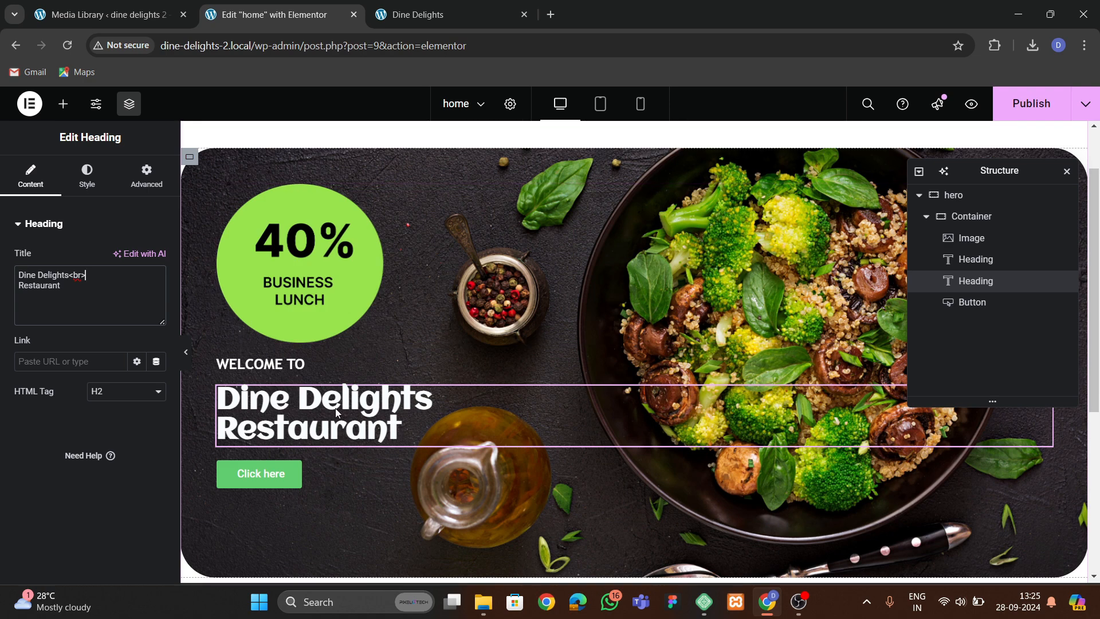
Set the second heading's line height to 85 px and its font size to 75 px.
{"action": "left_click", "coordinate": [87, 175]}
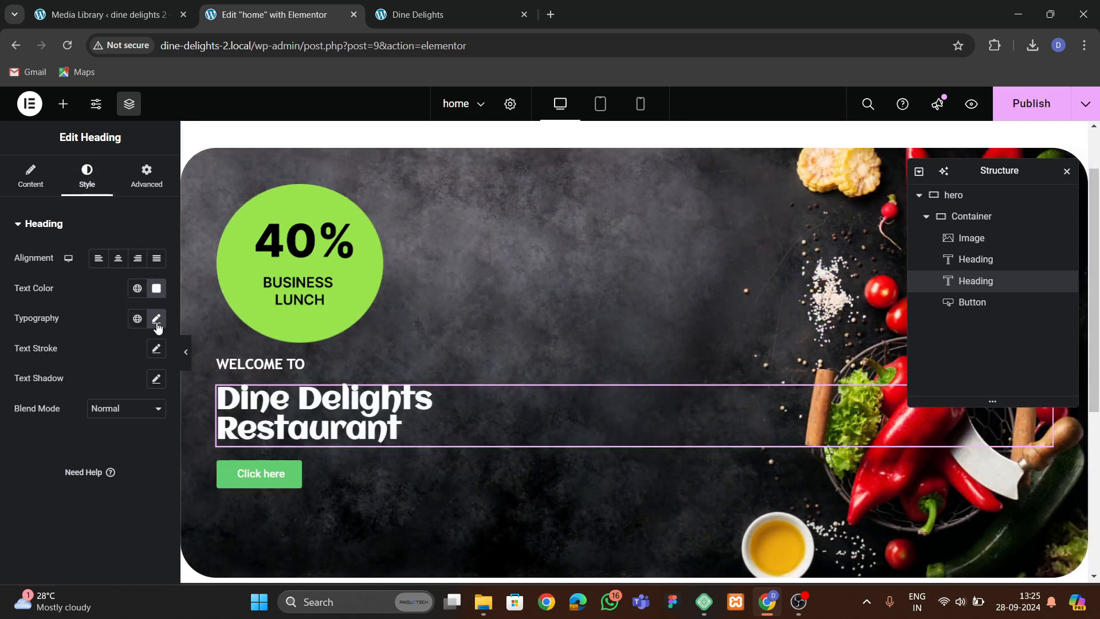
{"action": "left_click", "coordinate": [156, 318]}
{"action": "left_click_drag", "start_coordinate": [149, 432], "coordinate": [149, 432]}
{"action": "scroll", "coordinate": [147, 452], "scroll_direction": "down", "scroll_amount": 3}
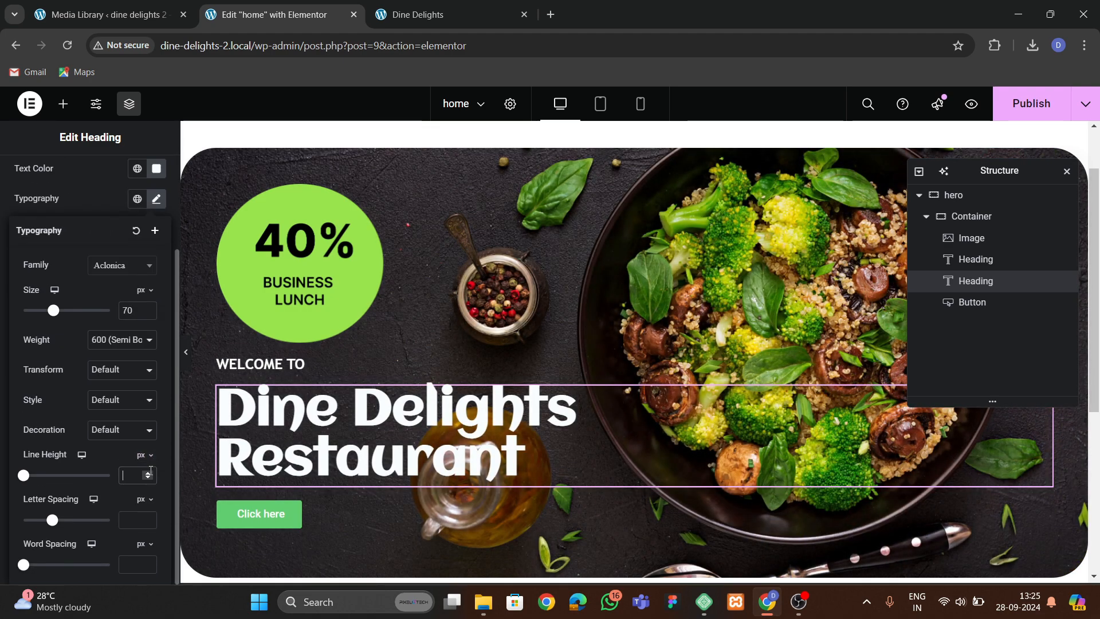
{"action": "left_click_drag", "start_coordinate": [150, 475], "coordinate": [150, 476]}
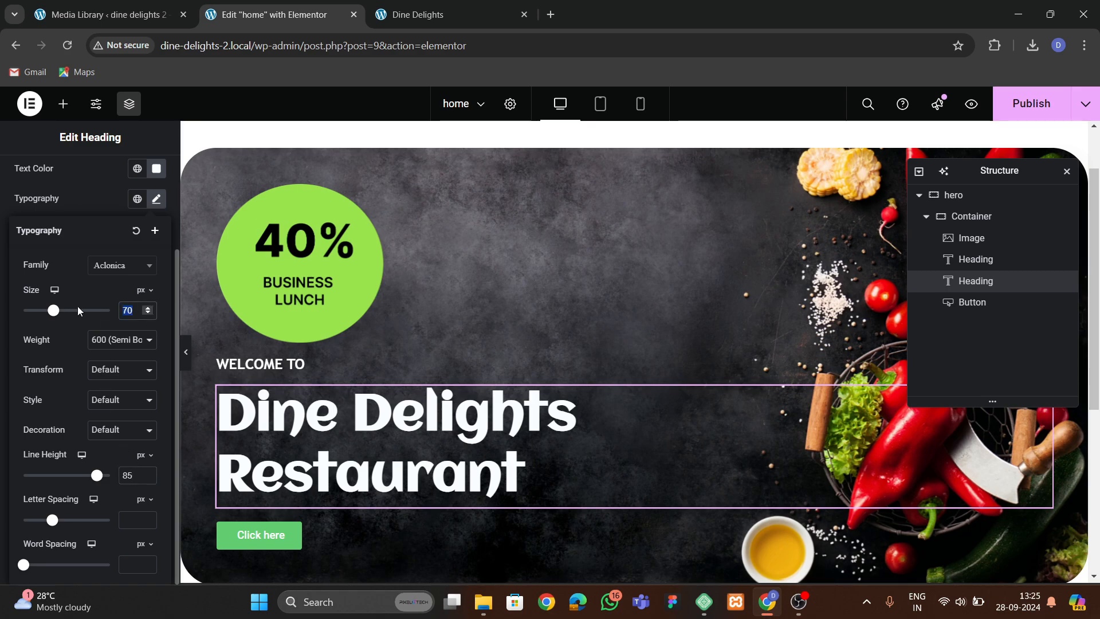
{"action": "type", "text": "75"}
{"action": "scroll", "coordinate": [441, 372], "scroll_direction": "down", "scroll_amount": 3}
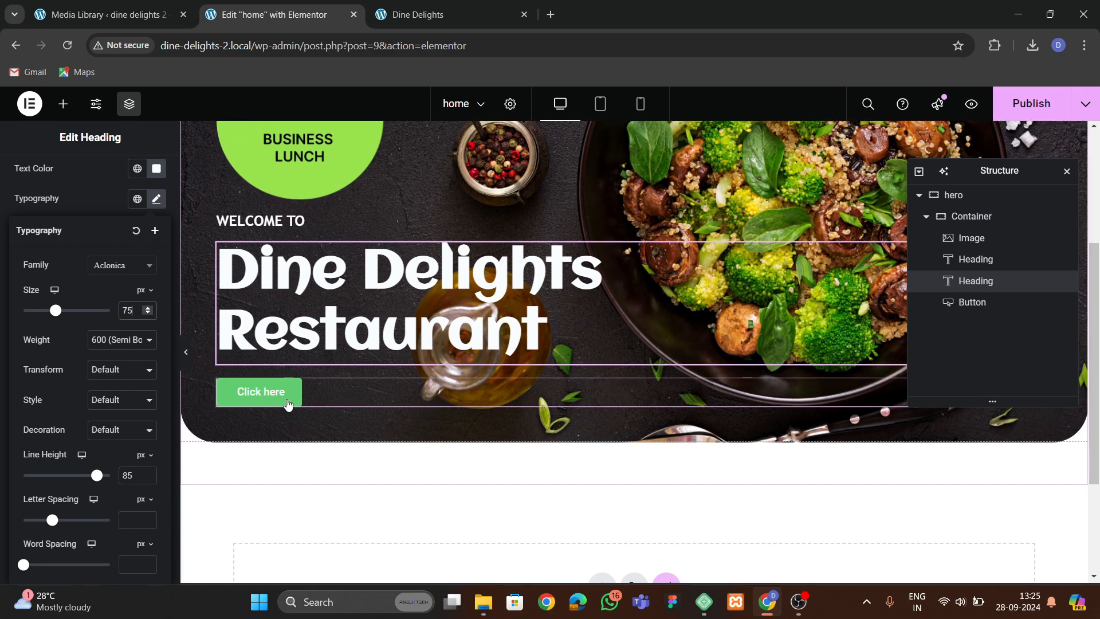
{"action": "scroll", "coordinate": [288, 405], "scroll_direction": "up", "scroll_amount": 3}
Close the developer tools on the original site and change the button's text to ORDER NOW.
{"action": "left_click", "coordinate": [418, 14]}
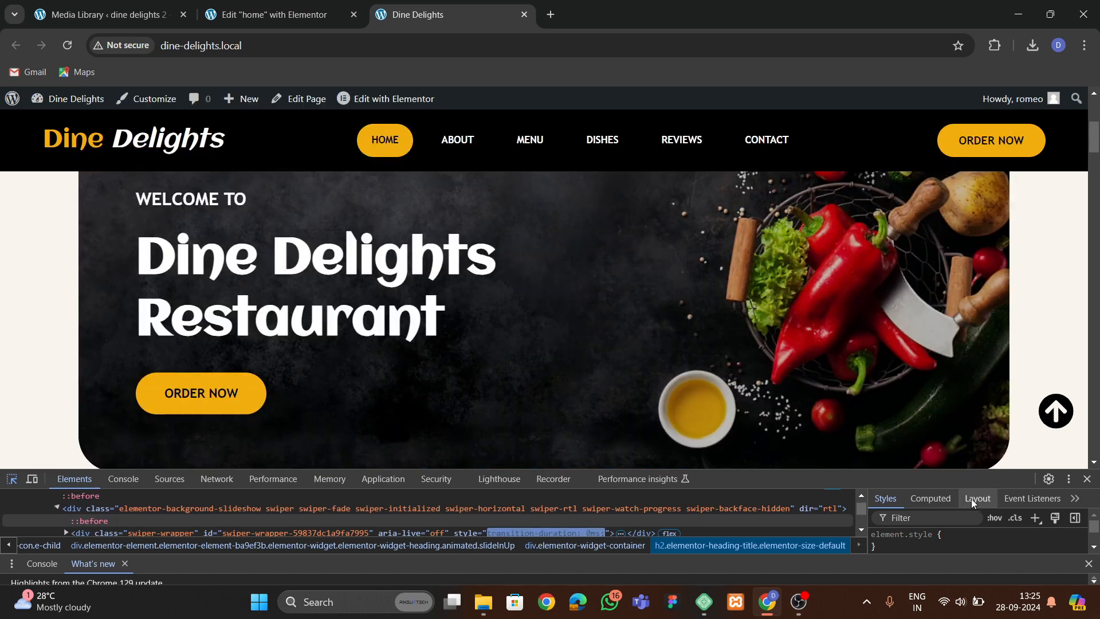
{"action": "key", "text": "F12"}
{"action": "left_click", "coordinate": [273, 14]}
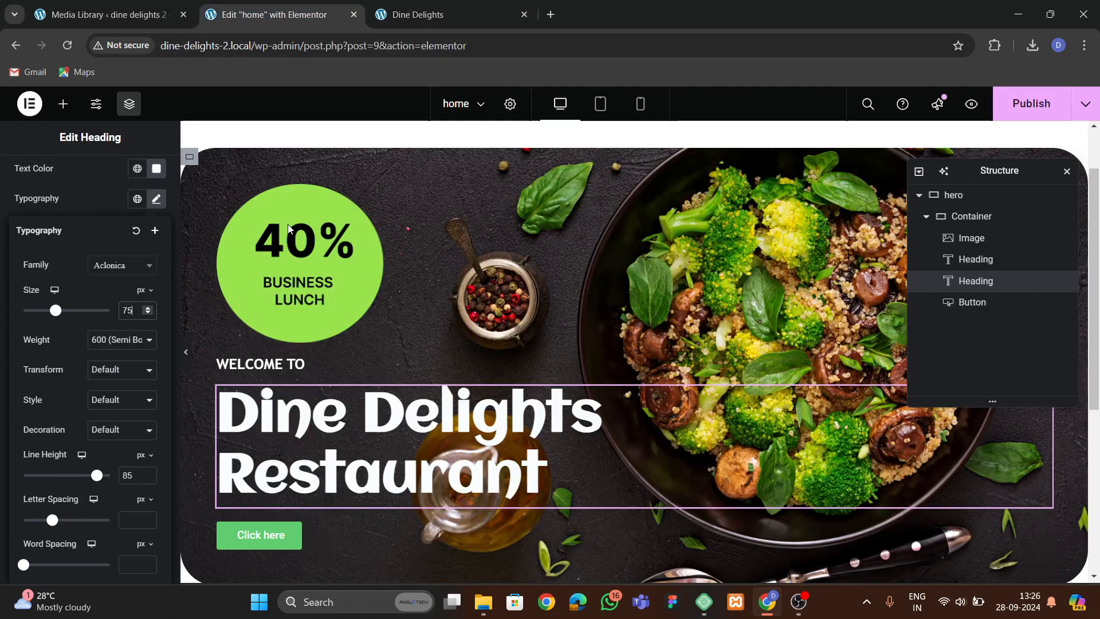
{"action": "scroll", "coordinate": [309, 373], "scroll_direction": "down", "scroll_amount": 4}
{"action": "left_click", "coordinate": [261, 320]}
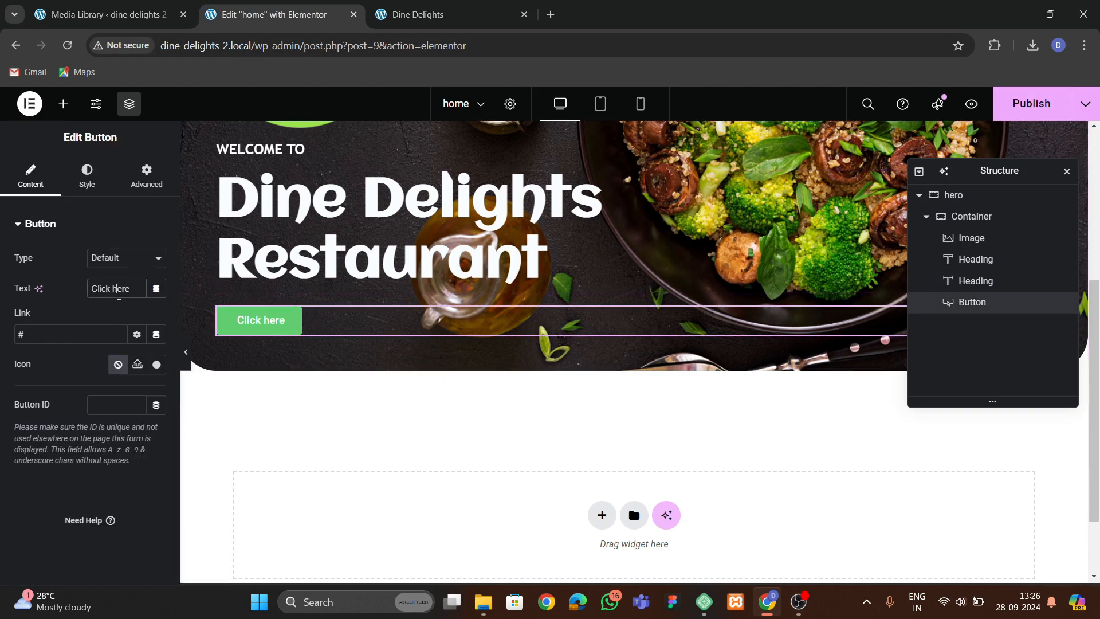
{"action": "type", "text": "ORDER NOW"}
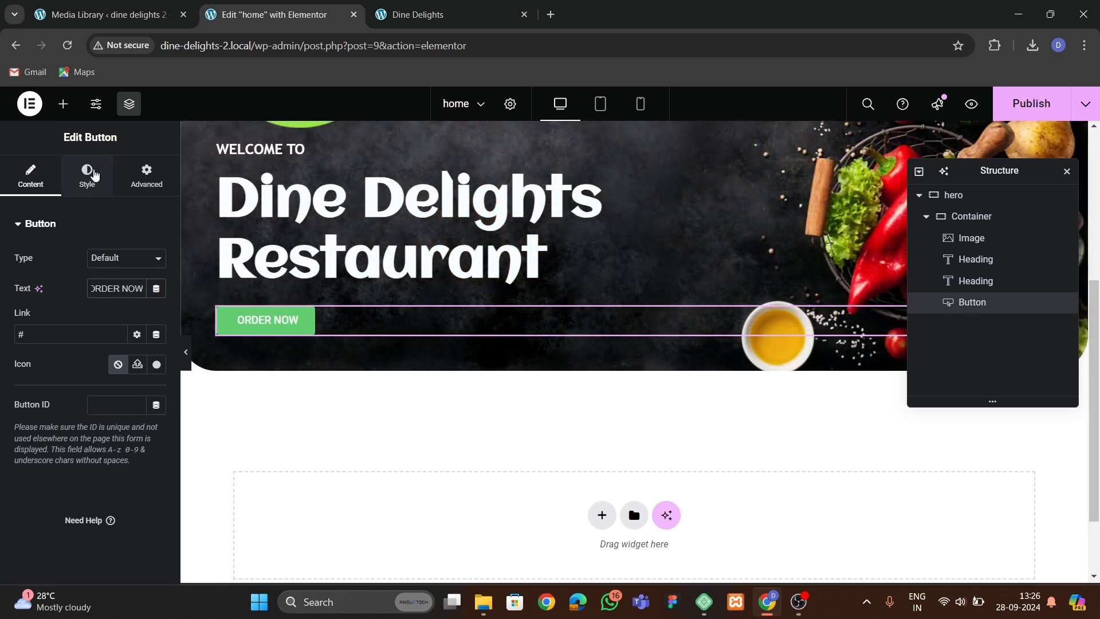
Set the button's background color to the yellow global color.
{"action": "left_click", "coordinate": [93, 174]}
{"action": "scroll", "coordinate": [140, 387], "scroll_direction": "down", "scroll_amount": 3}
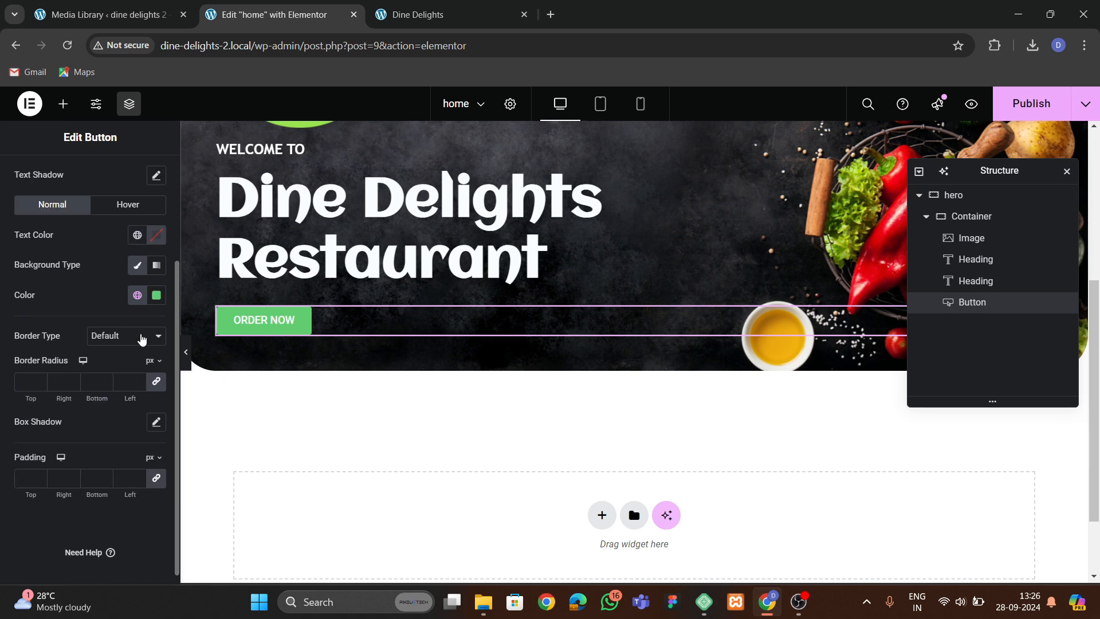
{"action": "left_click", "coordinate": [138, 295]}
{"action": "left_click", "coordinate": [72, 504]}
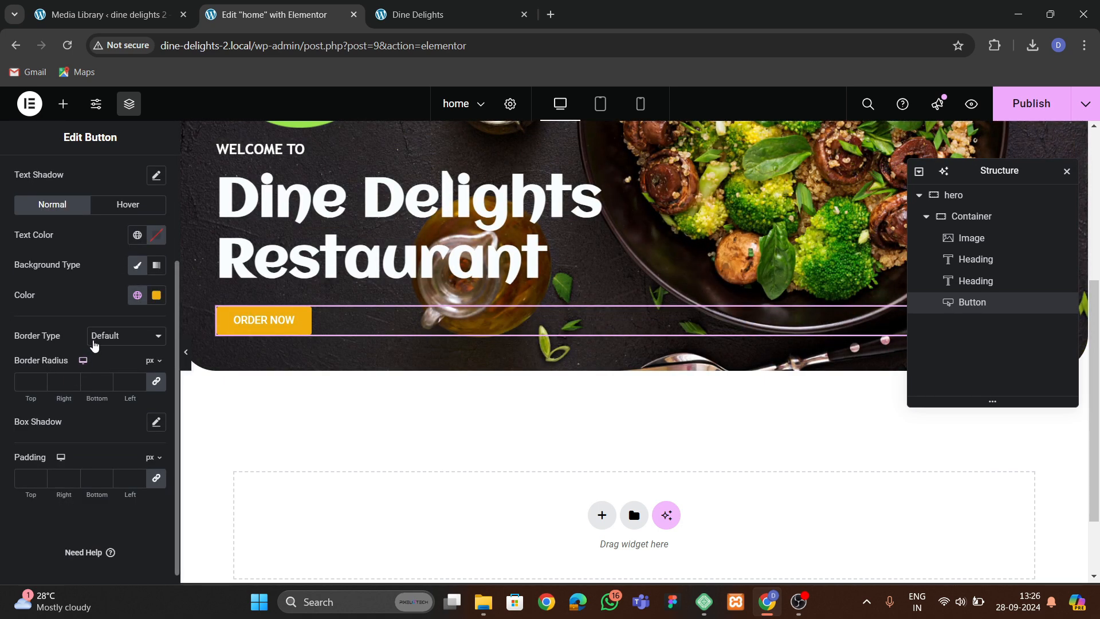
Set the button's border radius to 50 px on all corners and its text color to black.
{"action": "scroll", "coordinate": [95, 344], "scroll_direction": "down", "scroll_amount": 1}
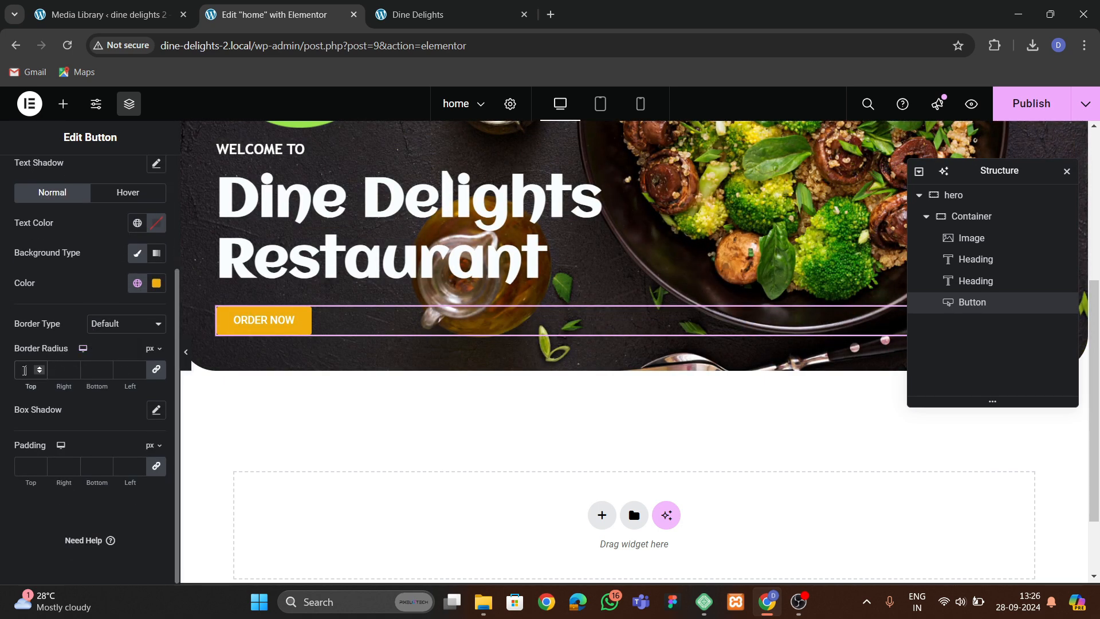
{"action": "scroll", "coordinate": [82, 295], "scroll_direction": "up", "scroll_amount": 2}
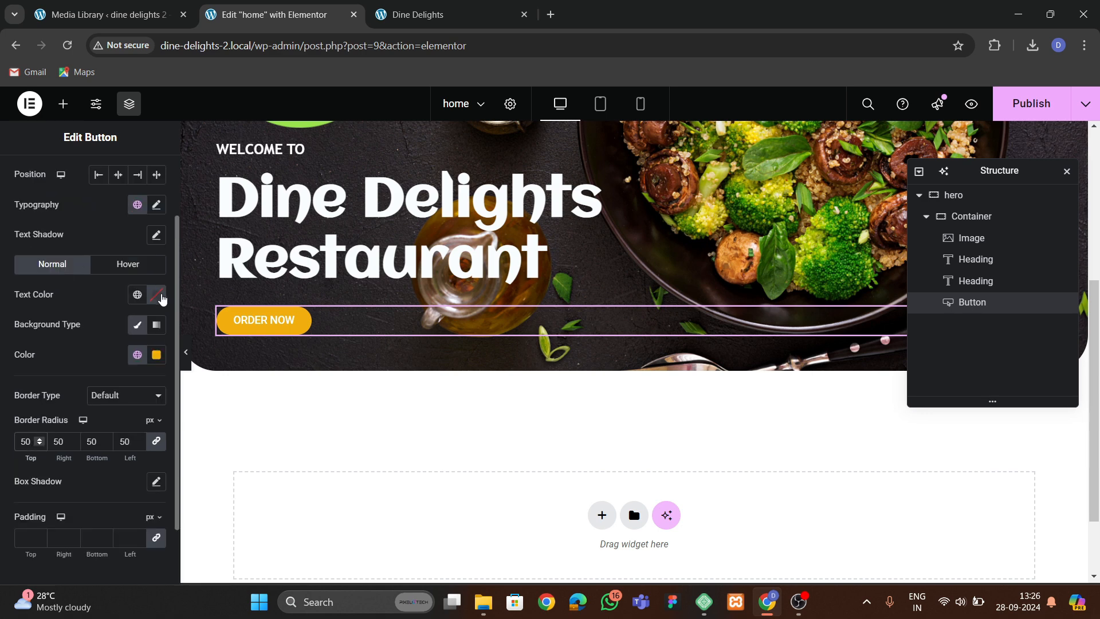
{"action": "left_click", "coordinate": [163, 299]}
{"action": "left_click_drag", "start_coordinate": [129, 421], "coordinate": [60, 465]}
{"action": "left_click", "coordinate": [51, 403]}
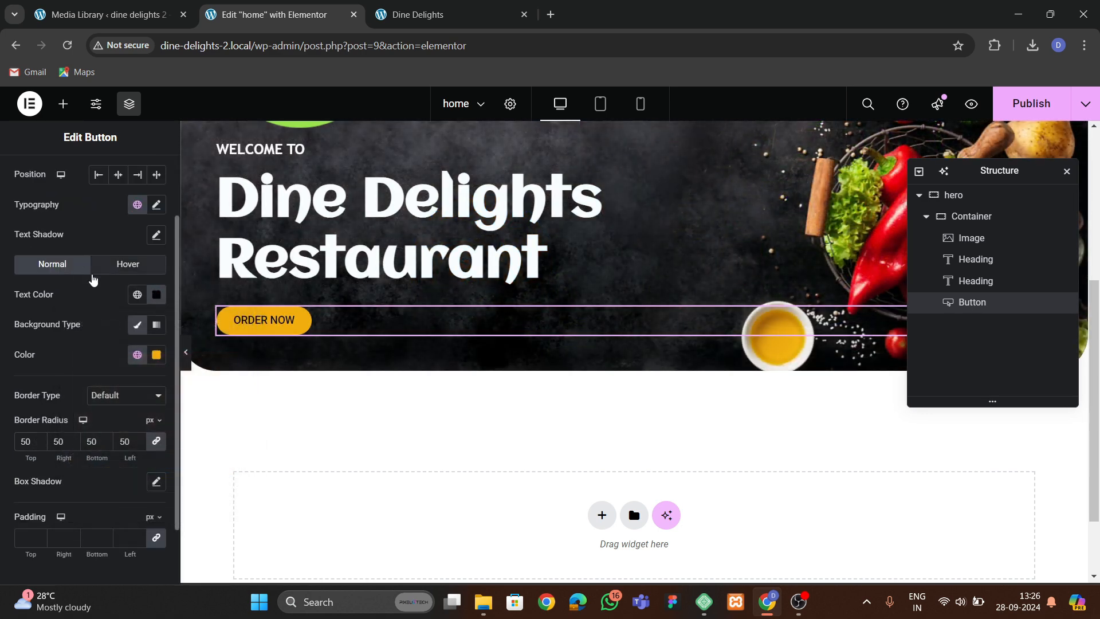
Set the button's font family to Trebuchet MS.
{"action": "left_click", "coordinate": [156, 204]}
{"action": "left_click", "coordinate": [112, 277]}
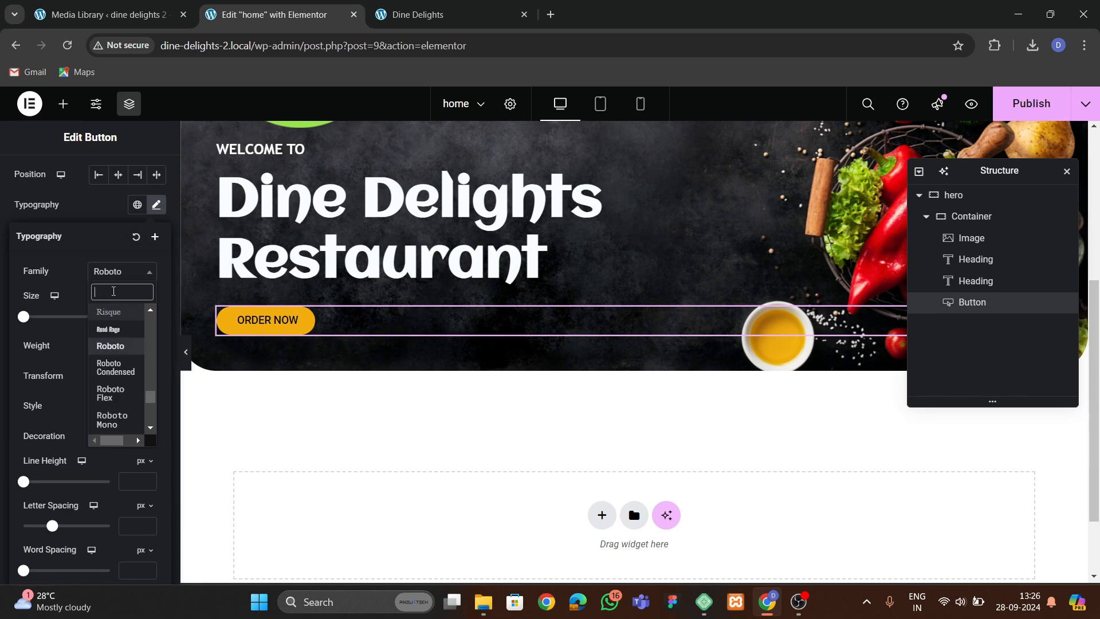
{"action": "type", "text": "tr"}
{"action": "left_click", "coordinate": [108, 327]}
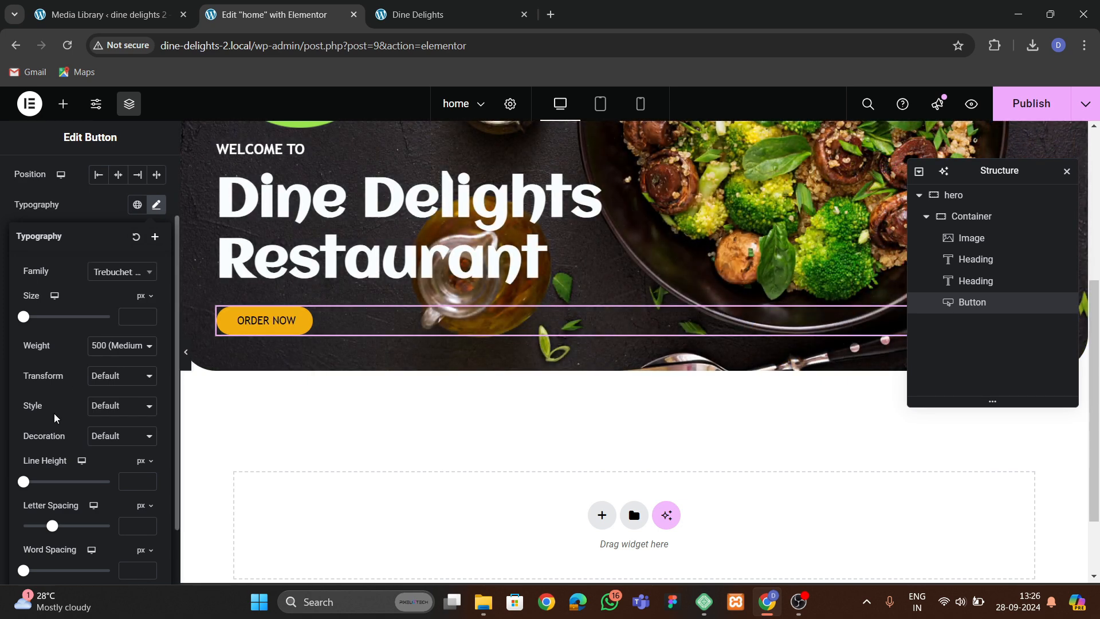
Set the button's font weight to 600 (Semi Bold).
{"action": "left_click", "coordinate": [126, 356]}
{"action": "left_click", "coordinate": [110, 456]}
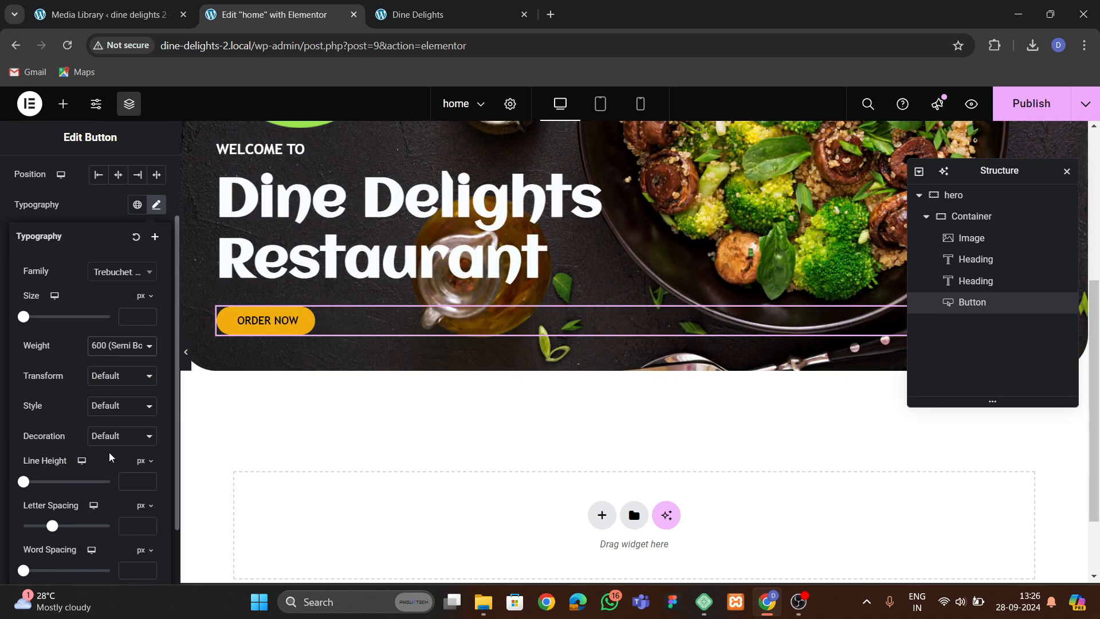
{"action": "scroll", "coordinate": [90, 410], "scroll_direction": "down", "scroll_amount": 2}
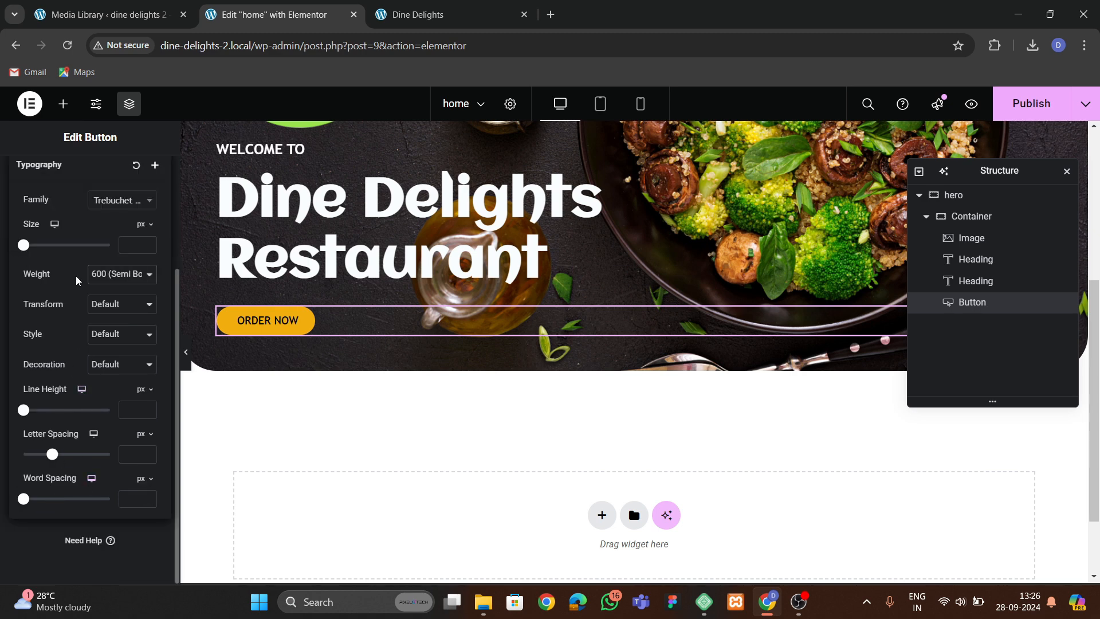
{"action": "scroll", "coordinate": [76, 220], "scroll_direction": "up", "scroll_amount": 3}
{"action": "left_click", "coordinate": [92, 283]}
{"action": "scroll", "coordinate": [66, 349], "scroll_direction": "down", "scroll_amount": 3}
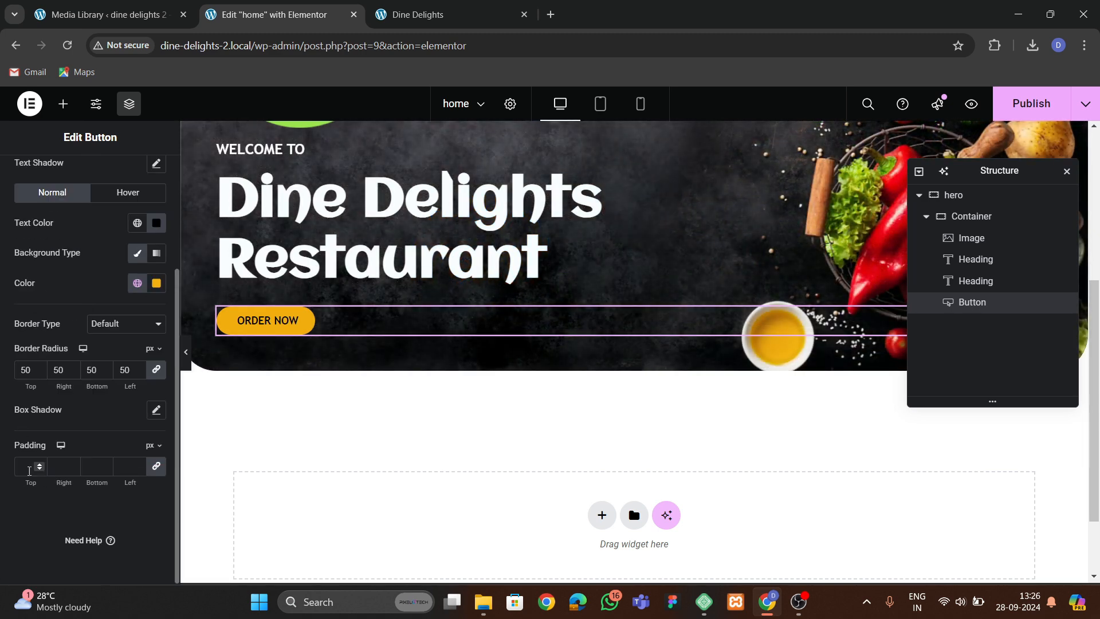
Set the button's padding to 17 px top and bottom and 30 px left and right.
{"action": "left_click", "coordinate": [30, 470]}
{"action": "type", "text": "20"}
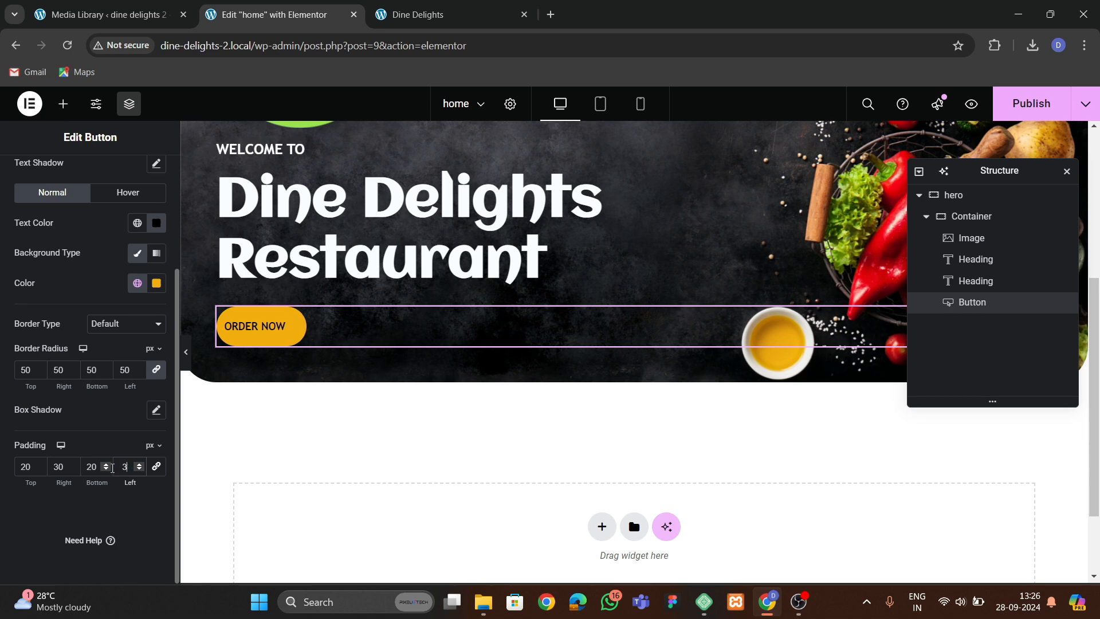
{"action": "type", "text": "0"}
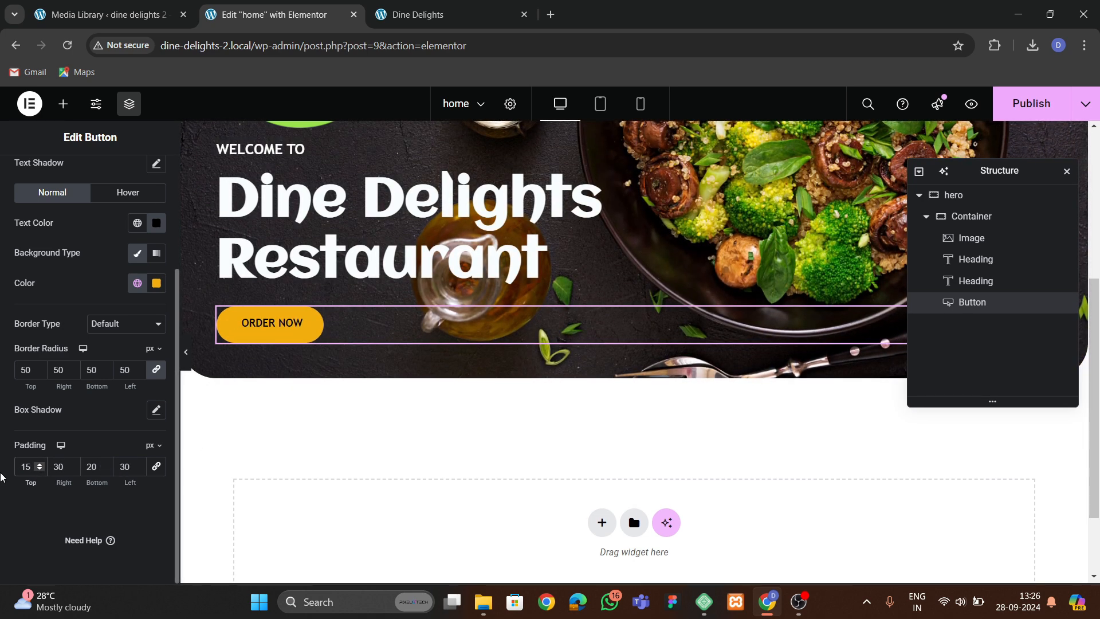
{"action": "type", "text": "017"}
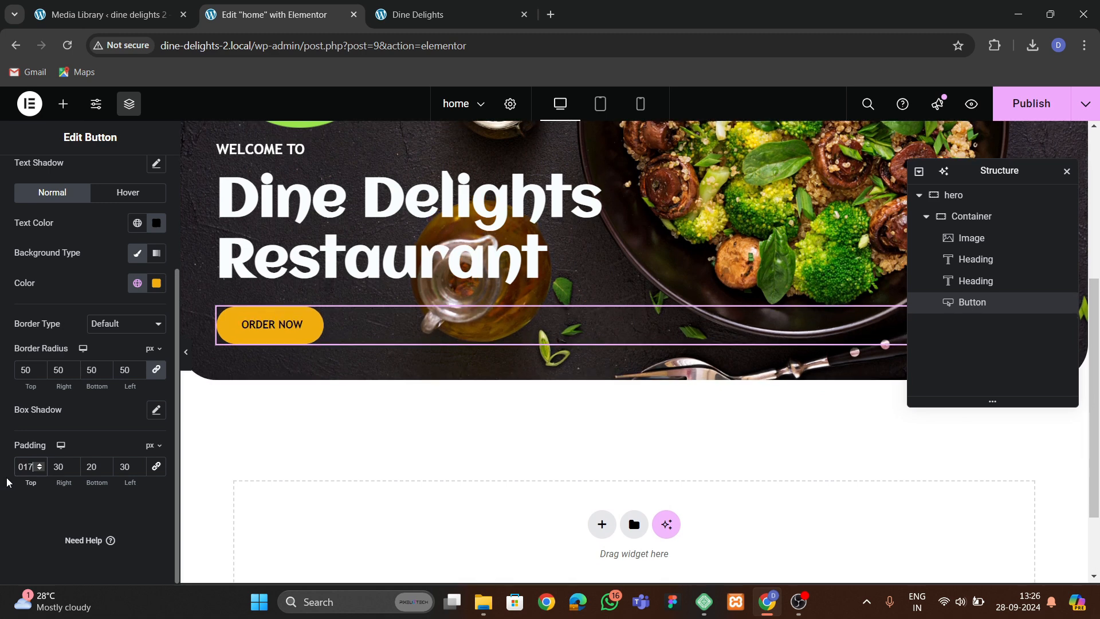
{"action": "left_click_drag", "start_coordinate": [97, 473], "coordinate": [80, 470]}
{"action": "type", "text": "17"}
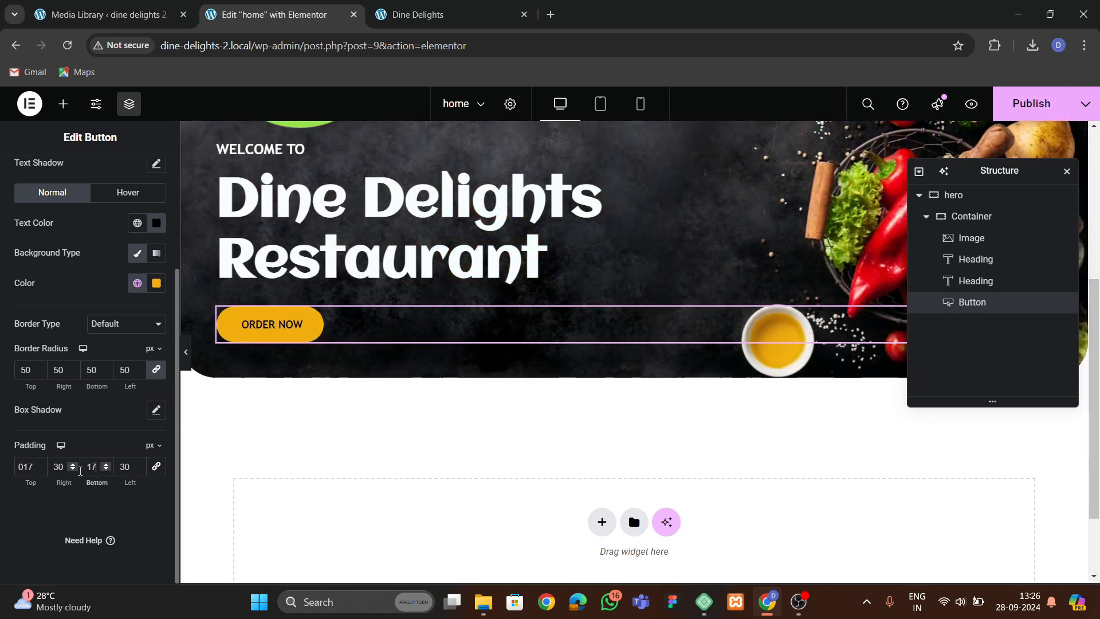
Set the button's hover background color to the green global color, matching the original site's button.
{"action": "left_click", "coordinate": [473, 14]}
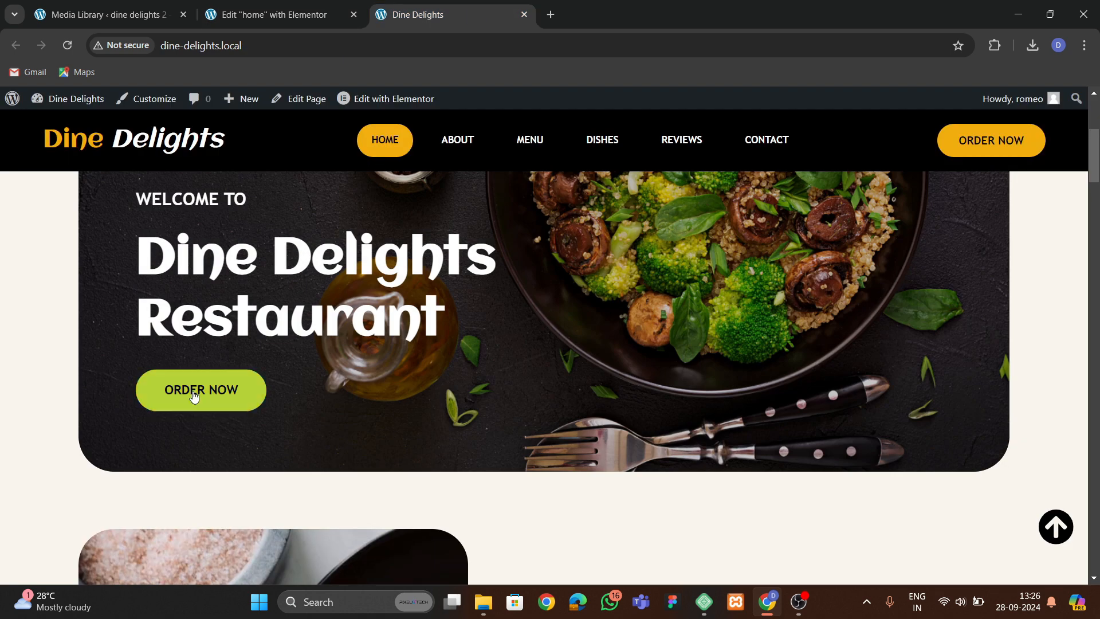
{"action": "left_click", "coordinate": [274, 15]}
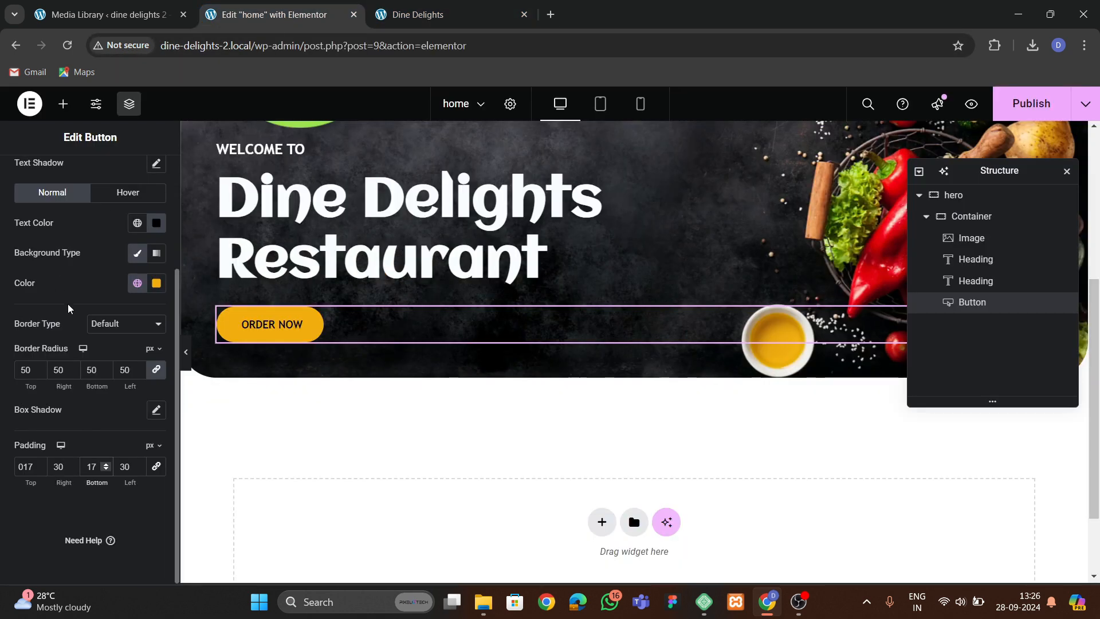
{"action": "scroll", "coordinate": [79, 294], "scroll_direction": "up", "scroll_amount": 3}
{"action": "left_click", "coordinate": [128, 348]}
{"action": "scroll", "coordinate": [75, 368], "scroll_direction": "down", "scroll_amount": 3}
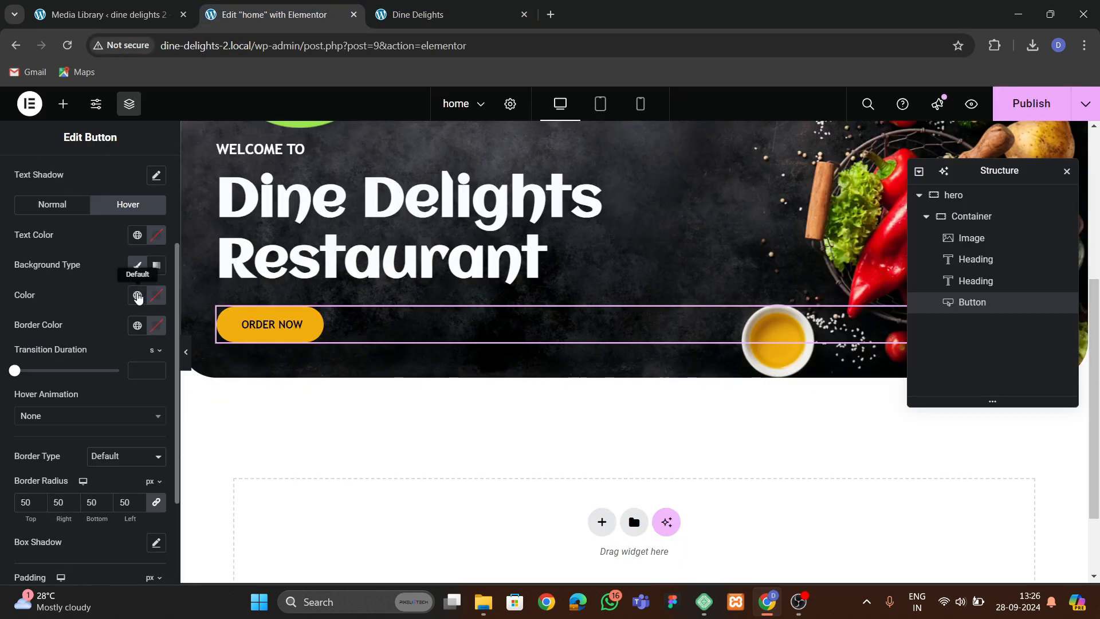
{"action": "left_click", "coordinate": [138, 297]}
{"action": "left_click", "coordinate": [75, 531]}
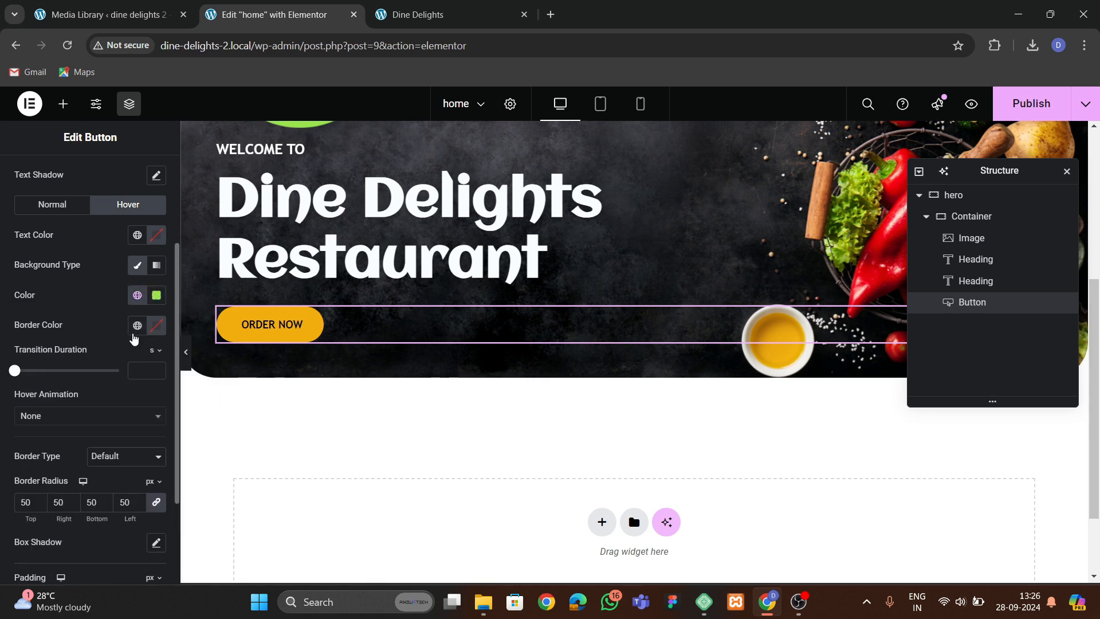
Set the button's hover text color to black and its hover animation to Bob.
{"action": "left_click", "coordinate": [155, 235]}
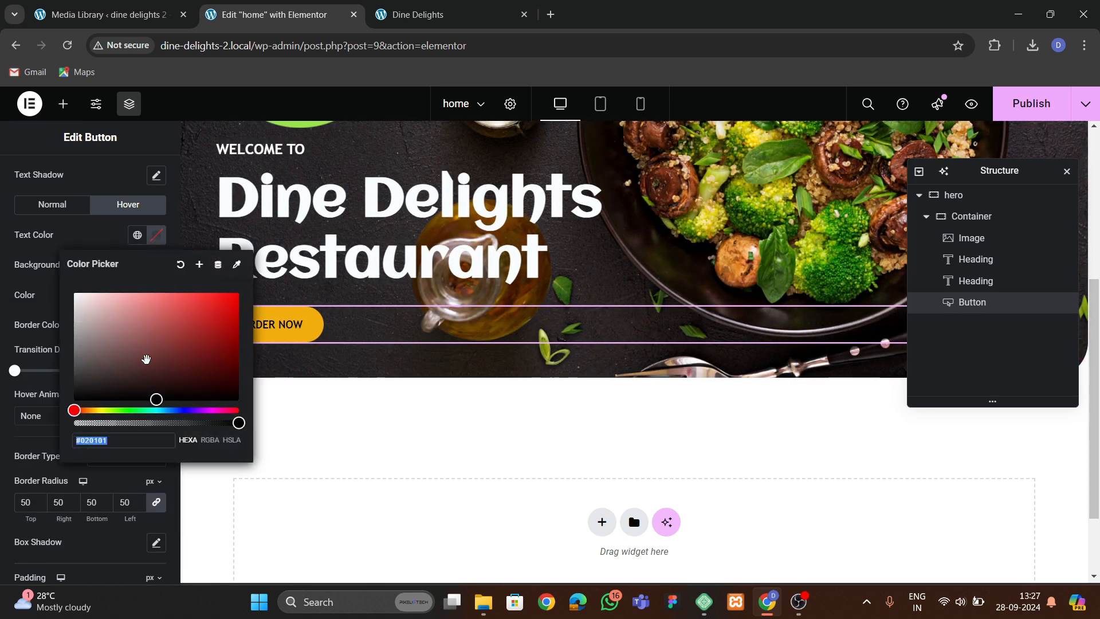
{"action": "left_click", "coordinate": [58, 306]}
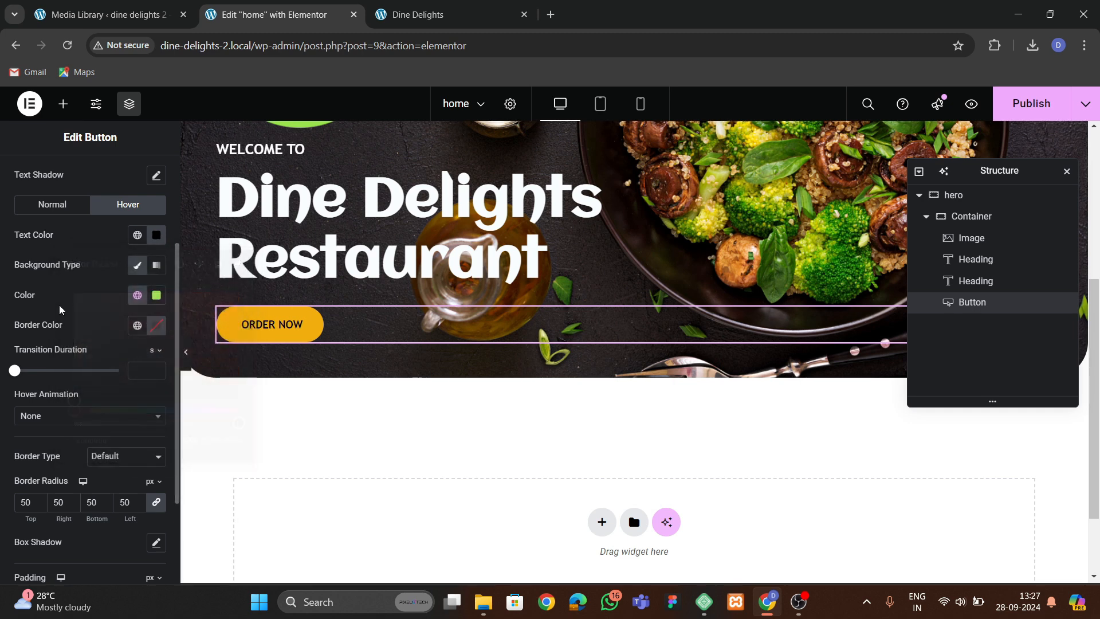
{"action": "scroll", "coordinate": [60, 358], "scroll_direction": "down", "scroll_amount": 2}
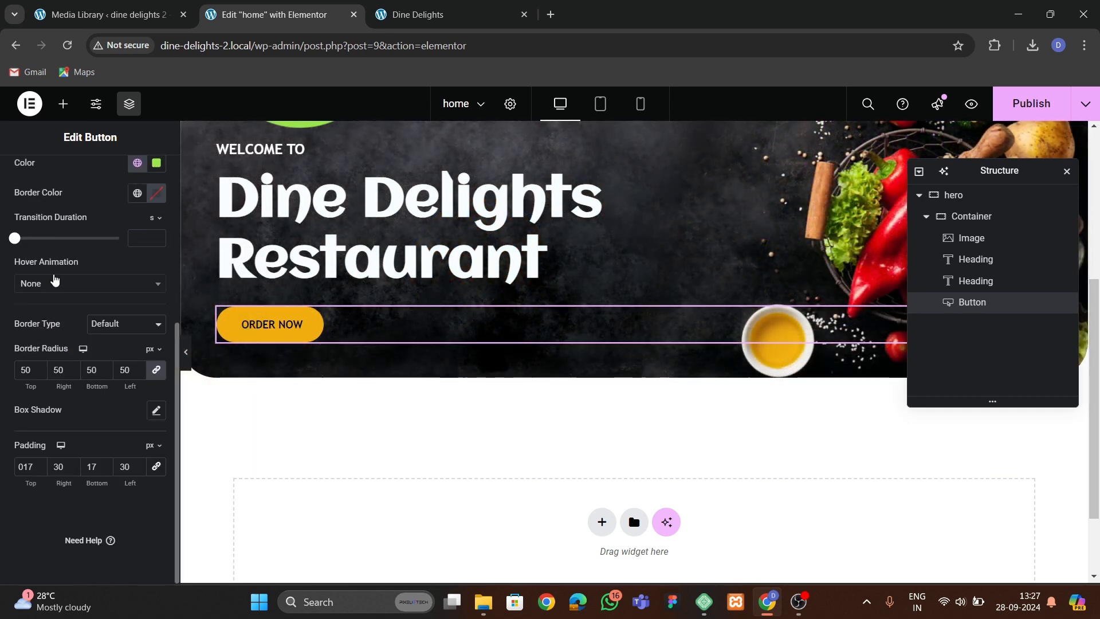
{"action": "left_click", "coordinate": [54, 281]}
{"action": "type", "text": "bob"}
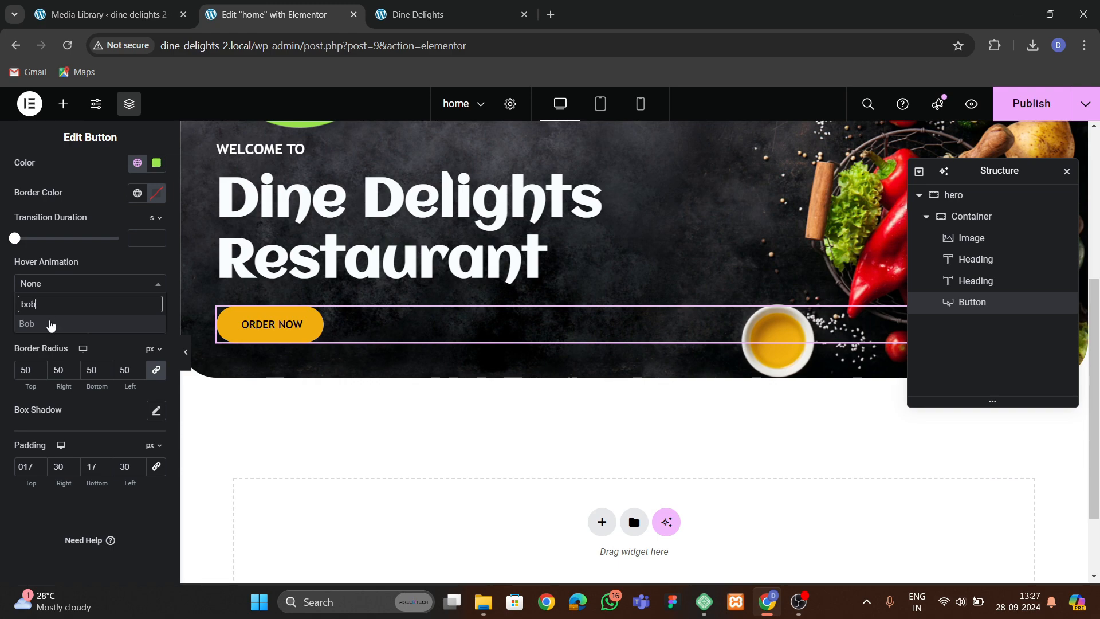
{"action": "left_click", "coordinate": [50, 324]}
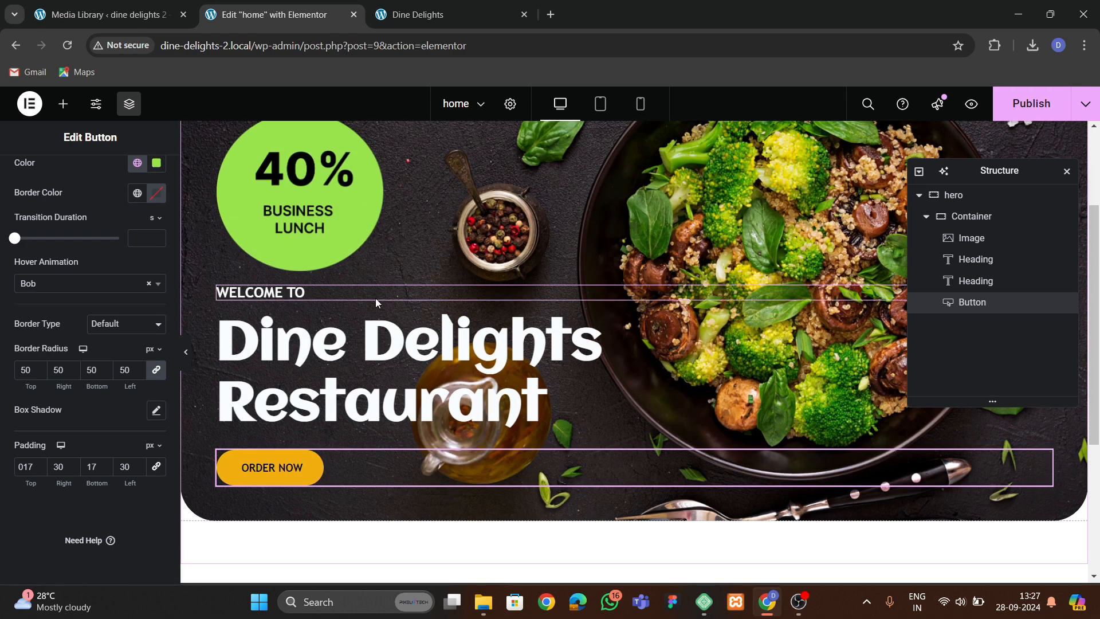
Compare with the original hero, then center the hero container's content vertically and align its items to the start.
{"action": "scroll", "coordinate": [250, 338], "scroll_direction": "up", "scroll_amount": 2}
{"action": "left_click", "coordinate": [403, 17]}
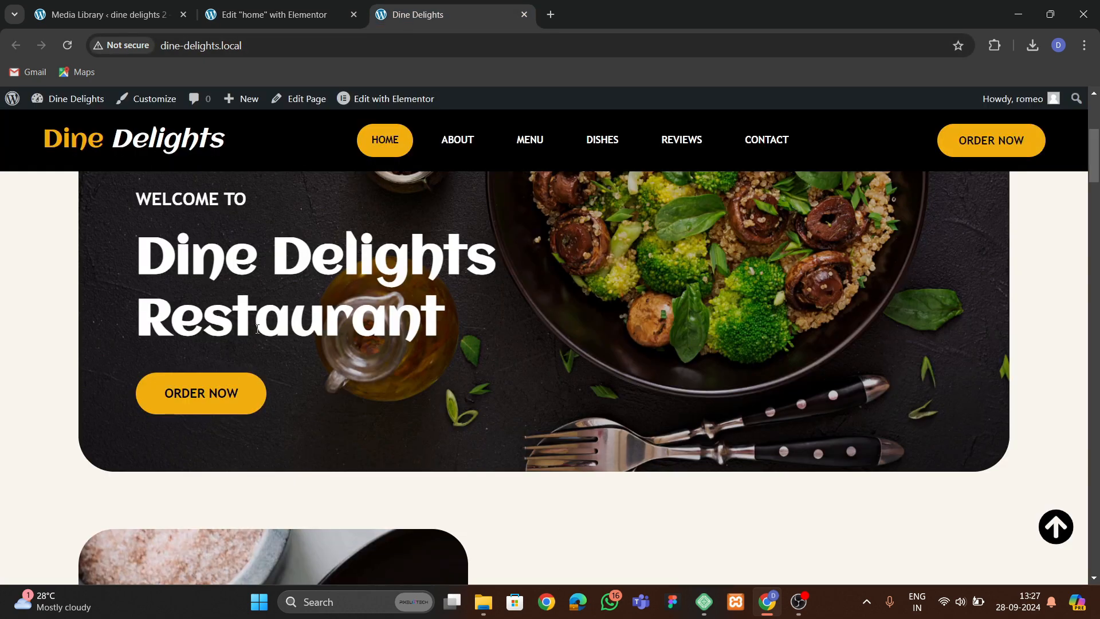
{"action": "scroll", "coordinate": [258, 329], "scroll_direction": "up", "scroll_amount": 3}
{"action": "left_click", "coordinate": [281, 27]}
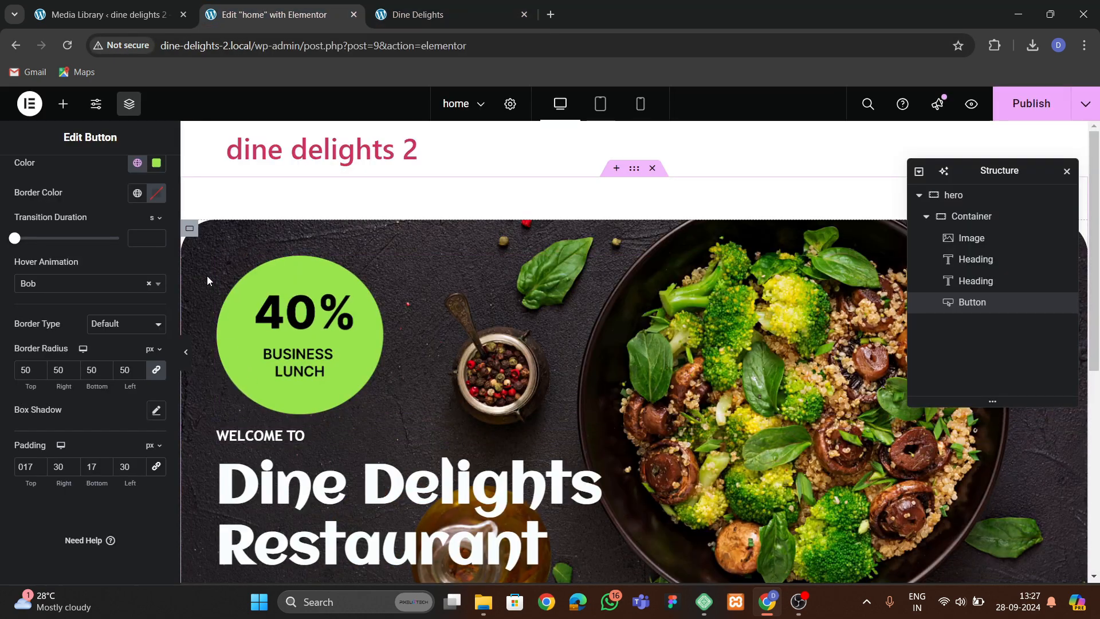
{"action": "left_click", "coordinate": [950, 222]}
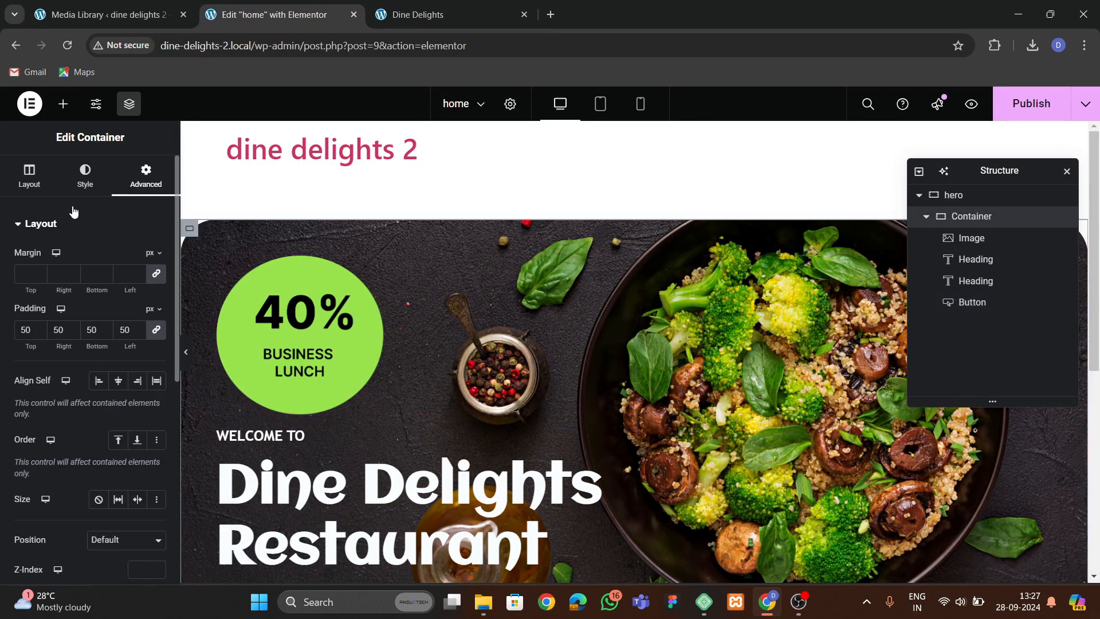
{"action": "left_click", "coordinate": [29, 175]}
{"action": "scroll", "coordinate": [36, 308], "scroll_direction": "down", "scroll_amount": 2}
{"action": "left_click", "coordinate": [115, 329]}
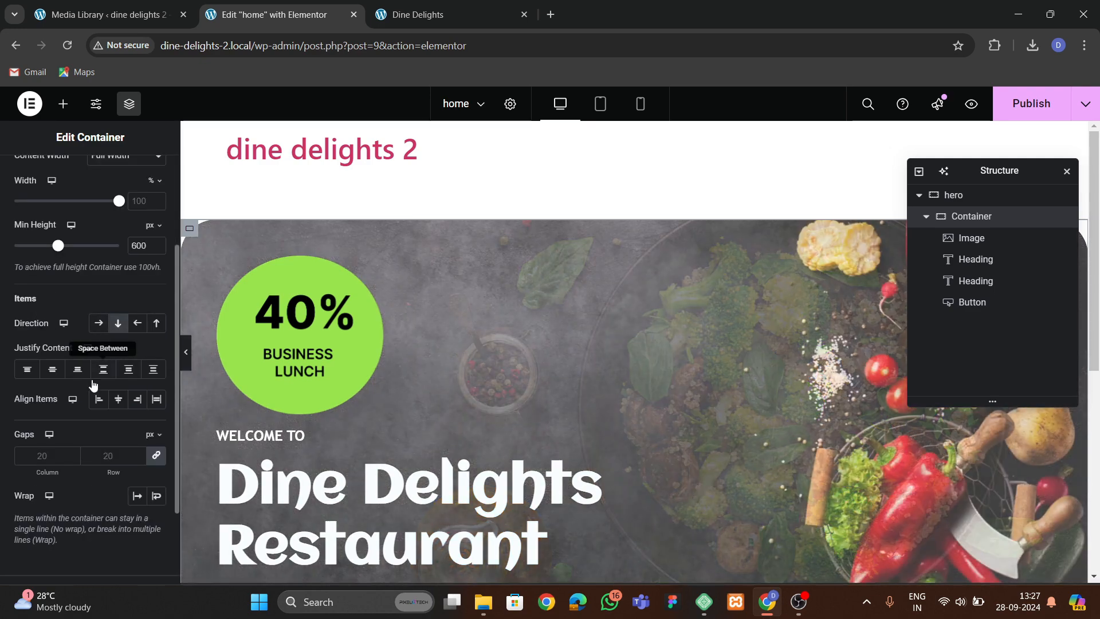
{"action": "left_click", "coordinate": [50, 375]}
{"action": "left_click", "coordinate": [116, 404]}
{"action": "left_click", "coordinate": [99, 403]}
{"action": "scroll", "coordinate": [98, 420], "scroll_direction": "down", "scroll_amount": 2}
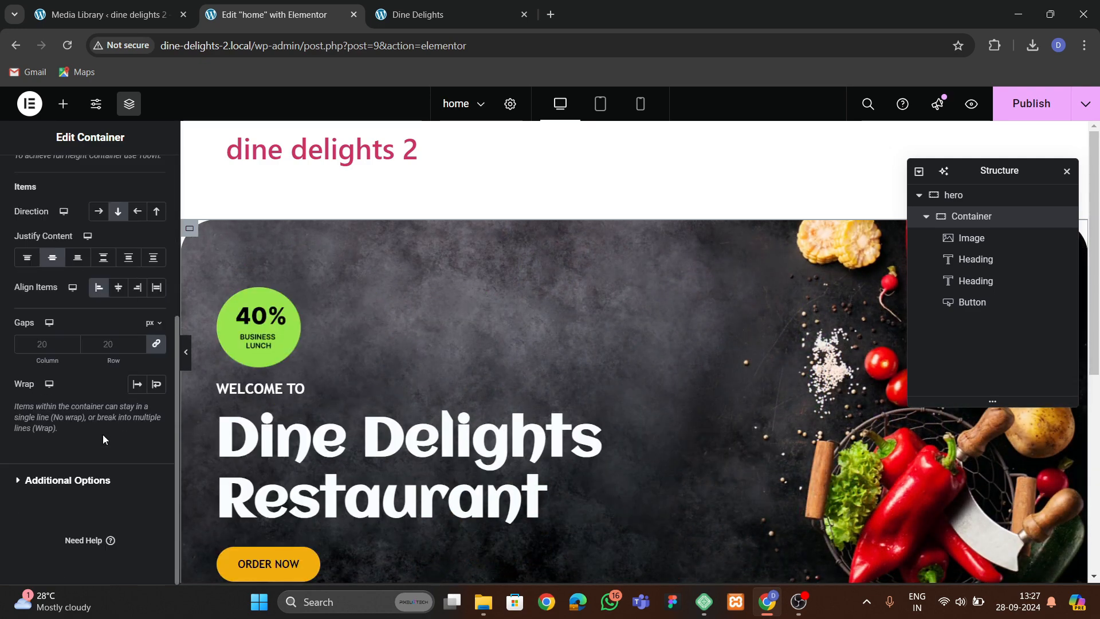
Set the hero container's column and row gaps to 40 px.
{"action": "left_click", "coordinate": [108, 343]}
{"action": "type", "text": "50"}
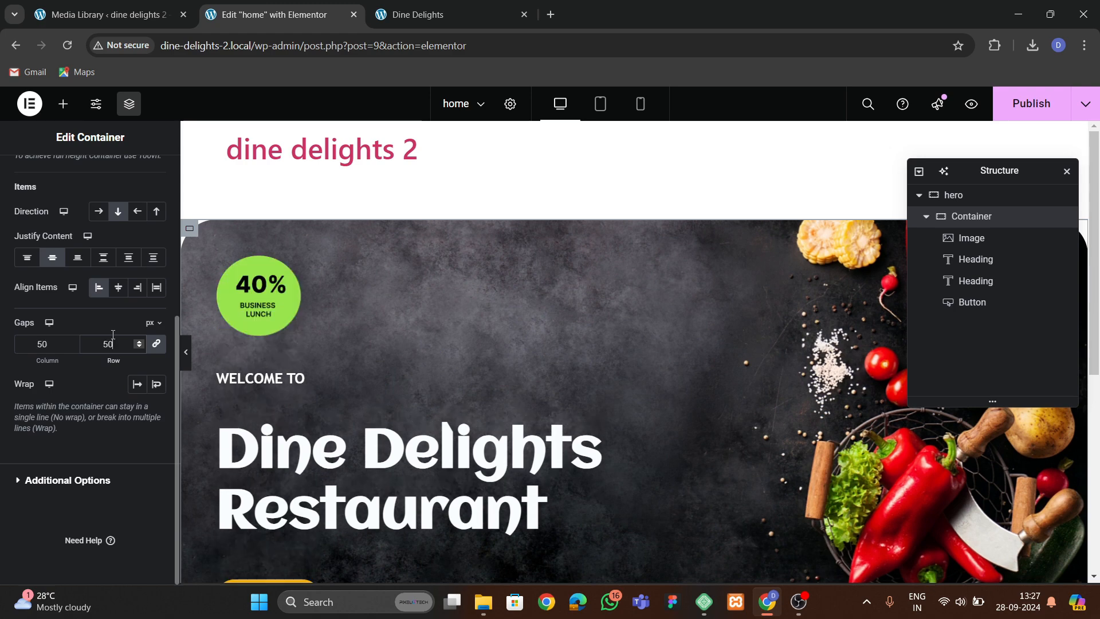
{"action": "key", "text": "BackSpace"}
{"action": "key", "text": "BackSpace"}
{"action": "type", "text": "40"}
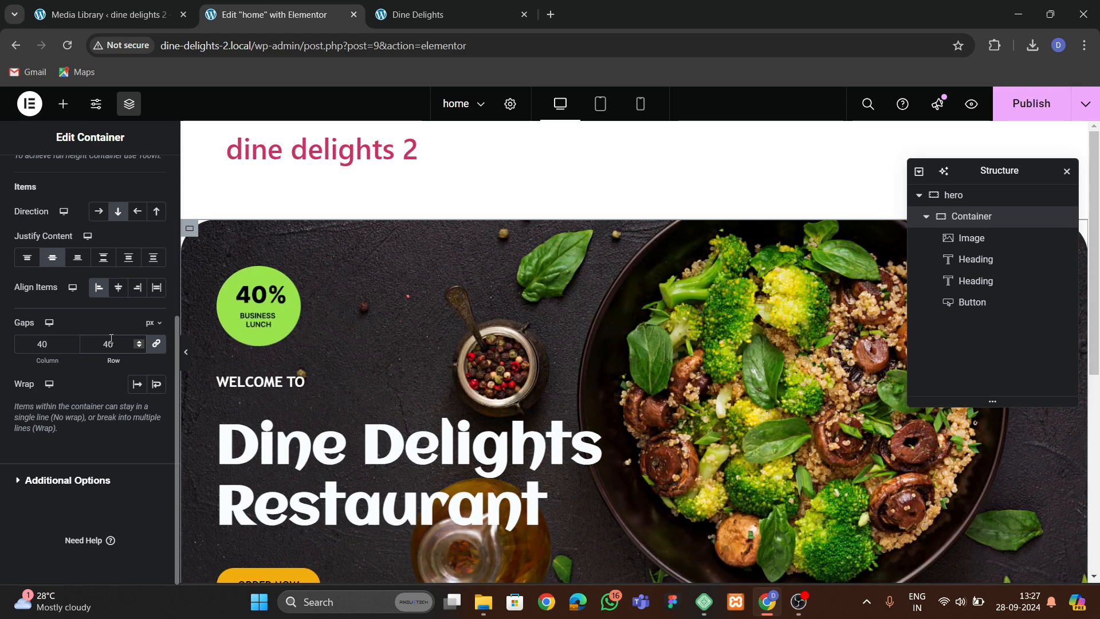
Set the 40% badge image's width to about 36% and publish the page.
{"action": "left_click", "coordinate": [267, 304]}
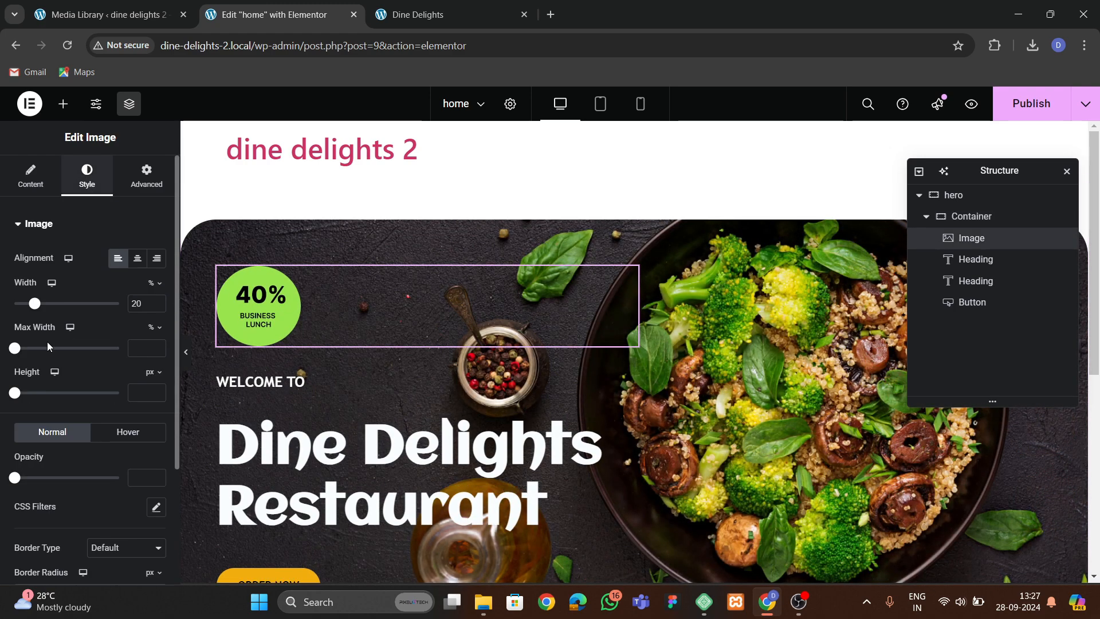
{"action": "left_click_drag", "start_coordinate": [34, 309], "coordinate": [52, 304]}
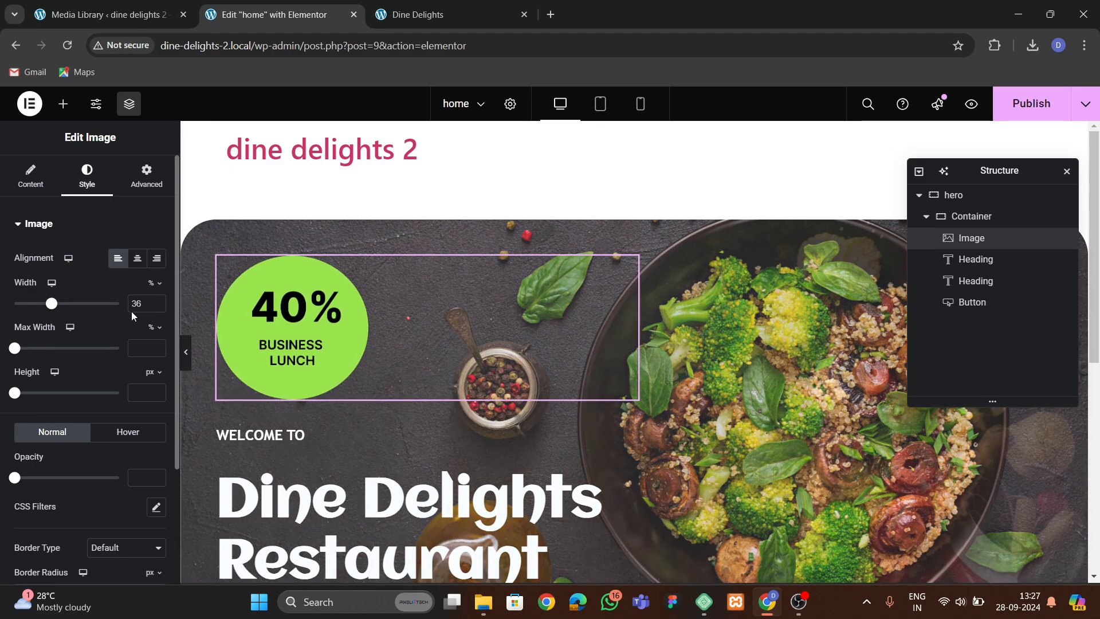
{"action": "scroll", "coordinate": [319, 352], "scroll_direction": "down", "scroll_amount": 3}
{"action": "scroll", "coordinate": [319, 351], "scroll_direction": "up", "scroll_amount": 3}
{"action": "left_click", "coordinate": [999, 107]}
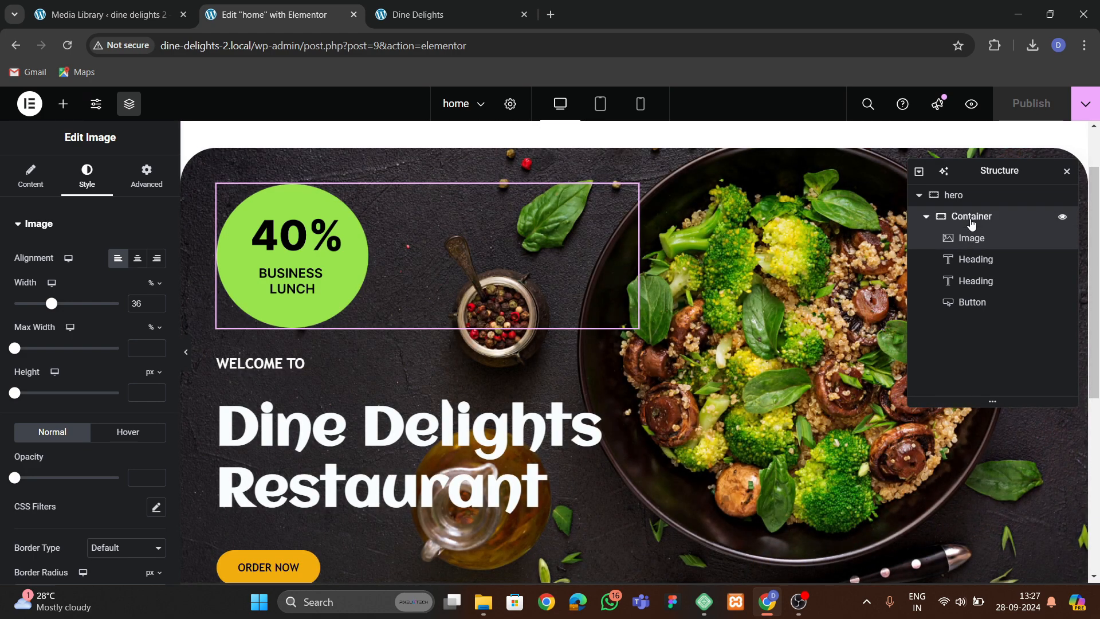
Set the container's background slideshow duration to 3000 ms, size to Cover and position to Center Center.
{"action": "left_click", "coordinate": [971, 216]}
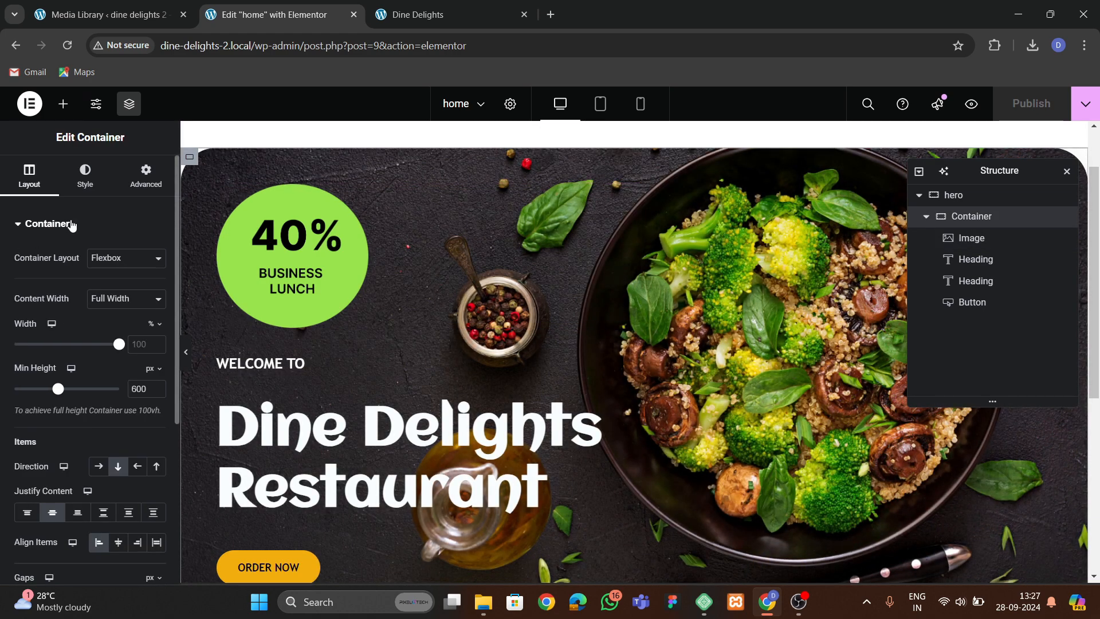
{"action": "left_click", "coordinate": [85, 176]}
{"action": "scroll", "coordinate": [76, 319], "scroll_direction": "down", "scroll_amount": 4}
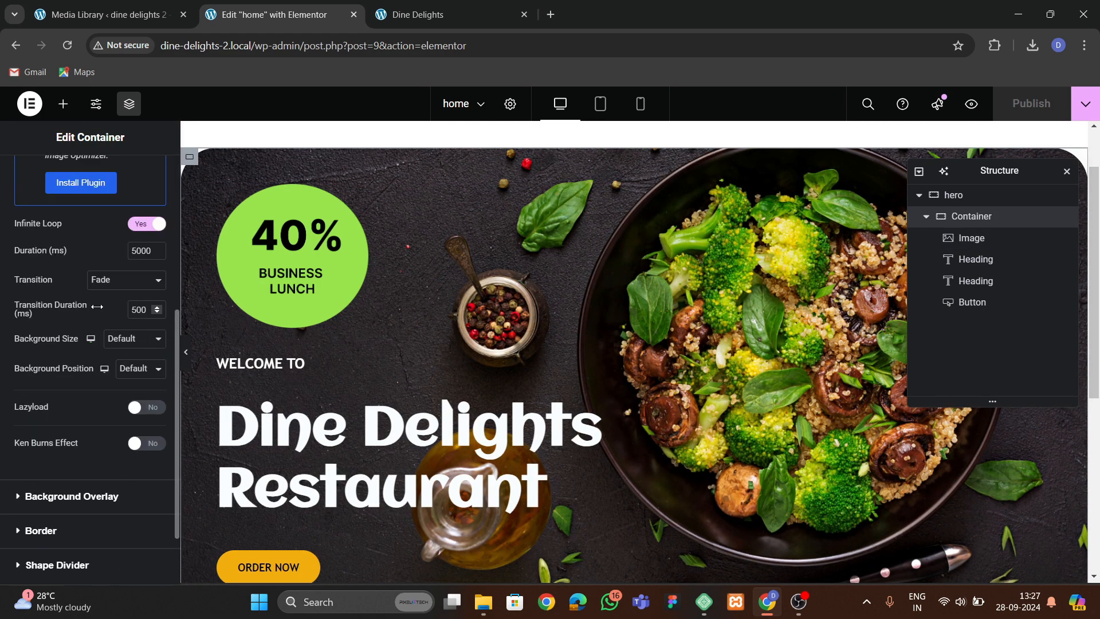
{"action": "type", "text": "3"}
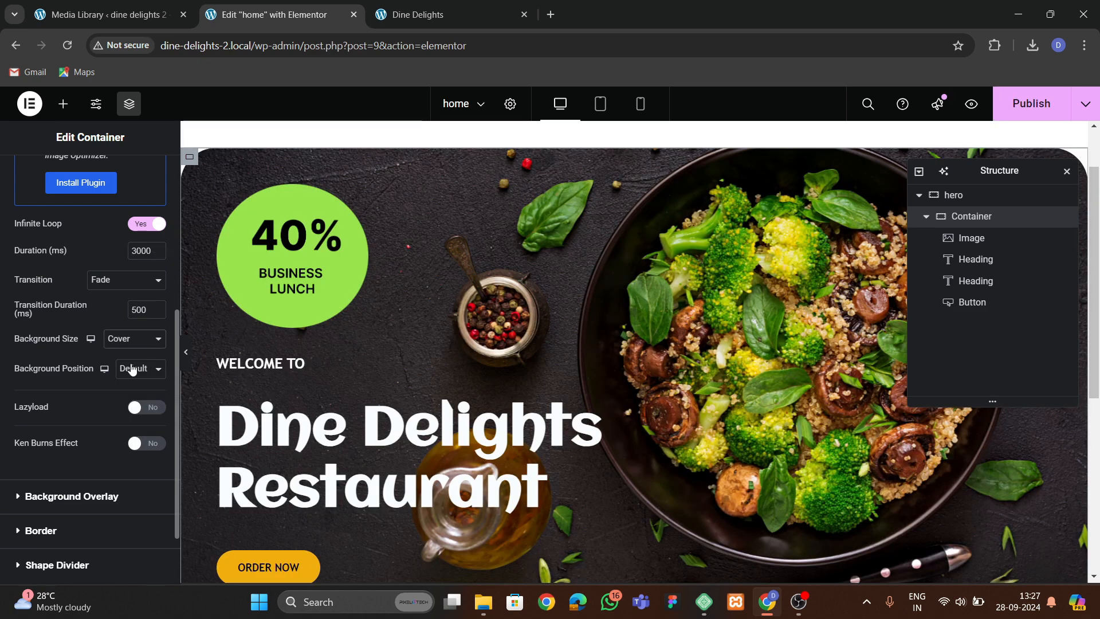
{"action": "left_click", "coordinate": [132, 370]}
{"action": "left_click", "coordinate": [129, 406]}
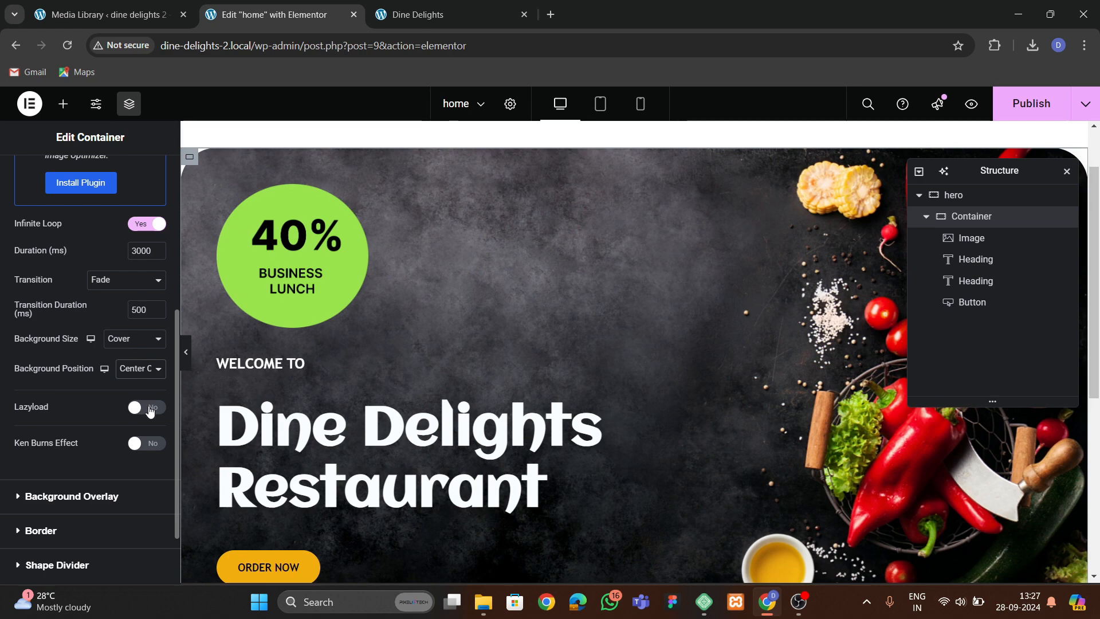
Turn on Lazyload and the Ken Burns effect for the background slideshow.
{"action": "left_click", "coordinate": [150, 408]}
{"action": "scroll", "coordinate": [69, 436], "scroll_direction": "down", "scroll_amount": 2}
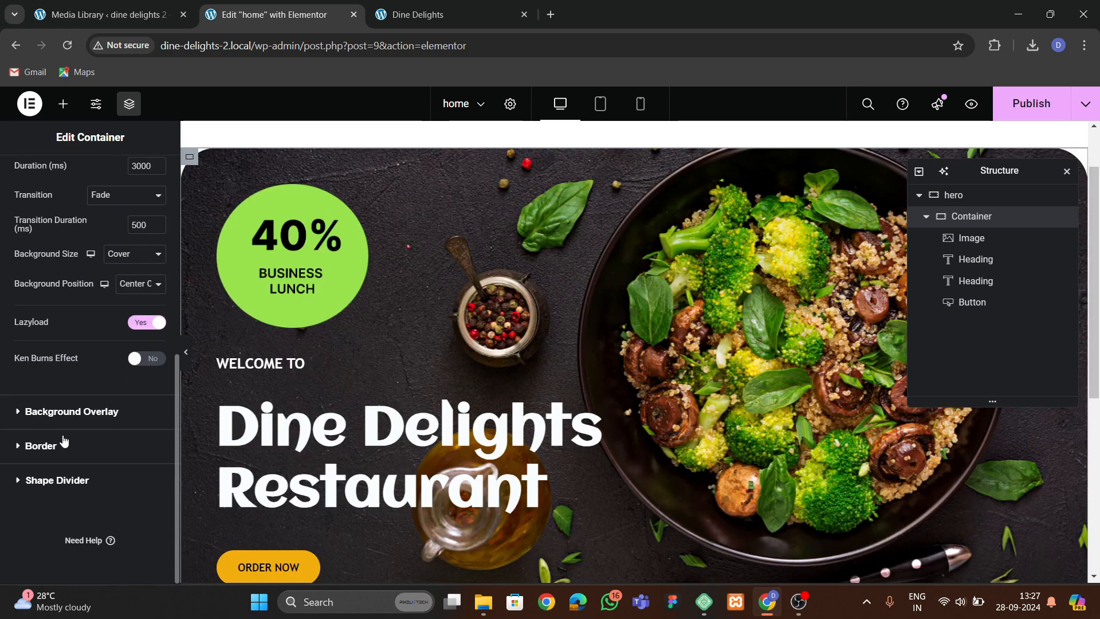
{"action": "left_click", "coordinate": [151, 360]}
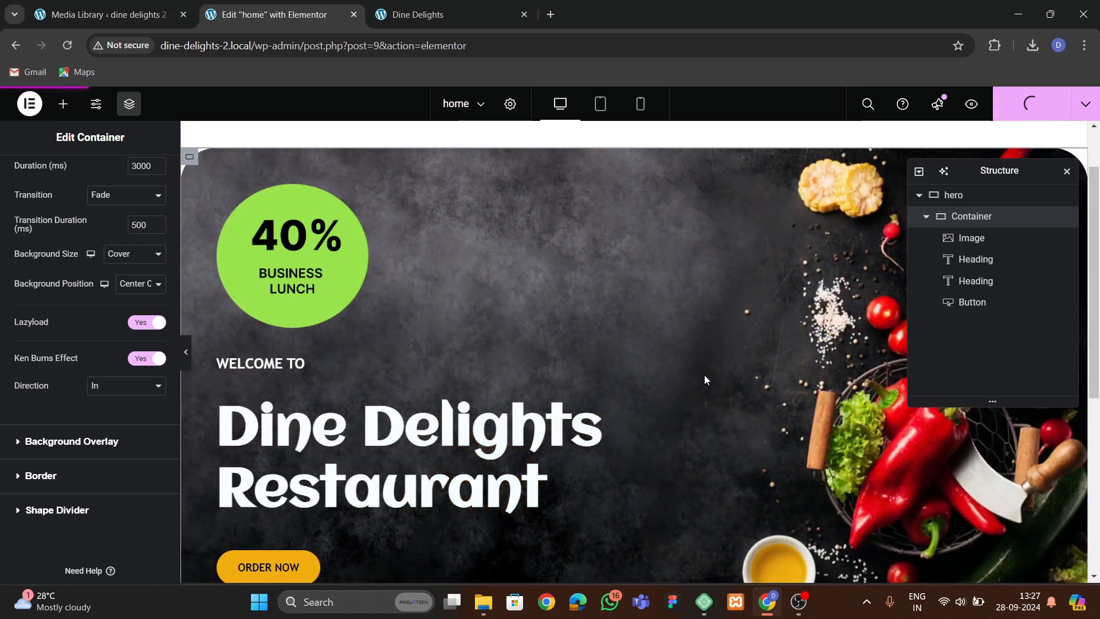
Compare with the original site and open the rebuilt home page in a new tab.
{"action": "left_click", "coordinate": [449, 16]}
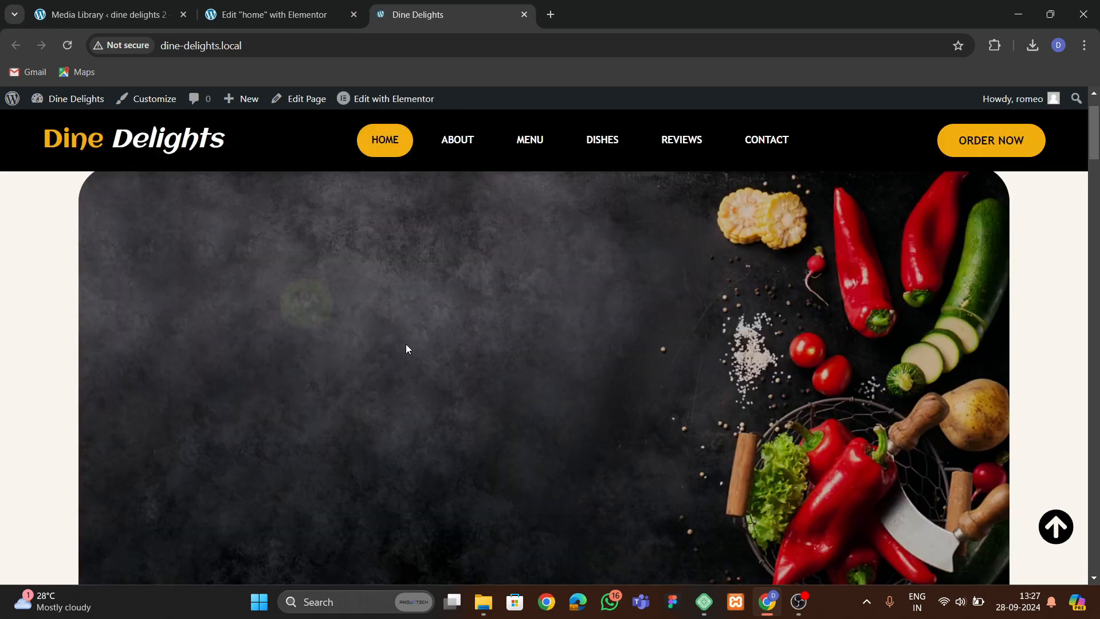
{"action": "left_click", "coordinate": [270, 16]}
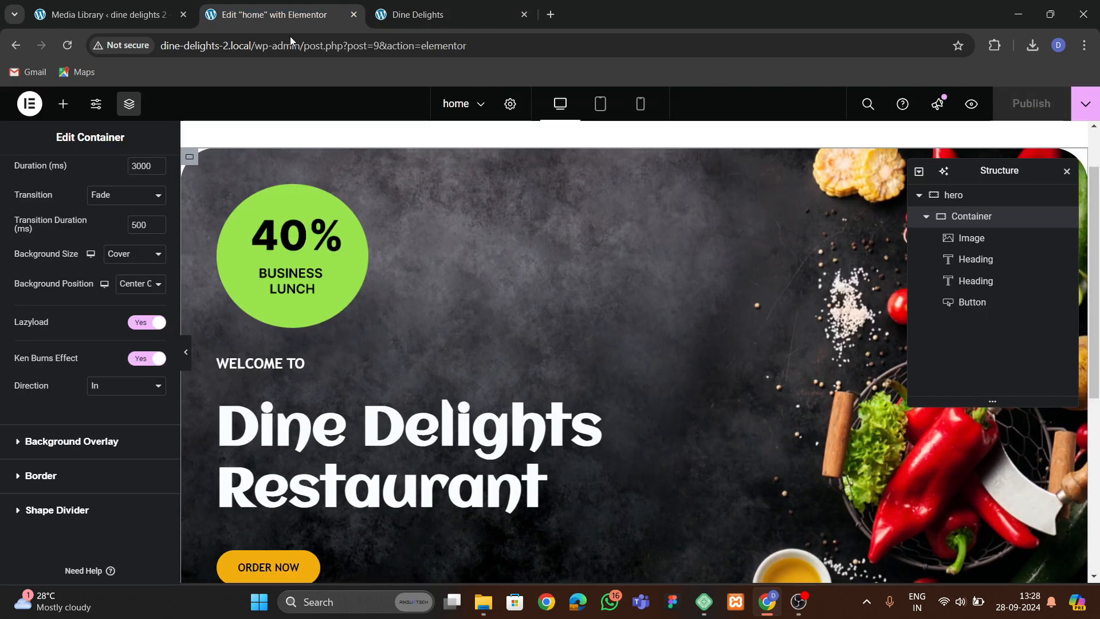
{"action": "left_click", "coordinate": [1085, 104]}
{"action": "left_click", "coordinate": [1015, 216]}
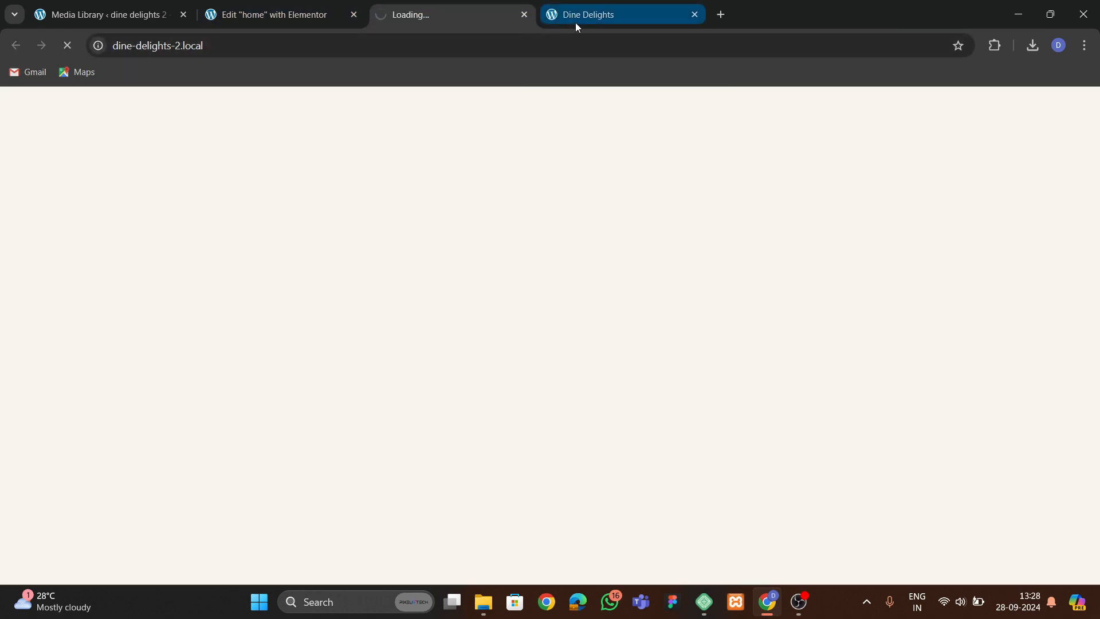
Review the published hero section on the rebuilt home page.
{"action": "scroll", "coordinate": [428, 319], "scroll_direction": "down", "scroll_amount": 3}
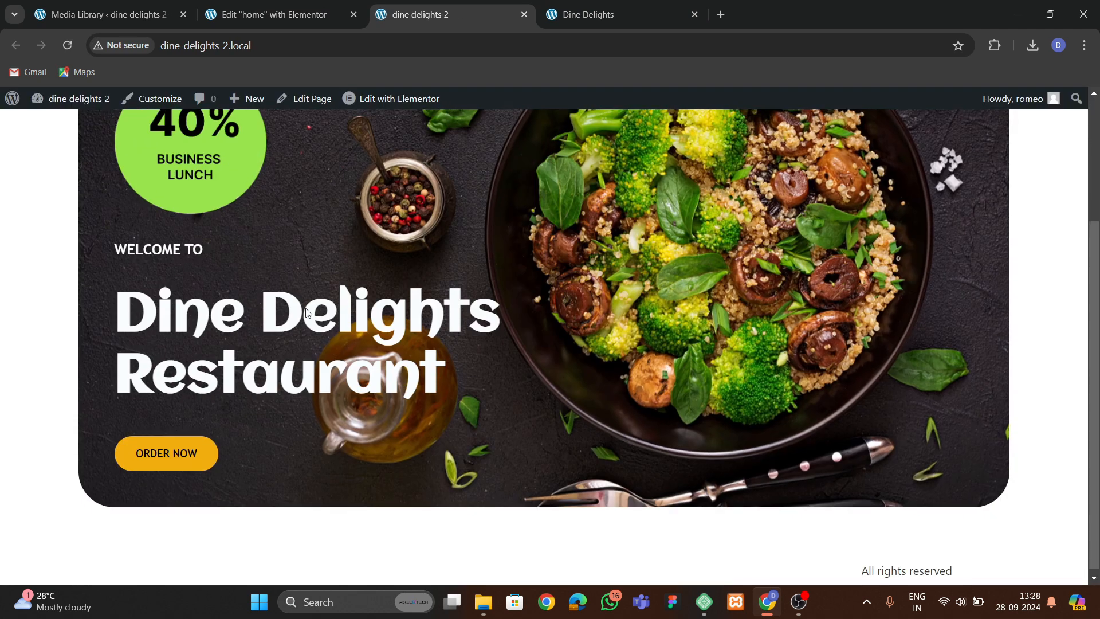
{"action": "scroll", "coordinate": [231, 299], "scroll_direction": "up", "scroll_amount": 2}
{"action": "scroll", "coordinate": [672, 294], "scroll_direction": "down", "scroll_amount": 3}
{"action": "scroll", "coordinate": [714, 314], "scroll_direction": "up", "scroll_amount": 3}
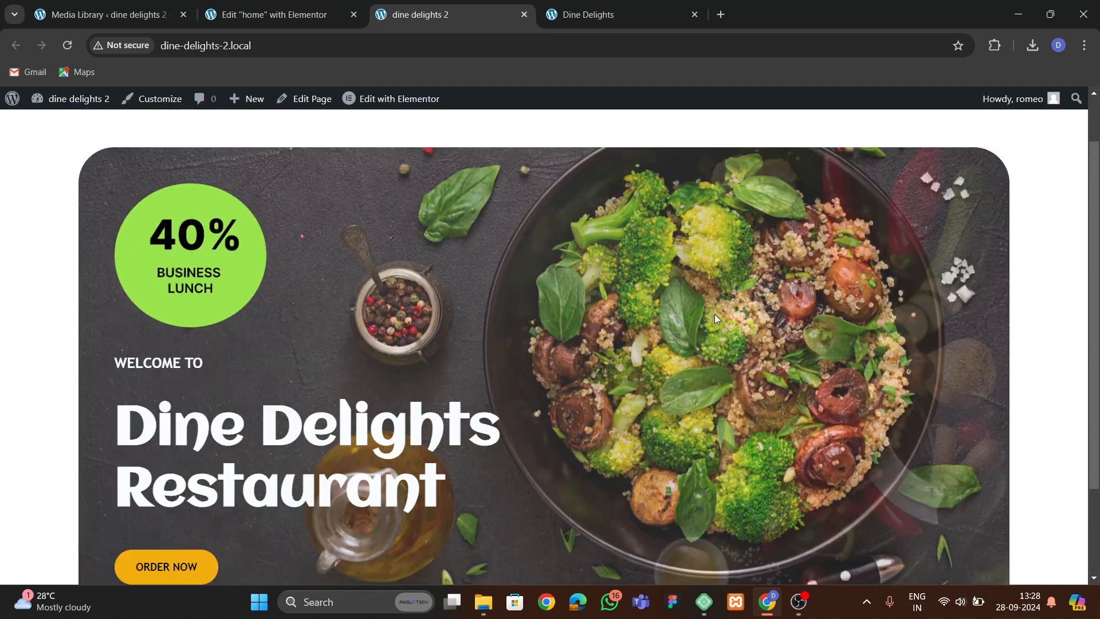
{"action": "scroll", "coordinate": [589, 377], "scroll_direction": "down", "scroll_amount": 4}
{"action": "scroll", "coordinate": [588, 344], "scroll_direction": "up", "scroll_amount": 2}
Examine the original site's Why to choose us section below its hero.
{"action": "left_click", "coordinate": [588, 14]}
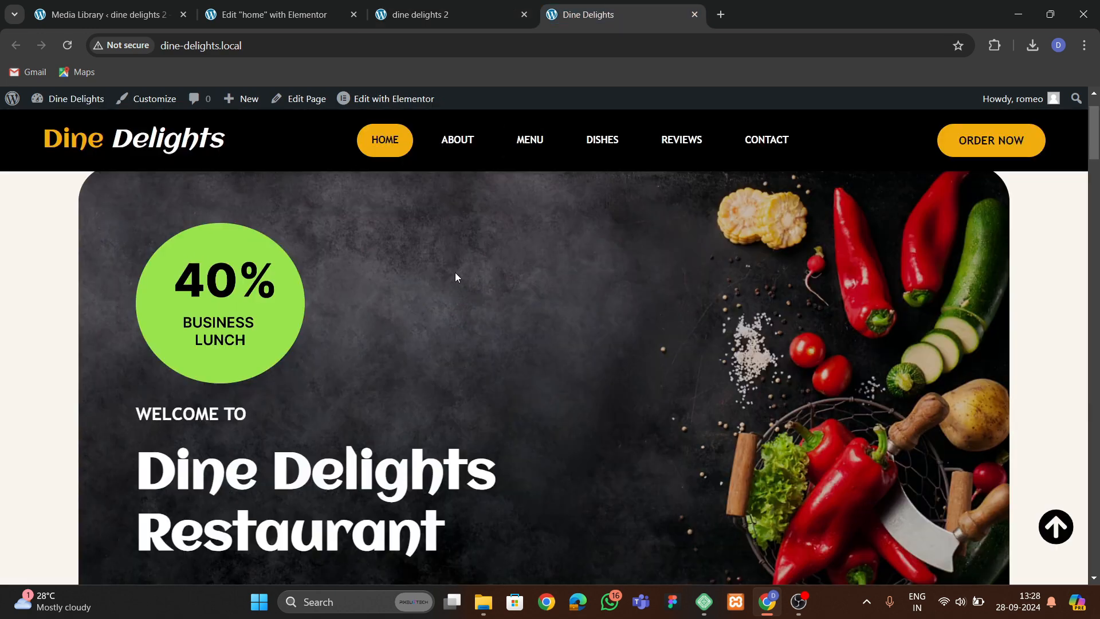
{"action": "scroll", "coordinate": [458, 298], "scroll_direction": "down", "scroll_amount": 5}
{"action": "scroll", "coordinate": [468, 335], "scroll_direction": "down", "scroll_amount": 6}
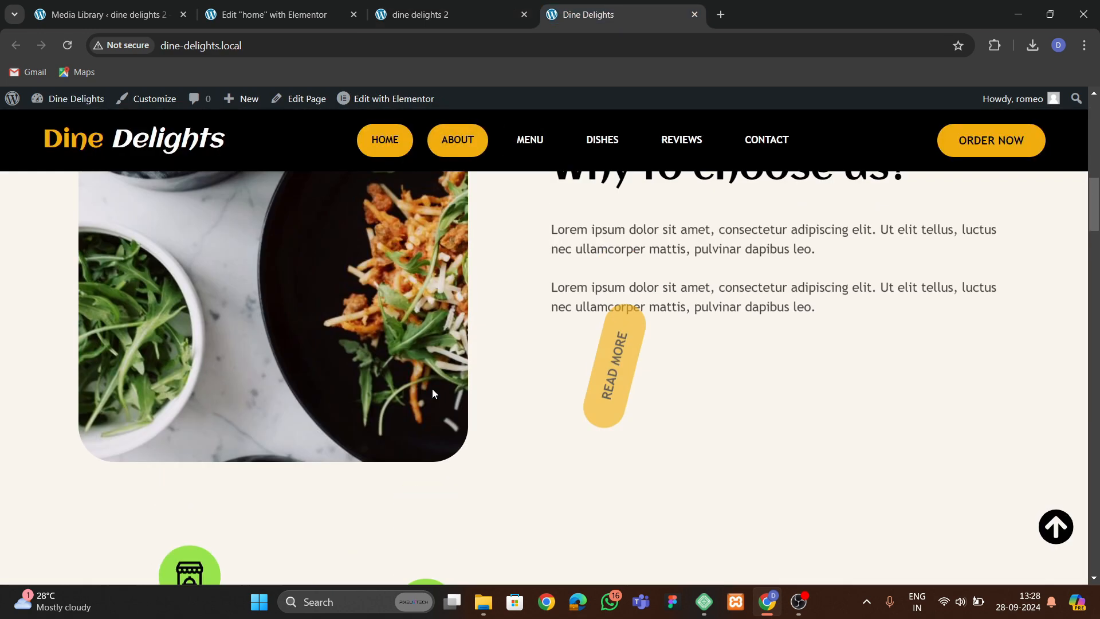
{"action": "scroll", "coordinate": [430, 344], "scroll_direction": "down", "scroll_amount": 1}
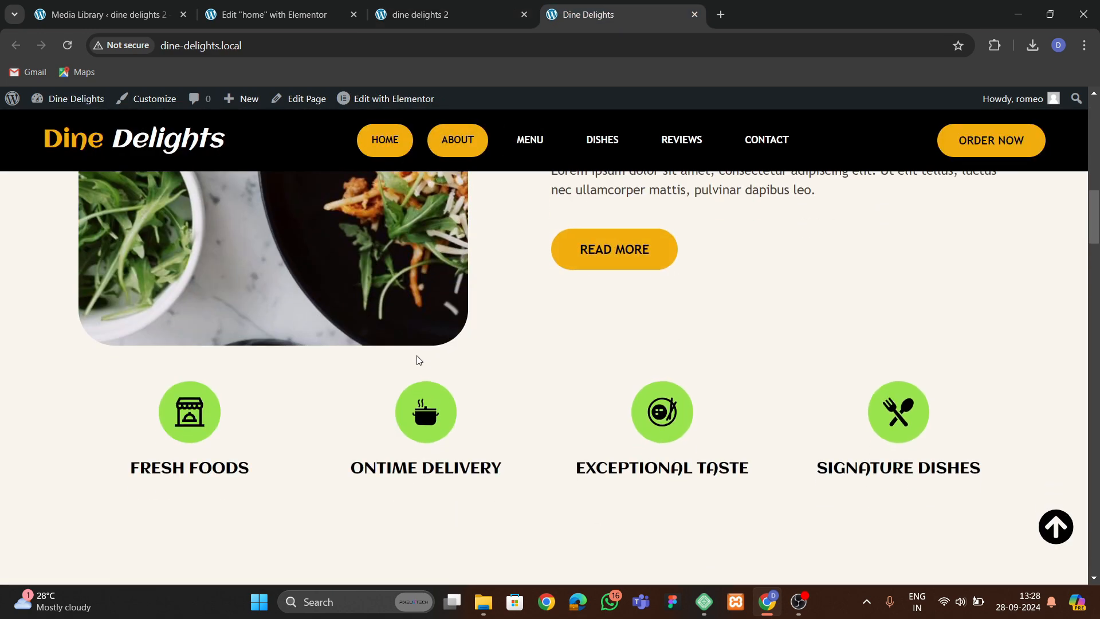
{"action": "scroll", "coordinate": [420, 400], "scroll_direction": "up", "scroll_amount": 5}
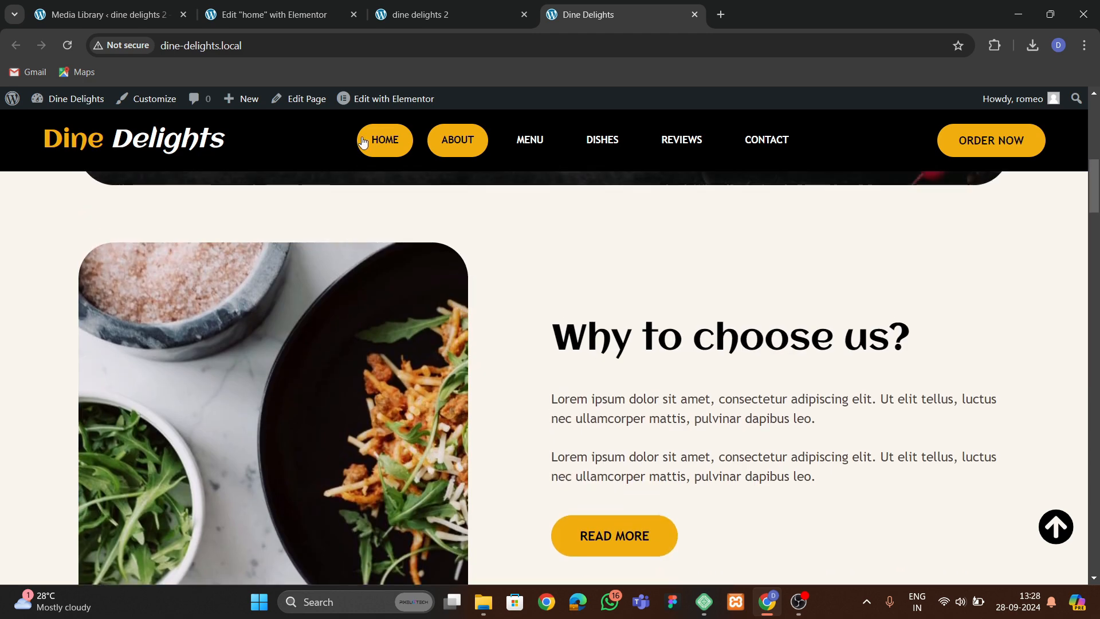
Add a new single-column container below the hero section.
{"action": "left_click", "coordinate": [307, 17]}
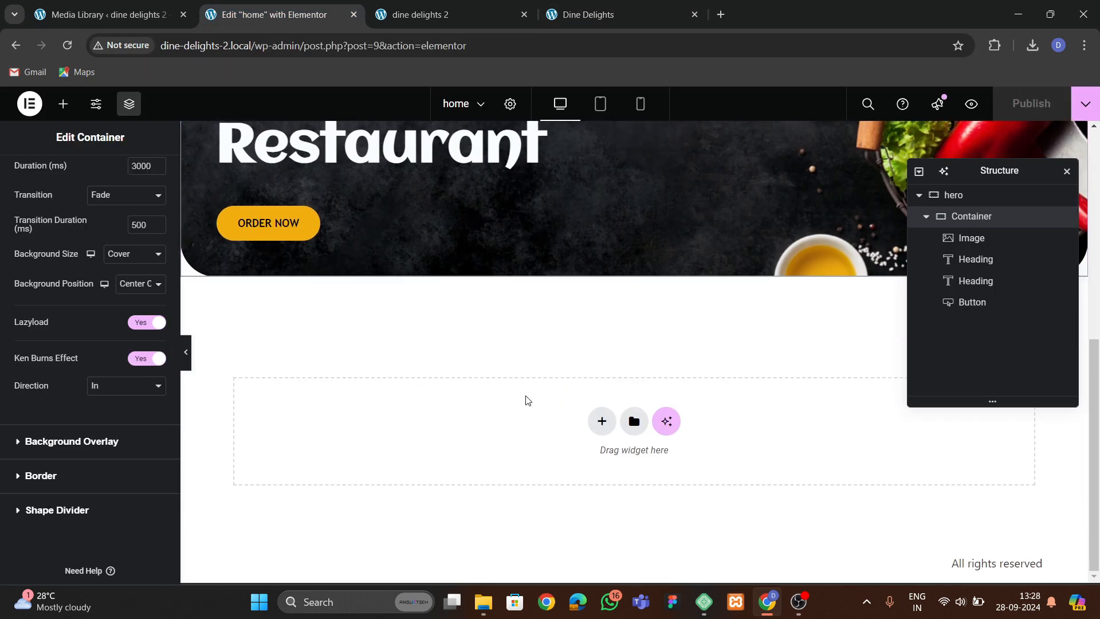
{"action": "left_click", "coordinate": [599, 425]}
{"action": "left_click", "coordinate": [590, 465]}
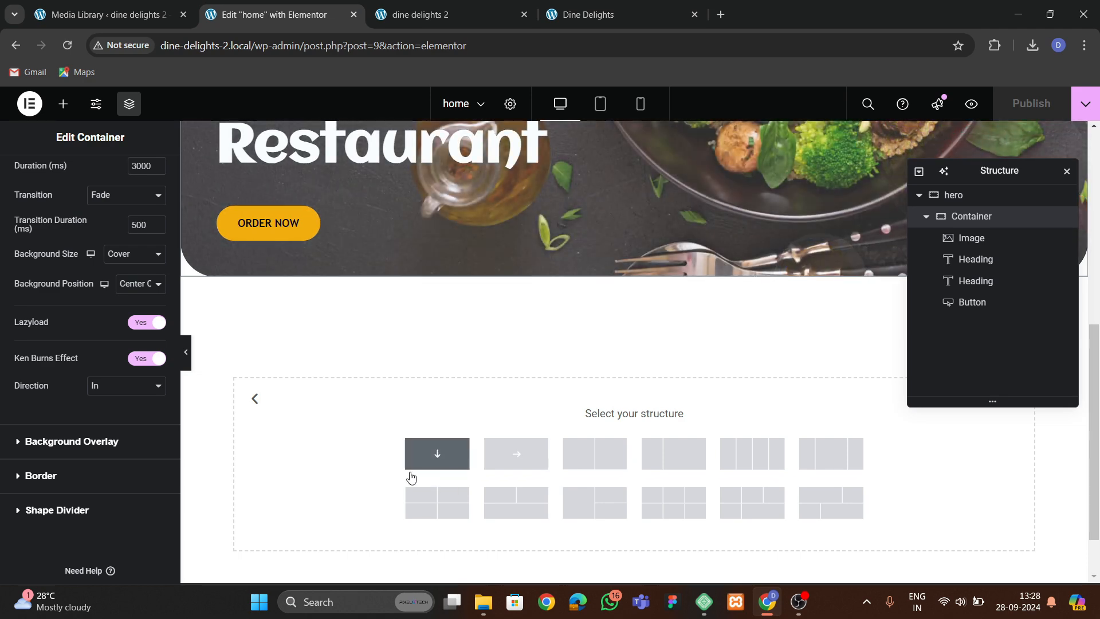
{"action": "left_click", "coordinate": [424, 458]}
Set the page body background to the global bg color and publish the page.
{"action": "left_click", "coordinate": [609, 12]}
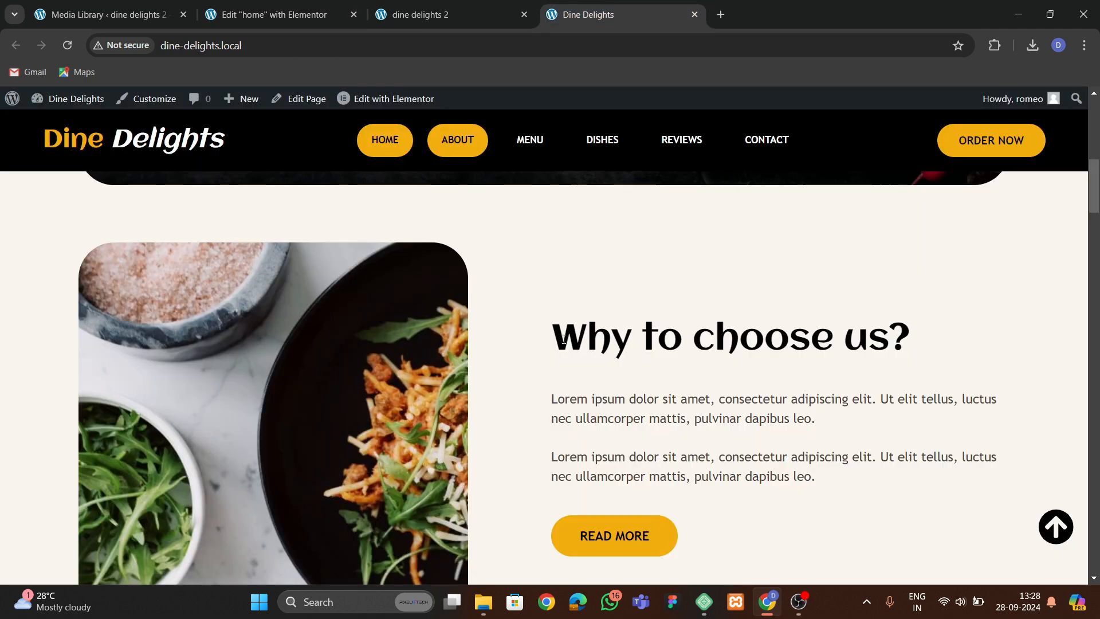
{"action": "scroll", "coordinate": [464, 390], "scroll_direction": "down", "scroll_amount": 1}
{"action": "scroll", "coordinate": [432, 360], "scroll_direction": "up", "scroll_amount": 2}
{"action": "left_click", "coordinate": [298, 15]}
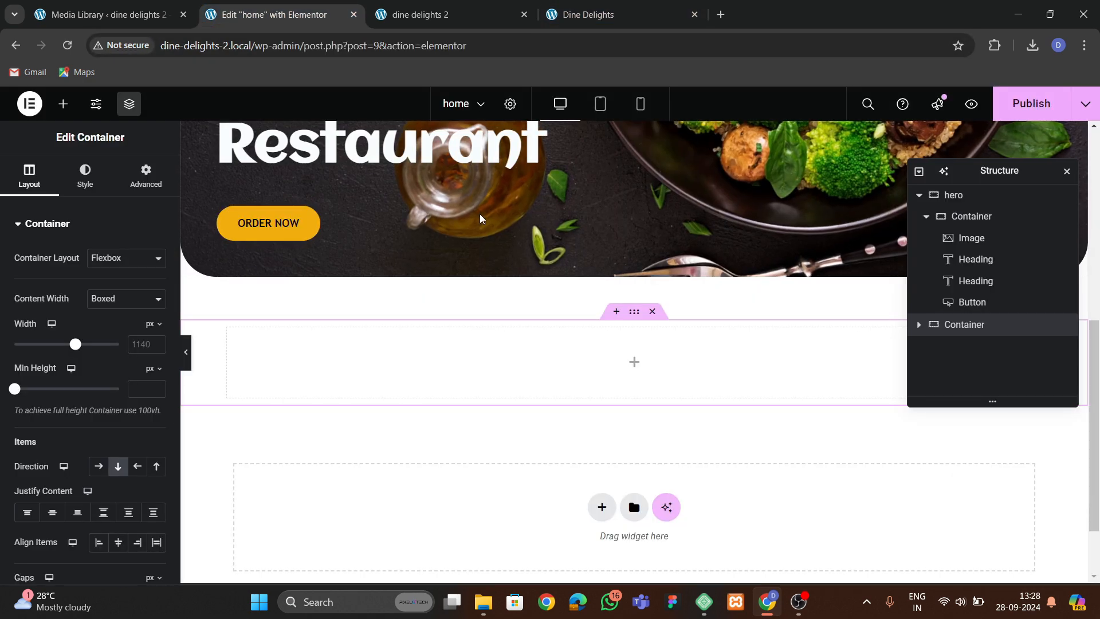
{"action": "scroll", "coordinate": [480, 217], "scroll_direction": "up", "scroll_amount": 3}
{"action": "left_click", "coordinate": [510, 103]}
{"action": "left_click", "coordinate": [88, 175]}
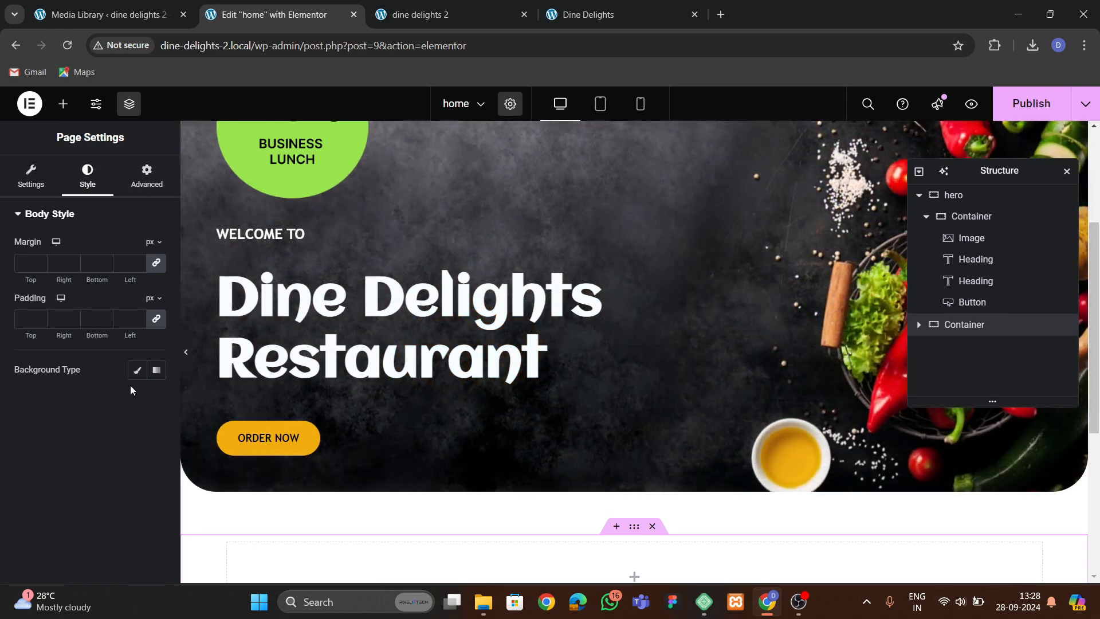
{"action": "left_click", "coordinate": [137, 370]}
{"action": "left_click", "coordinate": [137, 401]}
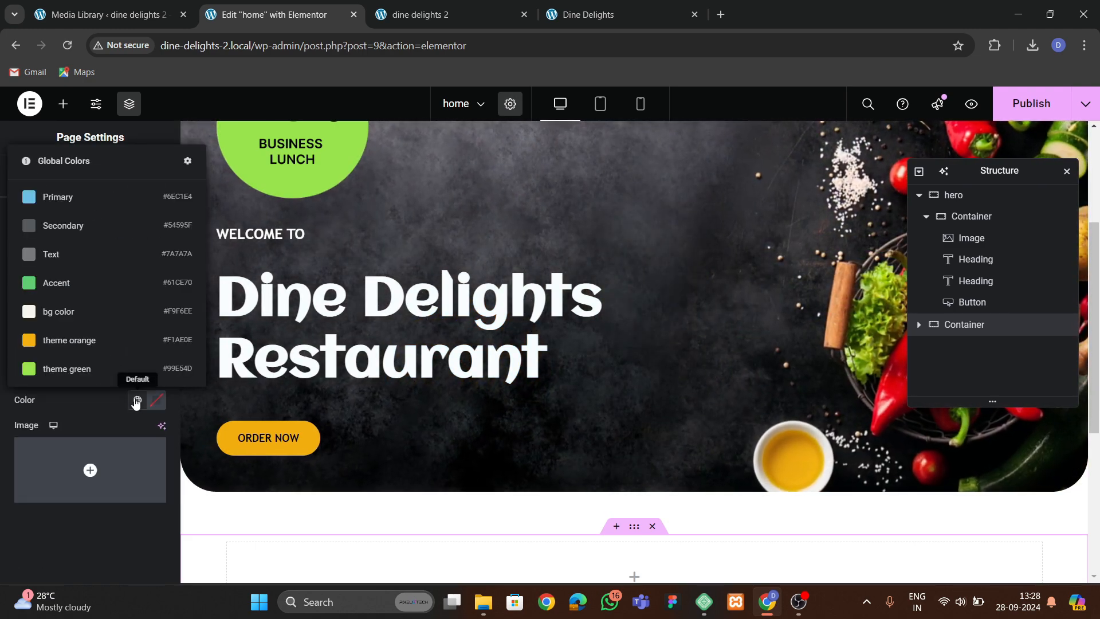
{"action": "left_click", "coordinate": [59, 311]}
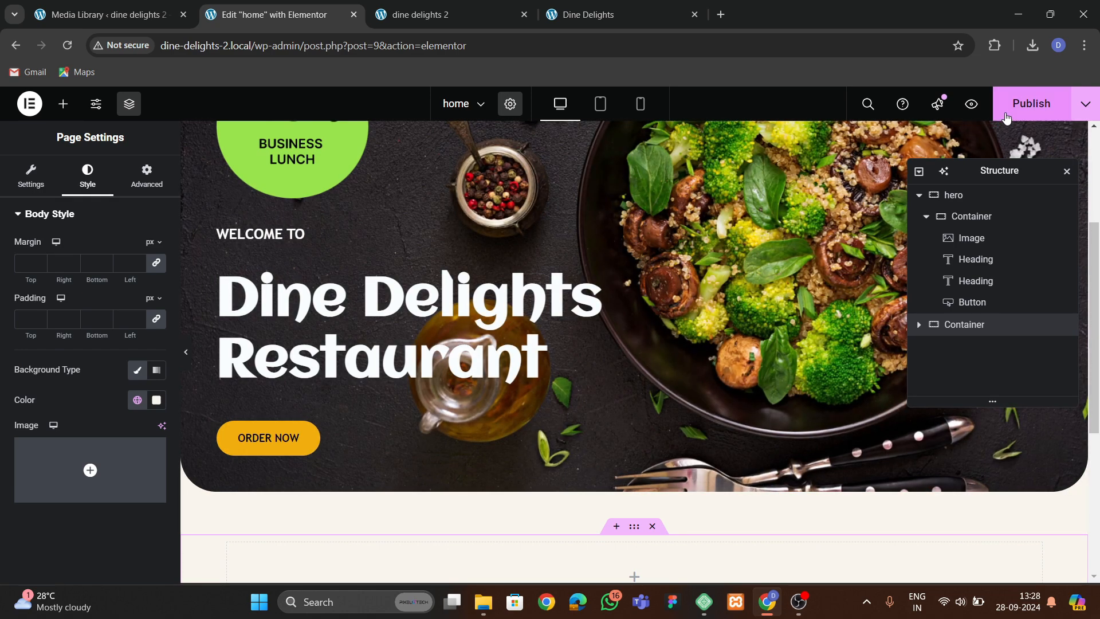
{"action": "left_click", "coordinate": [1007, 117]}
Select the new container below the hero and collapse the hero entry in the structure panel.
{"action": "left_click", "coordinate": [559, 16]}
{"action": "scroll", "coordinate": [558, 309], "scroll_direction": "down", "scroll_amount": 3}
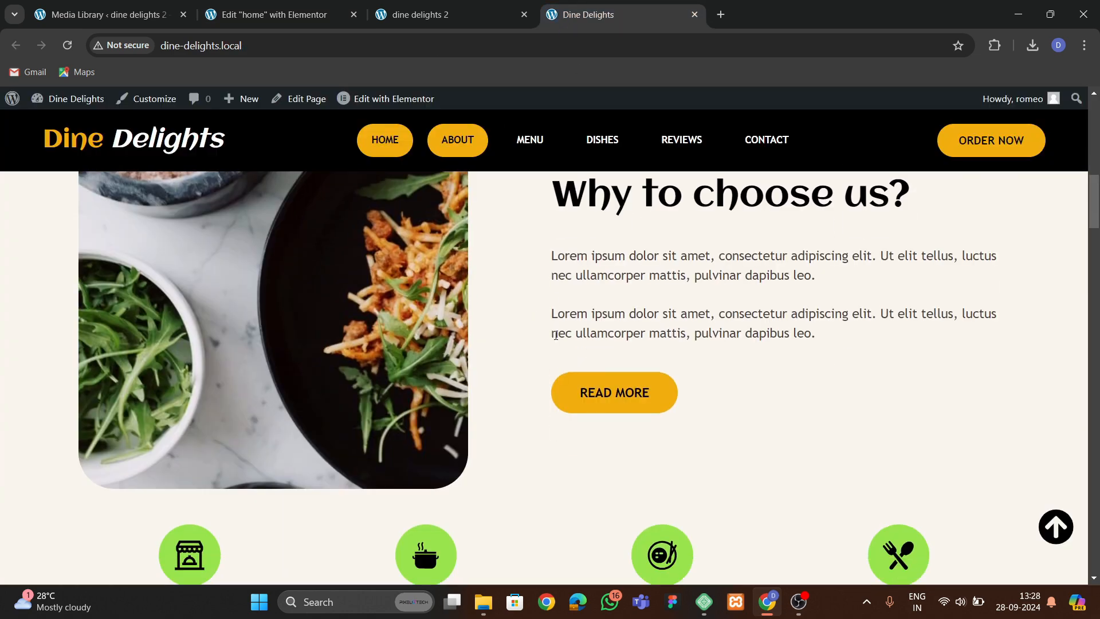
{"action": "left_click", "coordinate": [270, 14]}
{"action": "scroll", "coordinate": [440, 290], "scroll_direction": "down", "scroll_amount": 5}
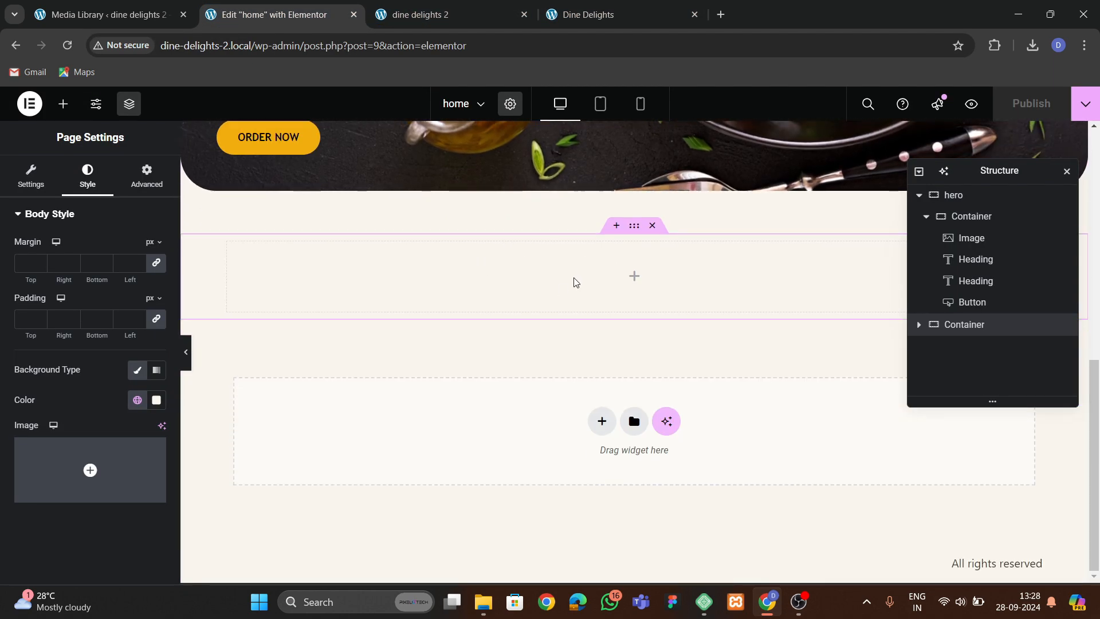
{"action": "left_click", "coordinate": [634, 227]}
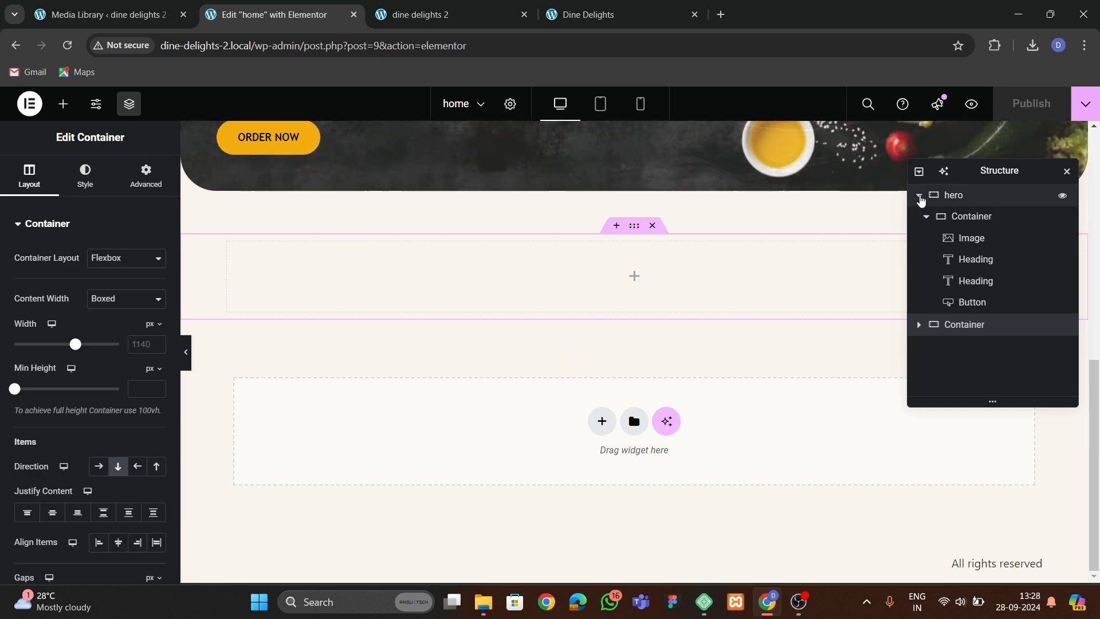
{"action": "left_click", "coordinate": [919, 195]}
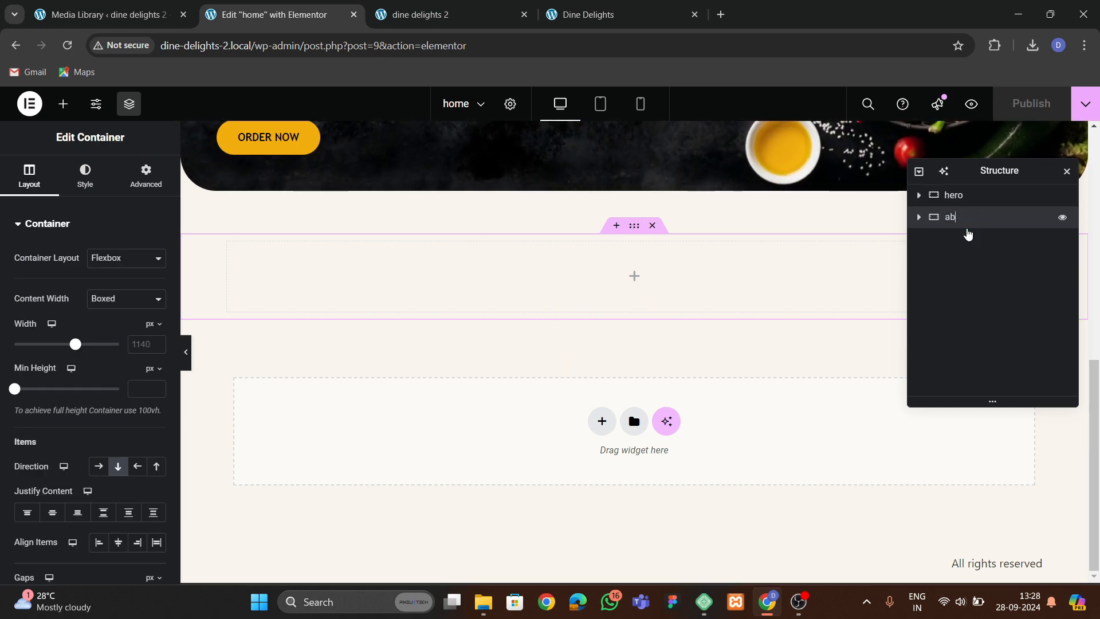
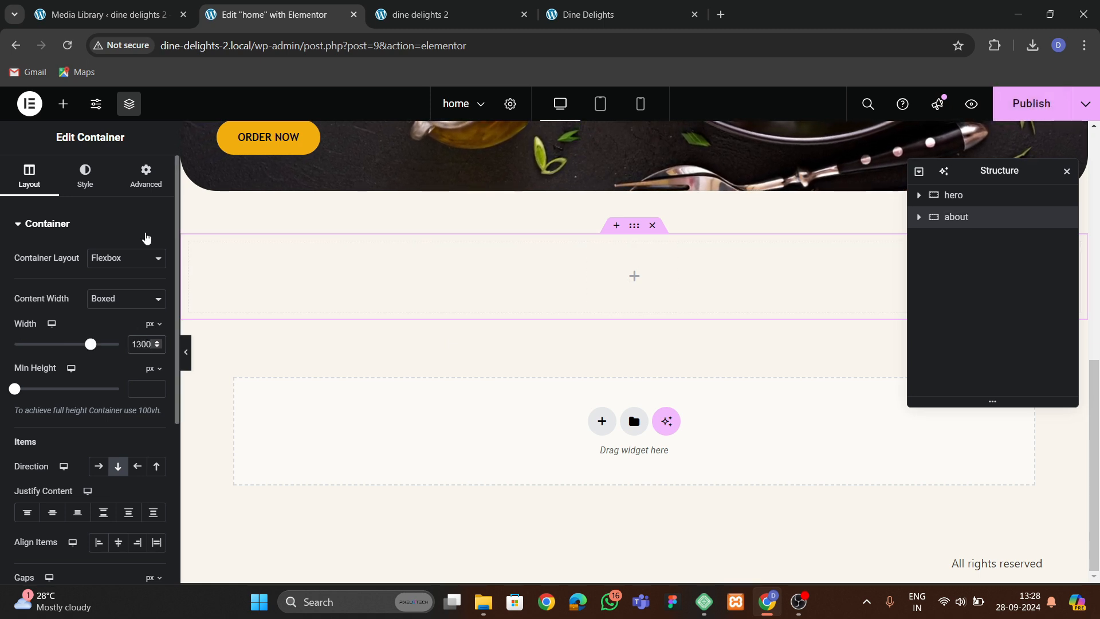
Set the new container's top and bottom padding to 60 px.
{"action": "left_click", "coordinate": [146, 175]}
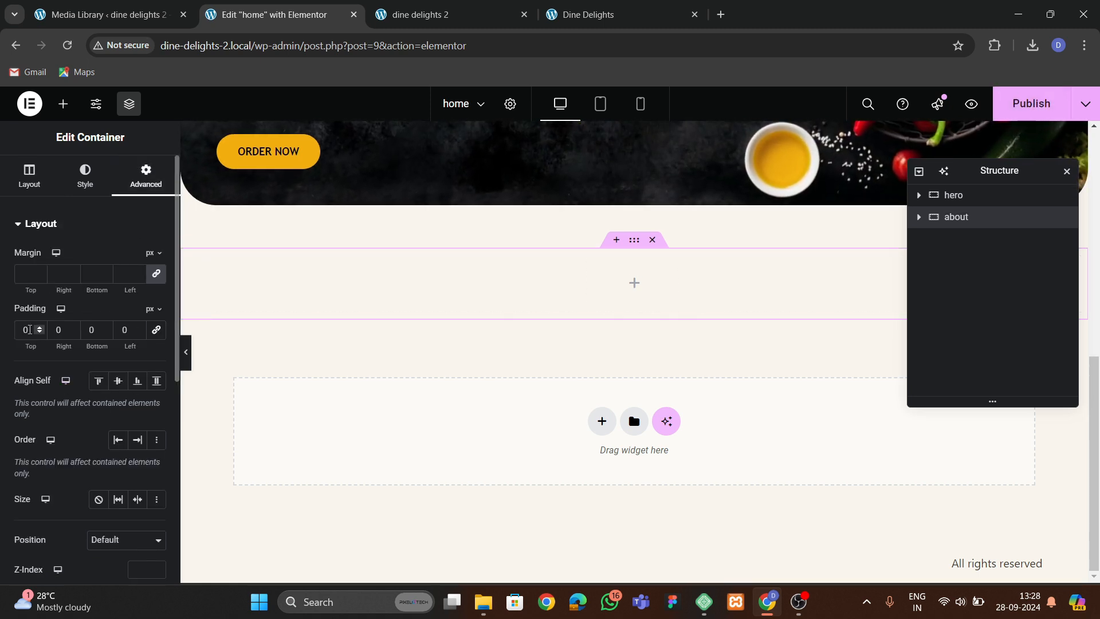
{"action": "type", "text": "6"}
{"action": "left_click", "coordinate": [88, 329]}
{"action": "type", "text": "6"}
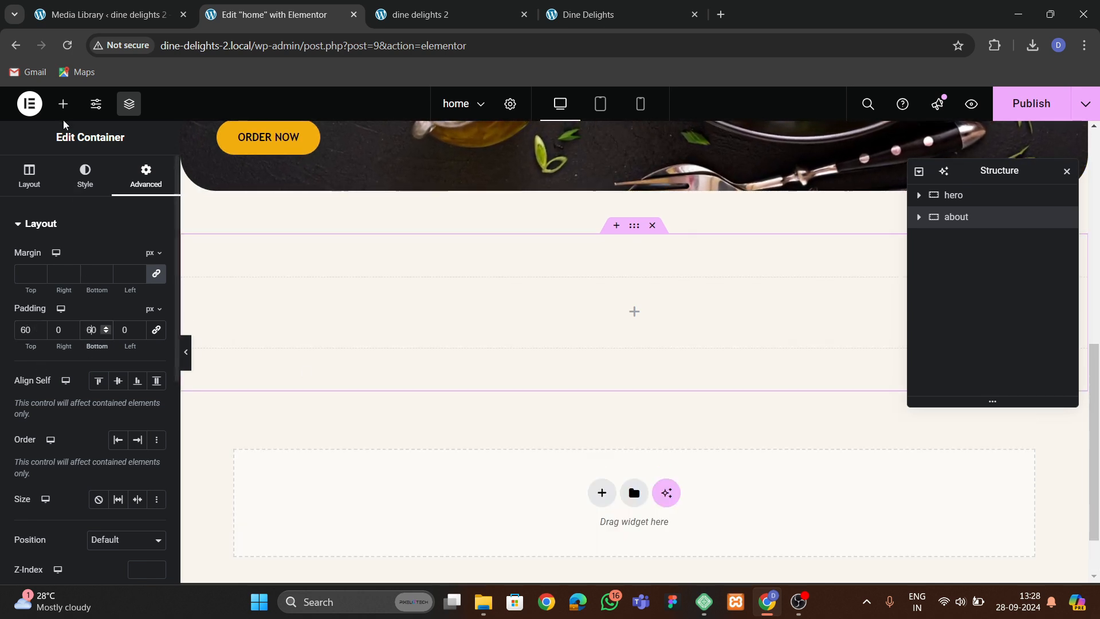
Delete the empty container and add a two-column container structure below the hero instead.
{"action": "left_click", "coordinate": [63, 104]}
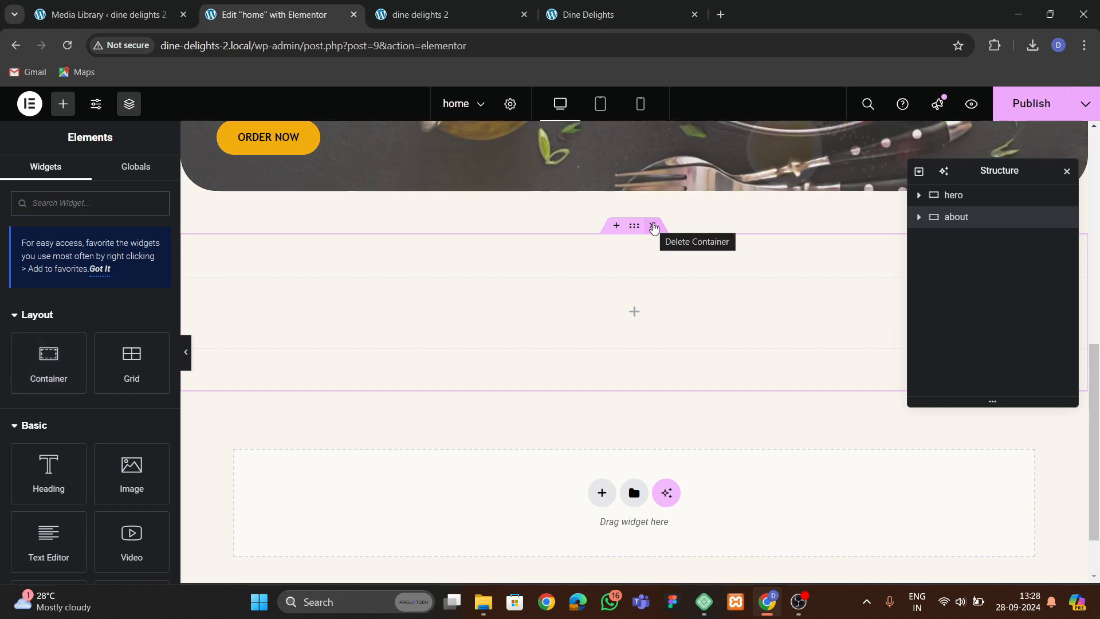
{"action": "left_click", "coordinate": [654, 227]}
{"action": "left_click", "coordinate": [601, 422]}
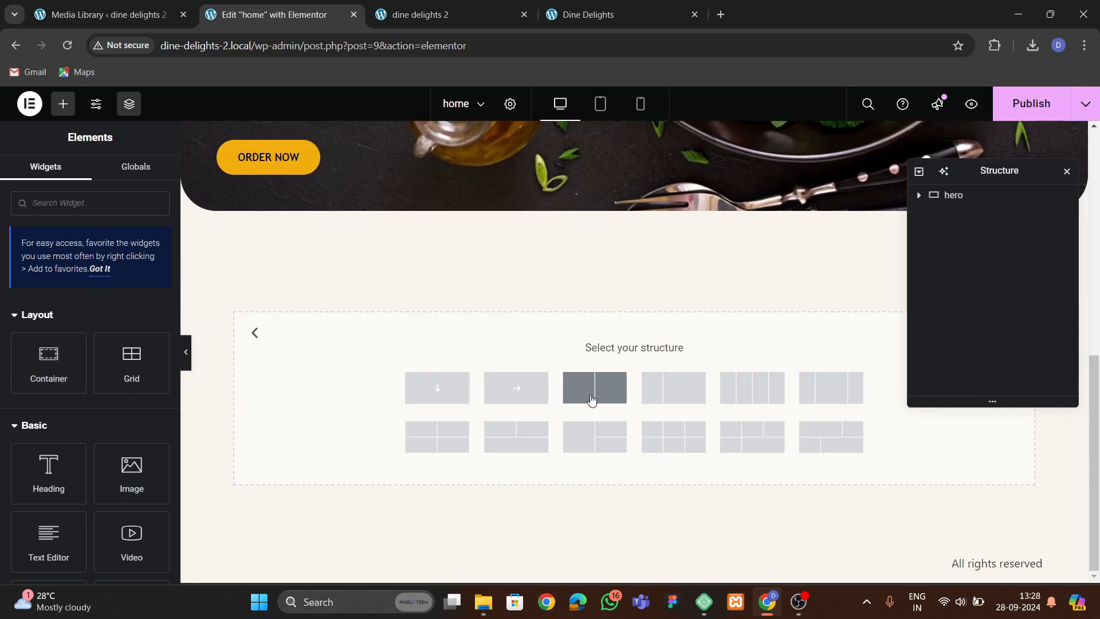
{"action": "left_click", "coordinate": [594, 391]}
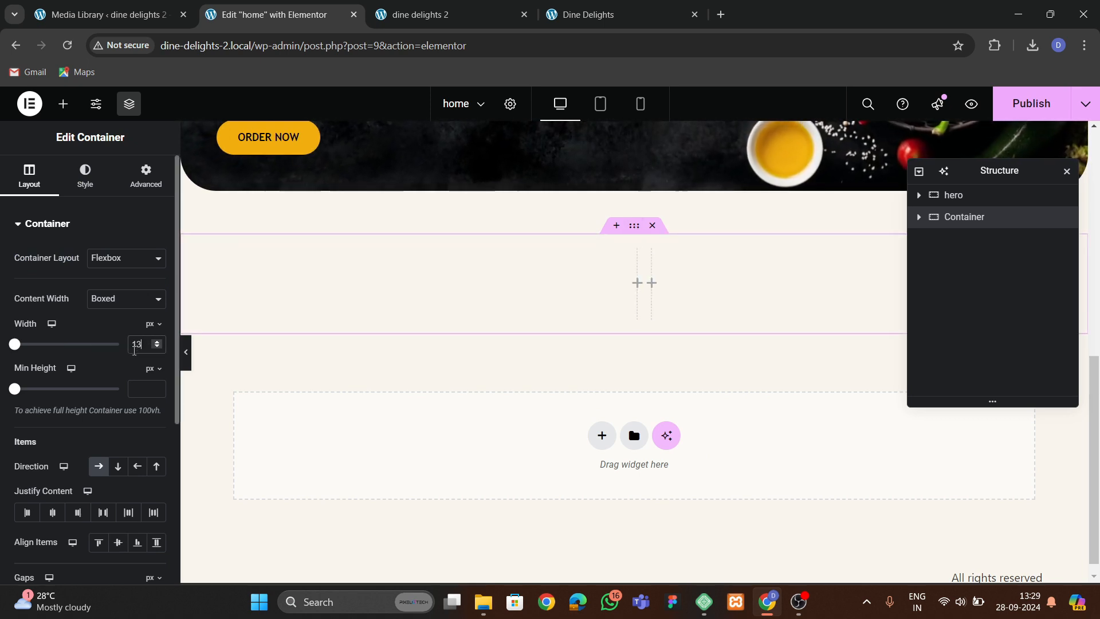
Set the two-column container's width to 1300 px and its top and bottom padding to 80 px.
{"action": "type", "text": "00"}
{"action": "left_click", "coordinate": [146, 174]}
{"action": "left_click", "coordinate": [157, 331]}
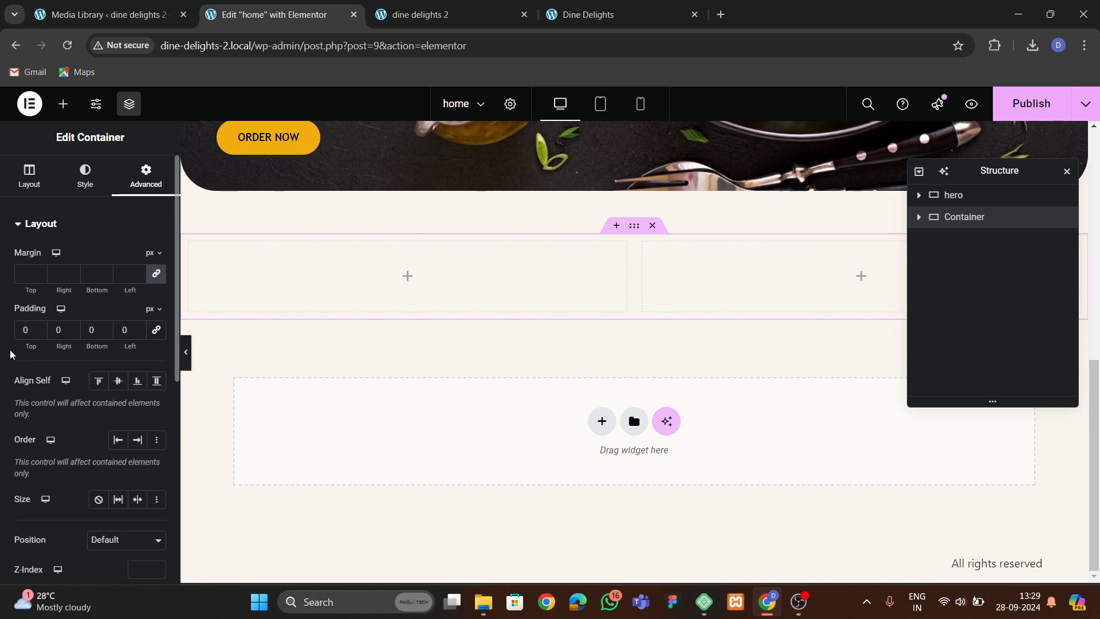
{"action": "left_click", "coordinate": [25, 330]}
{"action": "type", "text": "80"}
{"action": "left_click", "coordinate": [92, 329]}
{"action": "type", "text": "80"}
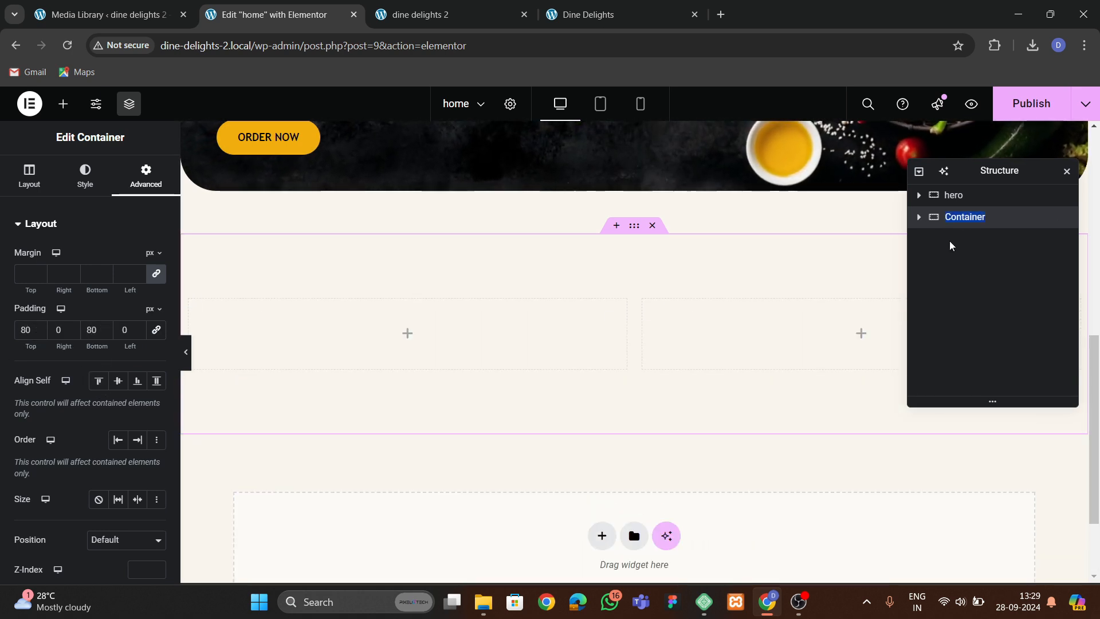
{"action": "type", "text": "ablut"}
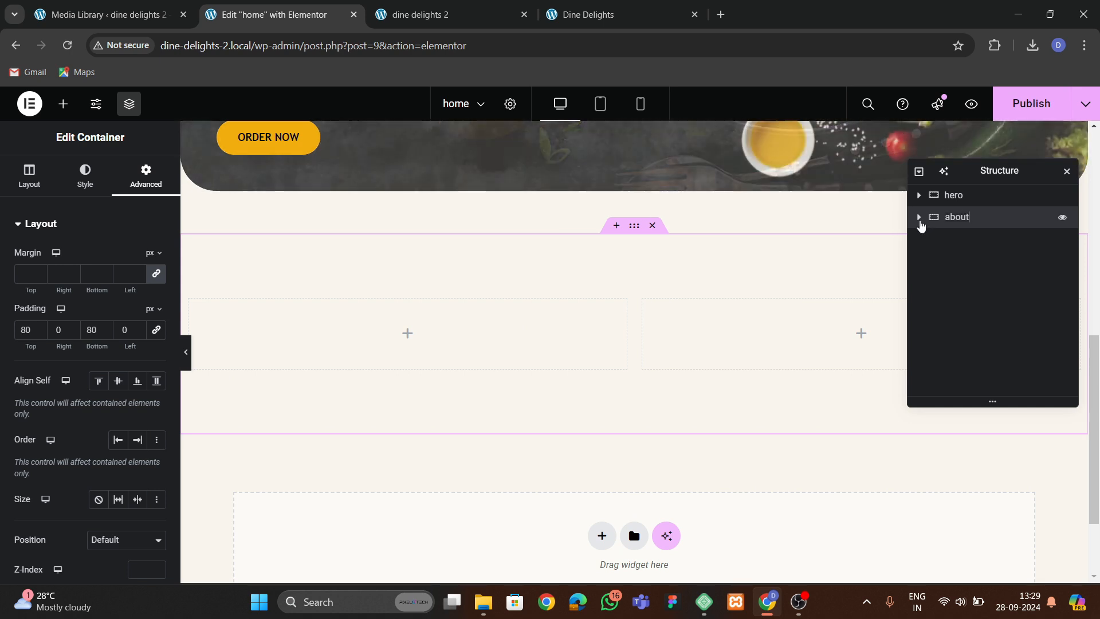
Expand the about container and check the advanced settings of both inner column containers.
{"action": "left_click", "coordinate": [919, 216]}
{"action": "left_click", "coordinate": [965, 239]}
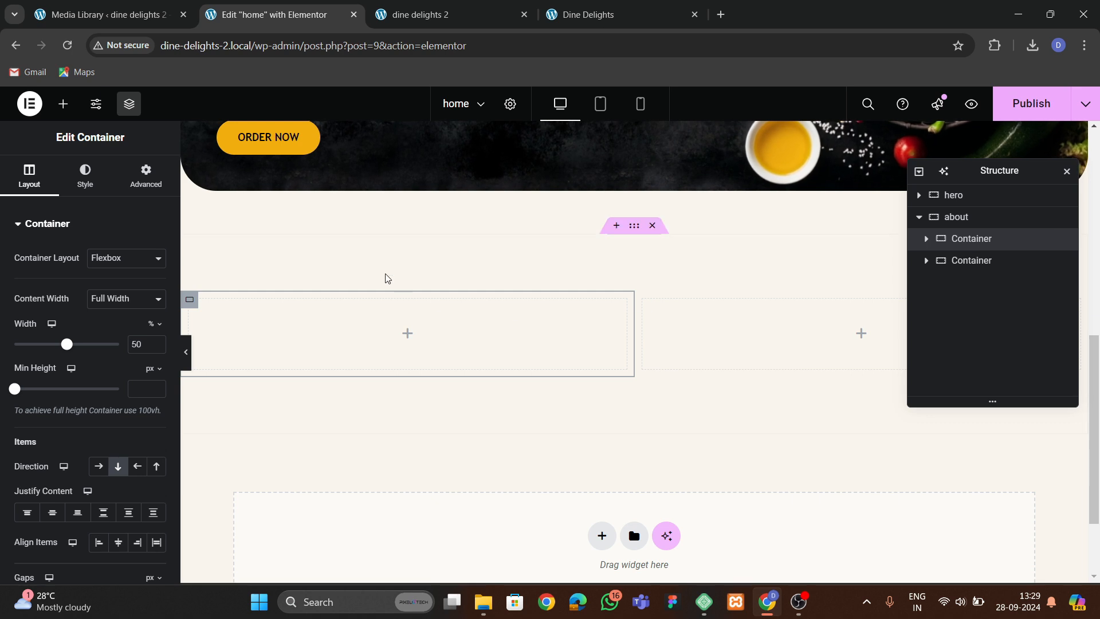
{"action": "left_click", "coordinate": [143, 182]}
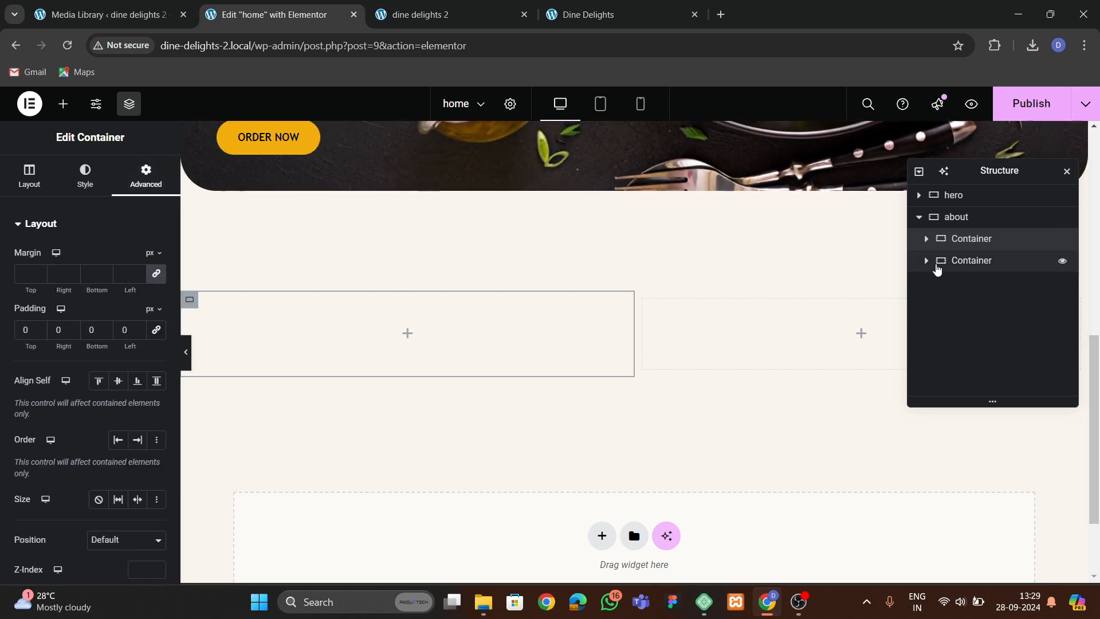
{"action": "left_click", "coordinate": [939, 264]}
{"action": "left_click", "coordinate": [146, 174]}
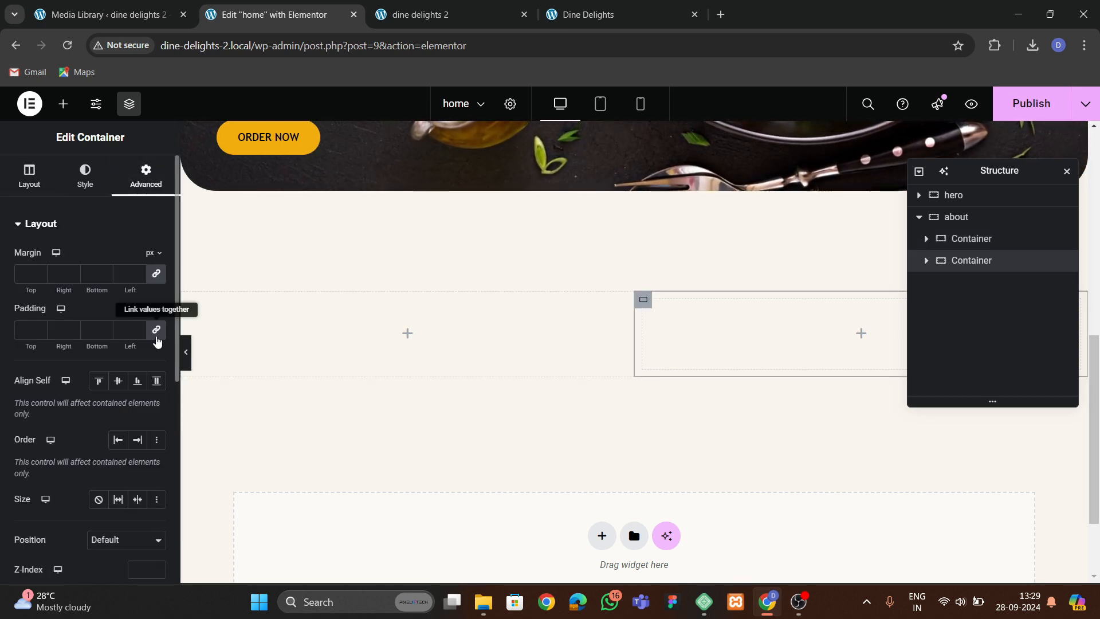
Add an Image widget to the left column showing the pexels-photo-3850972 salad photo.
{"action": "left_click", "coordinate": [63, 103]}
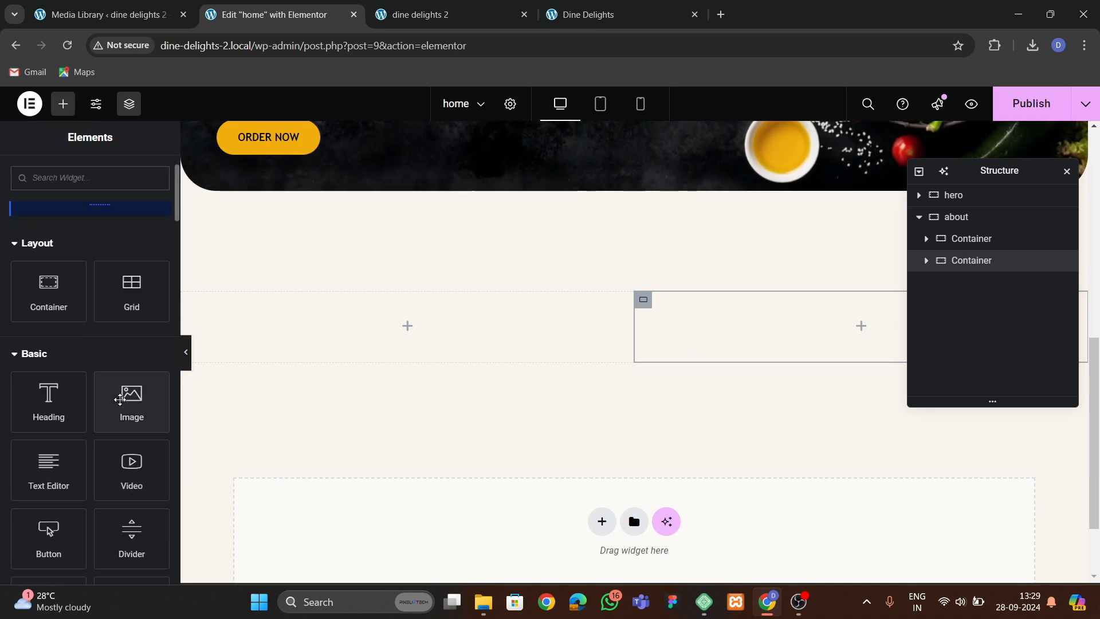
{"action": "left_click_drag", "start_coordinate": [130, 390], "coordinate": [342, 375]}
{"action": "left_click", "coordinate": [97, 298]}
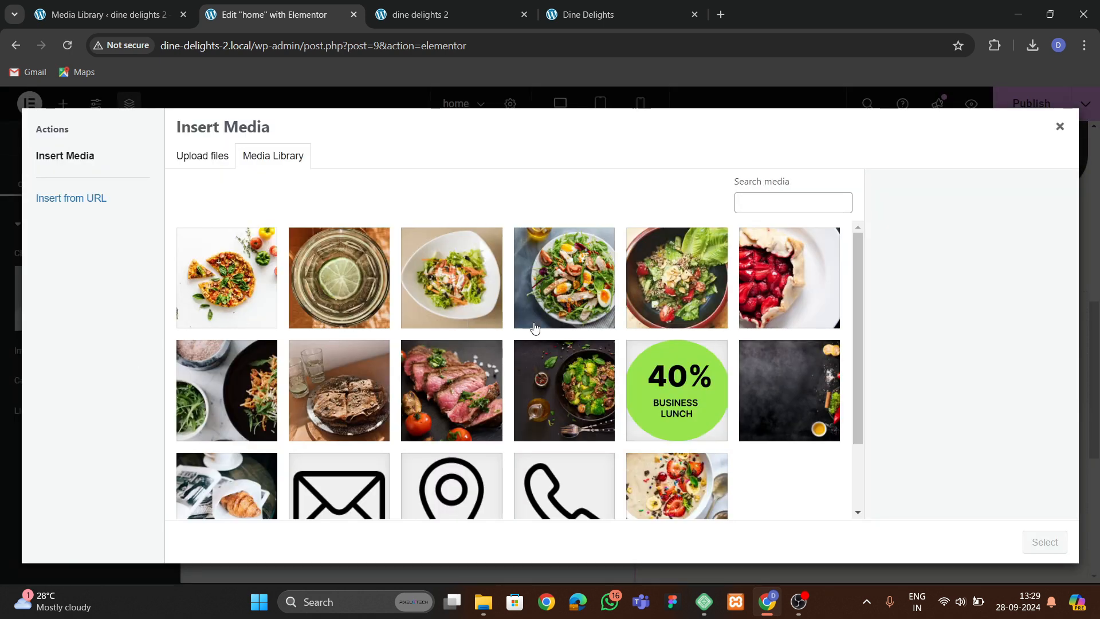
{"action": "scroll", "coordinate": [379, 380], "scroll_direction": "down", "scroll_amount": 1}
{"action": "left_click", "coordinate": [249, 354]}
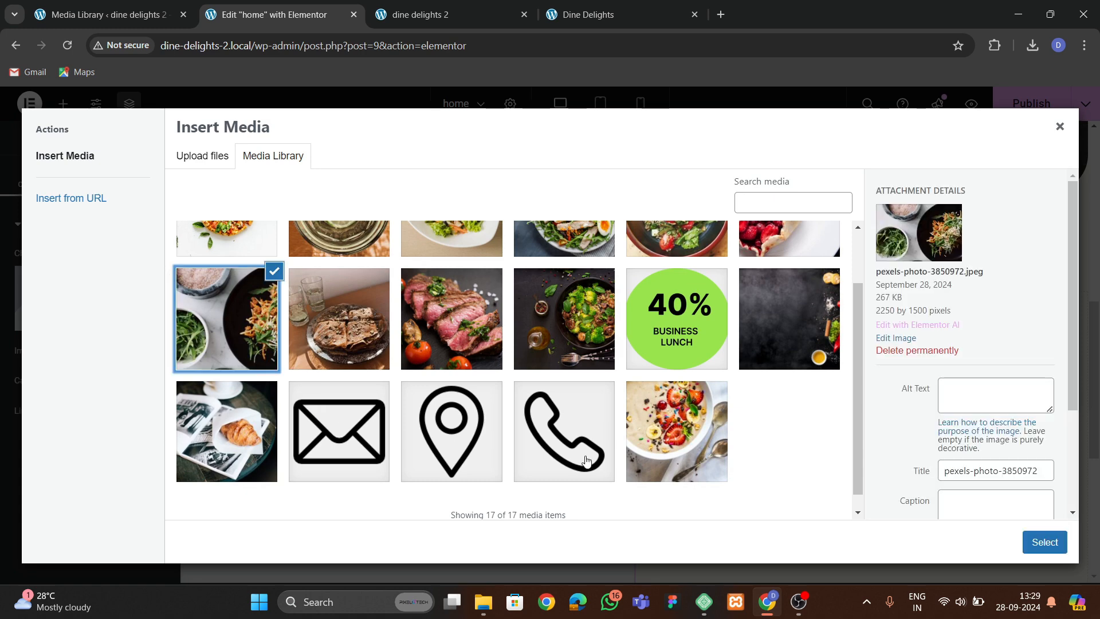
{"action": "left_click", "coordinate": [1044, 542]}
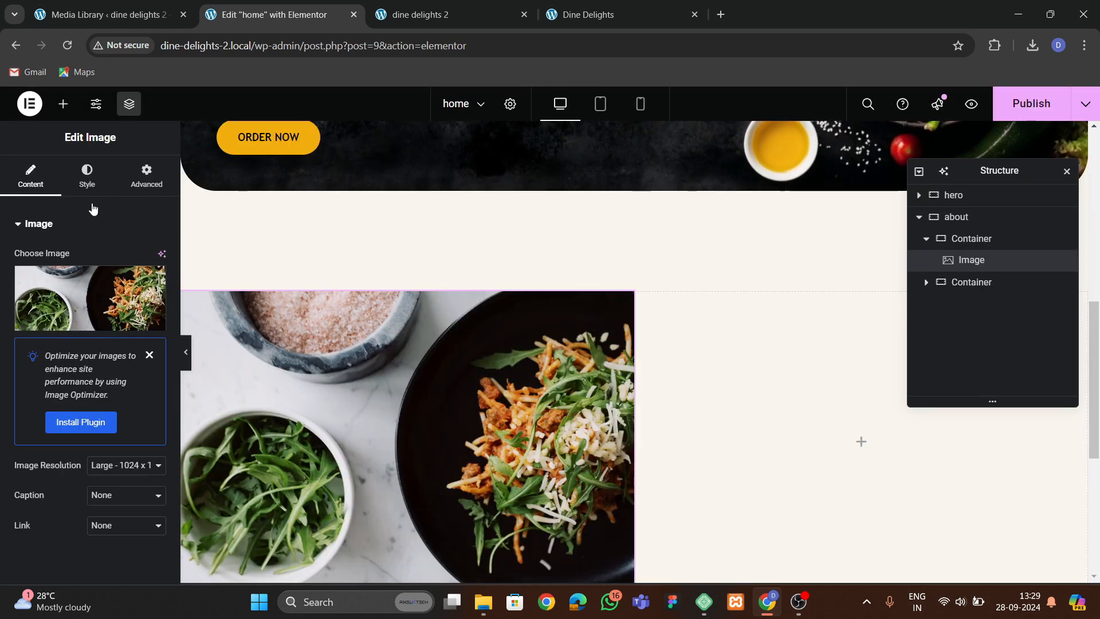
Set the image's border radius to 50 px on all corners.
{"action": "left_click", "coordinate": [87, 175]}
{"action": "scroll", "coordinate": [95, 334], "scroll_direction": "down", "scroll_amount": 3}
{"action": "left_click", "coordinate": [33, 436]}
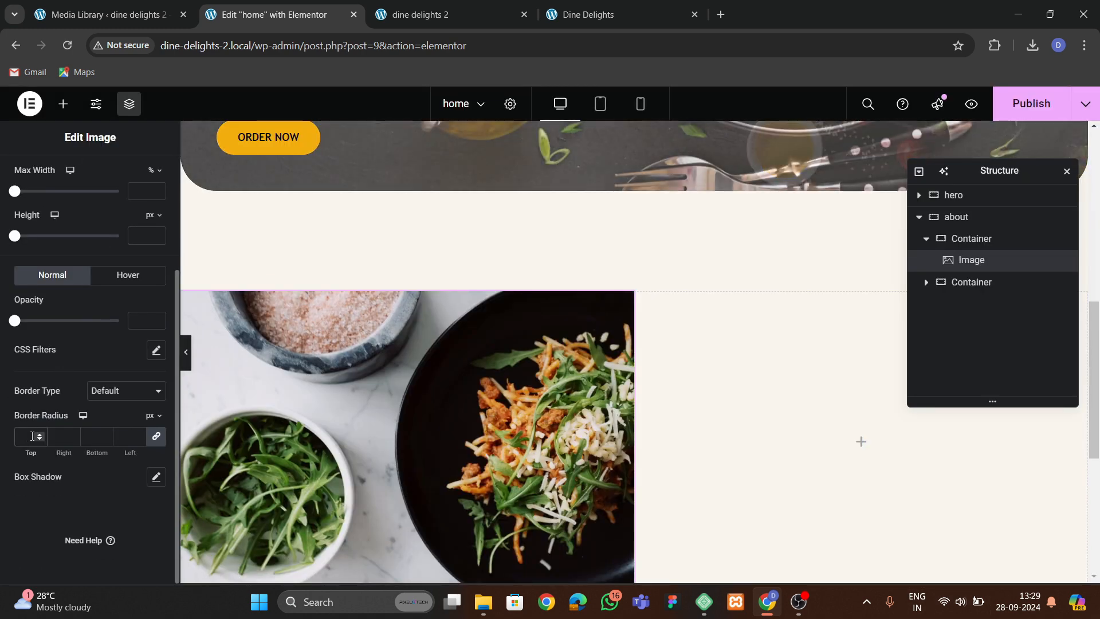
{"action": "type", "text": "50"}
{"action": "scroll", "coordinate": [441, 388], "scroll_direction": "down", "scroll_amount": 1}
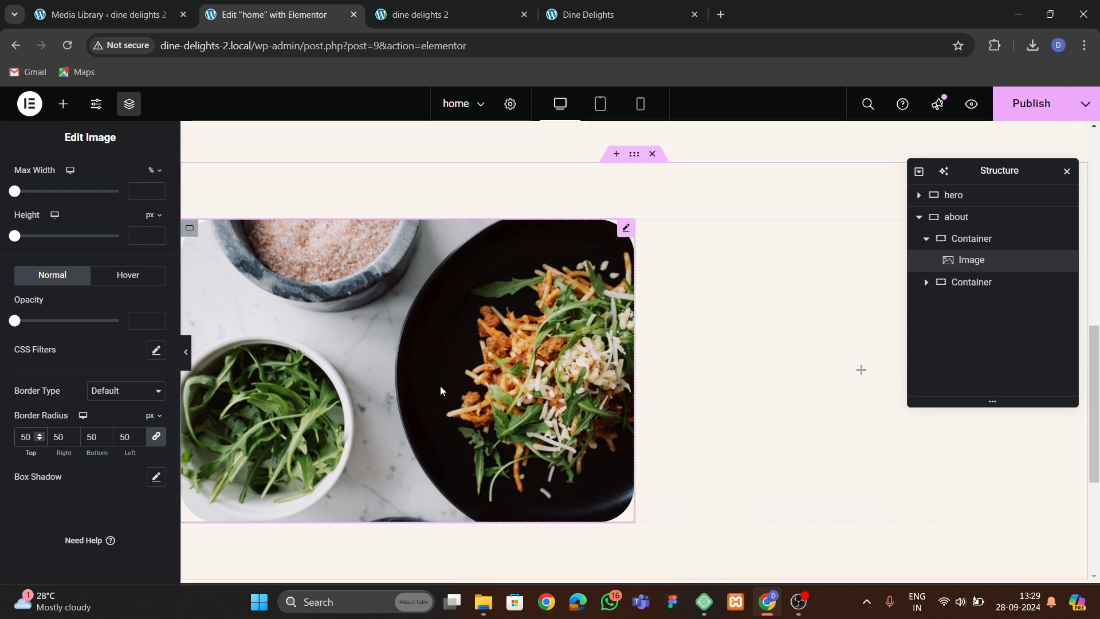
{"action": "left_click", "coordinate": [582, 7]}
{"action": "scroll", "coordinate": [589, 365], "scroll_direction": "up", "scroll_amount": 2}
{"action": "left_click", "coordinate": [321, 16]}
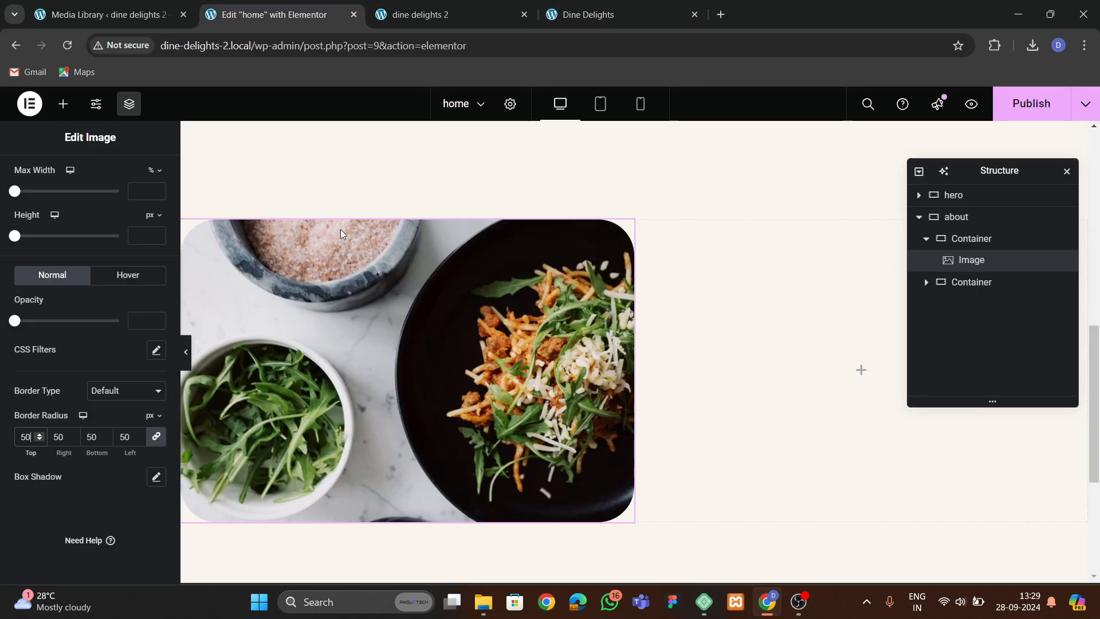
Copy the hero's Dine Delights Restaurant heading and paste it into the about section's right column.
{"action": "scroll", "coordinate": [355, 298], "scroll_direction": "up", "scroll_amount": 6}
{"action": "left_click", "coordinate": [405, 283]}
{"action": "right_click", "coordinate": [471, 332]}
{"action": "left_click", "coordinate": [469, 347]}
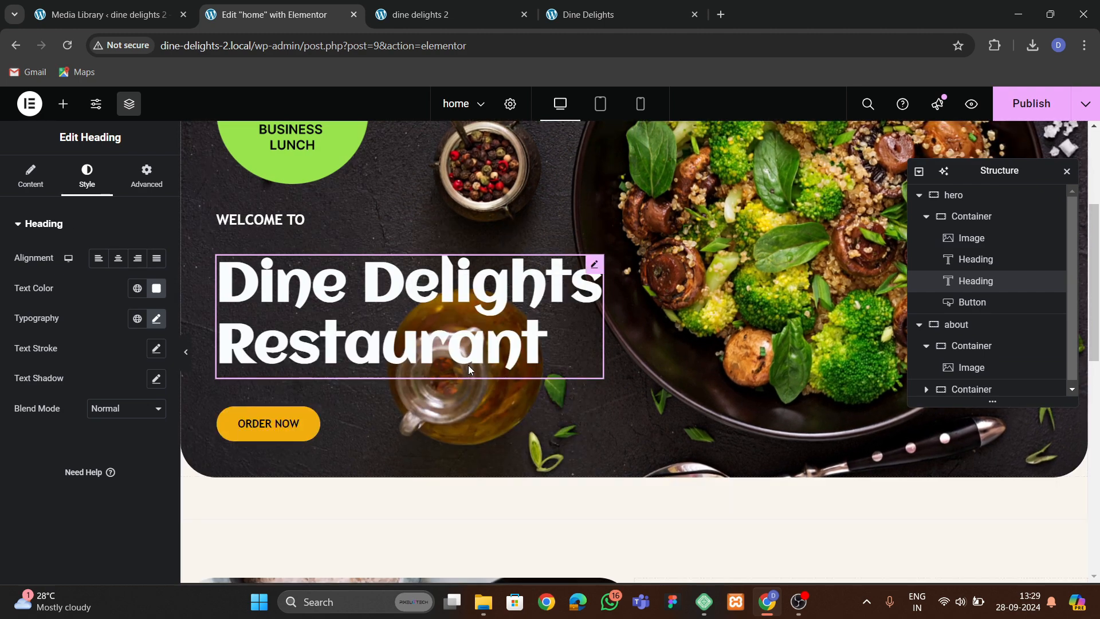
{"action": "scroll", "coordinate": [470, 368], "scroll_direction": "down", "scroll_amount": 5}
{"action": "right_click", "coordinate": [736, 348]}
{"action": "left_click", "coordinate": [758, 346]}
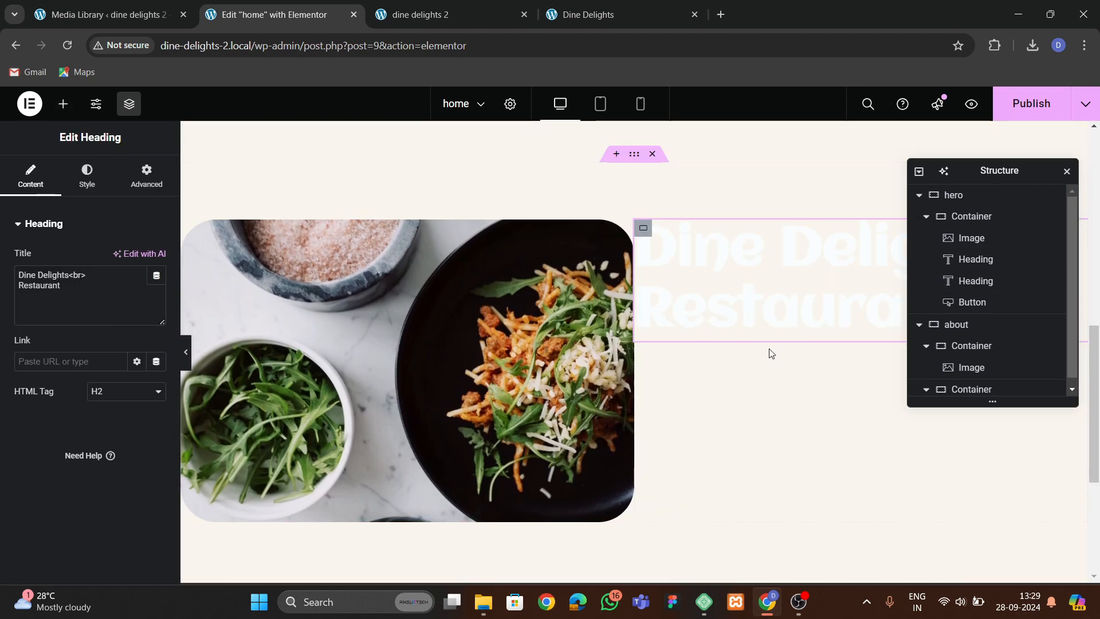
Set the pasted heading's text color to black.
{"action": "left_click", "coordinate": [87, 175]}
{"action": "left_click", "coordinate": [156, 291]}
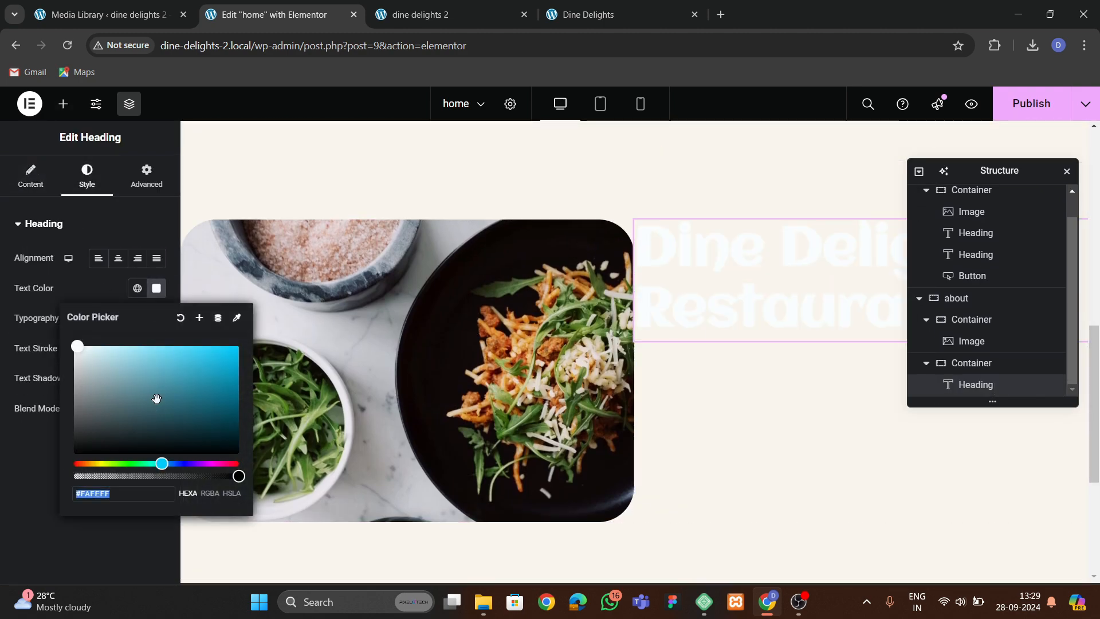
{"action": "left_click_drag", "start_coordinate": [157, 400], "coordinate": [30, 494]}
{"action": "left_click", "coordinate": [25, 498]}
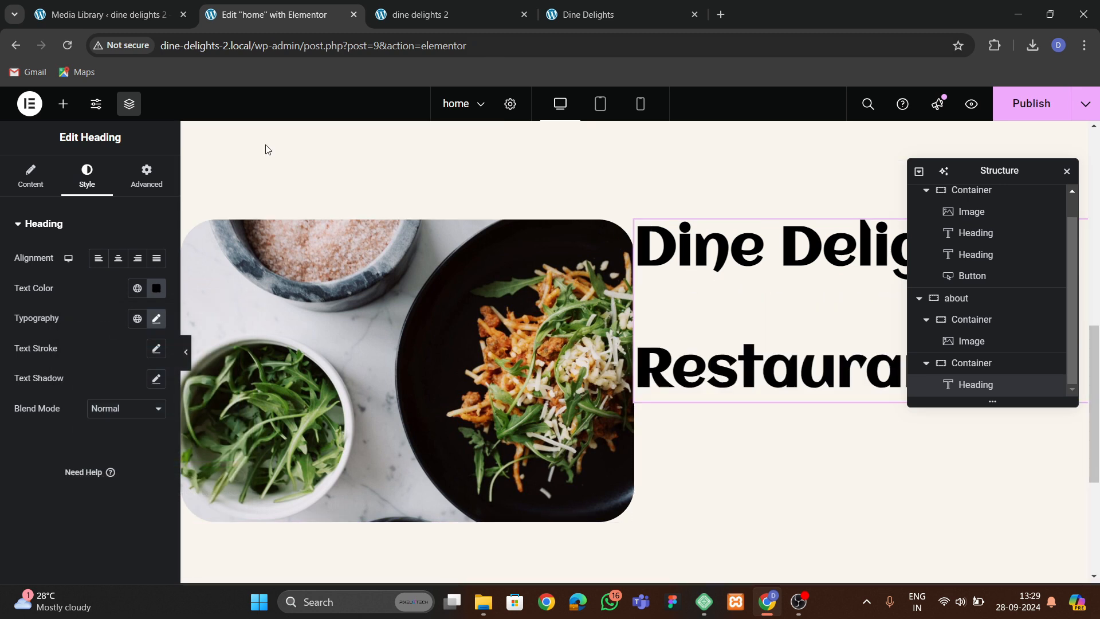
Change the pasted heading's title to Why to choose us.
{"action": "left_click", "coordinate": [47, 192]}
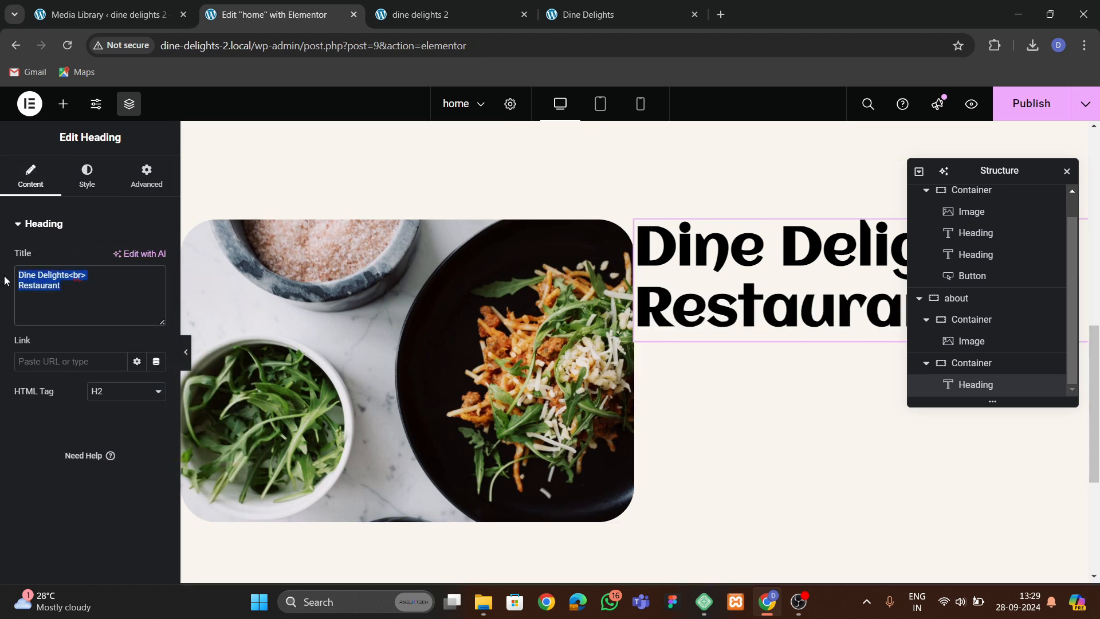
{"action": "type", "text": "Why to choo"}
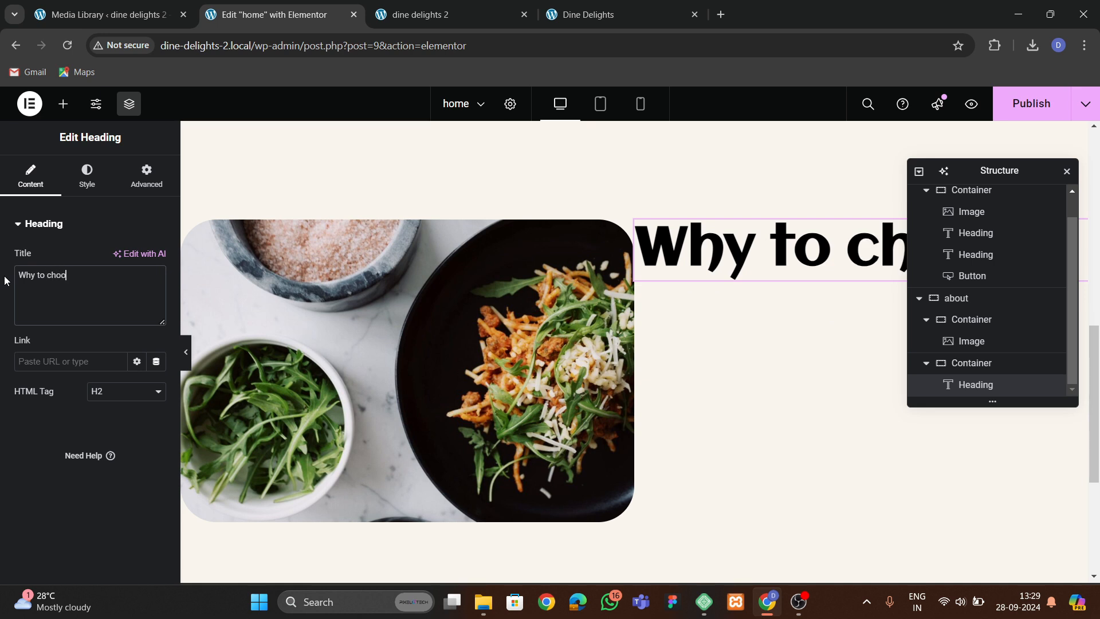
{"action": "type", "text": "se us"}
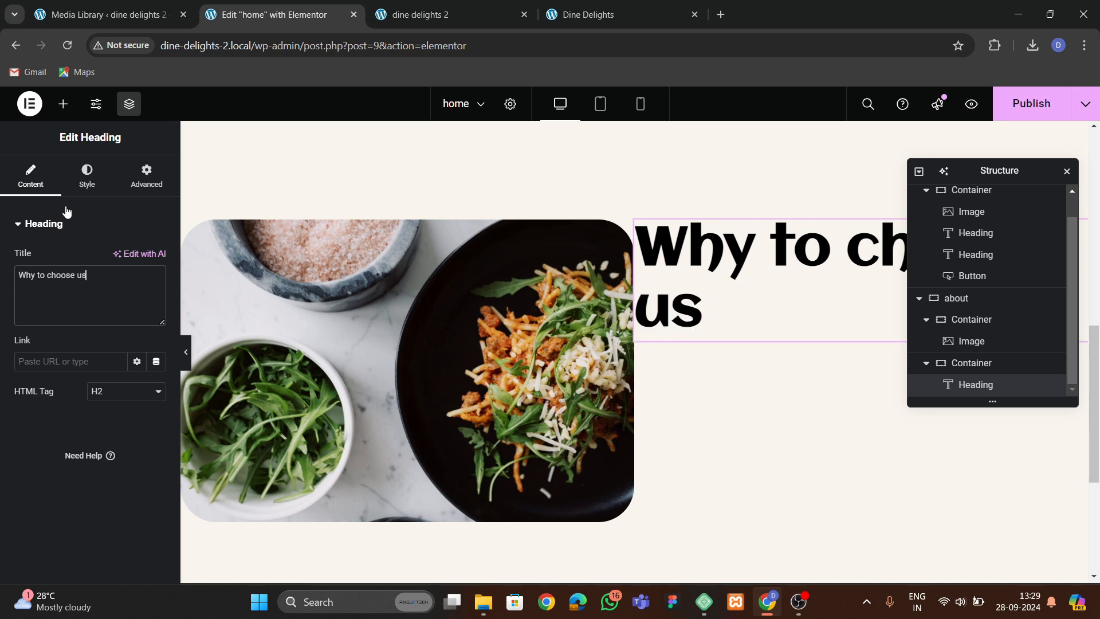
Set the heading's typography size to 45 px.
{"action": "left_click", "coordinate": [87, 174]}
{"action": "left_click", "coordinate": [156, 318]}
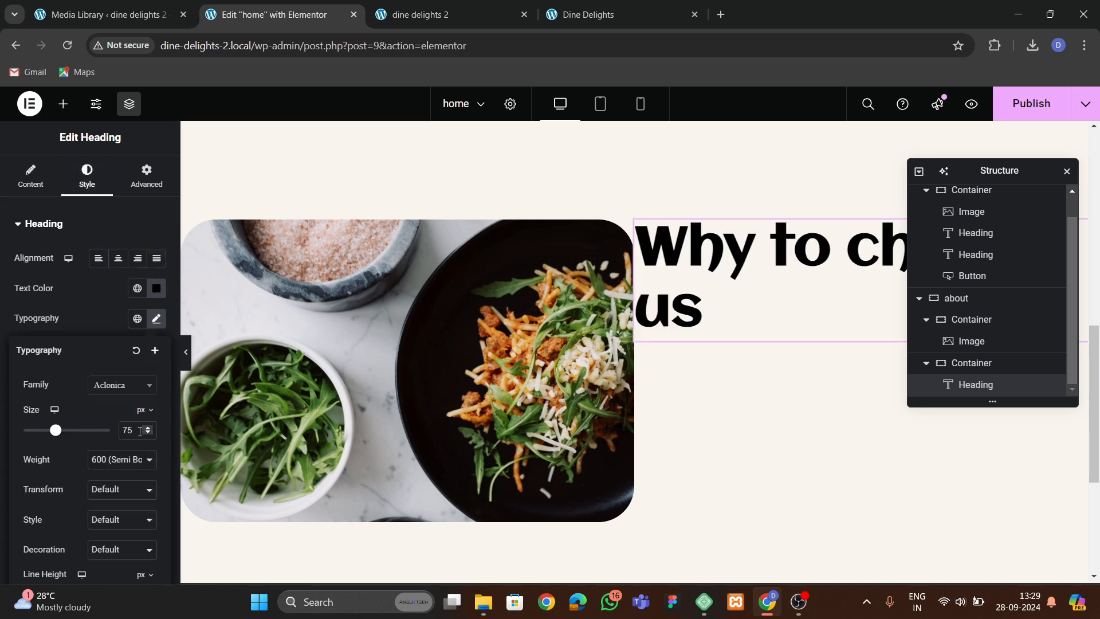
{"action": "key", "text": "BackSpace"}
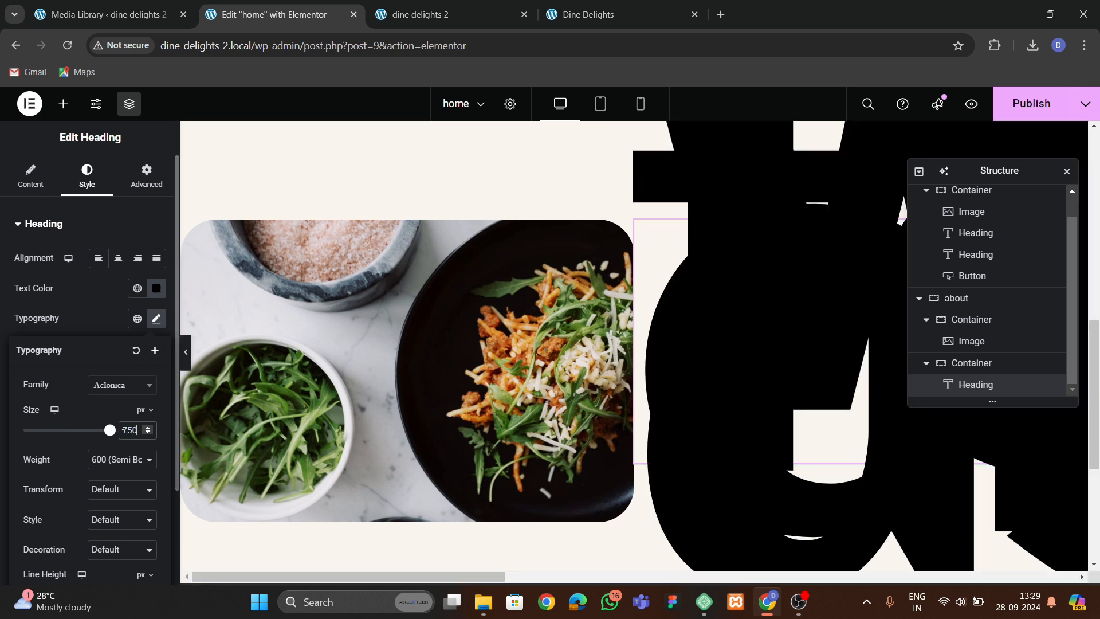
{"action": "type", "text": "45"}
{"action": "key", "text": "BackSpace"}
{"action": "key", "text": "BackSpace"}
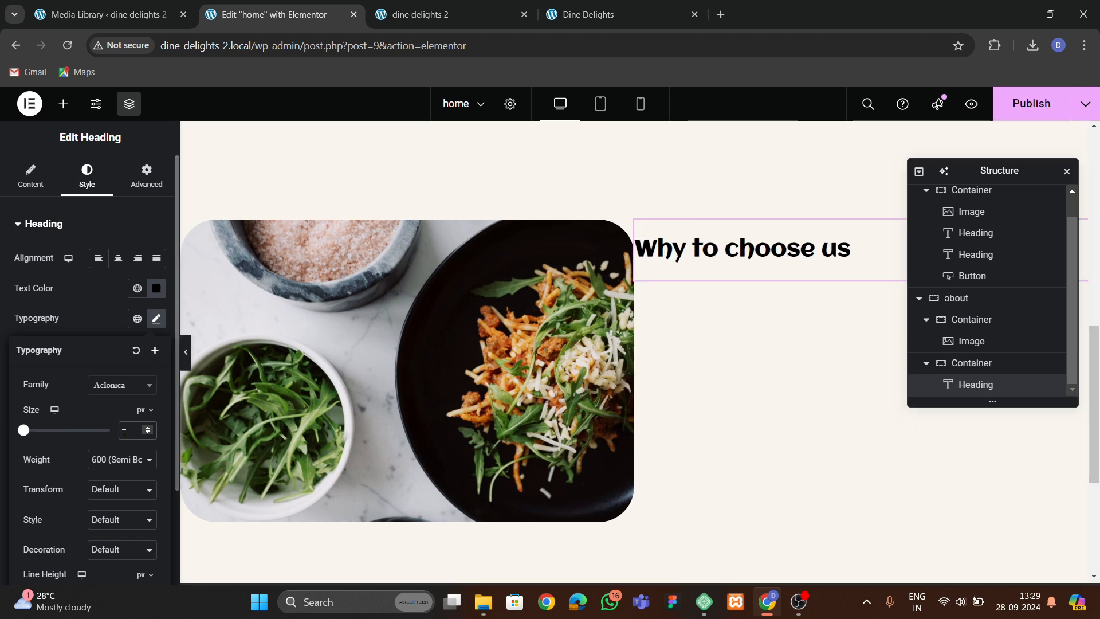
{"action": "type", "text": "45"}
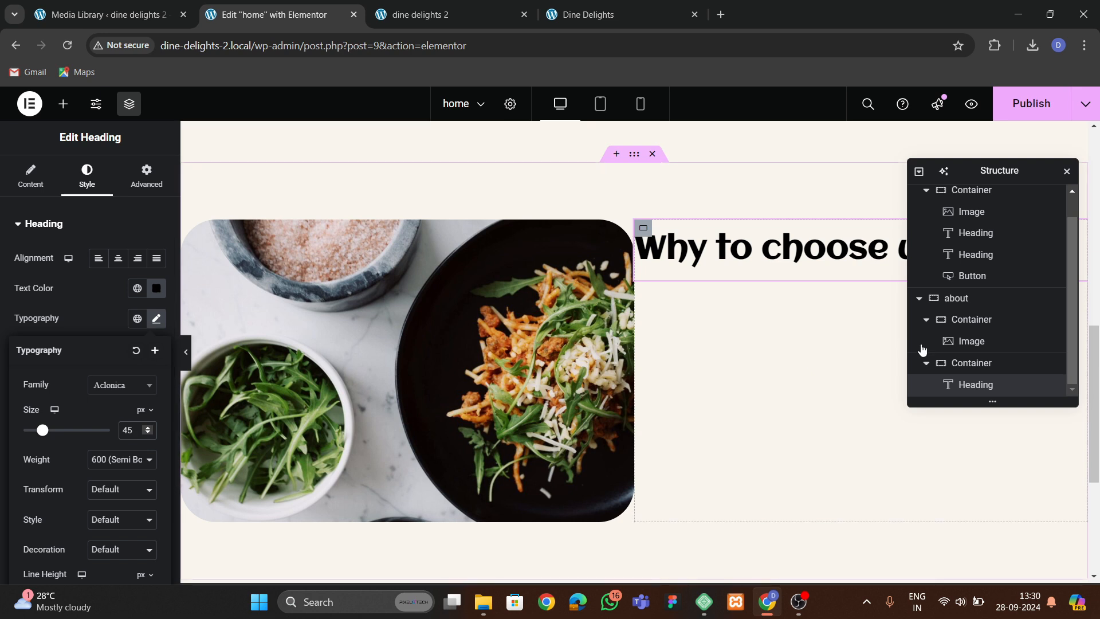
Select the about container and vertically center its items.
{"action": "scroll", "coordinate": [921, 344], "scroll_direction": "up", "scroll_amount": 1}
{"action": "left_click", "coordinate": [919, 324]}
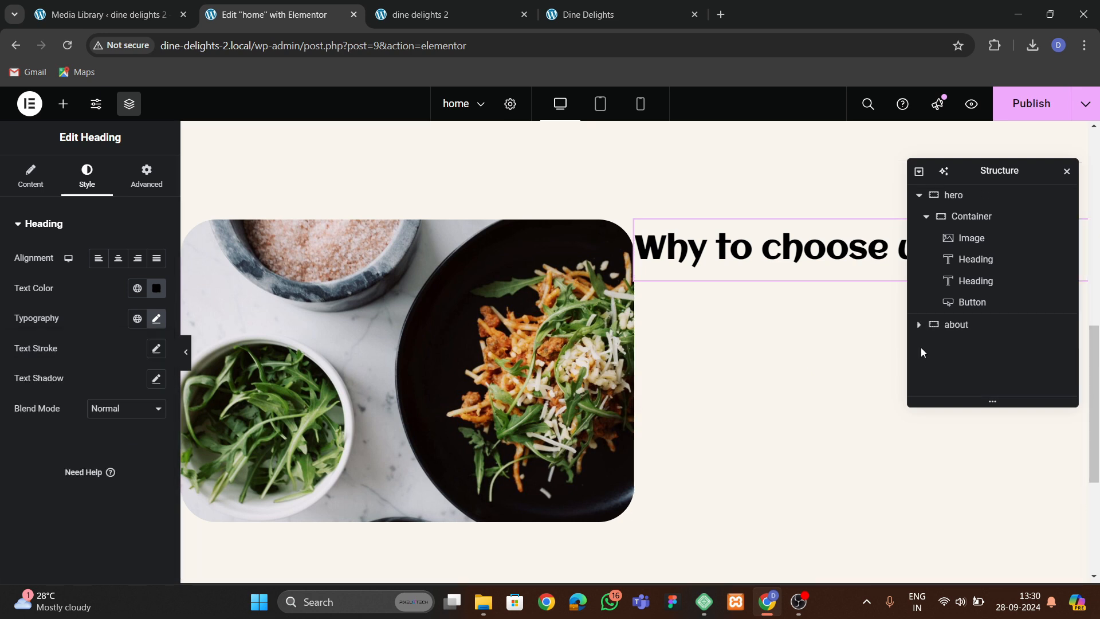
{"action": "left_click", "coordinate": [973, 323]}
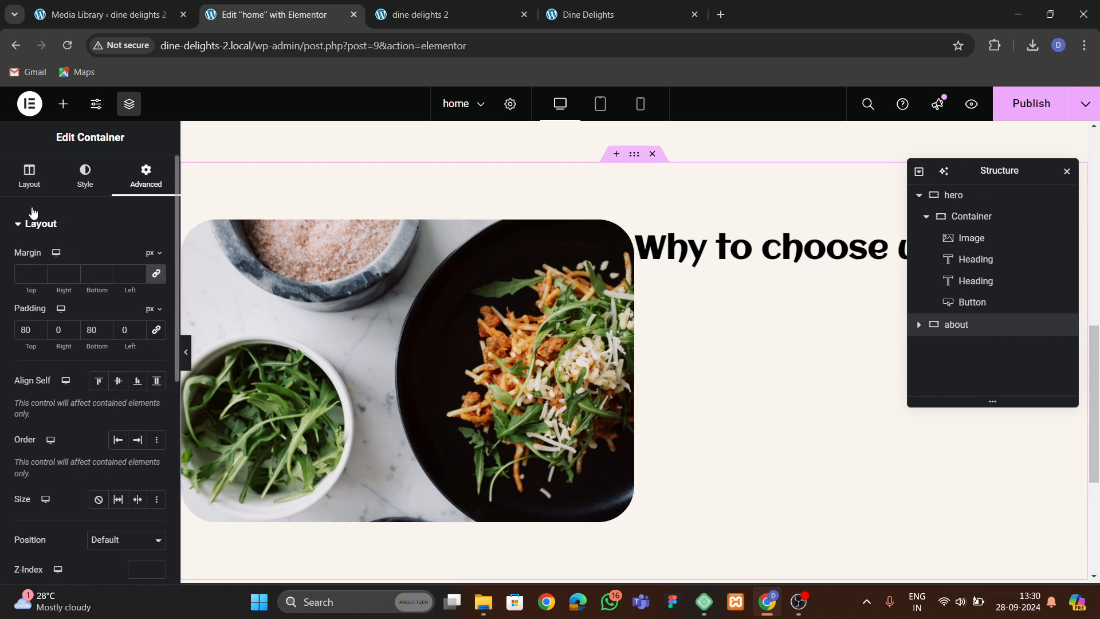
{"action": "left_click", "coordinate": [29, 175]}
{"action": "scroll", "coordinate": [86, 367], "scroll_direction": "down", "scroll_amount": 3}
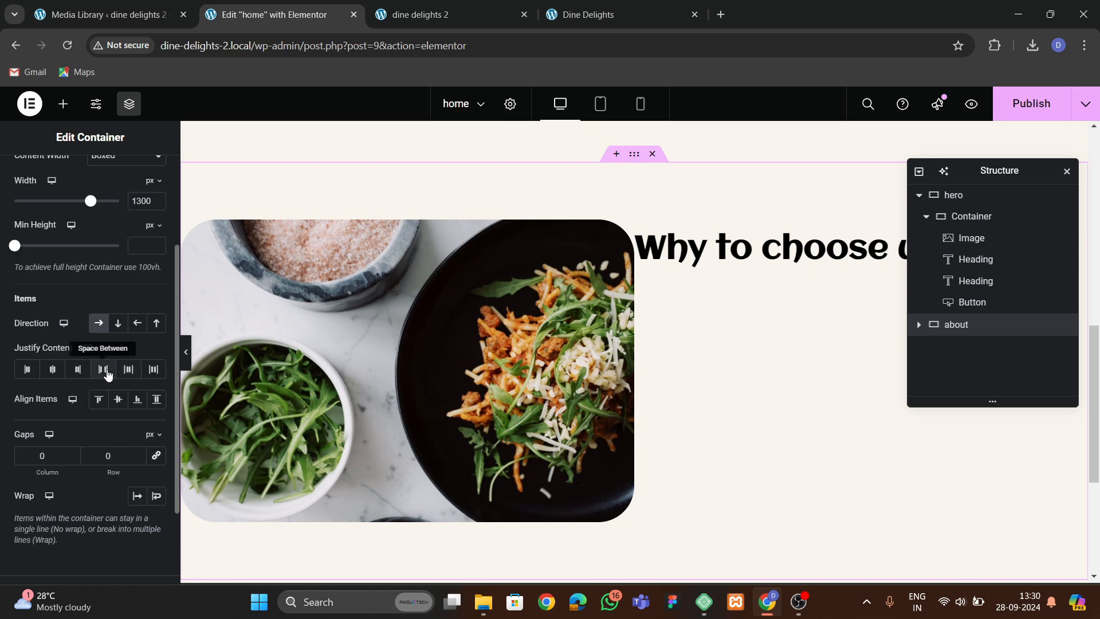
{"action": "left_click", "coordinate": [118, 400]}
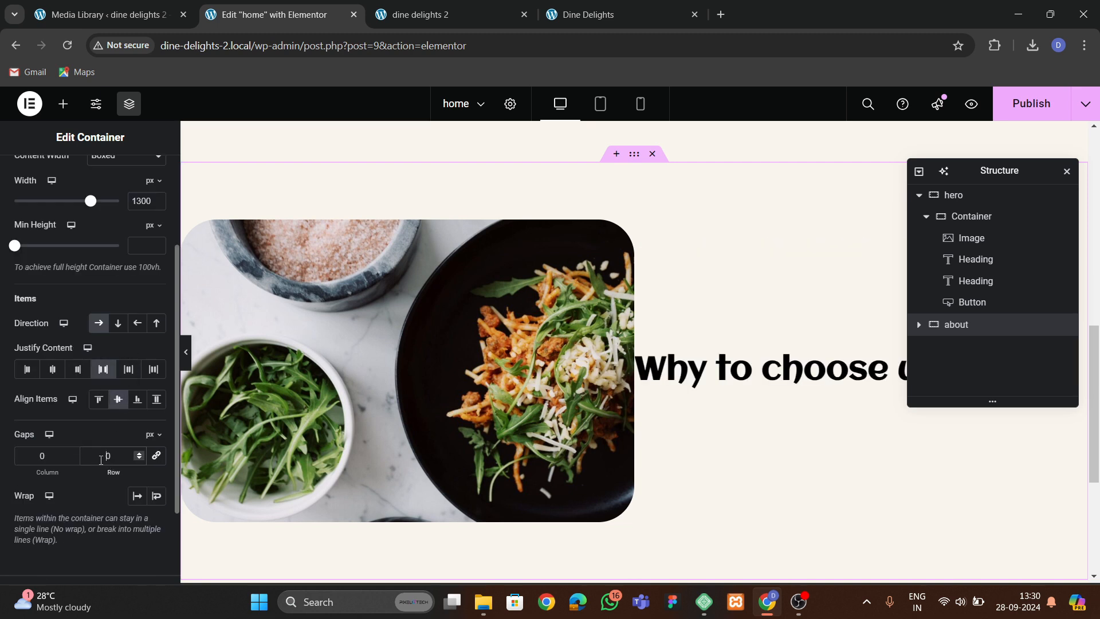
Set the about container's linked column and row gaps to 60 px.
{"action": "left_click", "coordinate": [156, 455]}
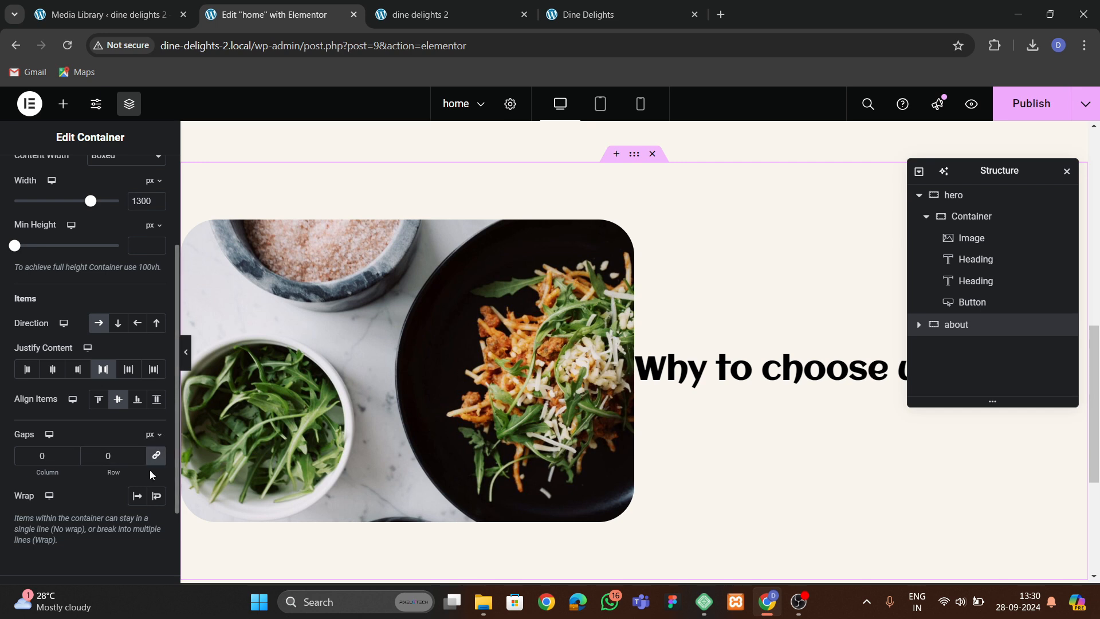
{"action": "left_click", "coordinate": [109, 455]}
{"action": "type", "text": "60"}
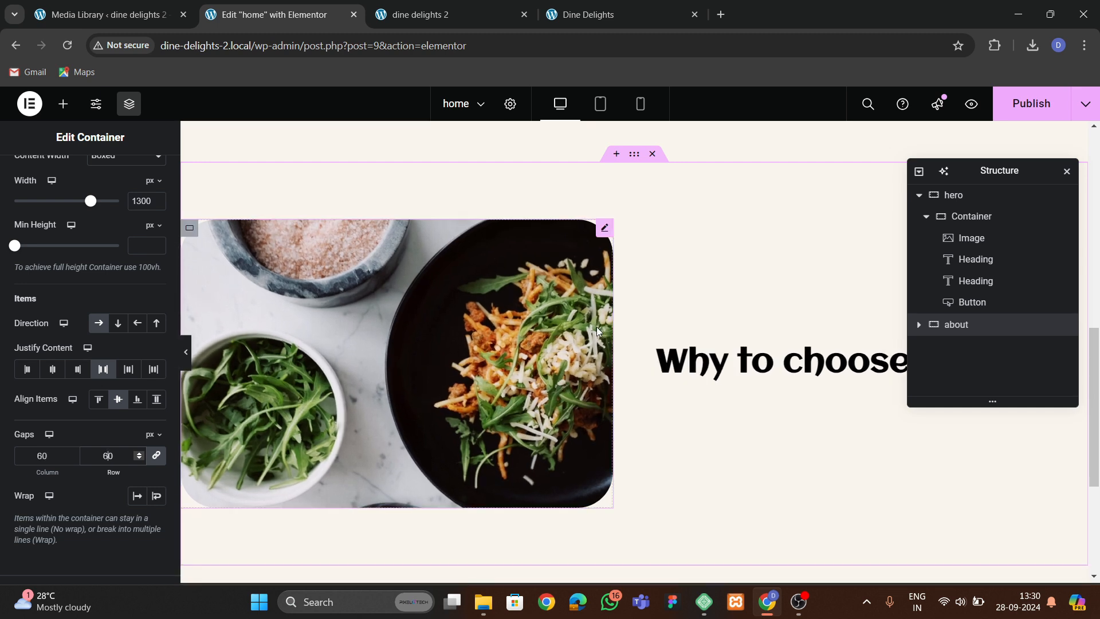
Select the two lorem ipsum paragraphs under Why to choose us on the original Dine Delights page.
{"action": "left_click", "coordinate": [99, 399]}
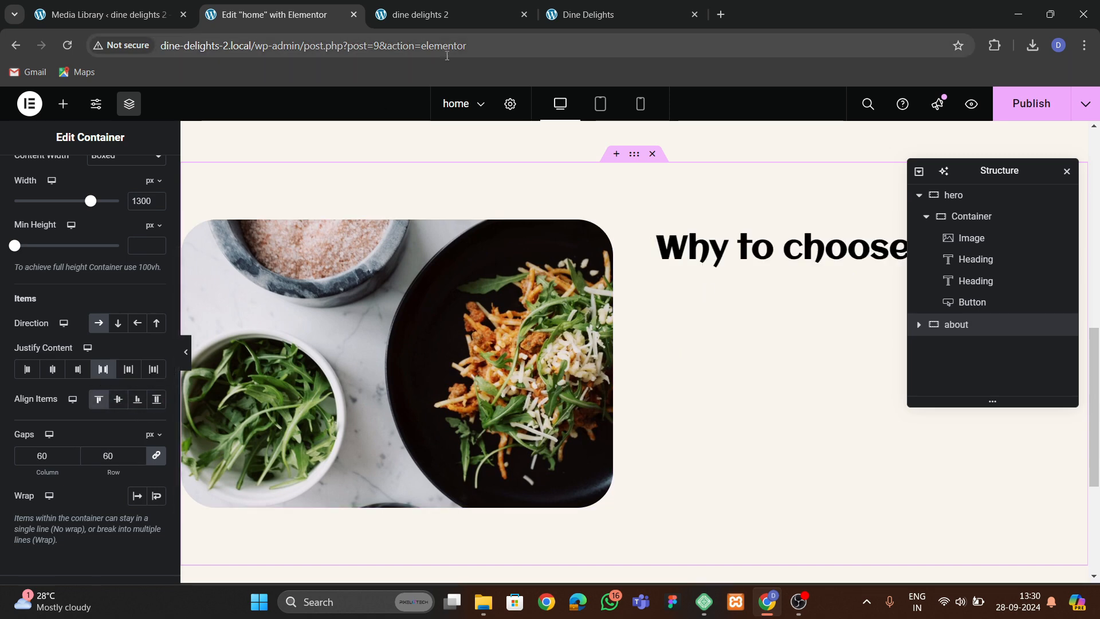
{"action": "left_click", "coordinate": [117, 399]}
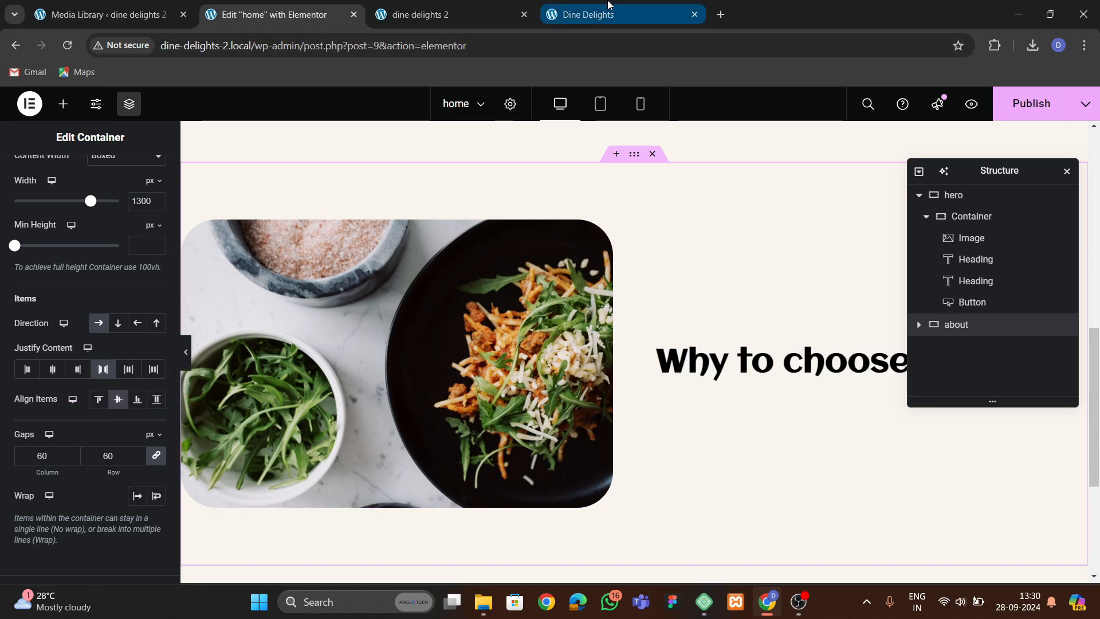
{"action": "left_click", "coordinate": [590, 15]}
{"action": "scroll", "coordinate": [550, 386], "scroll_direction": "down", "scroll_amount": 1}
{"action": "scroll", "coordinate": [550, 386], "scroll_direction": "down", "scroll_amount": 2}
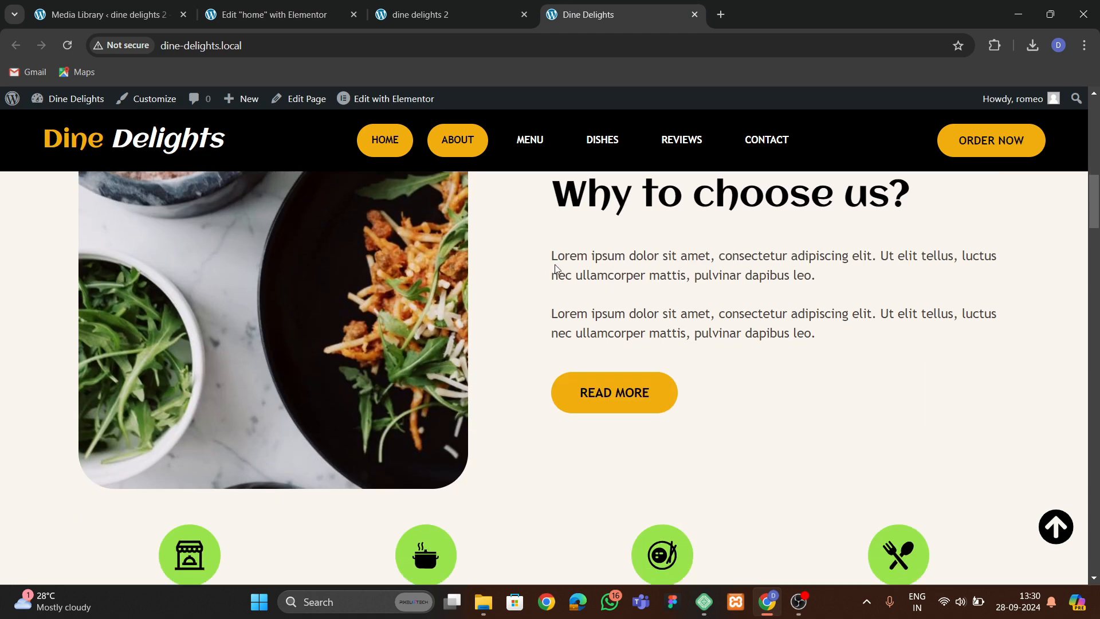
{"action": "left_click_drag", "start_coordinate": [552, 256], "coordinate": [784, 334]}
Add a Text Editor widget below the Why to choose us heading in the about container.
{"action": "left_click", "coordinate": [270, 14]}
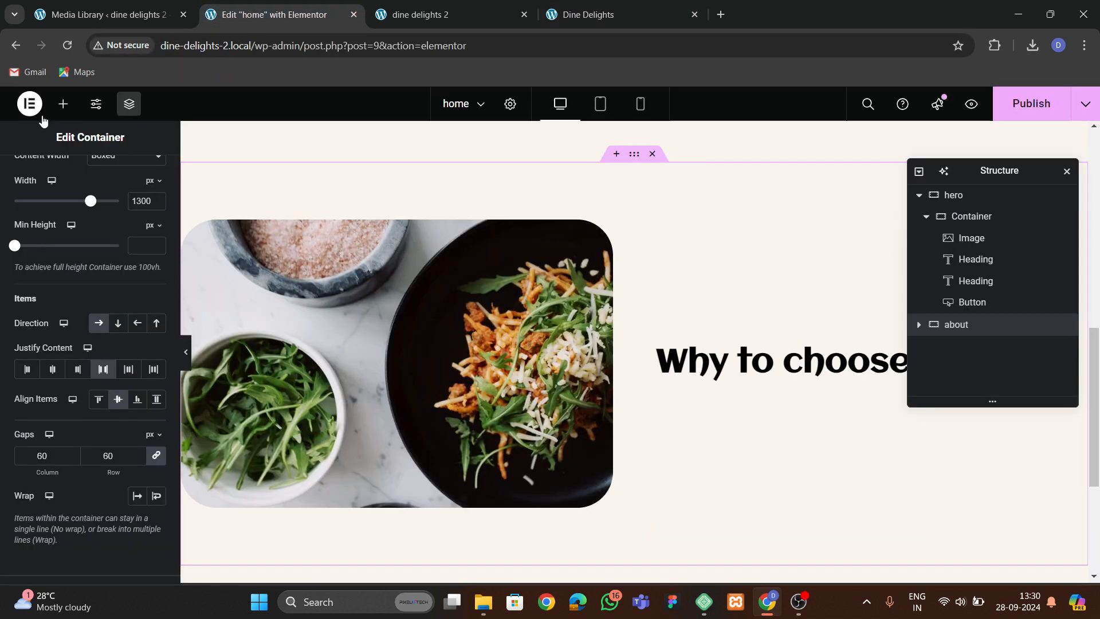
{"action": "left_click", "coordinate": [63, 104]}
{"action": "left_click_drag", "start_coordinate": [49, 467], "coordinate": [733, 367]}
Copy the two paragraphs from the original site and paste them over the text editor's content in code view.
{"action": "left_click", "coordinate": [614, 15]}
{"action": "left_click", "coordinate": [563, 290]}
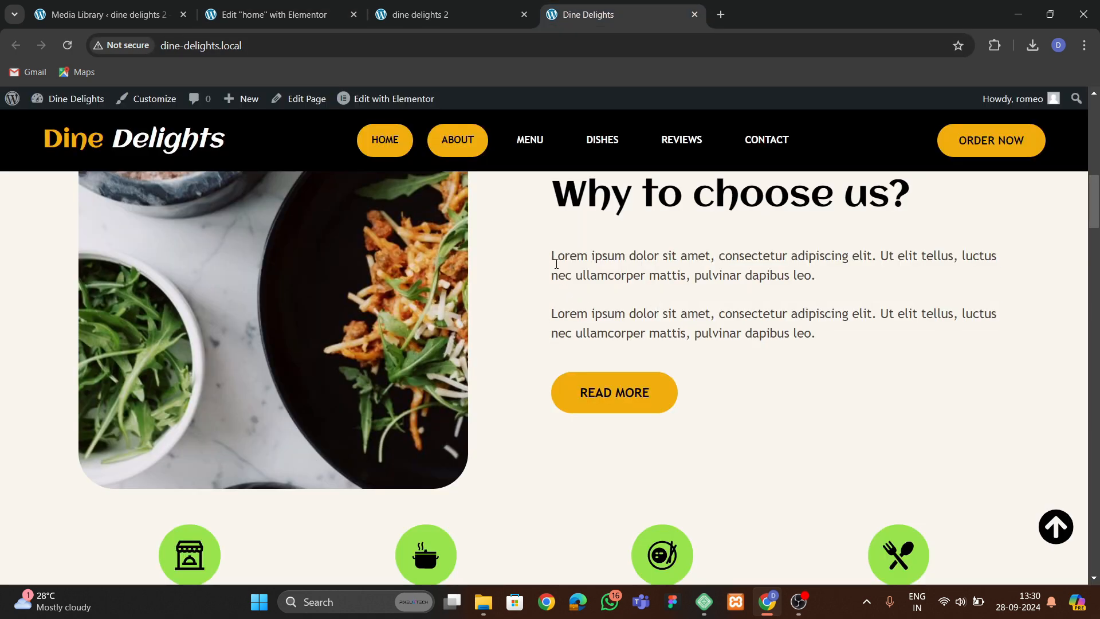
{"action": "left_click_drag", "start_coordinate": [557, 264], "coordinate": [835, 347]}
{"action": "key", "text": "ctrl+c"}
{"action": "left_click", "coordinate": [252, 14]}
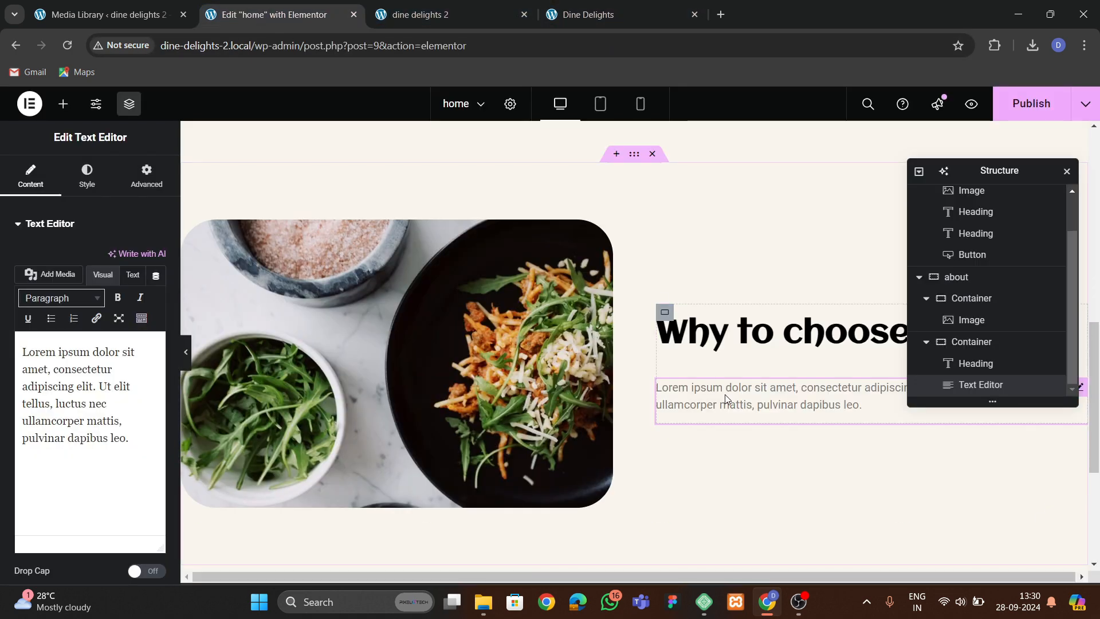
{"action": "left_click", "coordinate": [132, 274]}
{"action": "key", "text": "ctrl+a"}
{"action": "key", "text": "ctrl+v"}
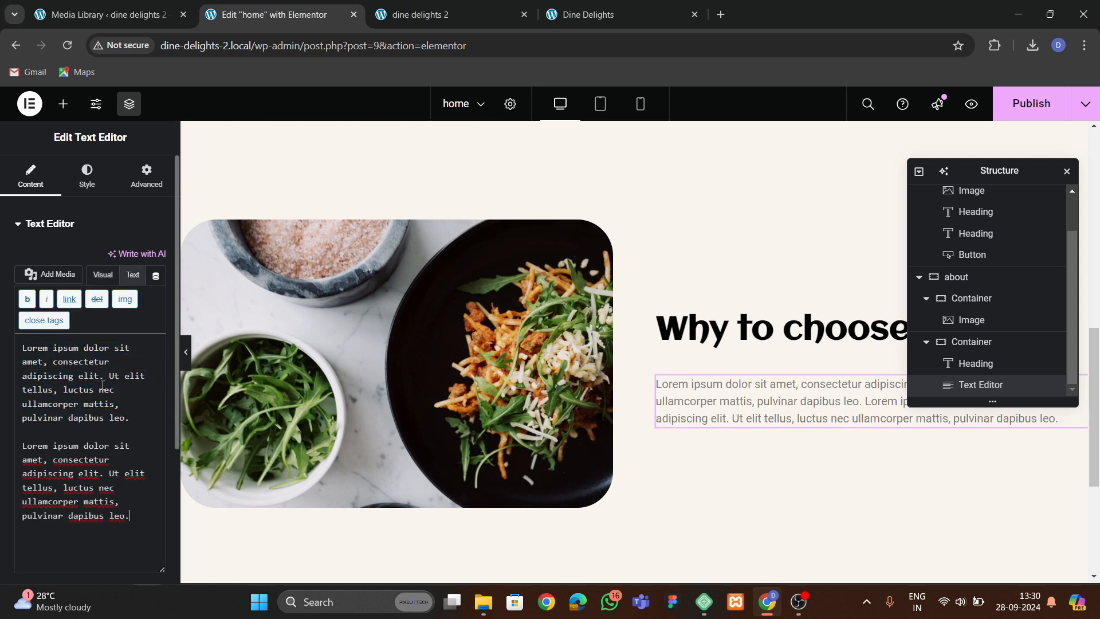
Set the text editor's text color to #483F3F.
{"action": "left_click", "coordinate": [87, 175]}
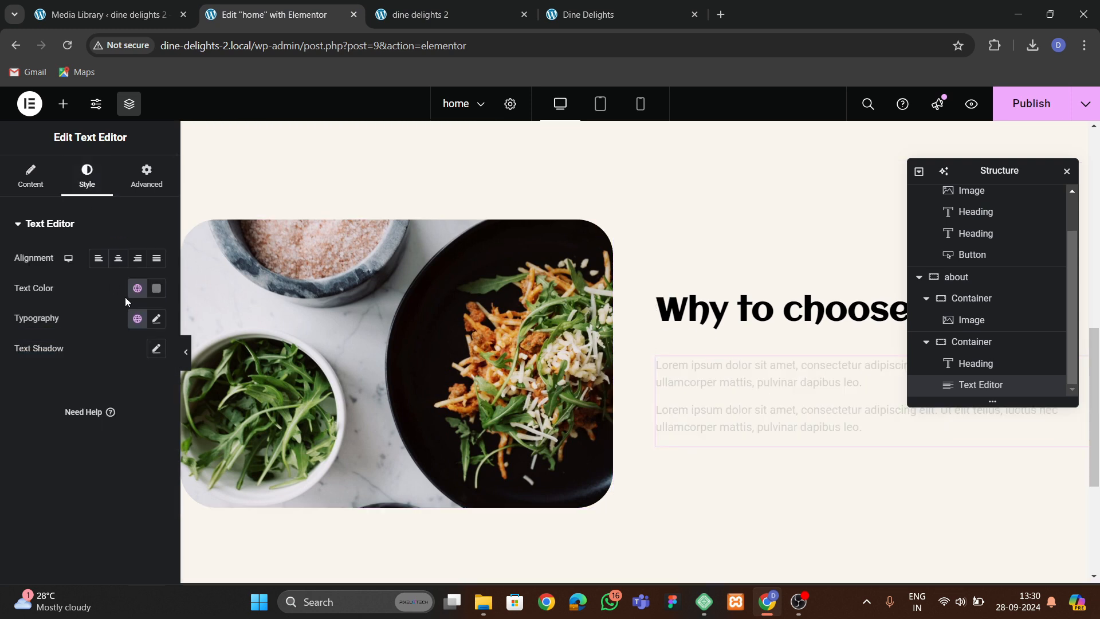
{"action": "left_click", "coordinate": [156, 287]}
{"action": "left_click_drag", "start_coordinate": [148, 404], "coordinate": [98, 430]}
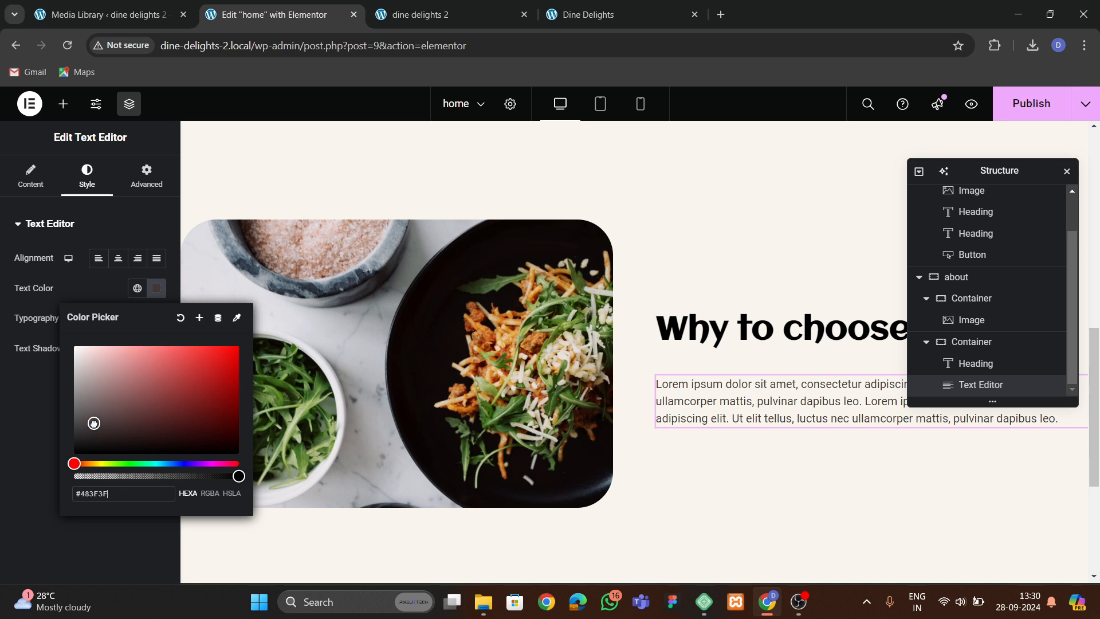
{"action": "left_click", "coordinate": [32, 449]}
Set the text editor's typography to the Trebuchet font family at 17 px size.
{"action": "left_click", "coordinate": [157, 319]}
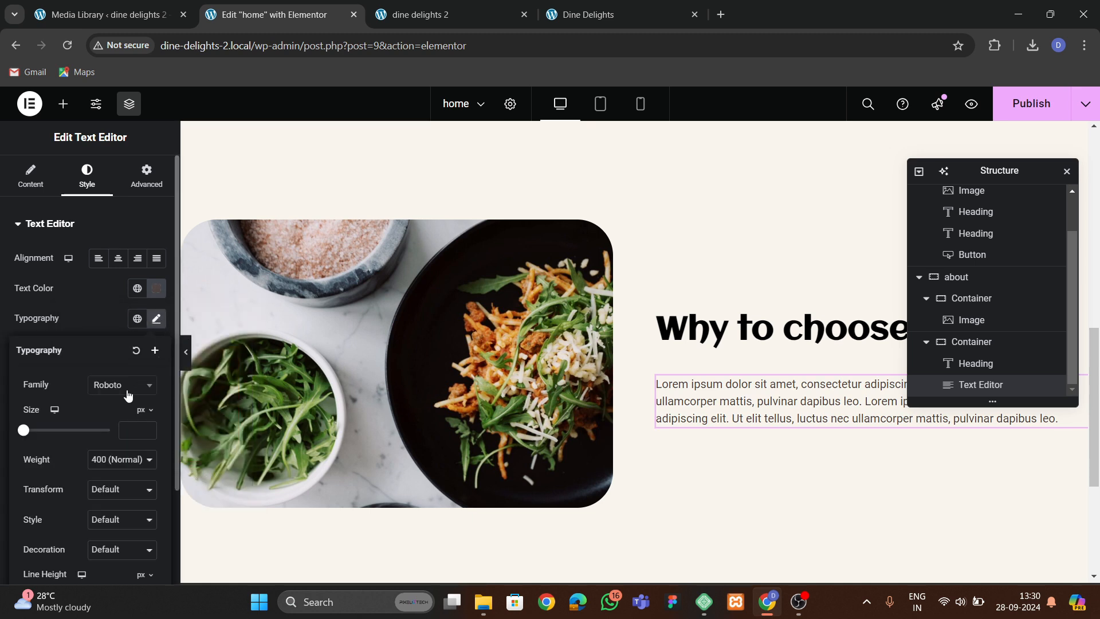
{"action": "left_click", "coordinate": [122, 385]}
{"action": "type", "text": "tr"}
{"action": "left_click", "coordinate": [121, 447]}
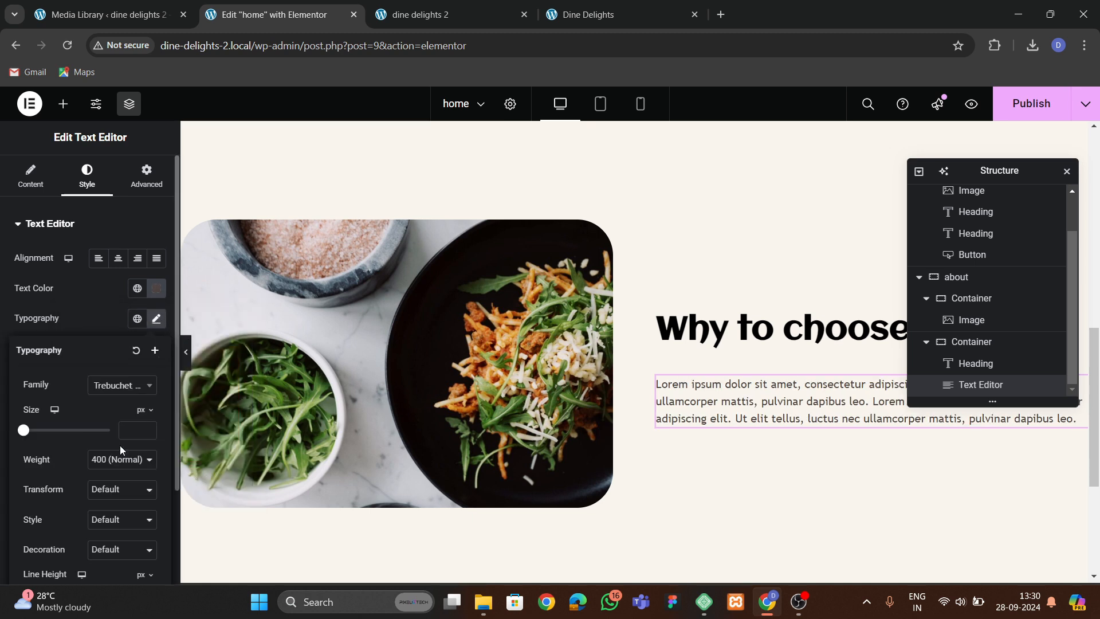
{"action": "left_click", "coordinate": [147, 429]}
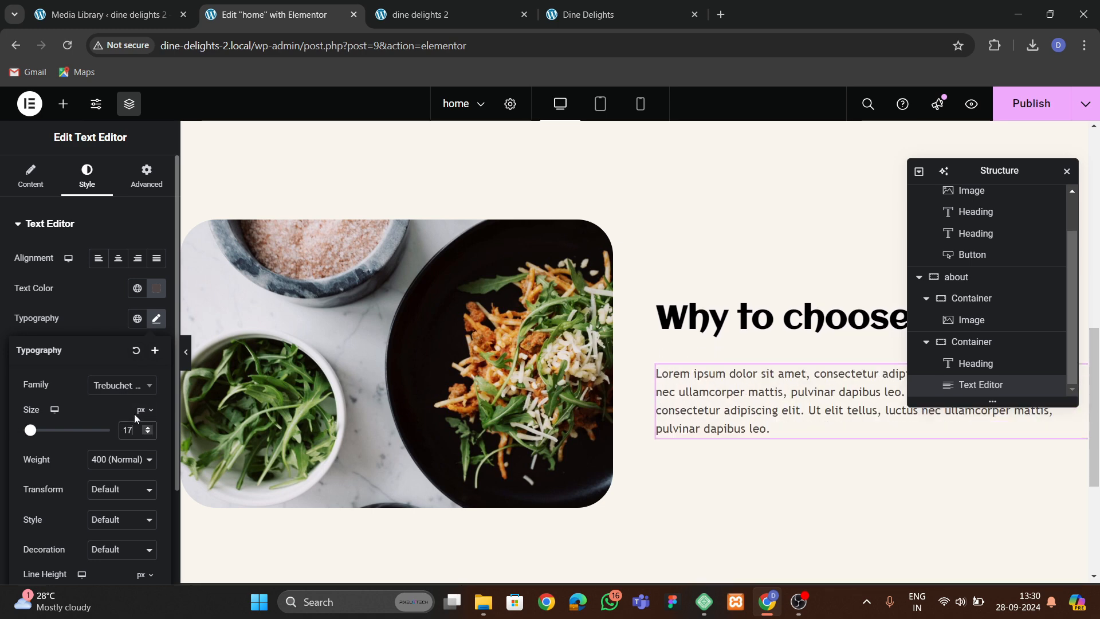
{"action": "left_click", "coordinate": [61, 248]}
Replace the break between the two paragraphs with two <br> tags in the text editor's code view.
{"action": "left_click", "coordinate": [30, 174]}
{"action": "left_click", "coordinate": [132, 275]}
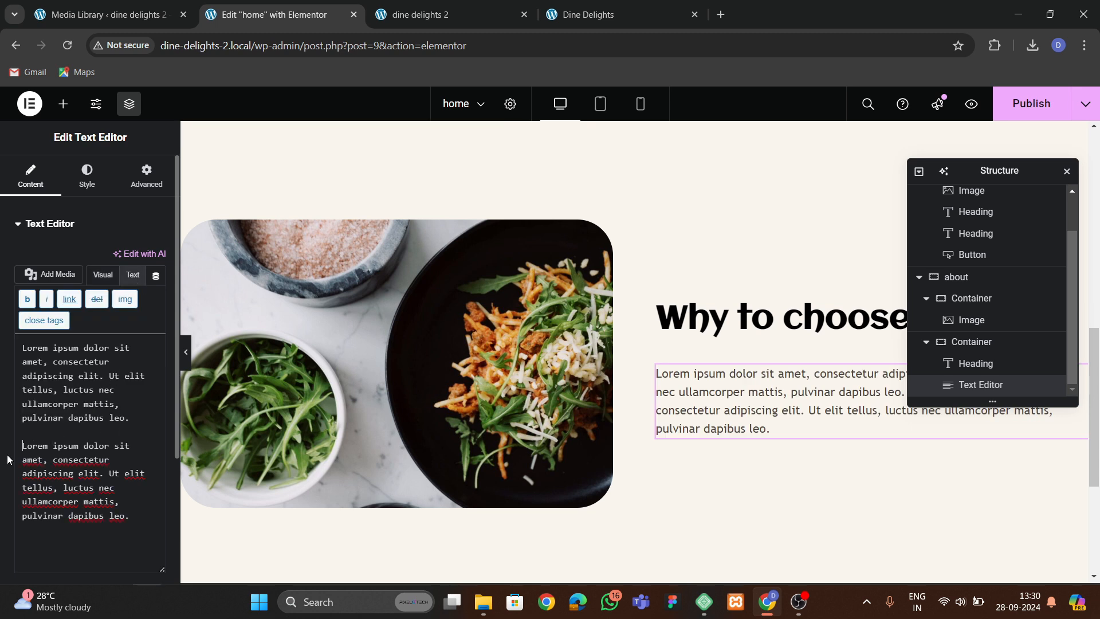
{"action": "key", "text": "BackSpace"}
{"action": "type", "text": "<br"}
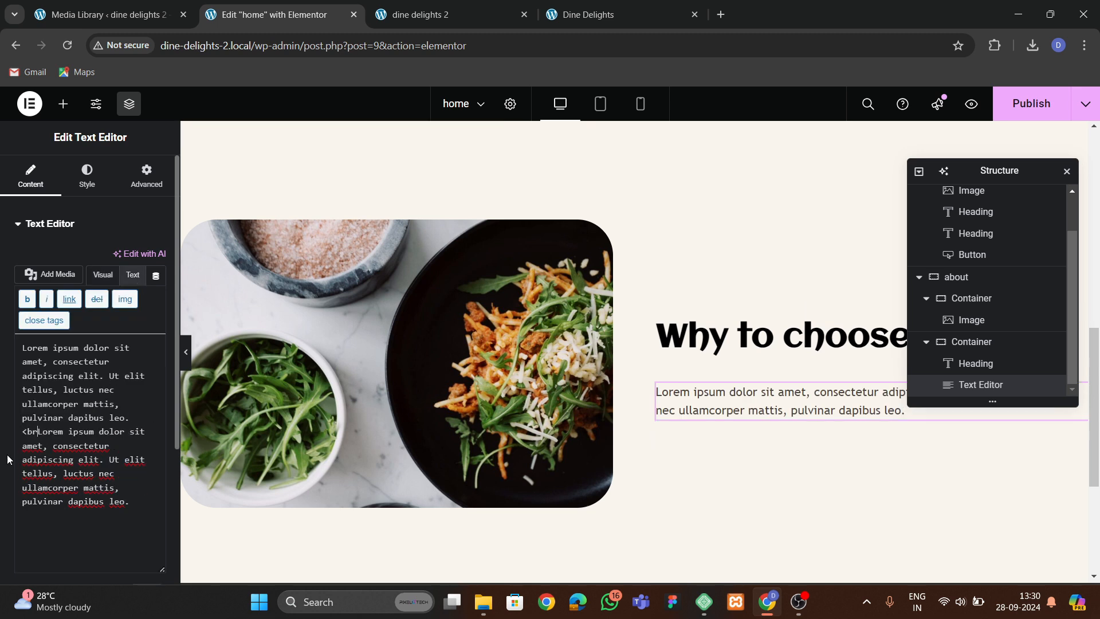
{"action": "type", "text": "> <"}
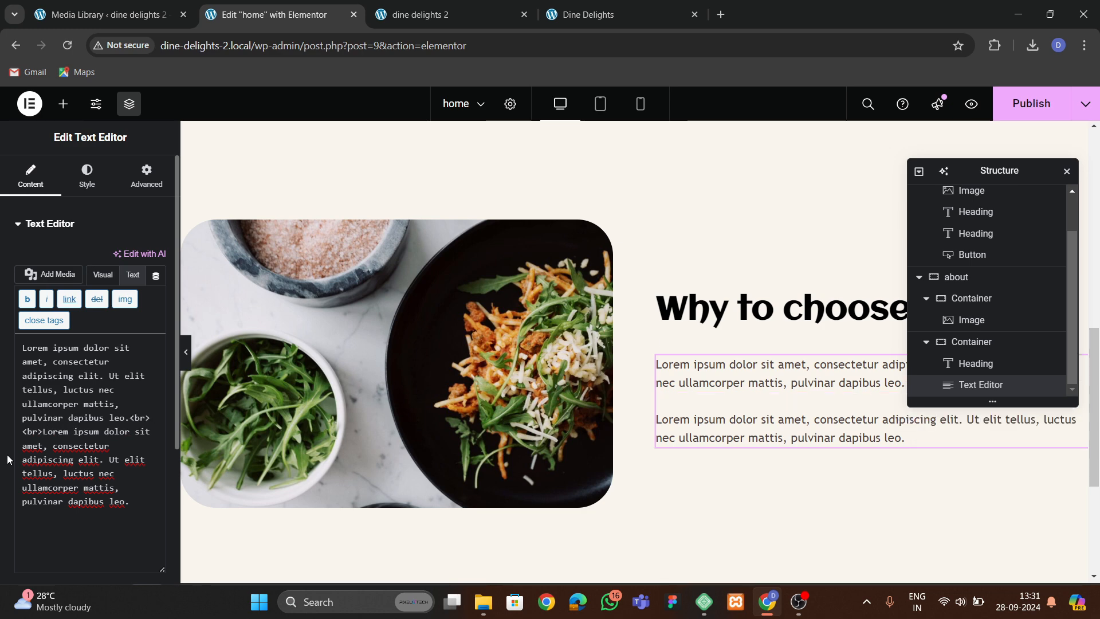
{"action": "left_click_drag", "start_coordinate": [966, 178], "coordinate": [572, 209]}
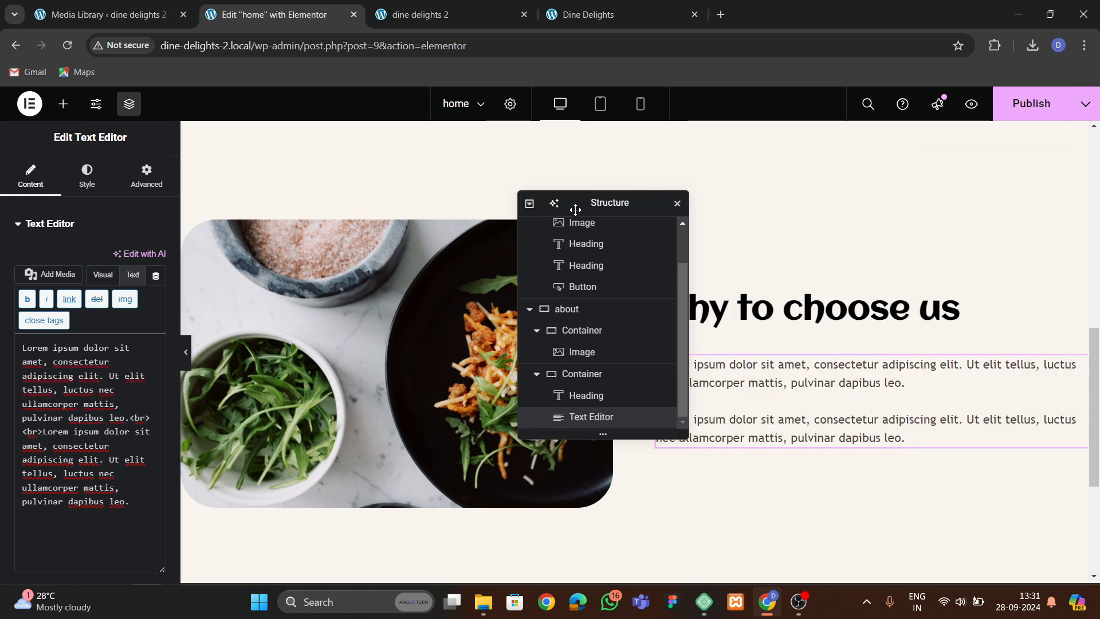
{"action": "left_click", "coordinate": [593, 26]}
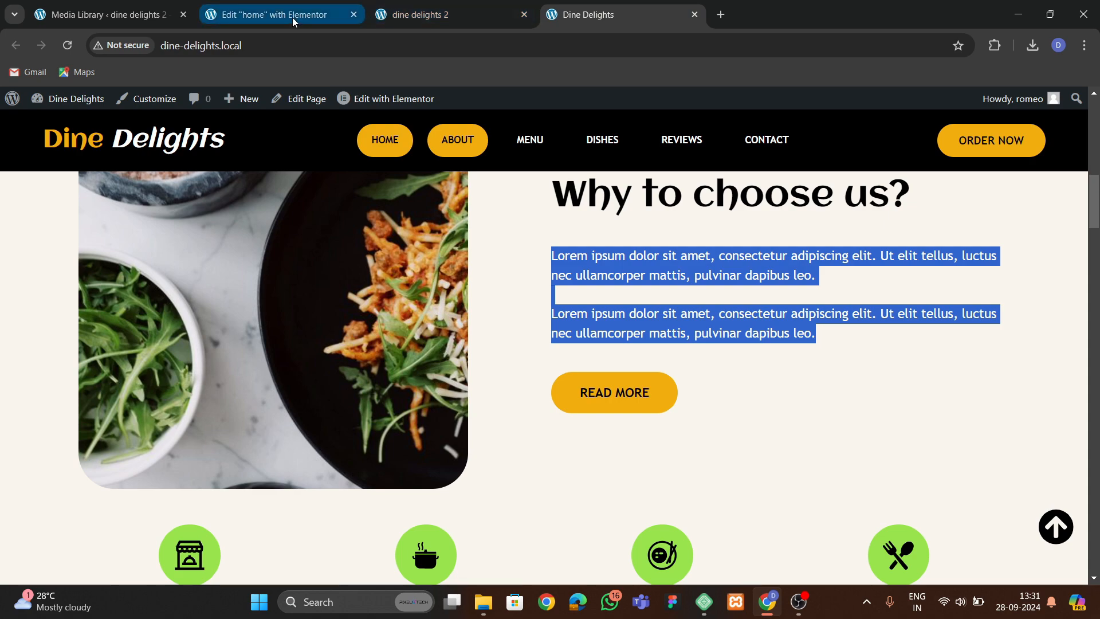
{"action": "left_click", "coordinate": [292, 17]}
{"action": "left_click", "coordinate": [416, 16]}
{"action": "left_click", "coordinate": [294, 19]}
Copy the hero's Order Now button and paste it below the about section's text editor.
{"action": "scroll", "coordinate": [380, 281], "scroll_direction": "up", "scroll_amount": 5}
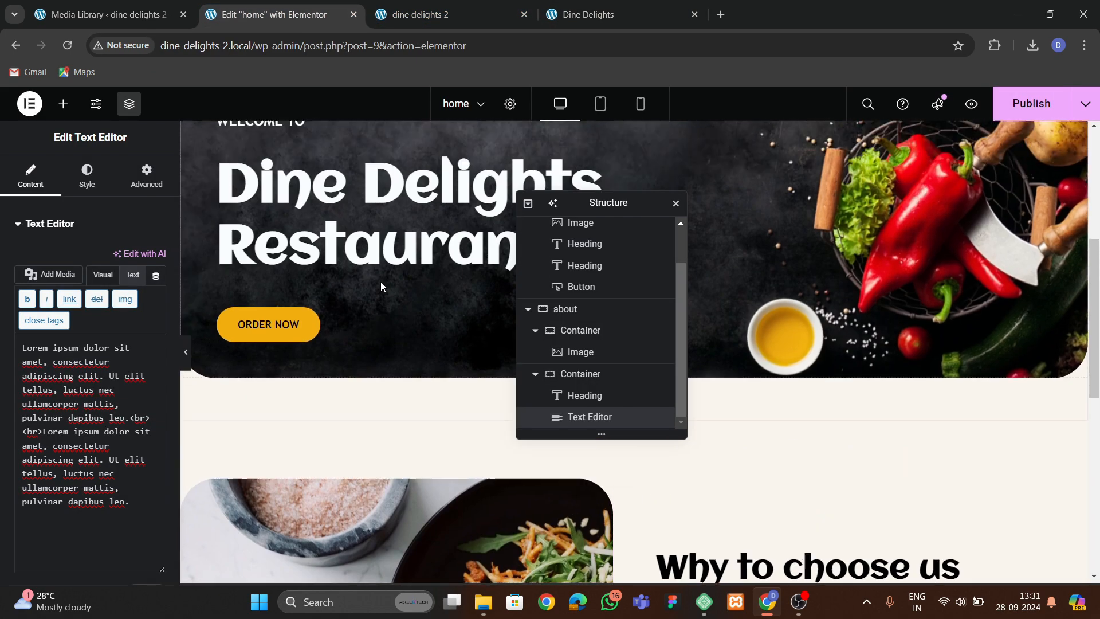
{"action": "left_click", "coordinate": [298, 359]}
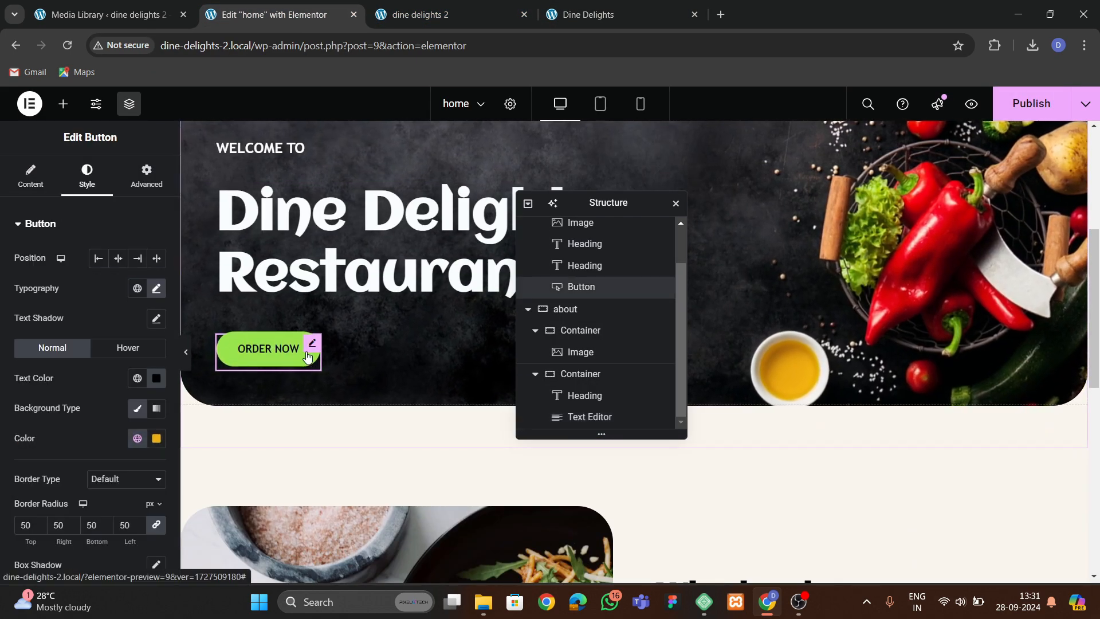
{"action": "right_click", "coordinate": [307, 361]}
{"action": "left_click", "coordinate": [326, 346]}
{"action": "scroll", "coordinate": [887, 351], "scroll_direction": "down", "scroll_amount": 8}
{"action": "left_click", "coordinate": [802, 238]}
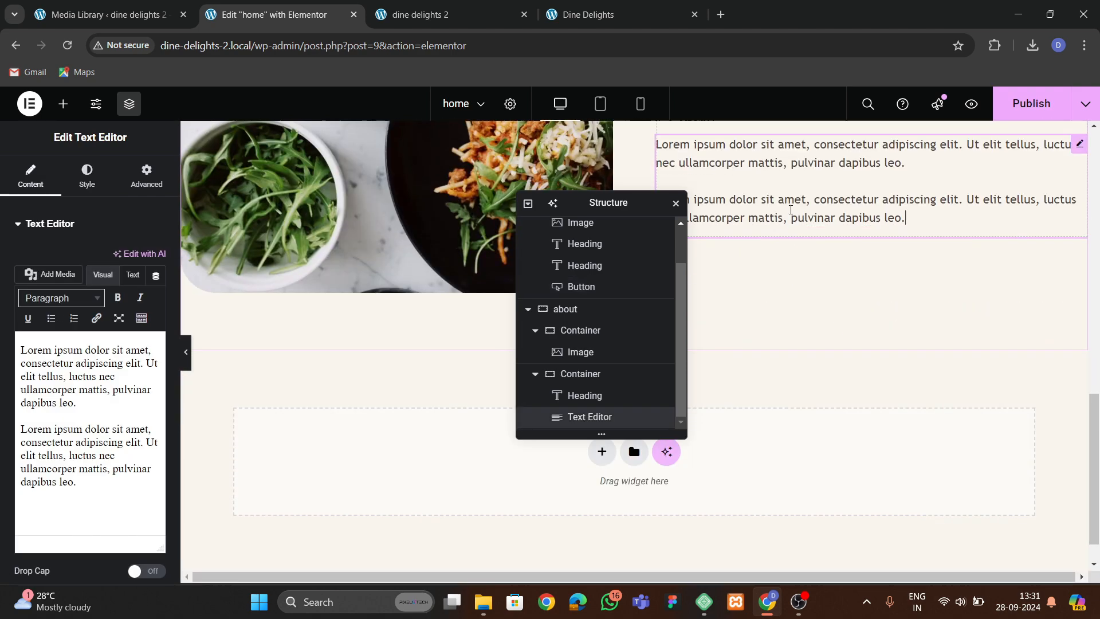
{"action": "right_click", "coordinate": [802, 238]}
{"action": "left_click", "coordinate": [825, 309]}
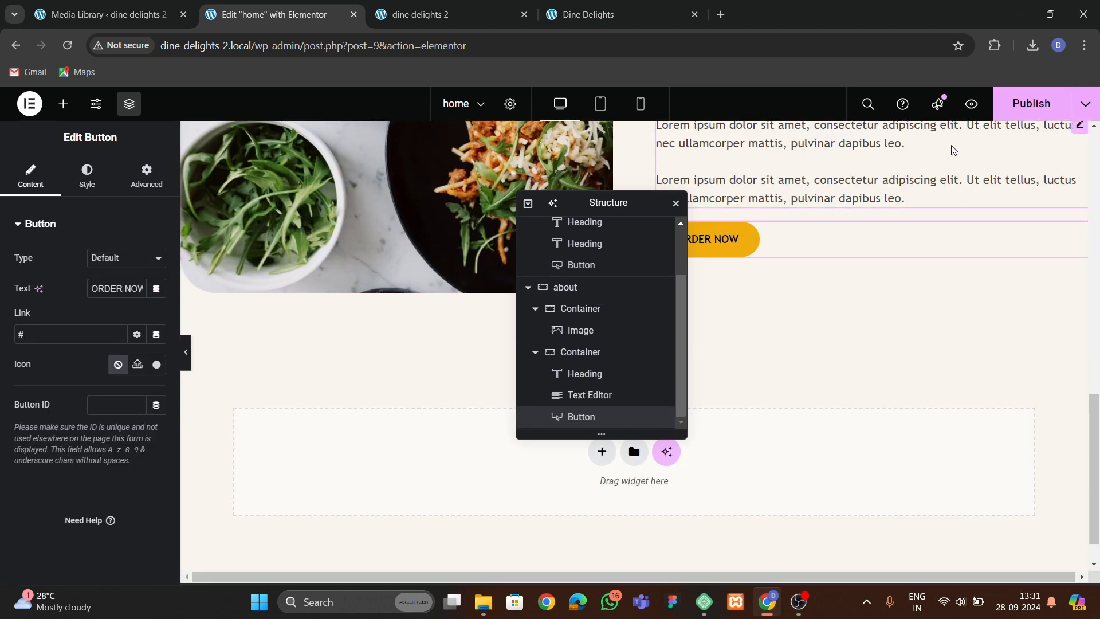
Publish the page and compare the live about section with the original site.
{"action": "left_click", "coordinate": [1022, 105]}
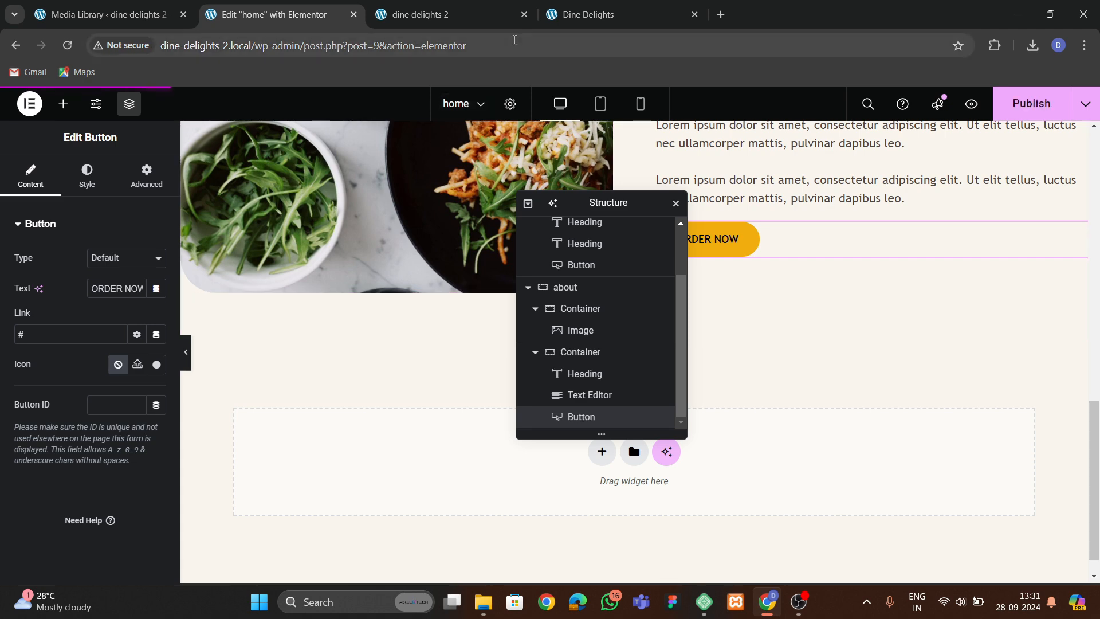
{"action": "left_click", "coordinate": [436, 15]}
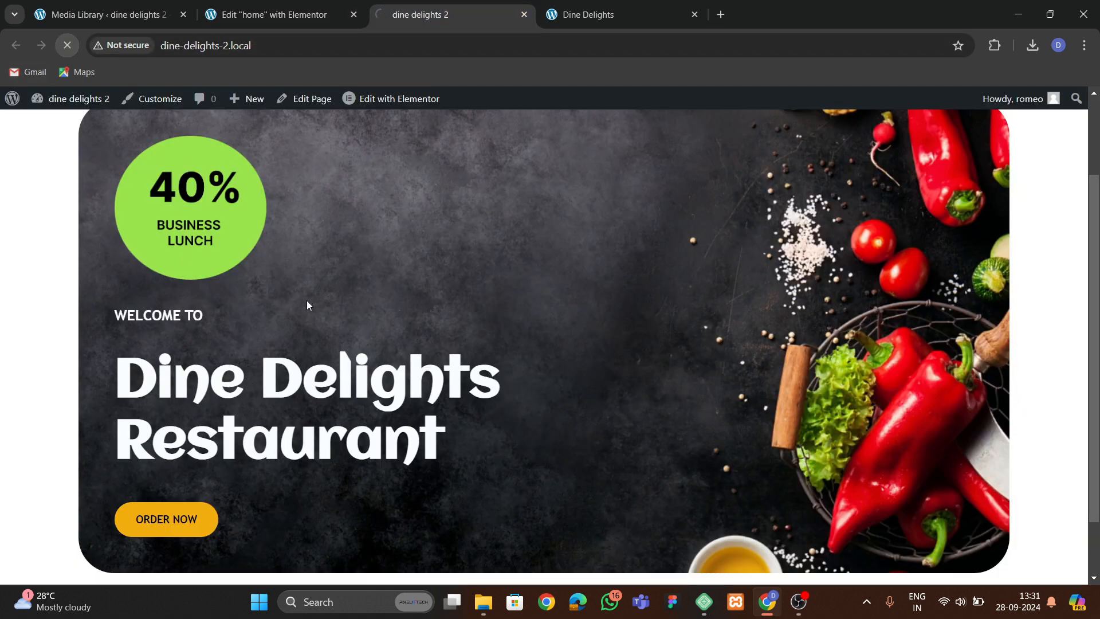
{"action": "scroll", "coordinate": [459, 325], "scroll_direction": "down", "scroll_amount": 8}
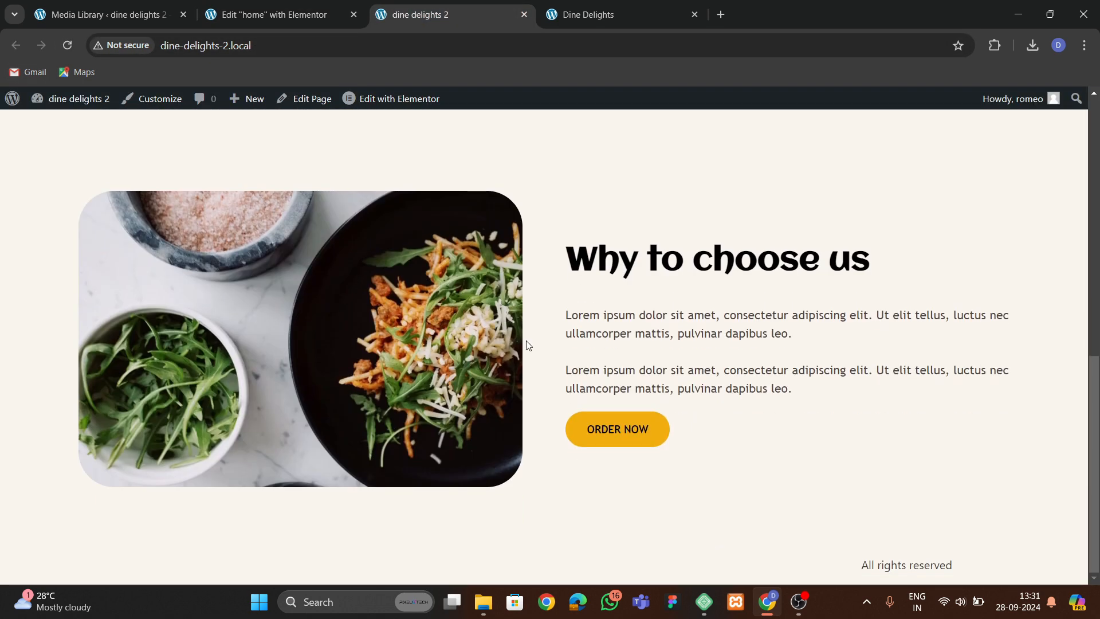
{"action": "left_click", "coordinate": [588, 14]}
{"action": "scroll", "coordinate": [518, 351], "scroll_direction": "down", "scroll_amount": 3}
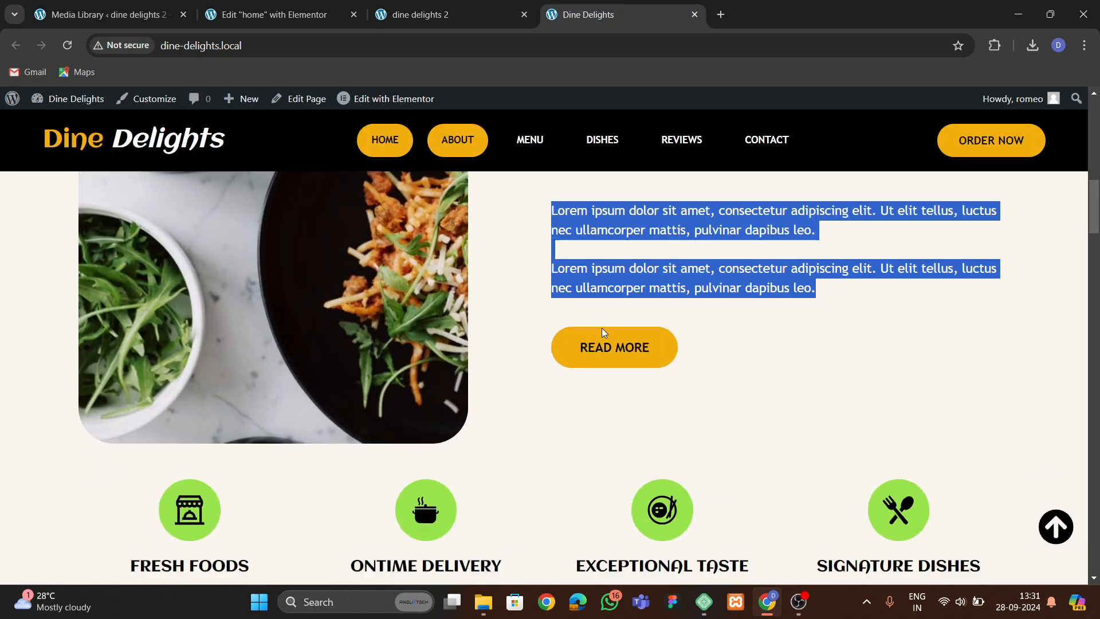
{"action": "left_click", "coordinate": [275, 14]}
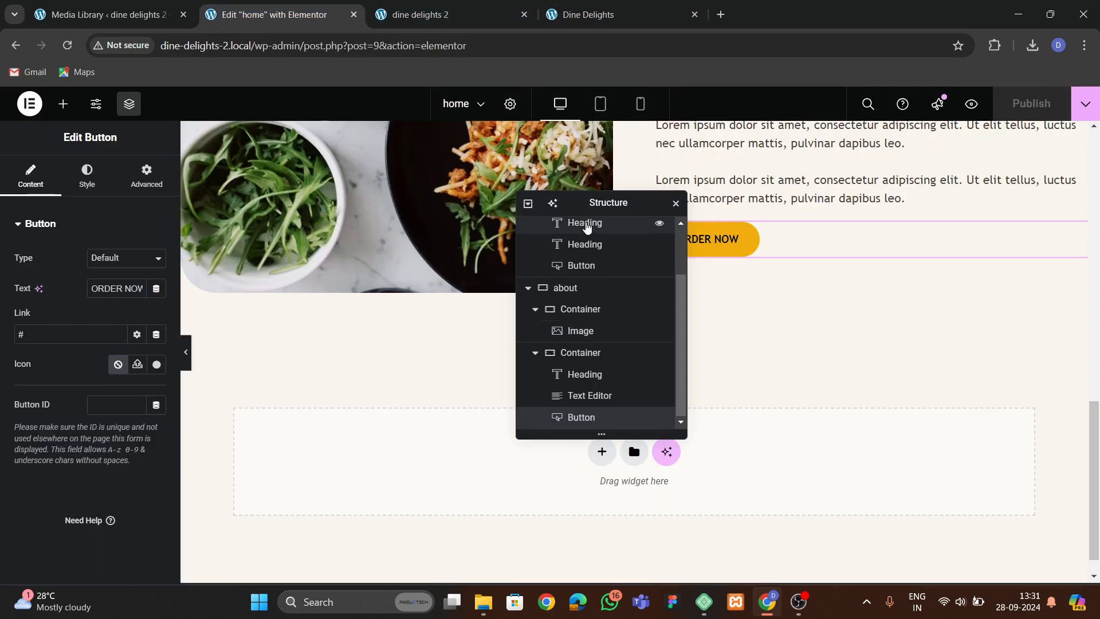
Add a new single-column container section below the about section.
{"action": "left_click_drag", "start_coordinate": [585, 210], "coordinate": [843, 177]}
{"action": "scroll", "coordinate": [608, 361], "scroll_direction": "down", "scroll_amount": 1}
{"action": "left_click", "coordinate": [601, 421]}
{"action": "left_click", "coordinate": [564, 456]}
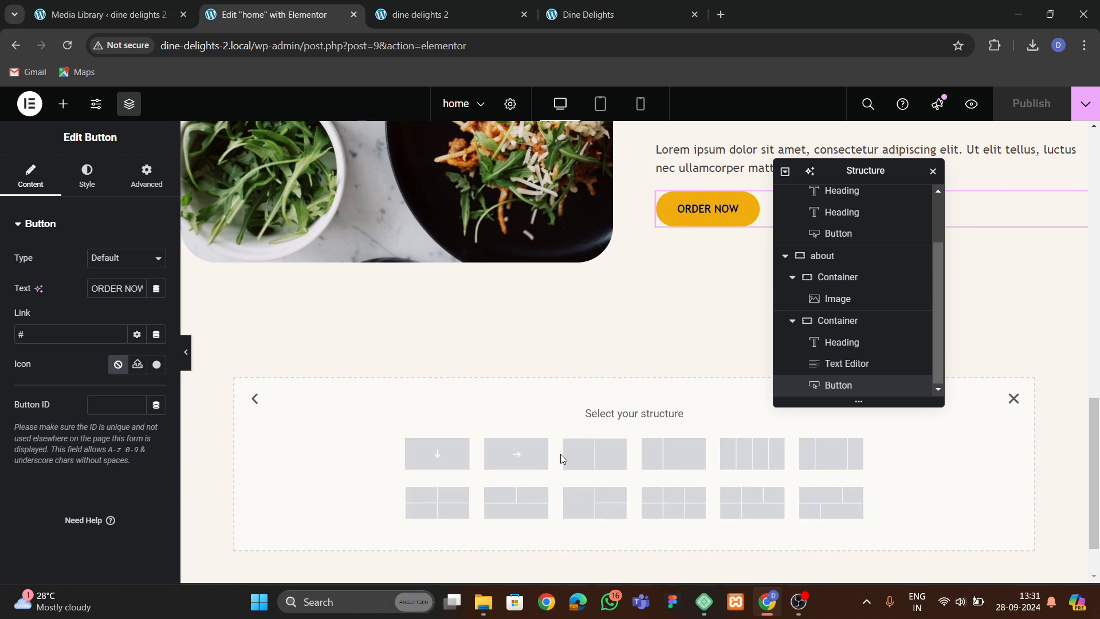
{"action": "left_click", "coordinate": [455, 464]}
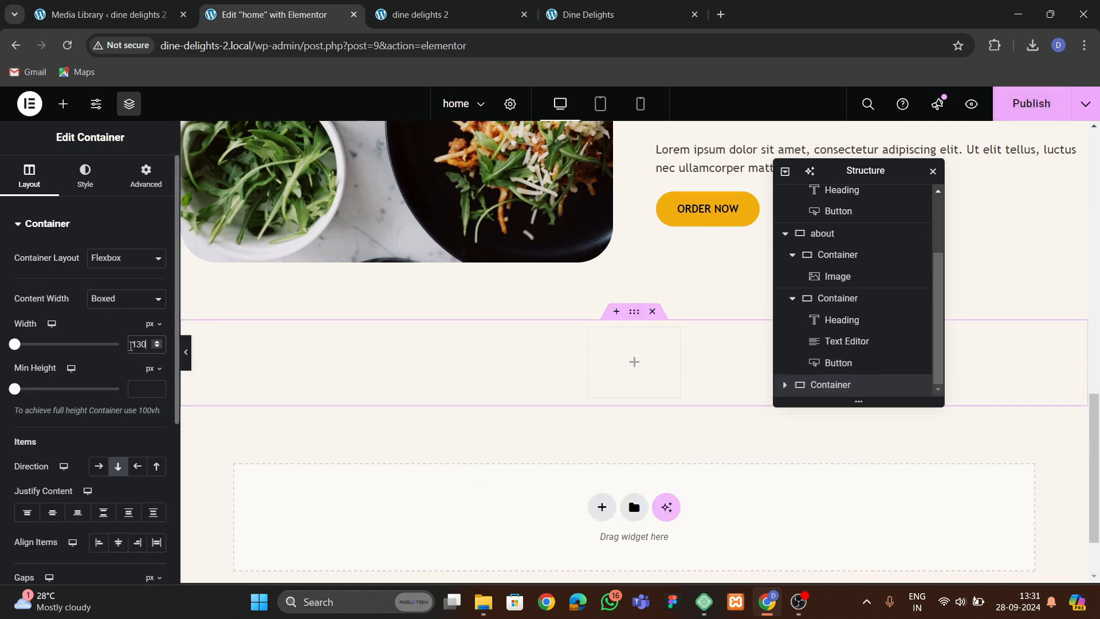
{"action": "left_click", "coordinate": [135, 182]}
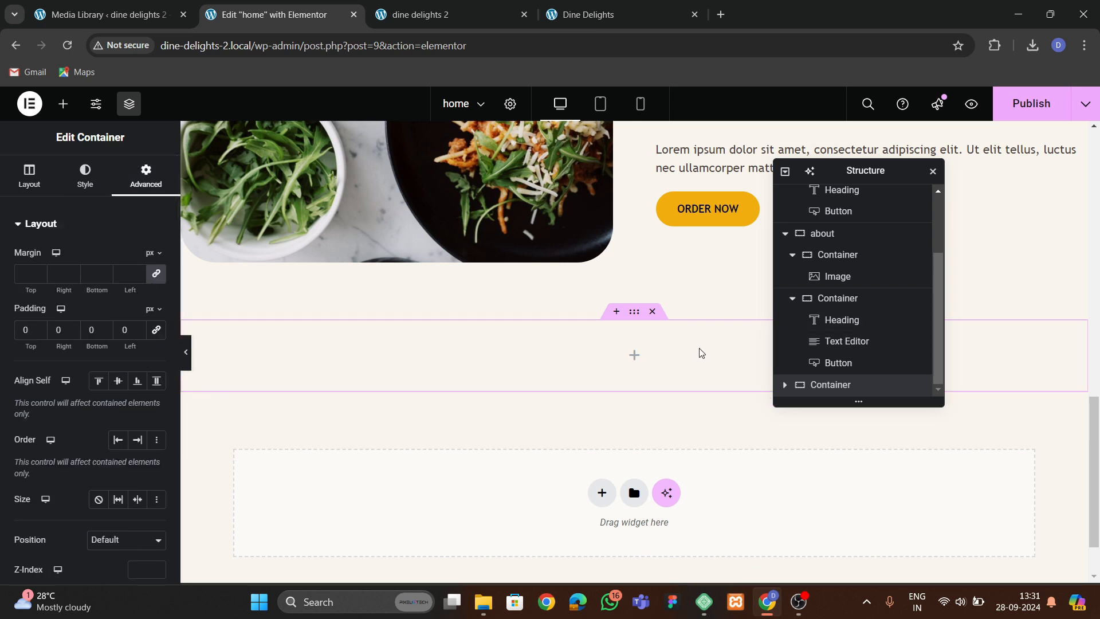
{"action": "left_click", "coordinate": [786, 233]}
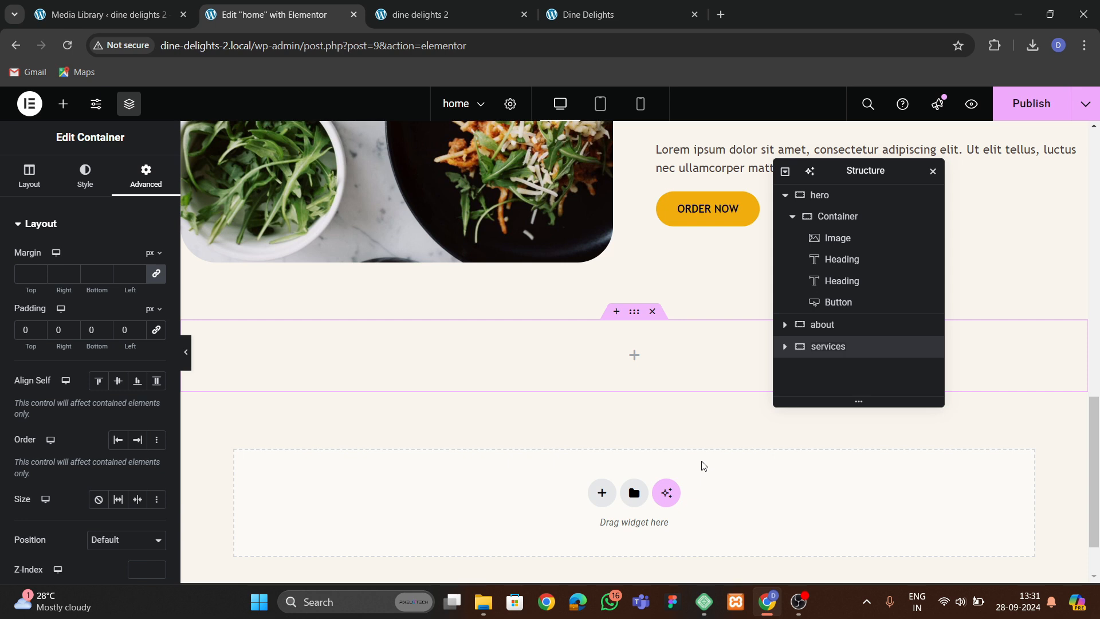
Search for the Grid element and drop it into the new services container.
{"action": "left_click", "coordinate": [63, 104]}
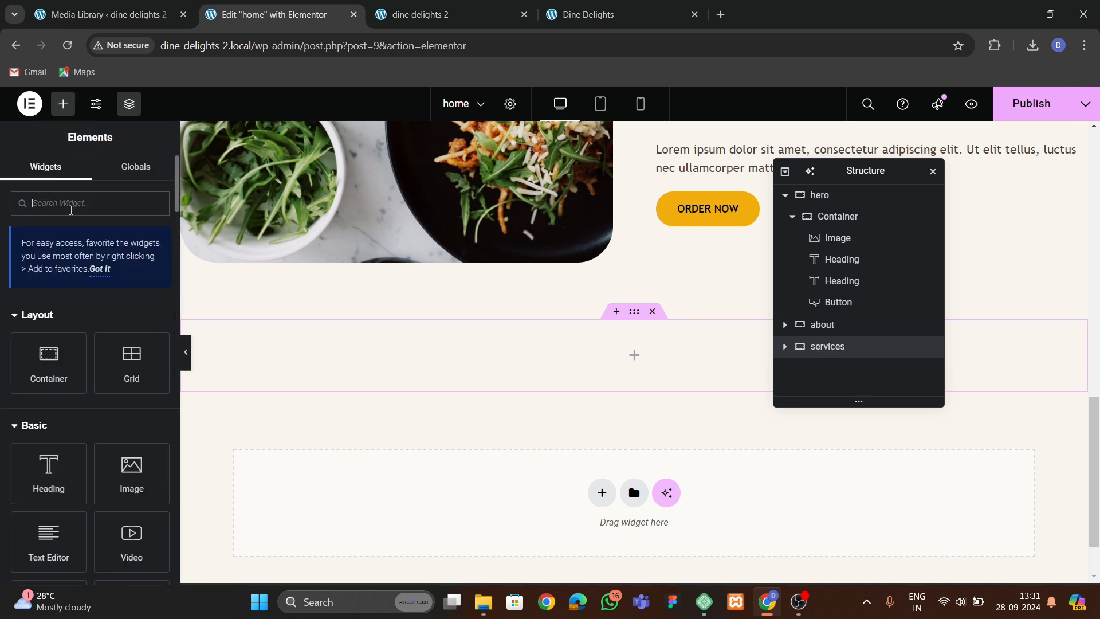
{"action": "type", "text": "gri"}
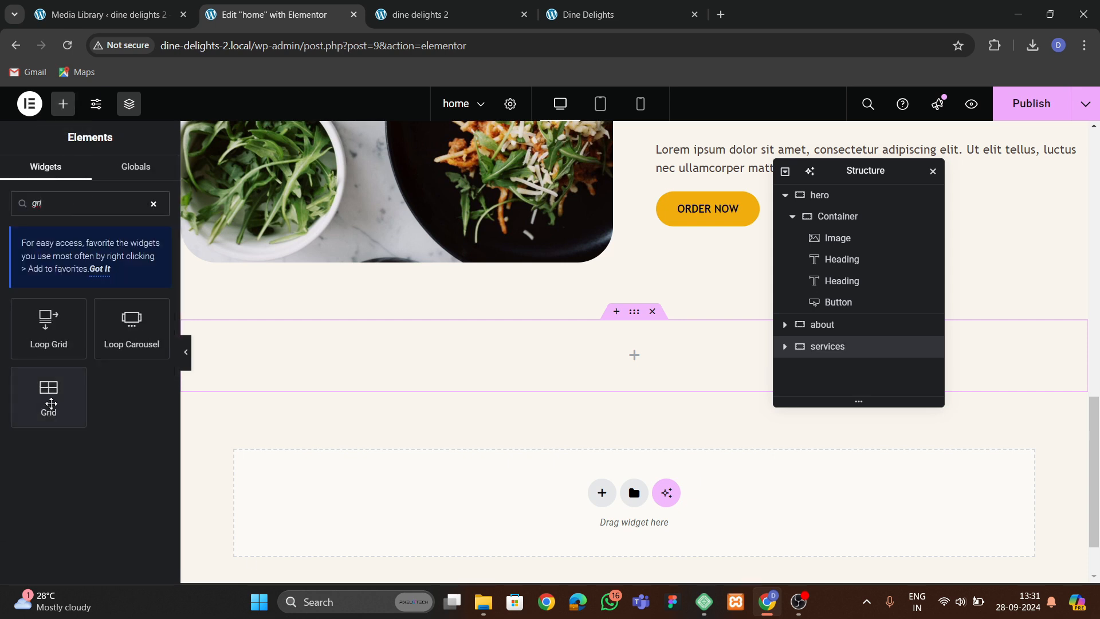
{"action": "left_click_drag", "start_coordinate": [49, 395], "coordinate": [476, 359]}
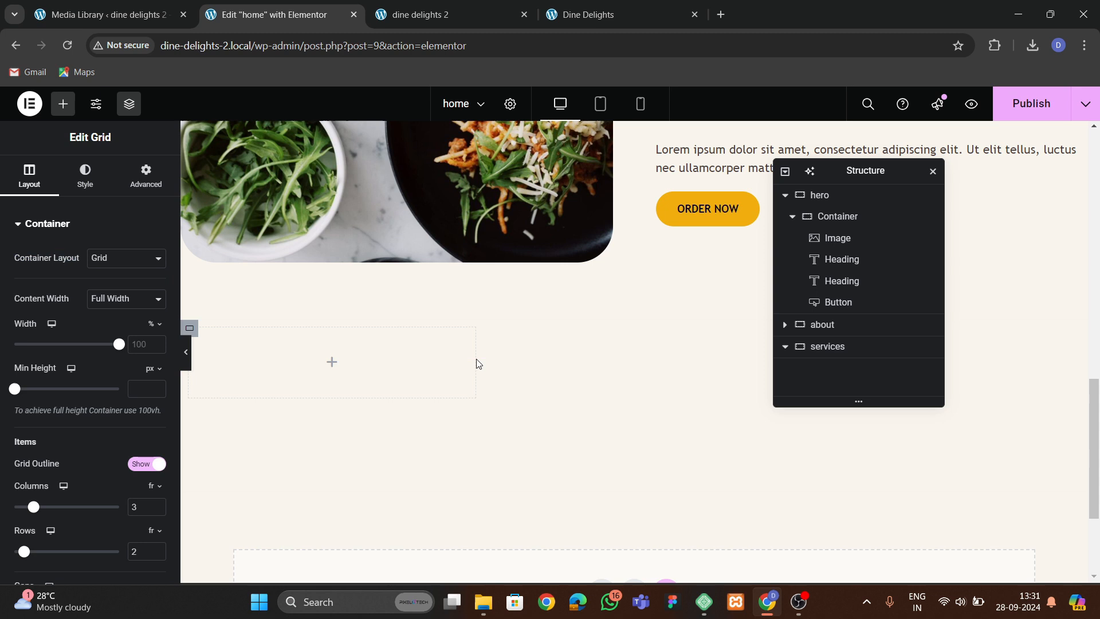
{"action": "left_click", "coordinate": [146, 175]}
Drop a Container element into the grid's first cell and open its advanced settings.
{"action": "left_click", "coordinate": [63, 103]}
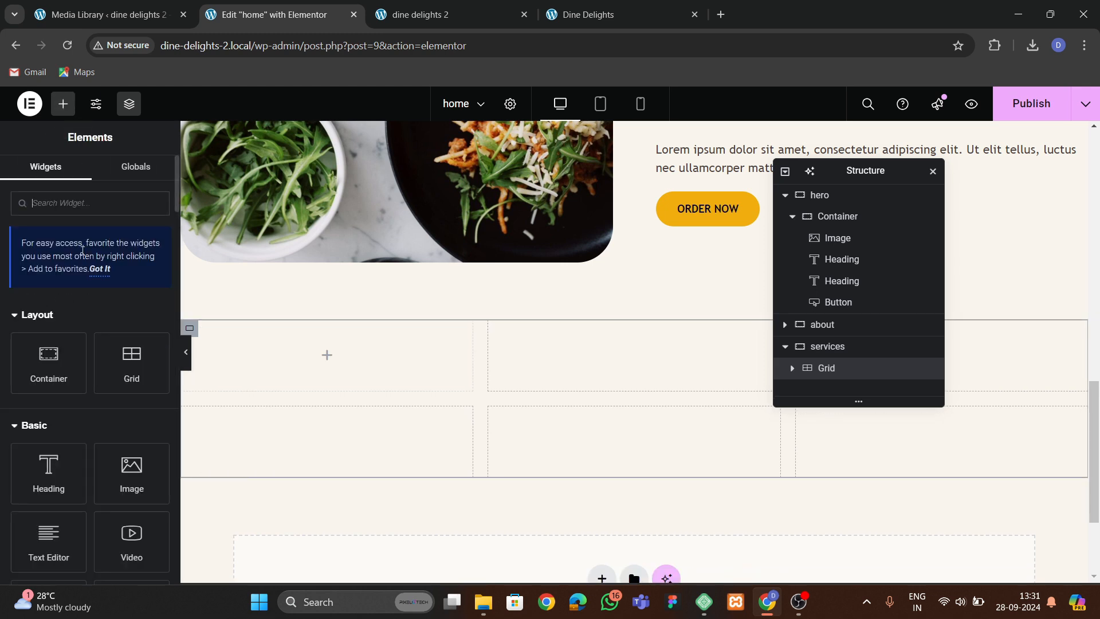
{"action": "left_click_drag", "start_coordinate": [44, 360], "coordinate": [321, 373]}
{"action": "left_click", "coordinate": [146, 182]}
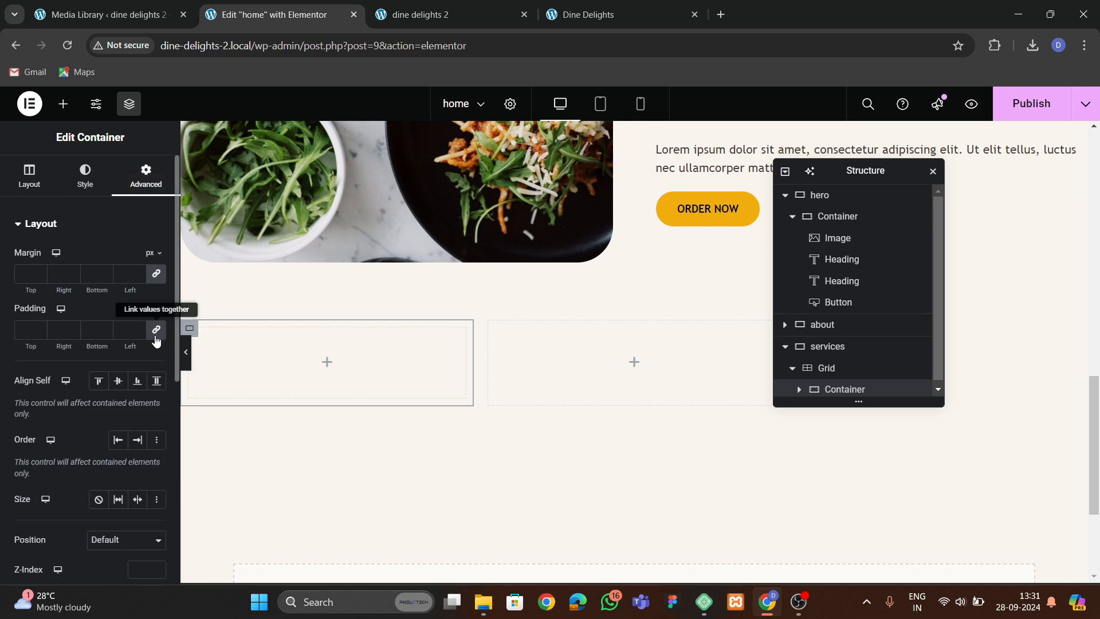
Add an Icon widget into the grid's first cell and set its view to Stacked with a circle shape.
{"action": "left_click", "coordinate": [63, 103]}
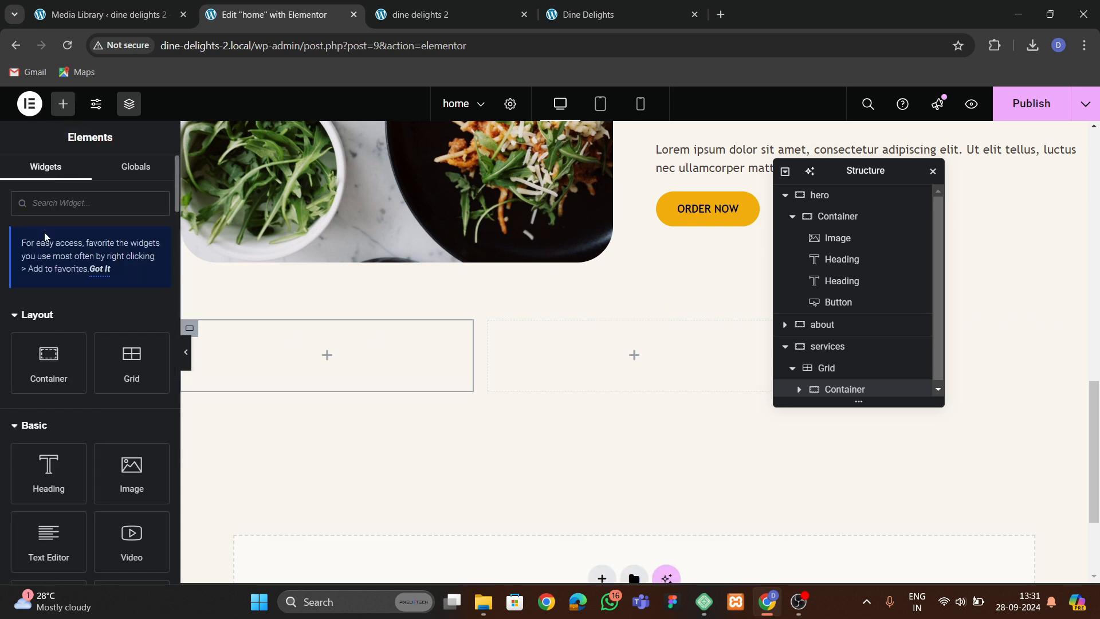
{"action": "type", "text": "icon"}
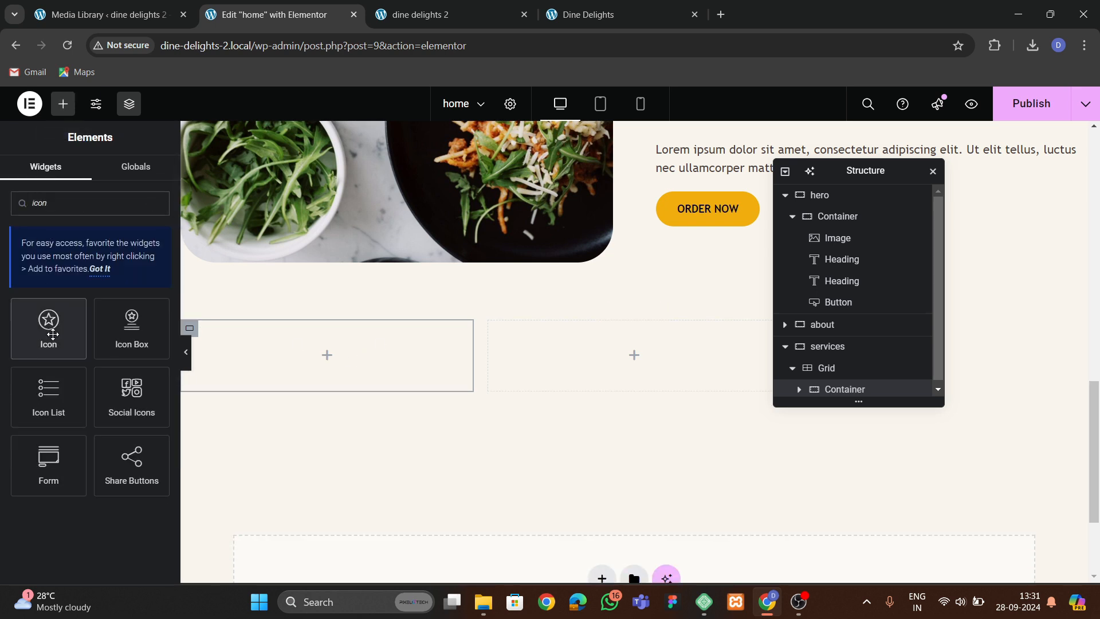
{"action": "left_click_drag", "start_coordinate": [49, 327], "coordinate": [327, 355]}
{"action": "left_click", "coordinate": [120, 349]}
{"action": "left_click", "coordinate": [106, 402]}
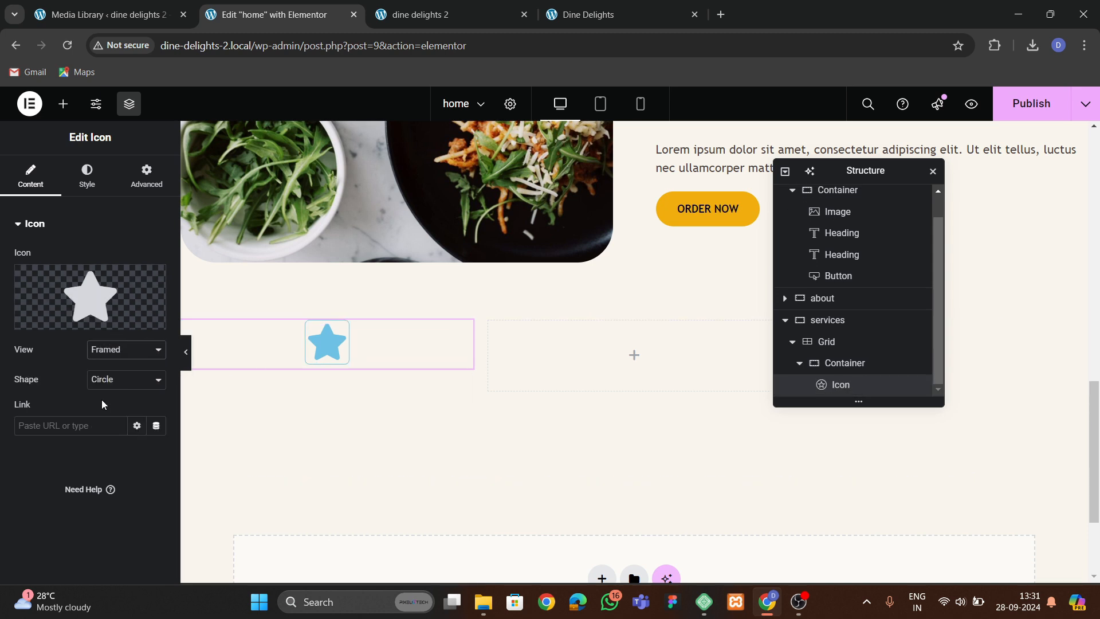
{"action": "left_click", "coordinate": [115, 350]}
{"action": "left_click", "coordinate": [107, 384]}
{"action": "mouse_move", "coordinate": [89, 298]}
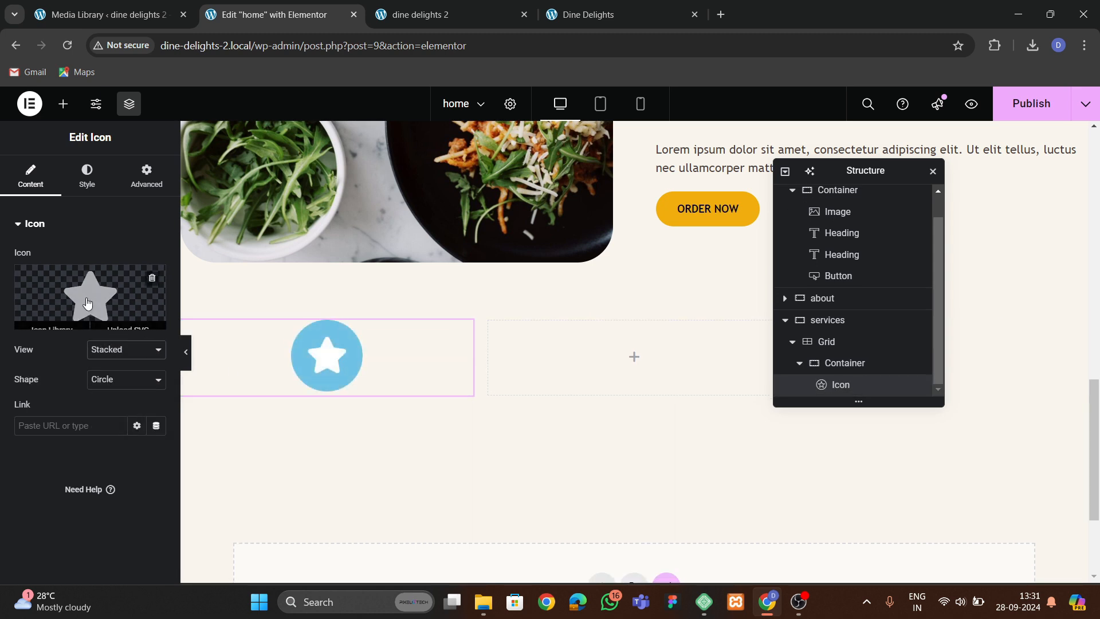
Choose to upload an SVG icon and enable unfiltered file uploads.
{"action": "left_click", "coordinate": [122, 296]}
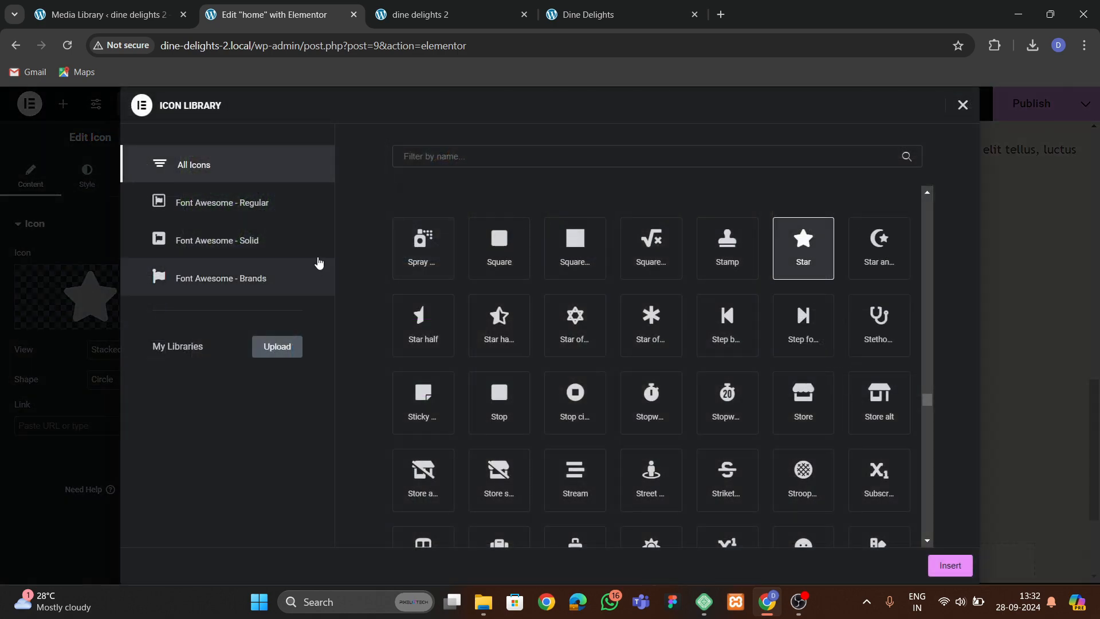
{"action": "left_click", "coordinate": [963, 105]}
{"action": "left_click", "coordinate": [146, 319]}
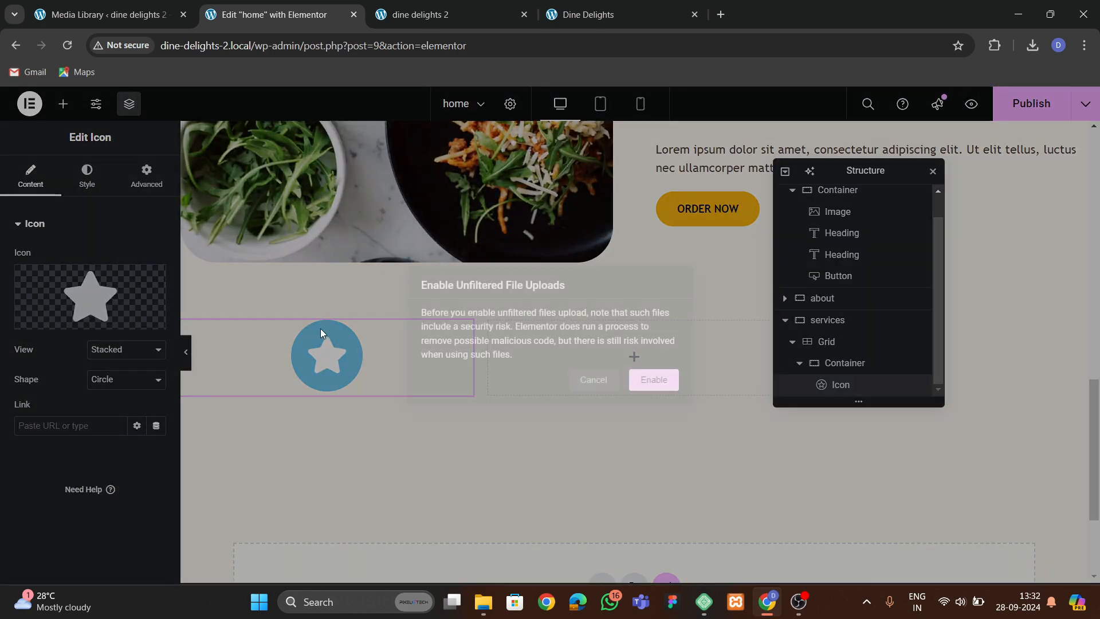
{"action": "left_click", "coordinate": [656, 396]}
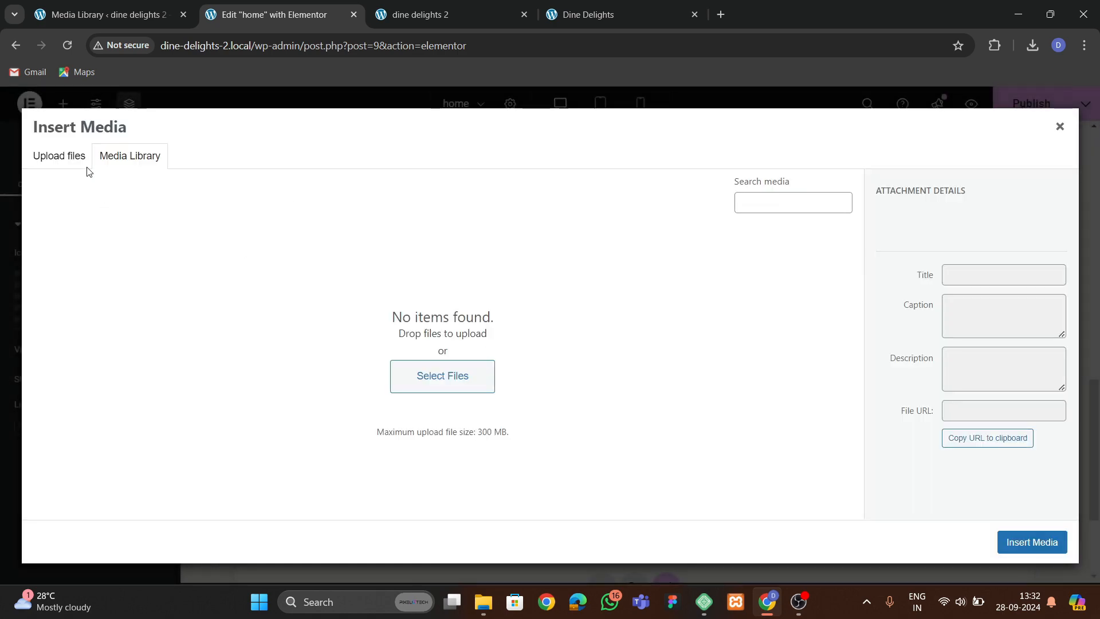
{"action": "left_click", "coordinate": [136, 162]}
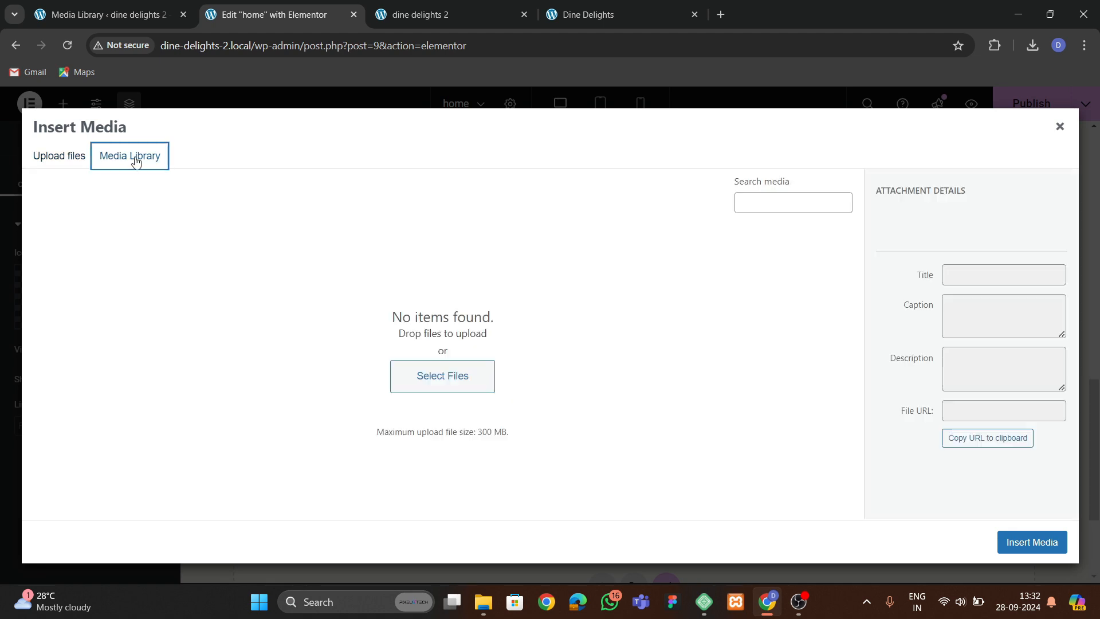
{"action": "left_click", "coordinate": [415, 372]}
{"action": "left_click", "coordinate": [79, 188]}
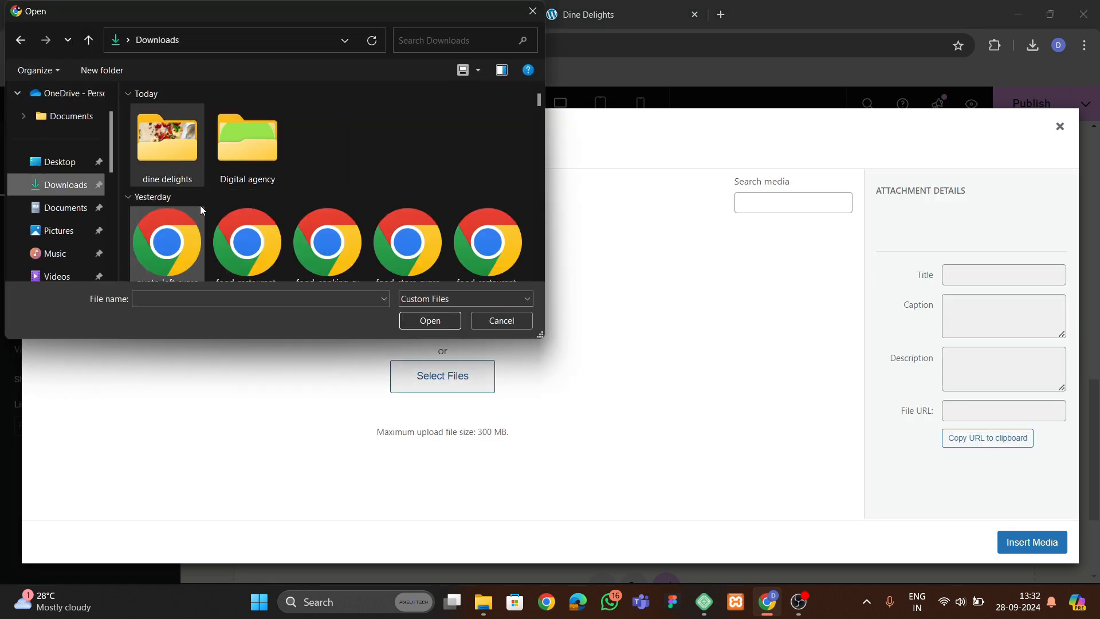
{"action": "double_click", "coordinate": [171, 159]}
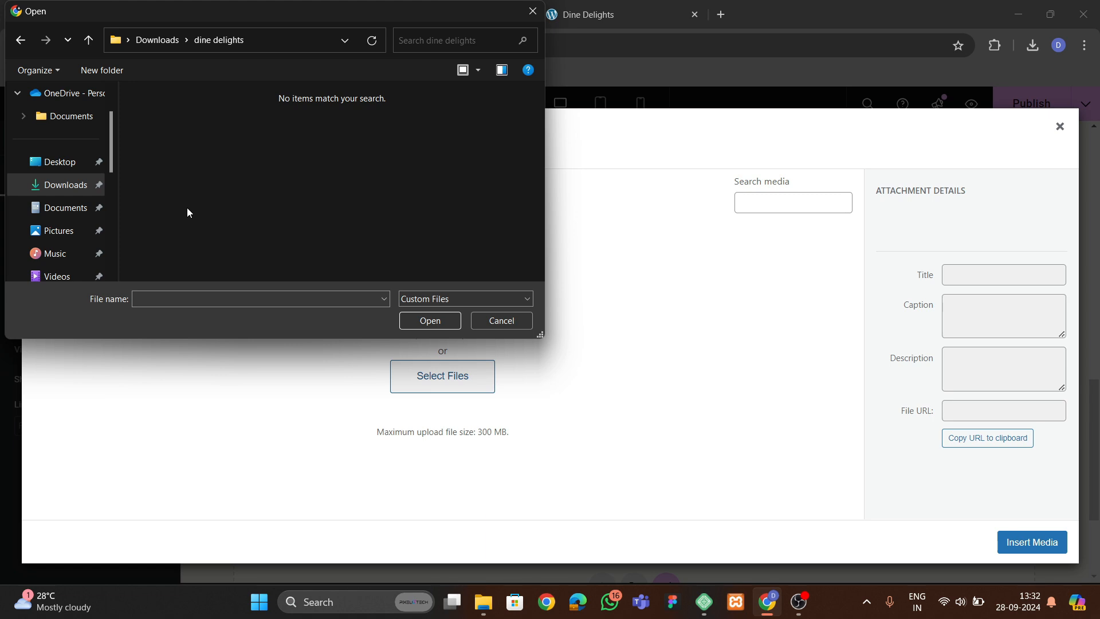
{"action": "left_click", "coordinate": [489, 325]}
{"action": "left_click", "coordinate": [1060, 127]}
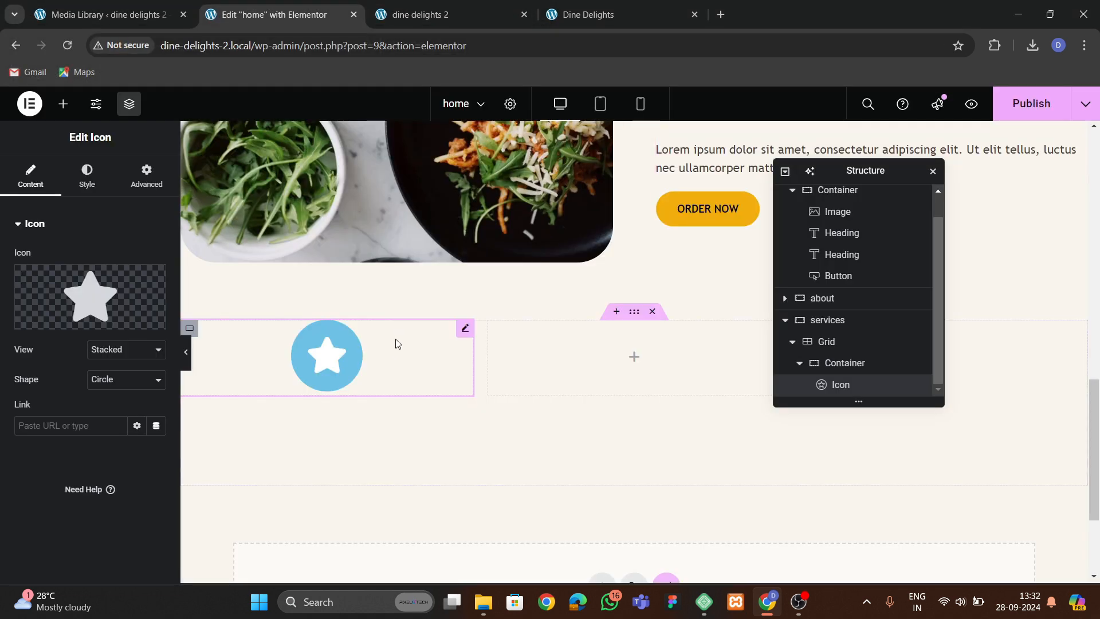
Upload the selected SVG icon files from the Downloads folder through the icon's SVG upload.
{"action": "left_click", "coordinate": [128, 302]}
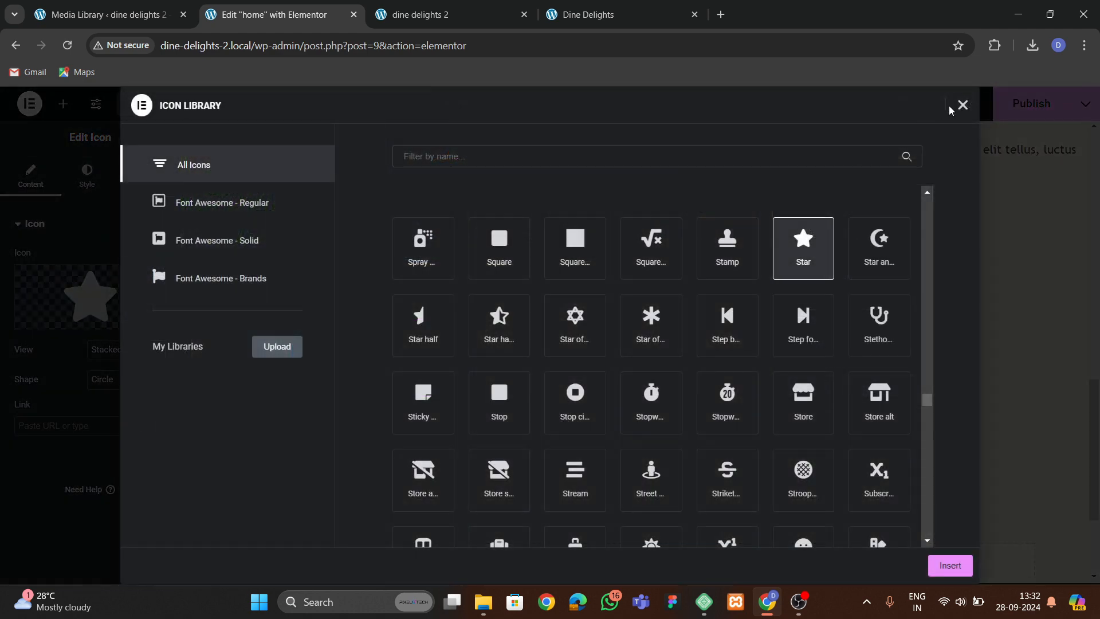
{"action": "left_click", "coordinate": [963, 104]}
{"action": "left_click", "coordinate": [129, 320]}
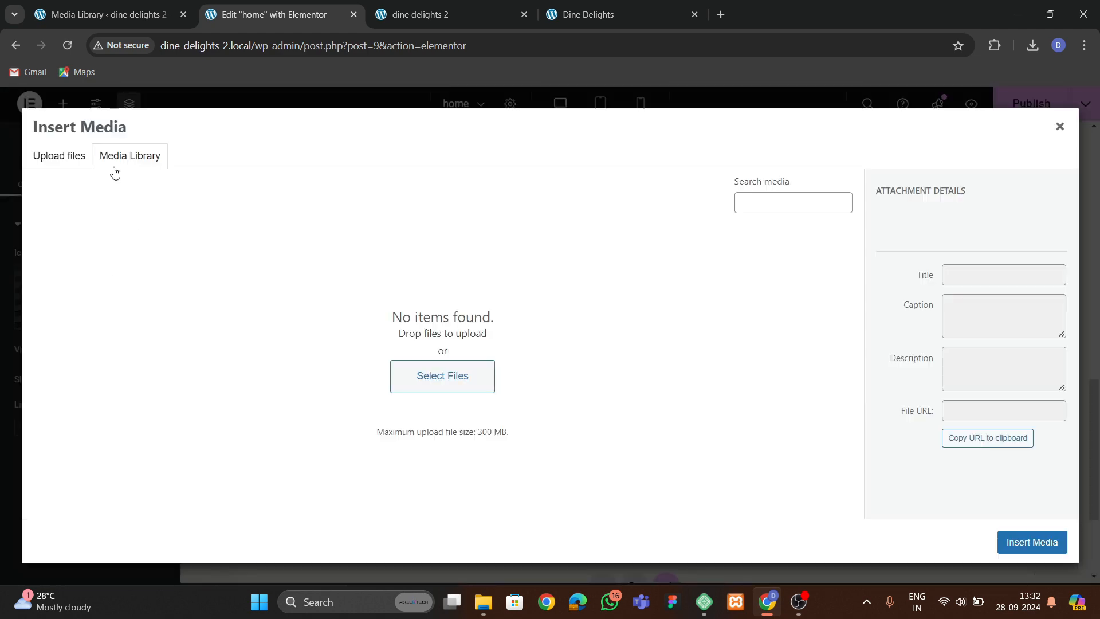
{"action": "left_click", "coordinate": [500, 358]}
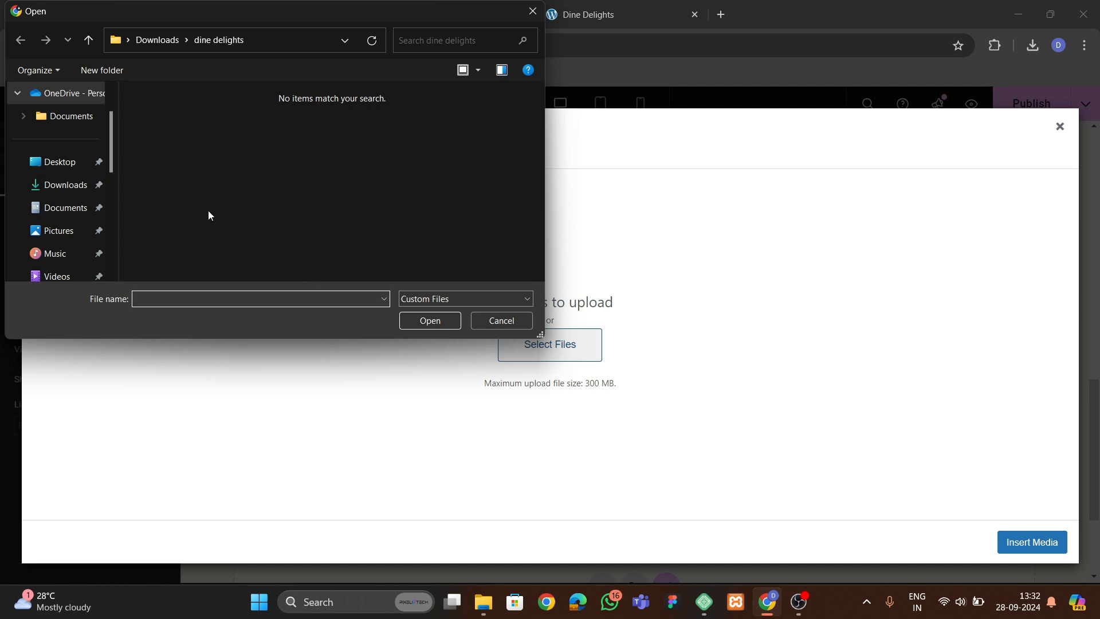
{"action": "left_click", "coordinate": [78, 189]}
{"action": "scroll", "coordinate": [259, 212], "scroll_direction": "down", "scroll_amount": 1}
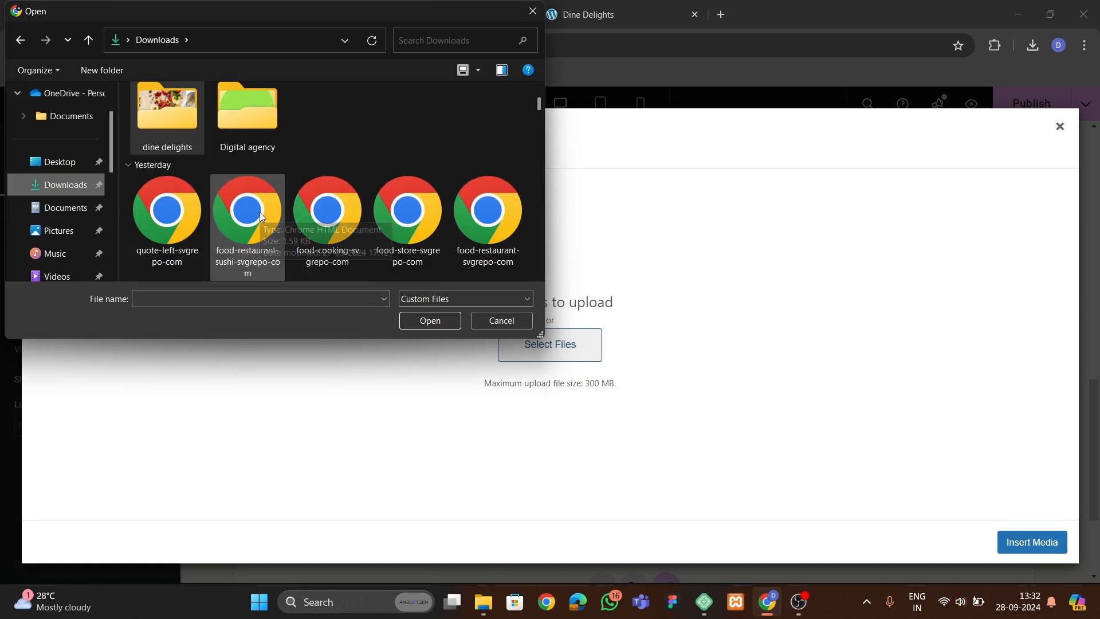
{"action": "left_click", "coordinate": [186, 255]}
{"action": "left_click", "coordinate": [240, 258], "text": "ctrl"}
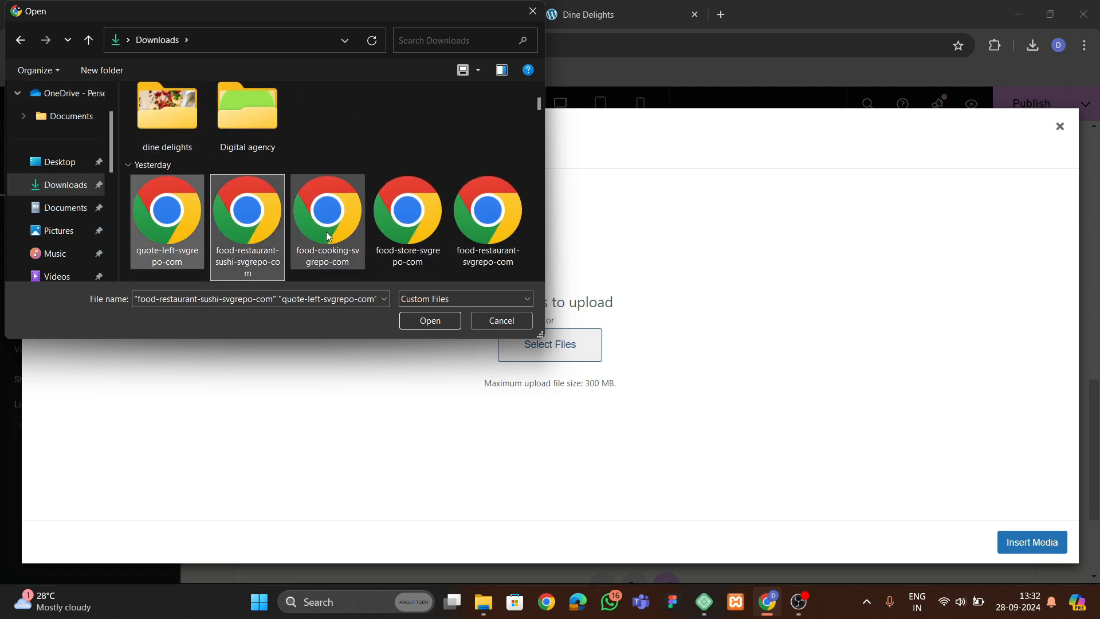
{"action": "left_click", "coordinate": [328, 237], "text": "ctrl"}
{"action": "left_click", "coordinate": [407, 235], "text": "ctrl"}
{"action": "left_click", "coordinate": [479, 233], "text": "ctrl"}
{"action": "scroll", "coordinate": [467, 265], "scroll_direction": "down", "scroll_amount": 2}
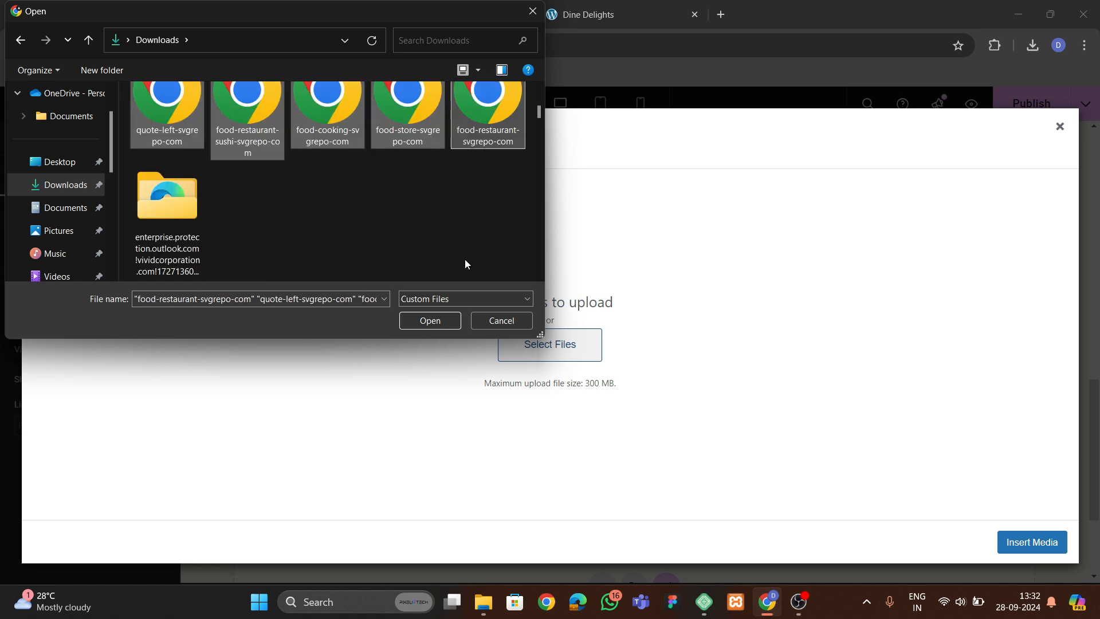
{"action": "left_click", "coordinate": [445, 328]}
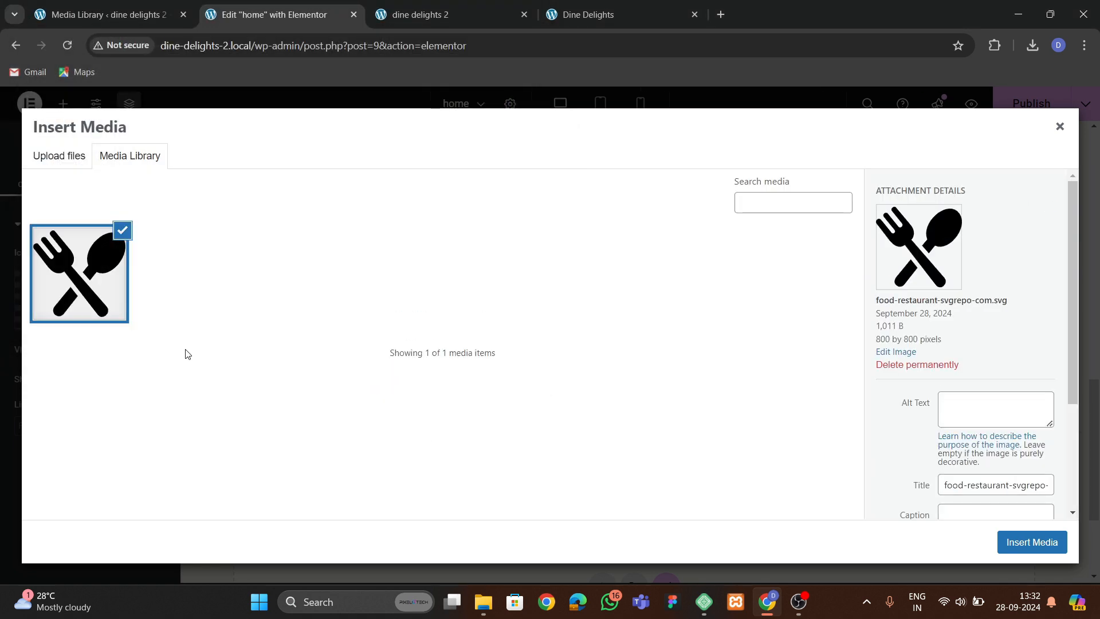
Upload the SVG icon files from Downloads again and permanently delete the duplicate food-restaurant SVG.
{"action": "left_click", "coordinate": [59, 156]}
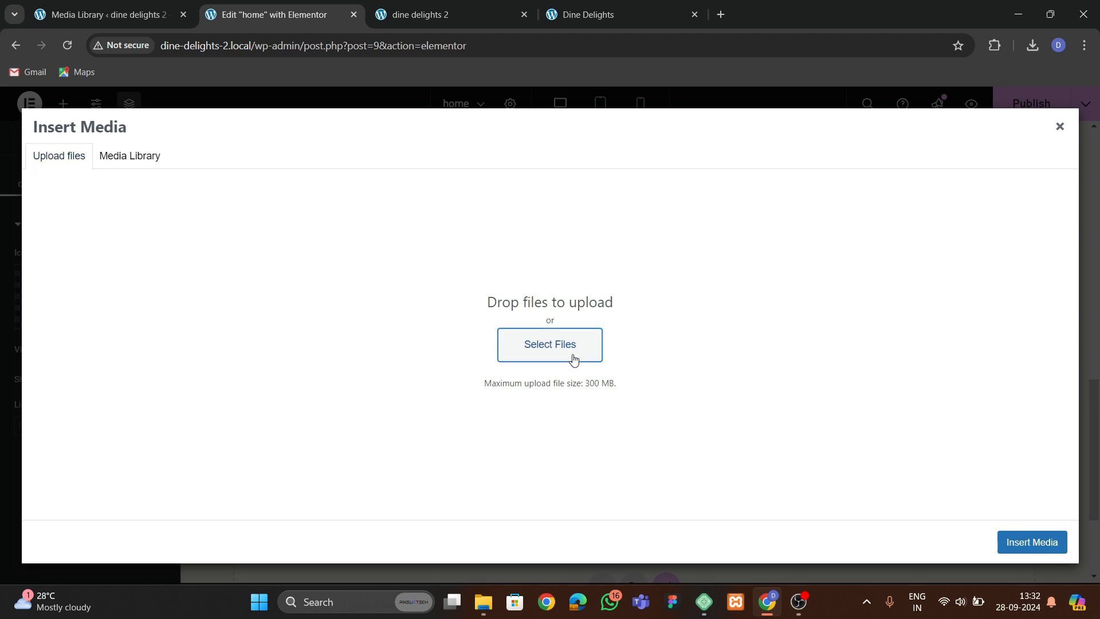
{"action": "left_click", "coordinate": [574, 359]}
{"action": "left_click", "coordinate": [198, 258]}
{"action": "left_click", "coordinate": [247, 245], "text": "ctrl"}
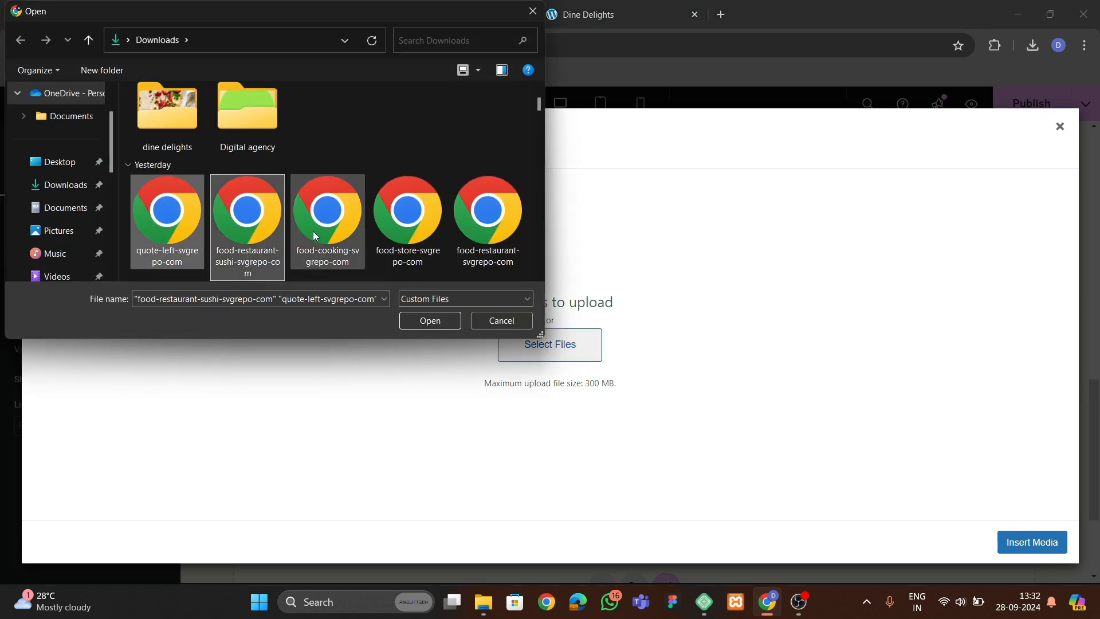
{"action": "left_click", "coordinate": [314, 235], "text": "ctrl"}
{"action": "left_click", "coordinate": [408, 229], "text": "ctrl"}
{"action": "left_click", "coordinate": [488, 229], "text": "ctrl"}
{"action": "left_click", "coordinate": [429, 320]}
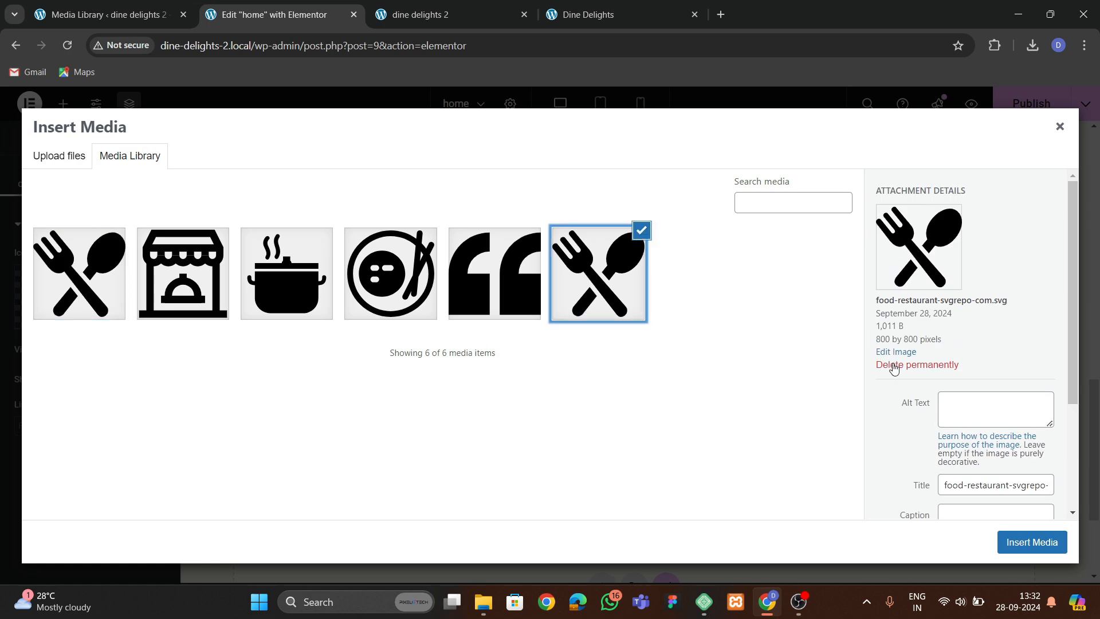
{"action": "left_click", "coordinate": [894, 367]}
{"action": "left_click", "coordinate": [613, 166]}
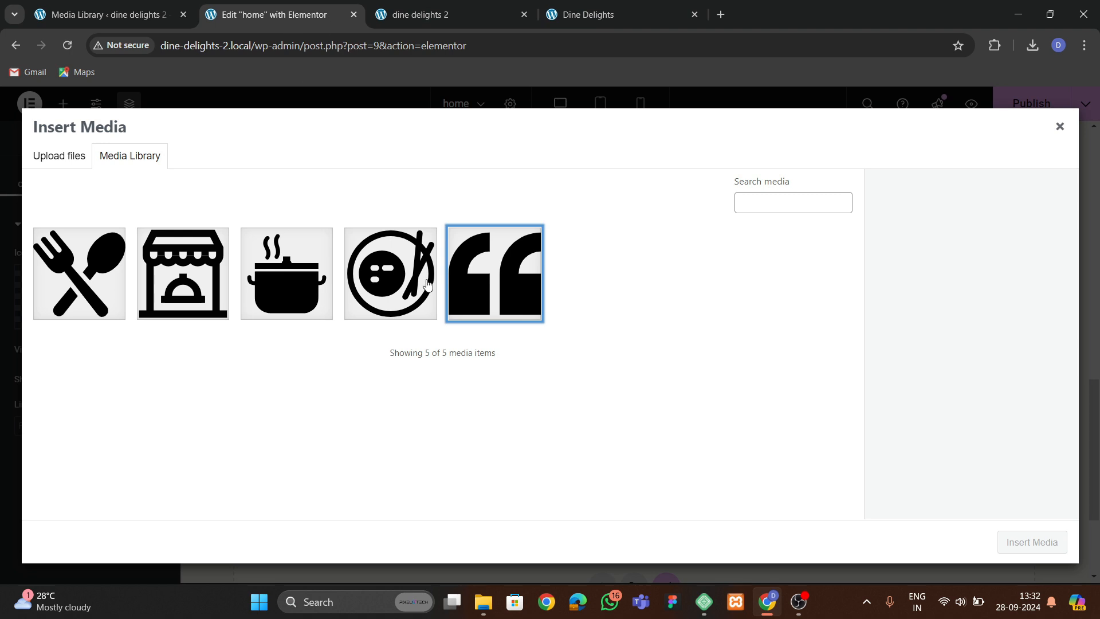
Insert the food-store SVG from the media library as the icon.
{"action": "left_click", "coordinate": [301, 295]}
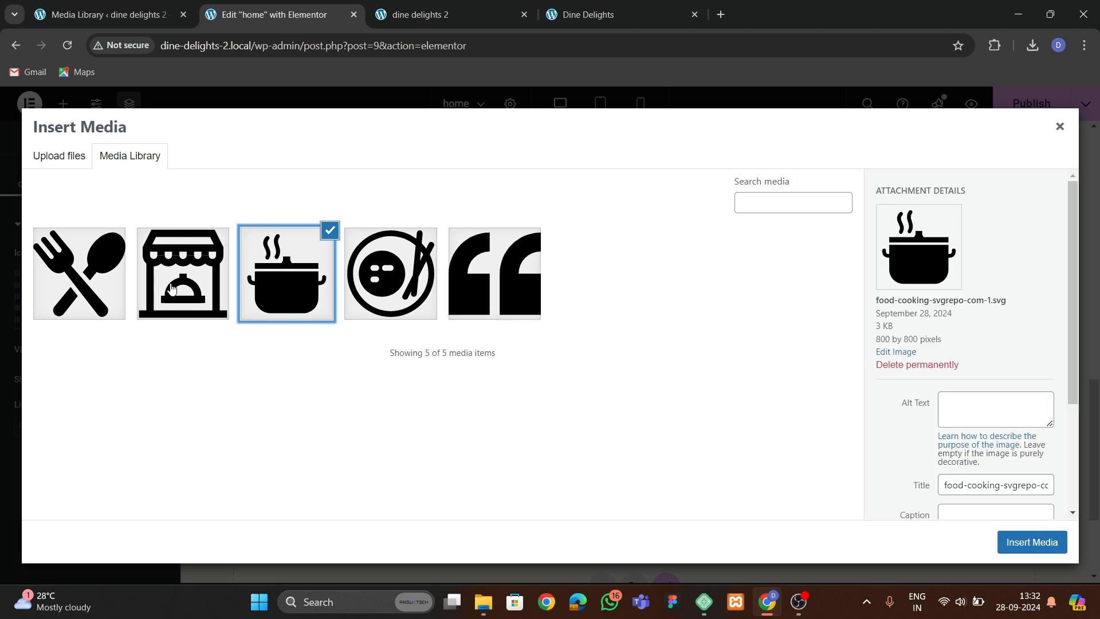
{"action": "left_click", "coordinate": [172, 290]}
{"action": "left_click", "coordinate": [1014, 539]}
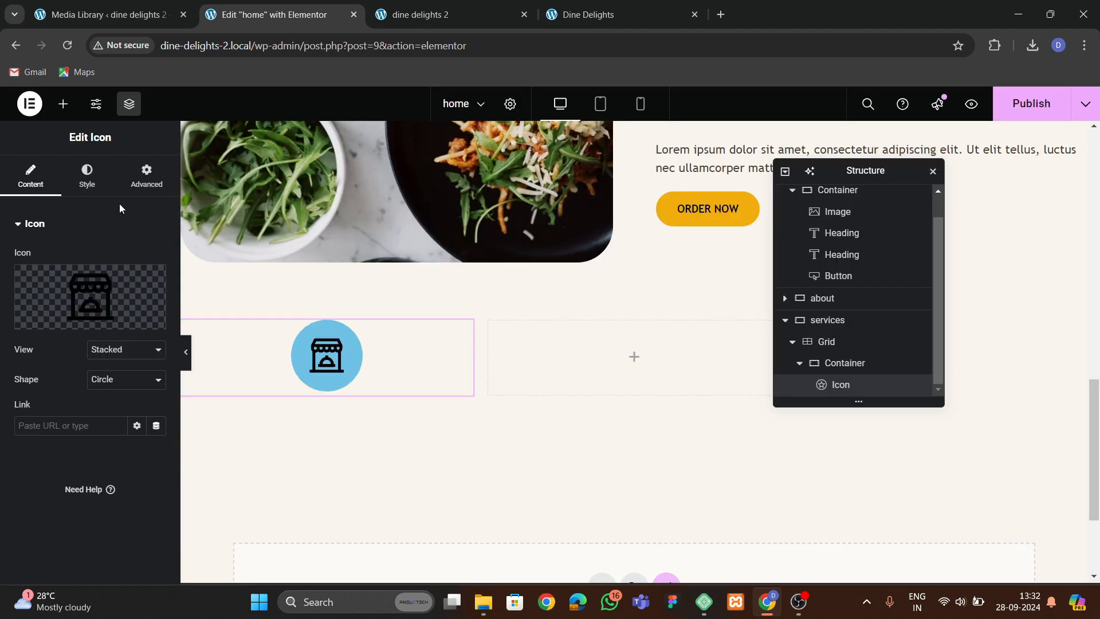
Set the icon's primary color to theme green and its hover primary color to theme orange.
{"action": "left_click", "coordinate": [86, 175]}
{"action": "left_click", "coordinate": [137, 317]}
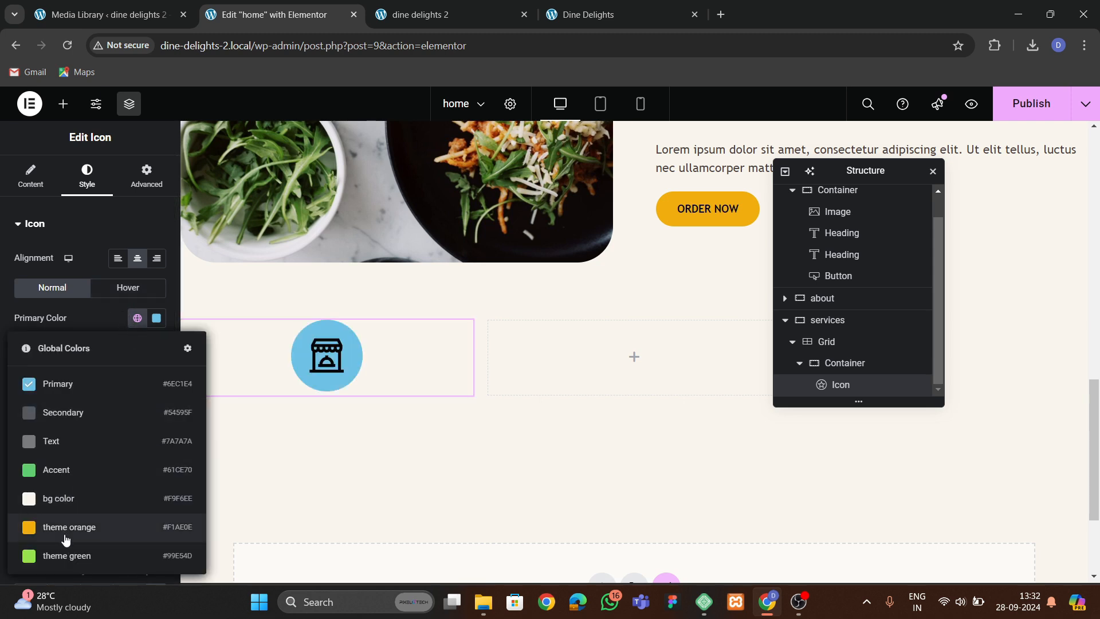
{"action": "left_click", "coordinate": [64, 555]}
{"action": "left_click", "coordinate": [112, 292]}
{"action": "left_click", "coordinate": [137, 317]}
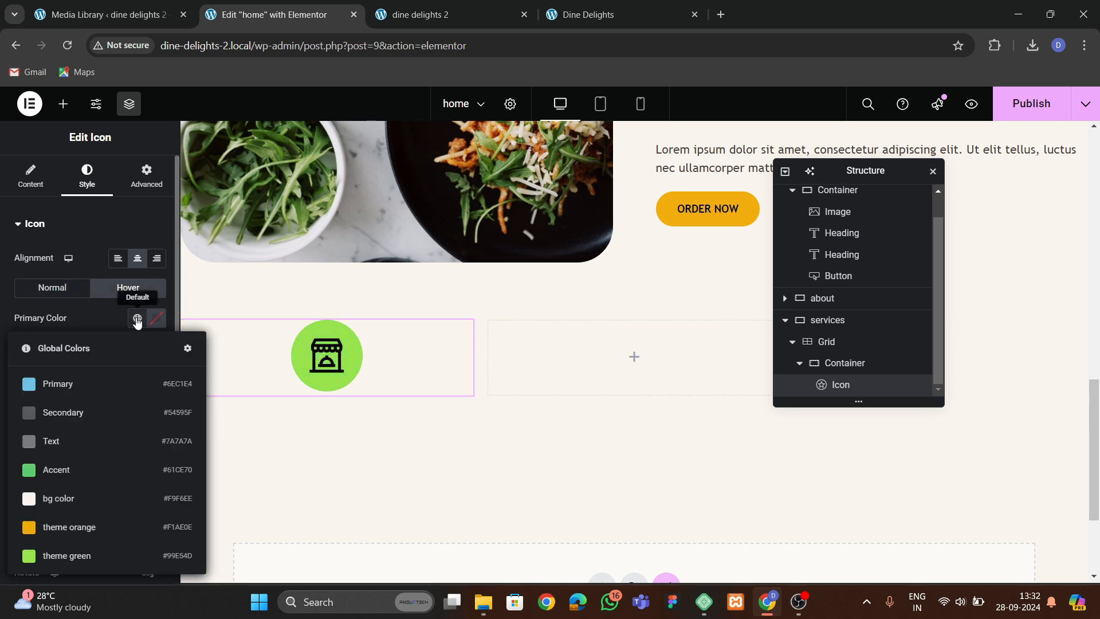
{"action": "left_click", "coordinate": [64, 525]}
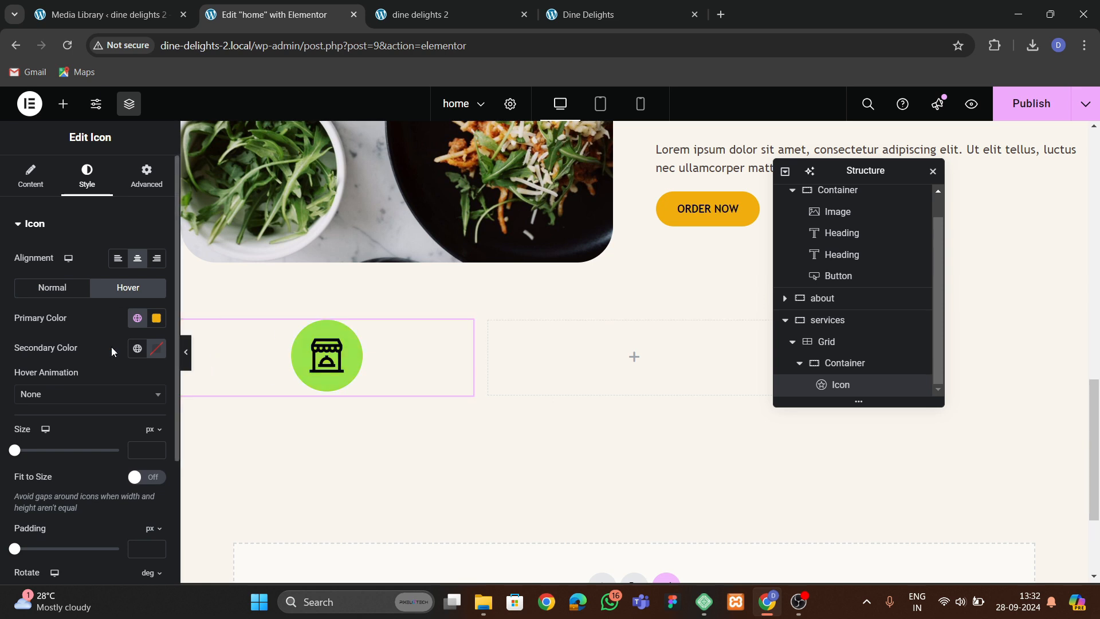
Set the icon's hover animation to Grow.
{"action": "scroll", "coordinate": [58, 365], "scroll_direction": "down", "scroll_amount": 3}
{"action": "left_click", "coordinate": [48, 252]}
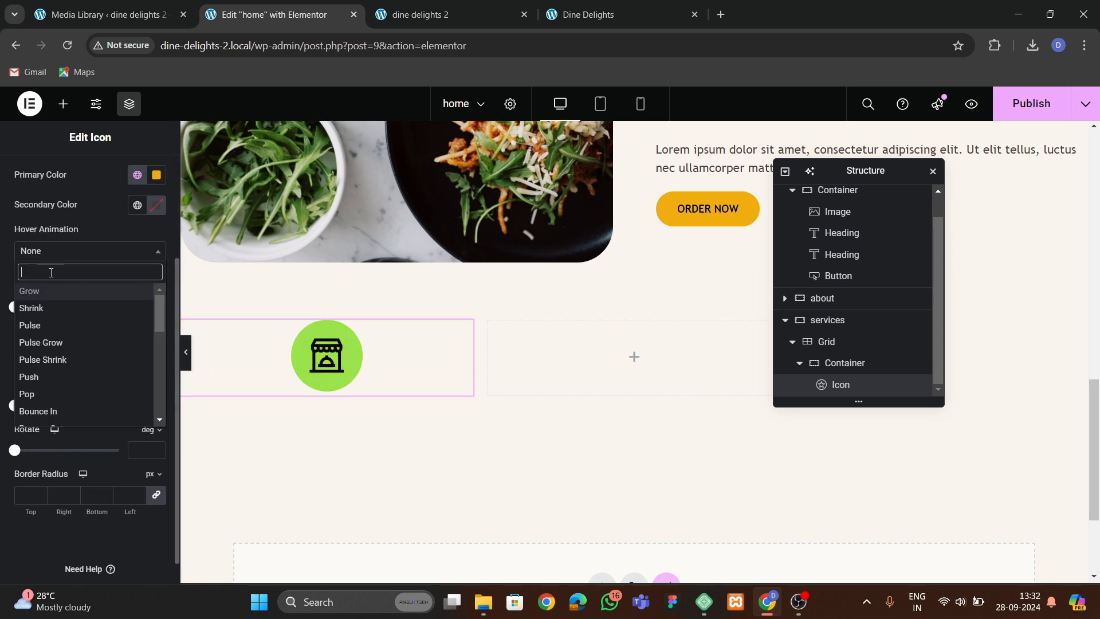
{"action": "left_click", "coordinate": [45, 306]}
Set the icon's normal size to 45 px.
{"action": "scroll", "coordinate": [78, 293], "scroll_direction": "up", "scroll_amount": 3}
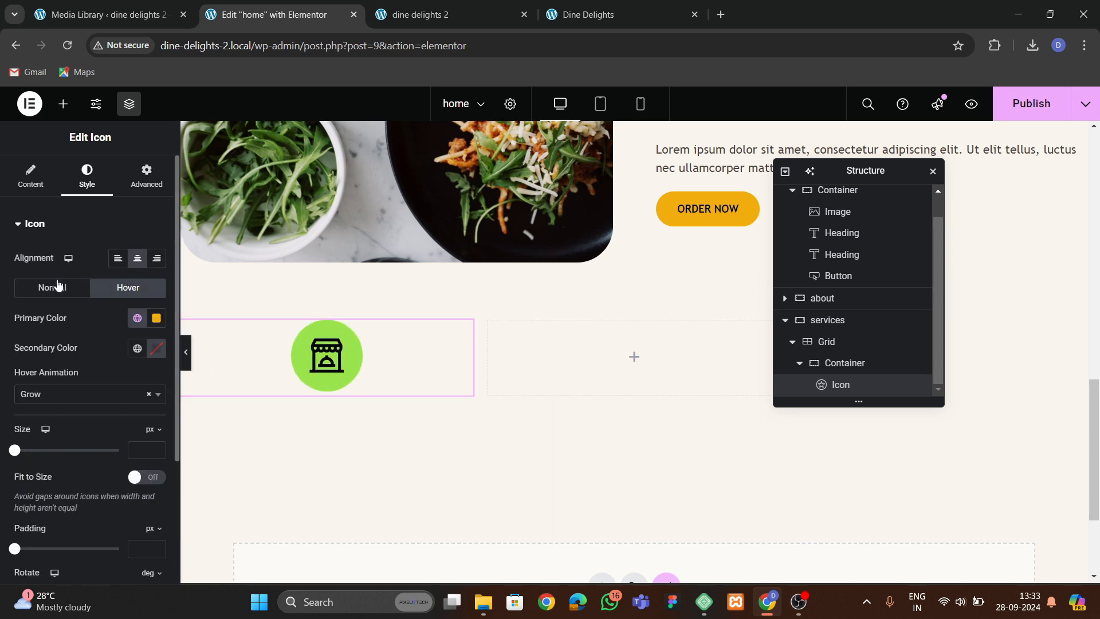
{"action": "left_click", "coordinate": [52, 287]}
{"action": "left_click", "coordinate": [157, 403]}
{"action": "left_click_drag", "start_coordinate": [157, 404], "coordinate": [157, 404]}
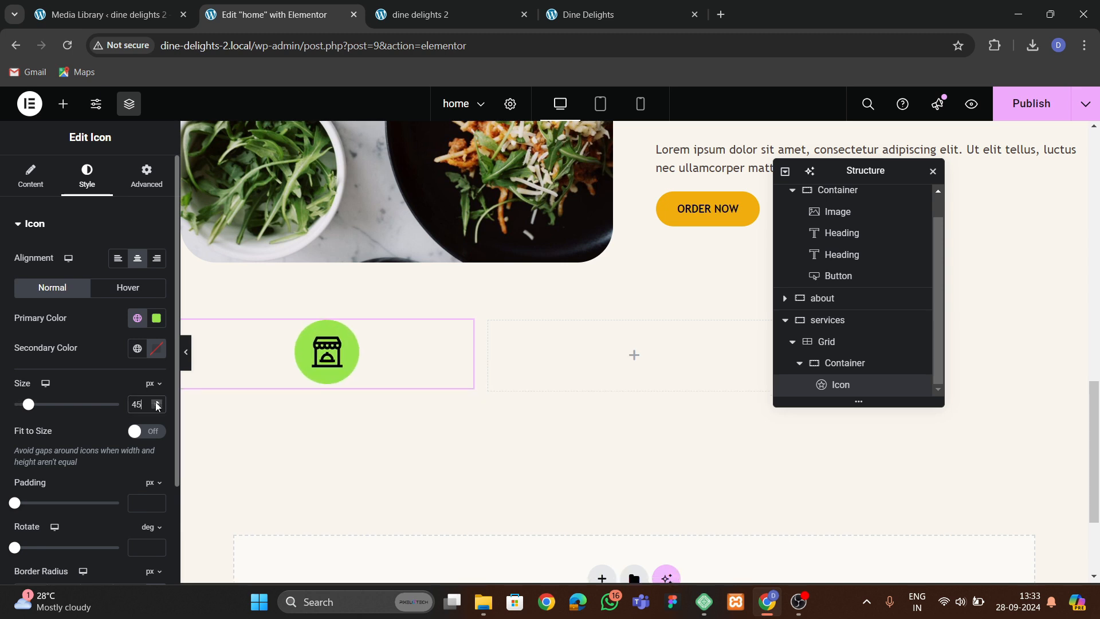
Copy the Why to choose us heading from the about section and paste it below the icon.
{"action": "left_click", "coordinate": [591, 15]}
{"action": "left_click", "coordinate": [275, 14]}
{"action": "scroll", "coordinate": [412, 257], "scroll_direction": "up", "scroll_amount": 4}
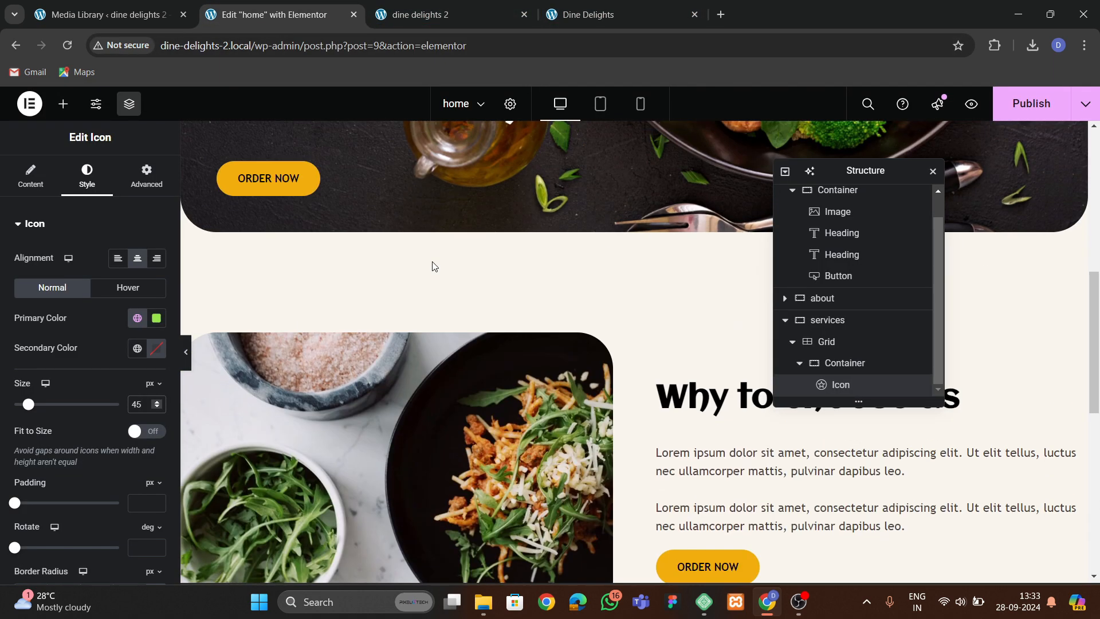
{"action": "scroll", "coordinate": [412, 257], "scroll_direction": "down", "scroll_amount": 4}
{"action": "right_click", "coordinate": [733, 196]}
{"action": "key", "text": "Escape"}
{"action": "scroll", "coordinate": [401, 321], "scroll_direction": "down", "scroll_amount": 3}
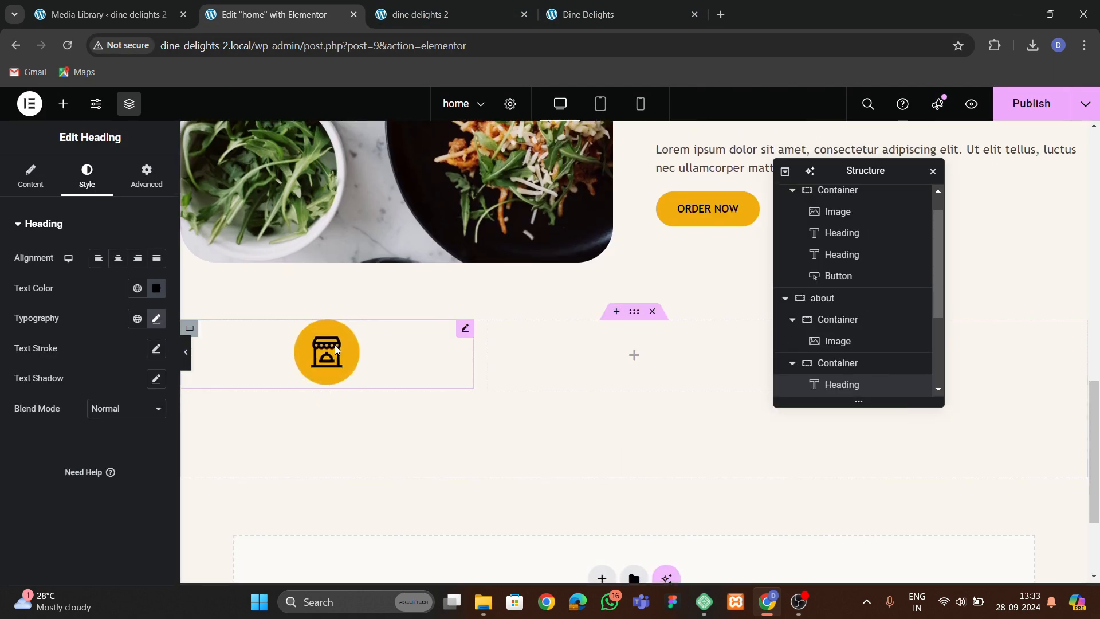
{"action": "right_click", "coordinate": [335, 345]}
{"action": "left_click", "coordinate": [369, 378]}
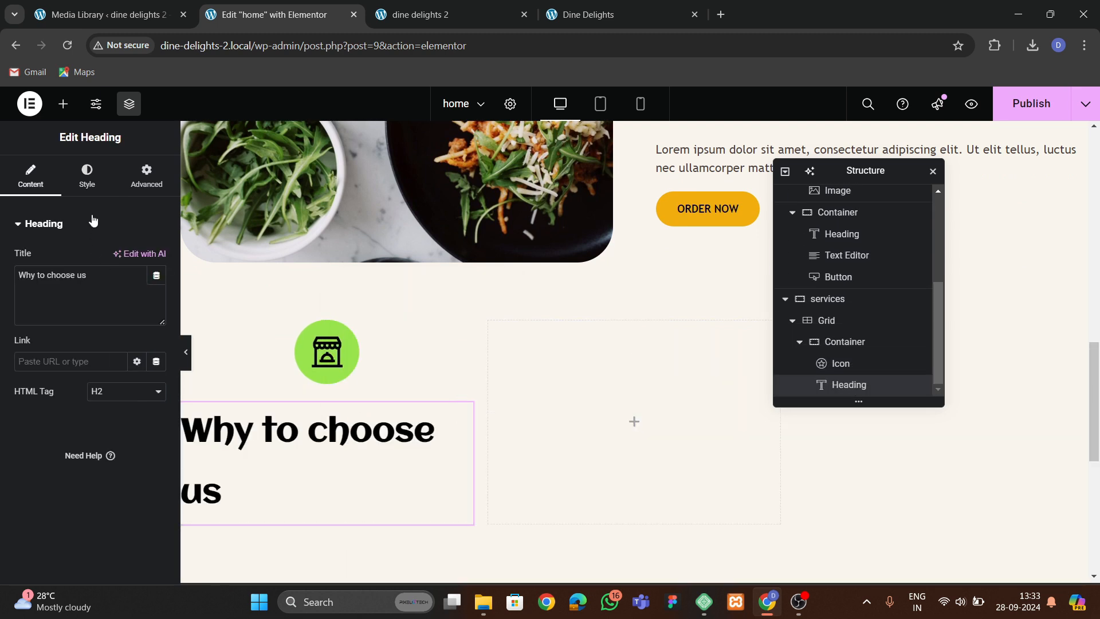
Center-align the copied heading.
{"action": "left_click", "coordinate": [86, 175]}
{"action": "left_click", "coordinate": [119, 258]}
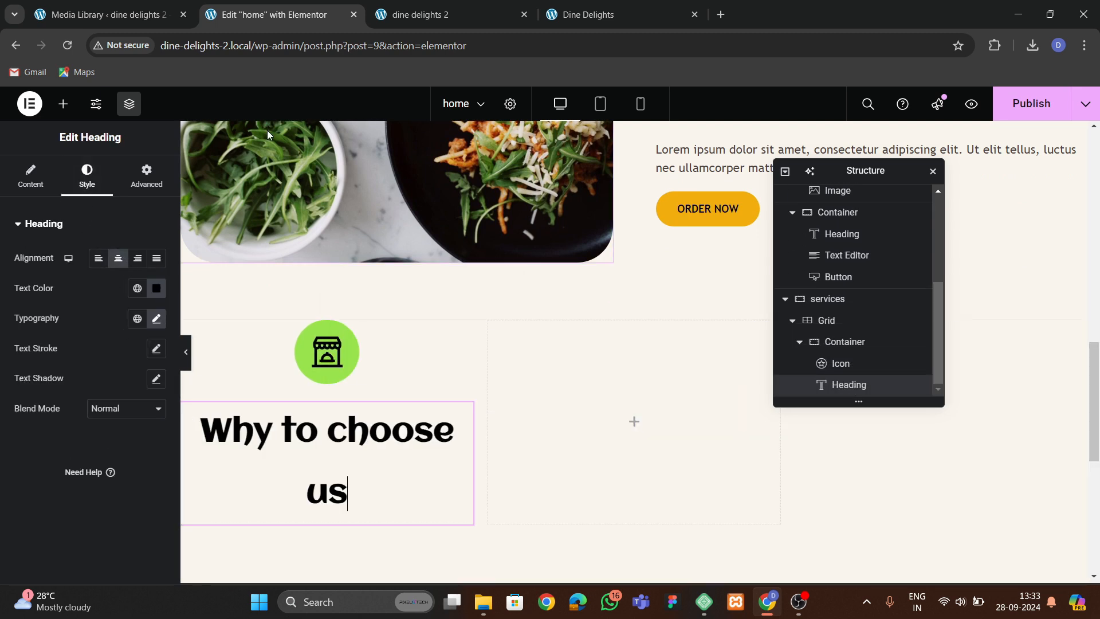
Change the heading text to FRESH FOODS.
{"action": "left_click", "coordinate": [44, 191]}
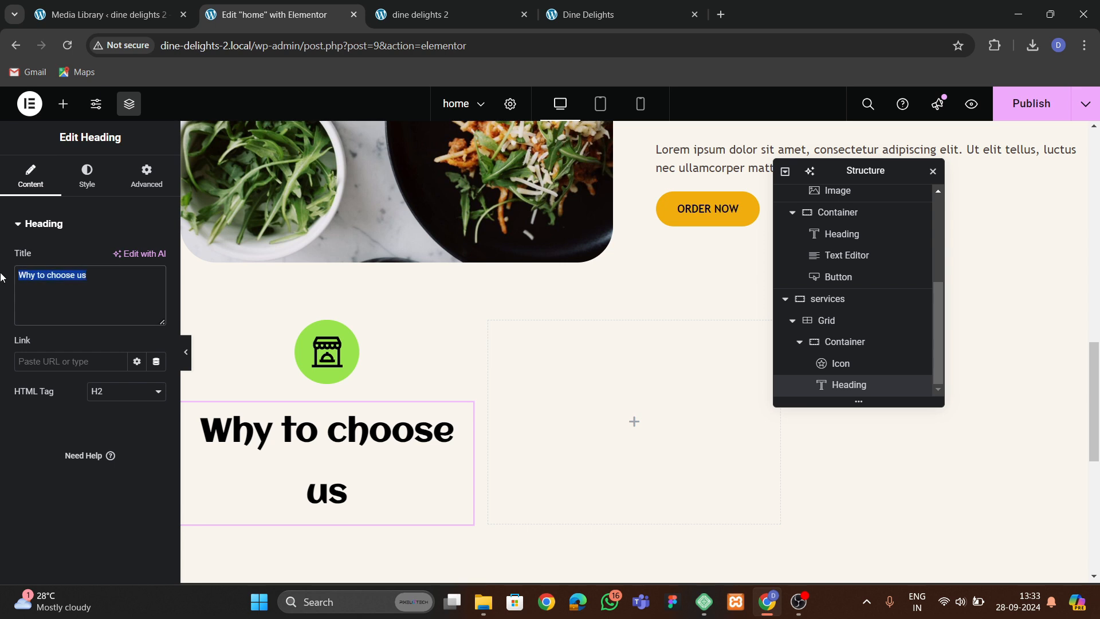
{"action": "type", "text": "FRESH FOODS"}
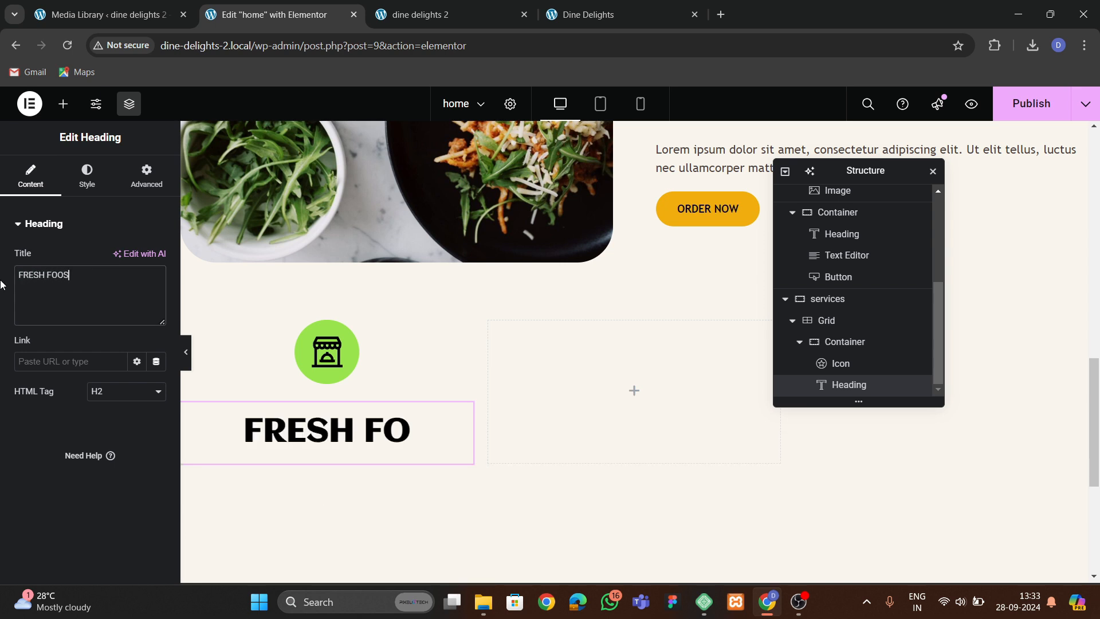
{"action": "key", "text": "BackSpace"}
{"action": "type", "text": "DS"}
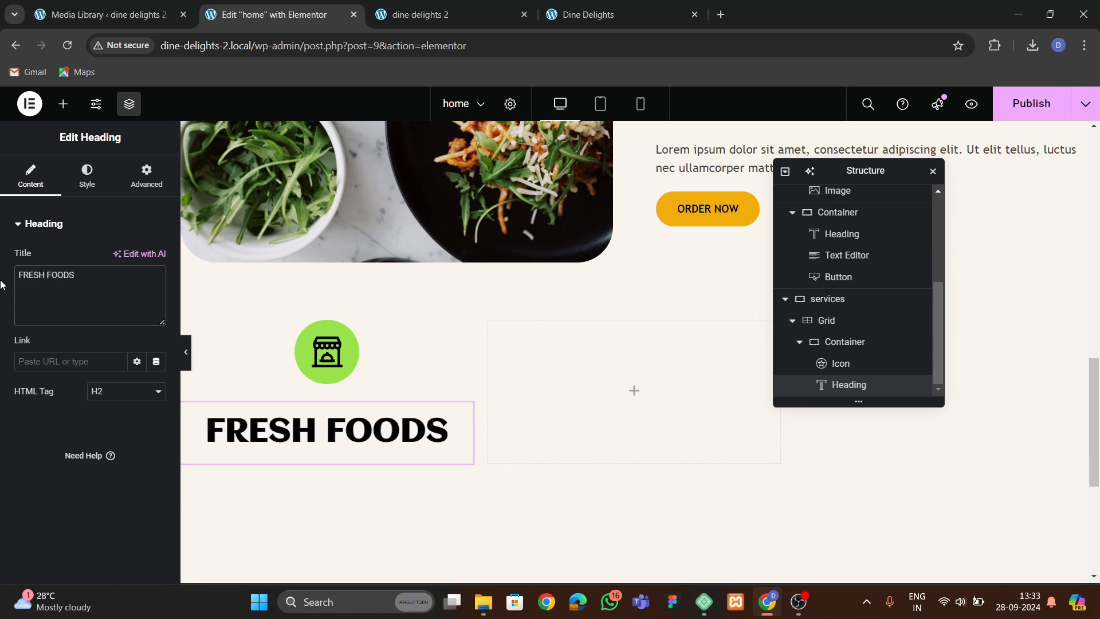
Set the heading's typography size to 20 px and clear its line height.
{"action": "left_click", "coordinate": [69, 185]}
{"action": "left_click", "coordinate": [149, 321]}
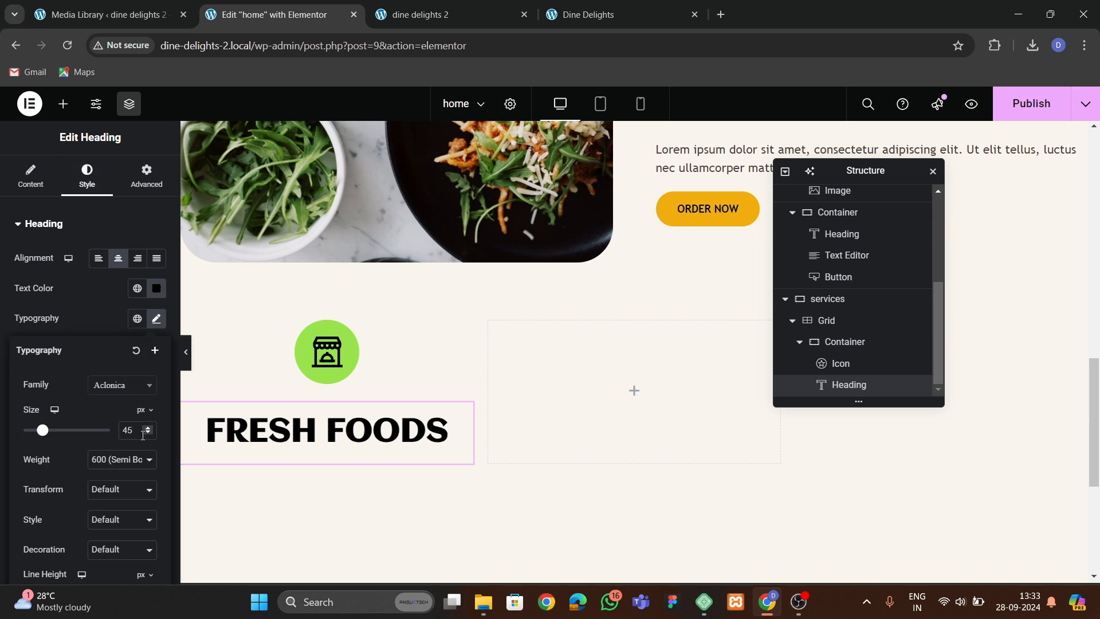
{"action": "left_click_drag", "start_coordinate": [147, 433], "coordinate": [150, 431]}
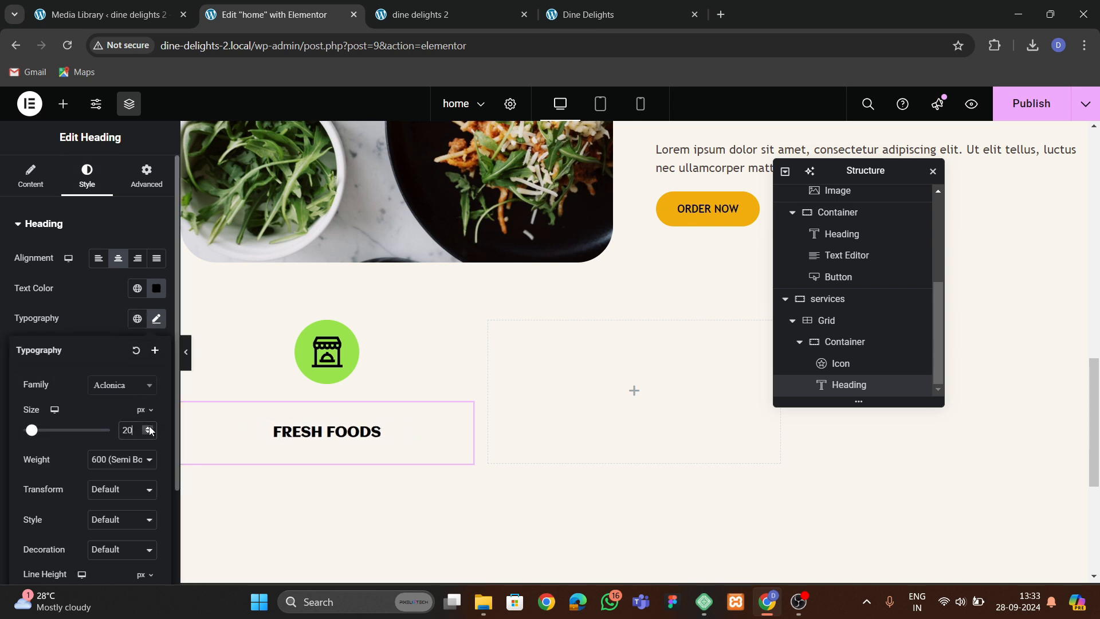
{"action": "left_click", "coordinate": [114, 326]}
{"action": "left_click", "coordinate": [156, 319]}
{"action": "scroll", "coordinate": [130, 491], "scroll_direction": "down", "scroll_amount": 2}
{"action": "key", "text": "BackSpace"}
{"action": "key", "text": "BackSpace"}
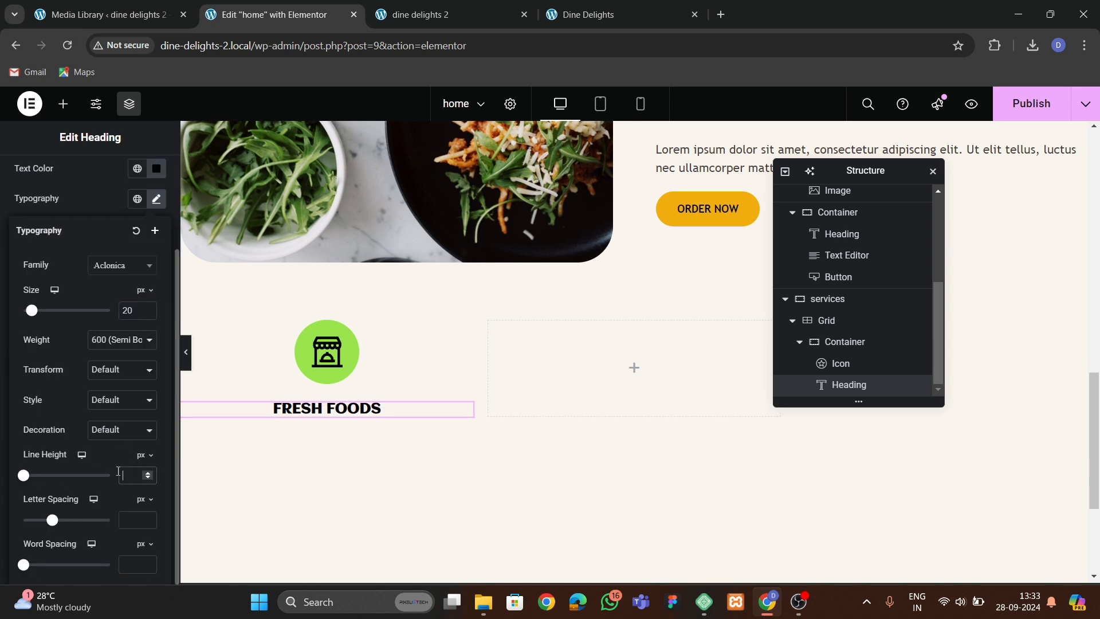
{"action": "left_click", "coordinate": [103, 209]}
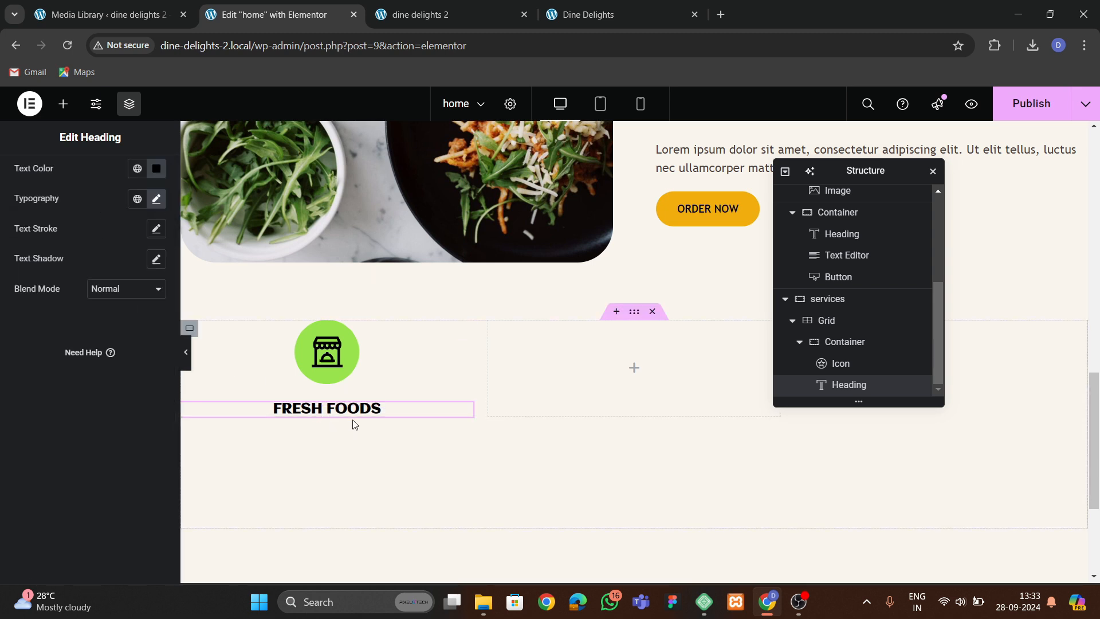
Set the heading's font weight to 500 (Medium) and its size to 21 px.
{"action": "left_click", "coordinate": [156, 200]}
{"action": "left_click", "coordinate": [124, 349]}
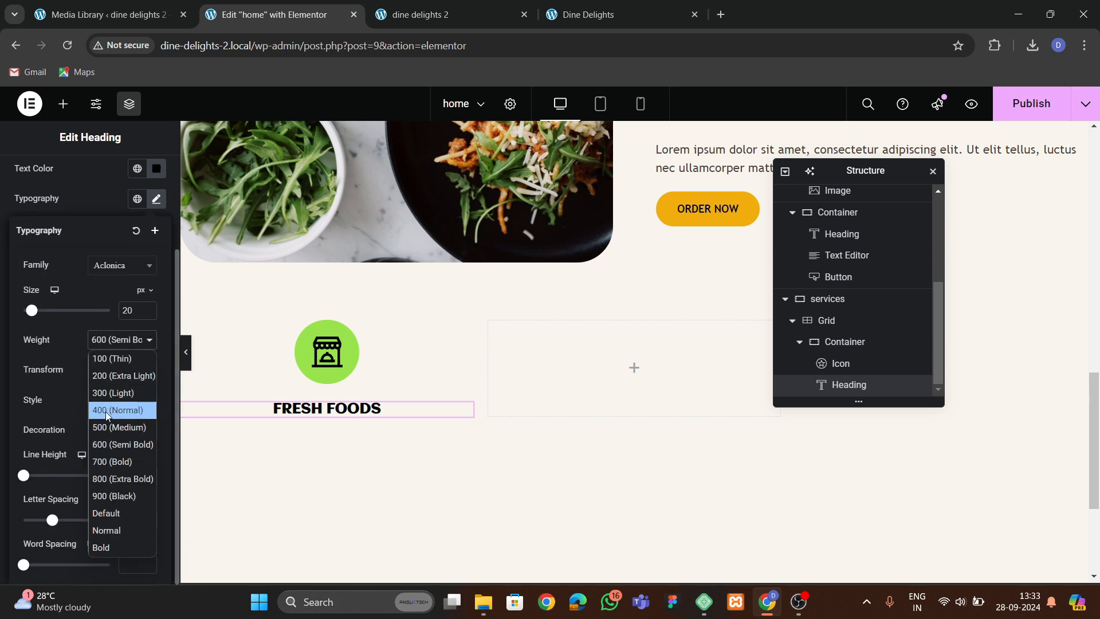
{"action": "left_click", "coordinate": [106, 428]}
{"action": "left_click", "coordinate": [239, 381]}
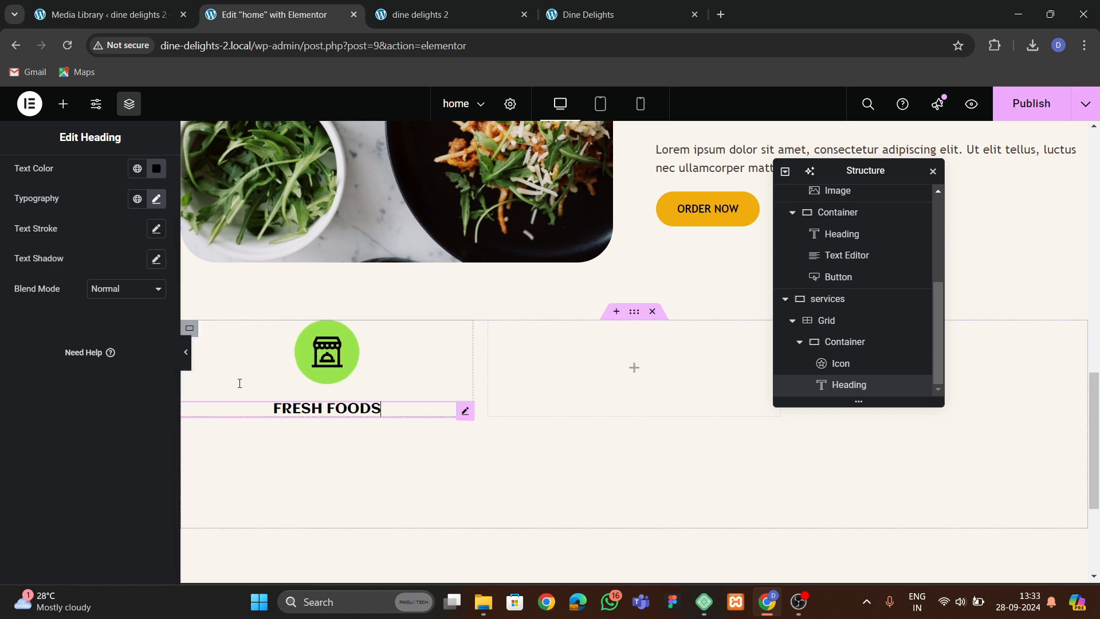
{"action": "left_click", "coordinate": [156, 199]}
{"action": "left_click", "coordinate": [150, 308]}
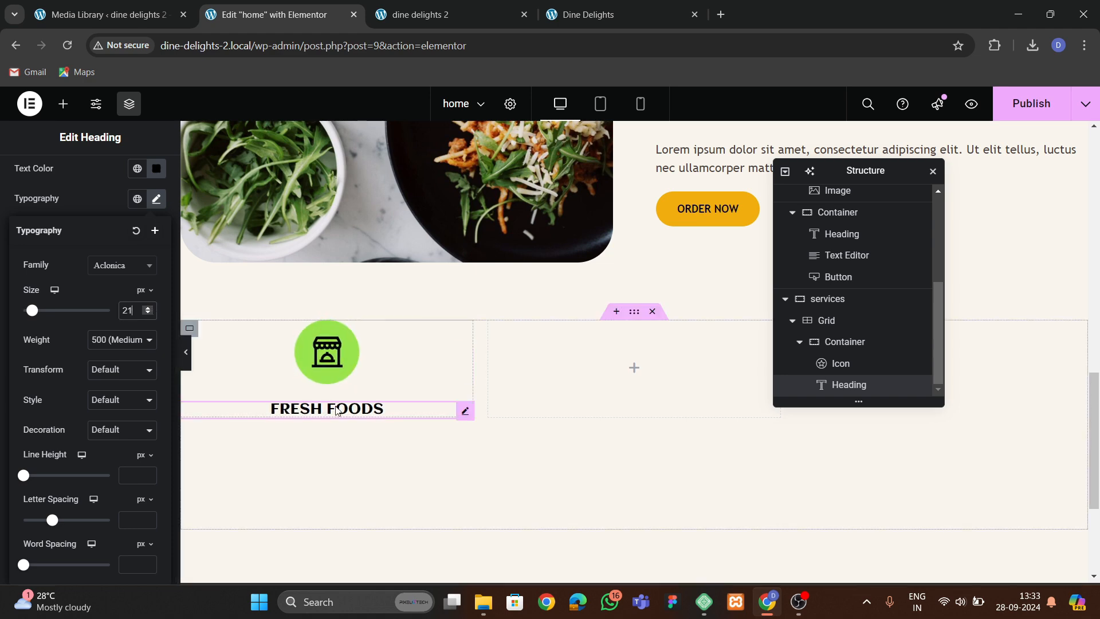
Compare the services row with the original Dine Delights site.
{"action": "left_click", "coordinate": [608, 22]}
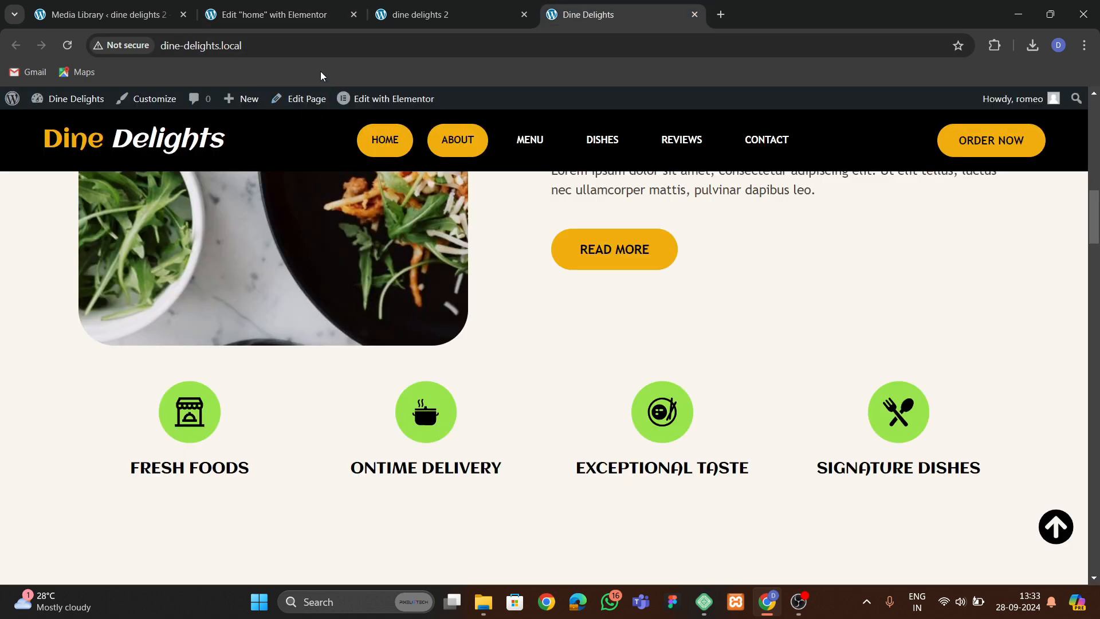
{"action": "left_click", "coordinate": [275, 15]}
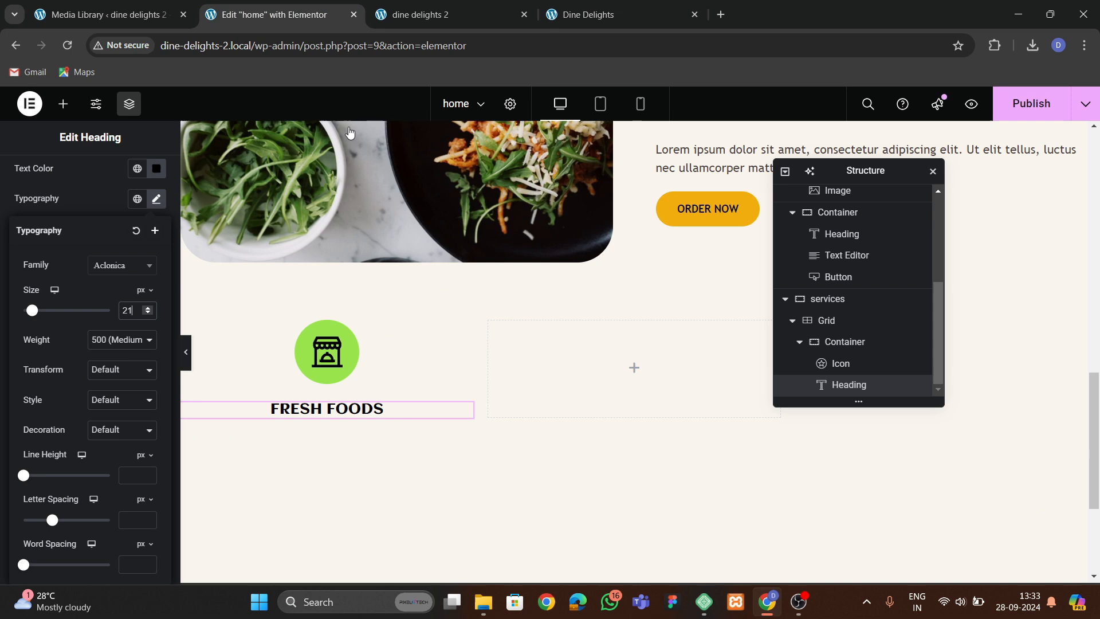
Duplicate the icon-and-heading container three times inside the services grid.
{"action": "left_click", "coordinate": [807, 344]}
{"action": "left_click", "coordinate": [801, 343]}
{"action": "right_click", "coordinate": [837, 386]}
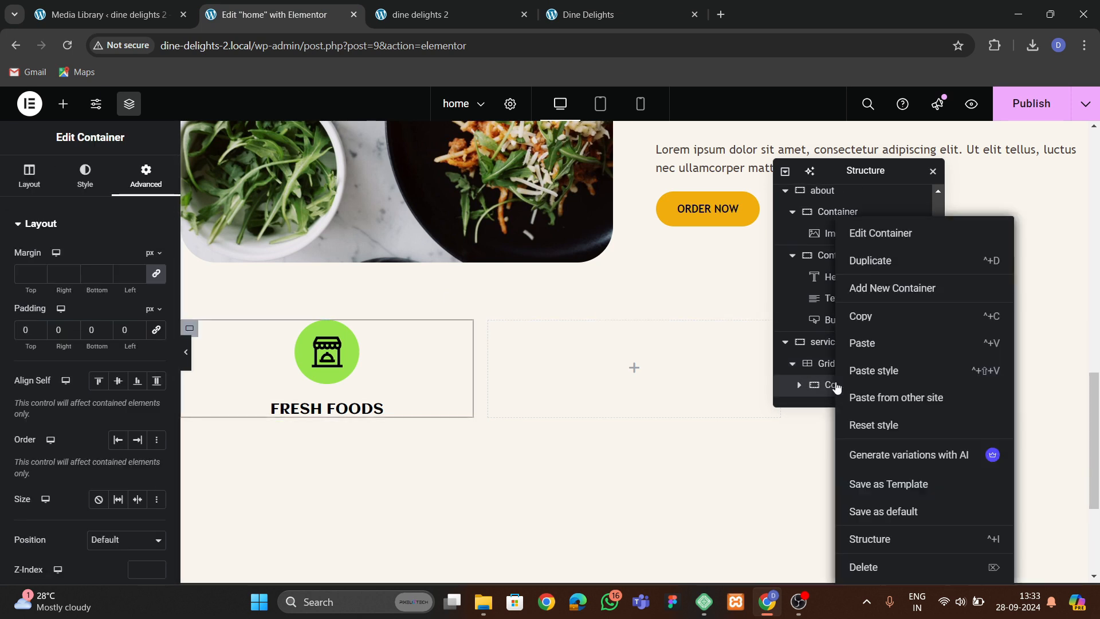
{"action": "left_click", "coordinate": [872, 263]}
{"action": "scroll", "coordinate": [861, 370], "scroll_direction": "down", "scroll_amount": 1}
{"action": "right_click", "coordinate": [850, 385]}
{"action": "left_click", "coordinate": [879, 262]}
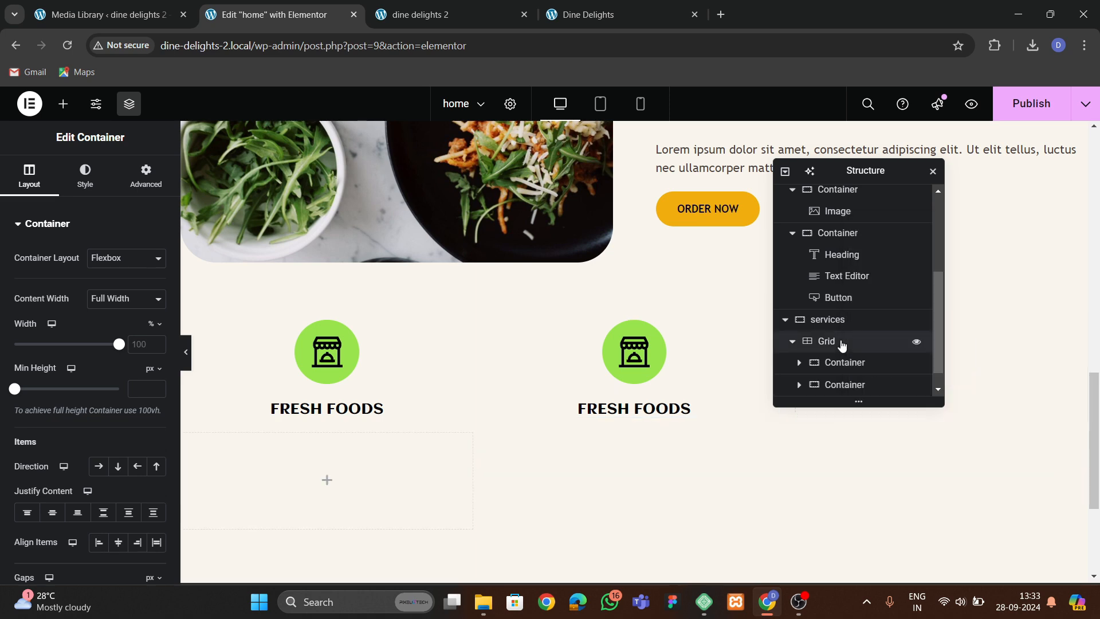
{"action": "scroll", "coordinate": [839, 352], "scroll_direction": "down", "scroll_amount": 1}
{"action": "right_click", "coordinate": [842, 385]}
{"action": "left_click", "coordinate": [871, 259]}
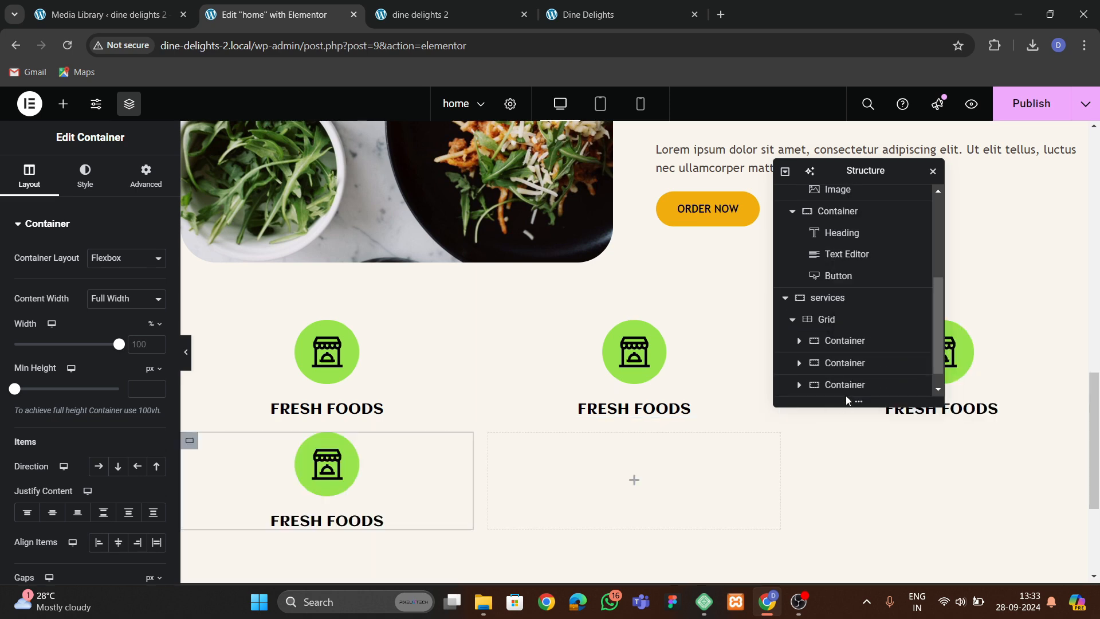
Set the services grid to 4 columns.
{"action": "scroll", "coordinate": [846, 392], "scroll_direction": "down", "scroll_amount": 1}
{"action": "left_click", "coordinate": [827, 297]}
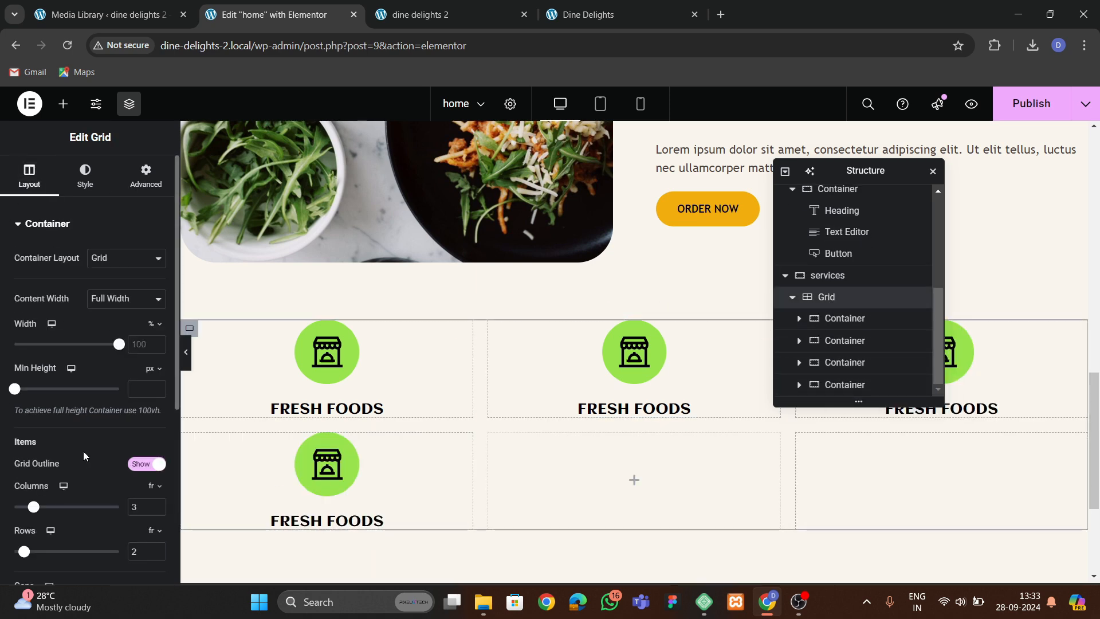
{"action": "scroll", "coordinate": [84, 455], "scroll_direction": "down", "scroll_amount": 3}
{"action": "left_click", "coordinate": [159, 366]}
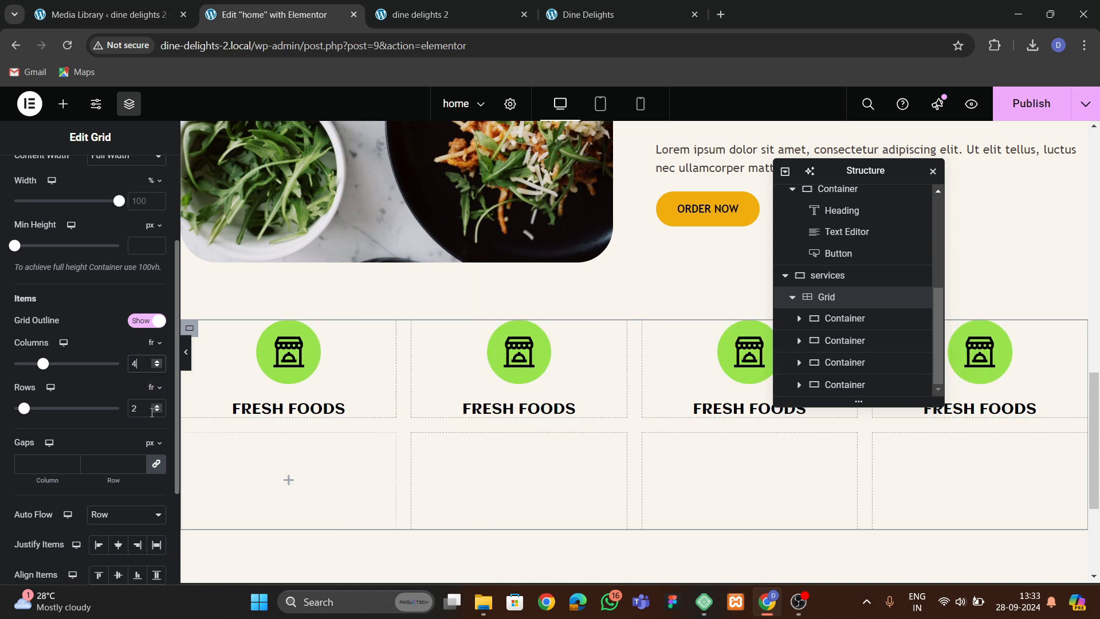
{"action": "left_click", "coordinate": [157, 411]}
Replace the second container's icon with the cooking pot image from the media library.
{"action": "left_click", "coordinate": [512, 367]}
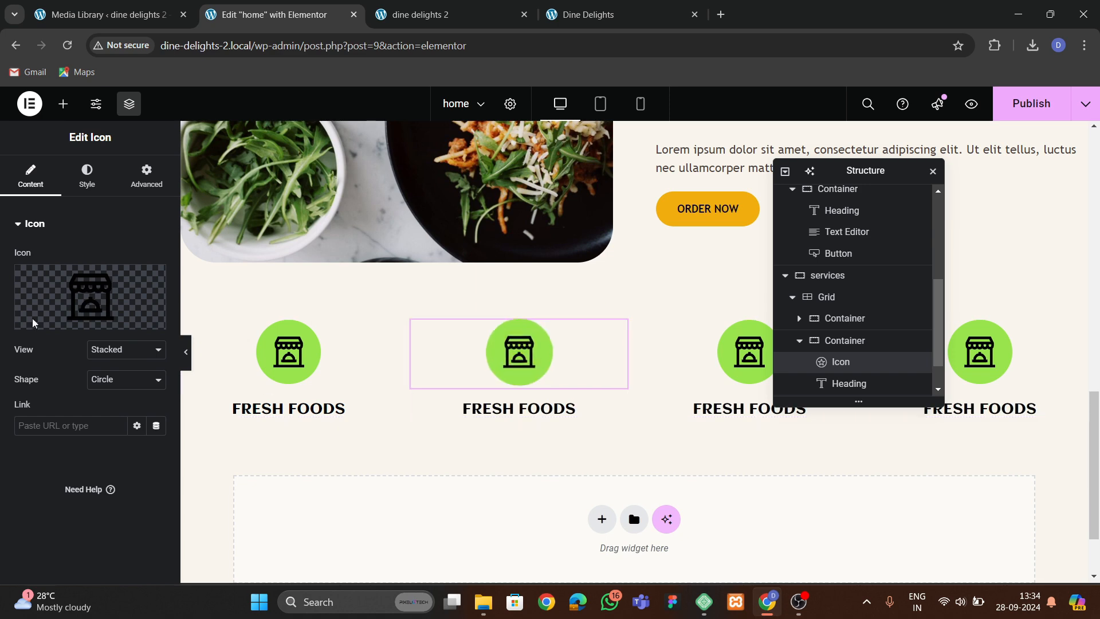
{"action": "left_click", "coordinate": [121, 321]}
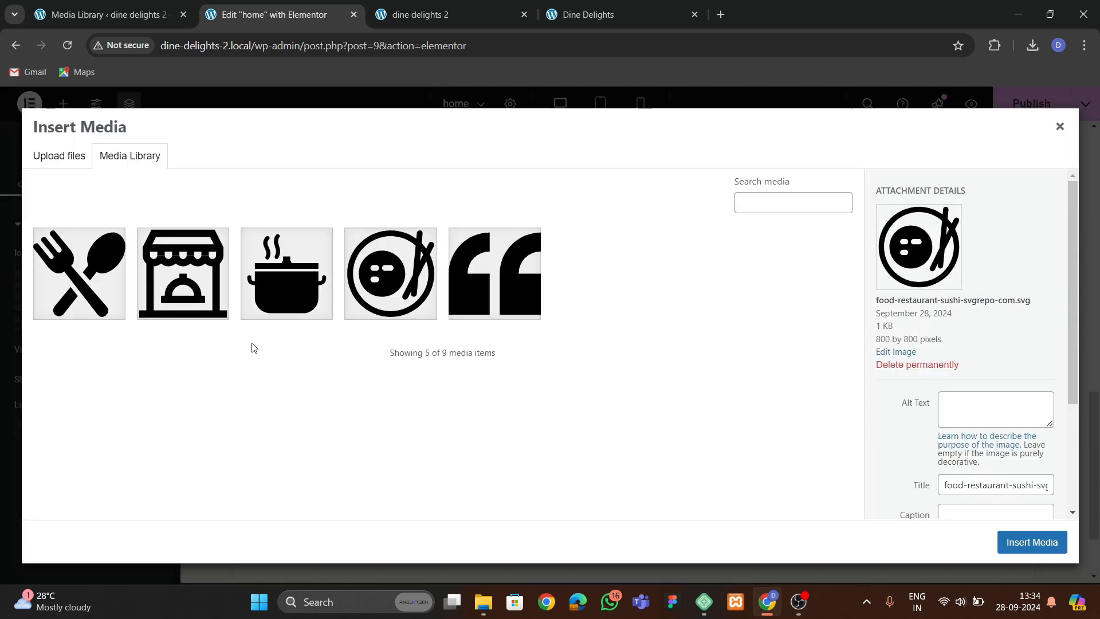
{"action": "left_click", "coordinate": [272, 297]}
{"action": "left_click", "coordinate": [1032, 542]}
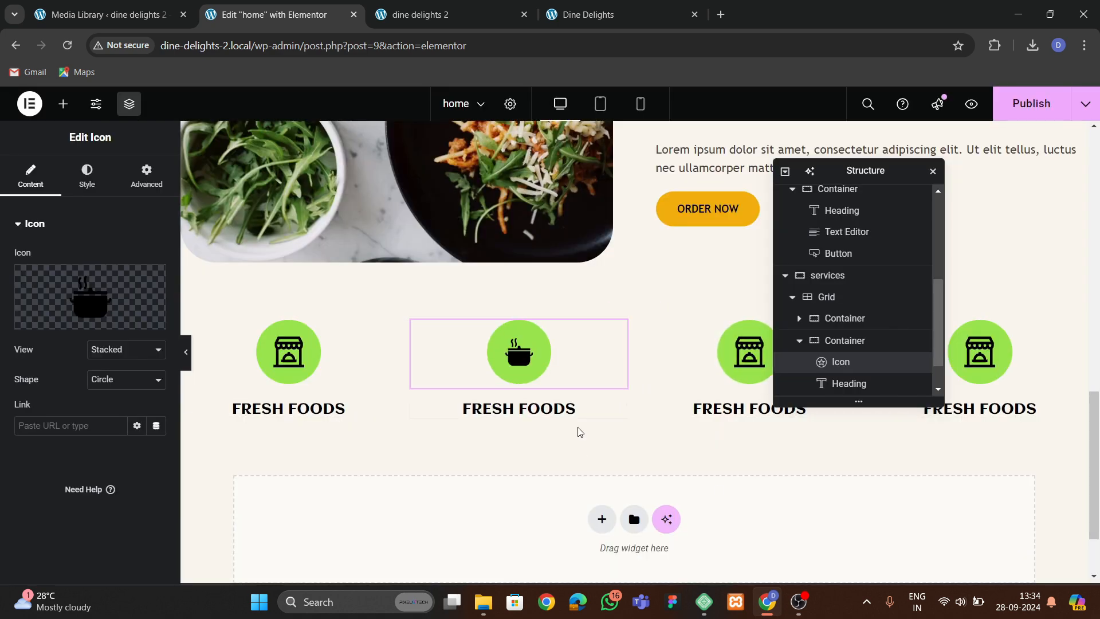
Replace the third container's icon with the fork and spoon image.
{"action": "mouse_move", "coordinate": [105, 287]}
{"action": "left_click", "coordinate": [108, 319]}
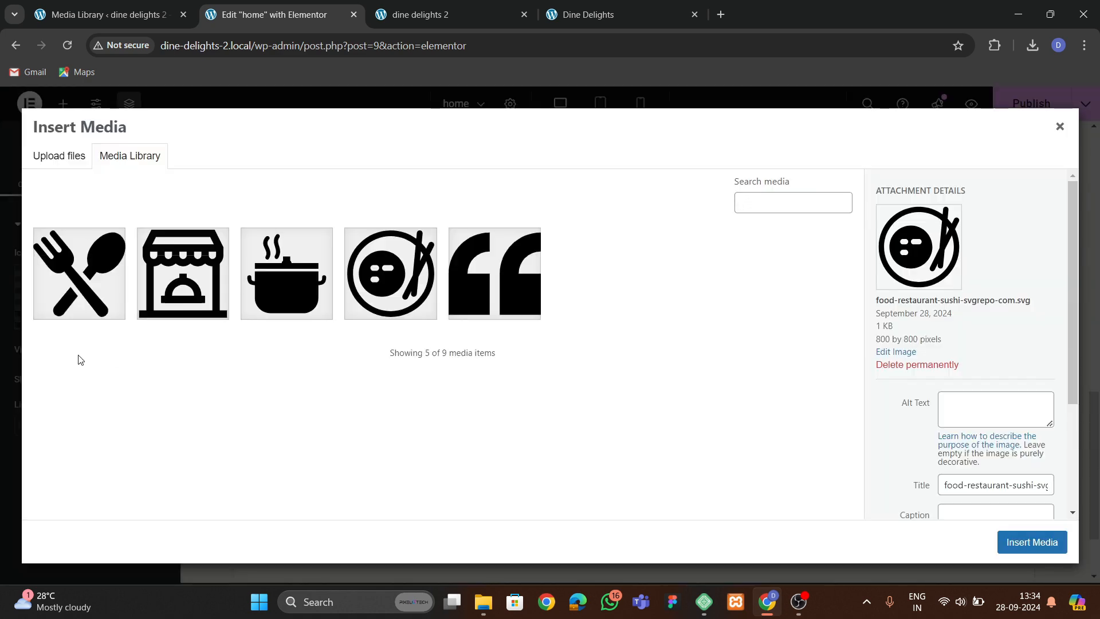
{"action": "left_click", "coordinate": [122, 292]}
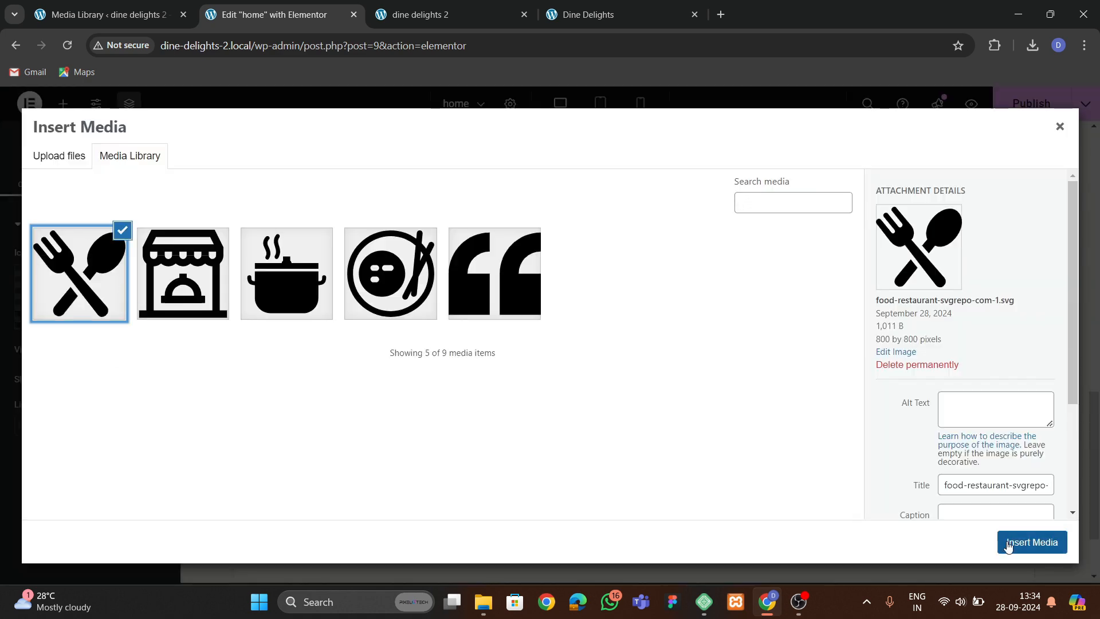
{"action": "left_click", "coordinate": [1032, 541]}
Replace the fourth container's icon with the plate image and publish the page.
{"action": "left_click_drag", "start_coordinate": [888, 180], "coordinate": [619, 216]}
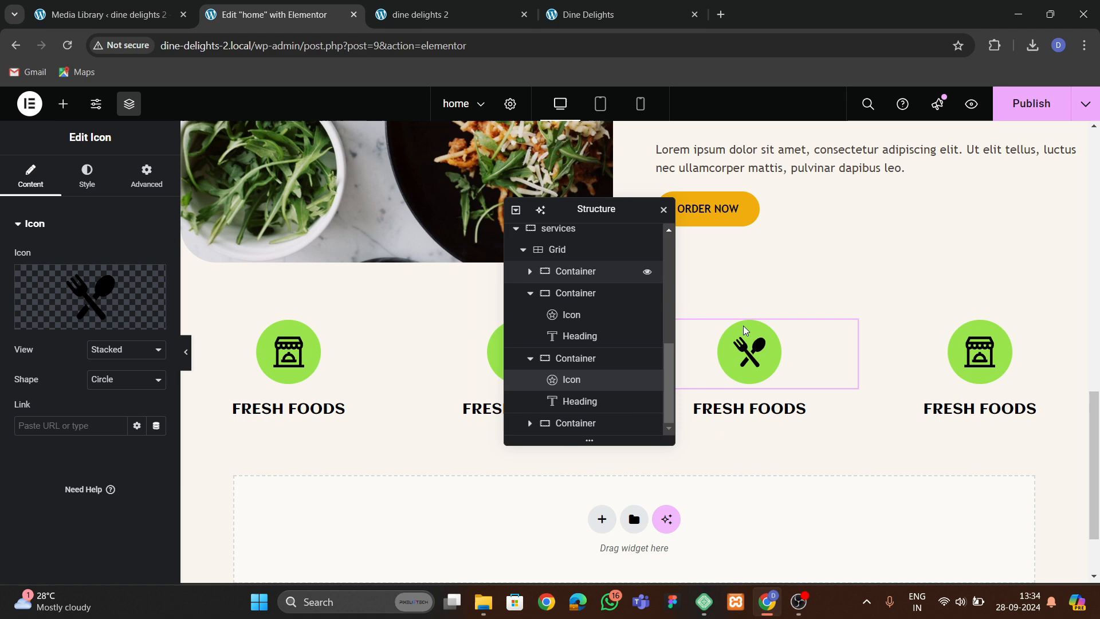
{"action": "left_click", "coordinate": [986, 371]}
{"action": "left_click", "coordinate": [90, 296]}
{"action": "left_click", "coordinate": [406, 297]}
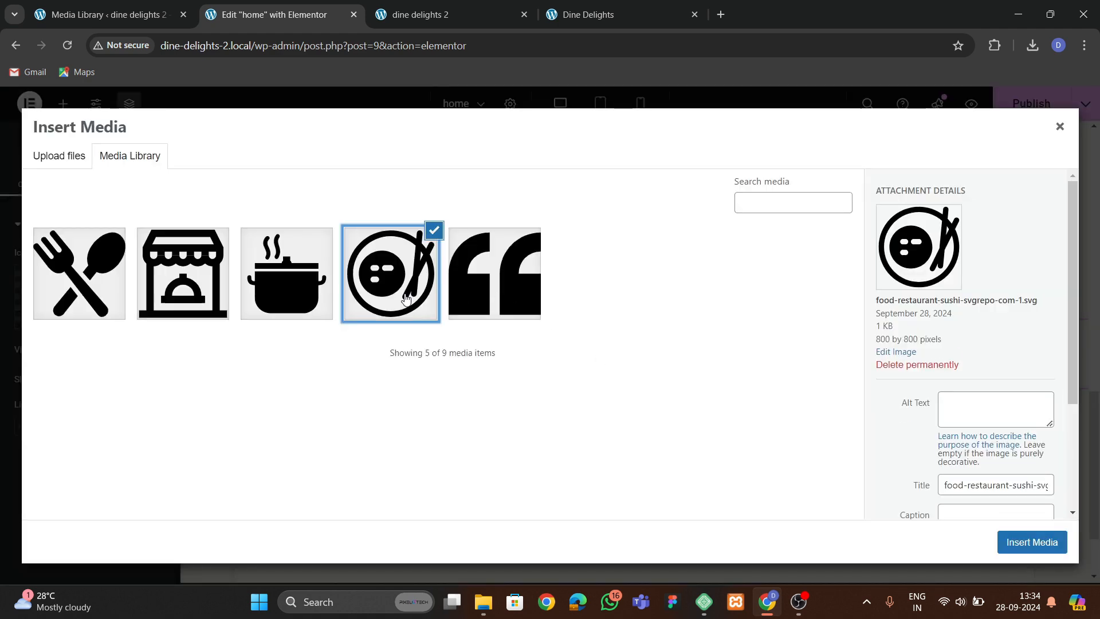
{"action": "left_click", "coordinate": [1007, 543]}
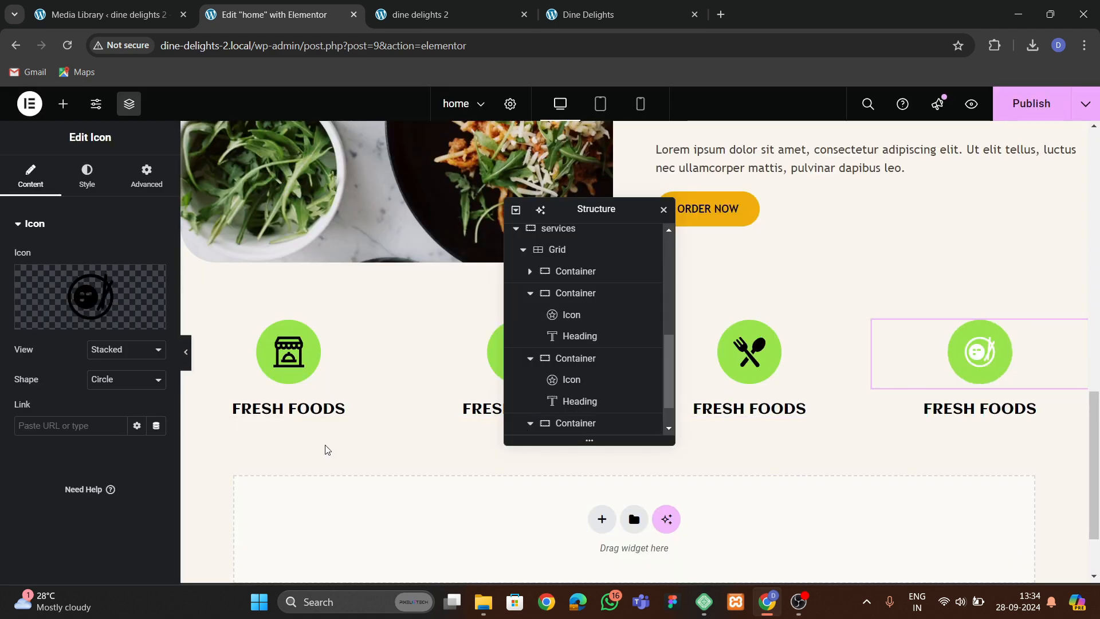
{"action": "left_click", "coordinate": [1031, 103]}
Review the original Dine Delights home page sections below the services row.
{"action": "left_click", "coordinate": [584, 14]}
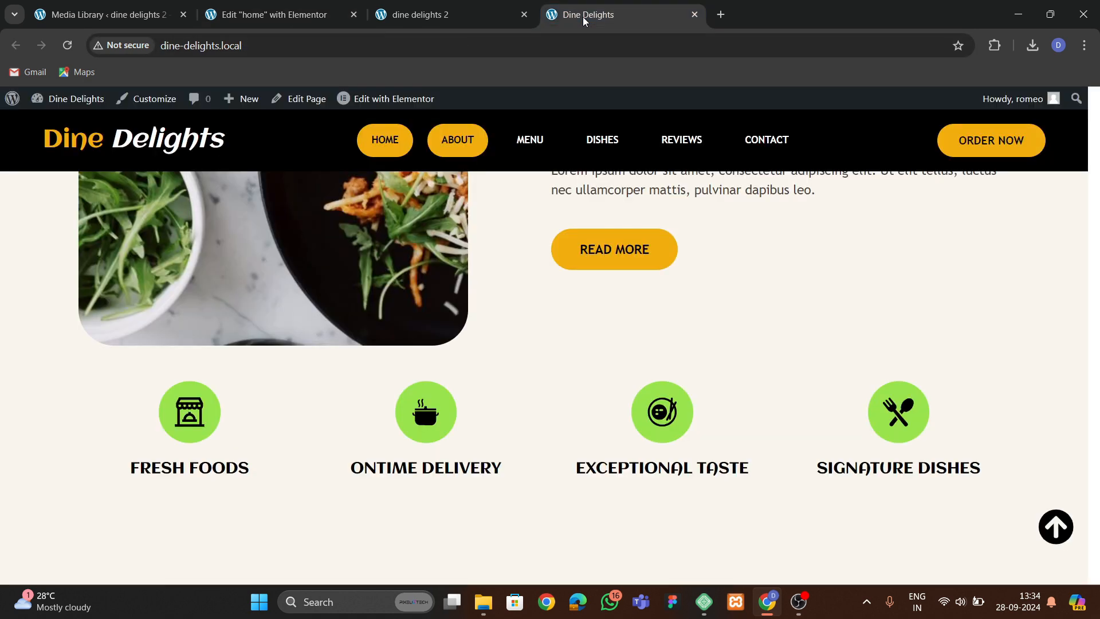
{"action": "scroll", "coordinate": [382, 395], "scroll_direction": "down", "scroll_amount": 3}
{"action": "scroll", "coordinate": [378, 387], "scroll_direction": "down", "scroll_amount": 4}
{"action": "scroll", "coordinate": [378, 384], "scroll_direction": "up", "scroll_amount": 3}
{"action": "scroll", "coordinate": [378, 384], "scroll_direction": "down", "scroll_amount": 5}
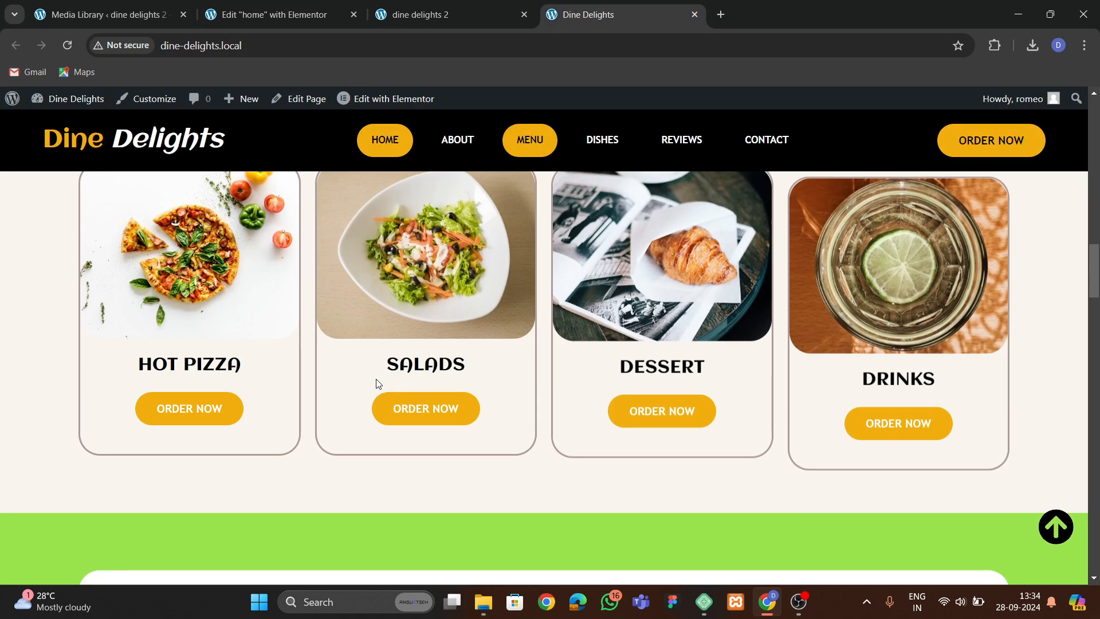
{"action": "scroll", "coordinate": [378, 384], "scroll_direction": "up", "scroll_amount": 1}
{"action": "scroll", "coordinate": [377, 384], "scroll_direction": "up", "scroll_amount": 1}
{"action": "left_click", "coordinate": [274, 14]}
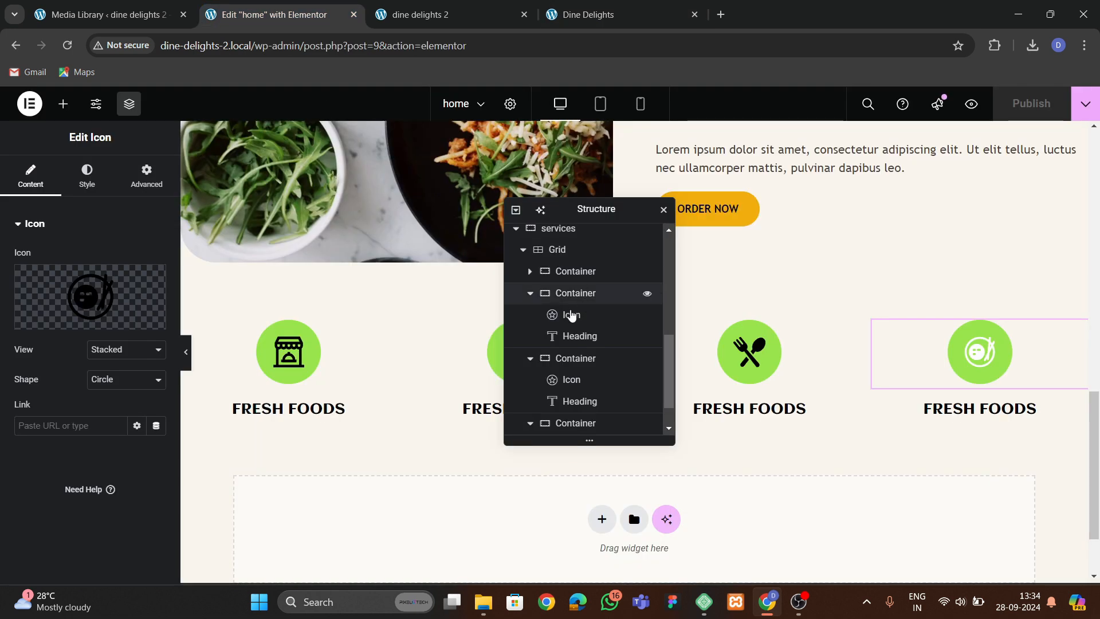
Add a new one-column container below the services section.
{"action": "left_click_drag", "start_coordinate": [553, 208], "coordinate": [762, 184]}
{"action": "scroll", "coordinate": [541, 290], "scroll_direction": "down", "scroll_amount": 2}
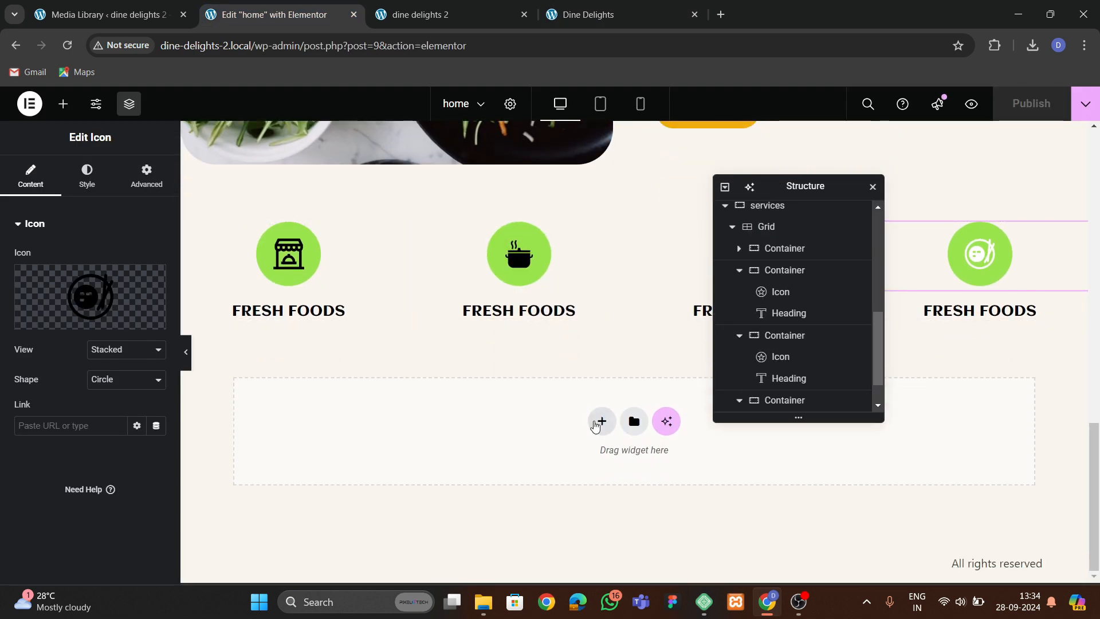
{"action": "left_click", "coordinate": [601, 421]}
{"action": "left_click", "coordinate": [584, 460]}
{"action": "left_click", "coordinate": [454, 468]}
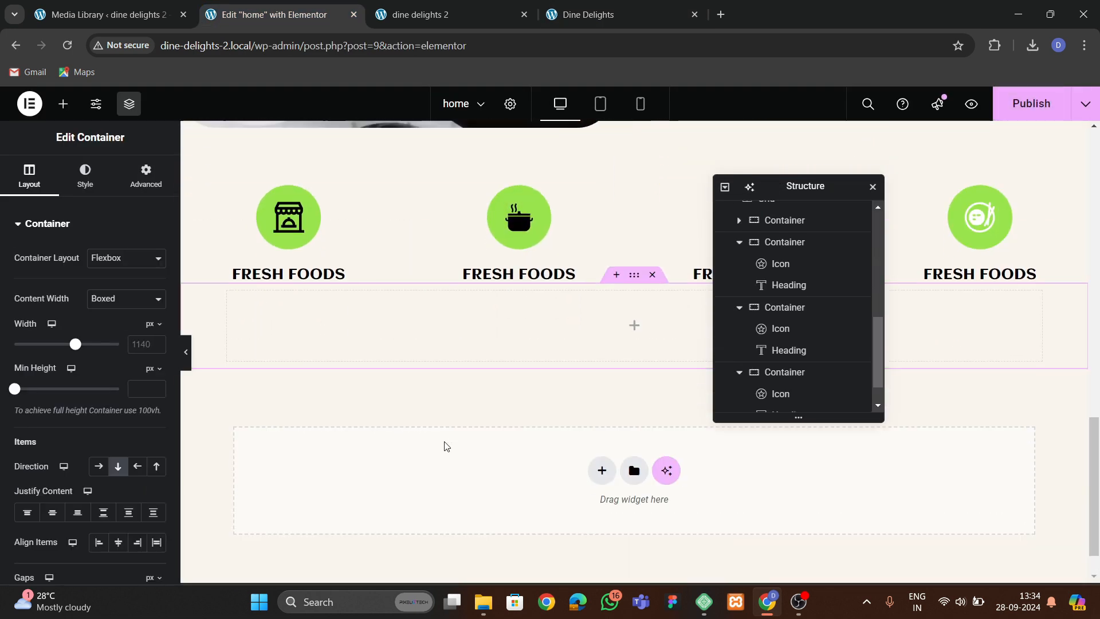
Set the new container's top padding to 40 px.
{"action": "scroll", "coordinate": [630, 267], "scroll_direction": "up", "scroll_amount": 3}
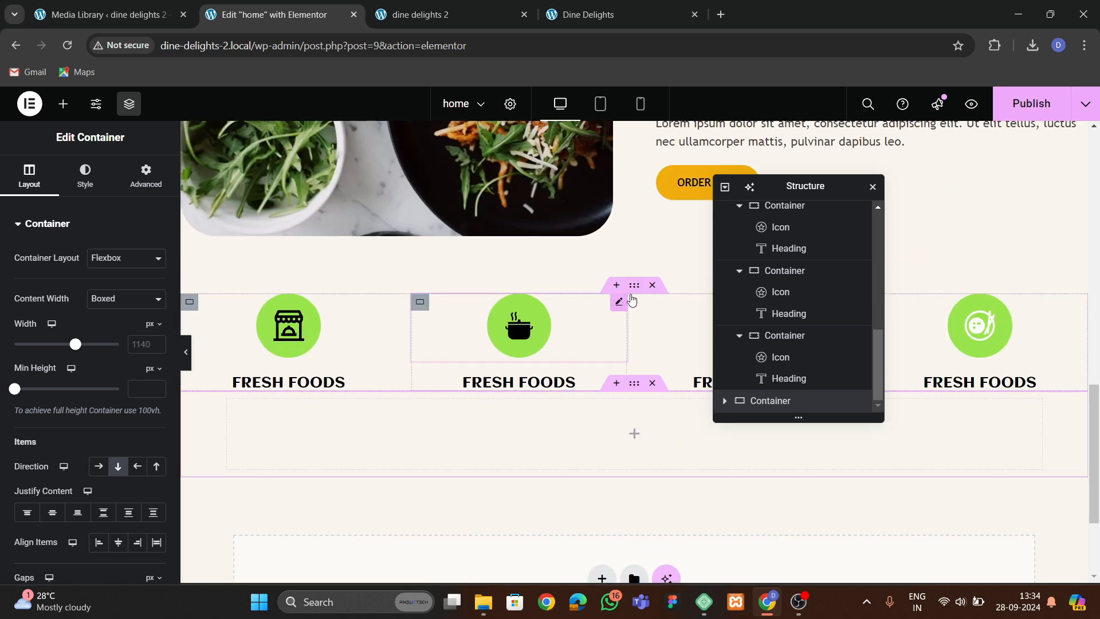
{"action": "left_click", "coordinate": [635, 303]}
{"action": "left_click", "coordinate": [146, 174]}
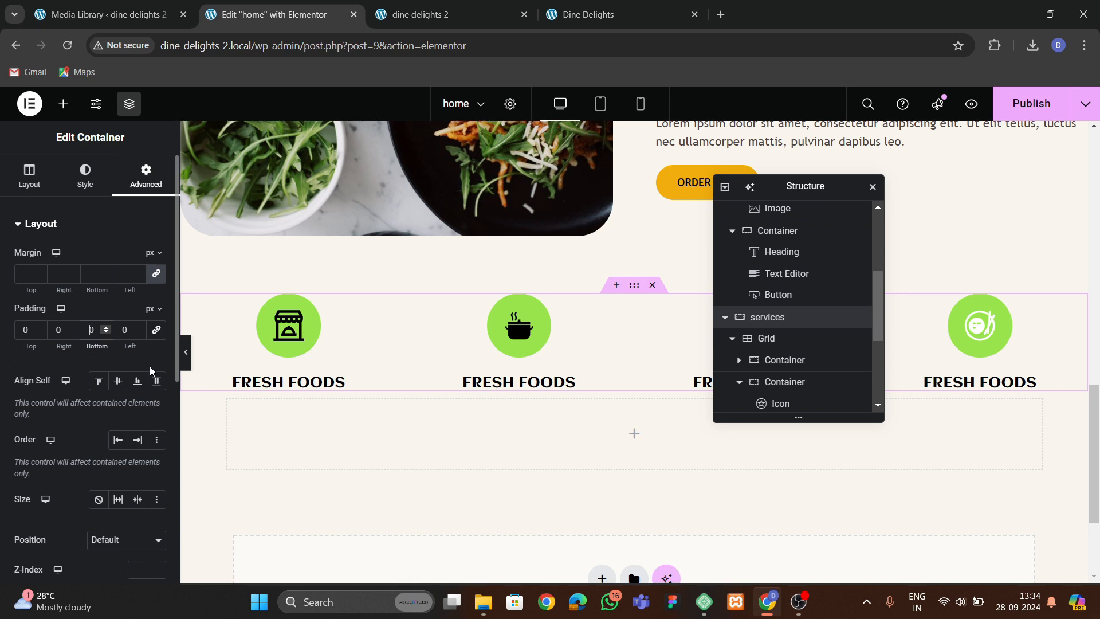
{"action": "left_click", "coordinate": [589, 459]}
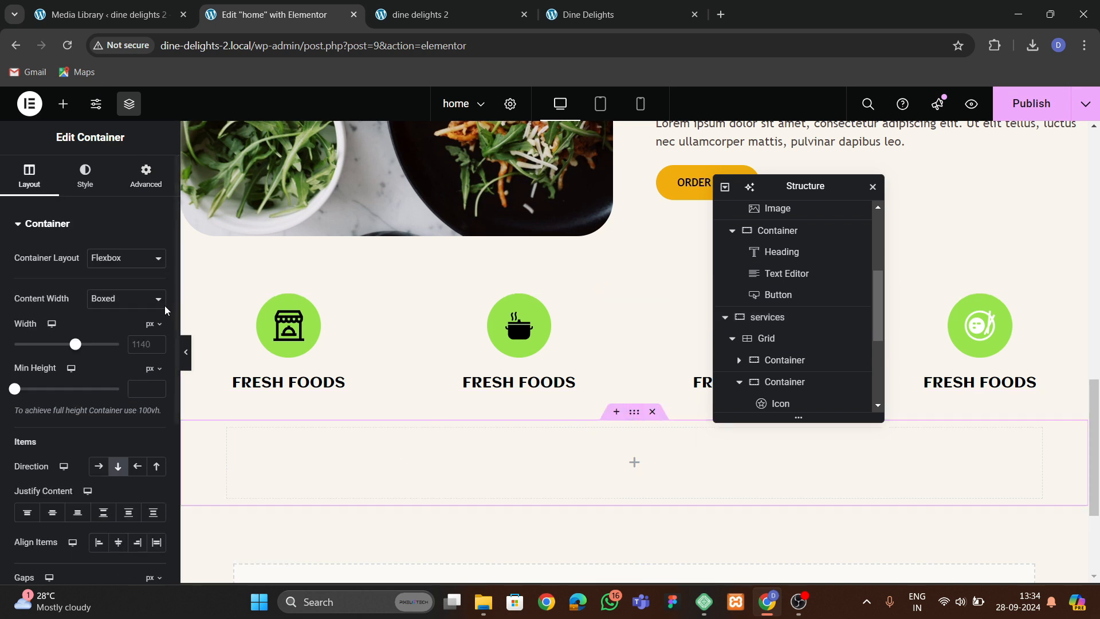
{"action": "left_click", "coordinate": [146, 174]}
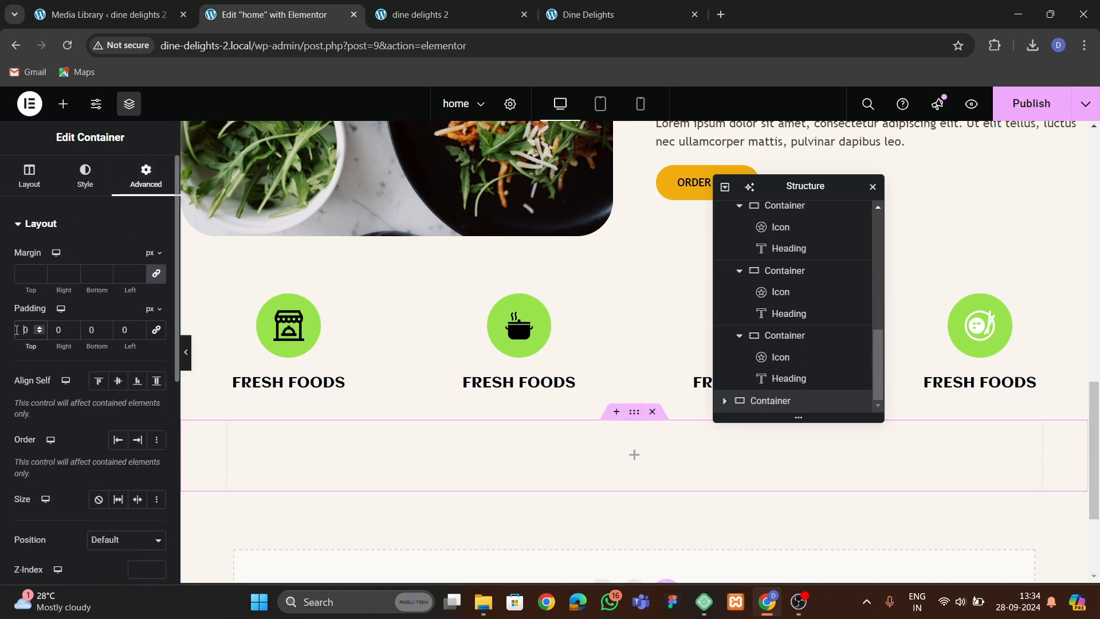
{"action": "type", "text": "4"}
{"action": "scroll", "coordinate": [547, 413], "scroll_direction": "down", "scroll_amount": 1}
{"action": "scroll", "coordinate": [628, 345], "scroll_direction": "up", "scroll_amount": 1}
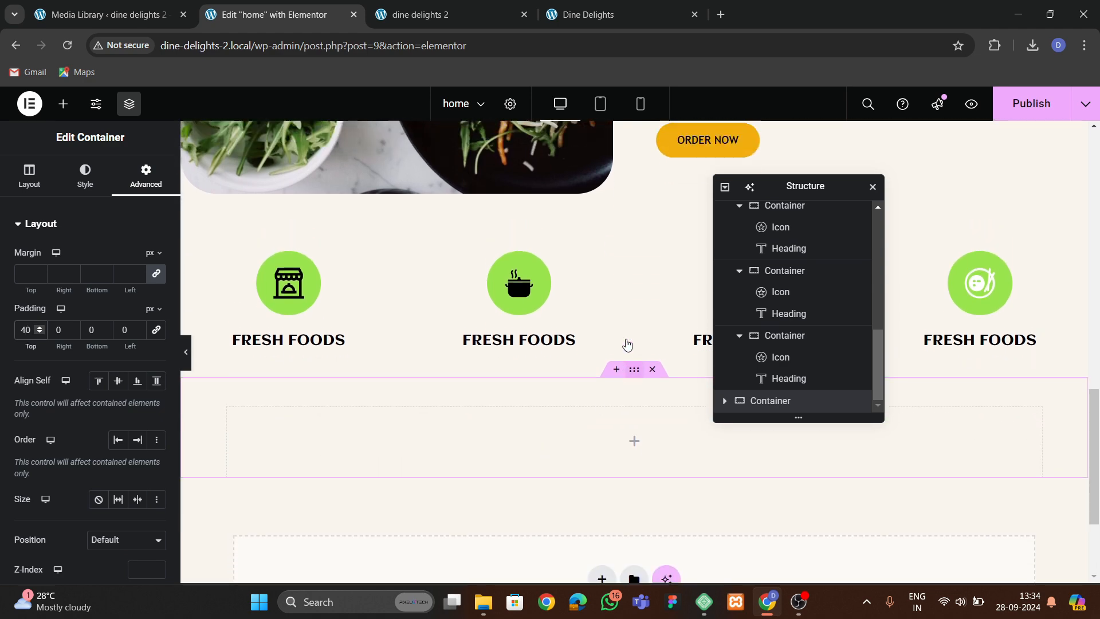
Set the services section's bottom padding to 80 px.
{"action": "left_click", "coordinate": [634, 357]}
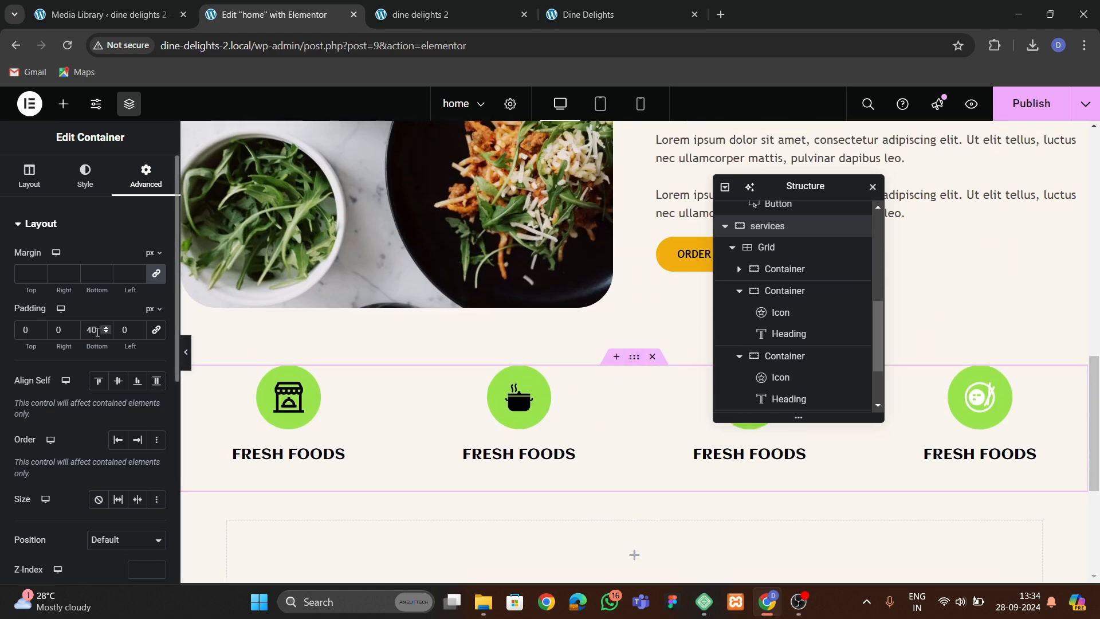
{"action": "left_click_drag", "start_coordinate": [97, 332], "coordinate": [71, 337]}
{"action": "type", "text": "80"}
{"action": "scroll", "coordinate": [584, 439], "scroll_direction": "down", "scroll_amount": 1}
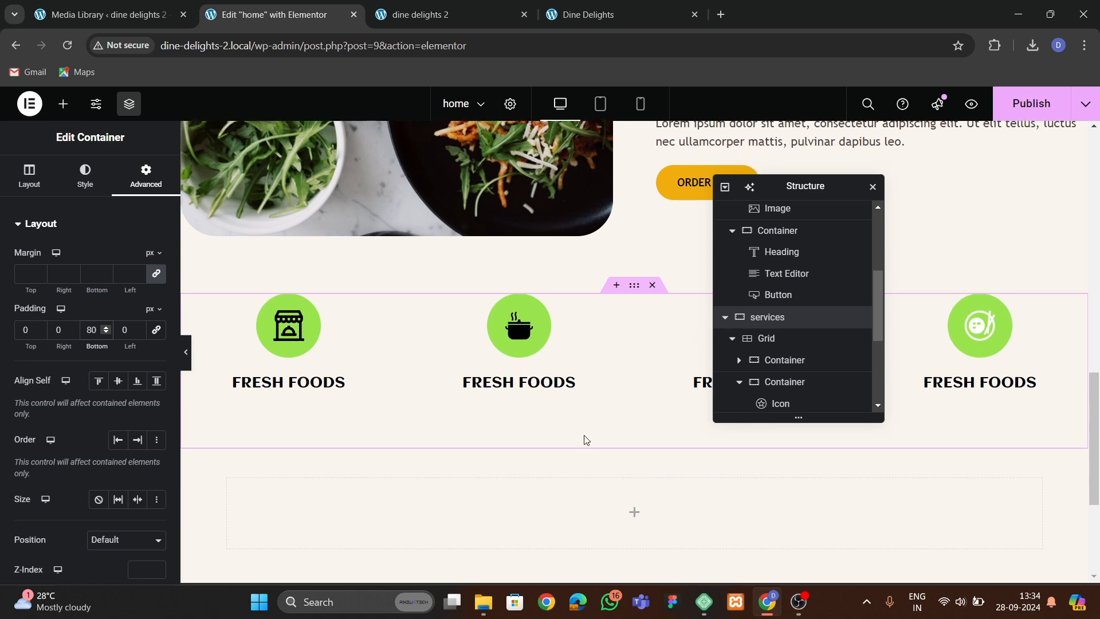
Clear the new container's top padding.
{"action": "scroll", "coordinate": [584, 439], "scroll_direction": "down", "scroll_amount": 1}
{"action": "left_click", "coordinate": [633, 369]}
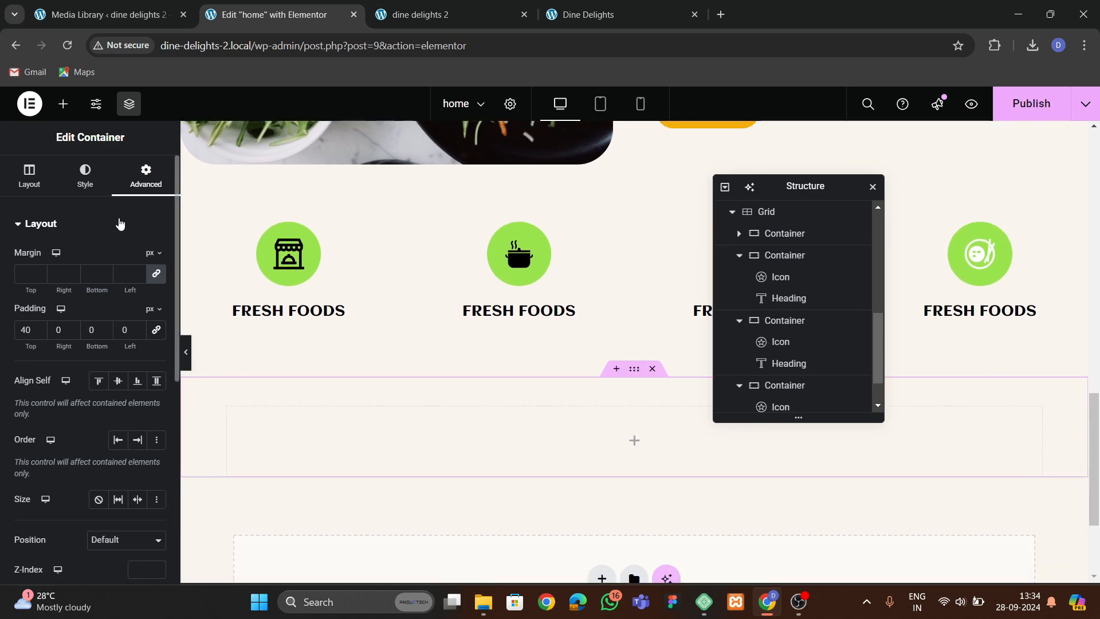
{"action": "key", "text": "BackSpace"}
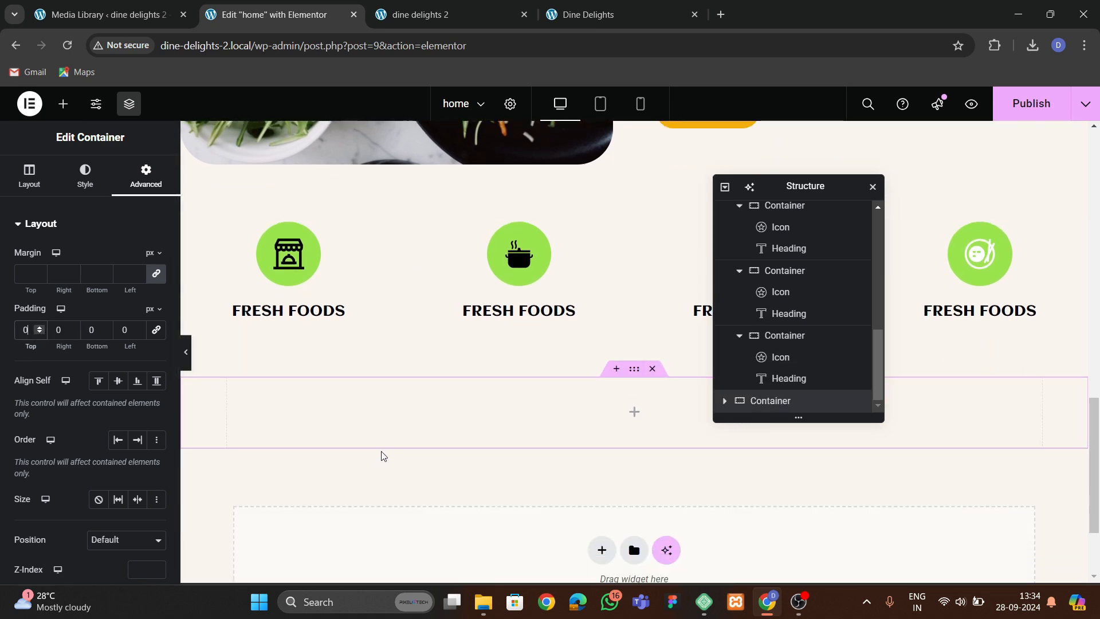
Delete the empty container and add a fresh one-column container below the services section.
{"action": "left_click", "coordinate": [63, 103]}
{"action": "scroll", "coordinate": [100, 357], "scroll_direction": "down", "scroll_amount": 4}
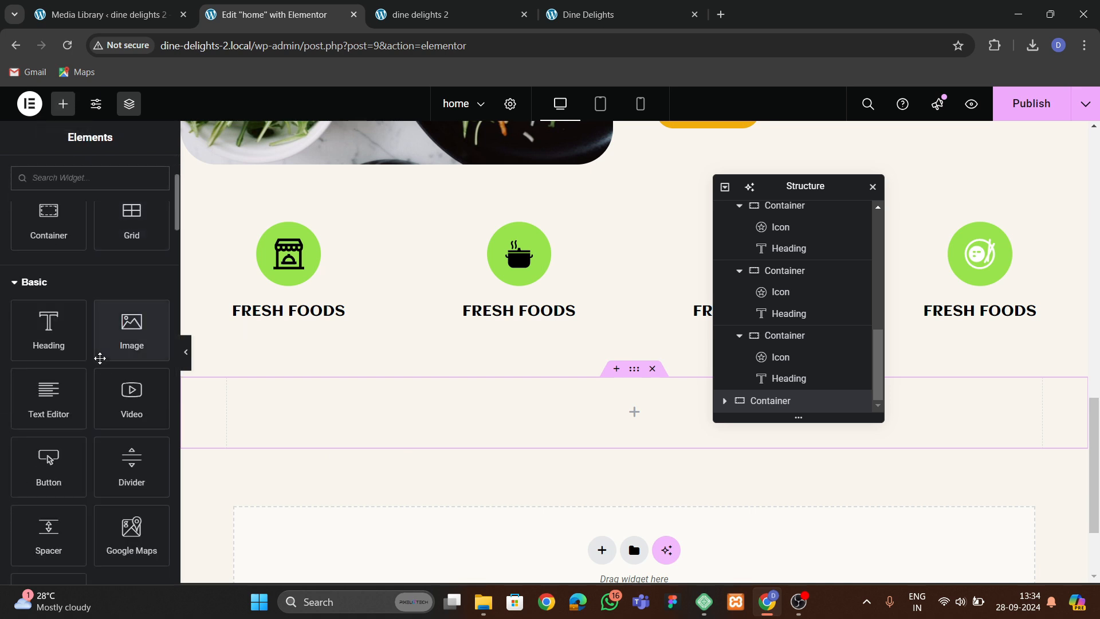
{"action": "scroll", "coordinate": [101, 361], "scroll_direction": "up", "scroll_amount": 4}
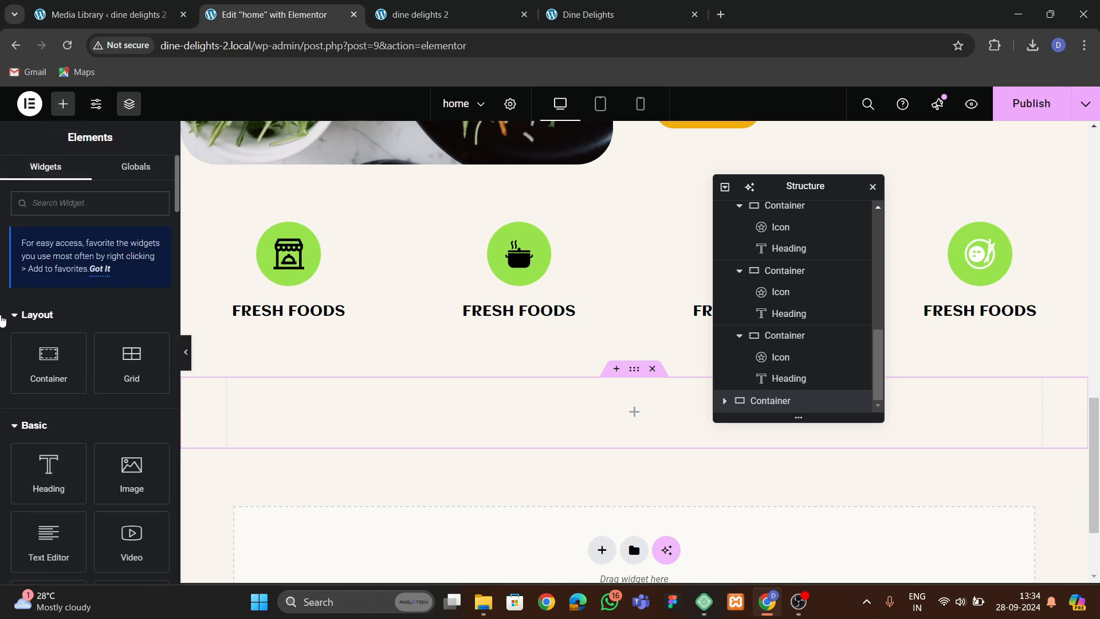
{"action": "type", "text": "grid"}
{"action": "left_click_drag", "start_coordinate": [49, 395], "coordinate": [436, 413]}
{"action": "left_click", "coordinate": [652, 369]}
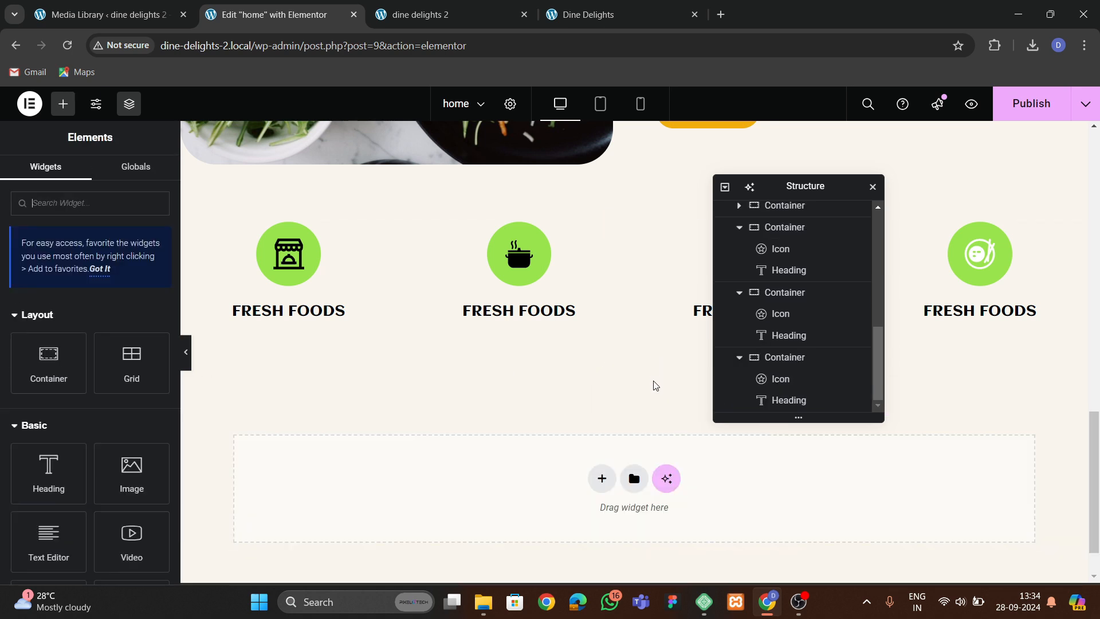
{"action": "left_click", "coordinate": [599, 478]}
{"action": "left_click", "coordinate": [590, 524]}
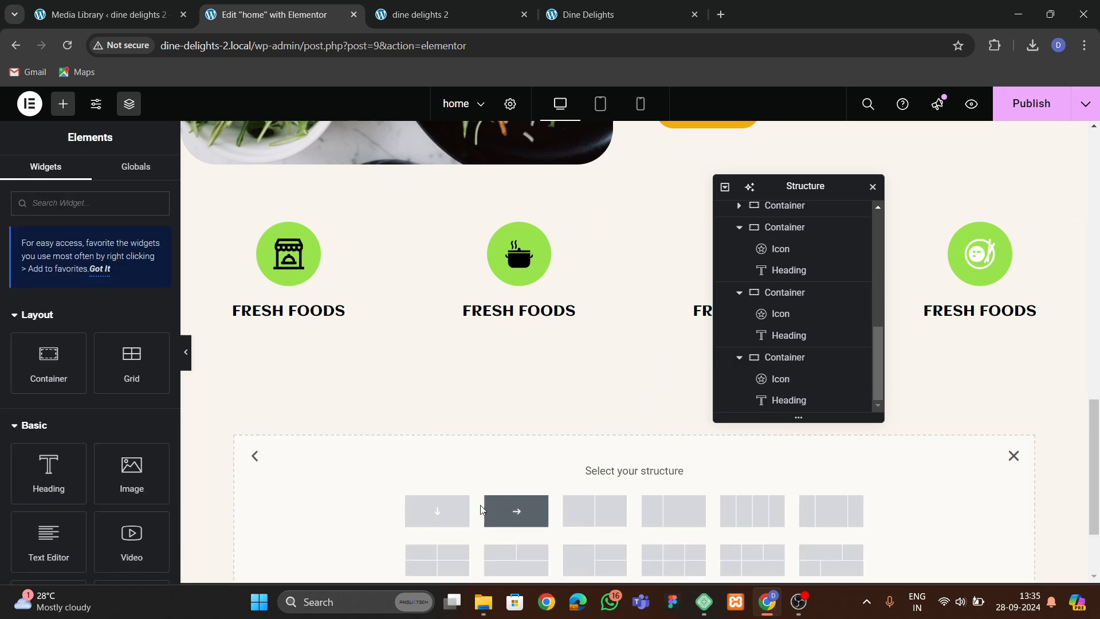
{"action": "left_click", "coordinate": [437, 511]}
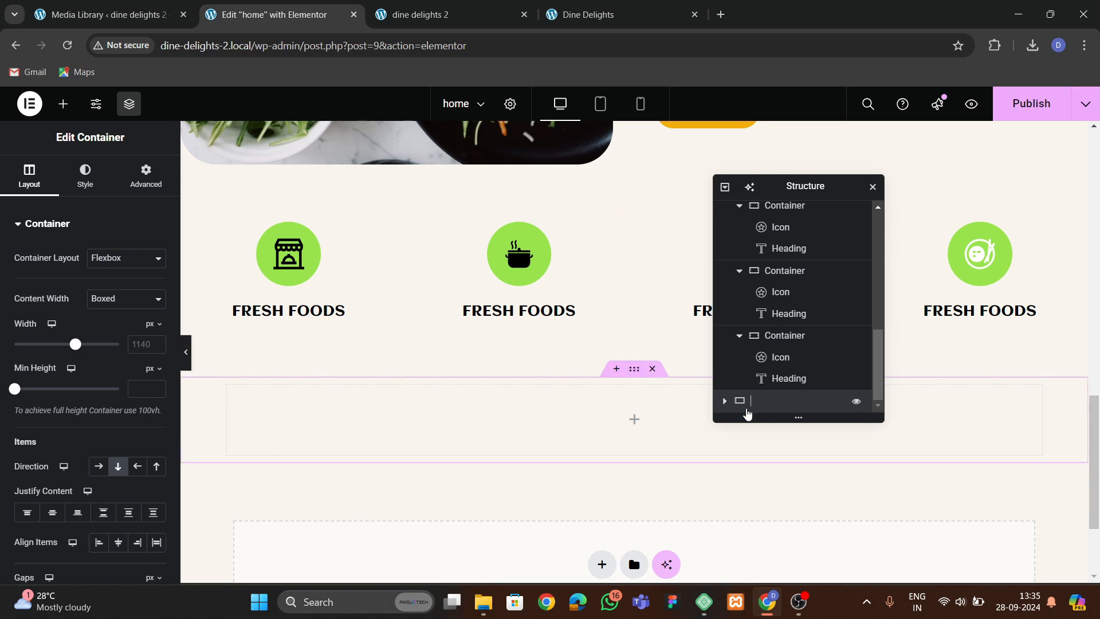
Rename the new container menus and set its top and bottom padding to 60 px.
{"action": "type", "text": "menus"}
{"action": "key", "text": "Return"}
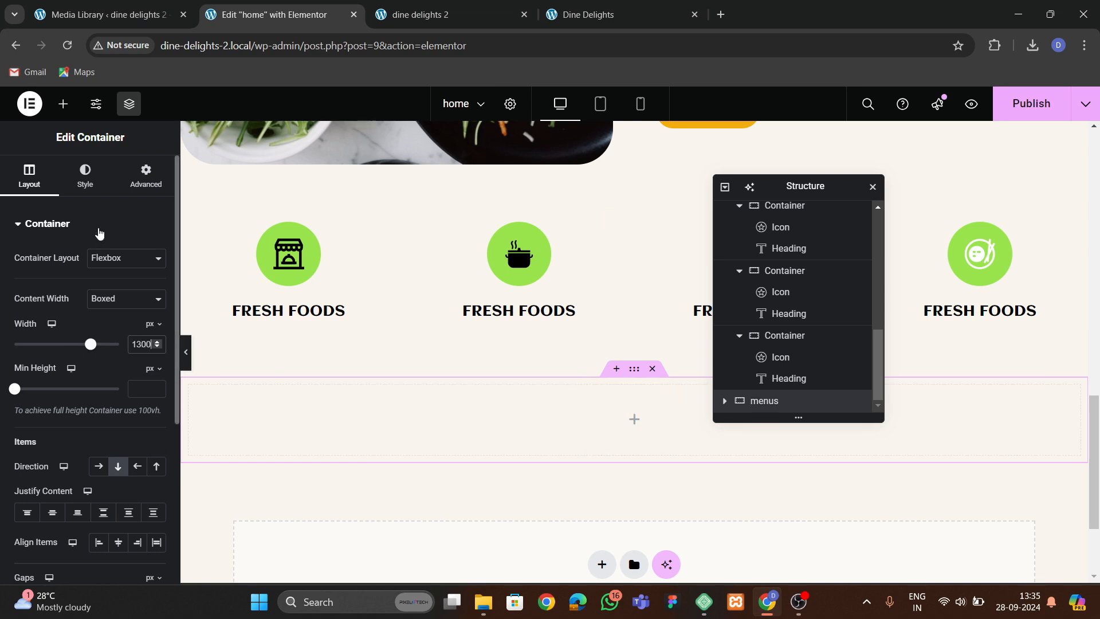
{"action": "left_click", "coordinate": [127, 182]}
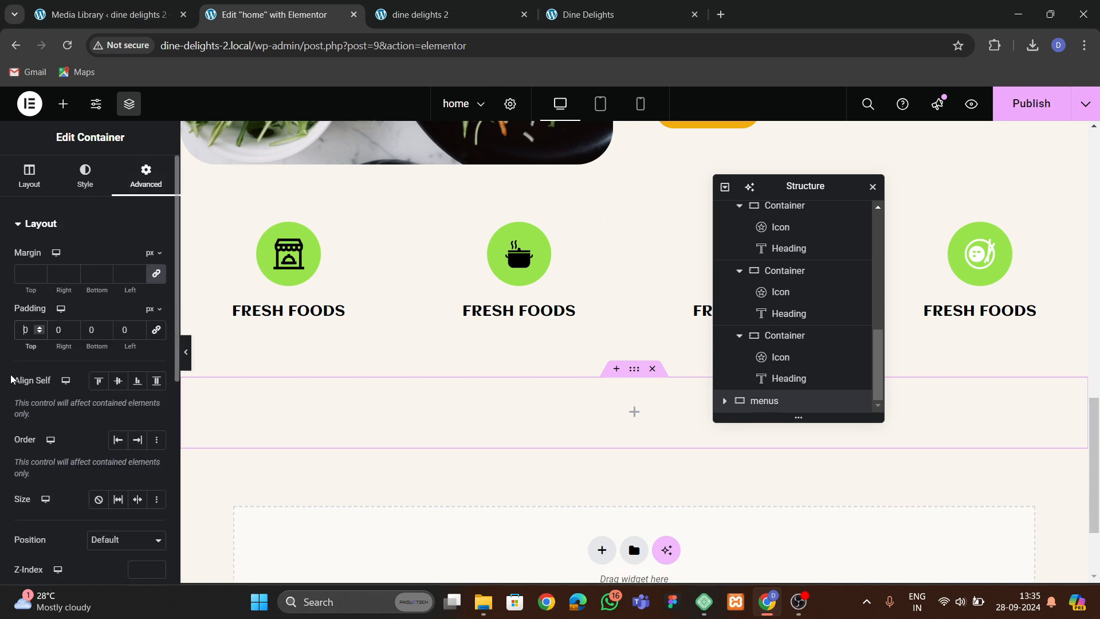
{"action": "type", "text": "6"}
{"action": "left_click", "coordinate": [85, 332]}
{"action": "type", "text": "6"}
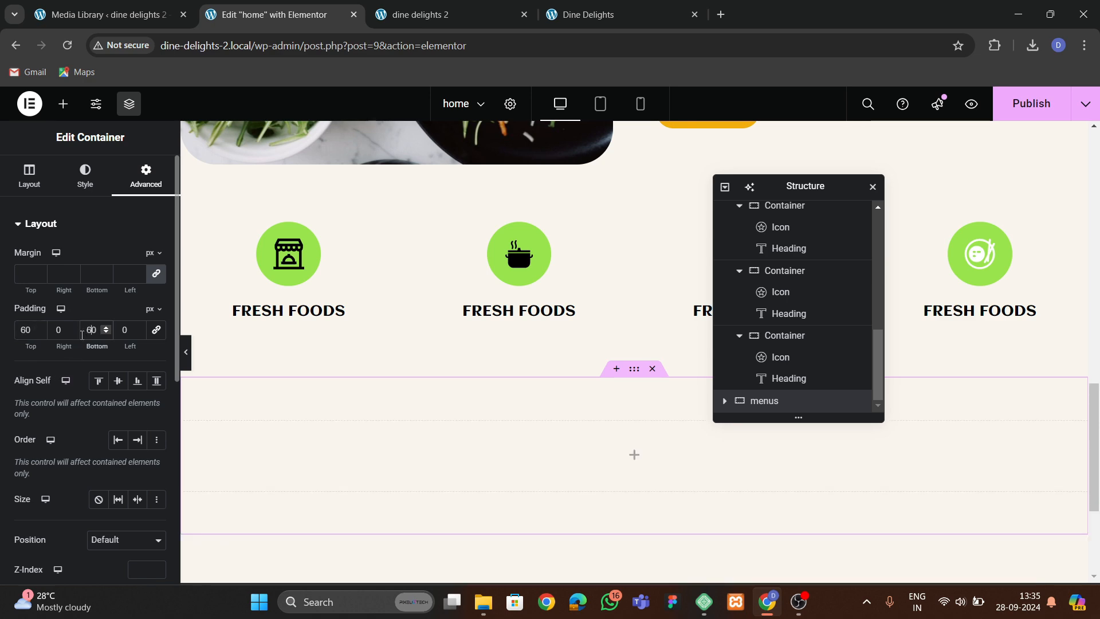
Copy the Why to choose us heading and paste it into the menus container.
{"action": "left_click", "coordinate": [576, 18]}
{"action": "left_click", "coordinate": [321, 14]}
{"action": "scroll", "coordinate": [517, 236], "scroll_direction": "up", "scroll_amount": 6}
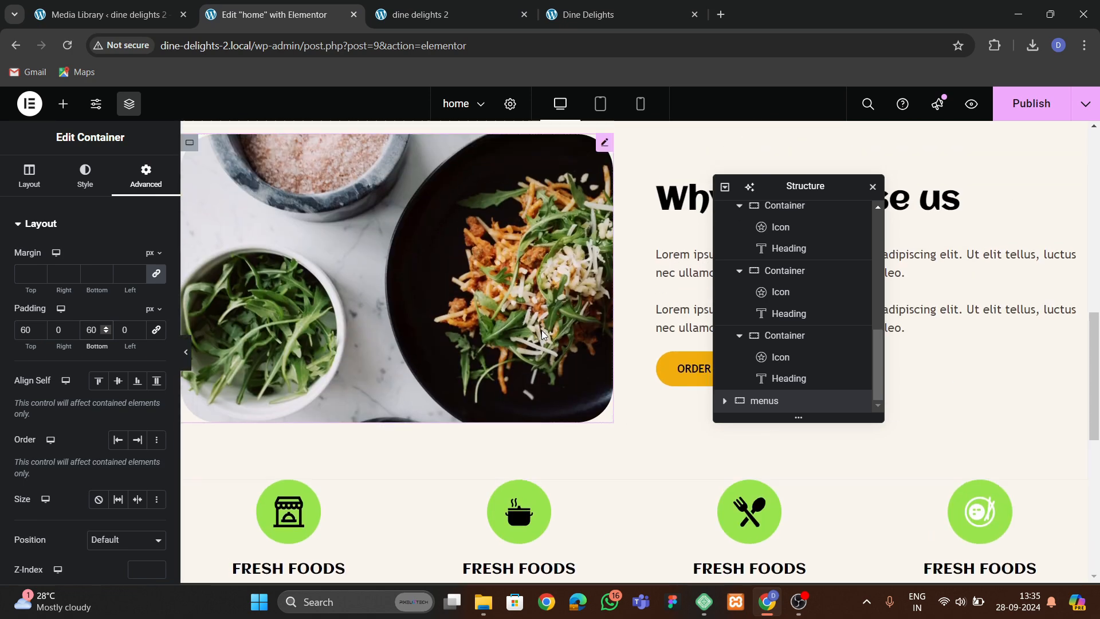
{"action": "right_click", "coordinate": [694, 298]}
{"action": "left_click", "coordinate": [726, 321]}
{"action": "scroll", "coordinate": [486, 268], "scroll_direction": "down", "scroll_amount": 10}
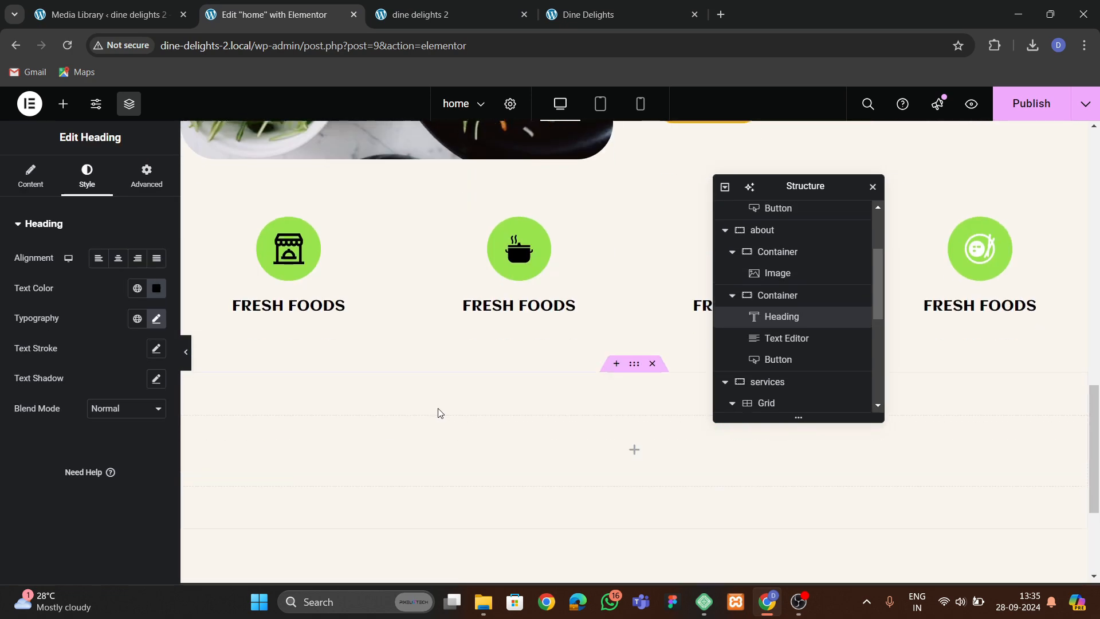
{"action": "right_click", "coordinate": [475, 239]}
{"action": "left_click", "coordinate": [521, 342]}
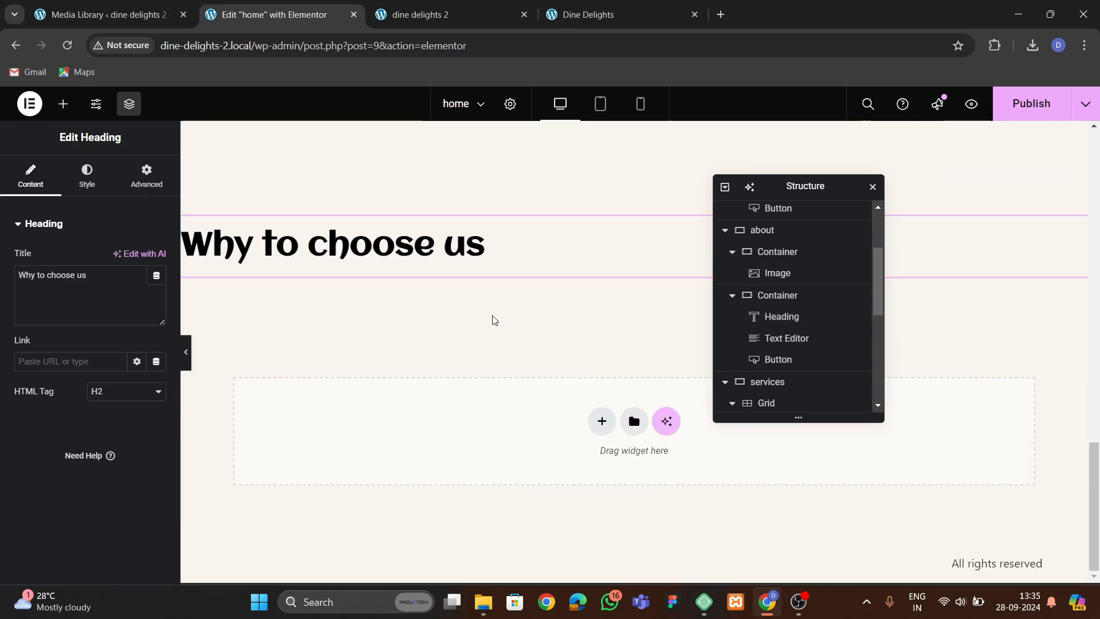
Change the pasted heading's text to Visit our menus.
{"action": "left_click_drag", "start_coordinate": [151, 276], "coordinate": [1, 297]}
{"action": "type", "text": "Visit our menus"}
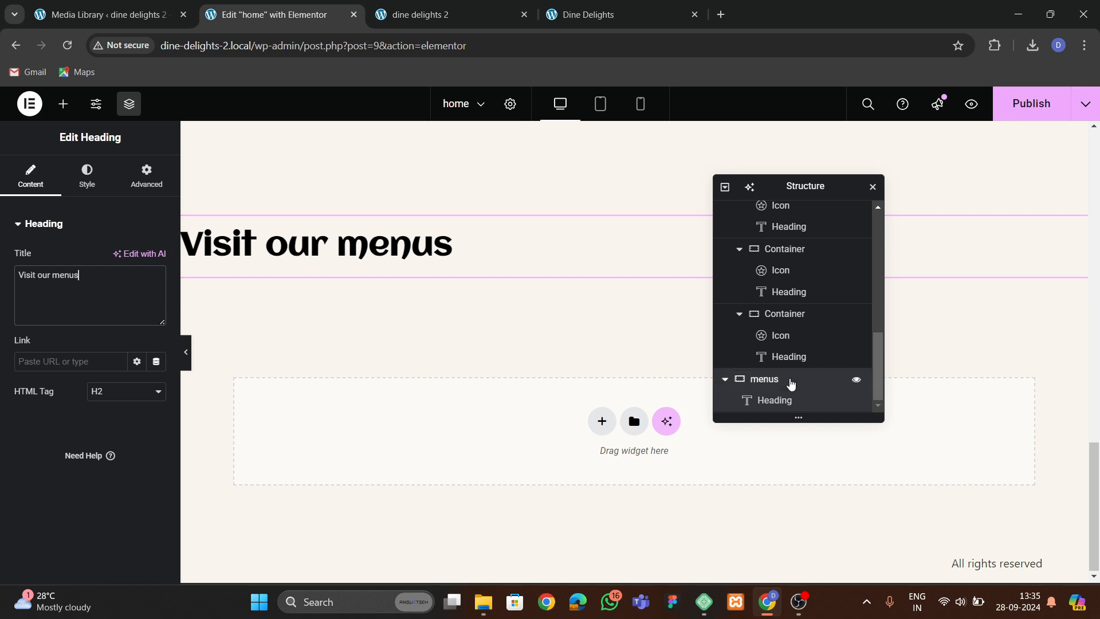
Center the menus container's content with justify content and align items set to center.
{"action": "left_click", "coordinate": [773, 379]}
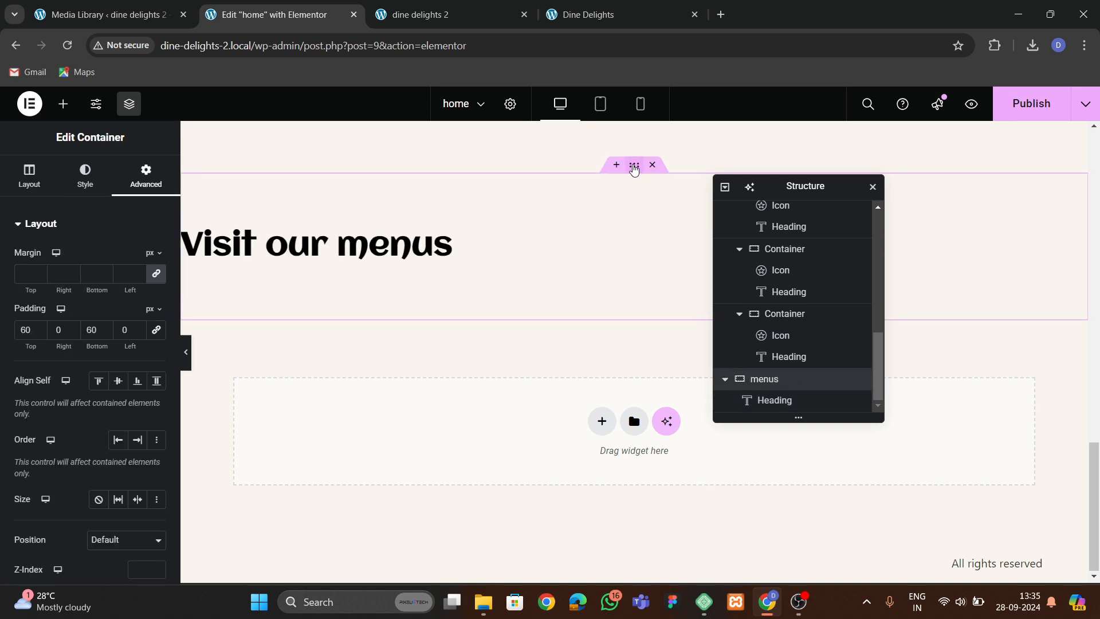
{"action": "left_click", "coordinate": [29, 174]}
{"action": "scroll", "coordinate": [118, 382], "scroll_direction": "down", "scroll_amount": 2}
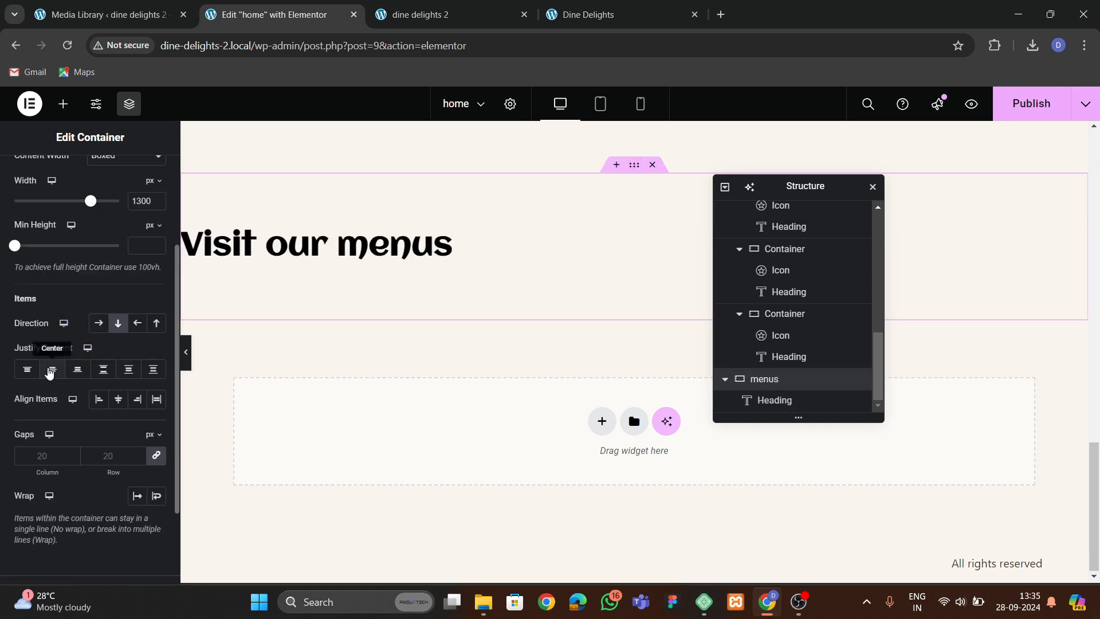
{"action": "left_click", "coordinate": [51, 370]}
{"action": "left_click", "coordinate": [118, 399]}
Set the Visit our menus heading's text transform to Capitalize and clear its line height.
{"action": "left_click", "coordinate": [557, 20]}
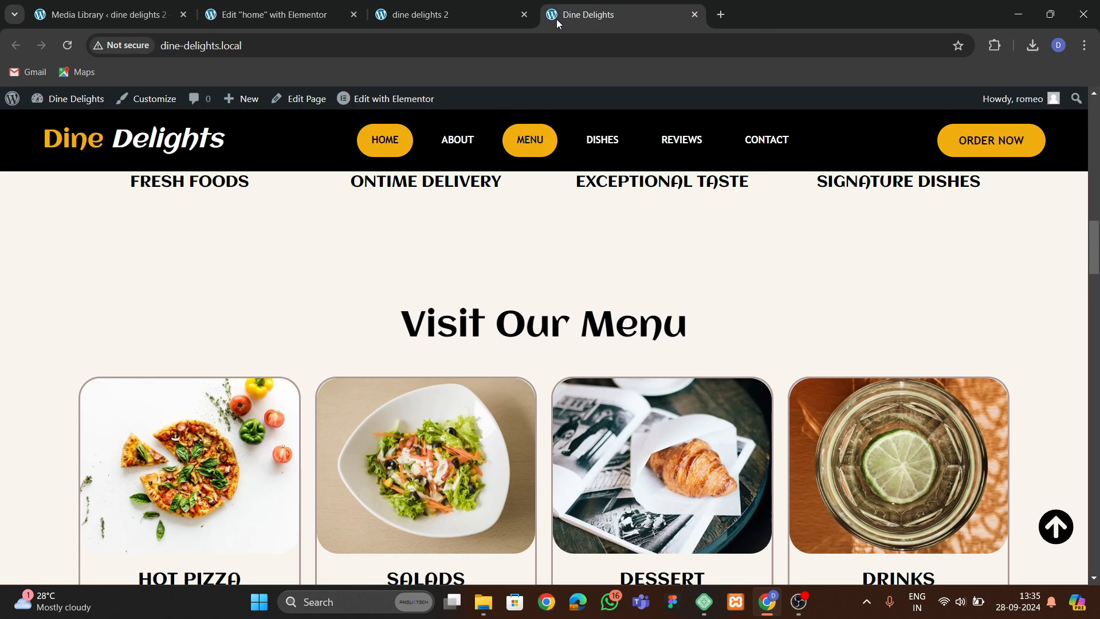
{"action": "left_click", "coordinate": [269, 14]}
{"action": "left_click", "coordinate": [533, 252]}
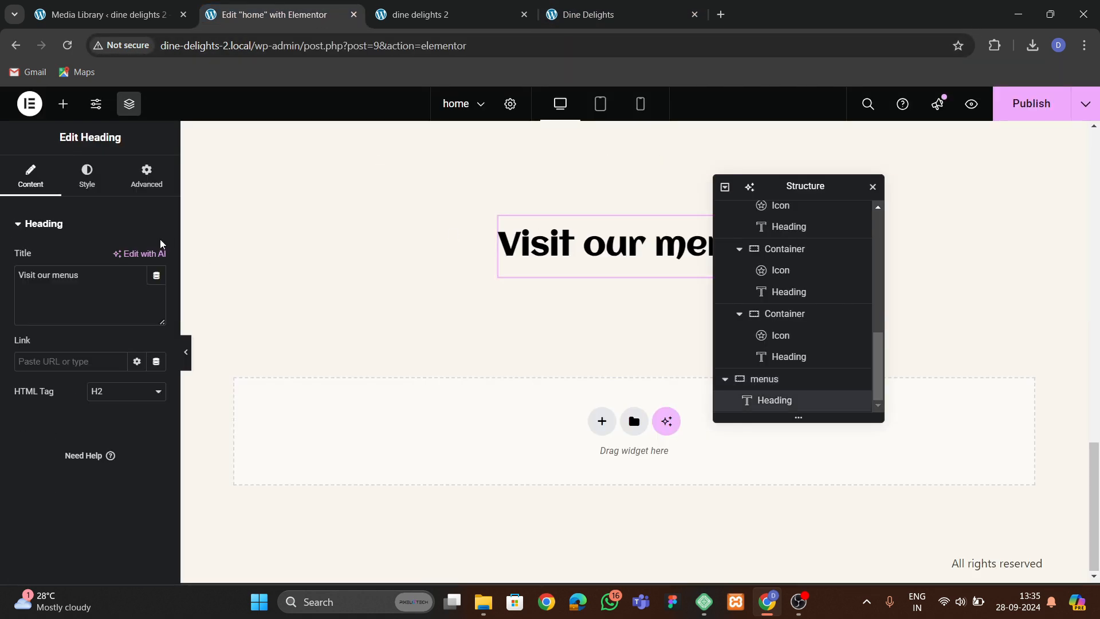
{"action": "left_click", "coordinate": [87, 174]}
{"action": "left_click", "coordinate": [157, 321]}
{"action": "scroll", "coordinate": [126, 448], "scroll_direction": "down", "scroll_amount": 2}
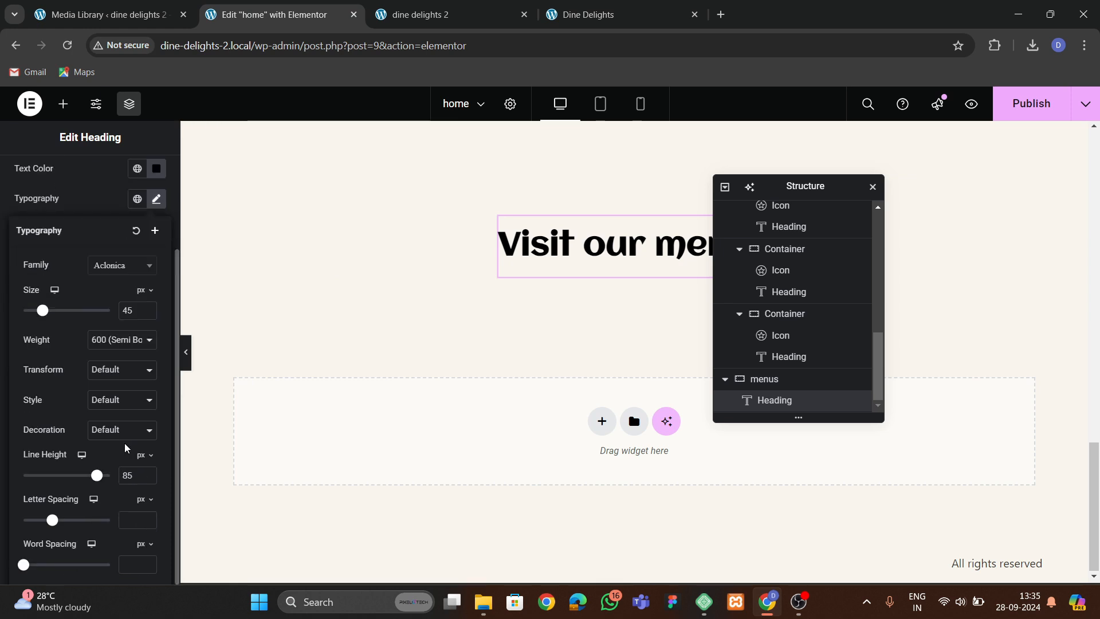
{"action": "left_click", "coordinate": [132, 398]}
{"action": "left_click", "coordinate": [123, 402]}
{"action": "left_click", "coordinate": [114, 371]}
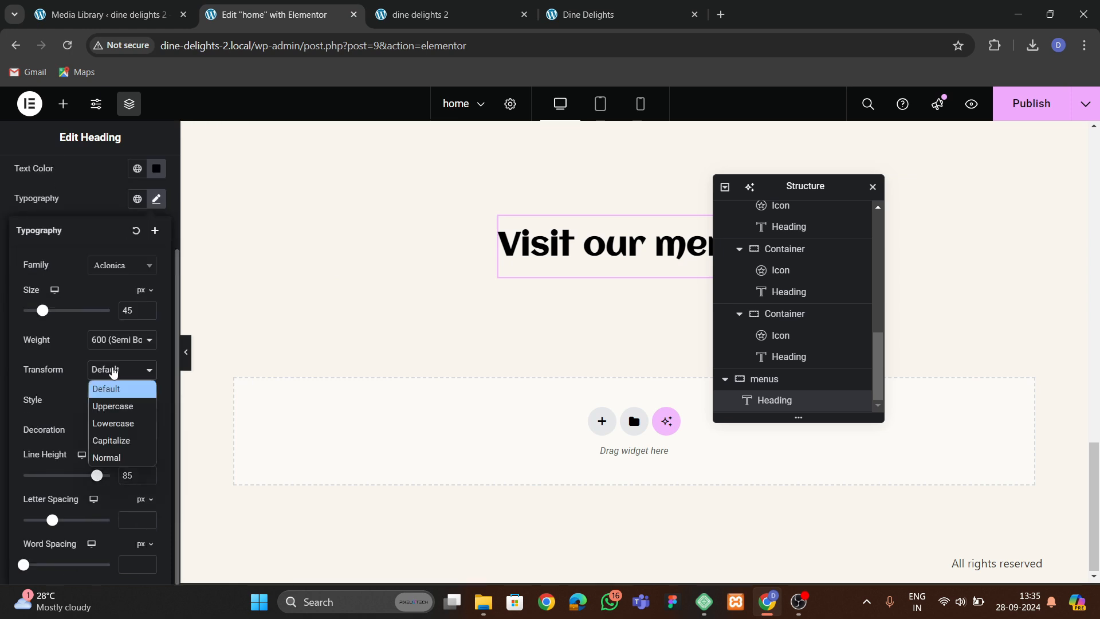
{"action": "left_click", "coordinate": [112, 440]}
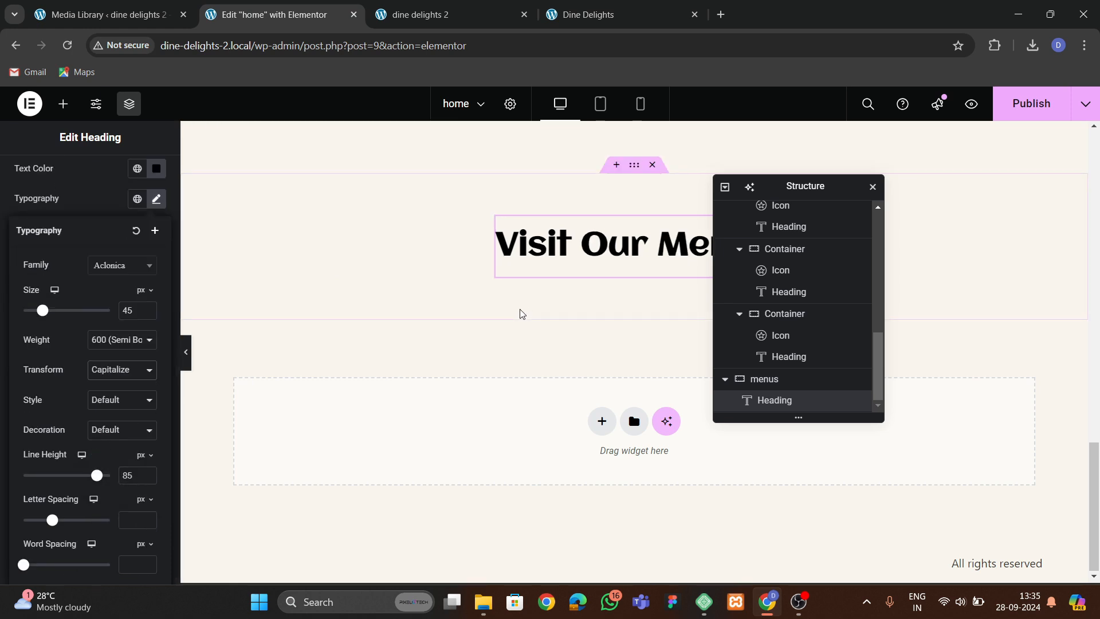
{"action": "left_click", "coordinate": [149, 479]}
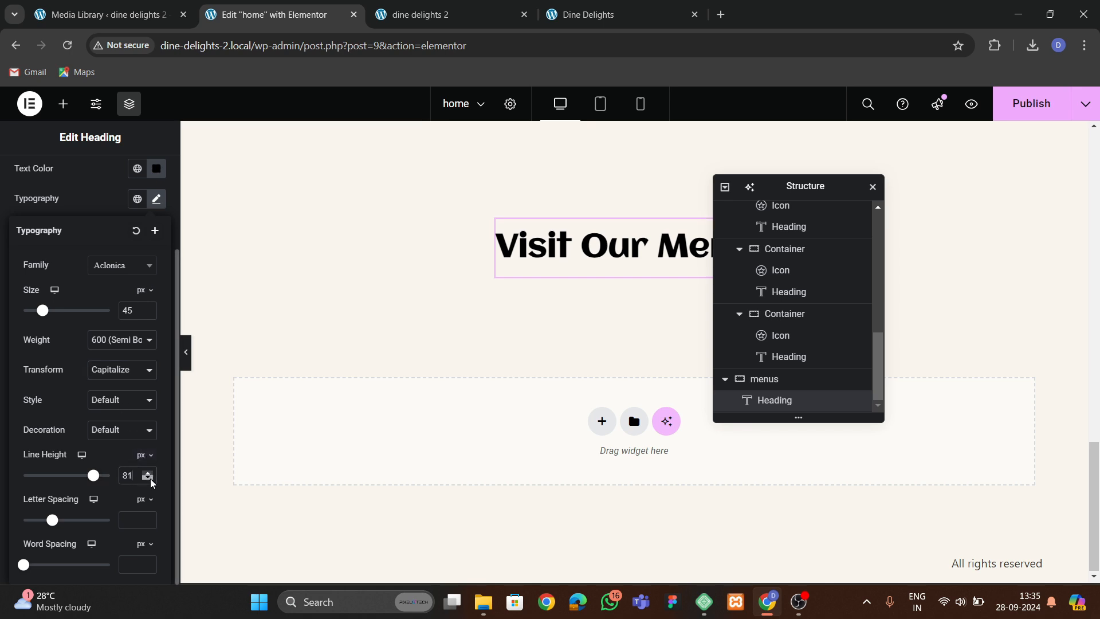
{"action": "key", "text": "BackSpace"}
{"action": "key", "text": "BackSpace"}
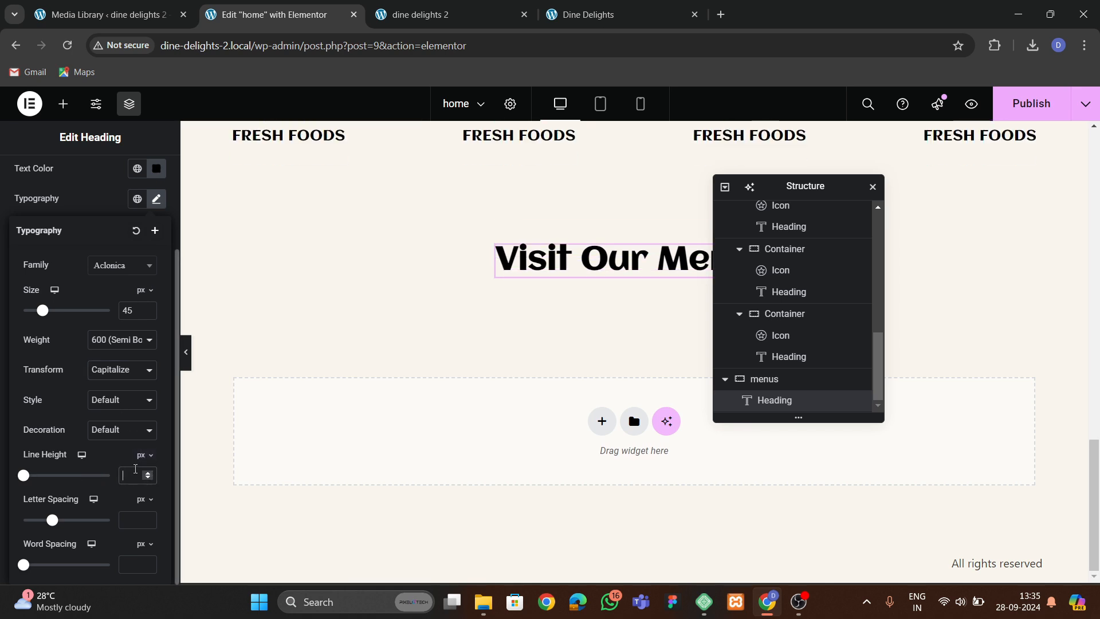
Add a Grid element below the heading inside the menus container.
{"action": "left_click", "coordinate": [571, 17]}
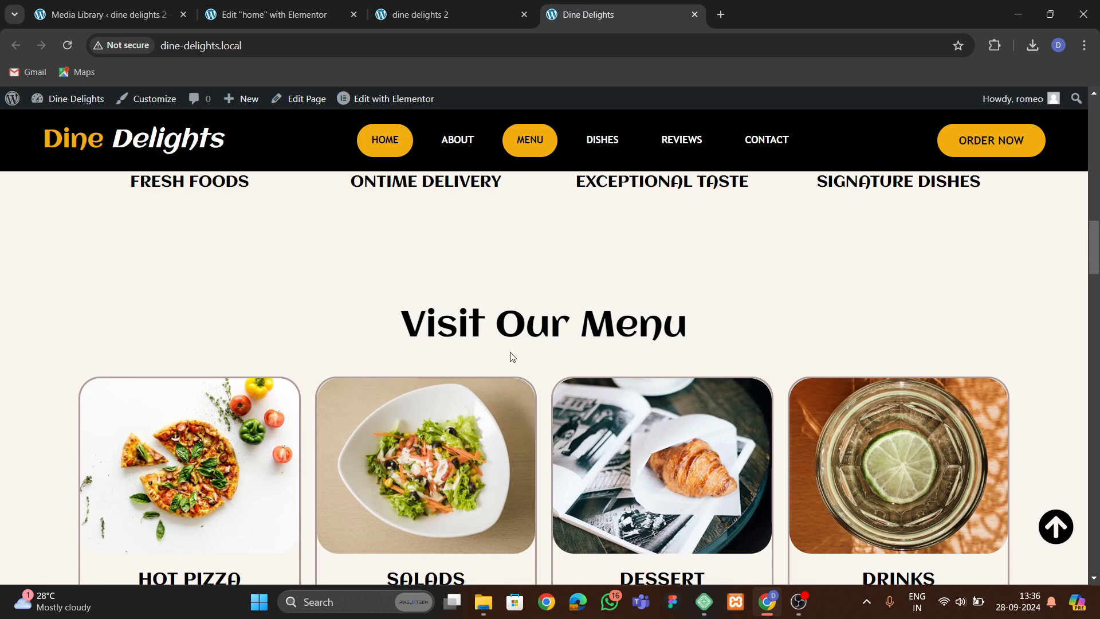
{"action": "scroll", "coordinate": [511, 356], "scroll_direction": "down", "scroll_amount": 3}
{"action": "left_click", "coordinate": [269, 15]}
{"action": "left_click", "coordinate": [65, 106]}
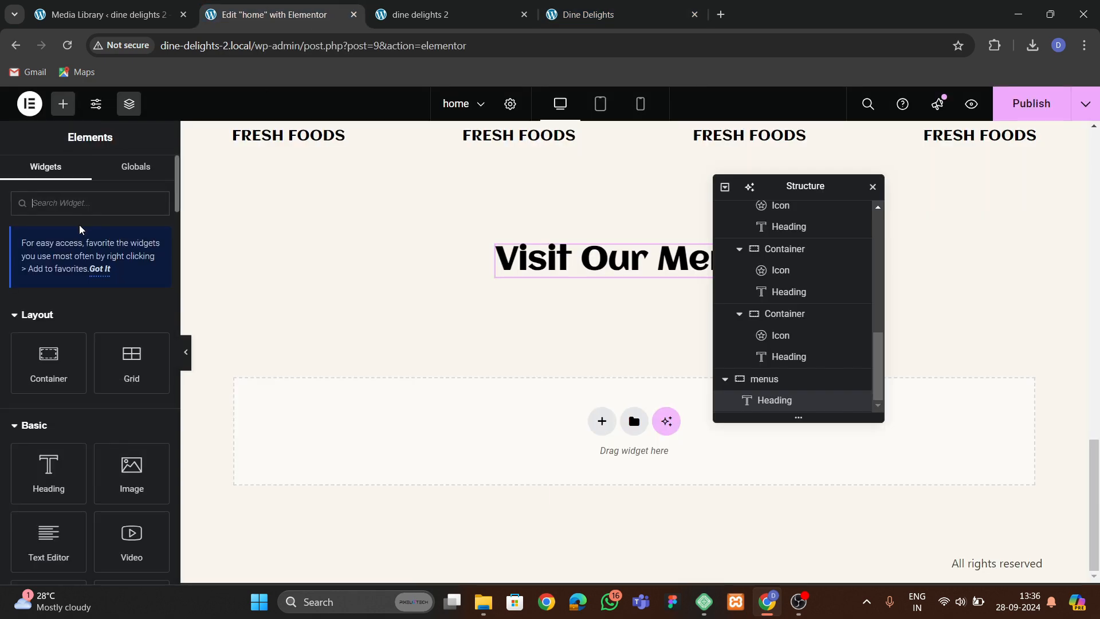
{"action": "type", "text": "grid"}
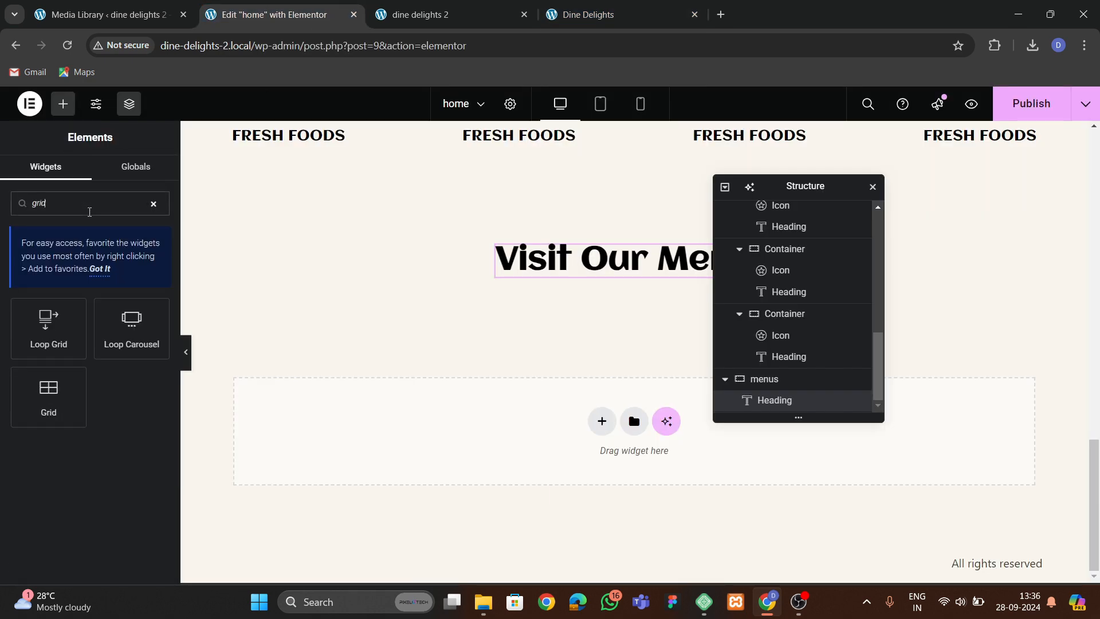
{"action": "left_click_drag", "start_coordinate": [75, 396], "coordinate": [576, 263]}
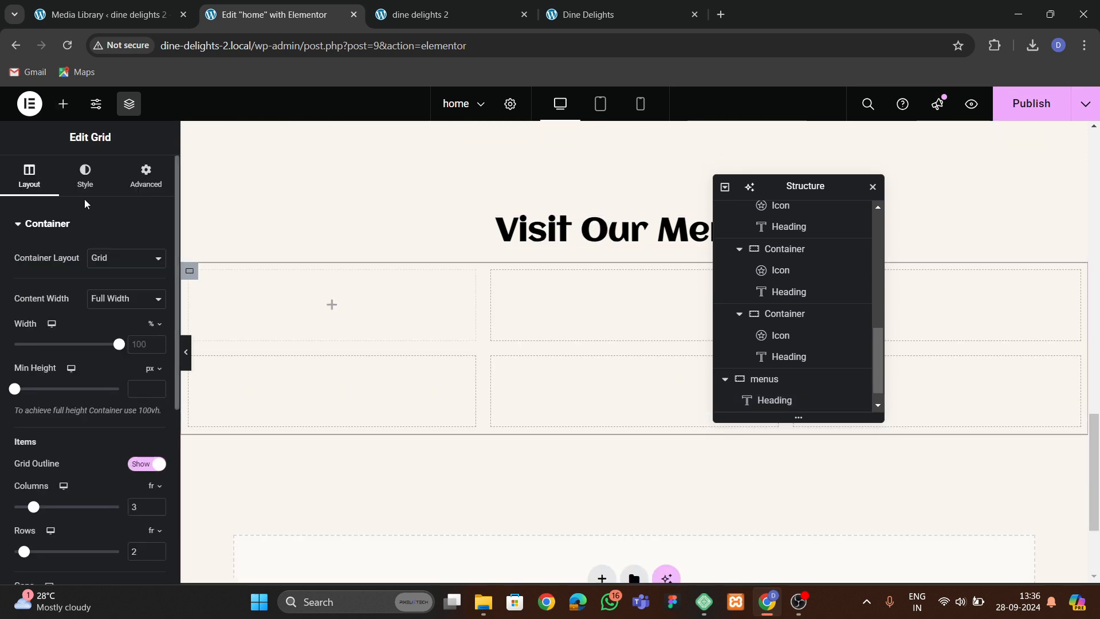
{"action": "left_click", "coordinate": [156, 192]}
{"action": "left_click", "coordinate": [63, 104]}
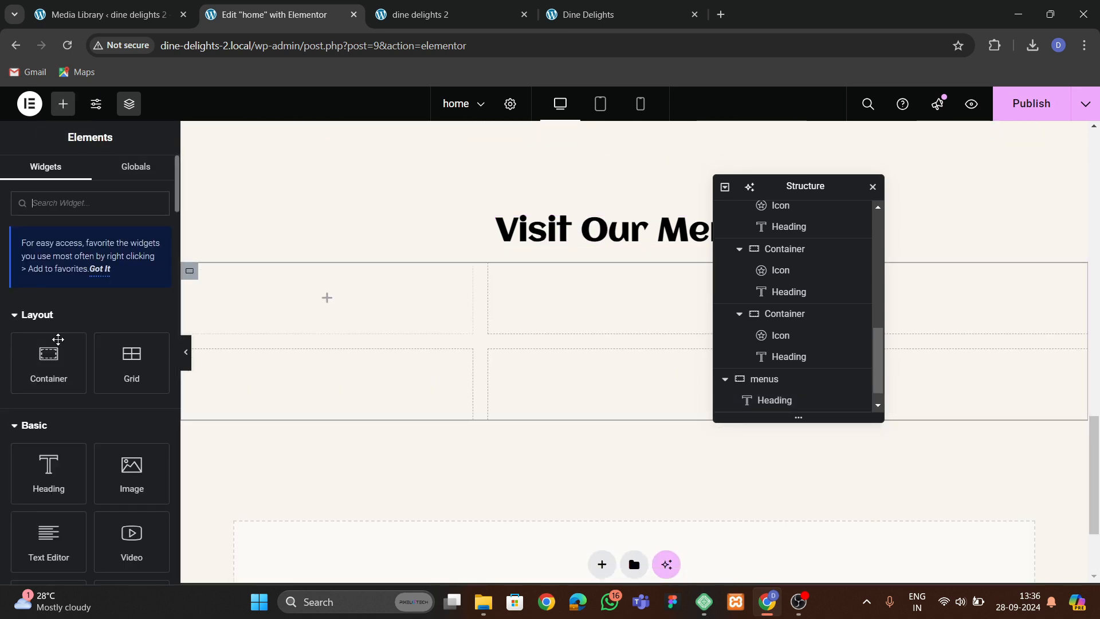
Add a container in the first grid cell and place an Image widget inside it.
{"action": "left_click_drag", "start_coordinate": [49, 358], "coordinate": [383, 297]}
{"action": "left_click", "coordinate": [146, 175]}
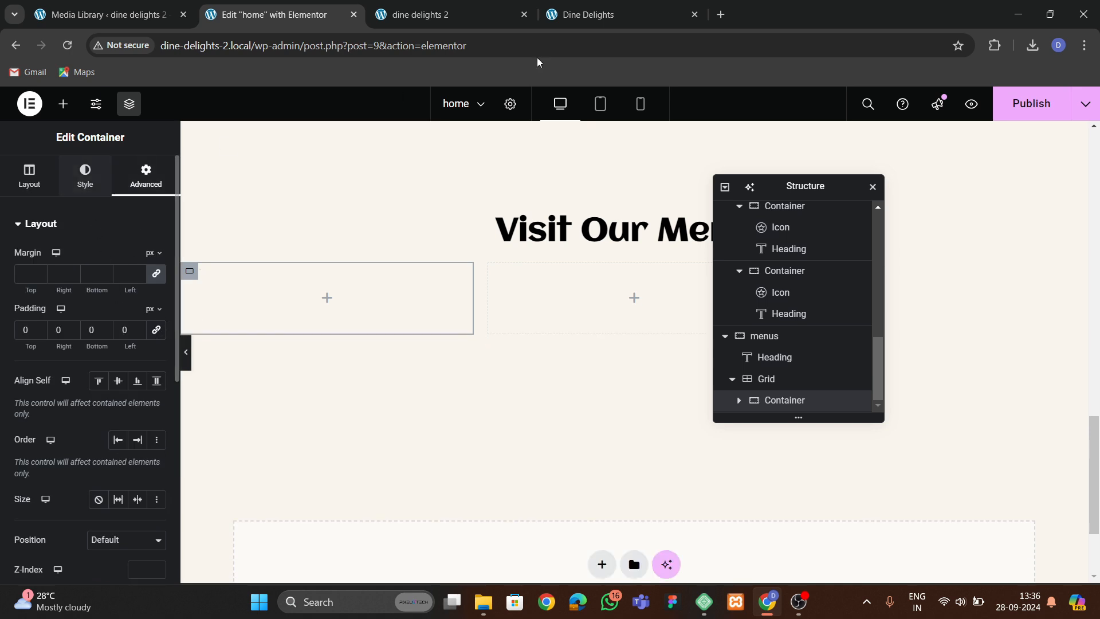
{"action": "left_click", "coordinate": [567, 16]}
{"action": "scroll", "coordinate": [409, 224], "scroll_direction": "up", "scroll_amount": 2}
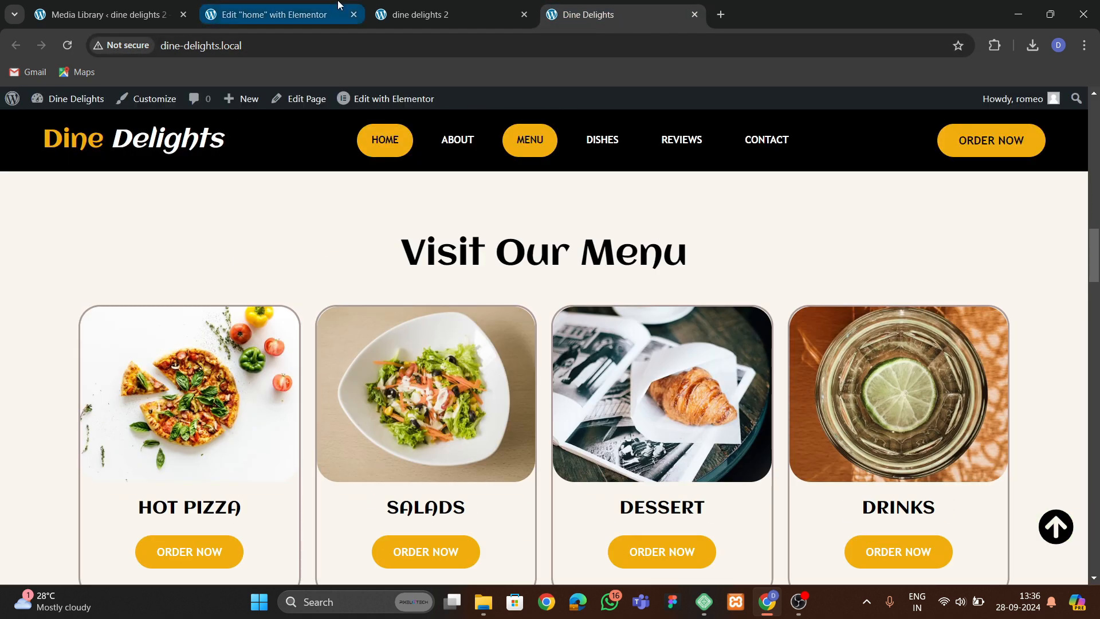
{"action": "left_click", "coordinate": [338, 11]}
{"action": "left_click", "coordinate": [63, 104]}
{"action": "scroll", "coordinate": [79, 331], "scroll_direction": "down", "scroll_amount": 2}
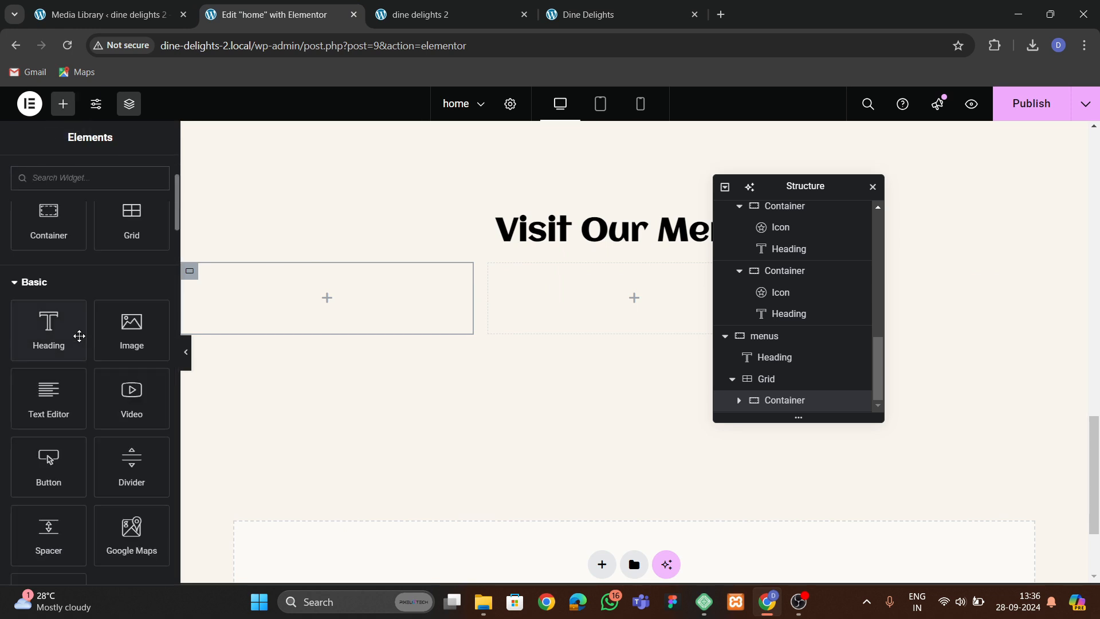
{"action": "left_click_drag", "start_coordinate": [130, 324], "coordinate": [298, 357]}
{"action": "scroll", "coordinate": [745, 384], "scroll_direction": "down", "scroll_amount": 1}
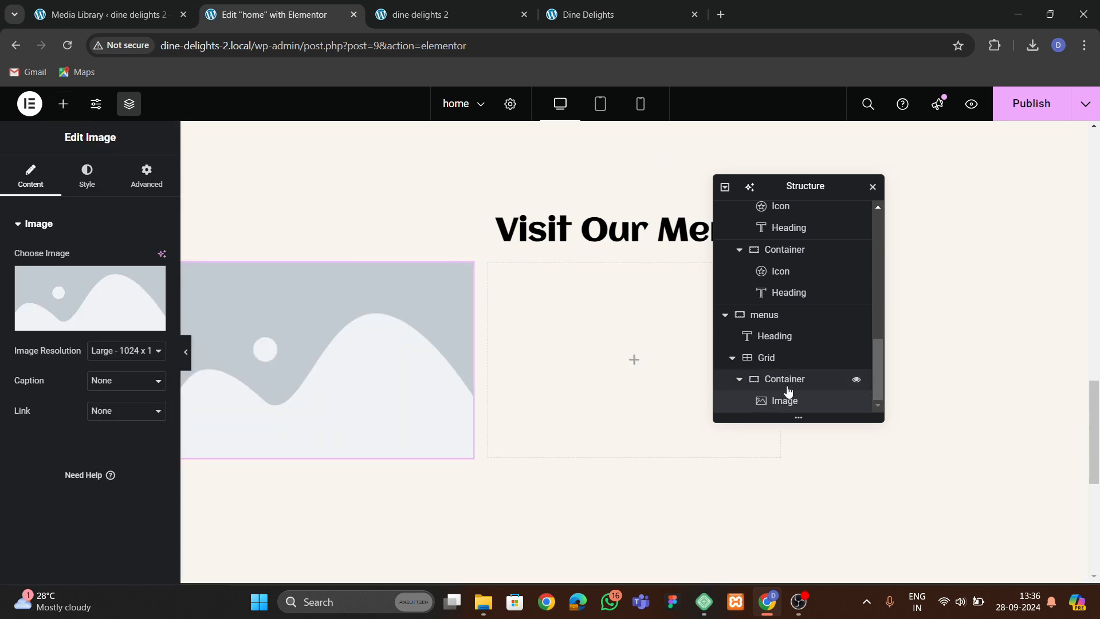
Inspect the border settings of the new container and the image's style options.
{"action": "left_click", "coordinate": [784, 379]}
{"action": "left_click", "coordinate": [86, 183]}
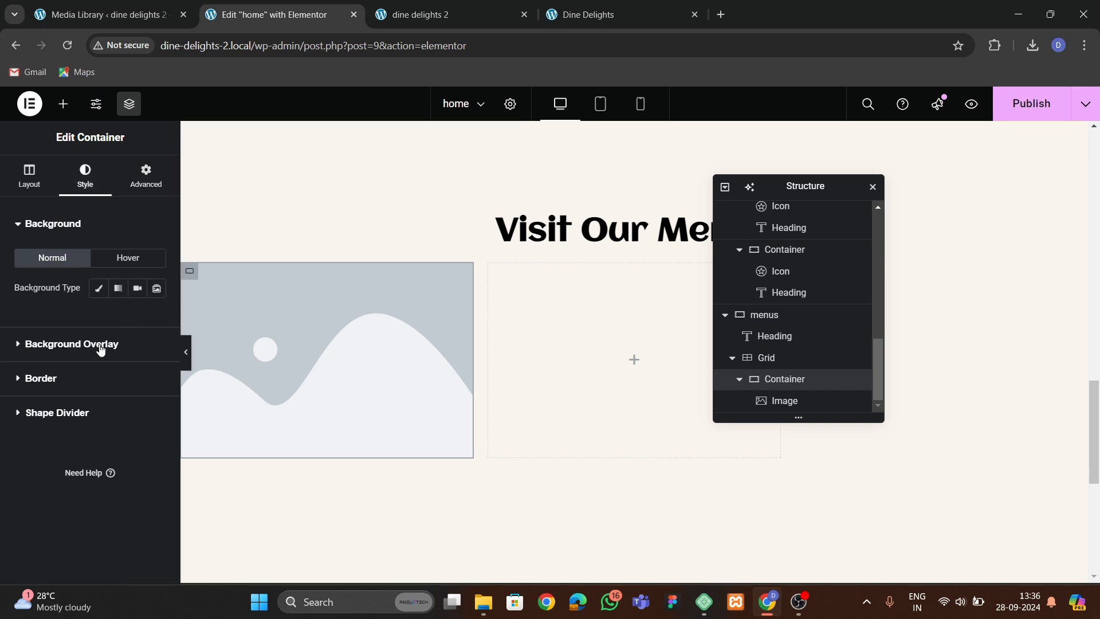
{"action": "left_click", "coordinate": [48, 379]}
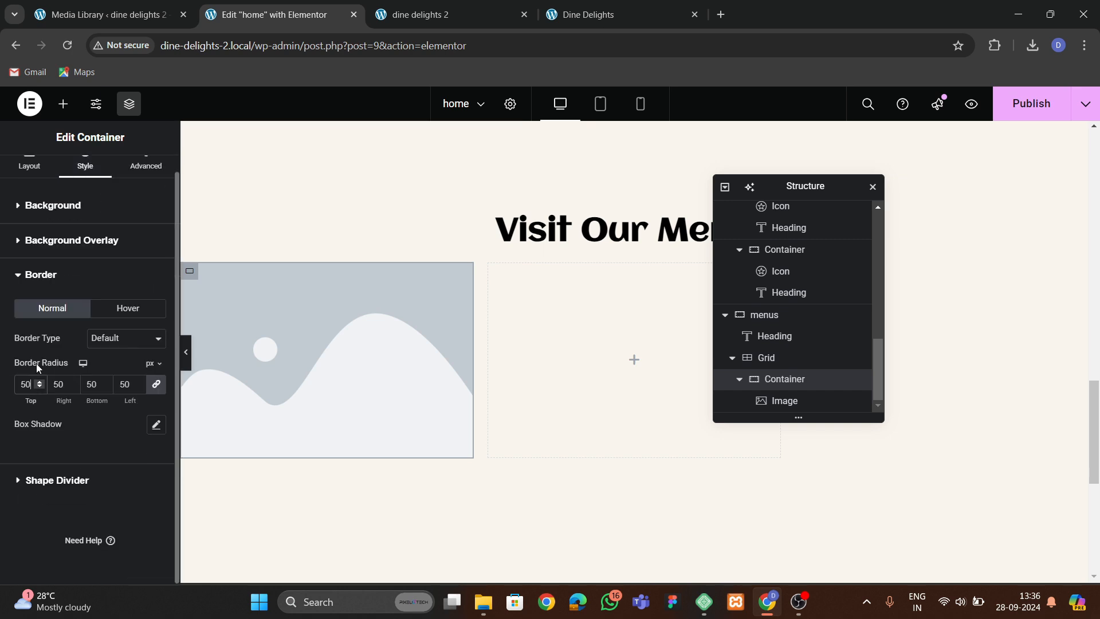
{"action": "left_click", "coordinate": [277, 349]}
{"action": "left_click", "coordinate": [85, 166]}
{"action": "scroll", "coordinate": [96, 408], "scroll_direction": "down", "scroll_amount": 3}
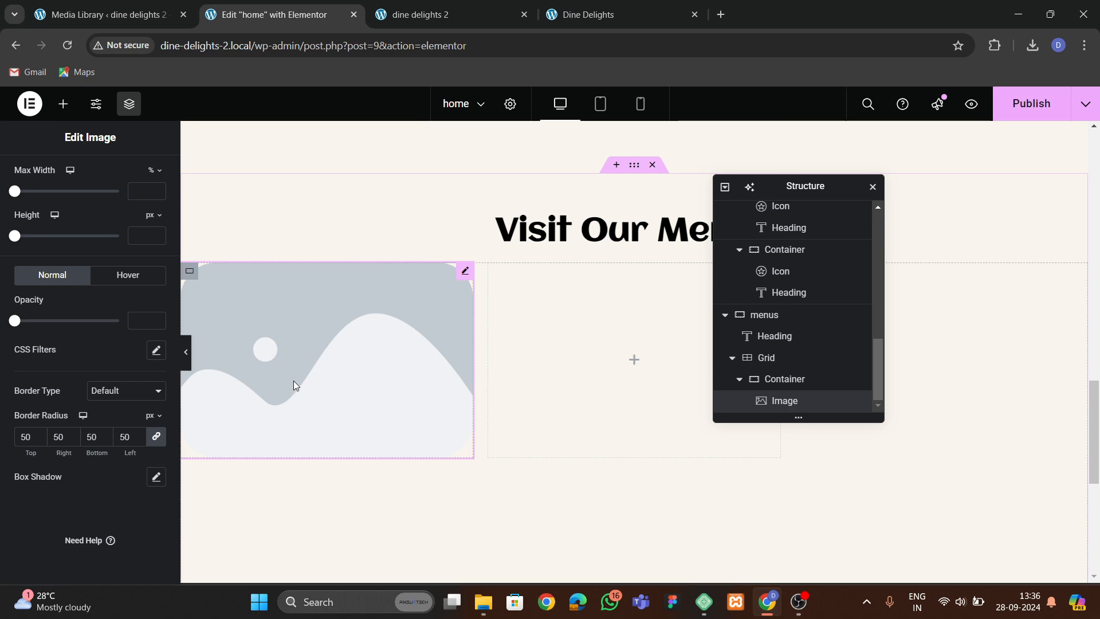
Copy a FRESH FOODS heading from the services section and paste it below the menu image.
{"action": "left_click", "coordinate": [575, 23]}
{"action": "scroll", "coordinate": [275, 354], "scroll_direction": "down", "scroll_amount": 2}
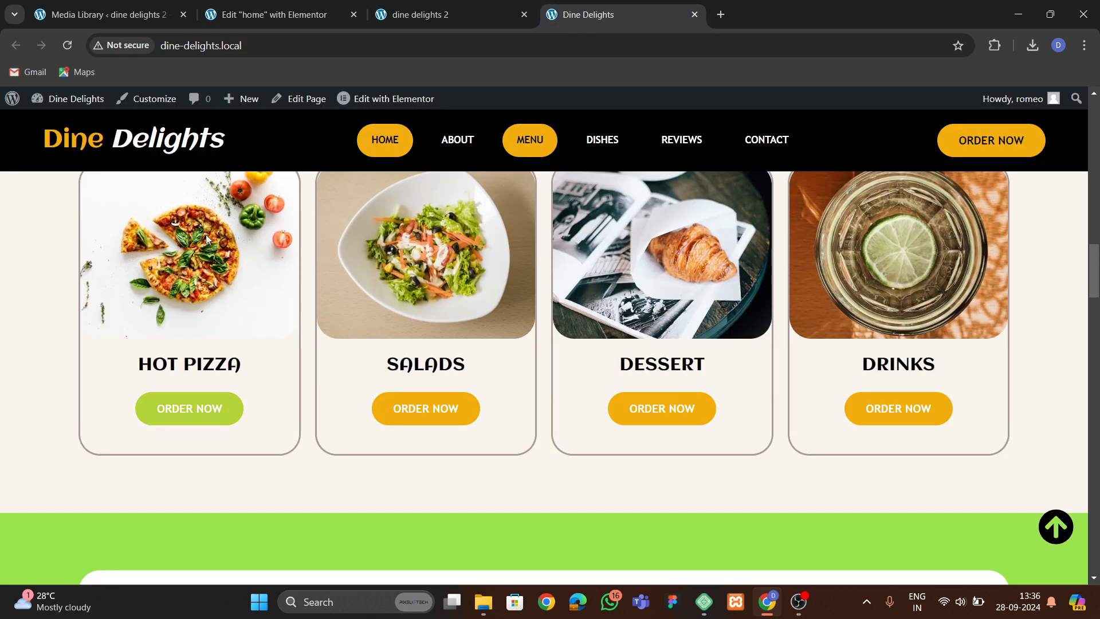
{"action": "left_click", "coordinate": [252, 21]}
{"action": "scroll", "coordinate": [370, 299], "scroll_direction": "up", "scroll_amount": 4}
{"action": "scroll", "coordinate": [367, 303], "scroll_direction": "down", "scroll_amount": 1}
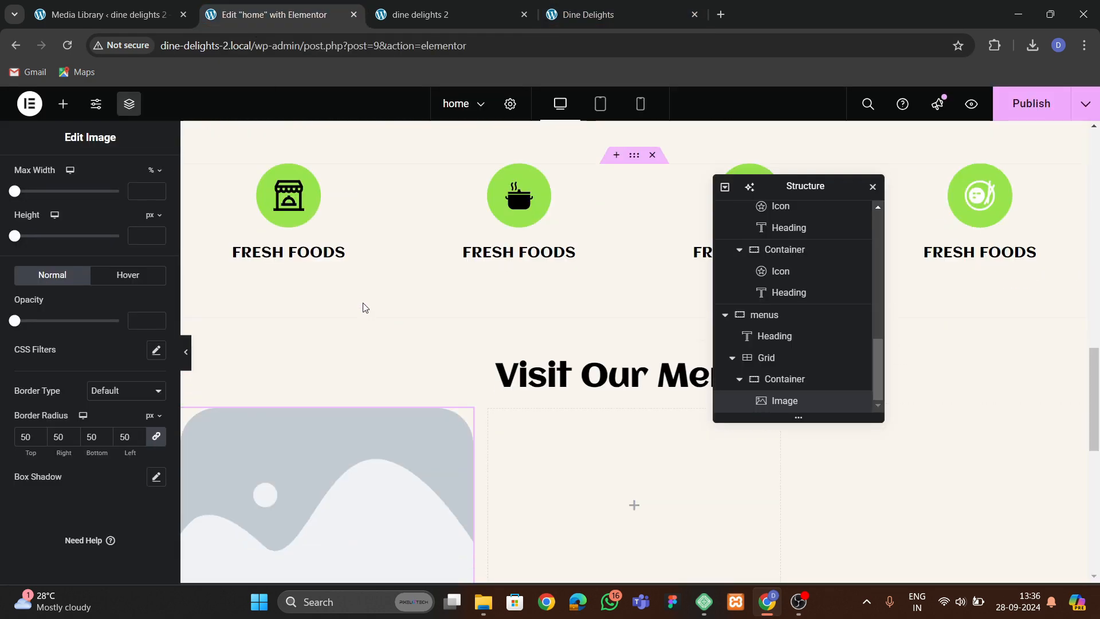
{"action": "right_click", "coordinate": [316, 254]}
{"action": "left_click", "coordinate": [363, 324]}
{"action": "scroll", "coordinate": [356, 361], "scroll_direction": "down", "scroll_amount": 3}
{"action": "right_click", "coordinate": [317, 277]}
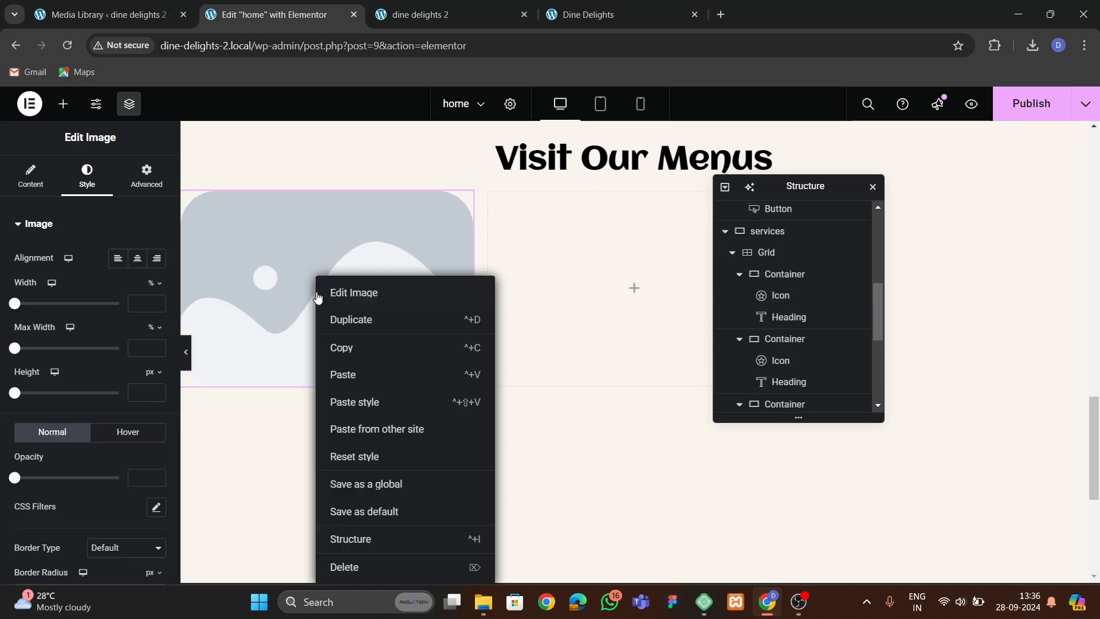
{"action": "left_click", "coordinate": [357, 376]}
Copy the hero's ORDER NOW button and paste it below the menu card heading.
{"action": "scroll", "coordinate": [428, 284], "scroll_direction": "up", "scroll_amount": 8}
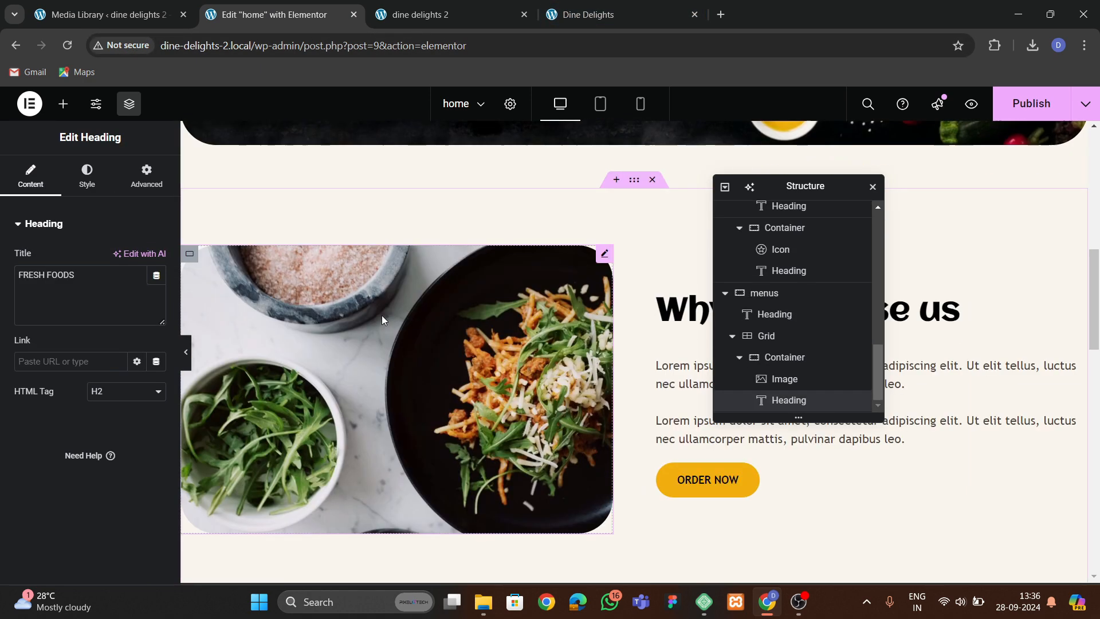
{"action": "scroll", "coordinate": [381, 315], "scroll_direction": "up", "scroll_amount": 3}
{"action": "left_click", "coordinate": [278, 242]}
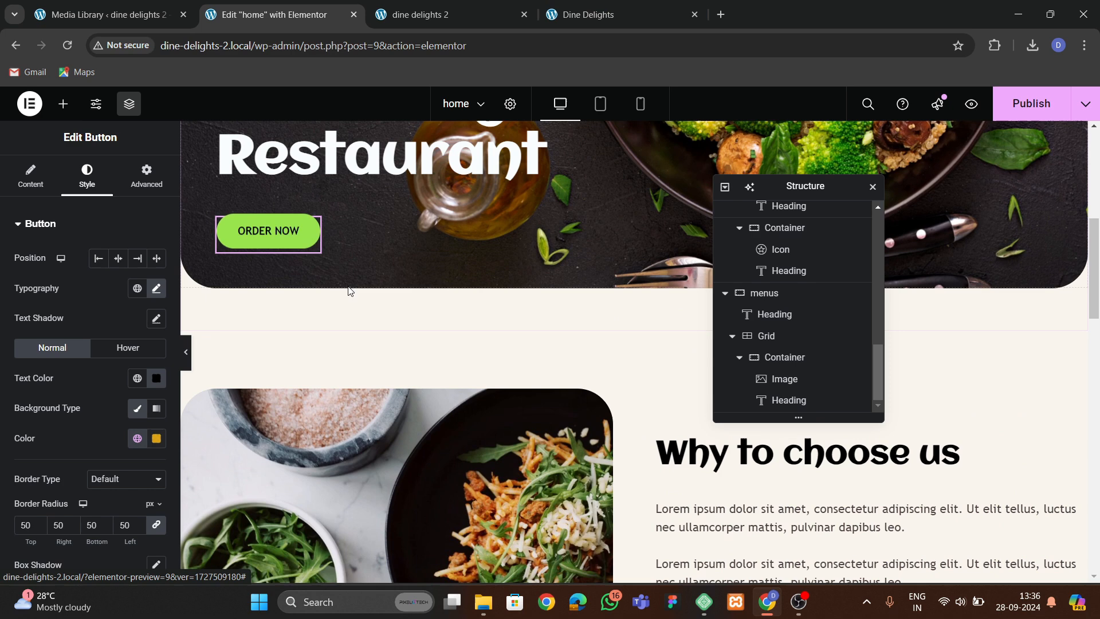
{"action": "right_click", "coordinate": [278, 241]}
{"action": "left_click", "coordinate": [294, 307]}
{"action": "scroll", "coordinate": [372, 372], "scroll_direction": "down", "scroll_amount": 10}
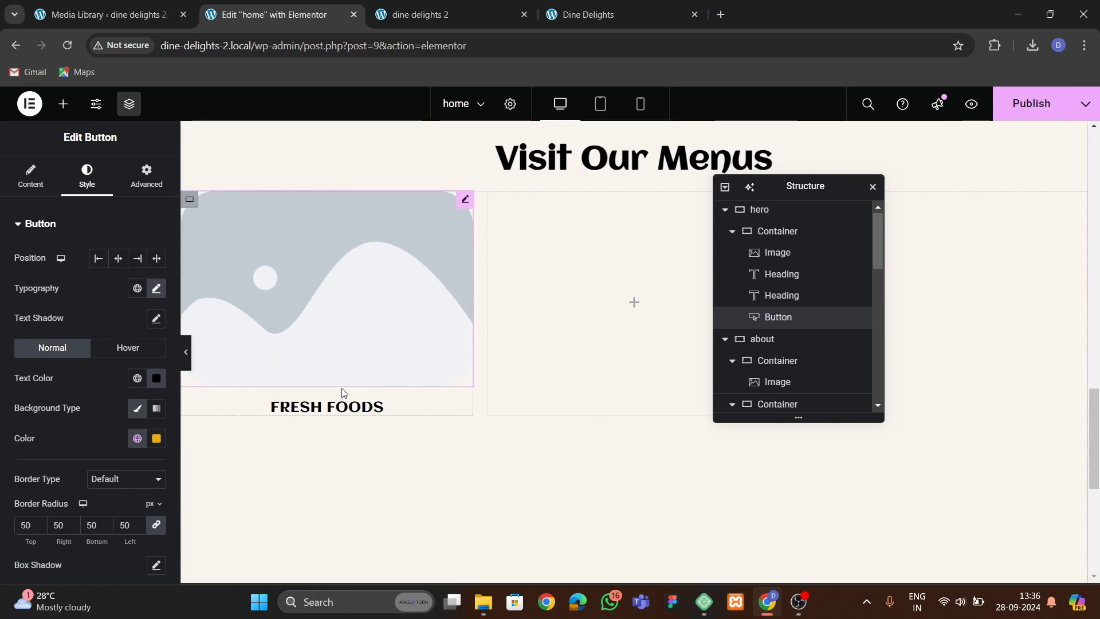
{"action": "right_click", "coordinate": [342, 407]}
{"action": "left_click", "coordinate": [387, 344]}
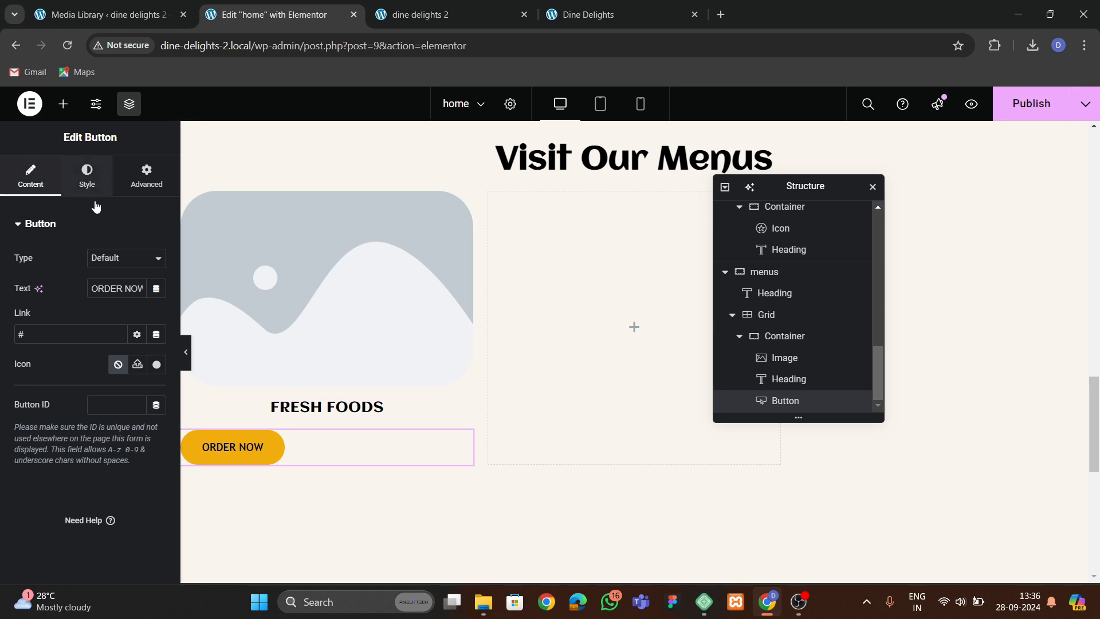
Center the pasted ORDER NOW button's position.
{"action": "left_click", "coordinate": [87, 176]}
{"action": "left_click", "coordinate": [118, 258]}
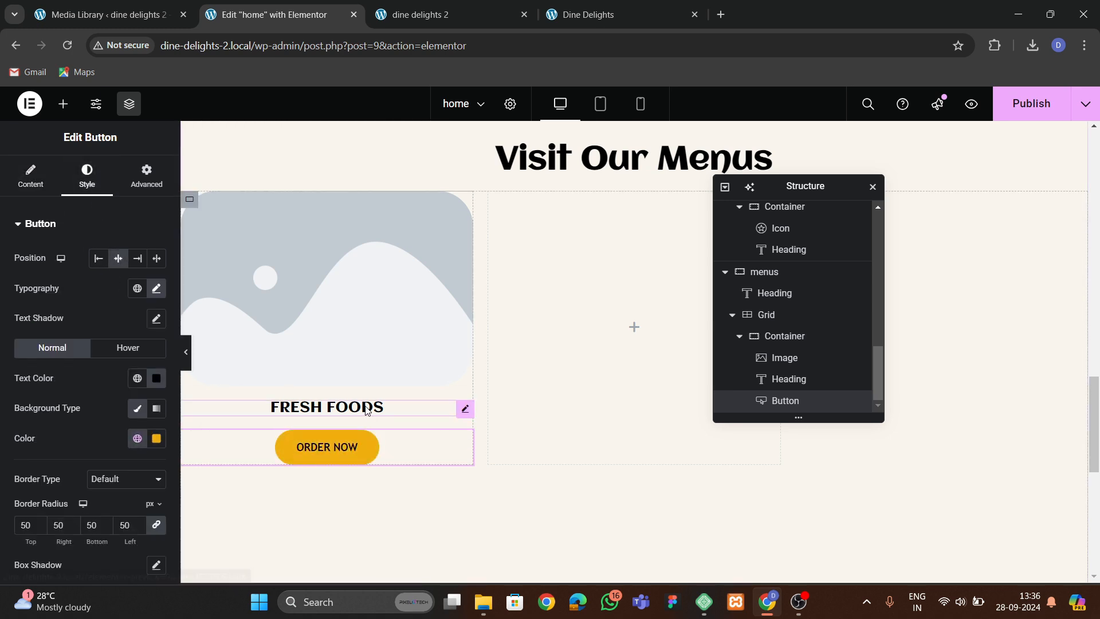
Replace the placeholder image with the salad photo from the media library.
{"action": "left_click", "coordinate": [332, 331]}
{"action": "left_click", "coordinate": [30, 176]}
{"action": "left_click", "coordinate": [102, 283]}
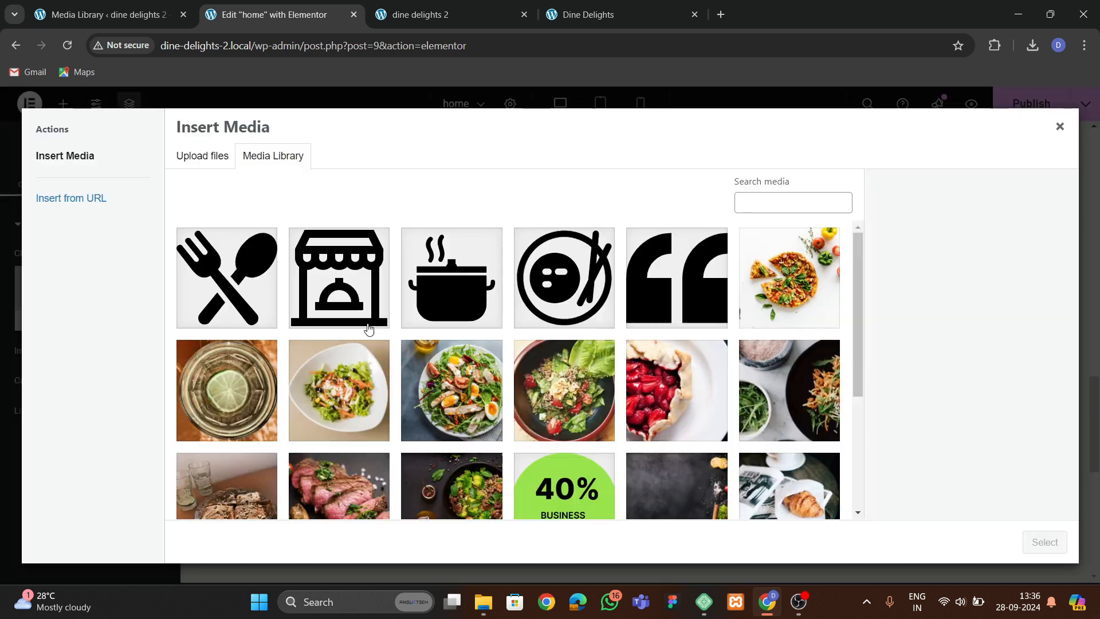
{"action": "left_click", "coordinate": [465, 385]}
{"action": "left_click", "coordinate": [1044, 541]}
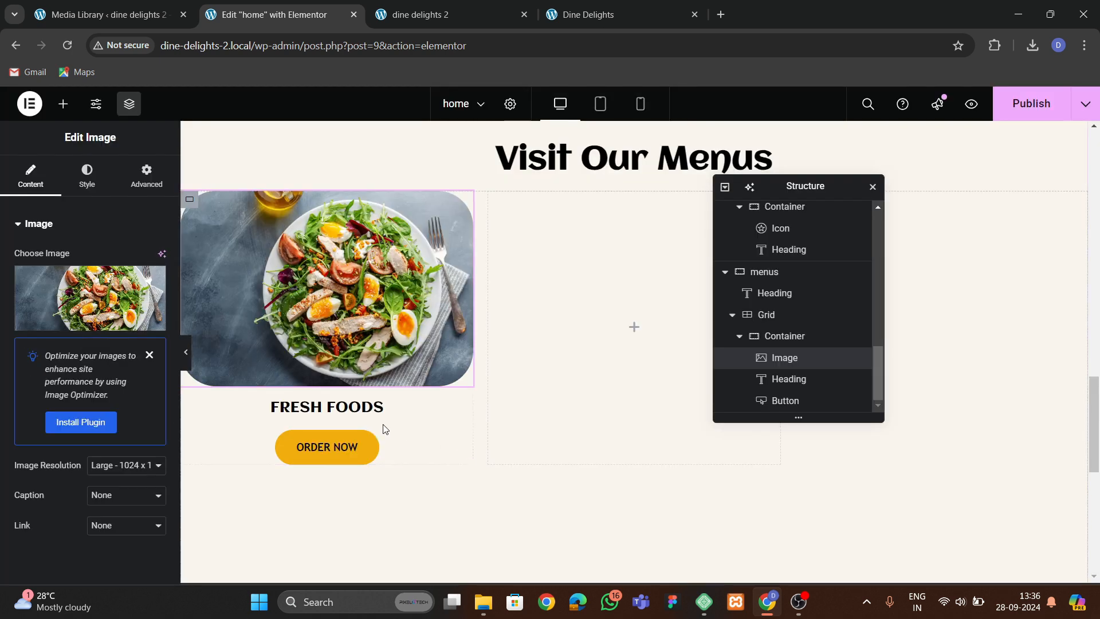
Set the image resolution to Custom at 400 x 300 and apply it.
{"action": "scroll", "coordinate": [109, 435], "scroll_direction": "down", "scroll_amount": 1}
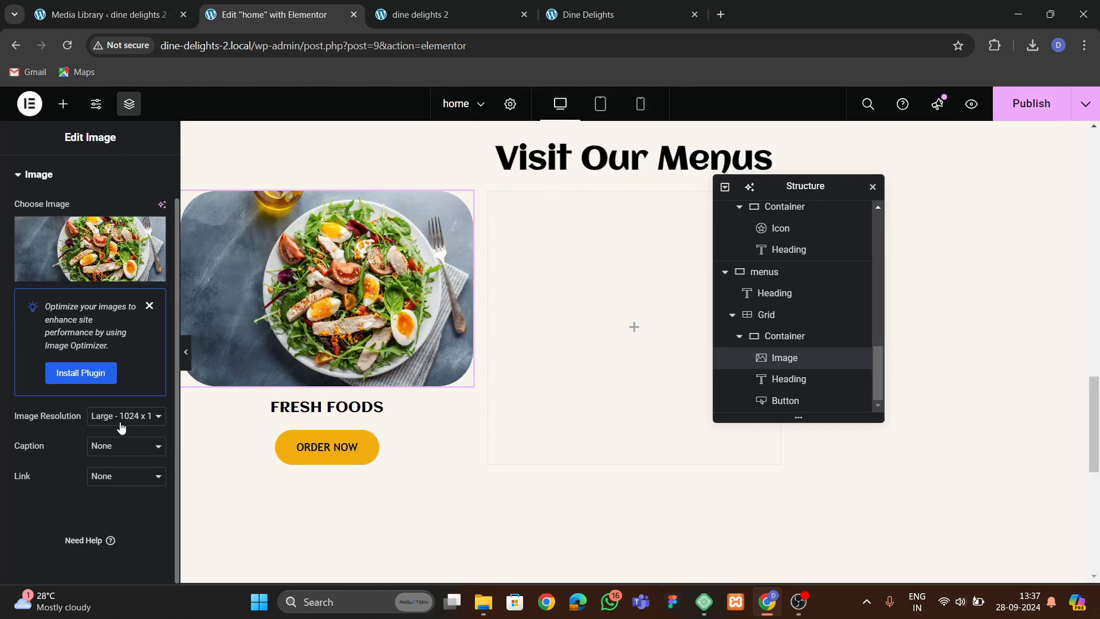
{"action": "left_click", "coordinate": [121, 417]}
{"action": "left_click", "coordinate": [116, 555]}
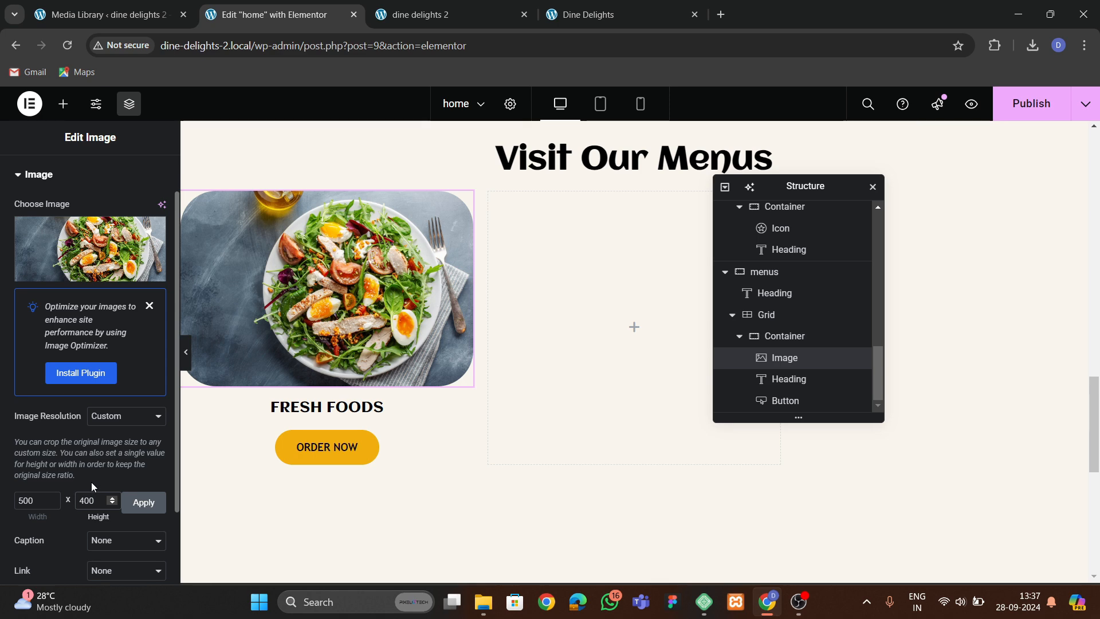
{"action": "left_click", "coordinate": [135, 504]}
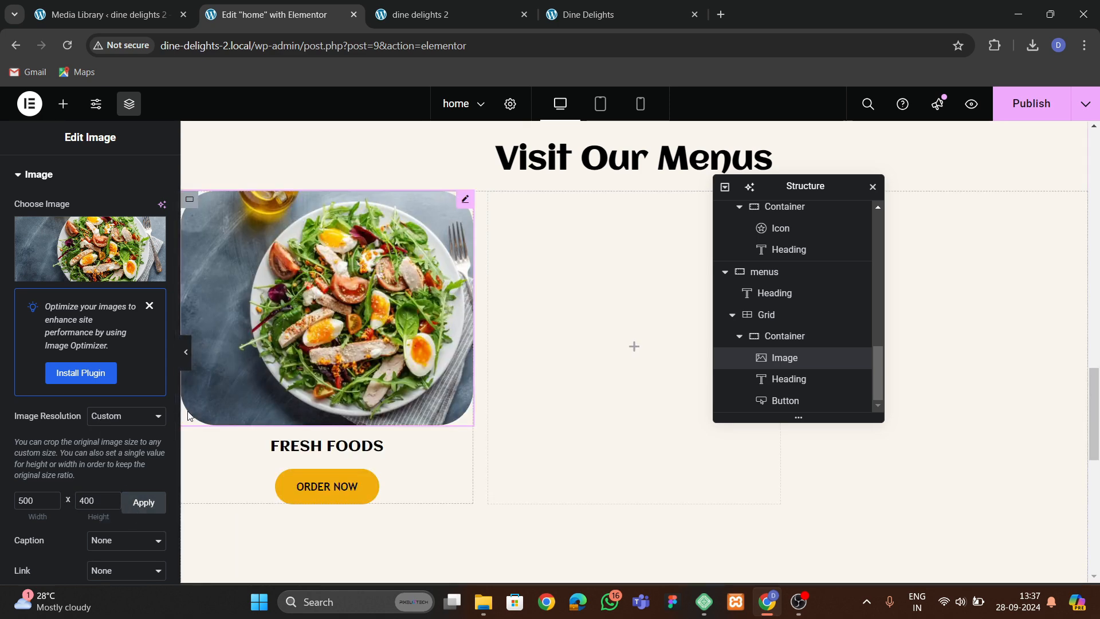
{"action": "left_click", "coordinate": [144, 502]}
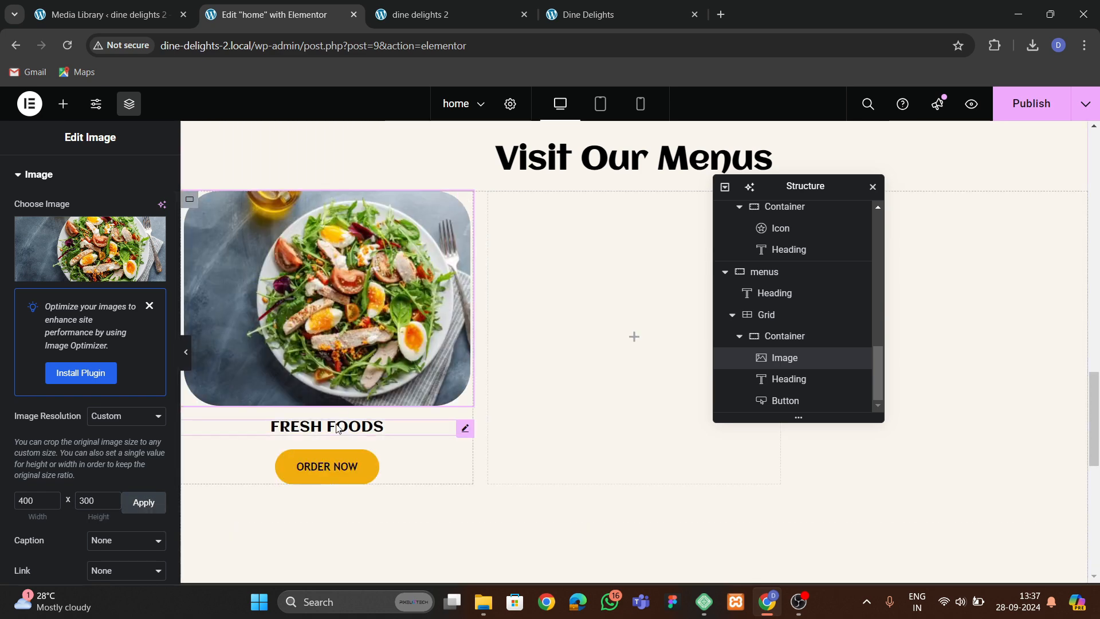
Increase the FRESH FOODS heading's font size to 23 px.
{"action": "left_click", "coordinate": [338, 429]}
{"action": "left_click", "coordinate": [86, 175]}
{"action": "left_click", "coordinate": [156, 318]}
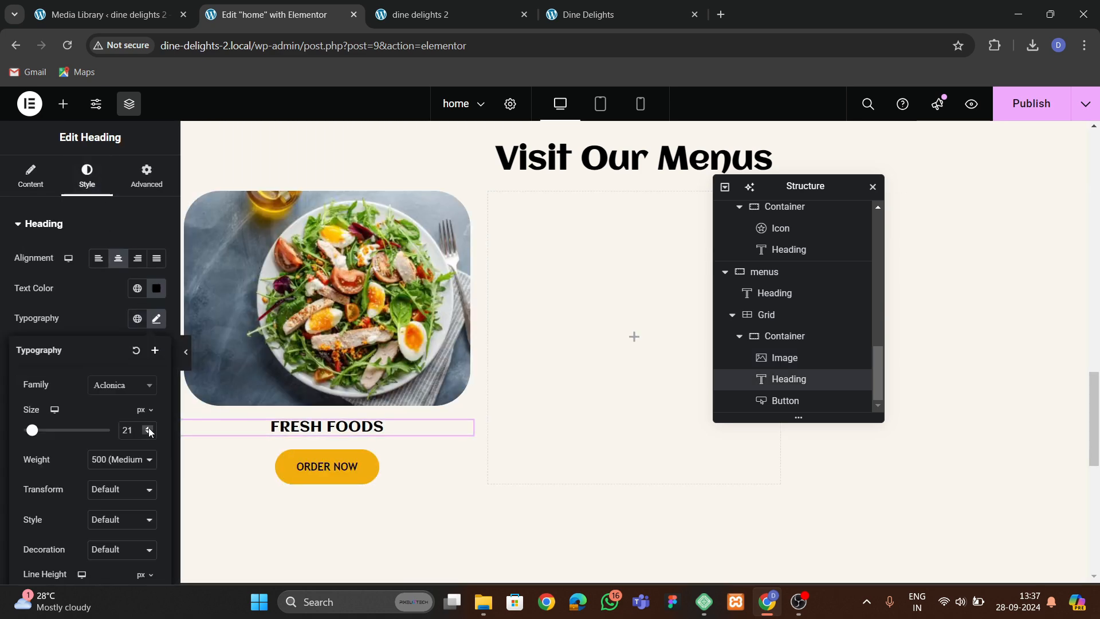
{"action": "left_click", "coordinate": [149, 430]}
{"action": "left_click", "coordinate": [149, 429]}
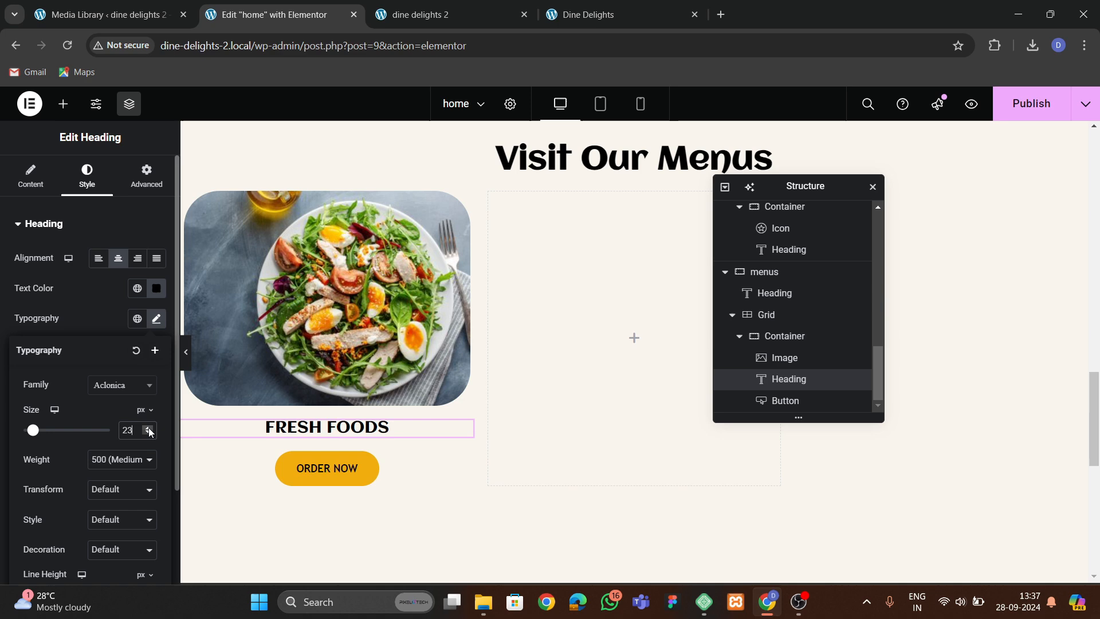
{"action": "right_click", "coordinate": [280, 428]}
{"action": "left_click", "coordinate": [272, 428]}
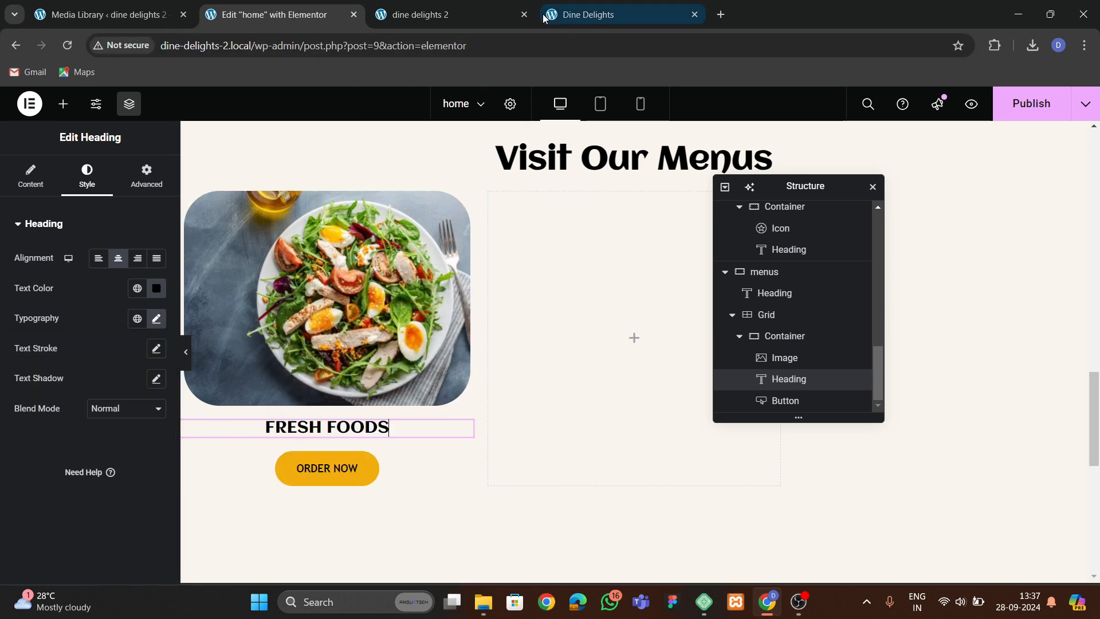
Set the menu image's width to 100%.
{"action": "left_click", "coordinate": [590, 14]}
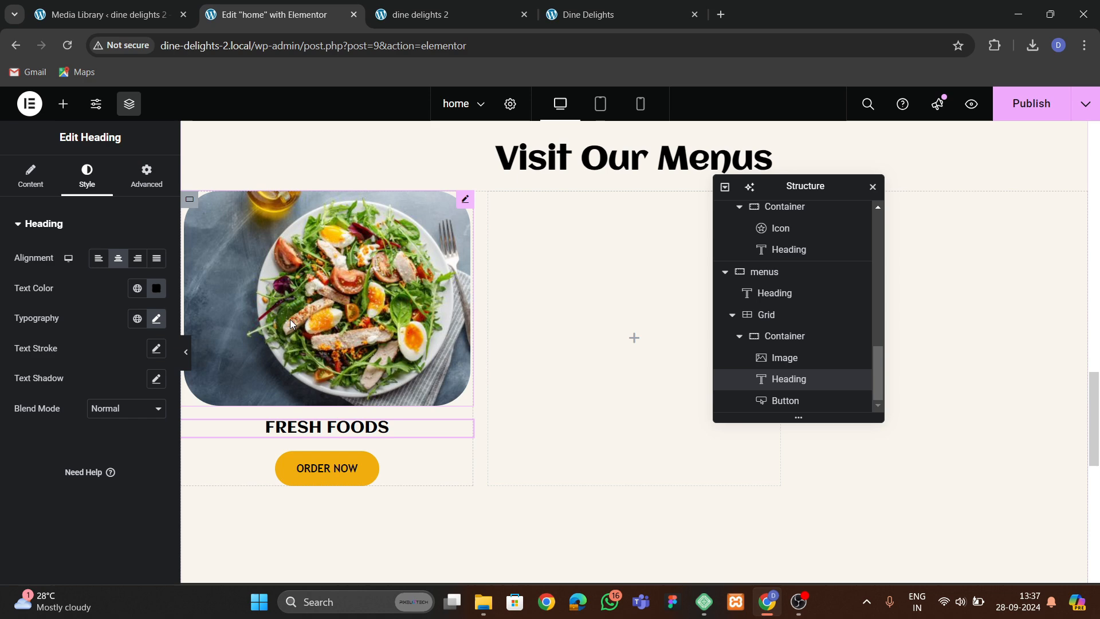
{"action": "left_click", "coordinate": [192, 201]}
{"action": "left_click", "coordinate": [229, 243]}
{"action": "left_click", "coordinate": [93, 186]}
{"action": "left_click_drag", "start_coordinate": [15, 303], "coordinate": [119, 303]}
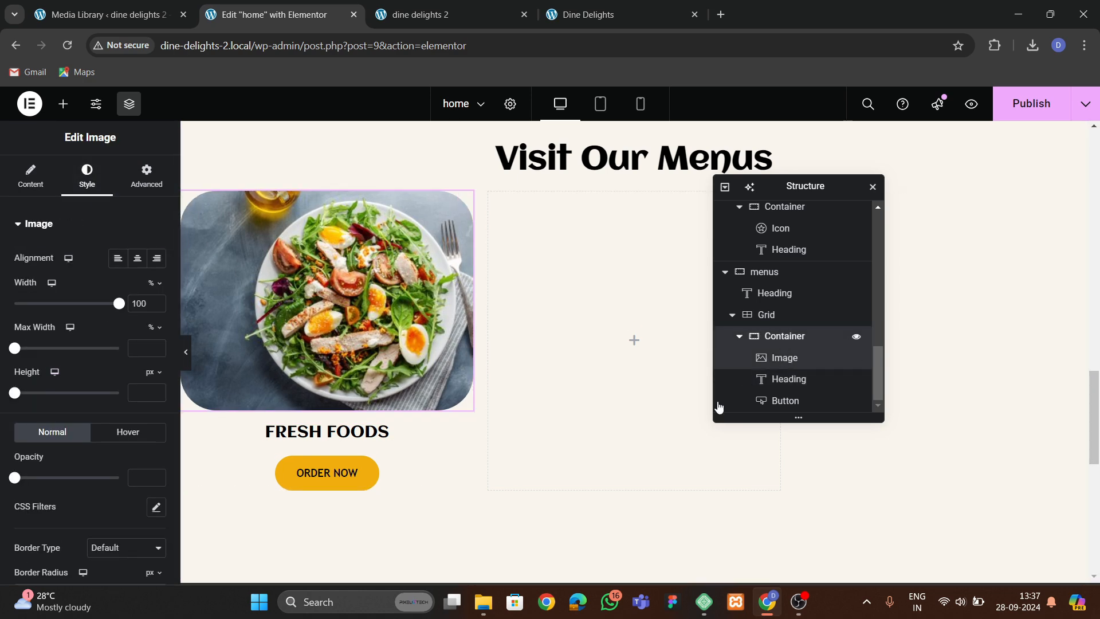
Set the menu card container's bottom padding to 30 px, leaving the other sides at 0.
{"action": "left_click", "coordinate": [785, 336]}
{"action": "left_click", "coordinate": [146, 175]}
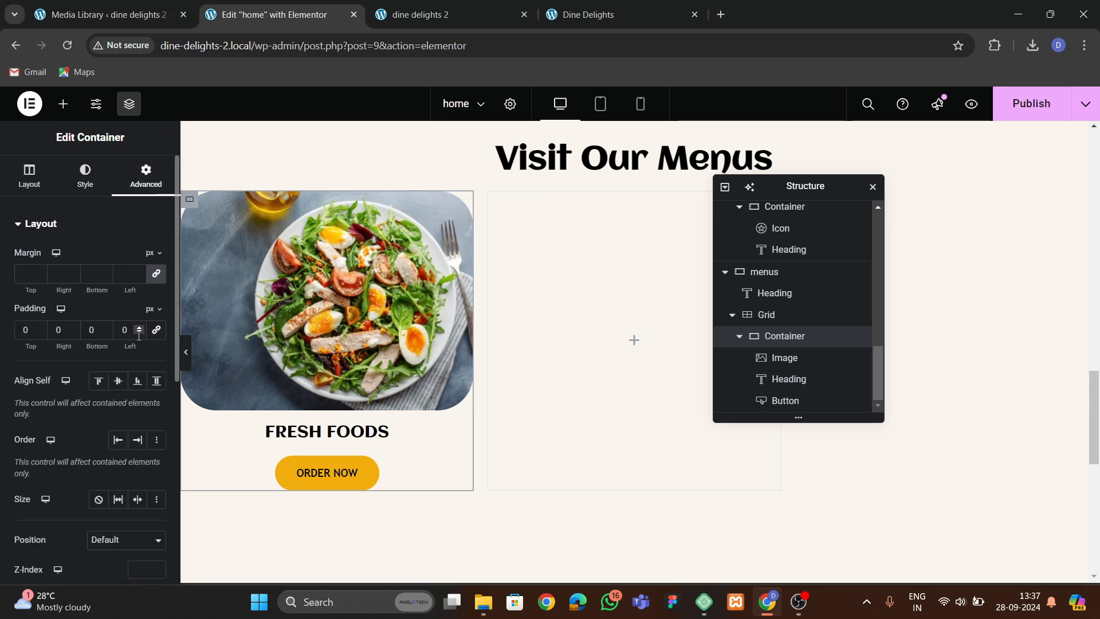
{"action": "left_click", "coordinate": [157, 331]}
{"action": "left_click", "coordinate": [18, 330]}
{"action": "type", "text": "3"}
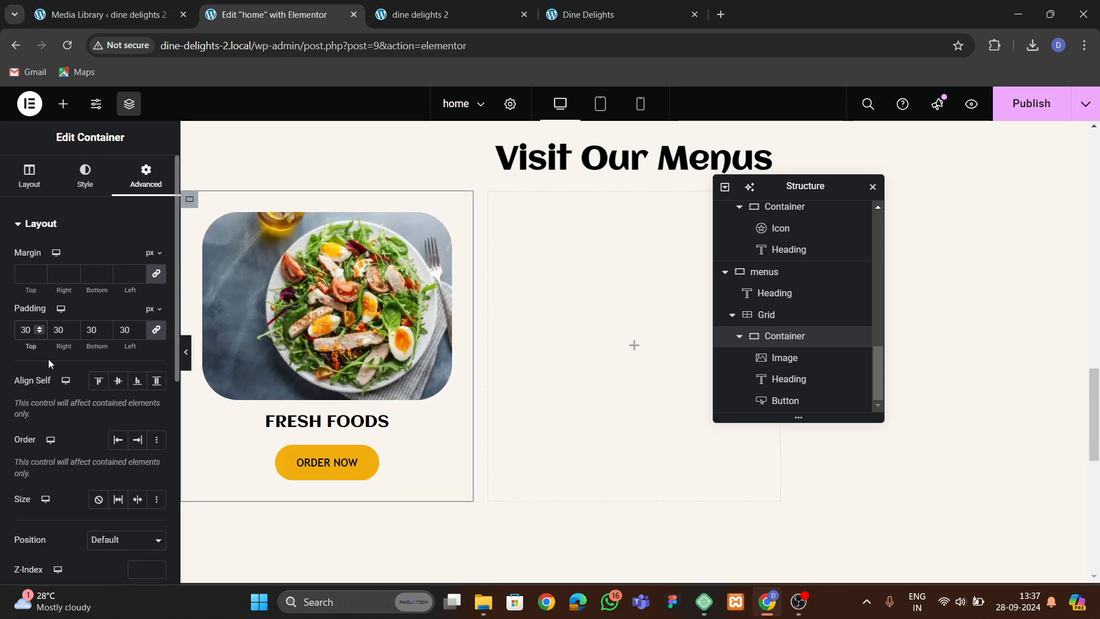
{"action": "key", "text": "BackSpace"}
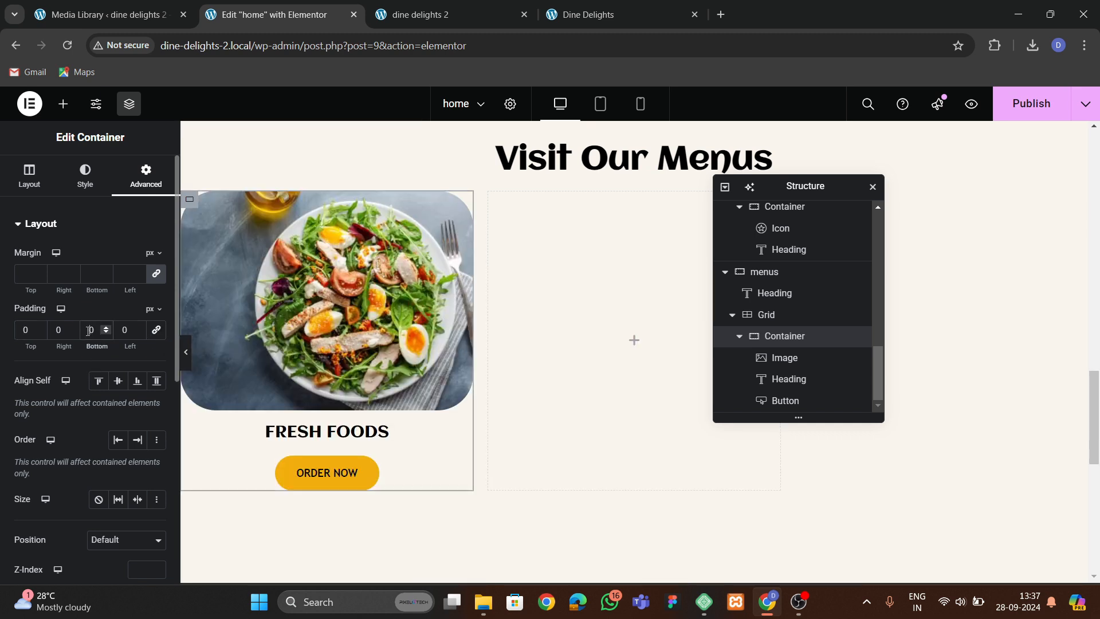
{"action": "key", "text": "BackSpace"}
{"action": "type", "text": "3"}
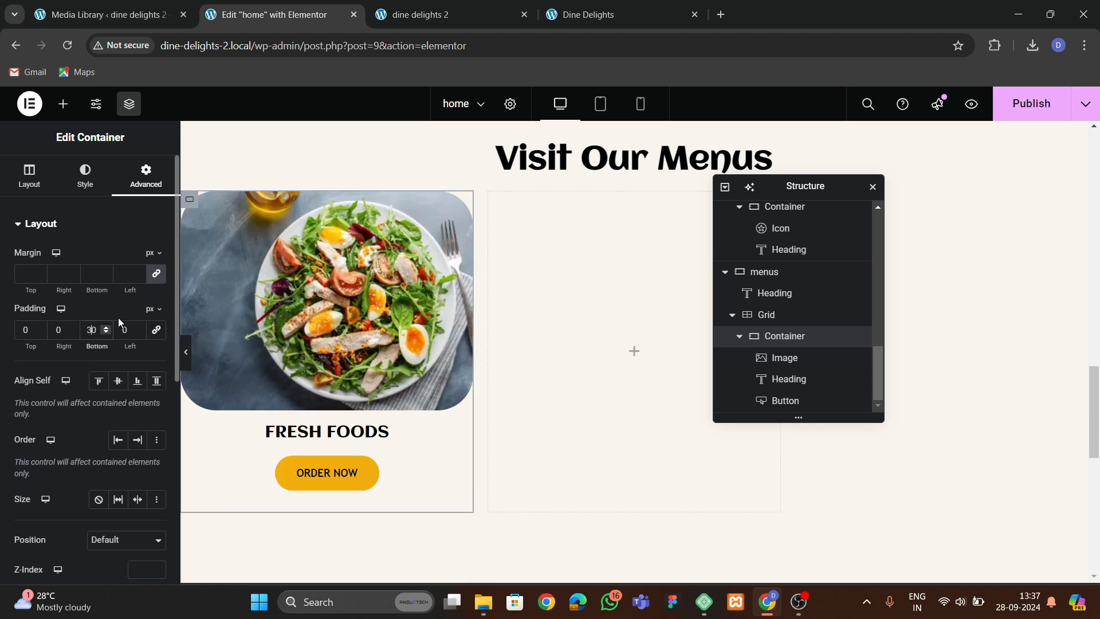
Give the menu card container a solid 2 px border colored #B9A9A9.
{"action": "left_click", "coordinate": [85, 177]}
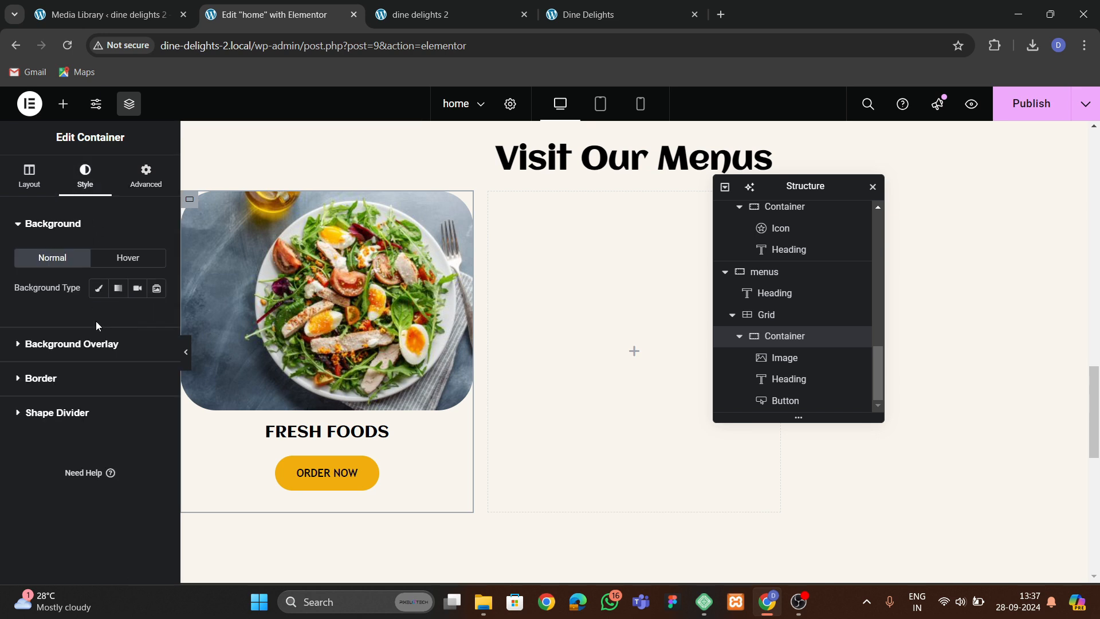
{"action": "left_click", "coordinate": [54, 375]}
{"action": "left_click", "coordinate": [121, 357]}
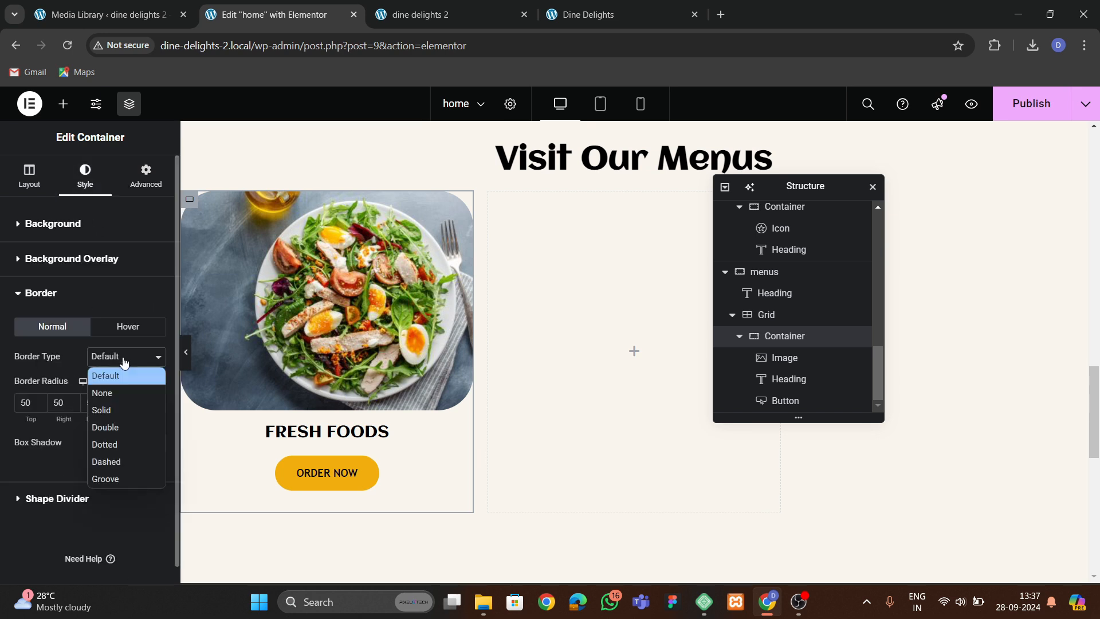
{"action": "left_click", "coordinate": [112, 402]}
{"action": "left_click", "coordinate": [142, 400]}
{"action": "left_click", "coordinate": [141, 400]}
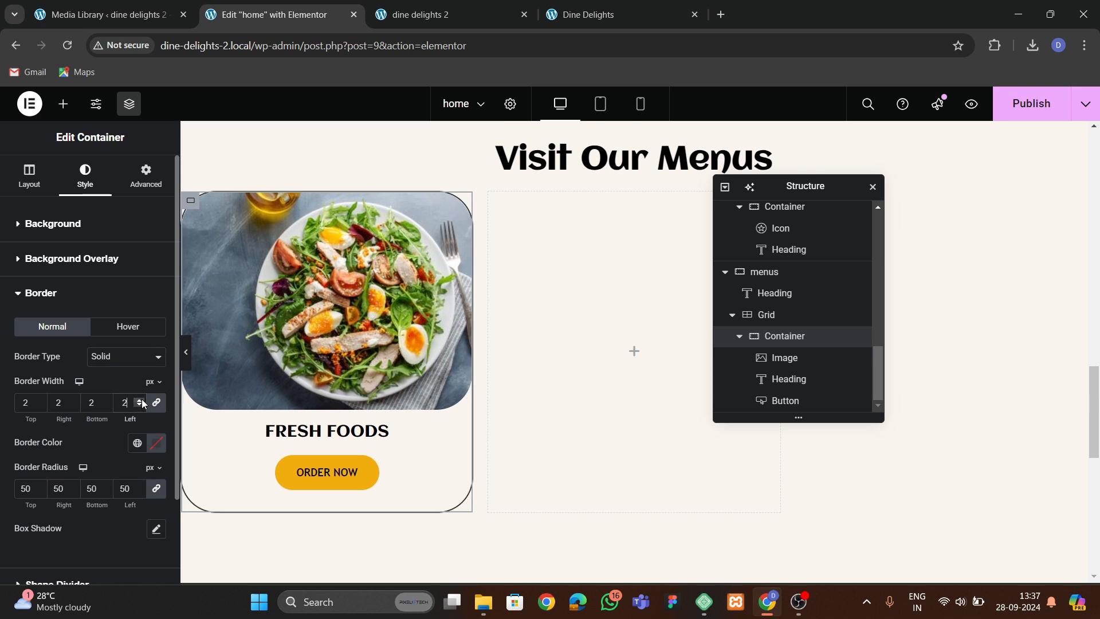
{"action": "left_click", "coordinate": [156, 447]}
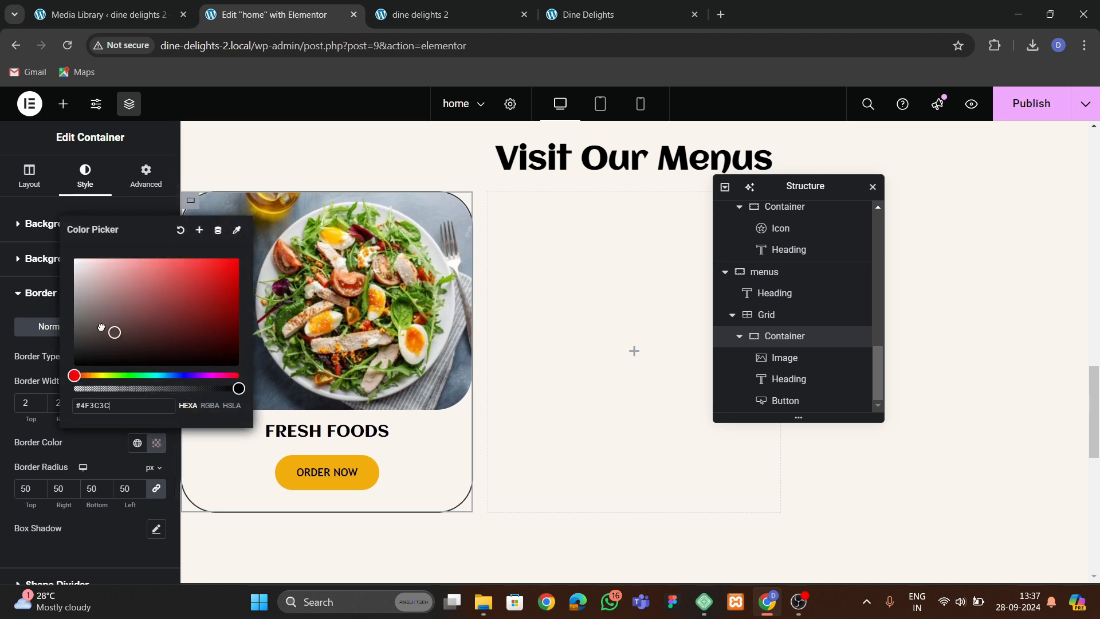
{"action": "left_click_drag", "start_coordinate": [102, 327], "coordinate": [89, 309]}
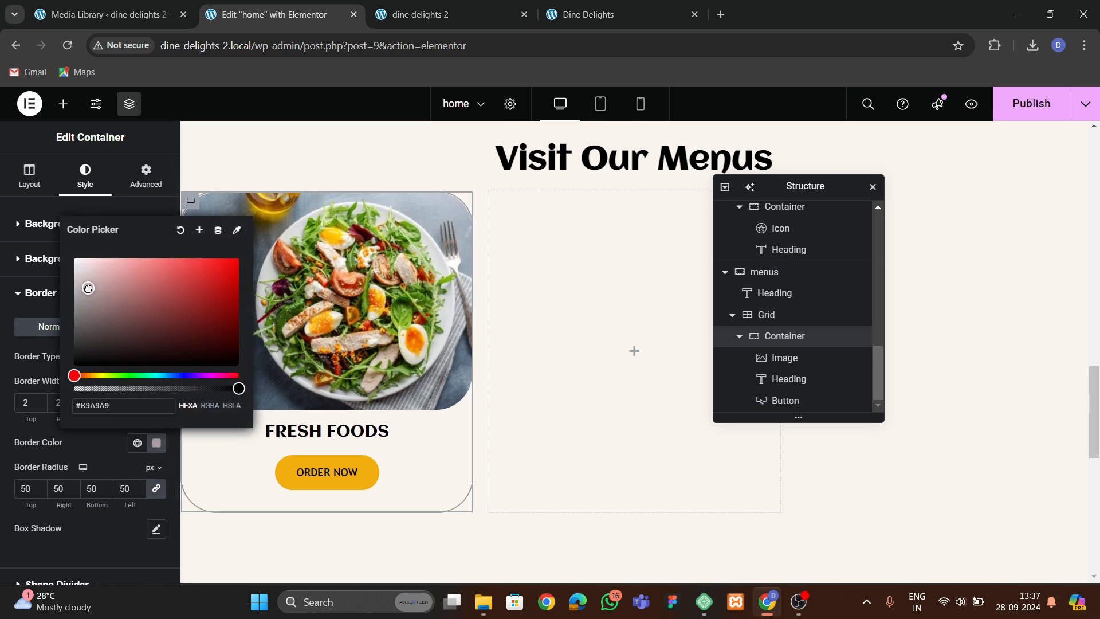
Center the menu card's items vertically and horizontally and set its column and row gaps to 30 px.
{"action": "left_click", "coordinate": [86, 443]}
{"action": "left_click", "coordinate": [188, 363]}
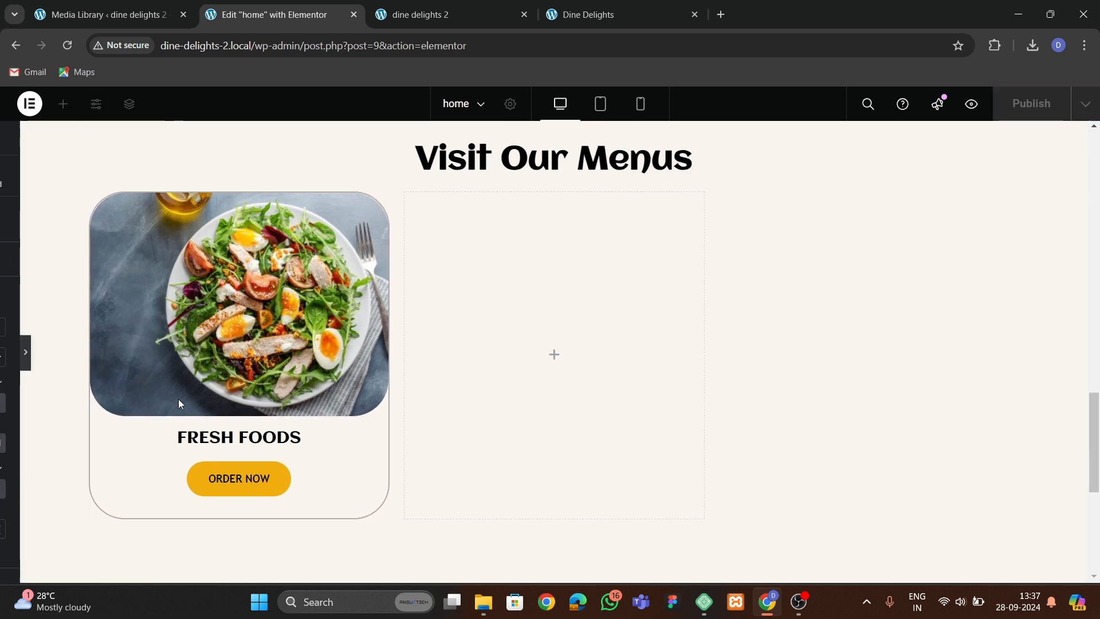
{"action": "left_click", "coordinate": [6, 357]}
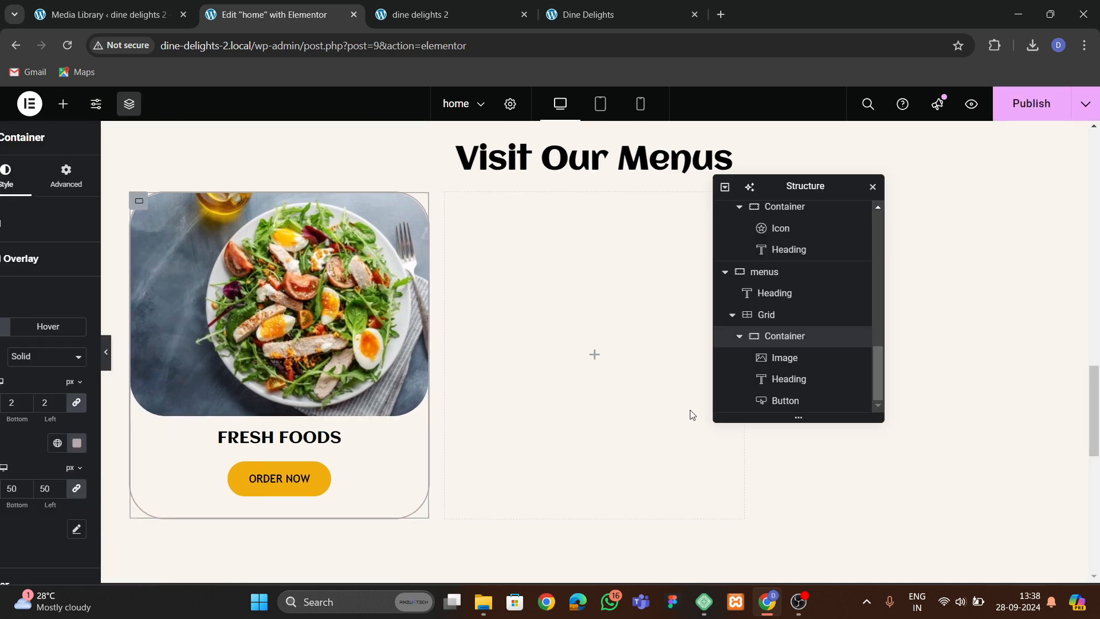
{"action": "left_click", "coordinate": [31, 178]}
{"action": "scroll", "coordinate": [42, 348], "scroll_direction": "down", "scroll_amount": 1}
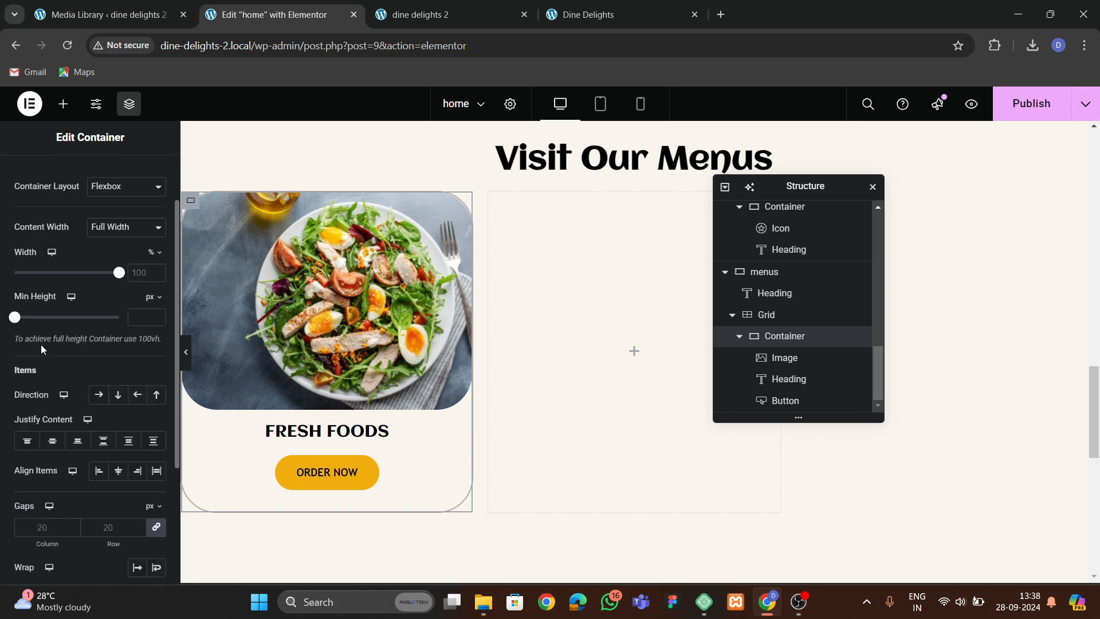
{"action": "left_click", "coordinate": [52, 440]}
{"action": "left_click", "coordinate": [118, 470]}
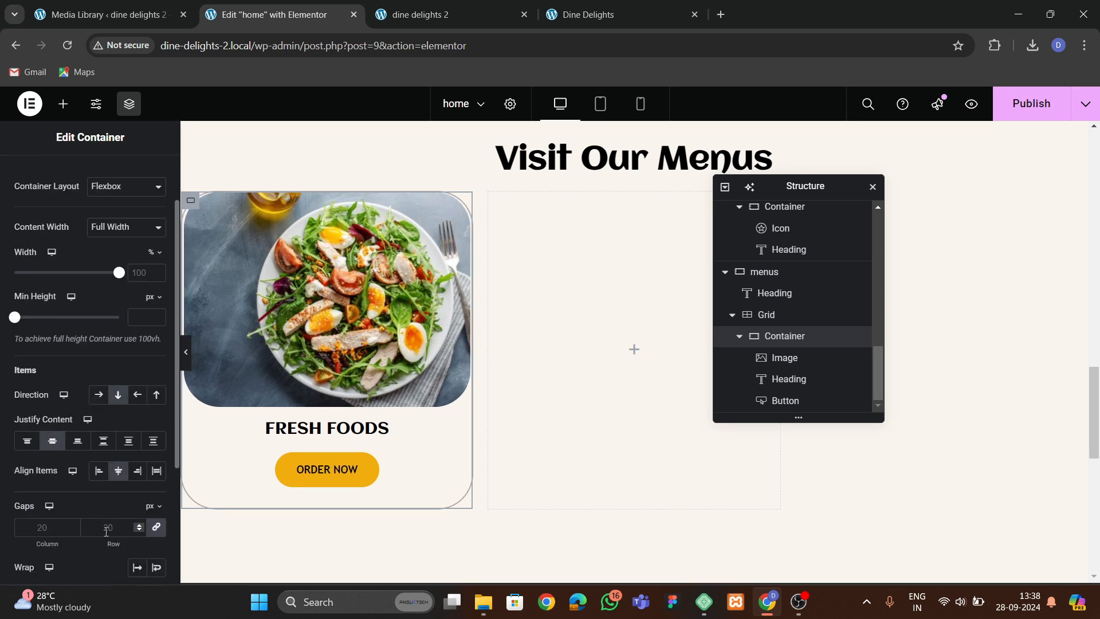
{"action": "left_click", "coordinate": [106, 525]}
{"action": "type", "text": "30"}
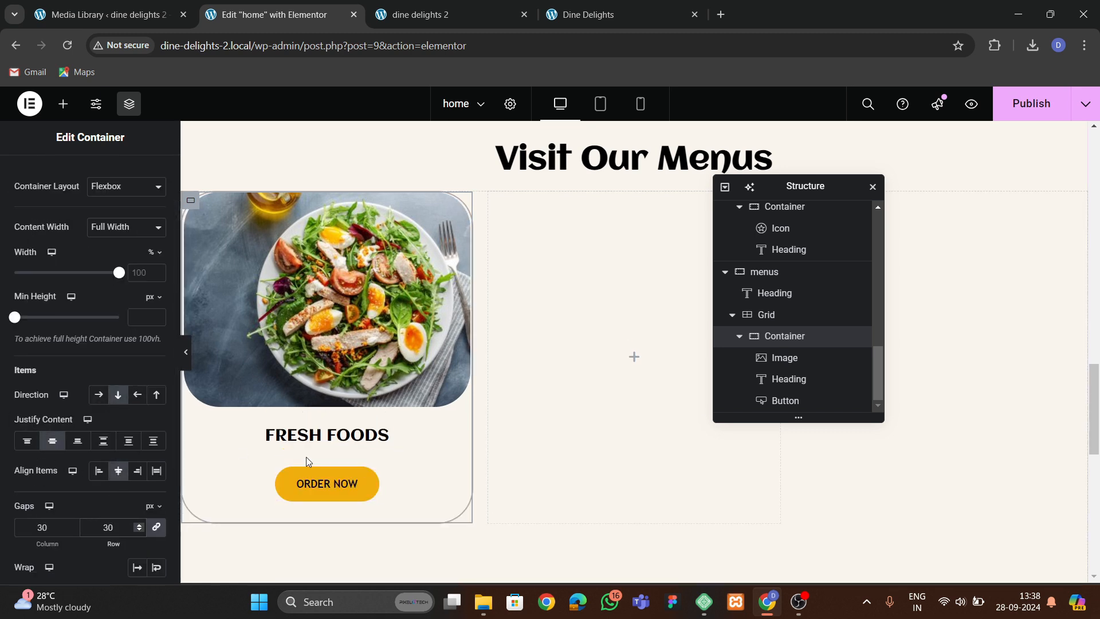
Duplicate the menu card container three times inside the grid.
{"action": "left_click", "coordinate": [739, 335]}
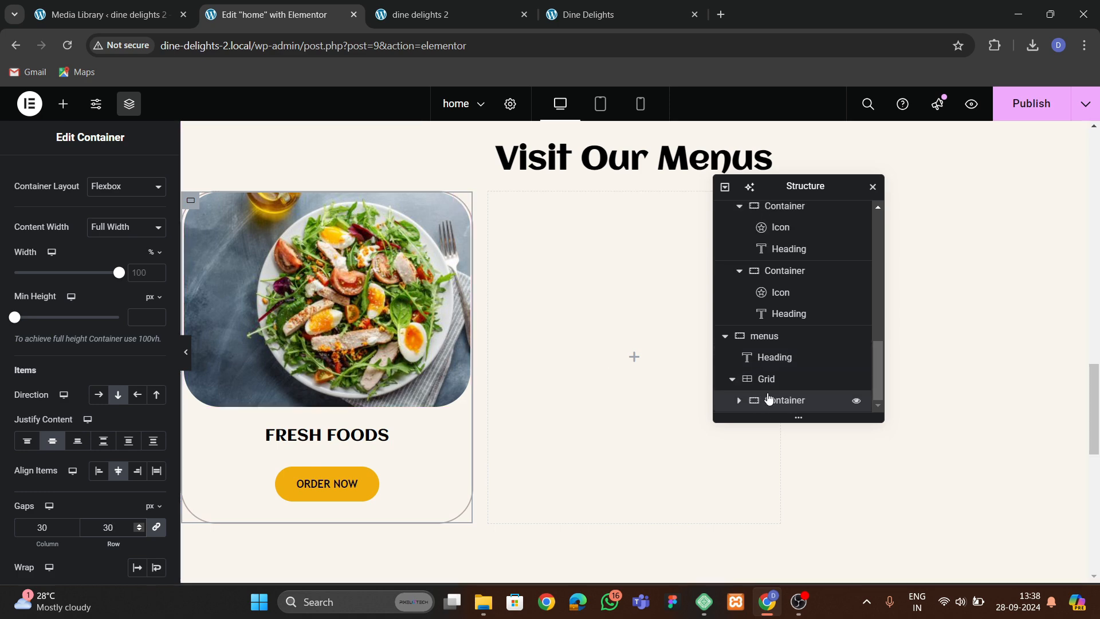
{"action": "right_click", "coordinate": [773, 405]}
{"action": "left_click", "coordinate": [821, 259]}
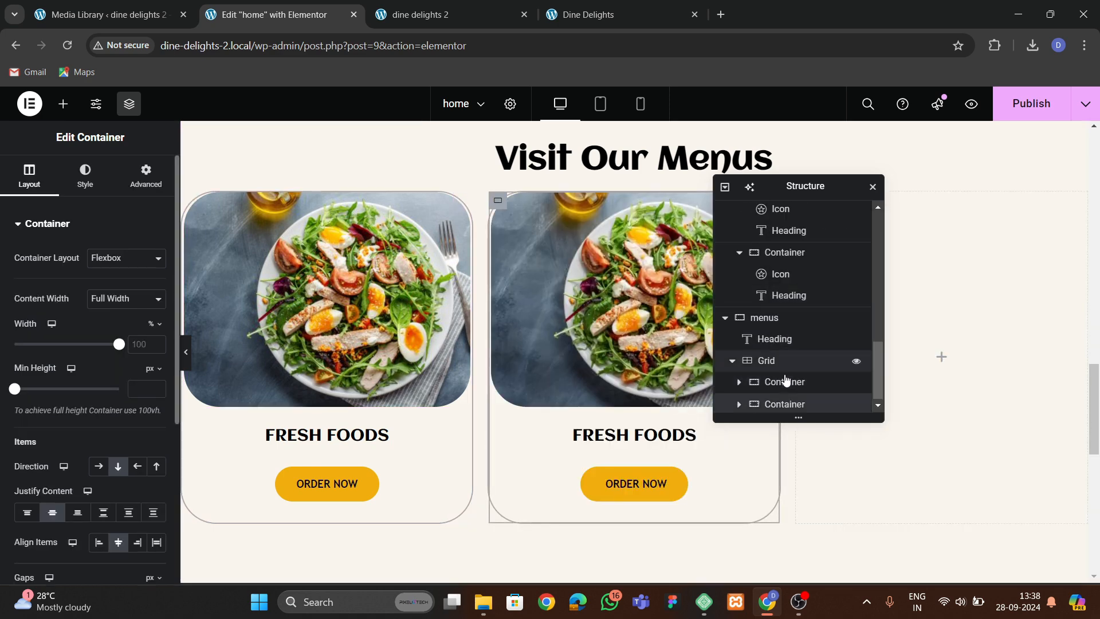
{"action": "right_click", "coordinate": [785, 404]}
{"action": "left_click", "coordinate": [821, 259]}
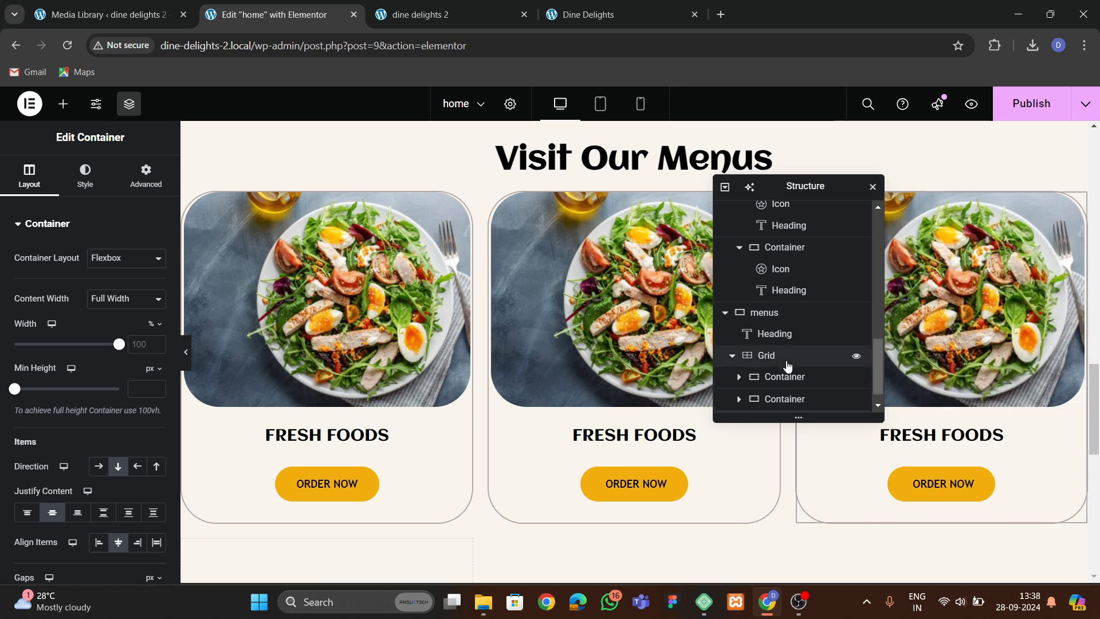
{"action": "right_click", "coordinate": [779, 403]}
{"action": "left_click", "coordinate": [813, 259]}
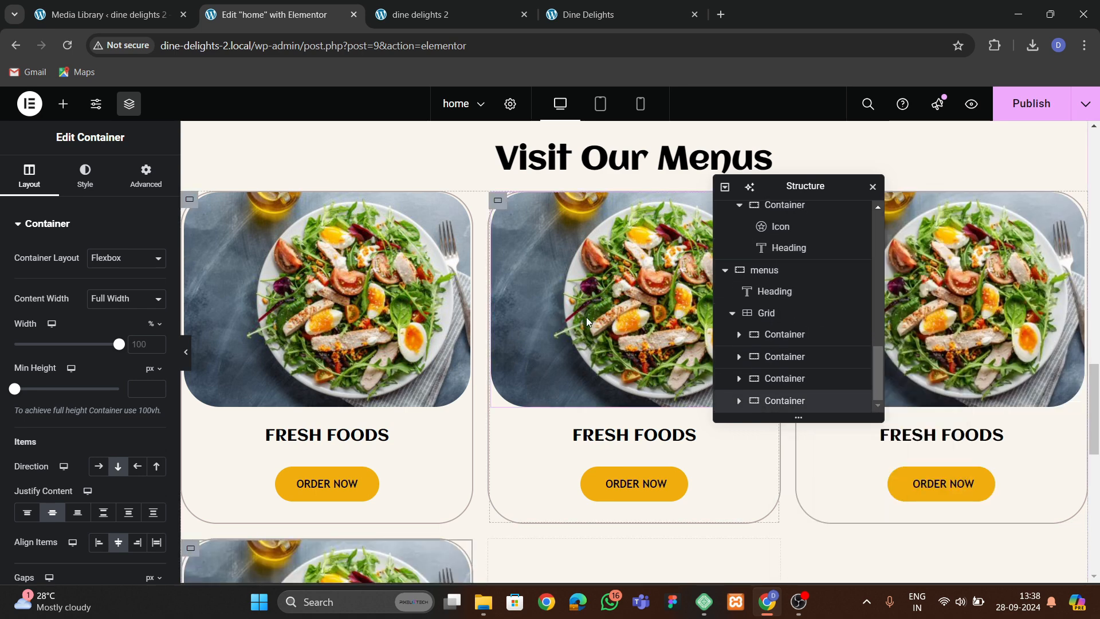
Set the menus grid to 4 columns and reduce it to a single row.
{"action": "left_click", "coordinate": [766, 313]}
{"action": "left_click", "coordinate": [31, 178]}
{"action": "scroll", "coordinate": [65, 356], "scroll_direction": "down", "scroll_amount": 3}
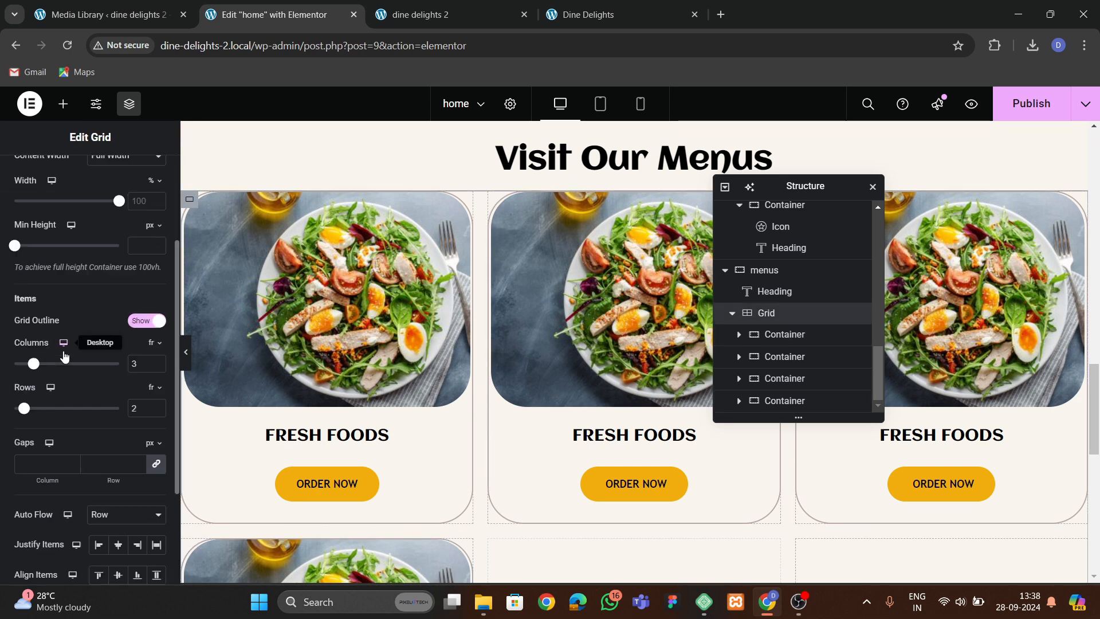
{"action": "left_click", "coordinate": [157, 359]}
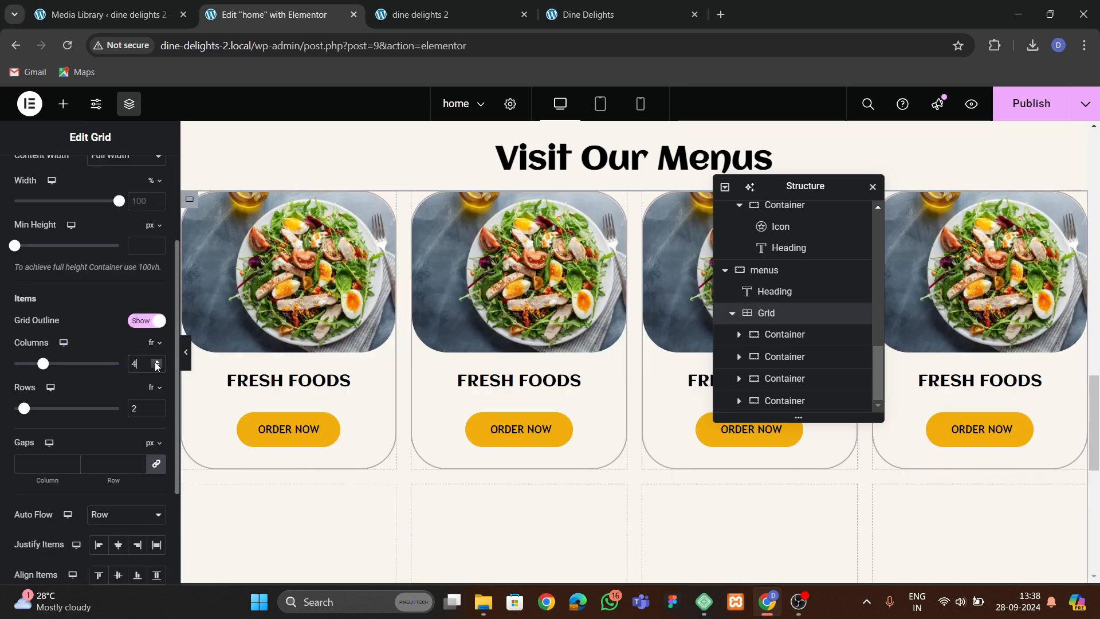
{"action": "left_click", "coordinate": [156, 410]}
Replace the second card's image with the strawberry tart photo from the media library.
{"action": "left_click", "coordinate": [504, 286]}
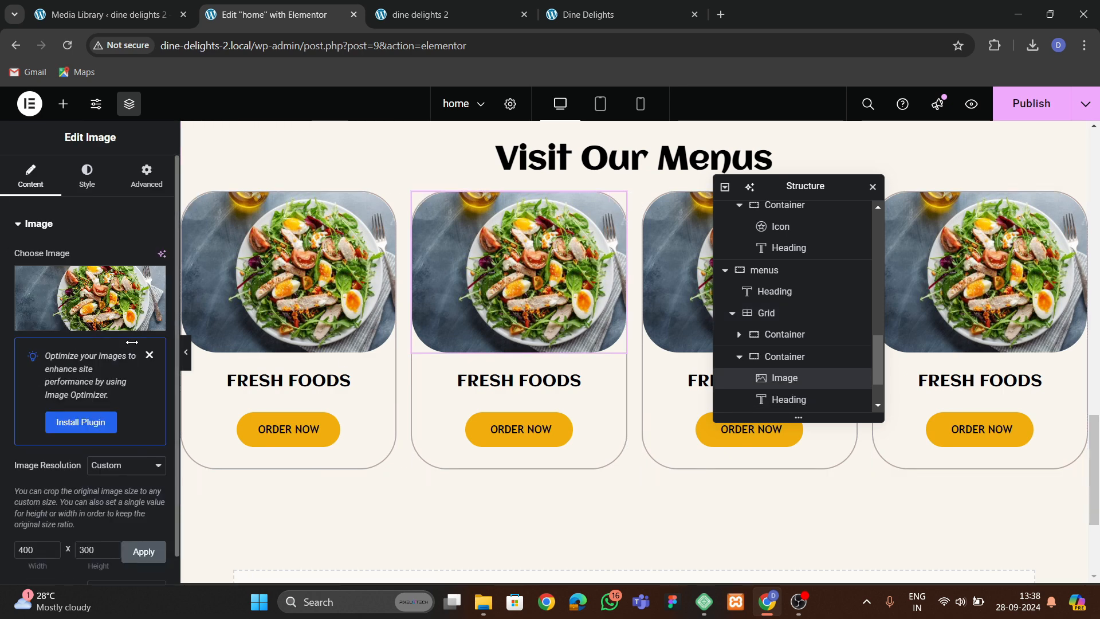
{"action": "left_click", "coordinate": [69, 295]}
{"action": "left_click", "coordinate": [591, 422]}
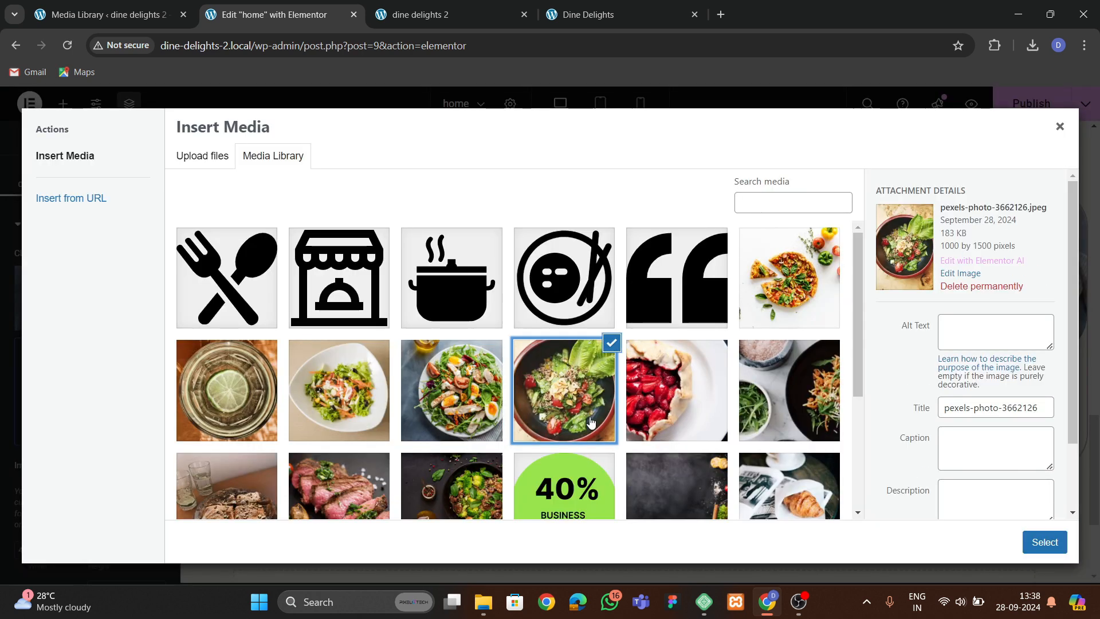
{"action": "left_click", "coordinate": [654, 407]}
{"action": "left_click", "coordinate": [1044, 542]}
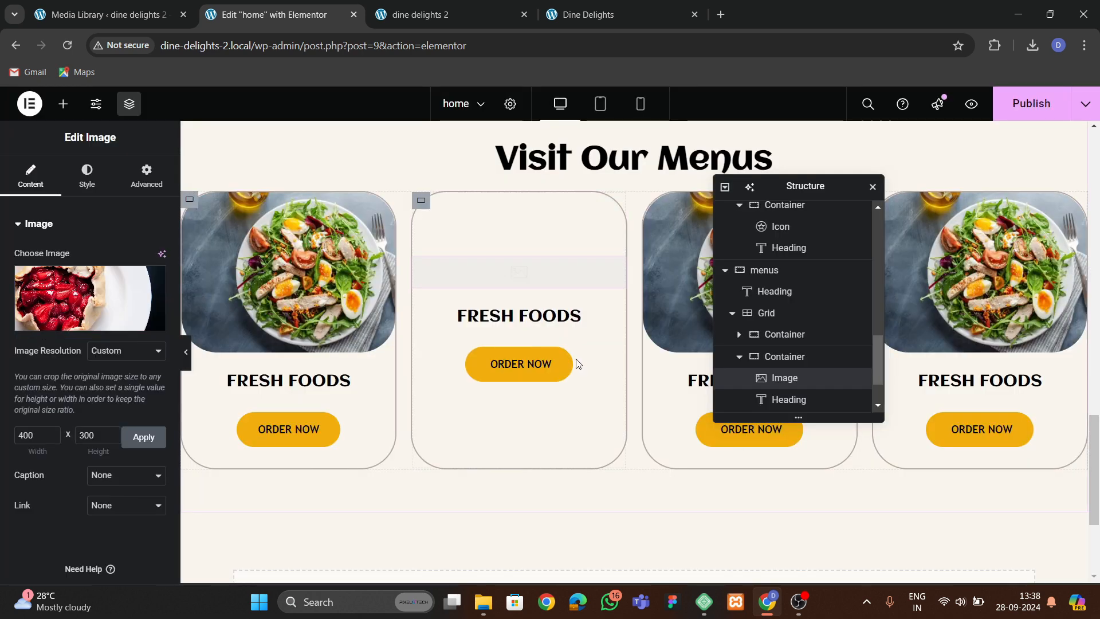
Replace the third card's image with the salad in a white bowl photo.
{"action": "left_click", "coordinate": [663, 291]}
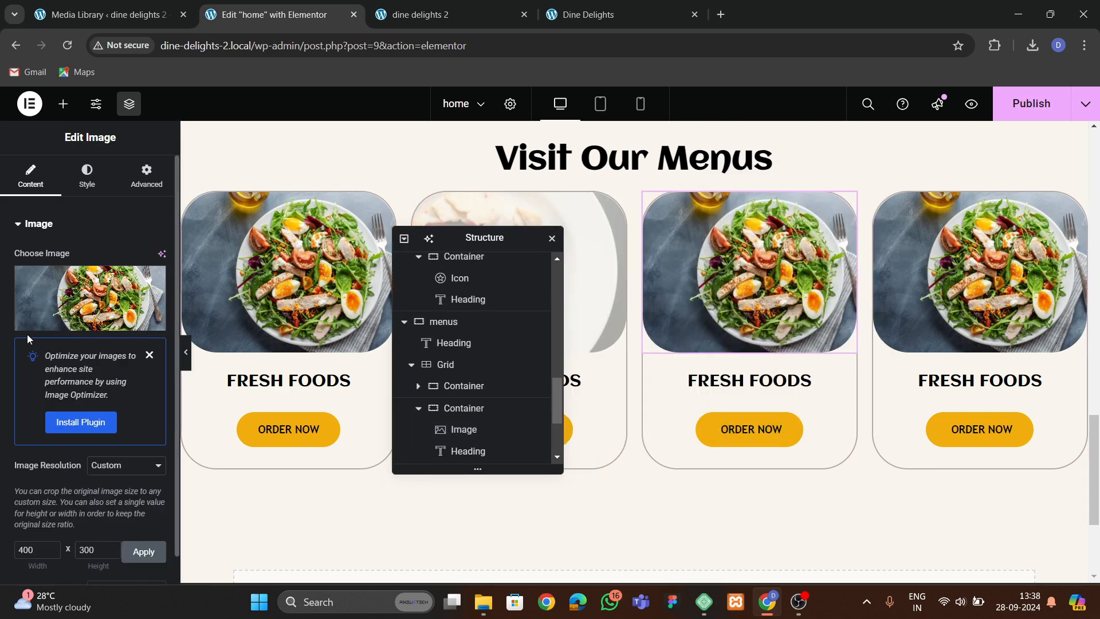
{"action": "left_click", "coordinate": [67, 325]}
{"action": "left_click", "coordinate": [373, 410]}
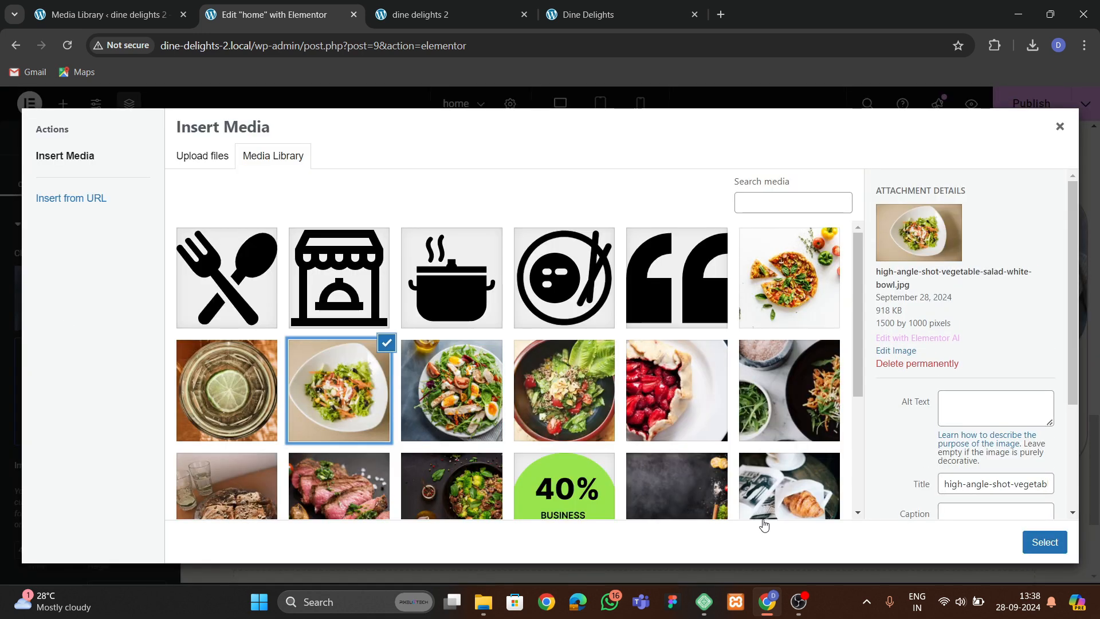
{"action": "left_click", "coordinate": [1051, 547]}
Replace the fourth card's image with the lime drink photo from the media library.
{"action": "left_click", "coordinate": [948, 305]}
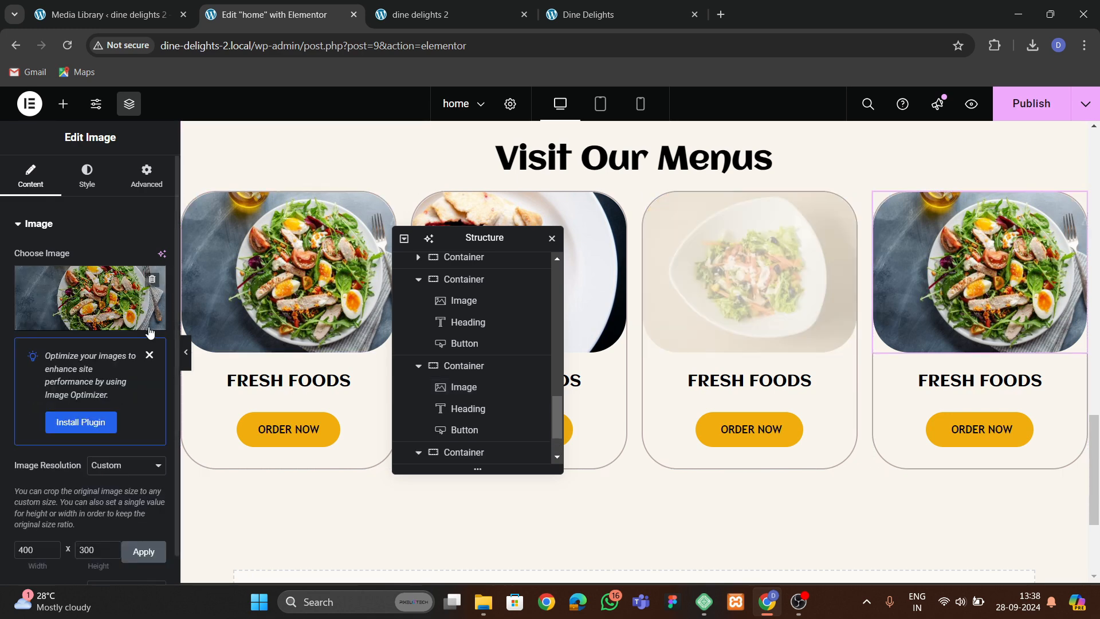
{"action": "left_click", "coordinate": [149, 328]}
{"action": "left_click", "coordinate": [760, 408]}
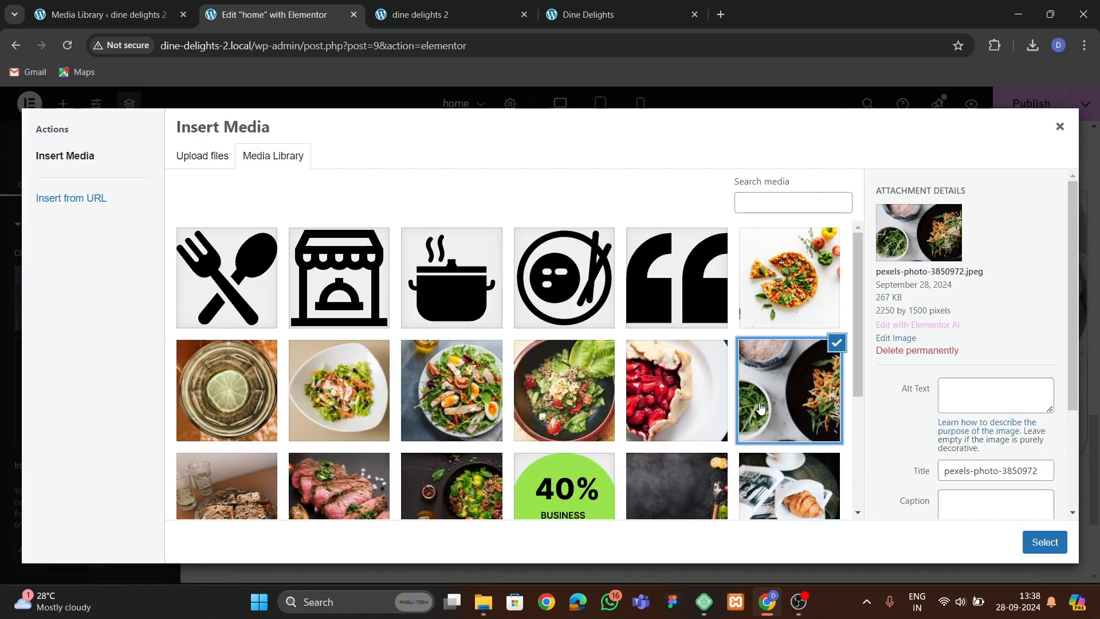
{"action": "left_click", "coordinate": [275, 410]}
{"action": "left_click", "coordinate": [1044, 542]}
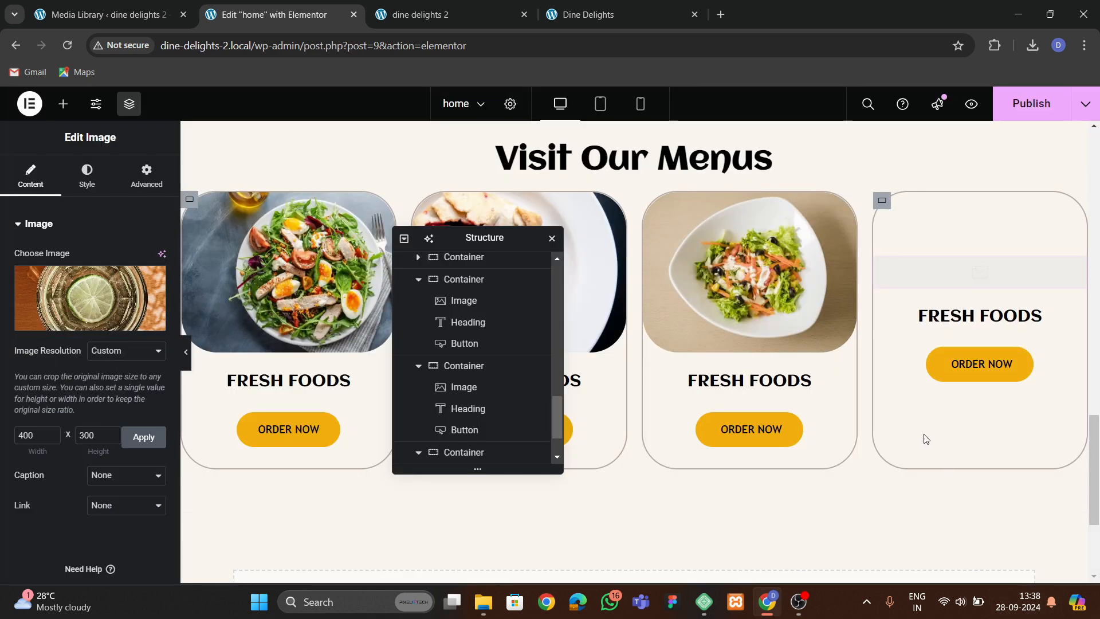
Set the menus section's column and row gaps to 40 px and save the page.
{"action": "scroll", "coordinate": [630, 338], "scroll_direction": "up", "scroll_amount": 1}
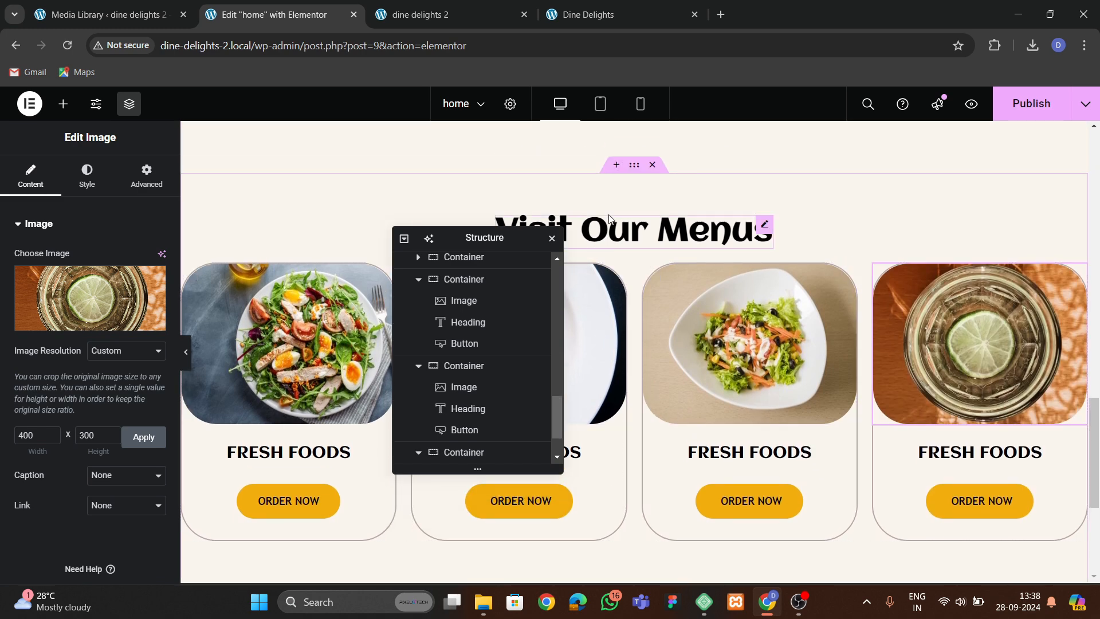
{"action": "left_click", "coordinate": [628, 178]}
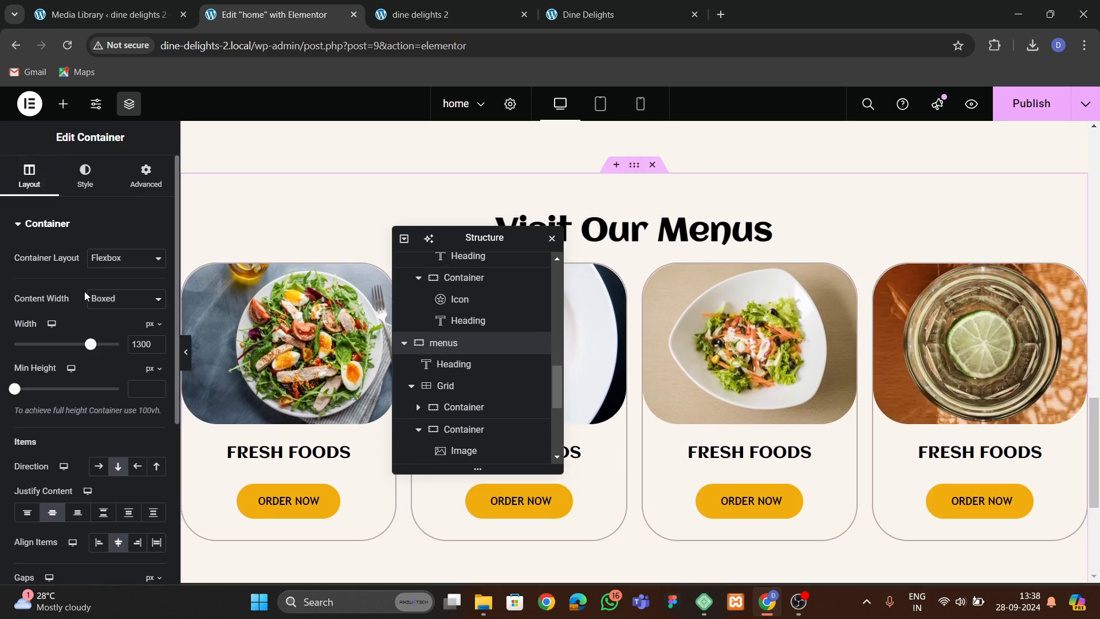
{"action": "scroll", "coordinate": [74, 389], "scroll_direction": "down", "scroll_amount": 2}
{"action": "key", "text": "BackSpace"}
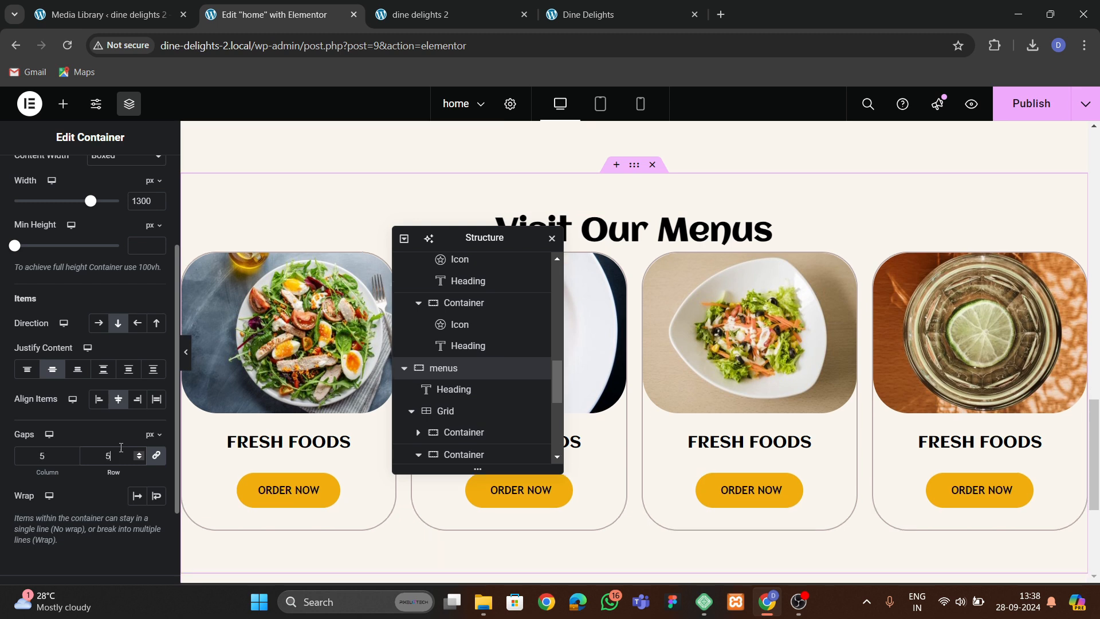
{"action": "type", "text": "5"}
{"action": "key", "text": "BackSpace"}
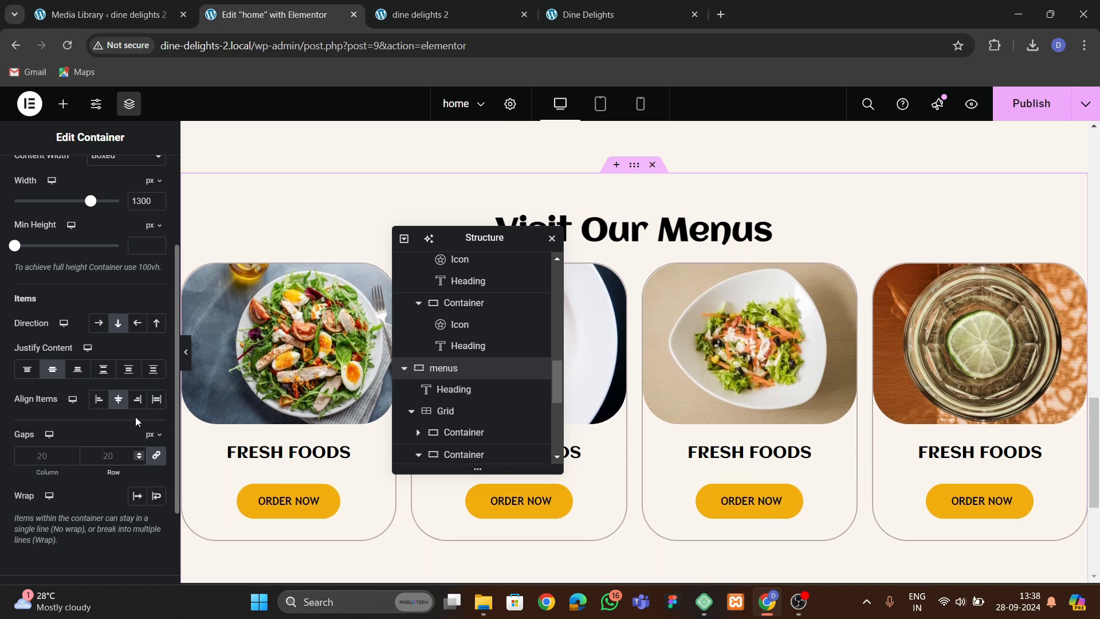
{"action": "type", "text": "40"}
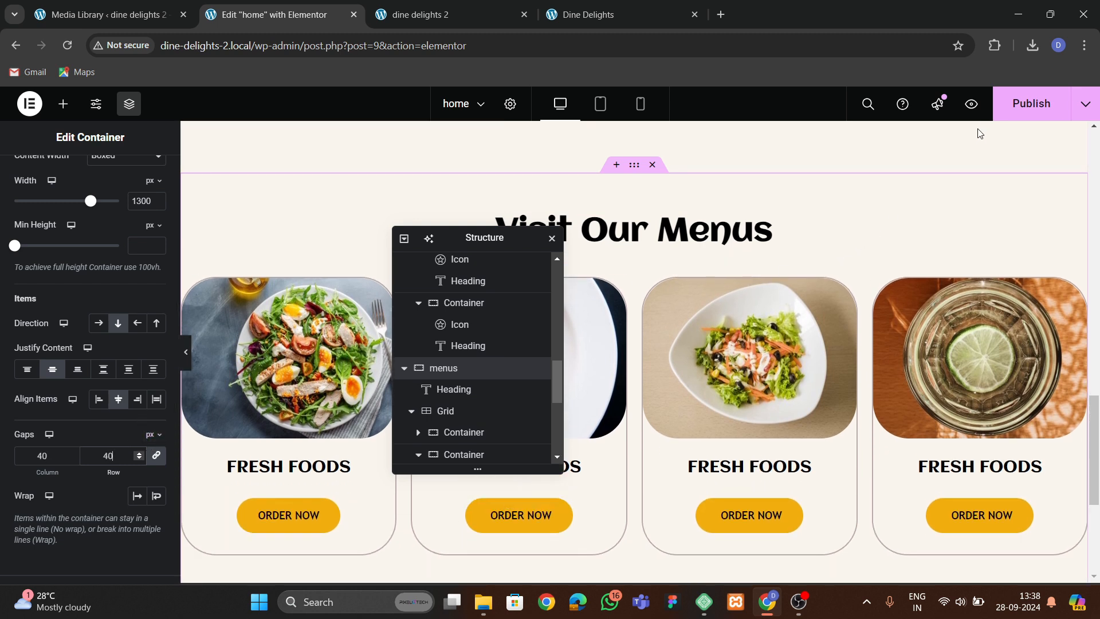
{"action": "key", "text": "ctrl+s"}
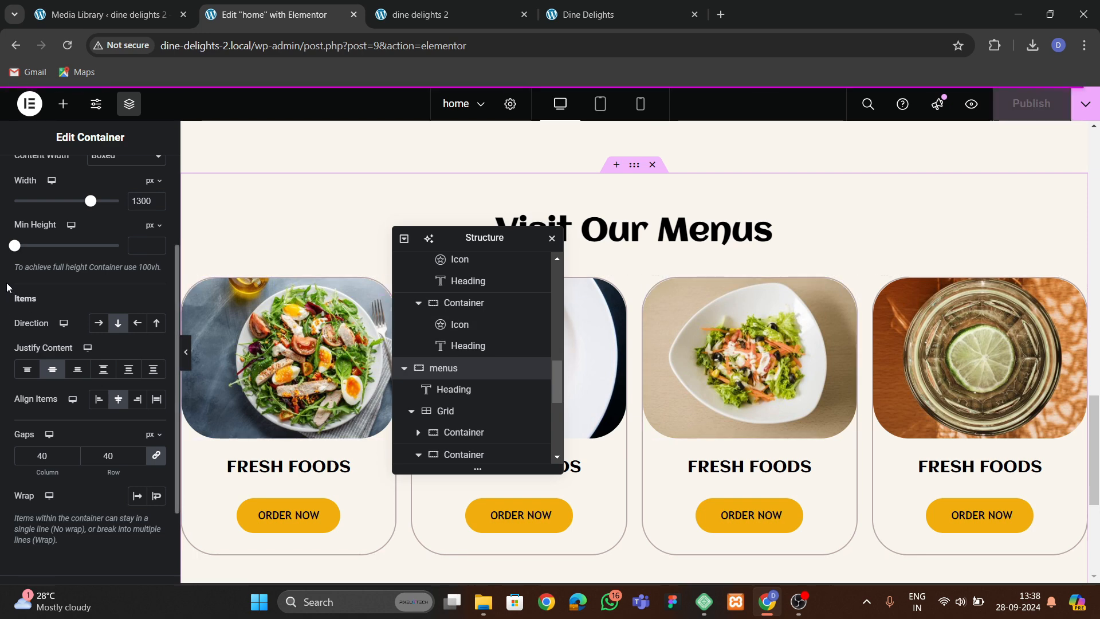
Compare the rebuilt home page's menu cards with the original Dine Delights site in the other browser tabs.
{"action": "left_click", "coordinate": [565, 16]}
{"action": "left_click", "coordinate": [398, 16]}
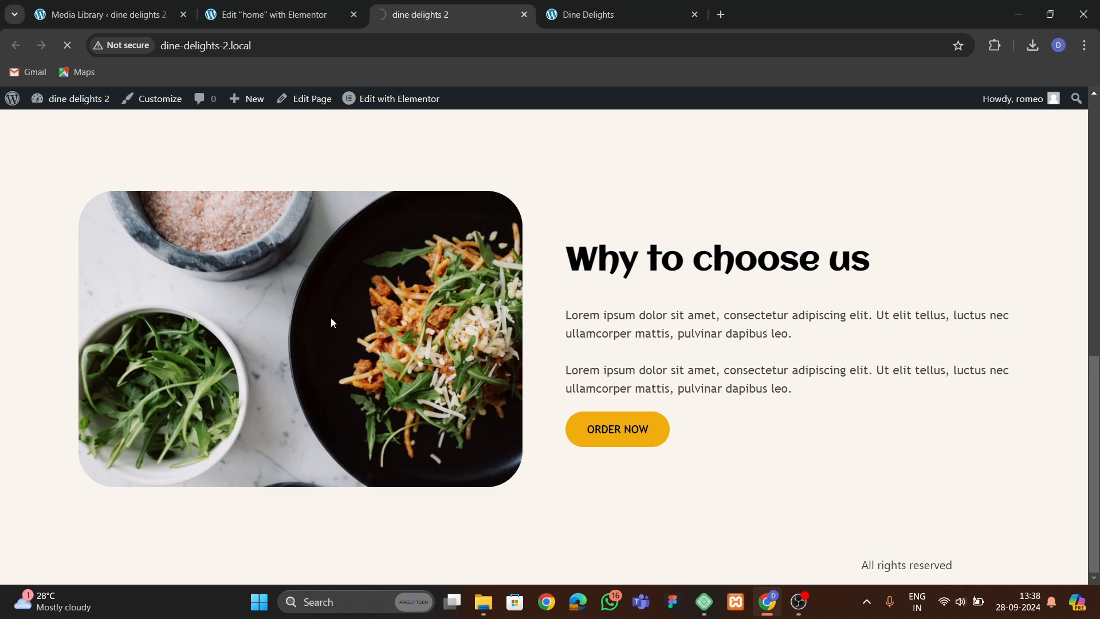
{"action": "scroll", "coordinate": [349, 321], "scroll_direction": "down", "scroll_amount": 5}
{"action": "scroll", "coordinate": [521, 459], "scroll_direction": "down", "scroll_amount": 4}
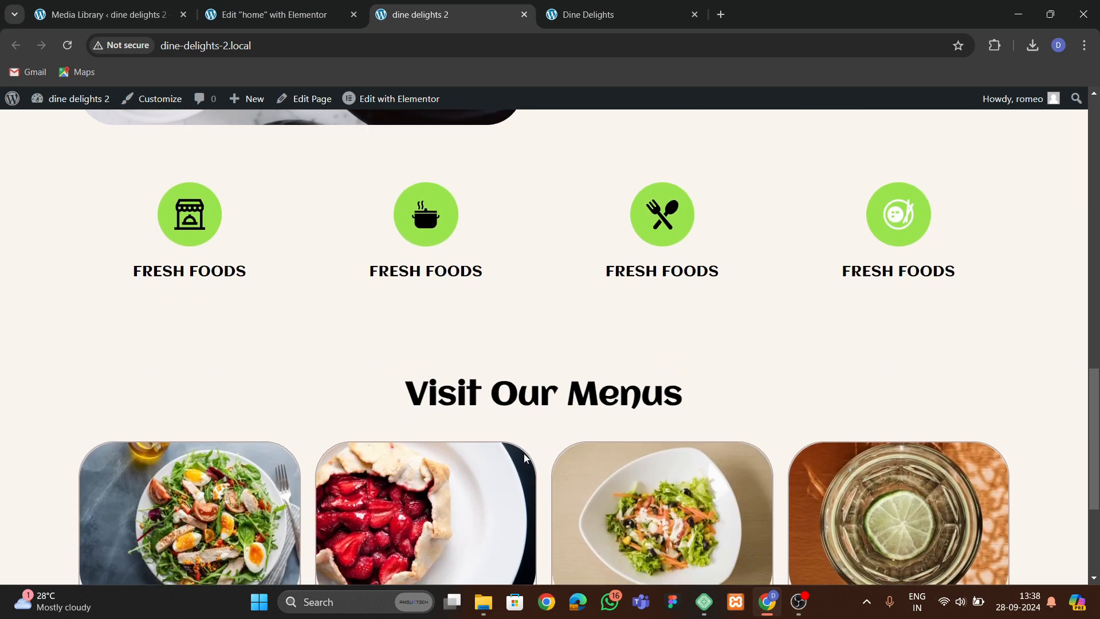
{"action": "scroll", "coordinate": [508, 390], "scroll_direction": "up", "scroll_amount": 3}
{"action": "scroll", "coordinate": [509, 371], "scroll_direction": "down", "scroll_amount": 3}
{"action": "left_click", "coordinate": [630, 15]}
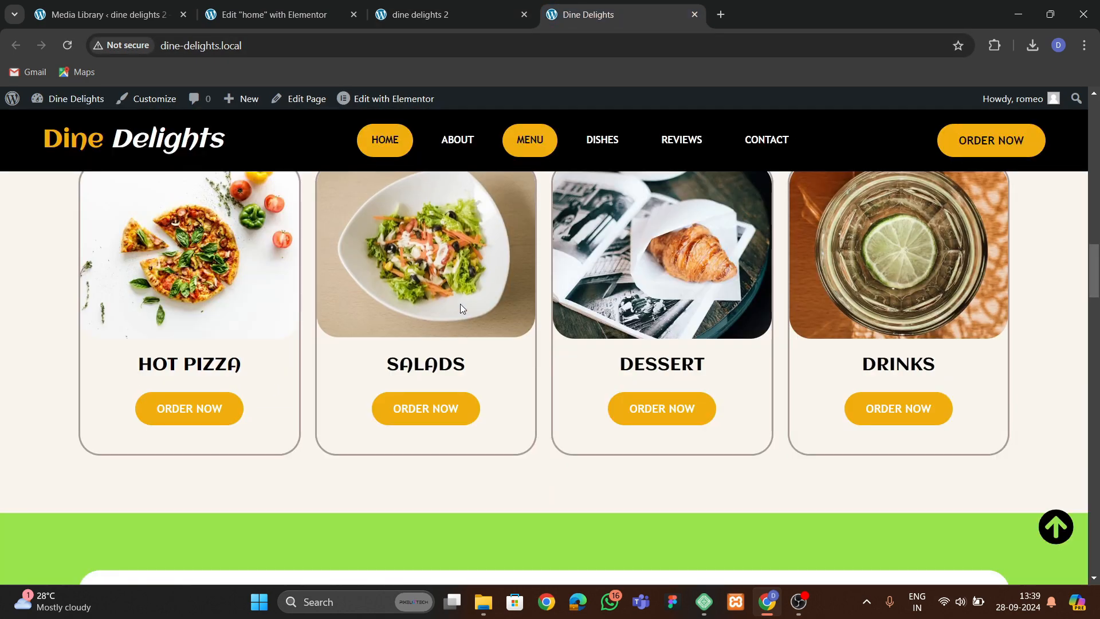
{"action": "scroll", "coordinate": [459, 303], "scroll_direction": "up", "scroll_amount": 4}
{"action": "scroll", "coordinate": [461, 314], "scroll_direction": "down", "scroll_amount": 6}
{"action": "scroll", "coordinate": [462, 315], "scroll_direction": "down", "scroll_amount": 4}
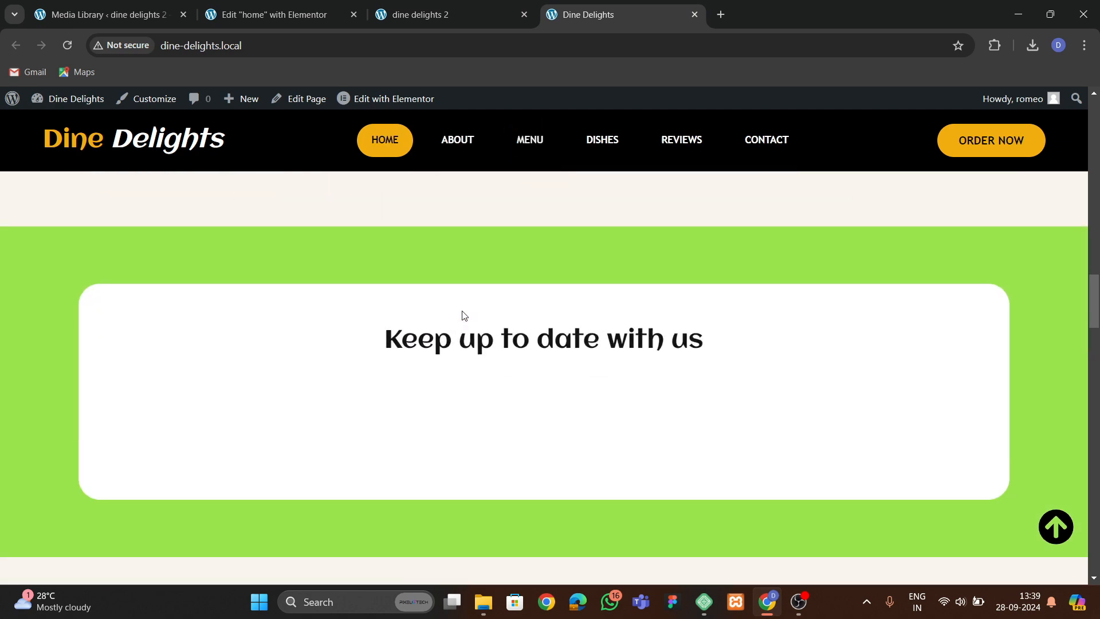
{"action": "scroll", "coordinate": [462, 286], "scroll_direction": "up", "scroll_amount": 3}
{"action": "left_click", "coordinate": [465, 17]}
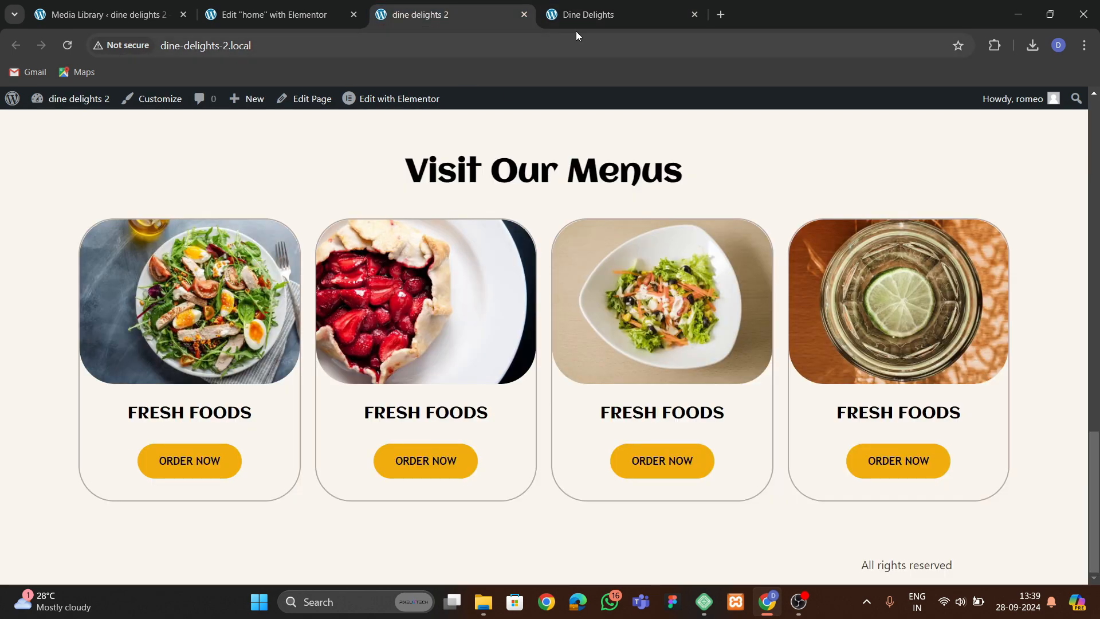
{"action": "left_click", "coordinate": [576, 14]}
{"action": "scroll", "coordinate": [503, 303], "scroll_direction": "down", "scroll_amount": 7}
{"action": "scroll", "coordinate": [488, 269], "scroll_direction": "up", "scroll_amount": 3}
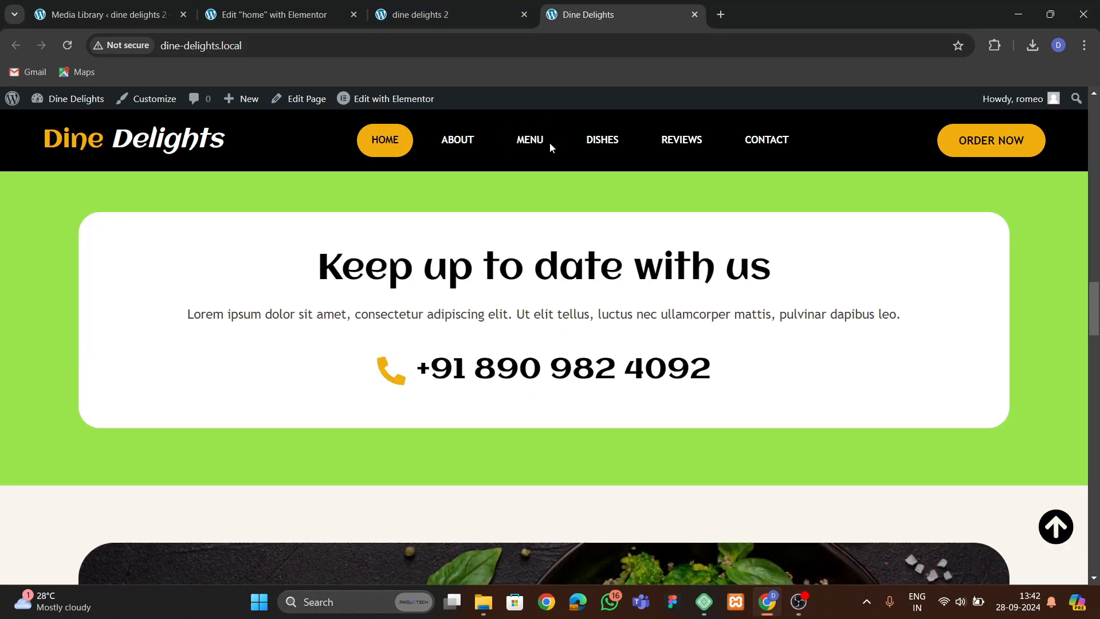
{"action": "scroll", "coordinate": [517, 363], "scroll_direction": "down", "scroll_amount": 3}
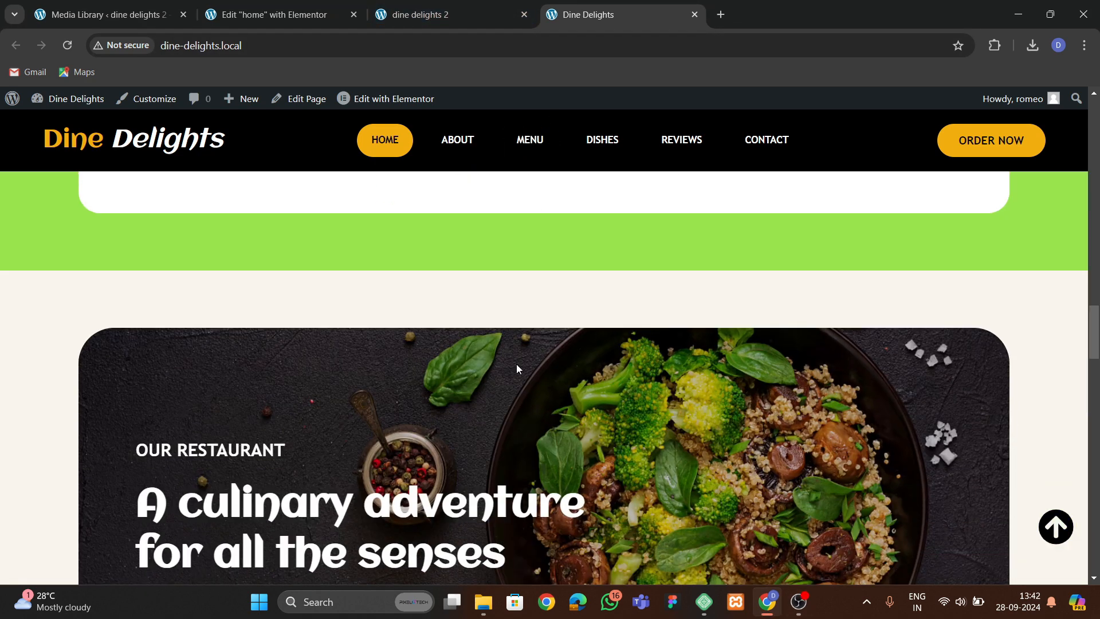
Add a new flexbox container below the menus section.
{"action": "left_click", "coordinate": [296, 17]}
{"action": "scroll", "coordinate": [553, 371], "scroll_direction": "down", "scroll_amount": 6}
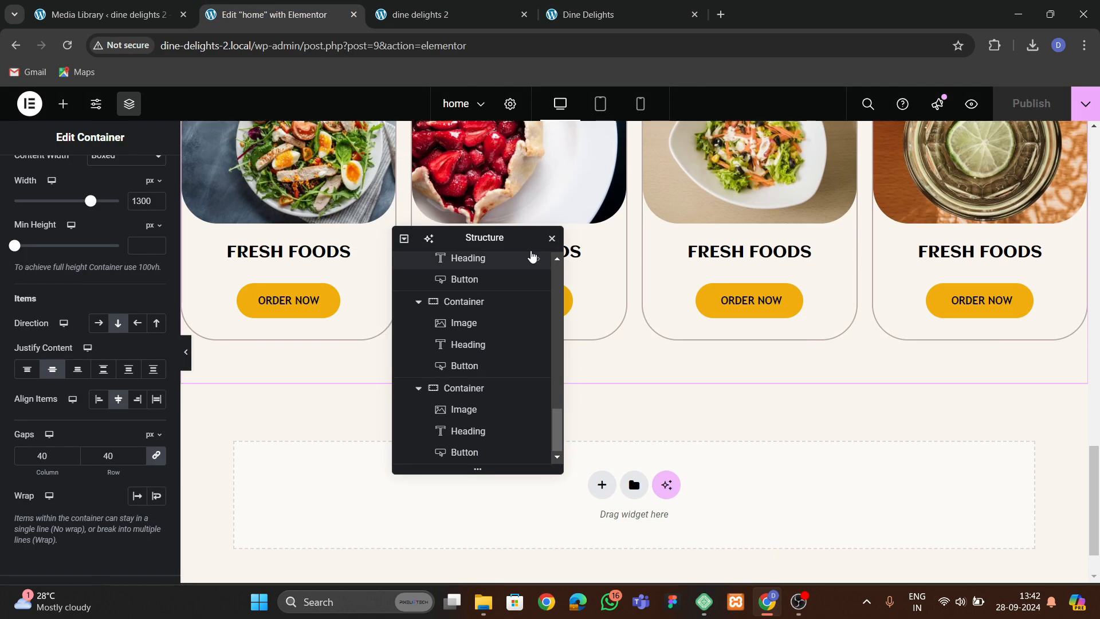
{"action": "left_click_drag", "start_coordinate": [495, 237], "coordinate": [862, 205]}
{"action": "scroll", "coordinate": [592, 307], "scroll_direction": "down", "scroll_amount": 1}
{"action": "left_click", "coordinate": [603, 420]}
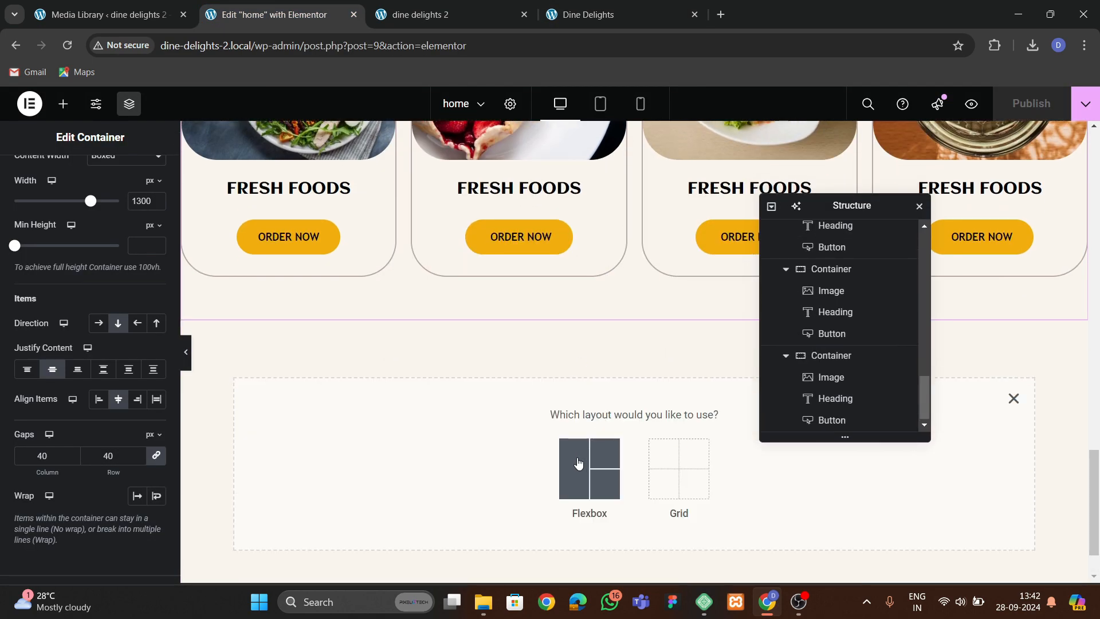
{"action": "left_click", "coordinate": [589, 467]}
{"action": "left_click", "coordinate": [436, 456]}
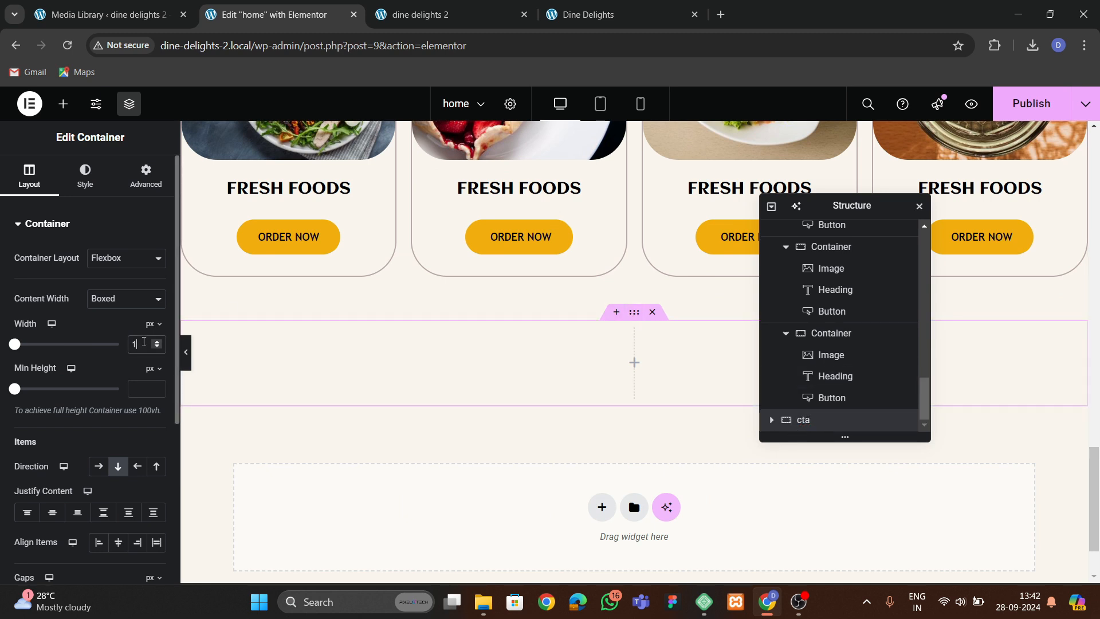
Set the new container's top and bottom padding to 60 px.
{"action": "left_click", "coordinate": [146, 175]}
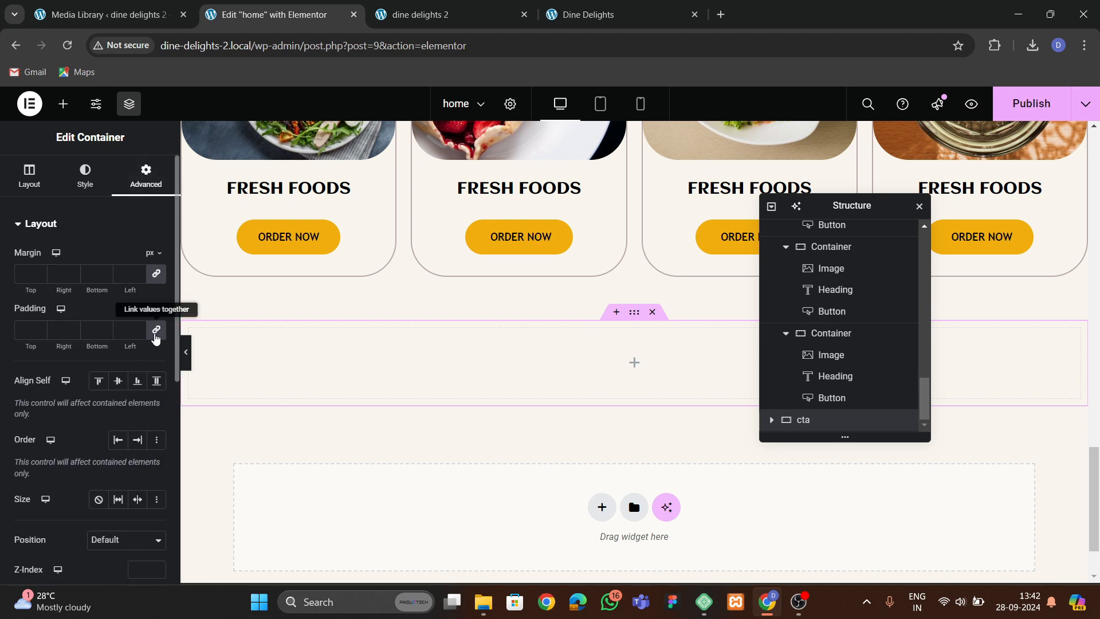
{"action": "type", "text": "60"}
{"action": "key", "text": "Tab"}
{"action": "key", "text": "Tab"}
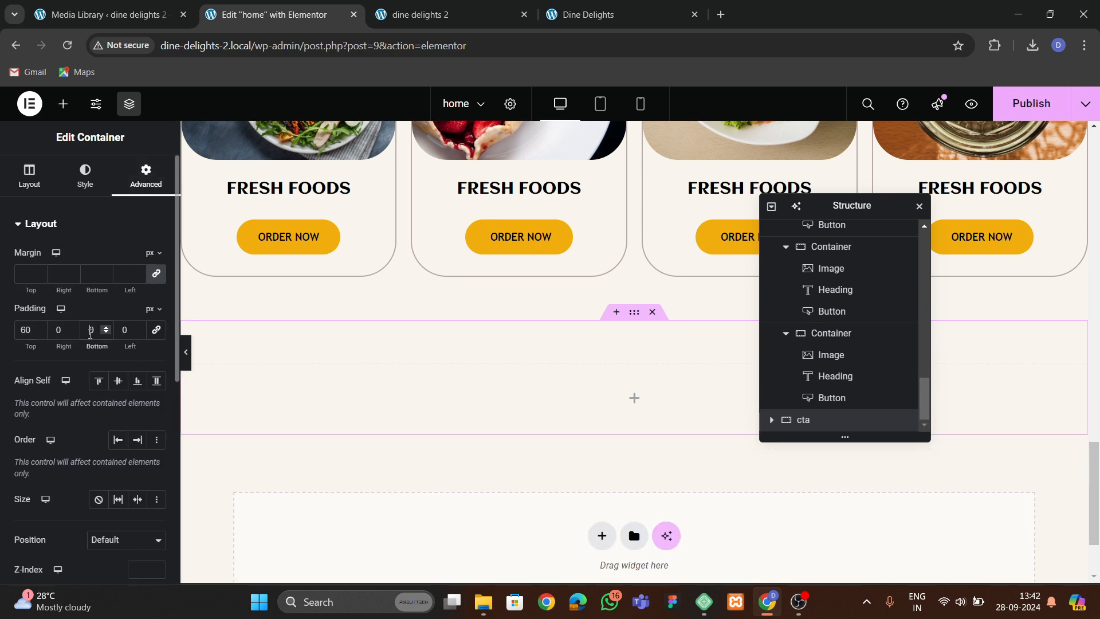
{"action": "type", "text": "60"}
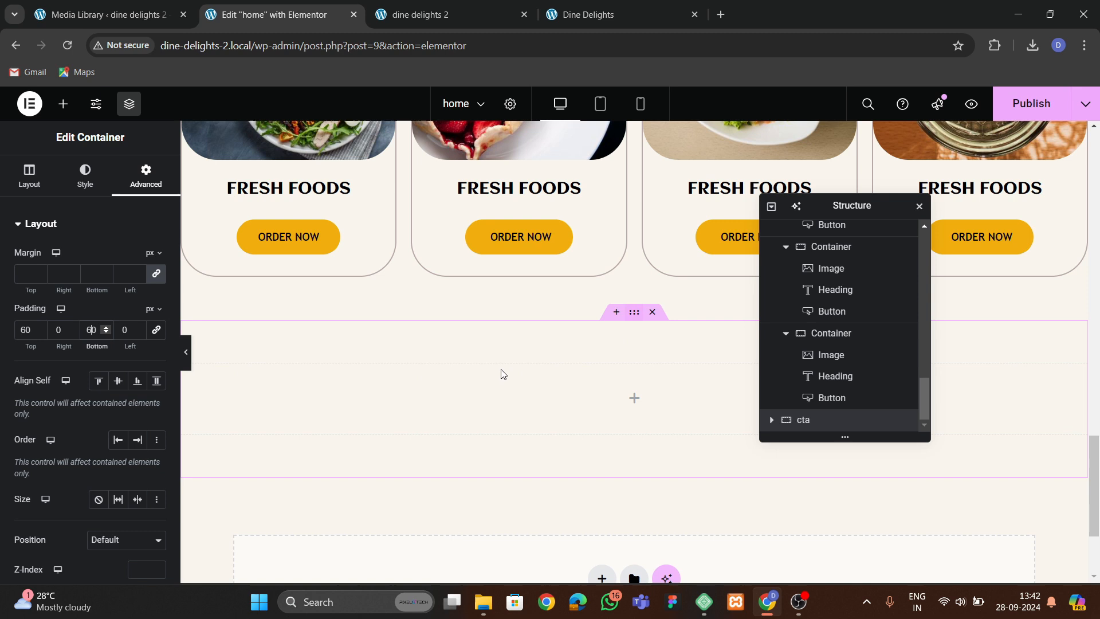
Give the container a classic background using the theme green global color.
{"action": "left_click", "coordinate": [84, 175]}
{"action": "left_click", "coordinate": [99, 287]}
{"action": "left_click", "coordinate": [139, 320]}
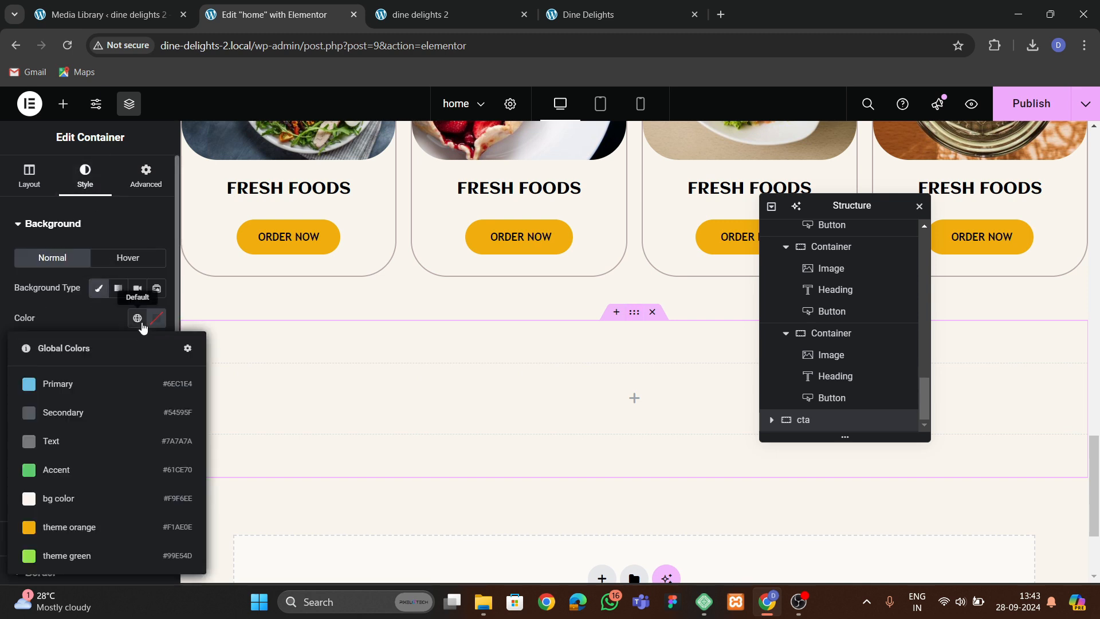
{"action": "left_click", "coordinate": [89, 557]}
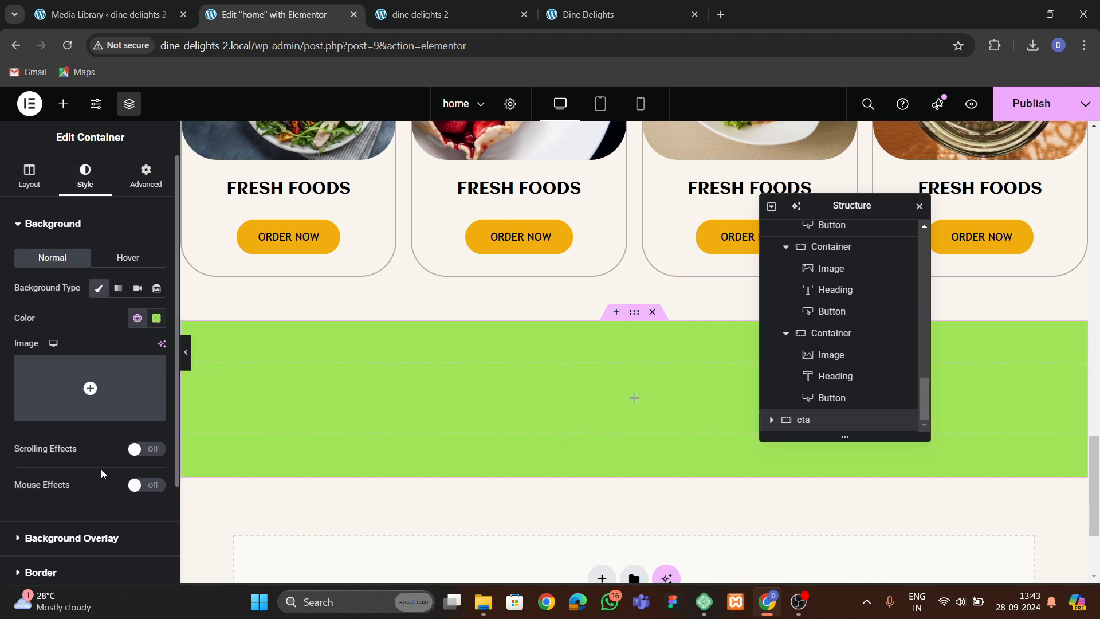
Add an inner container inside the green section and round its corners with a 50 px border radius.
{"action": "left_click", "coordinate": [63, 103]}
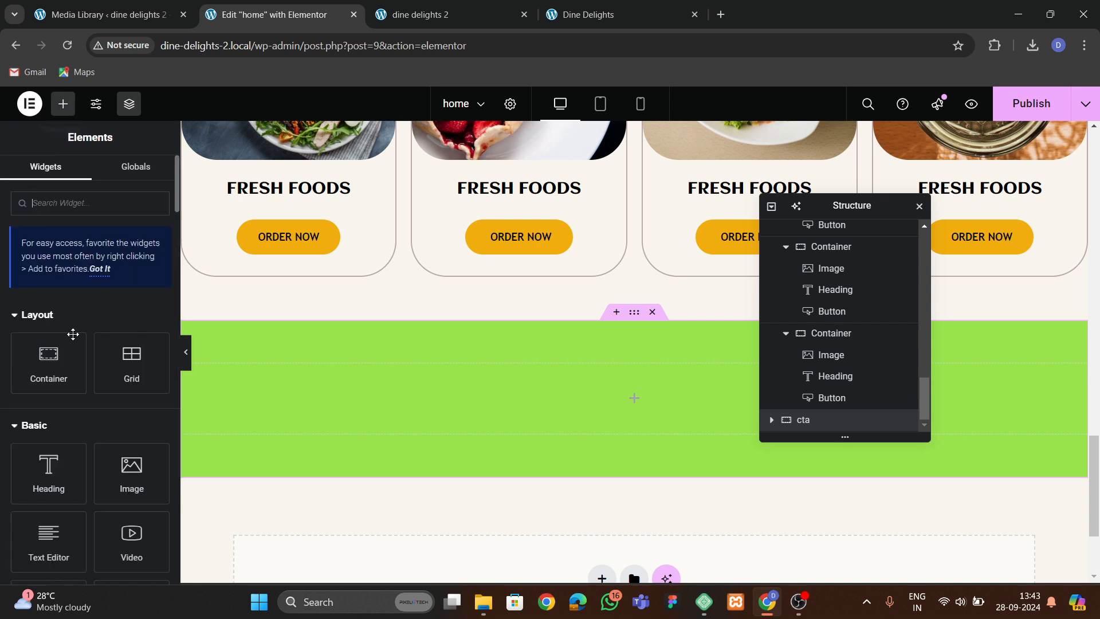
{"action": "left_click_drag", "start_coordinate": [49, 361], "coordinate": [426, 393]}
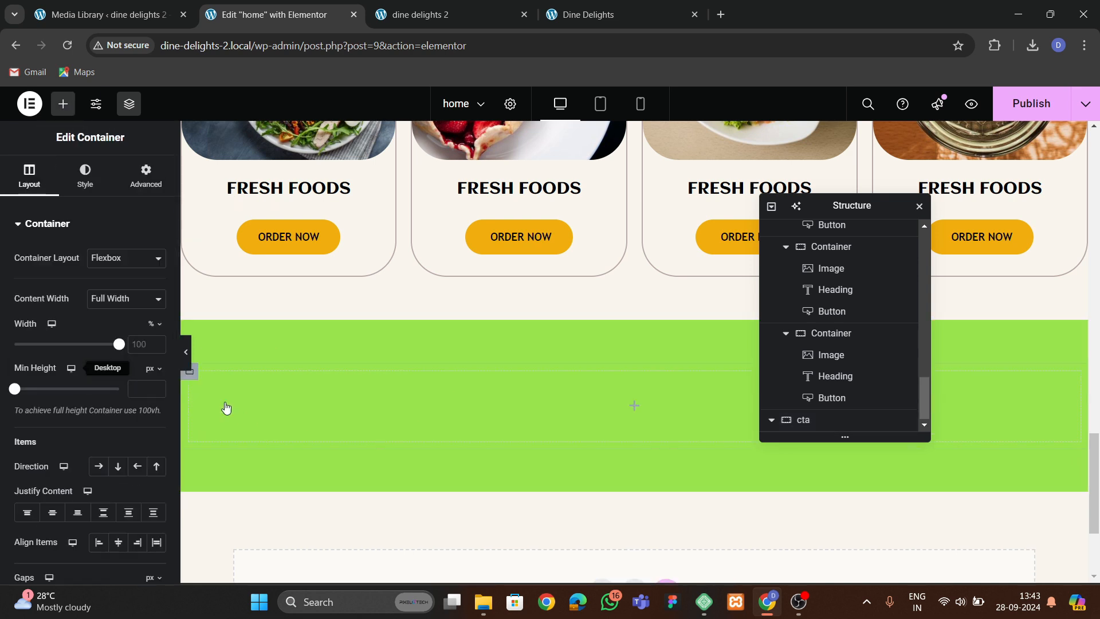
{"action": "left_click", "coordinate": [146, 174]}
{"action": "left_click", "coordinate": [96, 187]}
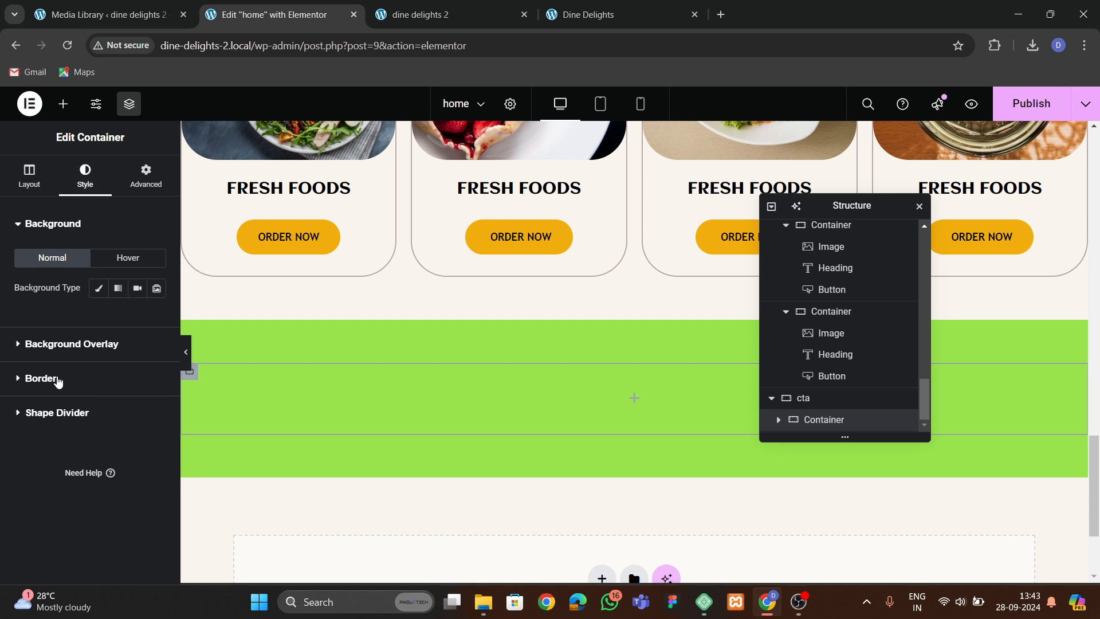
{"action": "left_click", "coordinate": [58, 379]}
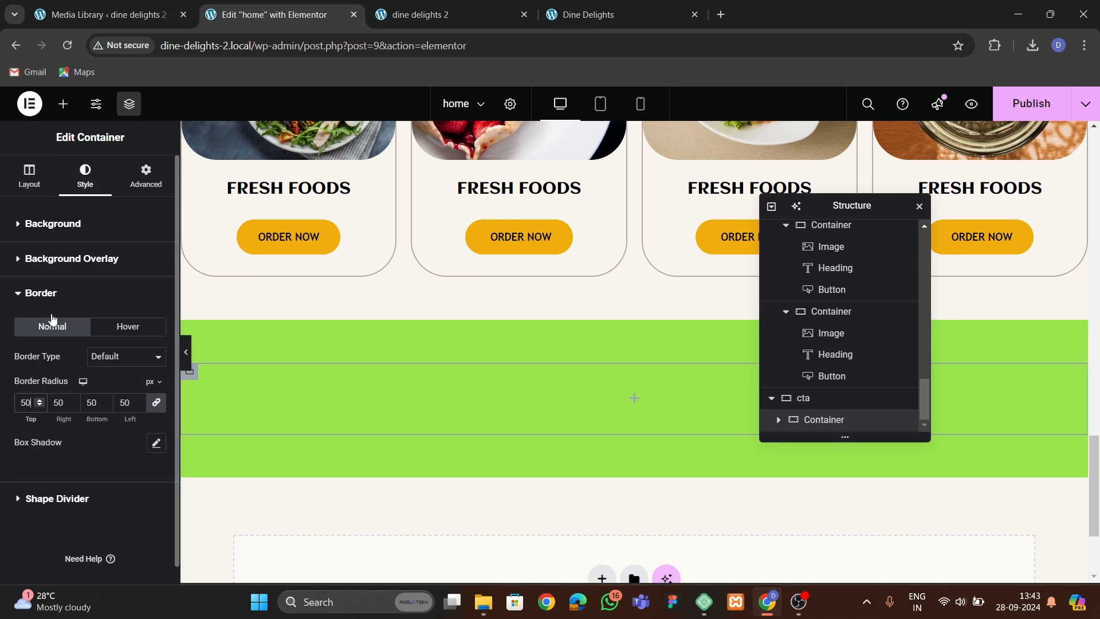
Give the inner container a white background and 40 px padding on all sides.
{"action": "left_click", "coordinate": [45, 226]}
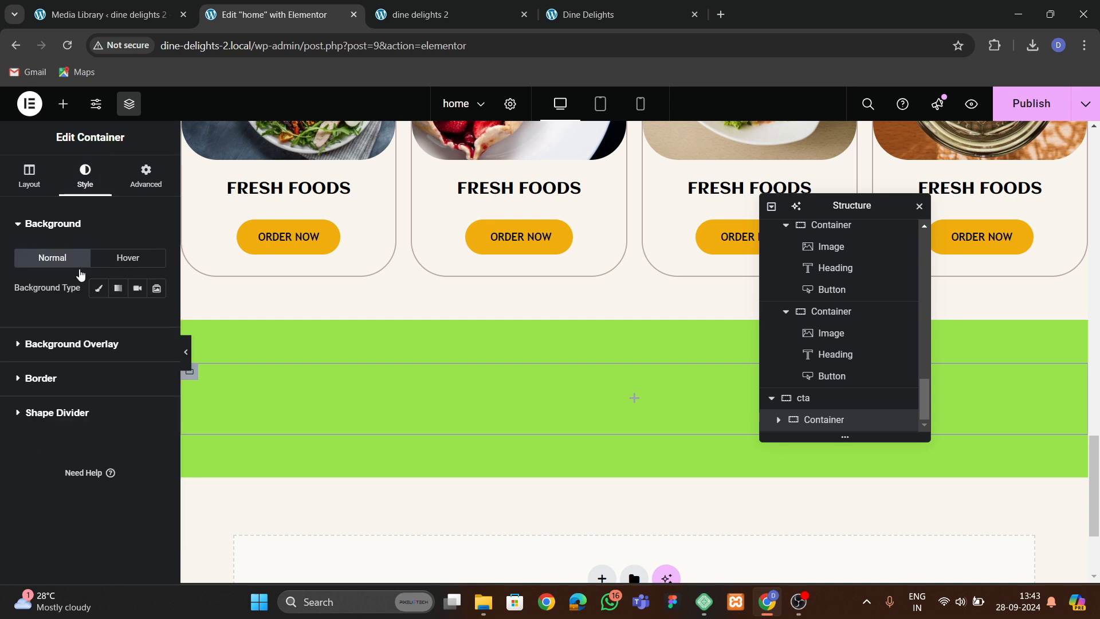
{"action": "left_click", "coordinate": [98, 297]}
{"action": "left_click", "coordinate": [159, 322]}
{"action": "left_click_drag", "start_coordinate": [85, 377], "coordinate": [52, 329]}
{"action": "left_click", "coordinate": [150, 224]}
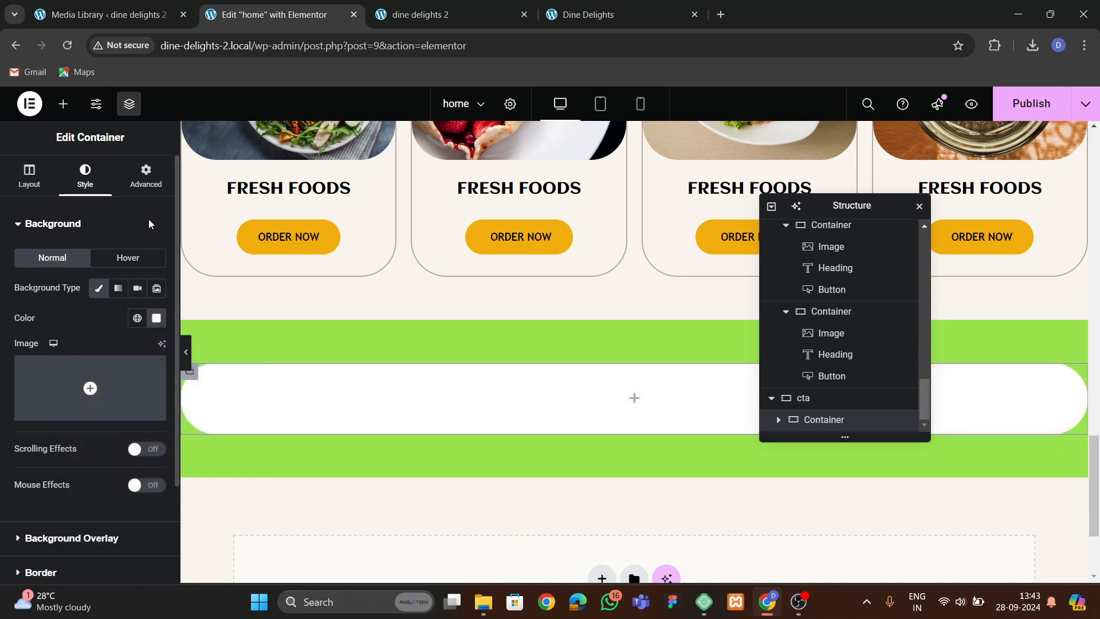
{"action": "left_click", "coordinate": [146, 174]}
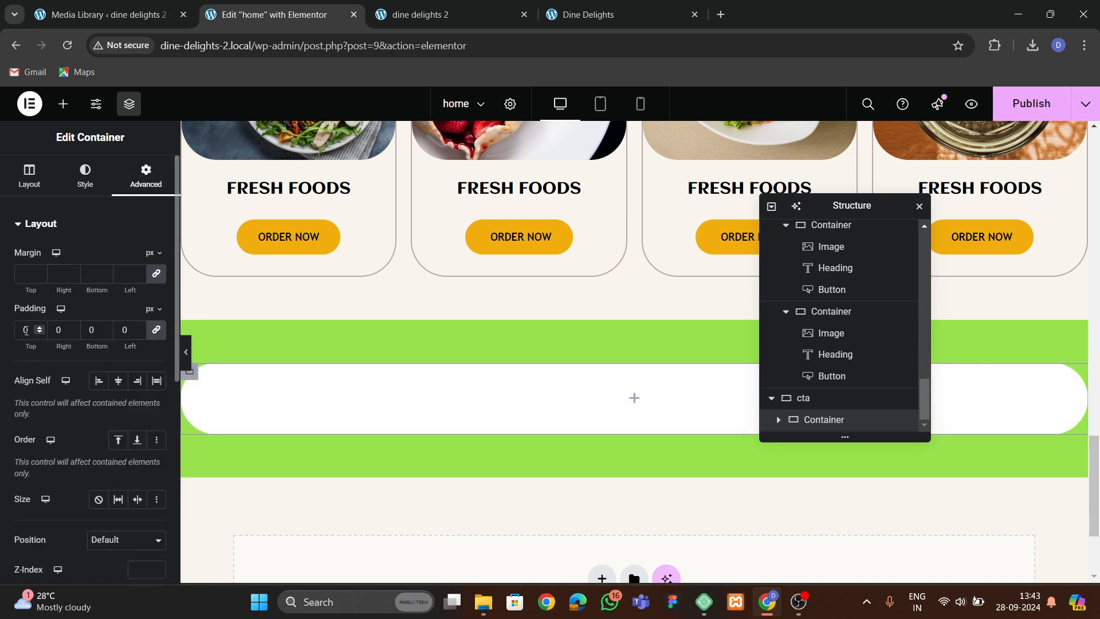
{"action": "type", "text": "4"}
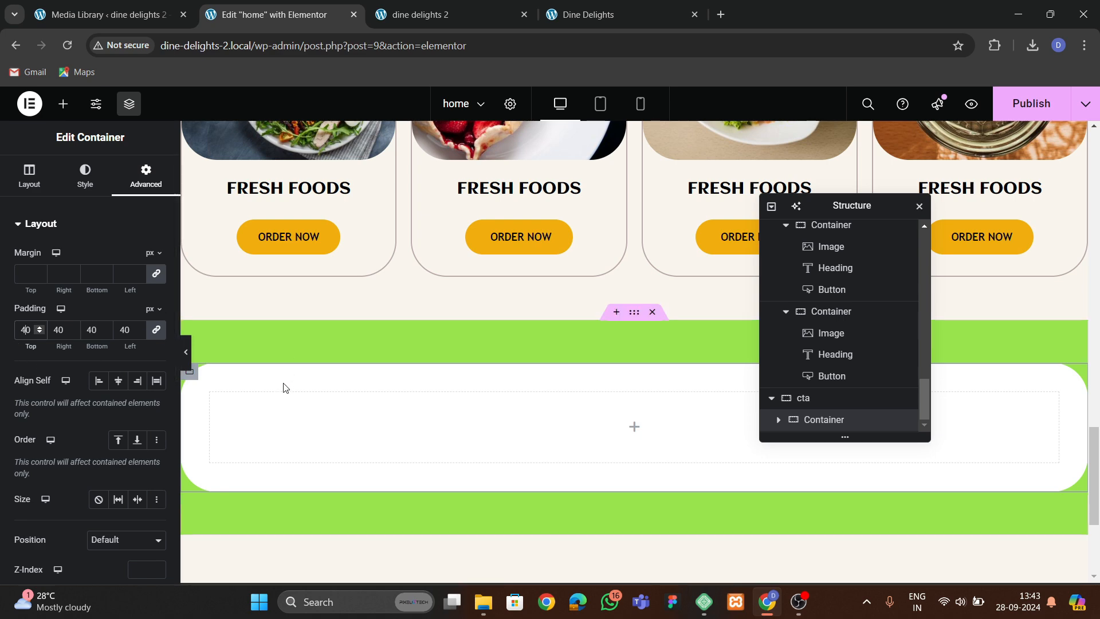
Copy the Visit Our Menus heading and paste it into the white inner container.
{"action": "scroll", "coordinate": [563, 313], "scroll_direction": "up", "scroll_amount": 6}
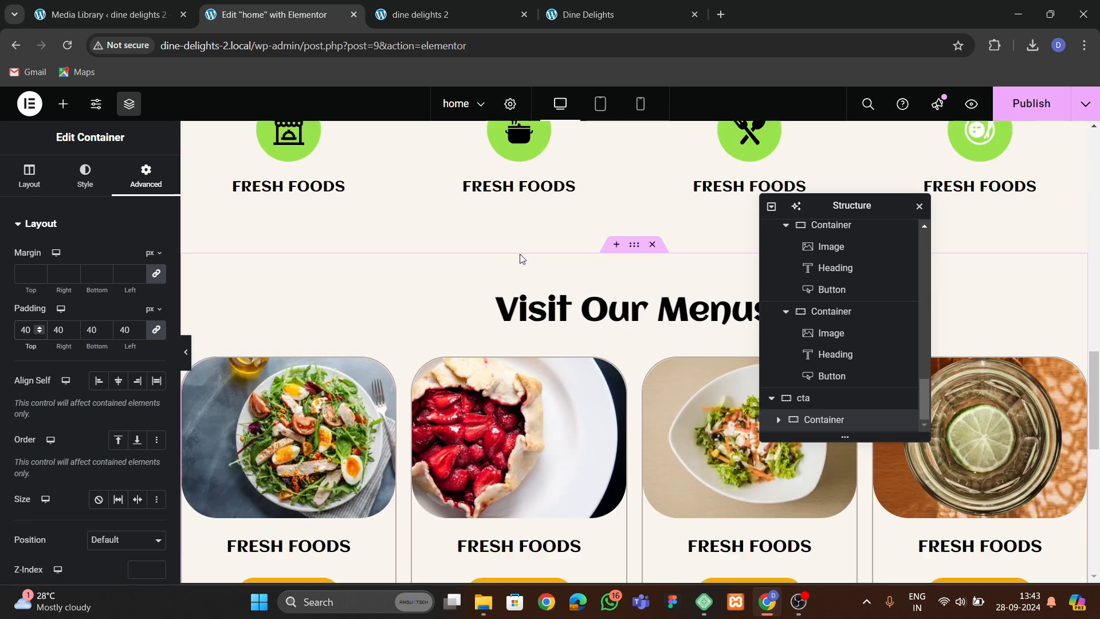
{"action": "left_click", "coordinate": [576, 22]}
{"action": "scroll", "coordinate": [572, 336], "scroll_direction": "up", "scroll_amount": 3}
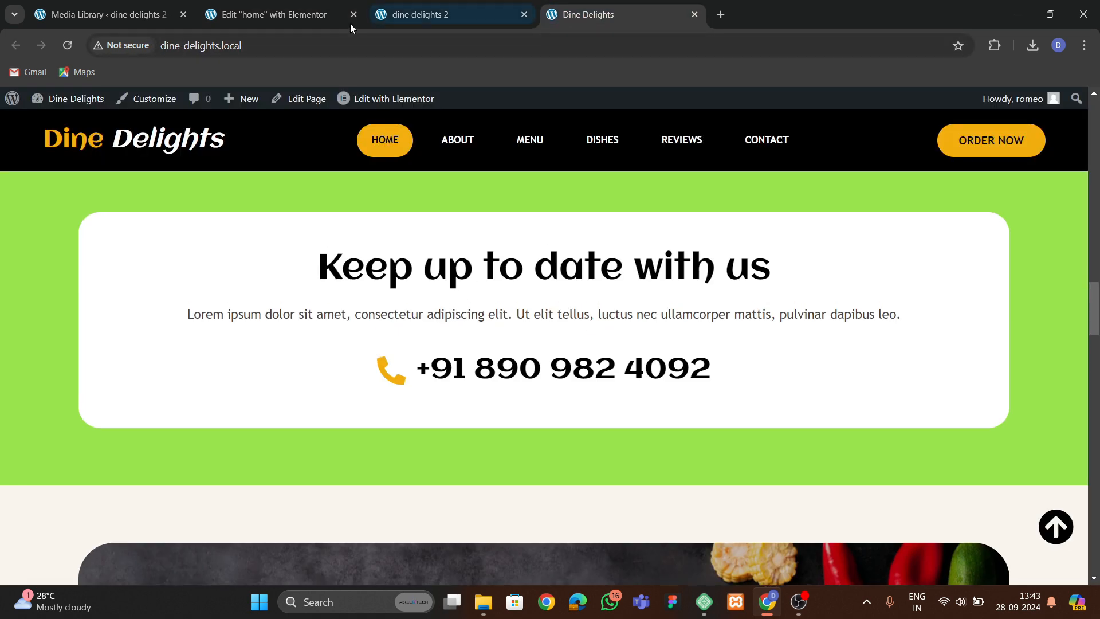
{"action": "left_click", "coordinate": [321, 16]}
{"action": "left_click", "coordinate": [573, 318]}
{"action": "right_click", "coordinate": [572, 318]}
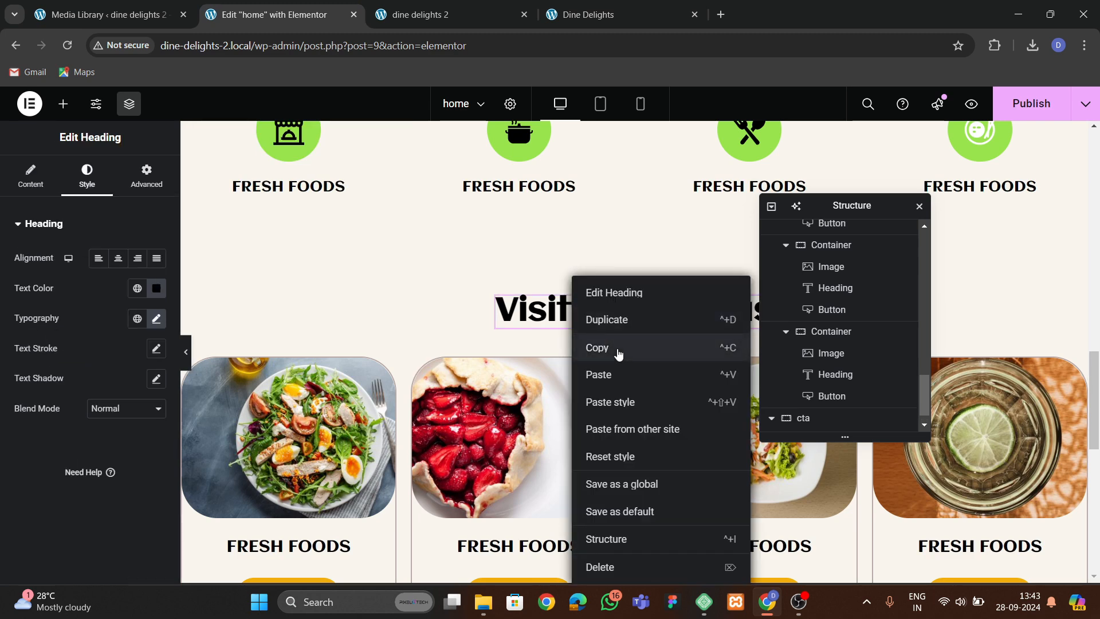
{"action": "left_click", "coordinate": [619, 351]}
{"action": "scroll", "coordinate": [516, 344], "scroll_direction": "down", "scroll_amount": 8}
{"action": "right_click", "coordinate": [497, 289]}
{"action": "left_click", "coordinate": [571, 344]}
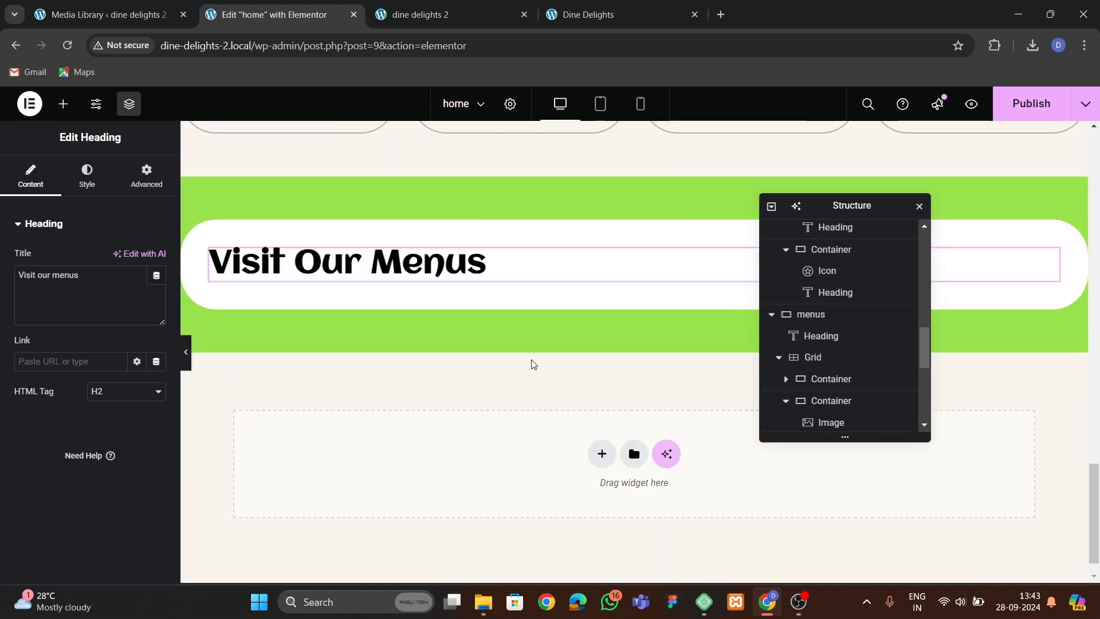
Center the inner container's items and center-align the pasted heading.
{"action": "left_click", "coordinate": [791, 405]}
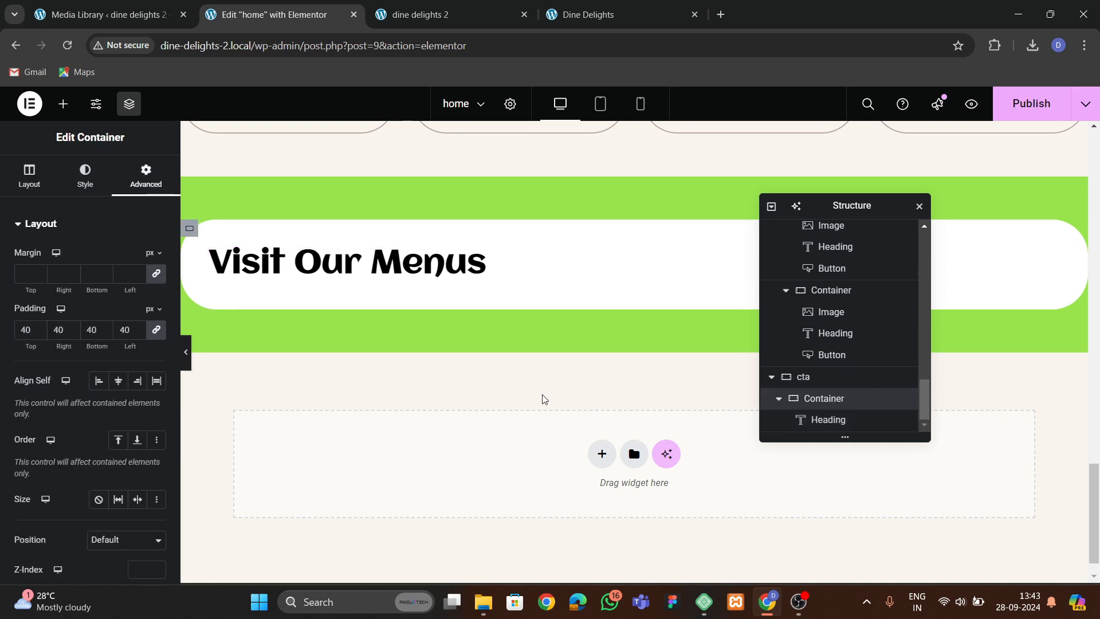
{"action": "left_click", "coordinate": [29, 174]}
{"action": "left_click", "coordinate": [113, 467]}
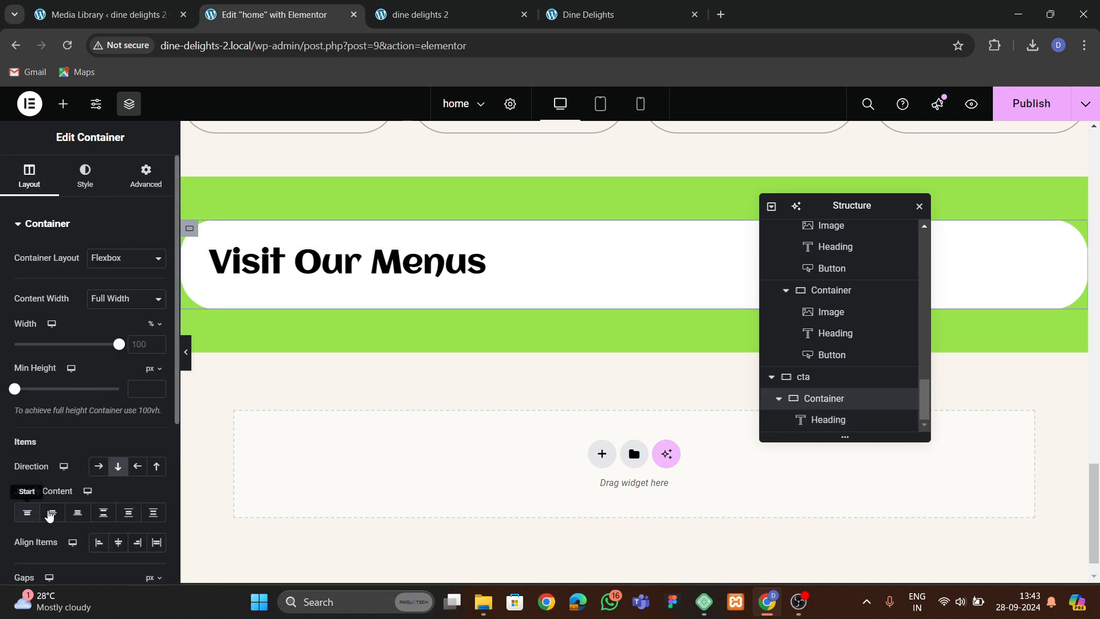
{"action": "left_click", "coordinate": [118, 542]}
{"action": "left_click", "coordinate": [544, 269]}
{"action": "left_click", "coordinate": [87, 175]}
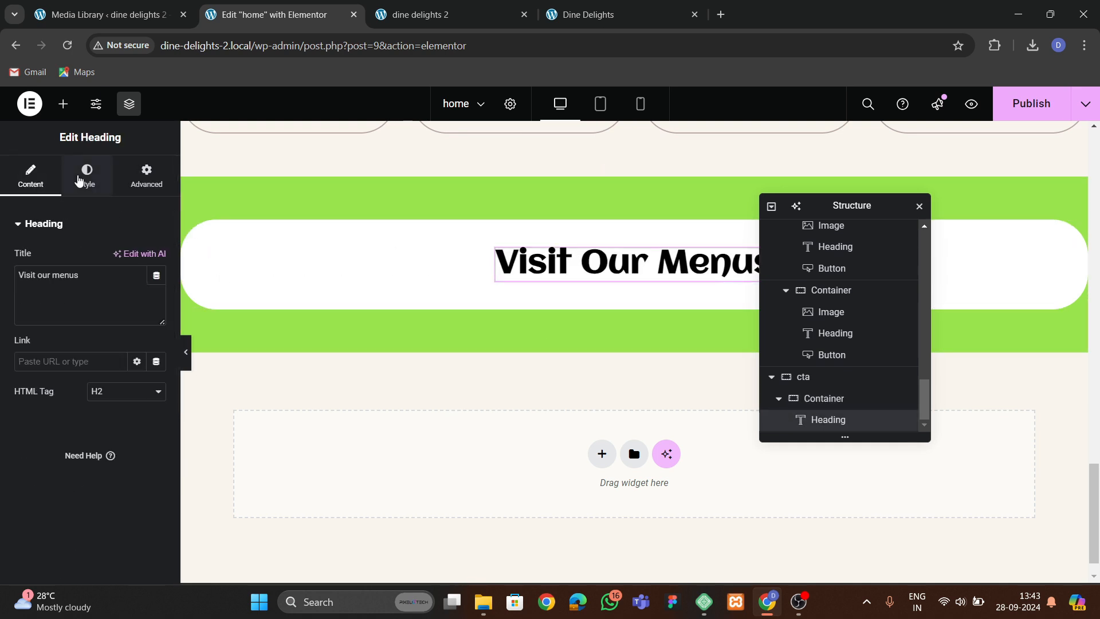
{"action": "left_click", "coordinate": [118, 258]}
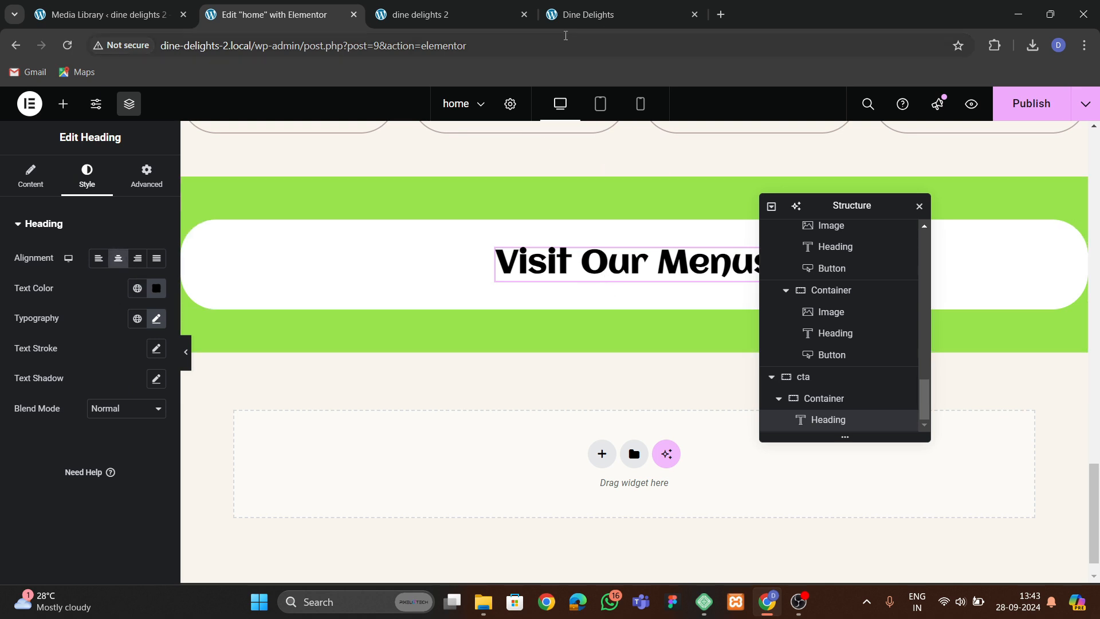
Copy the heading text from the original site and set the heading to "Keep up to date with us".
{"action": "left_click", "coordinate": [567, 17]}
{"action": "left_click_drag", "start_coordinate": [335, 270], "coordinate": [785, 275]}
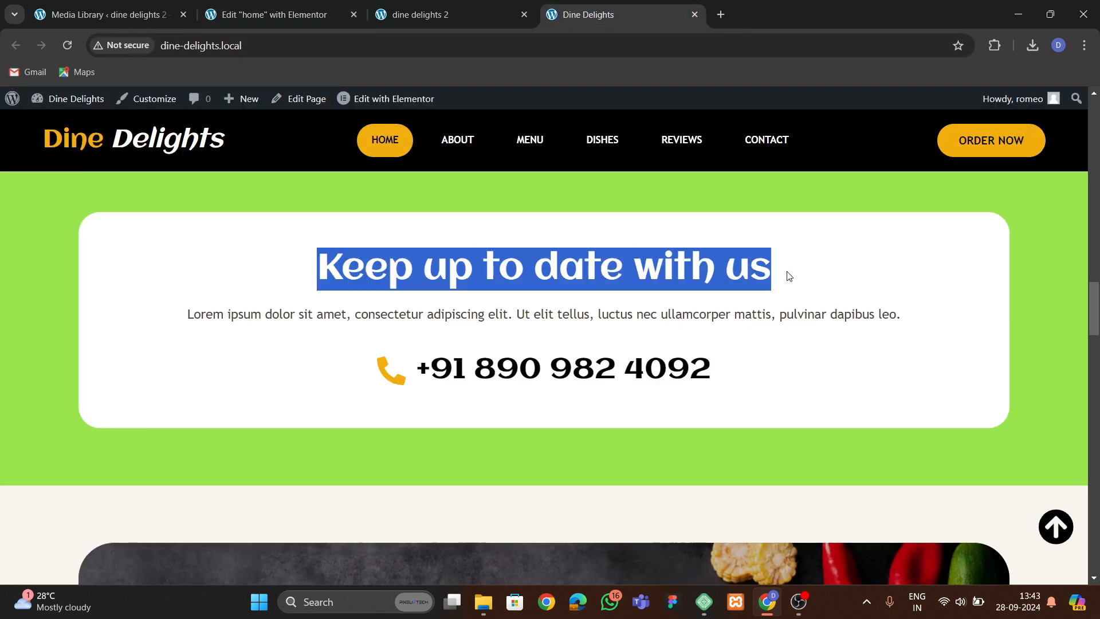
{"action": "left_click", "coordinate": [275, 14]}
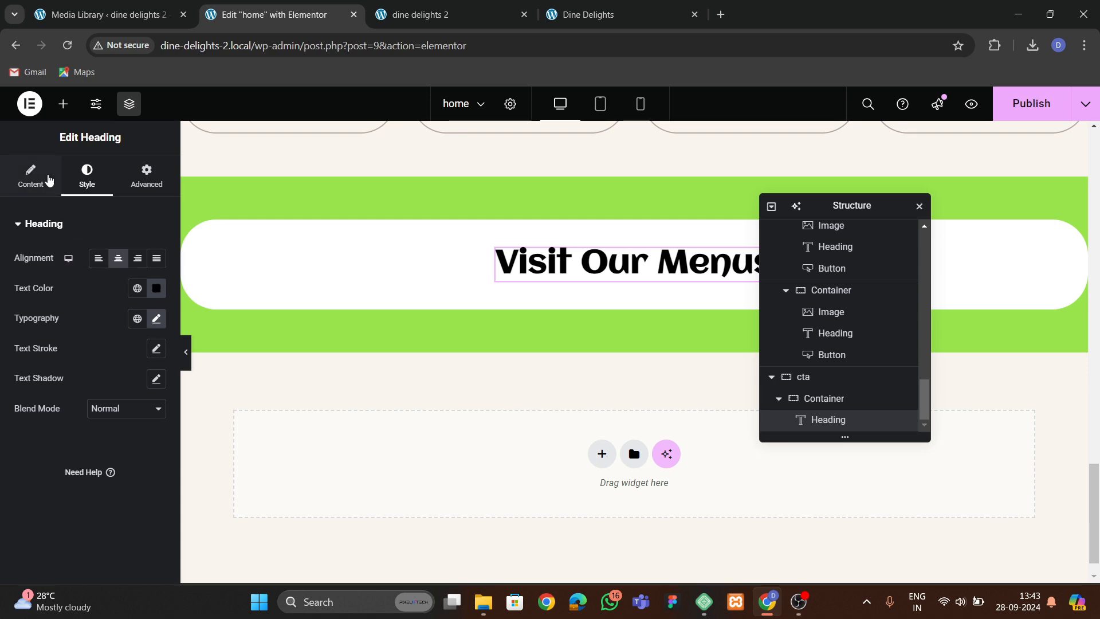
{"action": "left_click", "coordinate": [49, 182]}
{"action": "key", "text": "ctrl+v"}
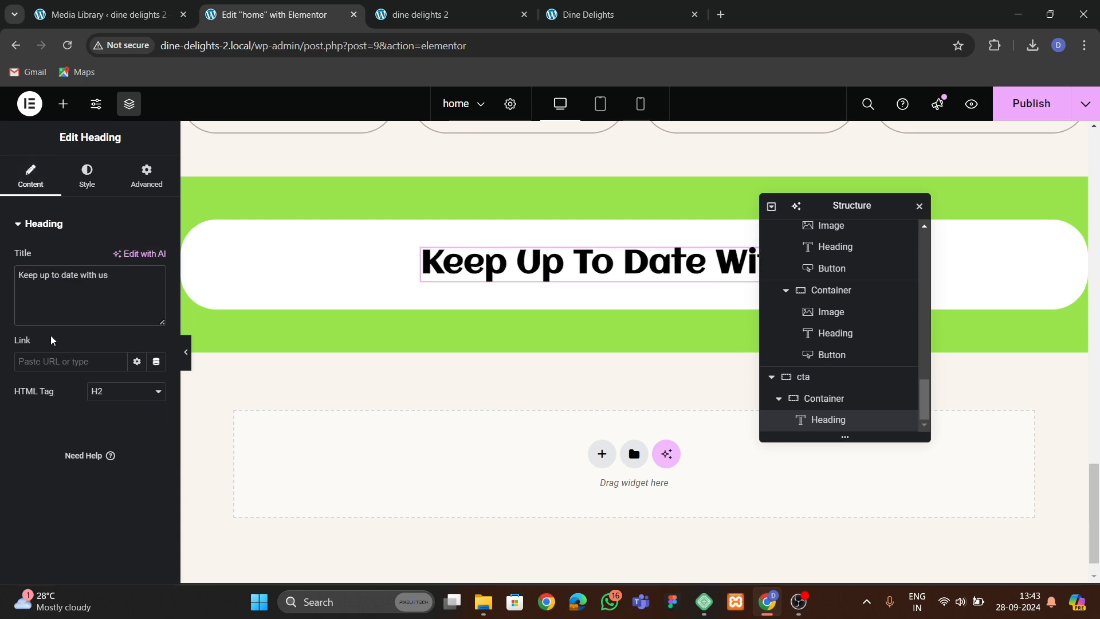
Copy the about section's text editor widget and paste it below the Keep up to date heading.
{"action": "left_click", "coordinate": [589, 15]}
{"action": "left_click", "coordinate": [274, 15]}
{"action": "scroll", "coordinate": [507, 253], "scroll_direction": "up", "scroll_amount": 2}
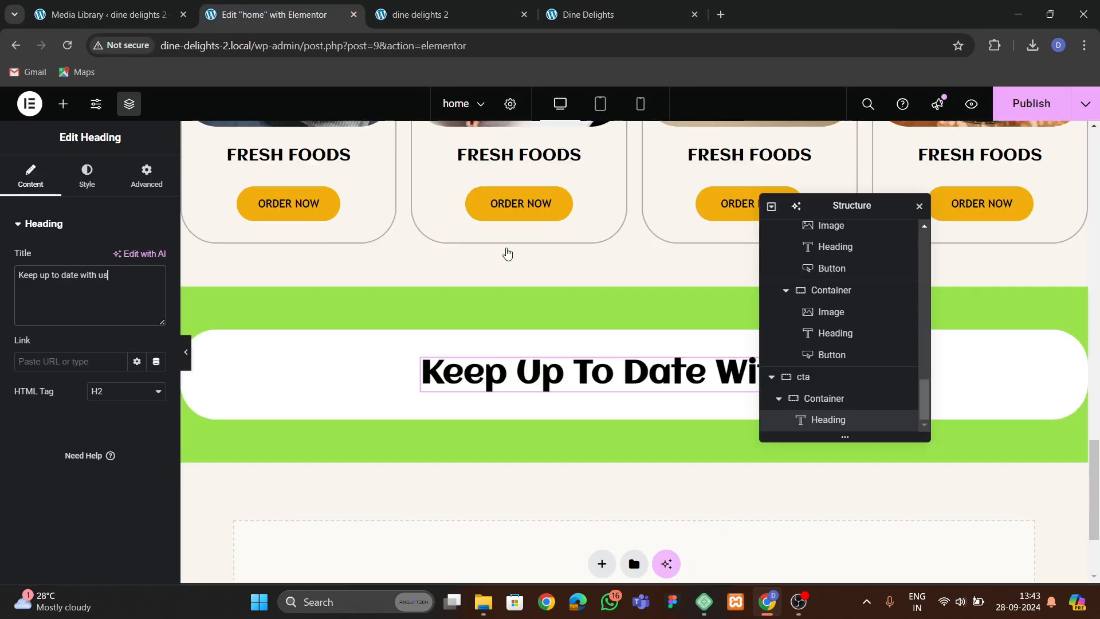
{"action": "scroll", "coordinate": [507, 254], "scroll_direction": "up", "scroll_amount": 5}
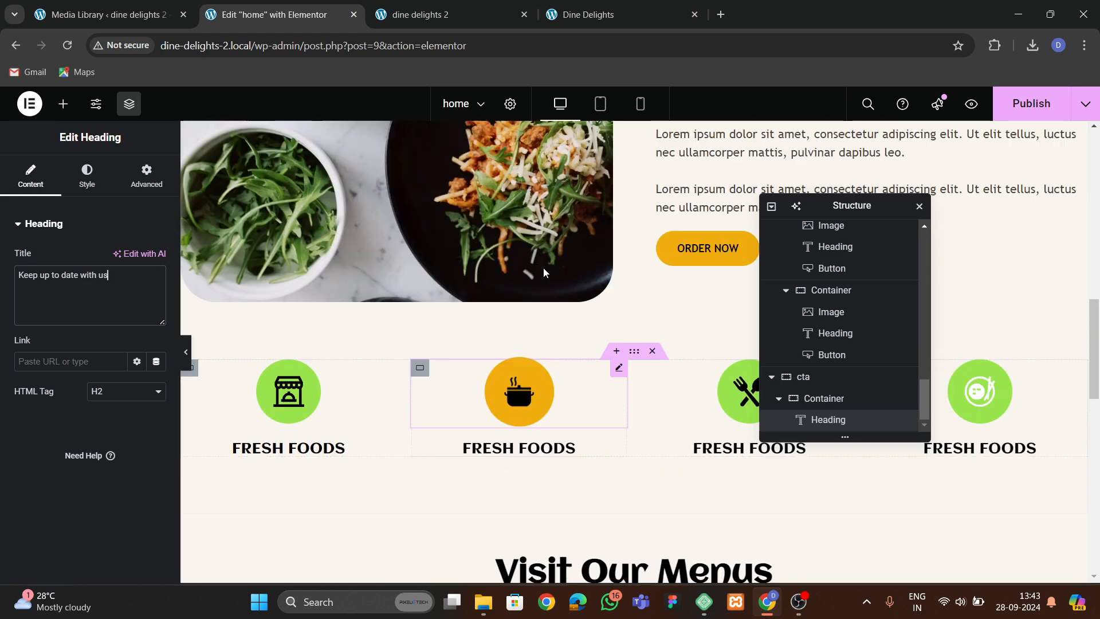
{"action": "scroll", "coordinate": [543, 273], "scroll_direction": "up", "scroll_amount": 2}
{"action": "right_click", "coordinate": [686, 224]}
{"action": "left_click", "coordinate": [728, 298]}
{"action": "scroll", "coordinate": [454, 379], "scroll_direction": "down", "scroll_amount": 5}
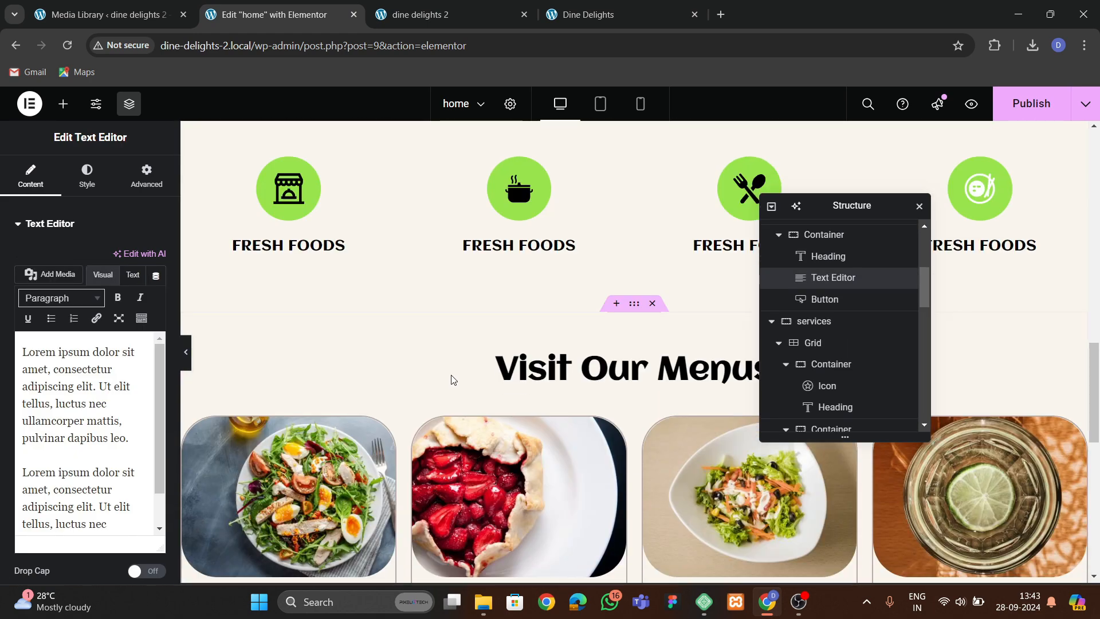
{"action": "scroll", "coordinate": [454, 379], "scroll_direction": "down", "scroll_amount": 5}
{"action": "left_click", "coordinate": [573, 272]}
{"action": "right_click", "coordinate": [584, 267]}
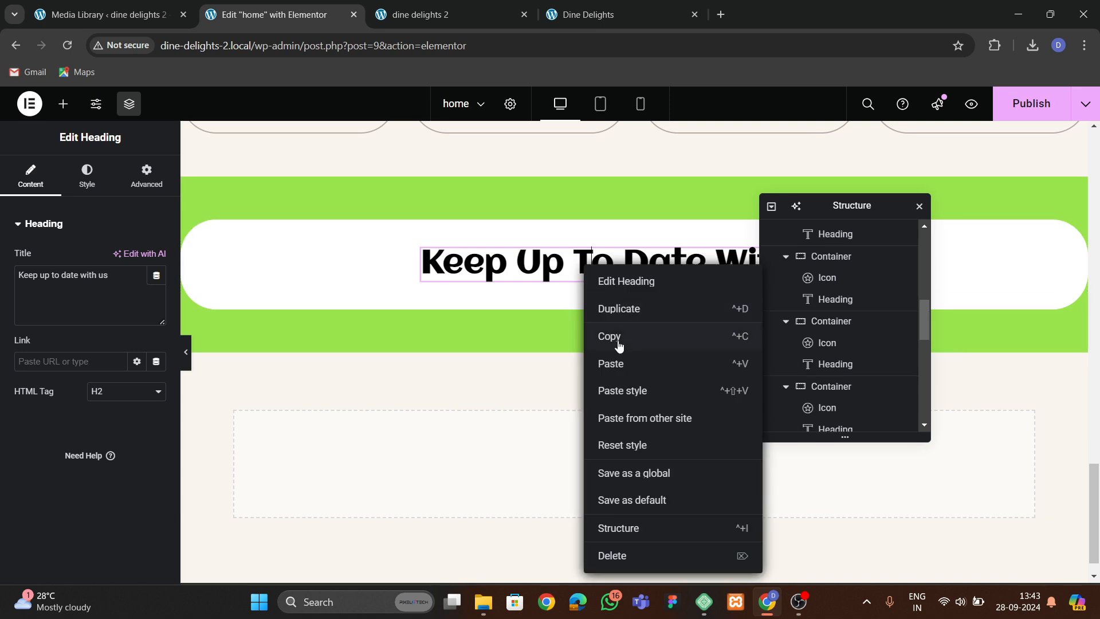
{"action": "left_click", "coordinate": [613, 363]}
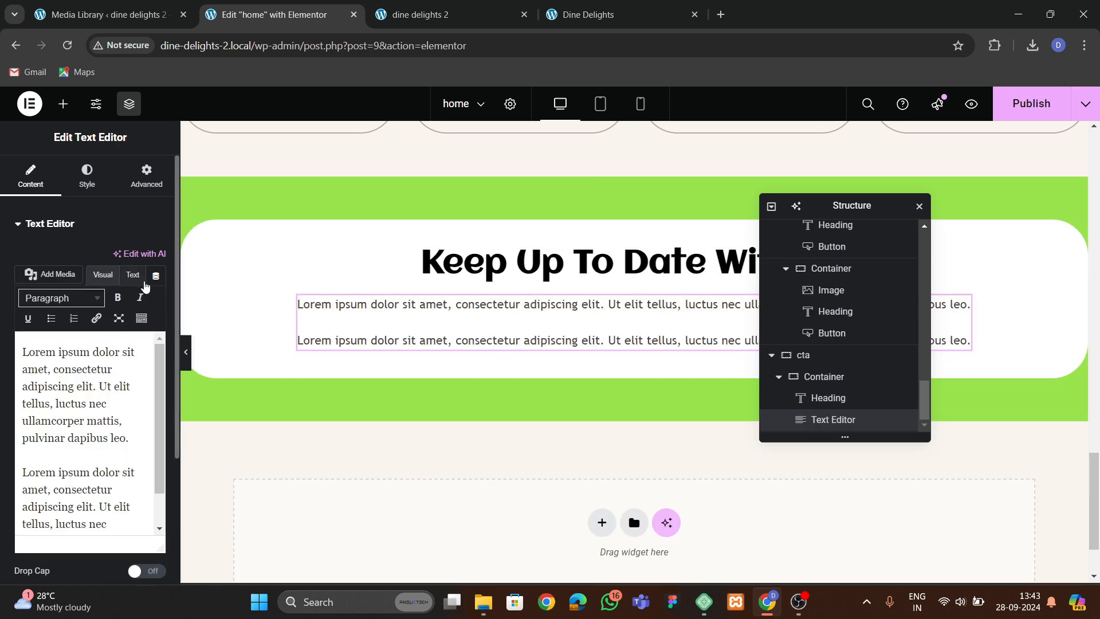
Delete the second paragraph from the pasted text editor.
{"action": "left_click_drag", "start_coordinate": [26, 455], "coordinate": [178, 535]}
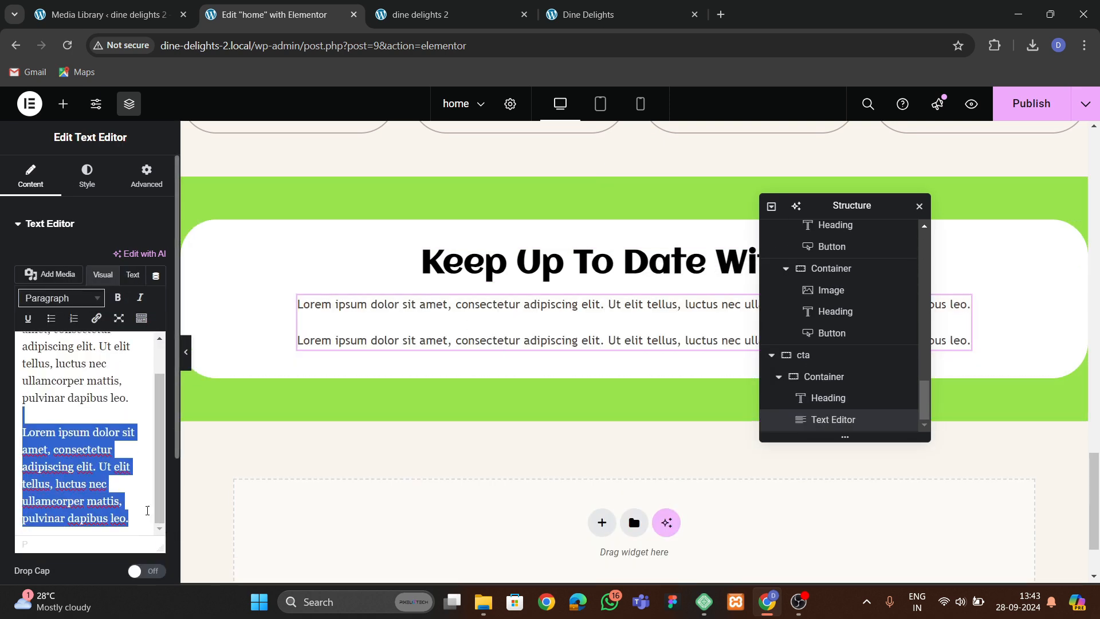
{"action": "key", "text": "BackSpace"}
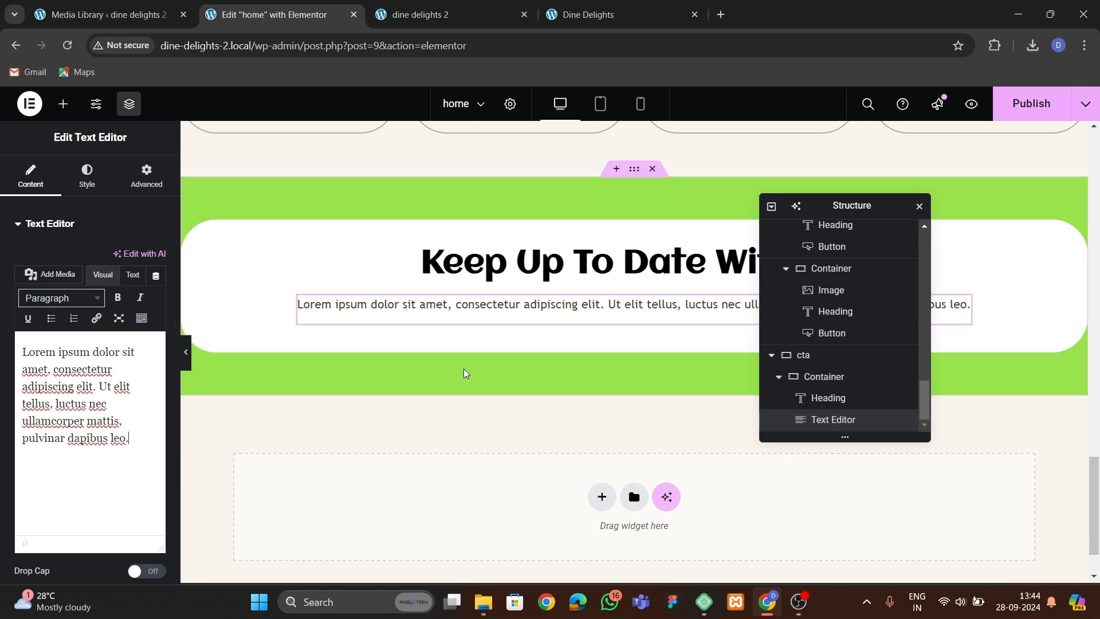
{"action": "left_click", "coordinate": [619, 14]}
{"action": "left_click", "coordinate": [275, 15]}
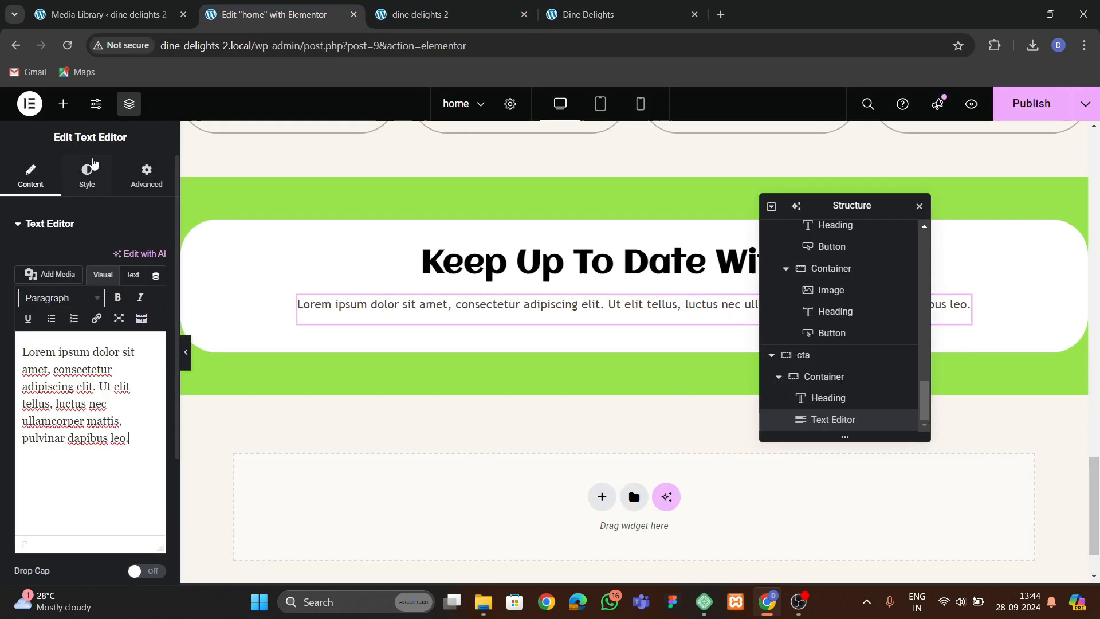
Search the widgets for list and add an Icon List below the paragraph.
{"action": "left_click", "coordinate": [63, 103]}
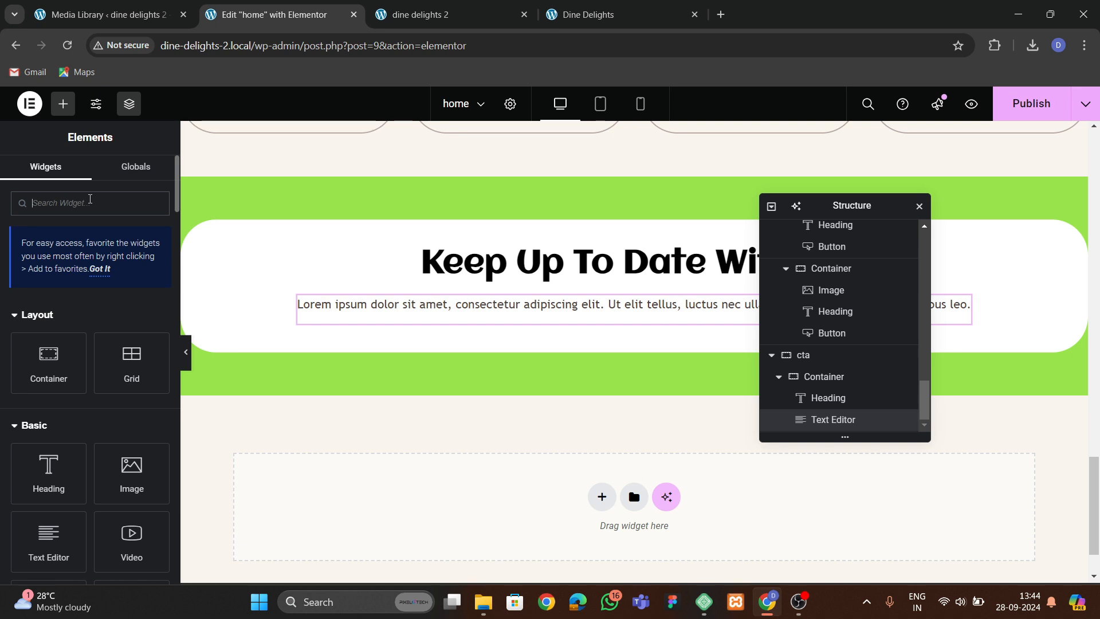
{"action": "type", "text": "list"}
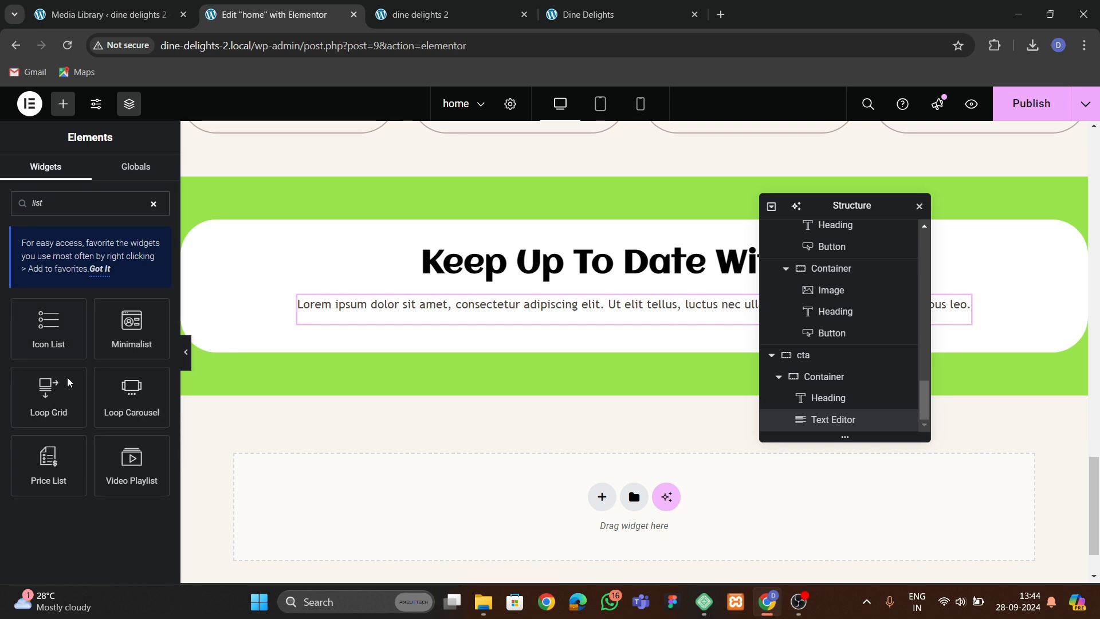
{"action": "left_click_drag", "start_coordinate": [49, 327], "coordinate": [538, 320]}
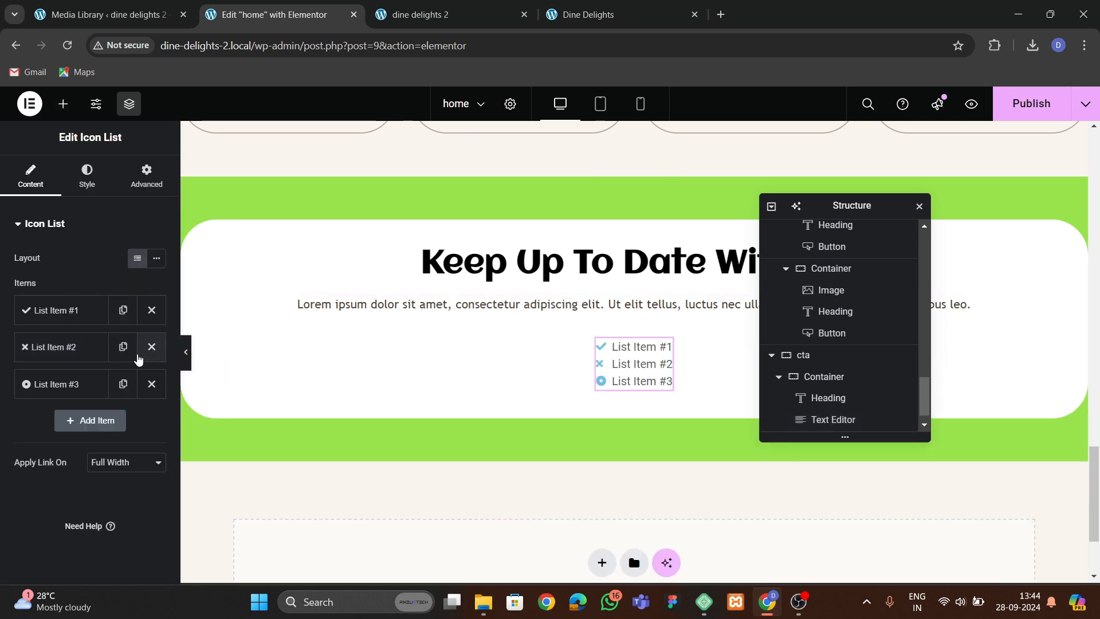
Delete the second and third items from the icon list and open the remaining first item.
{"action": "left_click", "coordinate": [151, 346]}
{"action": "left_click", "coordinate": [151, 347]}
{"action": "left_click", "coordinate": [74, 310]}
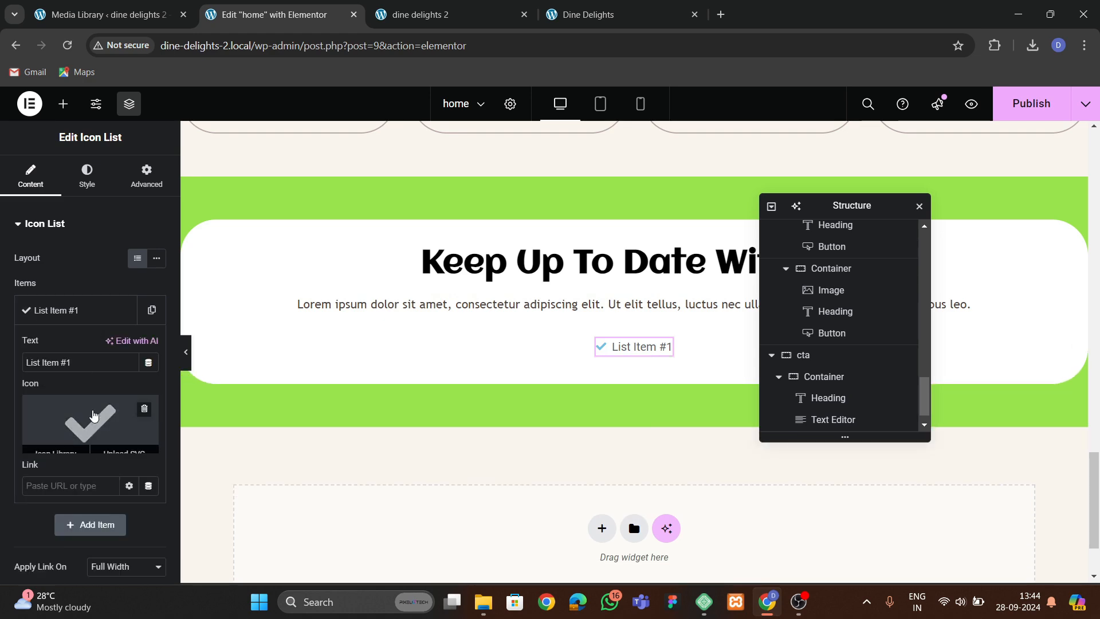
Set the list item's icon to a phone icon from the icon library and its text to the restaurant's phone number.
{"action": "left_click", "coordinate": [94, 415]}
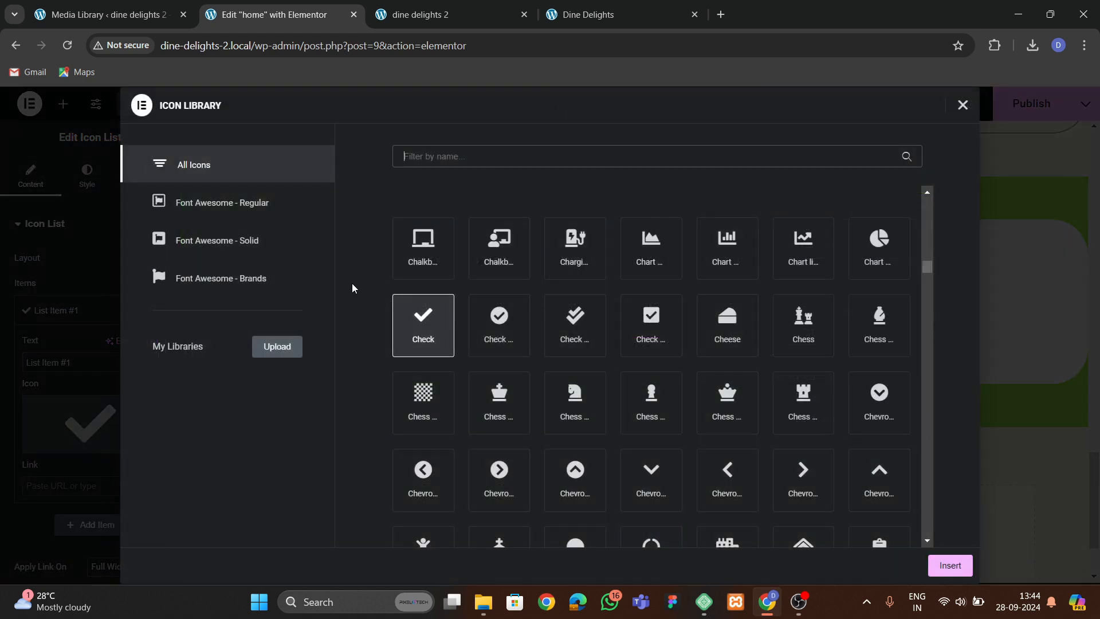
{"action": "type", "text": "phone"}
{"action": "left_click", "coordinate": [530, 356]}
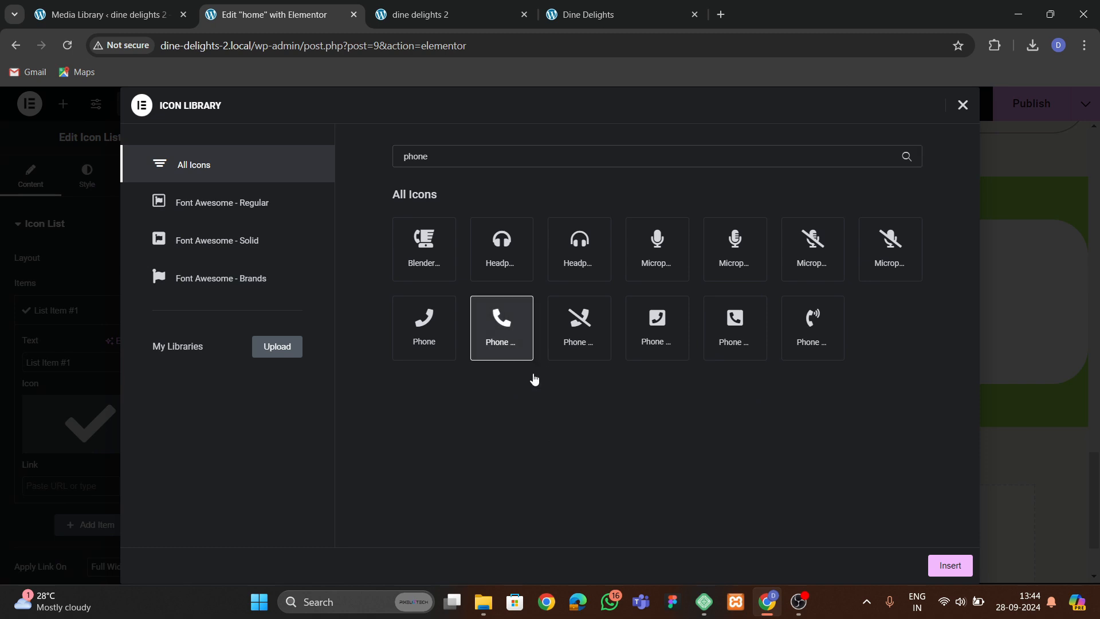
{"action": "left_click", "coordinate": [949, 566]}
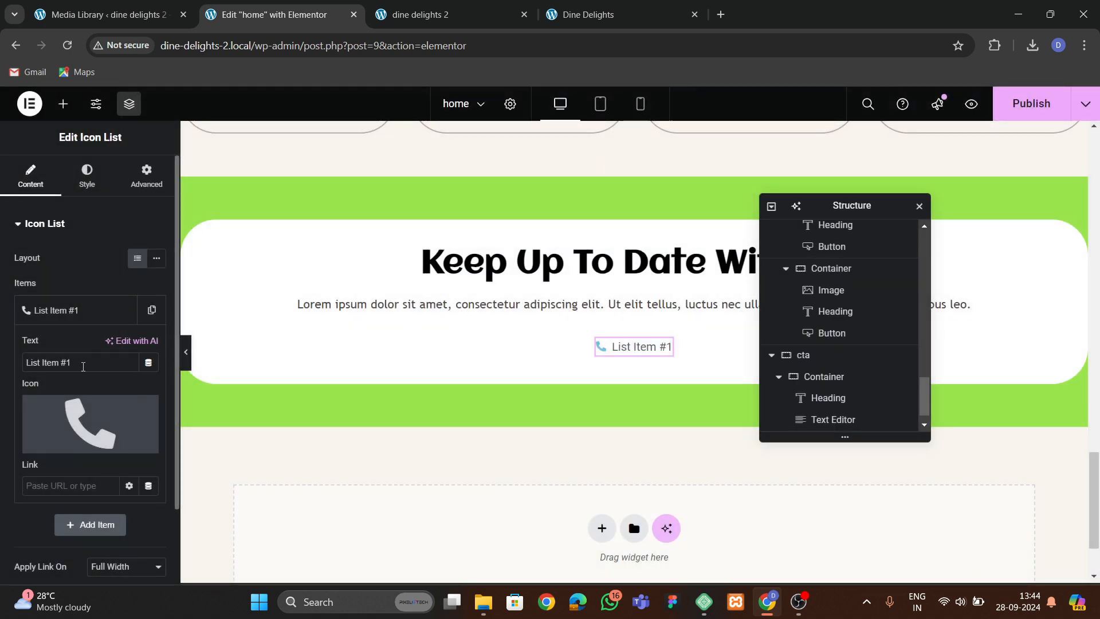
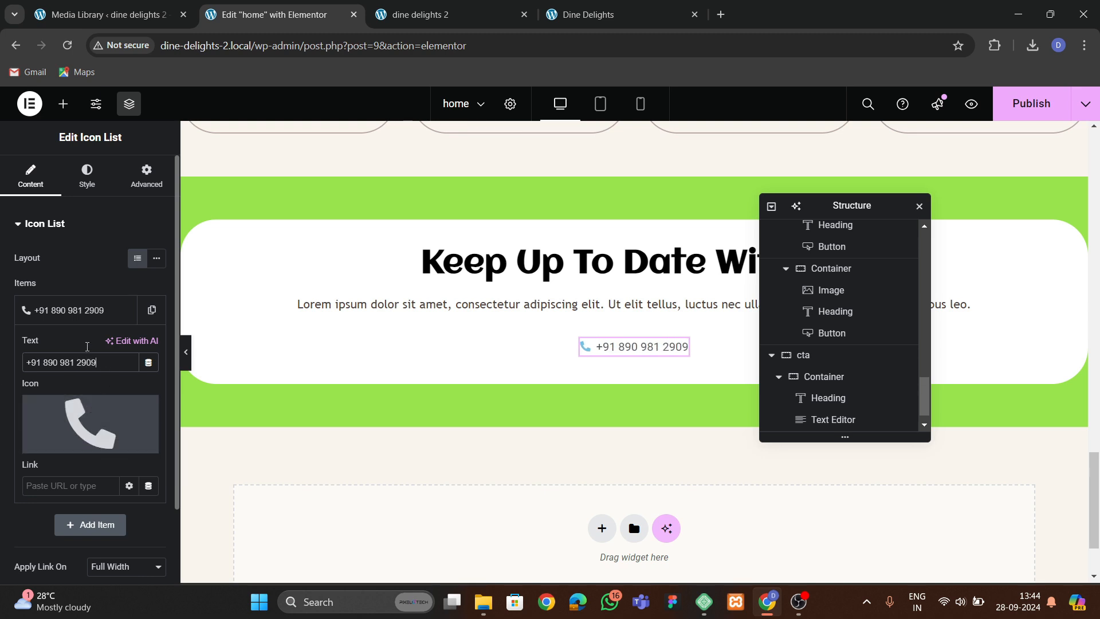
{"action": "left_click", "coordinate": [80, 310]}
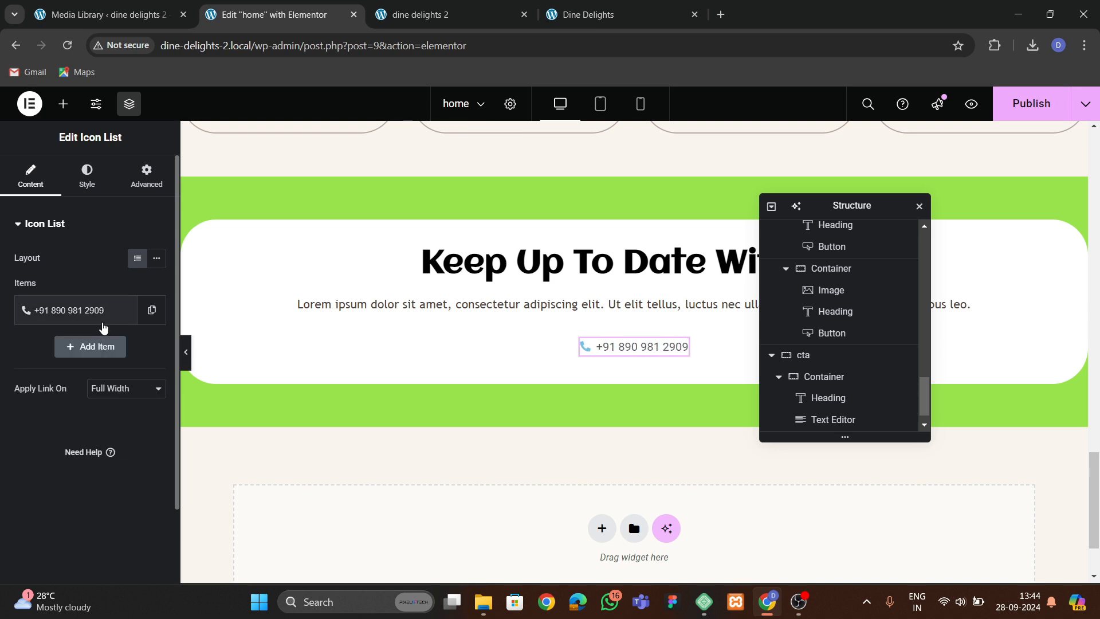
Style the list icon with a yellow global color and set its size to 42 px.
{"action": "left_click", "coordinate": [103, 170]}
{"action": "left_click", "coordinate": [52, 395]}
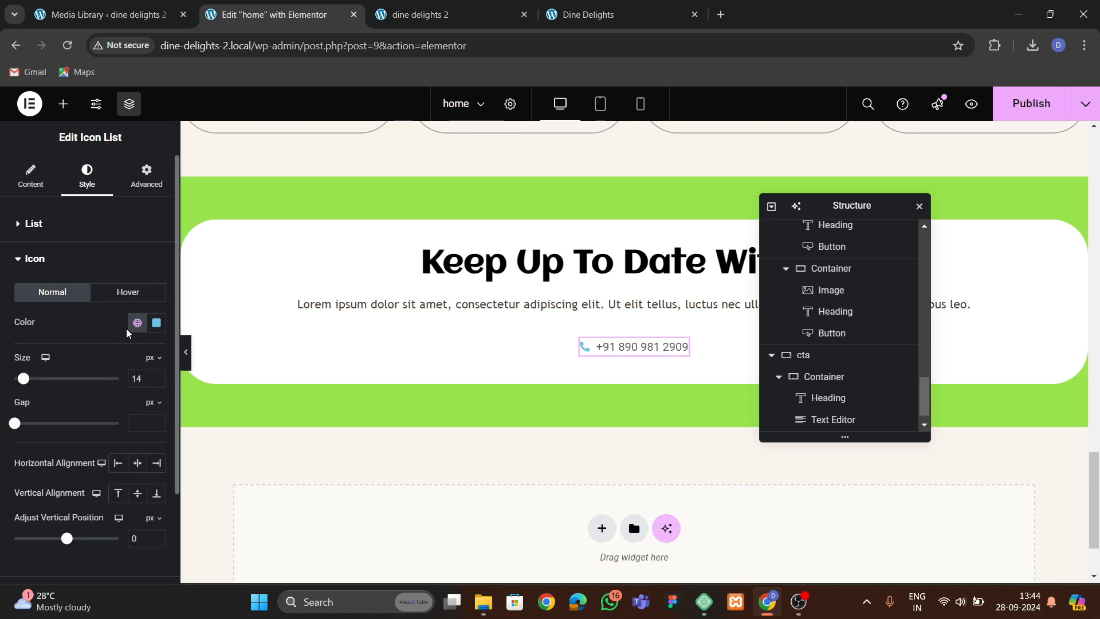
{"action": "left_click", "coordinate": [137, 323]}
{"action": "left_click", "coordinate": [67, 530]}
{"action": "left_click_drag", "start_coordinate": [156, 378], "coordinate": [156, 378]}
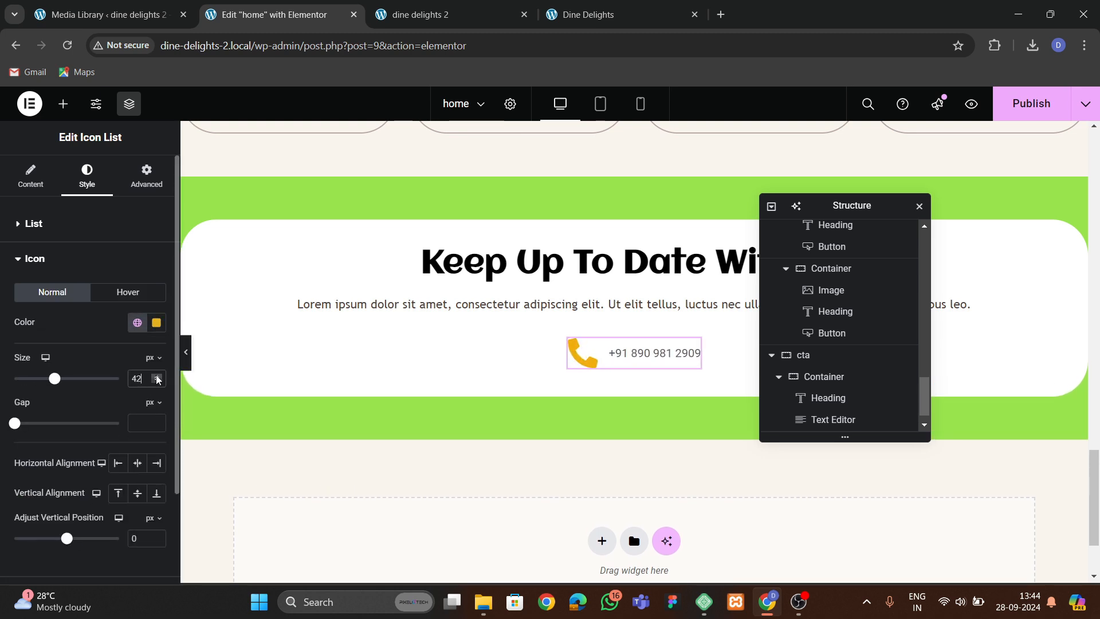
Examine the icon list's text typography and color style options.
{"action": "scroll", "coordinate": [89, 478], "scroll_direction": "down", "scroll_amount": 2}
{"action": "left_click", "coordinate": [90, 479]}
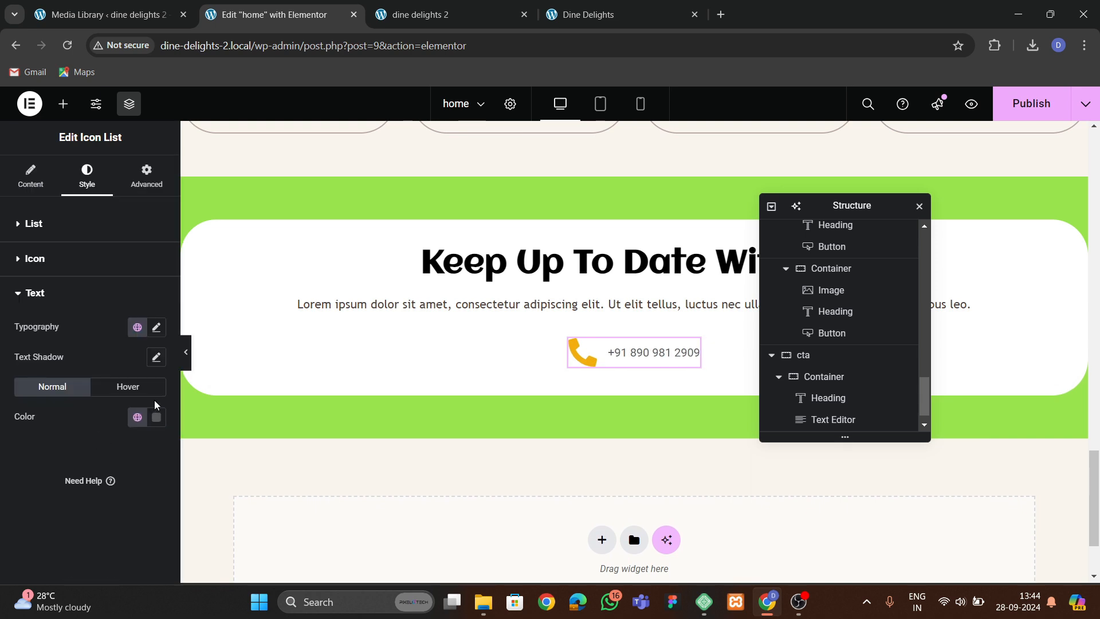
{"action": "left_click", "coordinate": [158, 332]}
{"action": "left_click", "coordinate": [156, 327]}
{"action": "left_click", "coordinate": [156, 328]}
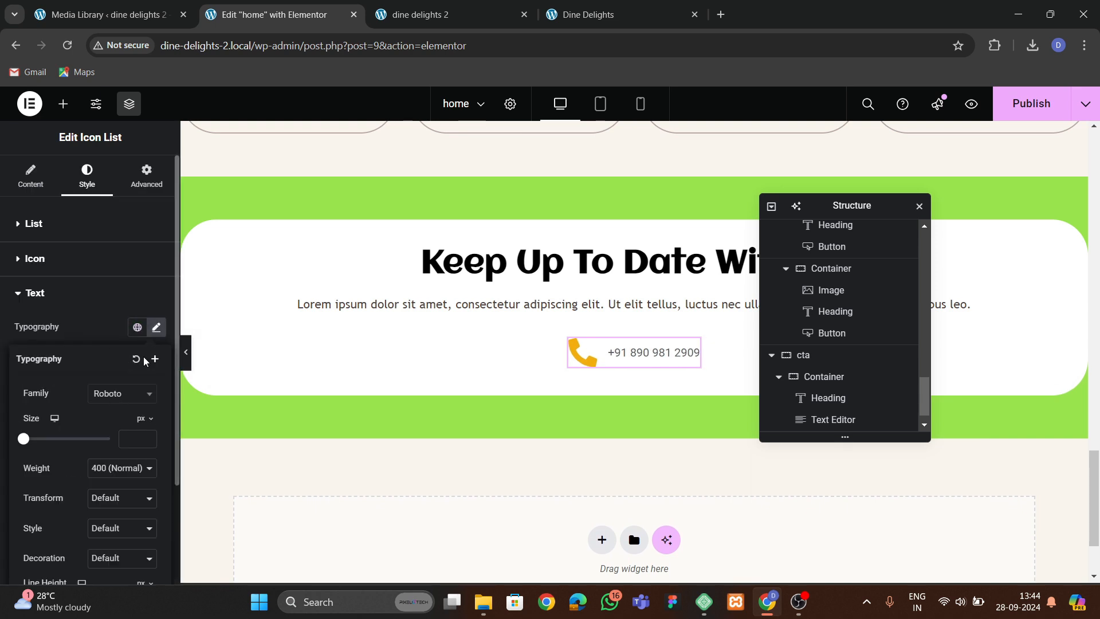
{"action": "left_click", "coordinate": [156, 327]}
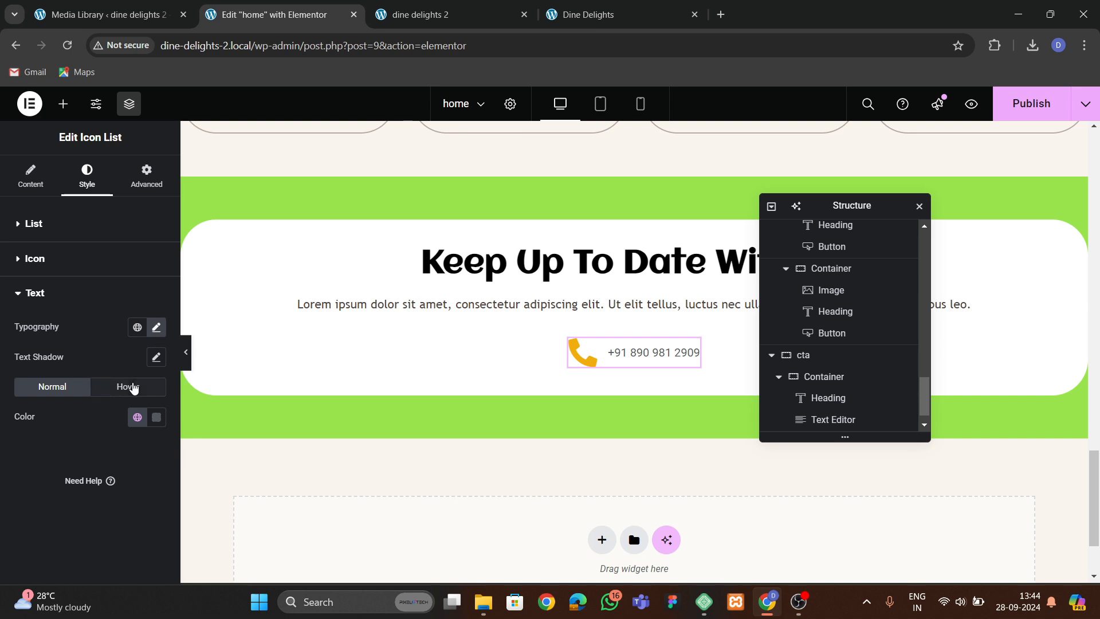
{"action": "left_click", "coordinate": [80, 307]}
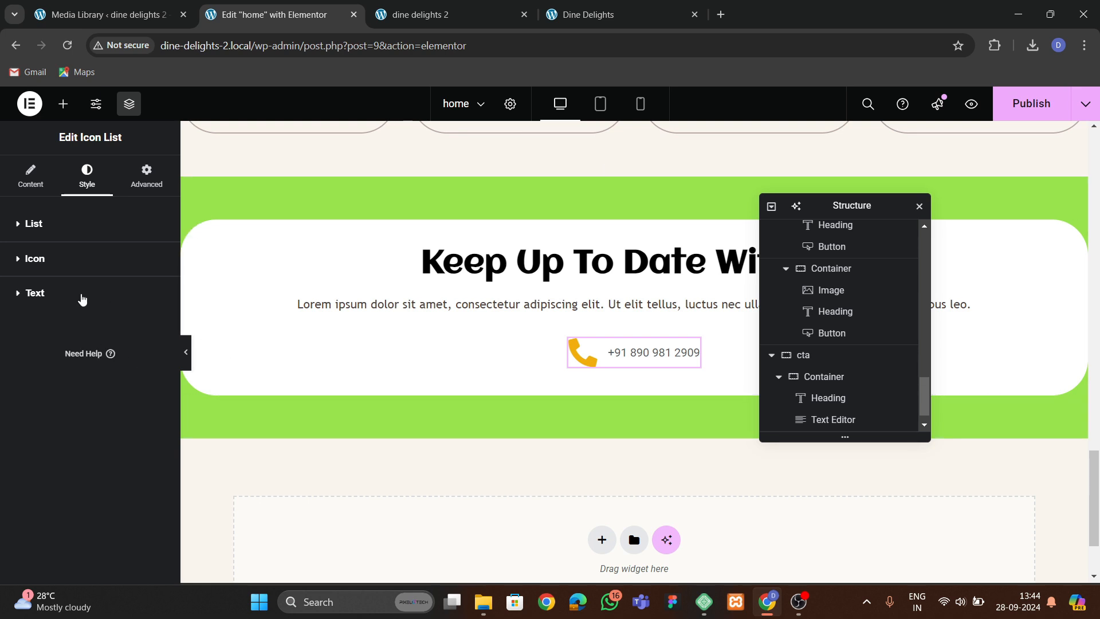
{"action": "left_click", "coordinate": [82, 298]}
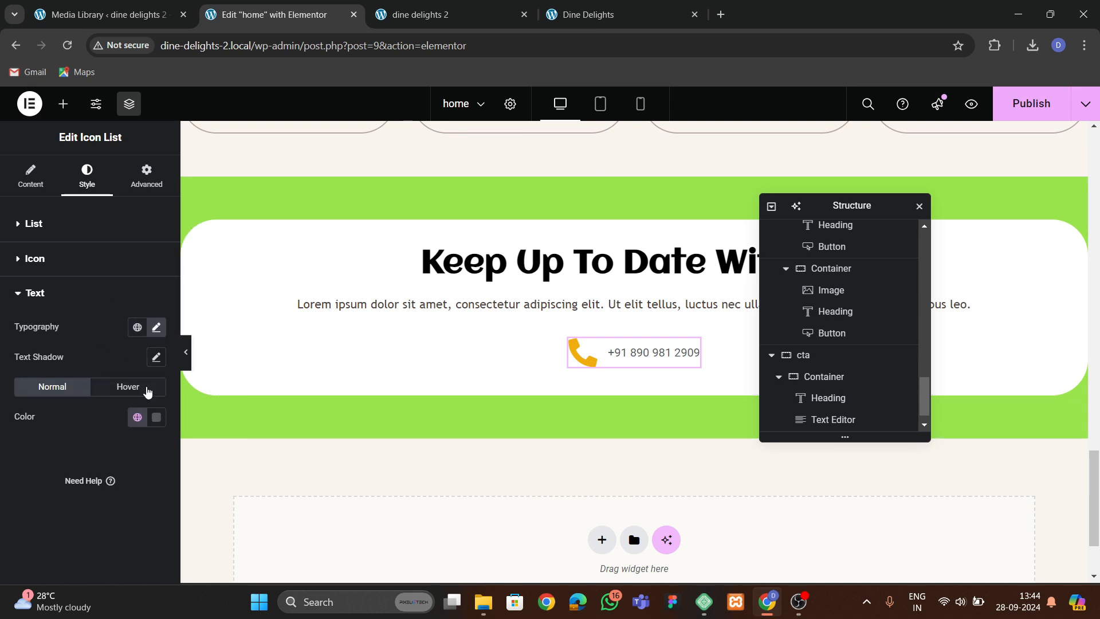
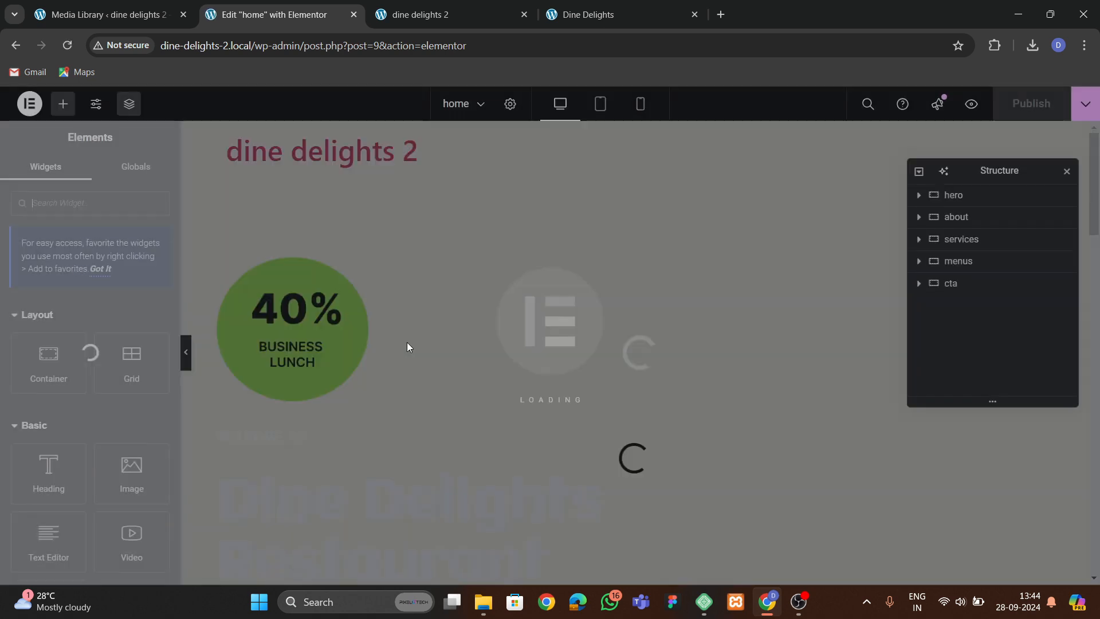
Set the icon list text typography to Trebuchet font, size 32 px, and weight 600 (Semi Bold).
{"action": "scroll", "coordinate": [447, 373], "scroll_direction": "down", "scroll_amount": 5}
{"action": "scroll", "coordinate": [450, 365], "scroll_direction": "down", "scroll_amount": 15}
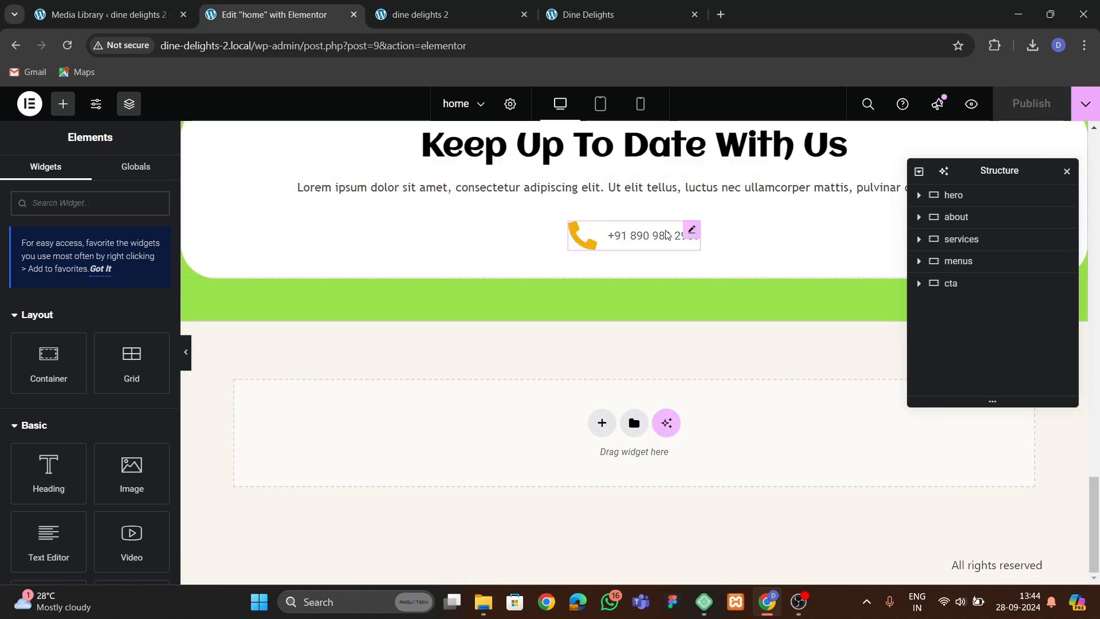
{"action": "left_click", "coordinate": [667, 235]}
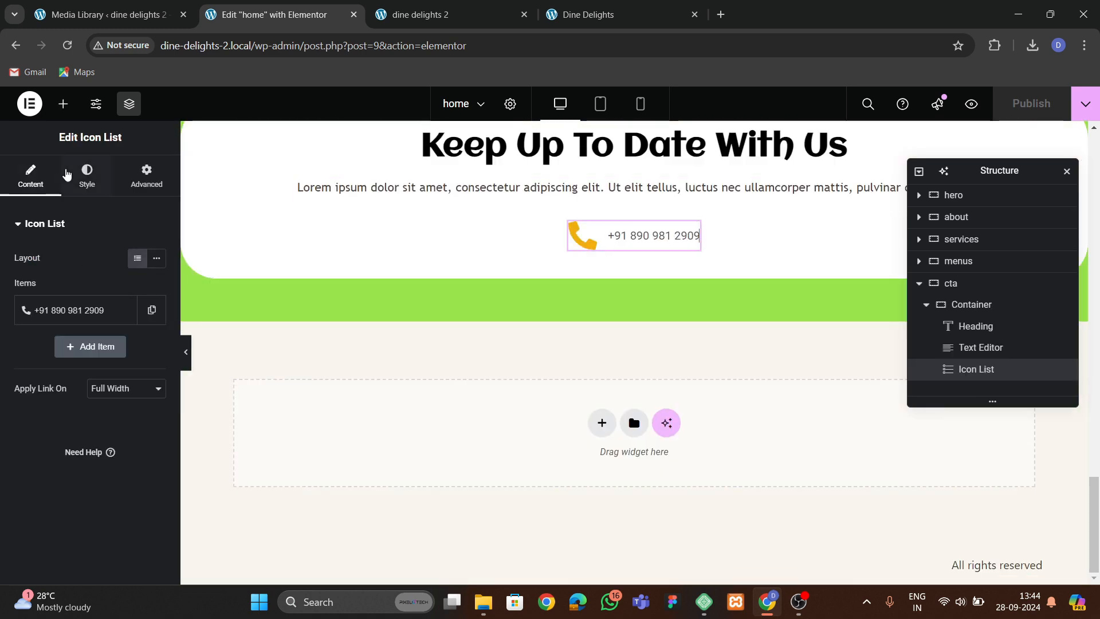
{"action": "left_click", "coordinate": [86, 175]}
{"action": "left_click", "coordinate": [50, 429]}
{"action": "left_click", "coordinate": [156, 327]}
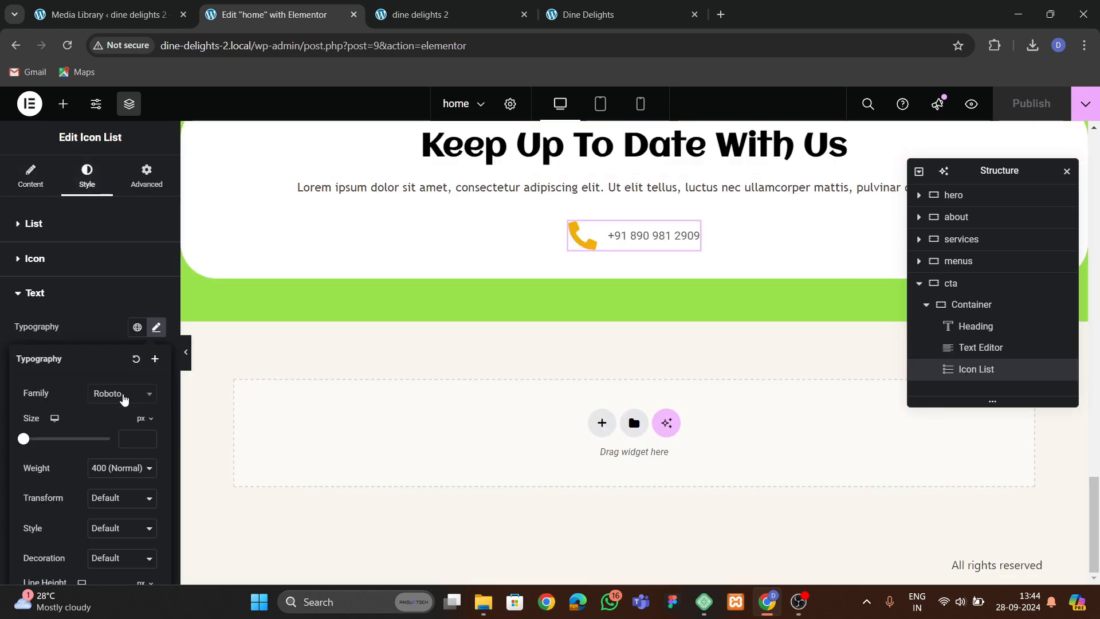
{"action": "left_click", "coordinate": [122, 394]}
{"action": "type", "text": "tr"}
{"action": "left_click", "coordinate": [112, 452]}
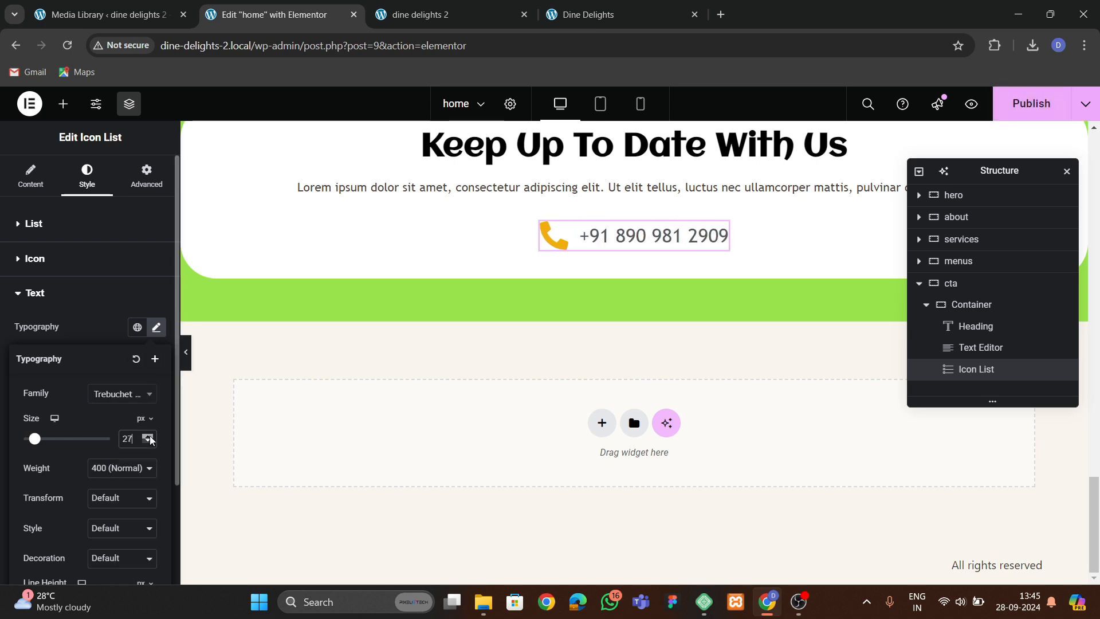
{"action": "left_click", "coordinate": [149, 437]}
{"action": "left_click", "coordinate": [119, 468]}
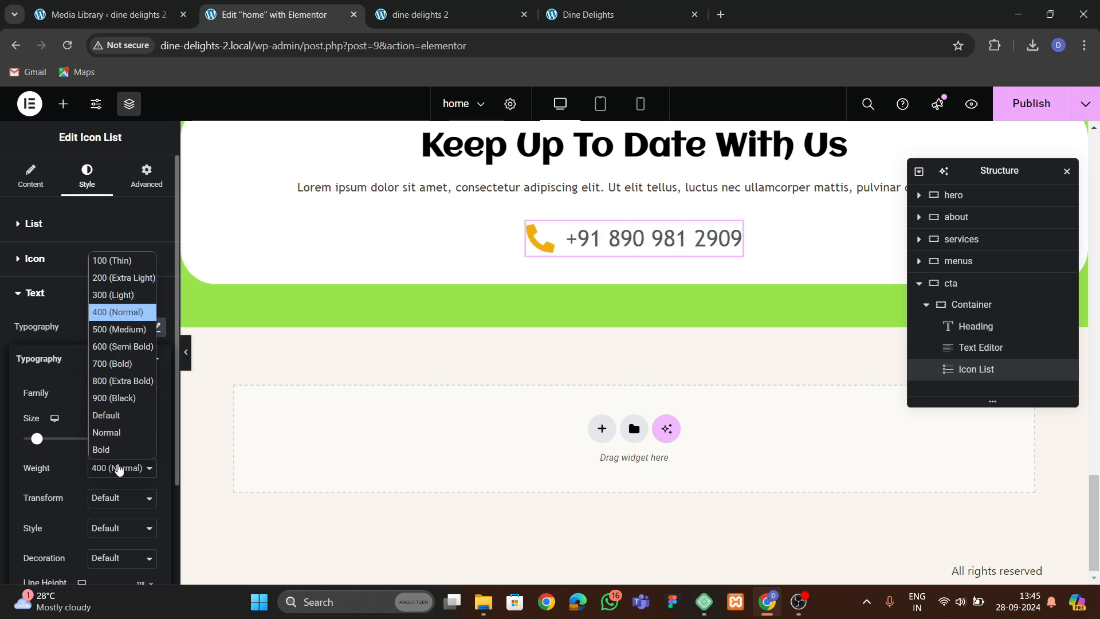
{"action": "left_click", "coordinate": [118, 347]}
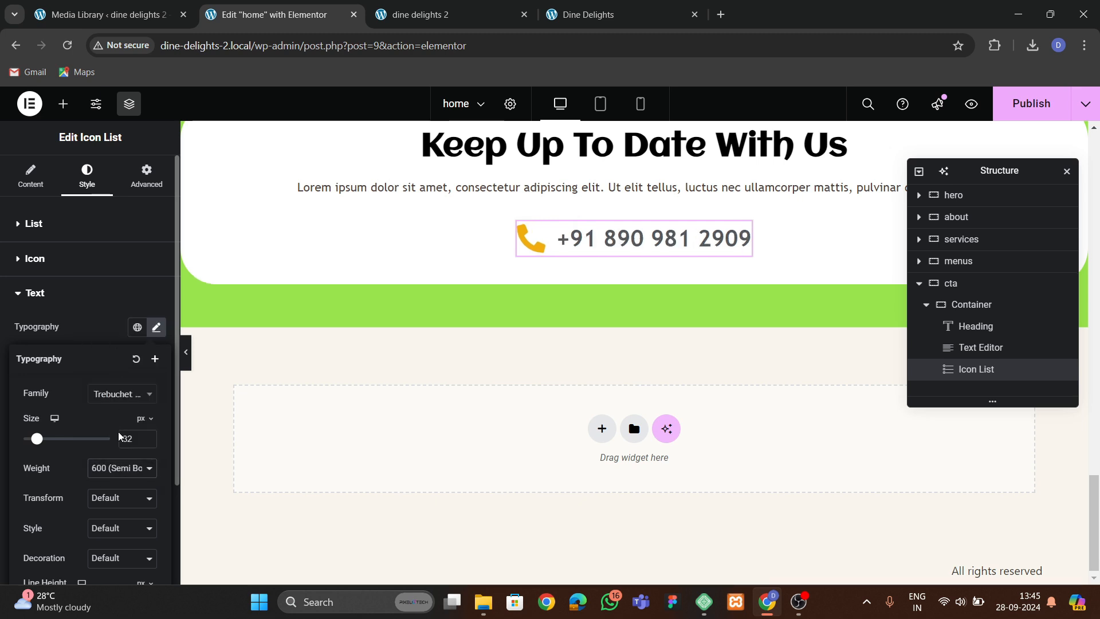
{"action": "left_click", "coordinate": [540, 256]}
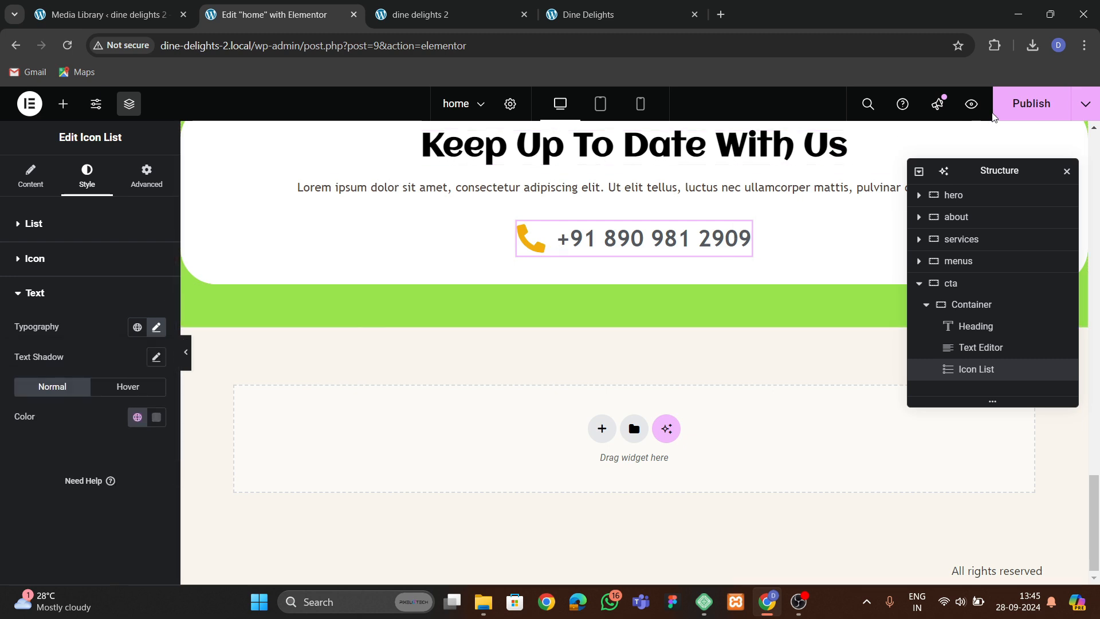
Compare the Keep Up To Date section on the live page with the original Dine Delights site.
{"action": "left_click", "coordinate": [440, 15]}
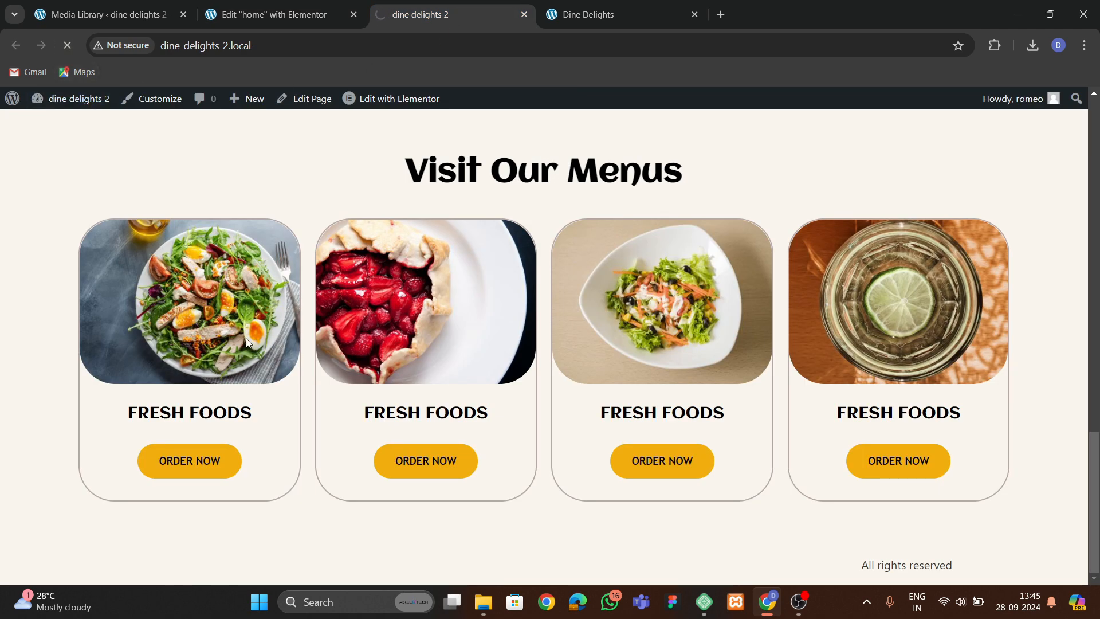
{"action": "scroll", "coordinate": [447, 352], "scroll_direction": "down", "scroll_amount": 4}
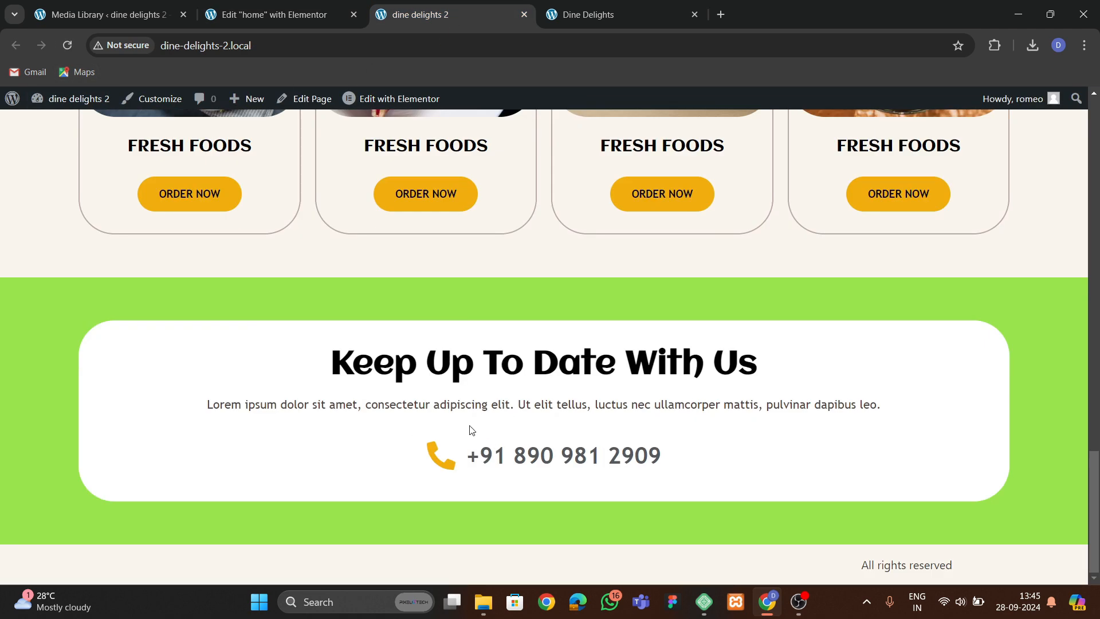
{"action": "left_click", "coordinate": [594, 15]}
{"action": "left_click", "coordinate": [369, 389]}
{"action": "left_click", "coordinate": [446, 15]}
{"action": "left_click", "coordinate": [309, 15]}
{"action": "scroll", "coordinate": [645, 209], "scroll_direction": "up", "scroll_amount": 2}
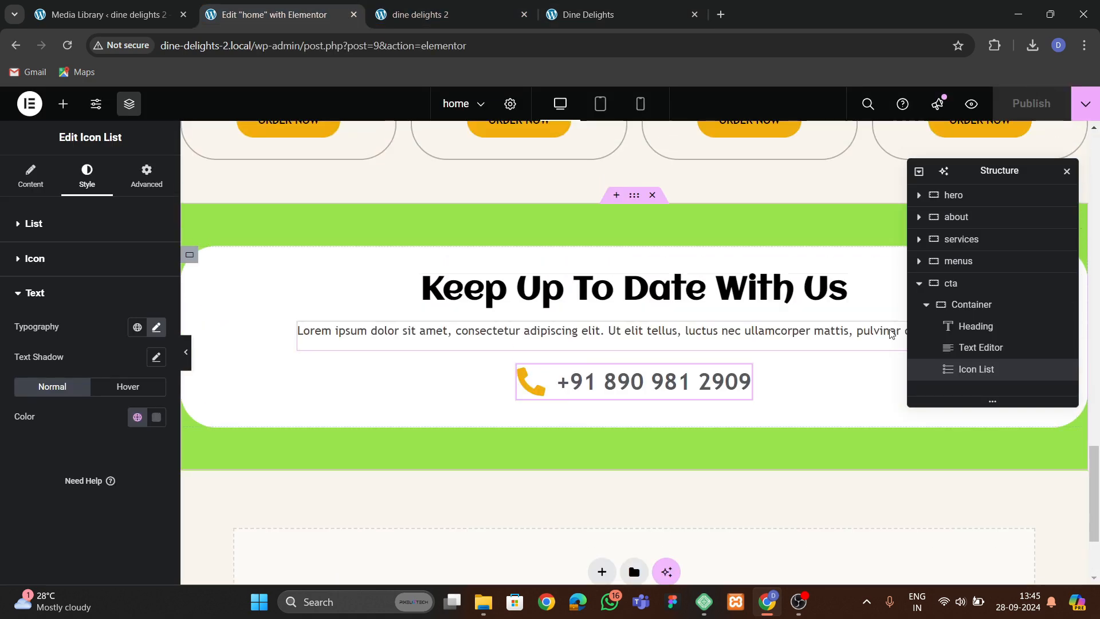
Set the cta inner container's padding to 60 px on all sides and publish the page.
{"action": "left_click", "coordinate": [985, 304]}
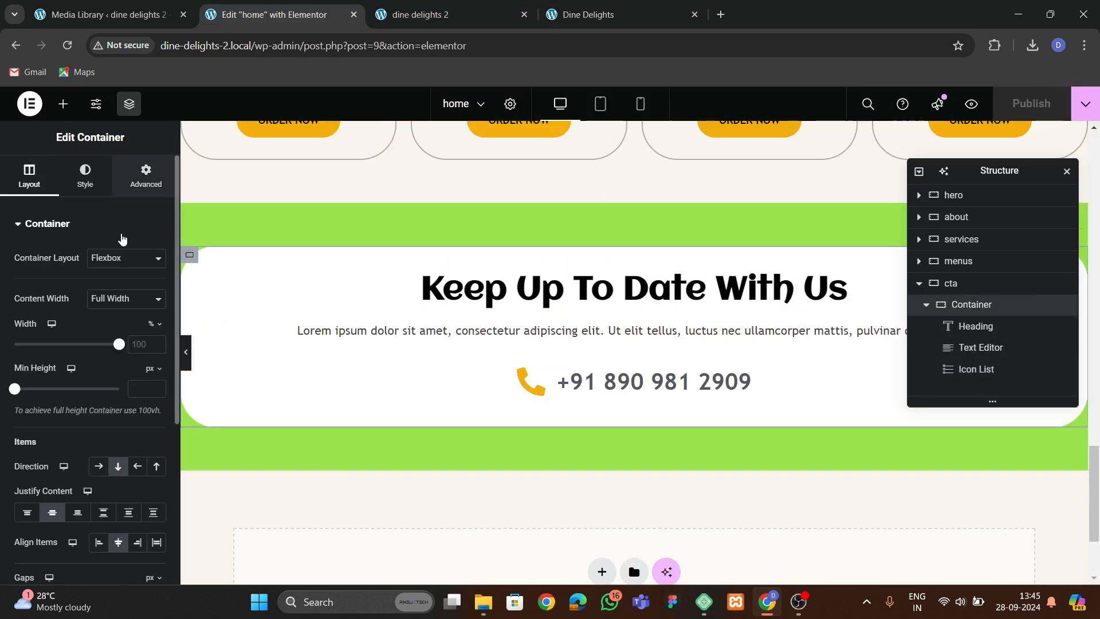
{"action": "left_click", "coordinate": [145, 175]}
{"action": "type", "text": "60"}
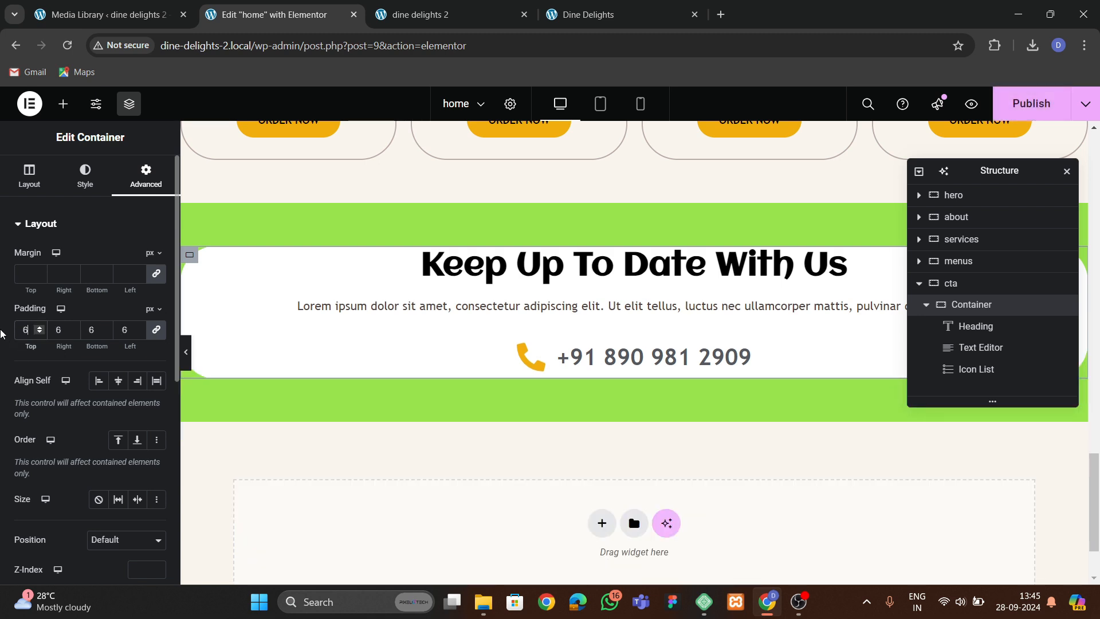
{"action": "left_click", "coordinate": [1000, 113]}
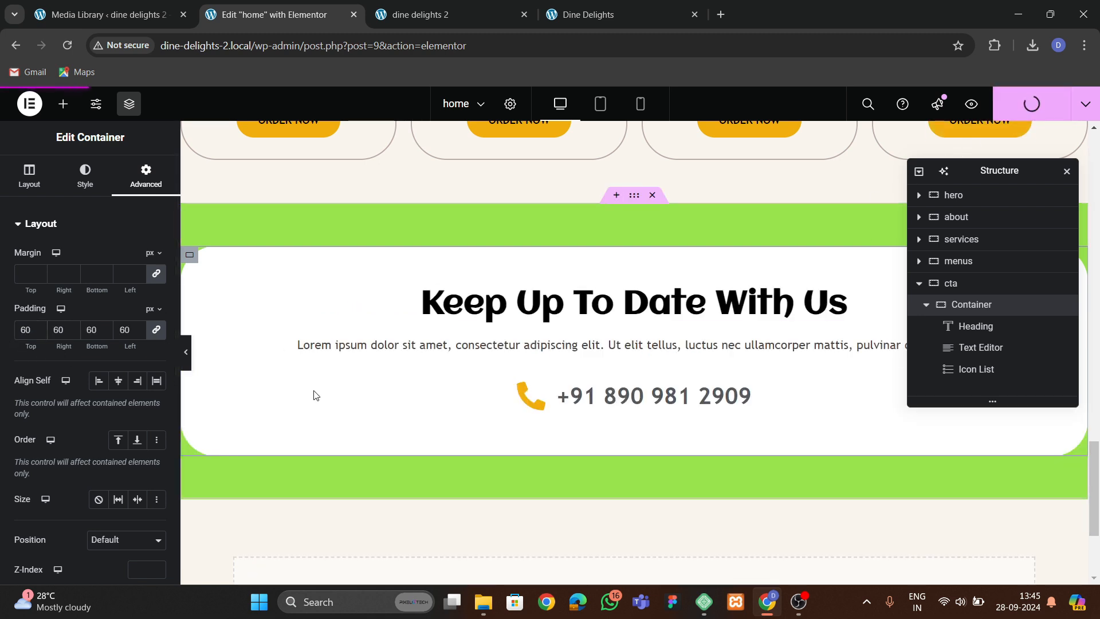
Review the published page and the original site's hero section for comparison.
{"action": "left_click", "coordinate": [504, 12]}
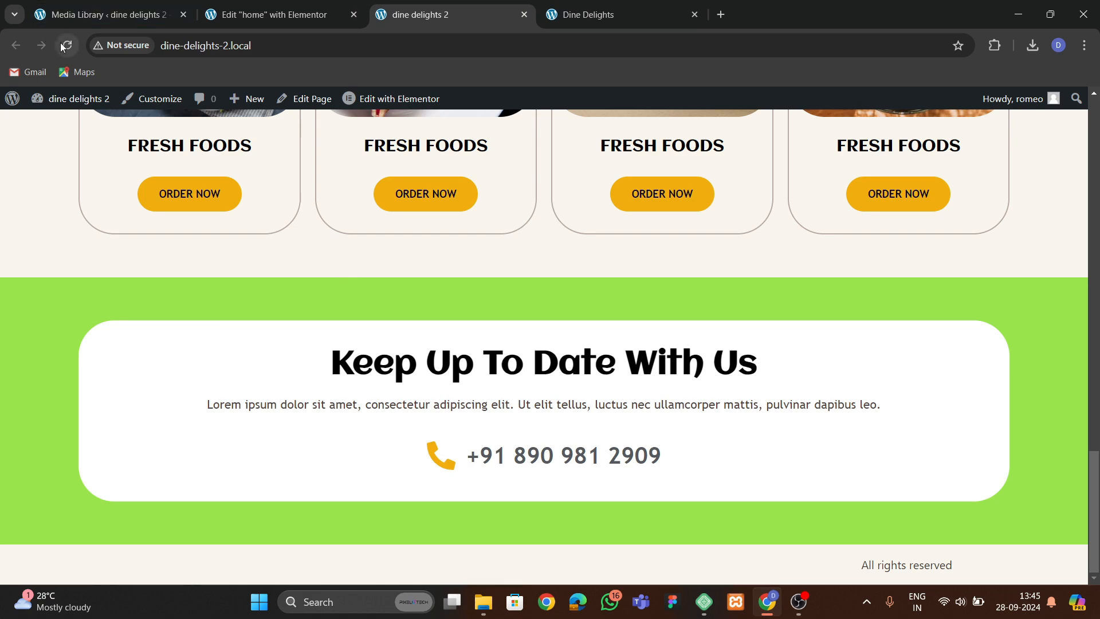
{"action": "scroll", "coordinate": [493, 418], "scroll_direction": "up", "scroll_amount": 10}
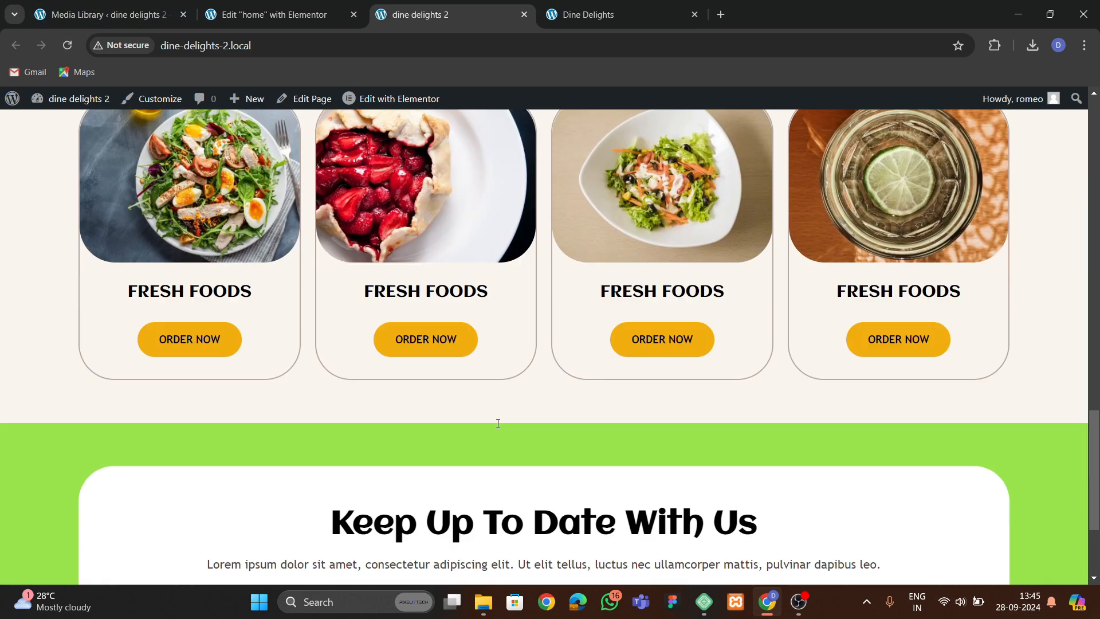
{"action": "scroll", "coordinate": [517, 398], "scroll_direction": "down", "scroll_amount": 7}
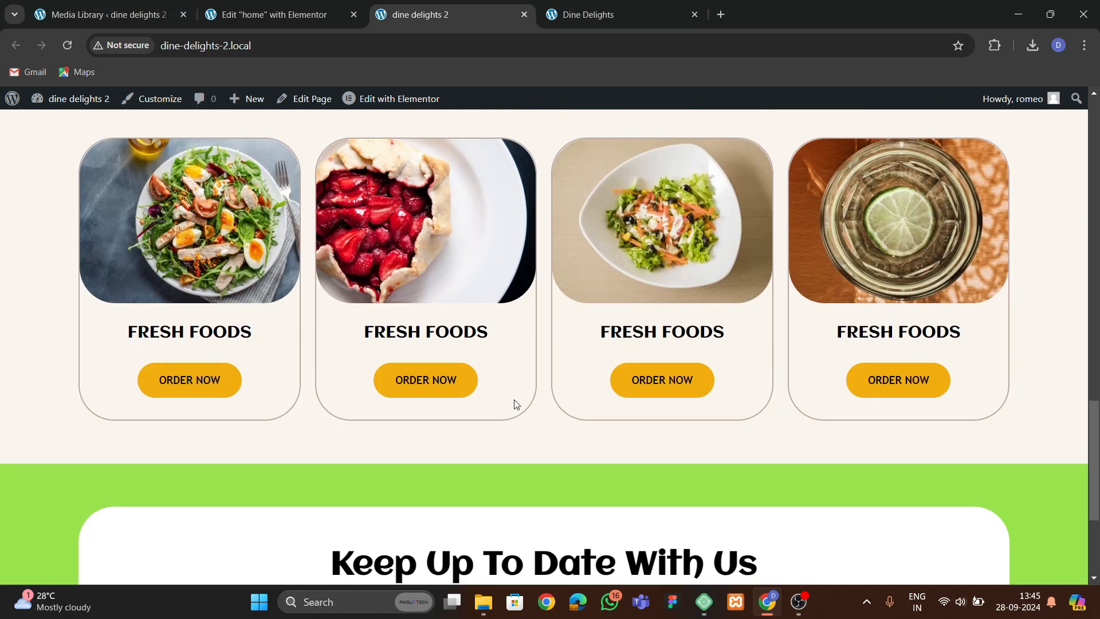
{"action": "left_click", "coordinate": [593, 19]}
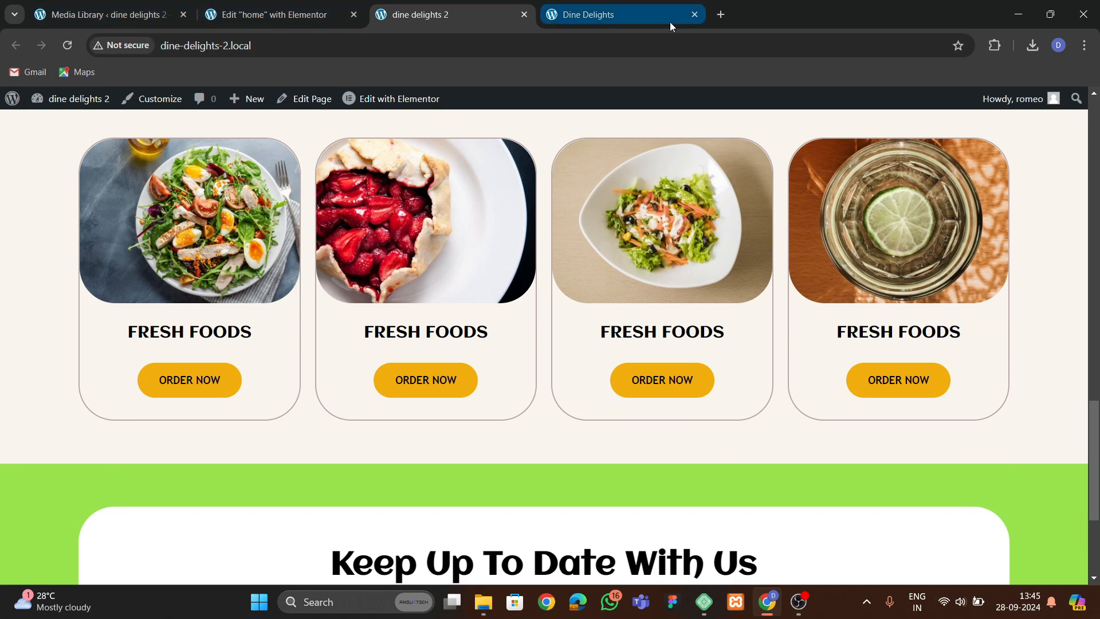
{"action": "scroll", "coordinate": [508, 341], "scroll_direction": "down", "scroll_amount": 3}
{"action": "scroll", "coordinate": [507, 341], "scroll_direction": "down", "scroll_amount": 5}
{"action": "scroll", "coordinate": [508, 343], "scroll_direction": "up", "scroll_amount": 3}
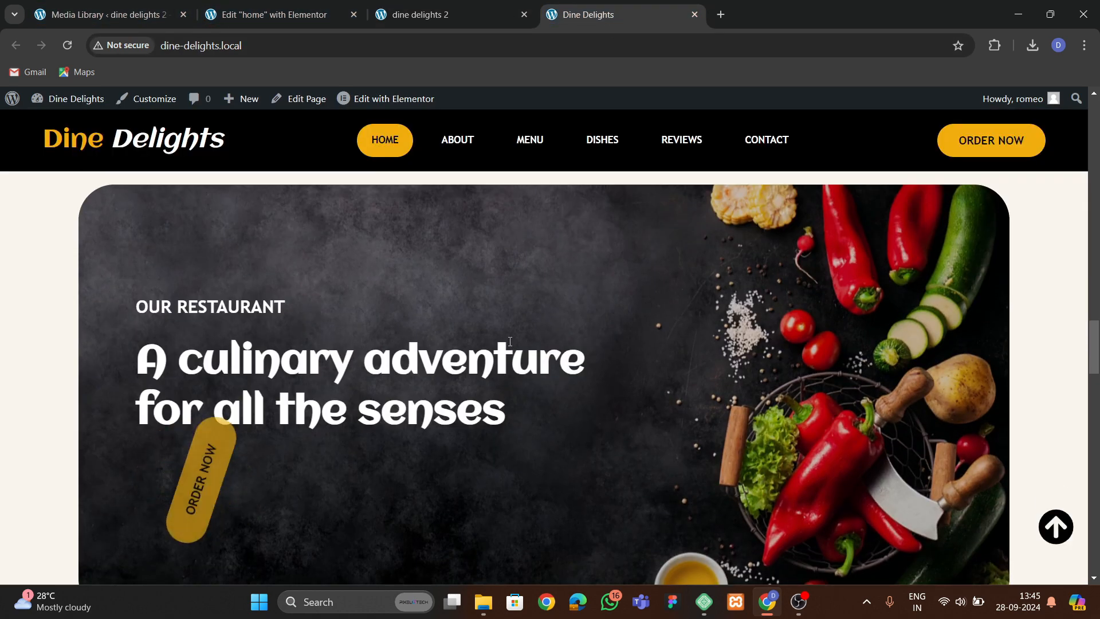
{"action": "left_click", "coordinate": [342, 8]}
{"action": "scroll", "coordinate": [538, 305], "scroll_direction": "up", "scroll_amount": 15}
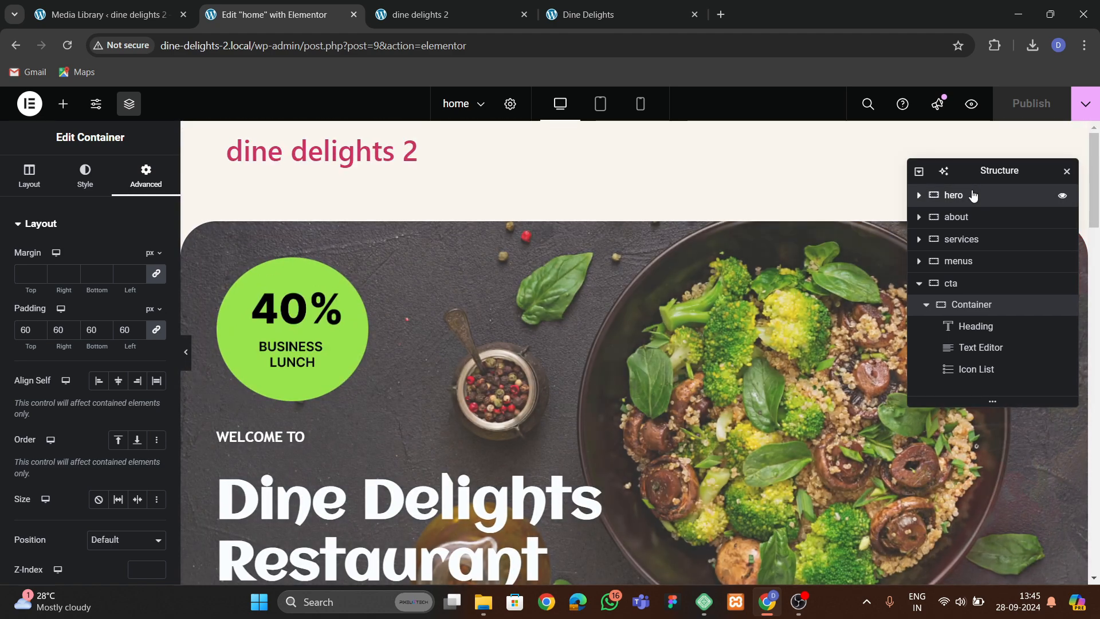
Copy the hero section and paste a duplicate of it below the cta section.
{"action": "left_click", "coordinate": [953, 194]}
{"action": "right_click", "coordinate": [954, 195]}
{"action": "left_click", "coordinate": [555, 360]}
{"action": "scroll", "coordinate": [538, 350], "scroll_direction": "down", "scroll_amount": 15}
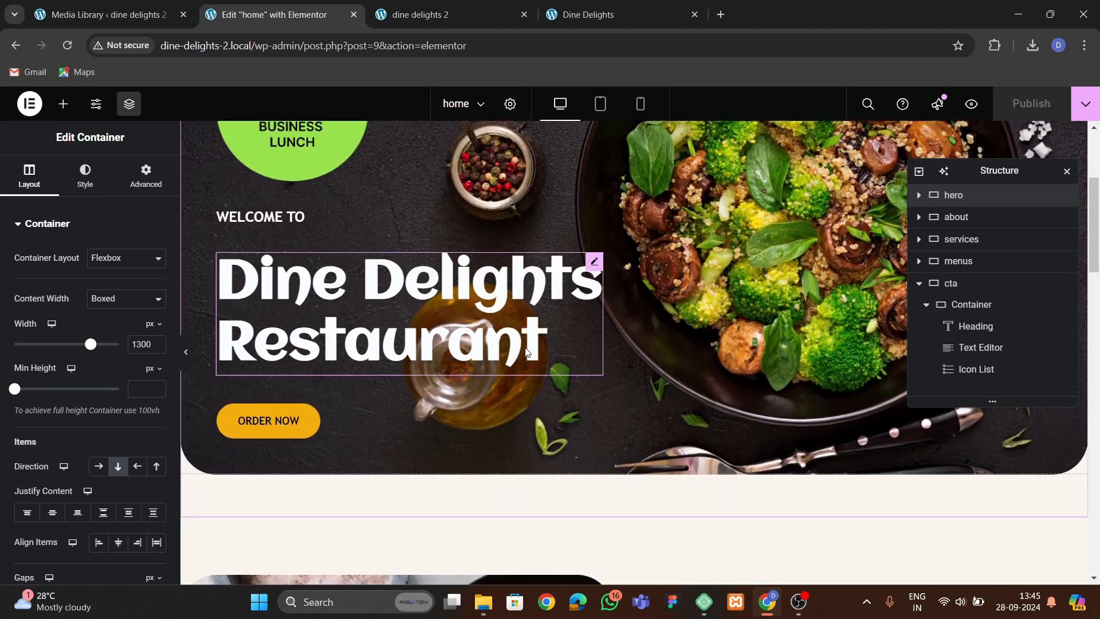
{"action": "scroll", "coordinate": [529, 343], "scroll_direction": "down", "scroll_amount": 4}
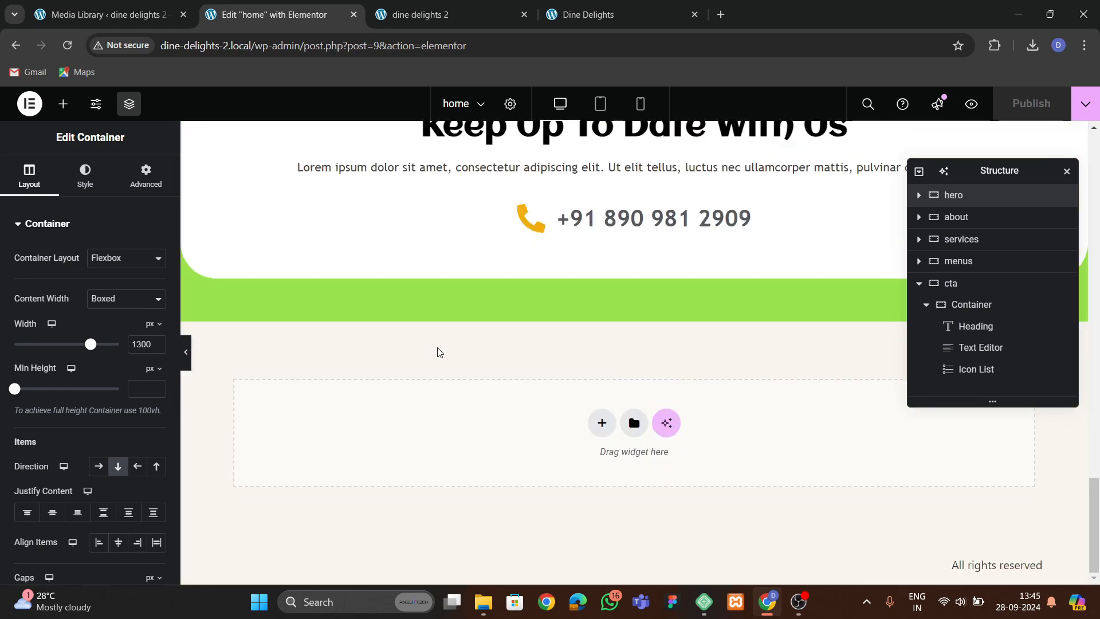
{"action": "right_click", "coordinate": [349, 385]}
{"action": "left_click", "coordinate": [376, 400]}
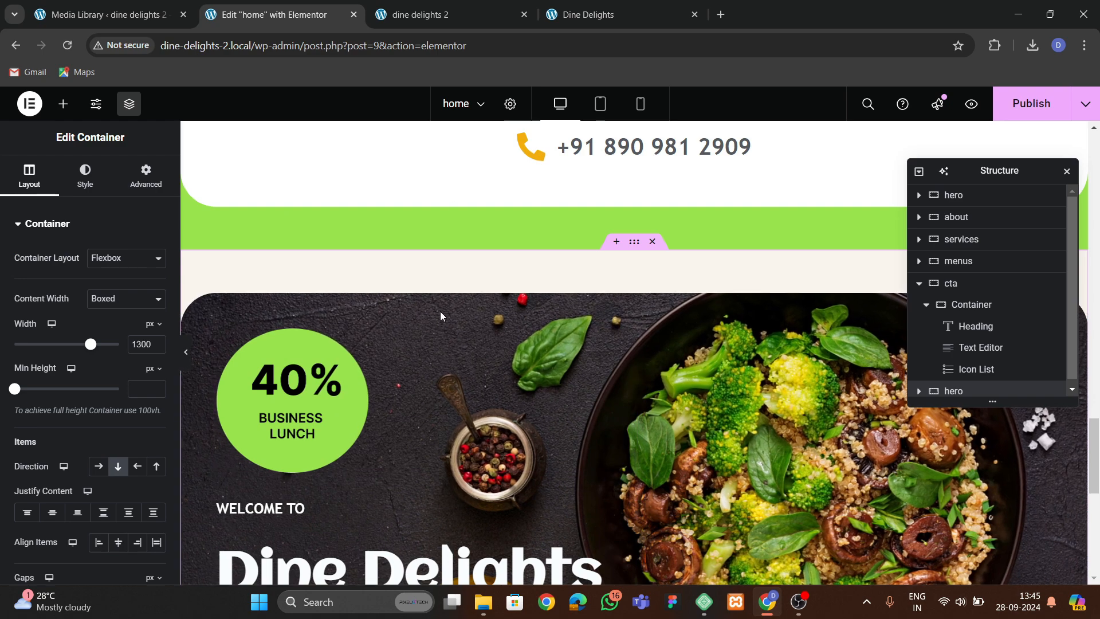
Delete the 40% Business Lunch badge from the duplicated hero section.
{"action": "left_click", "coordinate": [396, 384]}
{"action": "right_click", "coordinate": [395, 383]}
{"action": "key", "text": "Delete"}
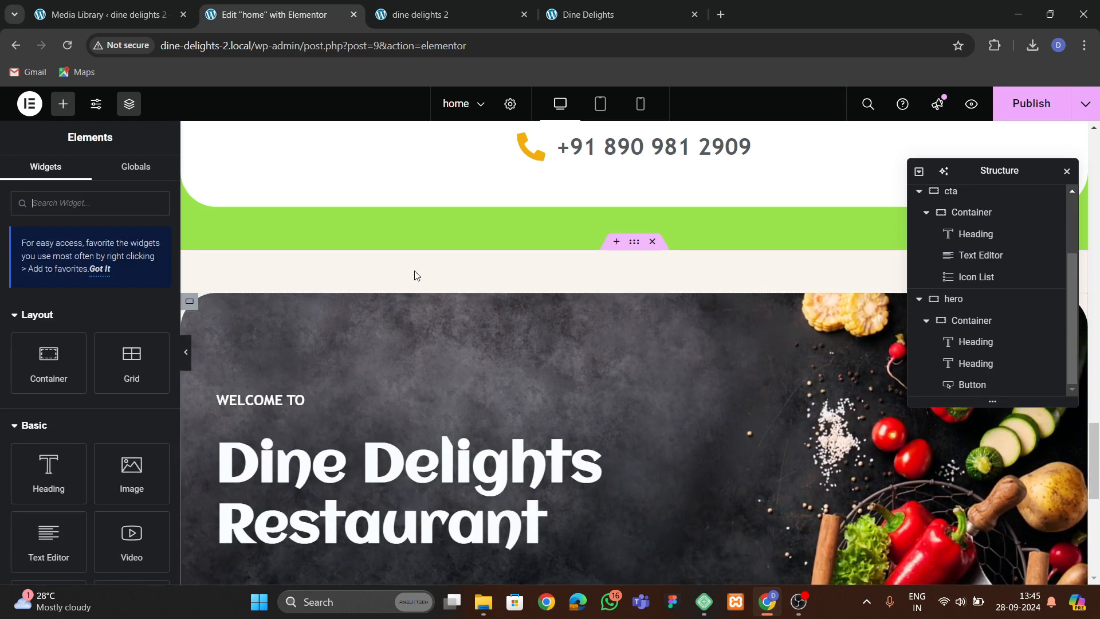
Replace the duplicated hero's small heading with the text "our restaurant" copied from the original site.
{"action": "left_click", "coordinate": [584, 15]}
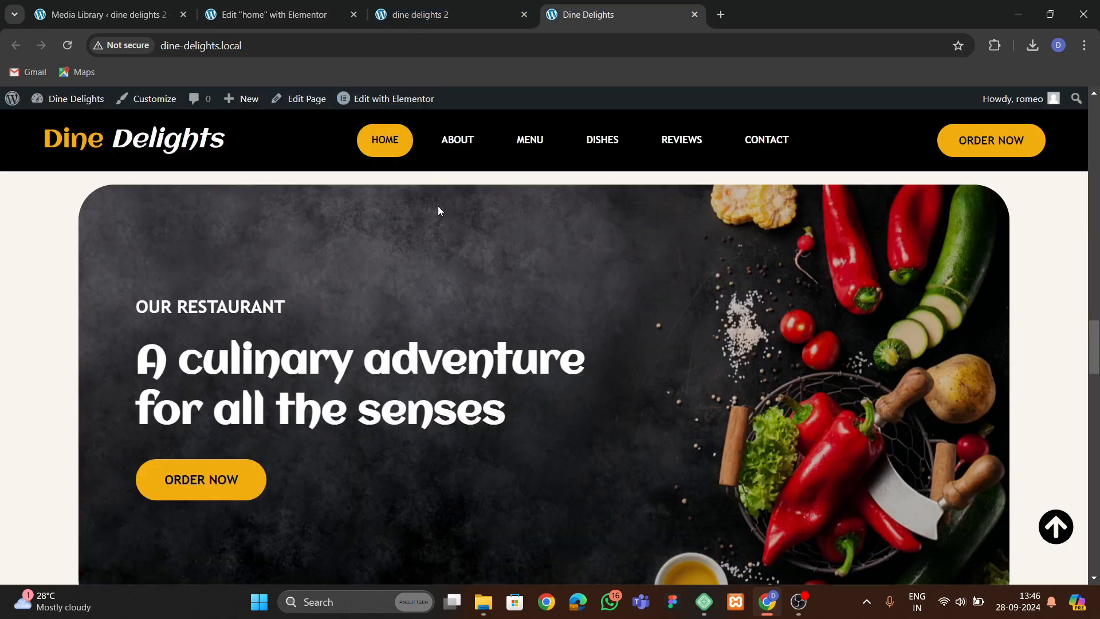
{"action": "scroll", "coordinate": [368, 335], "scroll_direction": "down", "scroll_amount": 5}
{"action": "scroll", "coordinate": [368, 315], "scroll_direction": "up", "scroll_amount": 4}
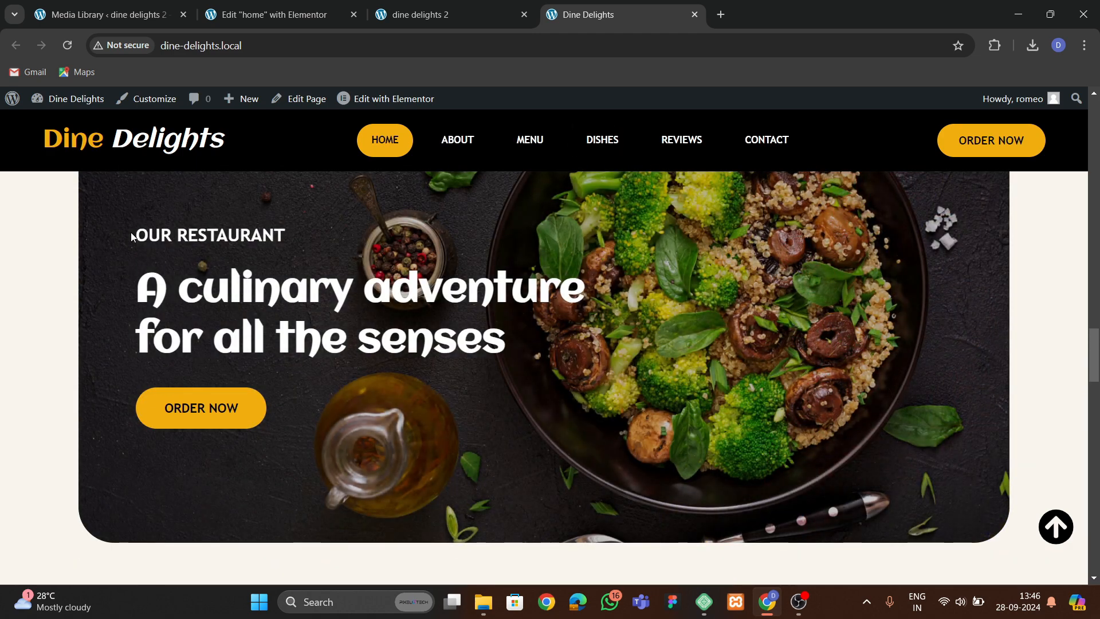
{"action": "left_click", "coordinate": [270, 14]}
{"action": "scroll", "coordinate": [375, 329], "scroll_direction": "down", "scroll_amount": 3}
{"action": "left_click", "coordinate": [261, 257]}
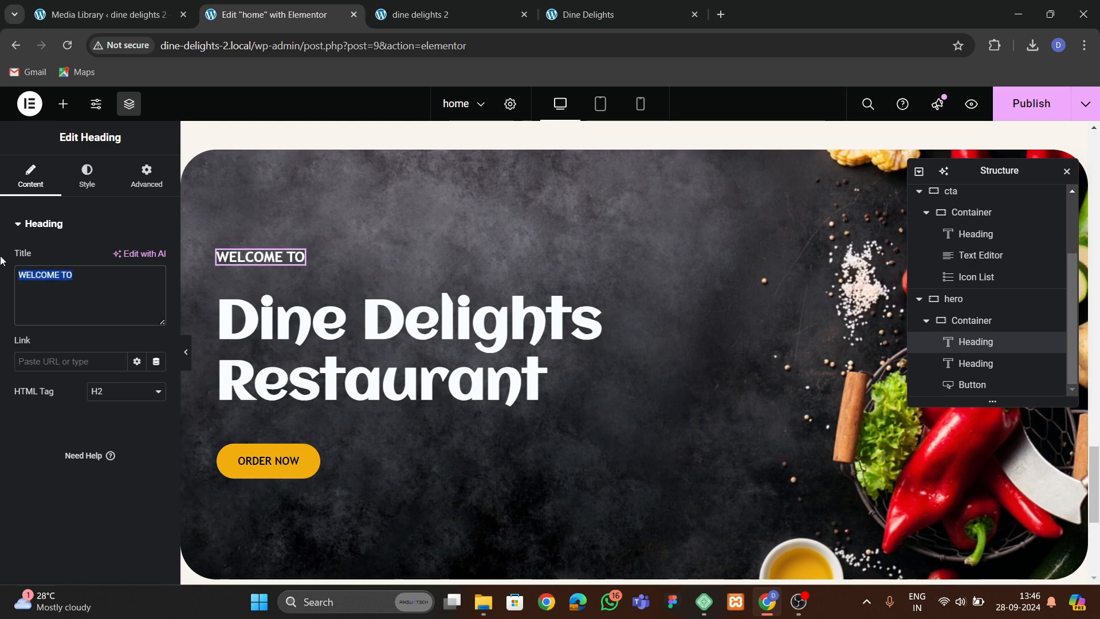
{"action": "type", "text": "our restaurant"}
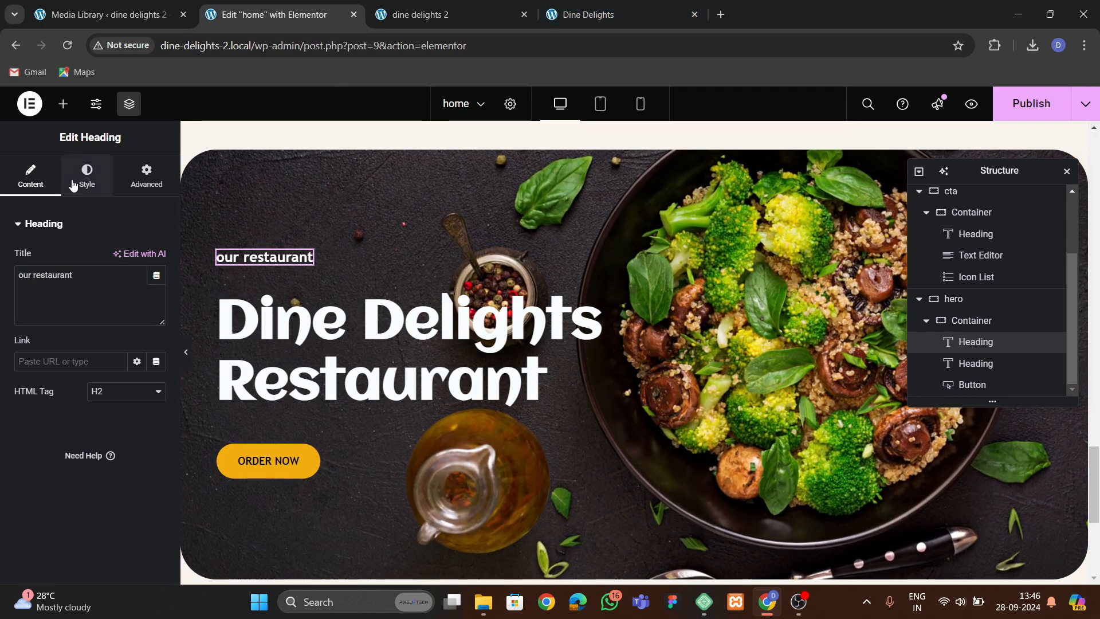
Set the small heading's text transform to Uppercase.
{"action": "left_click", "coordinate": [87, 175]}
{"action": "left_click", "coordinate": [155, 324]}
{"action": "left_click", "coordinate": [114, 492]}
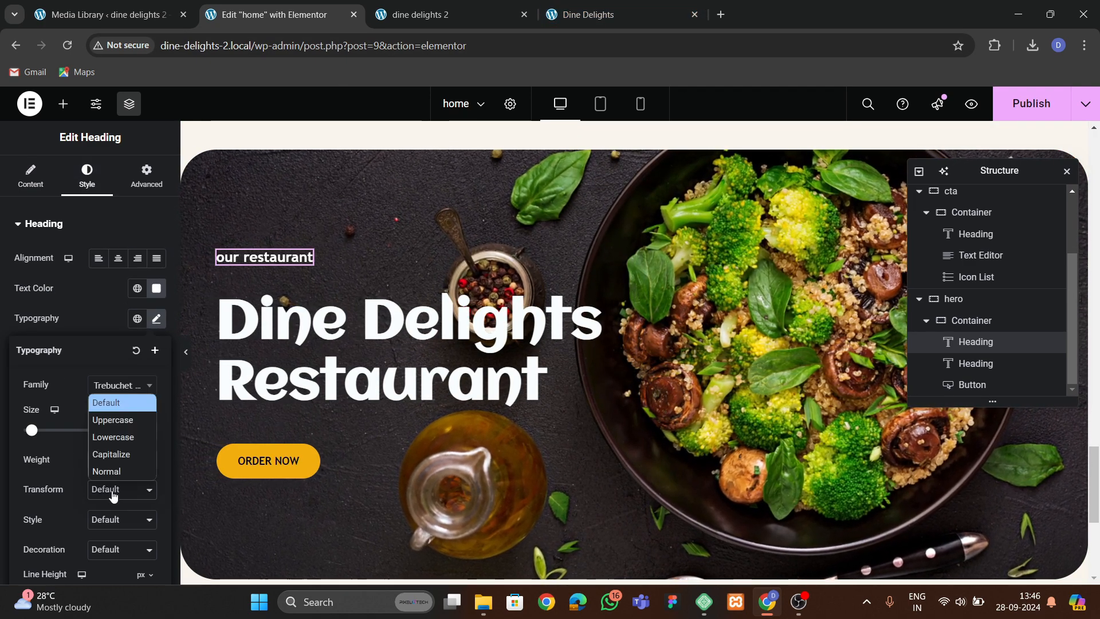
{"action": "left_click", "coordinate": [115, 455]}
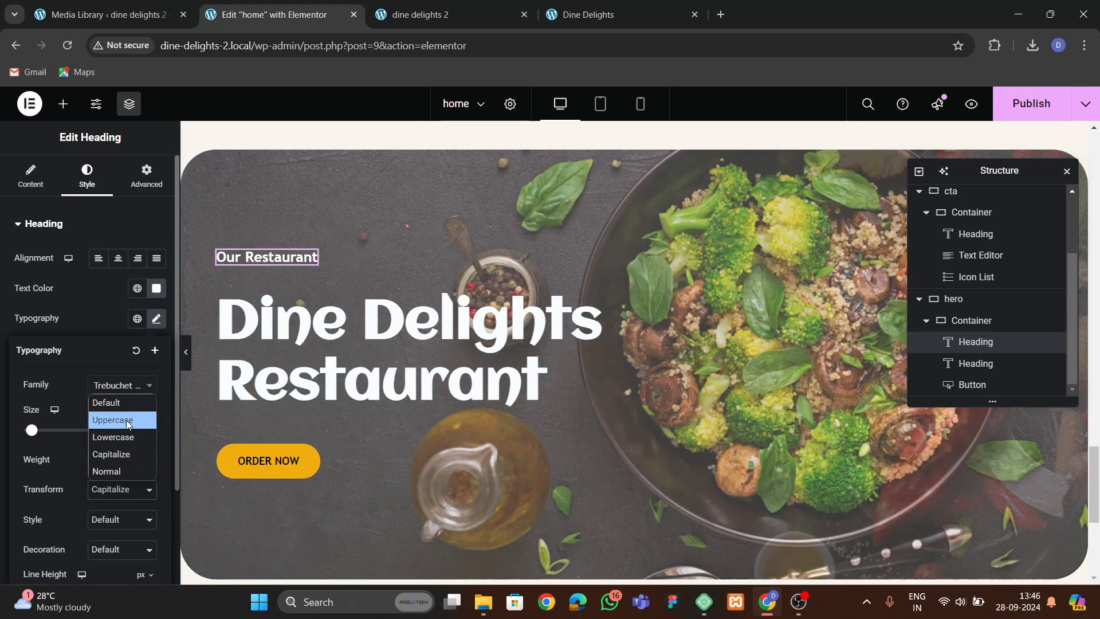
{"action": "left_click", "coordinate": [113, 420]}
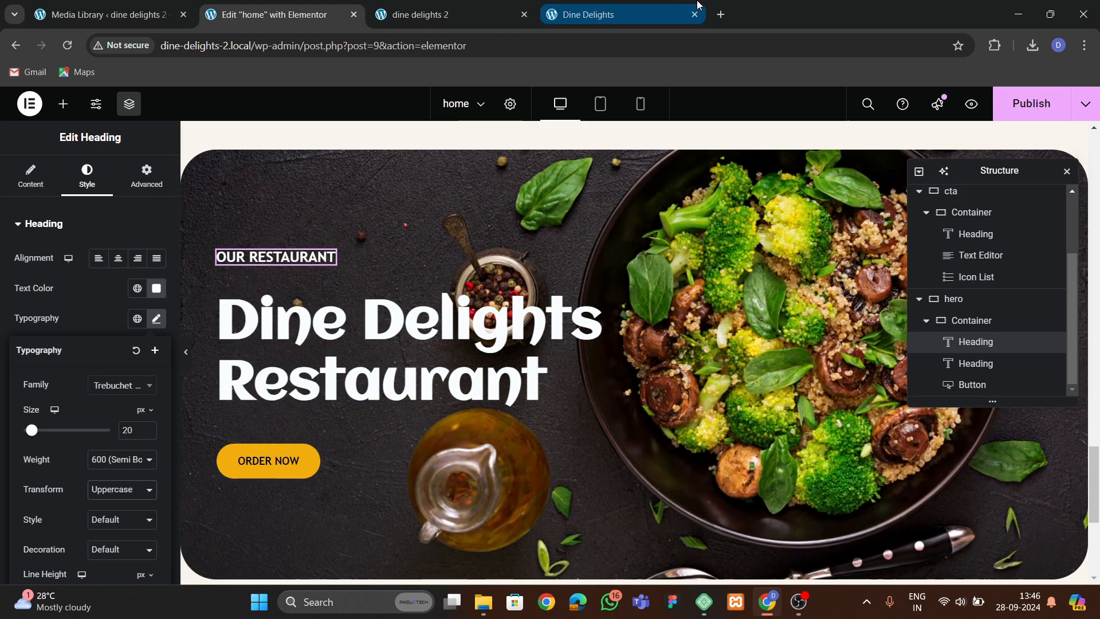
Replace the duplicated hero's main heading with "A culinary adventure for all the senses" copied from the original site.
{"action": "left_click", "coordinate": [596, 14]}
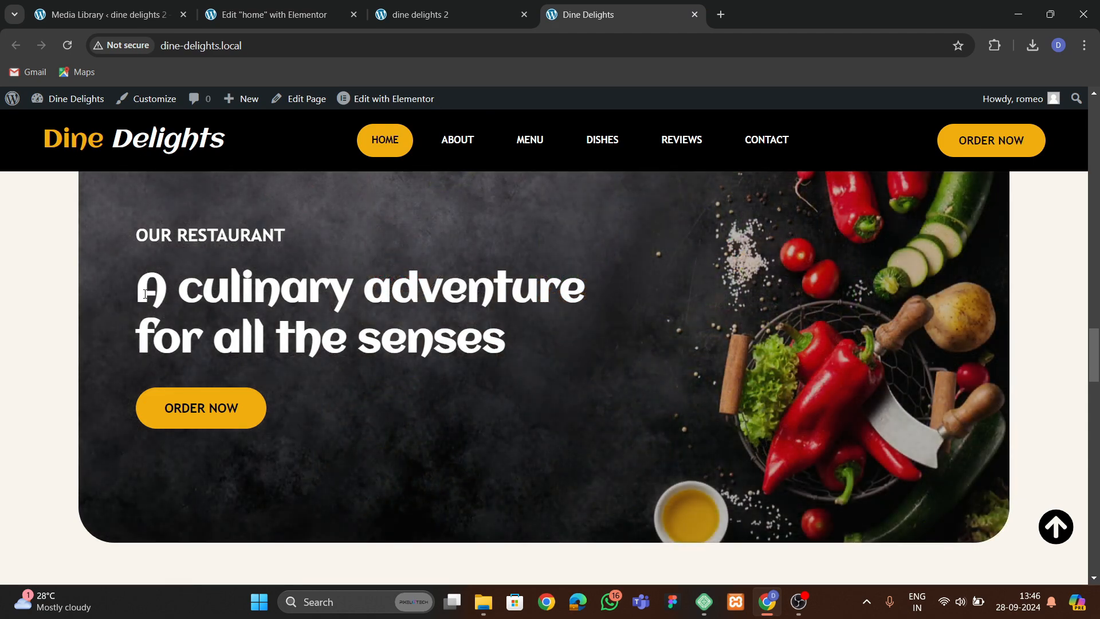
{"action": "left_click_drag", "start_coordinate": [139, 289], "coordinate": [388, 326]}
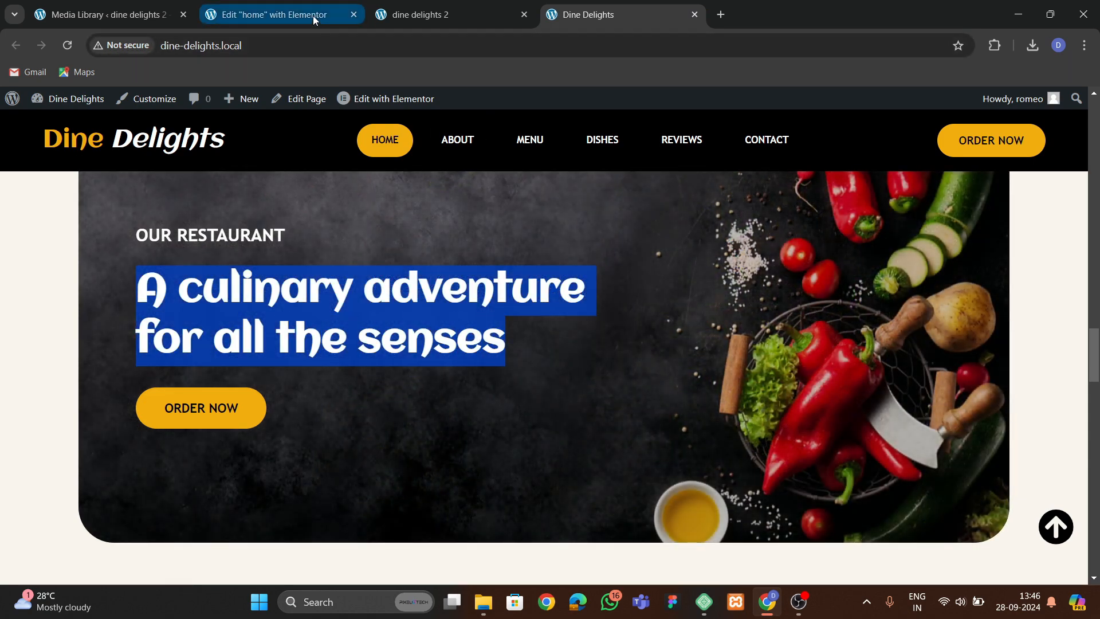
{"action": "left_click", "coordinate": [275, 15]}
{"action": "left_click", "coordinate": [31, 175]}
{"action": "key", "text": "ctrl+a"}
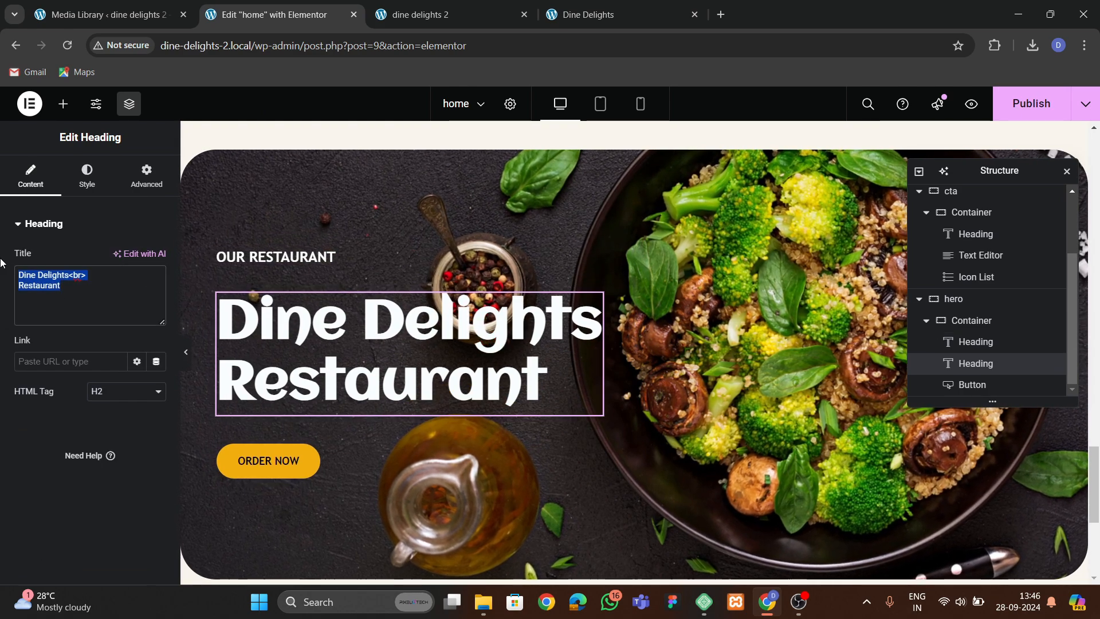
{"action": "type", "text": "A culinary adventure for all the senses"}
Set the main heading's font size to 45 px.
{"action": "left_click", "coordinate": [86, 175]}
{"action": "left_click", "coordinate": [155, 319]}
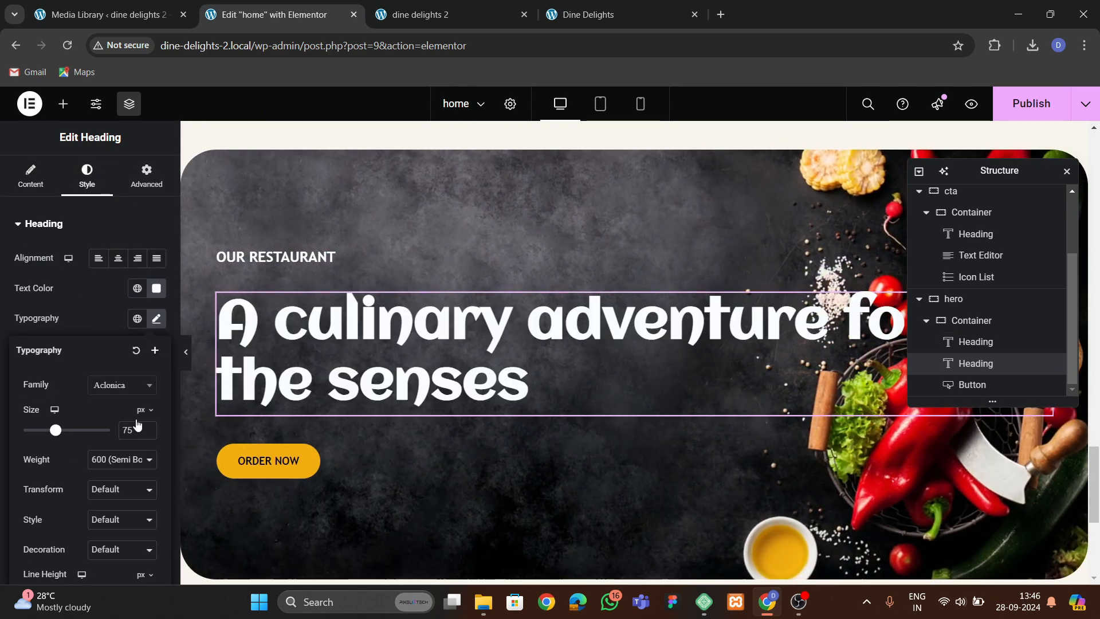
{"action": "left_click_drag", "start_coordinate": [148, 434], "coordinate": [147, 434]}
{"action": "left_click", "coordinate": [147, 427]}
{"action": "left_click", "coordinate": [147, 427]}
{"action": "left_click", "coordinate": [148, 427]}
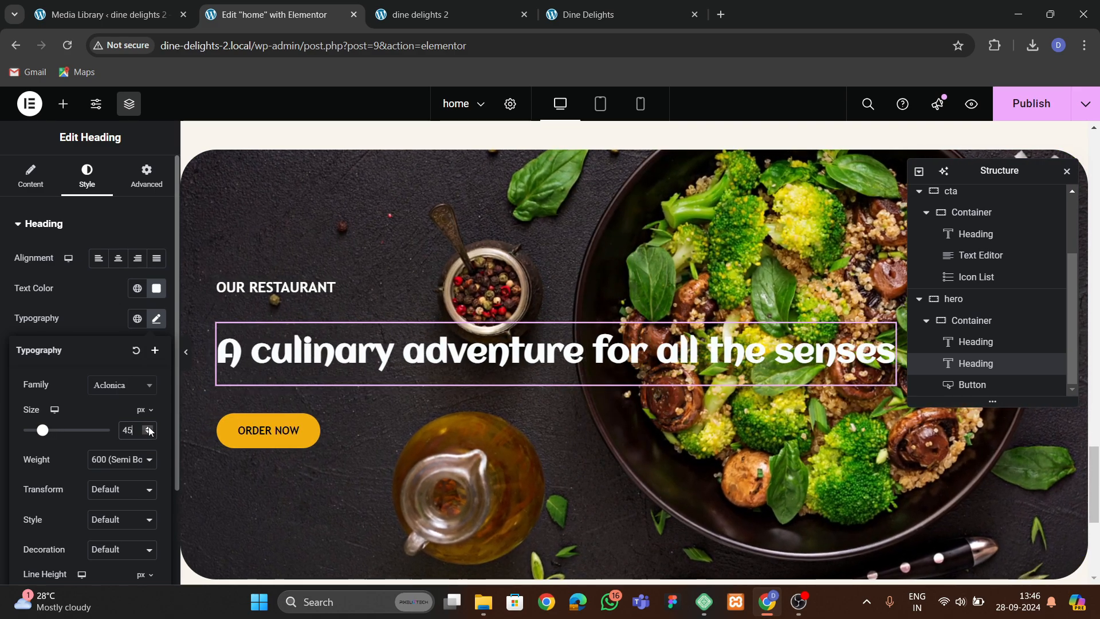
Insert a line break after "A culinary adventure" in the main heading's title.
{"action": "left_click", "coordinate": [26, 176]}
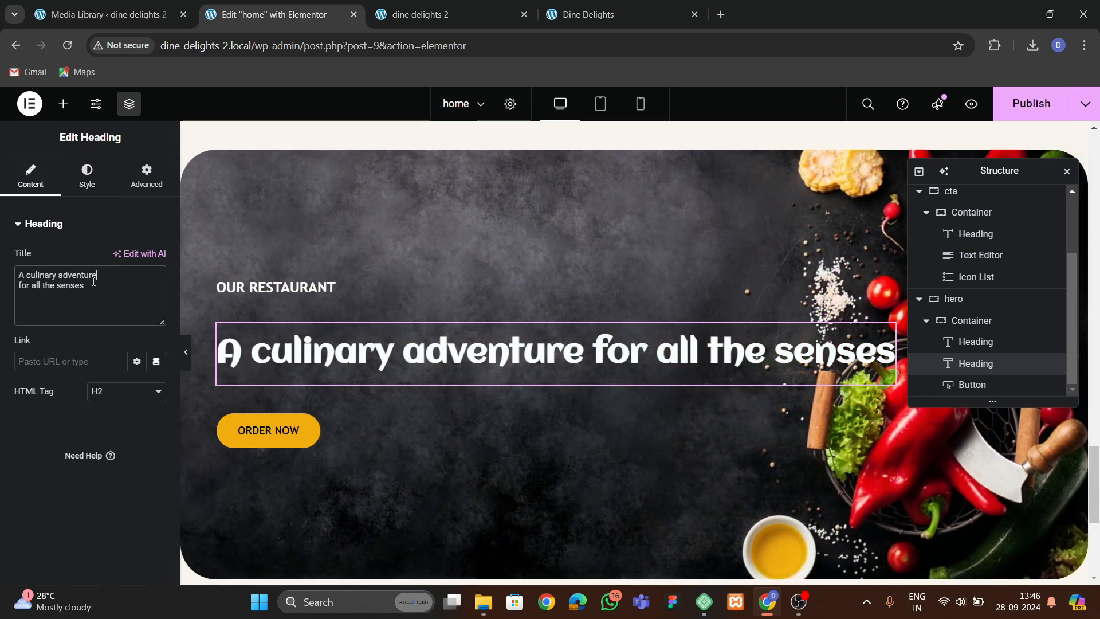
{"action": "type", "text": ">"}
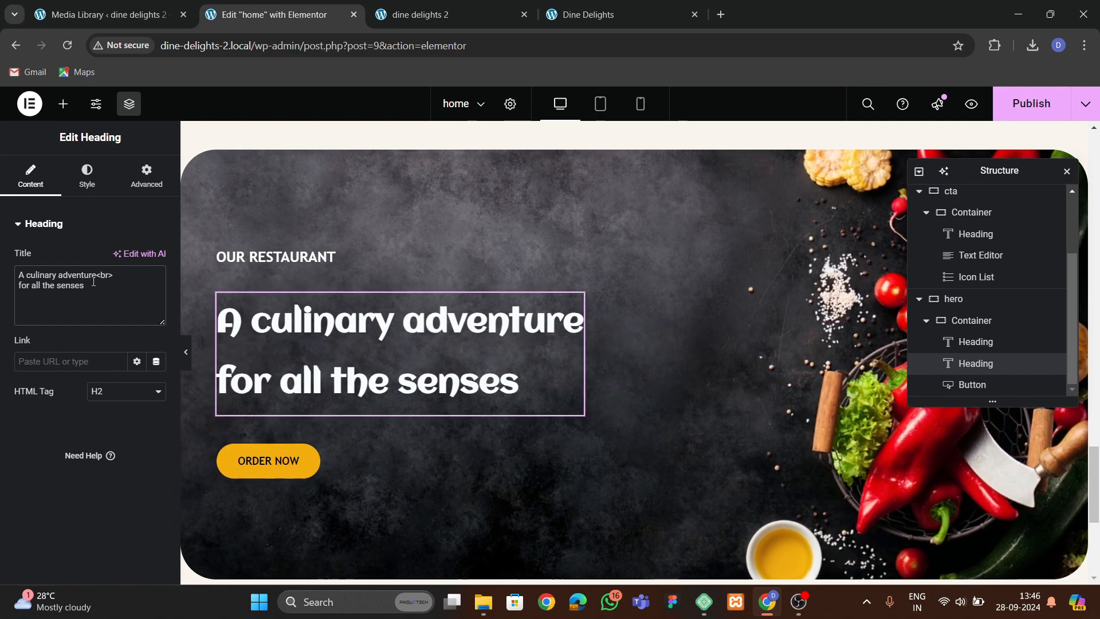
Set the main heading's line height to 56 px and publish the page.
{"action": "left_click", "coordinate": [87, 177]}
{"action": "left_click", "coordinate": [156, 319]}
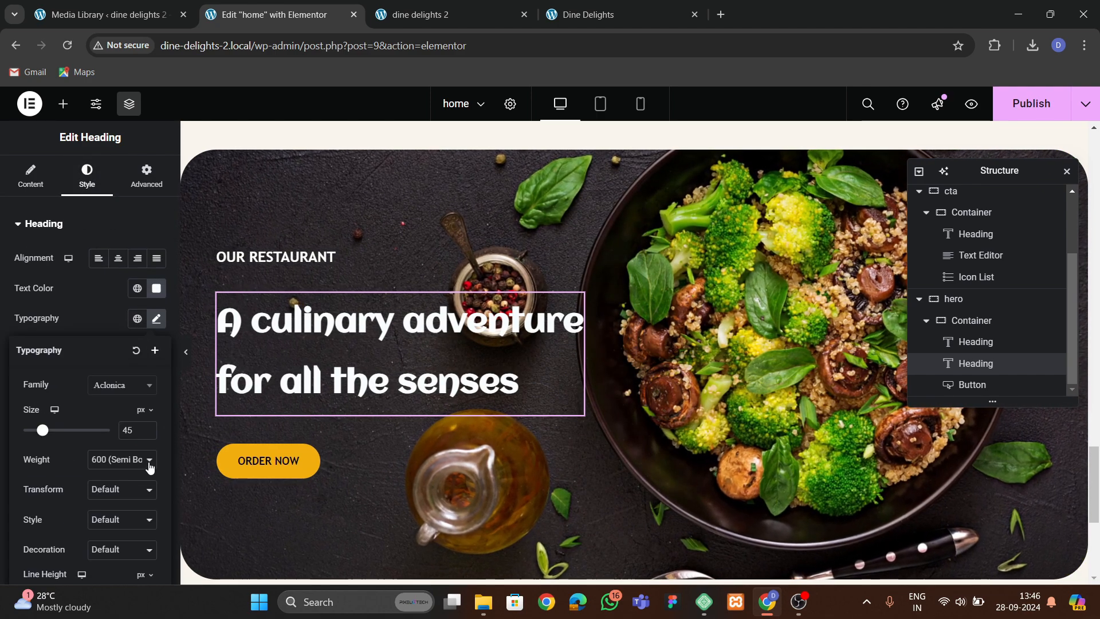
{"action": "scroll", "coordinate": [149, 467], "scroll_direction": "down", "scroll_amount": 2}
{"action": "left_click", "coordinate": [152, 477]}
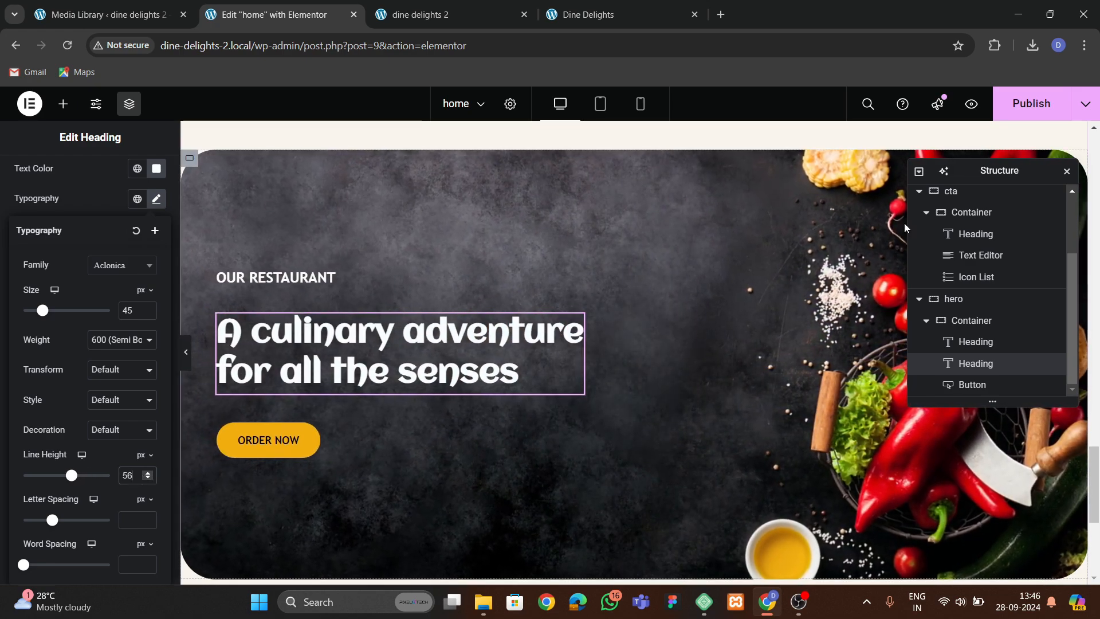
{"action": "left_click", "coordinate": [1040, 113]}
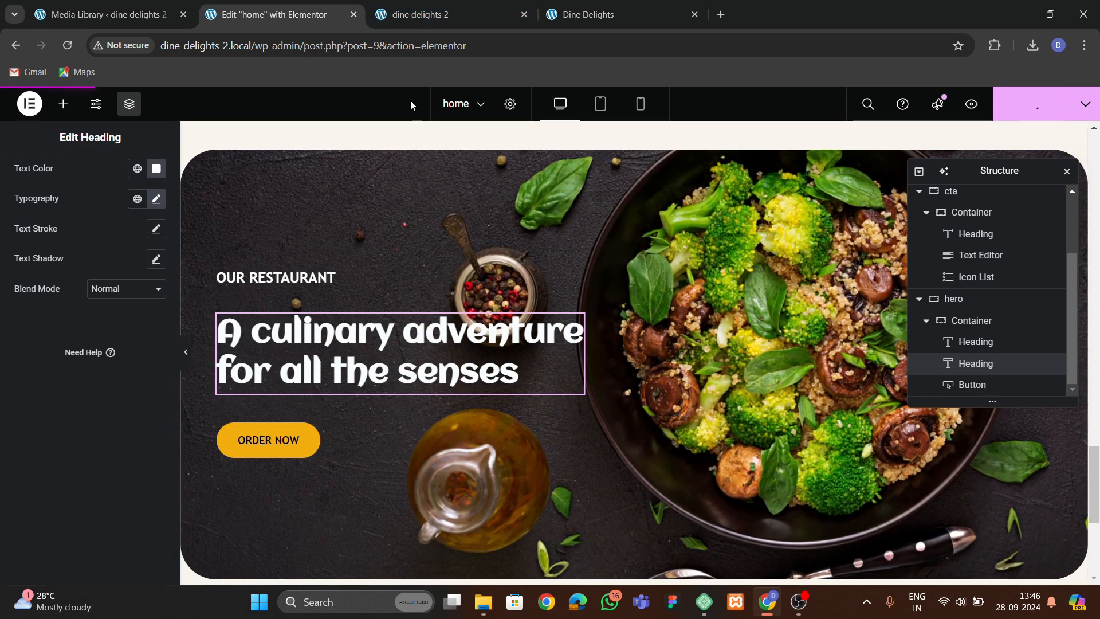
Review the Our Best Dishes section on the original Dine Delights site.
{"action": "left_click", "coordinate": [634, 8]}
{"action": "scroll", "coordinate": [427, 301], "scroll_direction": "down", "scroll_amount": 9}
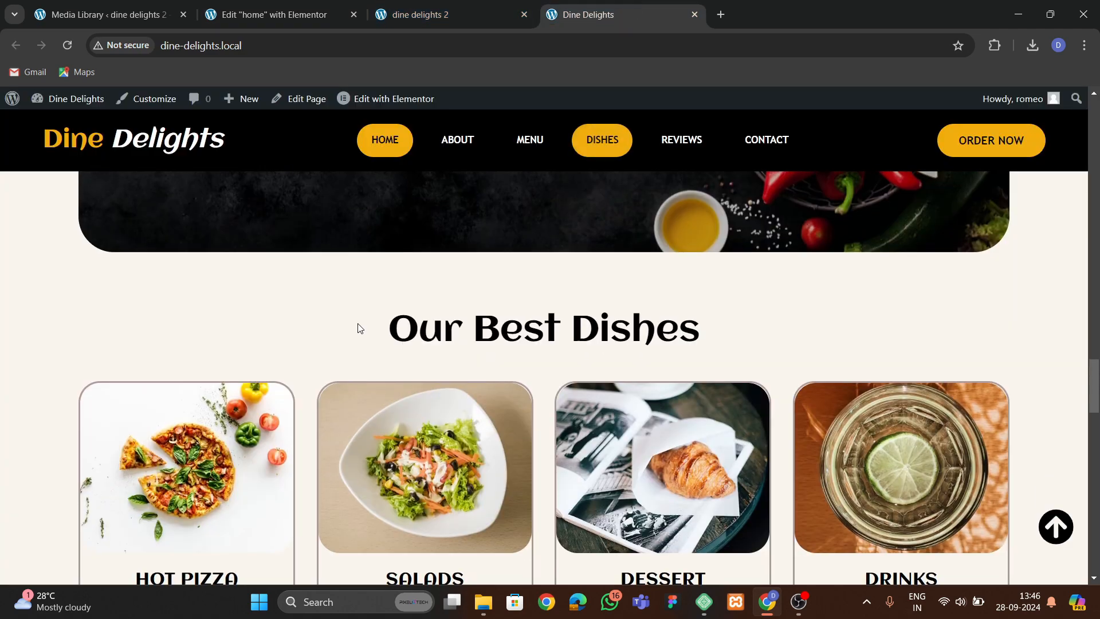
{"action": "scroll", "coordinate": [428, 301], "scroll_direction": "up", "scroll_amount": 5}
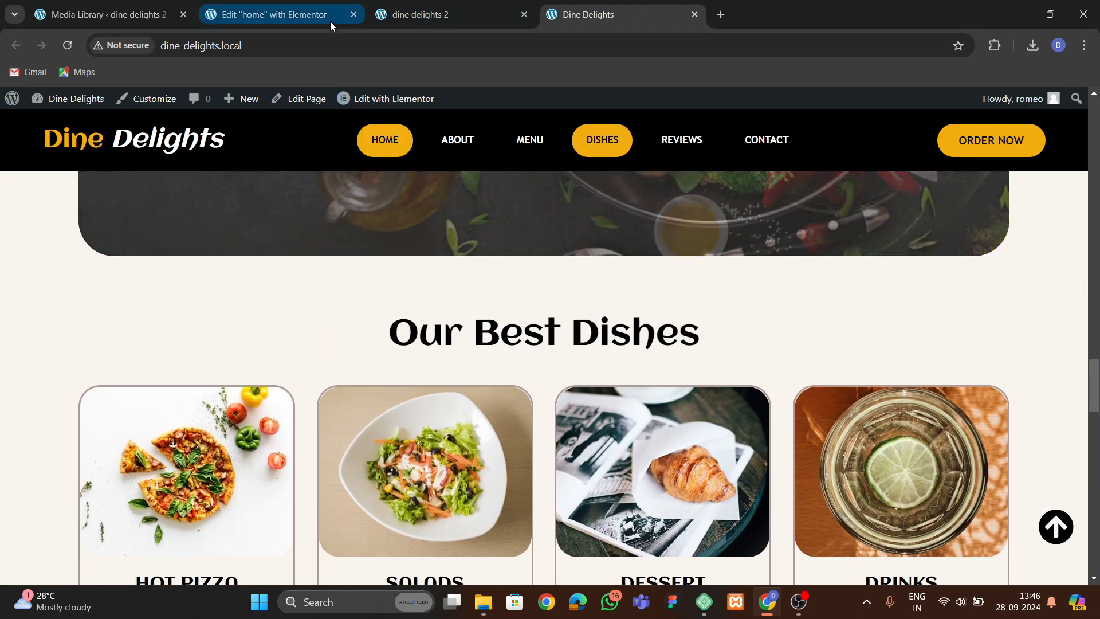
{"action": "left_click", "coordinate": [330, 22]}
{"action": "scroll", "coordinate": [626, 395], "scroll_direction": "down", "scroll_amount": 4}
{"action": "scroll", "coordinate": [632, 379], "scroll_direction": "up", "scroll_amount": 15}
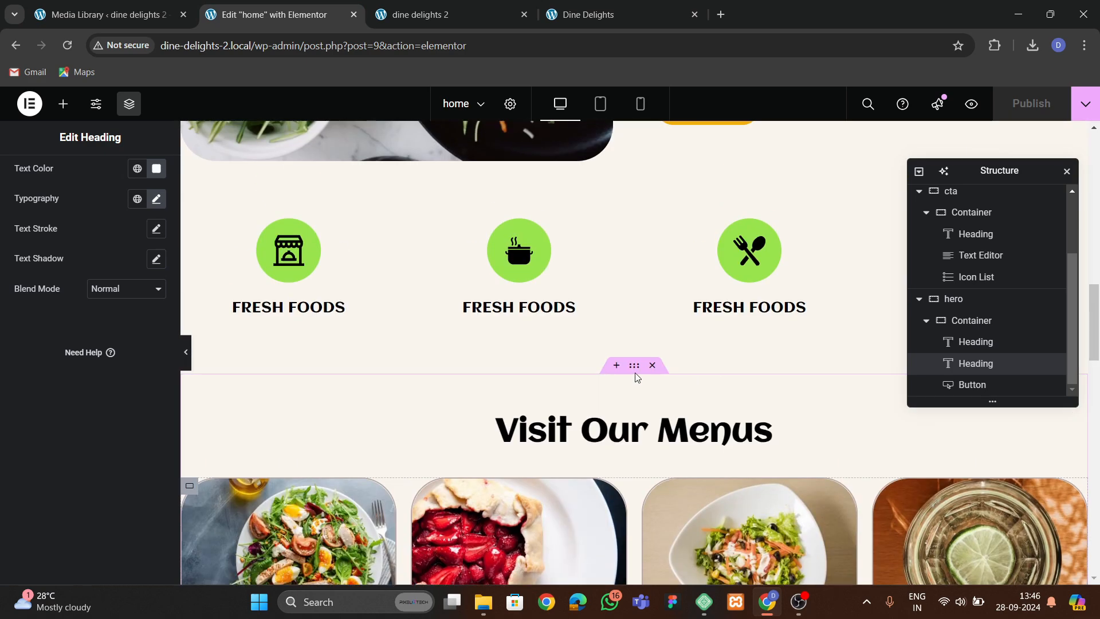
Copy the menus section and paste it into the empty container below the second hero.
{"action": "scroll", "coordinate": [636, 376], "scroll_direction": "down", "scroll_amount": 2}
{"action": "right_click", "coordinate": [635, 222]}
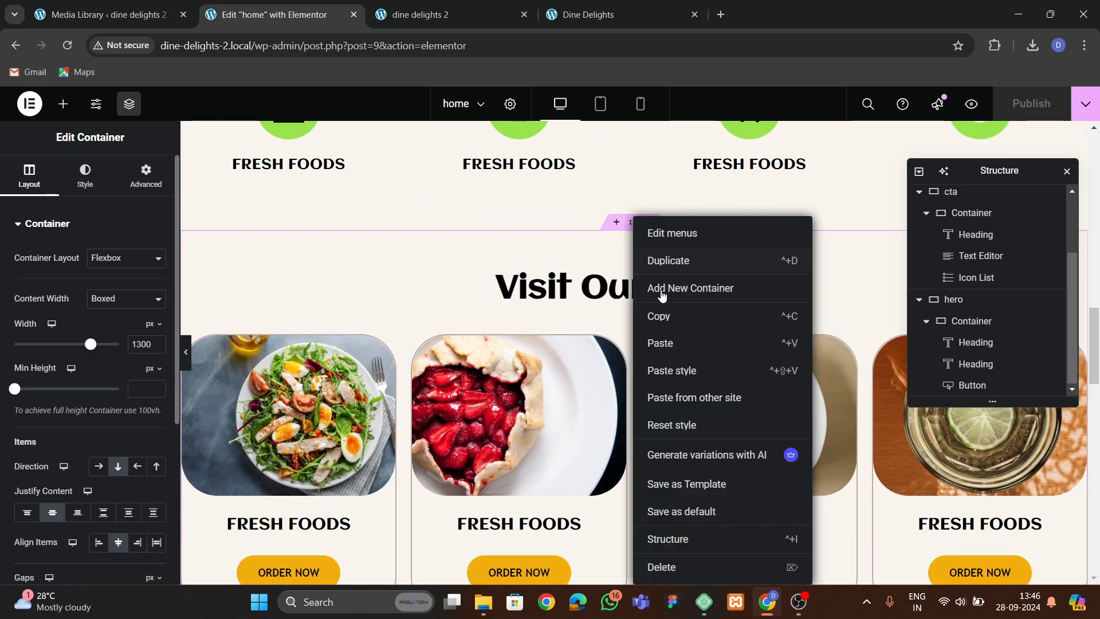
{"action": "left_click", "coordinate": [791, 321]}
{"action": "scroll", "coordinate": [455, 405], "scroll_direction": "down", "scroll_amount": 10}
{"action": "scroll", "coordinate": [453, 405], "scroll_direction": "down", "scroll_amount": 5}
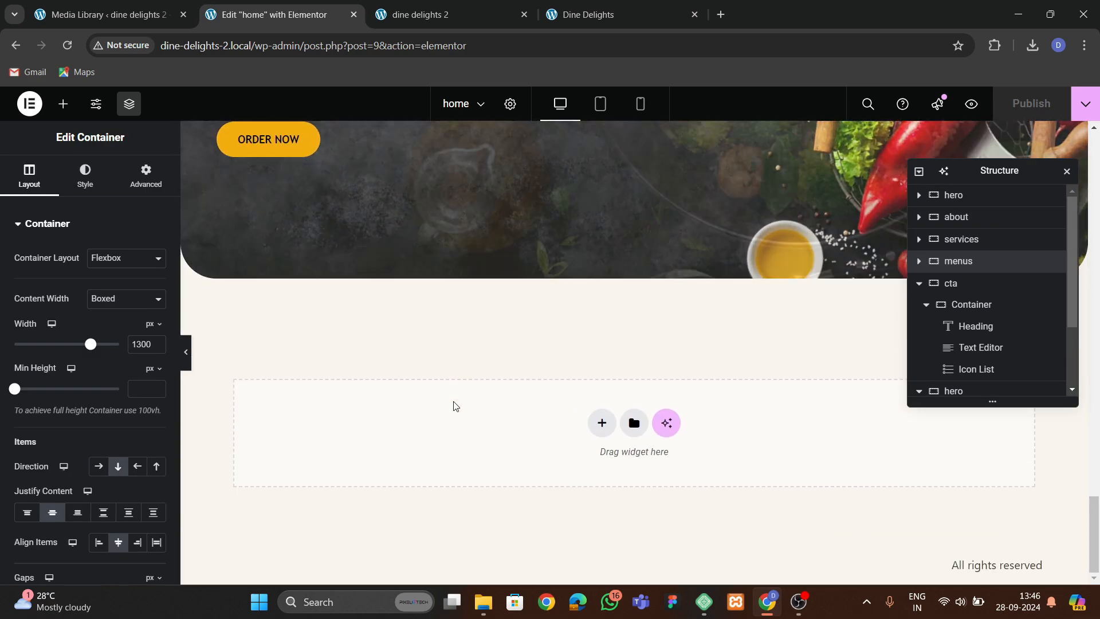
{"action": "right_click", "coordinate": [412, 396]}
{"action": "left_click", "coordinate": [437, 426]}
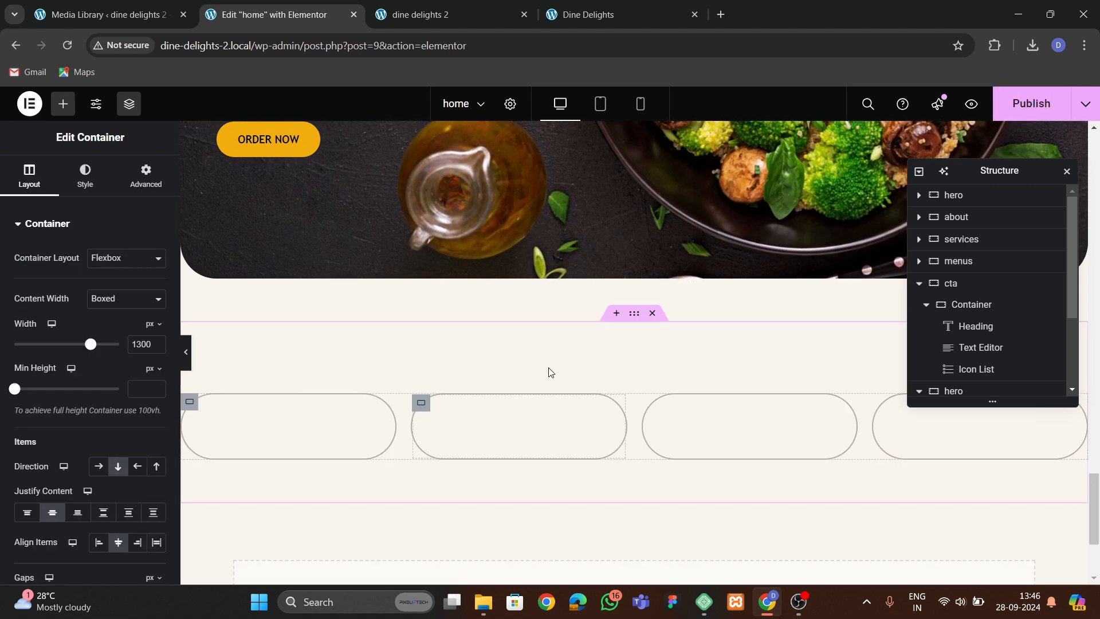
Change the pasted section's heading to "Our Best Dishes".
{"action": "left_click", "coordinate": [554, 384]}
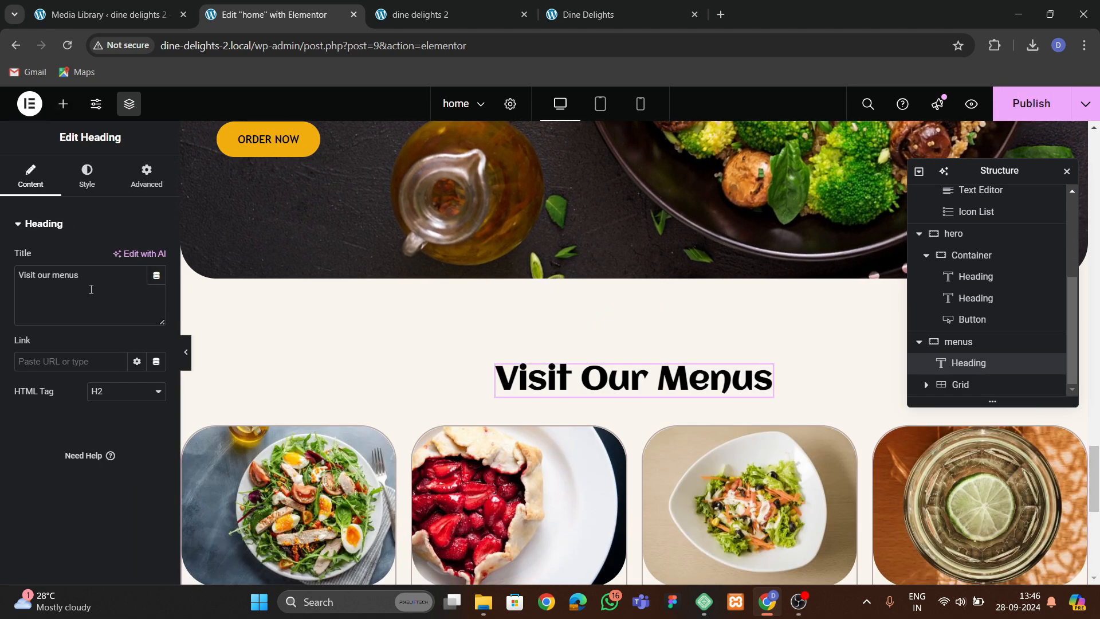
{"action": "type", "text": "Our Best Dishes"}
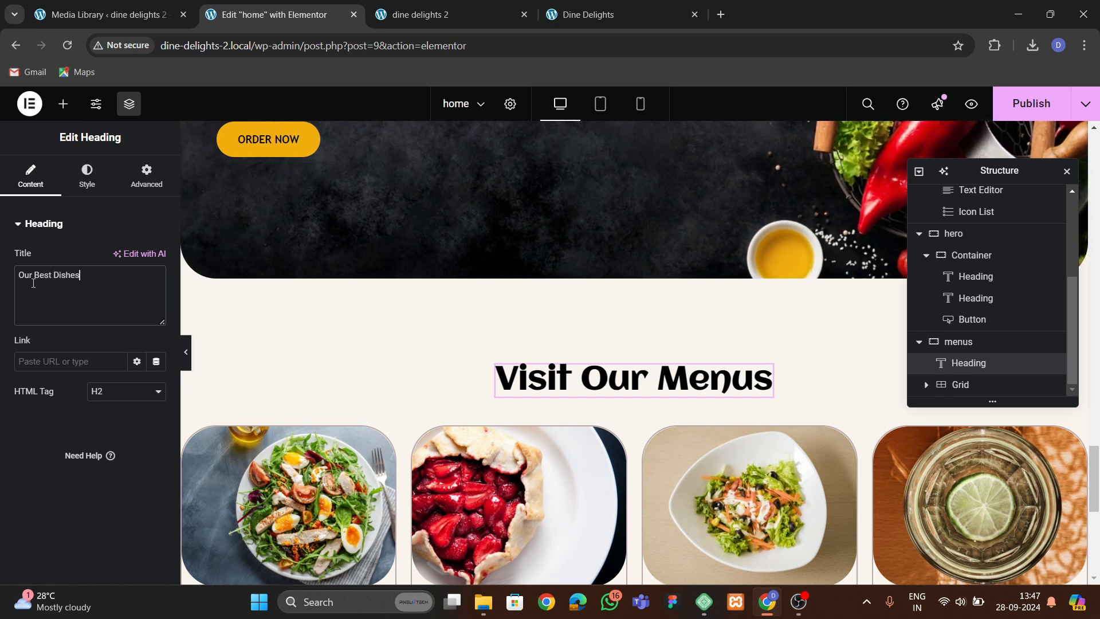
{"action": "left_click", "coordinate": [555, 381]}
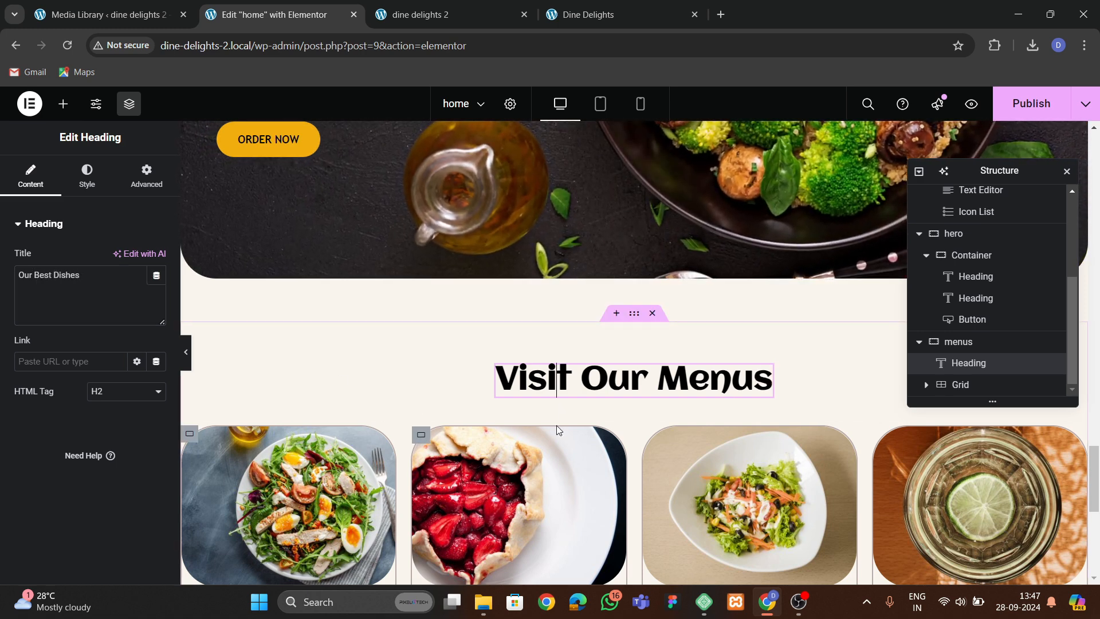
Duplicate the last menu card four times to create a second row of four cards.
{"action": "scroll", "coordinate": [416, 370], "scroll_direction": "down", "scroll_amount": 5}
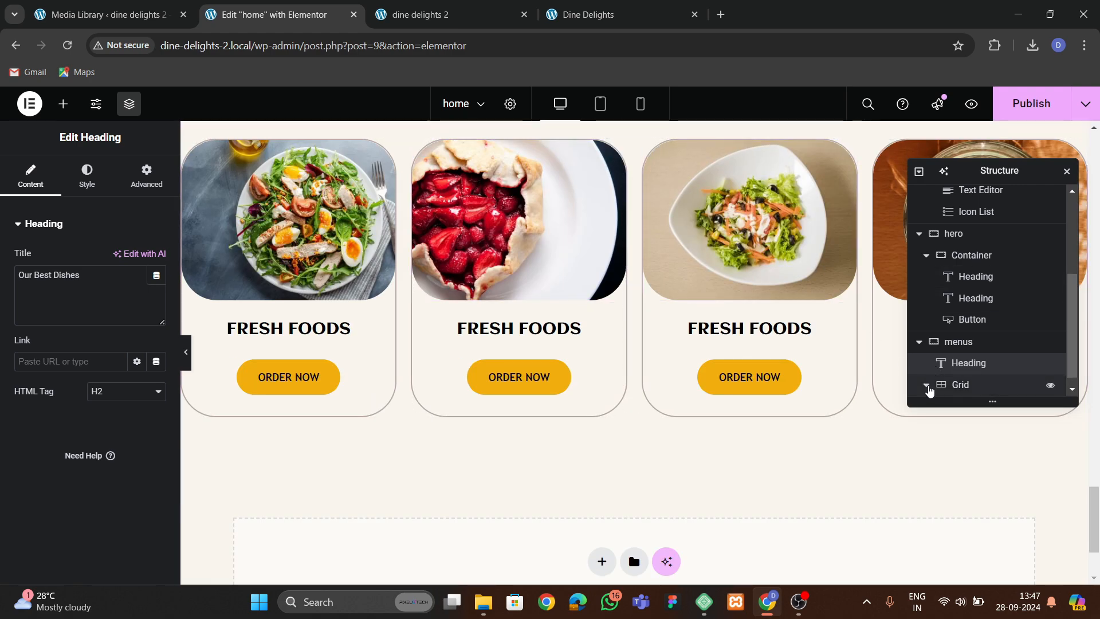
{"action": "scroll", "coordinate": [929, 389], "scroll_direction": "down", "scroll_amount": 3}
{"action": "left_click", "coordinate": [979, 386]}
{"action": "right_click", "coordinate": [981, 387]}
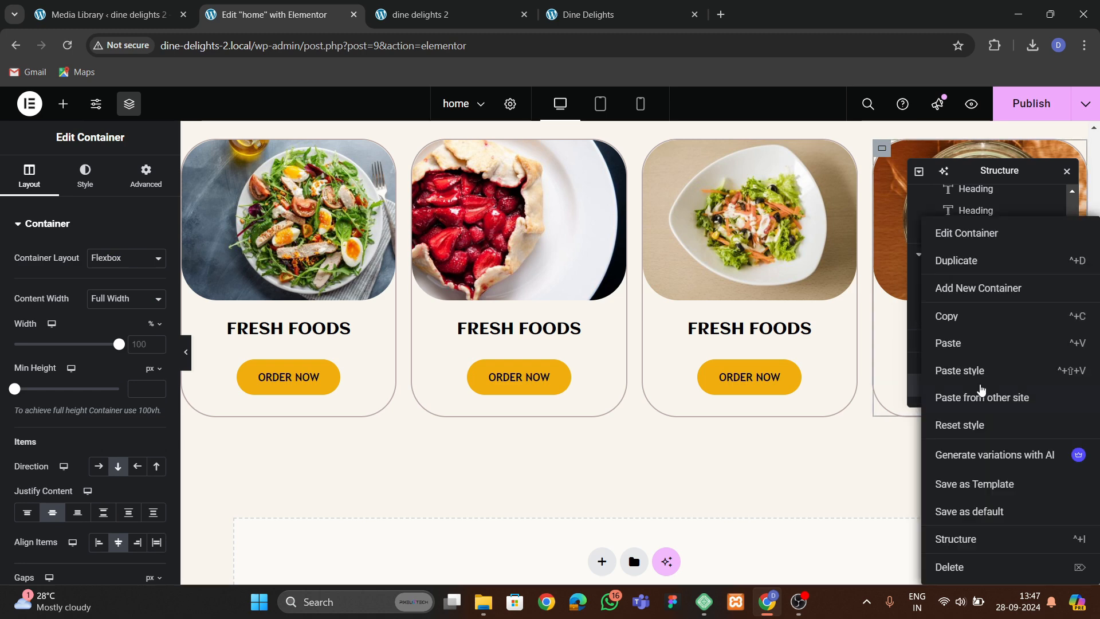
{"action": "left_click", "coordinate": [991, 261]}
{"action": "scroll", "coordinate": [974, 395], "scroll_direction": "down", "scroll_amount": 1}
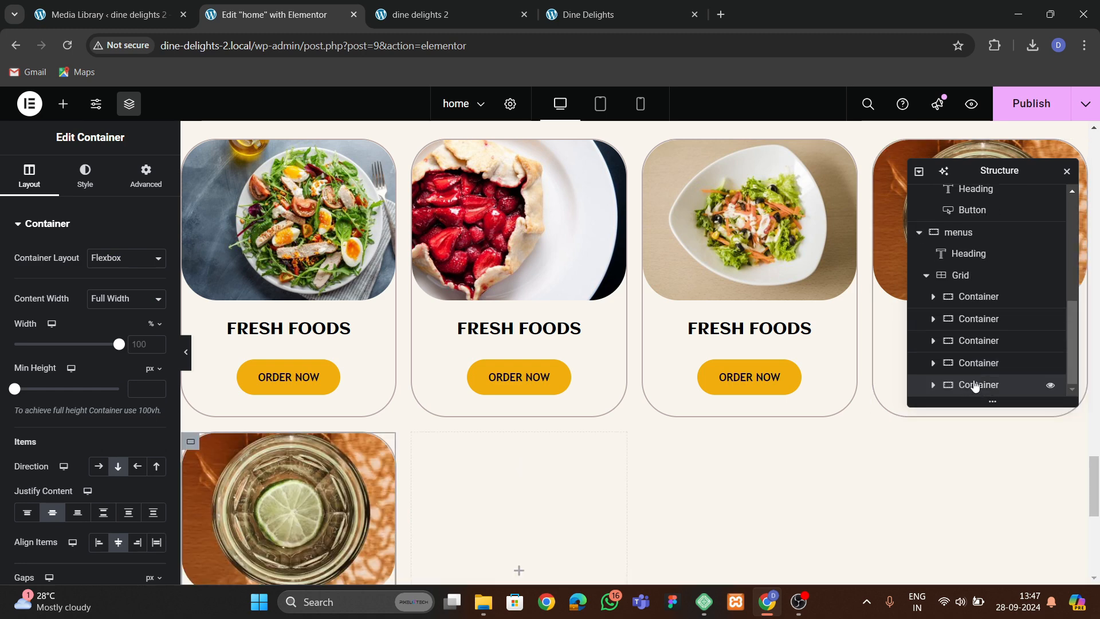
{"action": "right_click", "coordinate": [972, 385]}
{"action": "left_click", "coordinate": [978, 263]}
{"action": "scroll", "coordinate": [964, 364], "scroll_direction": "down", "scroll_amount": 1}
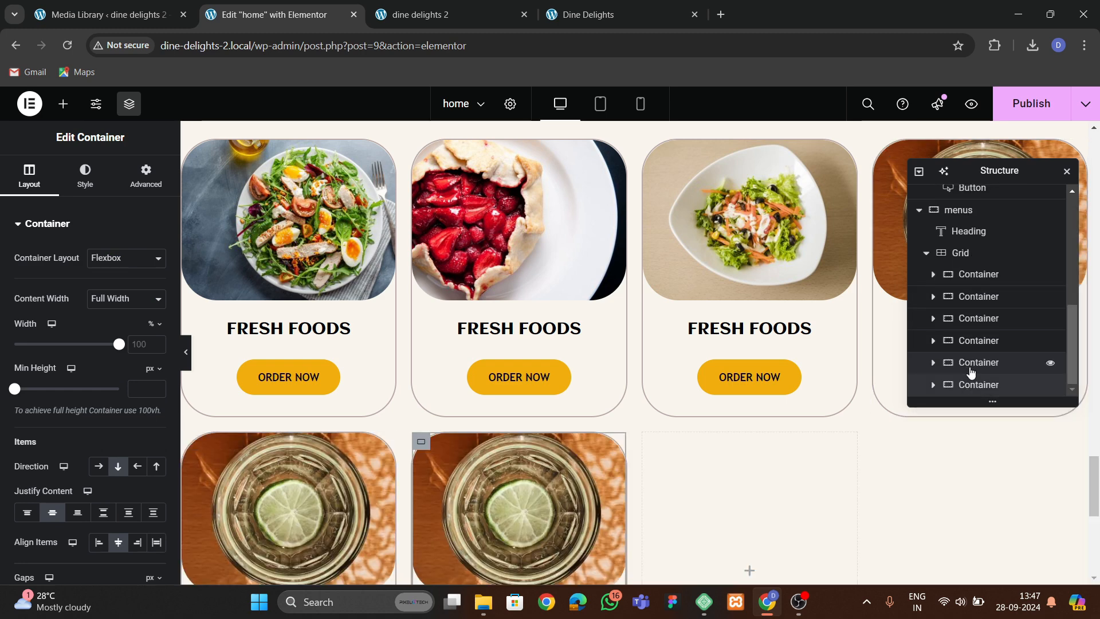
{"action": "right_click", "coordinate": [968, 390]}
{"action": "left_click", "coordinate": [959, 265]}
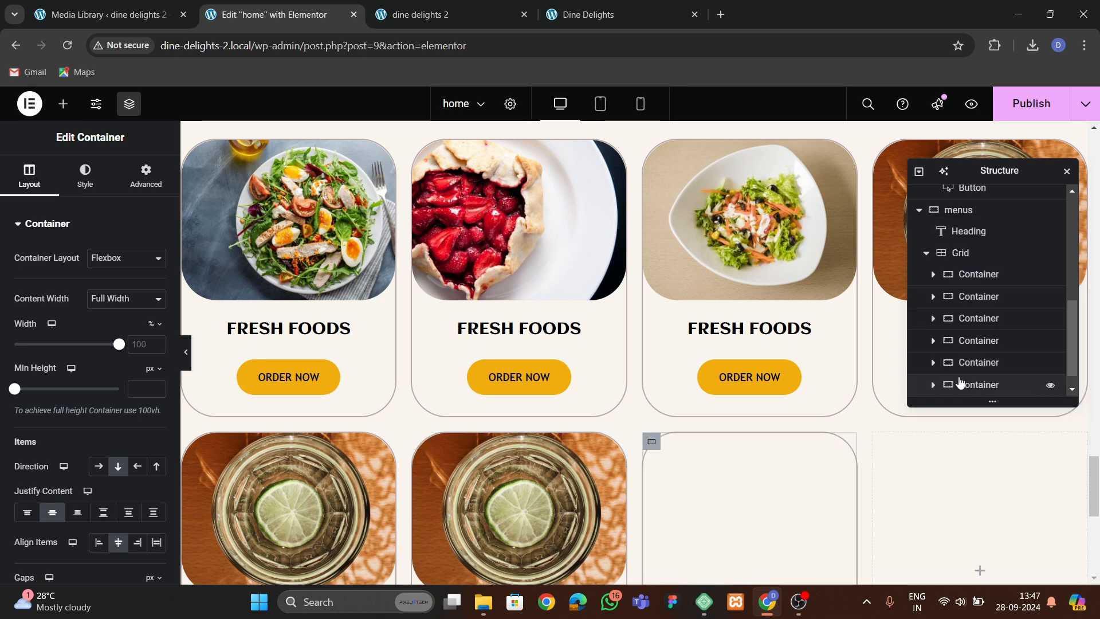
{"action": "scroll", "coordinate": [967, 380], "scroll_direction": "down", "scroll_amount": 1}
{"action": "right_click", "coordinate": [971, 384]}
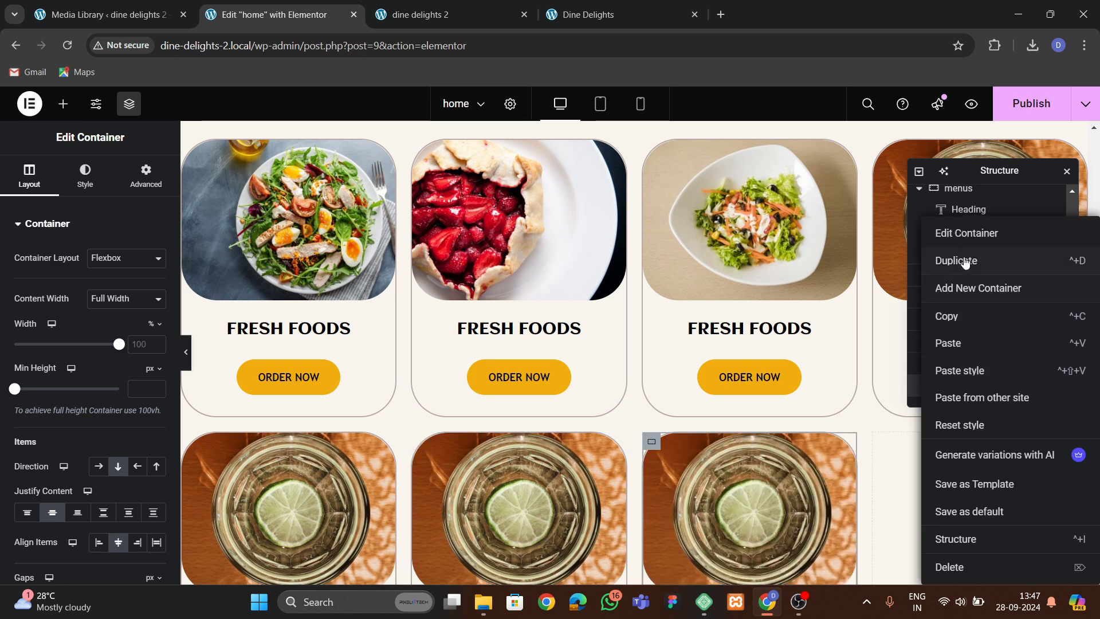
{"action": "left_click", "coordinate": [958, 261]}
{"action": "scroll", "coordinate": [992, 261], "scroll_direction": "down", "scroll_amount": 1}
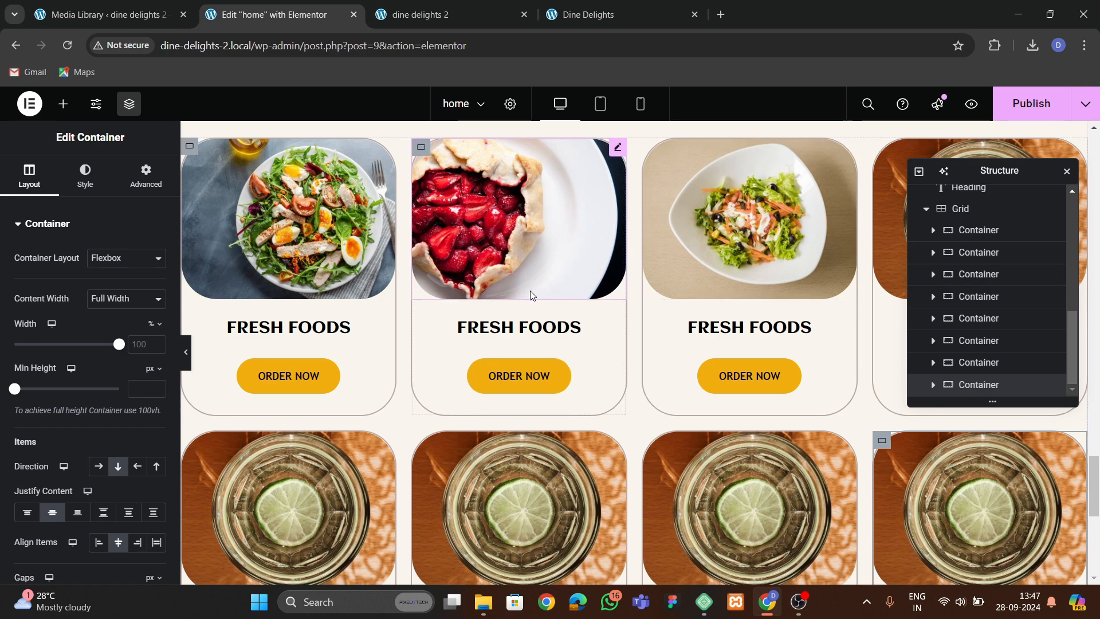
Replace the fifth card's image with the greens bowl photo pexels-photo-3850972 from the media library.
{"action": "scroll", "coordinate": [530, 291], "scroll_direction": "down", "scroll_amount": 3}
{"action": "left_click", "coordinate": [308, 316]}
{"action": "left_click", "coordinate": [91, 281]}
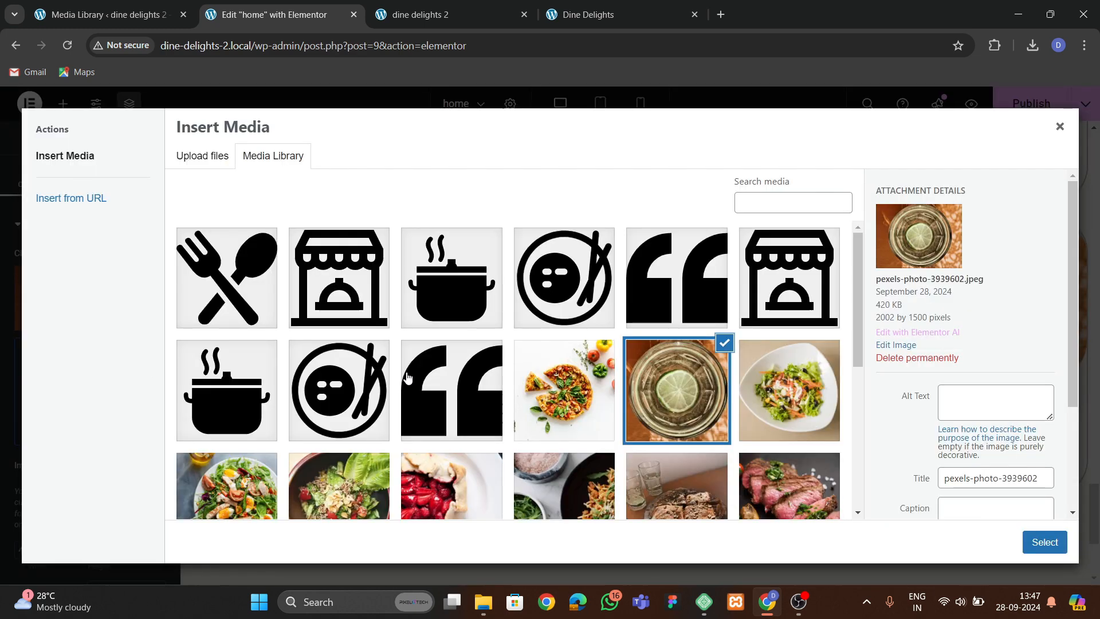
{"action": "scroll", "coordinate": [581, 369], "scroll_direction": "down", "scroll_amount": 3}
{"action": "left_click", "coordinate": [581, 369]}
{"action": "left_click", "coordinate": [1044, 542]}
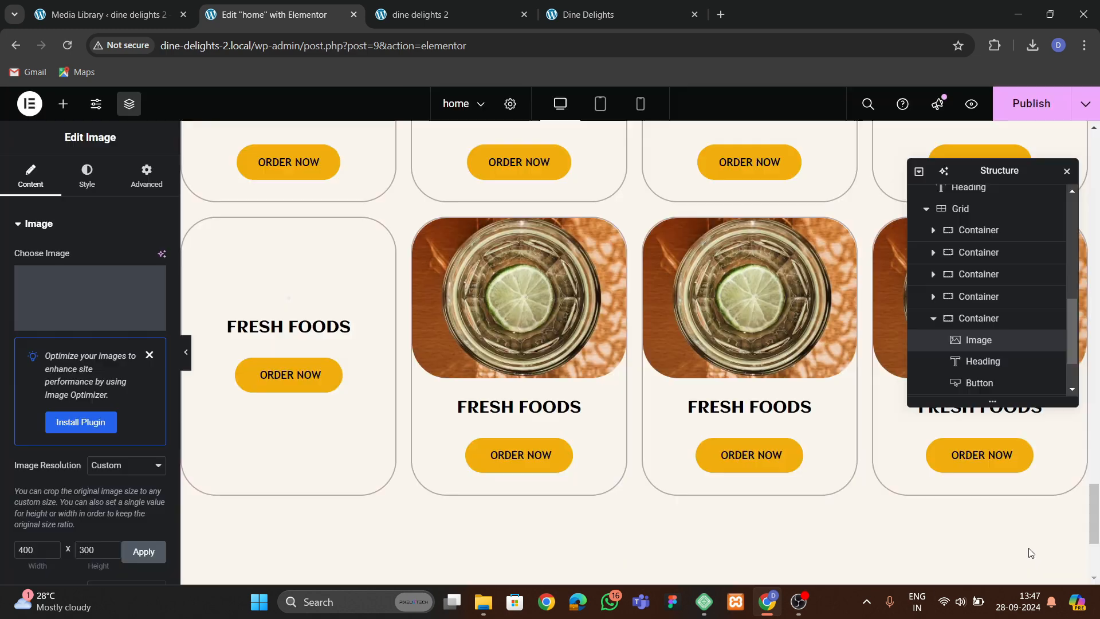
Replace the sixth card's image with the fresh salad with turkey and eggs photo.
{"action": "left_click", "coordinate": [550, 315]}
{"action": "left_click", "coordinate": [52, 320]}
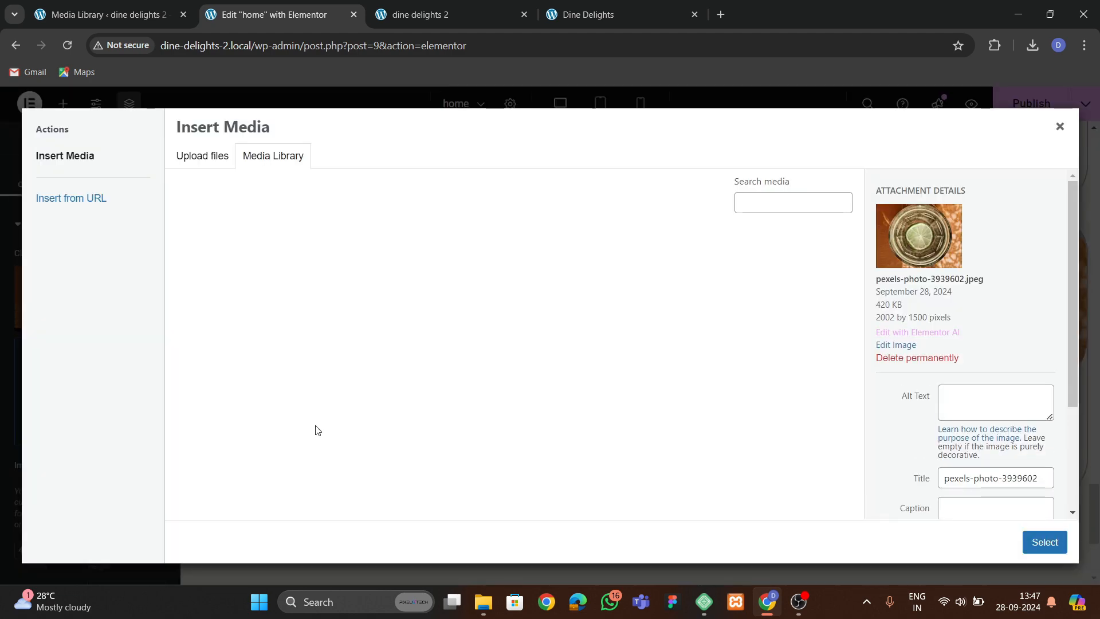
{"action": "scroll", "coordinate": [315, 430], "scroll_direction": "down", "scroll_amount": 2}
{"action": "left_click", "coordinate": [252, 396]}
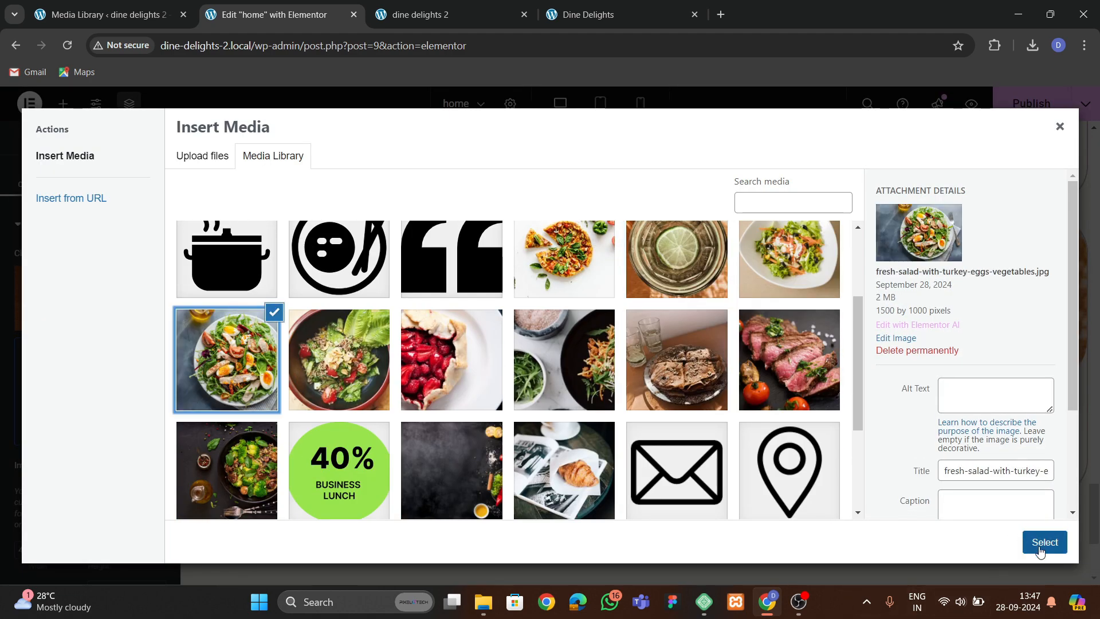
{"action": "left_click", "coordinate": [1044, 542]}
Replace the seventh card's image with the greens bowl photo pexels-photo-3850972.
{"action": "scroll", "coordinate": [722, 405], "scroll_direction": "down", "scroll_amount": 4}
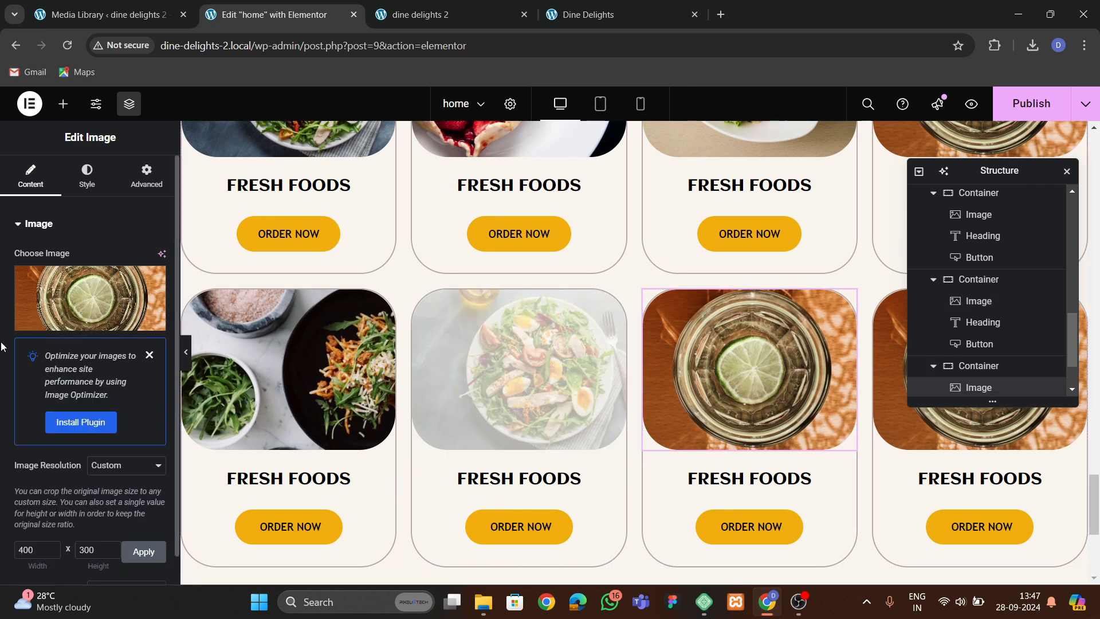
{"action": "left_click", "coordinate": [53, 309]}
{"action": "scroll", "coordinate": [316, 452], "scroll_direction": "down", "scroll_amount": 2}
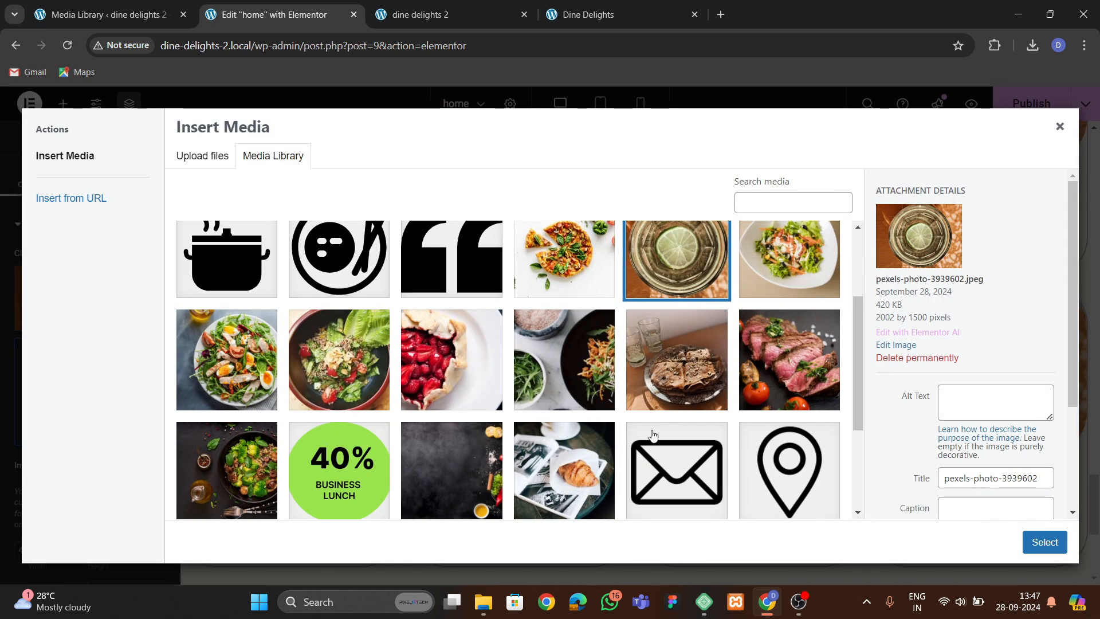
{"action": "left_click", "coordinate": [587, 362]}
{"action": "left_click", "coordinate": [264, 455]}
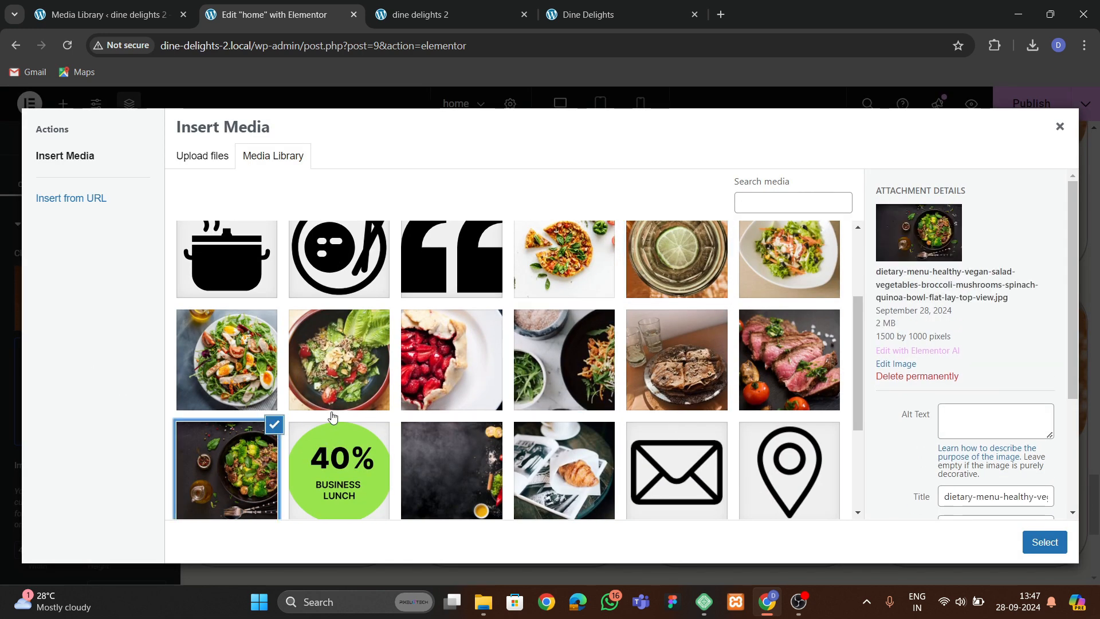
{"action": "left_click", "coordinate": [567, 377]}
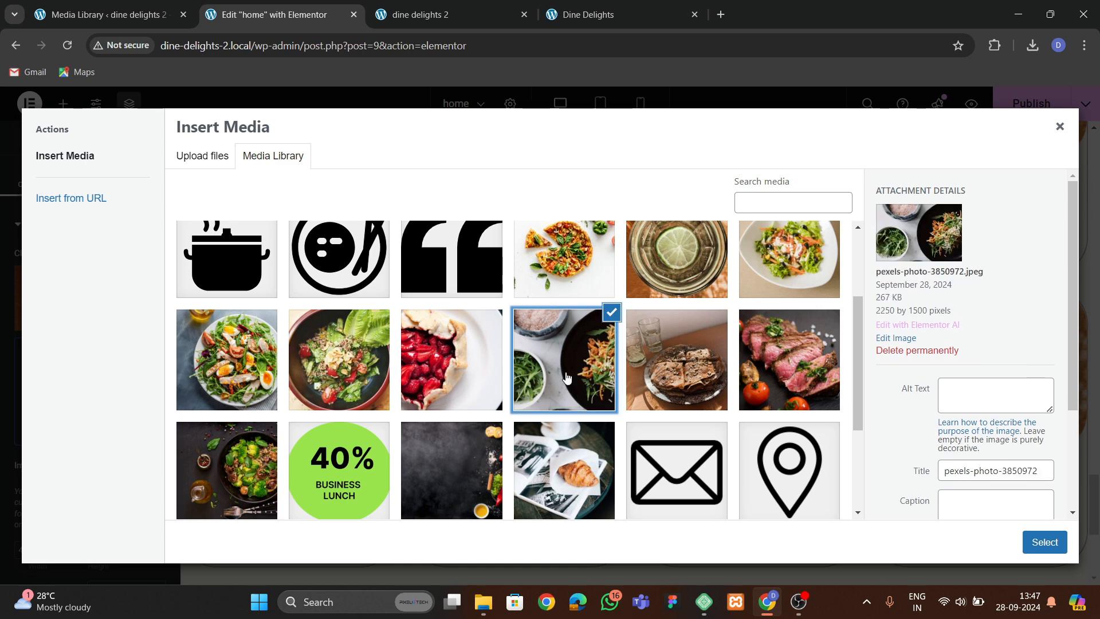
{"action": "left_click", "coordinate": [1044, 542]}
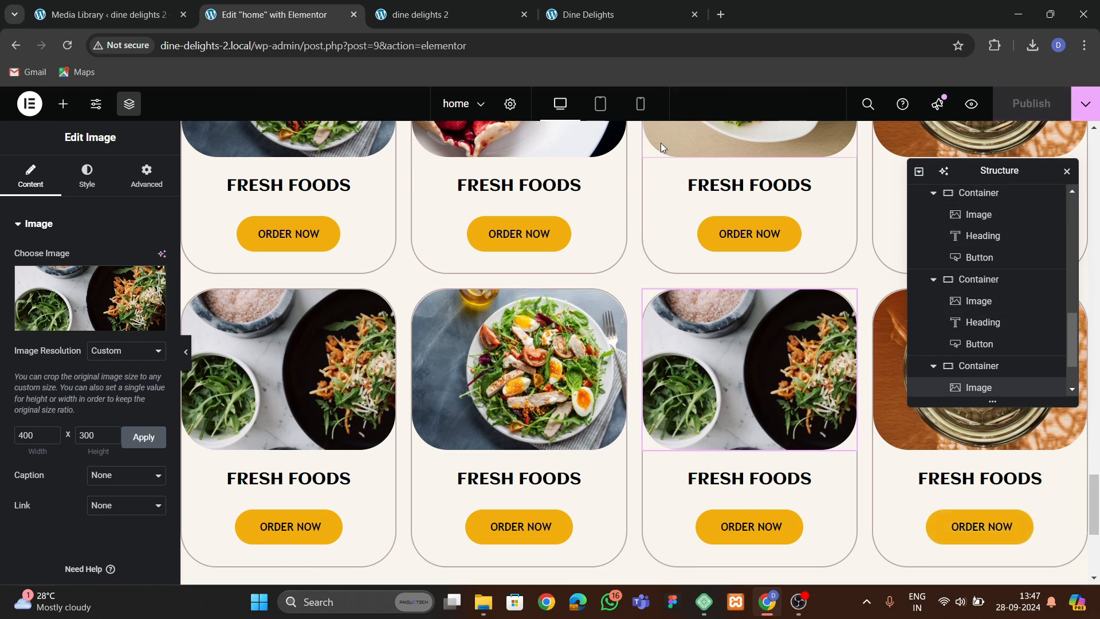
View the rebuilt dishes section on the new site's front end.
{"action": "left_click", "coordinate": [599, 15]}
{"action": "left_click", "coordinate": [412, 15]}
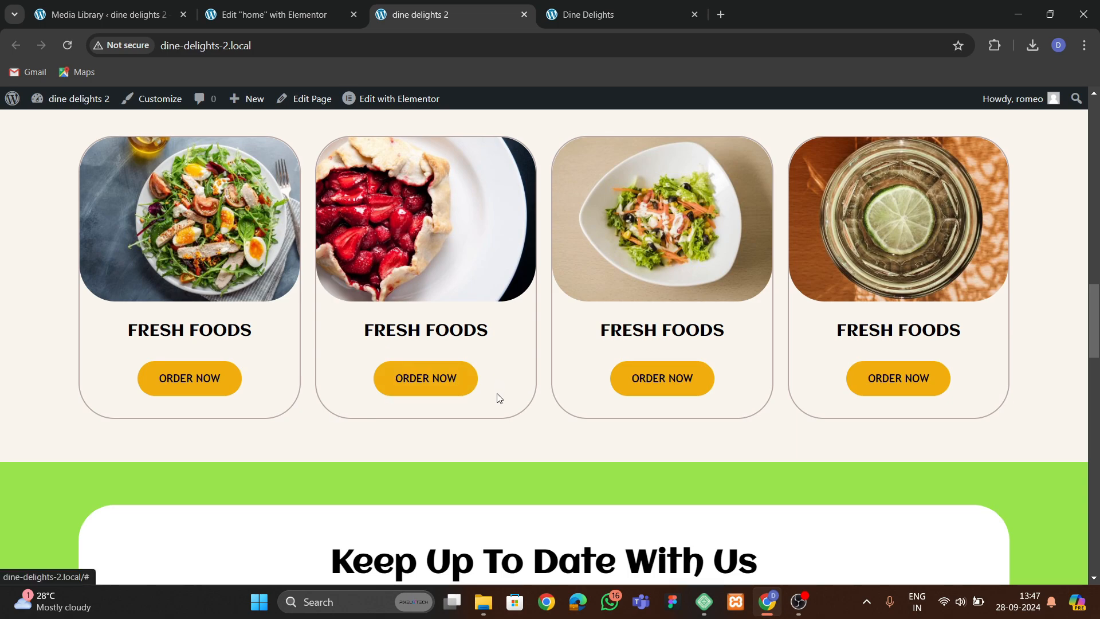
{"action": "scroll", "coordinate": [428, 385], "scroll_direction": "down", "scroll_amount": 20}
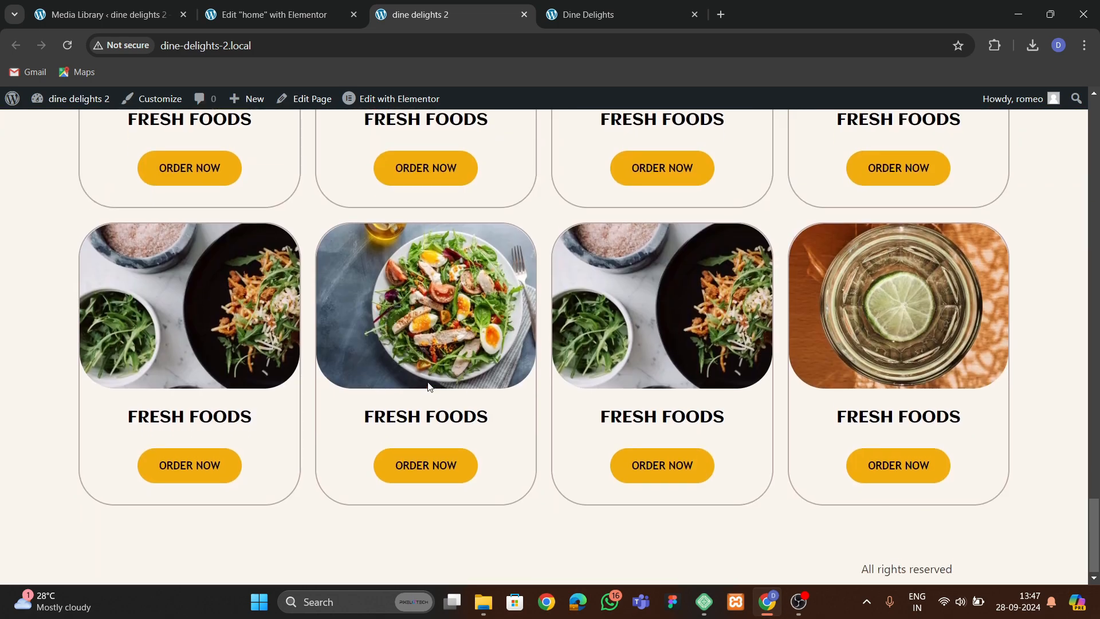
{"action": "scroll", "coordinate": [427, 385], "scroll_direction": "up", "scroll_amount": 3}
{"action": "scroll", "coordinate": [427, 385], "scroll_direction": "down", "scroll_amount": 3}
{"action": "scroll", "coordinate": [428, 385], "scroll_direction": "up", "scroll_amount": 1}
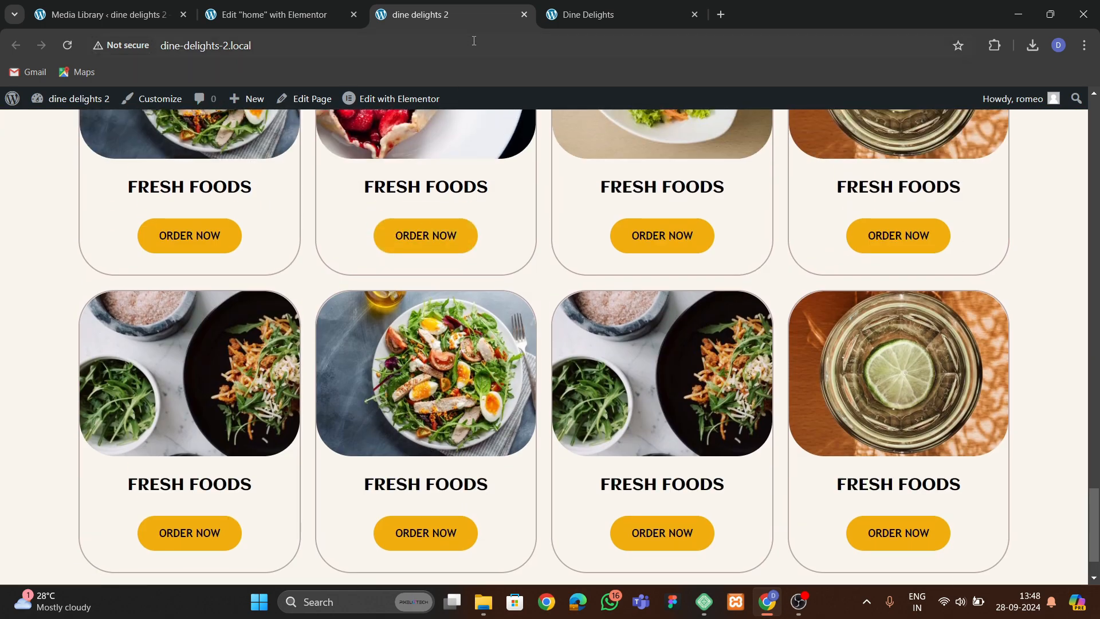
Scroll through the original site's reviews and offer sections.
{"action": "left_click", "coordinate": [590, 20]}
{"action": "scroll", "coordinate": [504, 316], "scroll_direction": "down", "scroll_amount": 10}
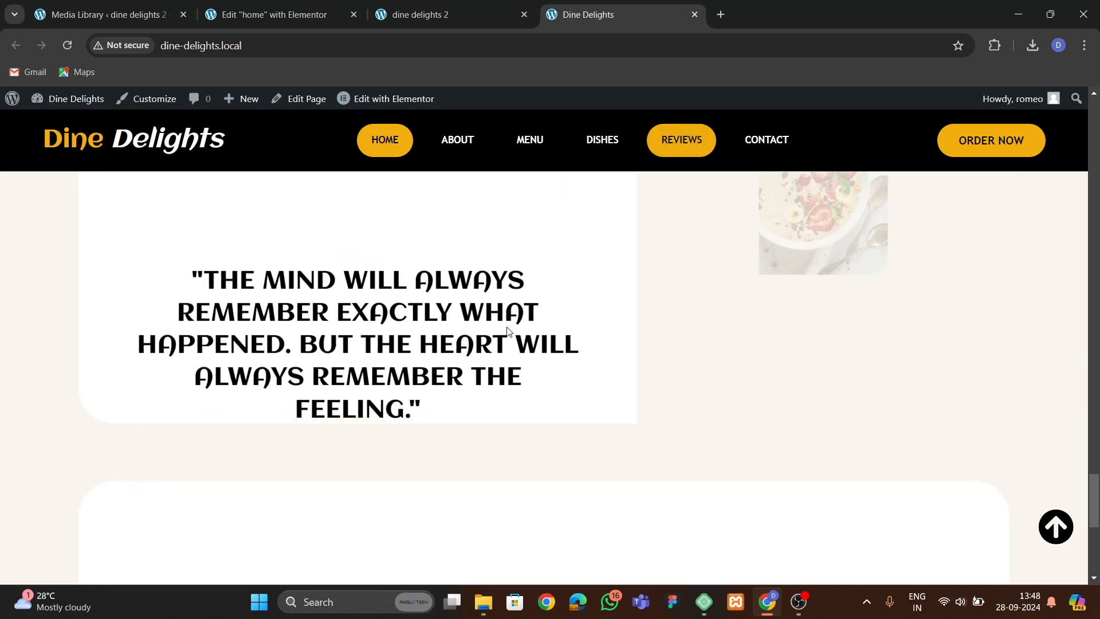
{"action": "scroll", "coordinate": [516, 320], "scroll_direction": "up", "scroll_amount": 1}
{"action": "scroll", "coordinate": [528, 327], "scroll_direction": "down", "scroll_amount": 7}
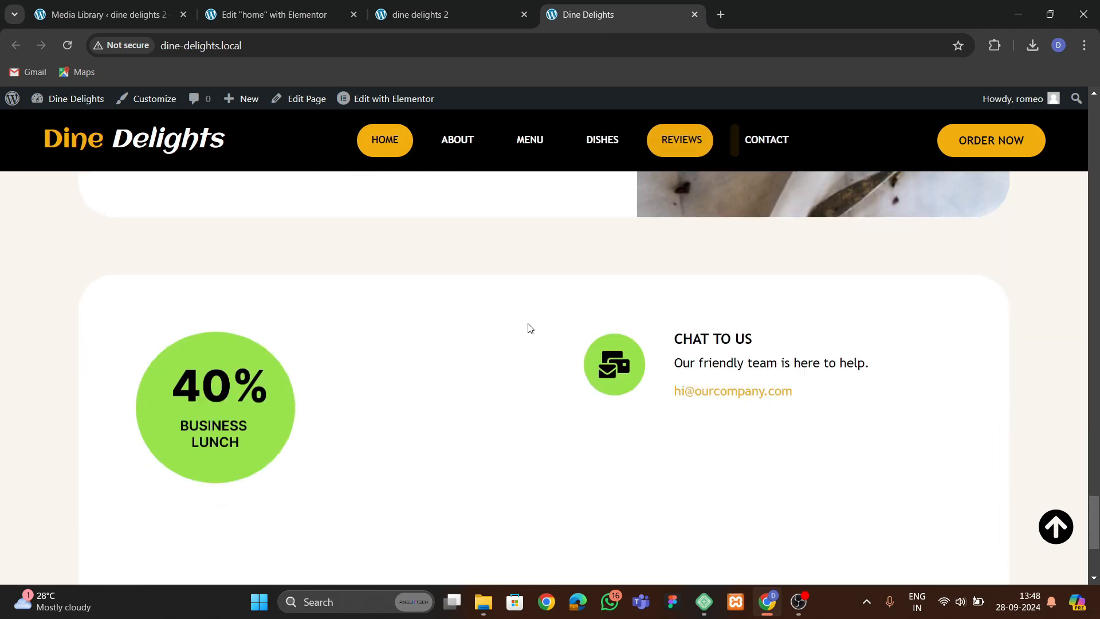
Add a new single-column container section below the dishes section.
{"action": "scroll", "coordinate": [529, 327], "scroll_direction": "down", "scroll_amount": 3}
{"action": "scroll", "coordinate": [526, 321], "scroll_direction": "up", "scroll_amount": 5}
{"action": "left_click", "coordinate": [285, 19]}
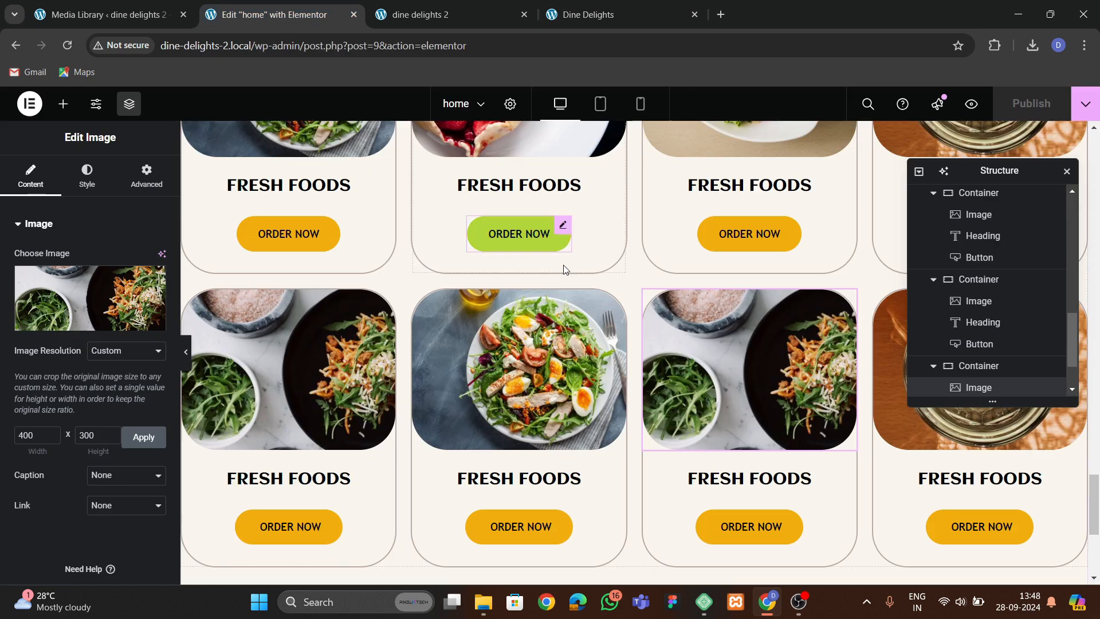
{"action": "scroll", "coordinate": [566, 269], "scroll_direction": "down", "scroll_amount": 5}
{"action": "left_click", "coordinate": [600, 424]}
{"action": "left_click", "coordinate": [587, 465]}
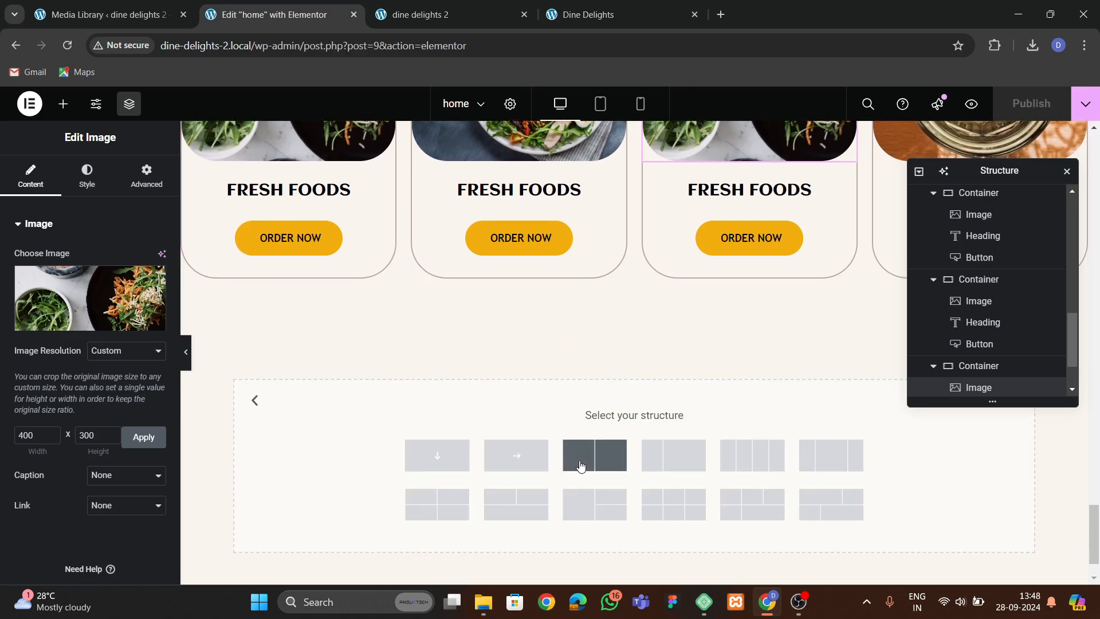
{"action": "left_click", "coordinate": [437, 455]}
Set the new section's top and bottom padding to 60 px.
{"action": "left_click", "coordinate": [611, 7]}
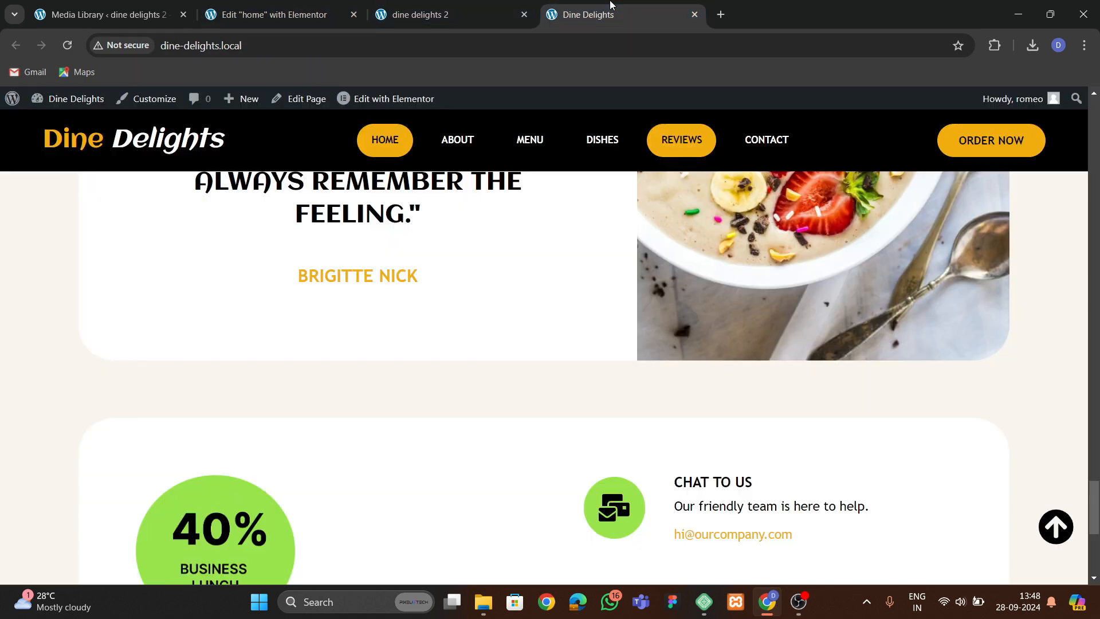
{"action": "scroll", "coordinate": [583, 285], "scroll_direction": "up", "scroll_amount": 6}
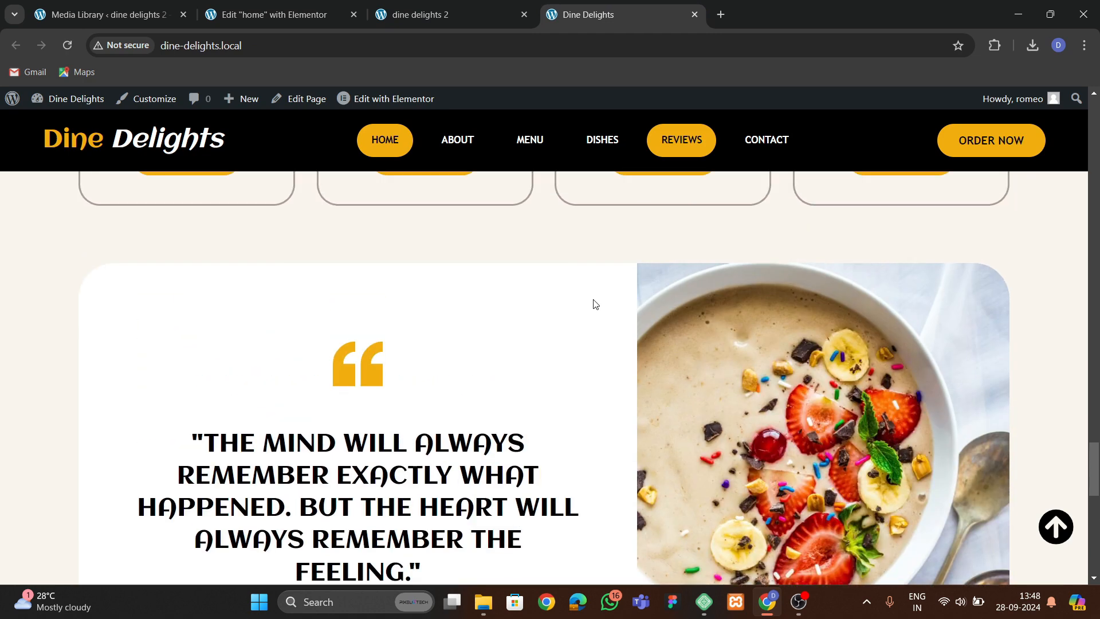
{"action": "left_click", "coordinate": [296, 5]}
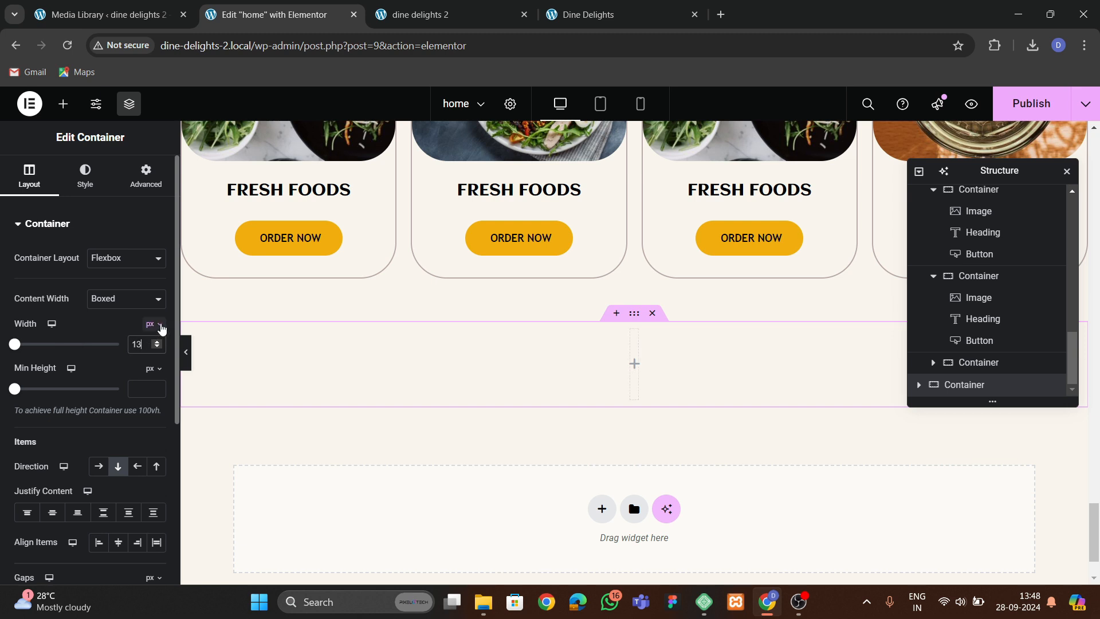
{"action": "left_click", "coordinate": [144, 185]}
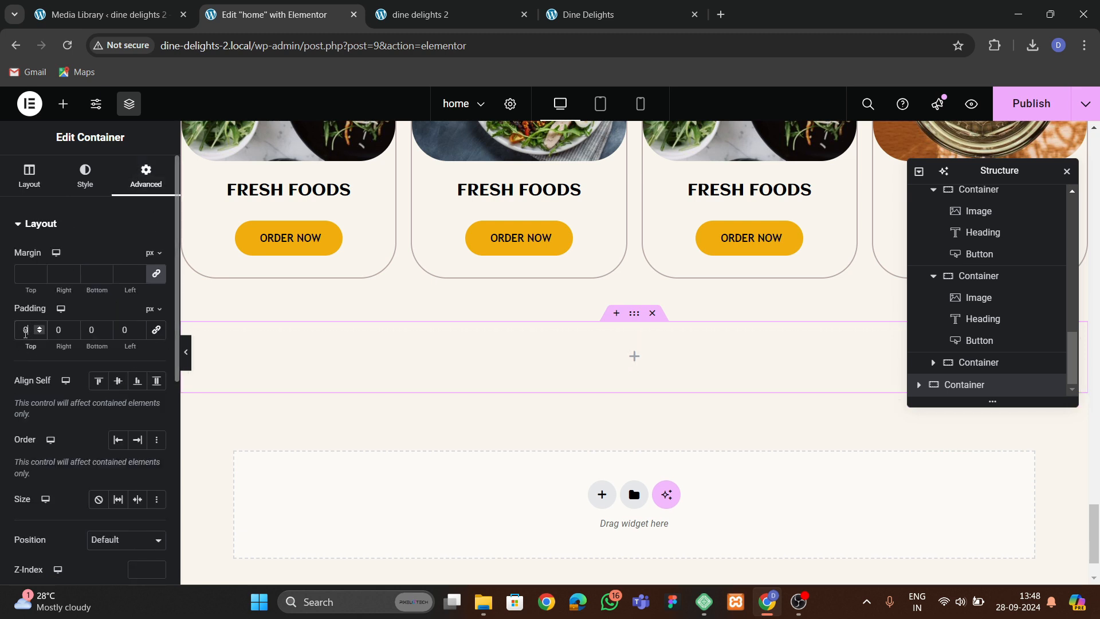
{"action": "left_click", "coordinate": [24, 330]}
{"action": "type", "text": "6"}
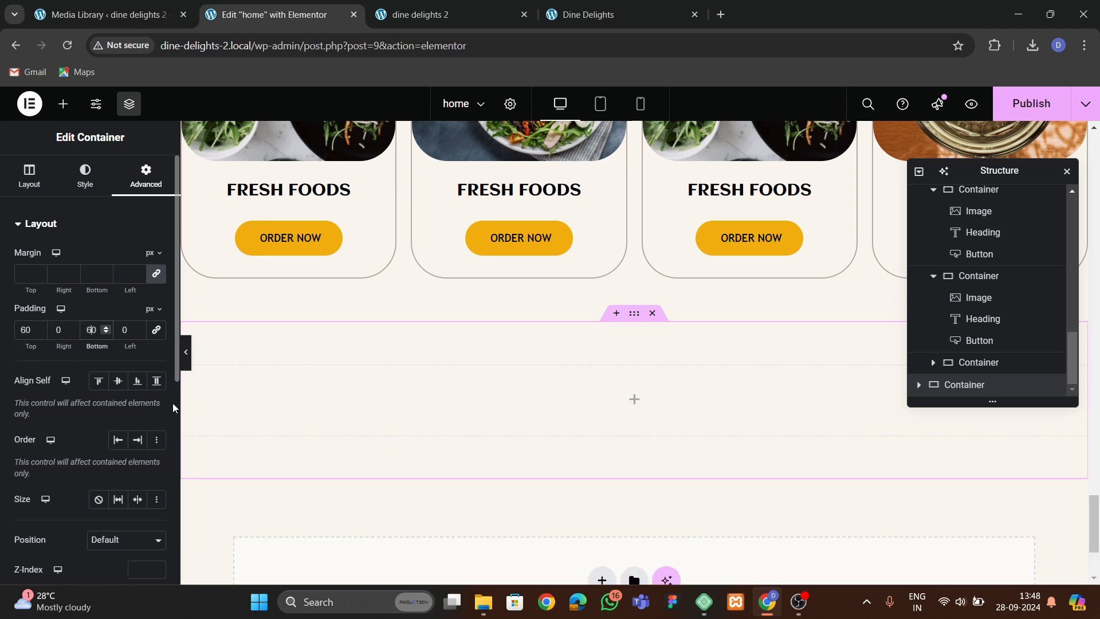
Examine the original site's reviews section layout for reference.
{"action": "left_click", "coordinate": [549, 17]}
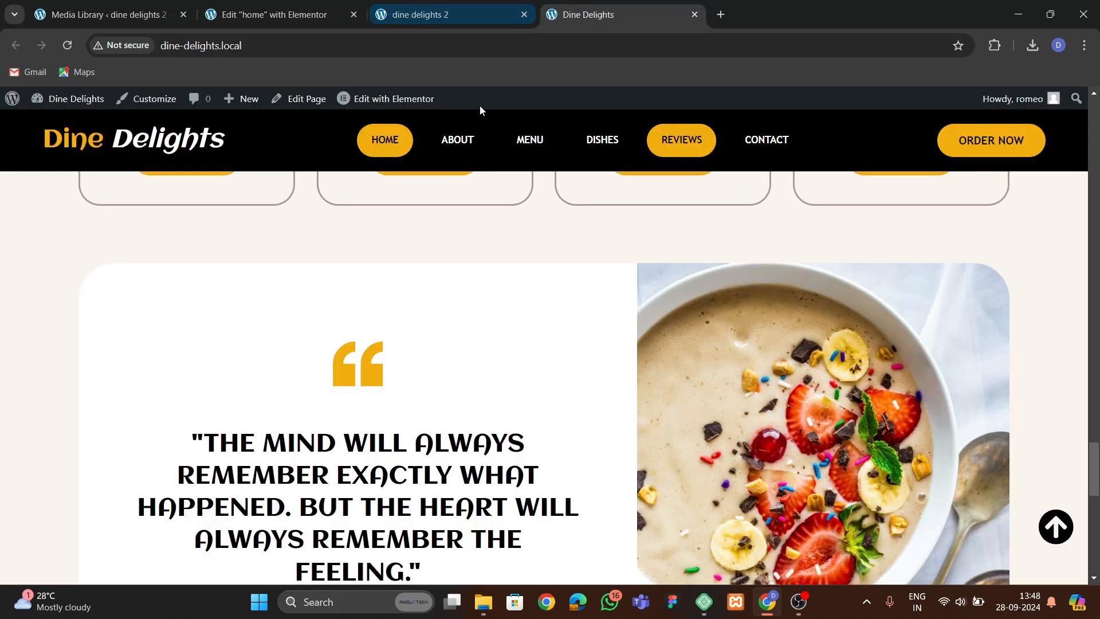
{"action": "left_click", "coordinate": [282, 17]}
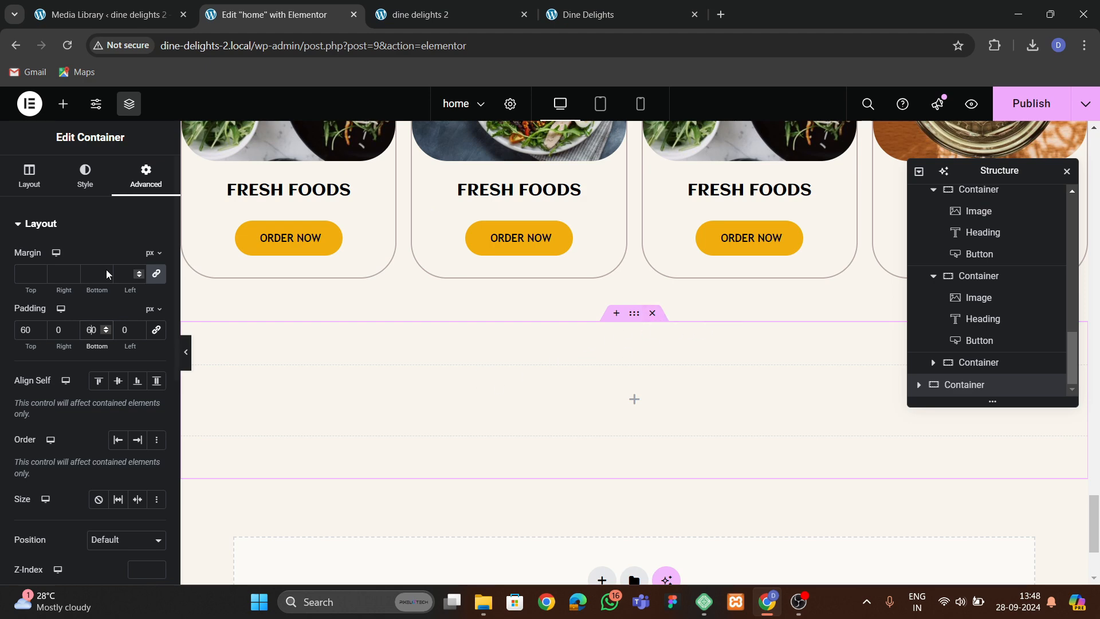
{"action": "left_click", "coordinate": [600, 17]}
{"action": "scroll", "coordinate": [579, 282], "scroll_direction": "down", "scroll_amount": 3}
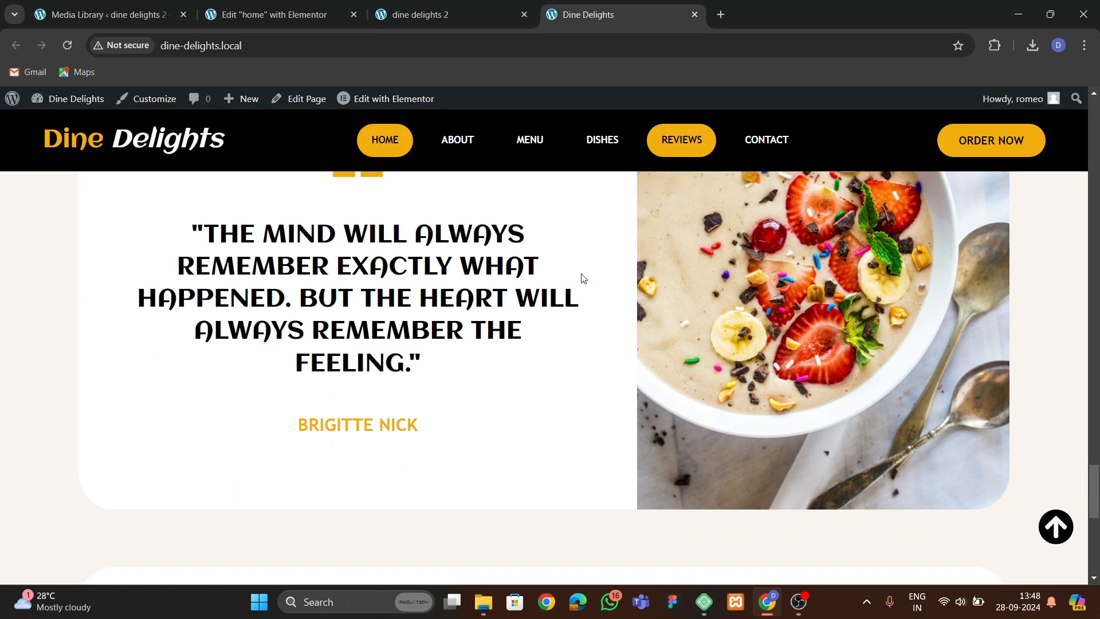
{"action": "scroll", "coordinate": [580, 282], "scroll_direction": "up", "scroll_amount": 2}
{"action": "scroll", "coordinate": [580, 283], "scroll_direction": "down", "scroll_amount": 3}
{"action": "scroll", "coordinate": [582, 318], "scroll_direction": "up", "scroll_amount": 4}
{"action": "scroll", "coordinate": [582, 310], "scroll_direction": "down", "scroll_amount": 5}
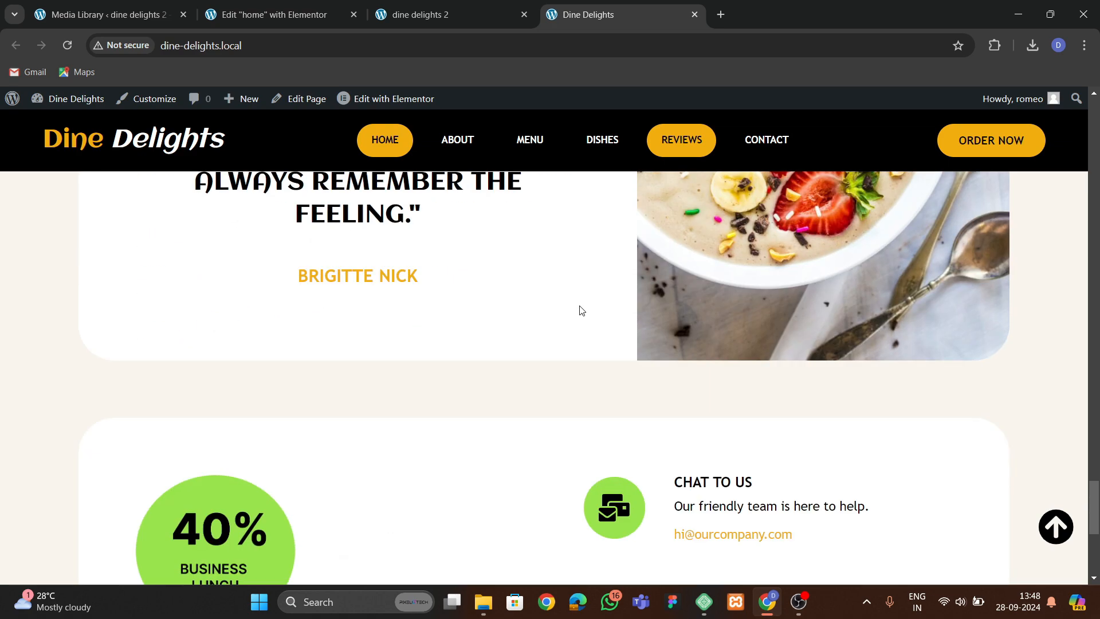
{"action": "scroll", "coordinate": [582, 310], "scroll_direction": "up", "scroll_amount": 4}
{"action": "left_click", "coordinate": [327, 19]}
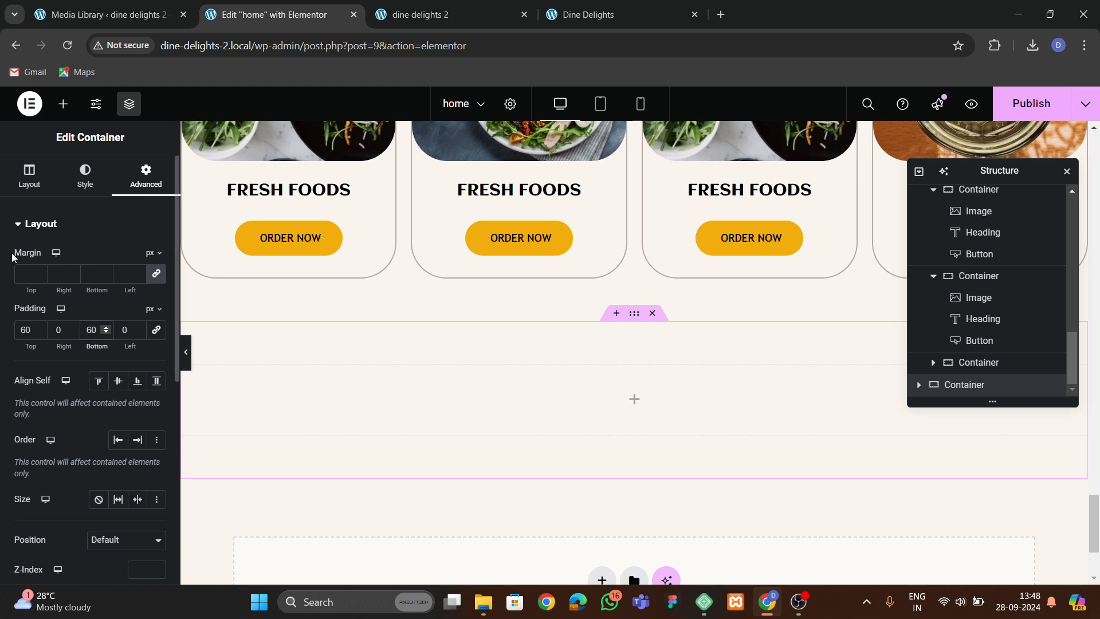
Nest a container inside the new section, add a child container and duplicate it.
{"action": "left_click", "coordinate": [63, 104]}
{"action": "left_click_drag", "start_coordinate": [80, 358], "coordinate": [352, 387]}
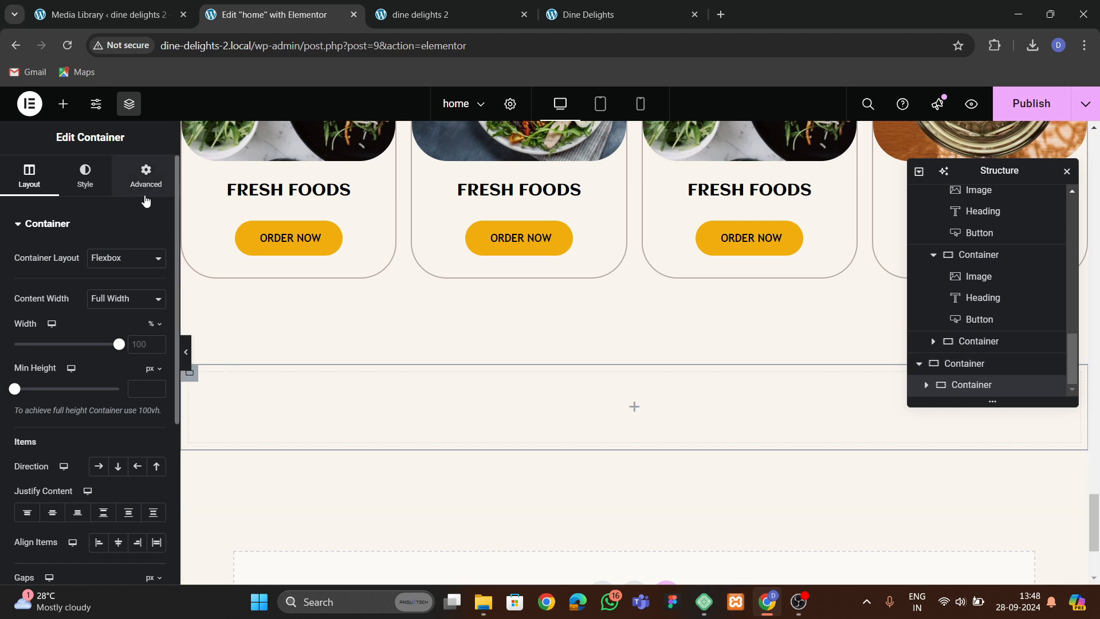
{"action": "left_click", "coordinate": [146, 175]}
{"action": "left_click", "coordinate": [63, 103]}
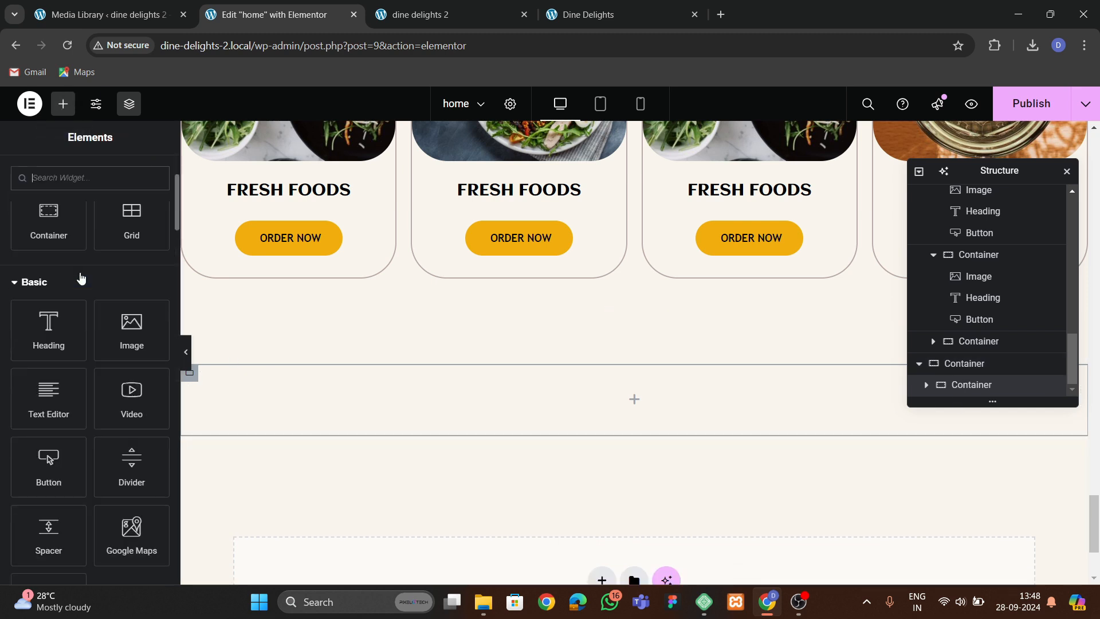
{"action": "left_click_drag", "start_coordinate": [51, 218], "coordinate": [634, 395]}
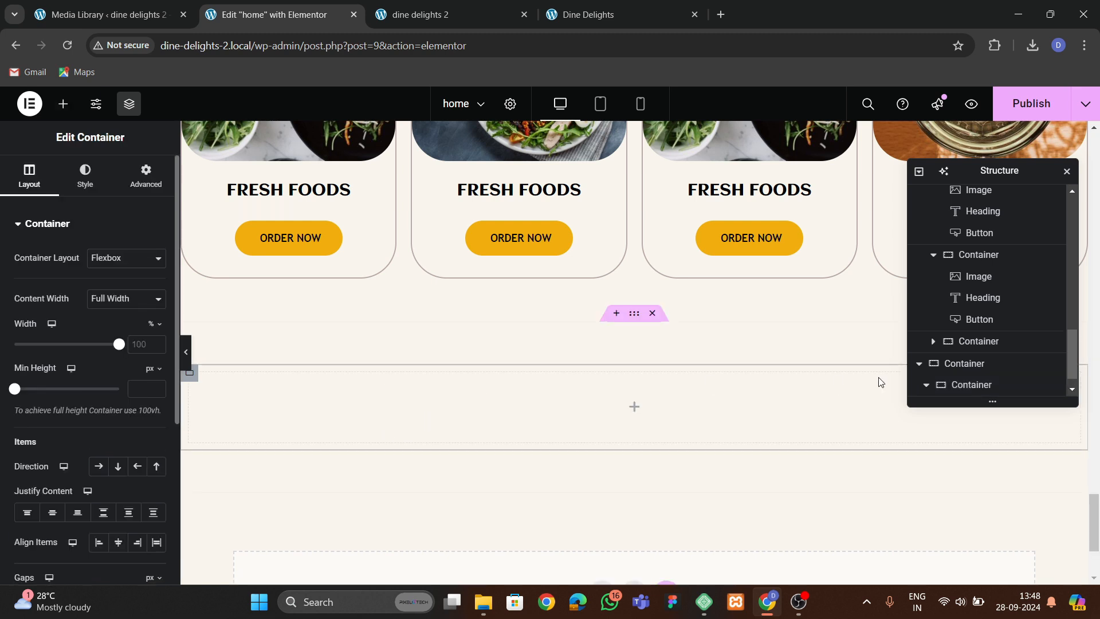
{"action": "right_click", "coordinate": [979, 385]}
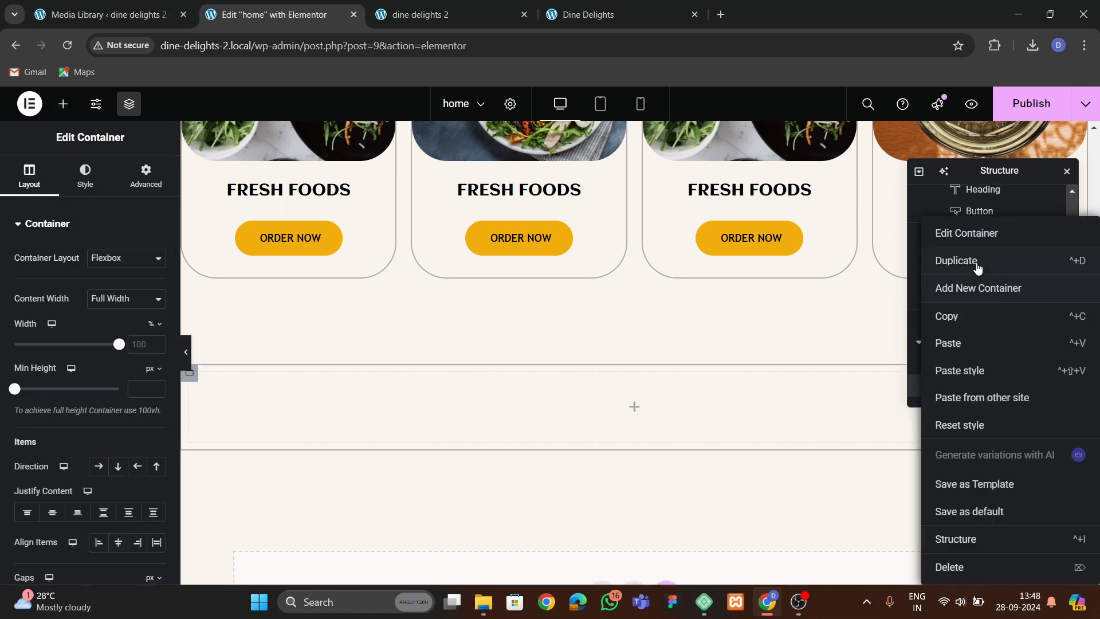
{"action": "left_click", "coordinate": [956, 260]}
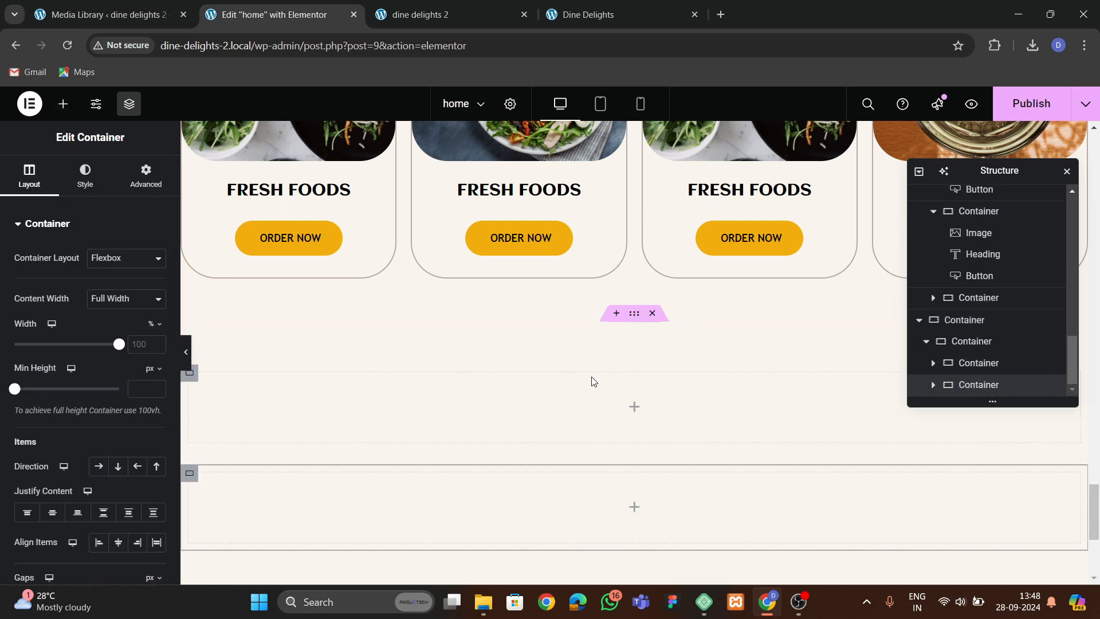
Set the wrapper container's direction to row with items aligned to the centre.
{"action": "left_click", "coordinate": [145, 175]}
{"action": "left_click", "coordinate": [157, 329]}
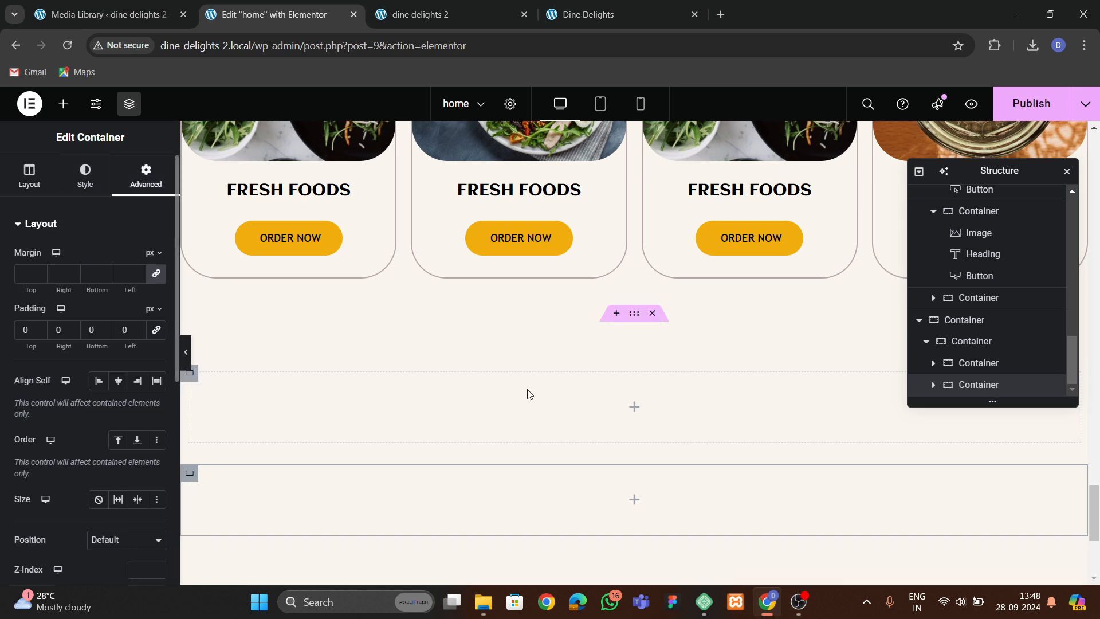
{"action": "left_click", "coordinate": [956, 342]}
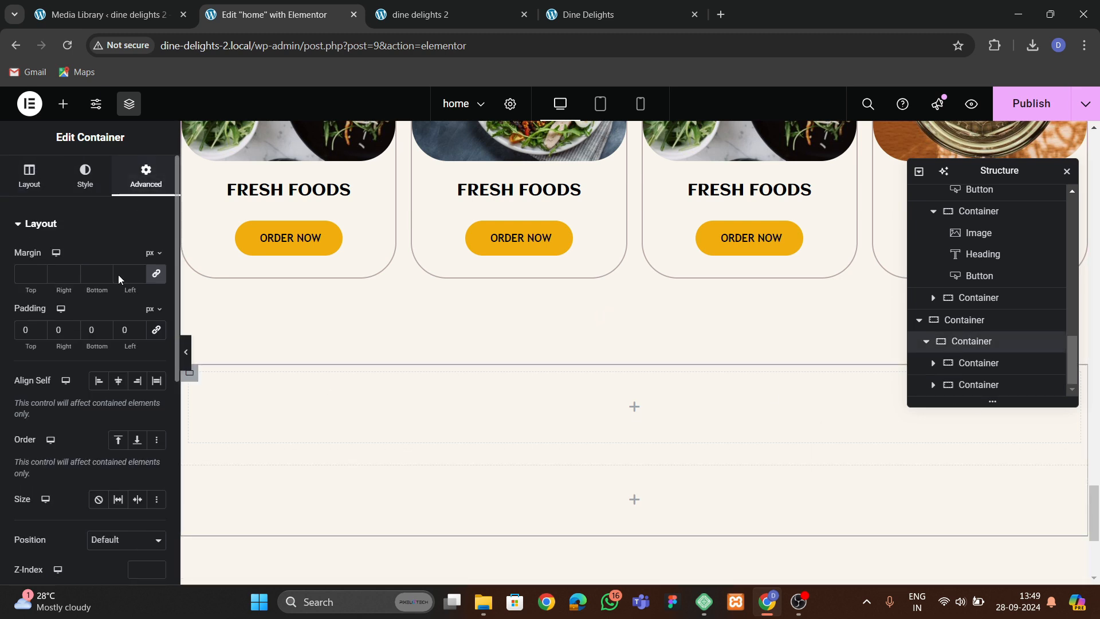
{"action": "left_click", "coordinate": [29, 176]}
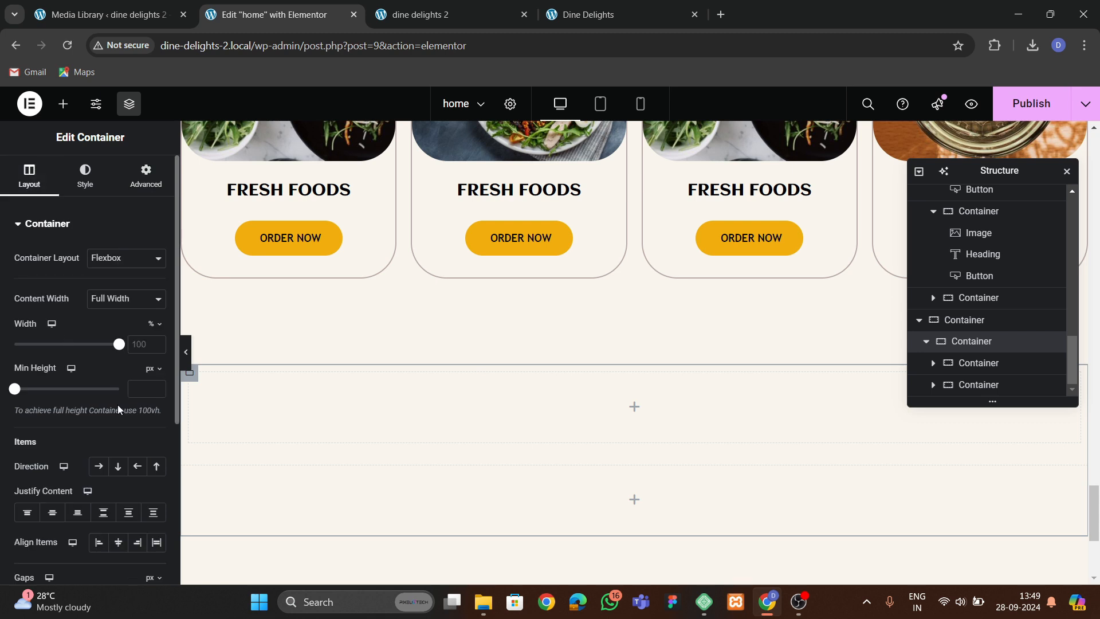
{"action": "scroll", "coordinate": [118, 405], "scroll_direction": "down", "scroll_amount": 2}
{"action": "left_click", "coordinate": [99, 395]}
{"action": "left_click", "coordinate": [117, 473]}
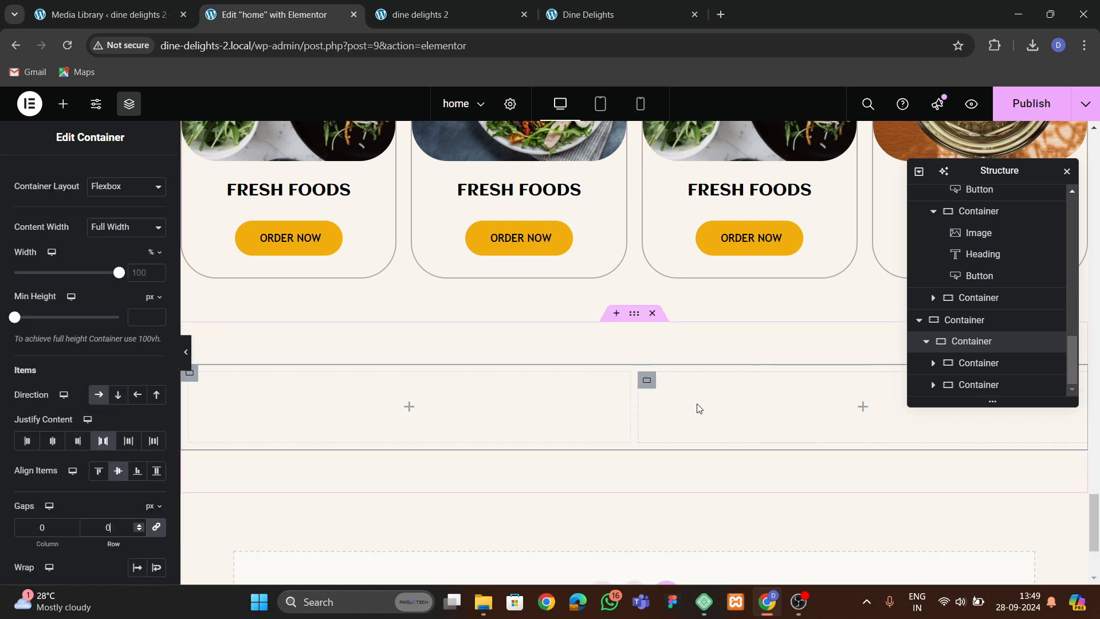
Set the left inner container's width to 60%.
{"action": "left_click", "coordinate": [647, 380]}
{"action": "scroll", "coordinate": [248, 383], "scroll_direction": "down", "scroll_amount": 1}
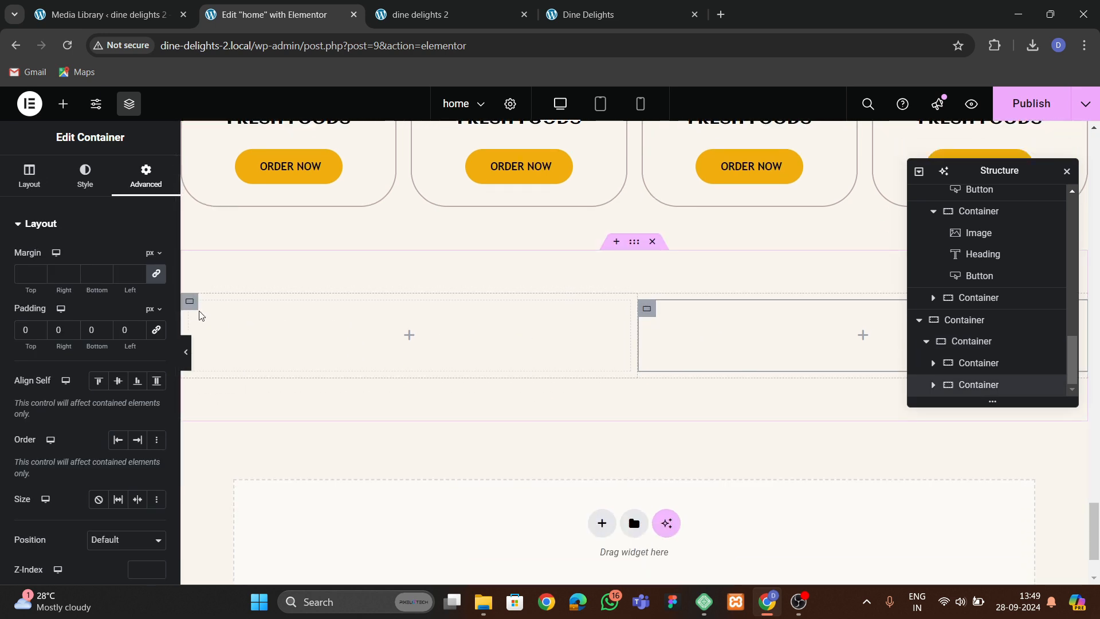
{"action": "left_click", "coordinate": [190, 302]}
{"action": "left_click", "coordinate": [971, 342]}
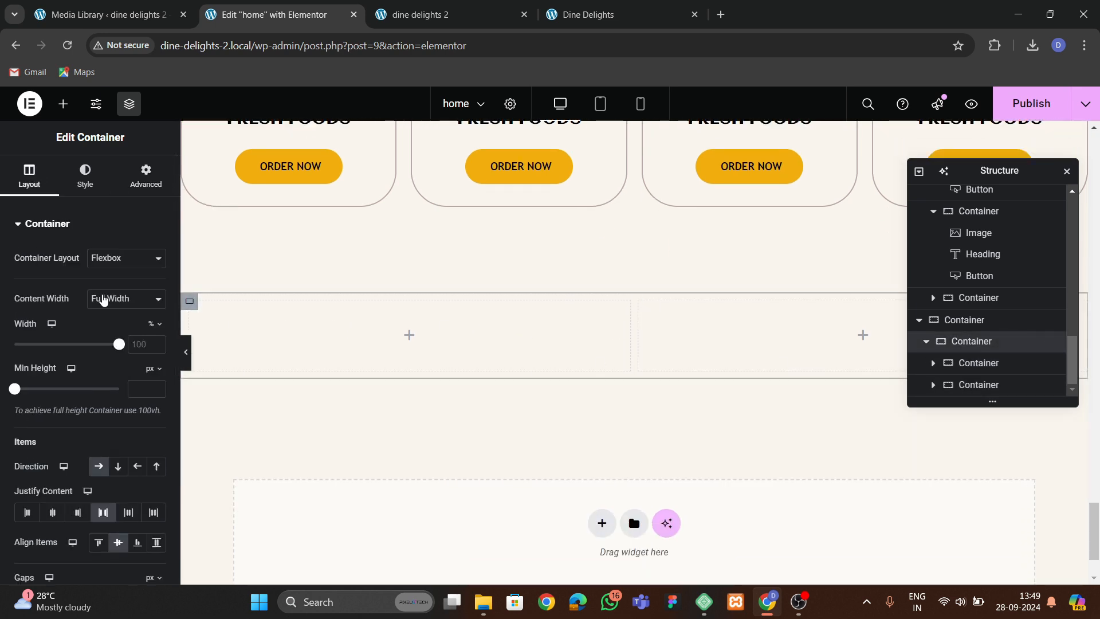
{"action": "left_click", "coordinate": [135, 182]}
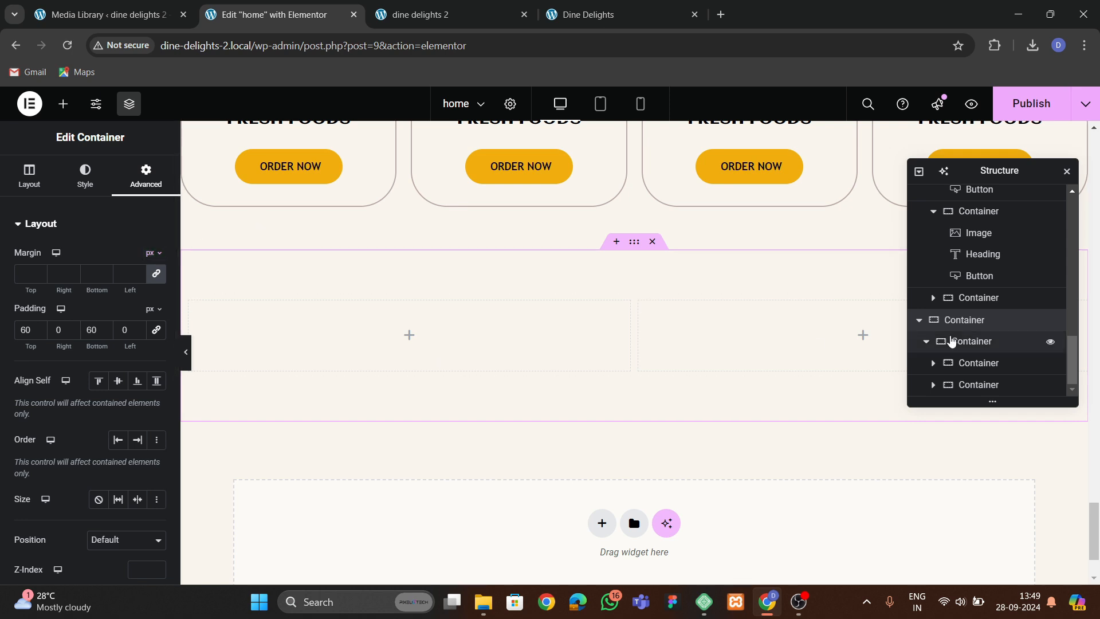
{"action": "left_click", "coordinate": [968, 378]}
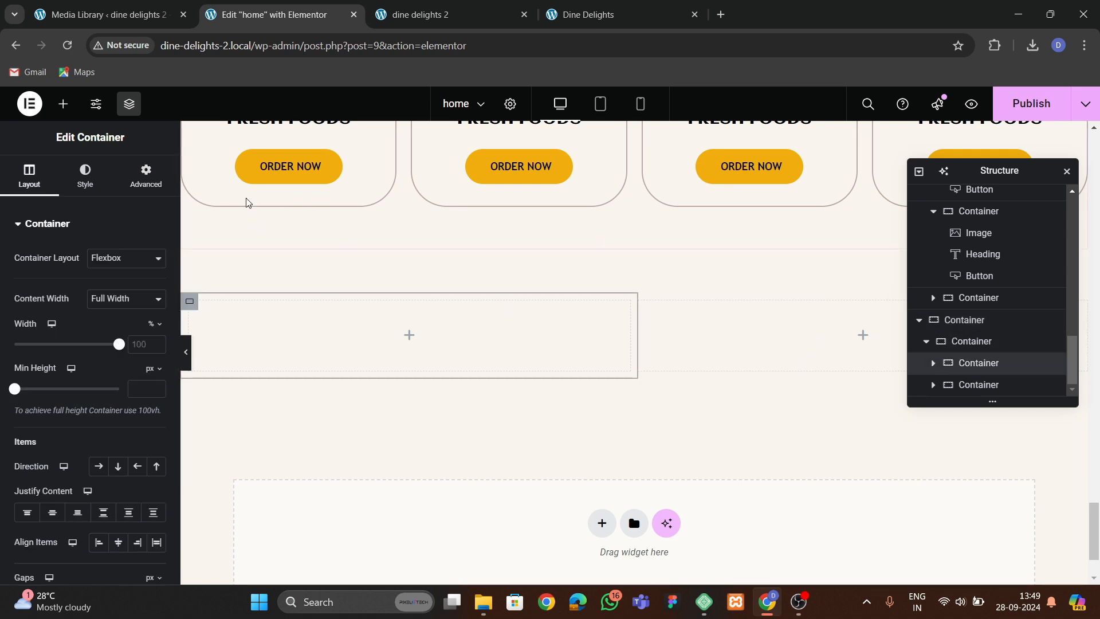
{"action": "left_click", "coordinate": [165, 189]}
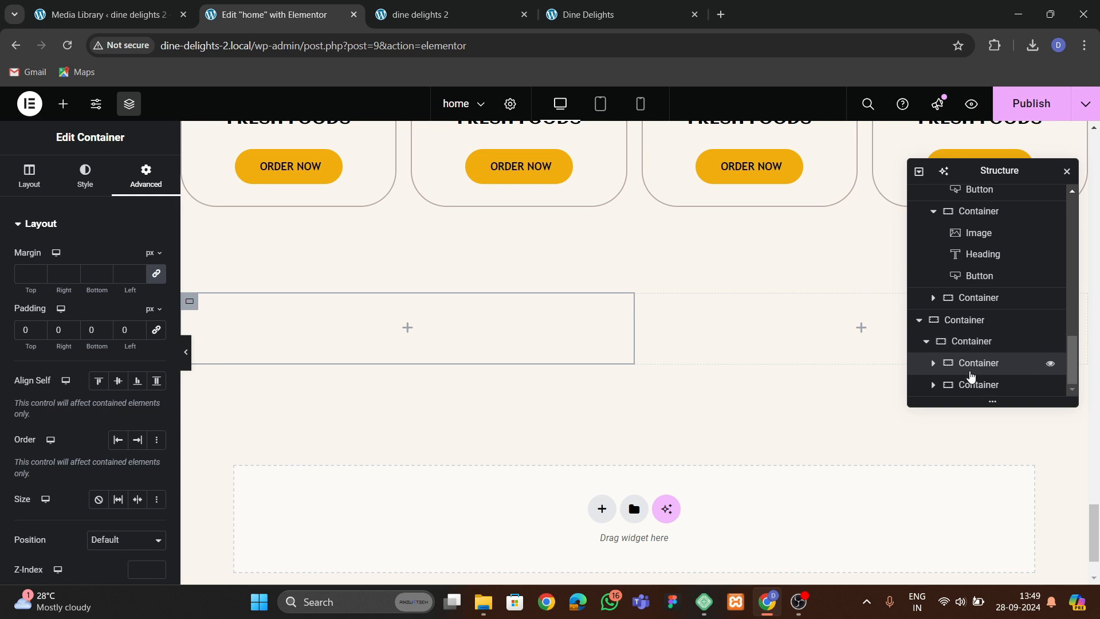
{"action": "left_click", "coordinate": [974, 383]}
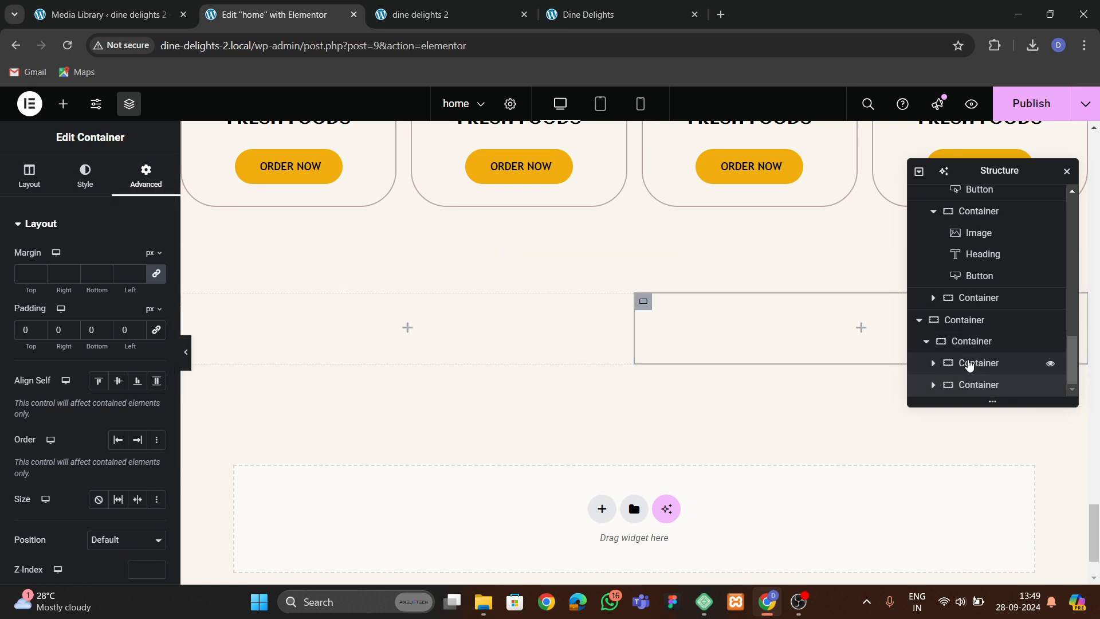
{"action": "left_click", "coordinate": [261, 334]}
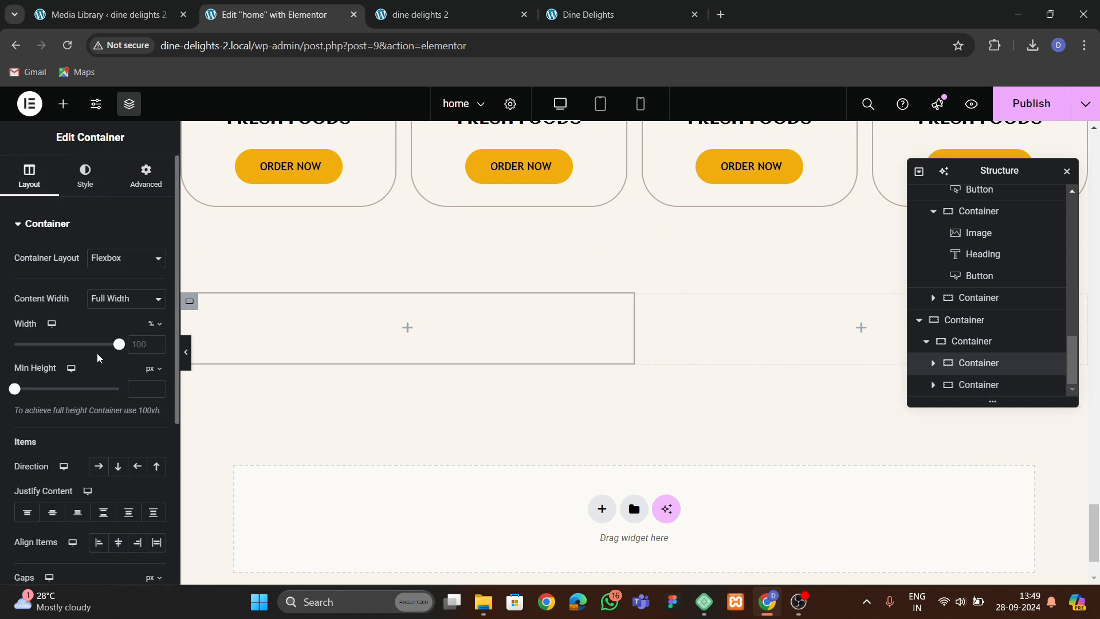
{"action": "type", "text": "60"}
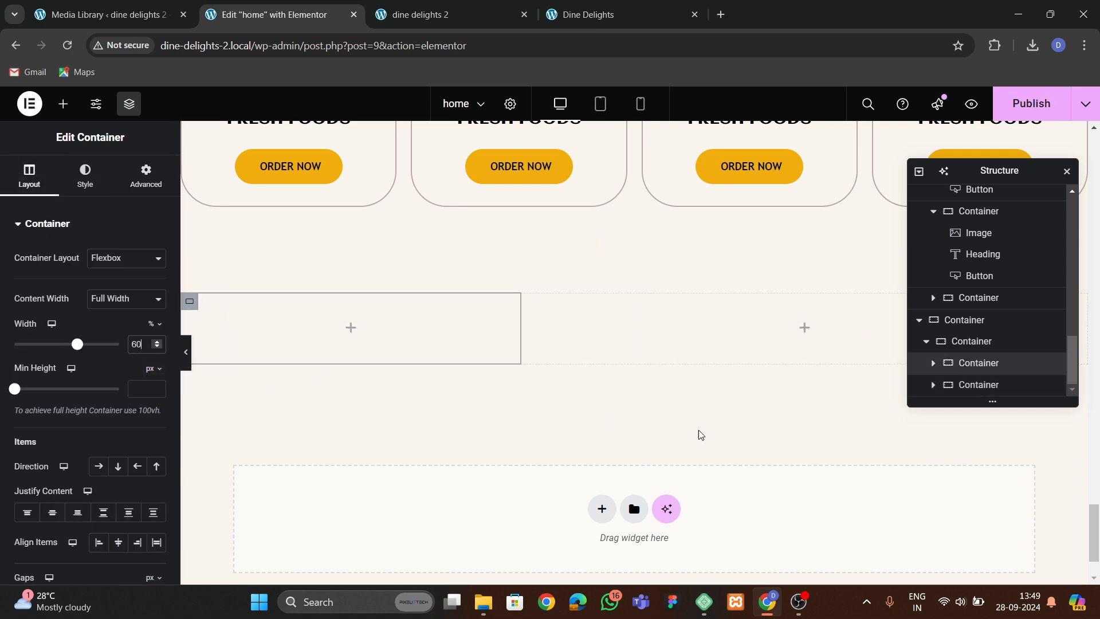
Set the right inner container's width to 40%.
{"action": "left_click", "coordinate": [946, 385]}
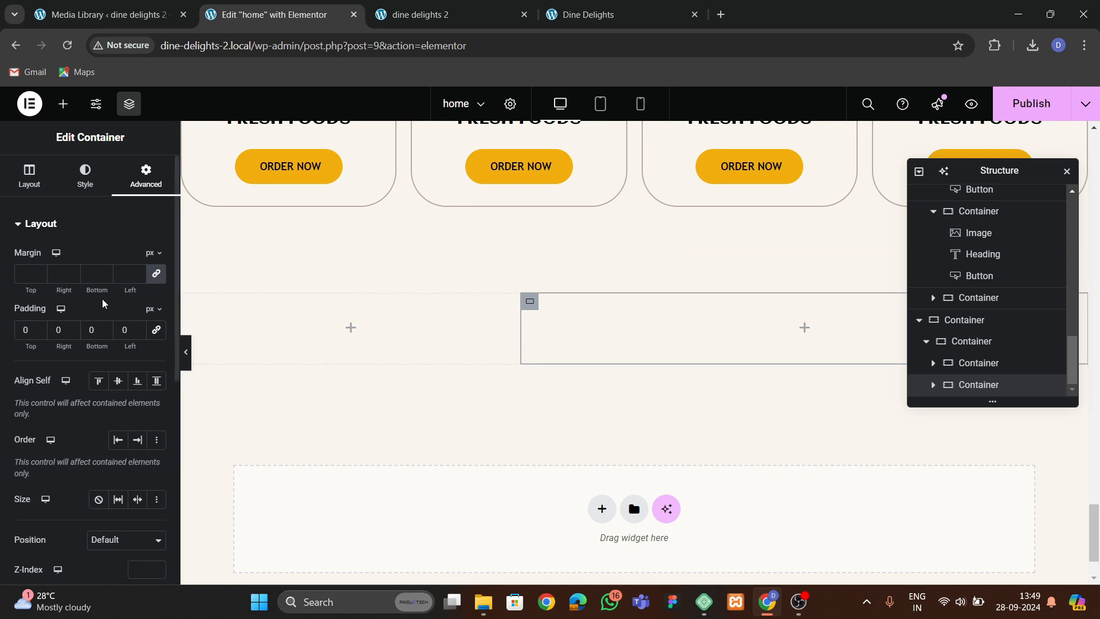
{"action": "left_click", "coordinate": [29, 173]}
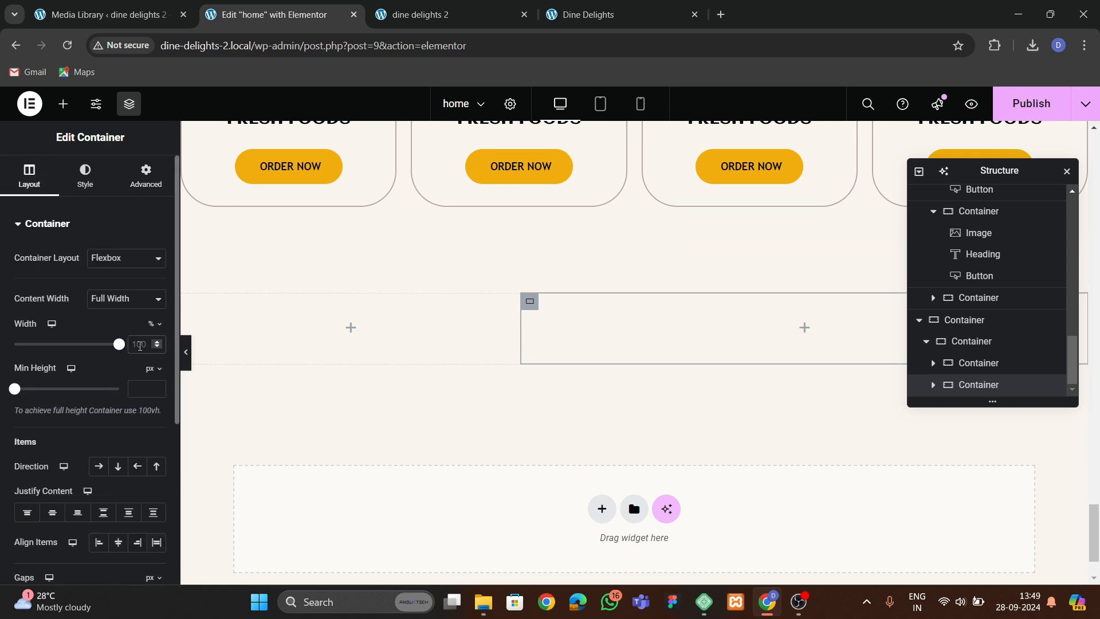
{"action": "left_click", "coordinate": [140, 346]}
{"action": "type", "text": "40"}
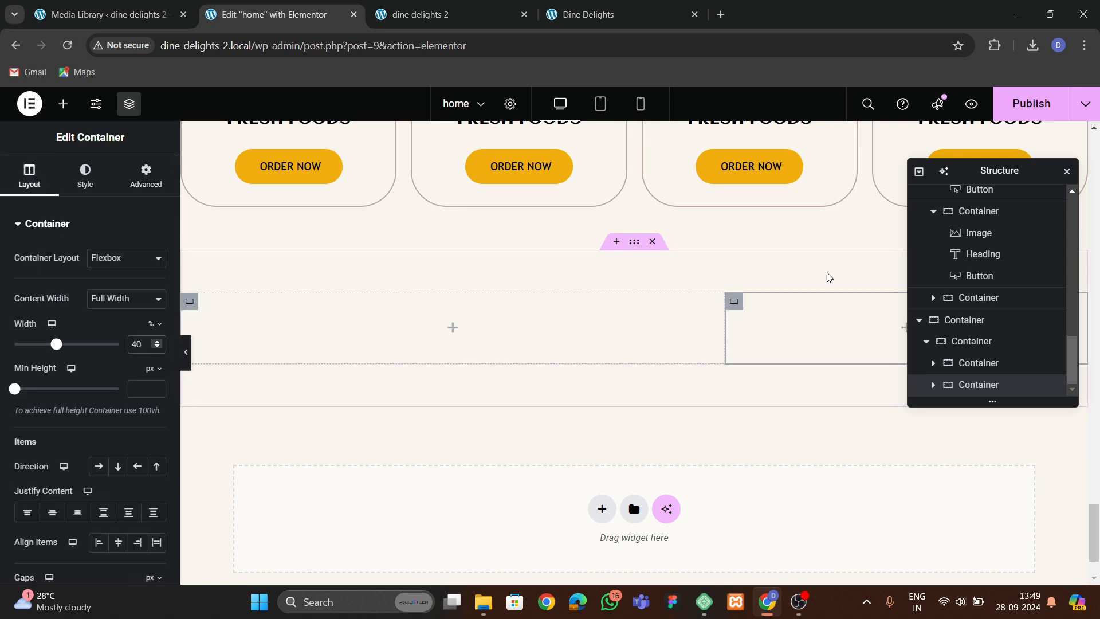
{"action": "left_click_drag", "start_coordinate": [924, 173], "coordinate": [493, 202]}
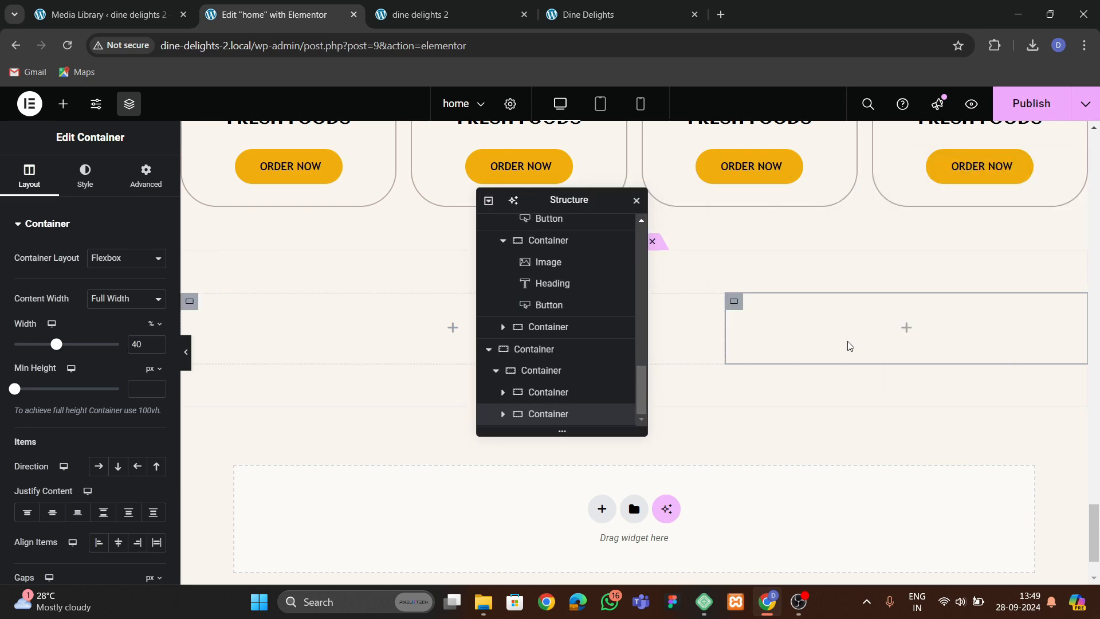
{"action": "left_click", "coordinate": [586, 19]}
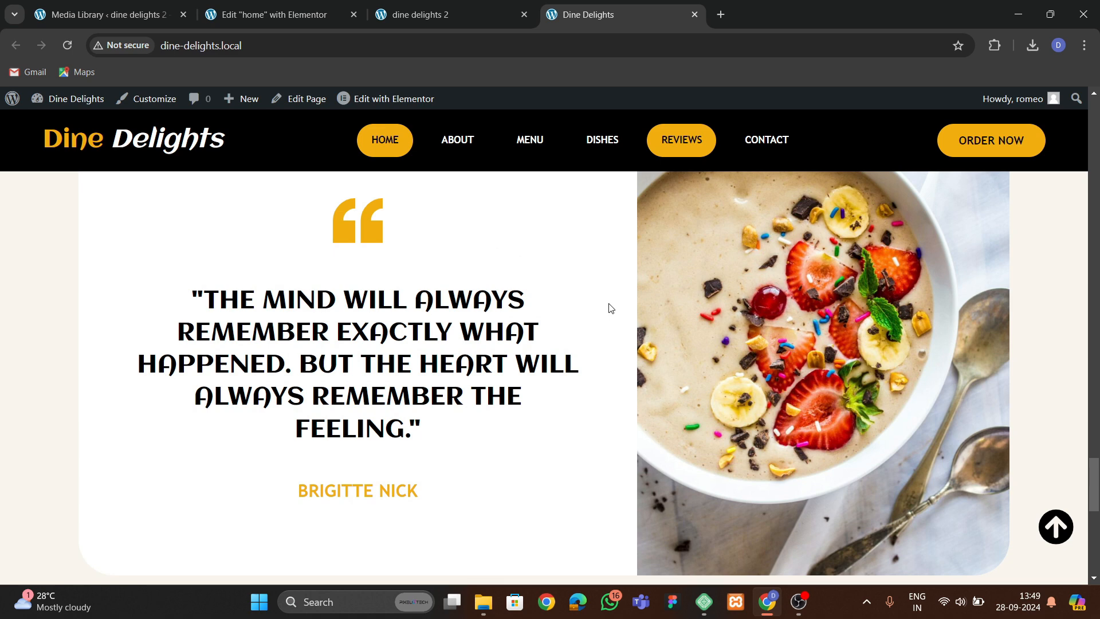
{"action": "left_click", "coordinate": [334, 22]}
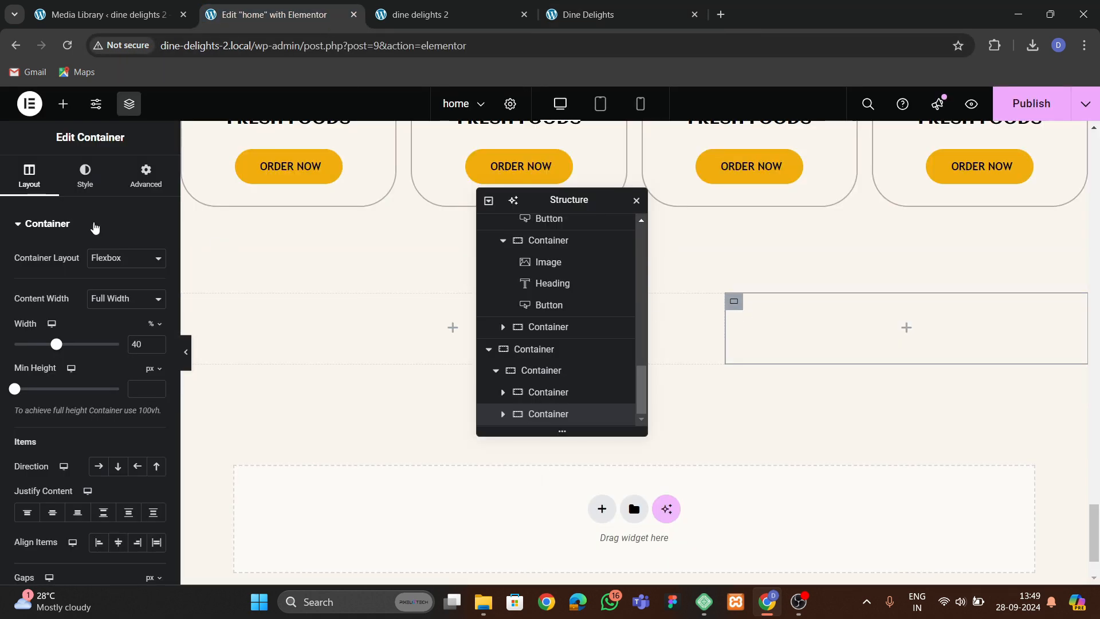
Add an Image widget to the right inner container showing the croissant and coffee photo from the media library.
{"action": "left_click", "coordinate": [62, 104]}
{"action": "left_click_drag", "start_coordinate": [127, 338], "coordinate": [773, 353]}
{"action": "left_click", "coordinate": [115, 300]}
{"action": "scroll", "coordinate": [532, 370], "scroll_direction": "down", "scroll_amount": 5}
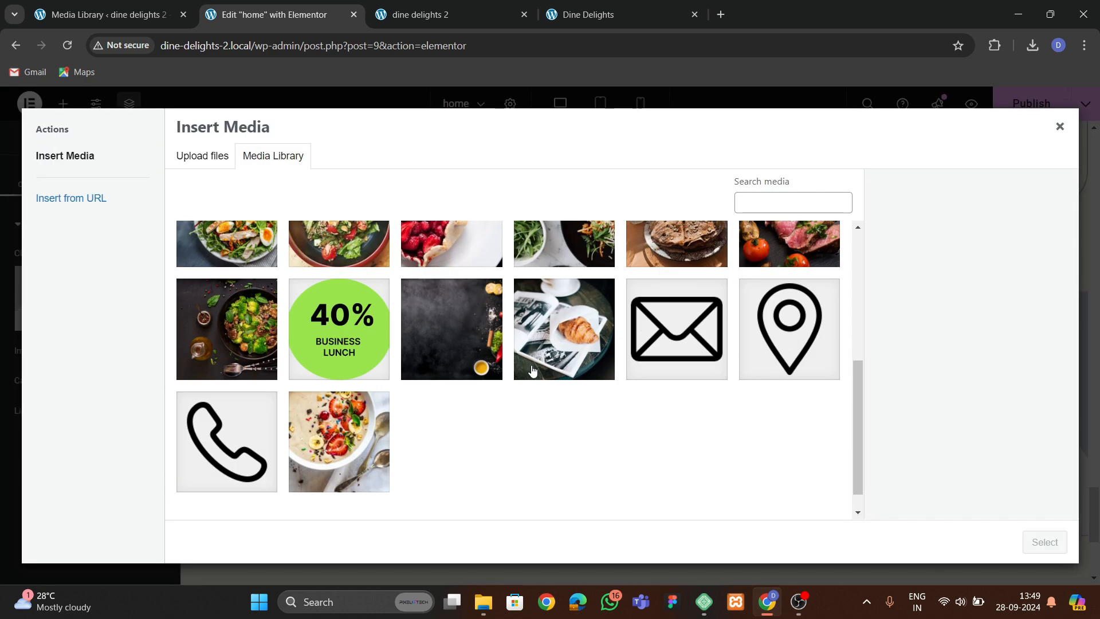
{"action": "left_click", "coordinate": [547, 344]}
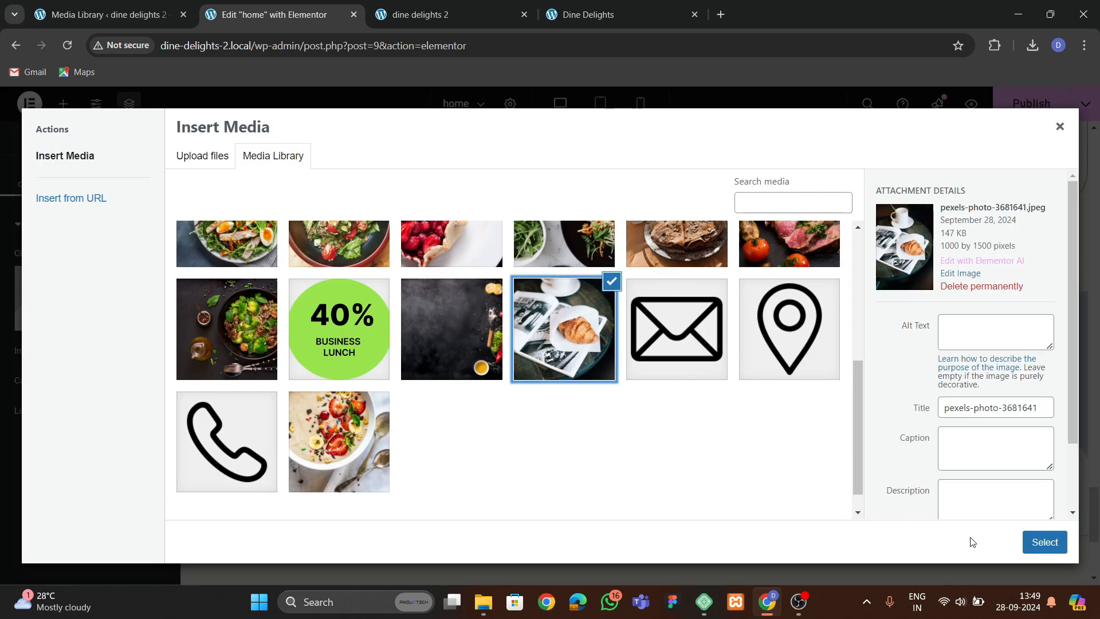
{"action": "left_click", "coordinate": [1039, 541]}
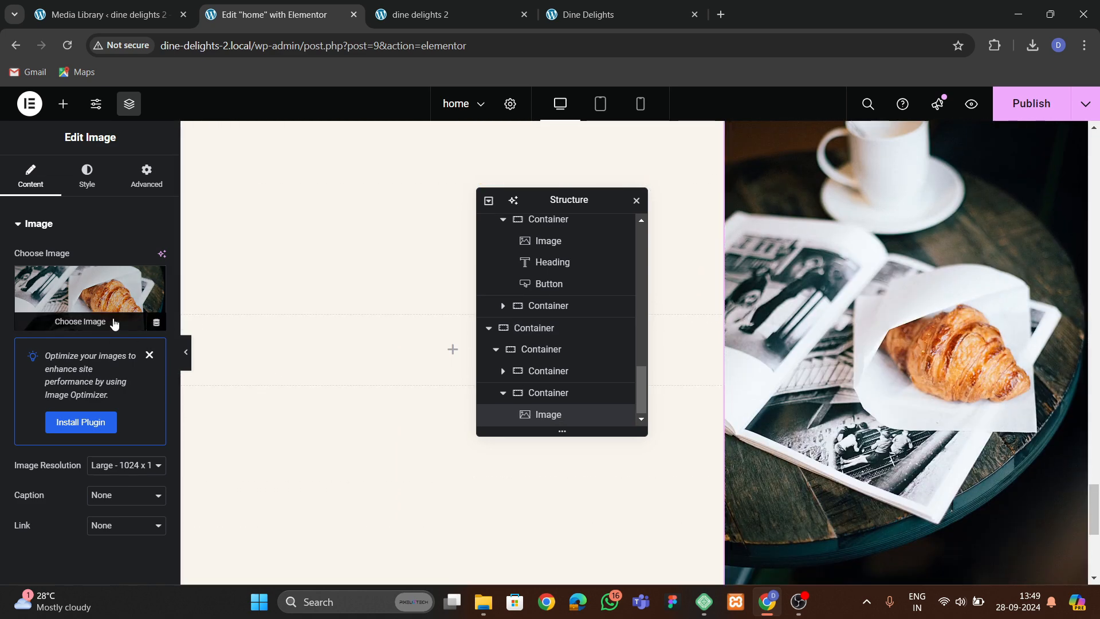
Crop the croissant photo to about 1000 × 1302 px, save the edit and insert the cropped image.
{"action": "left_click", "coordinate": [114, 298]}
{"action": "left_click", "coordinate": [954, 274]}
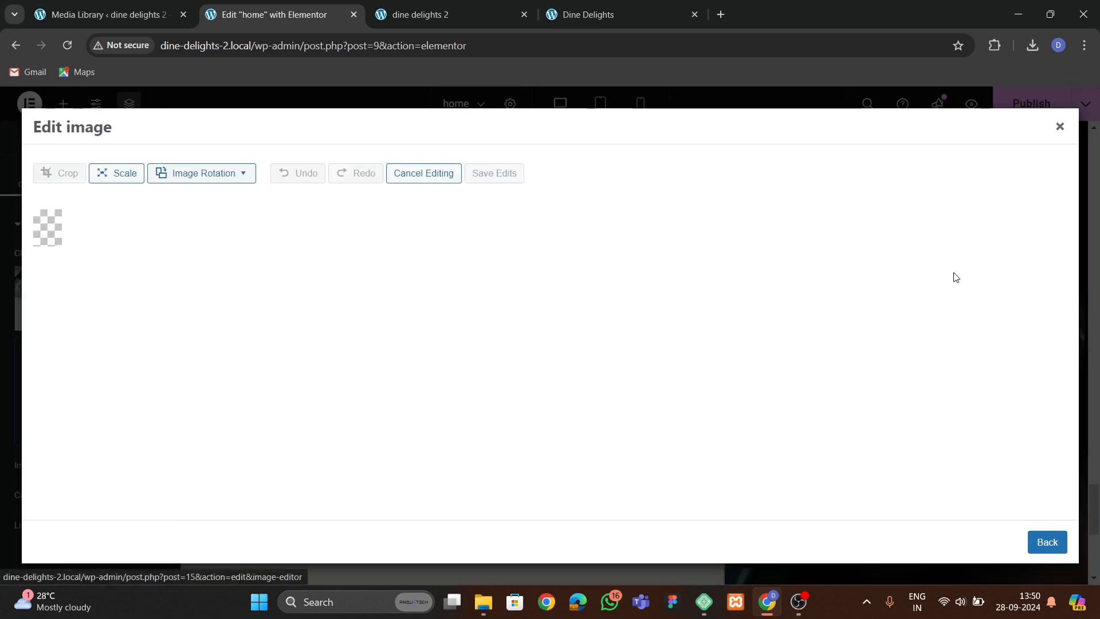
{"action": "left_click", "coordinate": [72, 173]}
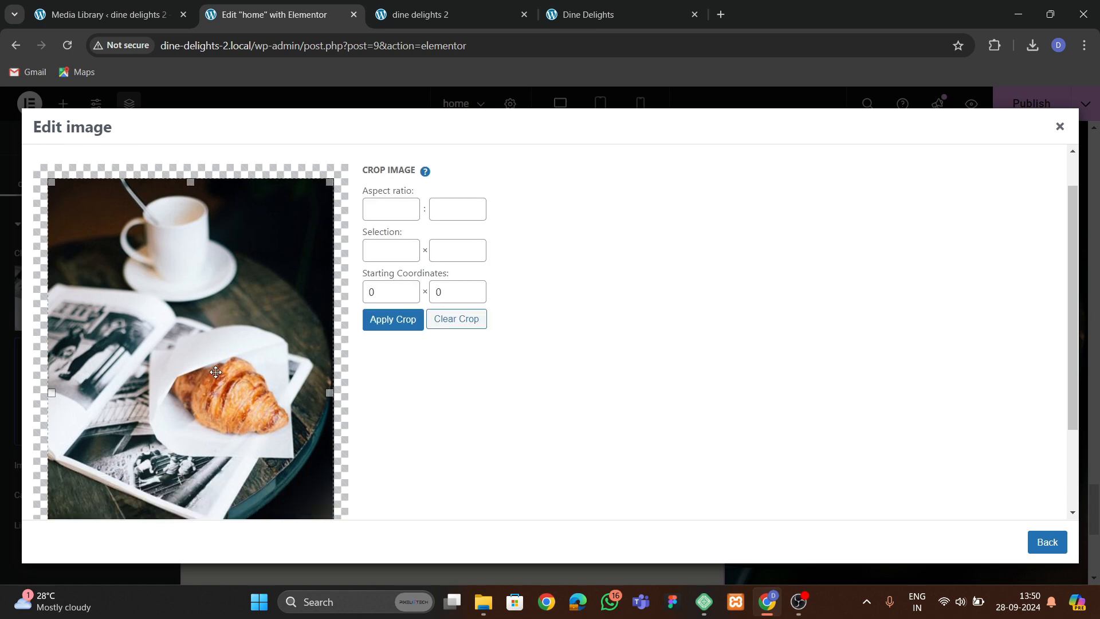
{"action": "scroll", "coordinate": [194, 481], "scroll_direction": "down", "scroll_amount": 3}
{"action": "left_click_drag", "start_coordinate": [192, 487], "coordinate": [193, 433]}
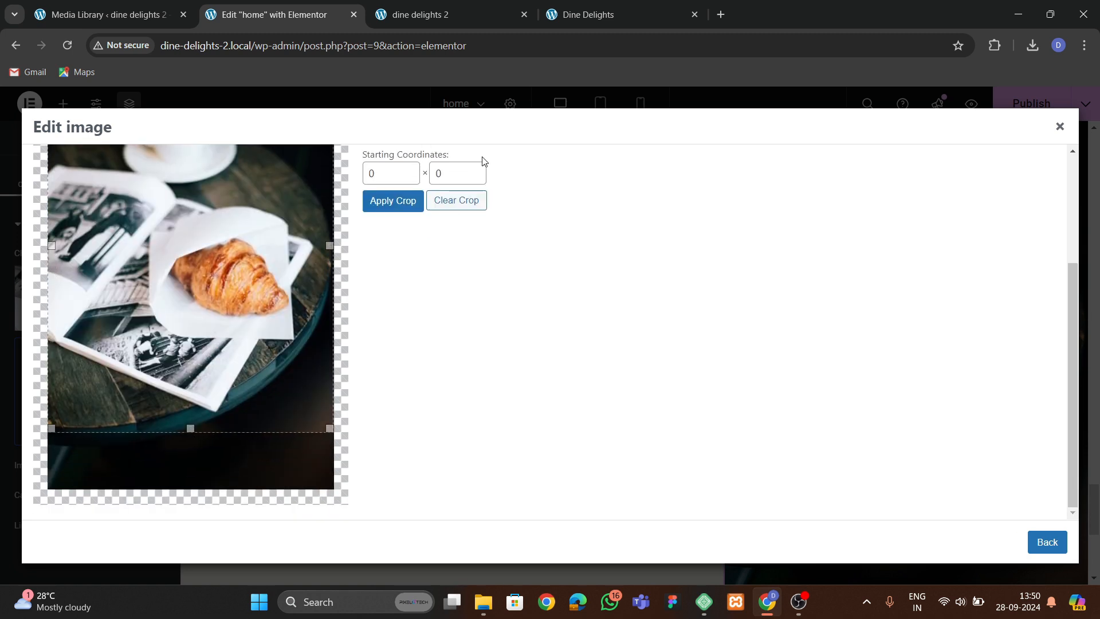
{"action": "left_click", "coordinate": [405, 205]}
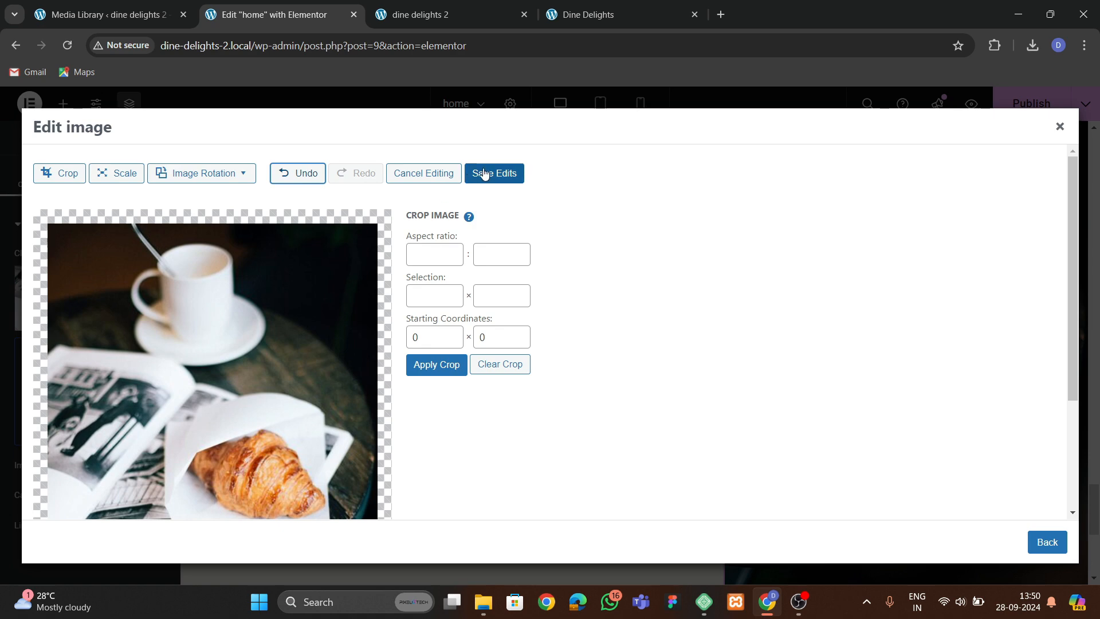
{"action": "left_click", "coordinate": [484, 175]}
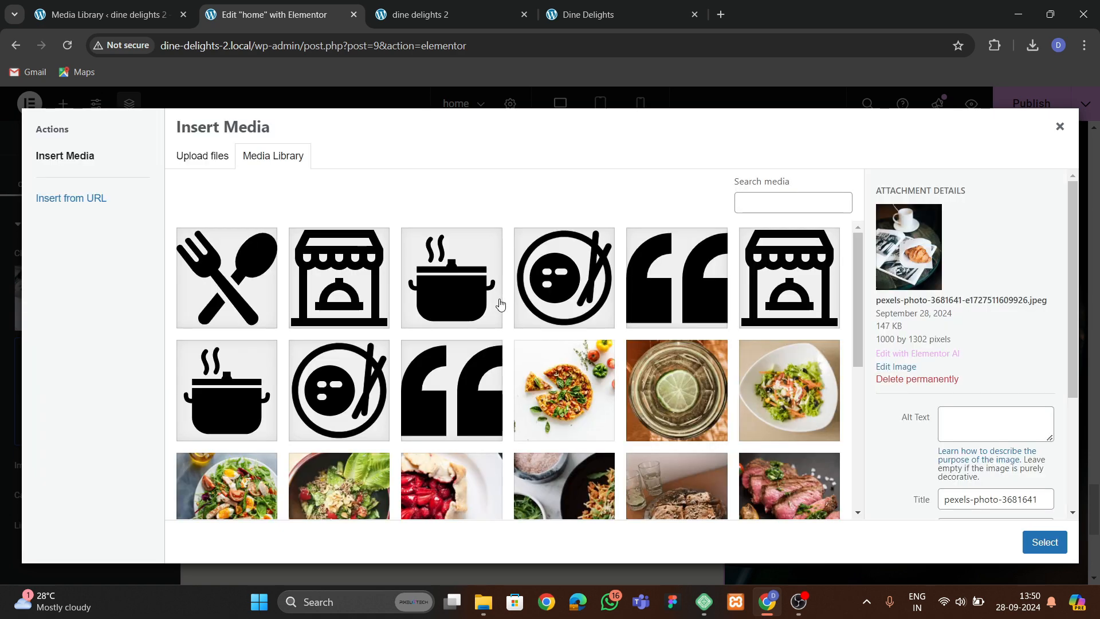
{"action": "left_click", "coordinate": [1028, 543]}
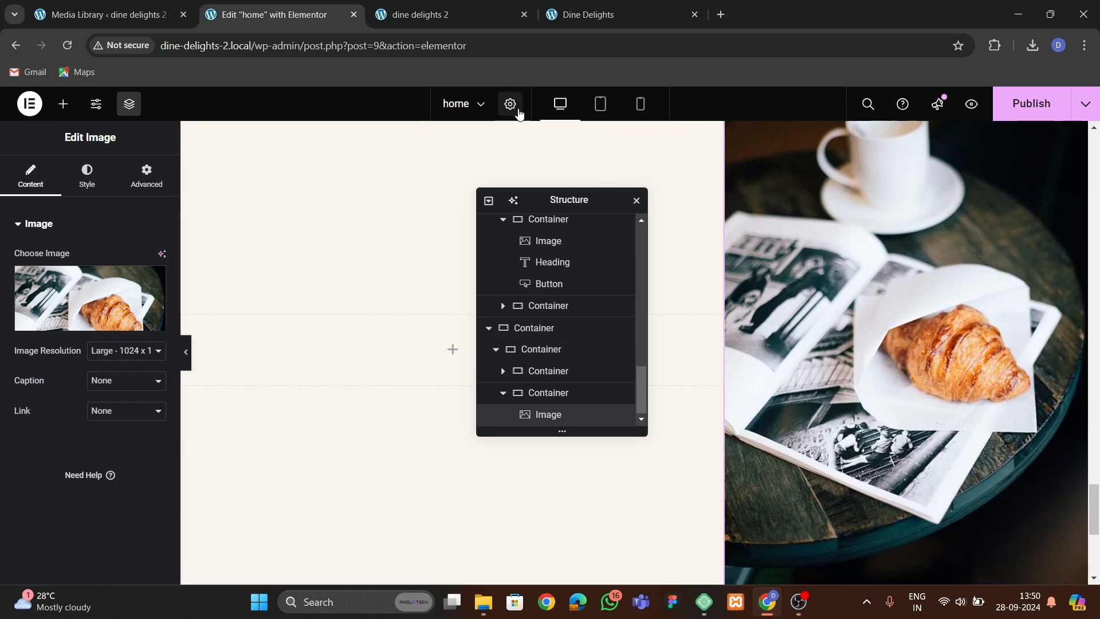
{"action": "left_click", "coordinate": [585, 15]}
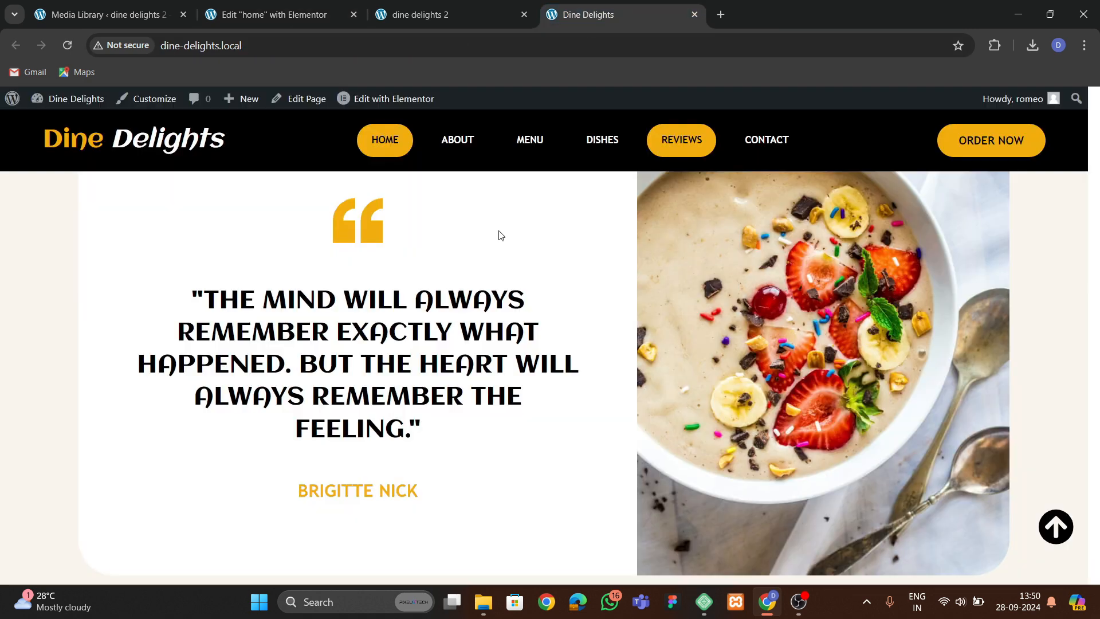
{"action": "left_click", "coordinate": [269, 14]}
{"action": "left_click", "coordinate": [63, 104]}
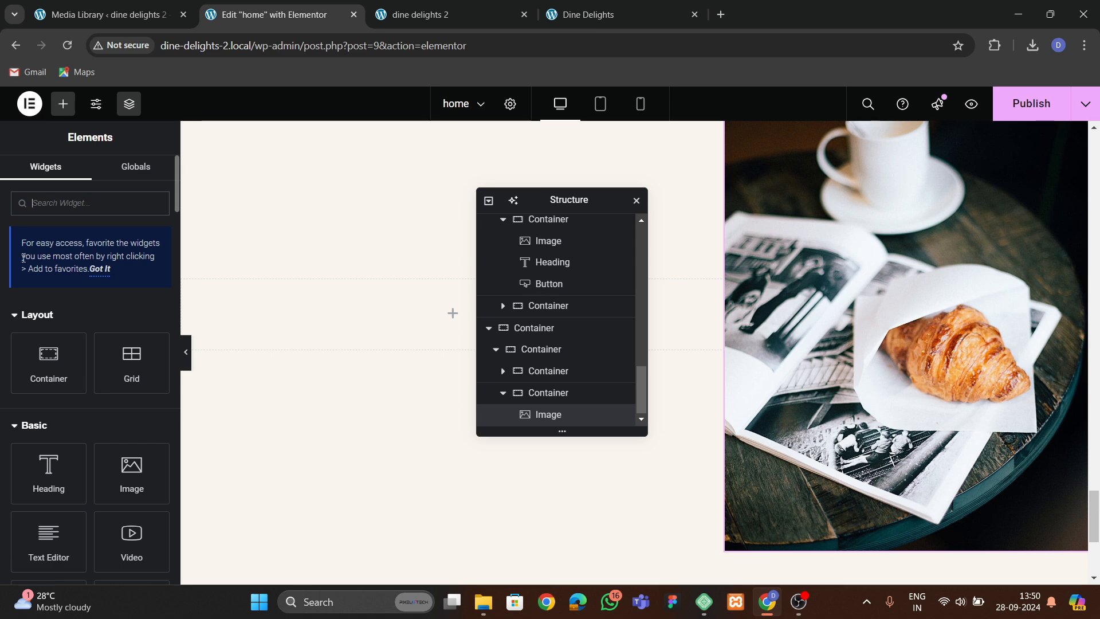
{"action": "type", "text": "qyo"}
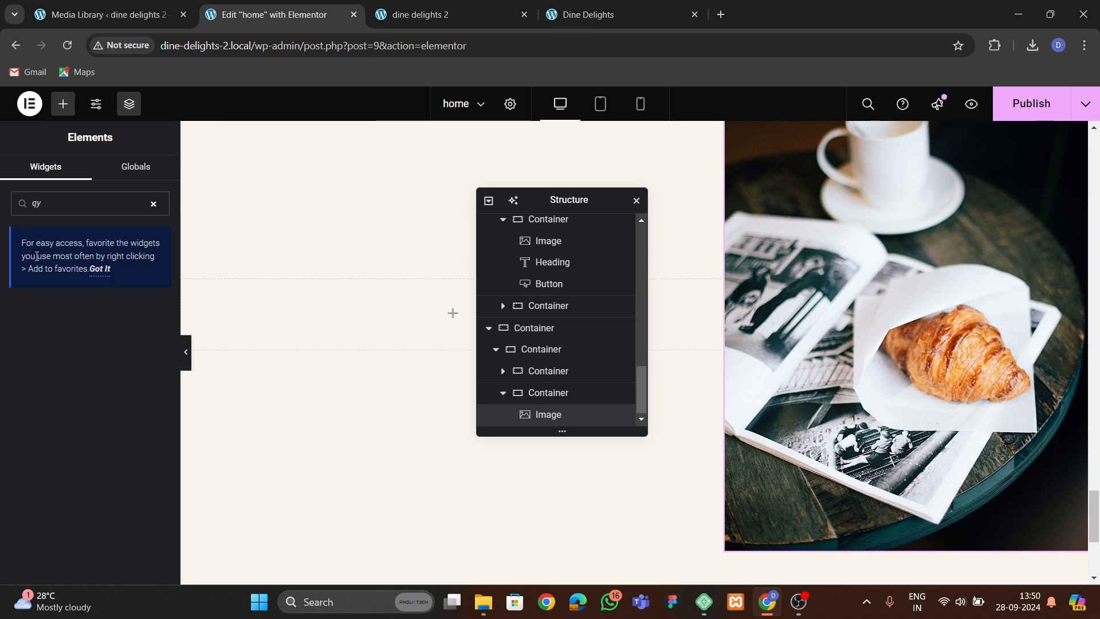
{"action": "key", "text": "BackSpace"}
{"action": "type", "text": "uote"}
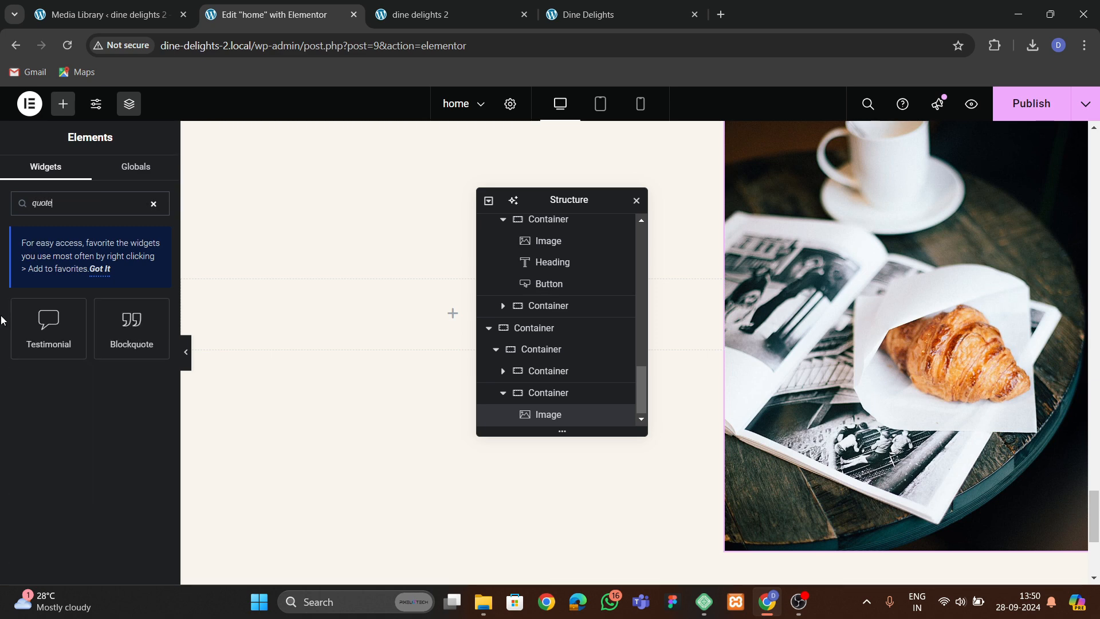
{"action": "left_click_drag", "start_coordinate": [122, 337], "coordinate": [375, 318]}
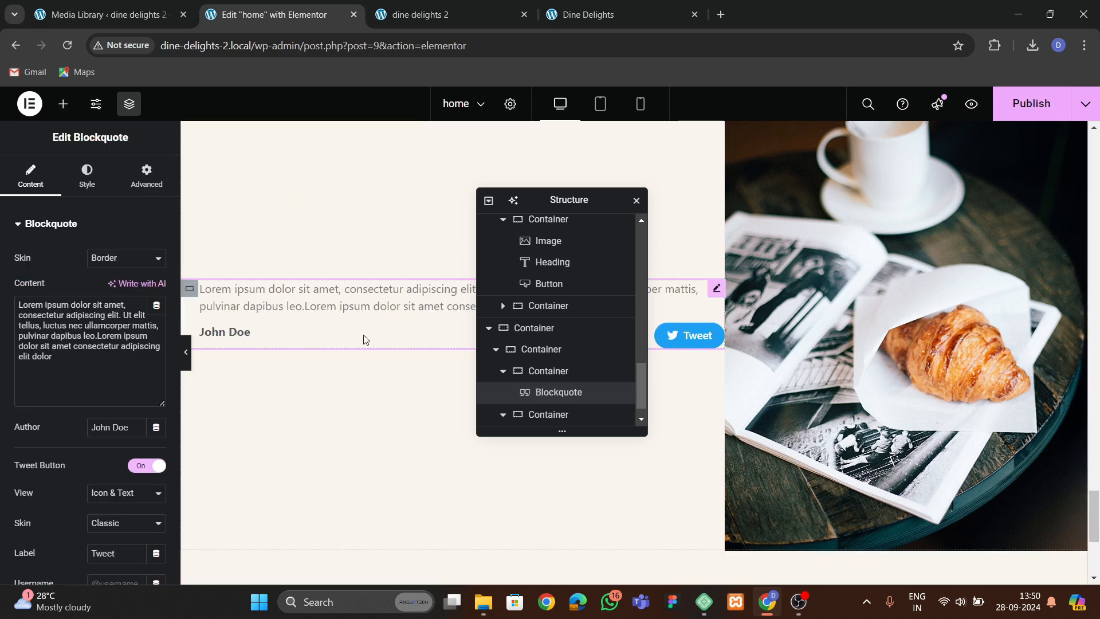
{"action": "right_click", "coordinate": [364, 339]}
{"action": "left_click", "coordinate": [385, 563]}
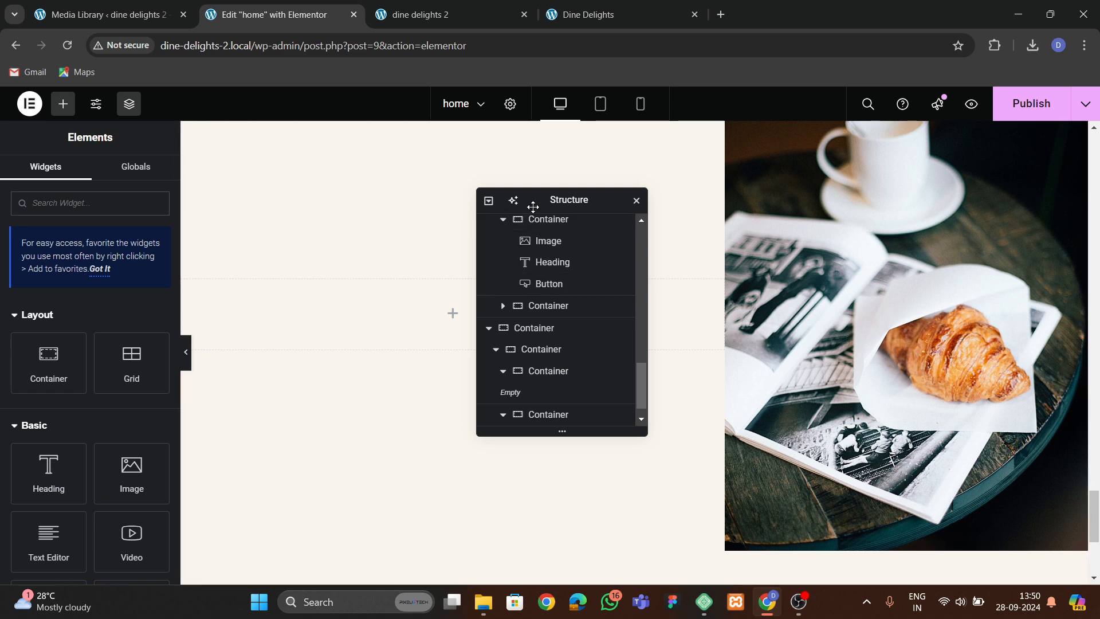
Add an Icon widget to the left inner container using the uploaded quote-left SVG from the media library.
{"action": "left_click_drag", "start_coordinate": [533, 205], "coordinate": [616, 180]}
{"action": "left_click", "coordinate": [591, 16]}
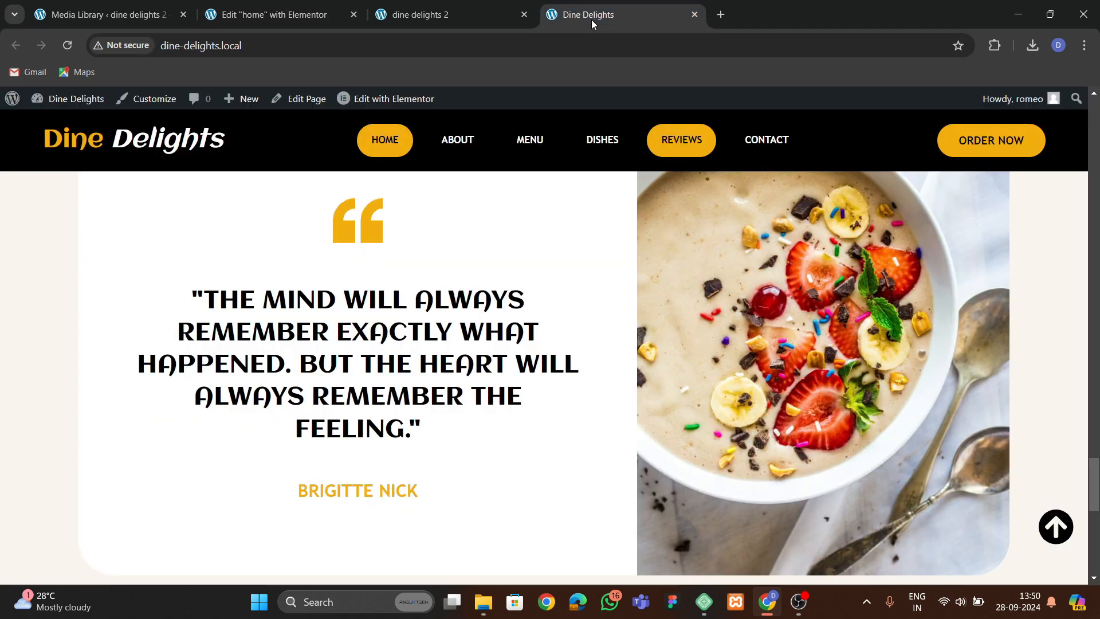
{"action": "left_click", "coordinate": [497, 18]}
{"action": "left_click", "coordinate": [280, 16]}
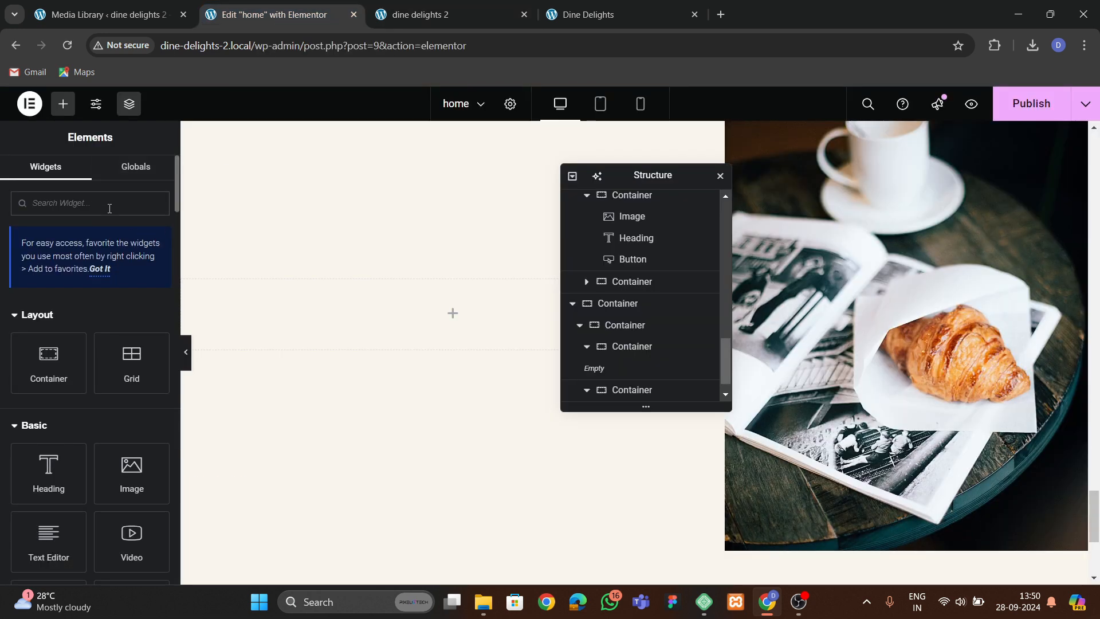
{"action": "type", "text": "icon"}
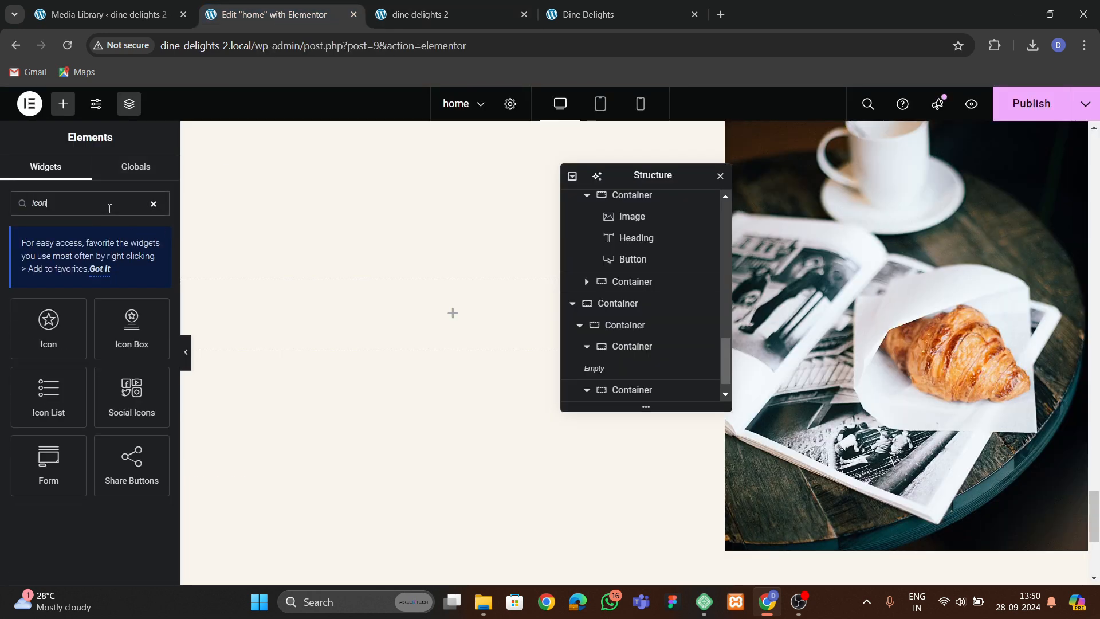
{"action": "left_click_drag", "start_coordinate": [68, 313], "coordinate": [377, 323]}
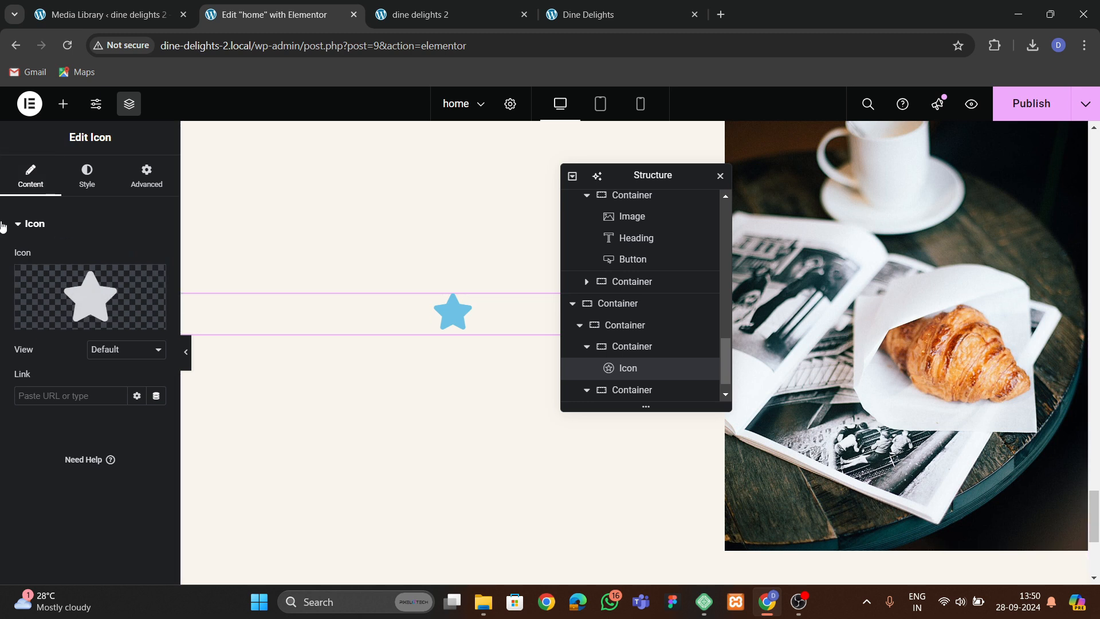
{"action": "mouse_move", "coordinate": [101, 299]}
{"action": "left_click", "coordinate": [122, 319]}
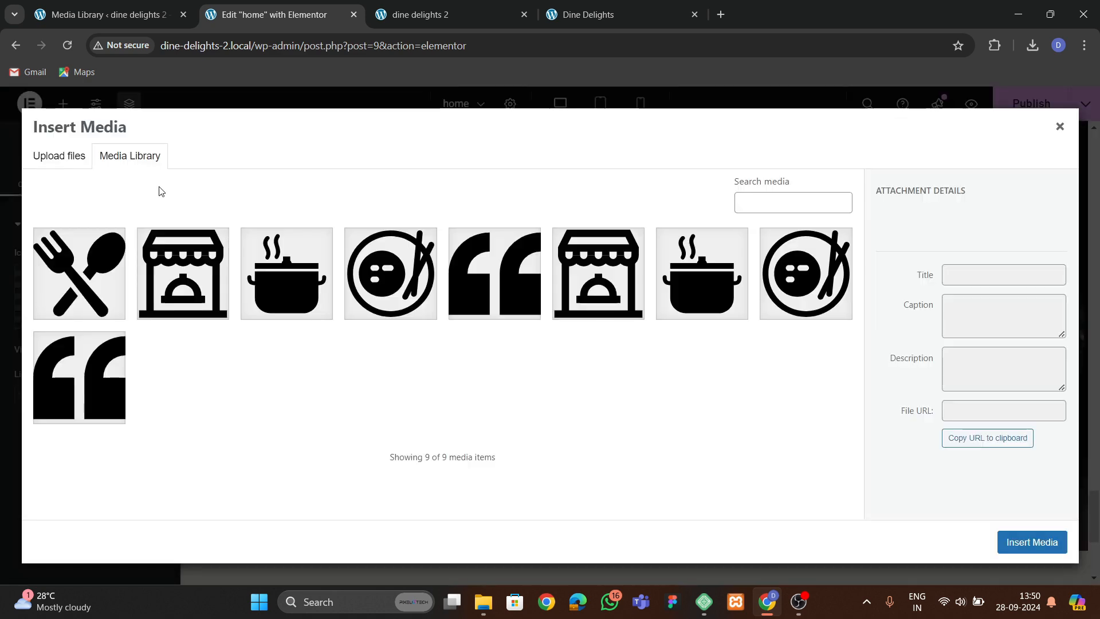
{"action": "left_click", "coordinate": [553, 294]}
{"action": "left_click", "coordinate": [515, 312]}
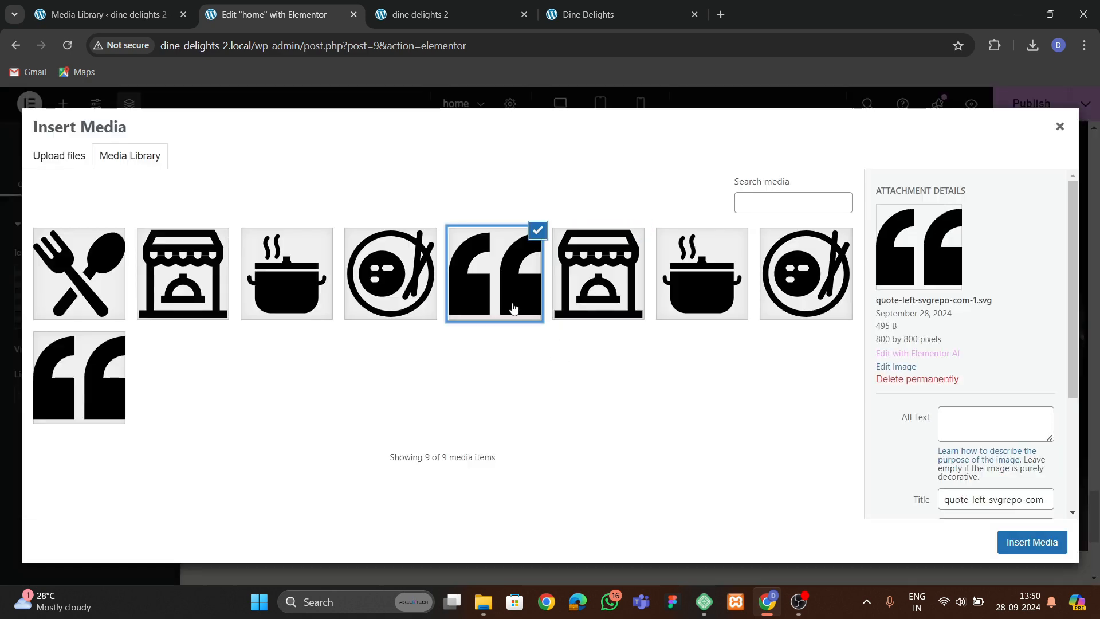
{"action": "left_click", "coordinate": [1015, 552]}
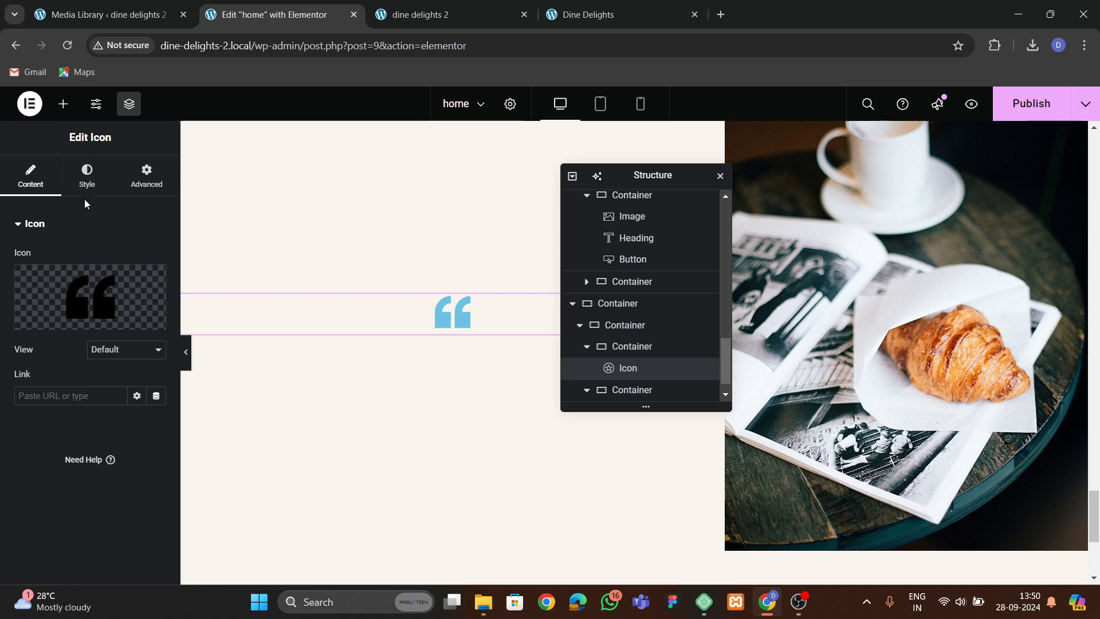
Set the quote icon's primary colour to the global theme orange.
{"action": "left_click", "coordinate": [87, 177]}
{"action": "left_click", "coordinate": [137, 318]}
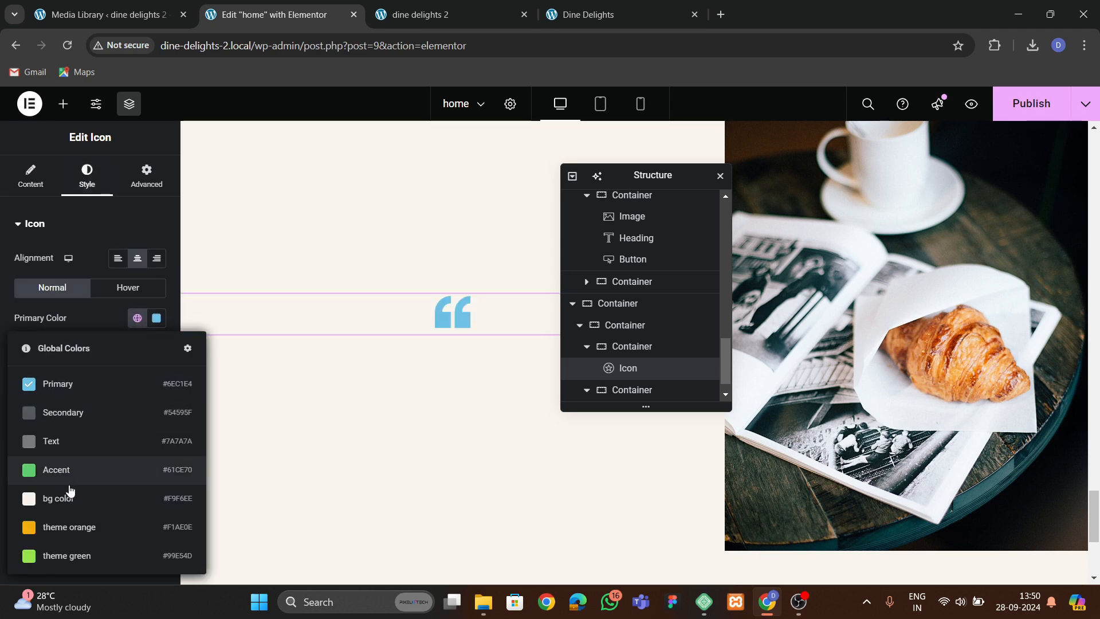
{"action": "left_click", "coordinate": [63, 526]}
Copy a dish card's FRESH FOODS heading and paste it below the quote icon.
{"action": "left_click", "coordinate": [596, 14]}
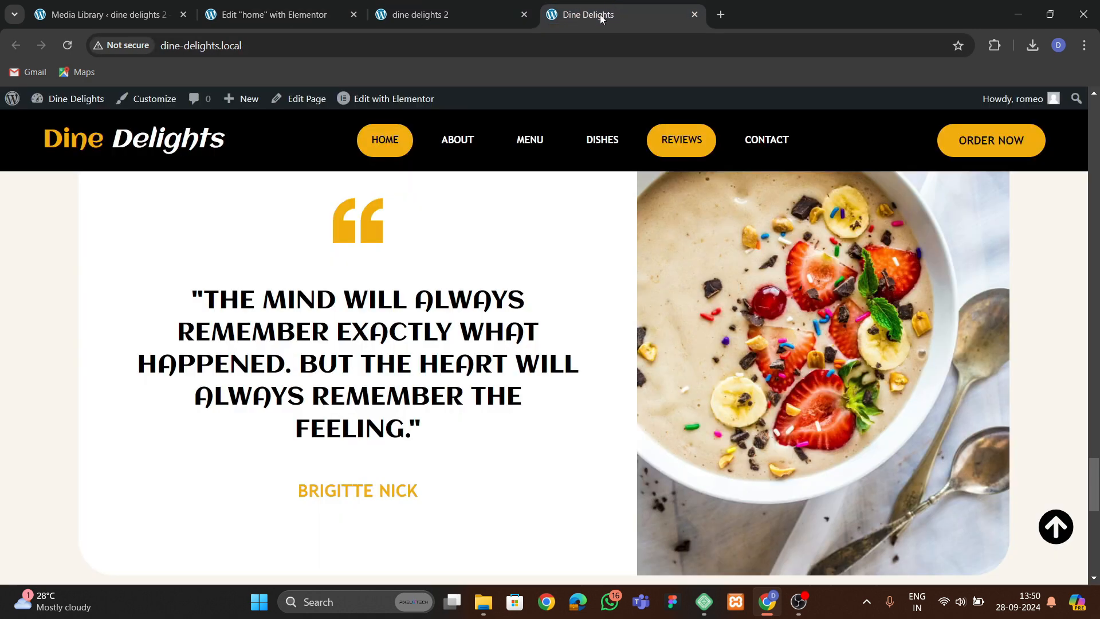
{"action": "left_click", "coordinate": [269, 14]}
{"action": "scroll", "coordinate": [355, 274], "scroll_direction": "up", "scroll_amount": 5}
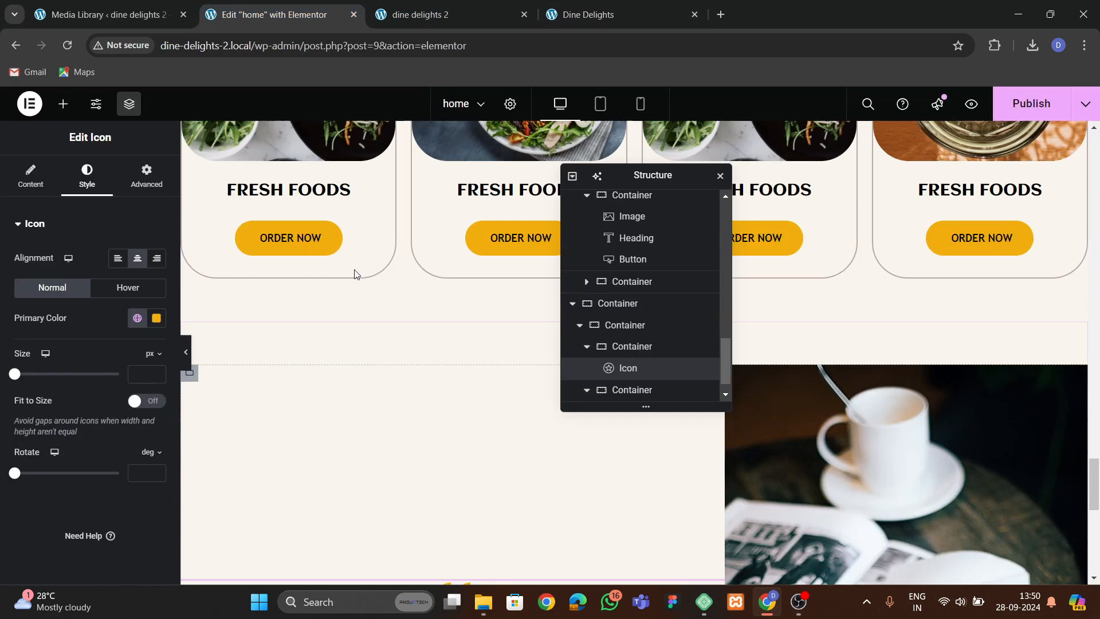
{"action": "scroll", "coordinate": [355, 273], "scroll_direction": "up", "scroll_amount": 3}
{"action": "left_click", "coordinate": [348, 334]}
{"action": "right_click", "coordinate": [351, 334]}
{"action": "left_click", "coordinate": [354, 348]}
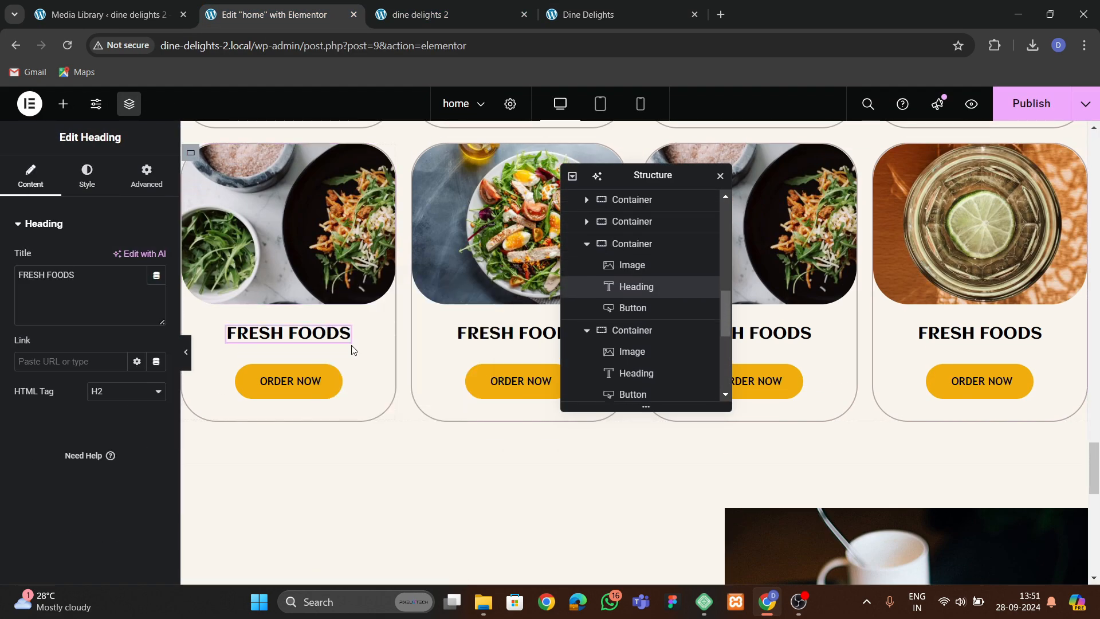
{"action": "scroll", "coordinate": [353, 350], "scroll_direction": "down", "scroll_amount": 5}
{"action": "scroll", "coordinate": [471, 212], "scroll_direction": "up", "scroll_amount": 3}
{"action": "right_click", "coordinate": [467, 252]}
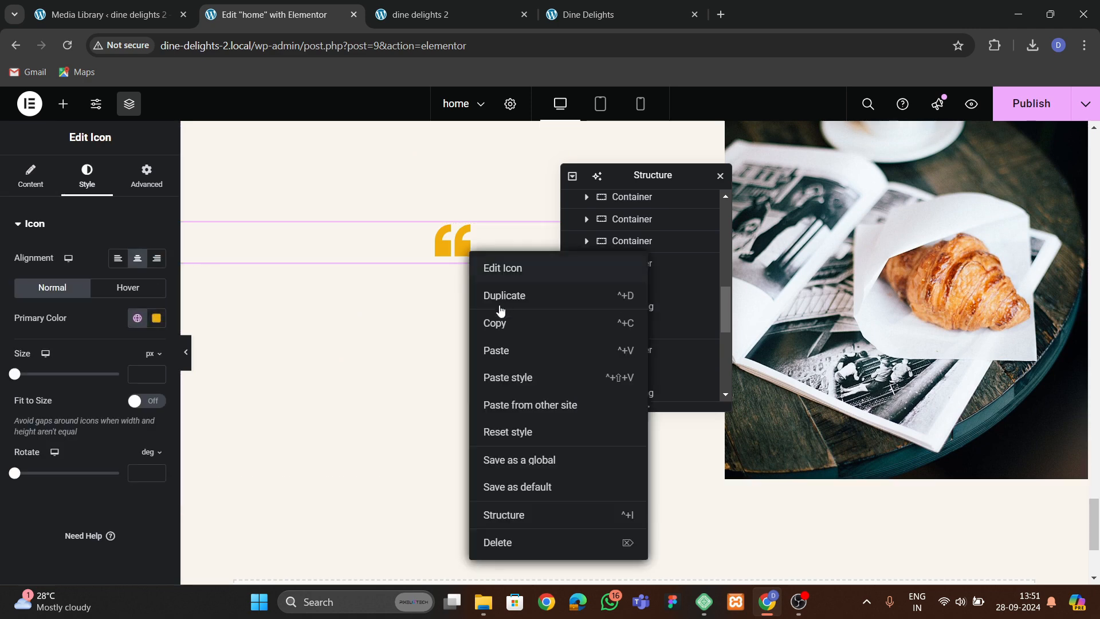
{"action": "left_click", "coordinate": [496, 350]}
Replace the pasted heading's text with the quote copied from the reference site, "The mind will always remember exactly what happened…".
{"action": "key", "text": "ctrl+4"}
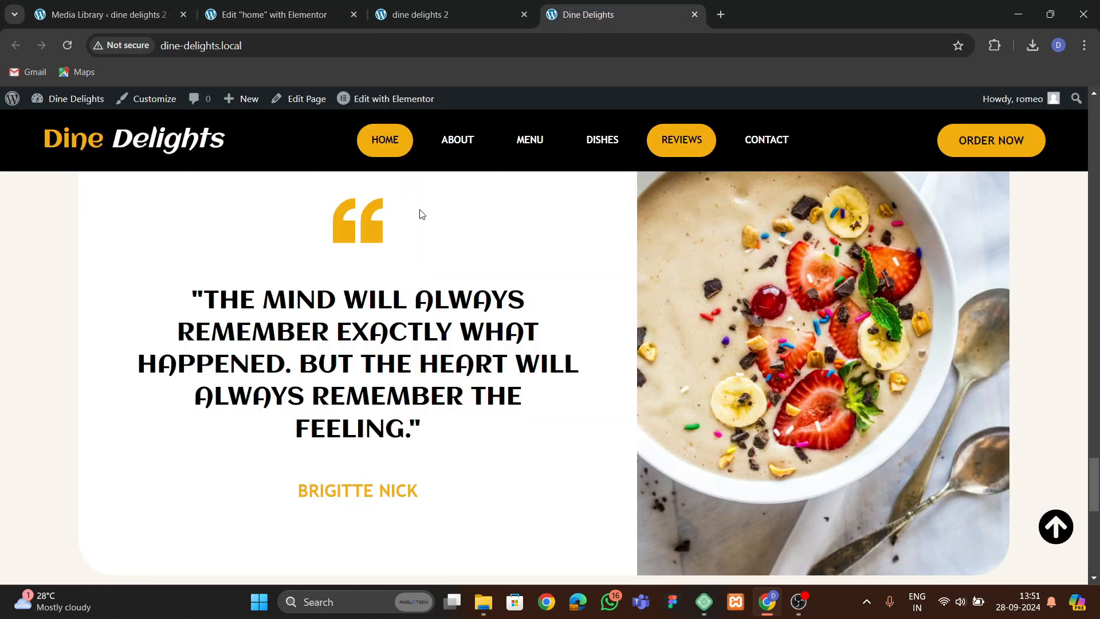
{"action": "left_click_drag", "start_coordinate": [198, 289], "coordinate": [448, 417]}
{"action": "left_click", "coordinate": [284, 16]}
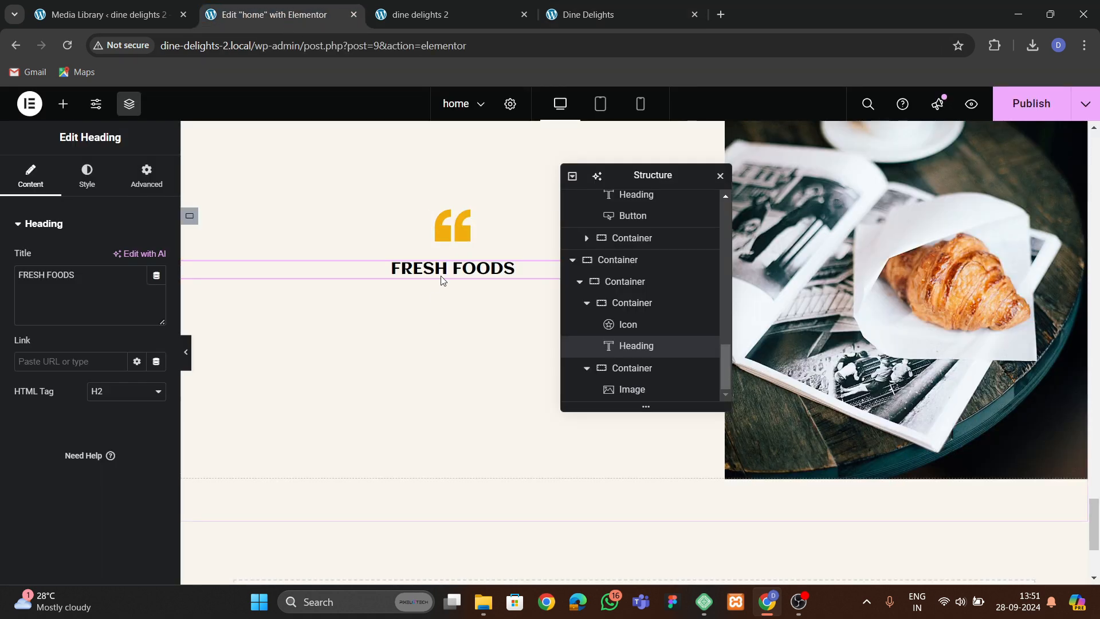
{"action": "key", "text": "ctrl+a"}
{"action": "key", "text": "ctrl+v"}
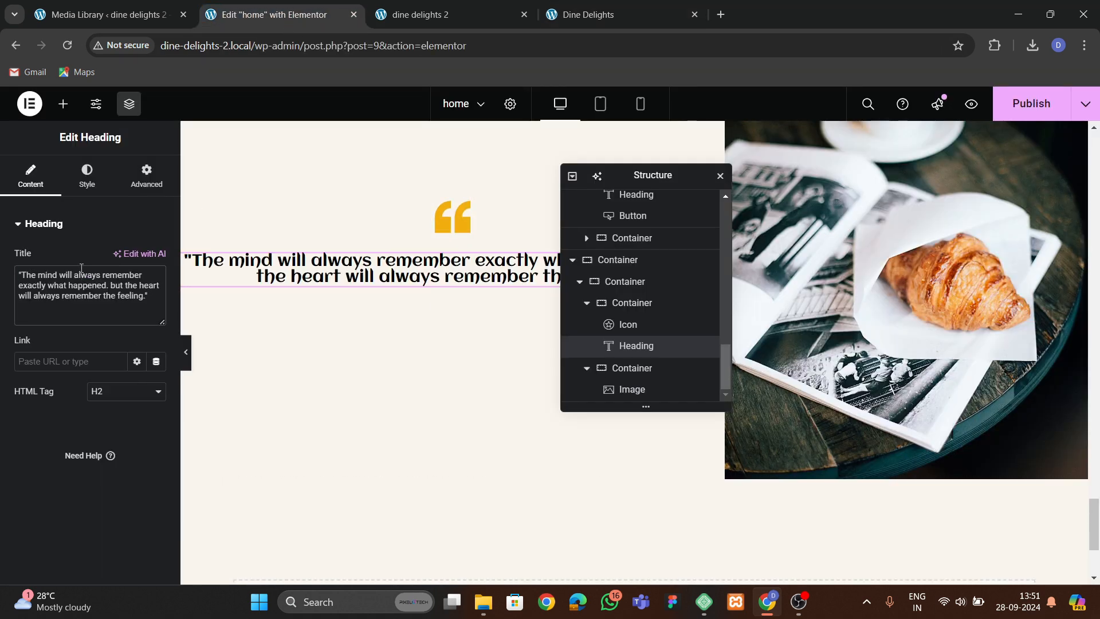
Set the quote heading's typography transform to Uppercase and its font size to 29 px.
{"action": "left_click", "coordinate": [86, 175]}
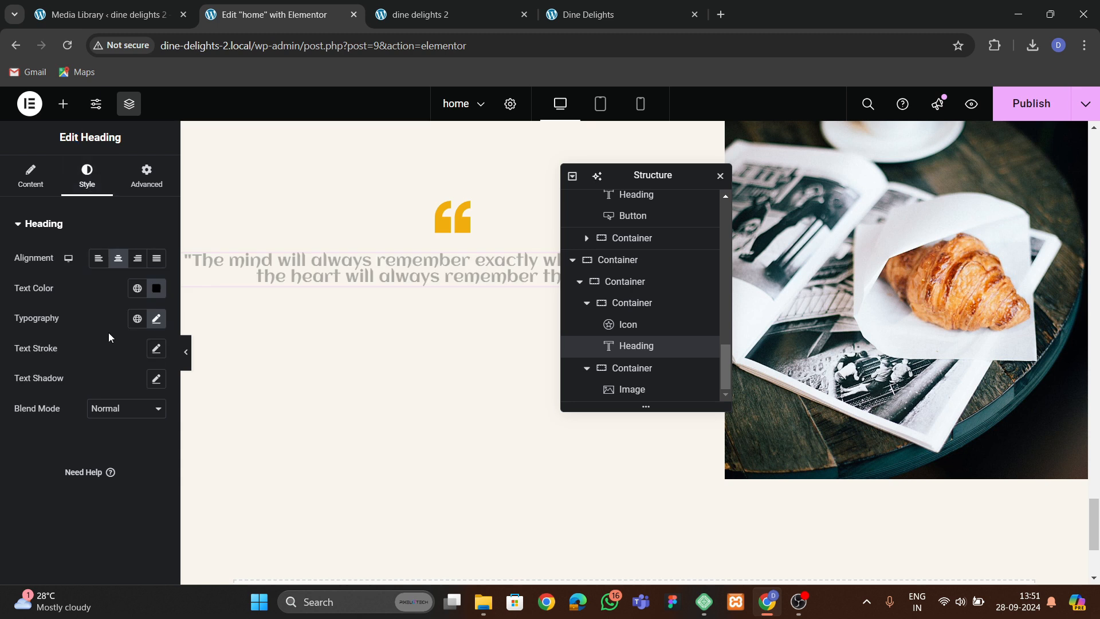
{"action": "left_click", "coordinate": [156, 318]}
{"action": "left_click", "coordinate": [114, 483]}
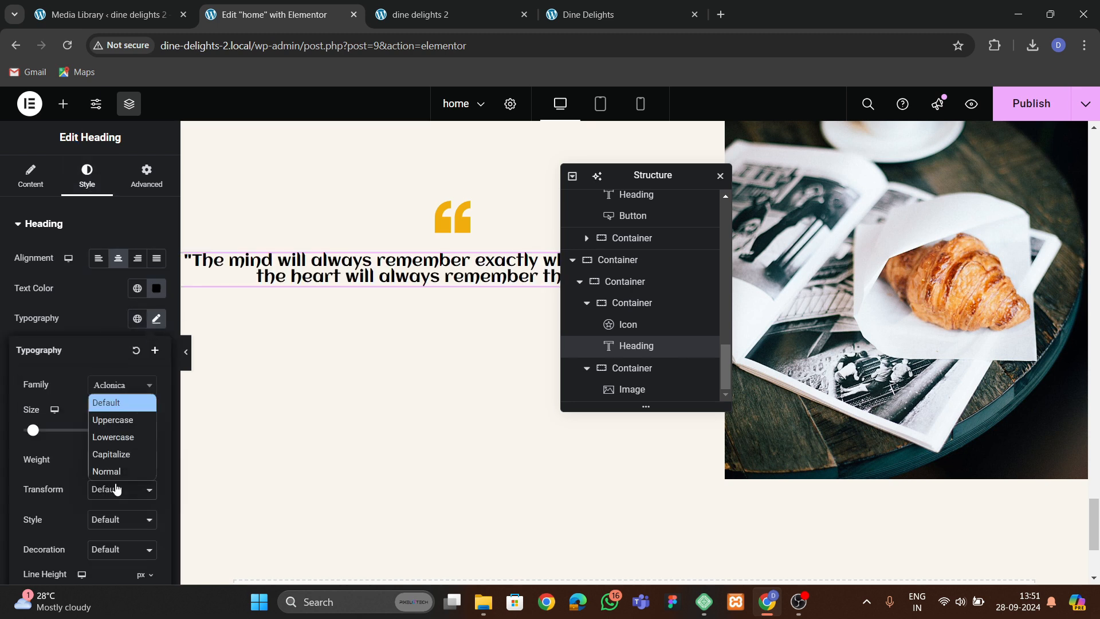
{"action": "left_click", "coordinate": [118, 433]}
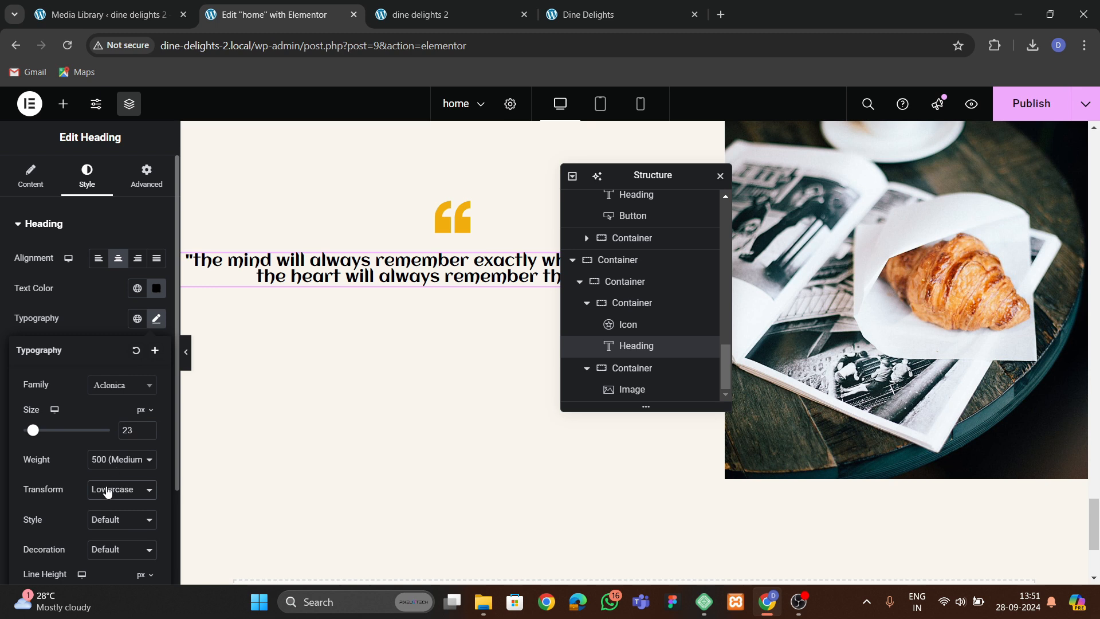
{"action": "left_click", "coordinate": [108, 491]}
{"action": "left_click", "coordinate": [108, 422]}
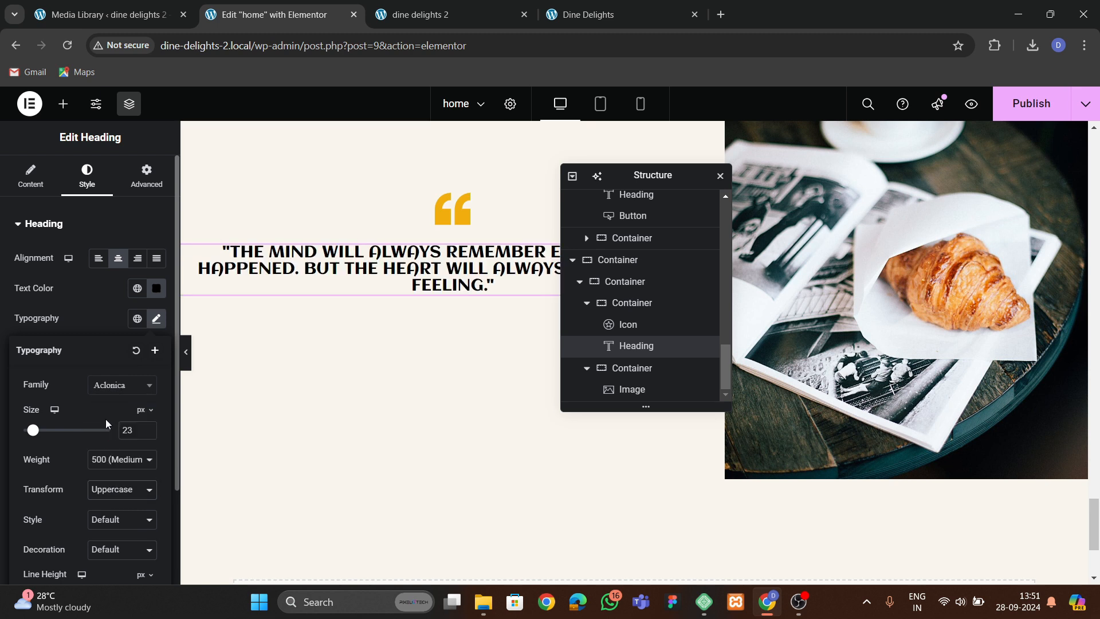
{"action": "triple_click", "coordinate": [149, 429]}
{"action": "triple_click", "coordinate": [149, 428]}
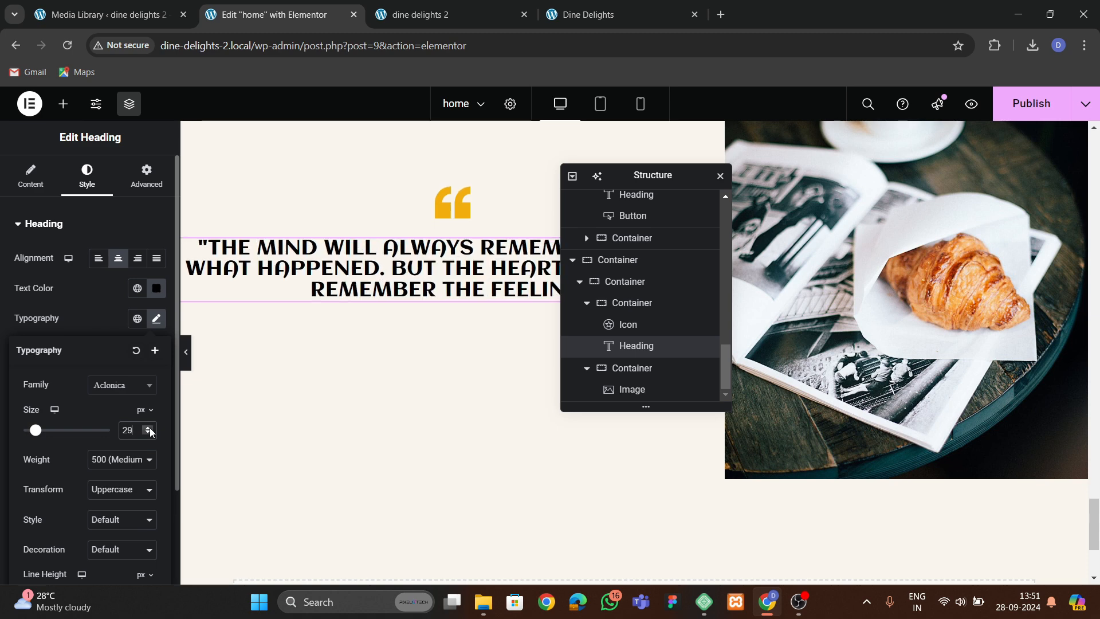
Set the quote heading's font size to 35 px and its line height to 42 px.
{"action": "triple_click", "coordinate": [149, 429]}
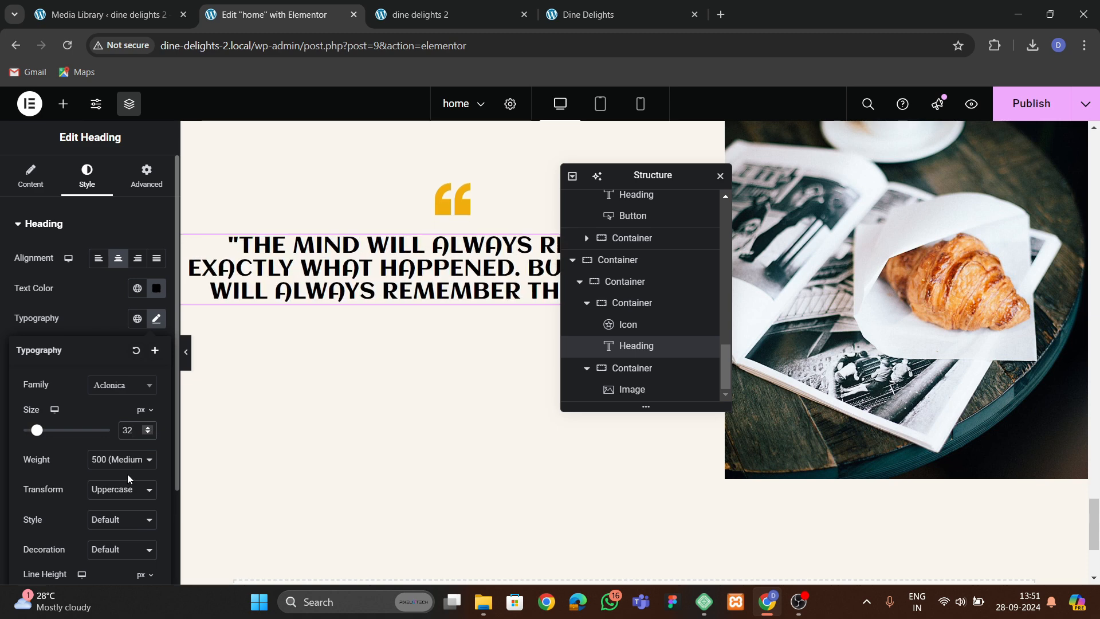
{"action": "scroll", "coordinate": [127, 475], "scroll_direction": "down", "scroll_amount": 2}
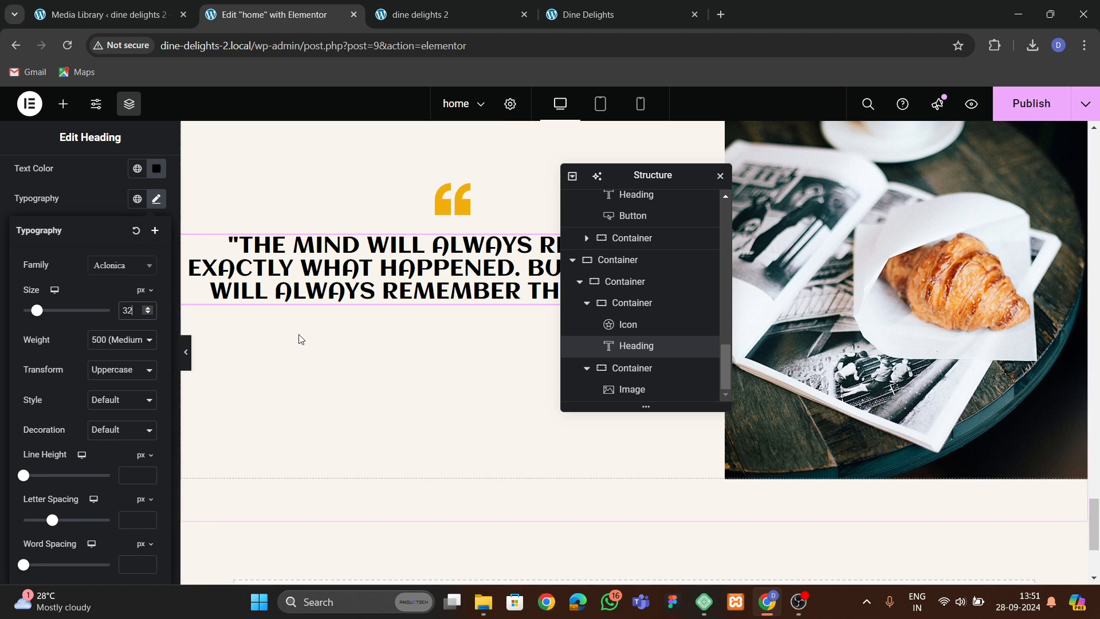
{"action": "left_click", "coordinate": [633, 354]}
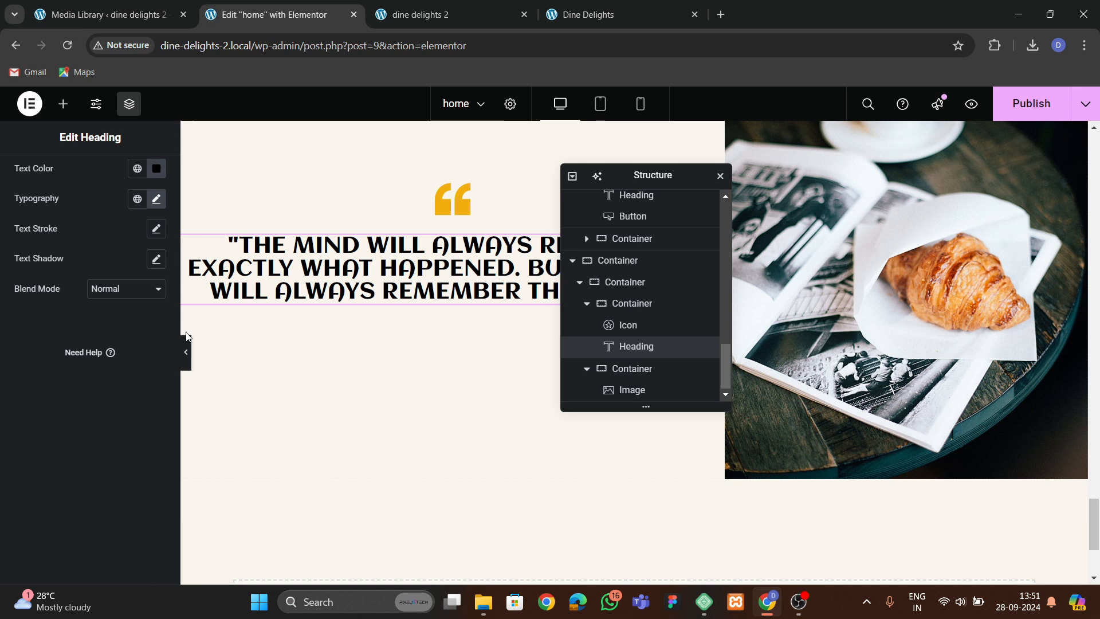
{"action": "left_click", "coordinate": [156, 201]}
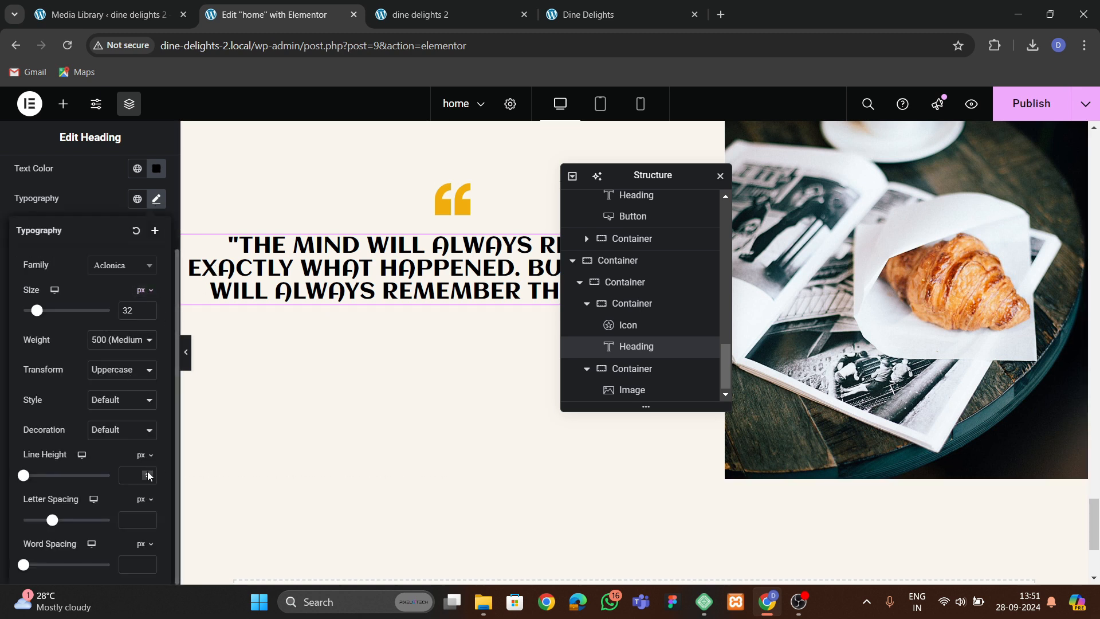
{"action": "left_click_drag", "start_coordinate": [148, 474], "coordinate": [148, 476]}
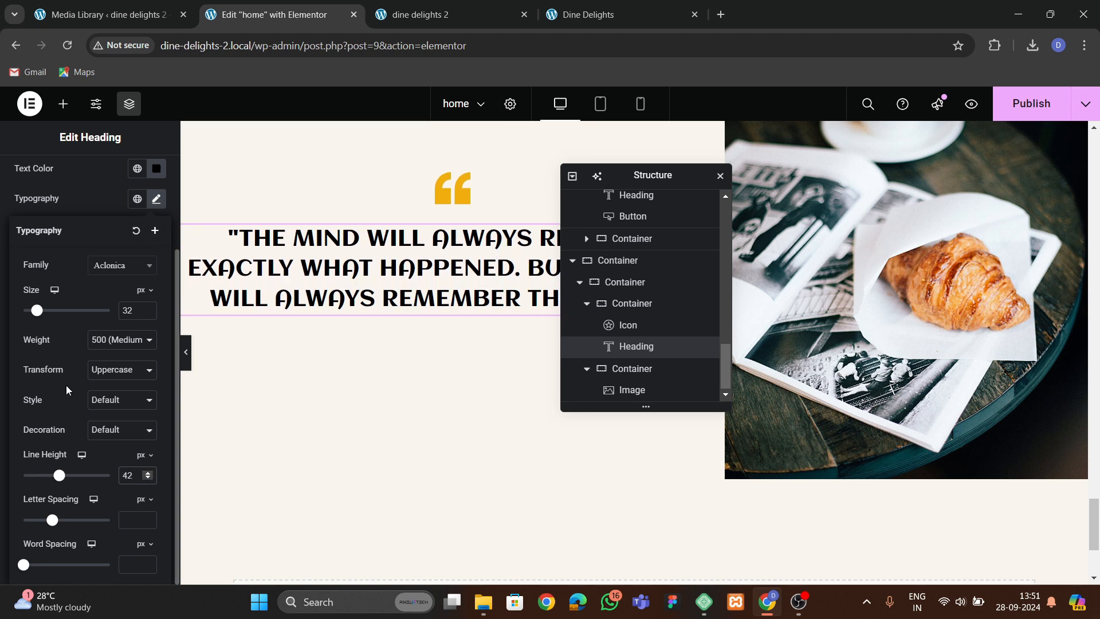
{"action": "left_click_drag", "start_coordinate": [148, 310], "coordinate": [149, 310]}
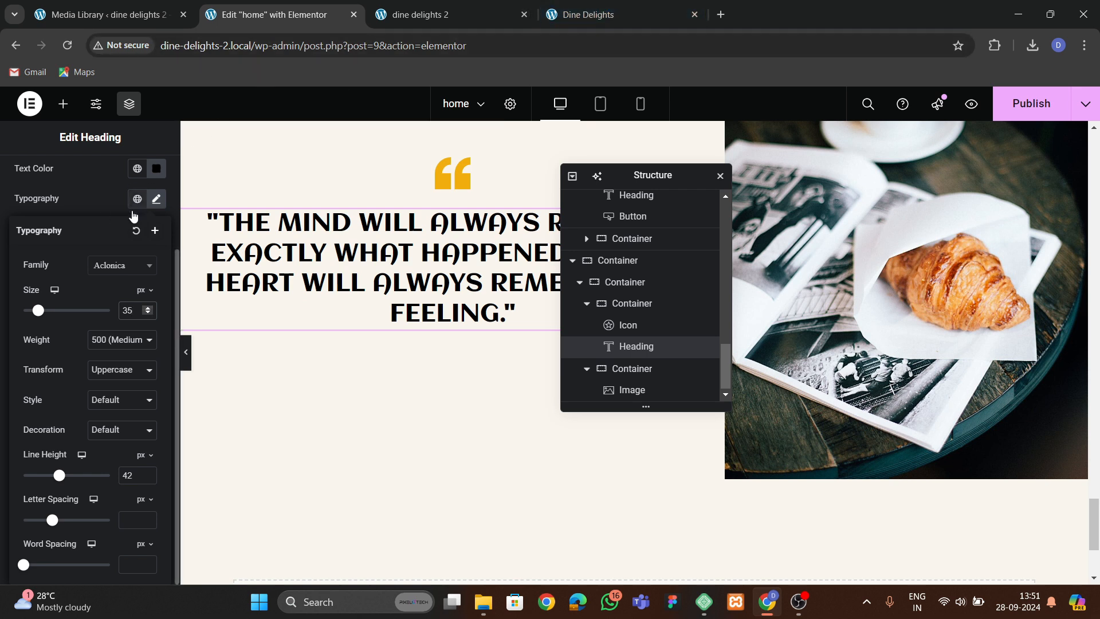
Add a heading widget below the quote and replace its text with the reviewer's name.
{"action": "left_click", "coordinate": [63, 104]}
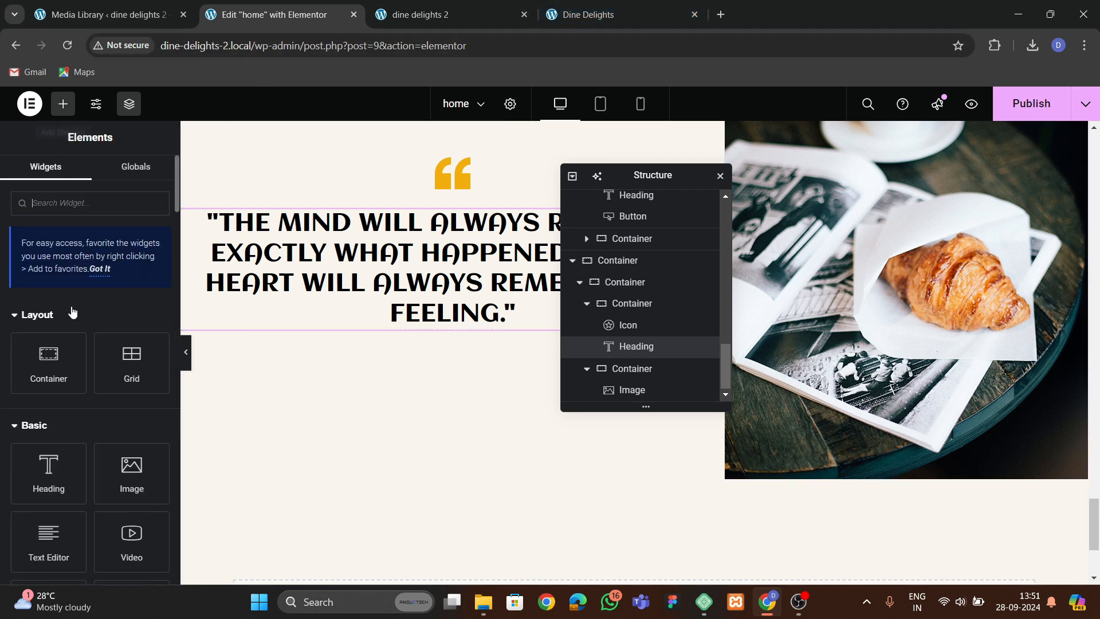
{"action": "scroll", "coordinate": [71, 312], "scroll_direction": "down", "scroll_amount": 3}
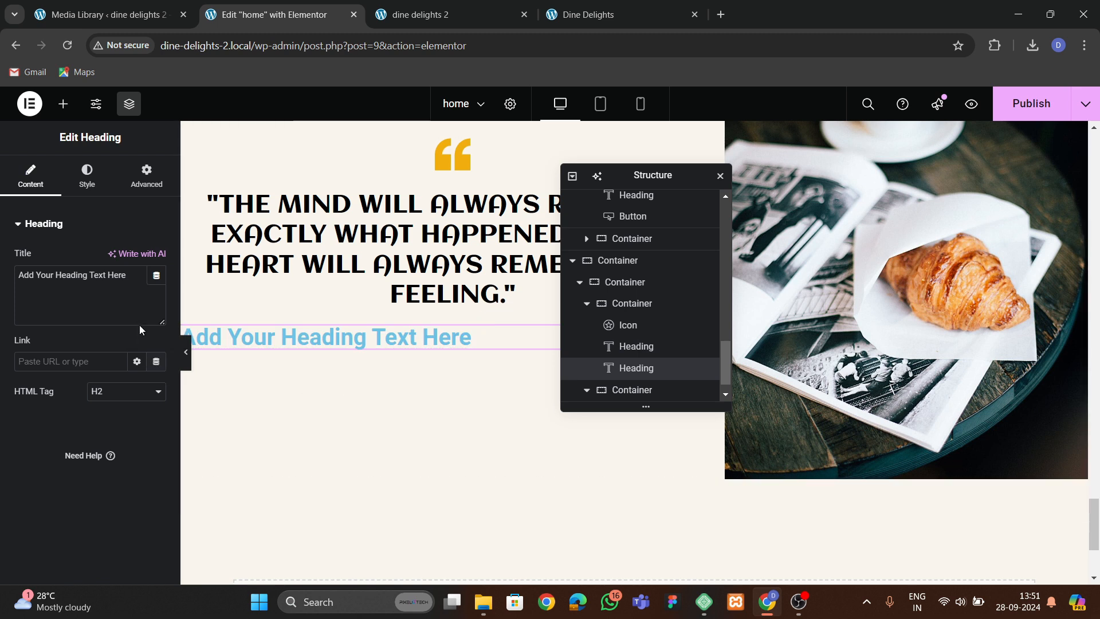
{"action": "key", "text": "ctrl+a"}
{"action": "key", "text": "BackSpace"}
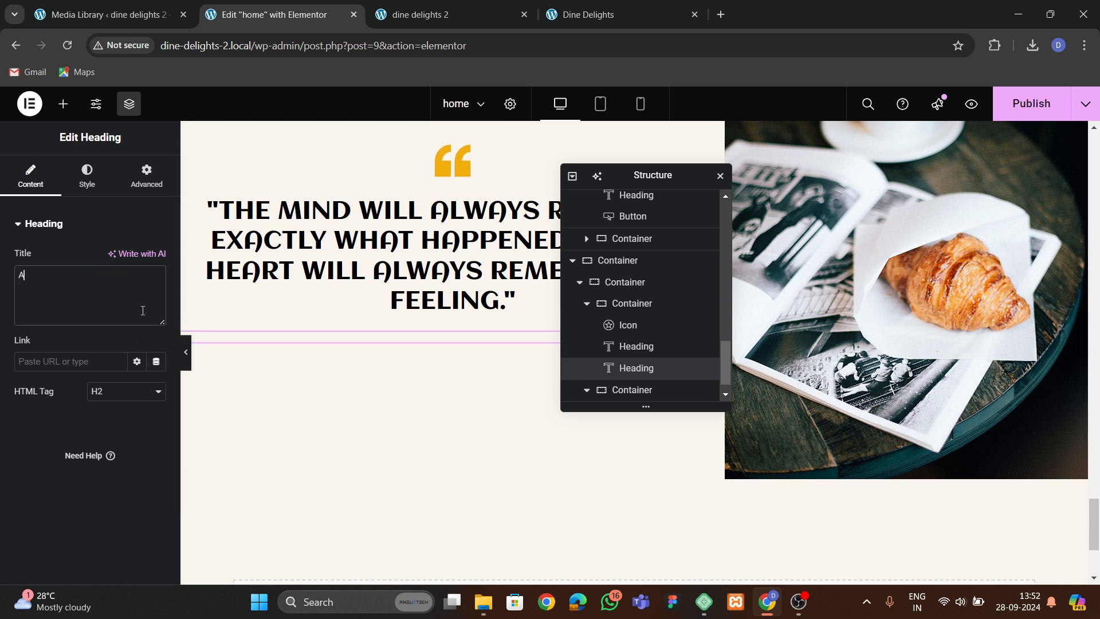
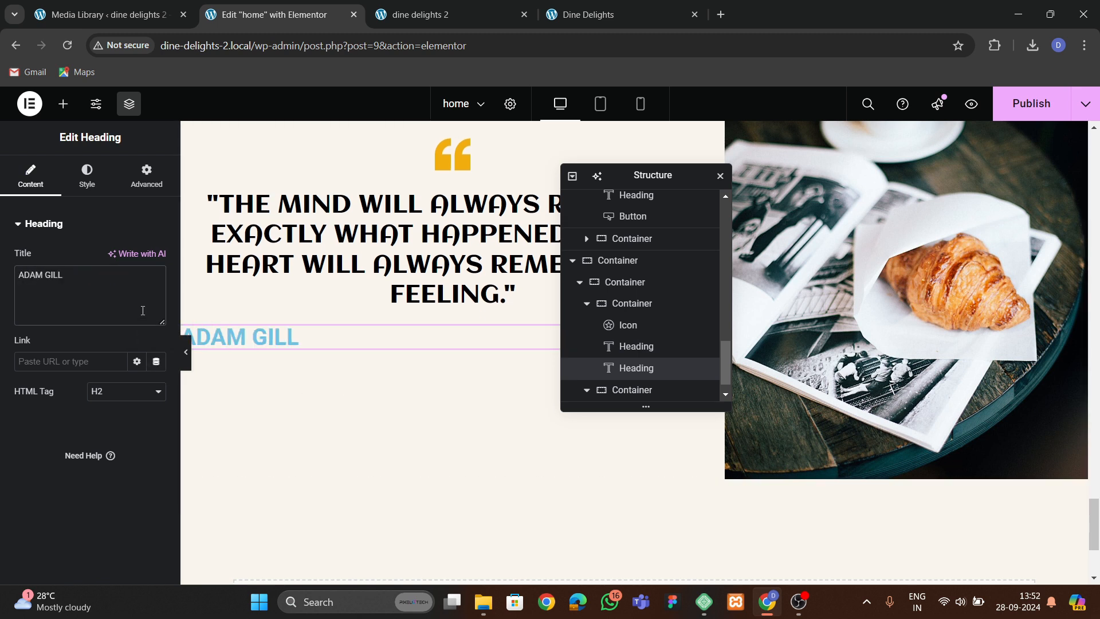
Set the name heading's text colour to the global theme orange and centre its alignment.
{"action": "left_click", "coordinate": [88, 176]}
{"action": "left_click", "coordinate": [137, 288]}
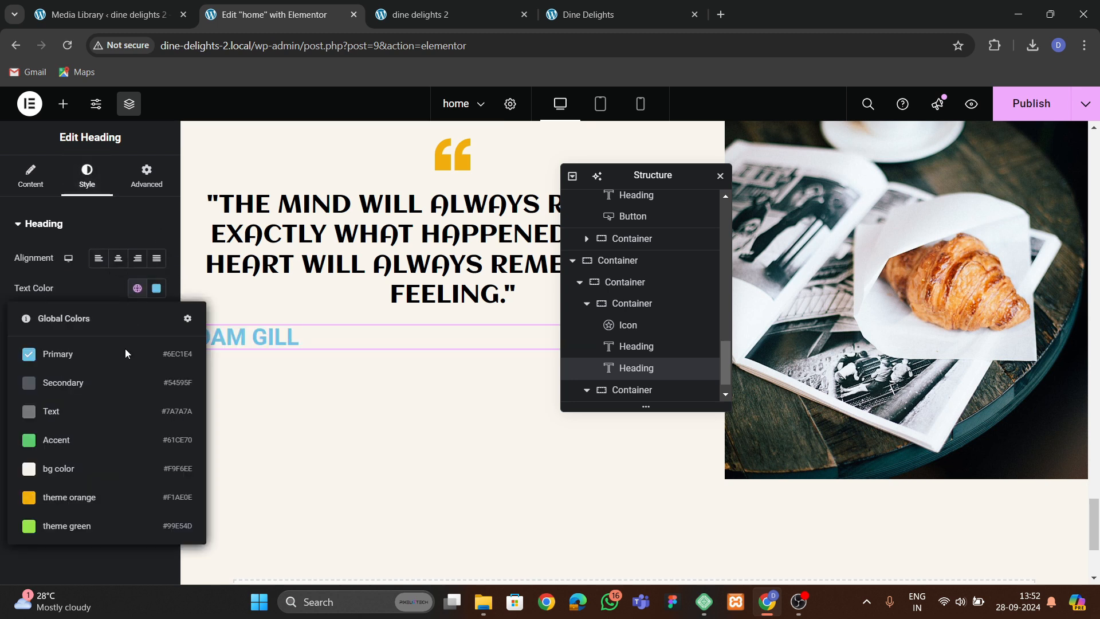
{"action": "left_click", "coordinate": [95, 497]}
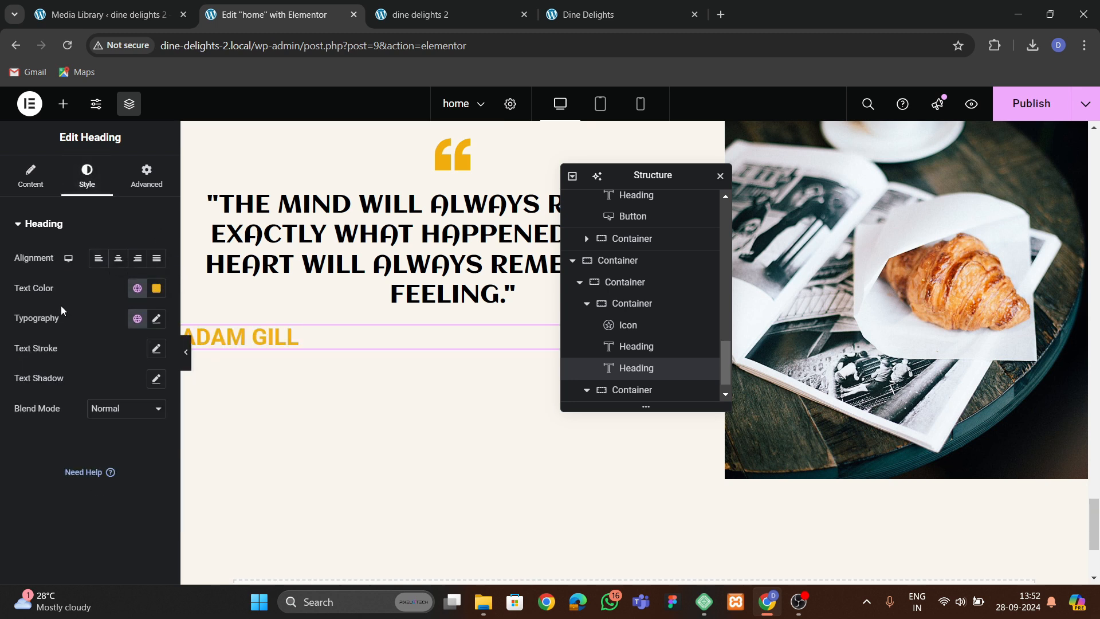
{"action": "left_click", "coordinate": [117, 258]}
Set the name heading's font size to 20 px and its font family to Trebuchet MS.
{"action": "left_click", "coordinate": [156, 318]}
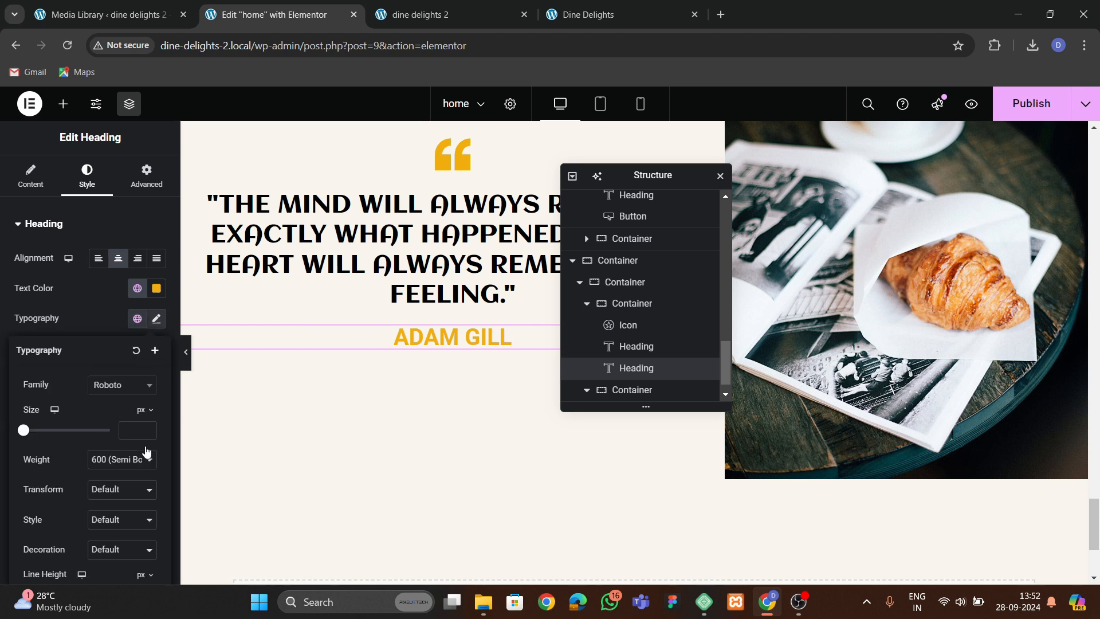
{"action": "left_click", "coordinate": [152, 432]}
{"action": "type", "text": "2"}
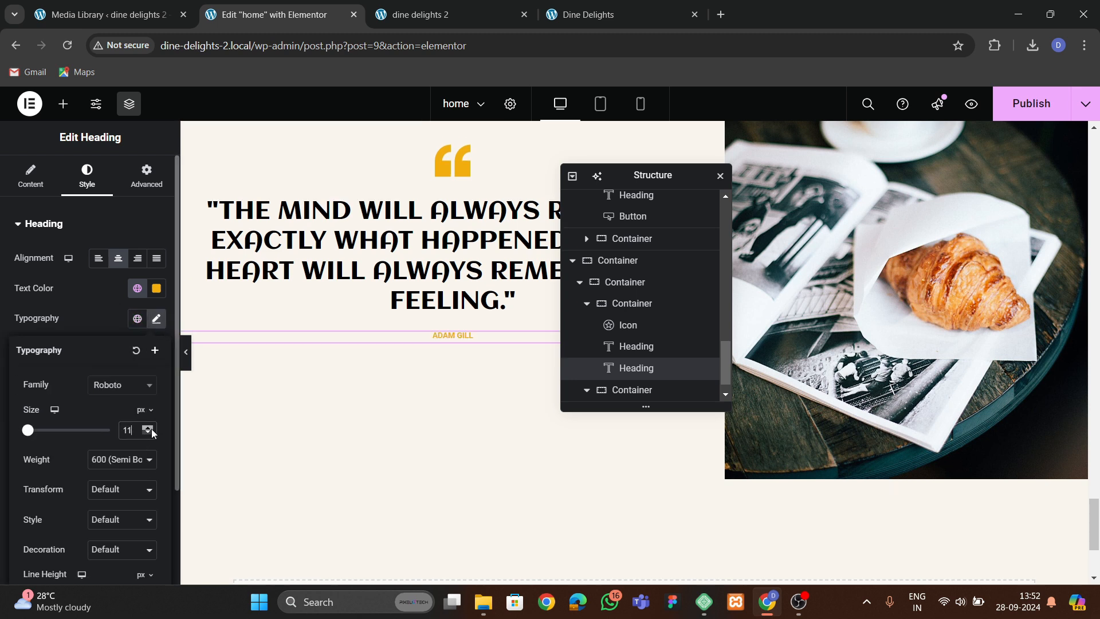
{"action": "left_click", "coordinate": [152, 432]}
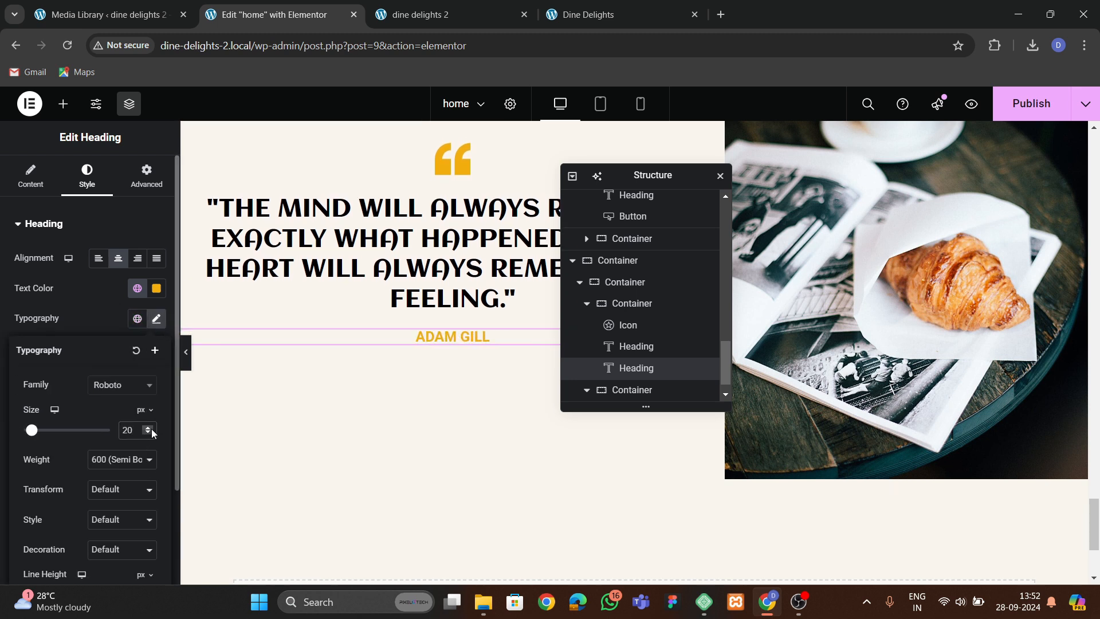
{"action": "left_click", "coordinate": [117, 385]}
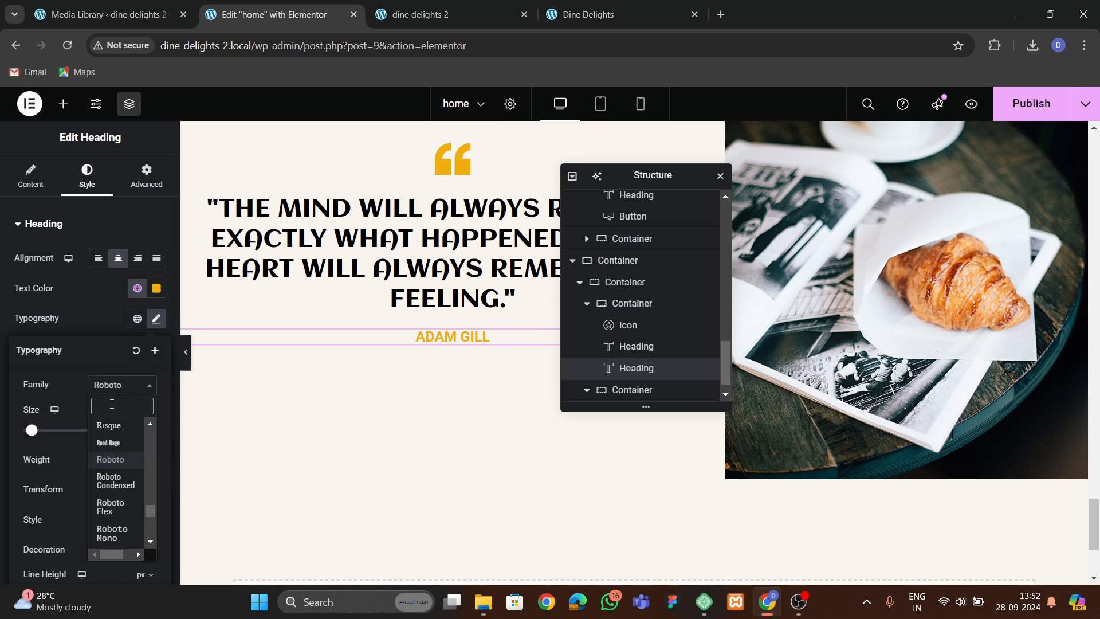
{"action": "type", "text": "tr"}
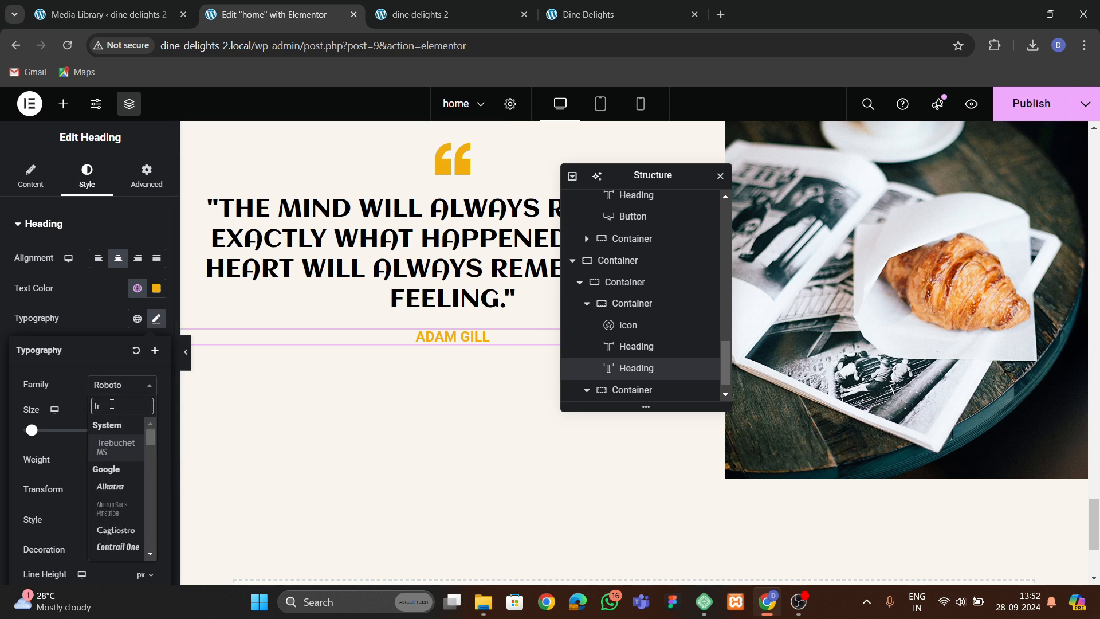
{"action": "left_click", "coordinate": [110, 451]}
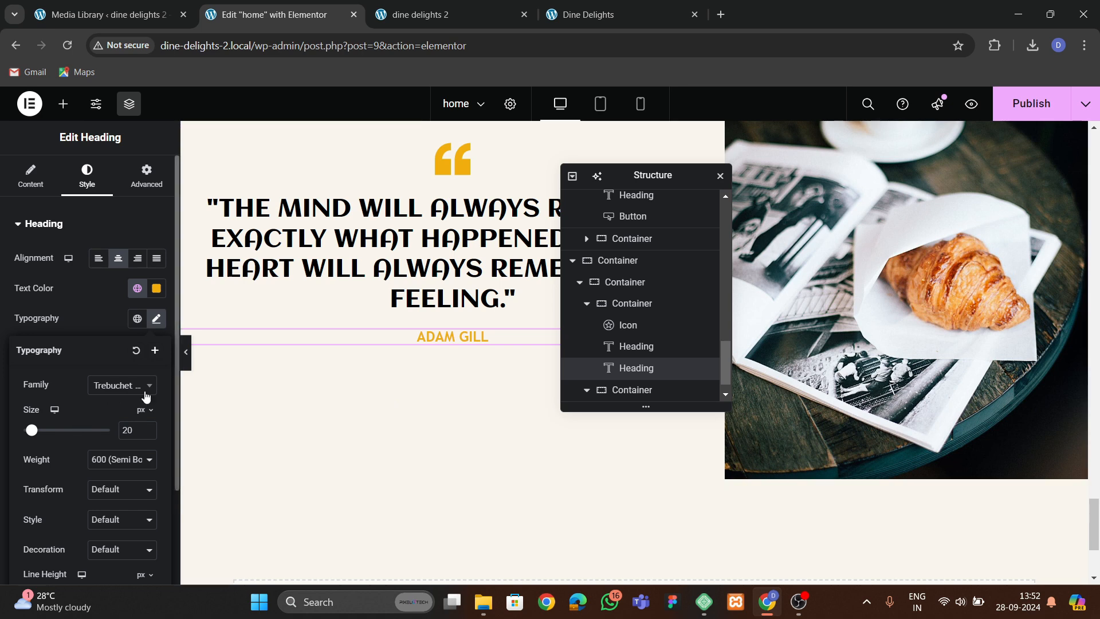
Centre the testimonial container's content and items and set its gaps to 50 px.
{"action": "left_click", "coordinate": [629, 304]}
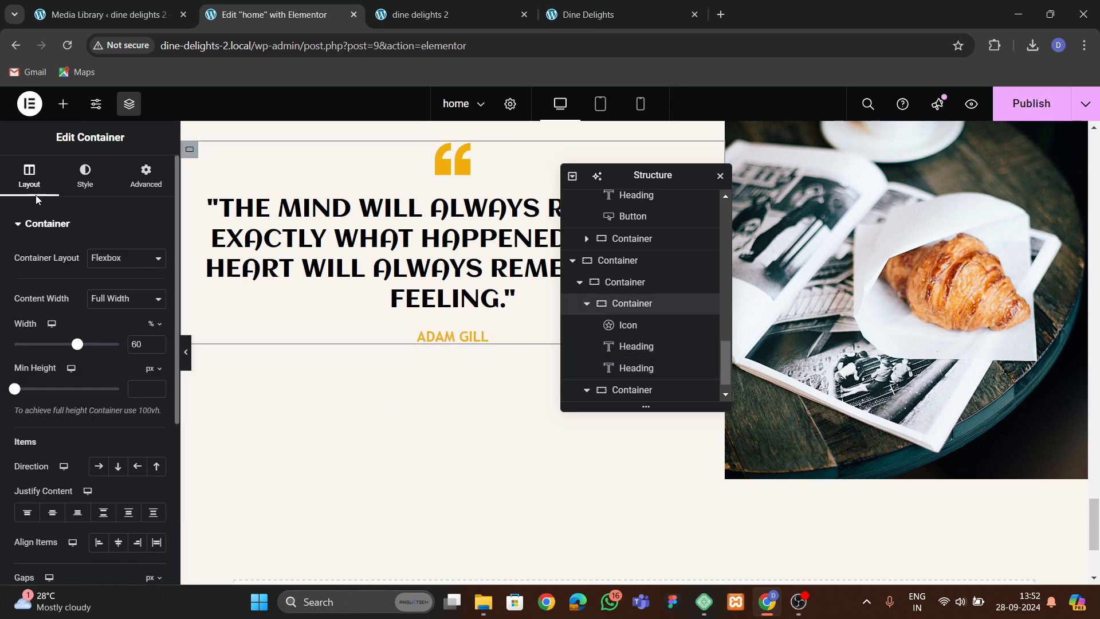
{"action": "scroll", "coordinate": [74, 306], "scroll_direction": "down", "scroll_amount": 3}
{"action": "left_click", "coordinate": [118, 323]}
{"action": "left_click", "coordinate": [52, 369]}
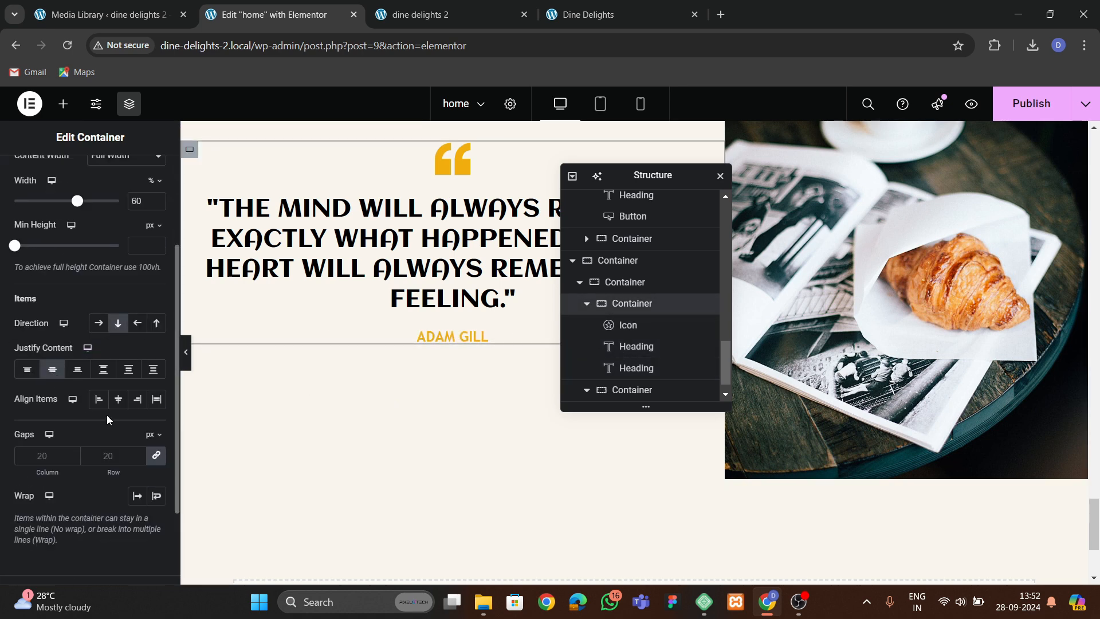
{"action": "left_click", "coordinate": [126, 405]}
{"action": "left_click", "coordinate": [111, 448]}
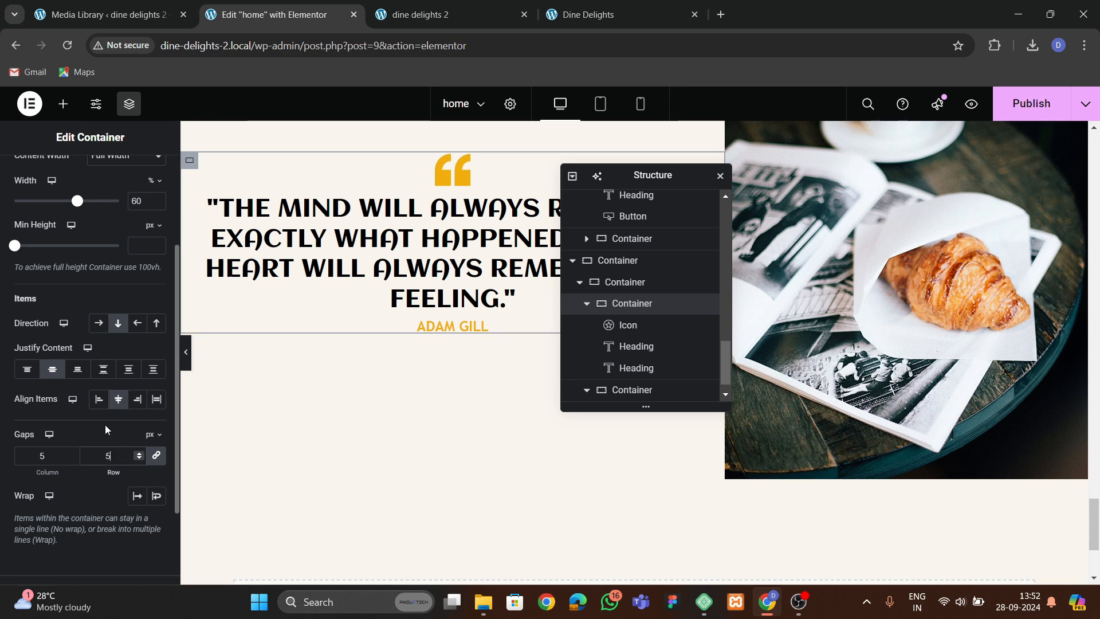
{"action": "type", "text": "50"}
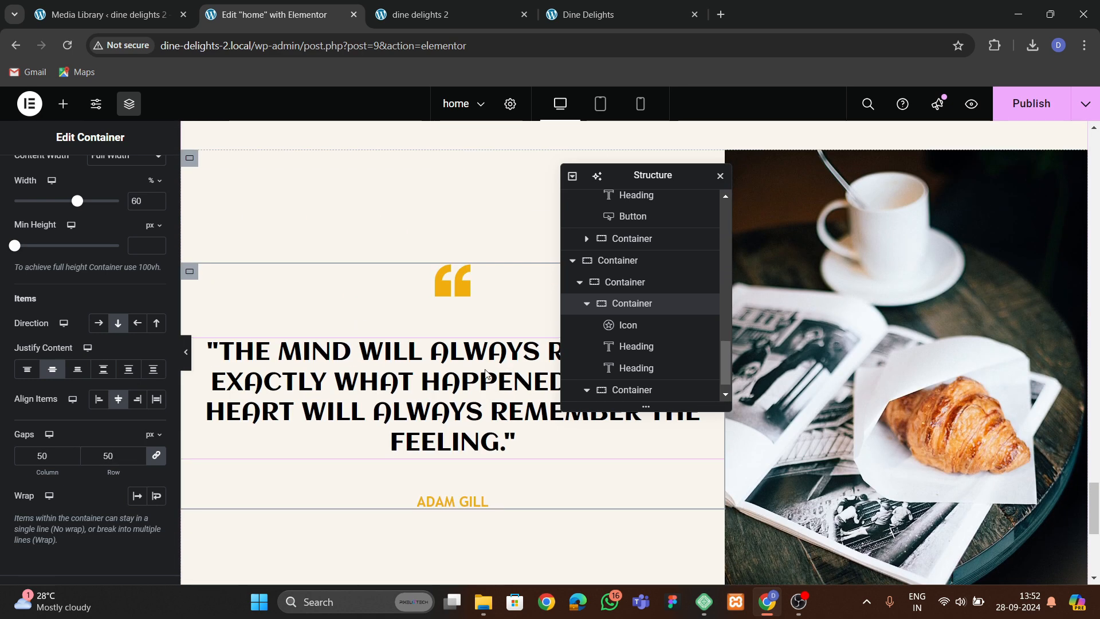
Increase the quote heading's font size to 42 px.
{"action": "left_click", "coordinate": [486, 373]}
{"action": "left_click", "coordinate": [162, 319]}
{"action": "left_click", "coordinate": [146, 426]}
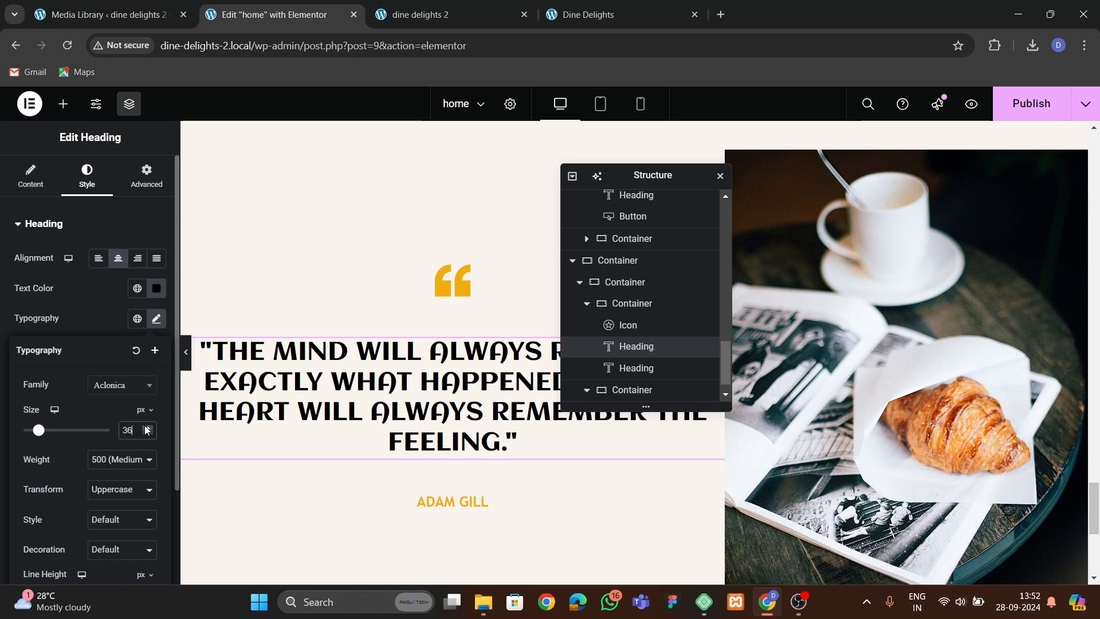
{"action": "left_click", "coordinate": [146, 426]}
{"action": "left_click", "coordinate": [147, 427]}
{"action": "left_click", "coordinate": [146, 427]}
{"action": "left_click", "coordinate": [146, 427]}
{"action": "left_click", "coordinate": [146, 427]}
{"action": "left_click", "coordinate": [146, 427]}
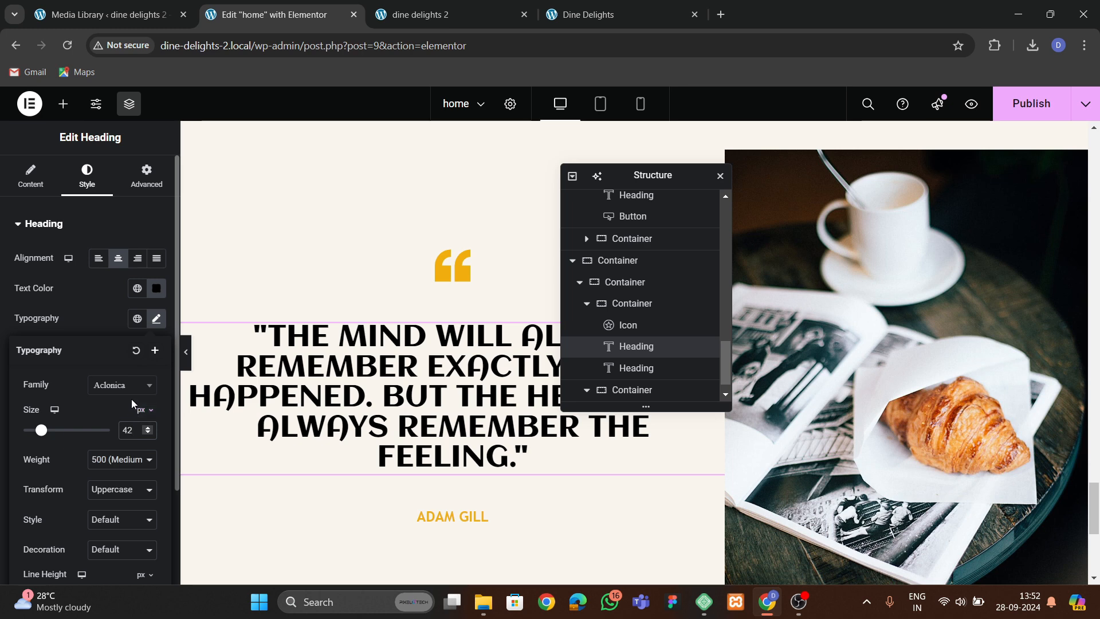
{"action": "double_click", "coordinate": [135, 407]}
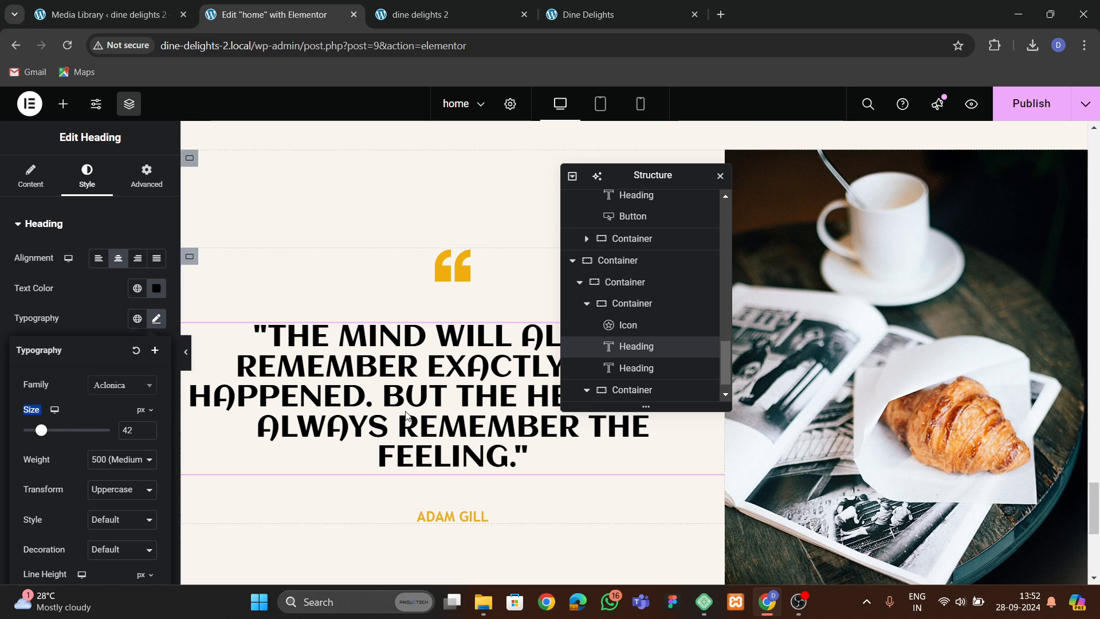
{"action": "scroll", "coordinate": [396, 411], "scroll_direction": "down", "scroll_amount": 1}
{"action": "scroll", "coordinate": [396, 410], "scroll_direction": "up", "scroll_amount": 1}
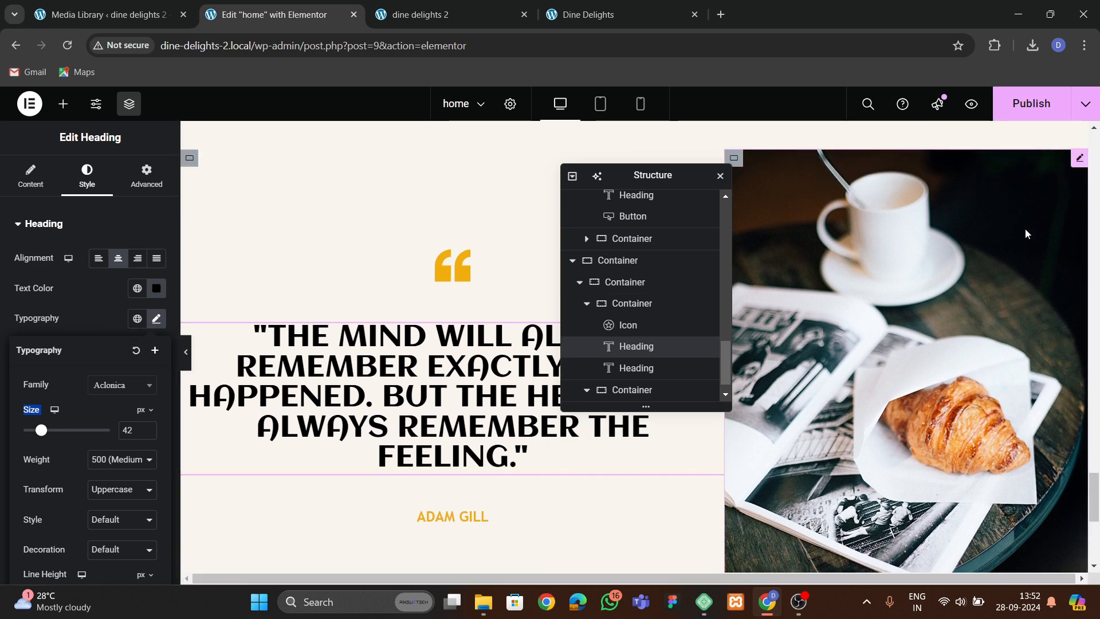
Publish the page and review the testimonial section on the reloaded live site.
{"action": "left_click", "coordinate": [1031, 103]}
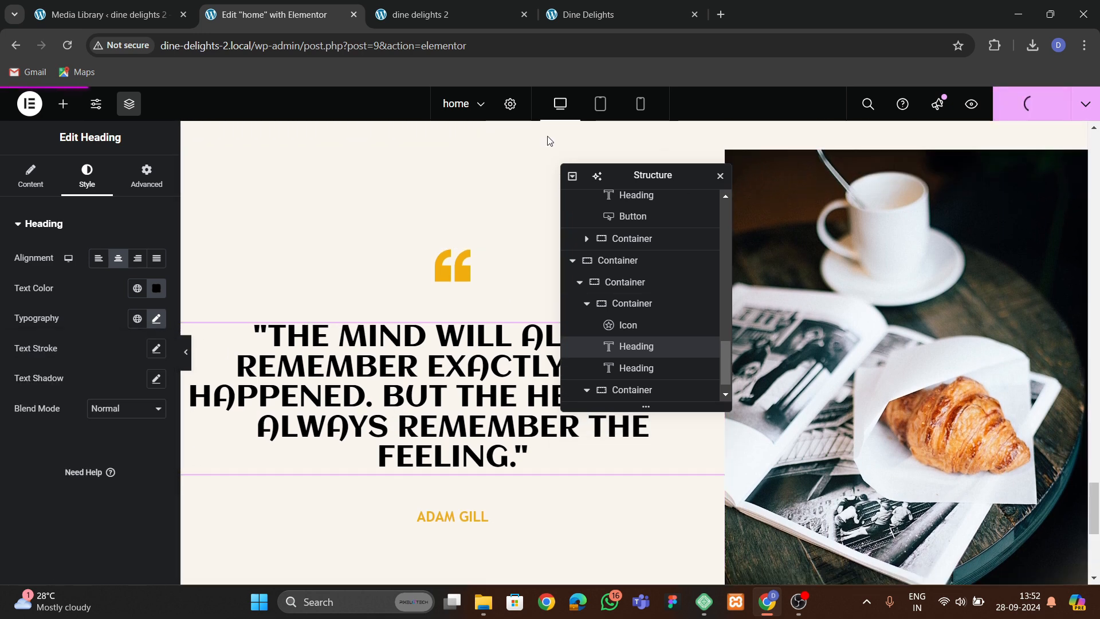
{"action": "left_click", "coordinate": [449, 16]}
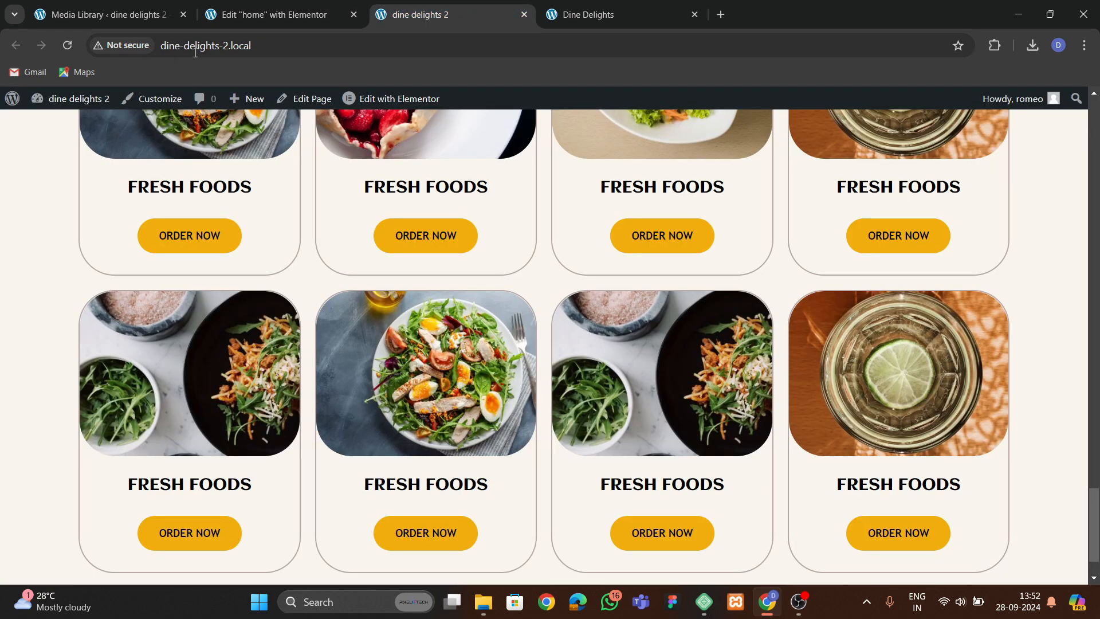
{"action": "left_click", "coordinate": [67, 45]}
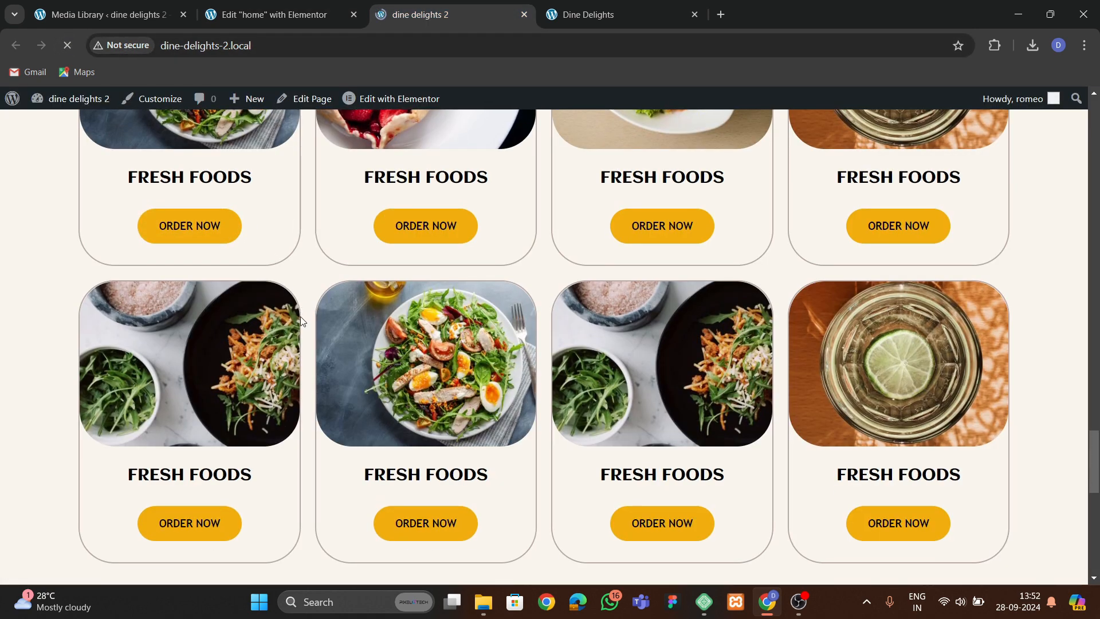
{"action": "scroll", "coordinate": [418, 378], "scroll_direction": "down", "scroll_amount": 4}
{"action": "scroll", "coordinate": [418, 378], "scroll_direction": "down", "scroll_amount": 7}
{"action": "scroll", "coordinate": [418, 376], "scroll_direction": "up", "scroll_amount": 4}
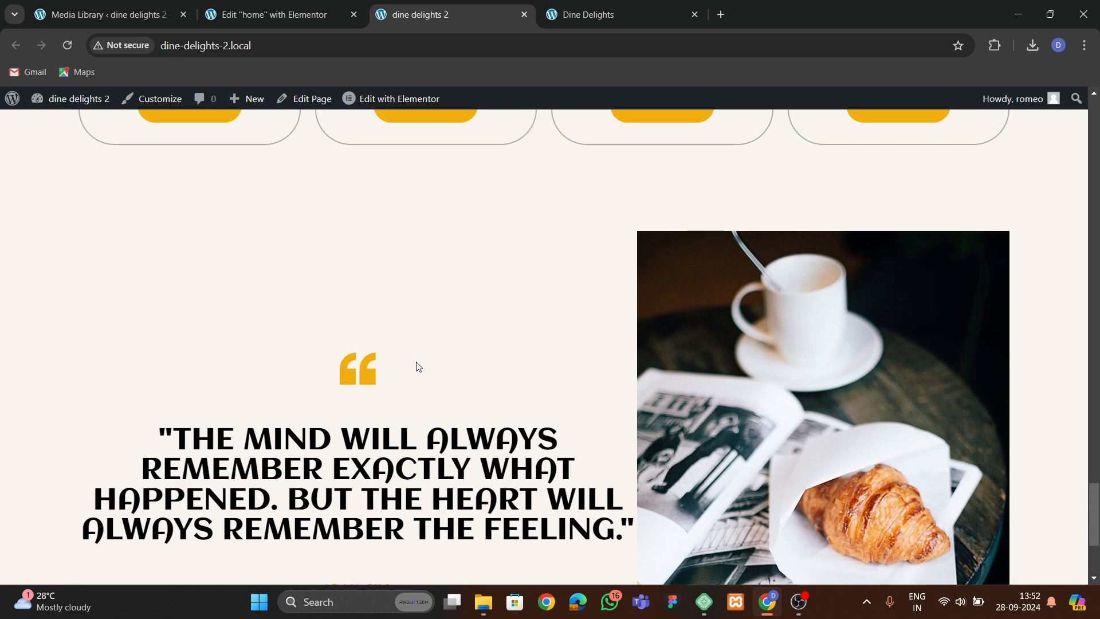
{"action": "scroll", "coordinate": [418, 366], "scroll_direction": "down", "scroll_amount": 4}
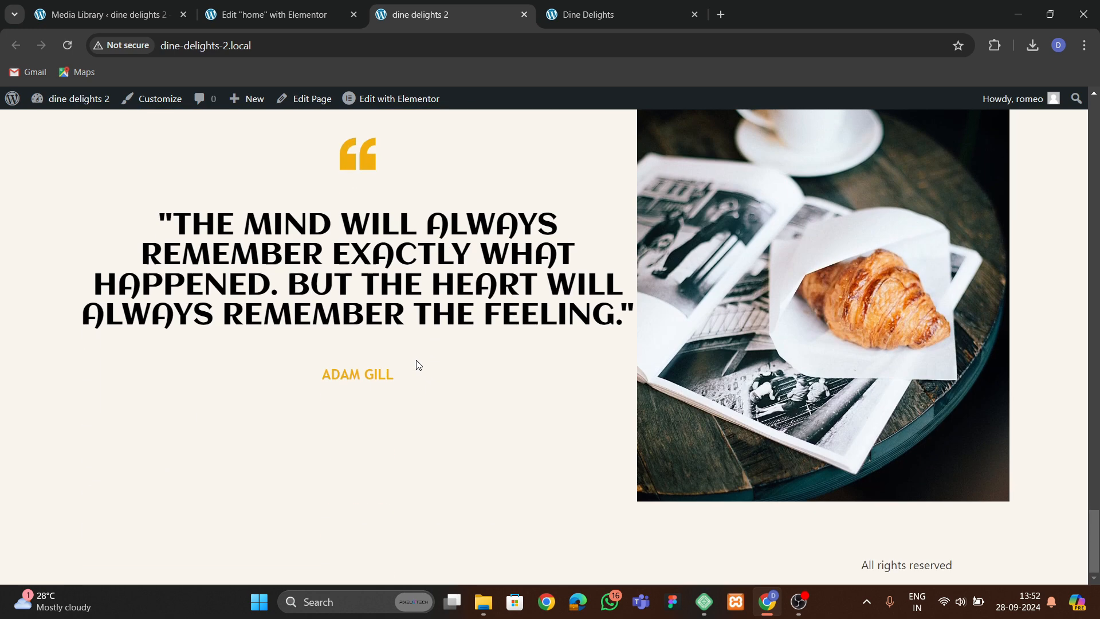
Return to the editor and set the testimonial text container's padding to 50 px on all sides.
{"action": "left_click", "coordinate": [289, 25]}
{"action": "left_click", "coordinate": [622, 304]}
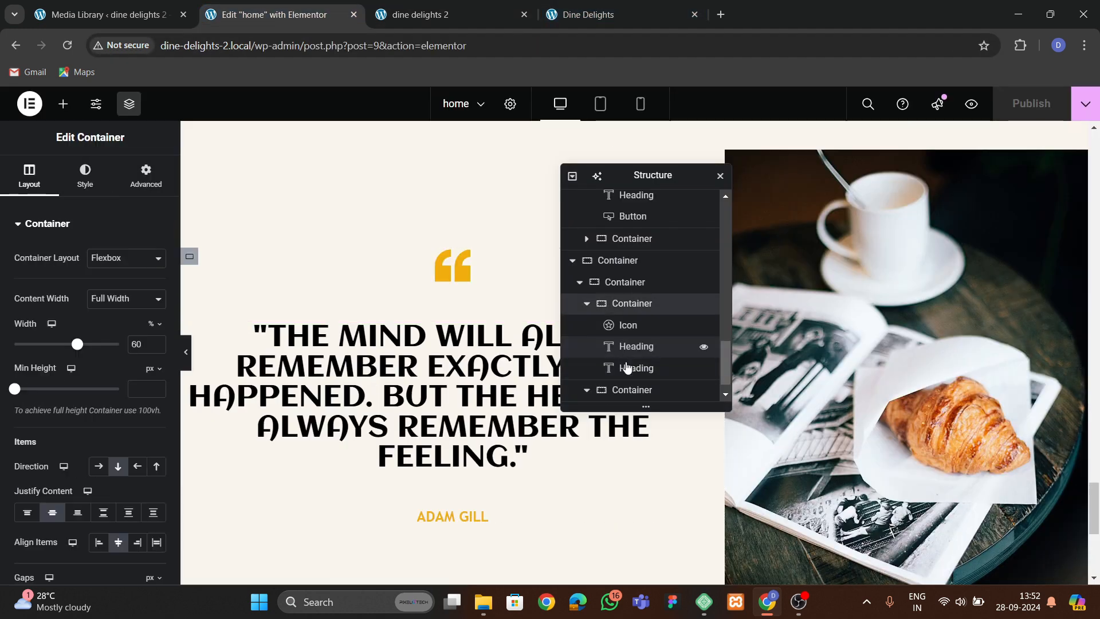
{"action": "left_click", "coordinate": [118, 178]}
{"action": "scroll", "coordinate": [154, 330], "scroll_direction": "down", "scroll_amount": 5}
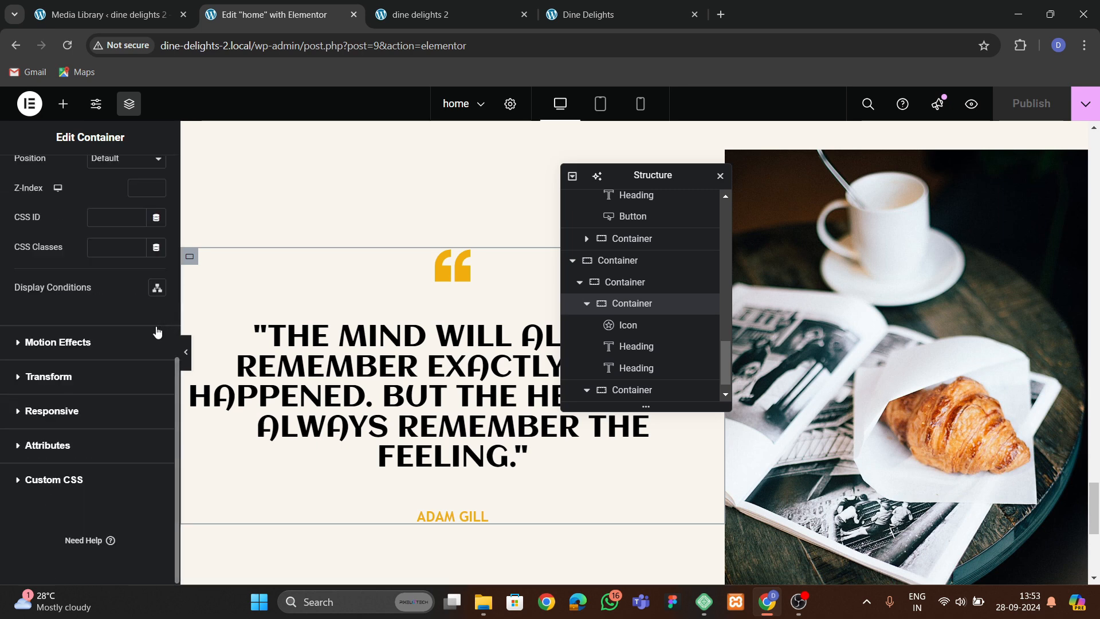
{"action": "scroll", "coordinate": [115, 287], "scroll_direction": "up", "scroll_amount": 5}
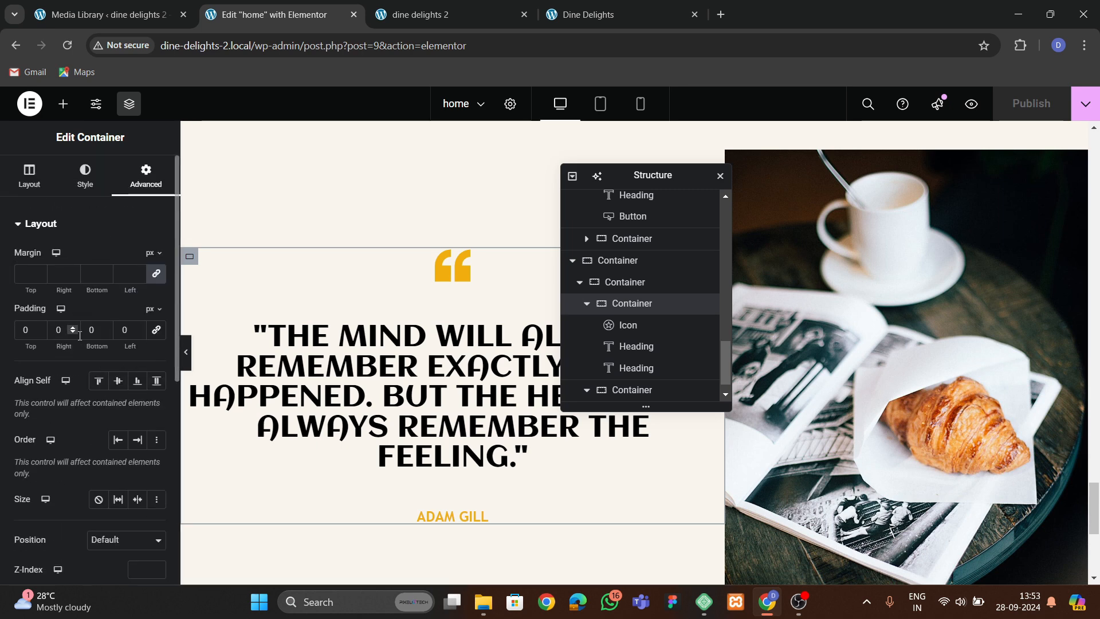
{"action": "left_click", "coordinate": [156, 330]}
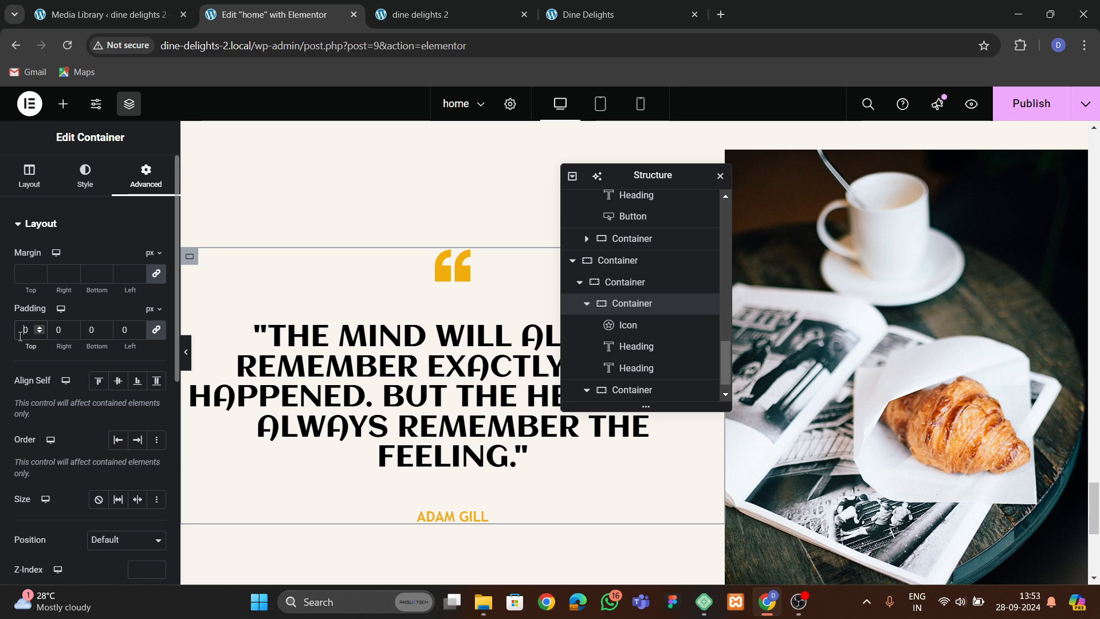
{"action": "type", "text": "5"}
{"action": "left_click", "coordinate": [185, 361]}
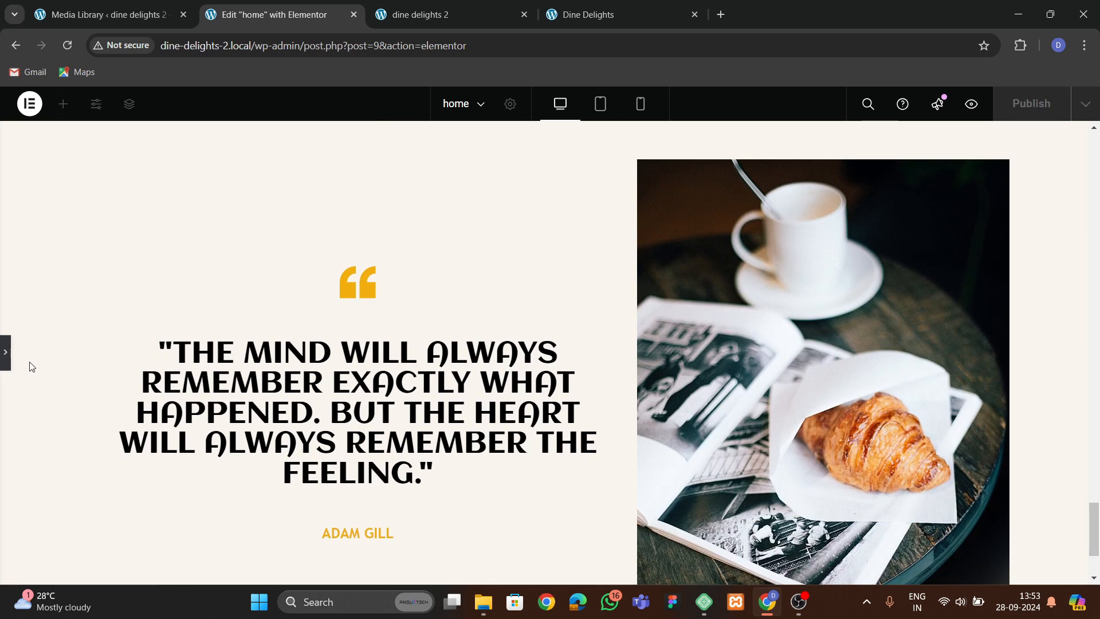
{"action": "left_click", "coordinate": [6, 353]}
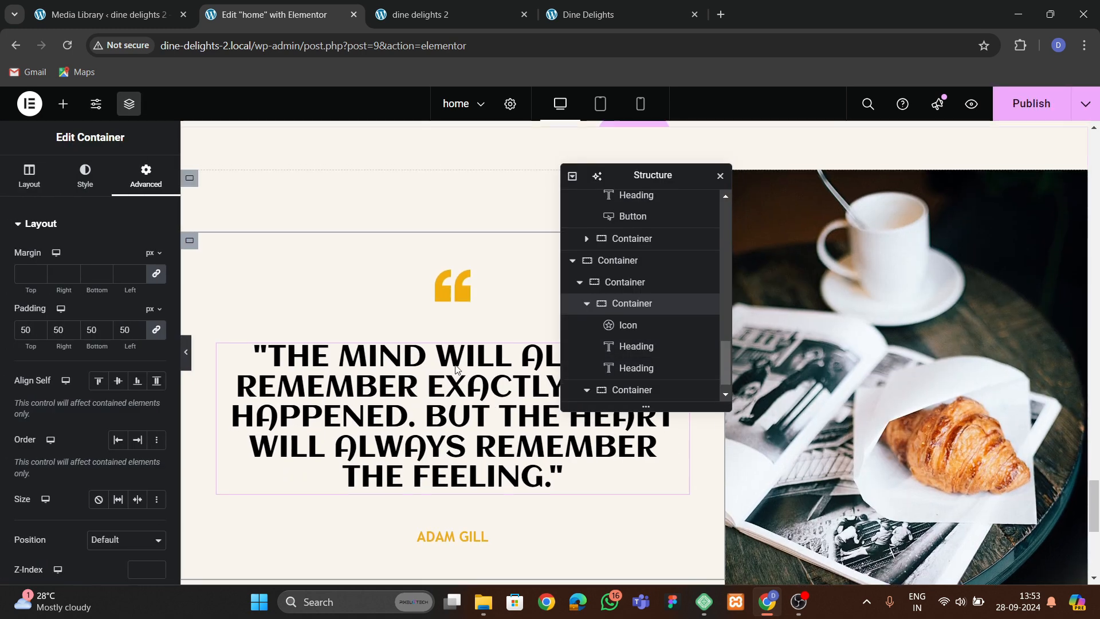
Inspect the testimonial's nested containers and their layout and padding settings in the Structure navigator.
{"action": "left_click_drag", "start_coordinate": [613, 177], "coordinate": [479, 334]}
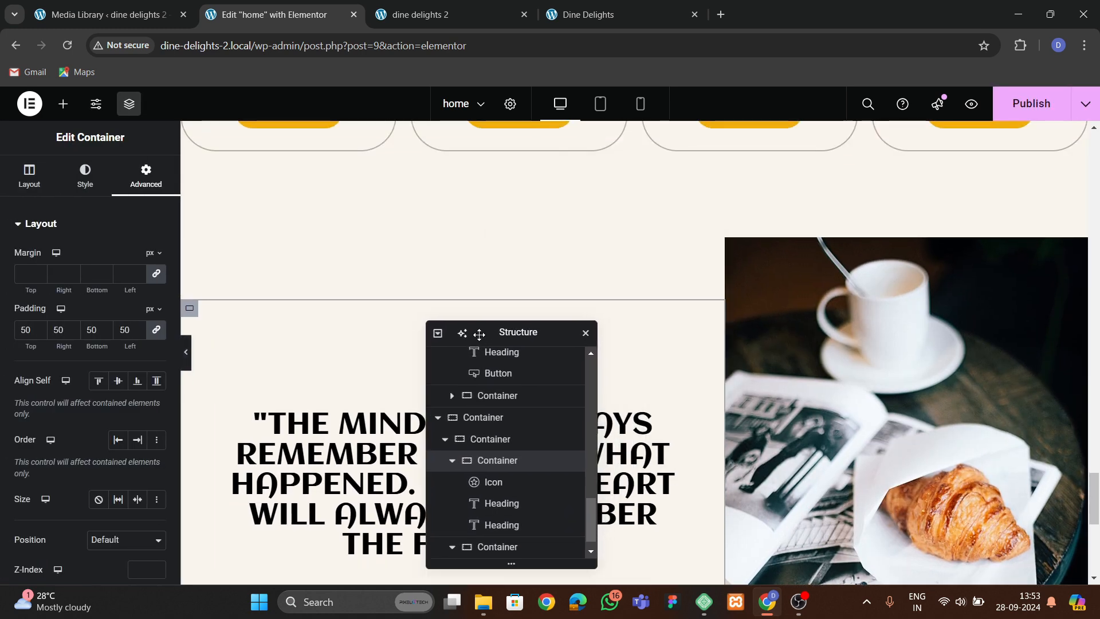
{"action": "left_click", "coordinate": [491, 441]}
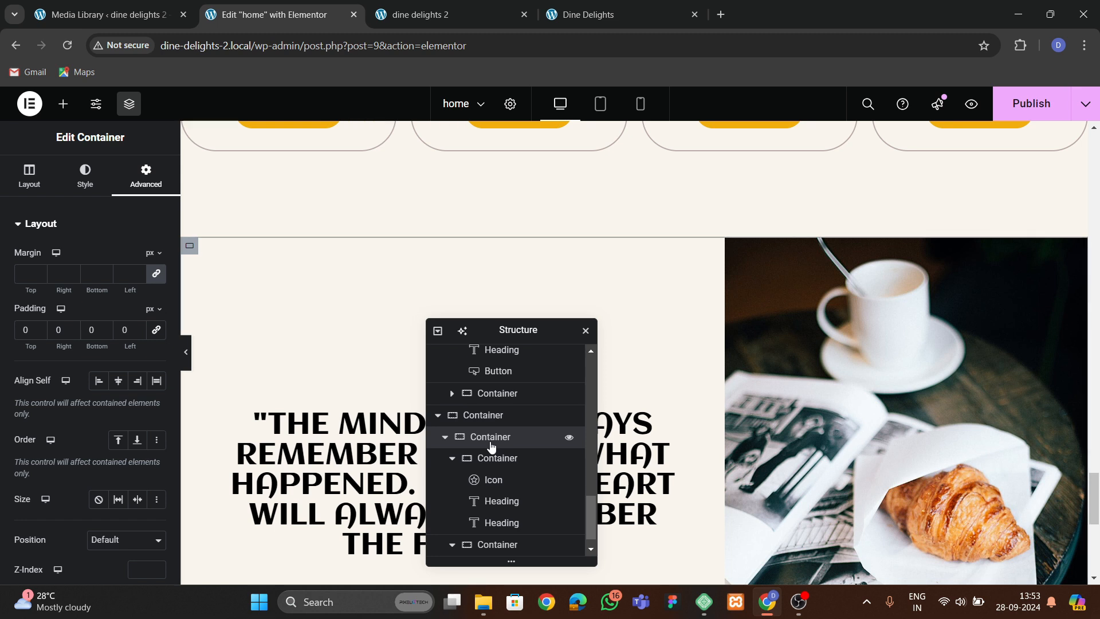
{"action": "left_click", "coordinate": [461, 461]}
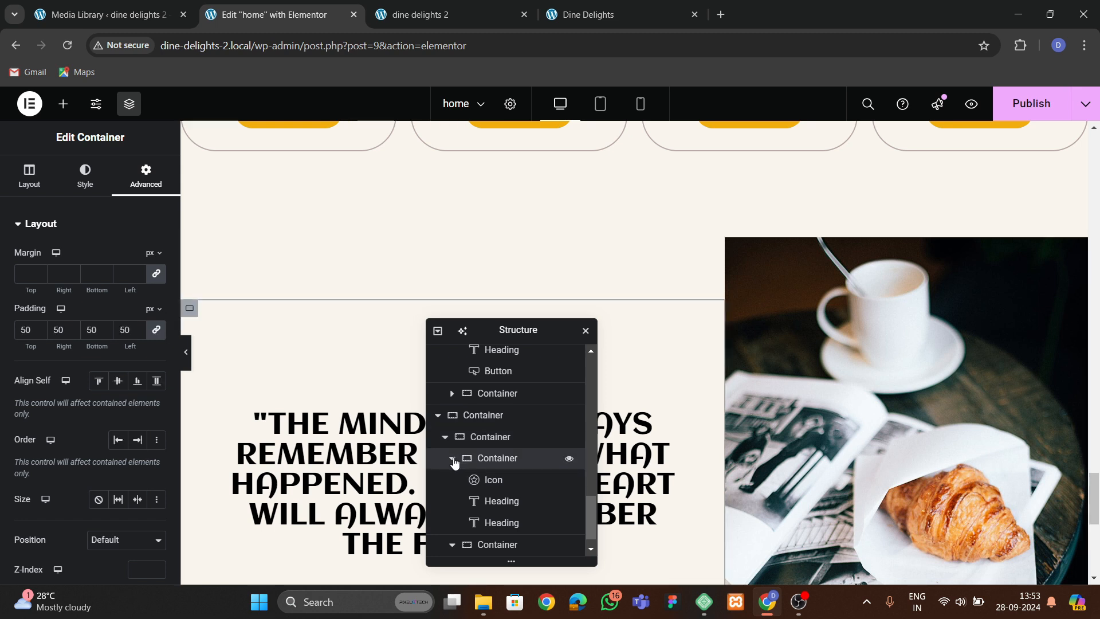
{"action": "left_click", "coordinate": [452, 458]}
{"action": "left_click", "coordinate": [497, 523]}
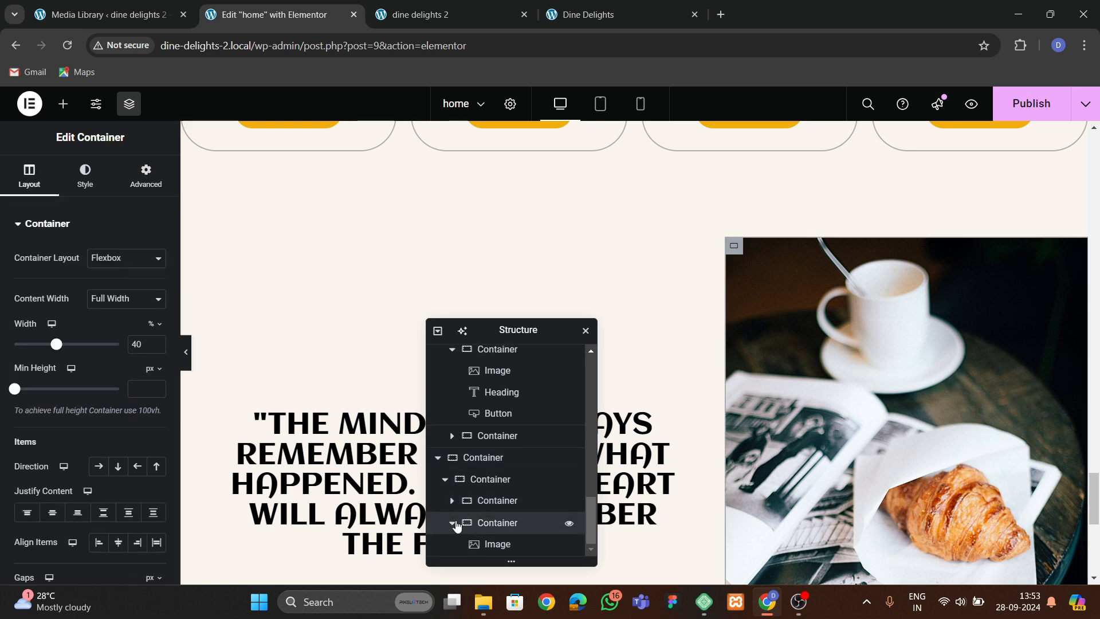
{"action": "left_click", "coordinate": [453, 523]}
{"action": "left_click", "coordinate": [488, 526]}
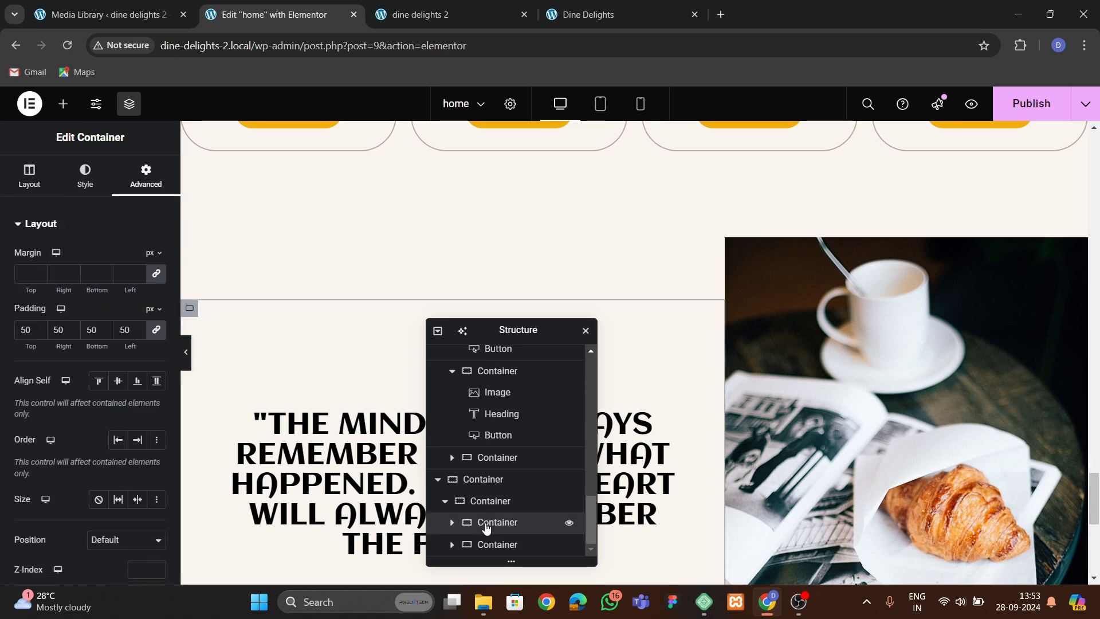
{"action": "scroll", "coordinate": [488, 545], "scroll_direction": "down", "scroll_amount": 1}
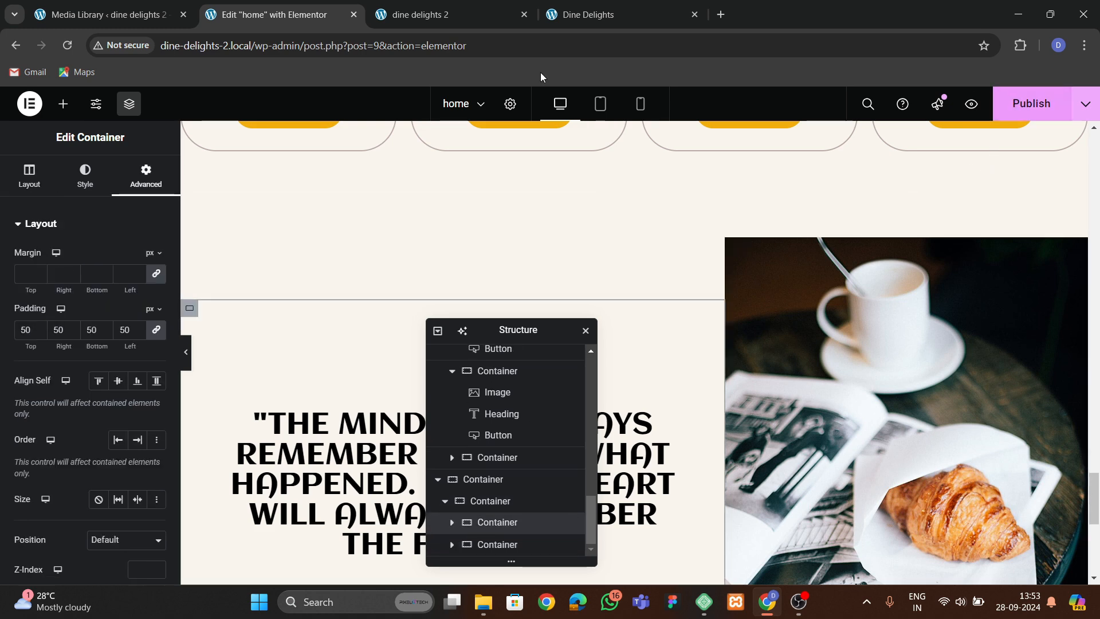
Compare the live site's testimonial section with the original Dine Delights site's version.
{"action": "left_click", "coordinate": [419, 15]}
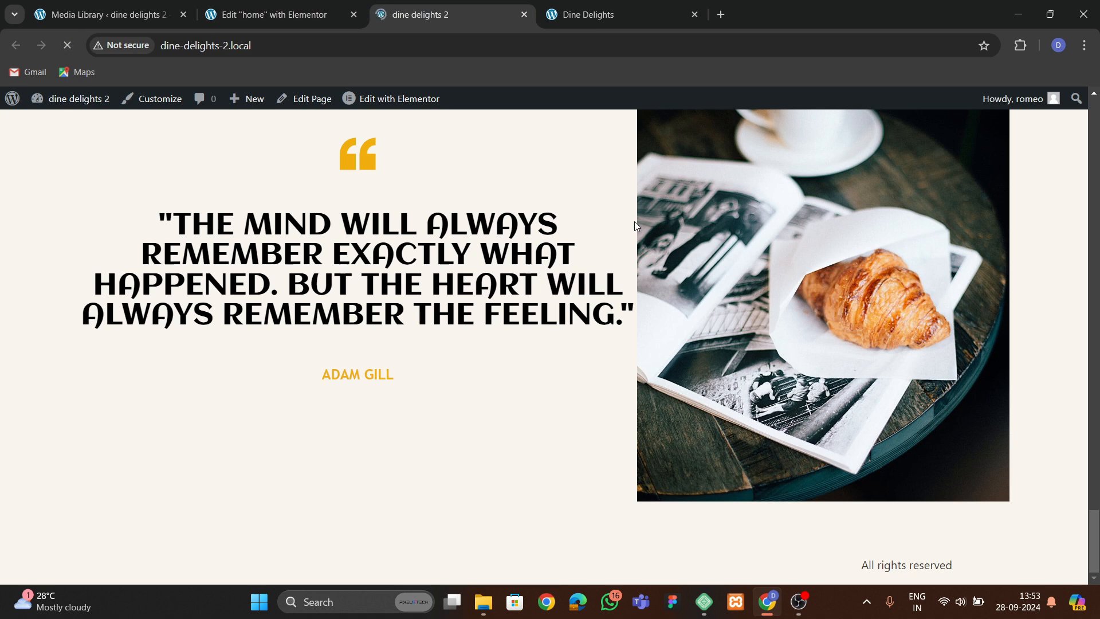
{"action": "left_click", "coordinate": [627, 13]}
{"action": "left_click", "coordinate": [95, 411]}
{"action": "scroll", "coordinate": [126, 390], "scroll_direction": "up", "scroll_amount": 3}
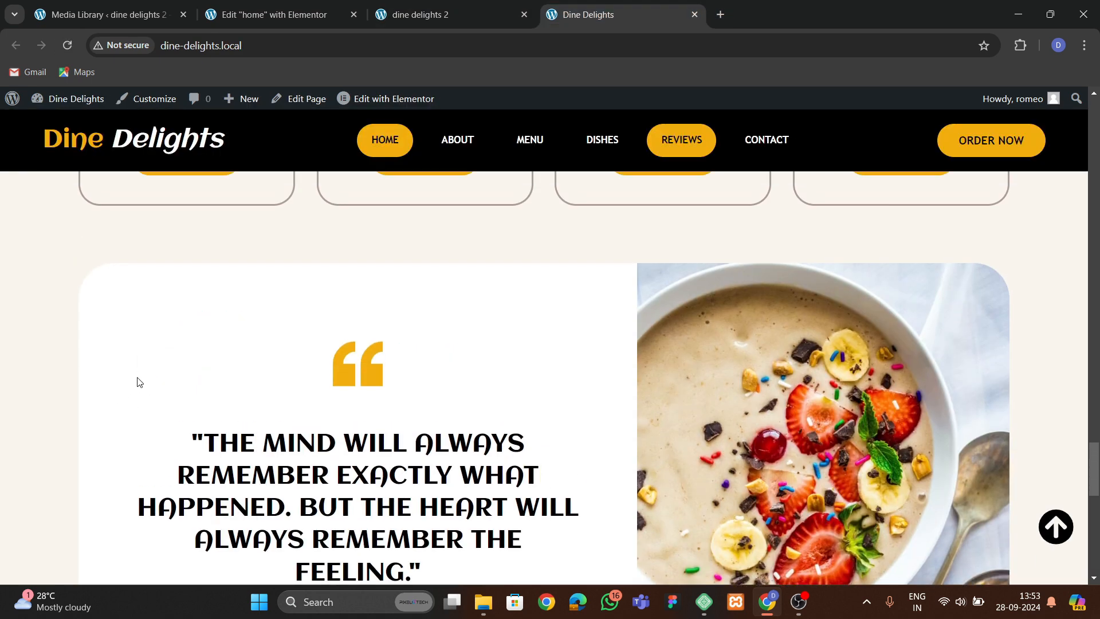
{"action": "left_click", "coordinate": [396, 18]}
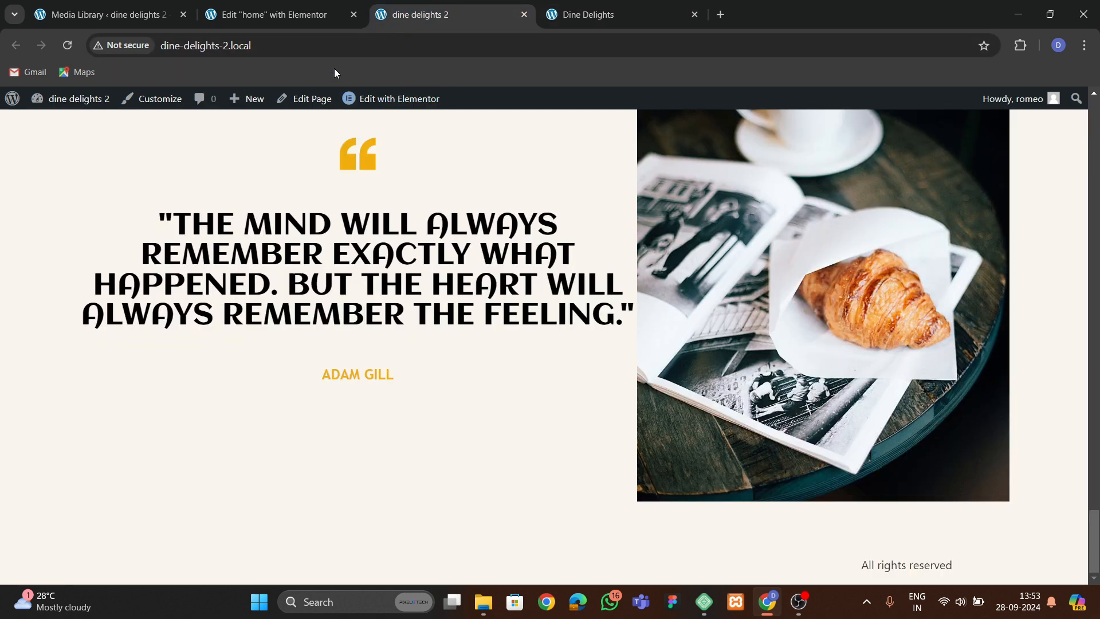
Give the testimonial text container a white classic background and a border radius of 0, 0, 50, 50 px.
{"action": "left_click", "coordinate": [294, 24]}
{"action": "scroll", "coordinate": [386, 268], "scroll_direction": "down", "scroll_amount": 3}
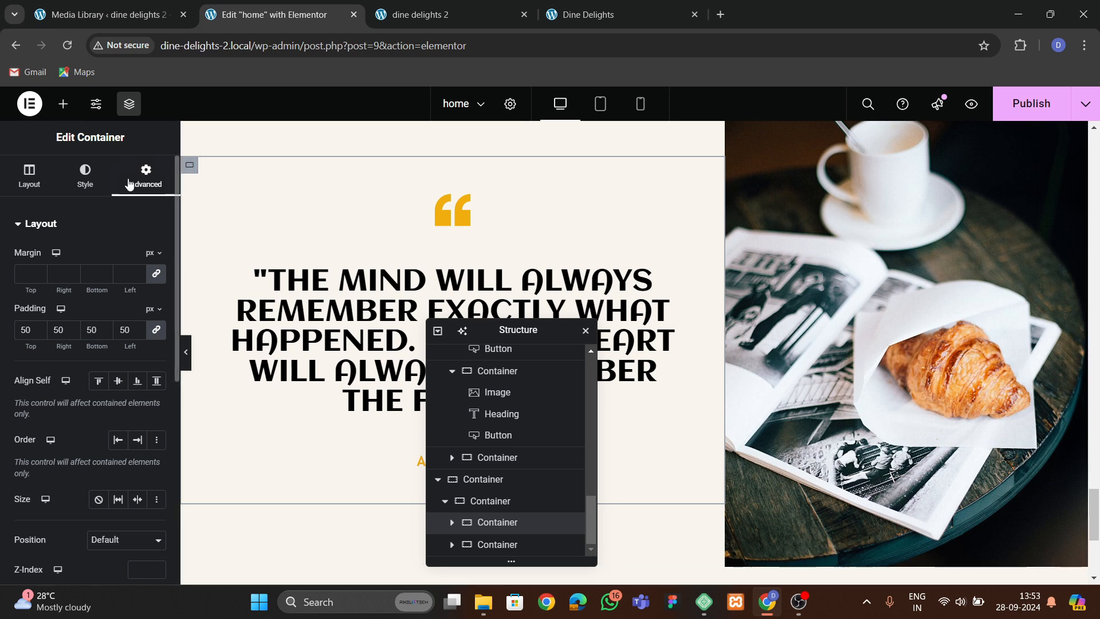
{"action": "left_click", "coordinate": [85, 175]}
{"action": "left_click", "coordinate": [100, 288]}
{"action": "left_click", "coordinate": [156, 319]}
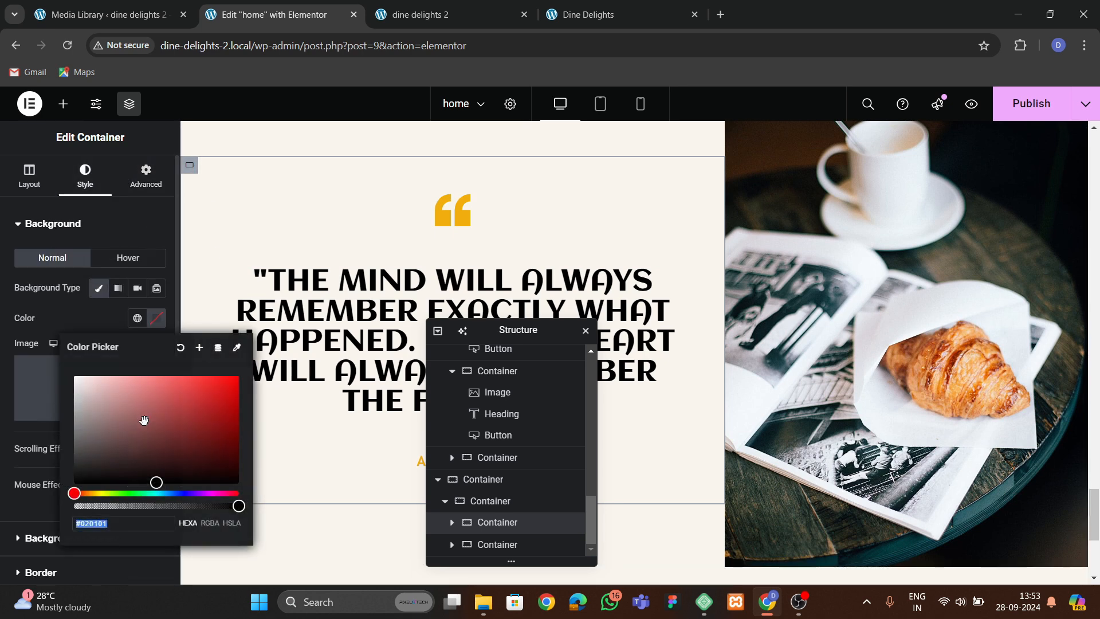
{"action": "left_click_drag", "start_coordinate": [144, 421], "coordinate": [70, 369]}
{"action": "left_click", "coordinate": [73, 320]}
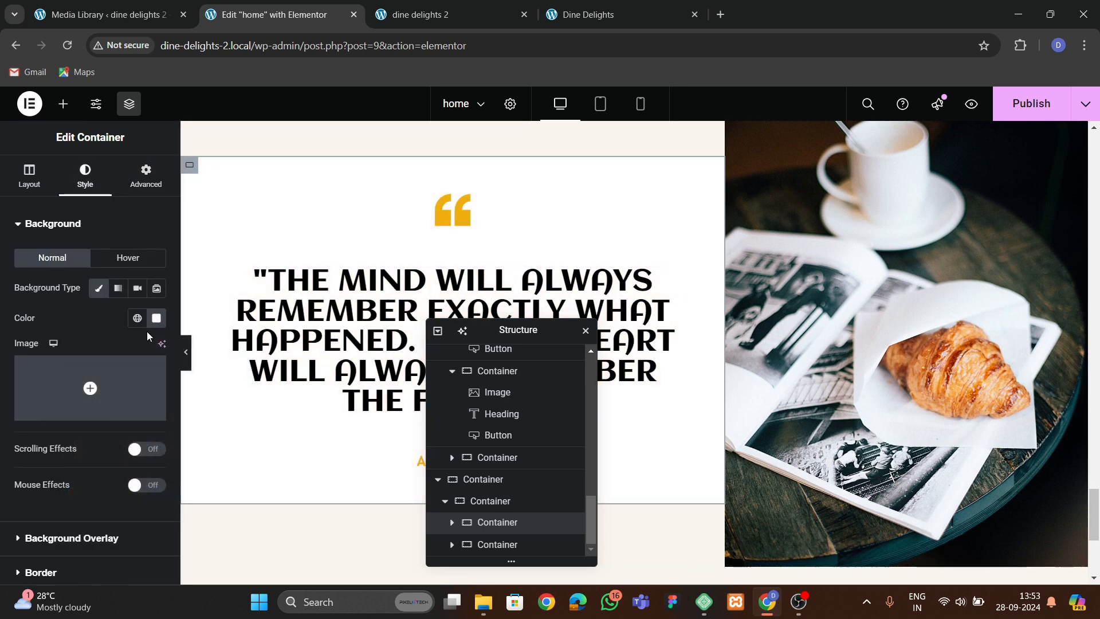
{"action": "scroll", "coordinate": [75, 296], "scroll_direction": "down", "scroll_amount": 2}
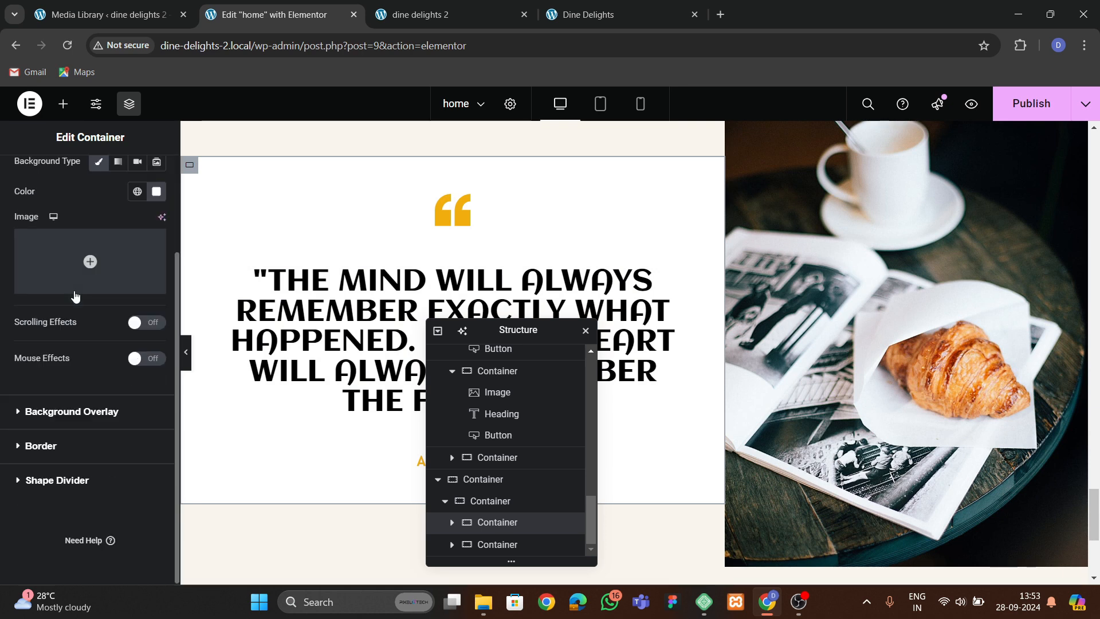
{"action": "left_click", "coordinate": [40, 445]}
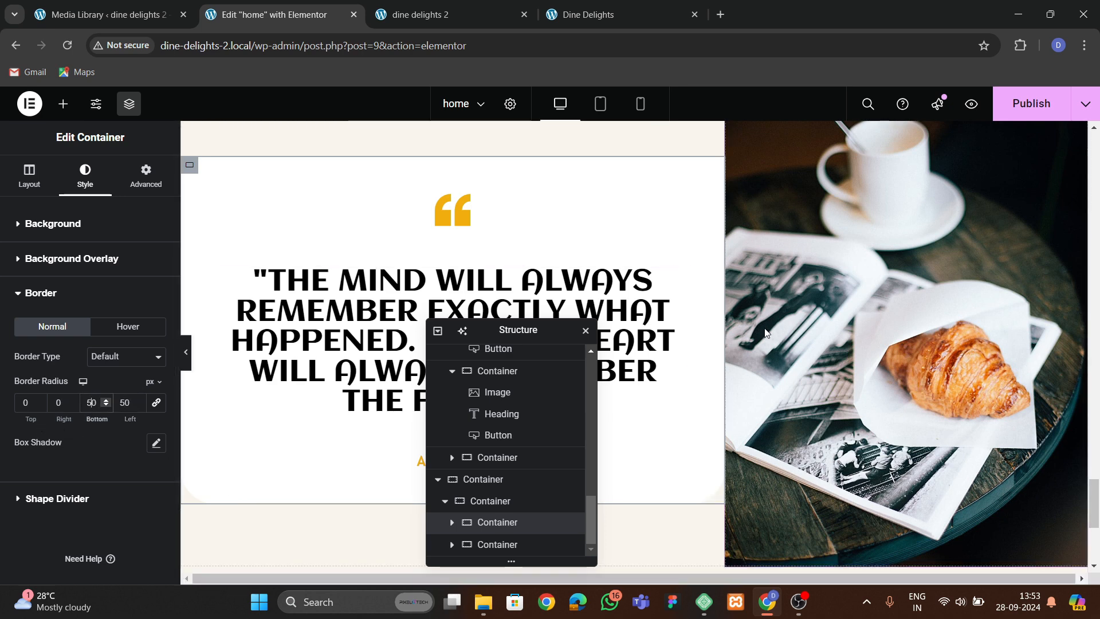
{"action": "scroll", "coordinate": [709, 411], "scroll_direction": "up", "scroll_amount": 1}
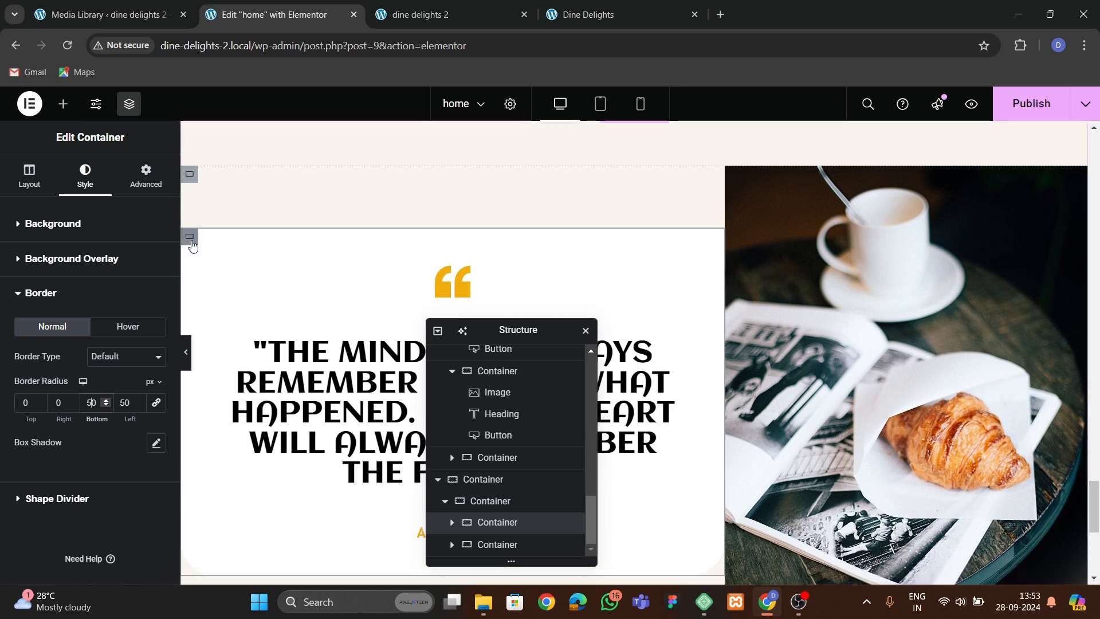
Select the testimonial's parent container and adjust its item alignment.
{"action": "left_click", "coordinate": [475, 502]}
{"action": "left_click", "coordinate": [29, 175]}
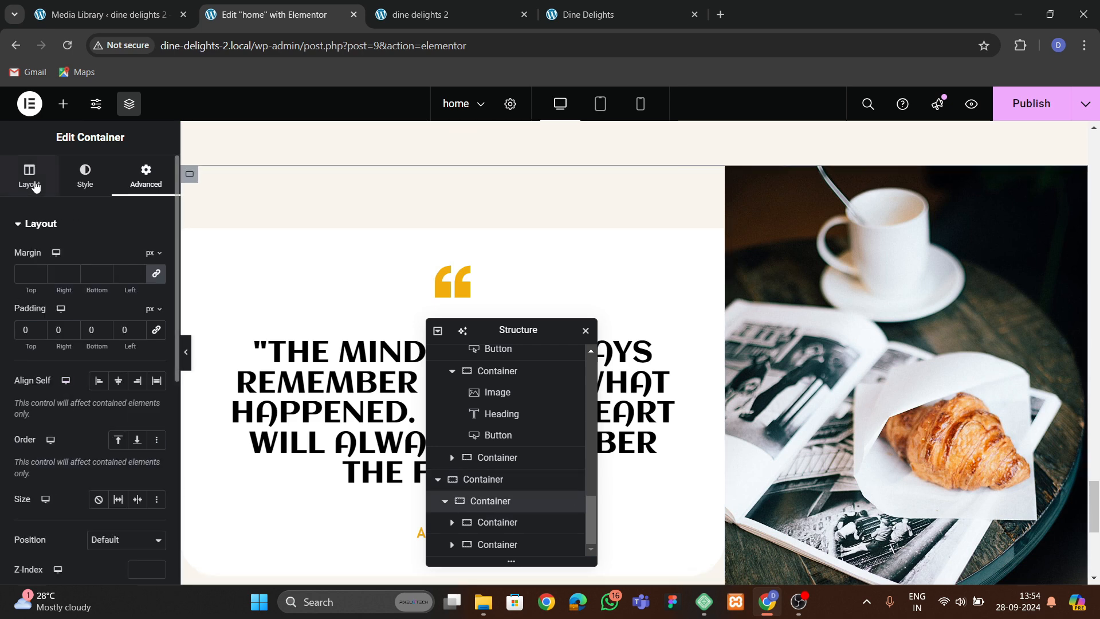
{"action": "scroll", "coordinate": [59, 421], "scroll_direction": "down", "scroll_amount": 2}
{"action": "left_click", "coordinate": [118, 399]}
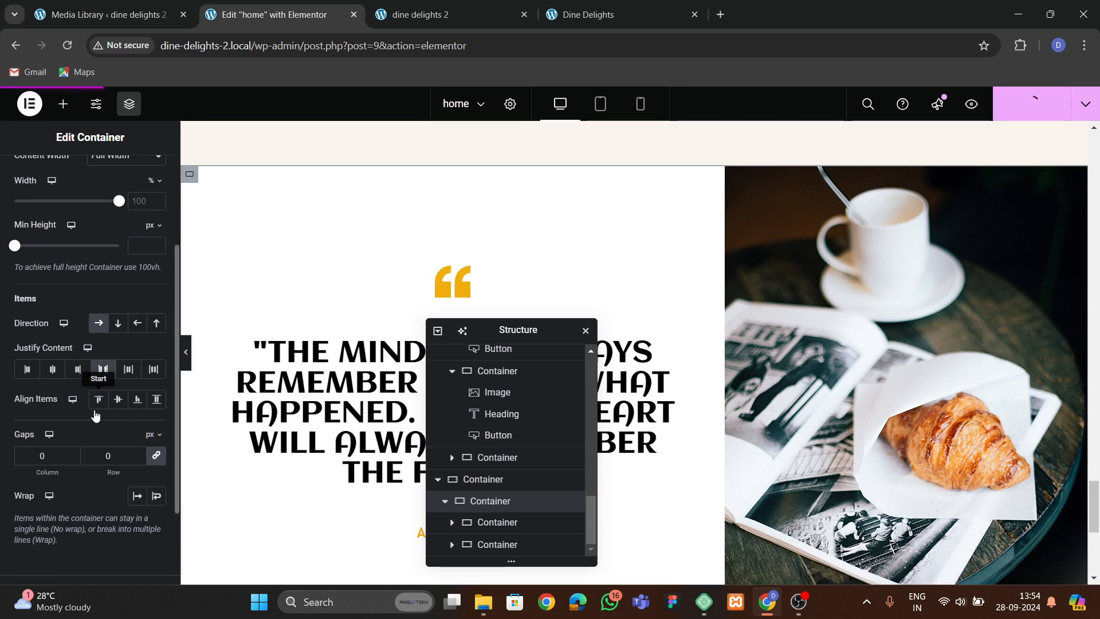
Review the updated testimonial section on the live site.
{"action": "left_click", "coordinate": [470, 14]}
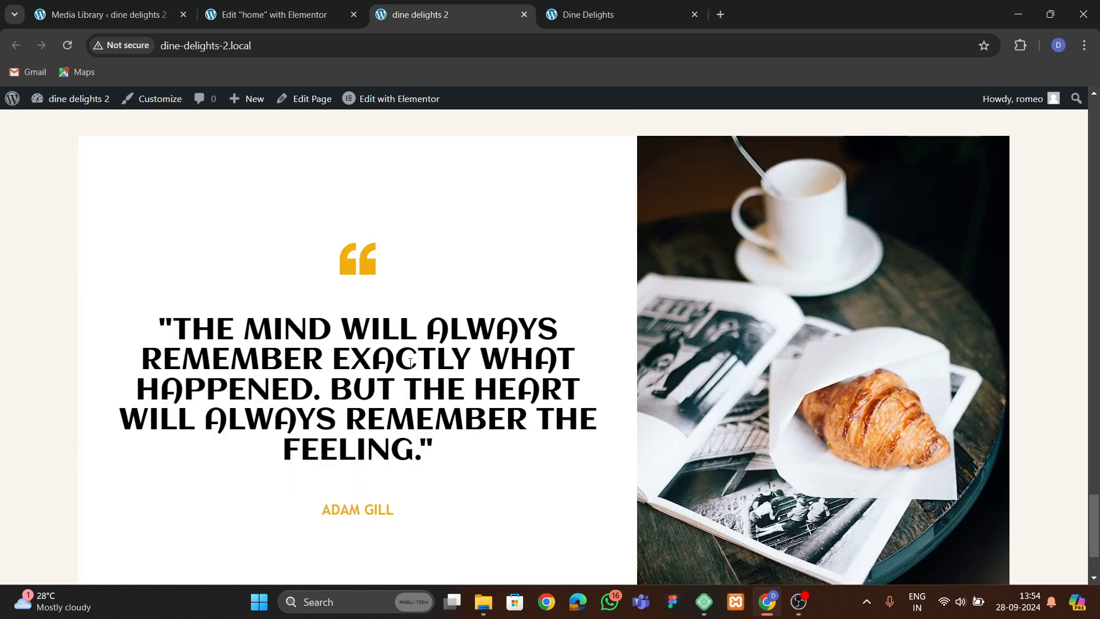
{"action": "scroll", "coordinate": [411, 363], "scroll_direction": "down", "scroll_amount": 2}
{"action": "scroll", "coordinate": [411, 363], "scroll_direction": "up", "scroll_amount": 3}
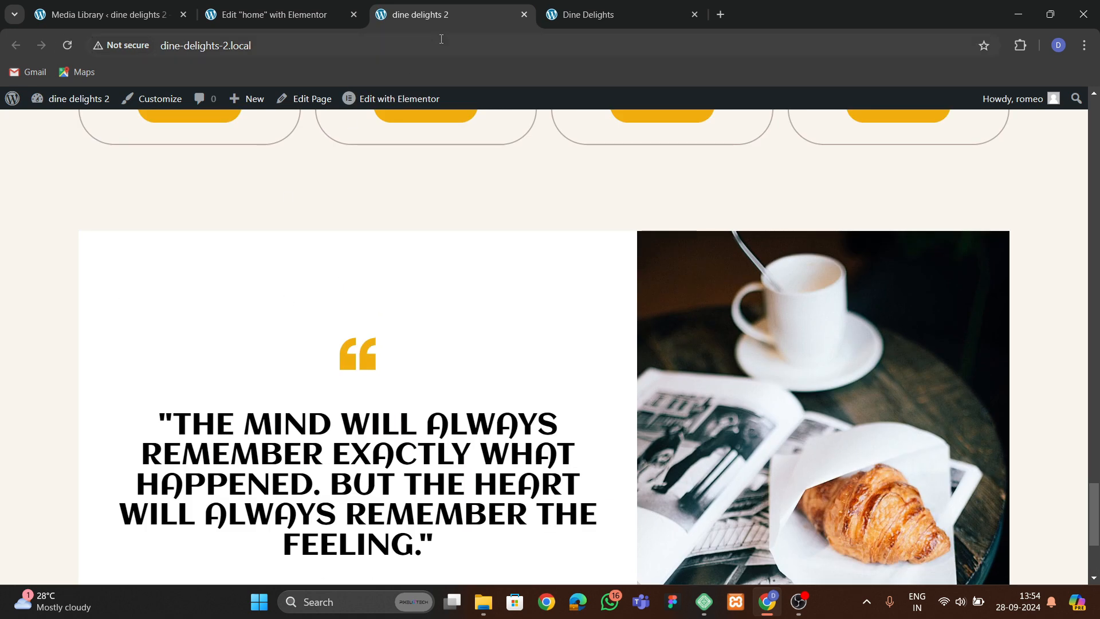
Set the text container's top border radius to 50 px.
{"action": "left_click", "coordinate": [294, 16]}
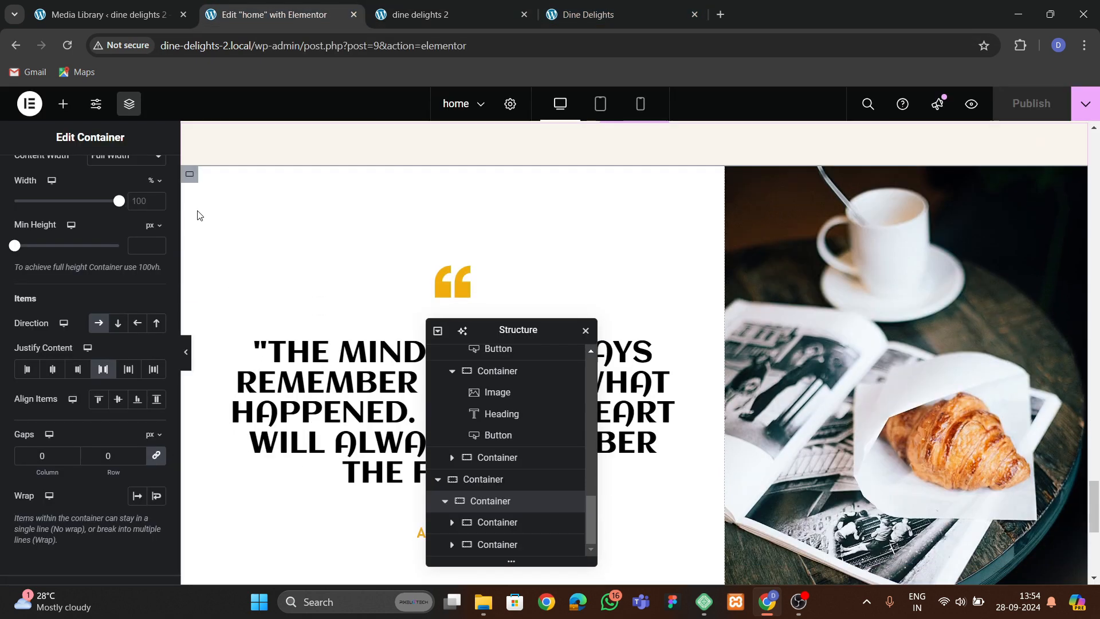
{"action": "left_click", "coordinate": [194, 176]}
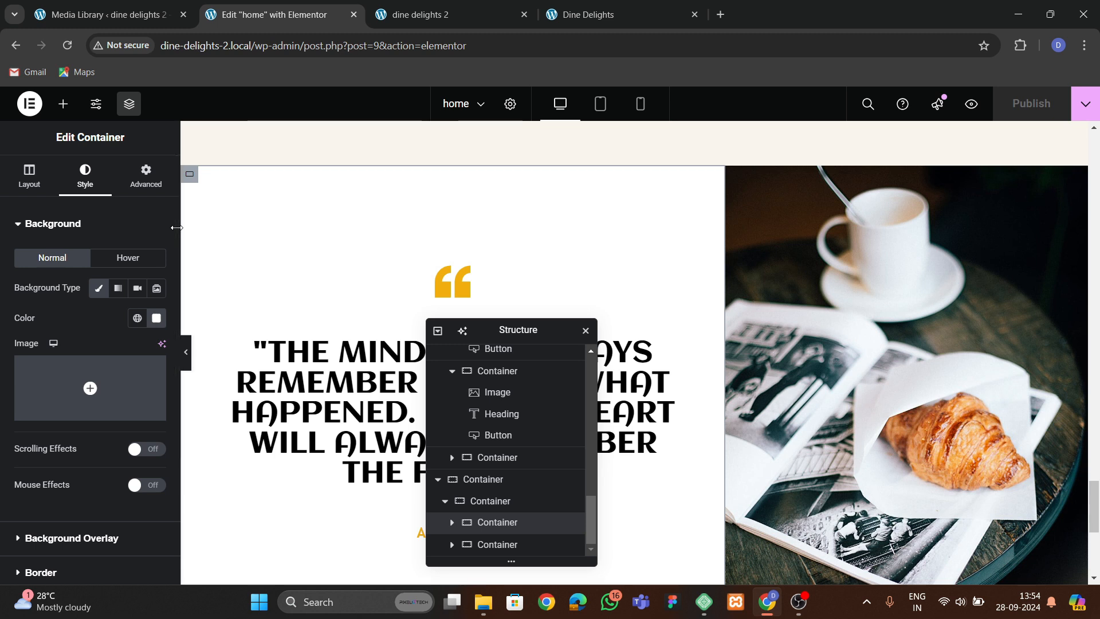
{"action": "scroll", "coordinate": [81, 390], "scroll_direction": "down", "scroll_amount": 3}
{"action": "left_click", "coordinate": [41, 441]}
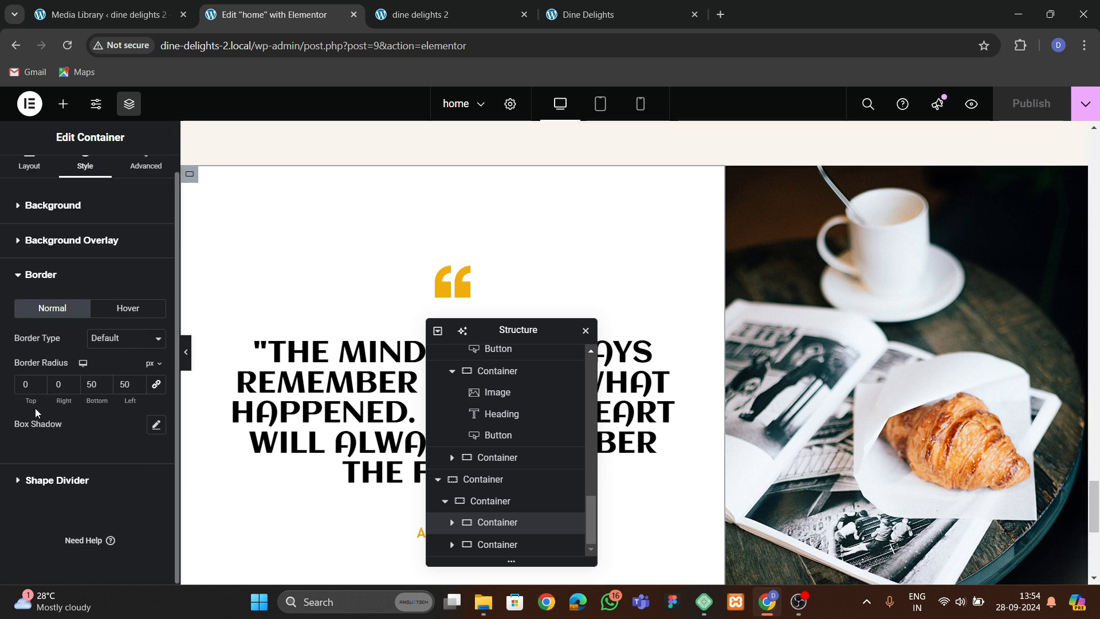
{"action": "left_click", "coordinate": [25, 391]}
{"action": "type", "text": "5"}
{"action": "scroll", "coordinate": [257, 285], "scroll_direction": "up", "scroll_amount": 1}
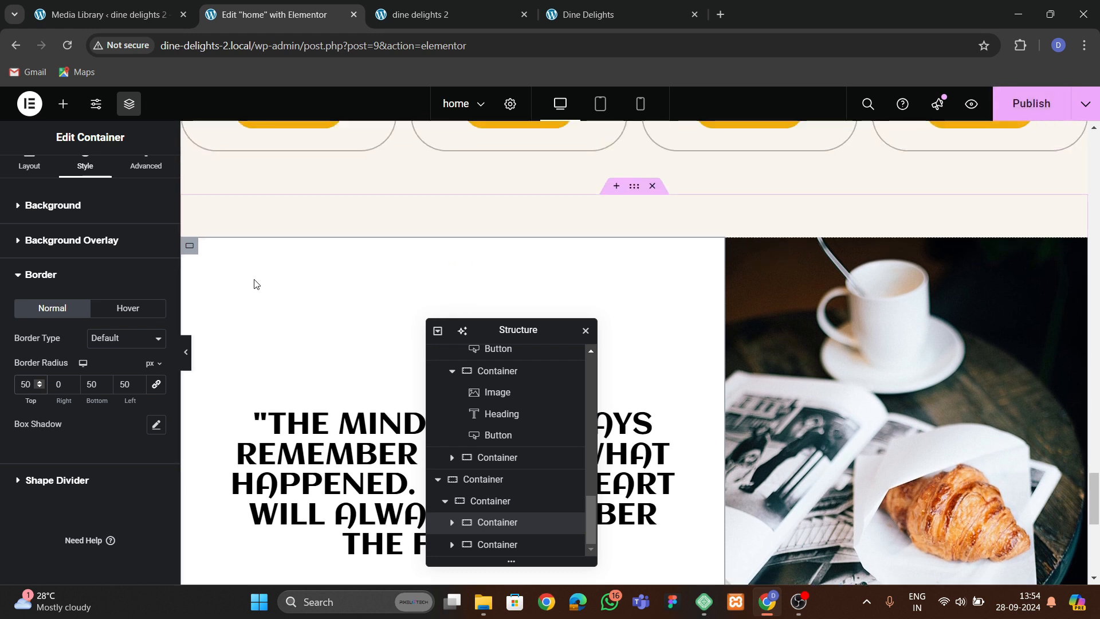
Round the testimonial image's right corners with a border radius of 0, 50, 50, 0 px.
{"action": "left_click", "coordinate": [789, 307]}
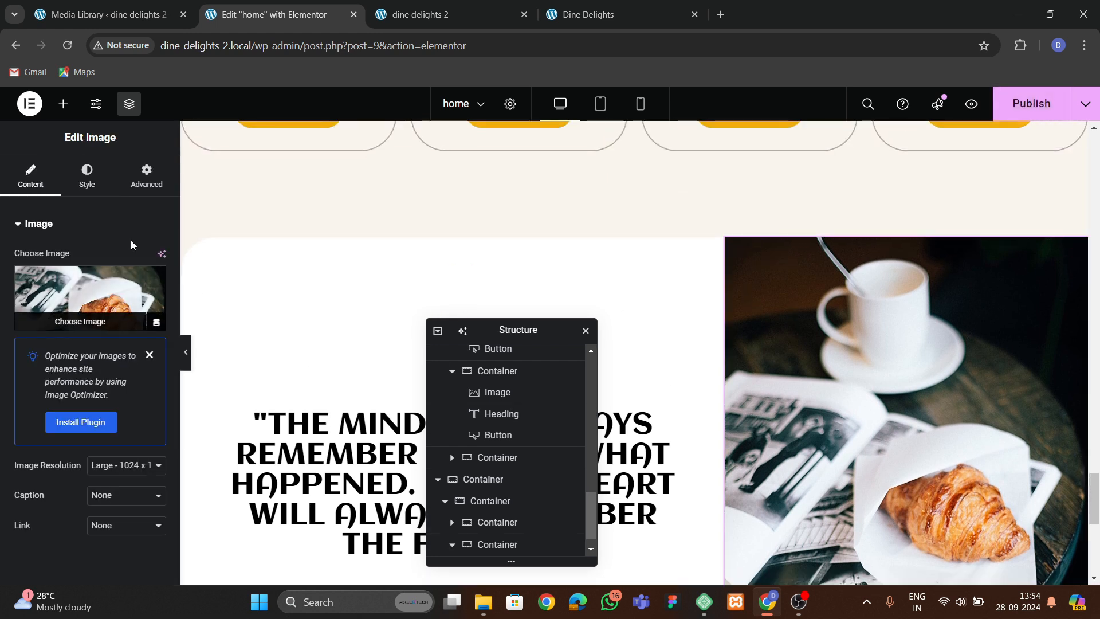
{"action": "left_click", "coordinate": [86, 174]}
{"action": "scroll", "coordinate": [94, 335], "scroll_direction": "down", "scroll_amount": 3}
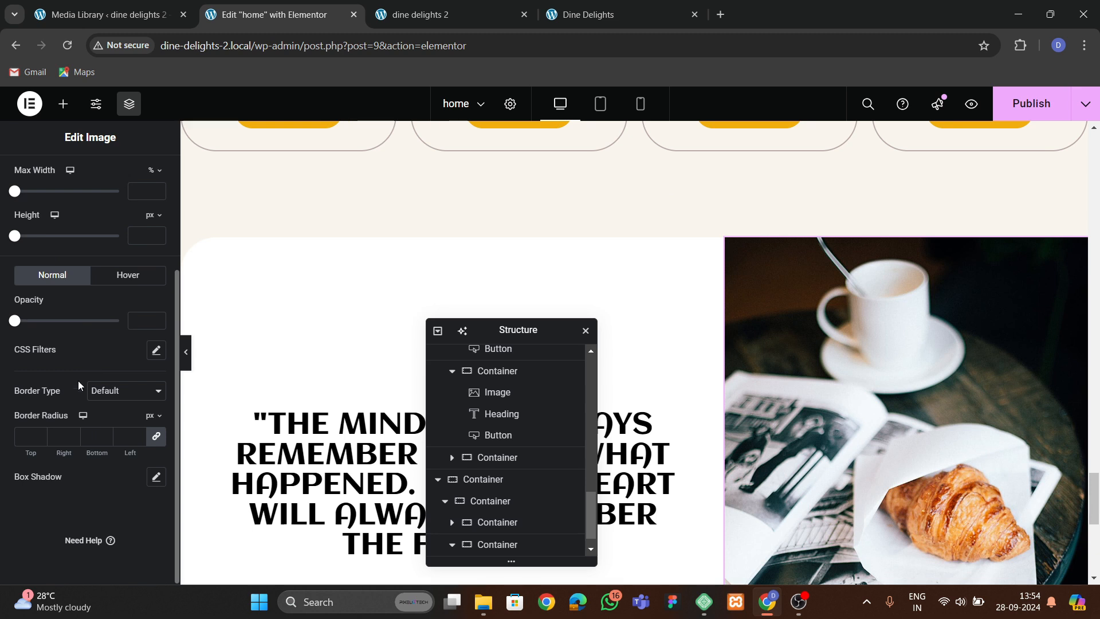
{"action": "left_click", "coordinate": [157, 437]}
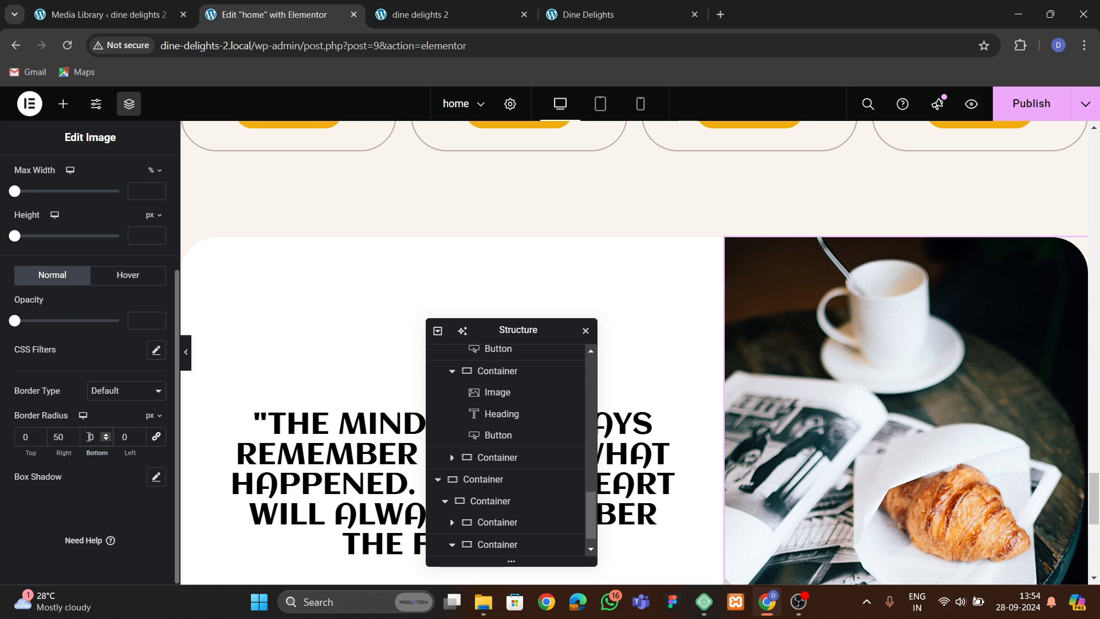
{"action": "scroll", "coordinate": [850, 439], "scroll_direction": "down", "scroll_amount": 3}
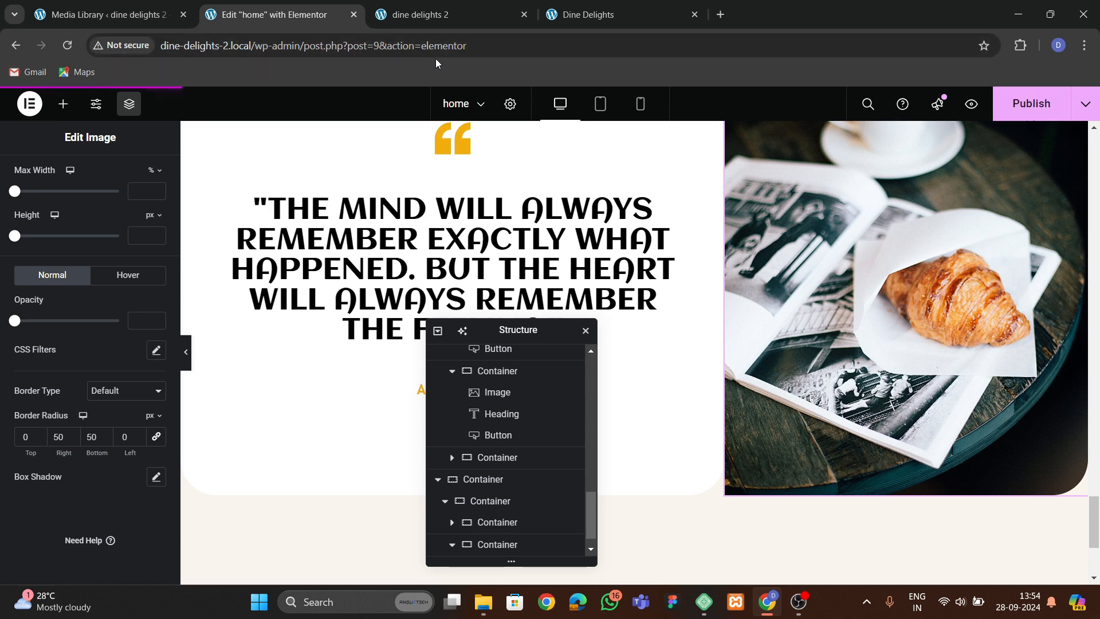
Review the rounded testimonial card on the live site.
{"action": "left_click", "coordinate": [438, 19]}
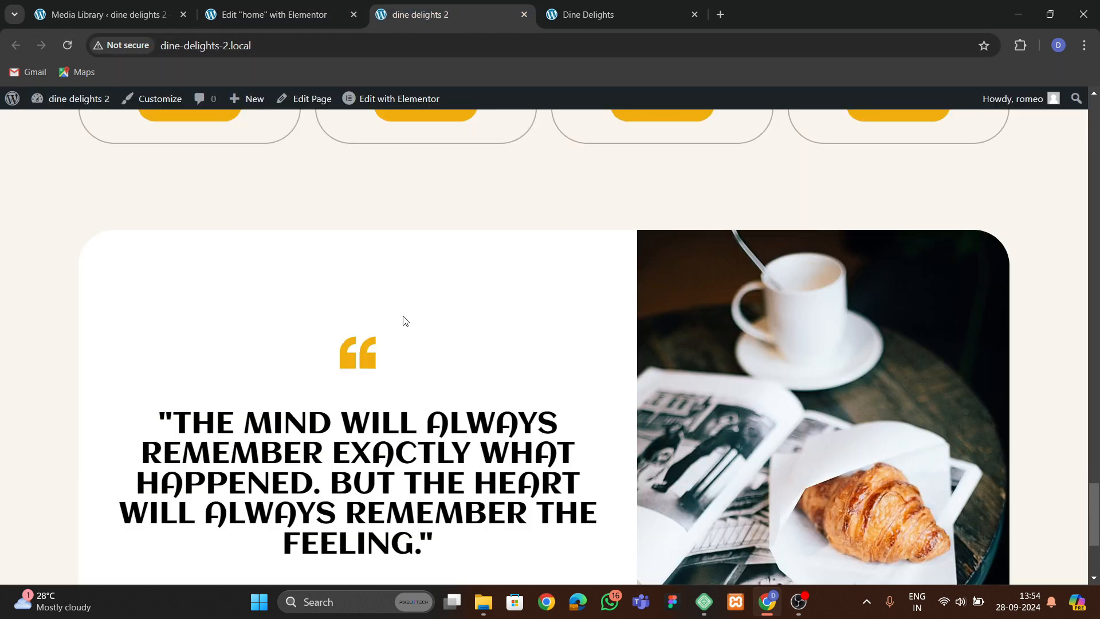
{"action": "scroll", "coordinate": [404, 320], "scroll_direction": "down", "scroll_amount": 4}
{"action": "scroll", "coordinate": [404, 315], "scroll_direction": "up", "scroll_amount": 13}
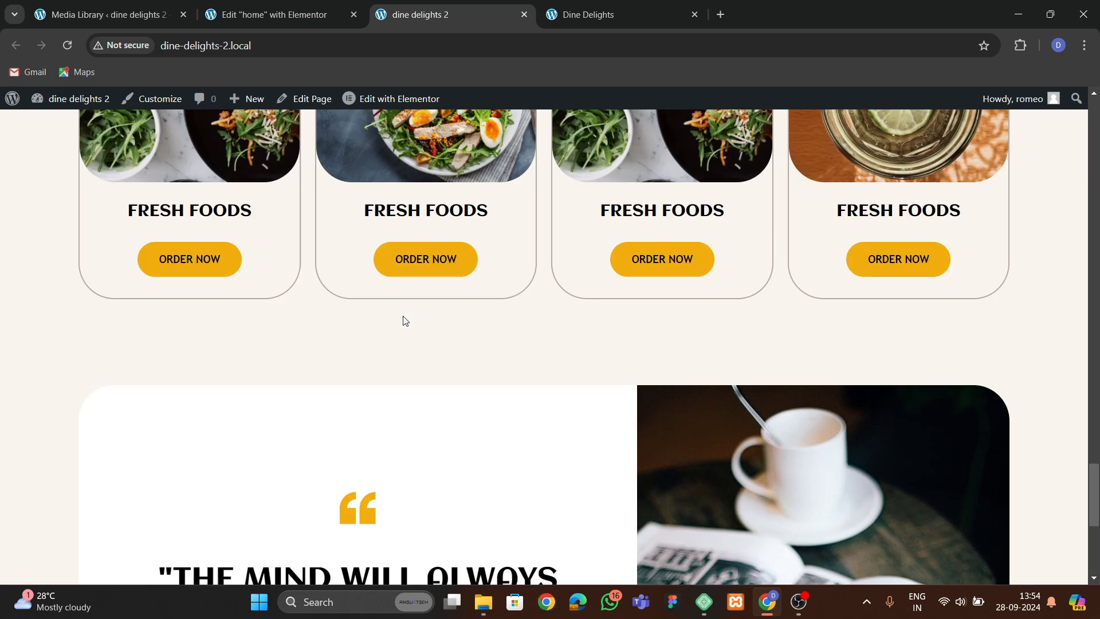
Set the testimonial quote icon's size to 60 px and save the page.
{"action": "scroll", "coordinate": [369, 362], "scroll_direction": "down", "scroll_amount": 11}
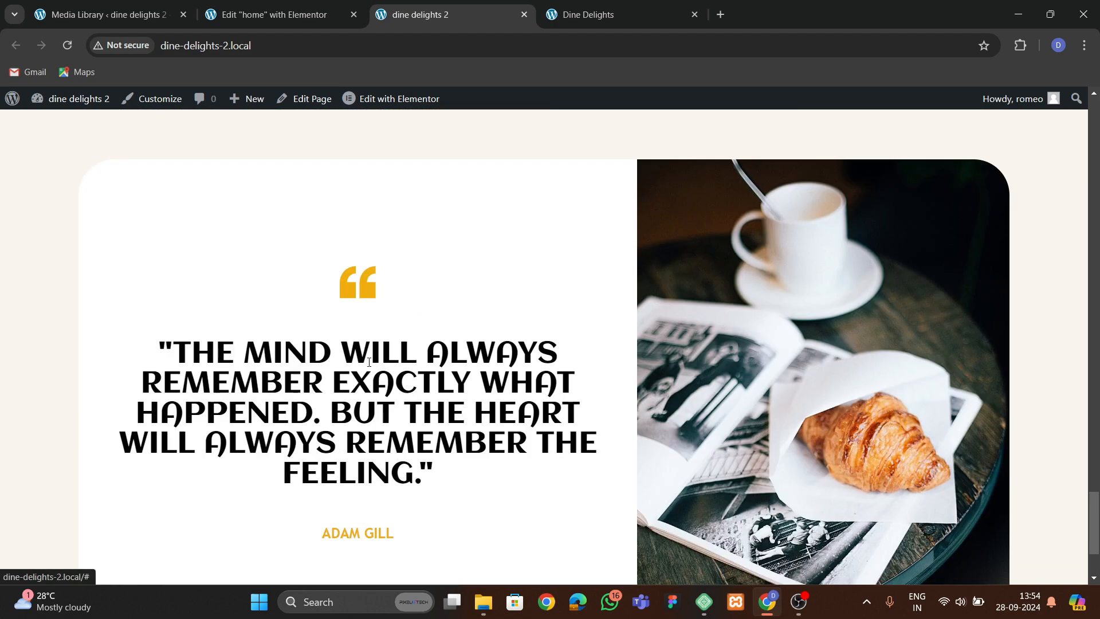
{"action": "left_click", "coordinate": [548, 12]}
{"action": "left_click", "coordinate": [481, 12]}
{"action": "left_click", "coordinate": [287, 16]}
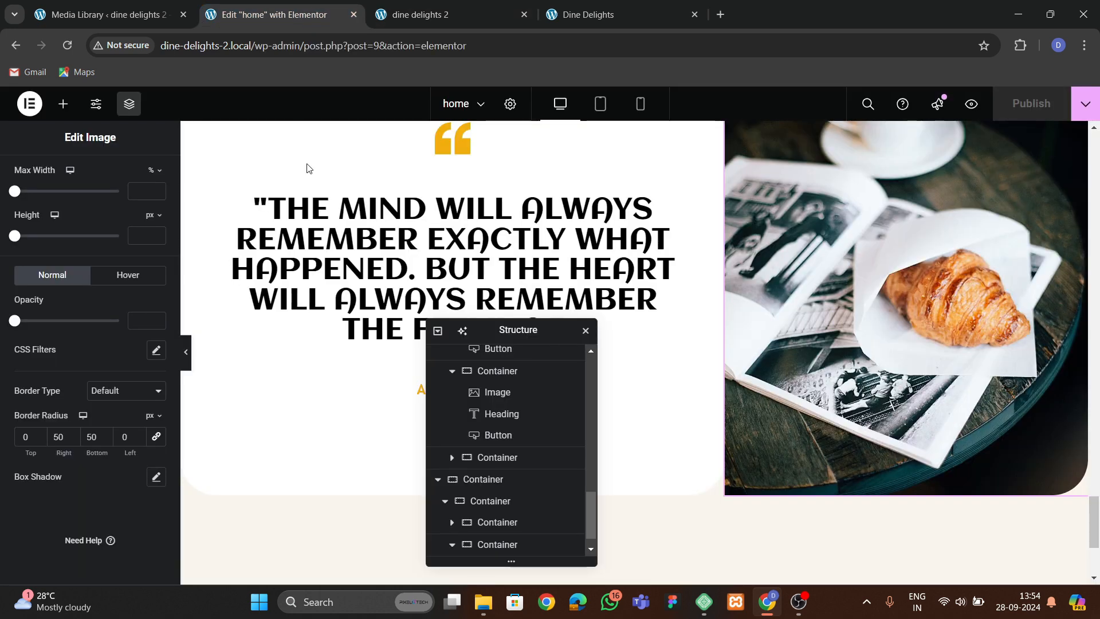
{"action": "scroll", "coordinate": [309, 168], "scroll_direction": "up", "scroll_amount": 2}
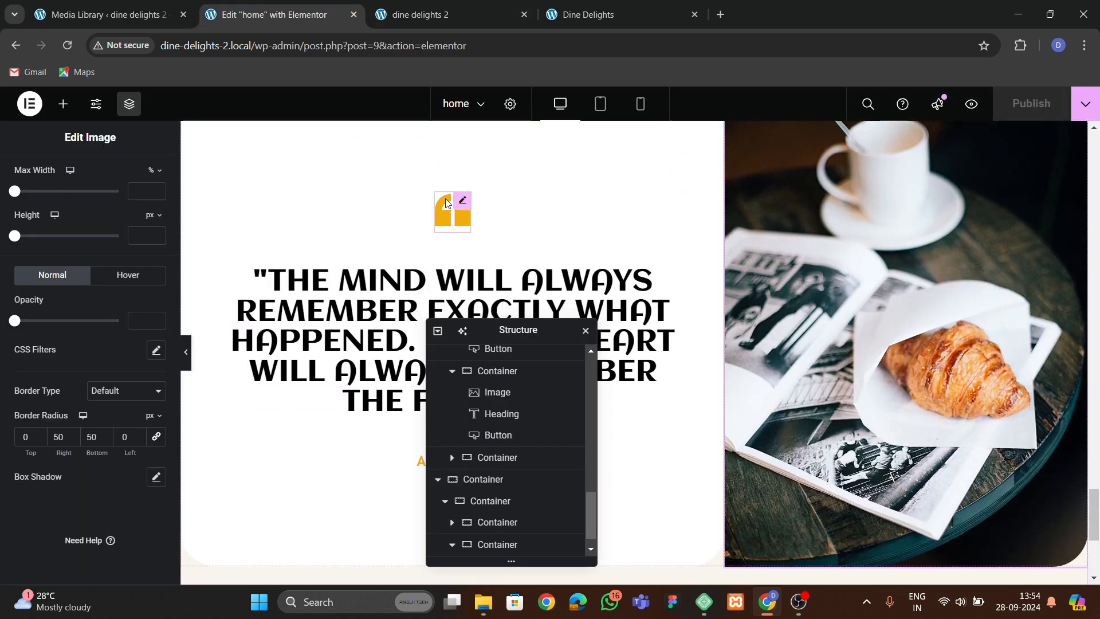
{"action": "left_click", "coordinate": [446, 203]}
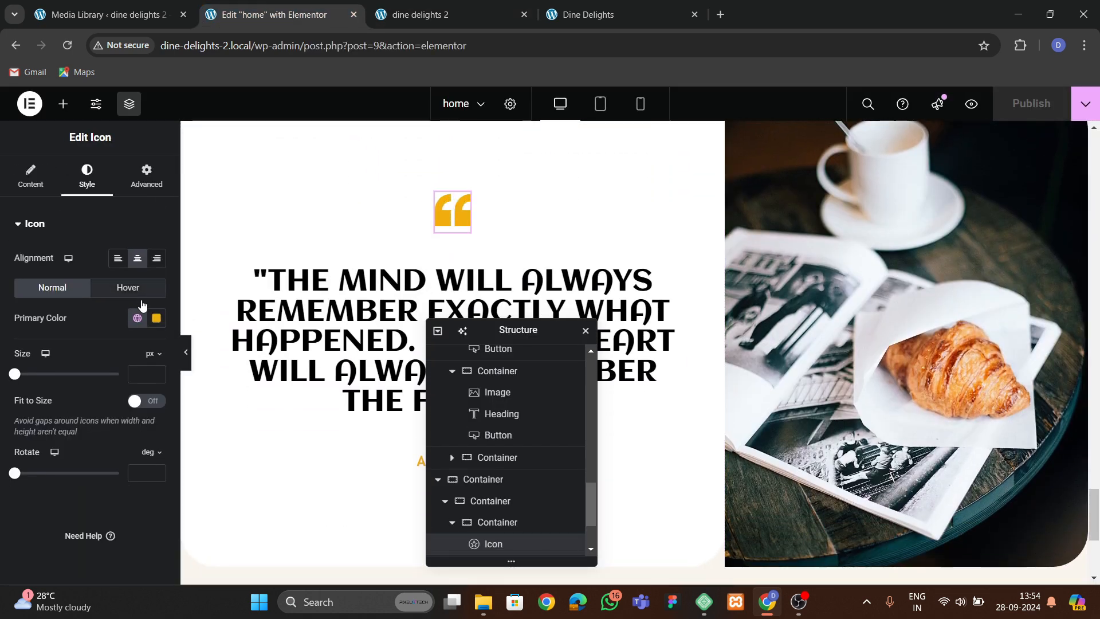
{"action": "left_click", "coordinate": [155, 373]}
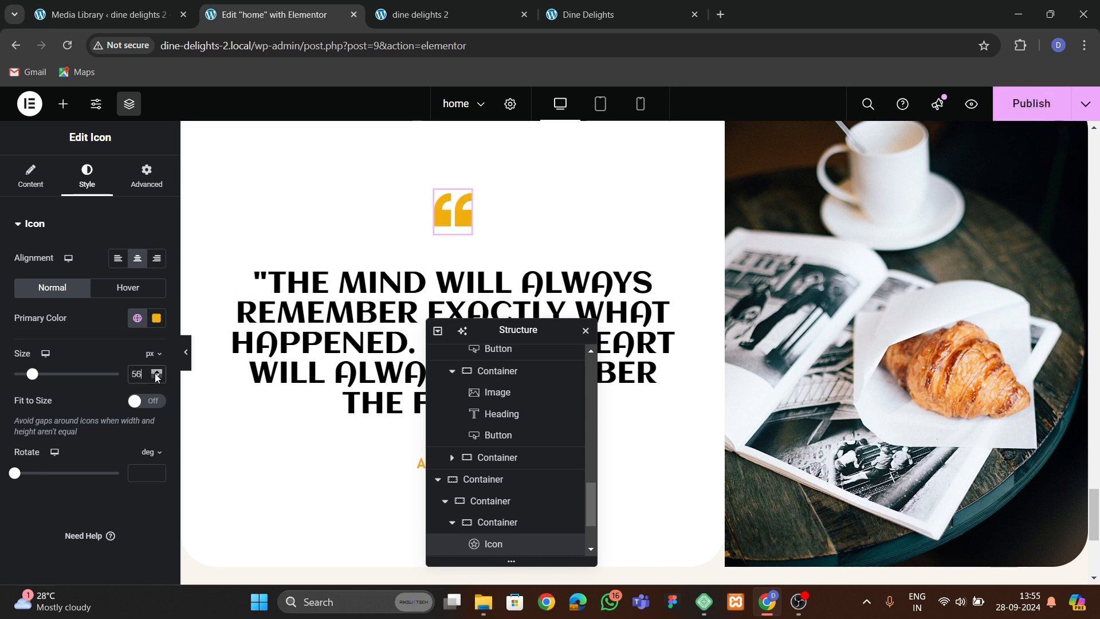
{"action": "left_click", "coordinate": [156, 374]}
{"action": "key", "text": "ctrl+s"}
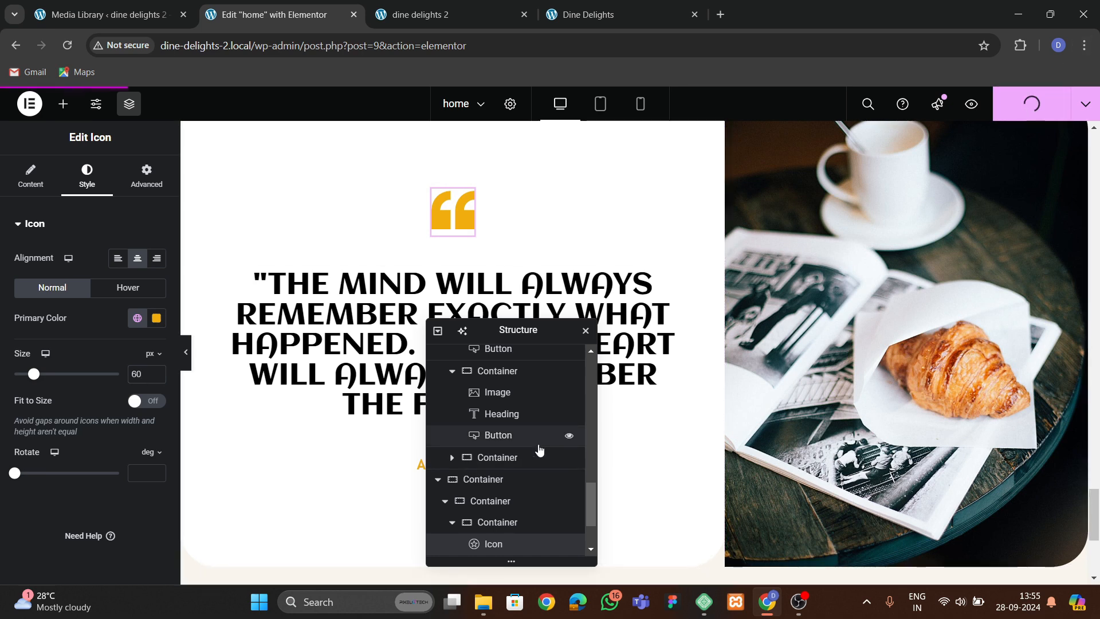
Compare the rebuilt testimonial section on the live site with the original Dine Delights site.
{"action": "left_click", "coordinate": [431, 18]}
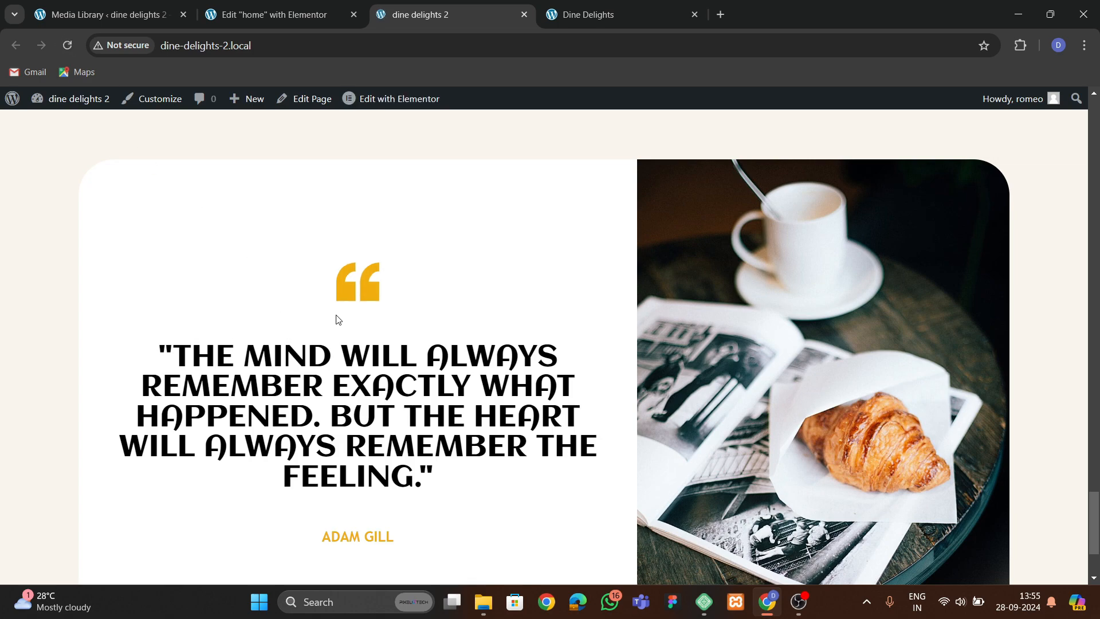
{"action": "scroll", "coordinate": [424, 304], "scroll_direction": "up", "scroll_amount": 10}
{"action": "scroll", "coordinate": [424, 304], "scroll_direction": "up", "scroll_amount": 3}
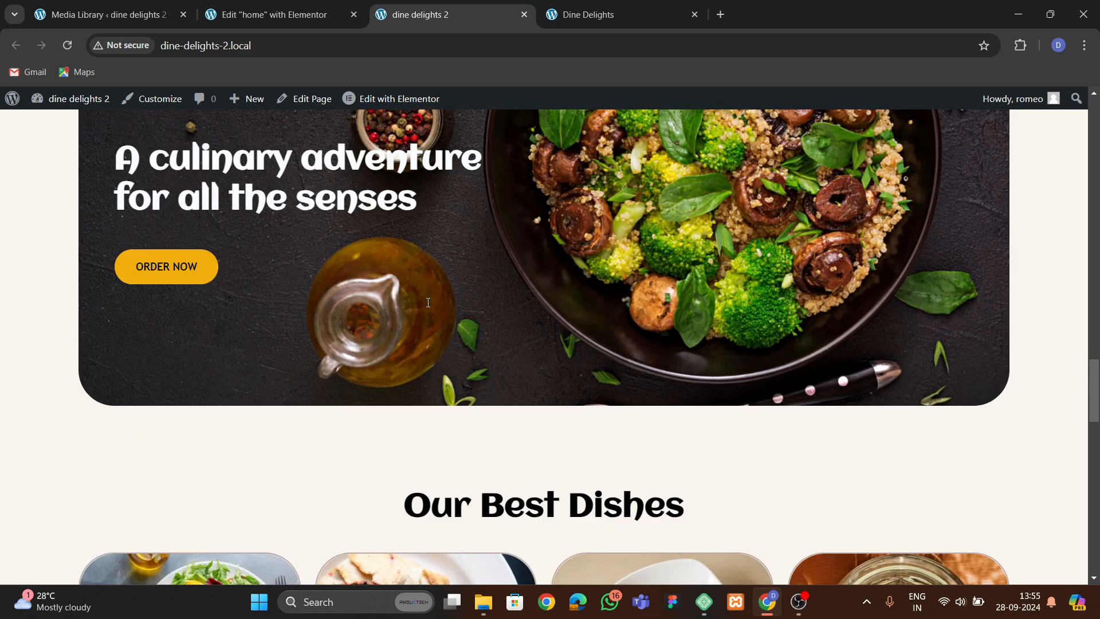
{"action": "scroll", "coordinate": [427, 300], "scroll_direction": "down", "scroll_amount": 15}
{"action": "scroll", "coordinate": [431, 305], "scroll_direction": "down", "scroll_amount": 6}
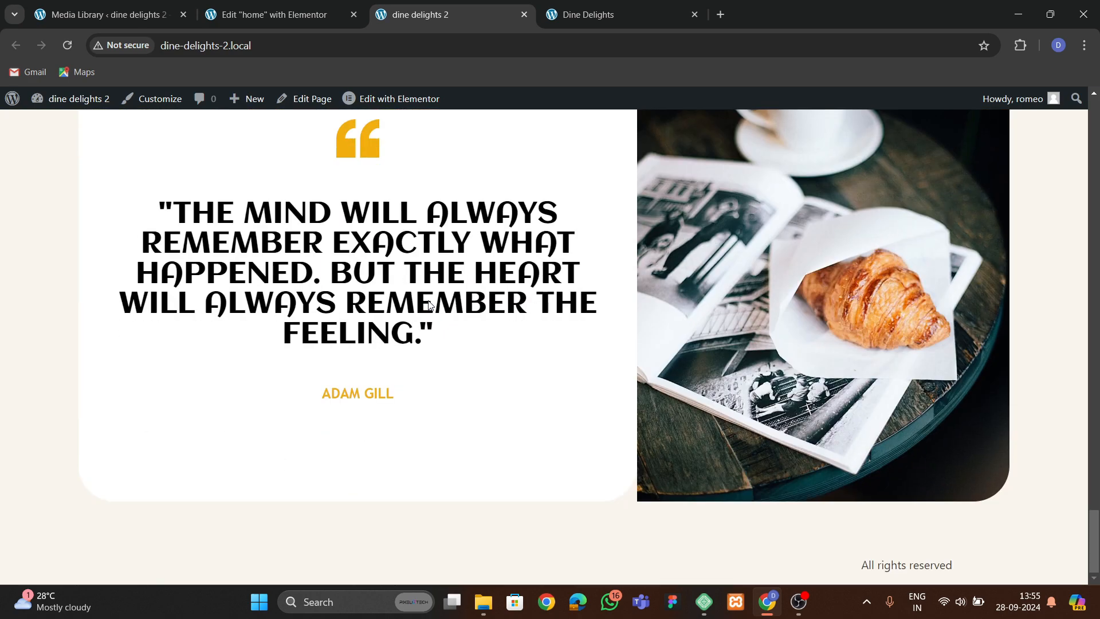
{"action": "left_click", "coordinate": [596, 14]}
{"action": "scroll", "coordinate": [517, 315], "scroll_direction": "down", "scroll_amount": 6}
{"action": "scroll", "coordinate": [518, 309], "scroll_direction": "down", "scroll_amount": 5}
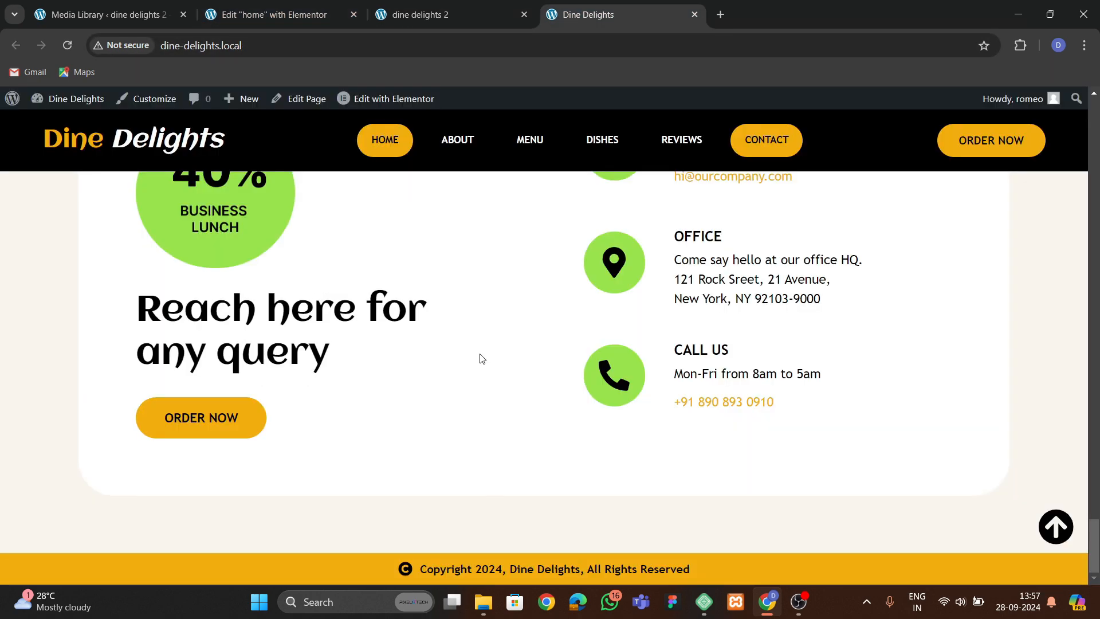
{"action": "scroll", "coordinate": [431, 380], "scroll_direction": "up", "scroll_amount": 2}
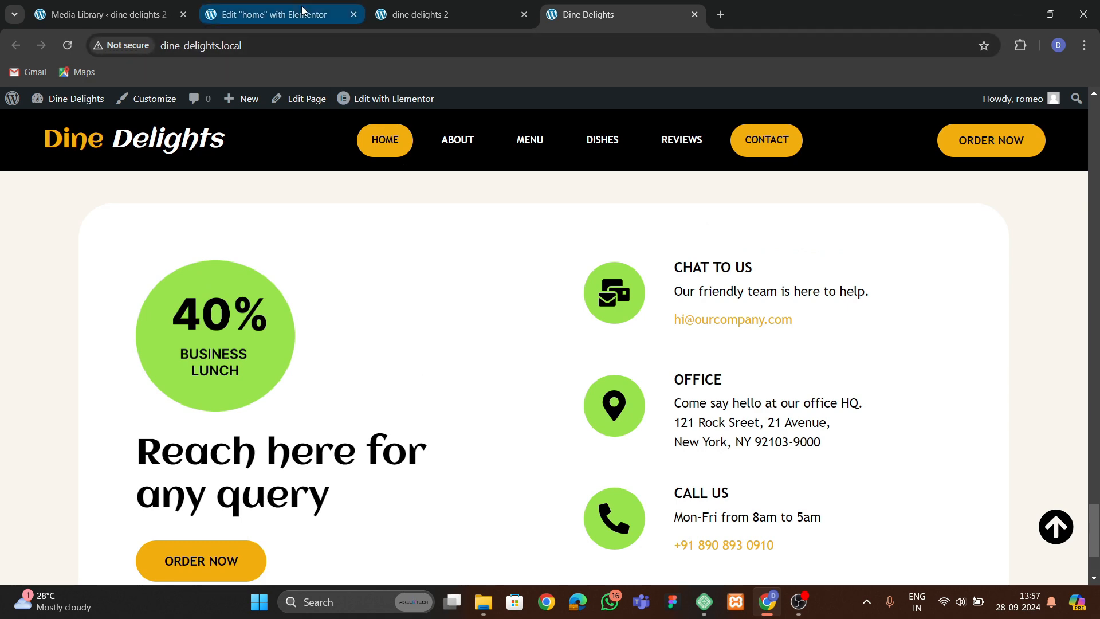
Add a new container section below the testimonial and set its padding to 0.
{"action": "left_click", "coordinate": [269, 14]}
{"action": "scroll", "coordinate": [510, 487], "scroll_direction": "down", "scroll_amount": 1}
{"action": "left_click_drag", "start_coordinate": [495, 333], "coordinate": [741, 217]}
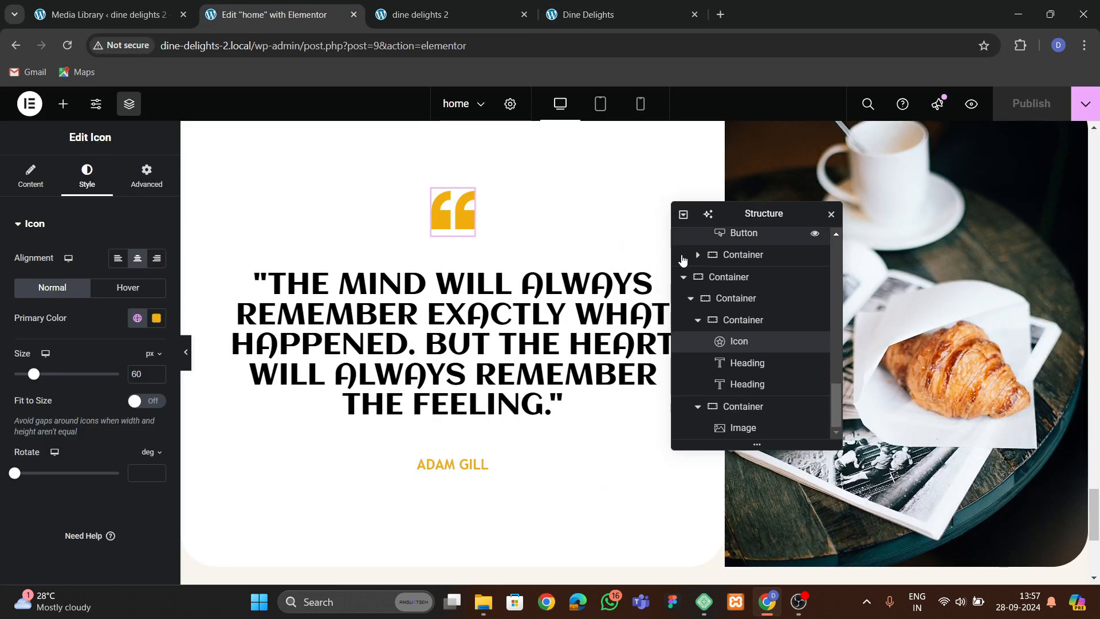
{"action": "scroll", "coordinate": [515, 349], "scroll_direction": "down", "scroll_amount": 5}
{"action": "left_click", "coordinate": [606, 427]}
{"action": "left_click", "coordinate": [583, 449]}
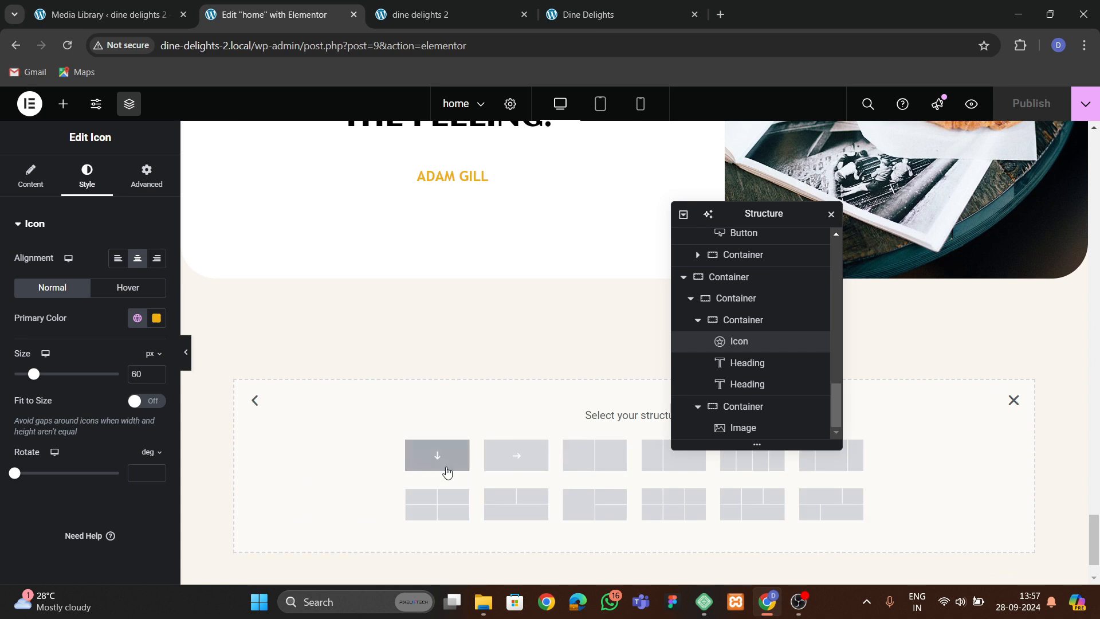
{"action": "left_click", "coordinate": [443, 462]}
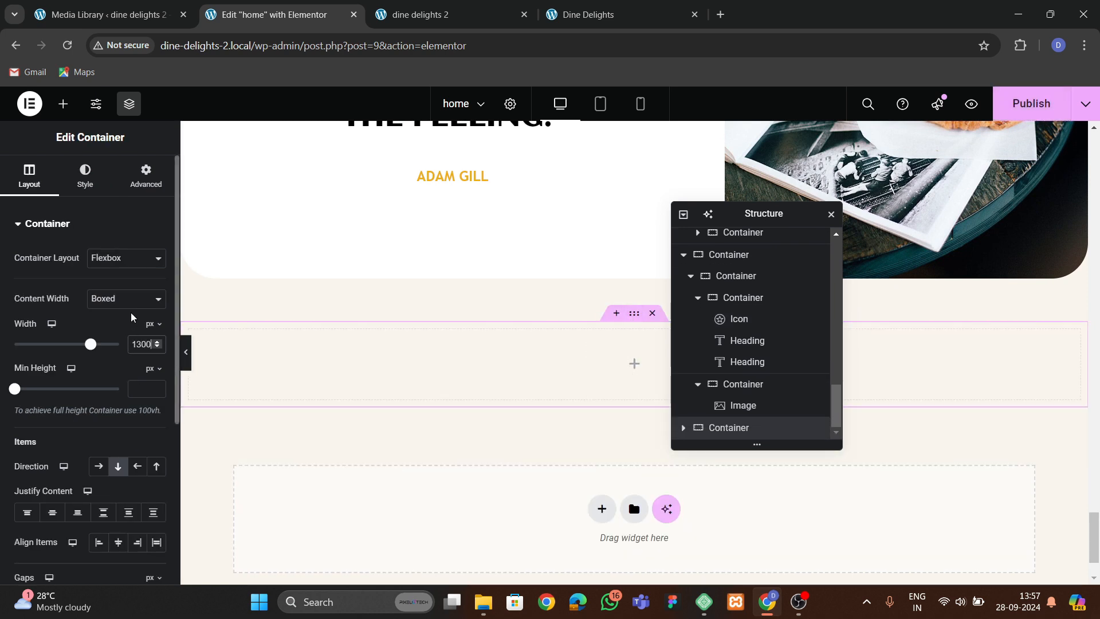
{"action": "left_click", "coordinate": [140, 182]}
{"action": "left_click", "coordinate": [161, 331]}
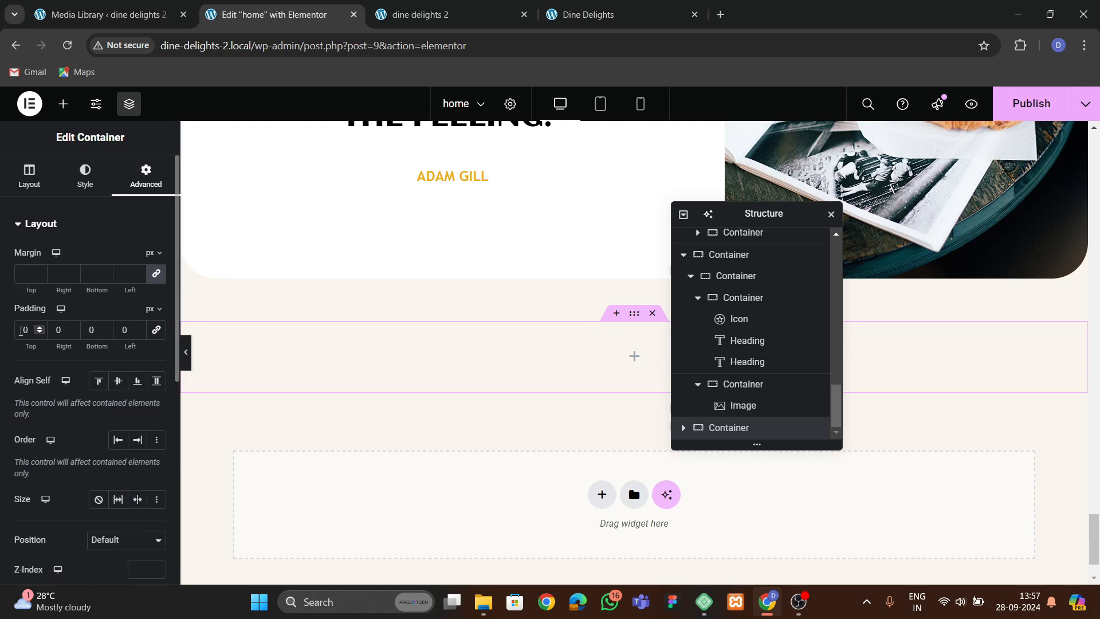
{"action": "type", "text": "6"}
{"action": "left_click", "coordinate": [55, 331]}
{"action": "type", "text": "6"}
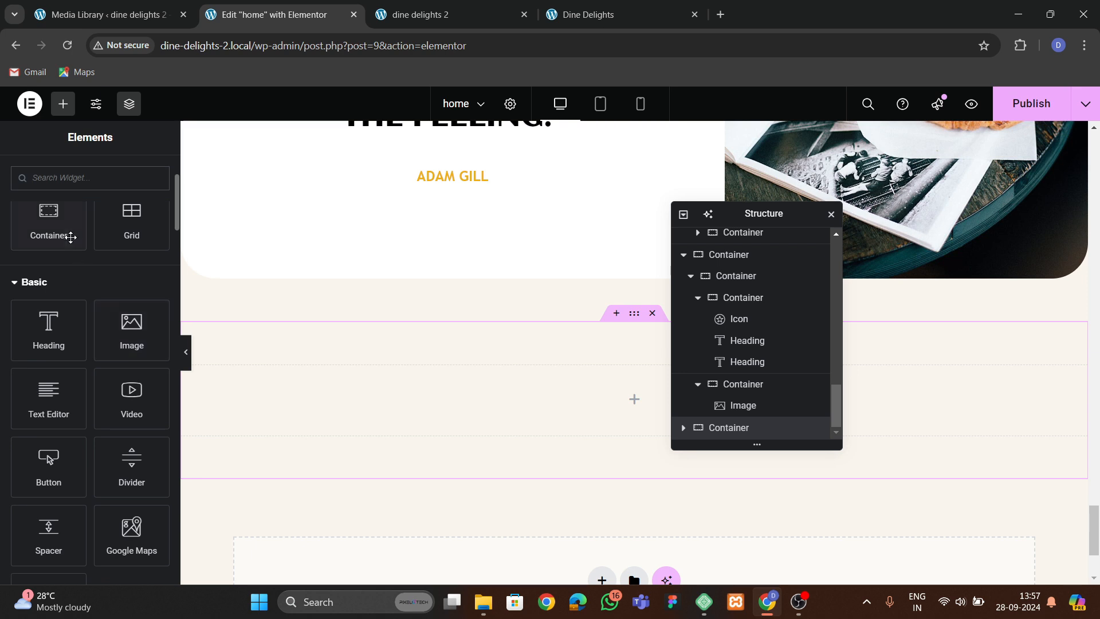
Place an inner container inside the new section and duplicate it.
{"action": "left_click_drag", "start_coordinate": [68, 237], "coordinate": [424, 426]}
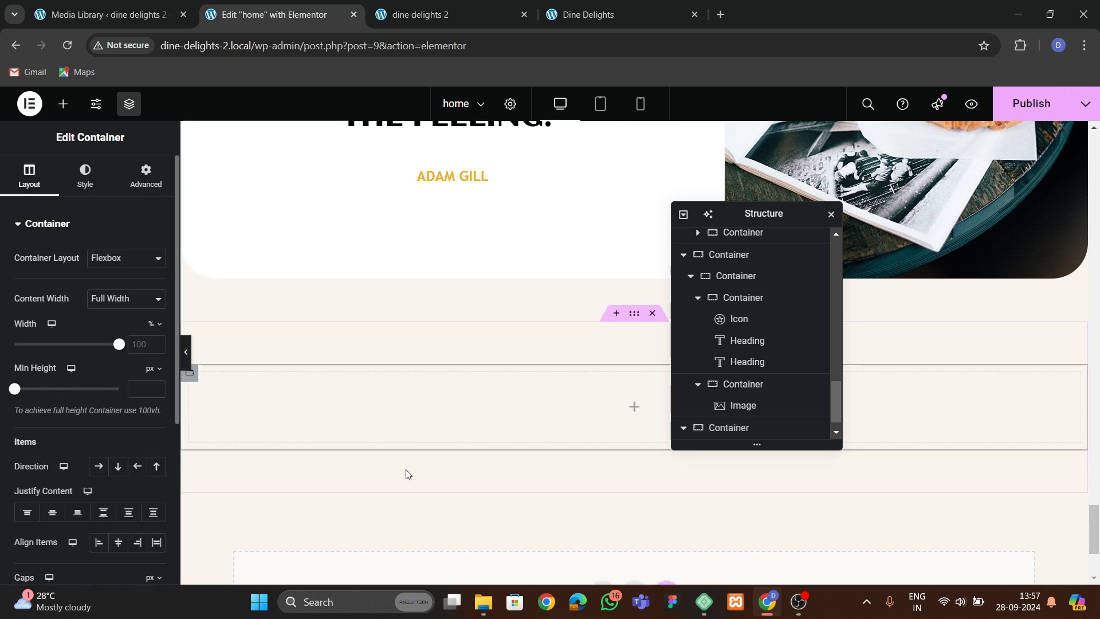
{"action": "scroll", "coordinate": [745, 413], "scroll_direction": "down", "scroll_amount": 1}
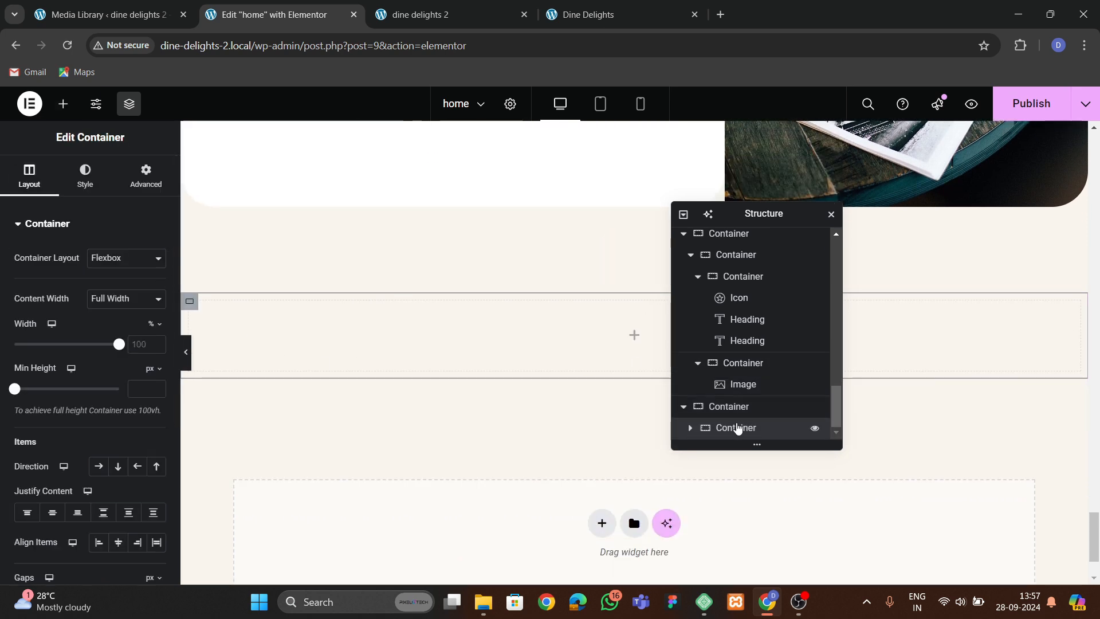
{"action": "right_click", "coordinate": [737, 428]}
{"action": "left_click", "coordinate": [754, 291]}
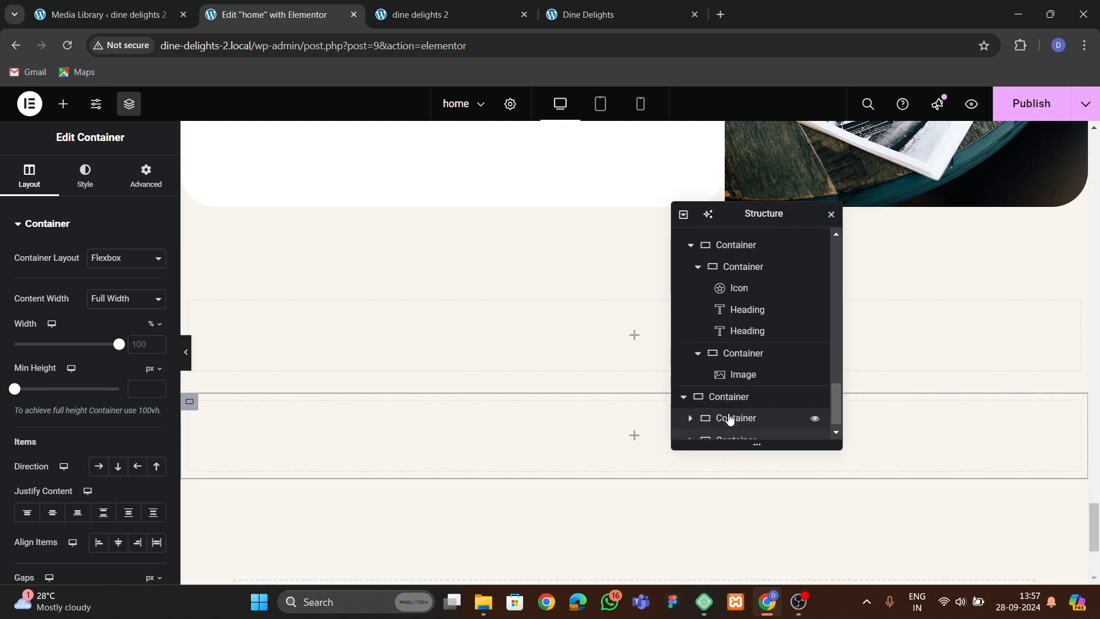
Set the parent container's direction to row with items aligned to the center.
{"action": "scroll", "coordinate": [745, 401], "scroll_direction": "down", "scroll_amount": 1}
{"action": "left_click", "coordinate": [726, 384]}
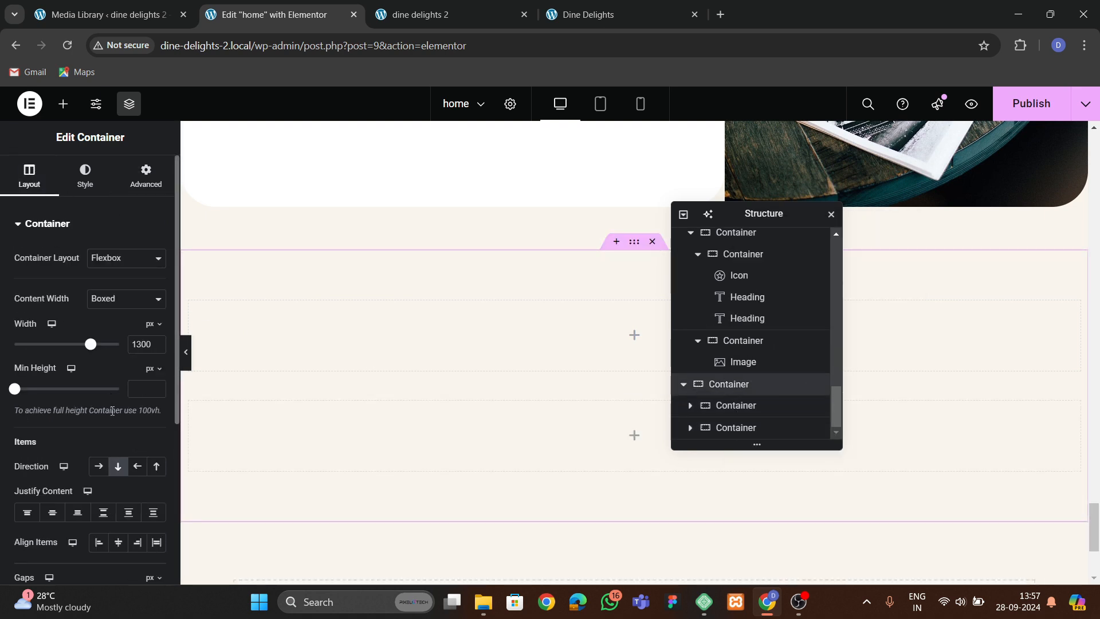
{"action": "left_click", "coordinate": [100, 466]}
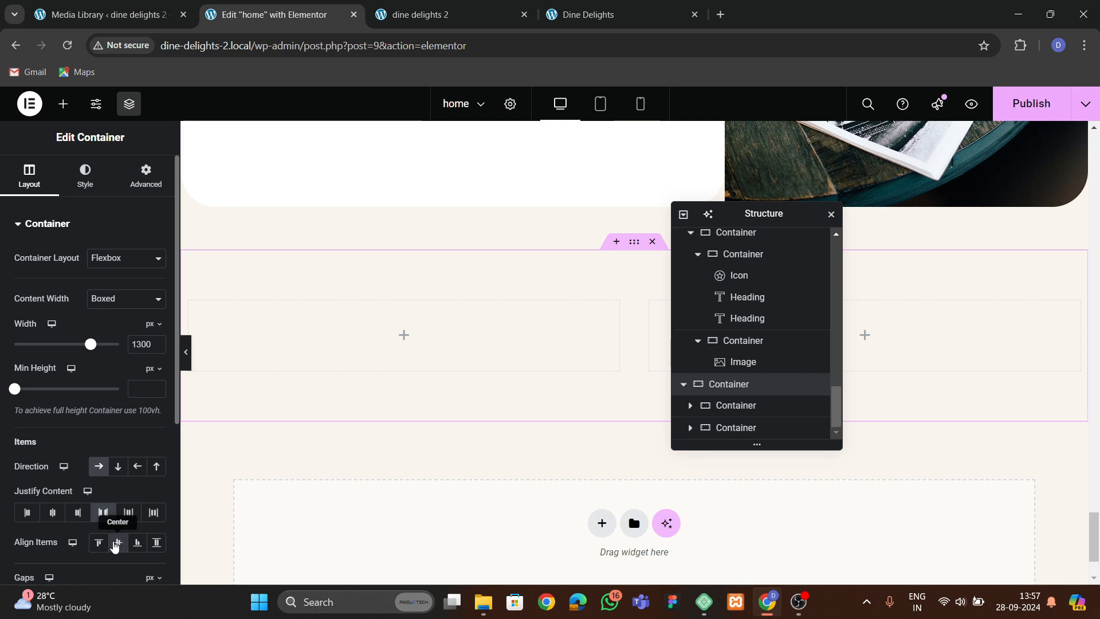
{"action": "left_click", "coordinate": [117, 543]}
{"action": "scroll", "coordinate": [112, 504], "scroll_direction": "down", "scroll_amount": 3}
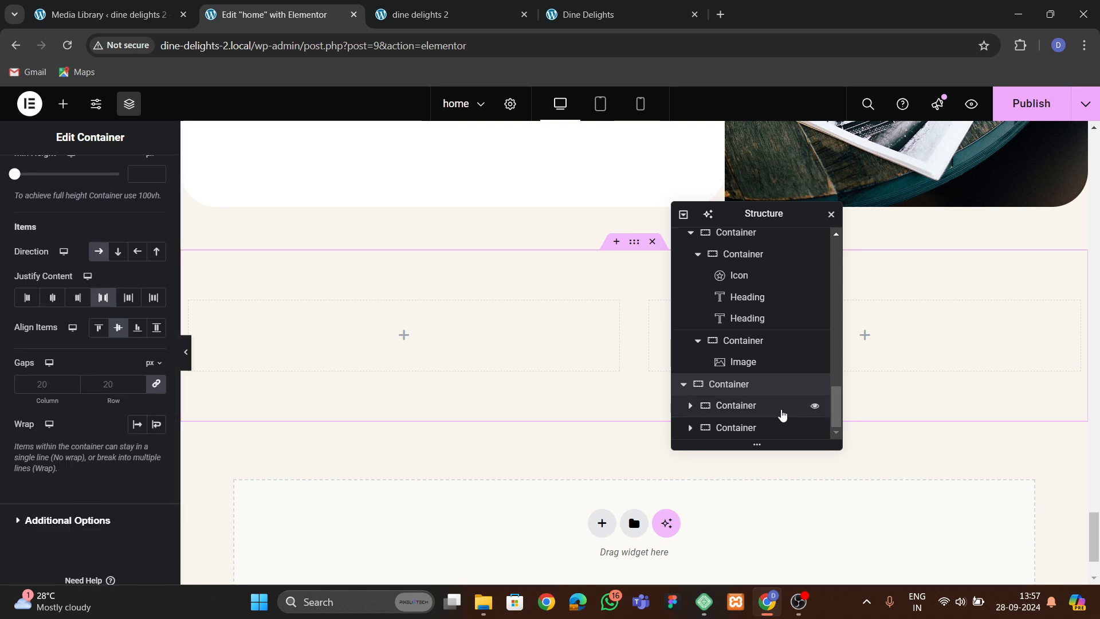
Inspect the advanced layout settings of both inner containers.
{"action": "left_click", "coordinate": [781, 405]}
{"action": "left_click", "coordinate": [146, 175]}
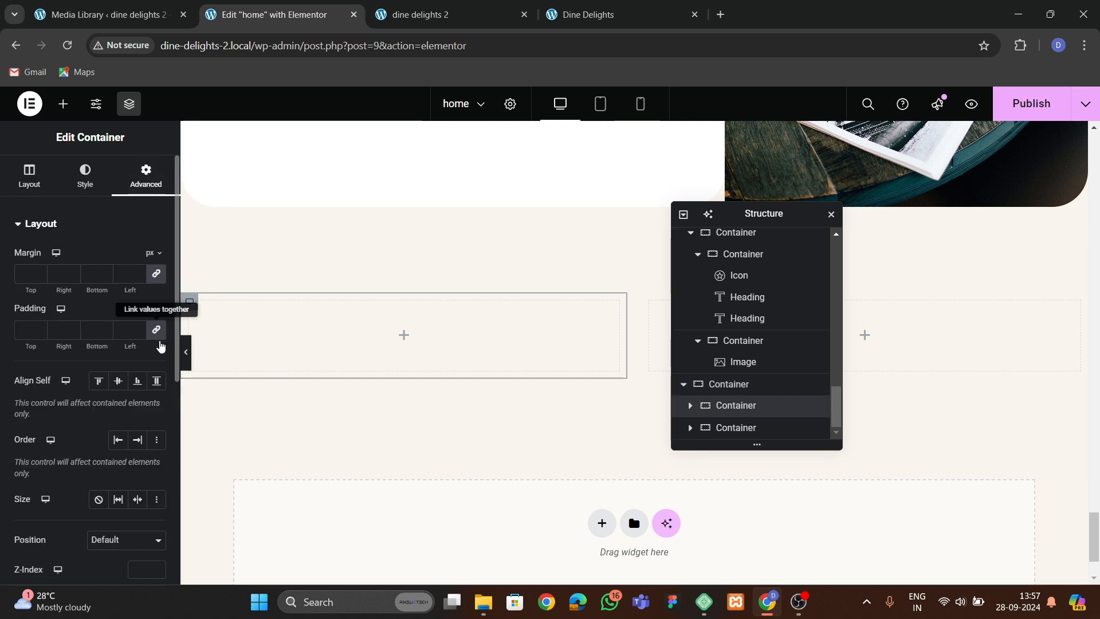
{"action": "left_click", "coordinate": [762, 429]}
{"action": "left_click", "coordinate": [146, 175]}
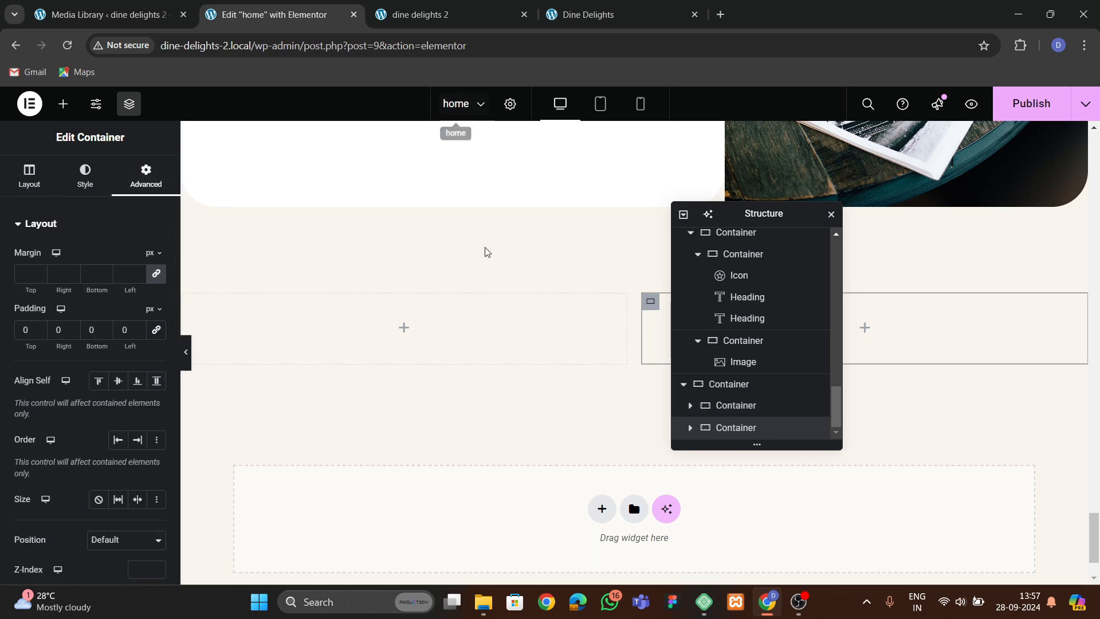
Examine the contact section on the original Dine Delights site alongside the new empty containers in the editor.
{"action": "scroll", "coordinate": [486, 251], "scroll_direction": "up", "scroll_amount": 3}
{"action": "left_click", "coordinate": [569, 17]}
{"action": "scroll", "coordinate": [489, 275], "scroll_direction": "up", "scroll_amount": 1}
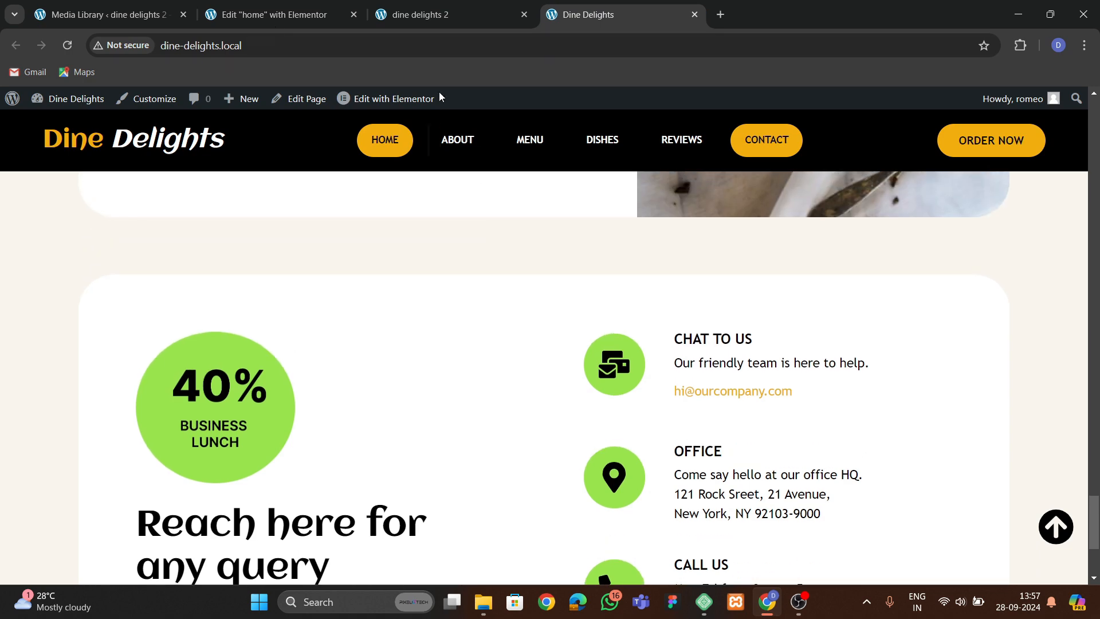
{"action": "left_click", "coordinate": [281, 17]}
{"action": "scroll", "coordinate": [565, 310], "scroll_direction": "down", "scroll_amount": 3}
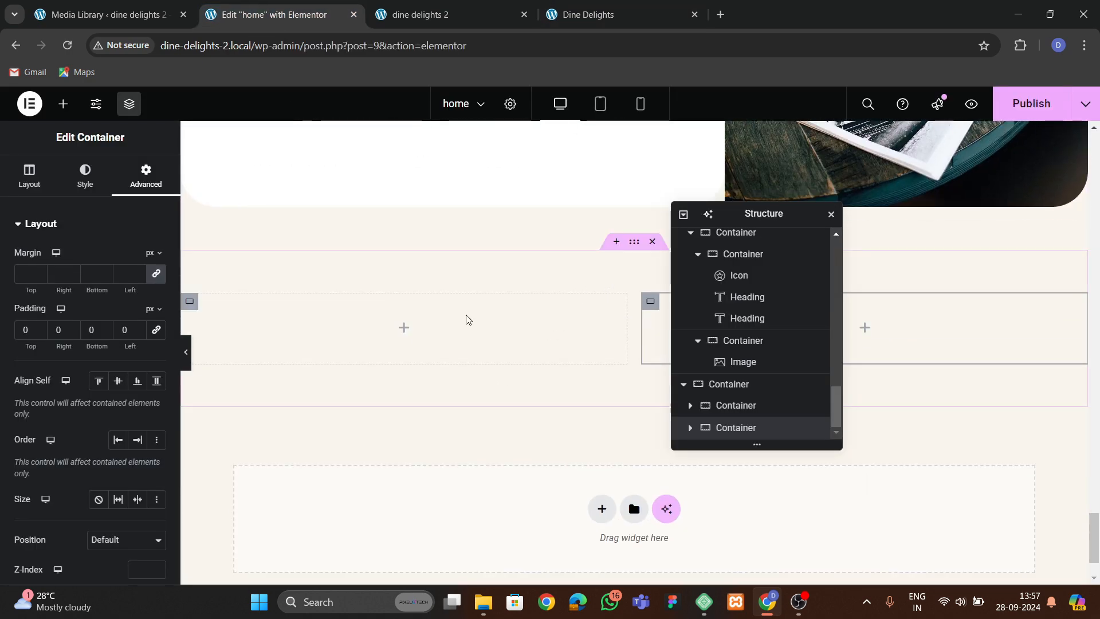
{"action": "scroll", "coordinate": [349, 296], "scroll_direction": "up", "scroll_amount": 3}
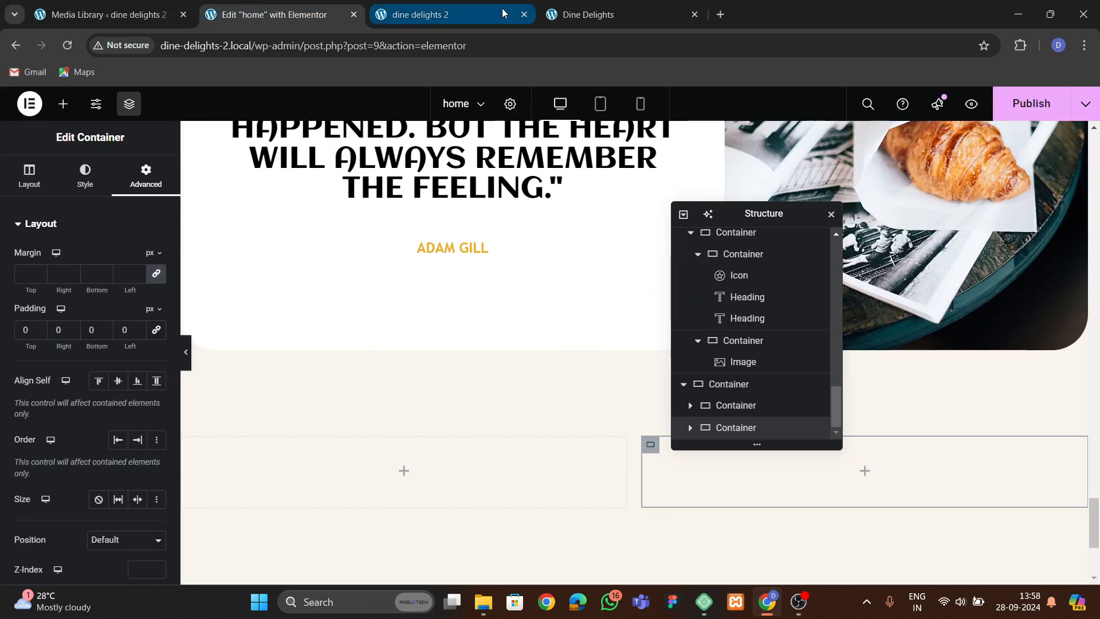
{"action": "left_click", "coordinate": [573, 14]}
{"action": "scroll", "coordinate": [341, 405], "scroll_direction": "down", "scroll_amount": 3}
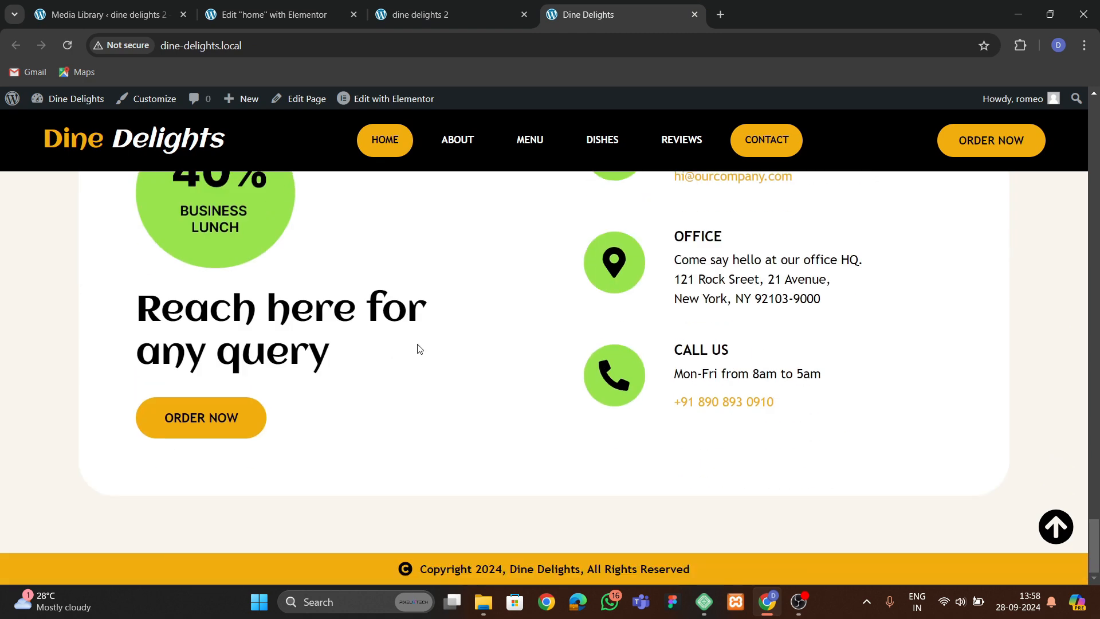
{"action": "left_click", "coordinate": [303, 19]}
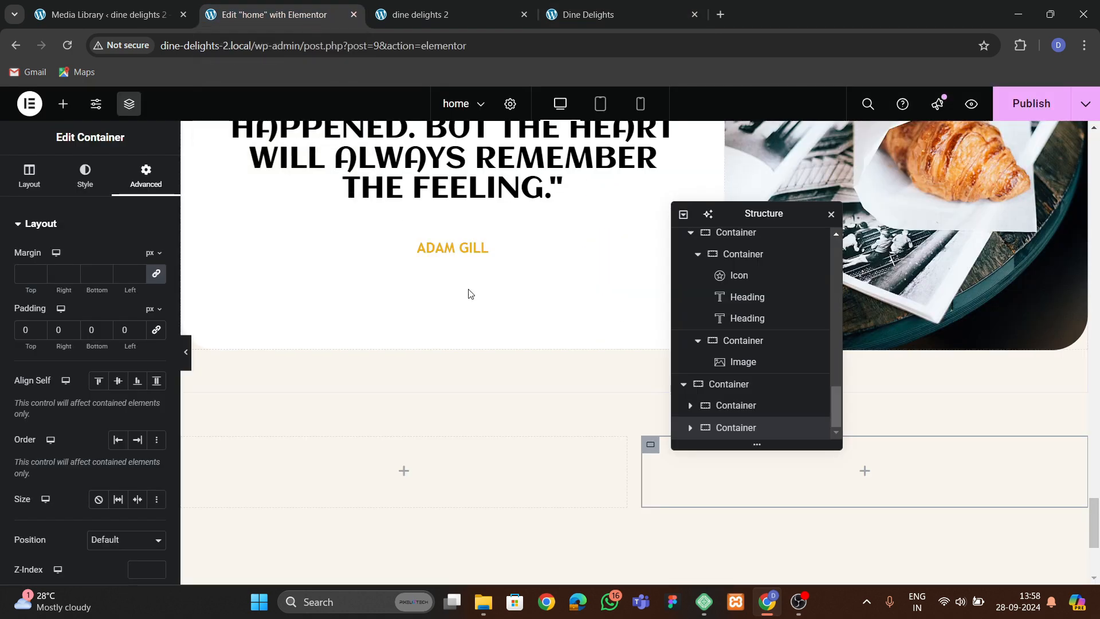
{"action": "left_click", "coordinate": [602, 8]}
{"action": "left_click", "coordinate": [274, 14]}
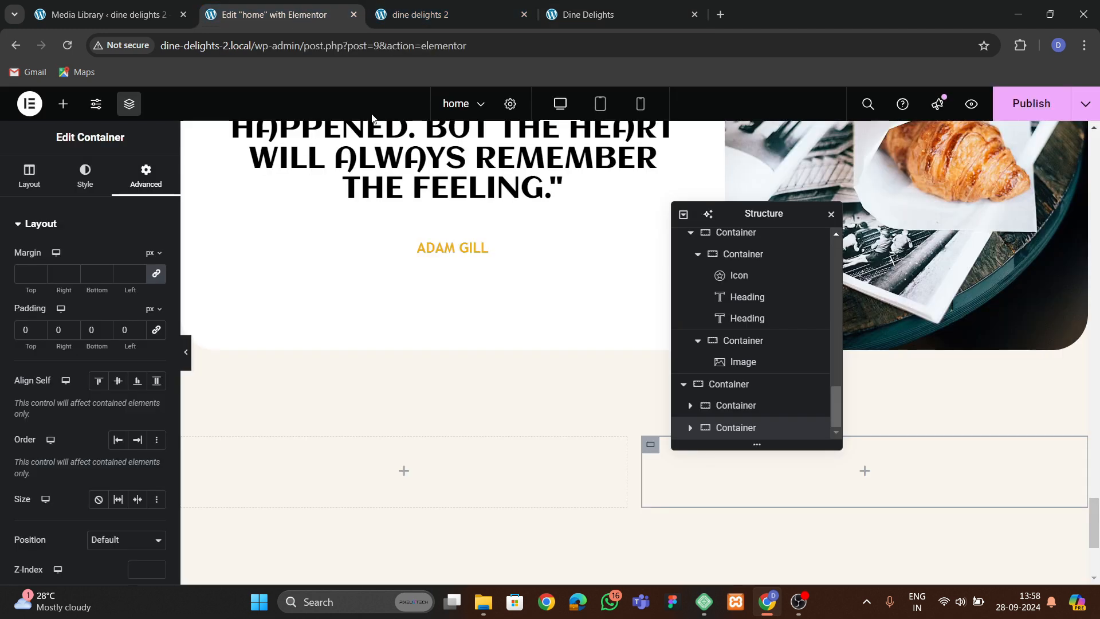
{"action": "scroll", "coordinate": [466, 332], "scroll_direction": "down", "scroll_amount": 3}
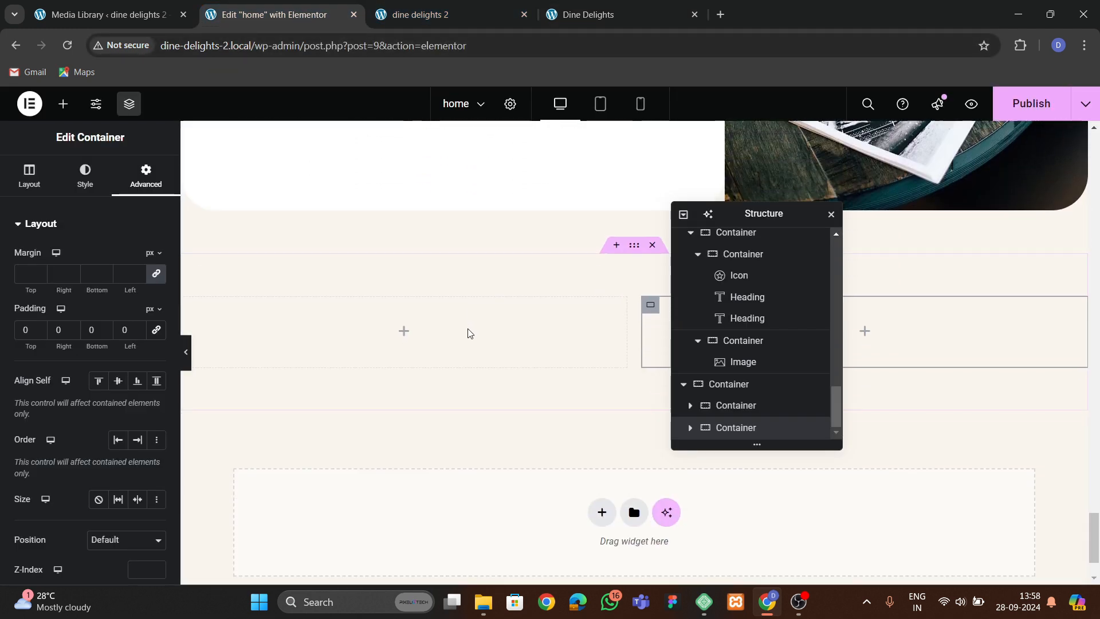
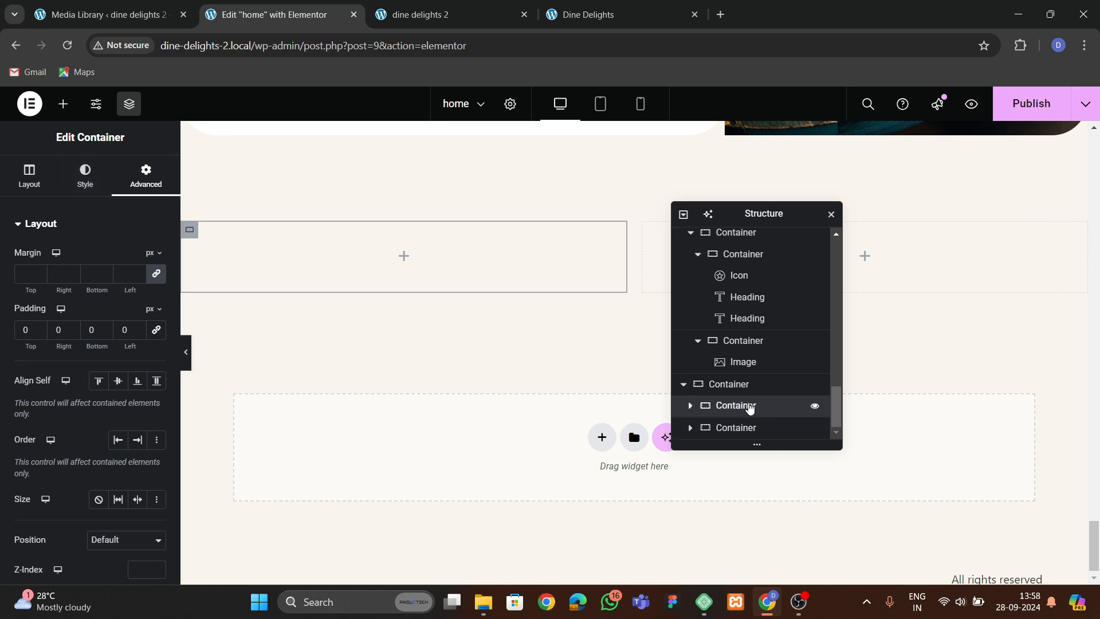
Delete the second inner container from the new contact section.
{"action": "right_click", "coordinate": [749, 406]}
{"action": "left_click", "coordinate": [780, 566]}
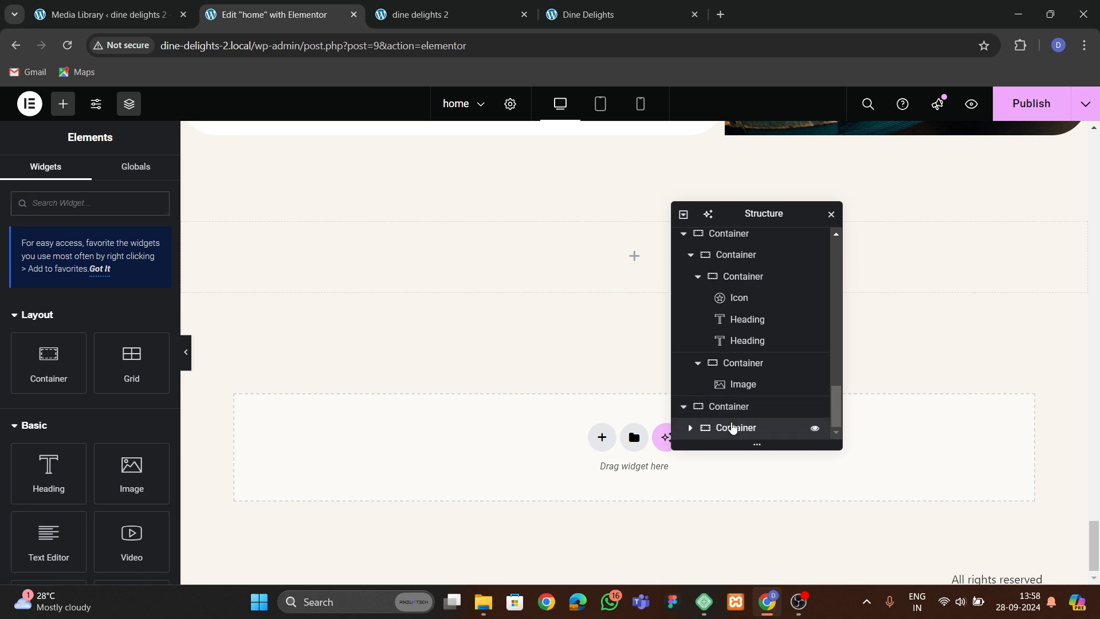
{"action": "left_click", "coordinate": [730, 428]}
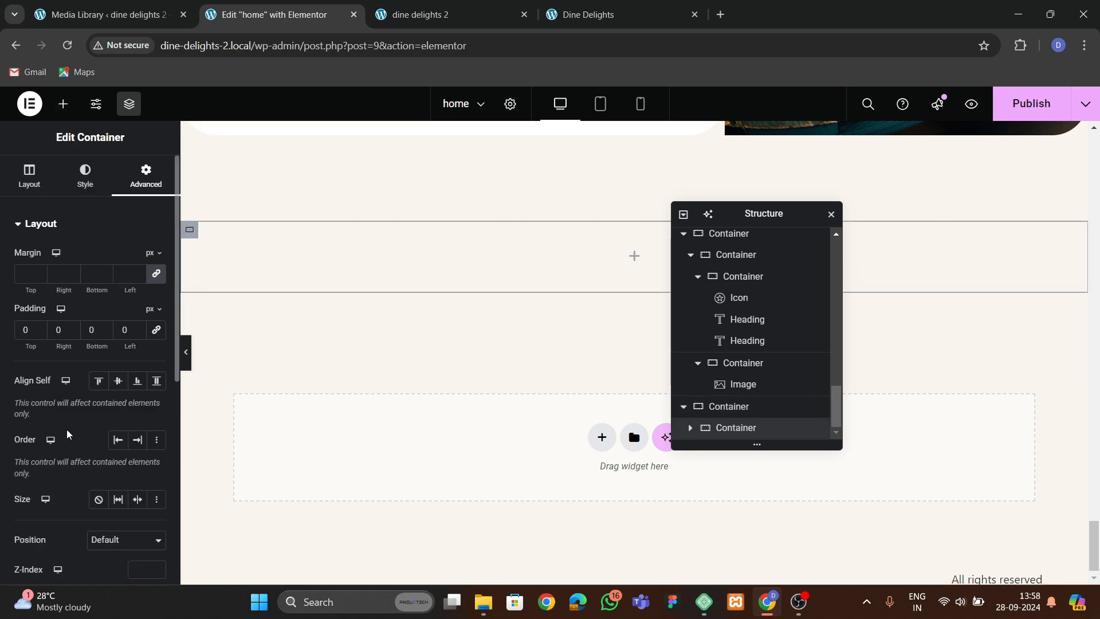
Add a container inside the remaining inner container and duplicate it to make two columns.
{"action": "left_click", "coordinate": [62, 105]}
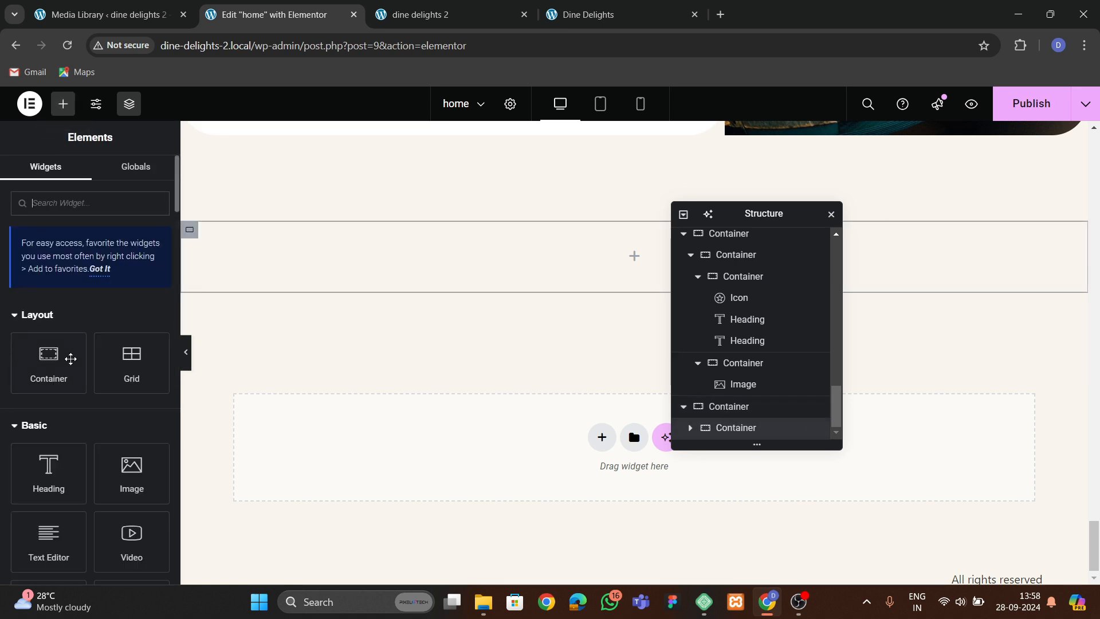
{"action": "left_click_drag", "start_coordinate": [57, 373], "coordinate": [344, 264]}
{"action": "left_click", "coordinate": [144, 178]}
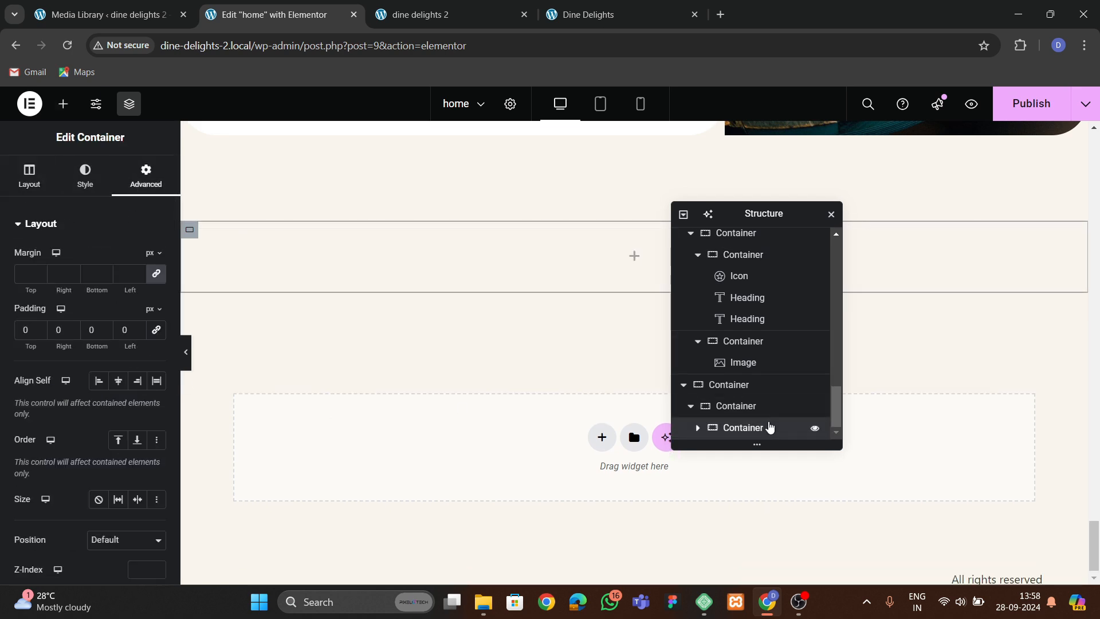
{"action": "right_click", "coordinate": [769, 424]}
{"action": "left_click", "coordinate": [802, 256]}
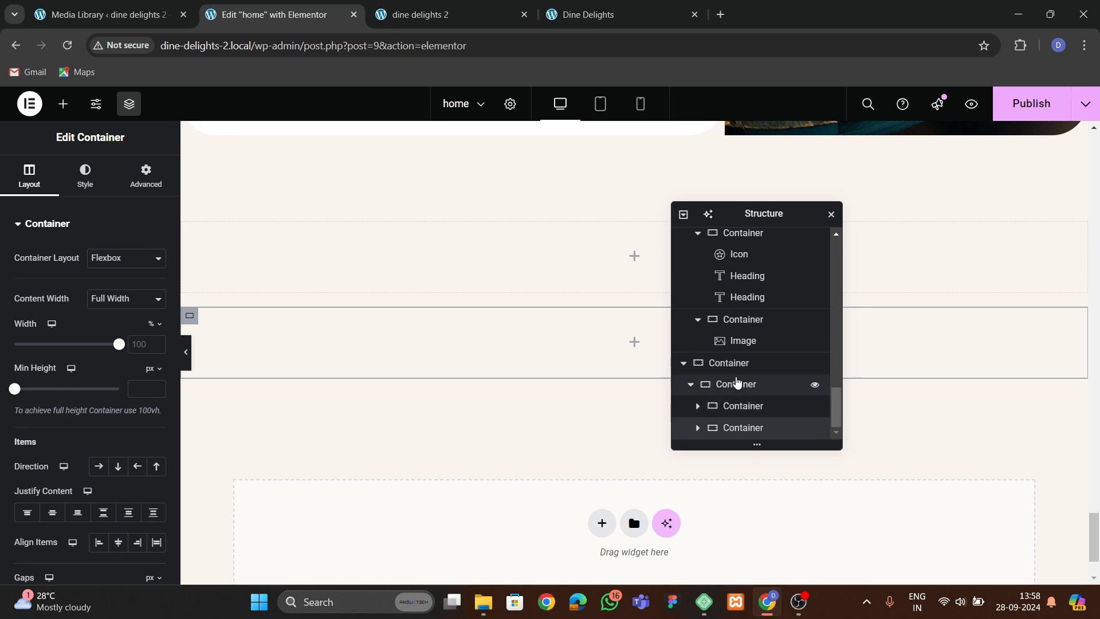
{"action": "left_click", "coordinate": [737, 370]}
{"action": "left_click", "coordinate": [736, 385]}
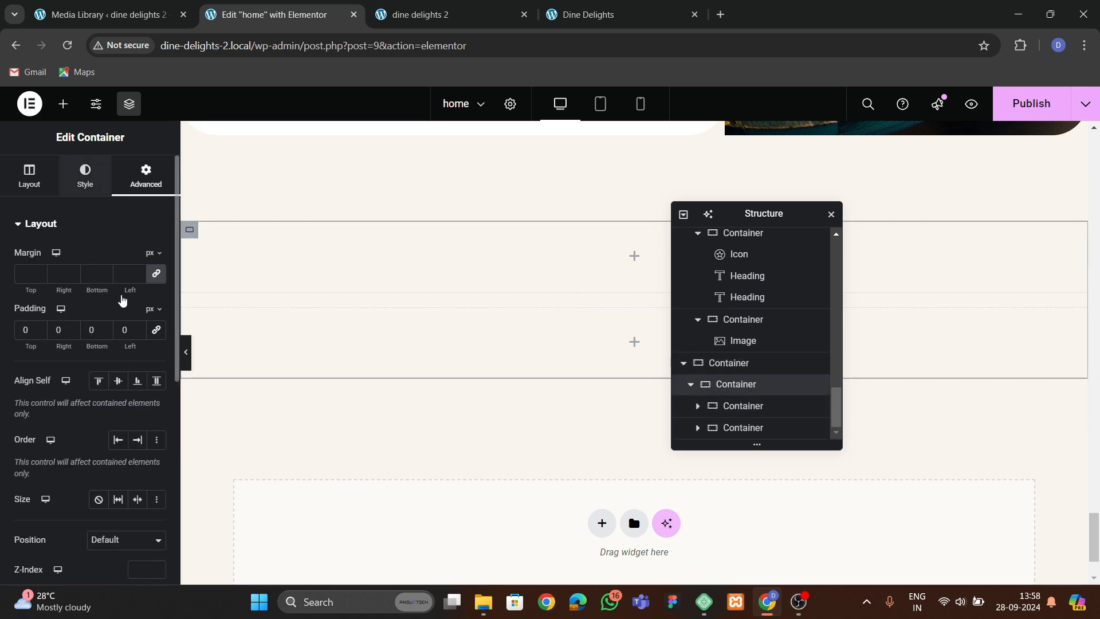
Give the inner container a classic white (#FFFFFF) background color.
{"action": "left_click", "coordinate": [85, 175]}
{"action": "left_click", "coordinate": [98, 287]}
{"action": "left_click", "coordinate": [156, 318]}
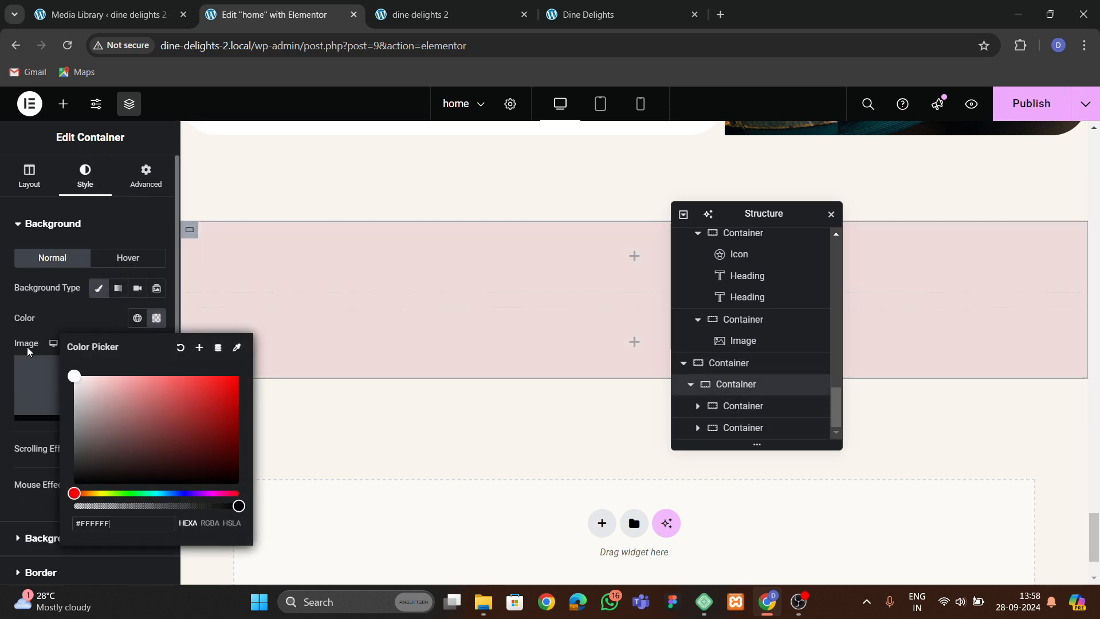
{"action": "left_click", "coordinate": [44, 323]}
{"action": "scroll", "coordinate": [44, 321], "scroll_direction": "down", "scroll_amount": 3}
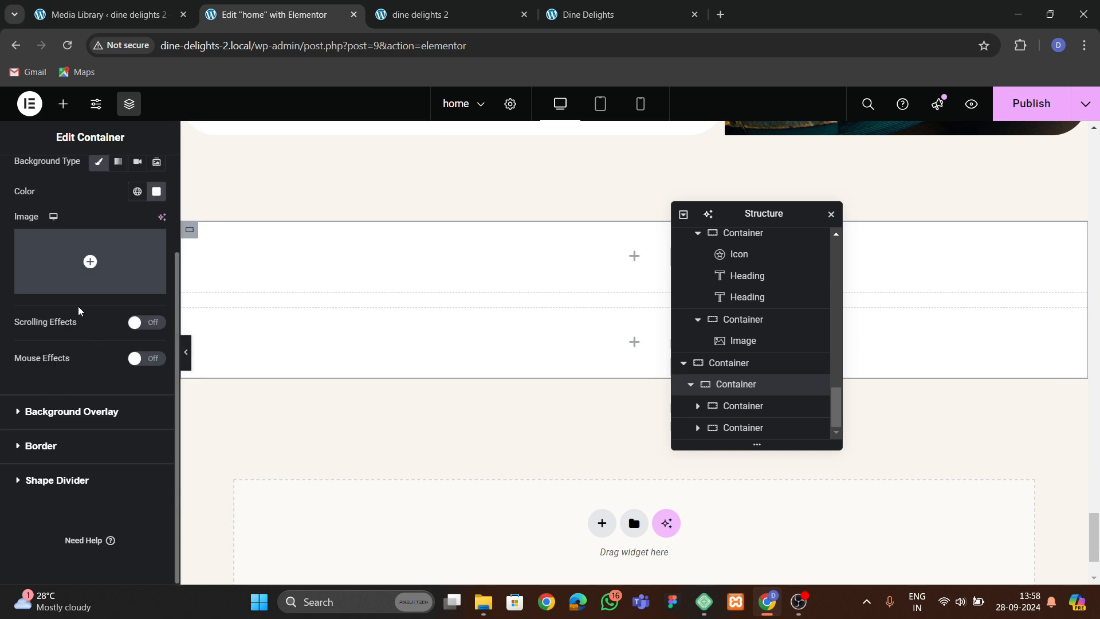
{"action": "scroll", "coordinate": [79, 311], "scroll_direction": "up", "scroll_amount": 5}
Set the inner container to row direction, space-between justification, centered items, and 0 px gaps.
{"action": "left_click", "coordinate": [29, 175]}
{"action": "left_click", "coordinate": [109, 466]}
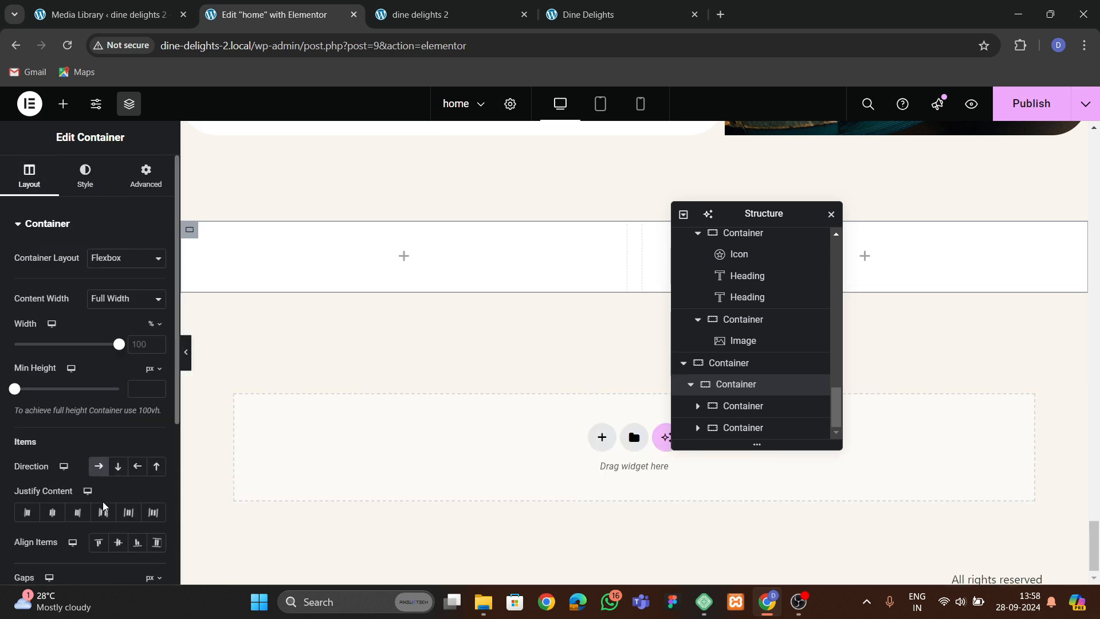
{"action": "left_click", "coordinate": [104, 514]}
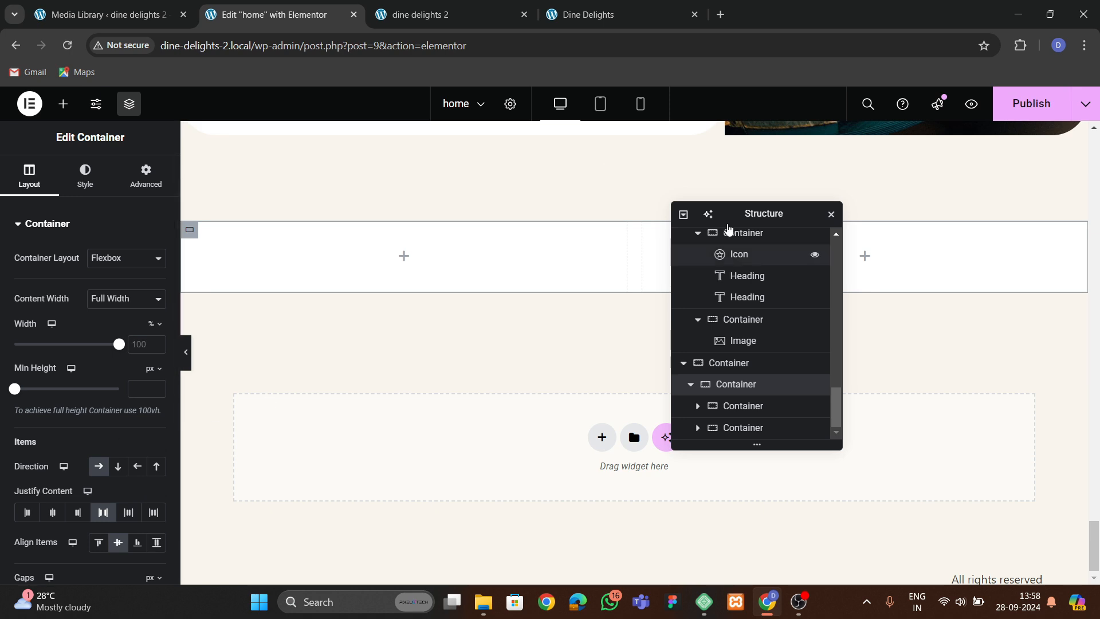
{"action": "left_click_drag", "start_coordinate": [744, 214], "coordinate": [567, 271]}
{"action": "scroll", "coordinate": [72, 438], "scroll_direction": "down", "scroll_amount": 4}
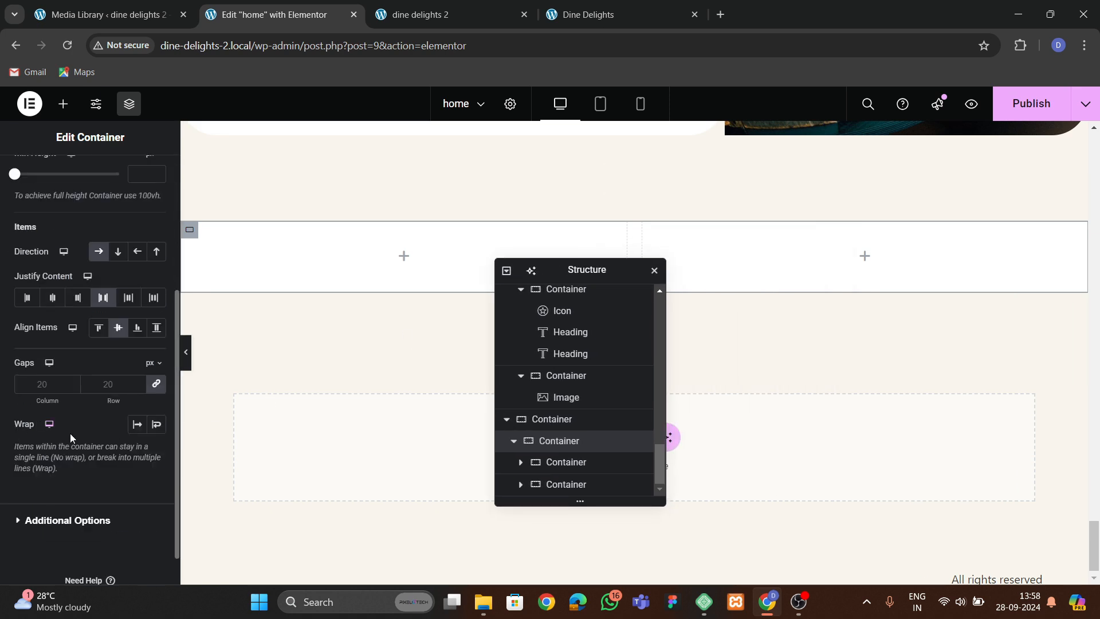
{"action": "type", "text": "0"}
{"action": "scroll", "coordinate": [682, 435], "scroll_direction": "down", "scroll_amount": 1}
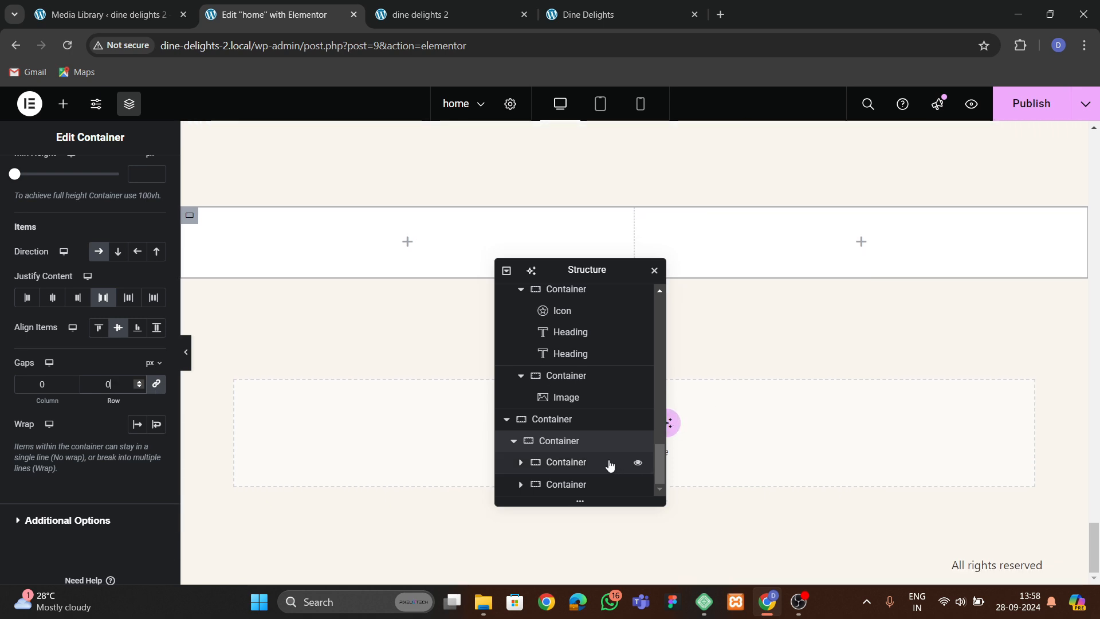
{"action": "scroll", "coordinate": [92, 197], "scroll_direction": "up", "scroll_amount": 4}
Set the inner container's padding to 50 px on all sides.
{"action": "left_click", "coordinate": [121, 179]}
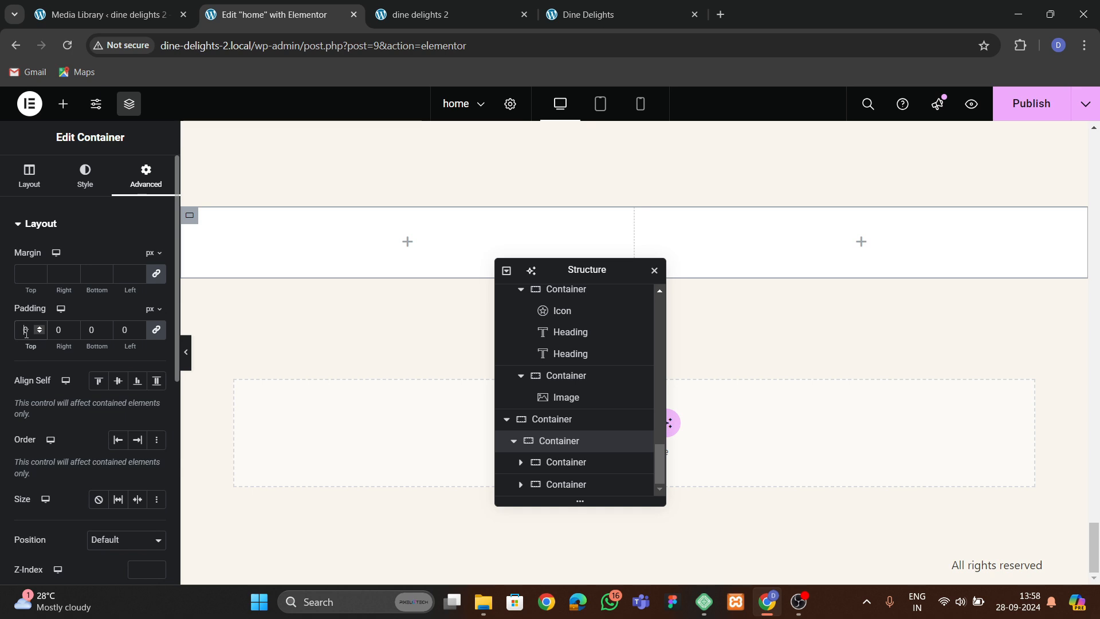
{"action": "type", "text": "5"}
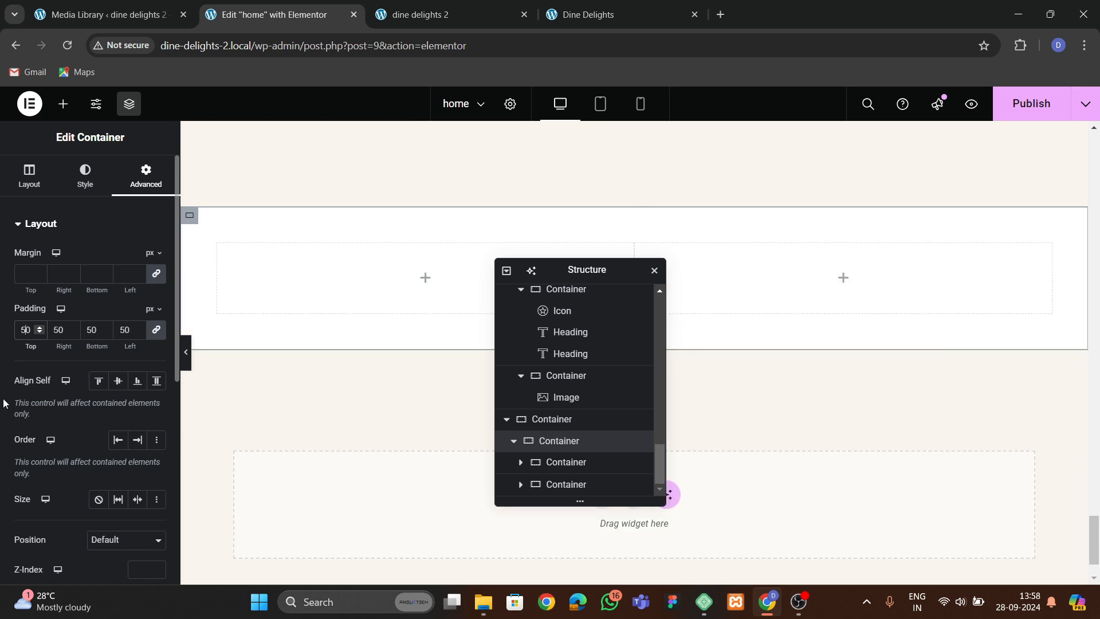
Check the original contact section, then add an Image widget in the left column using the 40% Business Lunch image.
{"action": "left_click", "coordinate": [583, 12]}
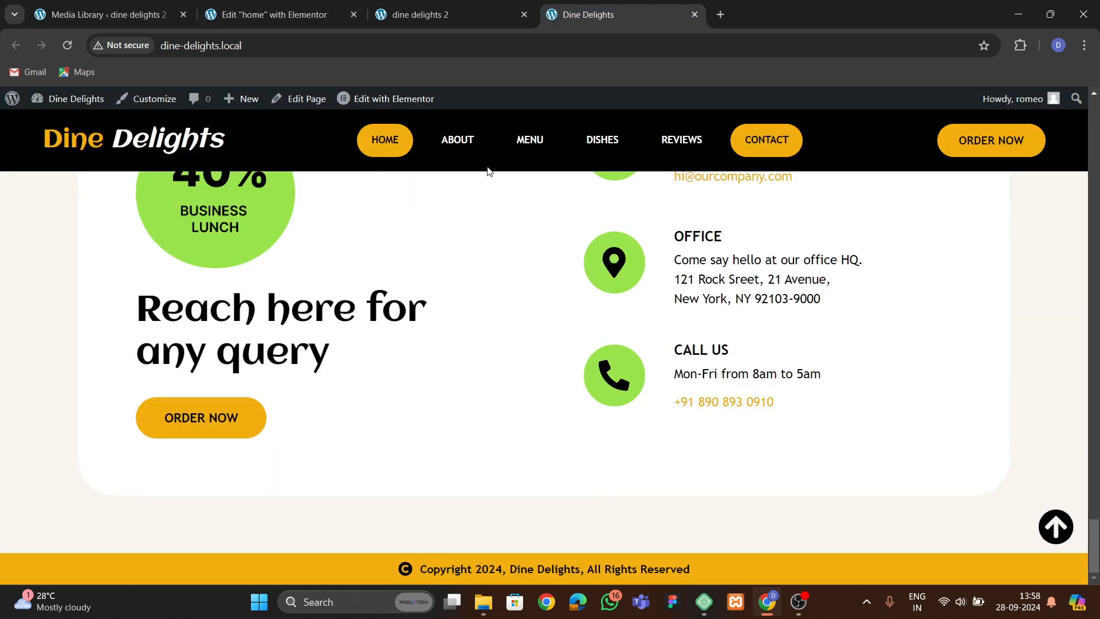
{"action": "left_click", "coordinate": [259, 14]}
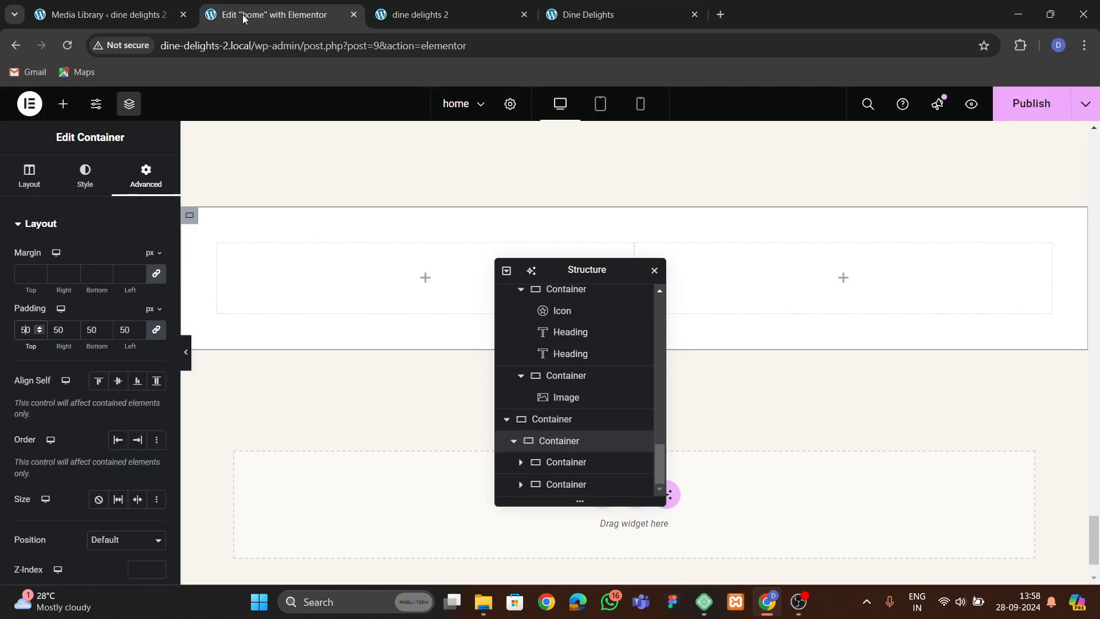
{"action": "left_click", "coordinate": [61, 117]}
{"action": "left_click_drag", "start_coordinate": [128, 466], "coordinate": [377, 314]}
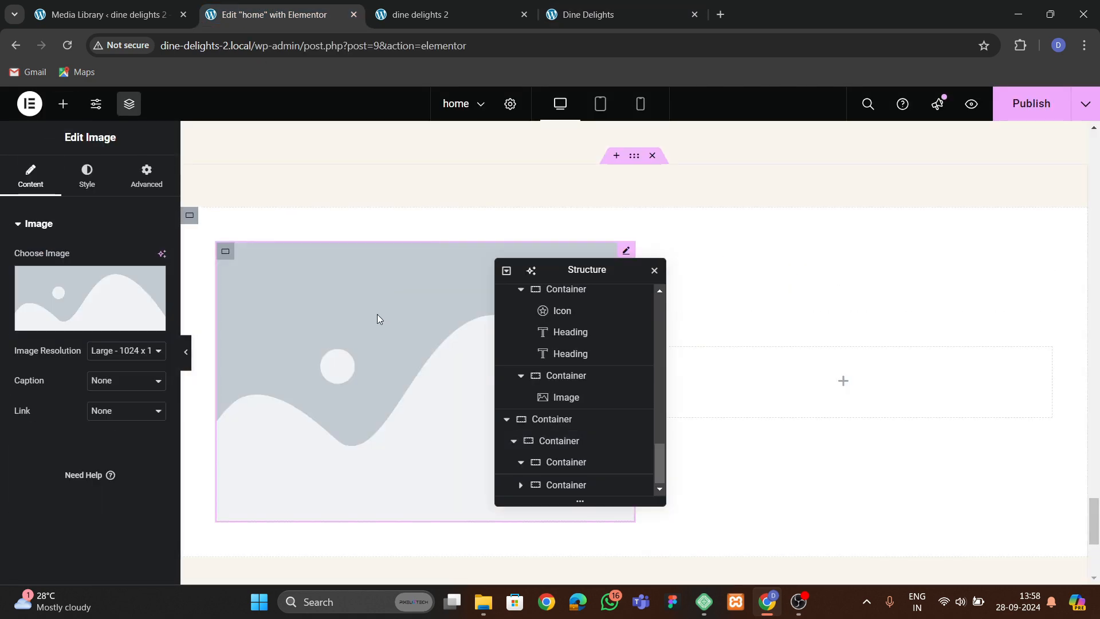
{"action": "left_click", "coordinate": [105, 298]}
{"action": "scroll", "coordinate": [589, 394], "scroll_direction": "down", "scroll_amount": 3}
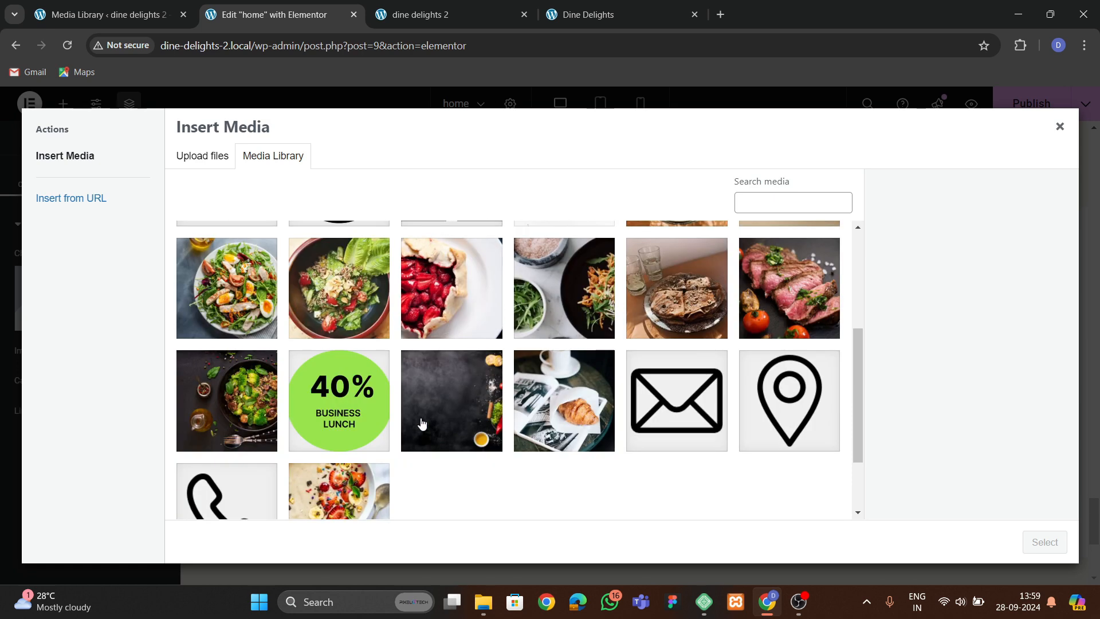
{"action": "left_click", "coordinate": [325, 415]}
{"action": "left_click", "coordinate": [1042, 543]}
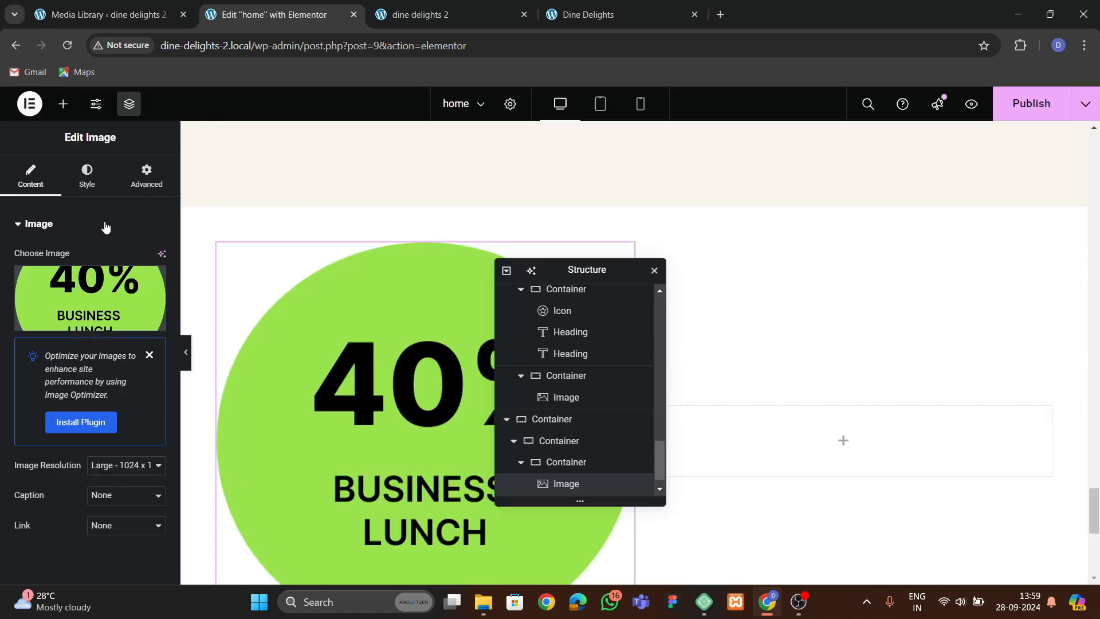
Align the image left and set its width to 30%.
{"action": "left_click", "coordinate": [86, 175]}
{"action": "left_click_drag", "start_coordinate": [14, 303], "coordinate": [61, 312]}
{"action": "left_click", "coordinate": [118, 258]}
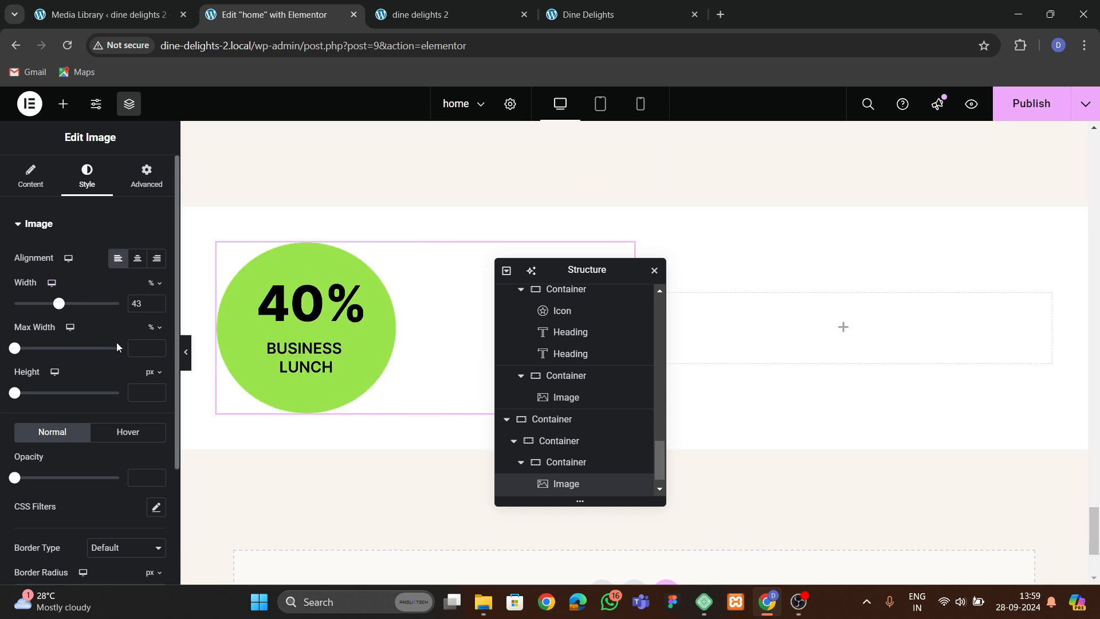
{"action": "left_click", "coordinate": [157, 306]}
{"action": "left_click", "coordinate": [157, 306]}
{"action": "left_click", "coordinate": [157, 306]}
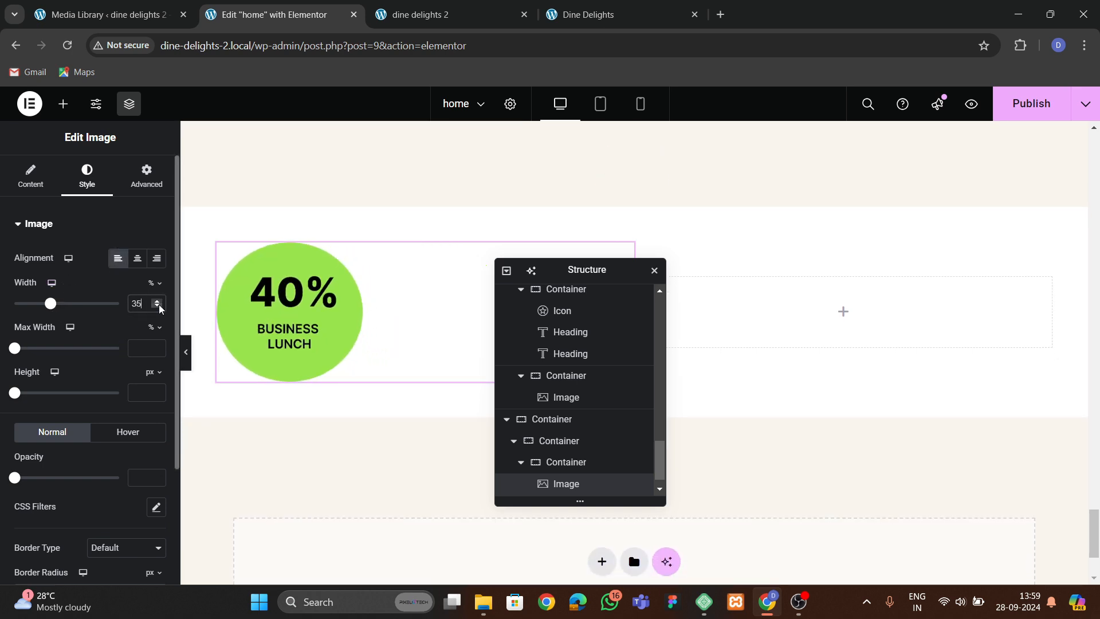
{"action": "left_click", "coordinate": [160, 308]}
{"action": "left_click", "coordinate": [160, 309]}
{"action": "left_click", "coordinate": [160, 309]}
{"action": "left_click", "coordinate": [160, 308]}
{"action": "left_click", "coordinate": [160, 309]}
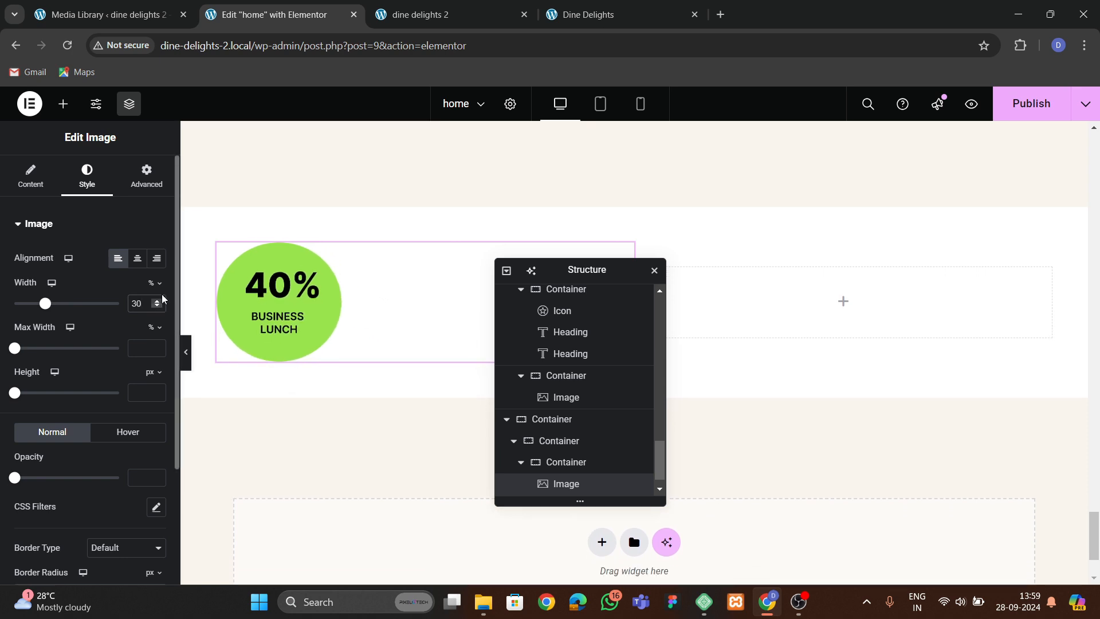
Copy the "Our Best Dishes" heading and paste it below the 40% image in the left column.
{"action": "left_click", "coordinate": [587, 15]}
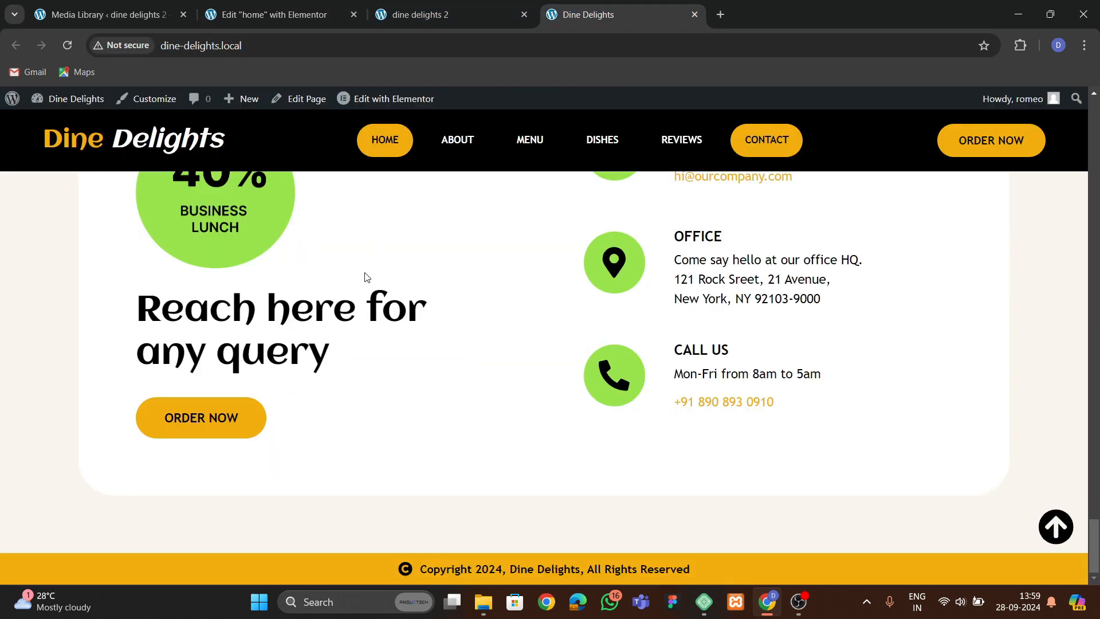
{"action": "left_click", "coordinate": [306, 16]}
{"action": "scroll", "coordinate": [425, 300], "scroll_direction": "up", "scroll_amount": 5}
{"action": "scroll", "coordinate": [424, 299], "scroll_direction": "up", "scroll_amount": 10}
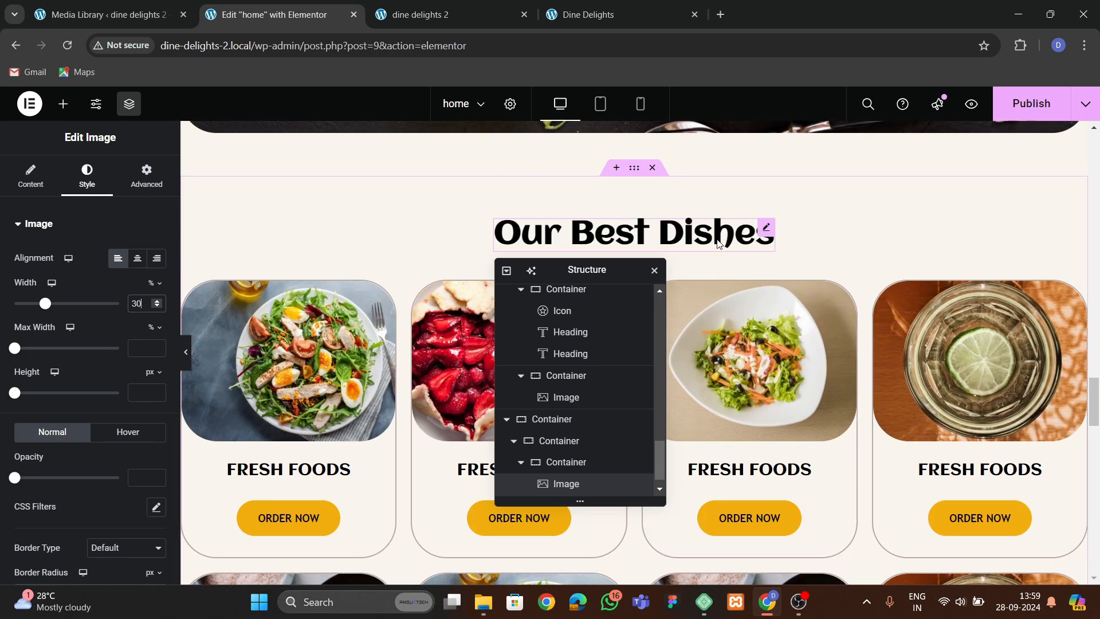
{"action": "right_click", "coordinate": [719, 245]}
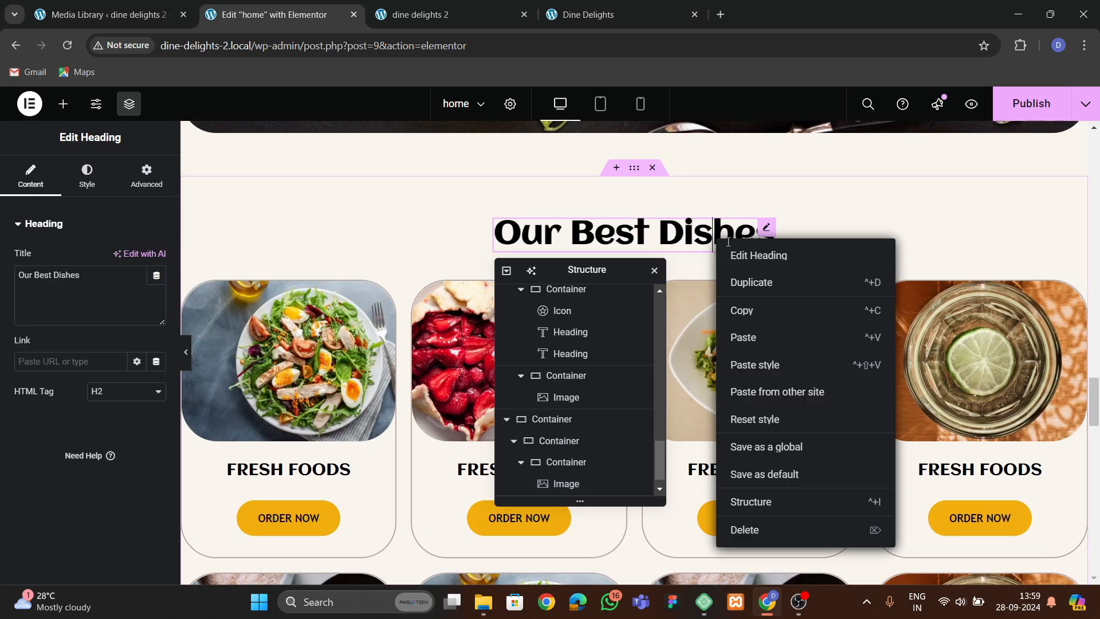
{"action": "key", "text": "Escape"}
{"action": "scroll", "coordinate": [764, 352], "scroll_direction": "down", "scroll_amount": 10}
{"action": "scroll", "coordinate": [765, 353], "scroll_direction": "down", "scroll_amount": 5}
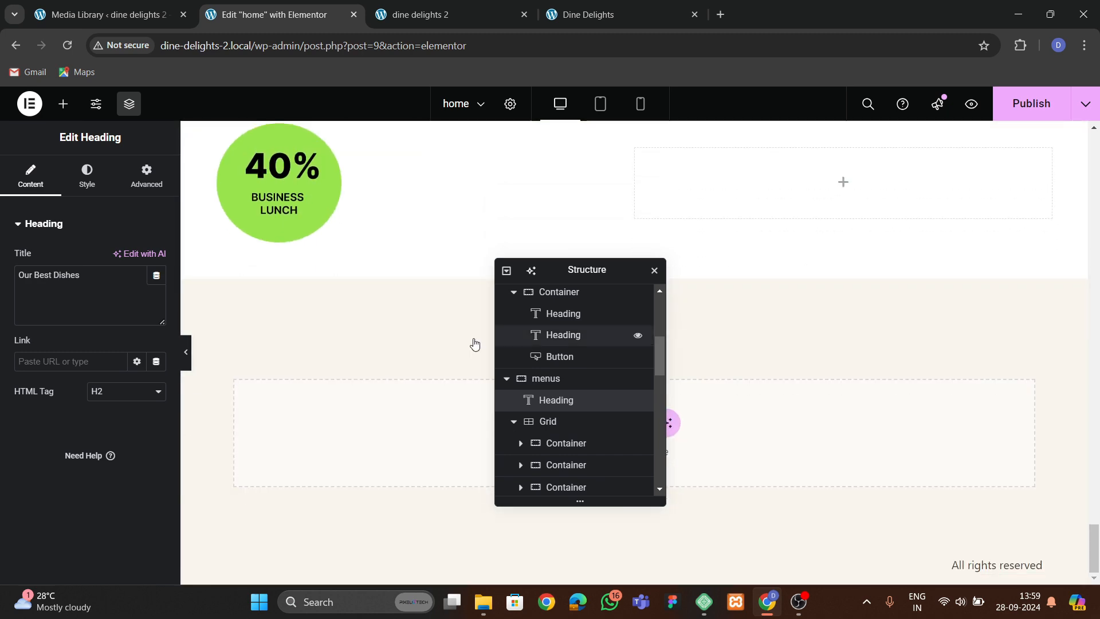
{"action": "right_click", "coordinate": [329, 208]}
{"action": "right_click", "coordinate": [329, 209]}
{"action": "right_click", "coordinate": [276, 222]}
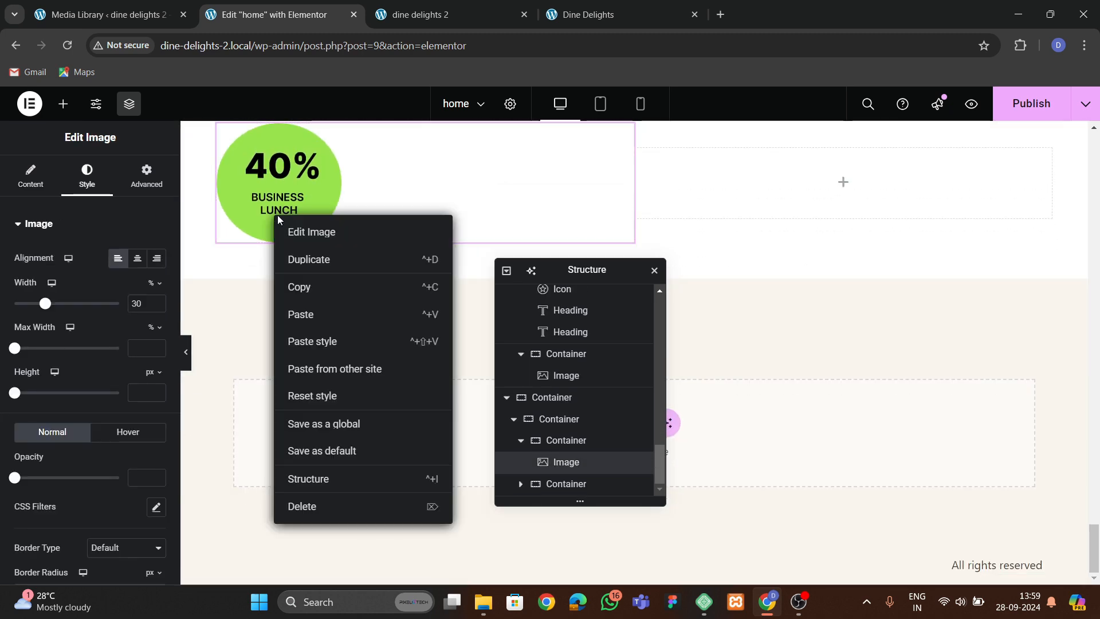
{"action": "left_click", "coordinate": [325, 317]}
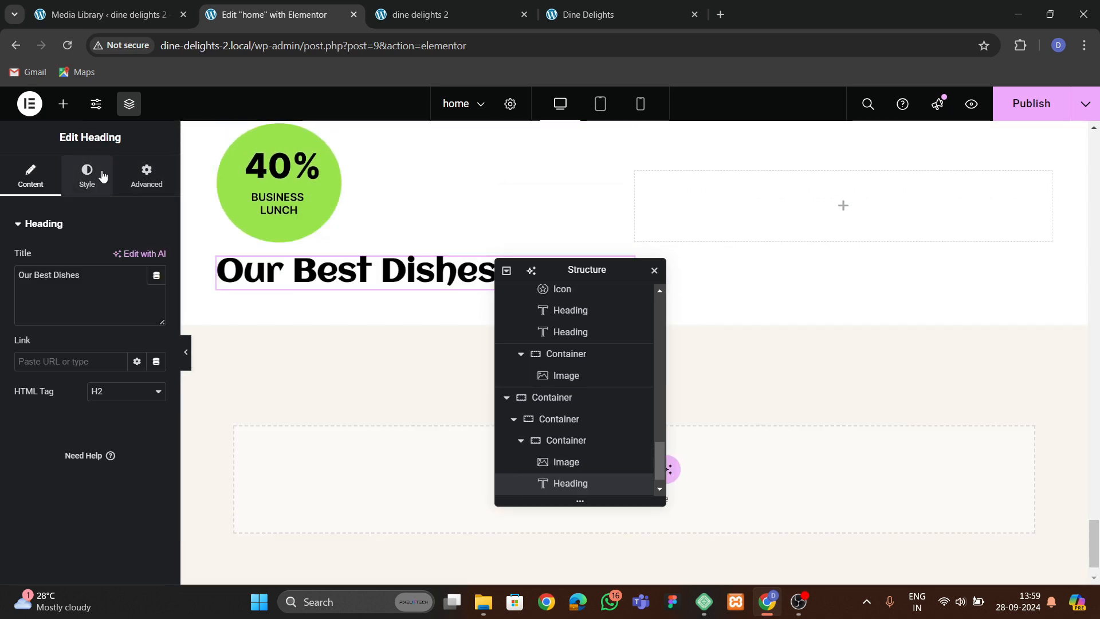
Copy "Reach here for any query" from the original site and paste it as the pasted heading's title.
{"action": "left_click", "coordinate": [590, 14]}
{"action": "left_click_drag", "start_coordinate": [144, 304], "coordinate": [453, 363]}
{"action": "key", "text": "ctrl+c"}
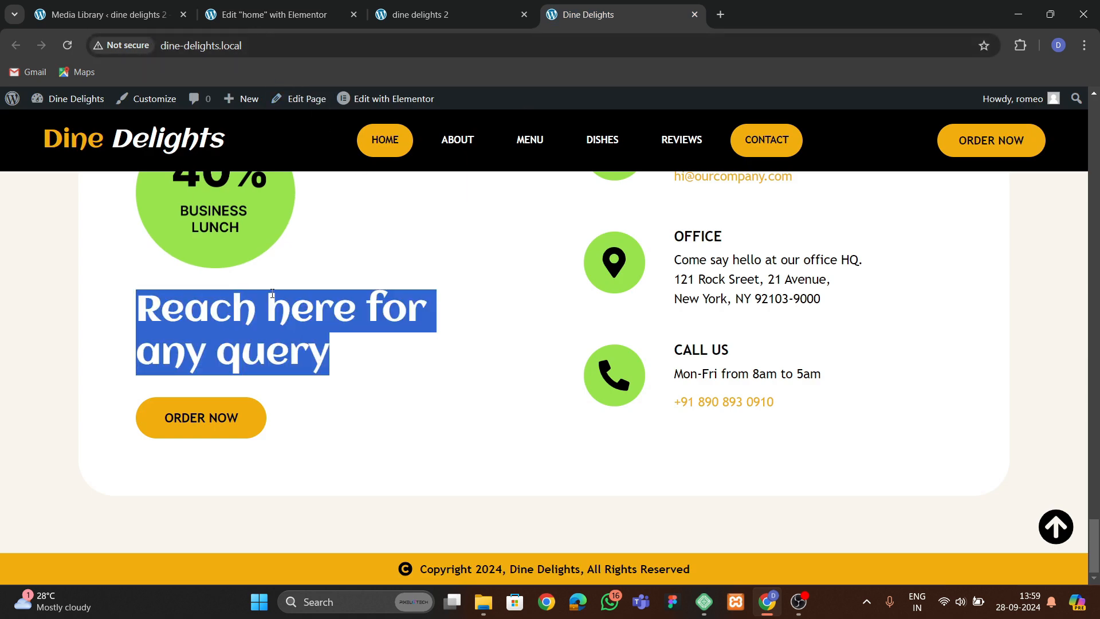
{"action": "left_click", "coordinate": [309, 179]}
{"action": "left_click", "coordinate": [273, 17]}
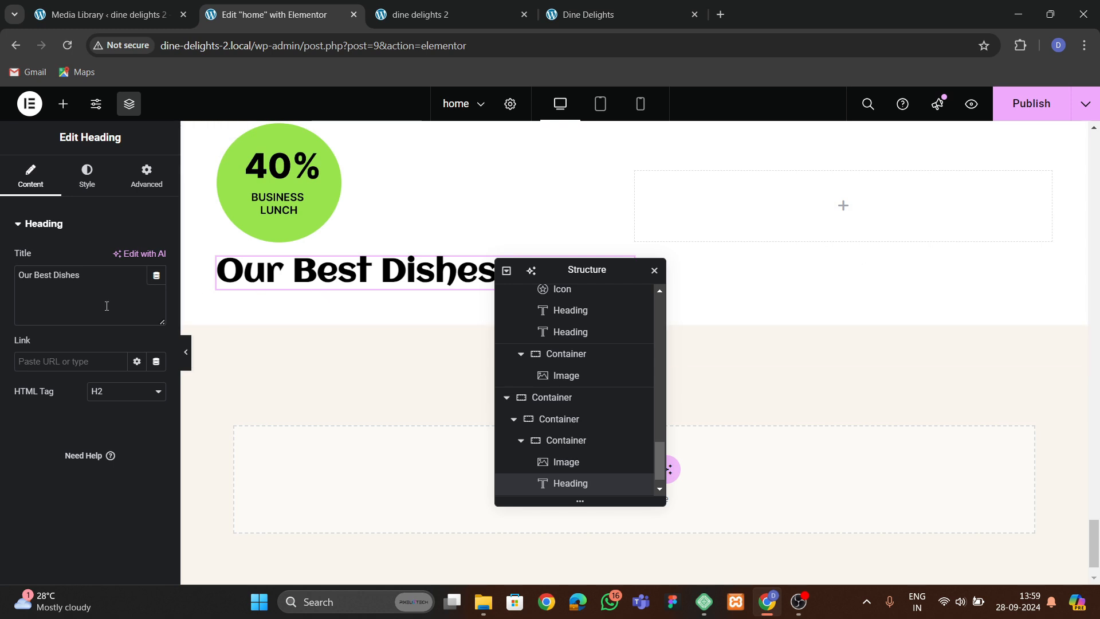
{"action": "key", "text": "ctrl+v"}
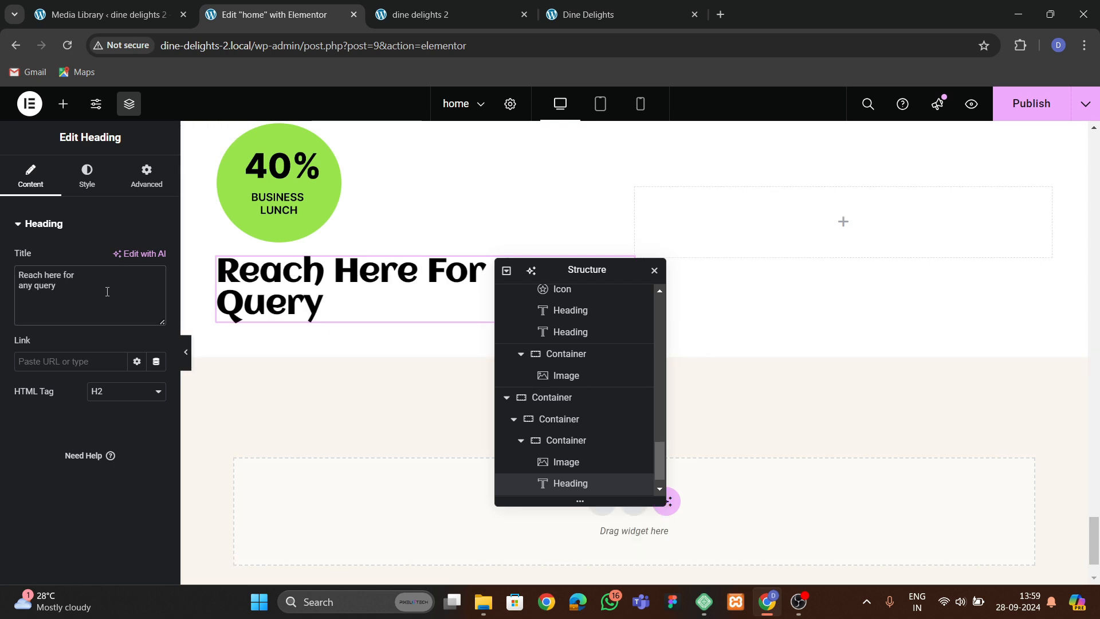
Compare the new contact block with the original Dine Delights site.
{"action": "left_click", "coordinate": [644, 8]}
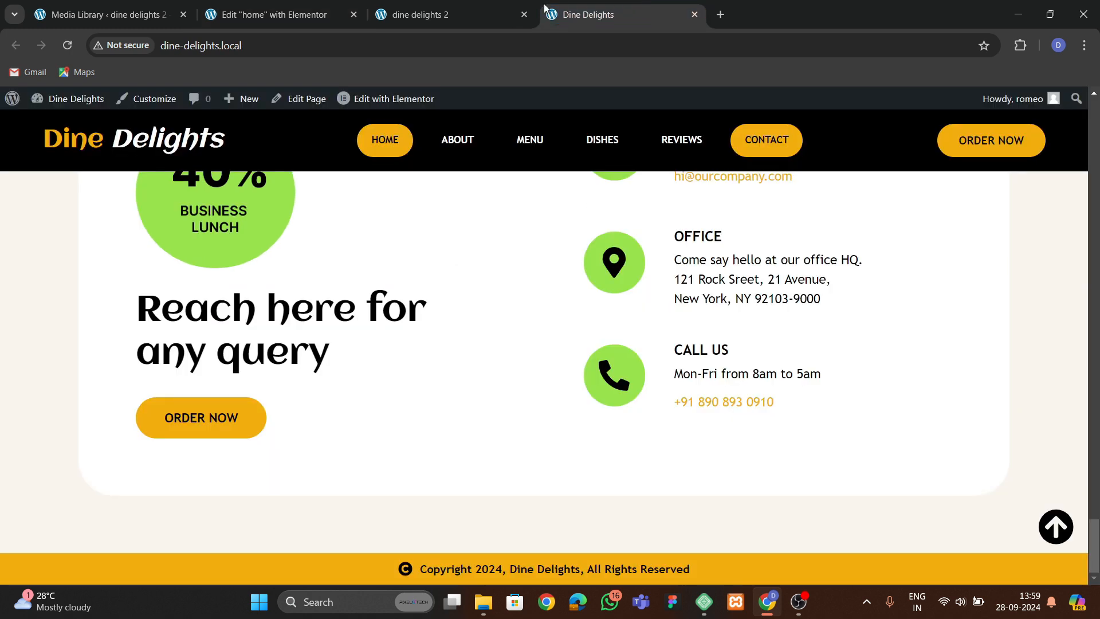
{"action": "left_click", "coordinate": [335, 16]}
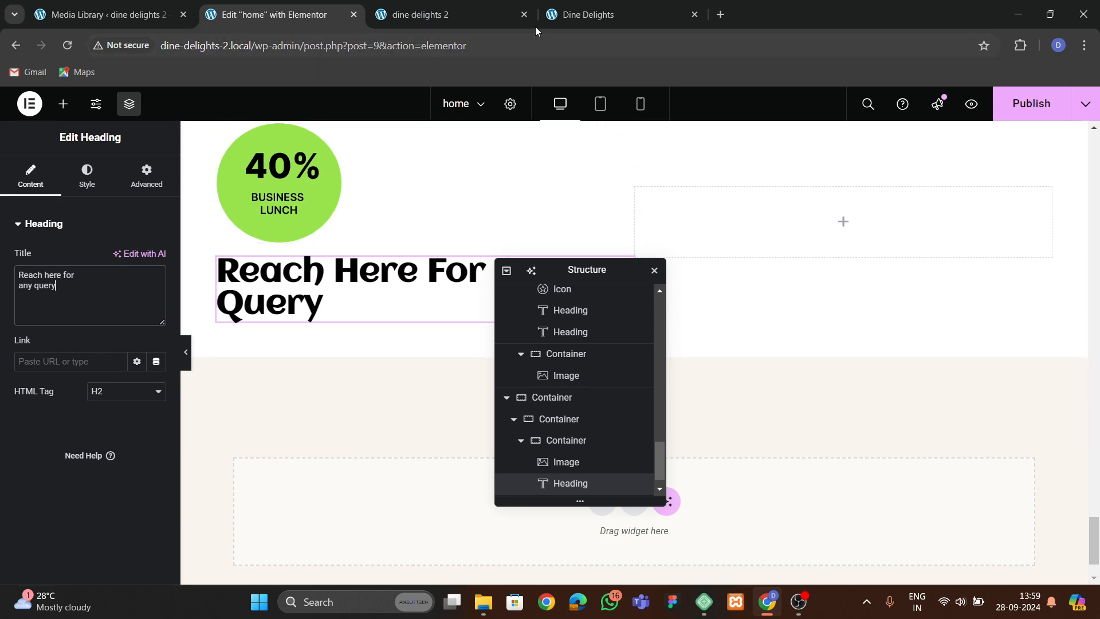
{"action": "left_click", "coordinate": [567, 14]}
{"action": "left_click", "coordinate": [276, 15]}
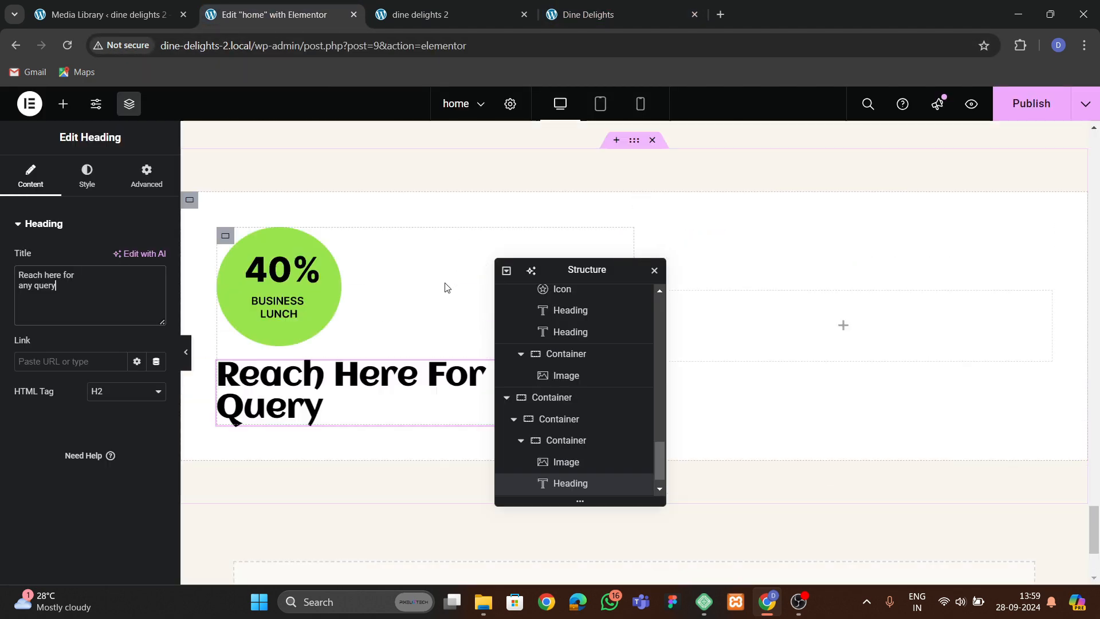
{"action": "scroll", "coordinate": [444, 287], "scroll_direction": "up", "scroll_amount": 5}
{"action": "scroll", "coordinate": [386, 332], "scroll_direction": "up", "scroll_amount": 5}
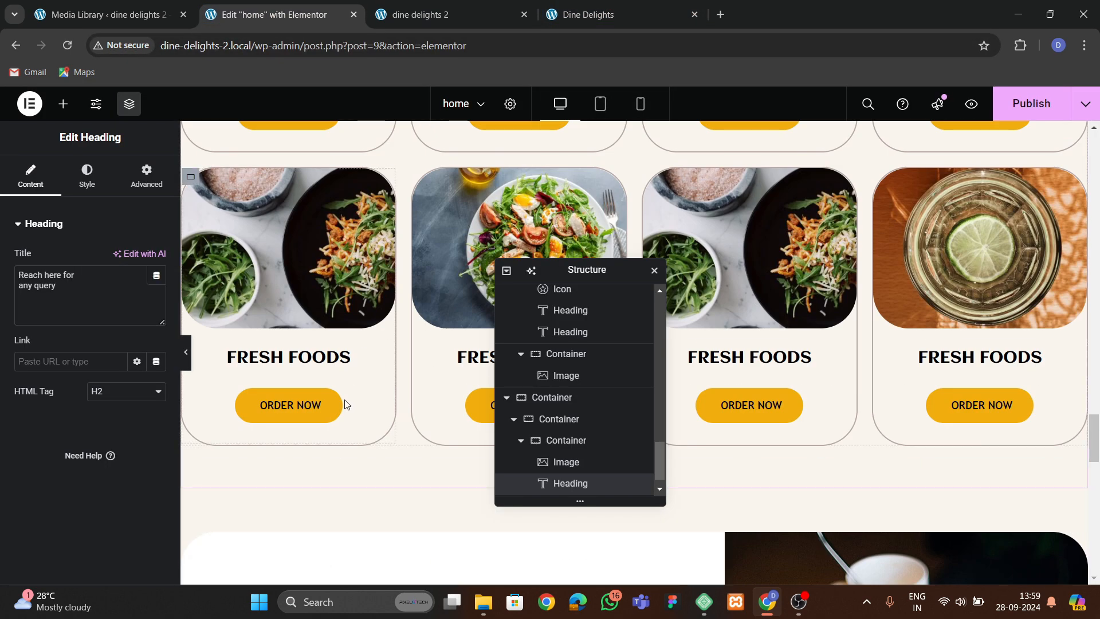
Copy an "ORDER NOW" button from a menu card and paste it below the "Reach Here For Any Query" heading.
{"action": "left_click", "coordinate": [326, 404]}
{"action": "right_click", "coordinate": [327, 403]}
{"action": "left_click", "coordinate": [359, 390]}
{"action": "scroll", "coordinate": [355, 391], "scroll_direction": "down", "scroll_amount": 10}
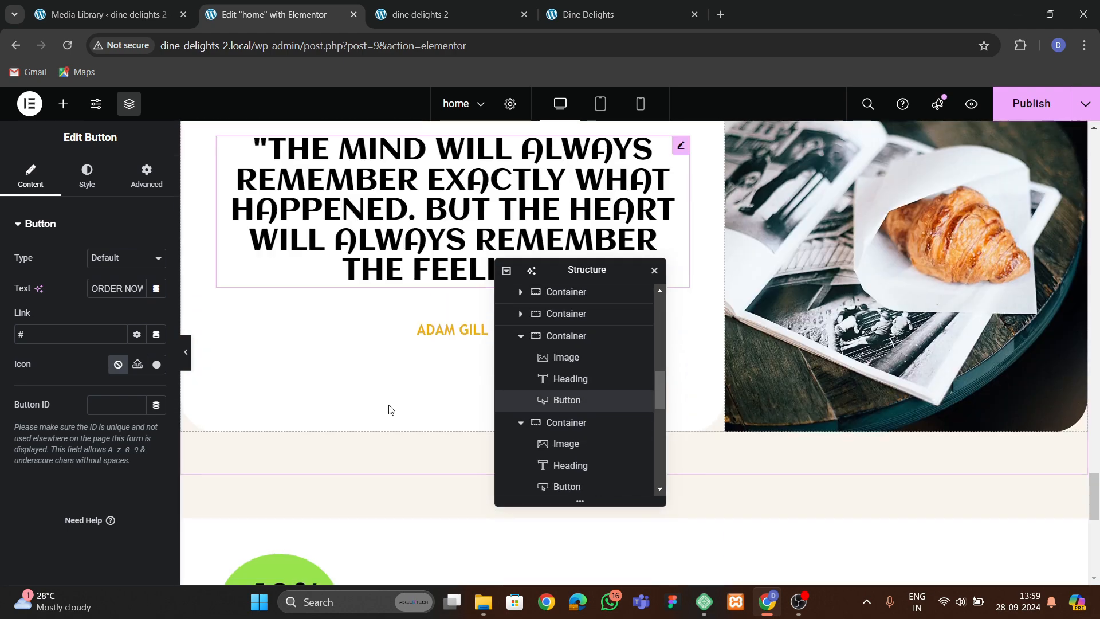
{"action": "left_click", "coordinate": [330, 293]}
{"action": "right_click", "coordinate": [329, 292]}
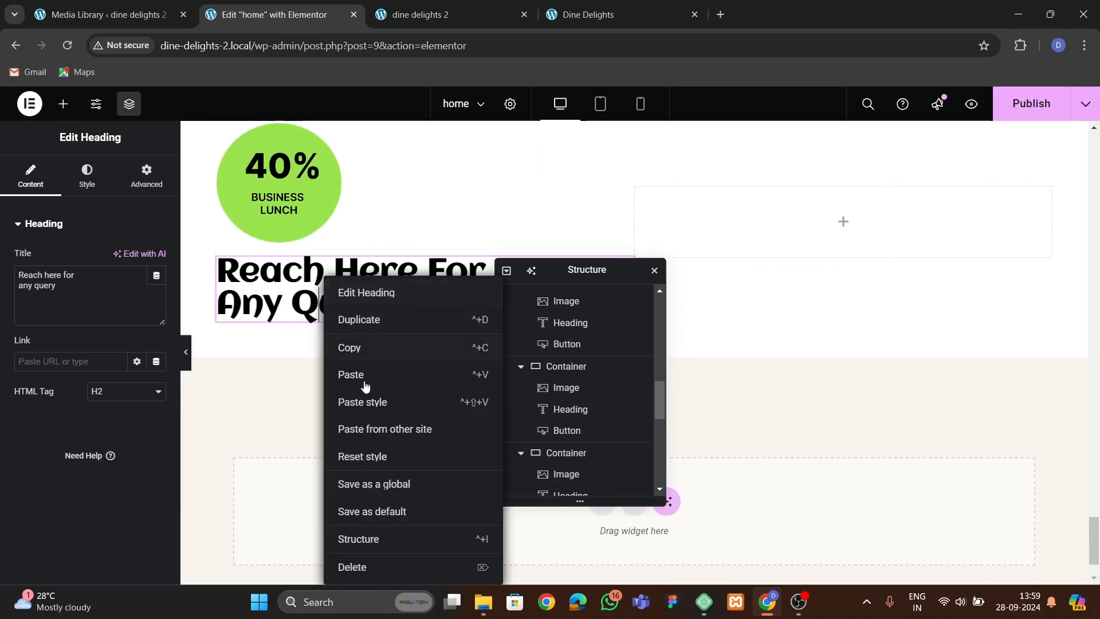
{"action": "left_click", "coordinate": [363, 378]}
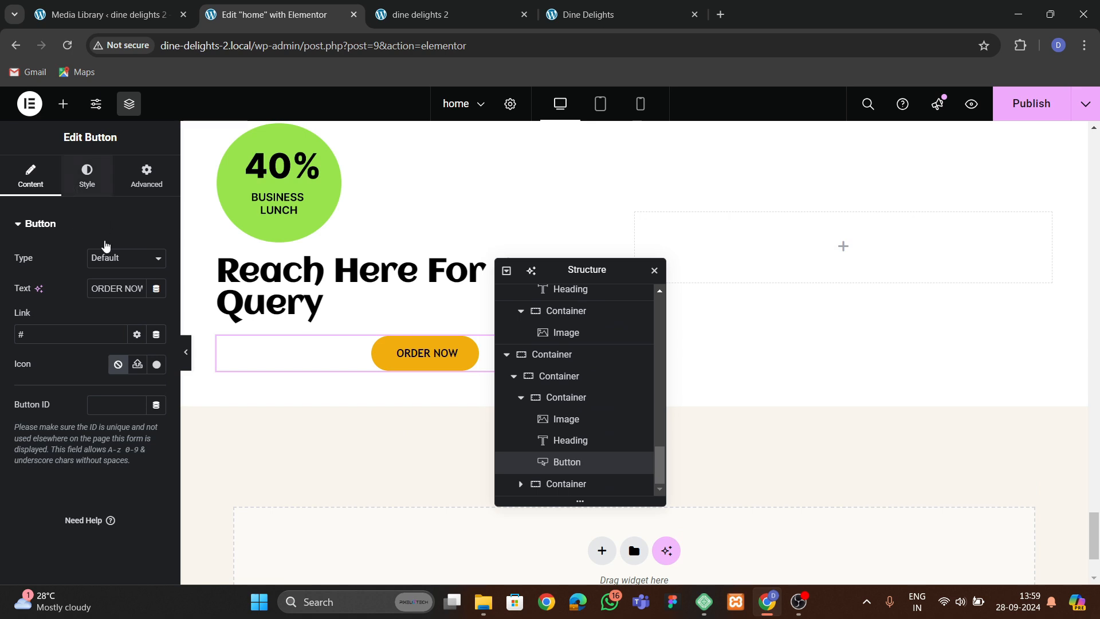
Align the pasted button to the left.
{"action": "left_click", "coordinate": [87, 175]}
{"action": "left_click", "coordinate": [98, 259]}
{"action": "scroll", "coordinate": [229, 288], "scroll_direction": "up", "scroll_amount": 3}
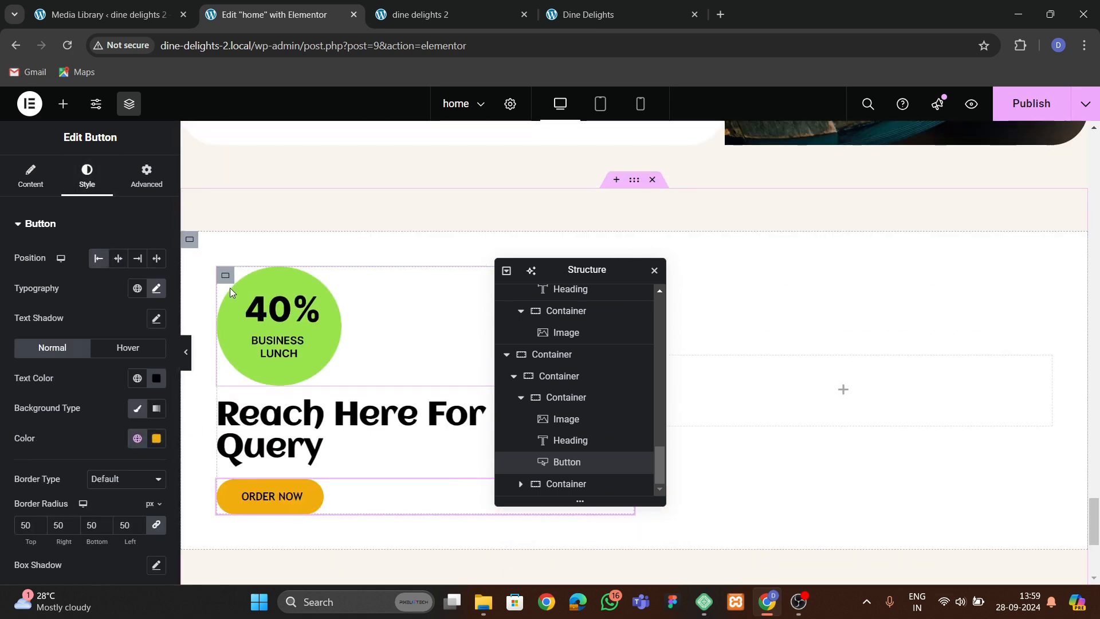
Set the left column container to justify content center, align items to start, and use a 40 px gap.
{"action": "left_click", "coordinate": [225, 275]}
{"action": "left_click", "coordinate": [30, 174]}
{"action": "scroll", "coordinate": [118, 390], "scroll_direction": "down", "scroll_amount": 2}
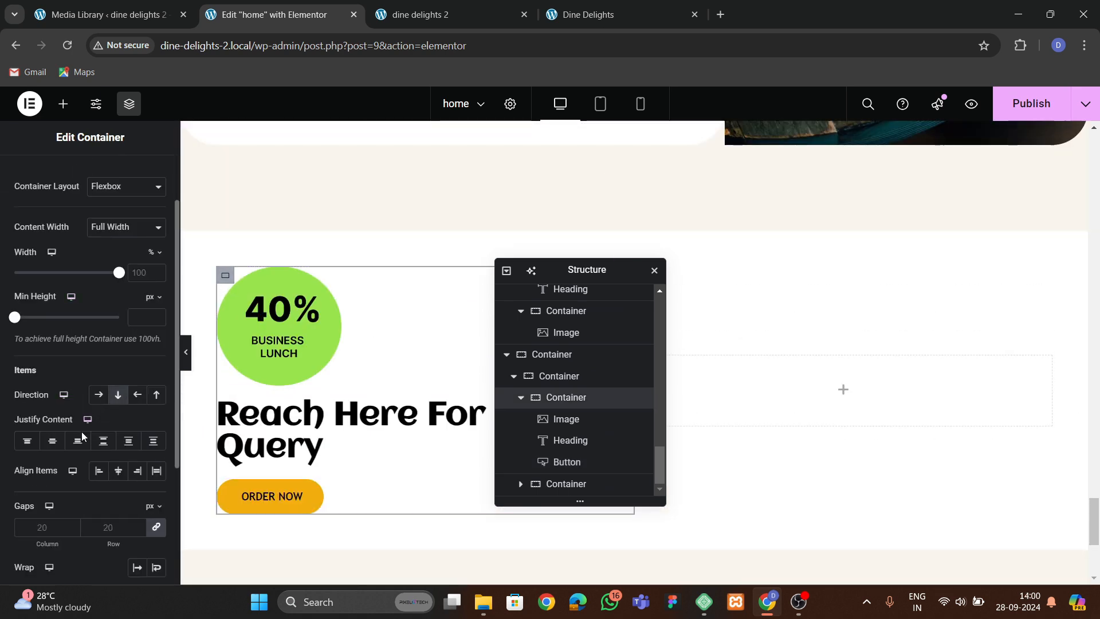
{"action": "left_click", "coordinate": [123, 476]}
{"action": "left_click", "coordinate": [99, 471]}
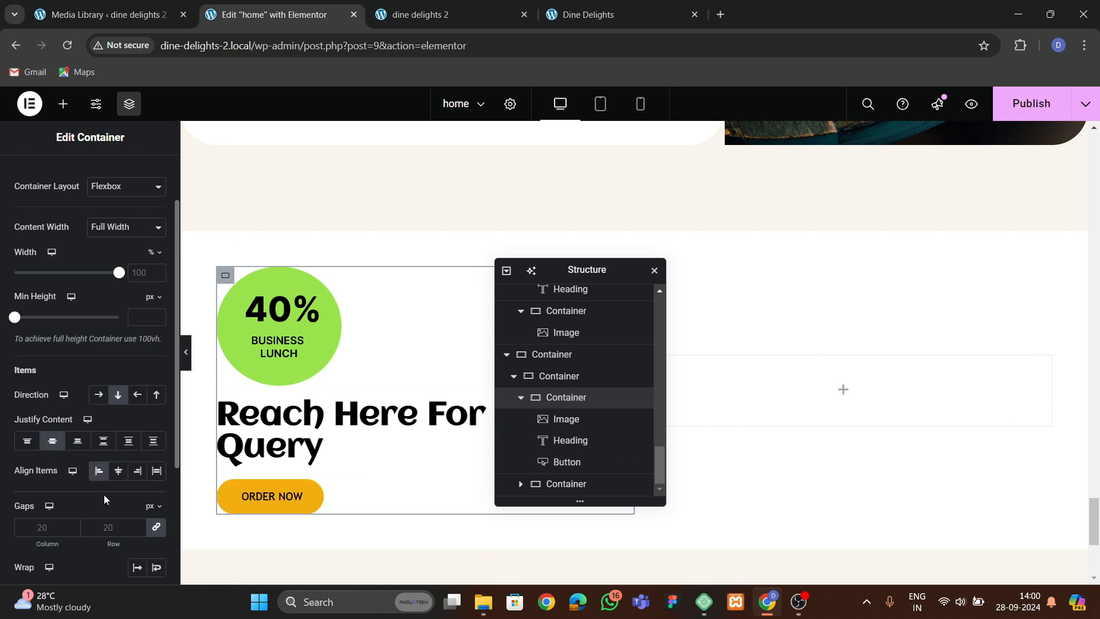
{"action": "left_click", "coordinate": [104, 526]}
{"action": "type", "text": "50"}
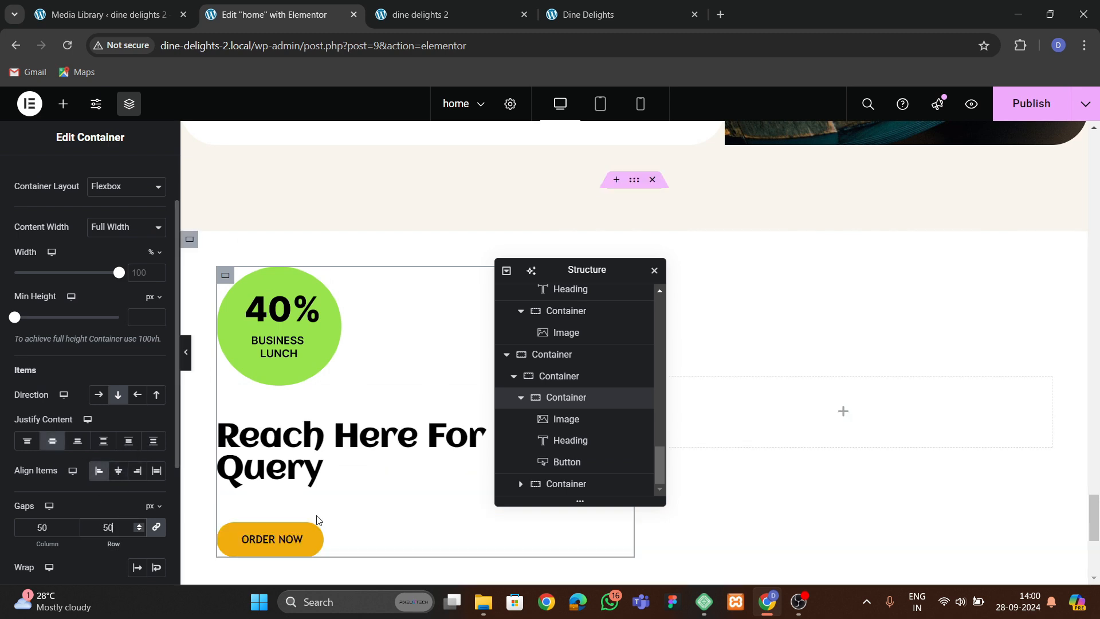
{"action": "key", "text": "BackSpace"}
{"action": "key", "text": "BackSpace"}
{"action": "type", "text": "40"}
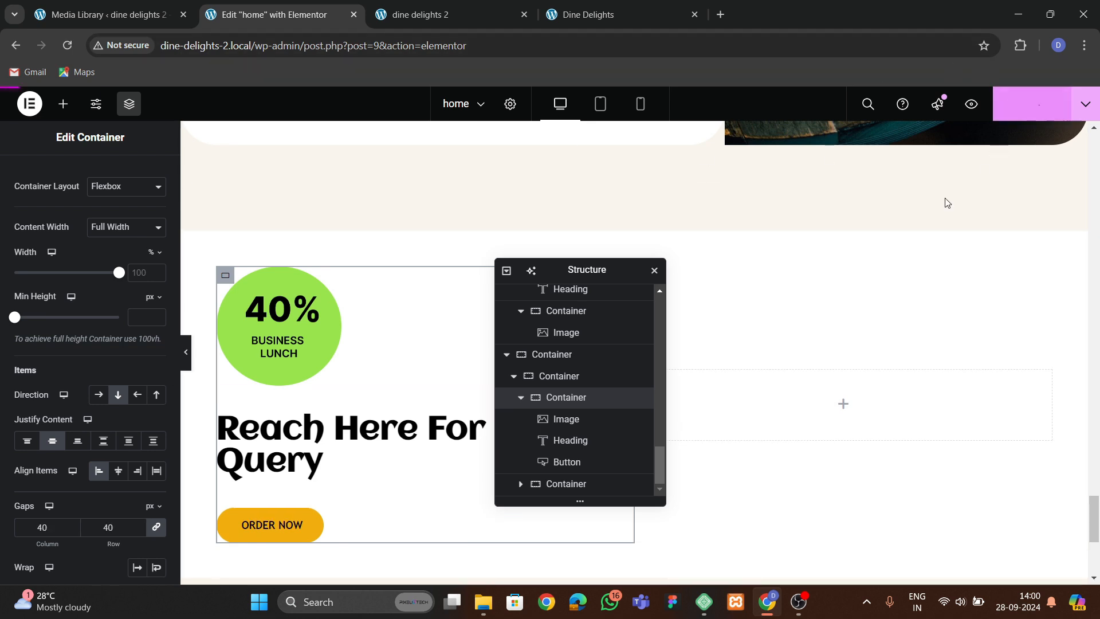
Publish the page and compare the live contact section with the original Dine Delights site.
{"action": "left_click", "coordinate": [1031, 103]}
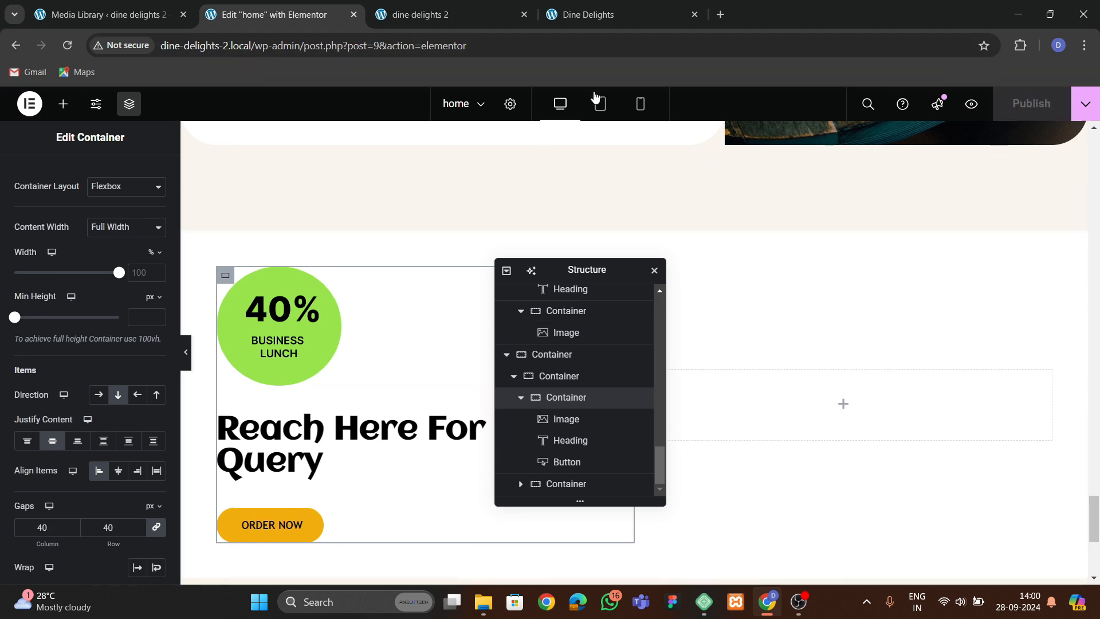
{"action": "left_click", "coordinate": [421, 14]}
{"action": "key", "text": "F5"}
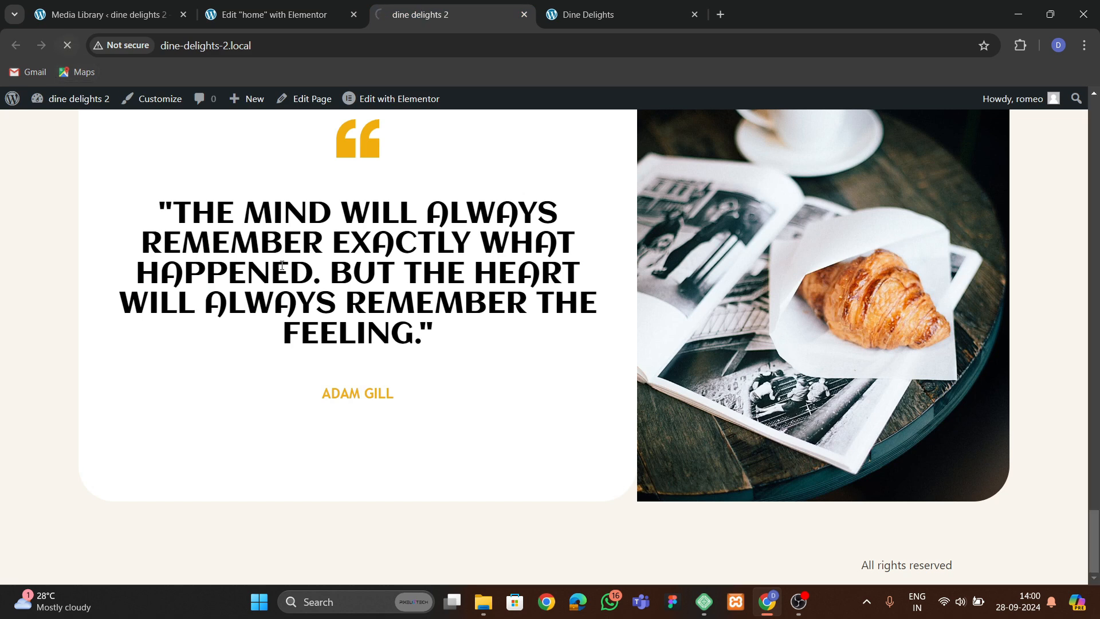
{"action": "scroll", "coordinate": [478, 343], "scroll_direction": "down", "scroll_amount": 7}
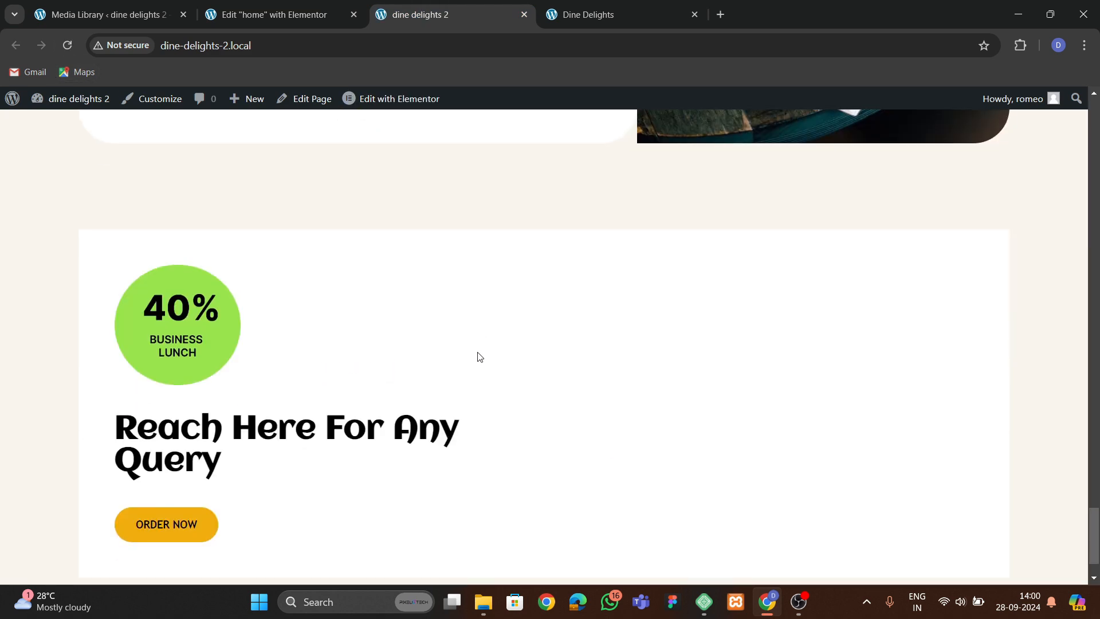
{"action": "left_click", "coordinate": [584, 14]}
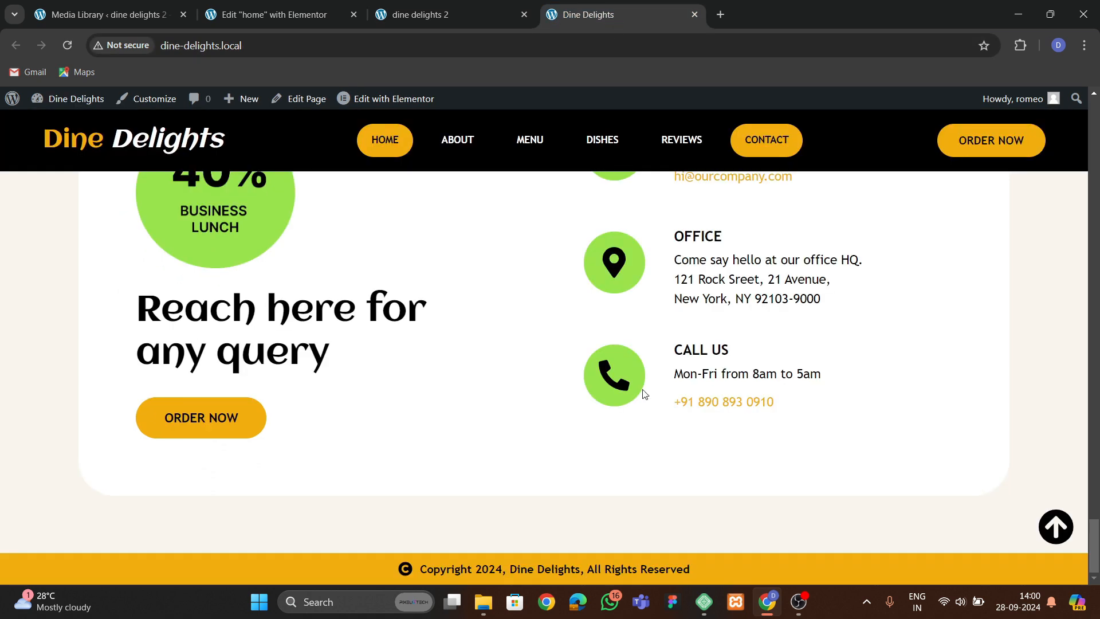
{"action": "scroll", "coordinate": [232, 252], "scroll_direction": "up", "scroll_amount": 2}
{"action": "left_click", "coordinate": [244, 18]}
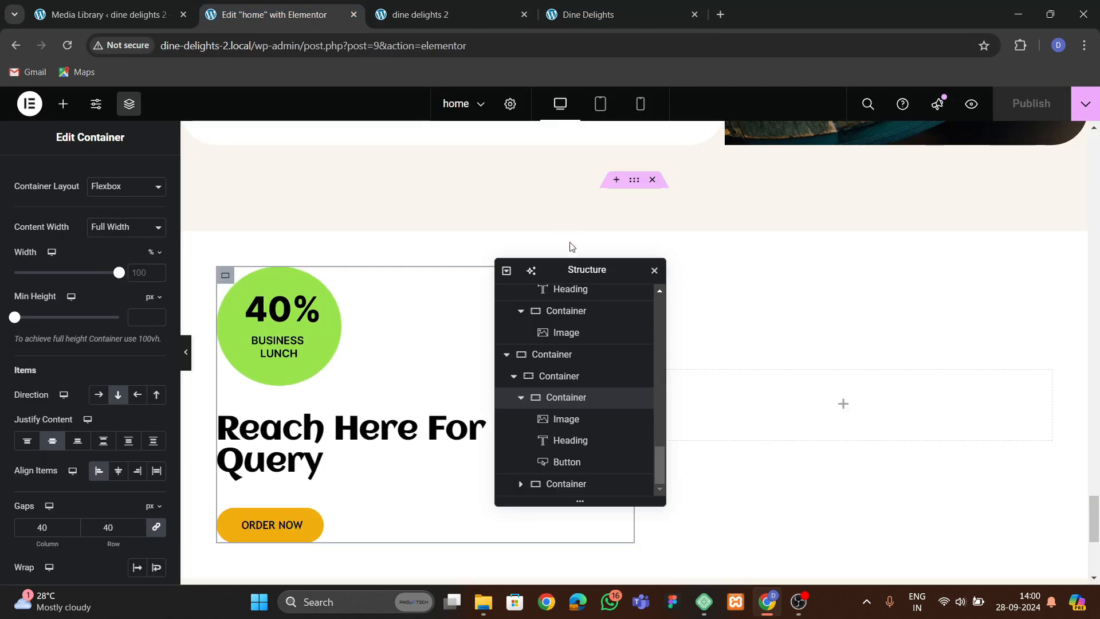
Select the two-column row container and toggle off its centered item alignment.
{"action": "left_click_drag", "start_coordinate": [600, 279], "coordinate": [437, 279]}
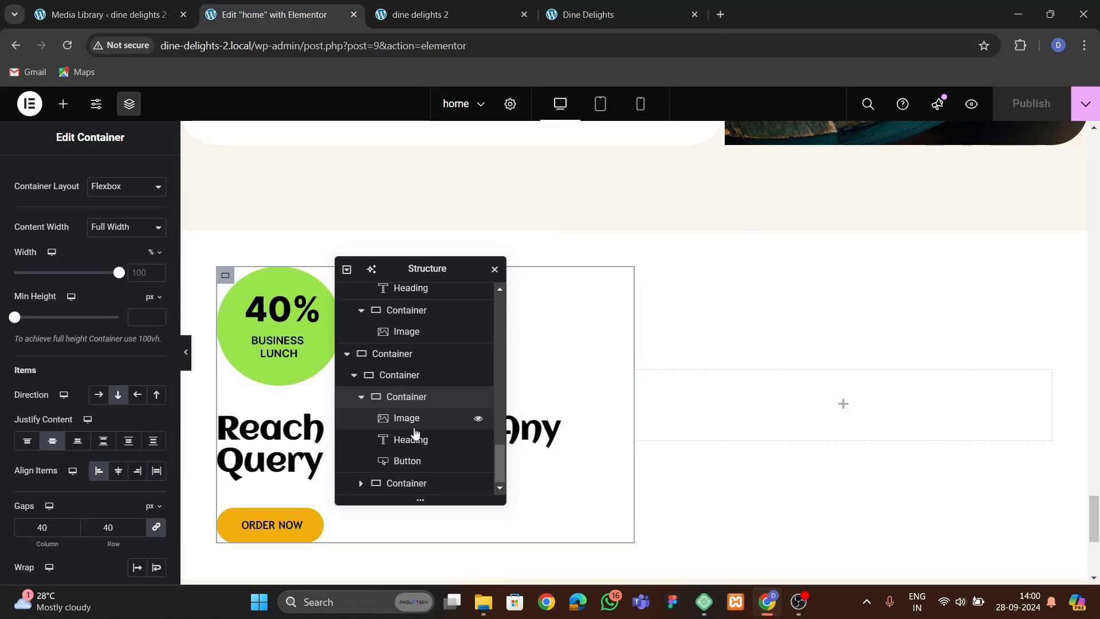
{"action": "left_click", "coordinate": [408, 376]}
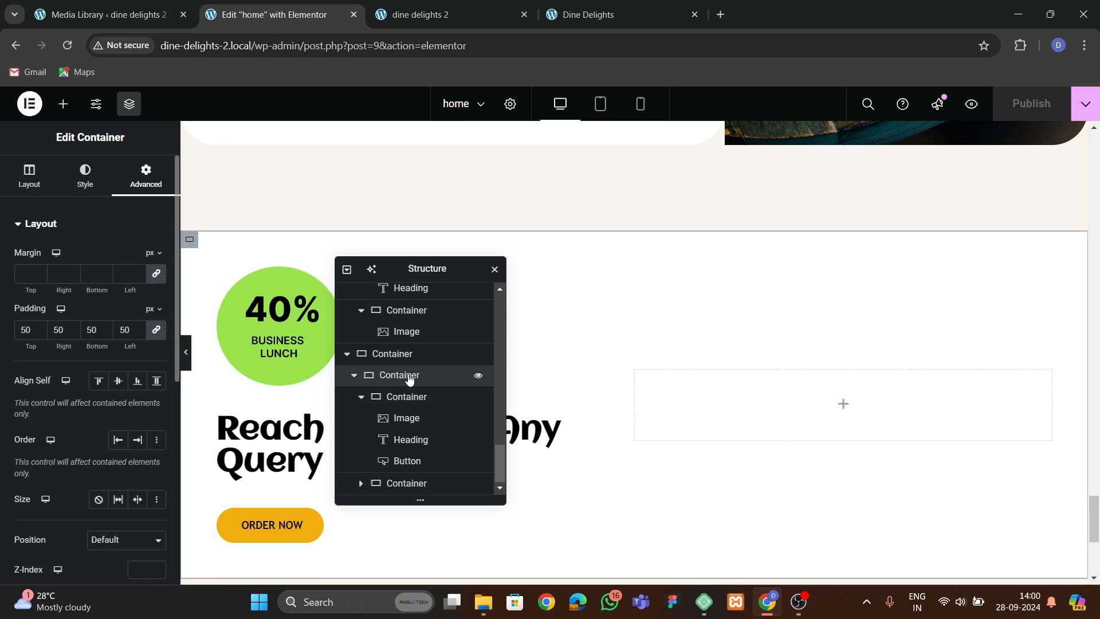
{"action": "left_click", "coordinate": [362, 397]}
{"action": "left_click", "coordinate": [29, 175]}
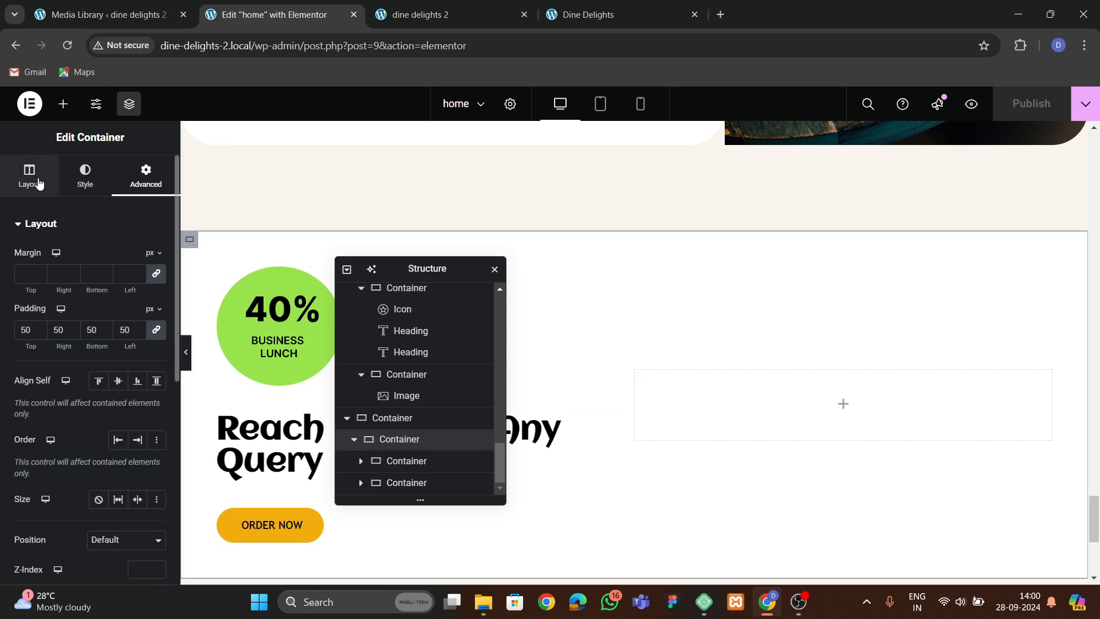
{"action": "scroll", "coordinate": [85, 360], "scroll_direction": "down", "scroll_amount": 3}
{"action": "left_click", "coordinate": [119, 399]}
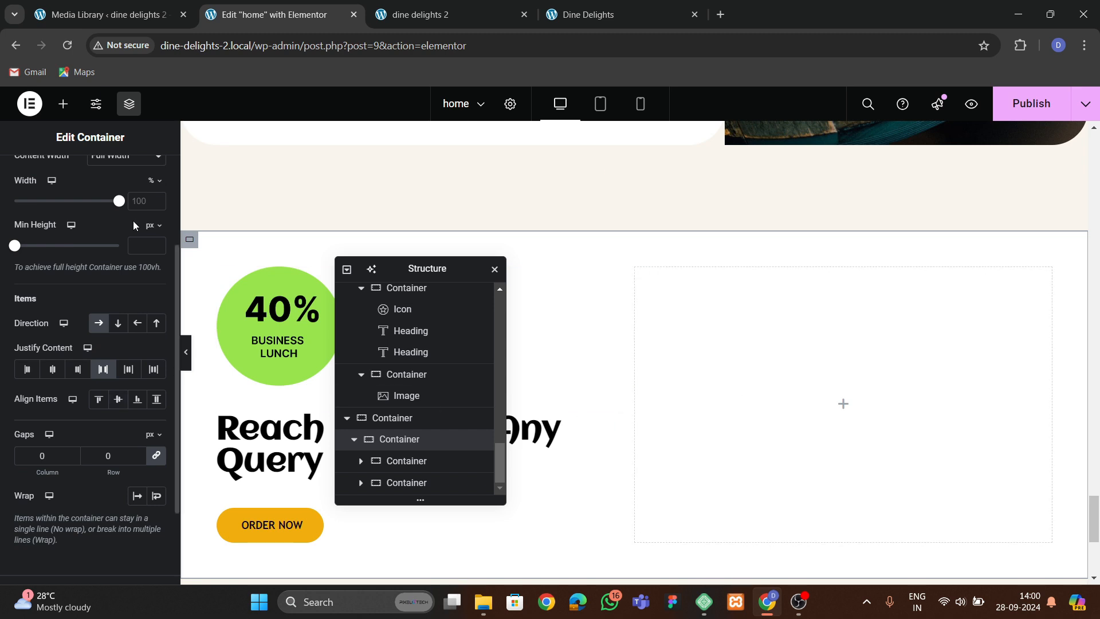
Add a container to the right column, nest another container inside it, and set its padding to 0.
{"action": "scroll", "coordinate": [81, 194], "scroll_direction": "up", "scroll_amount": 3}
{"action": "left_click", "coordinate": [67, 104]}
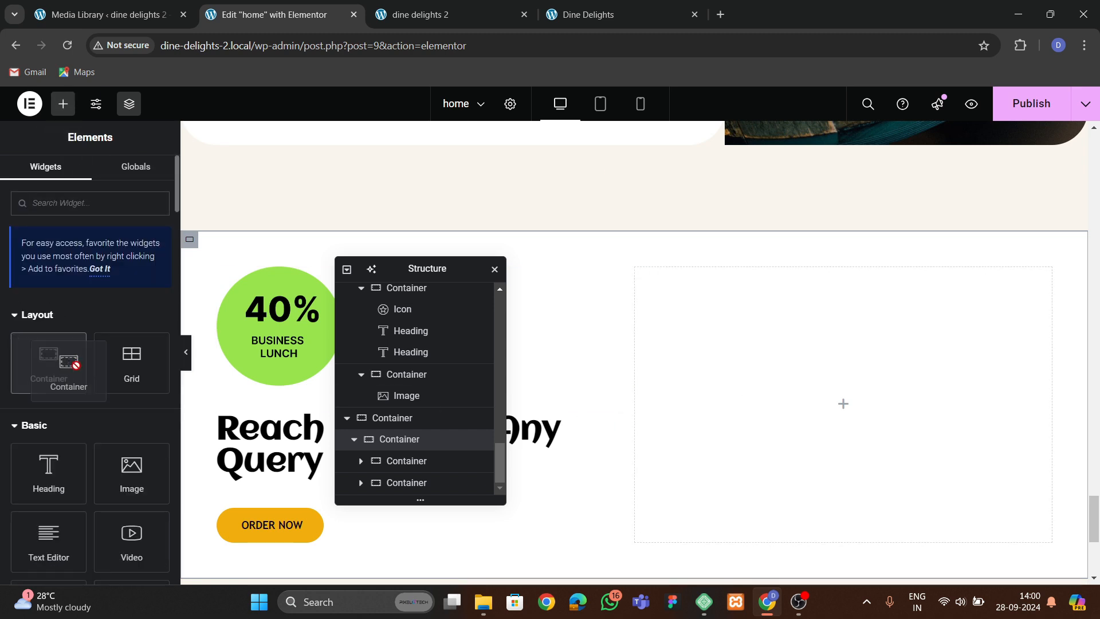
{"action": "left_click_drag", "start_coordinate": [67, 361], "coordinate": [678, 368]}
{"action": "left_click", "coordinate": [146, 175]}
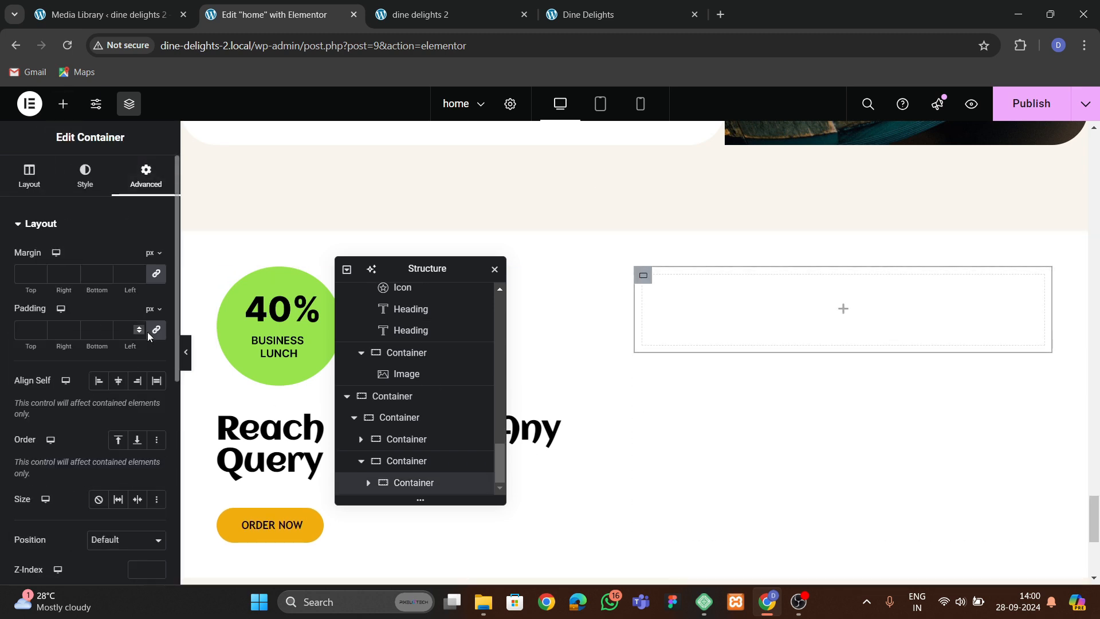
{"action": "left_click", "coordinate": [63, 104]}
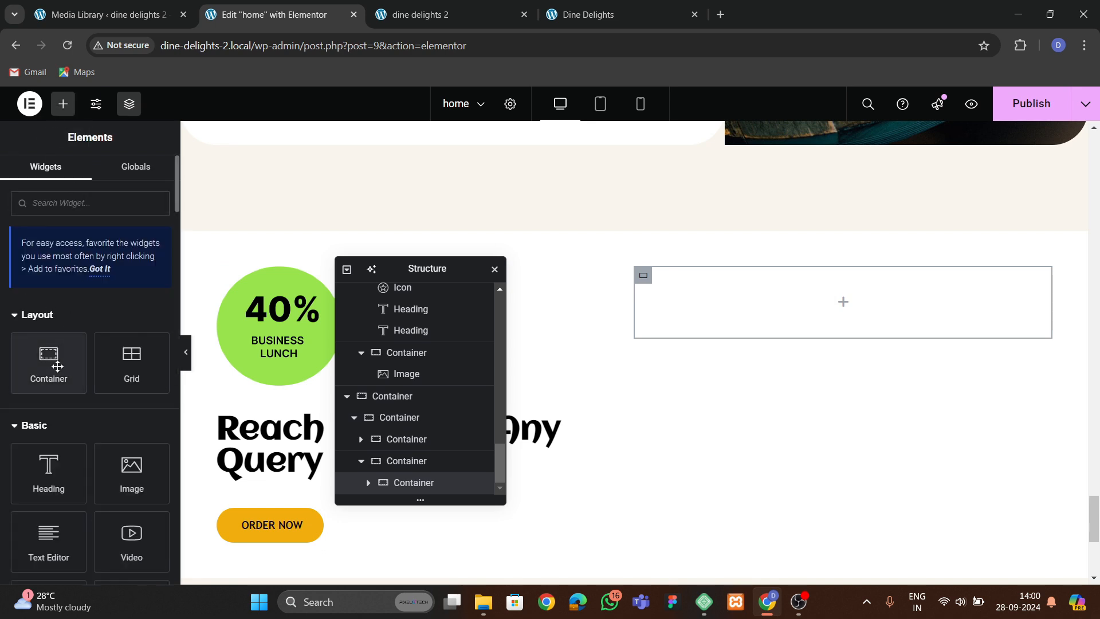
{"action": "left_click_drag", "start_coordinate": [52, 361], "coordinate": [688, 310]}
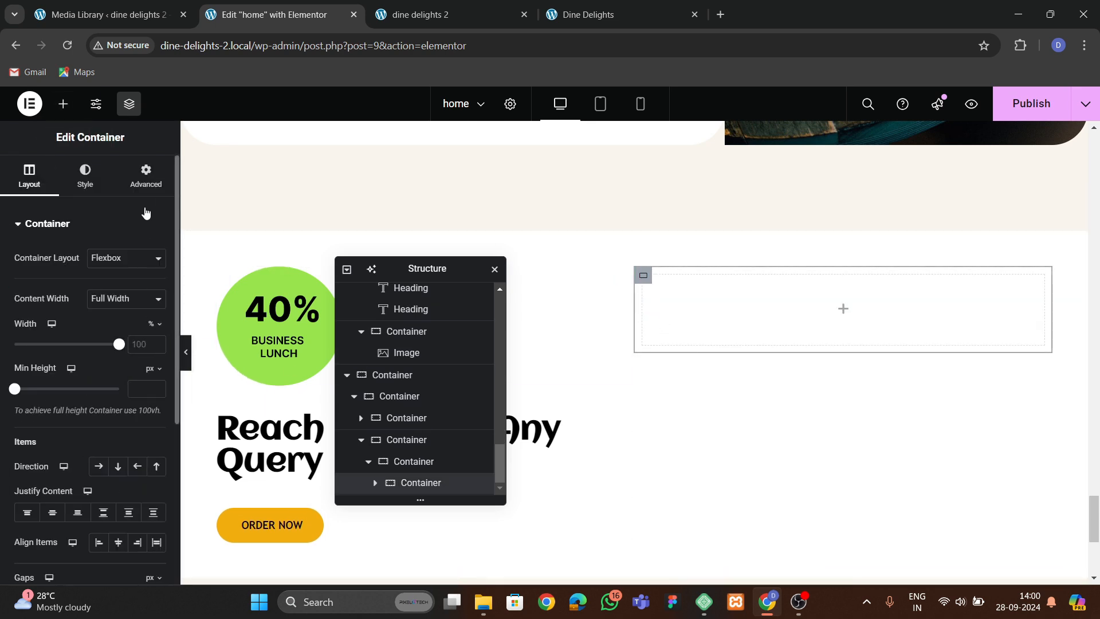
{"action": "left_click", "coordinate": [146, 175]}
{"action": "left_click", "coordinate": [157, 332]}
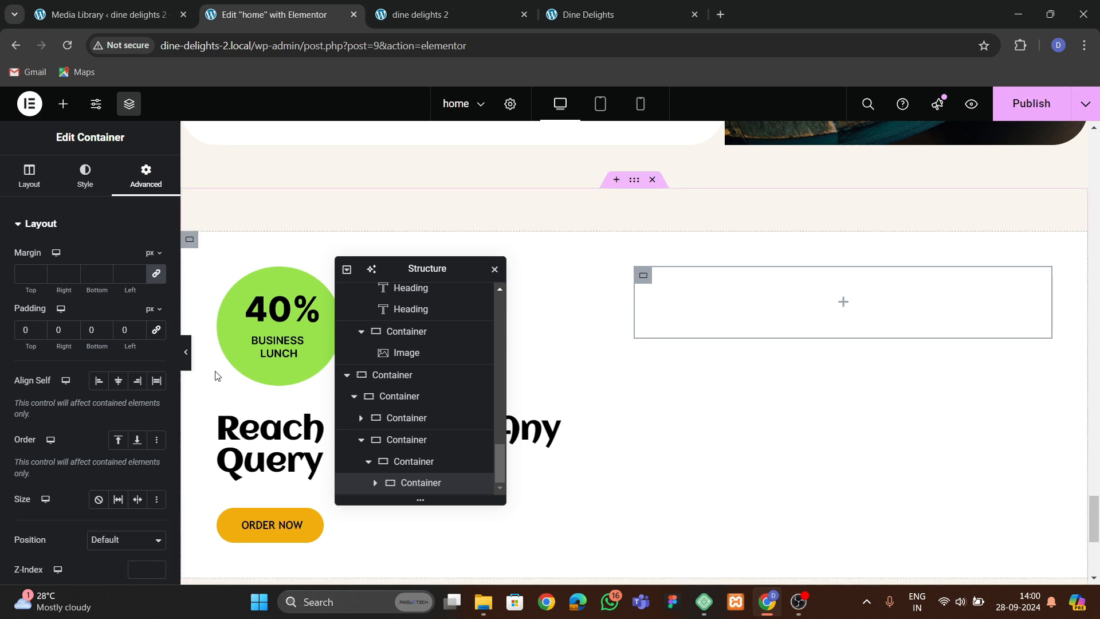
Duplicate the nested container and set the first copy's width to 30%.
{"action": "right_click", "coordinate": [452, 486]}
{"action": "left_click", "coordinate": [474, 270]}
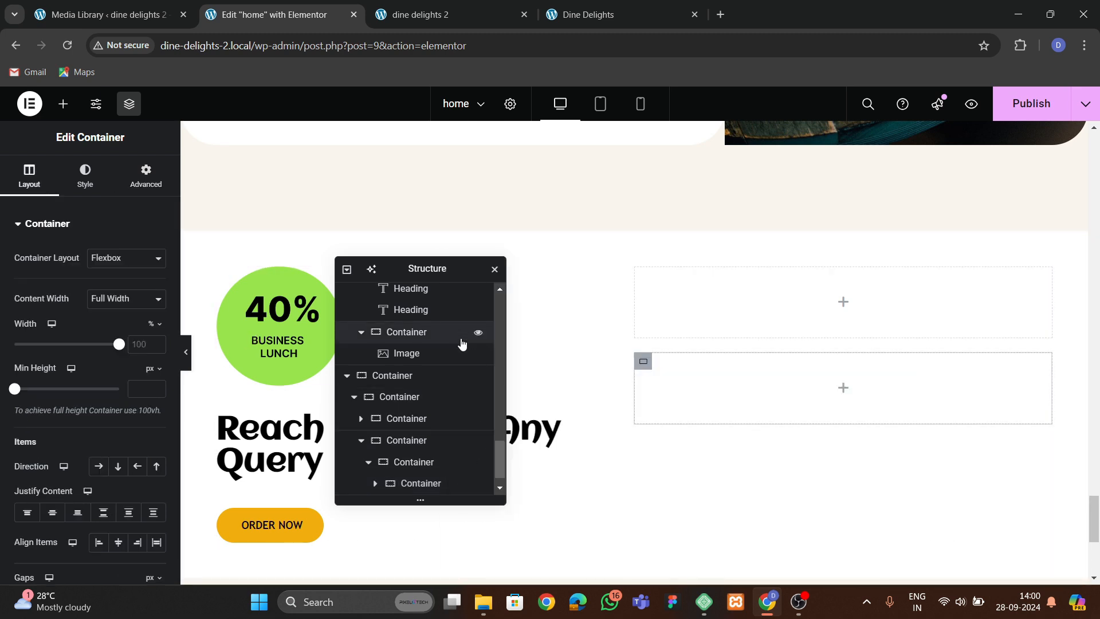
{"action": "left_click", "coordinate": [446, 461]}
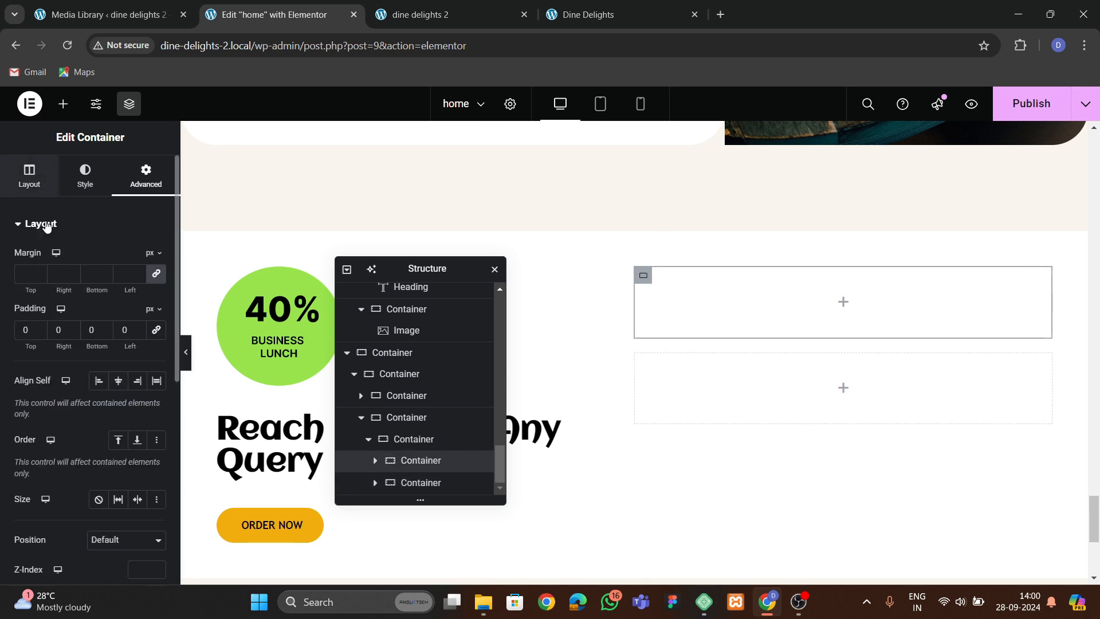
{"action": "left_click", "coordinate": [34, 181]}
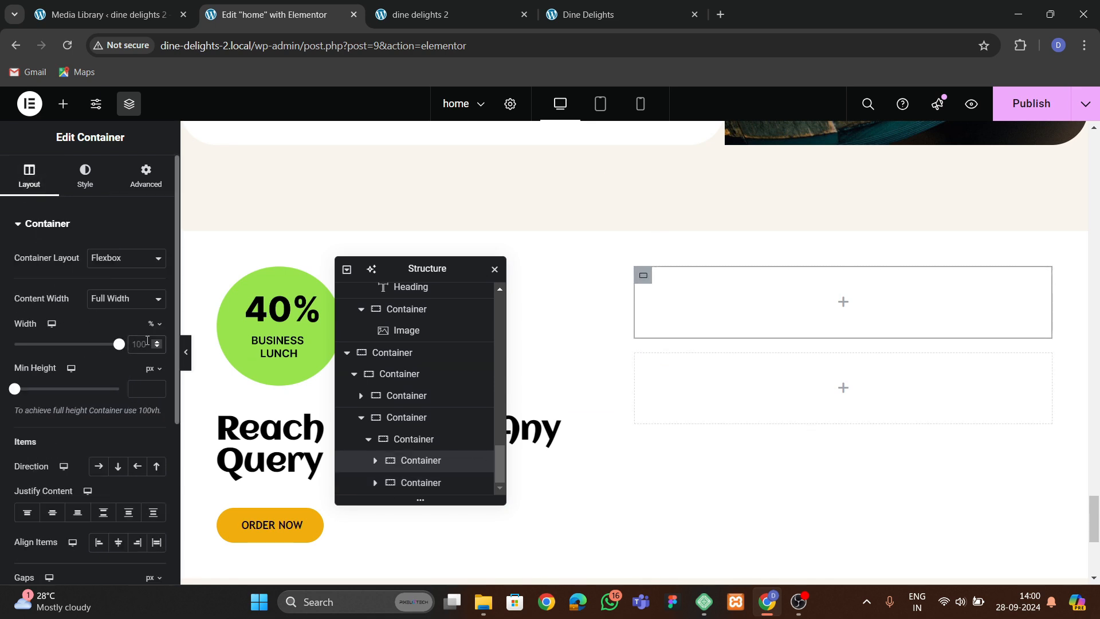
{"action": "left_click", "coordinate": [147, 340]}
{"action": "type", "text": "30"}
Set the second nested container's width to 70%.
{"action": "left_click", "coordinate": [422, 483]}
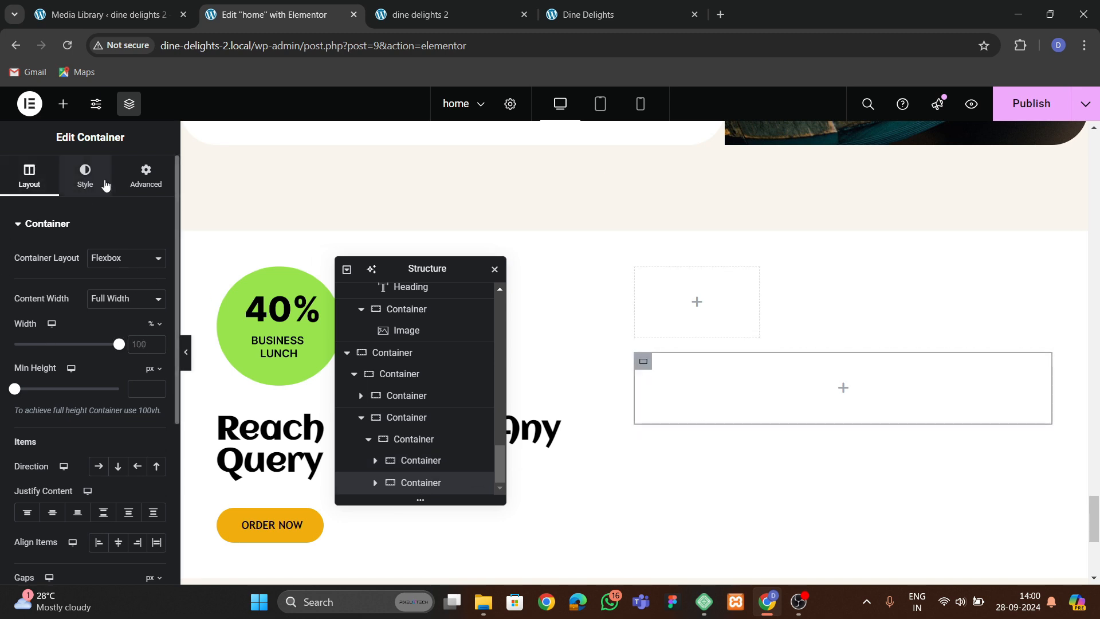
{"action": "left_click", "coordinate": [104, 182]}
{"action": "left_click", "coordinate": [146, 178]}
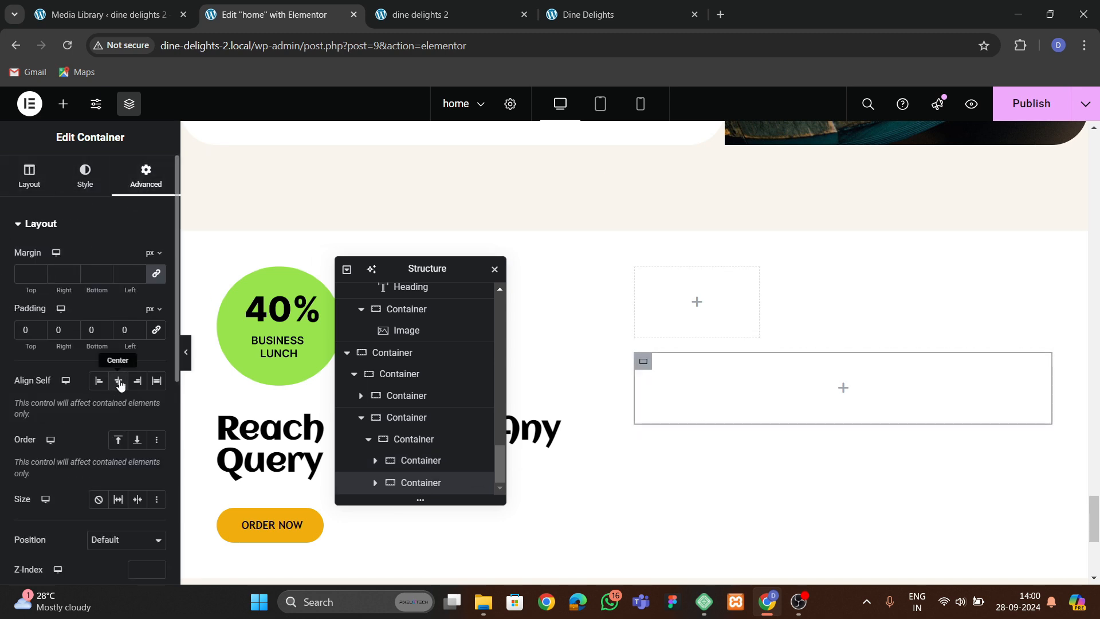
{"action": "left_click", "coordinate": [29, 174]}
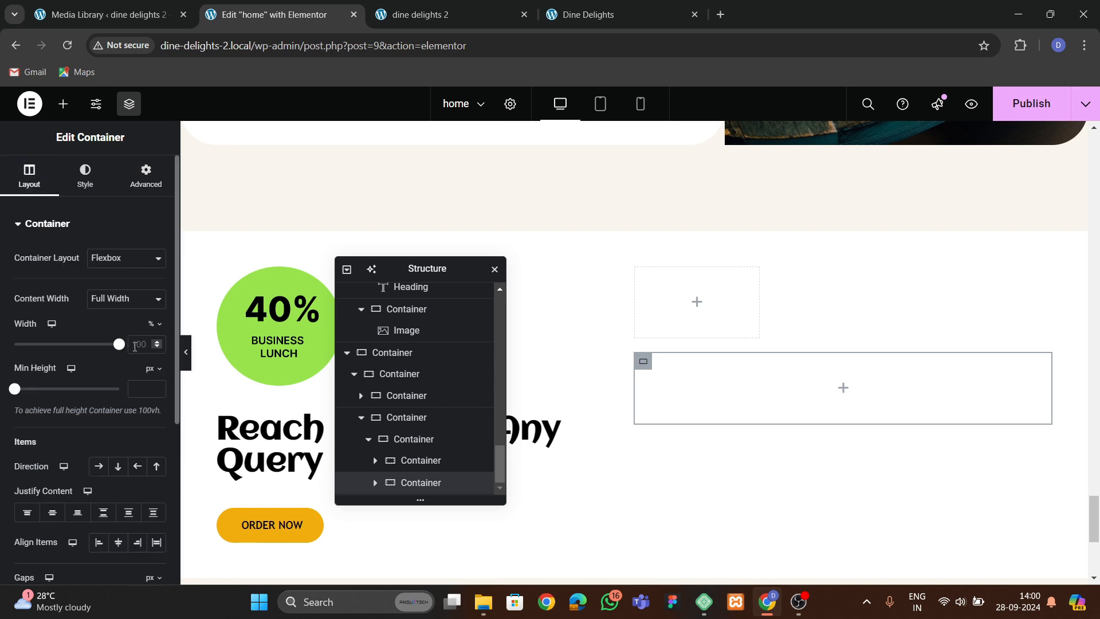
{"action": "type", "text": "70"}
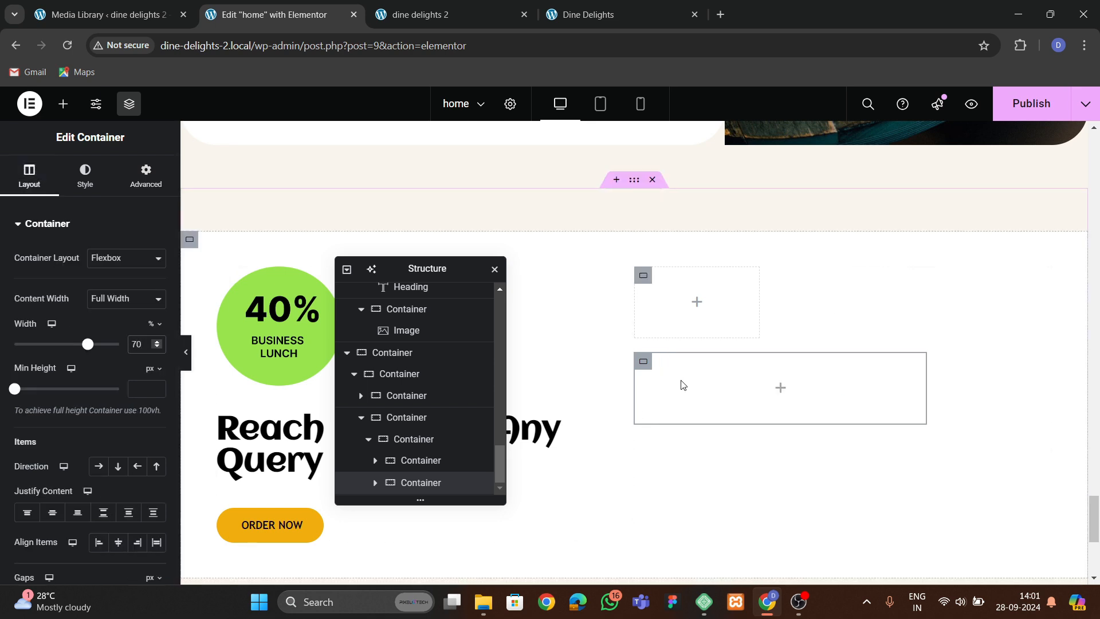
Set the wrapper container's direction to row with space-between justification.
{"action": "left_click", "coordinate": [413, 439]}
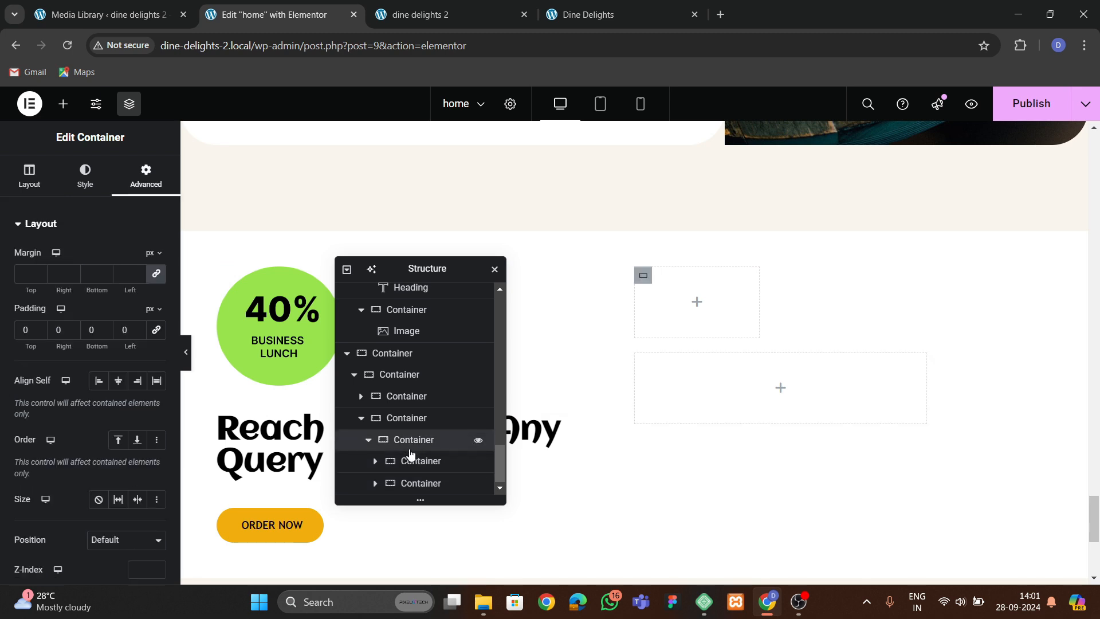
{"action": "left_click", "coordinate": [30, 175]}
{"action": "scroll", "coordinate": [86, 372], "scroll_direction": "down", "scroll_amount": 2}
{"action": "left_click", "coordinate": [99, 323]}
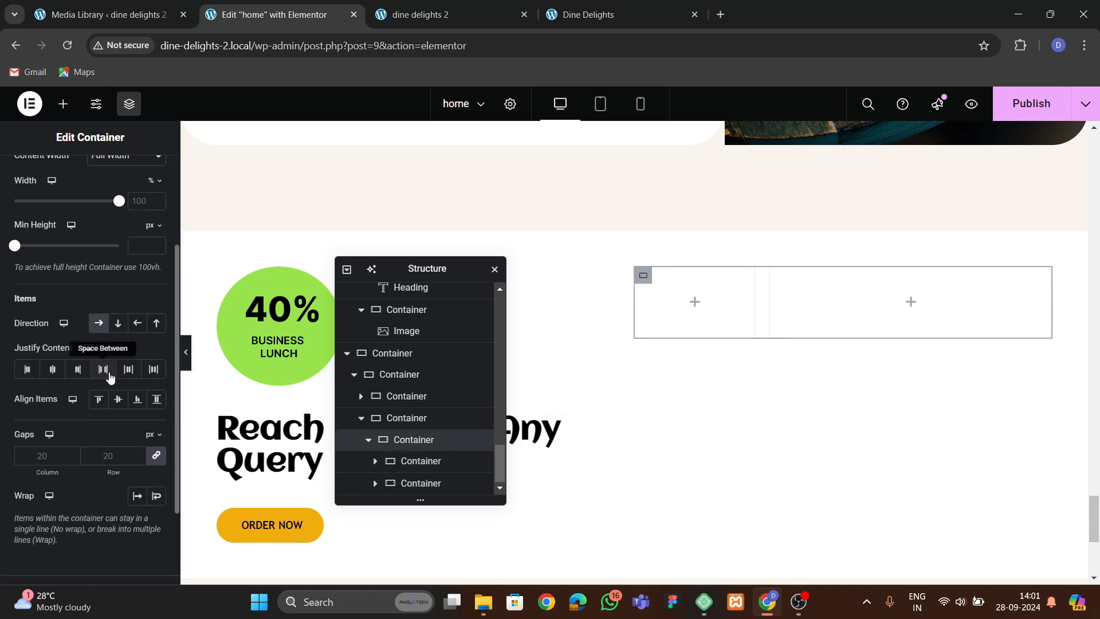
{"action": "left_click", "coordinate": [109, 372]}
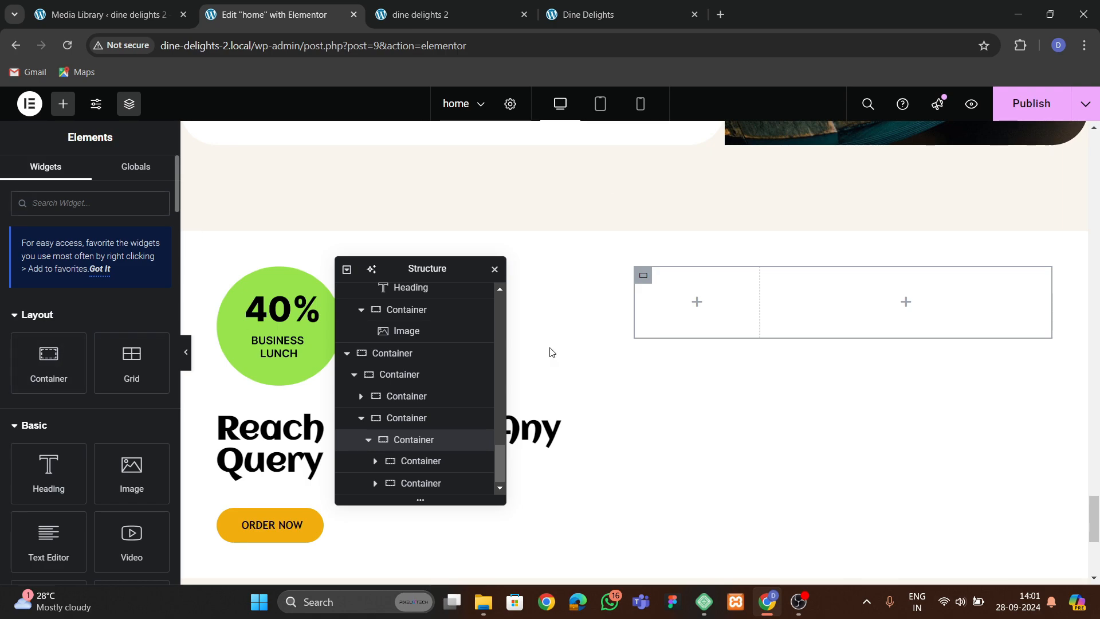
Copy the fork-and-spoon icon from the Fresh Foods features section.
{"action": "scroll", "coordinate": [705, 324], "scroll_direction": "up", "scroll_amount": 20}
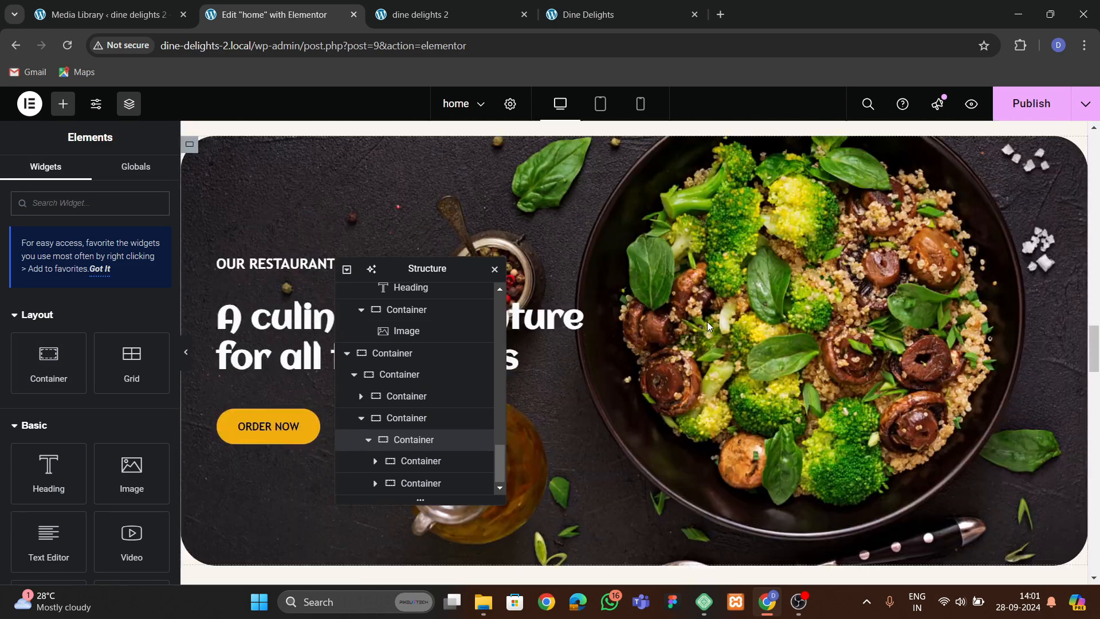
{"action": "scroll", "coordinate": [707, 321], "scroll_direction": "up", "scroll_amount": 15}
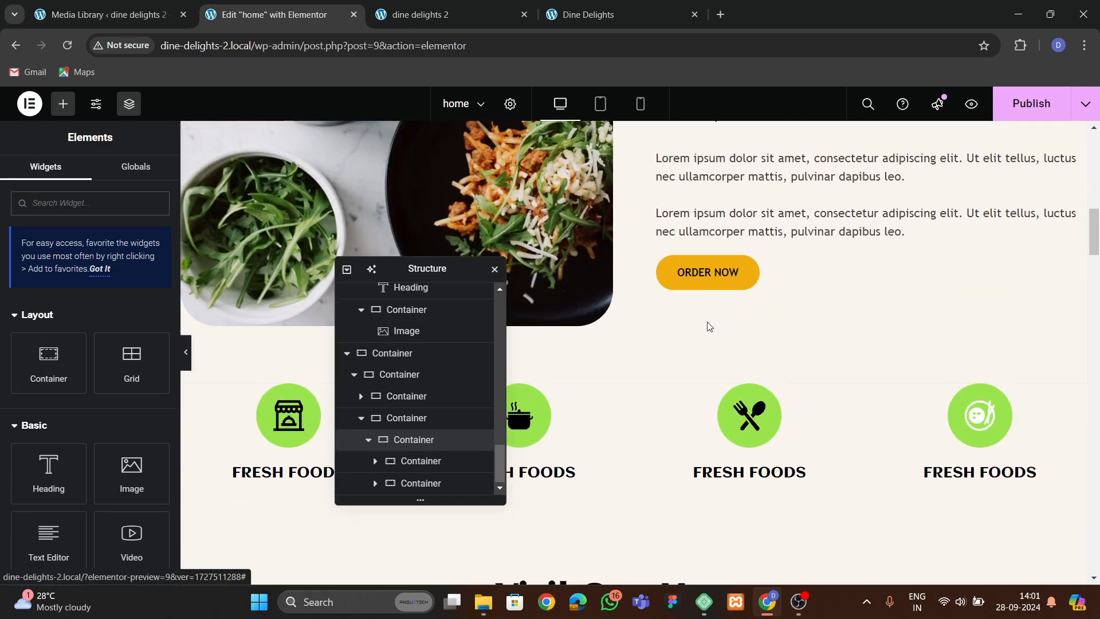
{"action": "right_click", "coordinate": [744, 414]}
{"action": "left_click", "coordinate": [772, 347]}
{"action": "scroll", "coordinate": [728, 387], "scroll_direction": "down", "scroll_amount": 7}
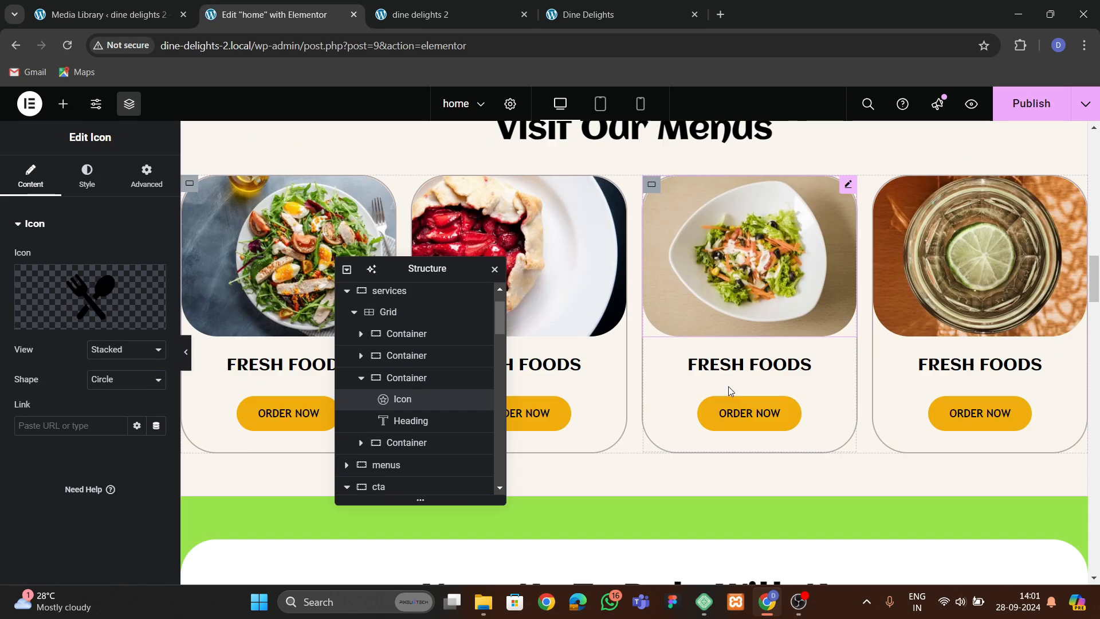
Paste the copied fork-and-spoon icon into the 30% nested container of the contact section.
{"action": "scroll", "coordinate": [727, 386], "scroll_direction": "down", "scroll_amount": 20}
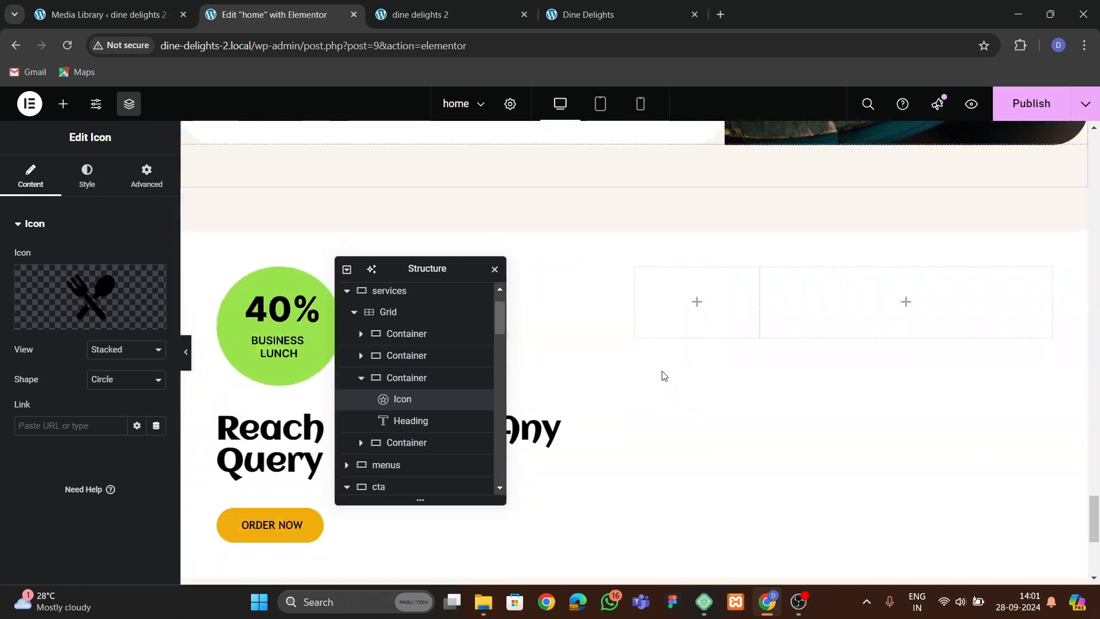
{"action": "scroll", "coordinate": [661, 374], "scroll_direction": "down", "scroll_amount": 3}
{"action": "scroll", "coordinate": [663, 287], "scroll_direction": "up", "scroll_amount": 2}
{"action": "right_click", "coordinate": [668, 220]}
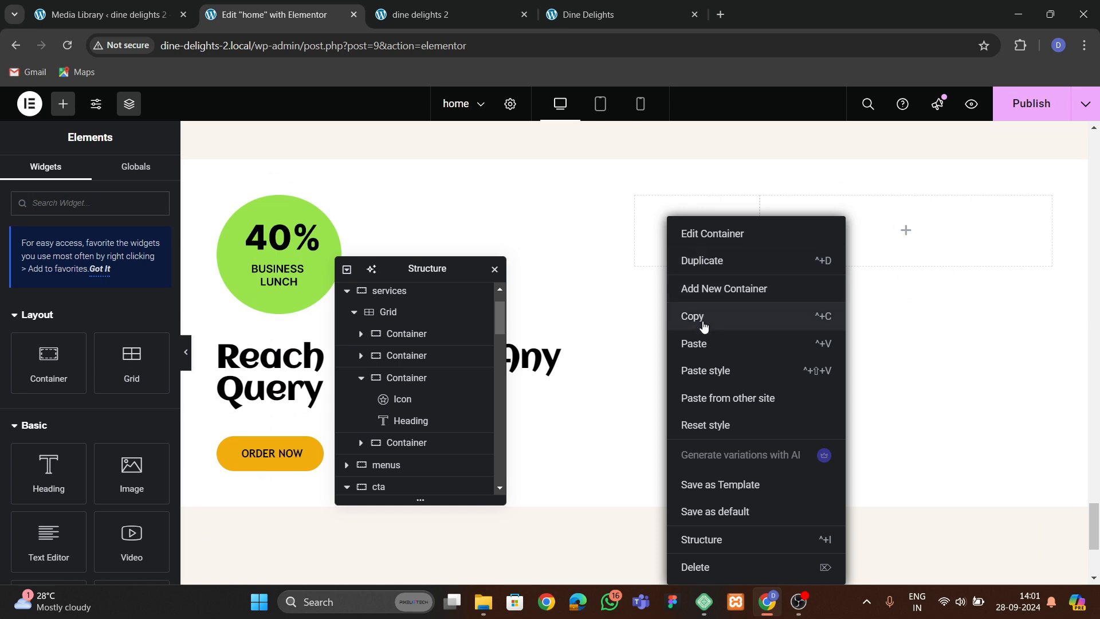
{"action": "left_click", "coordinate": [696, 344]}
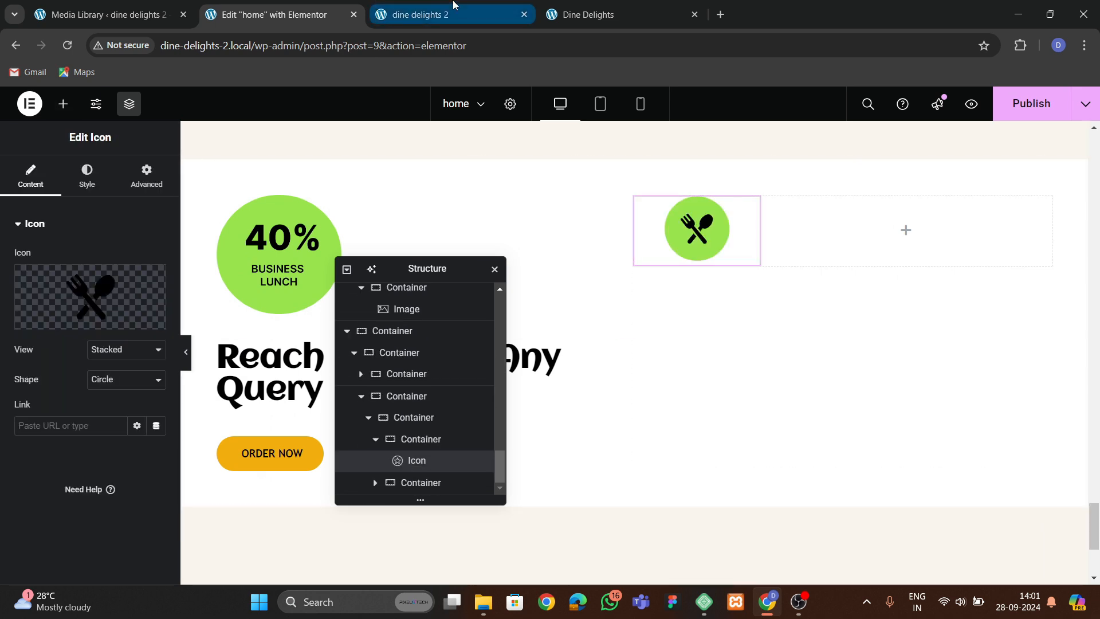
Add a heading widget to the 70% nested container and duplicate it.
{"action": "left_click", "coordinate": [582, 15]}
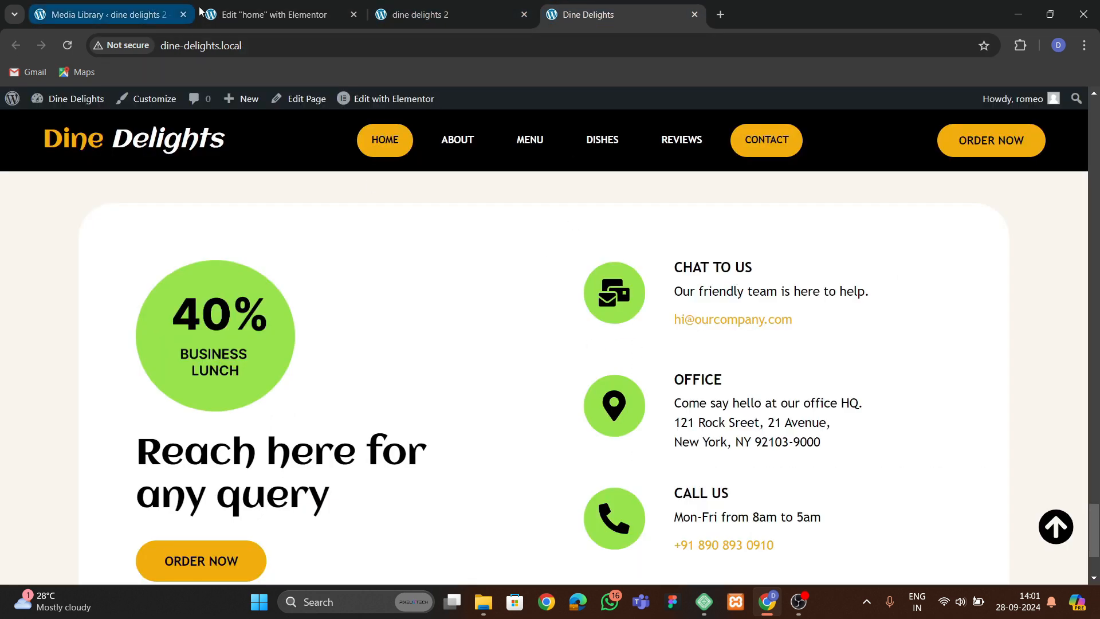
{"action": "left_click", "coordinate": [96, 15]}
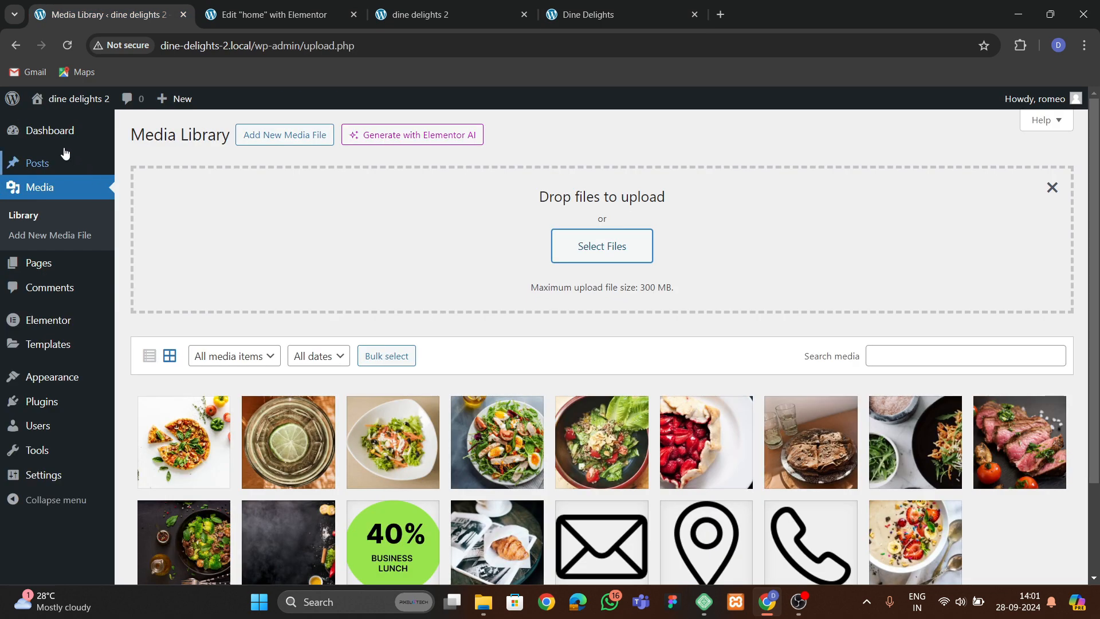
{"action": "left_click", "coordinate": [269, 16]}
{"action": "left_click", "coordinate": [63, 104]}
{"action": "left_click_drag", "start_coordinate": [48, 329], "coordinate": [789, 222]}
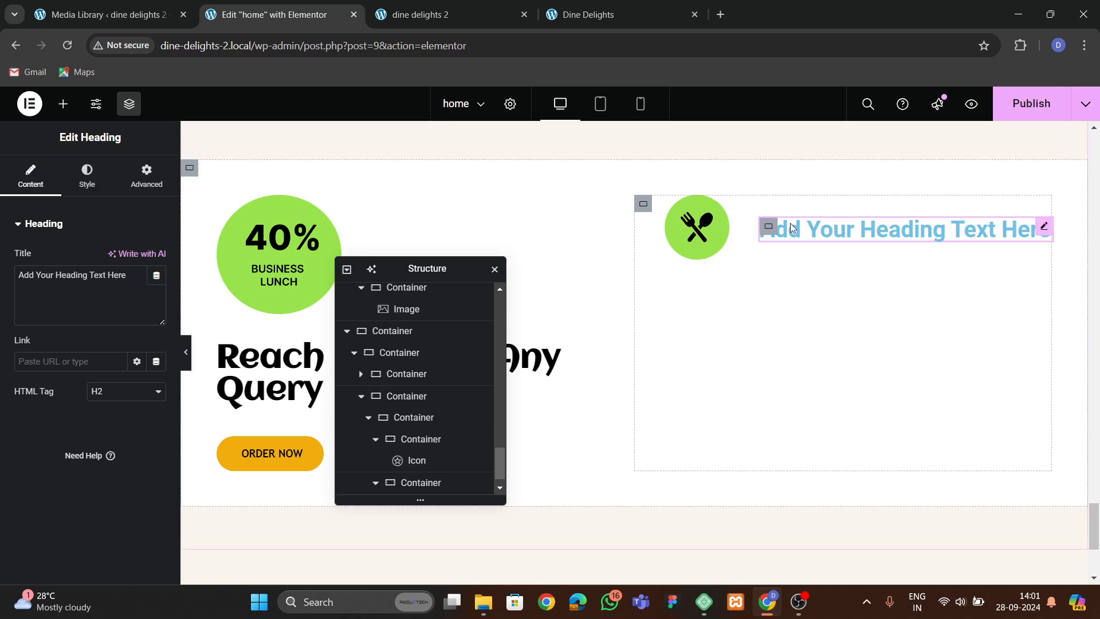
{"action": "right_click", "coordinate": [789, 222]}
{"action": "left_click", "coordinate": [816, 290]}
{"action": "right_click", "coordinate": [845, 229]}
{"action": "left_click", "coordinate": [874, 267]}
Set the first heading's text to CHAT WITH US.
{"action": "left_click", "coordinate": [613, 22]}
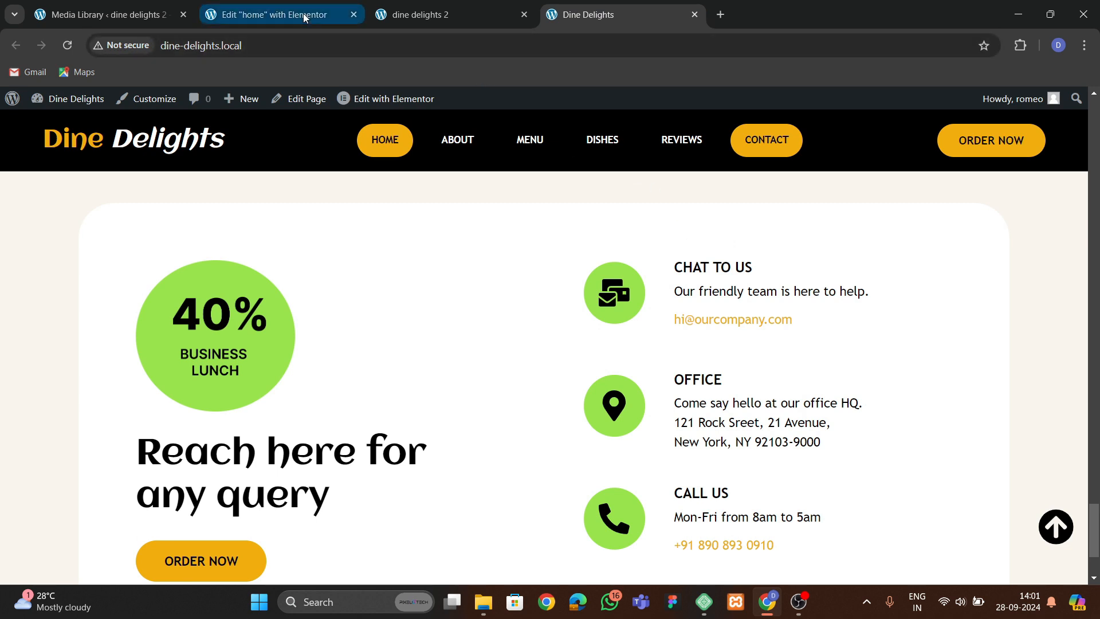
{"action": "left_click", "coordinate": [274, 14]}
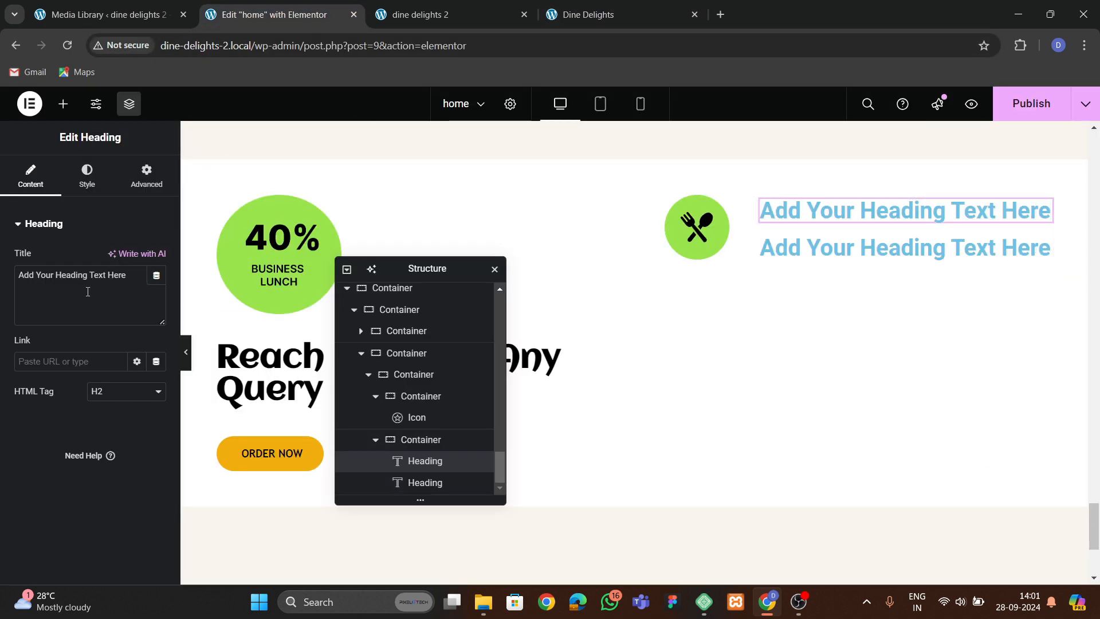
{"action": "key", "text": "BackSpace"}
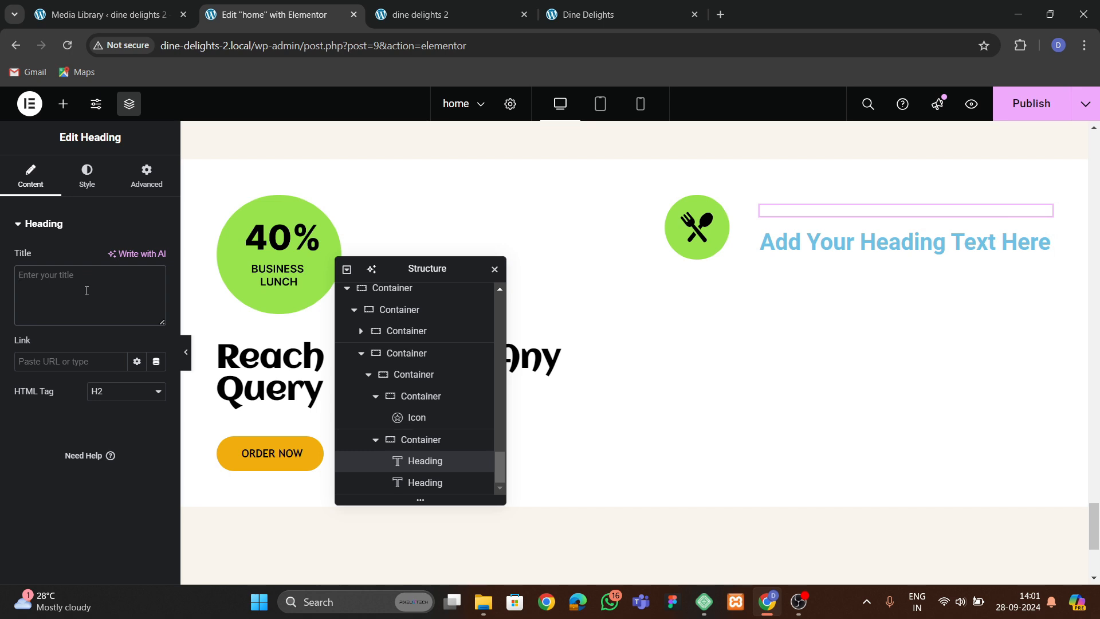
{"action": "type", "text": "CHAT WITH US"}
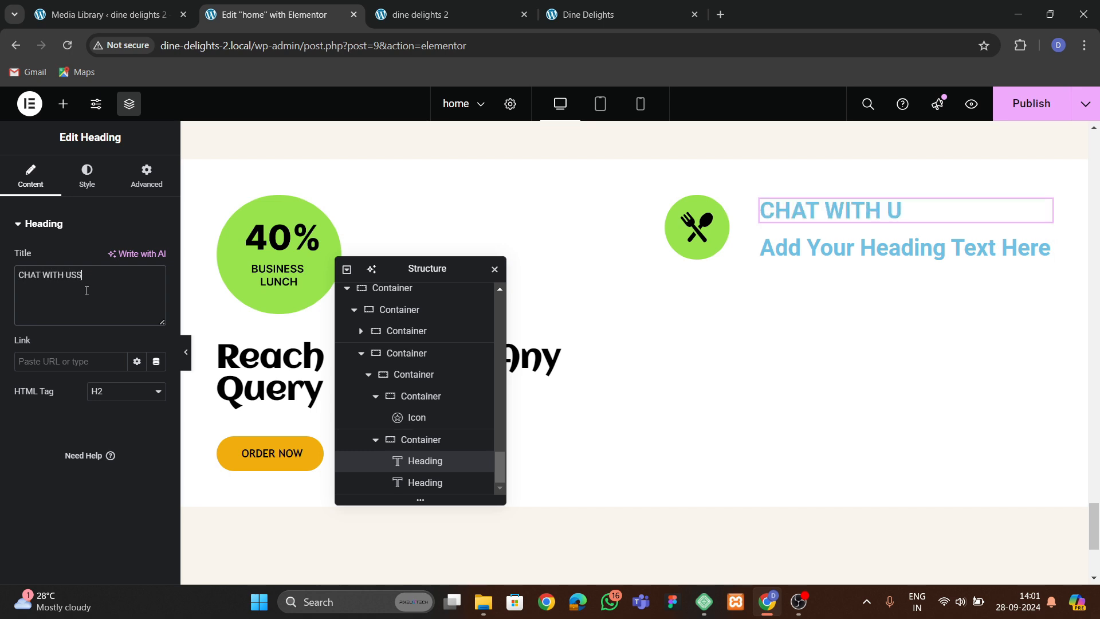
Set the CHAT WITH US heading's text color to #000000 and its font family to Trebuchet.
{"action": "left_click", "coordinate": [87, 178]}
{"action": "left_click", "coordinate": [156, 288]}
{"action": "left_click_drag", "start_coordinate": [86, 444], "coordinate": [28, 485]}
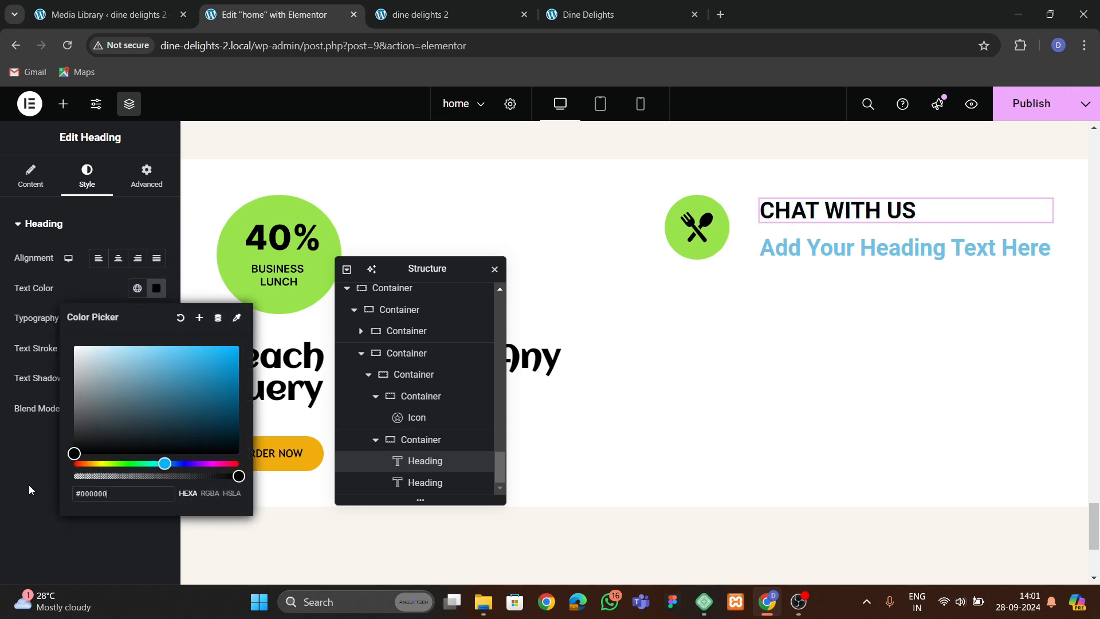
{"action": "left_click", "coordinate": [156, 318]}
{"action": "left_click", "coordinate": [113, 385]}
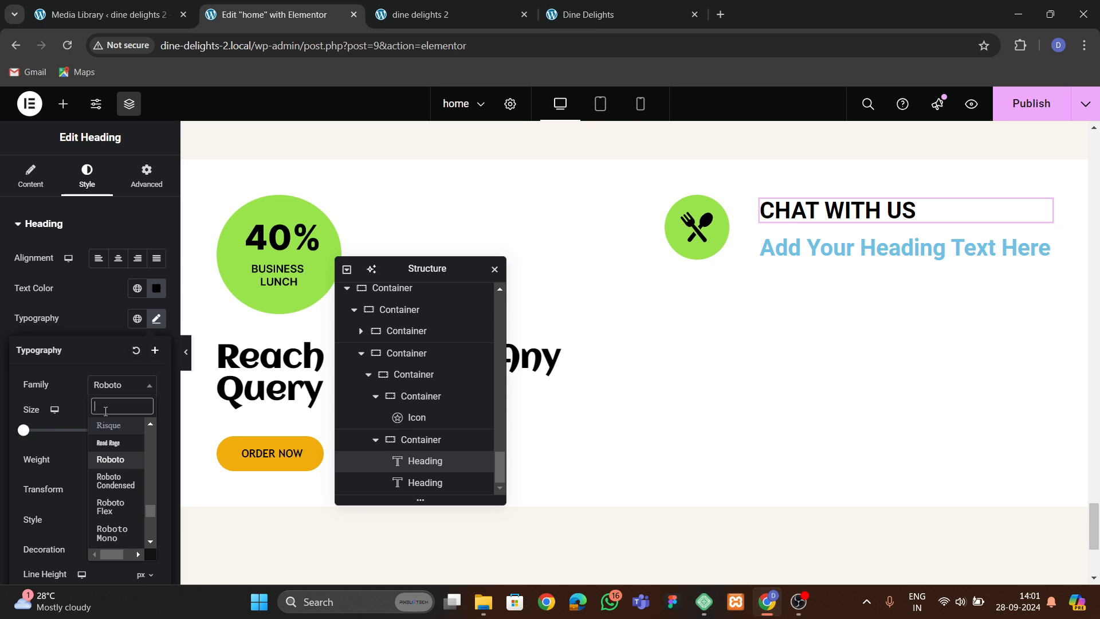
{"action": "type", "text": "tr"}
{"action": "key", "text": "Return"}
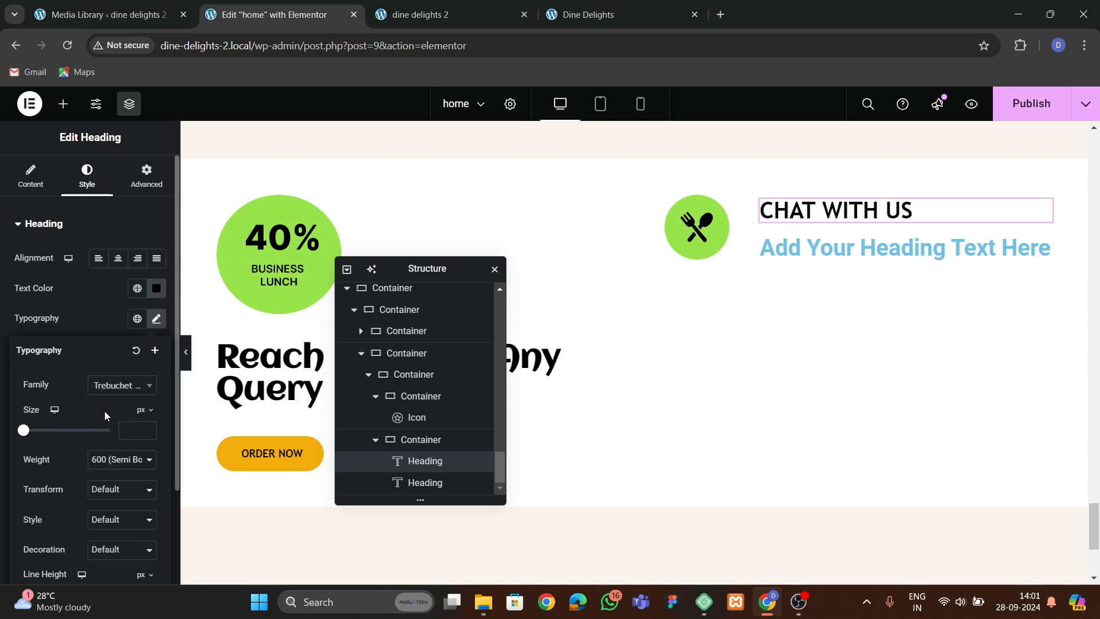
Set the CHAT WITH US heading's font size to 20 px.
{"action": "left_click", "coordinate": [156, 319]}
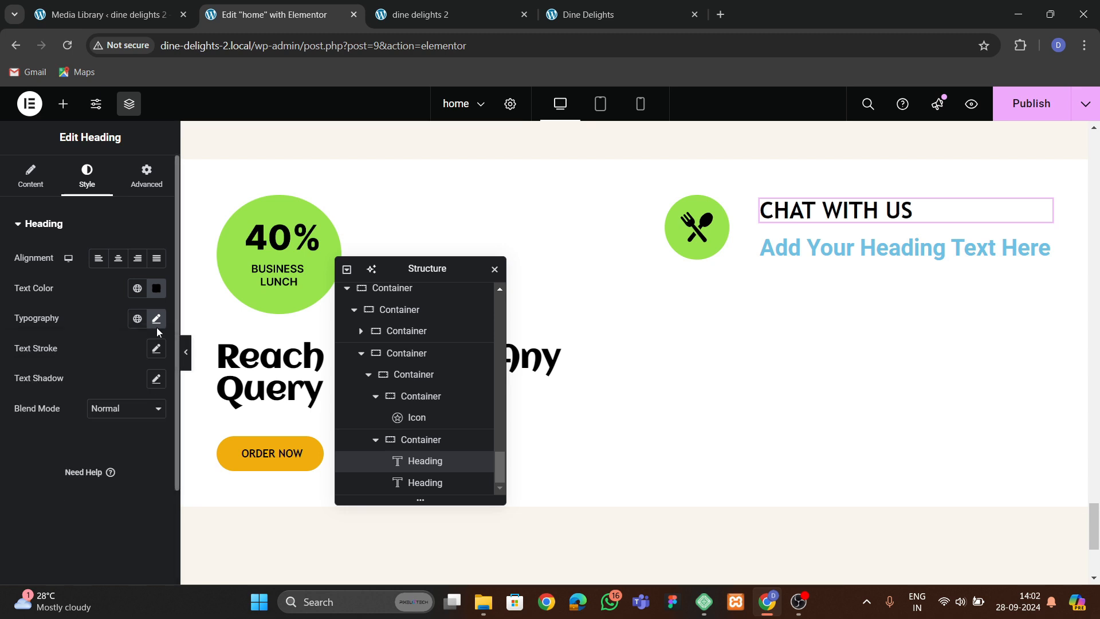
{"action": "left_click", "coordinate": [156, 318]}
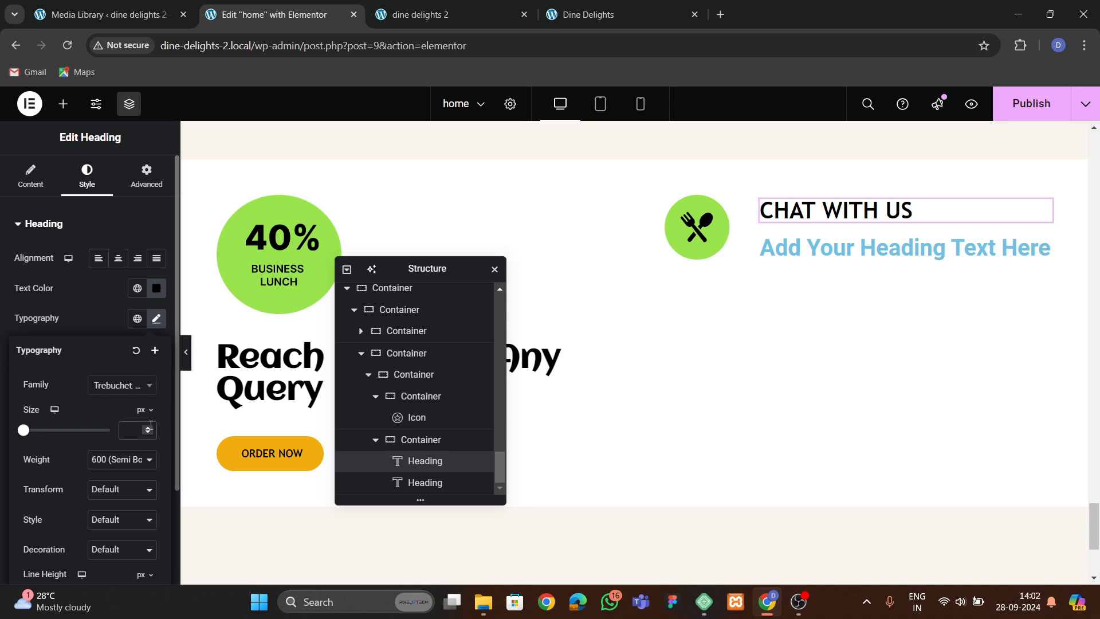
{"action": "type", "text": "3"}
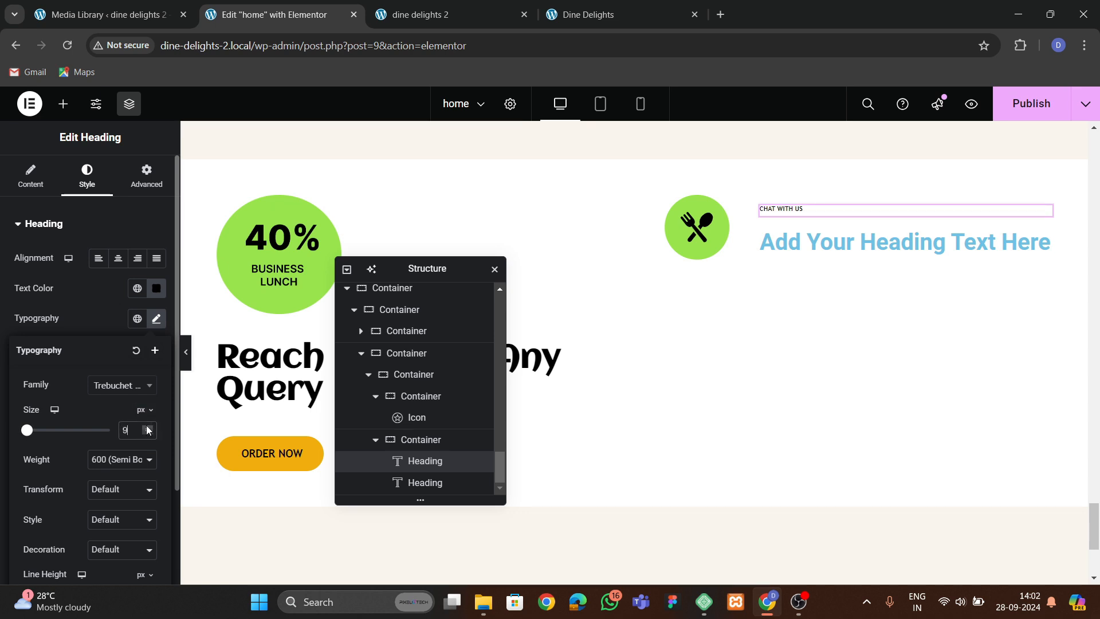
{"action": "left_click", "coordinate": [147, 426]}
{"action": "left_click", "coordinate": [148, 427]}
{"action": "left_click", "coordinate": [148, 426]}
{"action": "left_click", "coordinate": [147, 426]}
{"action": "left_click", "coordinate": [147, 426]}
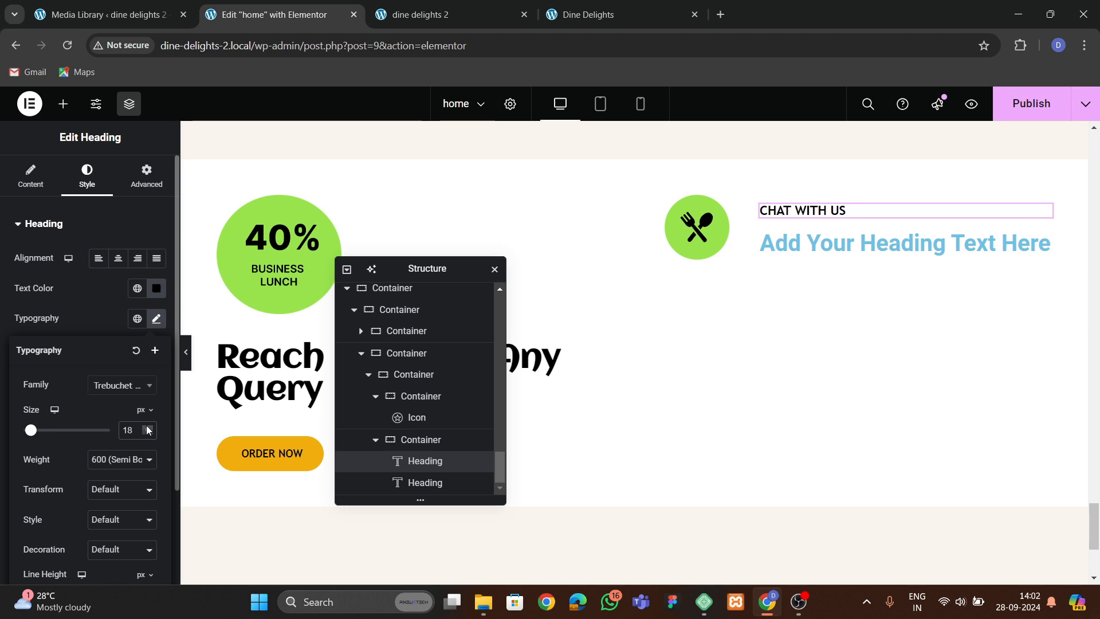
{"action": "left_click", "coordinate": [147, 427]}
{"action": "left_click", "coordinate": [147, 426]}
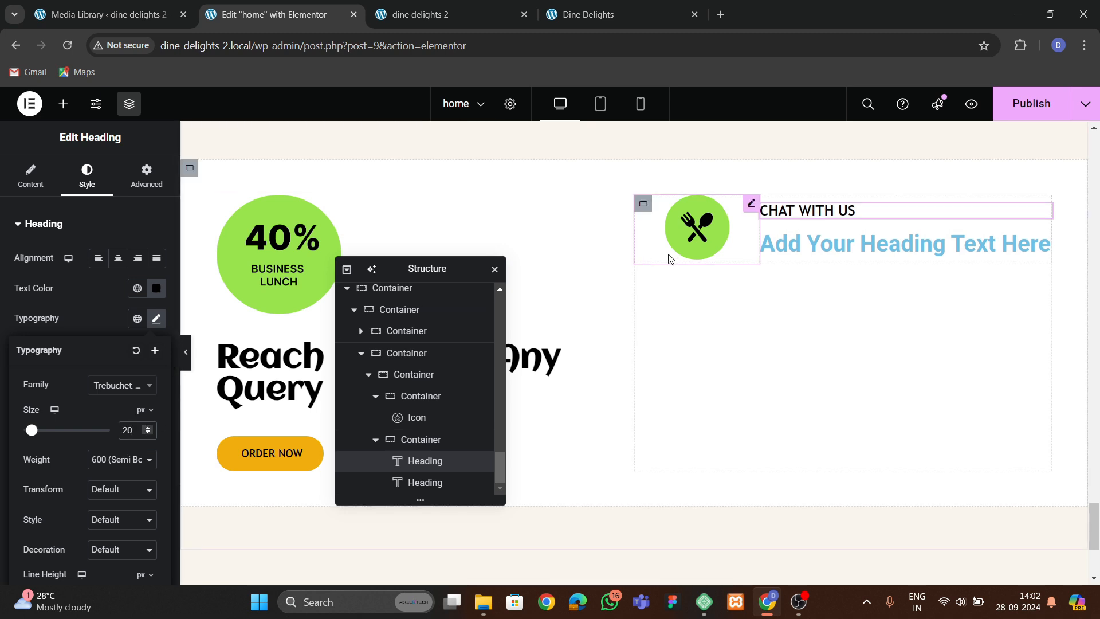
Copy 'Our friendly team is here to help.' from the live site and paste it as the second heading's text.
{"action": "left_click", "coordinate": [487, 14]}
{"action": "left_click", "coordinate": [589, 15]}
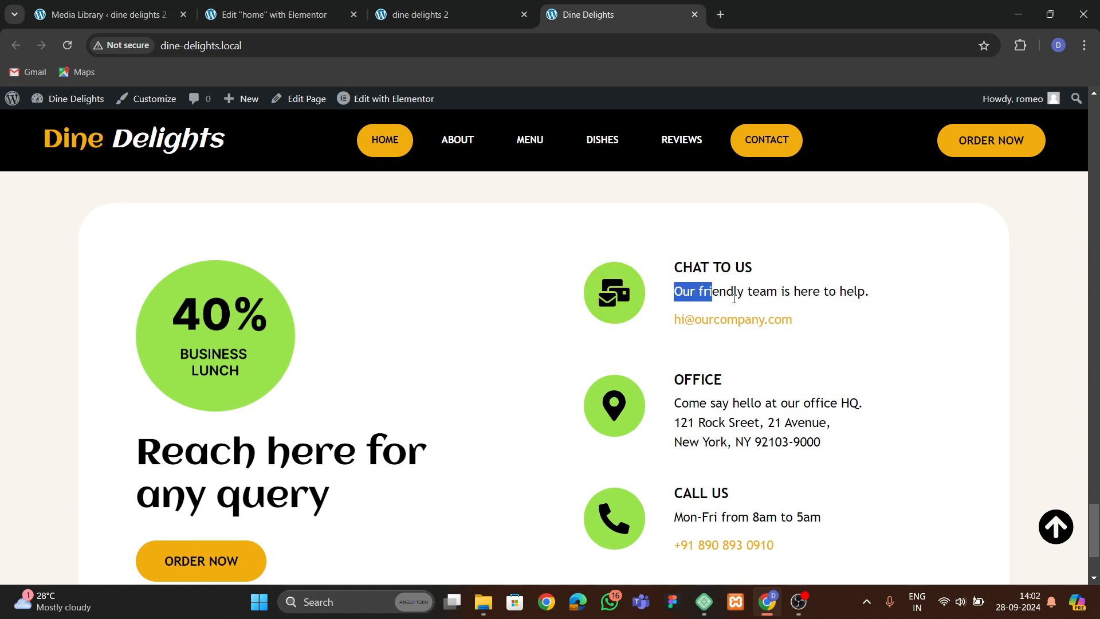
{"action": "left_click_drag", "start_coordinate": [734, 298], "coordinate": [880, 301]}
{"action": "left_click", "coordinate": [270, 14]}
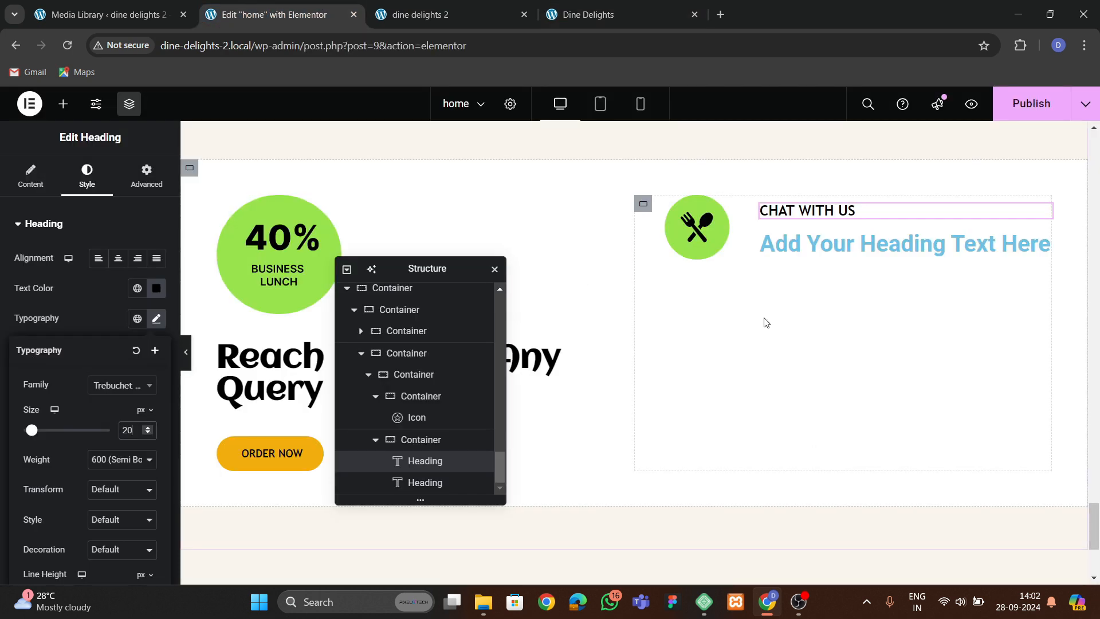
{"action": "left_click", "coordinate": [799, 252]}
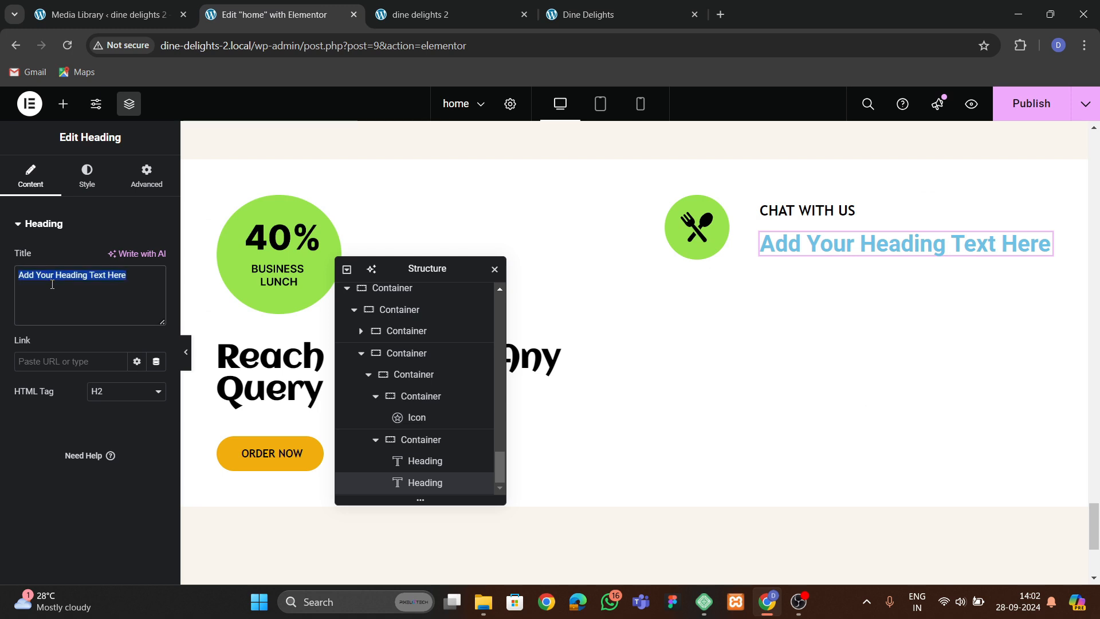
{"action": "key", "text": "ctrl+v"}
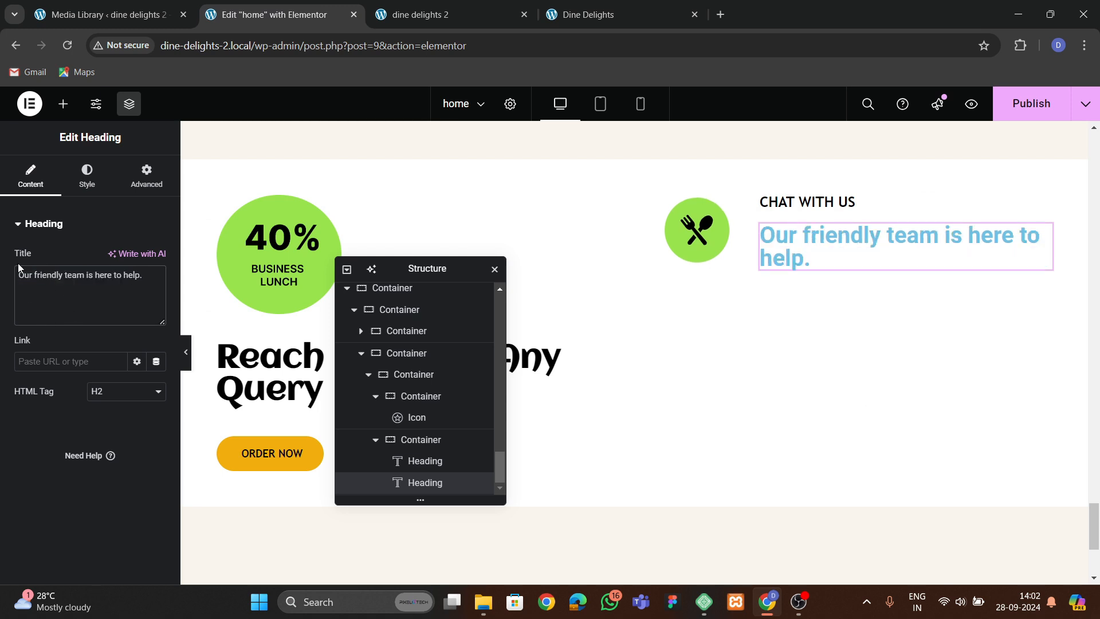
Copy the text editor widget in the Up To Date CTA section.
{"action": "scroll", "coordinate": [693, 370], "scroll_direction": "up", "scroll_amount": 8}
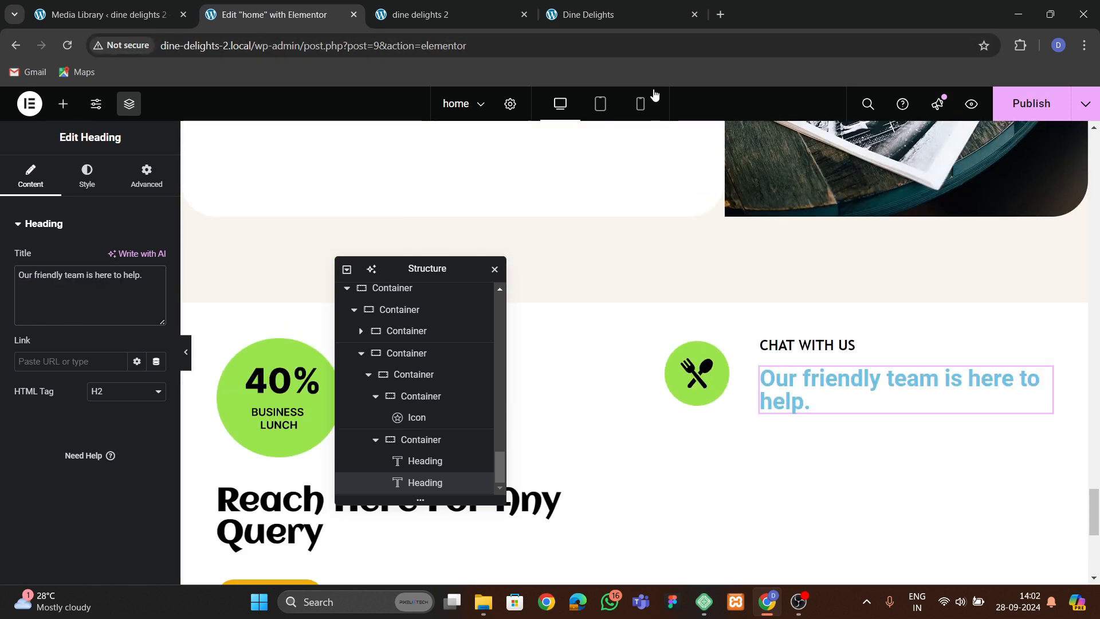
{"action": "scroll", "coordinate": [694, 370], "scroll_direction": "up", "scroll_amount": 10}
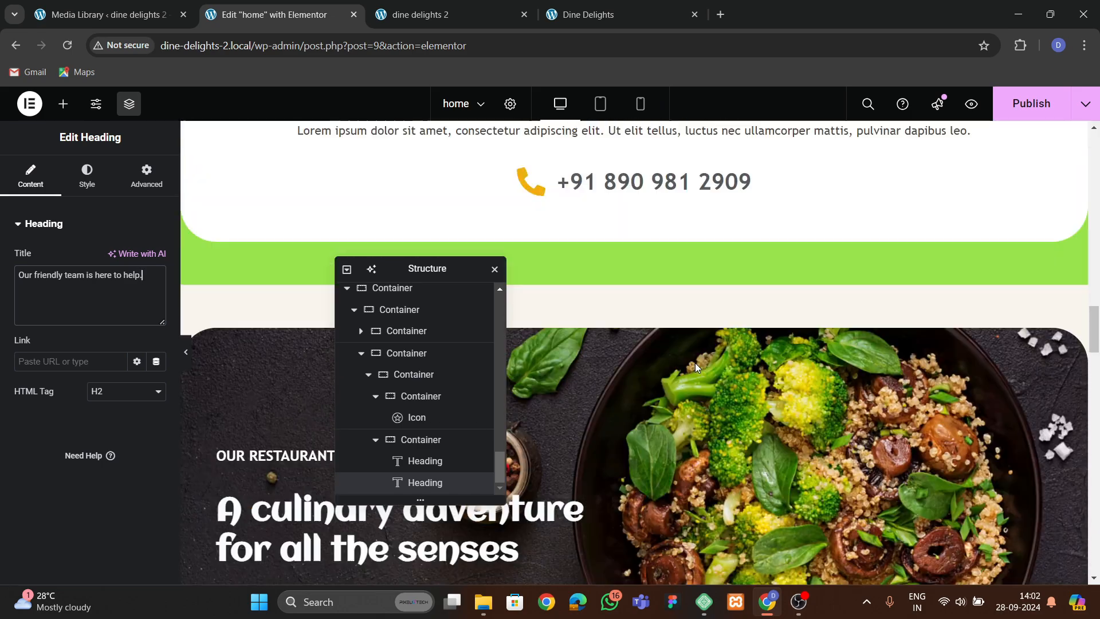
{"action": "scroll", "coordinate": [696, 364], "scroll_direction": "up", "scroll_amount": 3}
{"action": "left_click", "coordinate": [684, 390]}
{"action": "right_click", "coordinate": [683, 391]}
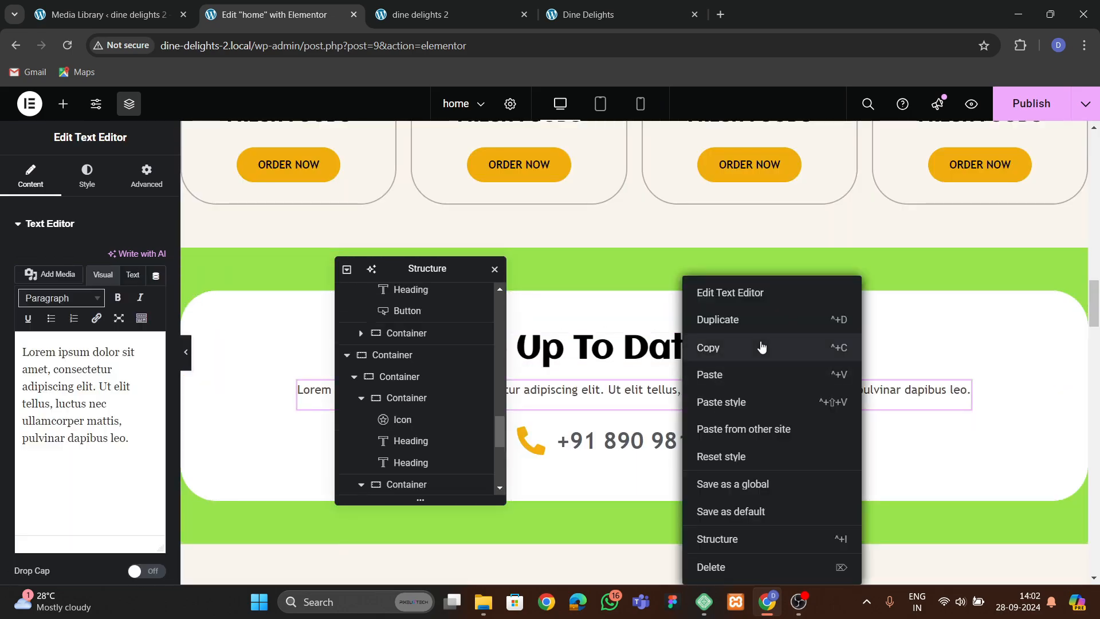
{"action": "left_click", "coordinate": [762, 346]}
Paste the copied text editor style onto the 'Our friendly team is here to help.' heading.
{"action": "scroll", "coordinate": [675, 423], "scroll_direction": "down", "scroll_amount": 4}
{"action": "scroll", "coordinate": [675, 423], "scroll_direction": "down", "scroll_amount": 15}
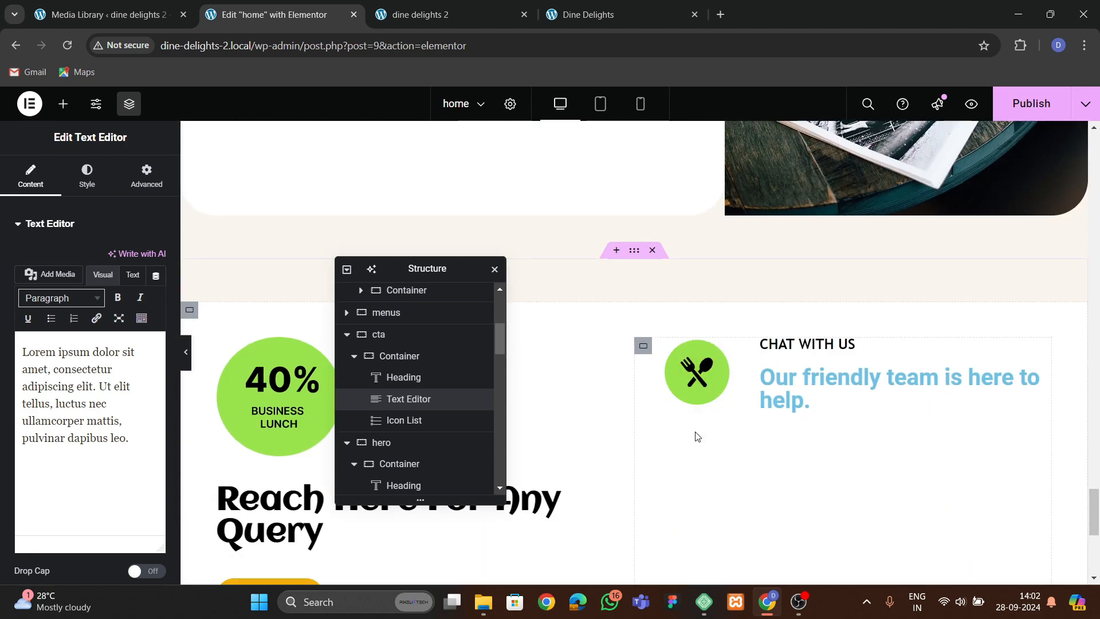
{"action": "scroll", "coordinate": [697, 436], "scroll_direction": "down", "scroll_amount": 3}
{"action": "scroll", "coordinate": [697, 437], "scroll_direction": "up", "scroll_amount": 1}
{"action": "left_click", "coordinate": [799, 236]}
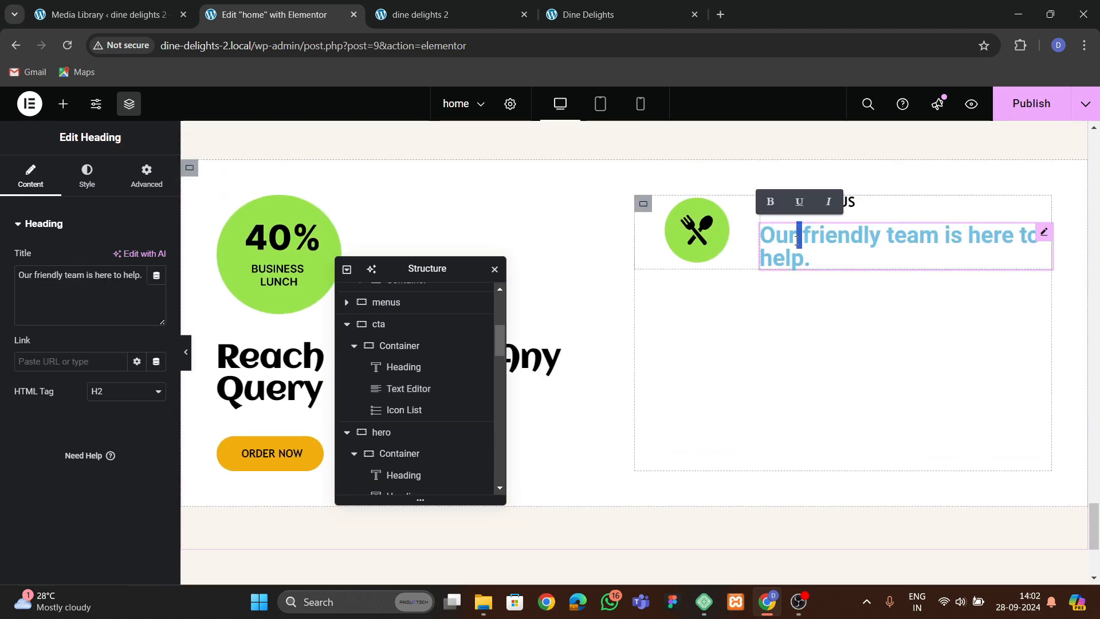
{"action": "right_click", "coordinate": [797, 240]}
{"action": "left_click", "coordinate": [836, 392]}
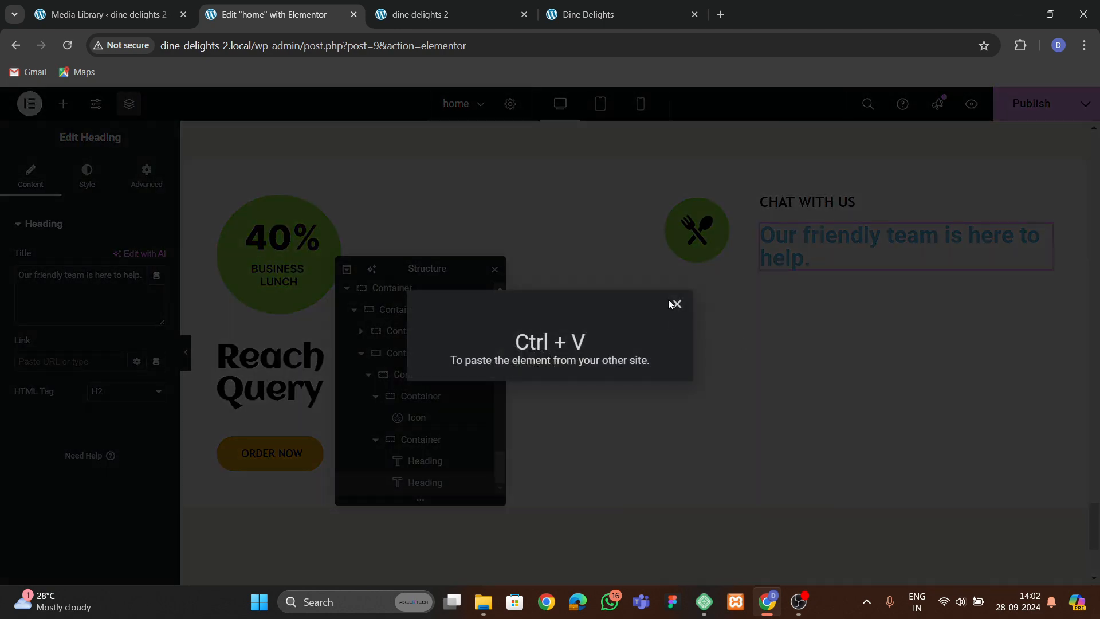
{"action": "left_click", "coordinate": [674, 303]}
{"action": "right_click", "coordinate": [786, 253]}
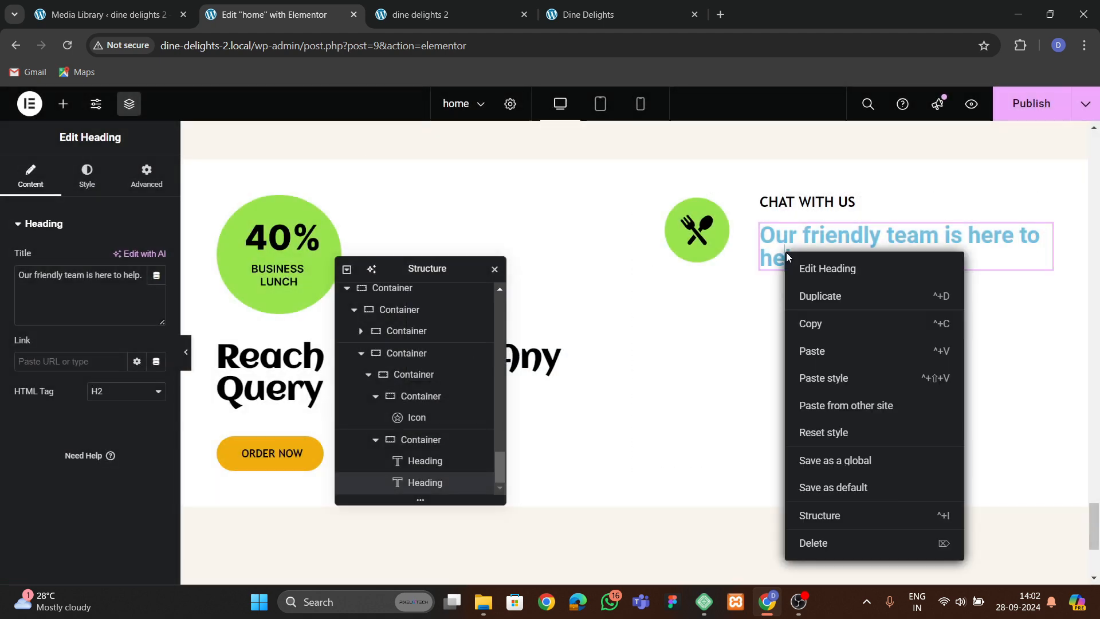
{"action": "left_click", "coordinate": [825, 378]}
Set the second heading's text color to #53585B.
{"action": "left_click", "coordinate": [87, 176]}
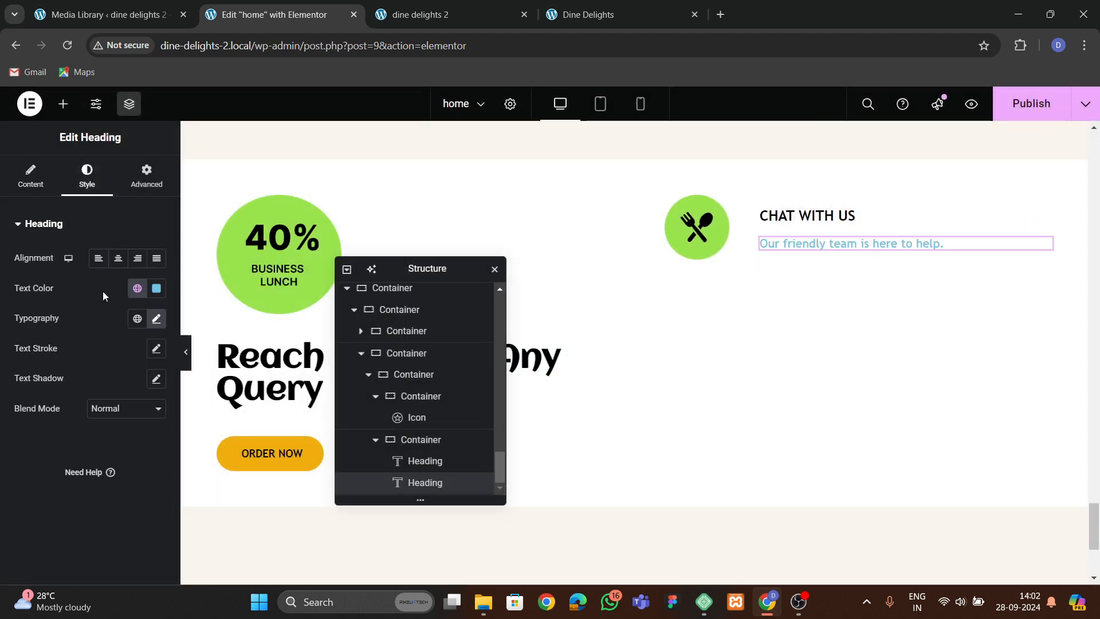
{"action": "left_click", "coordinate": [156, 288]}
{"action": "mouse_move", "coordinate": [80, 438]}
{"action": "left_mouse_down"}
{"action": "mouse_move", "coordinate": [67, 448]}
{"action": "mouse_move", "coordinate": [82, 429]}
{"action": "left_mouse_up"}
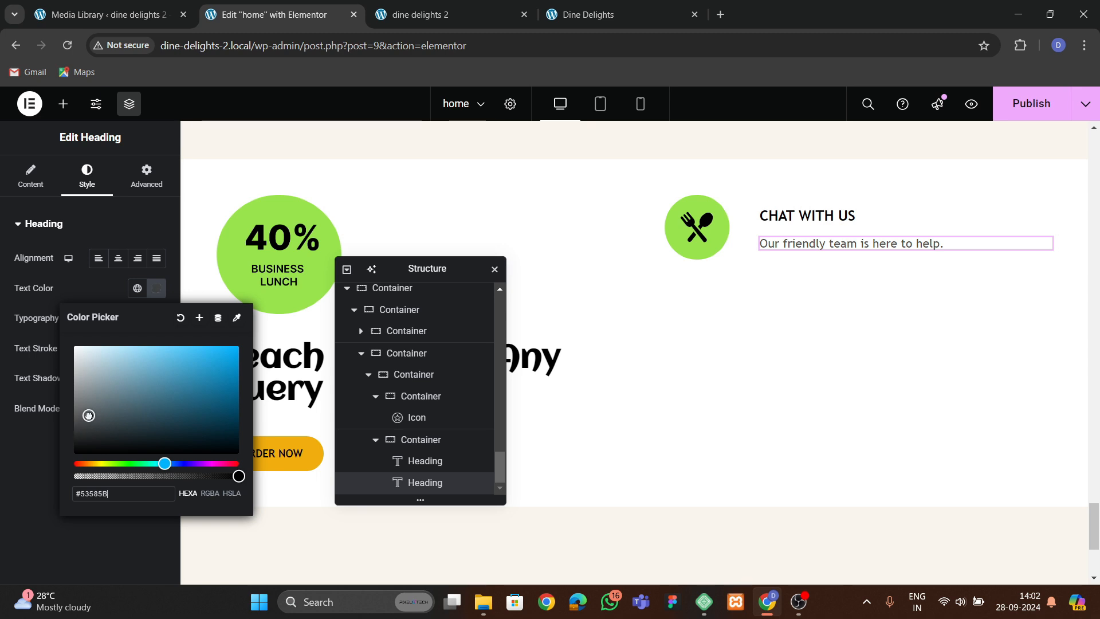
{"action": "left_click", "coordinate": [159, 261]}
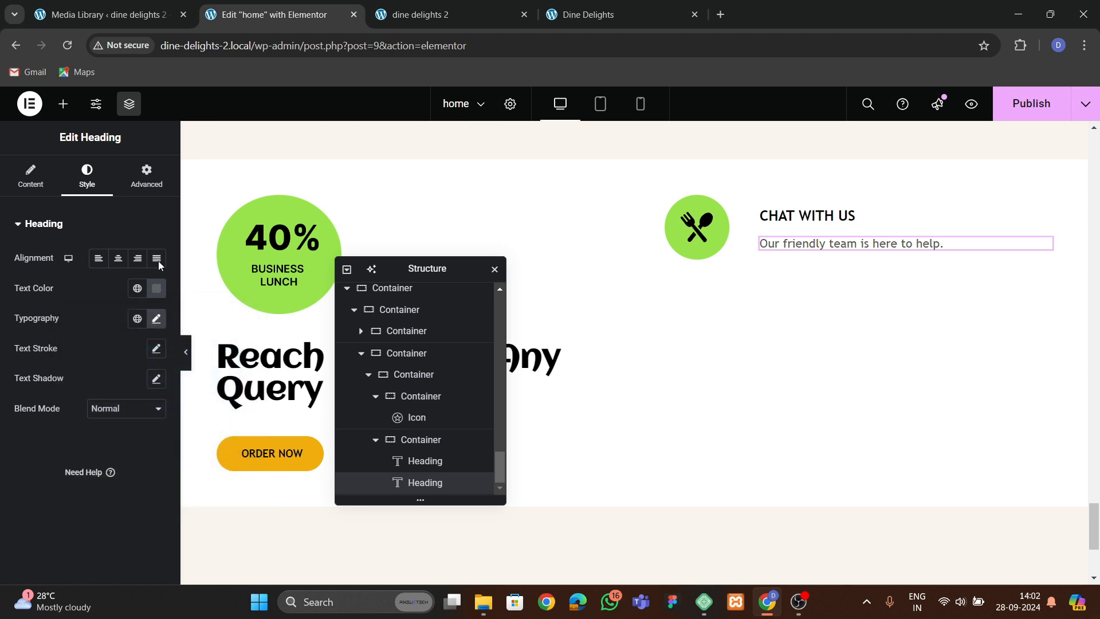
Compare with the live site, then add an Icon List widget below the second heading and remove its extra items.
{"action": "left_click", "coordinate": [598, 20]}
{"action": "left_click", "coordinate": [424, 12]}
{"action": "left_click", "coordinate": [598, 14]}
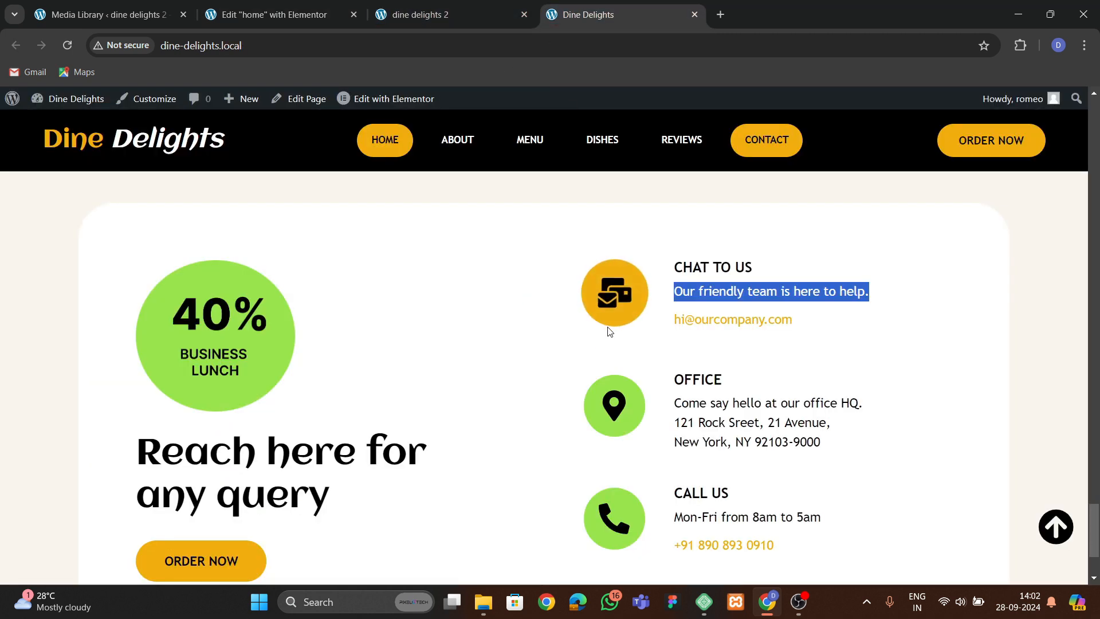
{"action": "left_click", "coordinate": [252, 18]}
{"action": "left_click", "coordinate": [63, 105]}
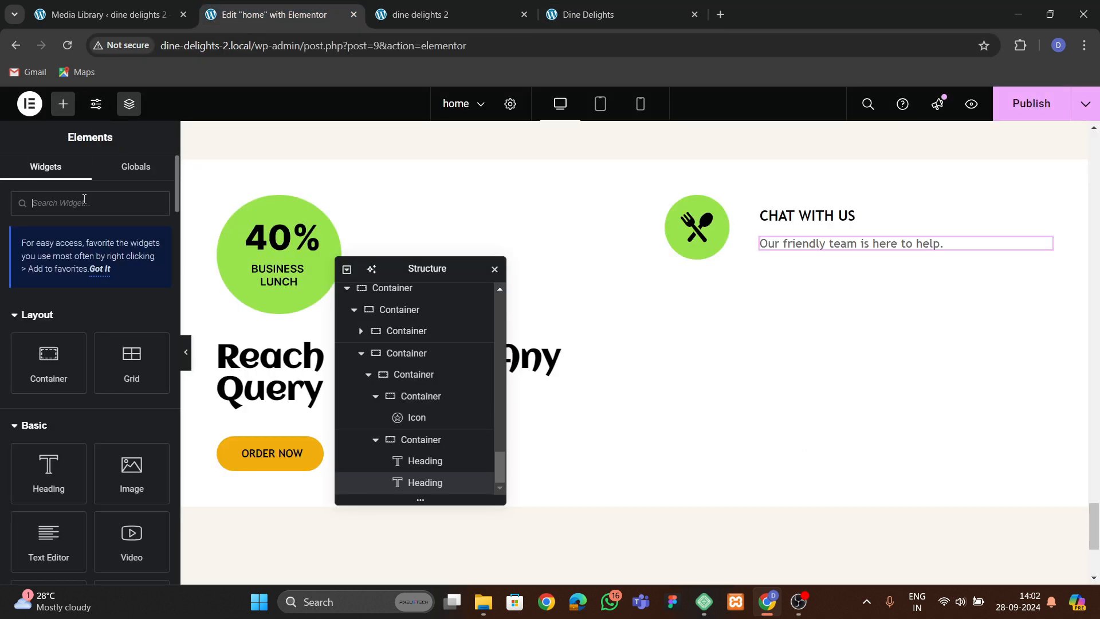
{"action": "type", "text": "list"}
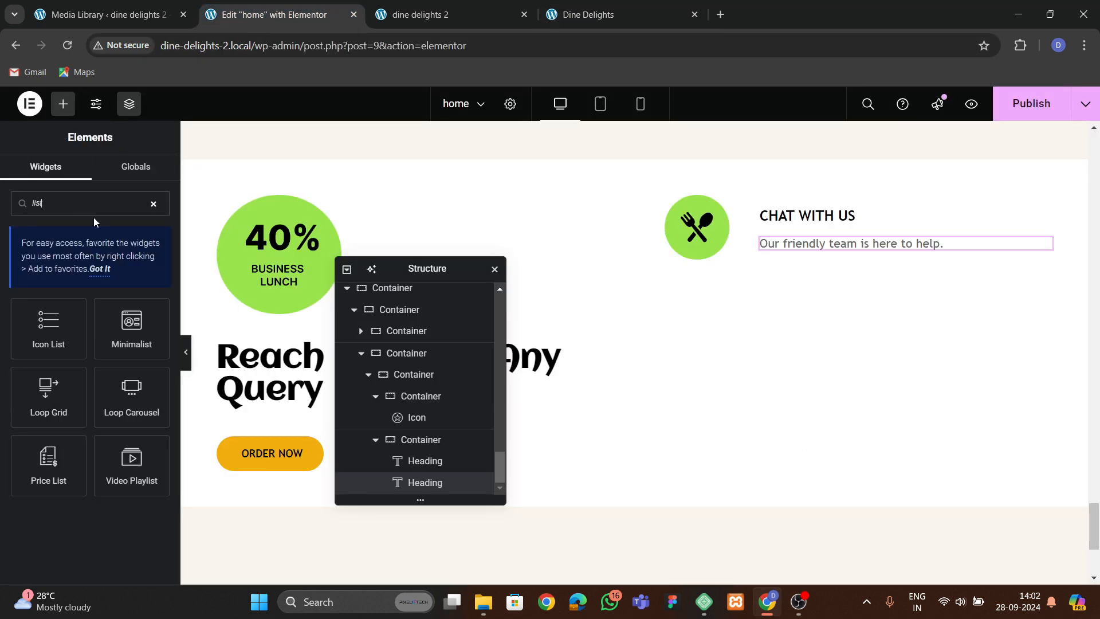
{"action": "left_click_drag", "start_coordinate": [50, 321], "coordinate": [825, 243]}
{"action": "left_click", "coordinate": [151, 347]}
{"action": "left_click", "coordinate": [151, 346]}
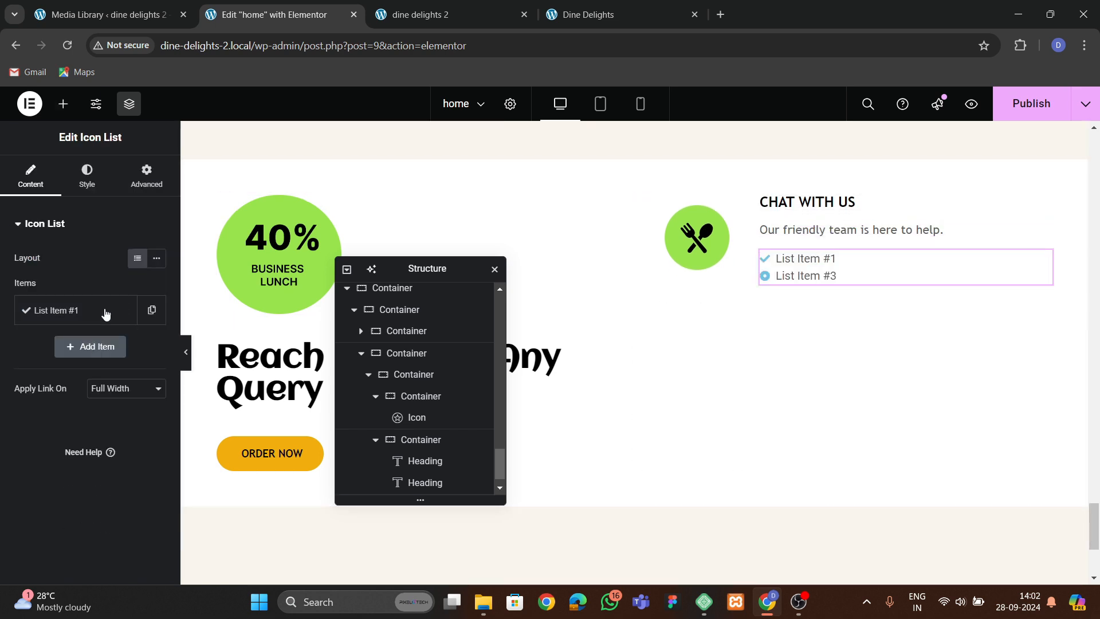
{"action": "left_click", "coordinate": [86, 310]}
{"action": "left_click", "coordinate": [611, 6]}
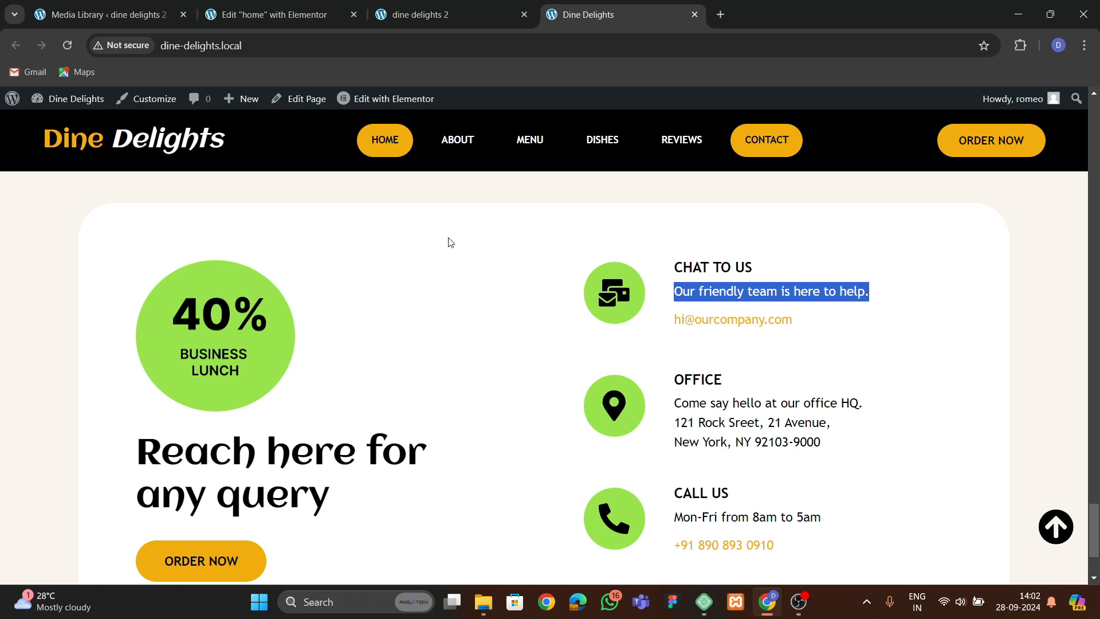
{"action": "left_click", "coordinate": [274, 14]}
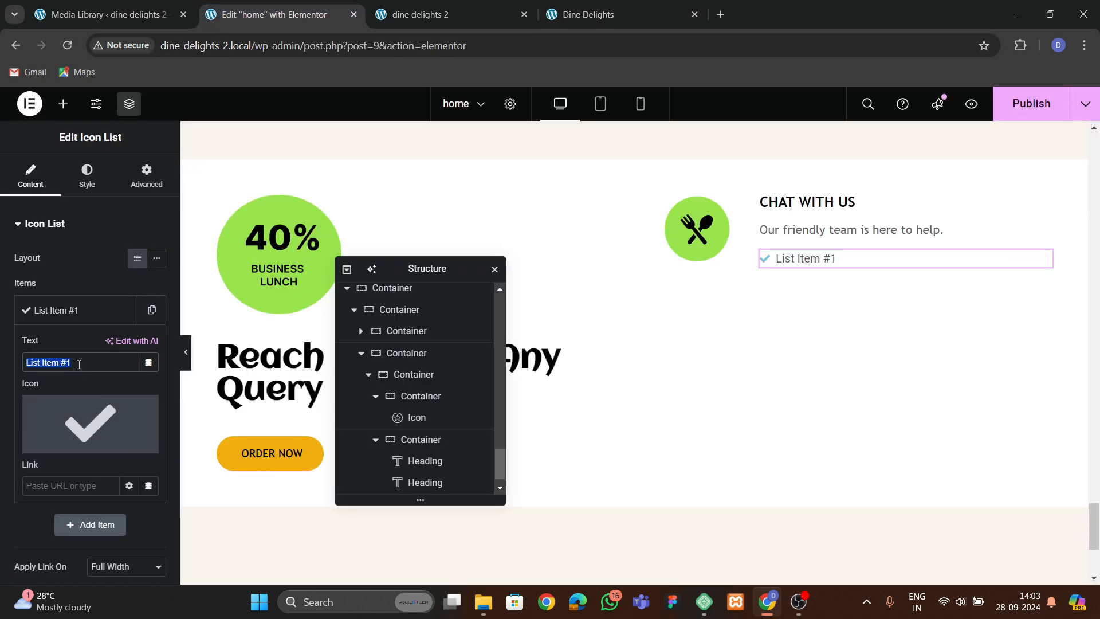
{"action": "type", "text": "hi@company.com"}
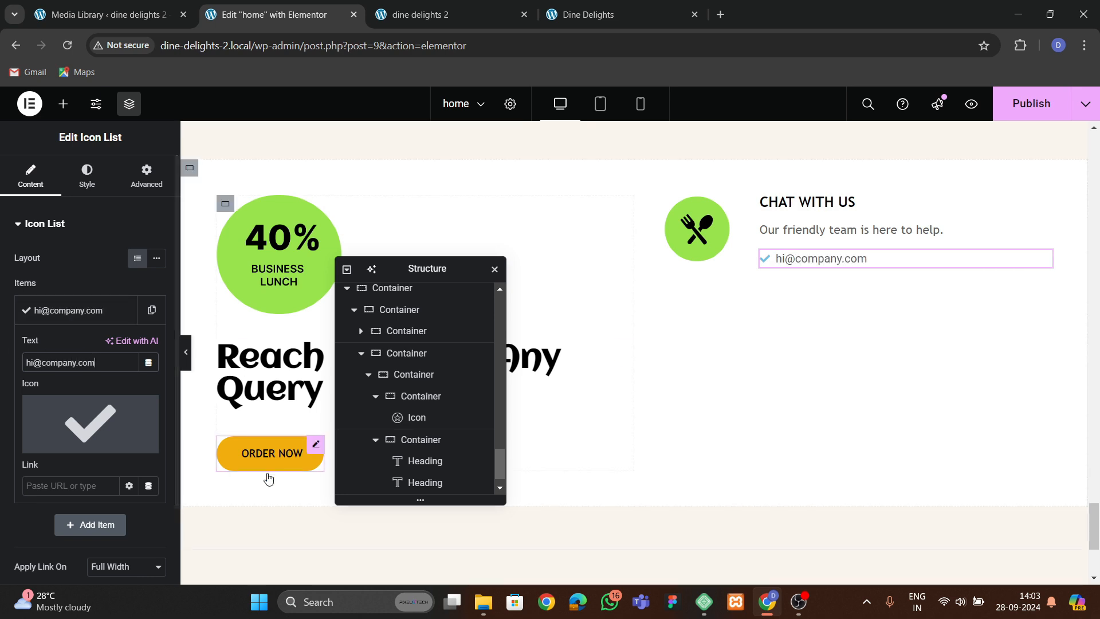
{"action": "left_click", "coordinate": [73, 308]}
{"action": "left_click", "coordinate": [73, 308]}
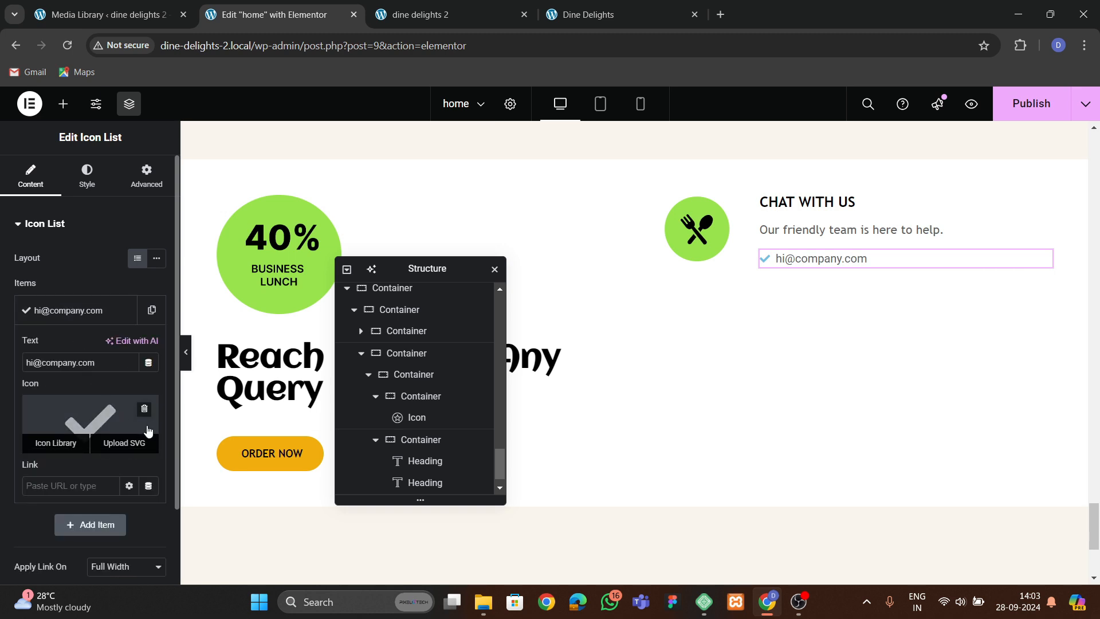
{"action": "left_click", "coordinate": [149, 424]}
{"action": "left_click", "coordinate": [73, 313]}
{"action": "left_click", "coordinate": [671, 11]}
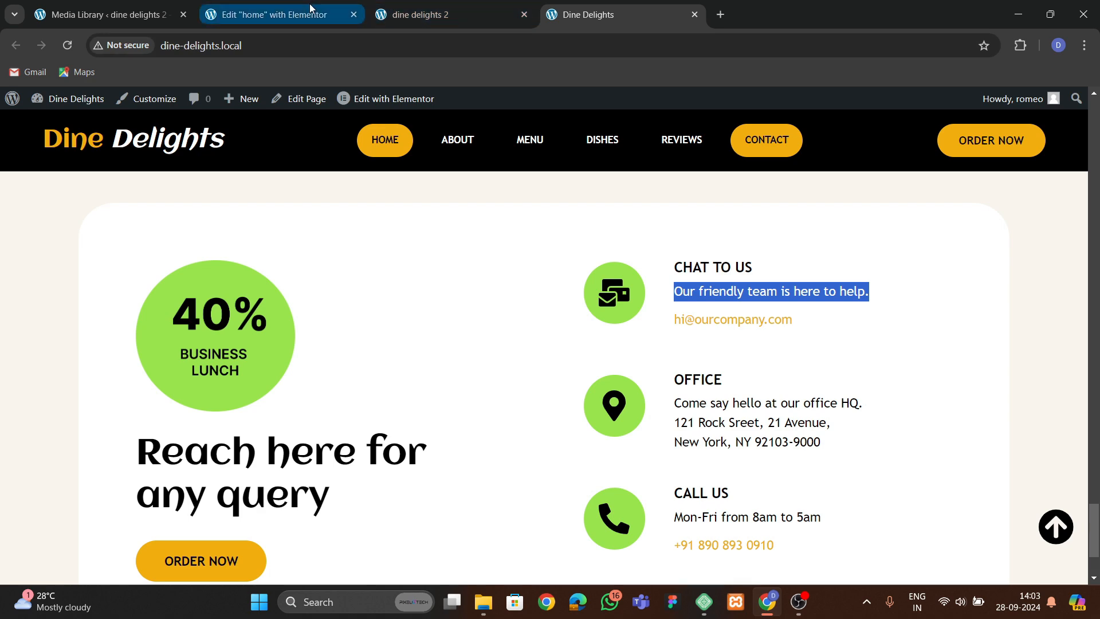
{"action": "left_click", "coordinate": [274, 14]}
{"action": "left_click", "coordinate": [569, 16]}
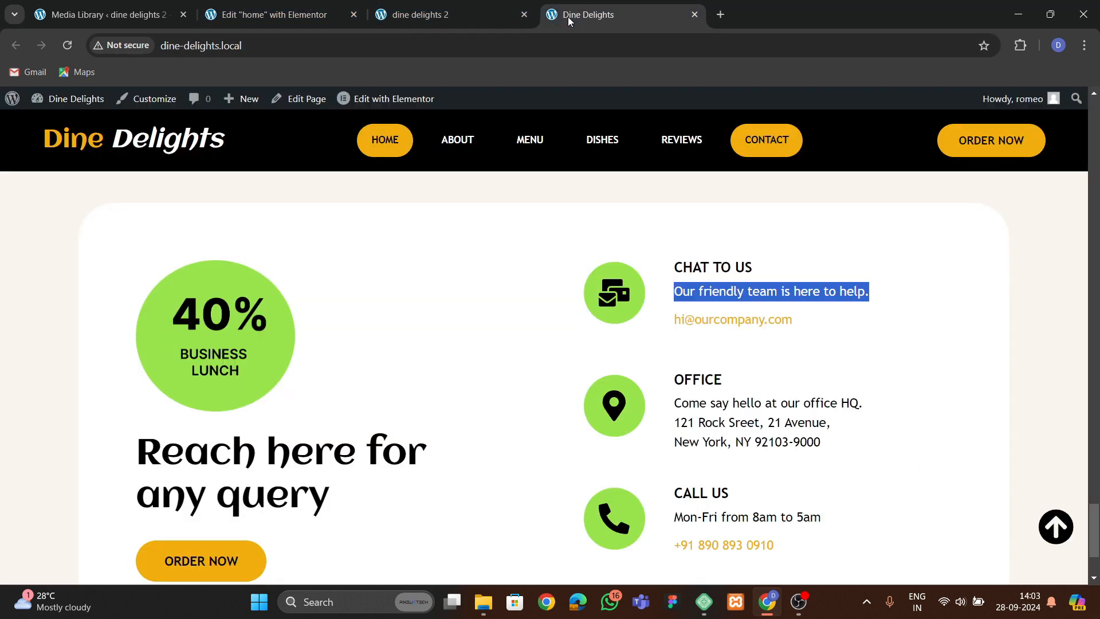
{"action": "left_click", "coordinate": [274, 14]}
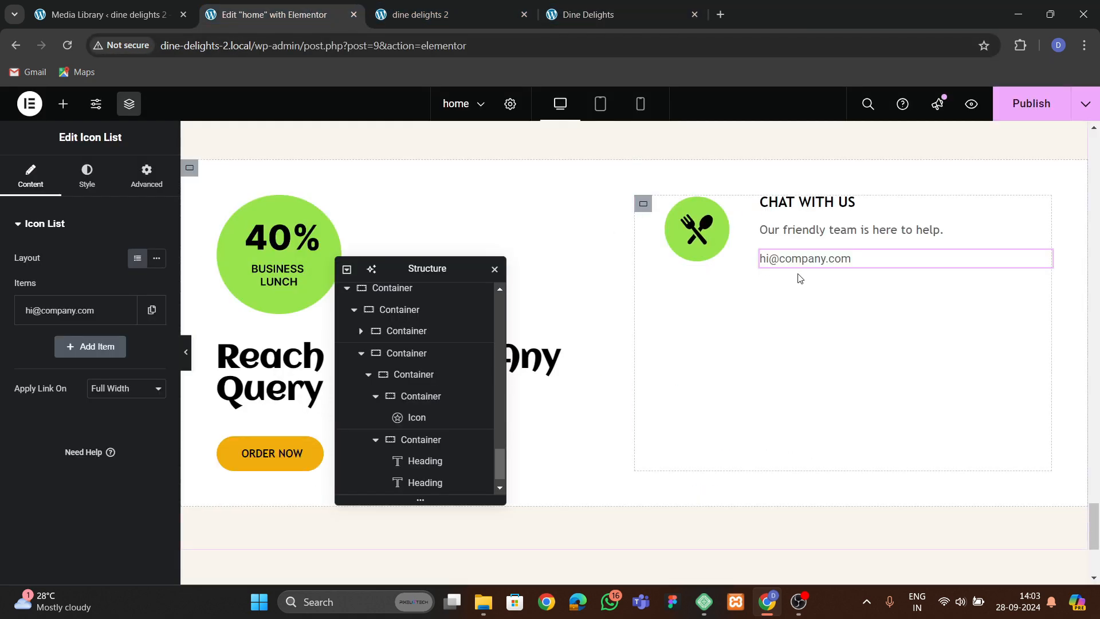
Set the 'Our friendly team is here to help.' heading's font size to 18 px.
{"action": "left_click", "coordinate": [848, 230]}
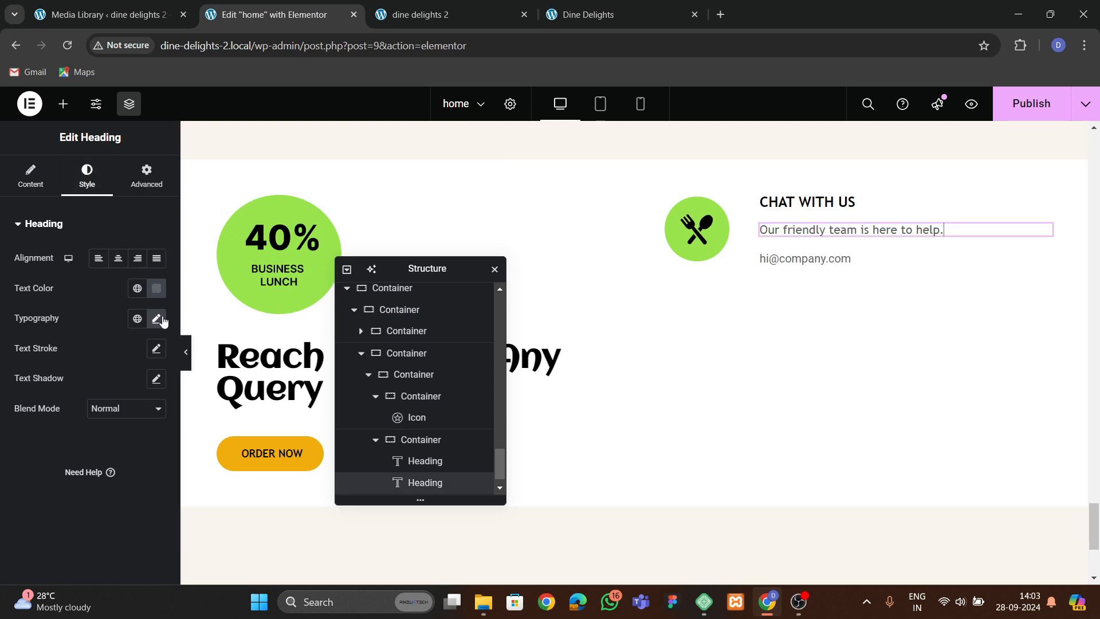
{"action": "left_click", "coordinate": [158, 318]}
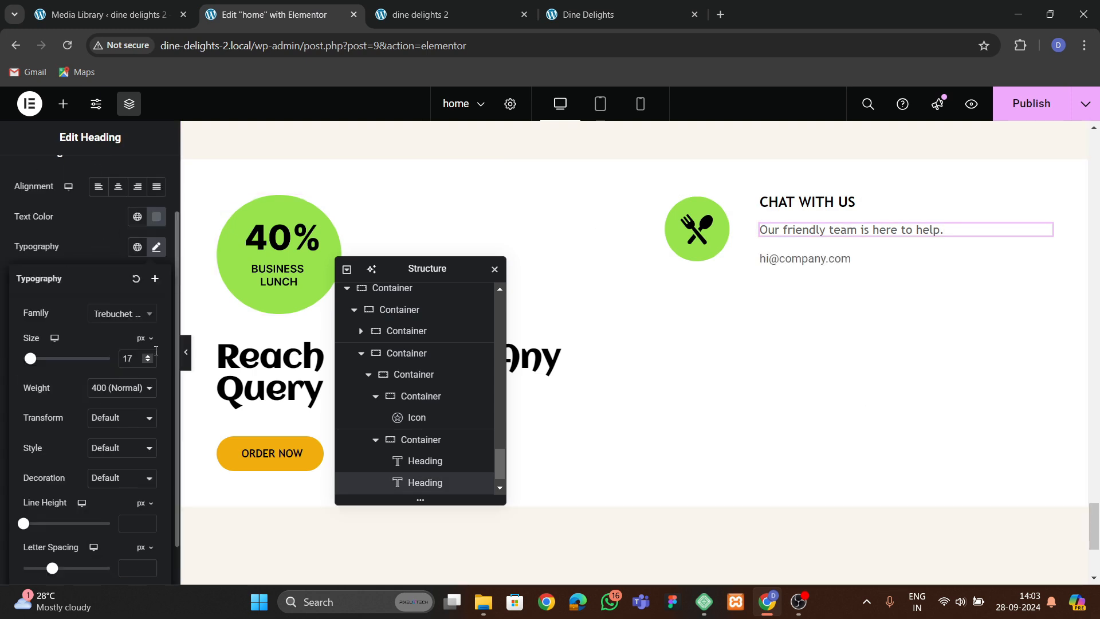
{"action": "left_click", "coordinate": [149, 357]}
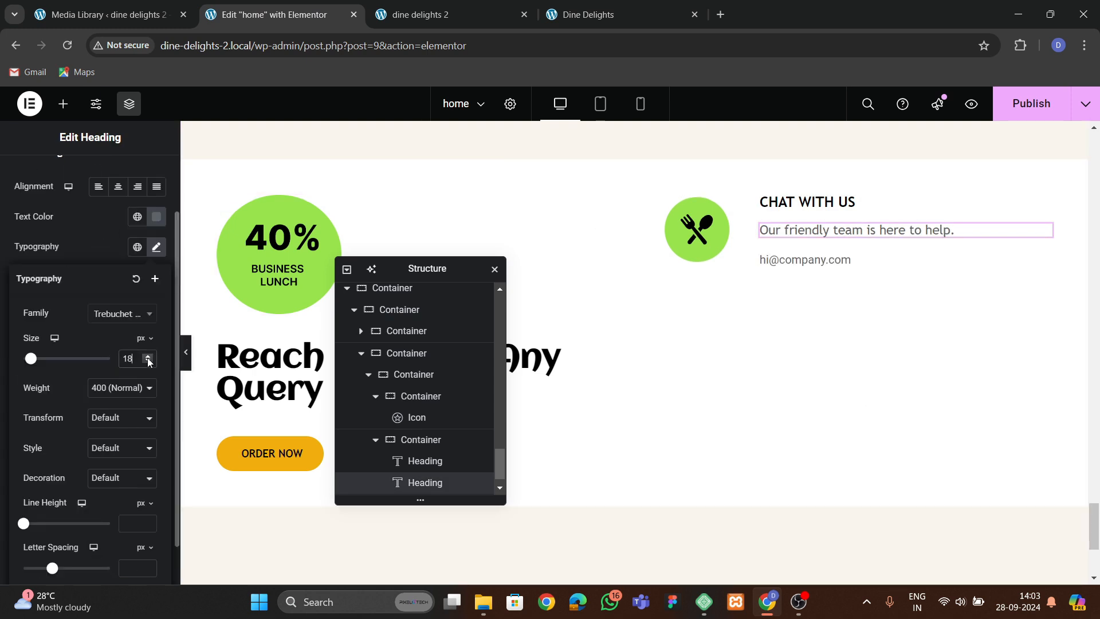
{"action": "left_click", "coordinate": [95, 256]}
Style the icon list text with the Trebuchet font family and the theme orange global color.
{"action": "left_click", "coordinate": [814, 260]}
{"action": "left_click", "coordinate": [87, 178]}
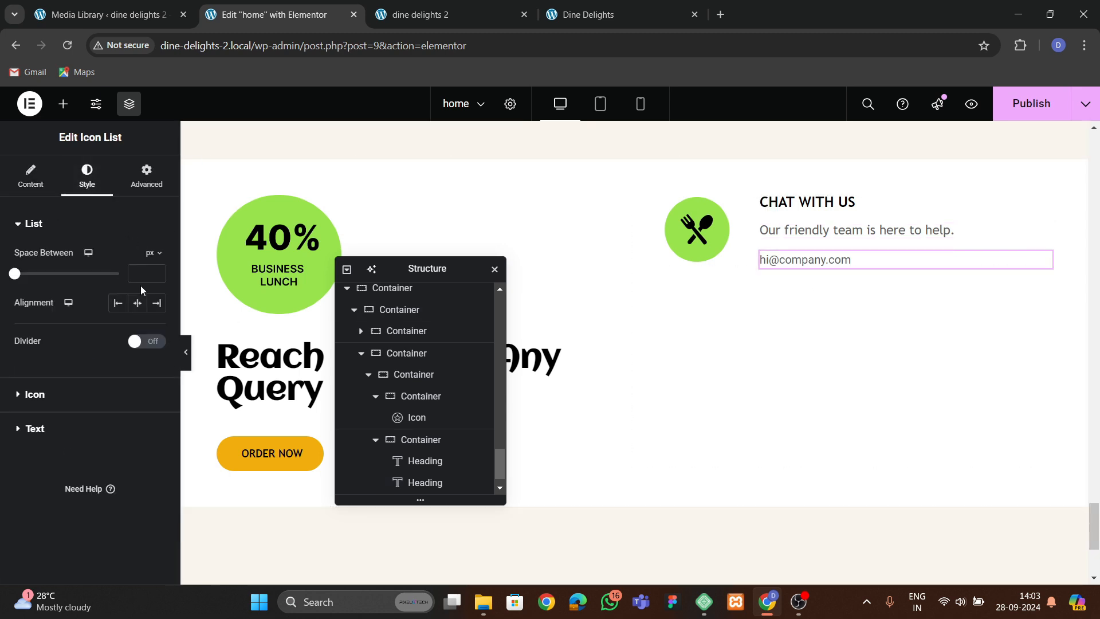
{"action": "left_click", "coordinate": [63, 428]}
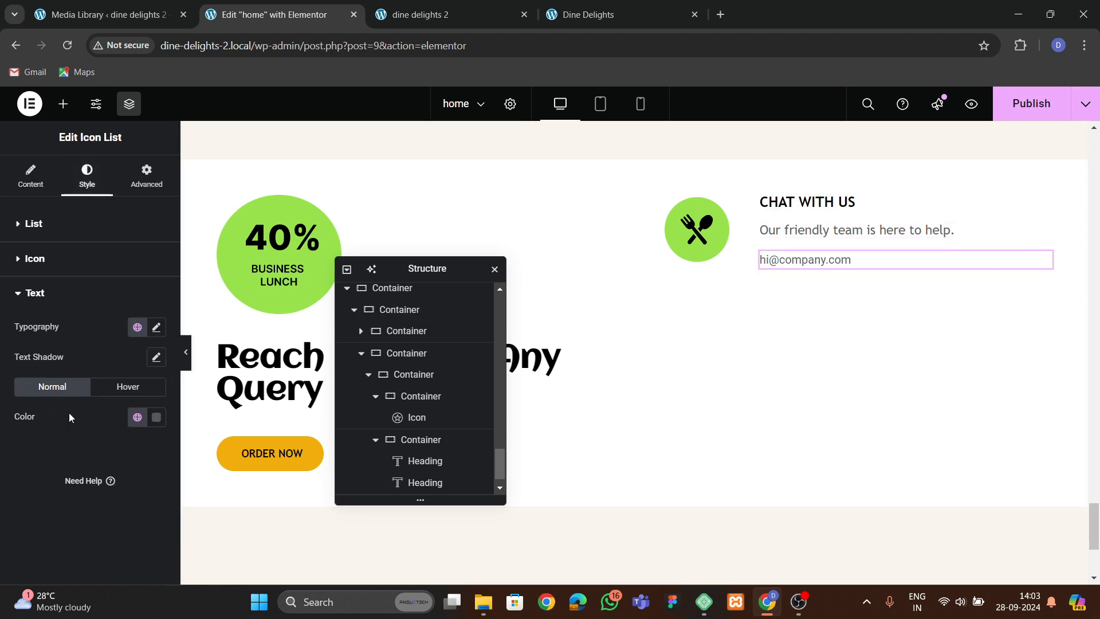
{"action": "left_click", "coordinate": [156, 327]}
{"action": "left_click", "coordinate": [121, 393]}
{"action": "type", "text": "tr"}
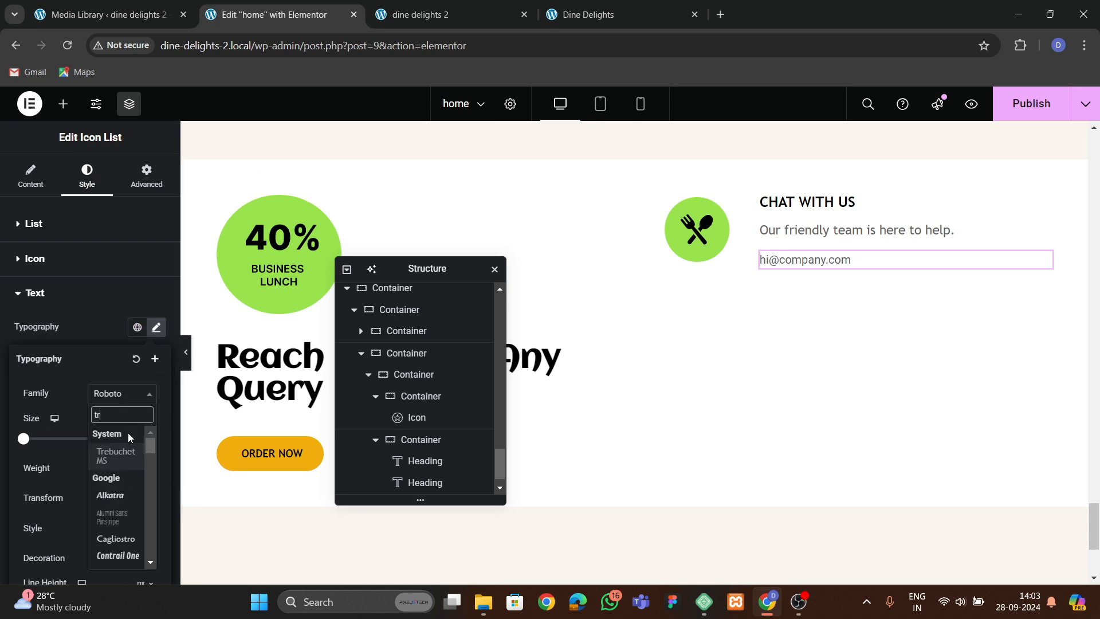
{"action": "left_click", "coordinate": [122, 433]}
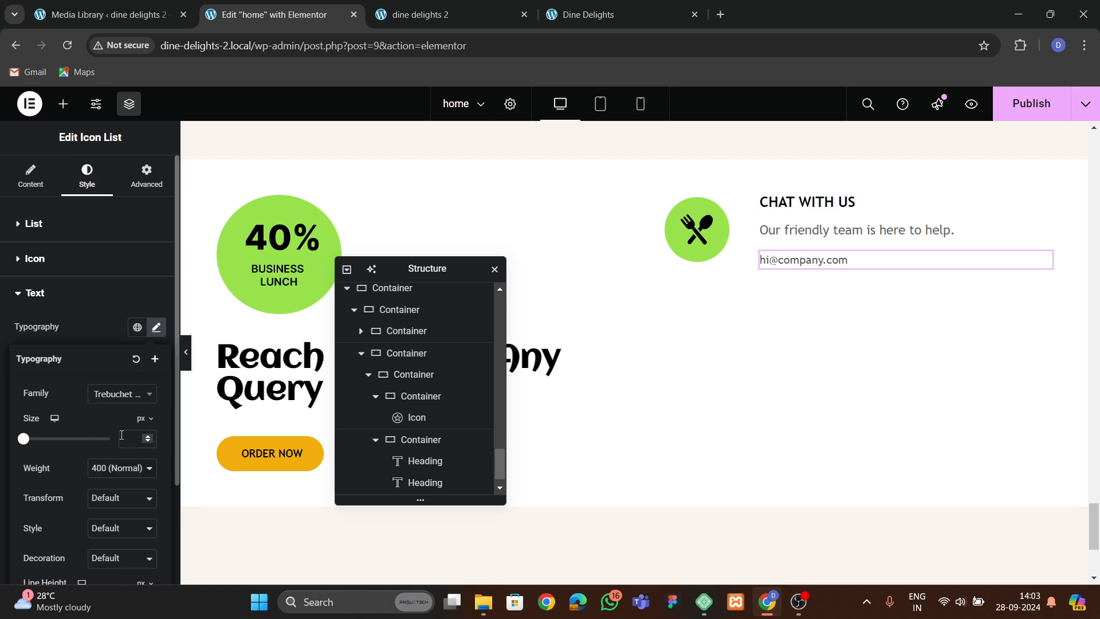
{"action": "left_click", "coordinate": [104, 342]}
{"action": "left_click", "coordinate": [137, 417]}
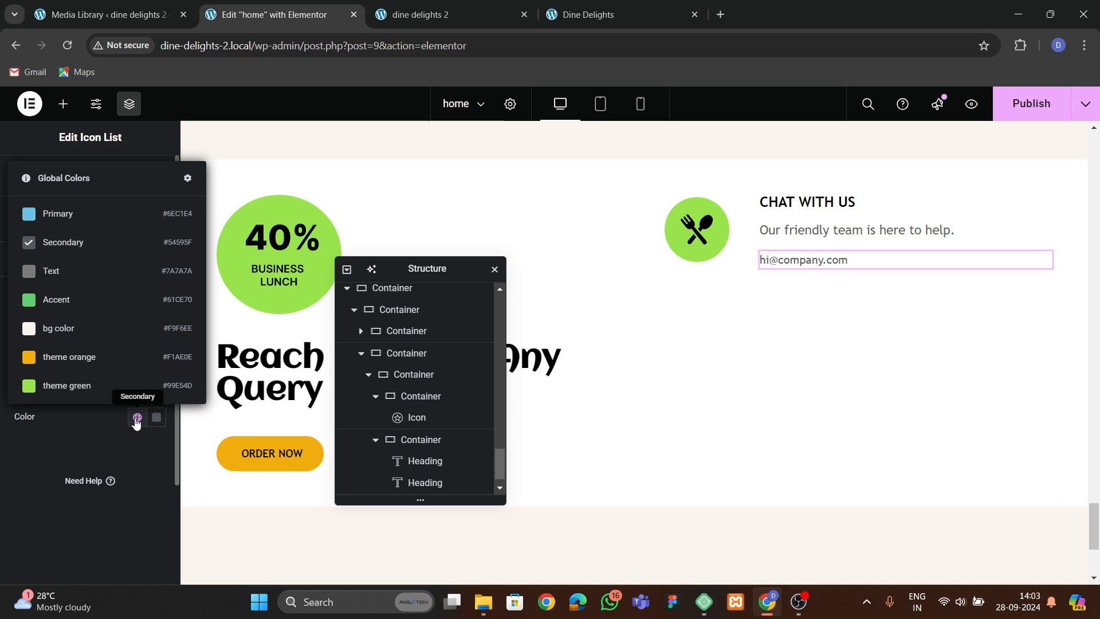
{"action": "left_click", "coordinate": [106, 357]}
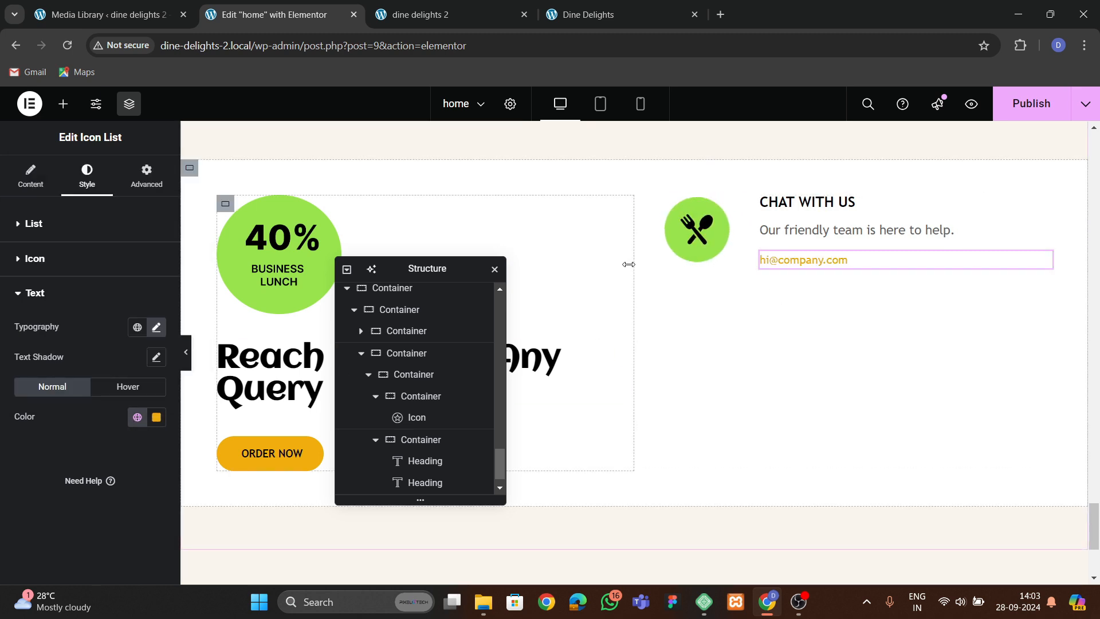
Publish the page and compare it with the live site.
{"action": "left_click", "coordinate": [1040, 105]}
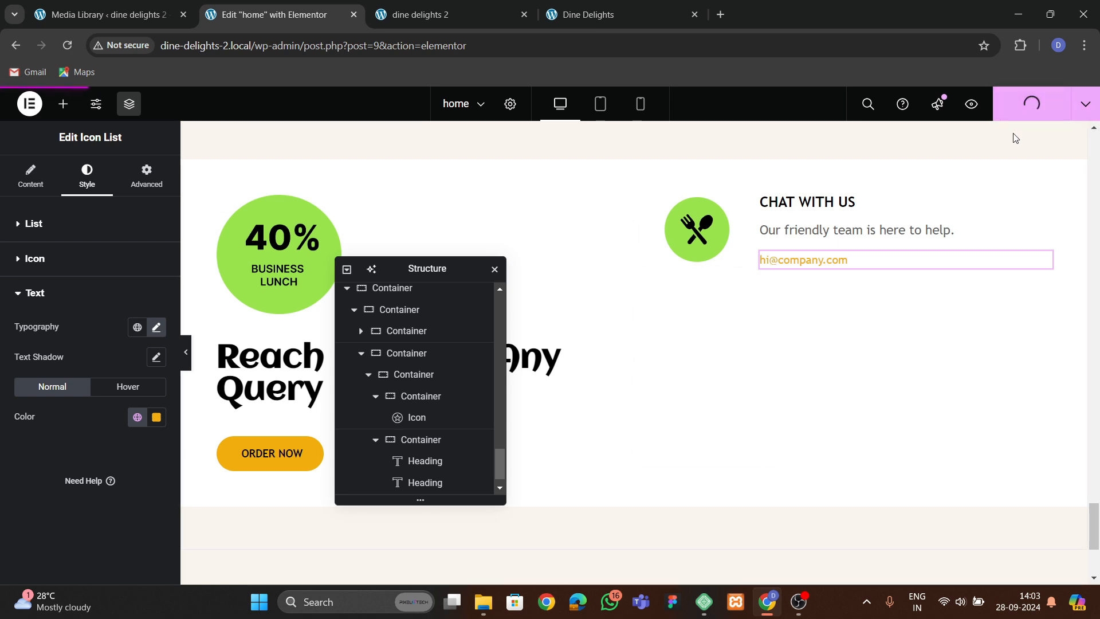
{"action": "left_click", "coordinate": [619, 13]}
{"action": "left_click", "coordinate": [270, 14]}
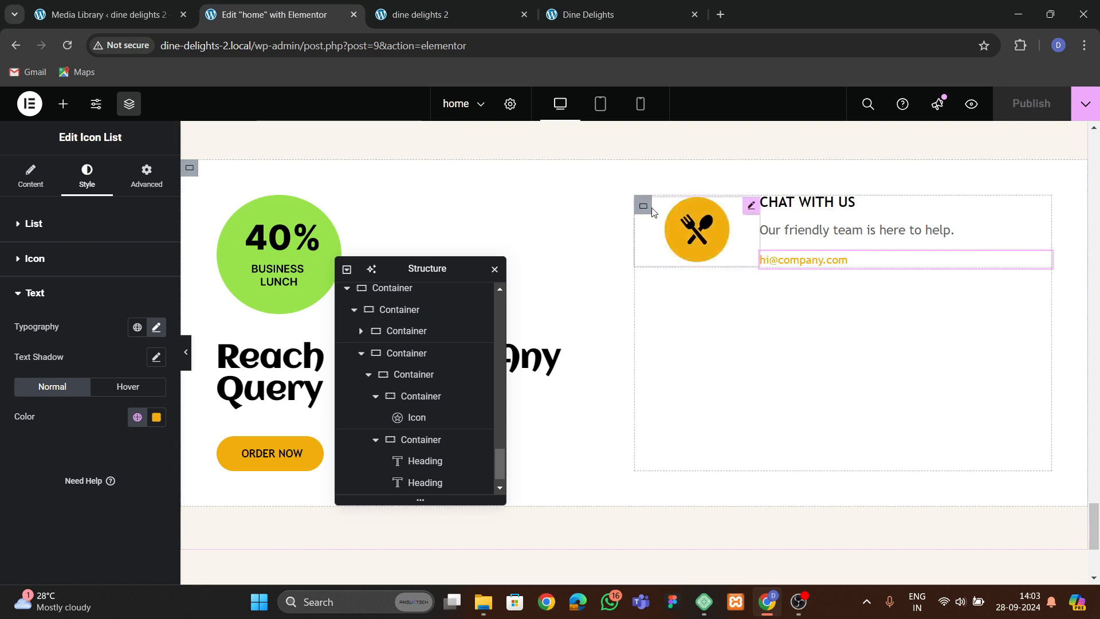
Duplicate the Chat With Us row container twice to create three contact rows.
{"action": "left_click", "coordinate": [644, 207]}
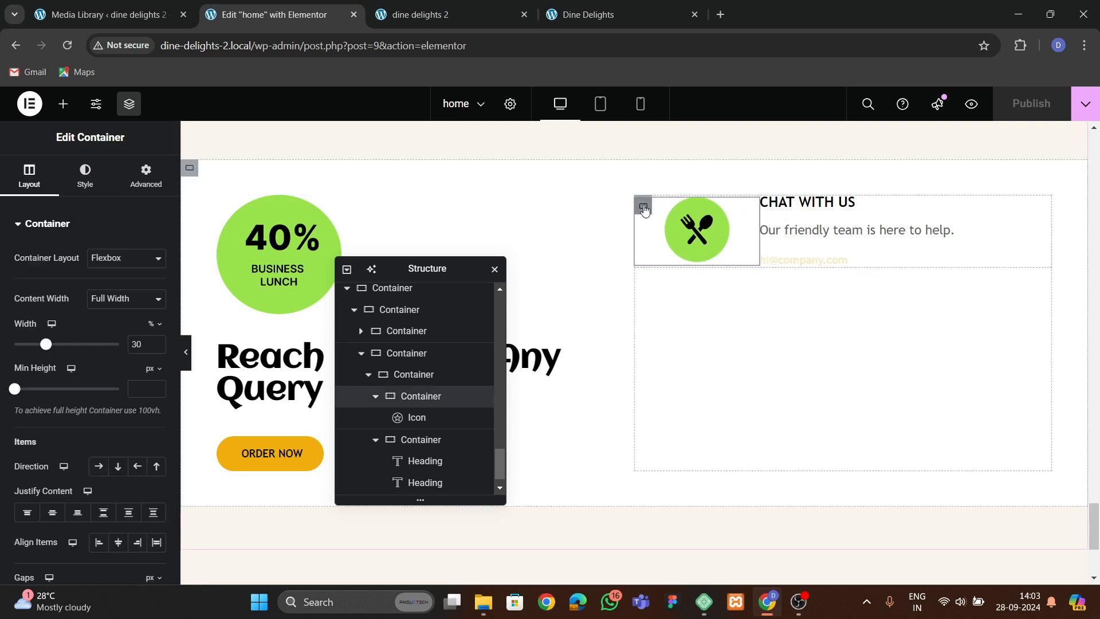
{"action": "left_click", "coordinate": [375, 396]}
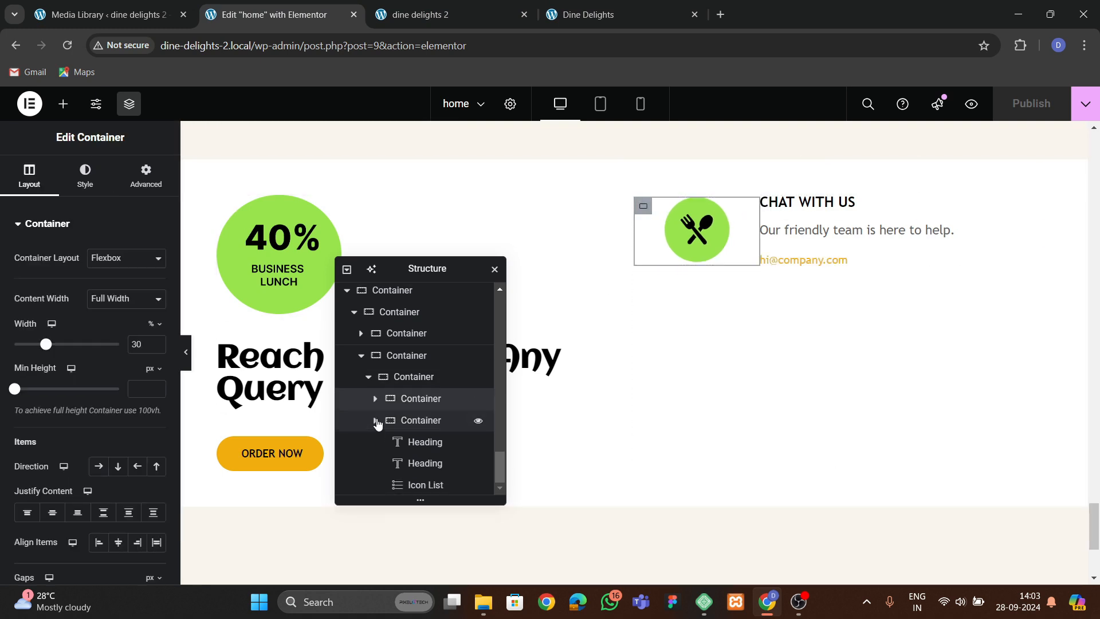
{"action": "left_click", "coordinate": [376, 417]}
{"action": "left_click", "coordinate": [368, 439]}
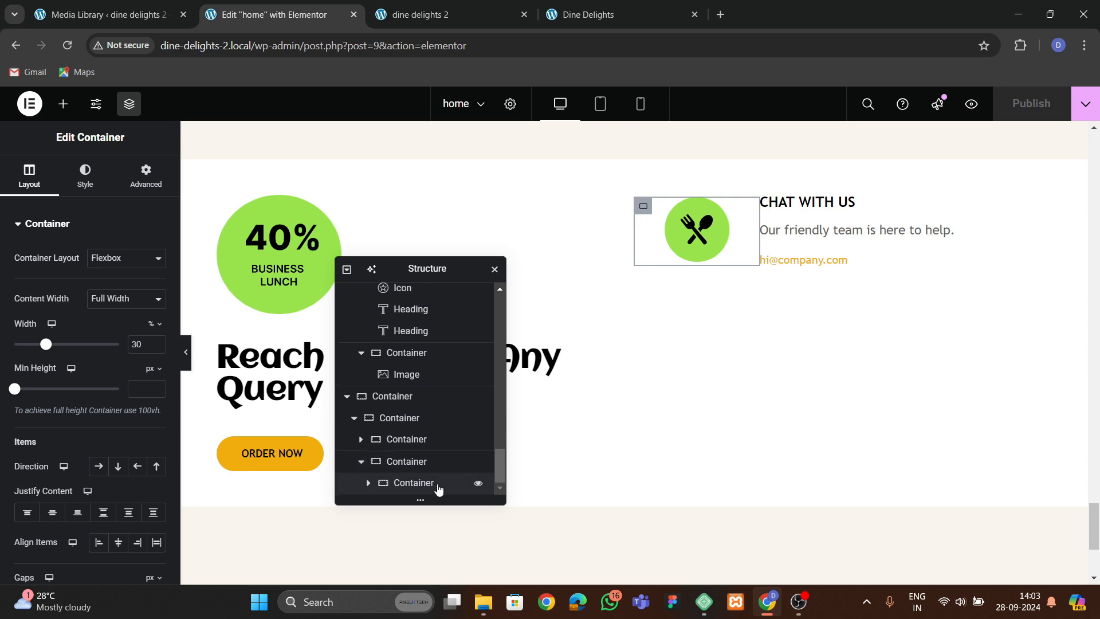
{"action": "left_click", "coordinate": [429, 484]}
{"action": "right_click", "coordinate": [427, 485]}
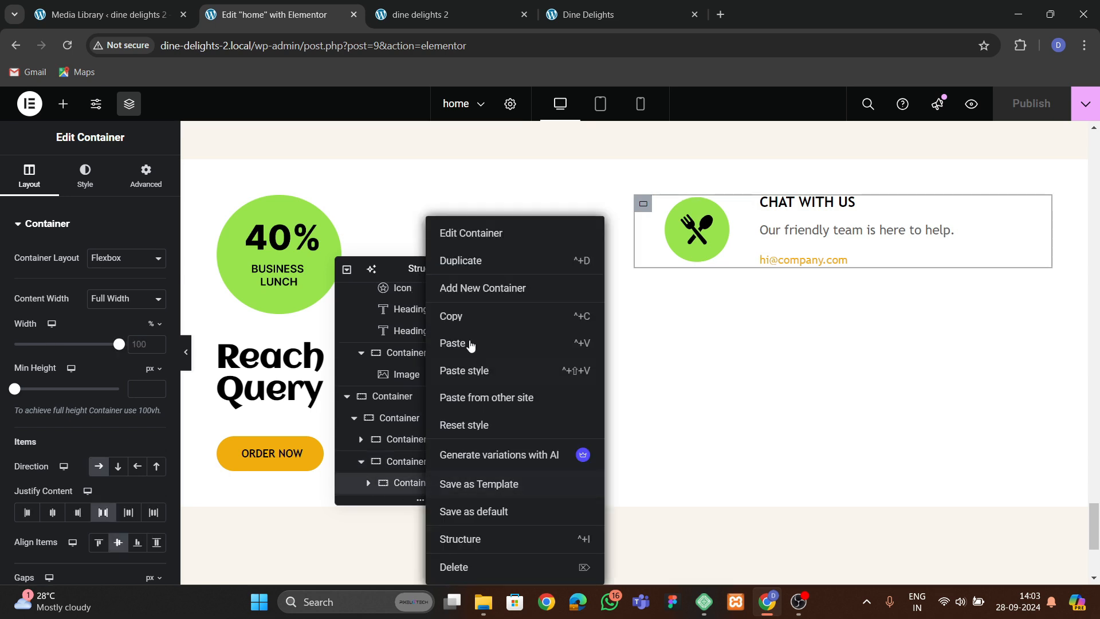
{"action": "left_click", "coordinate": [470, 272]}
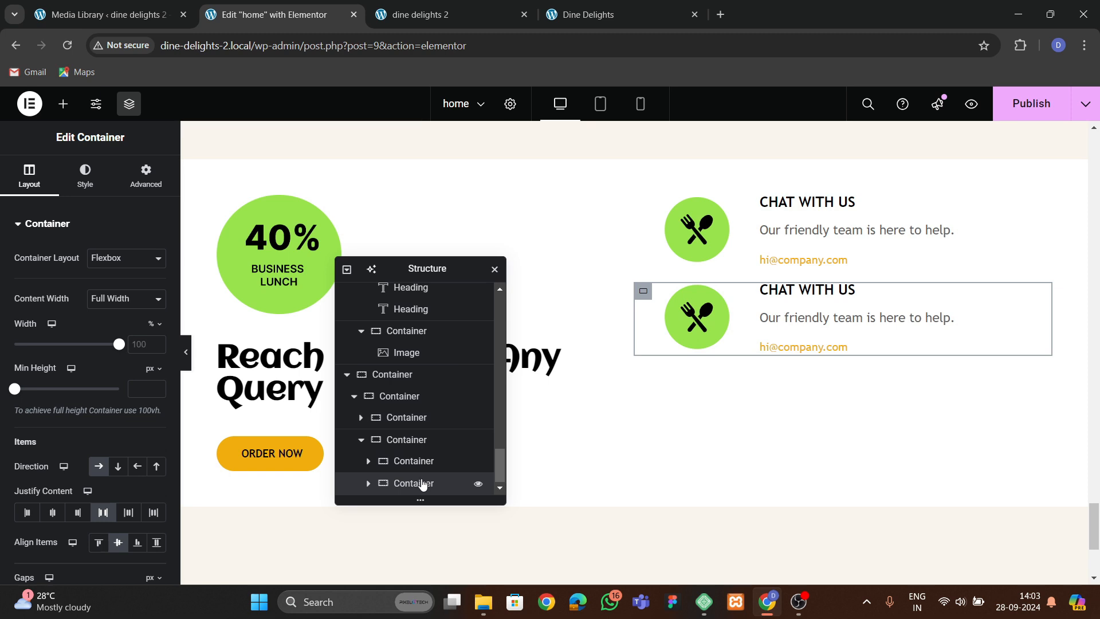
{"action": "right_click", "coordinate": [423, 484]}
{"action": "left_click", "coordinate": [462, 268]}
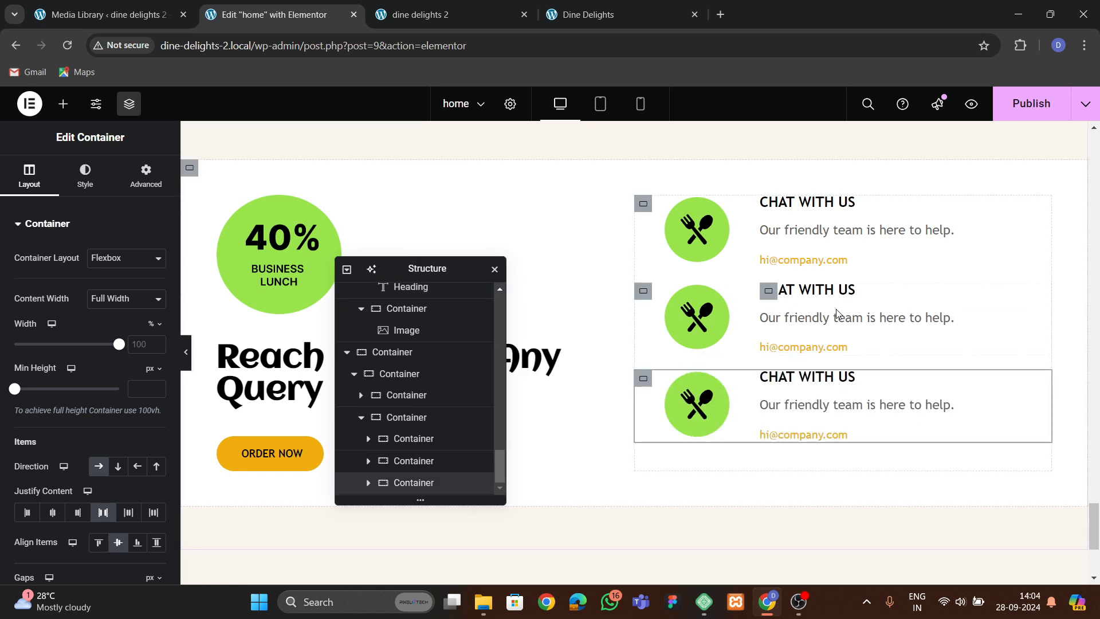
Replace the first row's icon with the plate image from the media library.
{"action": "left_click", "coordinate": [697, 230]}
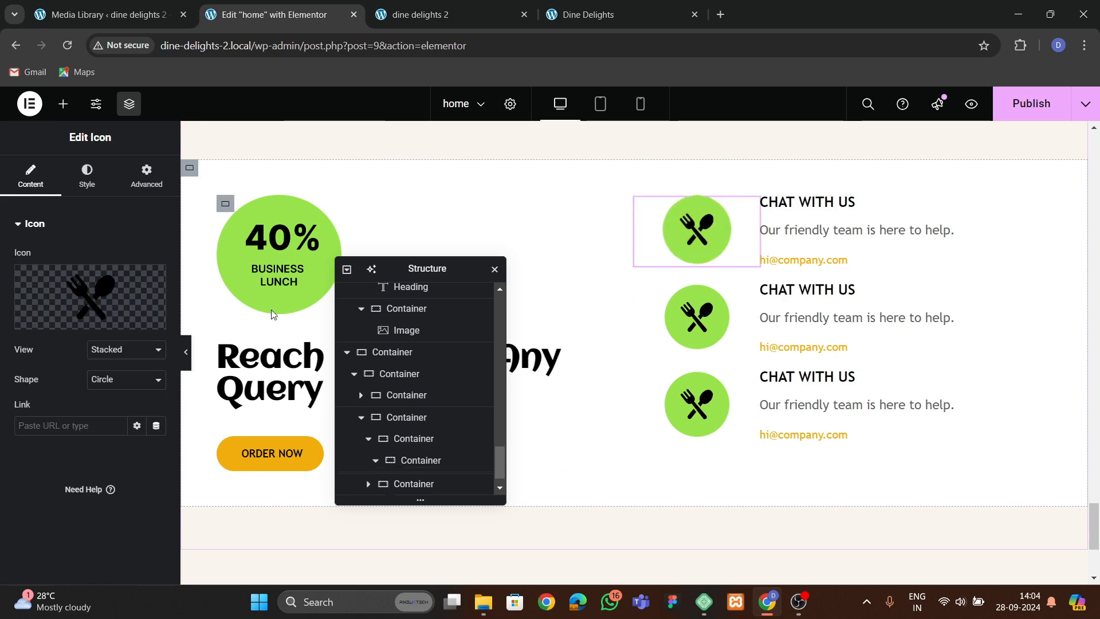
{"action": "left_click", "coordinate": [124, 292]}
{"action": "left_click", "coordinate": [963, 105]}
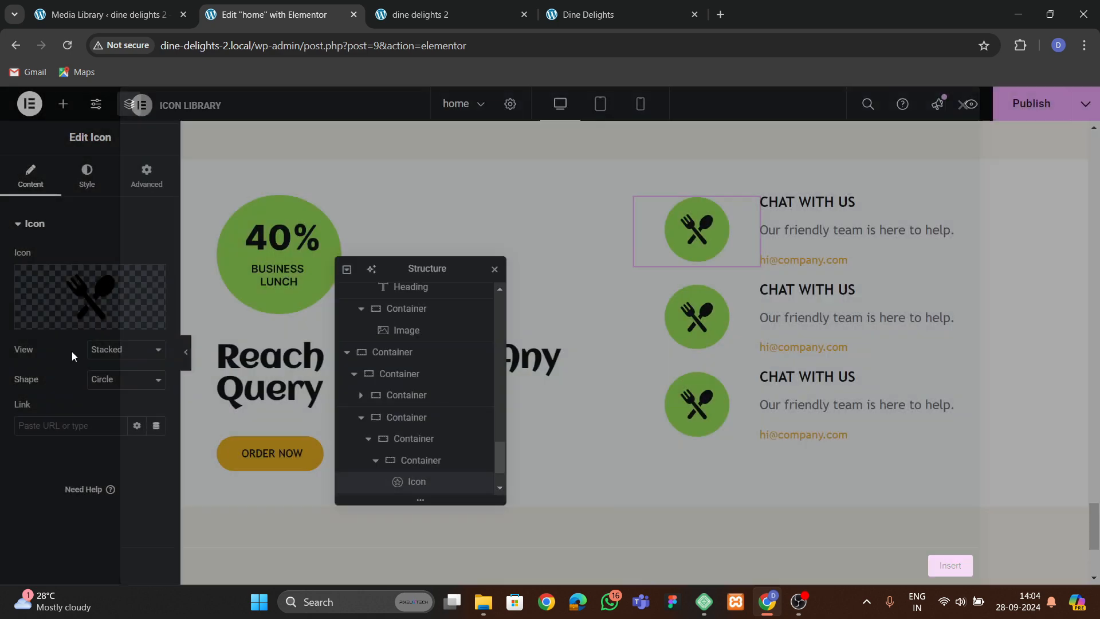
{"action": "left_click", "coordinate": [152, 326]}
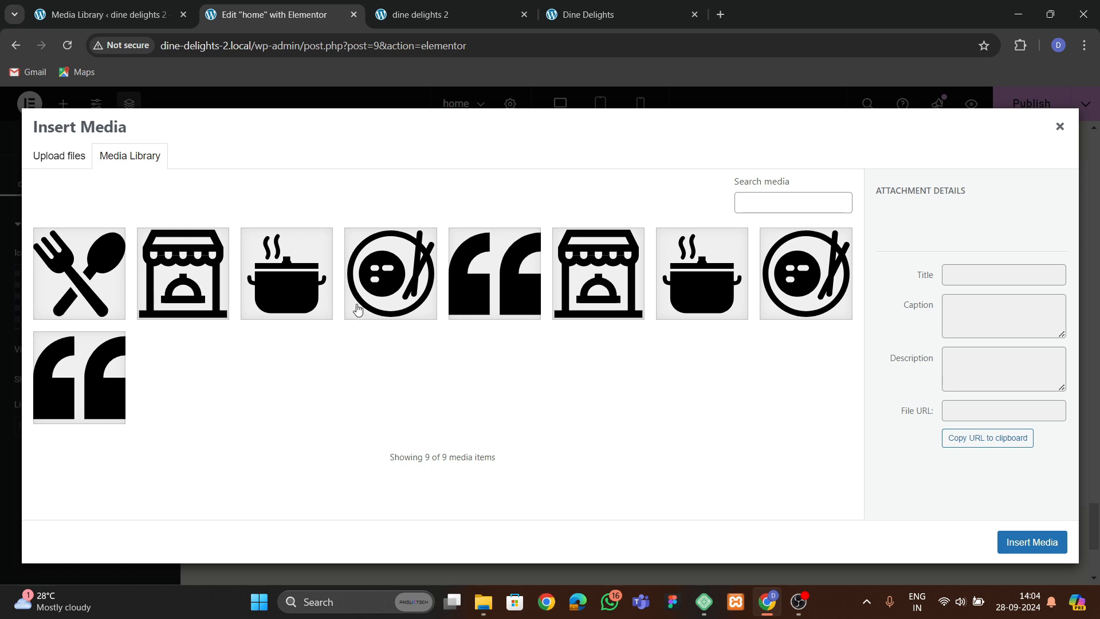
{"action": "left_click", "coordinate": [357, 309]}
{"action": "left_click", "coordinate": [1031, 542]}
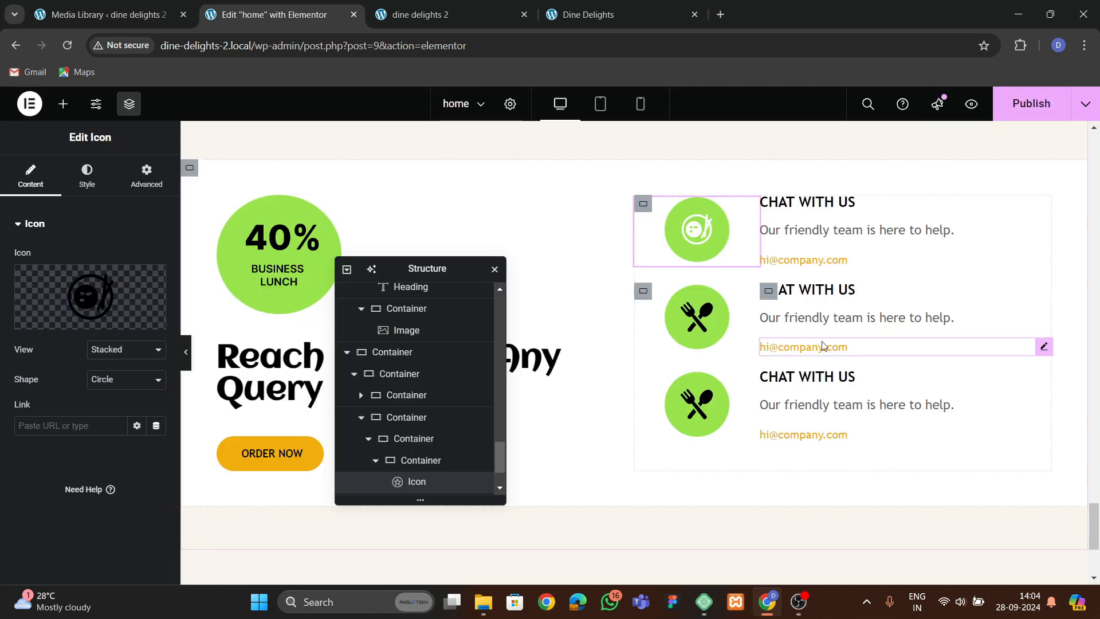
Replace the second row's icon with the storefront image from the media library.
{"action": "left_click", "coordinate": [712, 325]}
{"action": "left_click", "coordinate": [129, 317]}
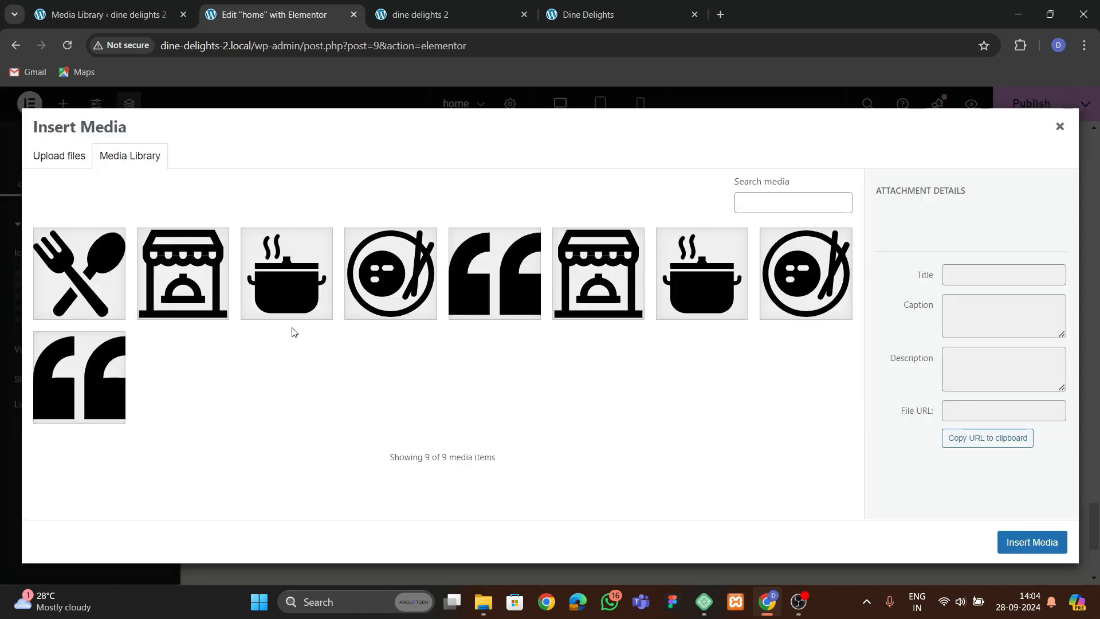
{"action": "left_click", "coordinate": [206, 309]}
{"action": "left_click", "coordinate": [1028, 543]}
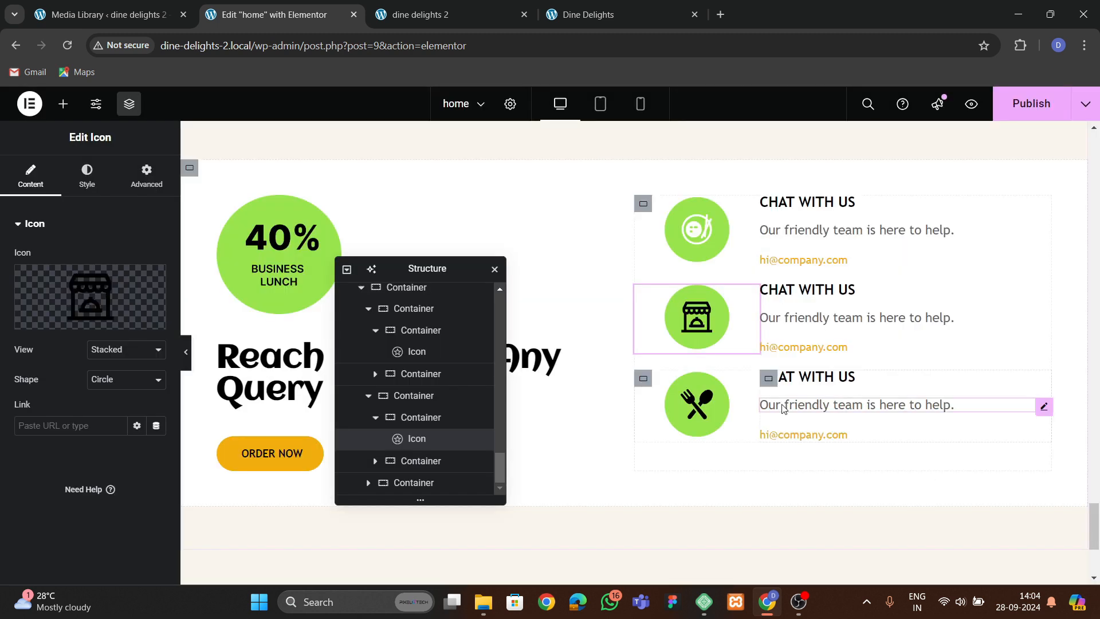
Check the third row's icon style and shape, and reinsert the fork-and-spoon image from the media library.
{"action": "left_click", "coordinate": [704, 418]}
{"action": "left_click", "coordinate": [87, 177]}
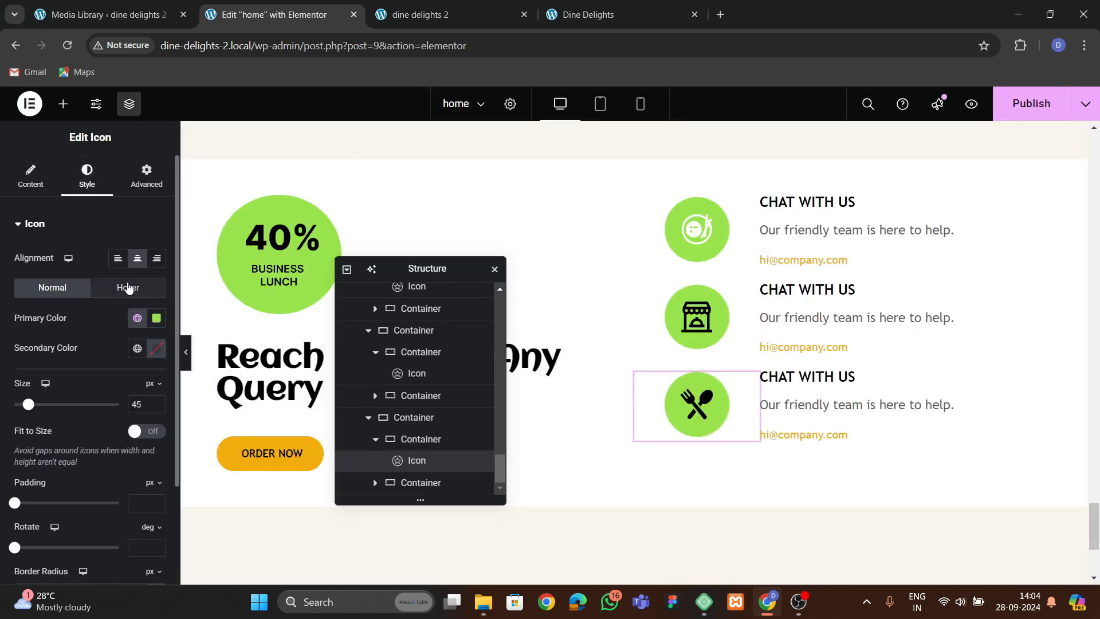
{"action": "left_click", "coordinate": [46, 187]}
{"action": "left_click", "coordinate": [131, 380]}
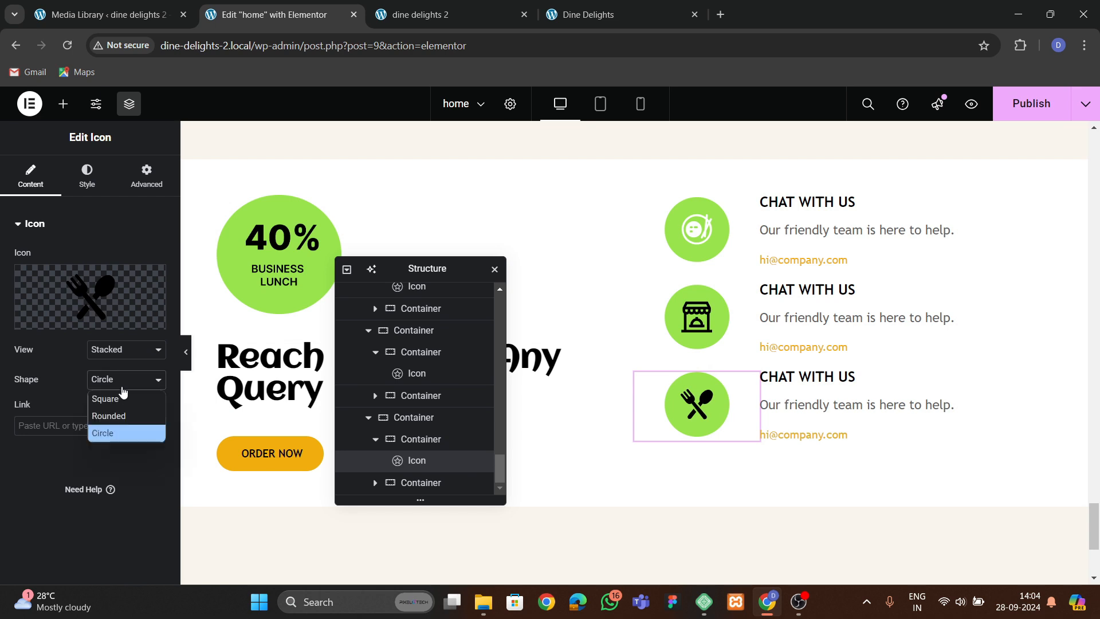
{"action": "left_click", "coordinate": [122, 388]}
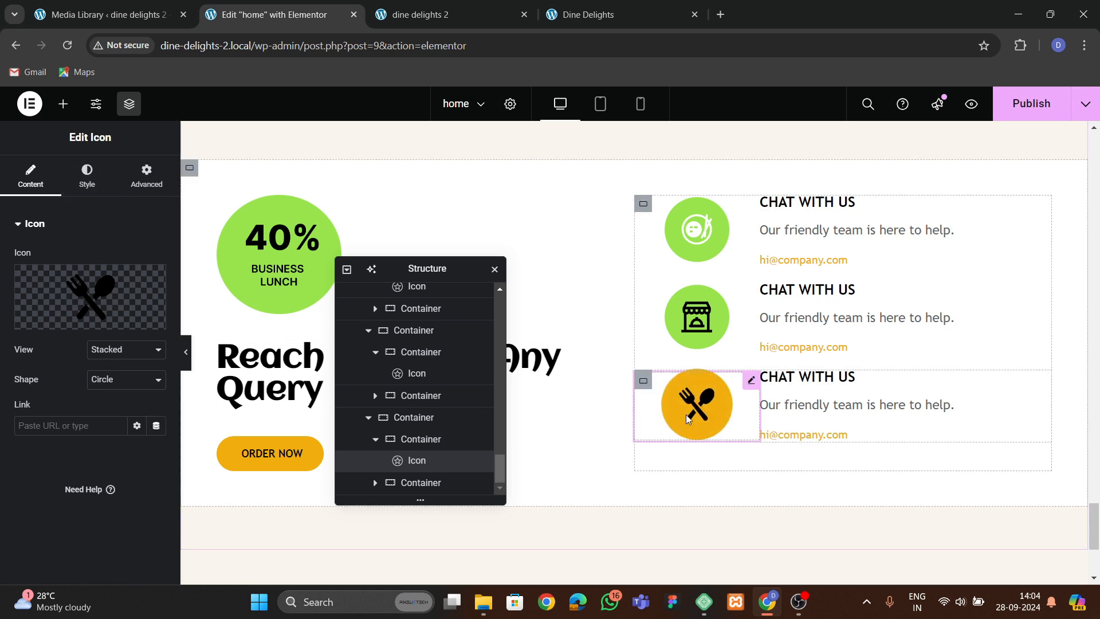
{"action": "left_click", "coordinate": [128, 322]}
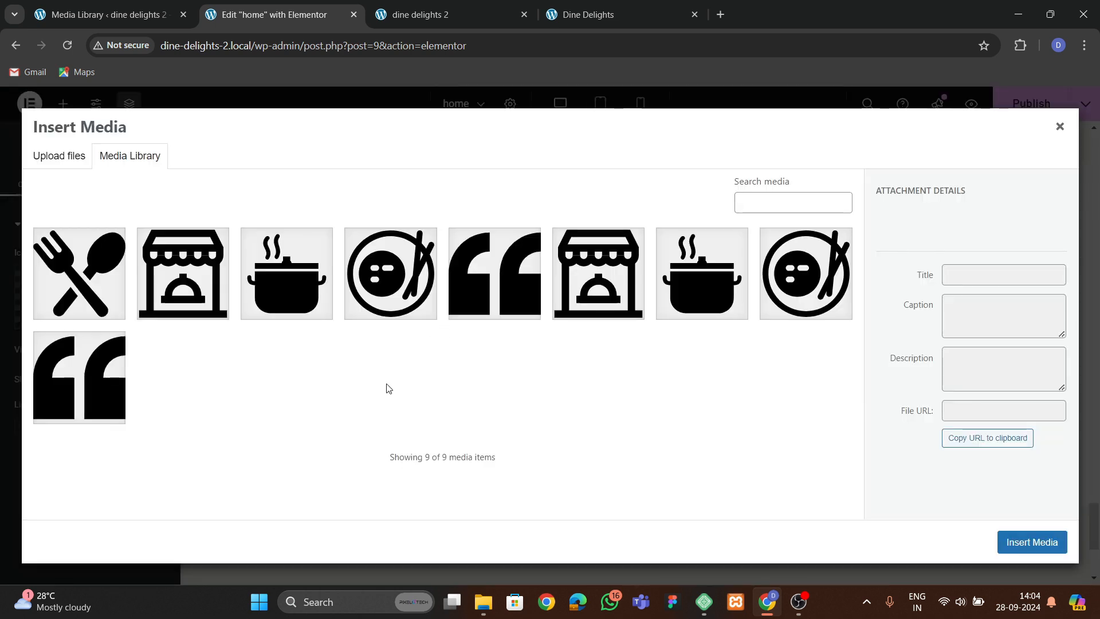
{"action": "left_click", "coordinate": [114, 289]}
{"action": "left_click", "coordinate": [1004, 549]}
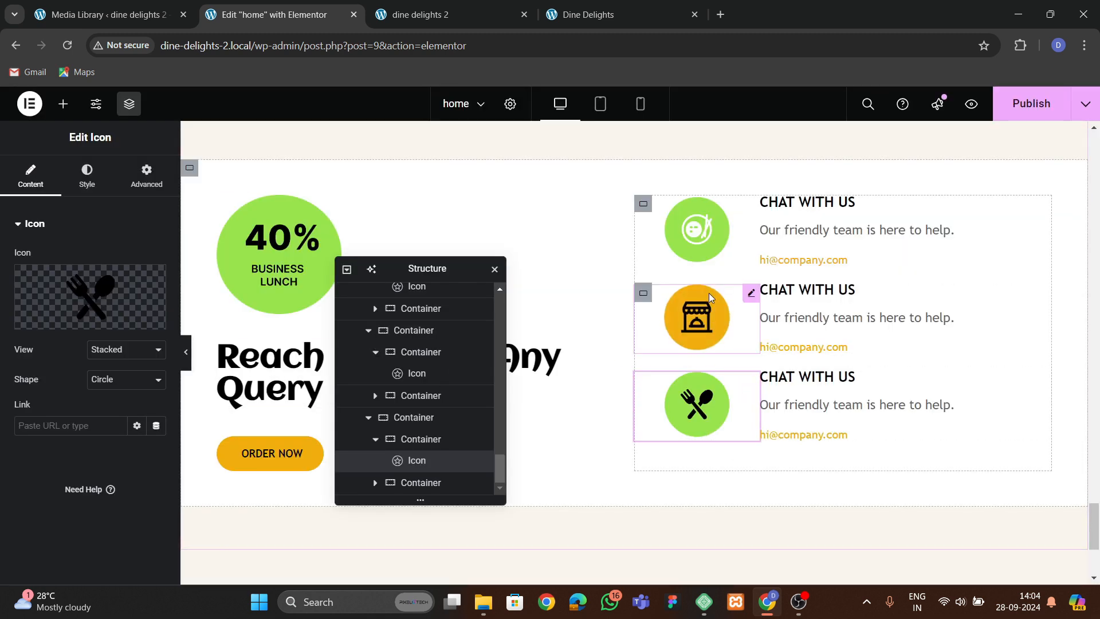
Replace the first row's icon with the fork-and-spoon image from the media library.
{"action": "left_click", "coordinate": [739, 218]}
{"action": "mouse_move", "coordinate": [126, 295]}
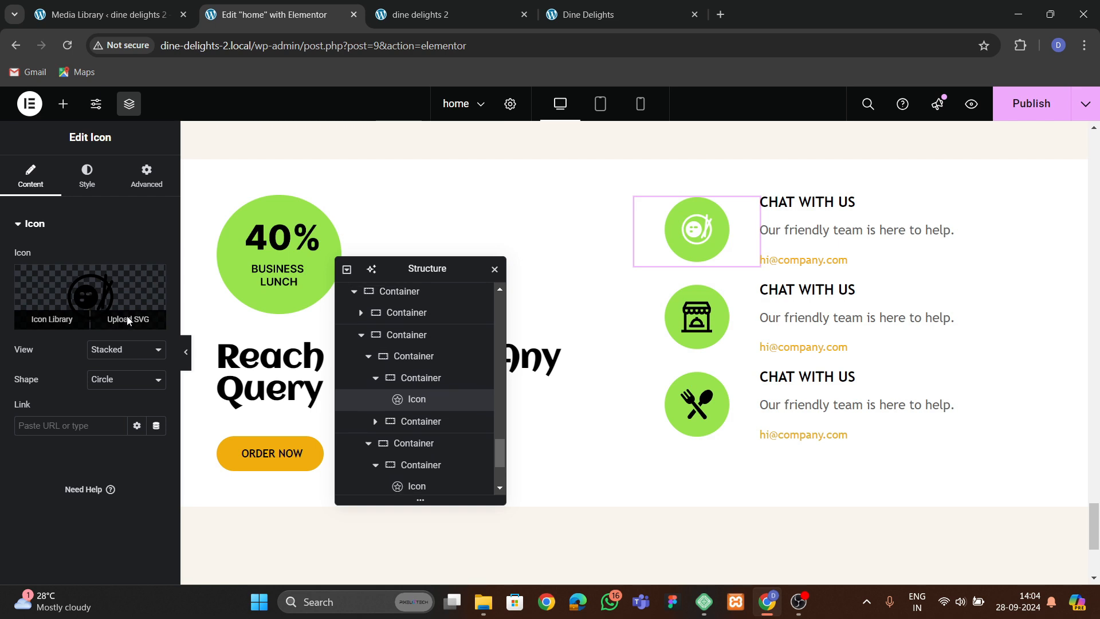
{"action": "left_click", "coordinate": [127, 318]}
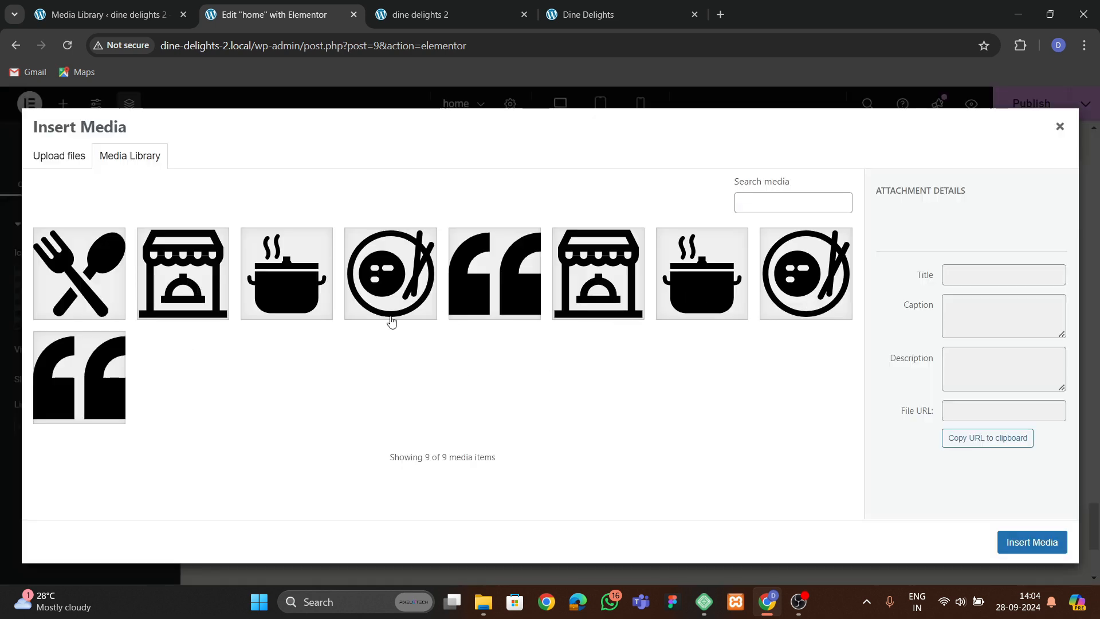
{"action": "left_click", "coordinate": [81, 287]}
{"action": "left_click", "coordinate": [1032, 542]}
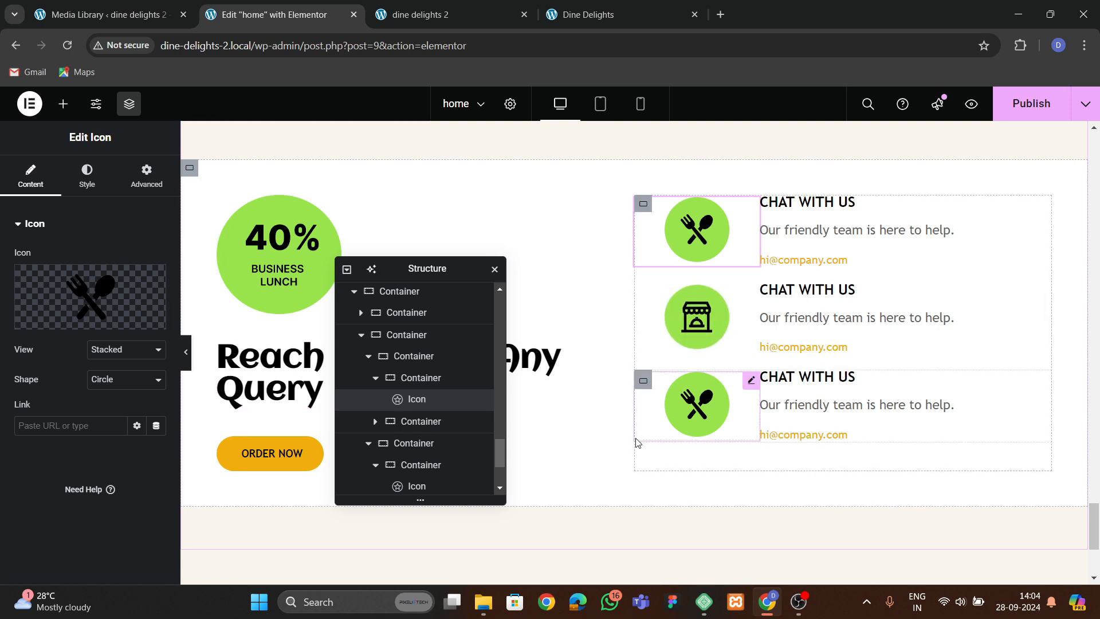
Publish the page and compare the contact section with the live Dine Delights site.
{"action": "left_click", "coordinate": [1031, 103]}
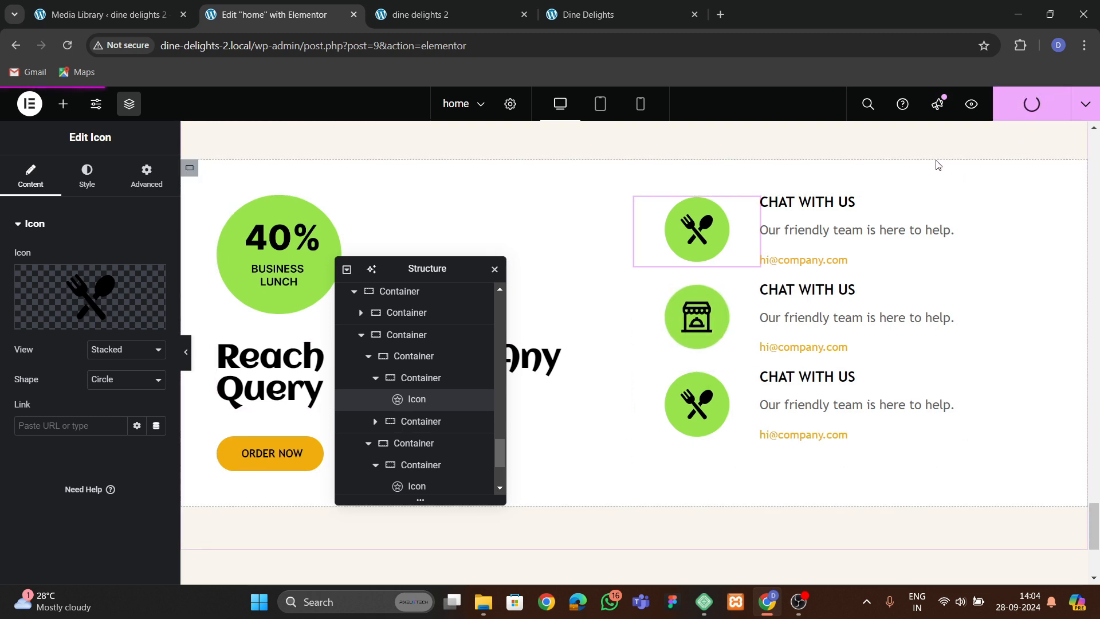
{"action": "left_click", "coordinate": [421, 14]}
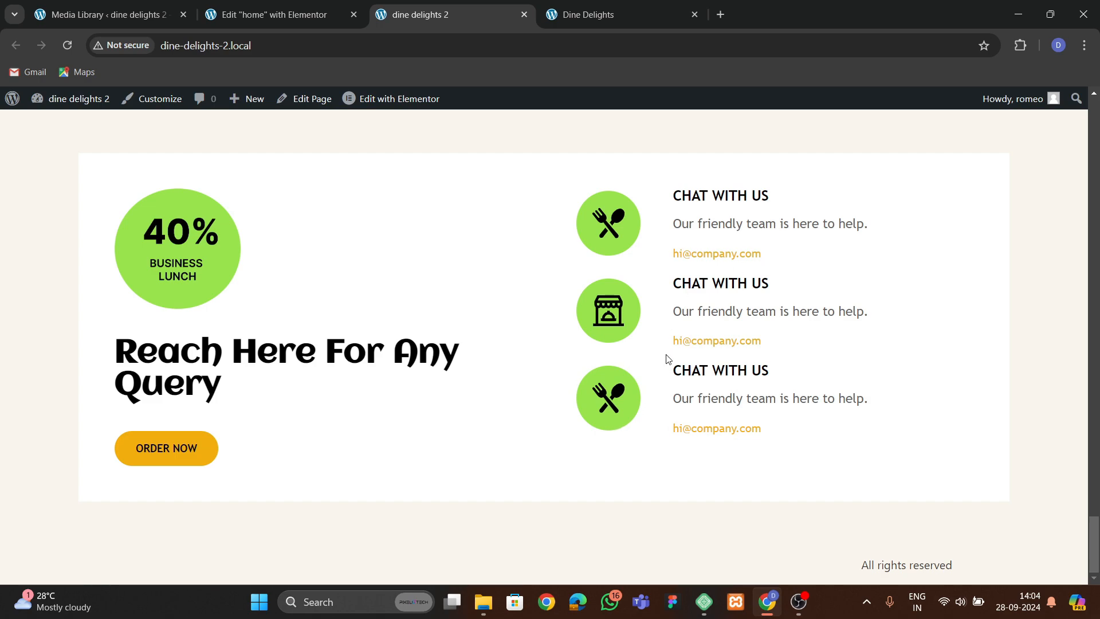
{"action": "scroll", "coordinate": [532, 382], "scroll_direction": "up", "scroll_amount": 20}
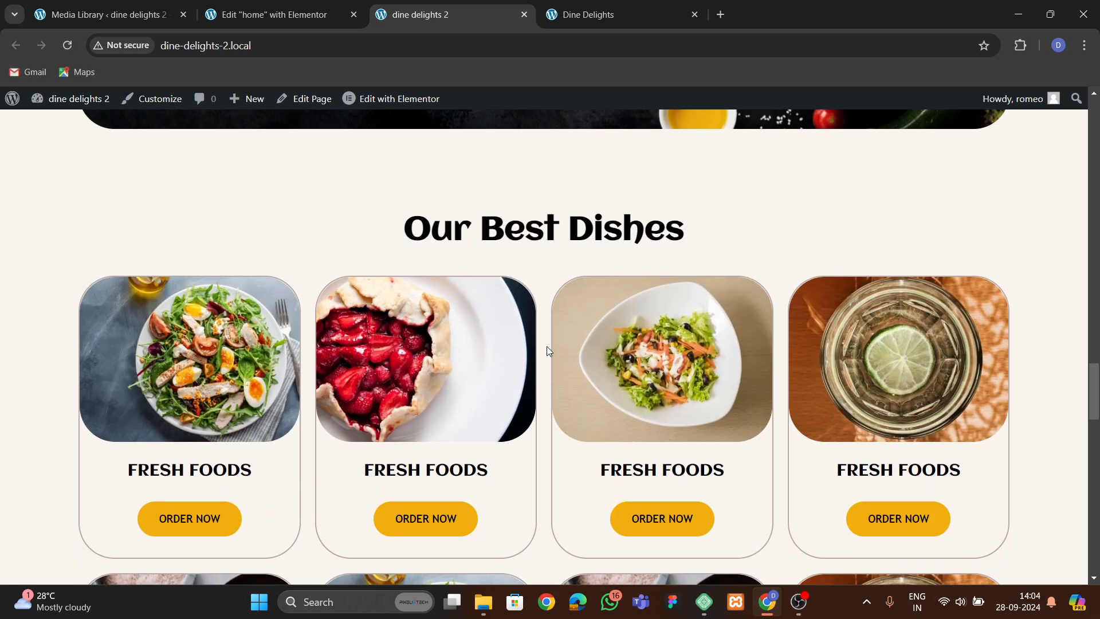
{"action": "scroll", "coordinate": [597, 242], "scroll_direction": "down", "scroll_amount": 2}
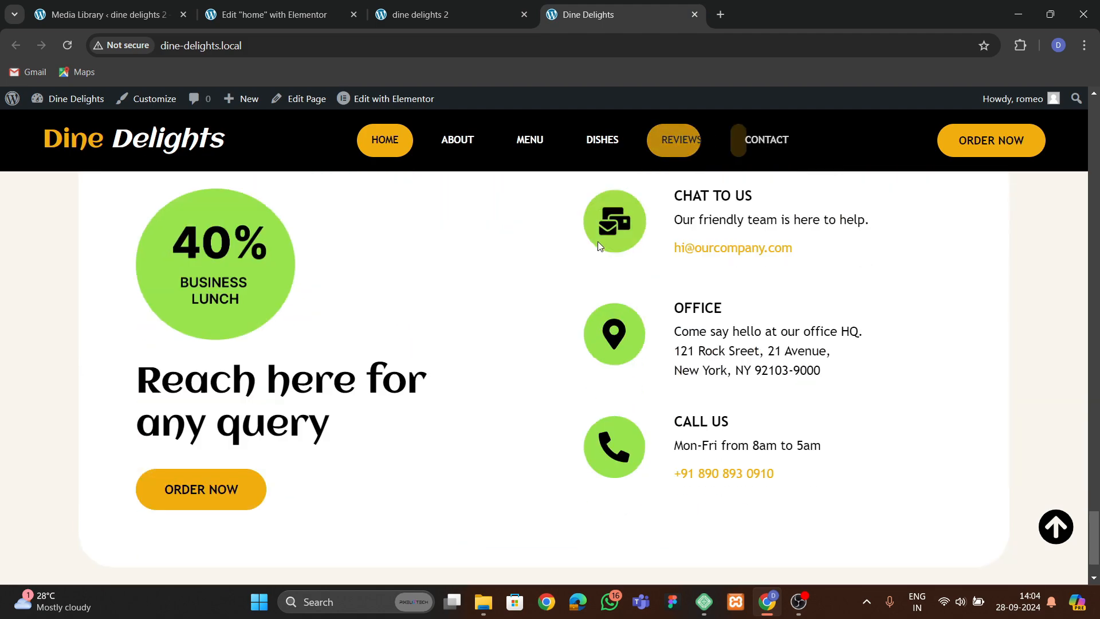
{"action": "scroll", "coordinate": [607, 245], "scroll_direction": "up", "scroll_amount": 10}
{"action": "scroll", "coordinate": [613, 247], "scroll_direction": "up", "scroll_amount": 8}
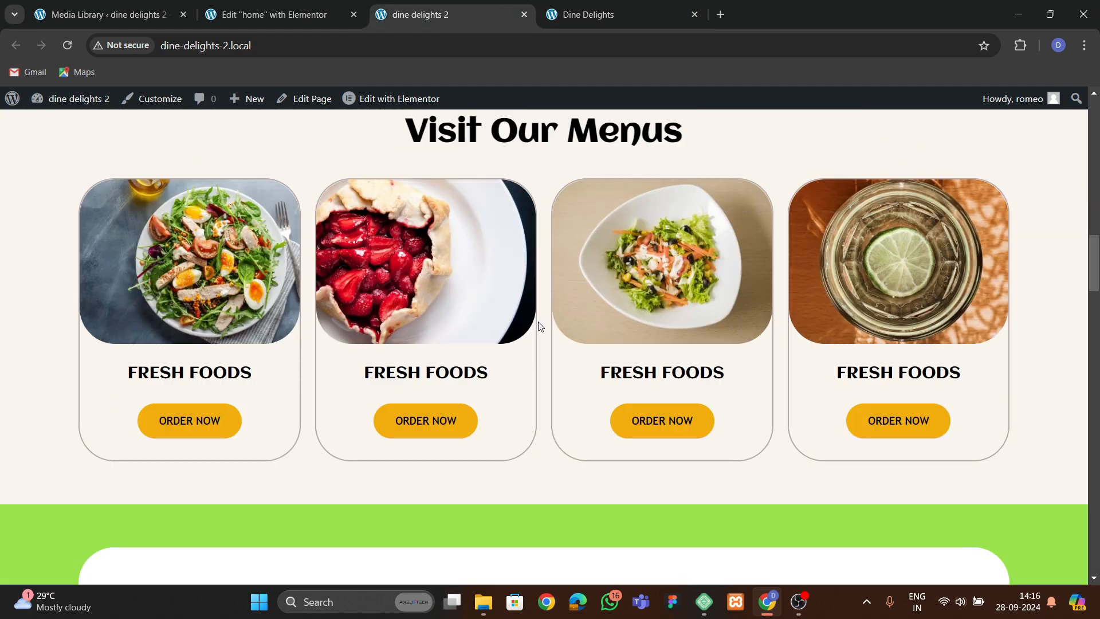
{"action": "scroll", "coordinate": [538, 321], "scroll_direction": "down", "scroll_amount": 15}
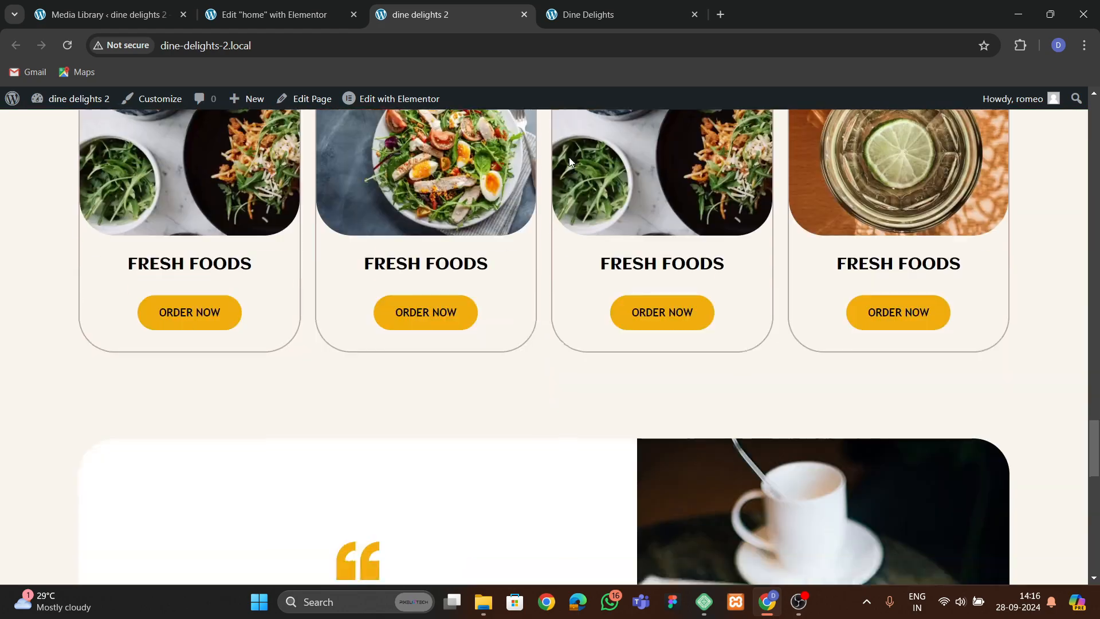
{"action": "left_click", "coordinate": [592, 21]}
{"action": "scroll", "coordinate": [622, 375], "scroll_direction": "down", "scroll_amount": 10}
{"action": "scroll", "coordinate": [658, 445], "scroll_direction": "down", "scroll_amount": 10}
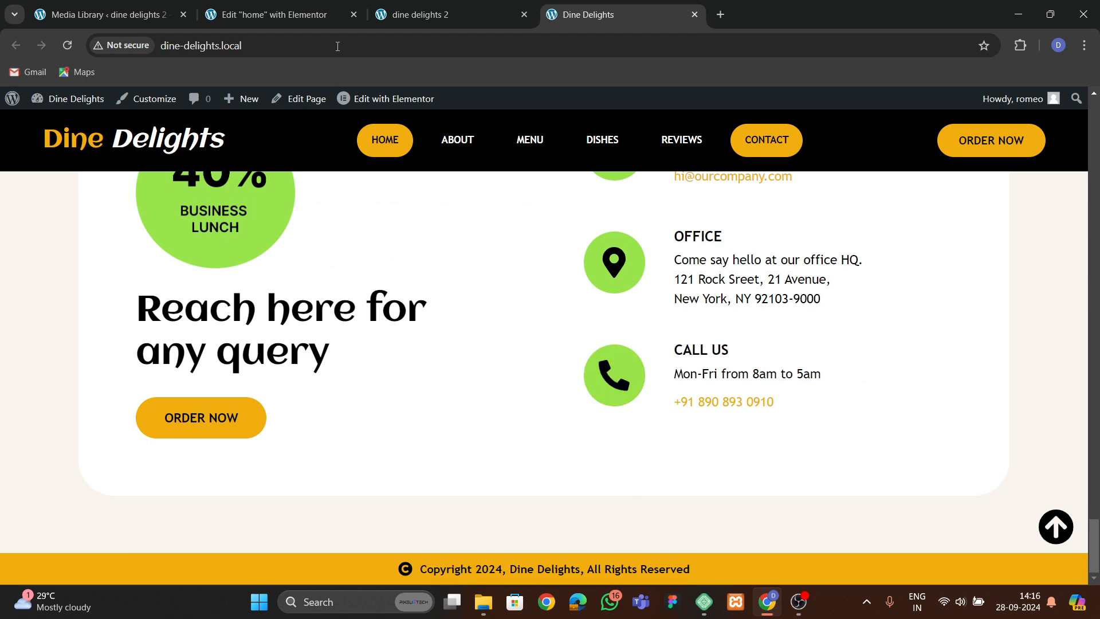
Open the Elementor Theme Builder in a new tab to start a new header template.
{"action": "left_click", "coordinate": [291, 11]}
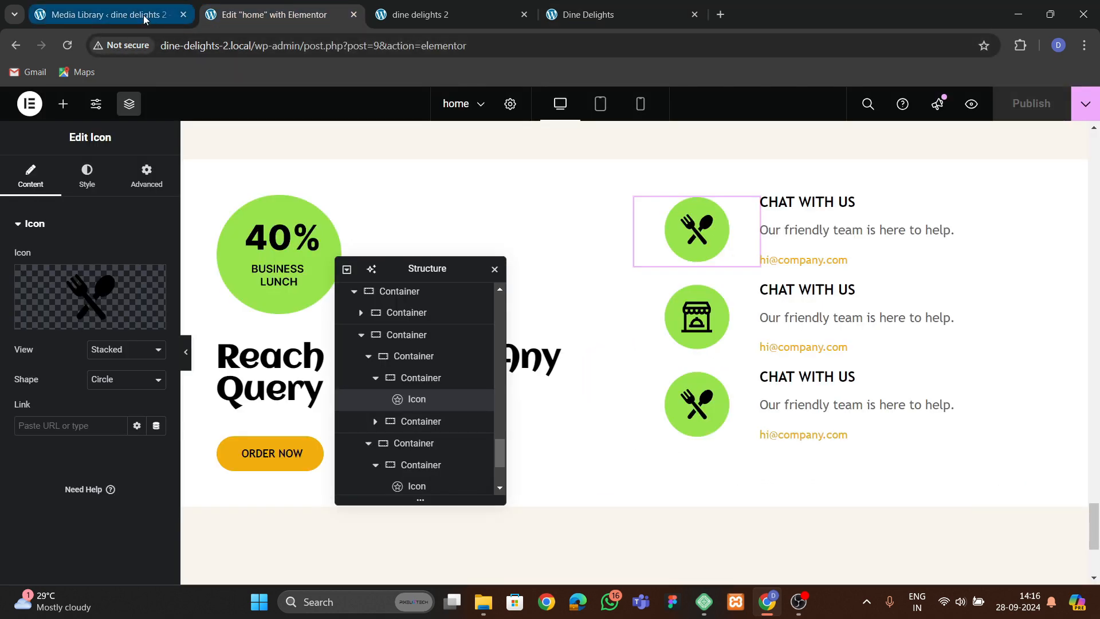
{"action": "left_click", "coordinate": [103, 14]}
{"action": "mouse_move", "coordinate": [74, 409]}
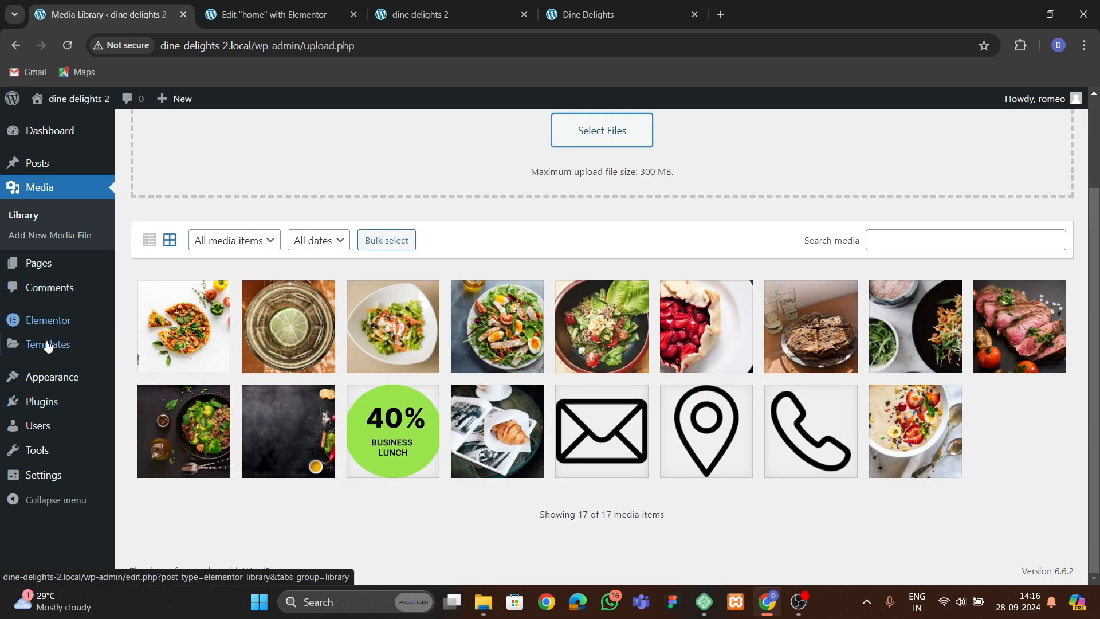
{"action": "mouse_move", "coordinate": [50, 344]}
{"action": "right_click", "coordinate": [164, 390]}
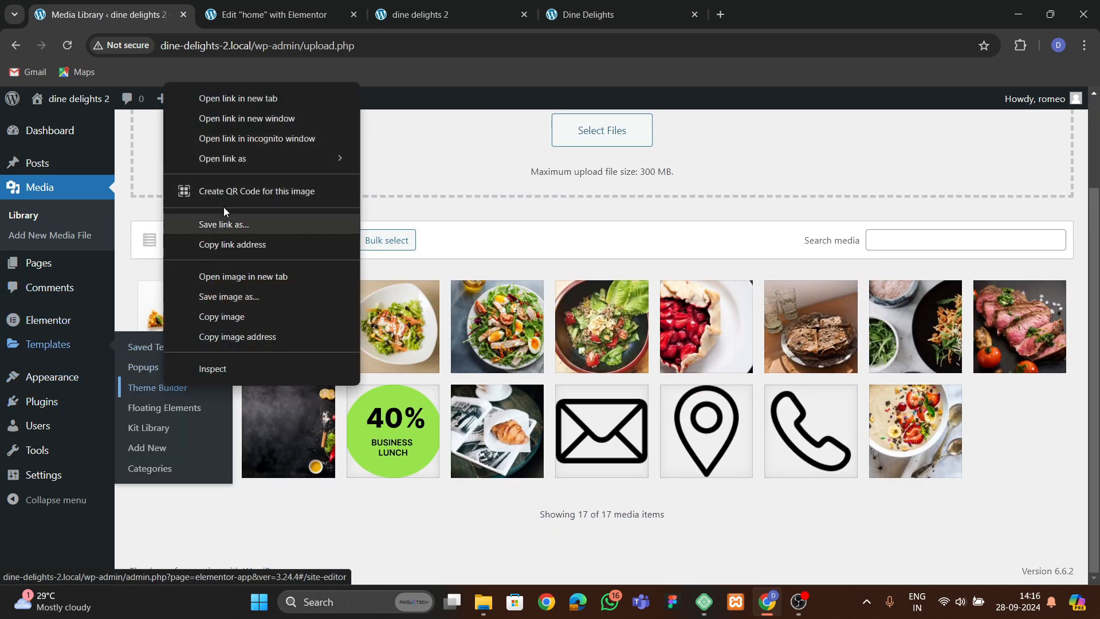
{"action": "left_click", "coordinate": [221, 98]}
{"action": "key", "text": "ctrl+Tab"}
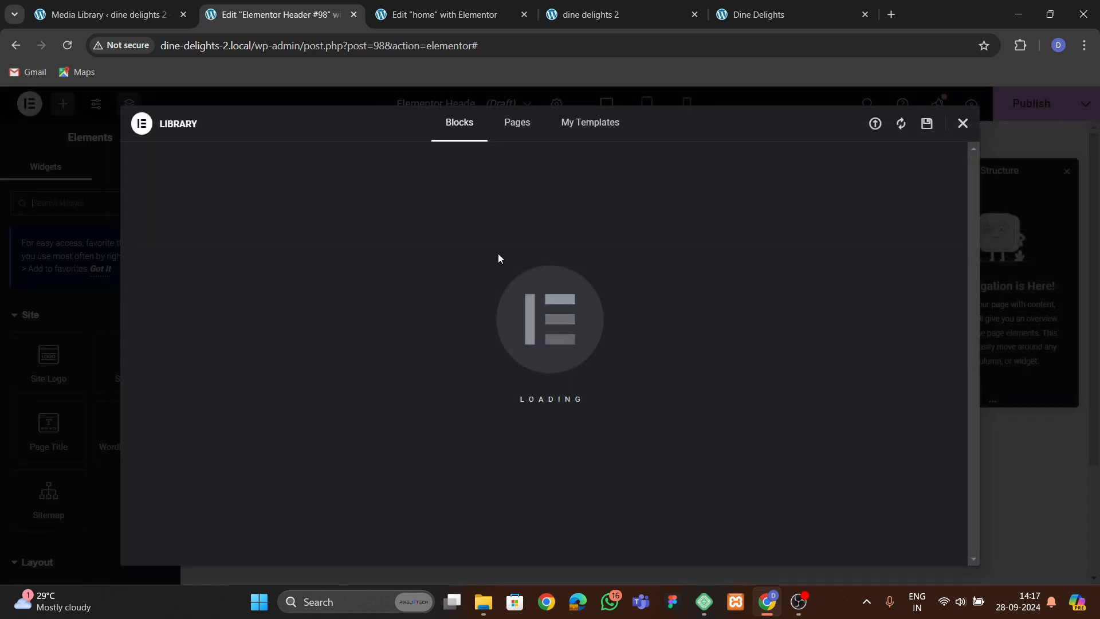
Examine the live site's header with its top info bar and navigation menu.
{"action": "left_click", "coordinate": [738, 16]}
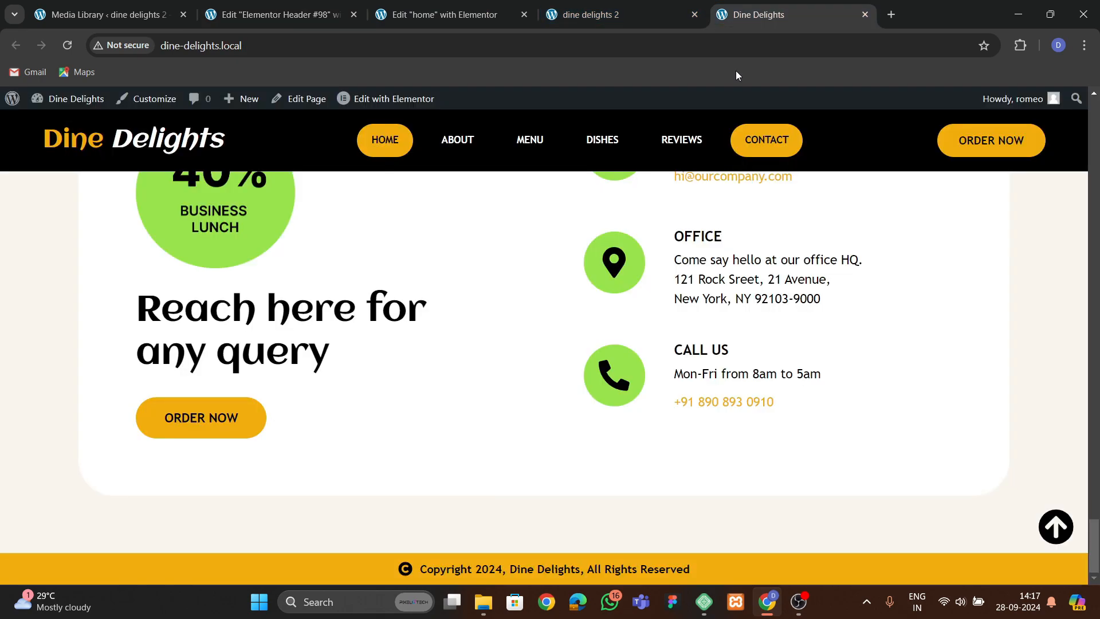
{"action": "scroll", "coordinate": [503, 285], "scroll_direction": "up", "scroll_amount": 3}
{"action": "left_click", "coordinate": [1044, 532]}
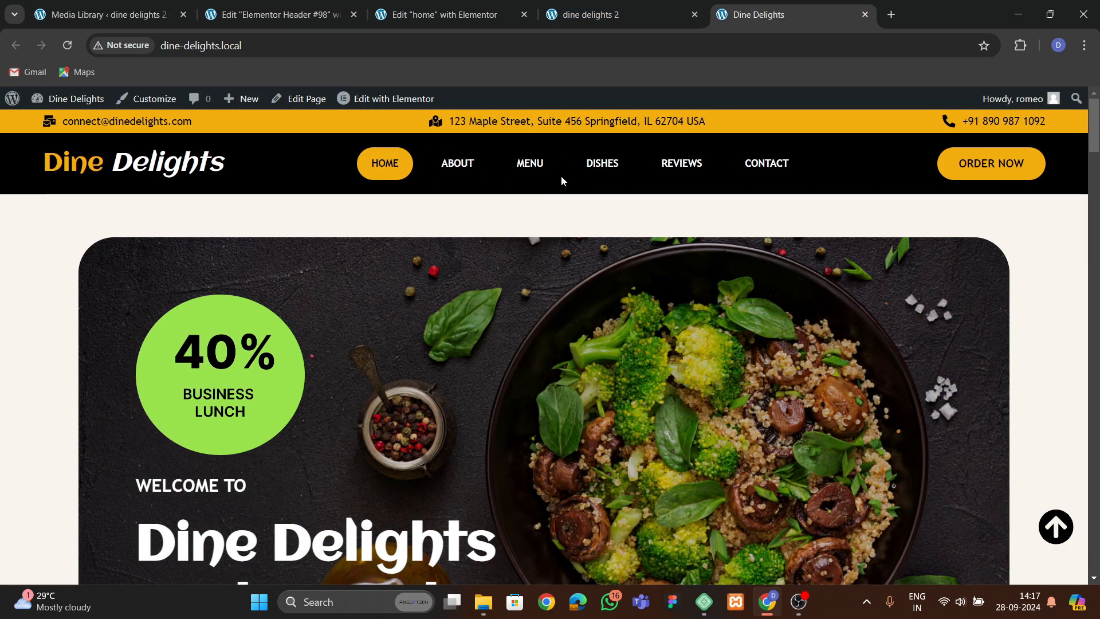
Close the template library and add a single-column container to the header template.
{"action": "left_click", "coordinate": [276, 17]}
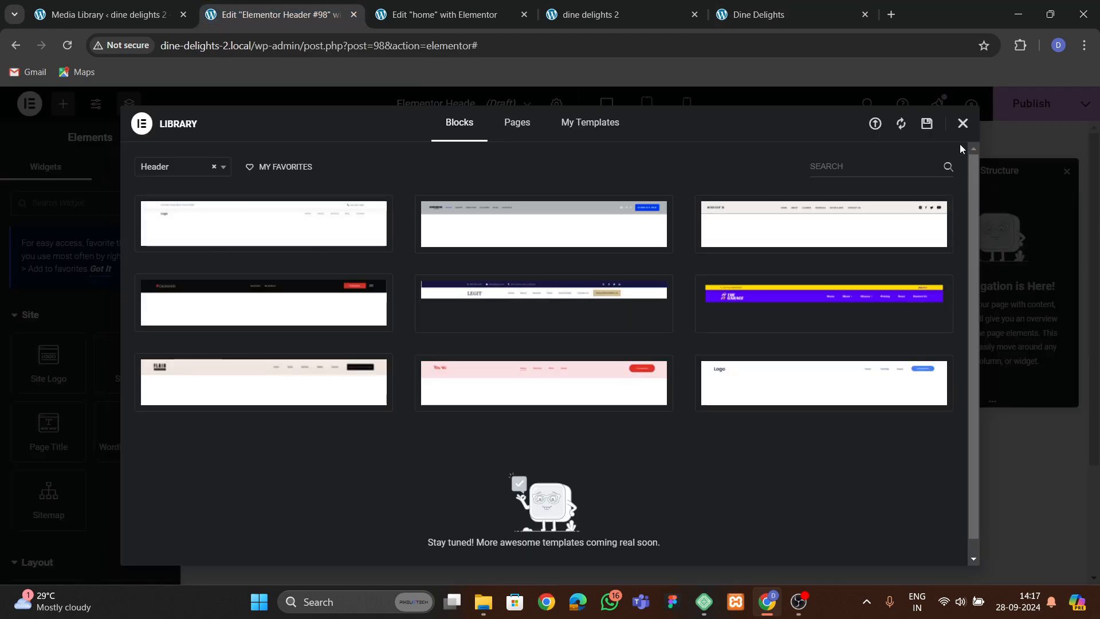
{"action": "left_click", "coordinate": [963, 121]}
{"action": "left_click", "coordinate": [600, 241]}
{"action": "left_click", "coordinate": [589, 284]}
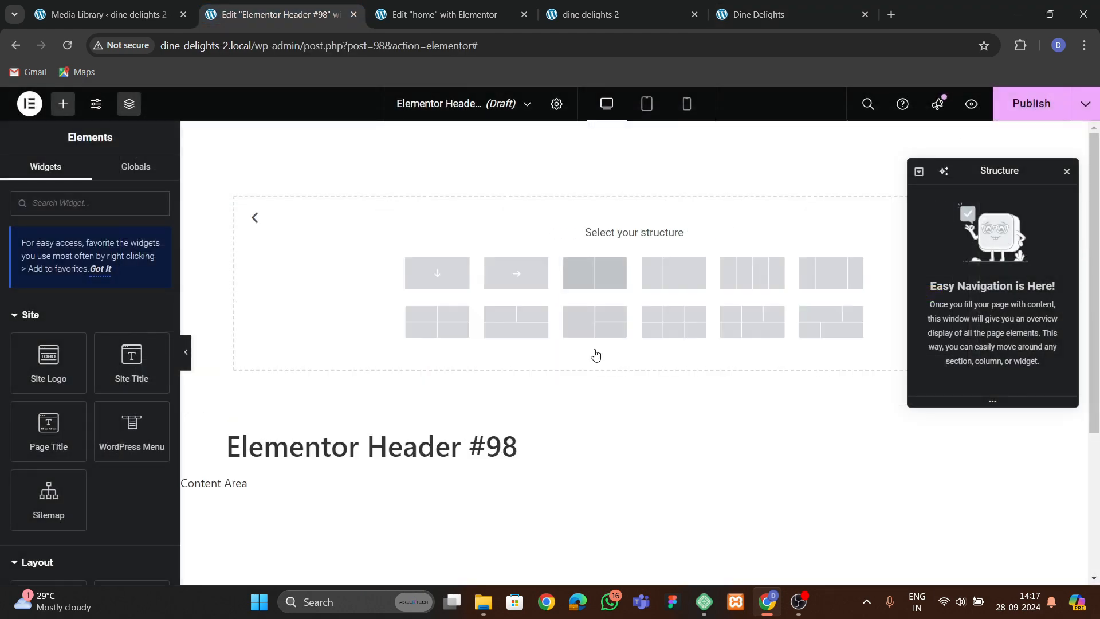
{"action": "left_click", "coordinate": [437, 270]}
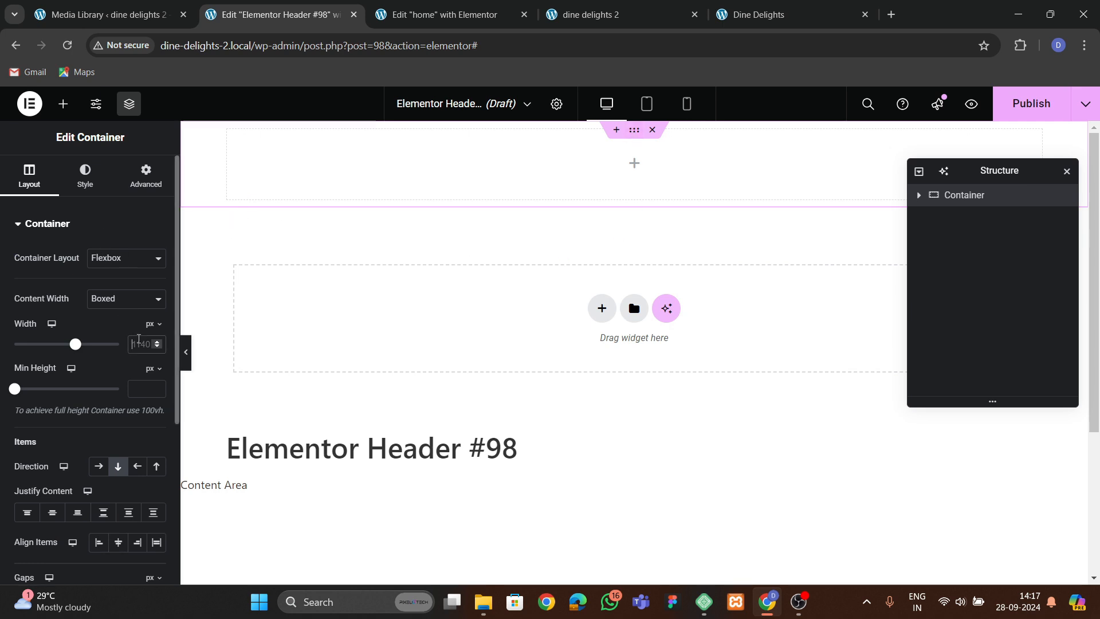
Give the header container a classic black background colour.
{"action": "type", "text": "1400"}
{"action": "left_click", "coordinate": [146, 175]}
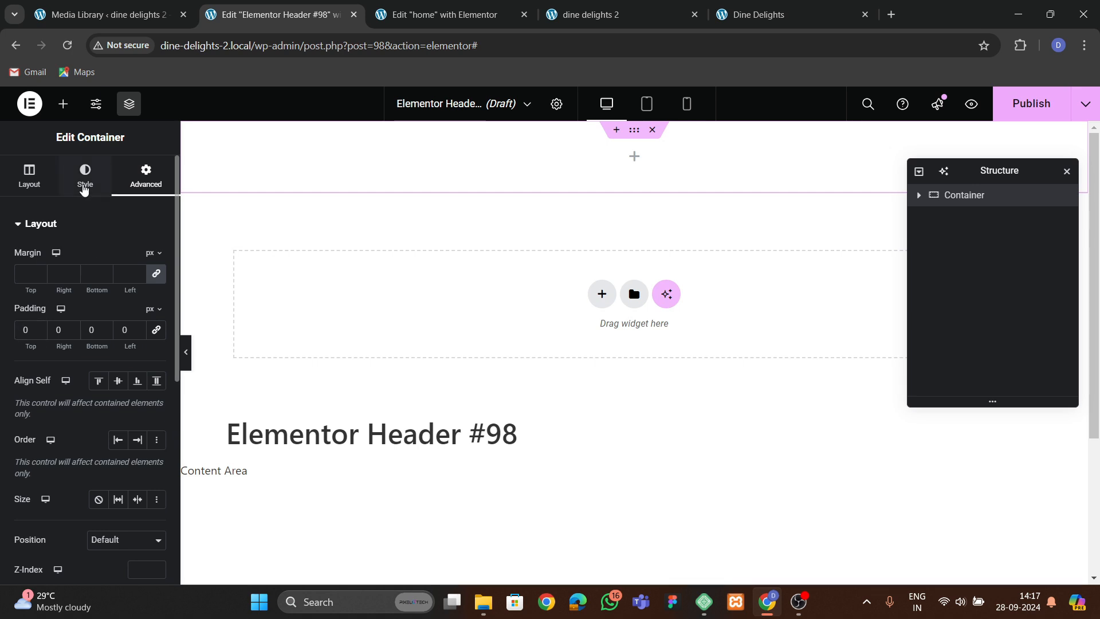
{"action": "left_click", "coordinate": [85, 186]}
{"action": "left_click", "coordinate": [98, 288]}
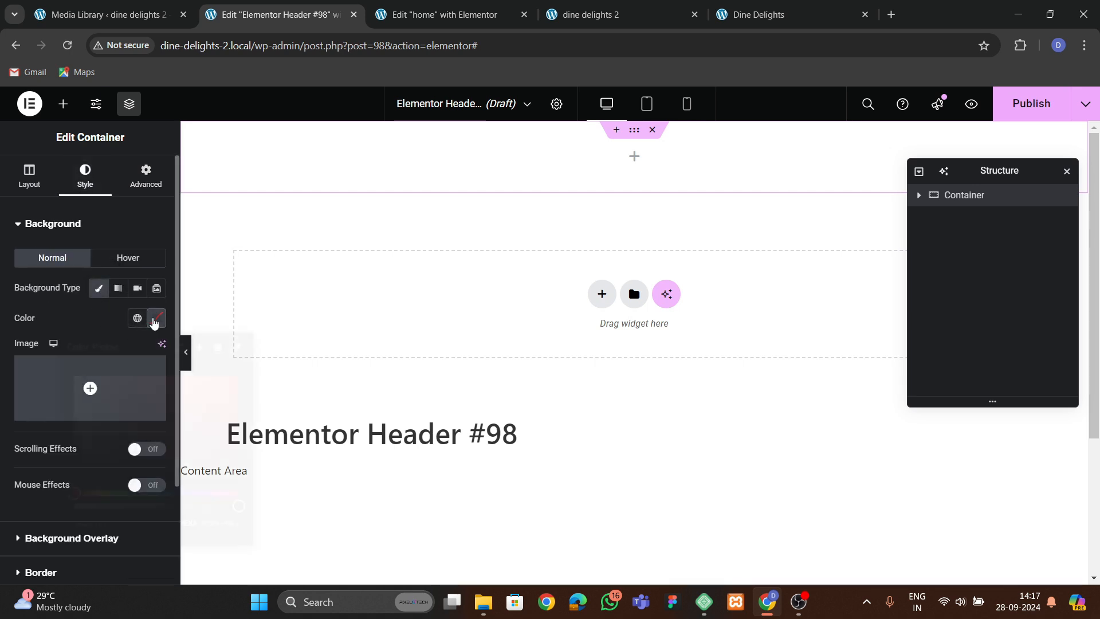
{"action": "left_click", "coordinate": [156, 318]}
{"action": "left_click", "coordinate": [77, 485]}
{"action": "left_click", "coordinate": [67, 305]}
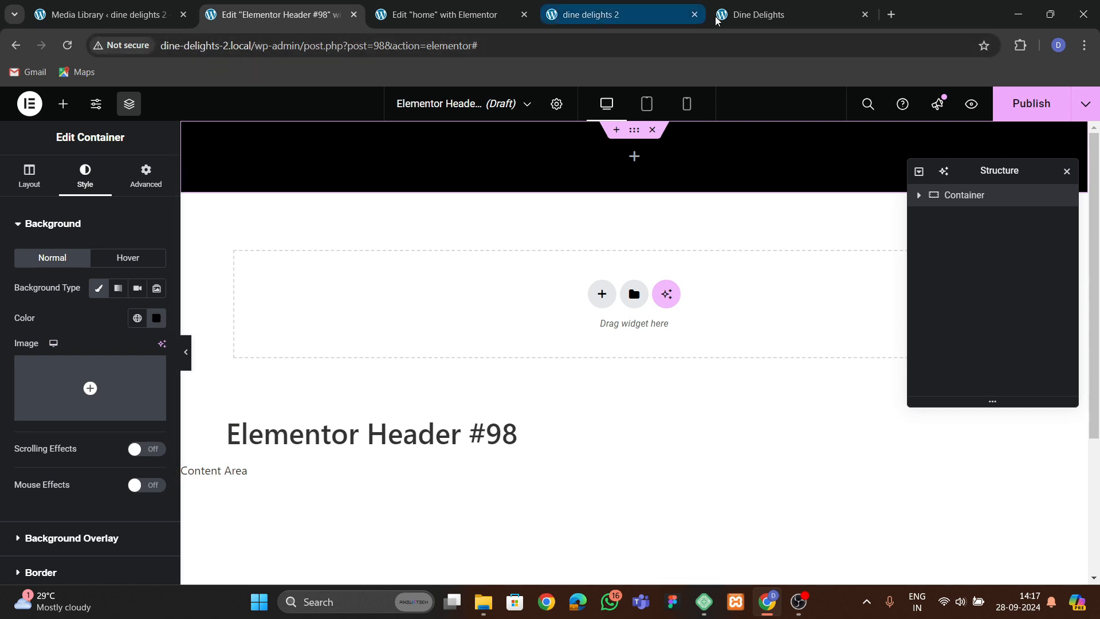
Add a Heading widget to the header container.
{"action": "left_click", "coordinate": [762, 15]}
{"action": "left_click", "coordinate": [471, 18]}
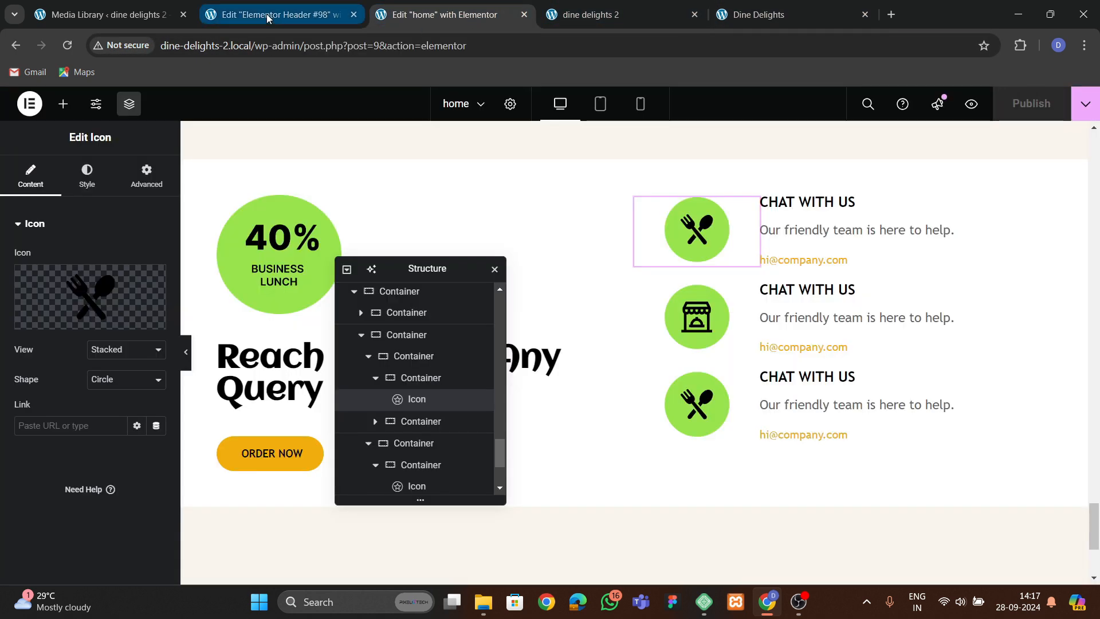
{"action": "left_click", "coordinate": [258, 15]}
{"action": "left_click", "coordinate": [63, 103]}
{"action": "scroll", "coordinate": [62, 400], "scroll_direction": "down", "scroll_amount": 5}
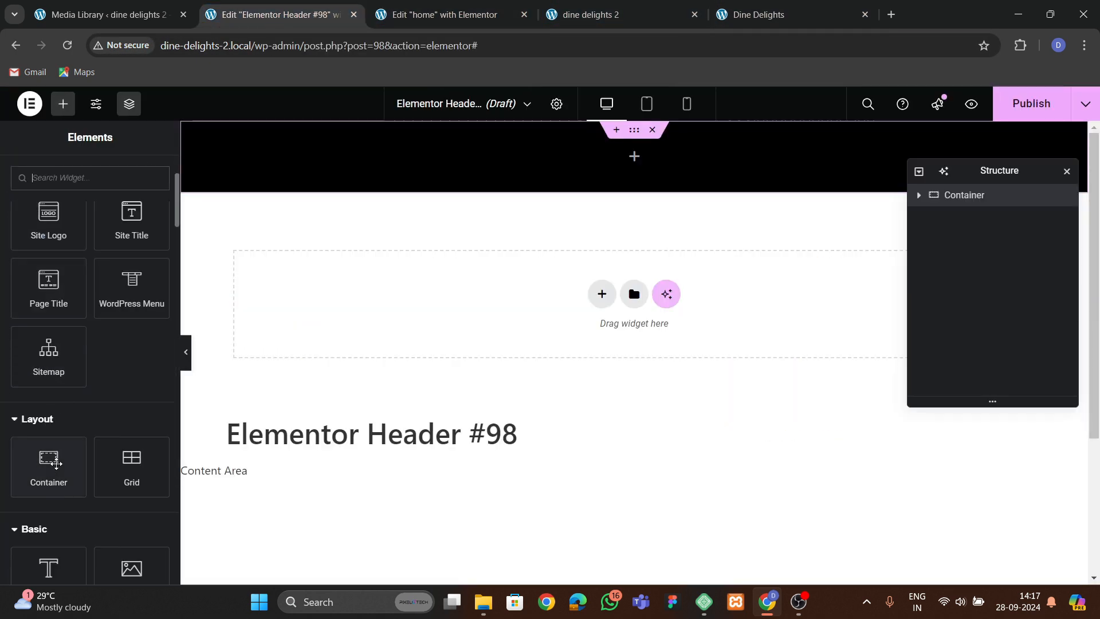
{"action": "left_click_drag", "start_coordinate": [48, 498], "coordinate": [350, 144]}
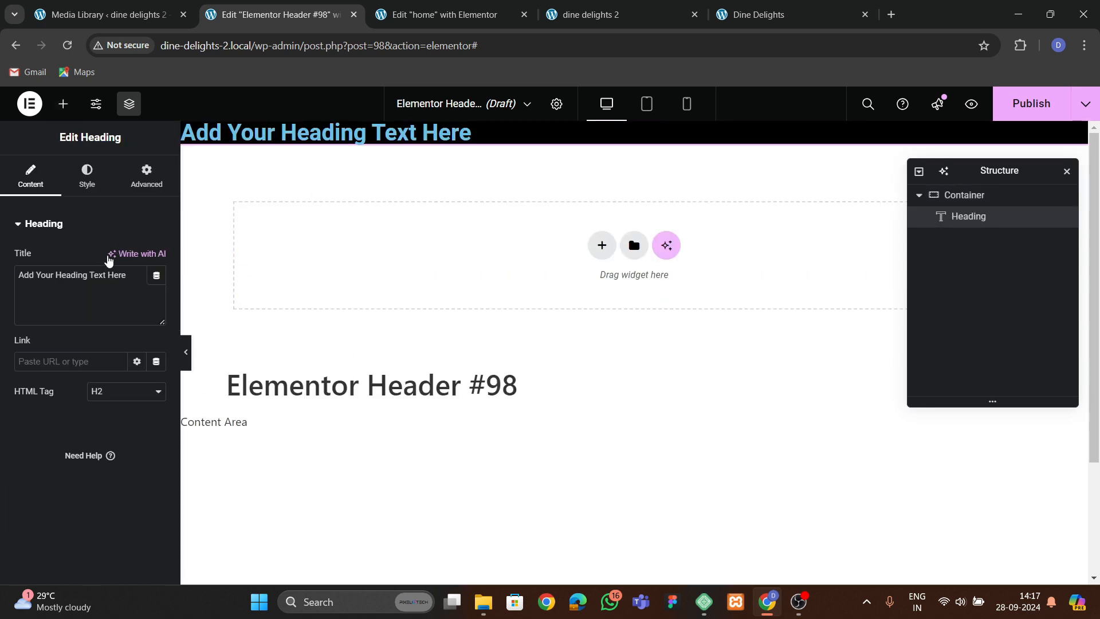
Set the heading text to Dine Delights.
{"action": "left_click_drag", "start_coordinate": [130, 284], "coordinate": [3, 279]}
{"action": "type", "text": "Dine"}
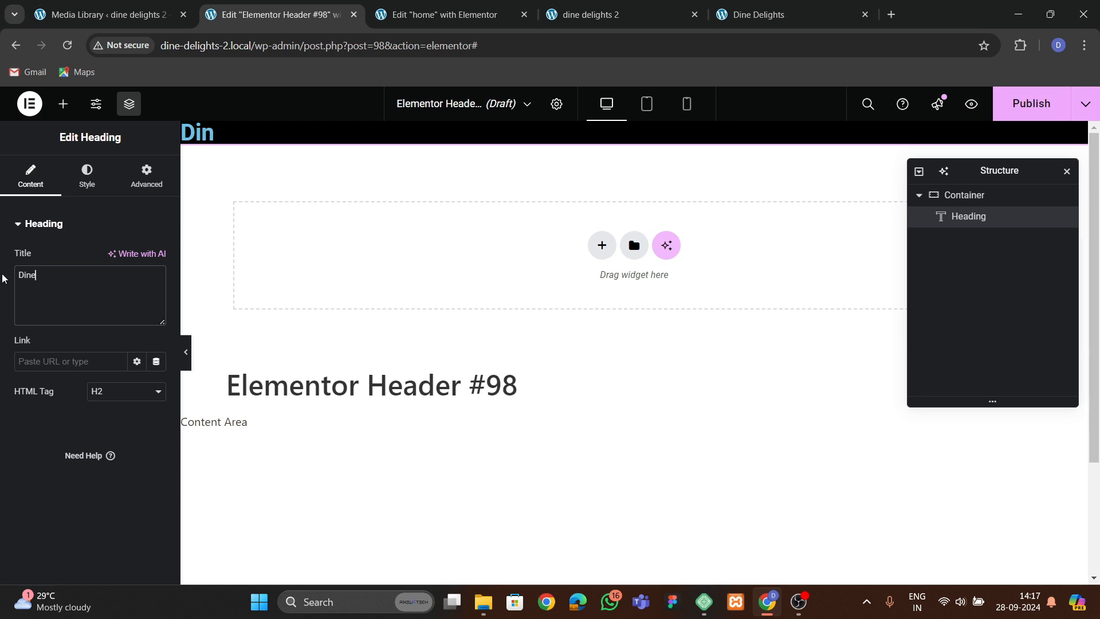
{"action": "type", "text": " Delights"}
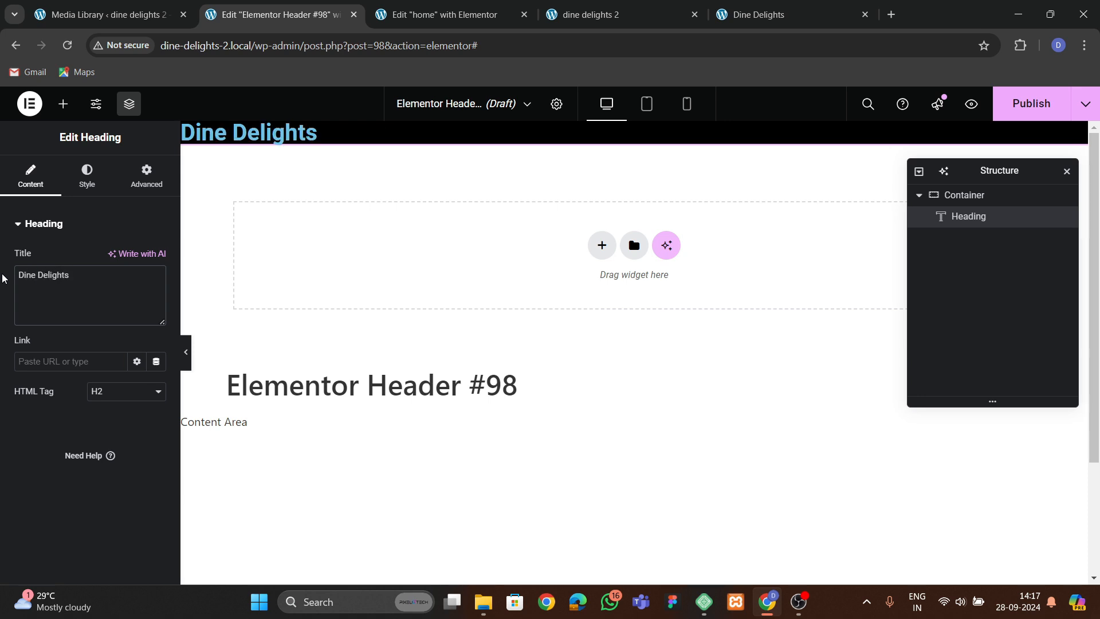
Set the heading's text colour to white.
{"action": "left_click", "coordinate": [83, 182]}
{"action": "left_click", "coordinate": [156, 288]}
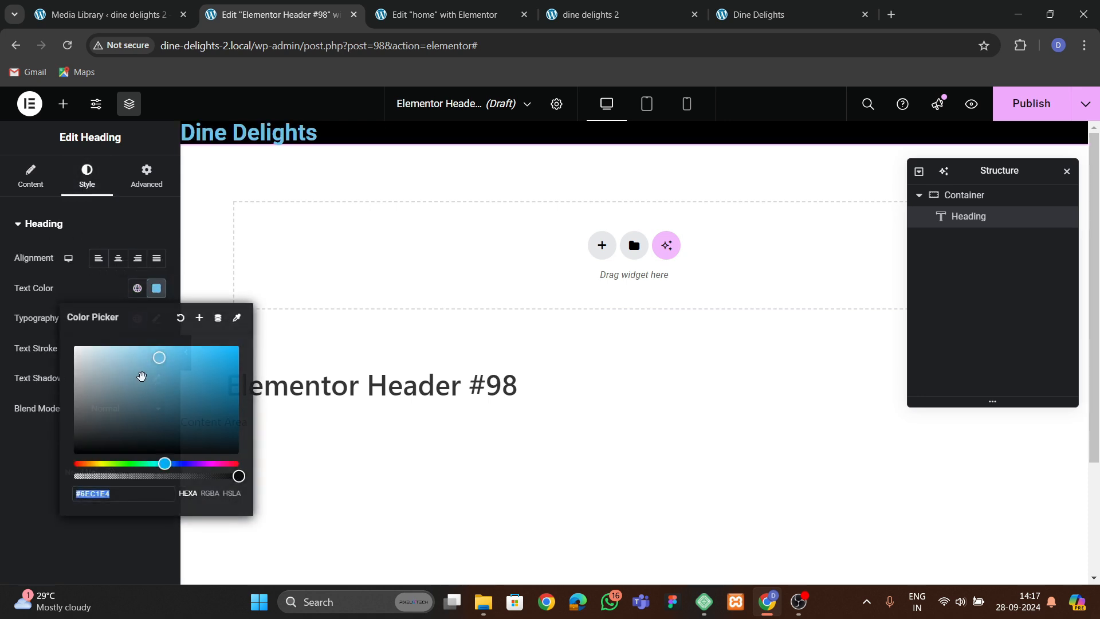
{"action": "left_click_drag", "start_coordinate": [154, 406], "coordinate": [71, 344]}
Set the heading's typography font family to Trebuchet MS.
{"action": "left_click", "coordinate": [156, 319]}
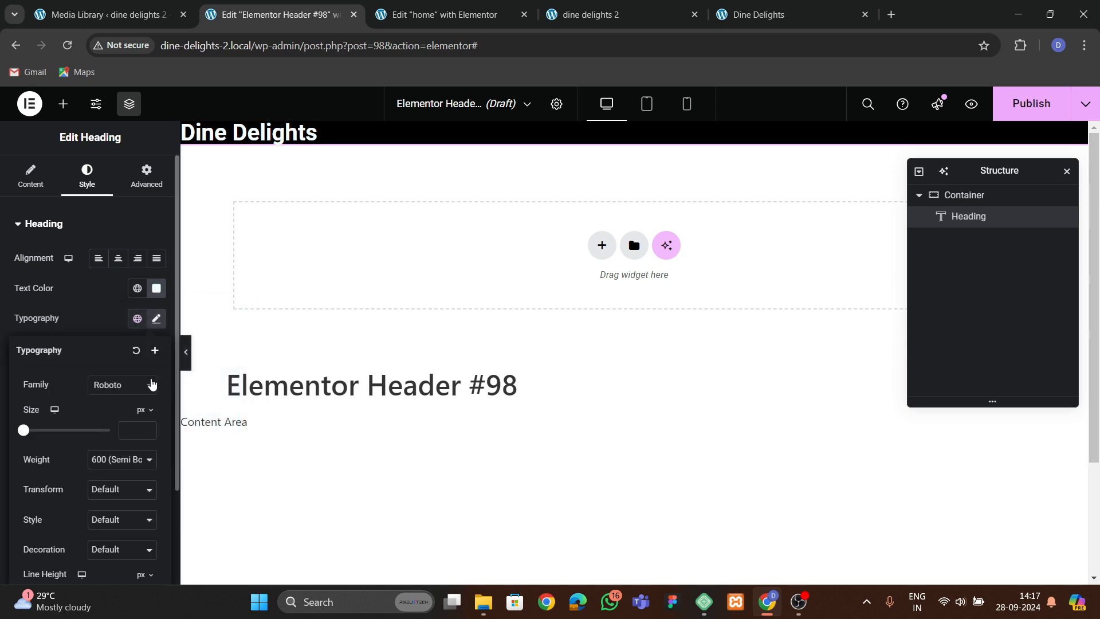
{"action": "left_click", "coordinate": [122, 386]}
{"action": "type", "text": "tr"}
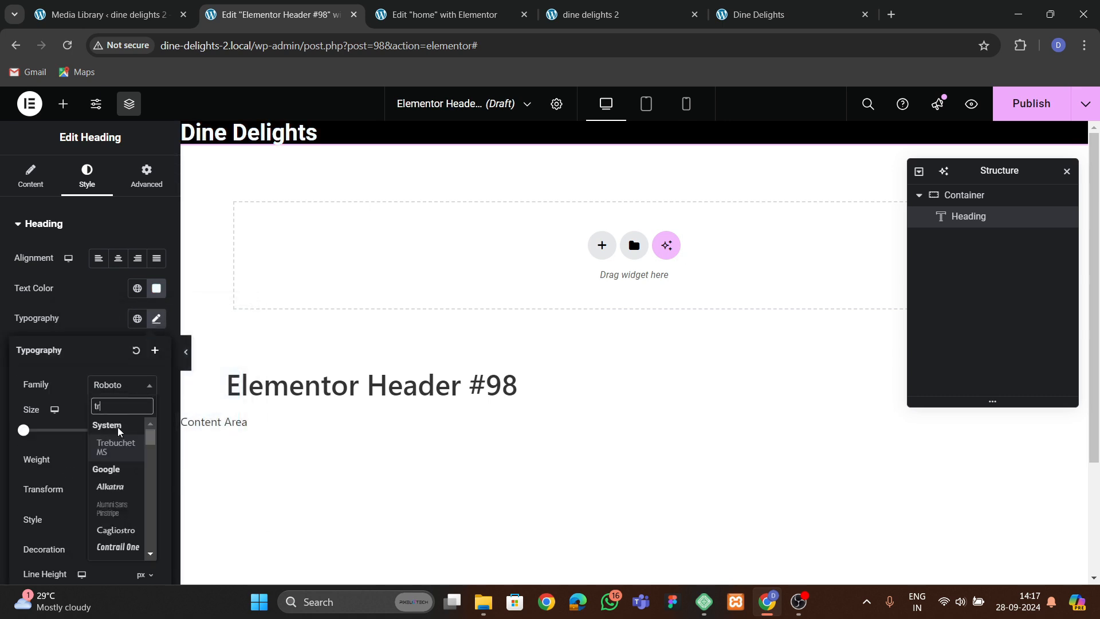
{"action": "left_click", "coordinate": [118, 441]}
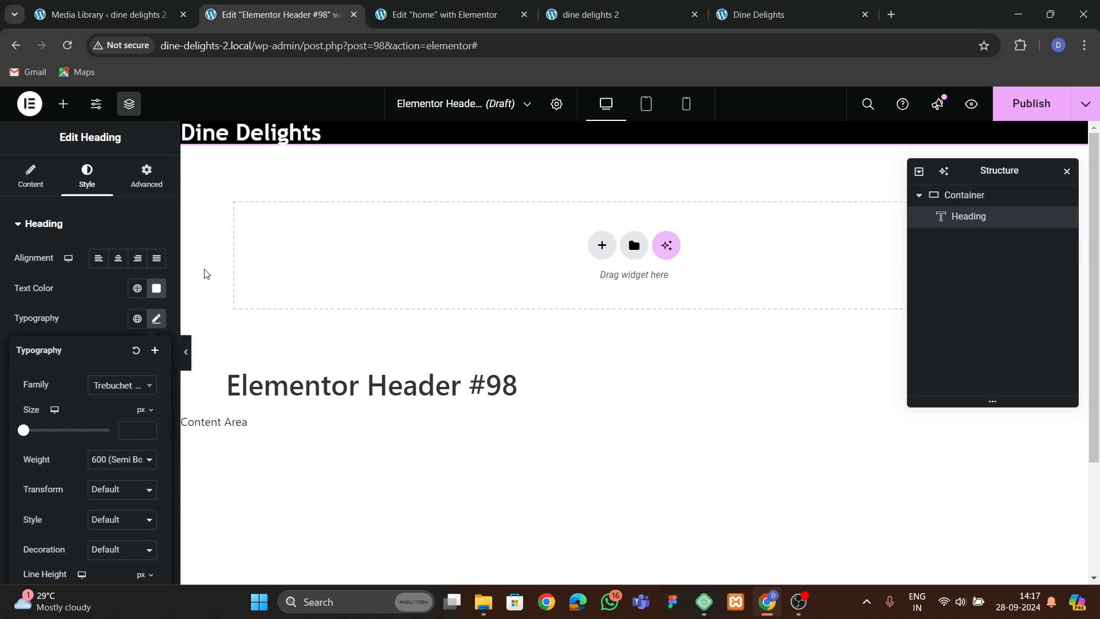
{"action": "left_click", "coordinate": [133, 393]}
{"action": "left_click", "coordinate": [134, 393]}
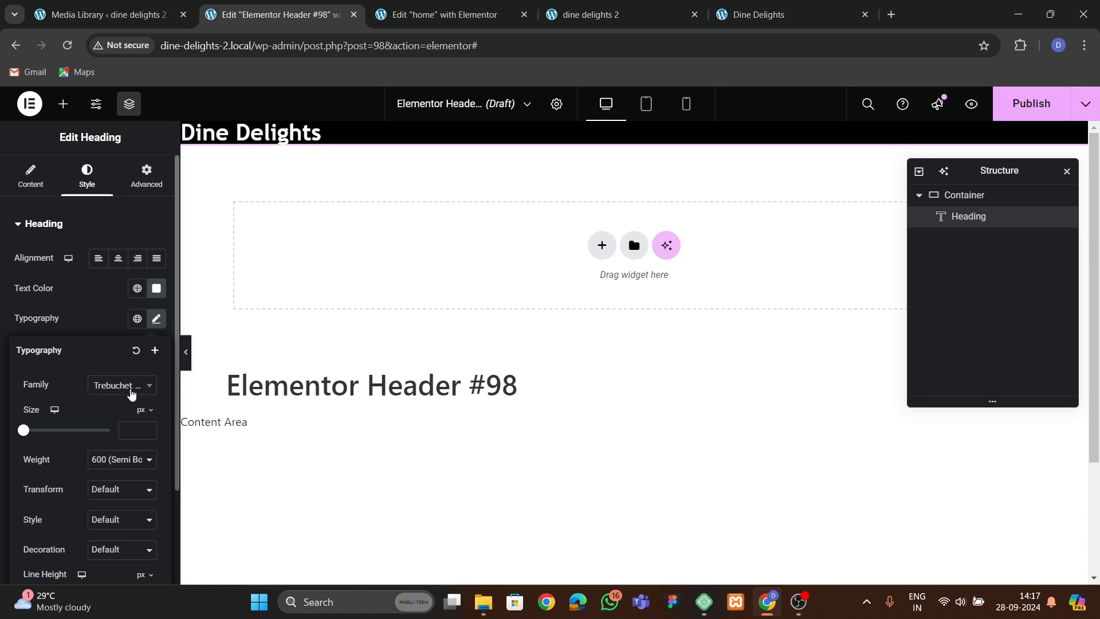
Wrap the word Delights in the heading title in a span with an empty inline color style.
{"action": "left_click", "coordinate": [54, 189]}
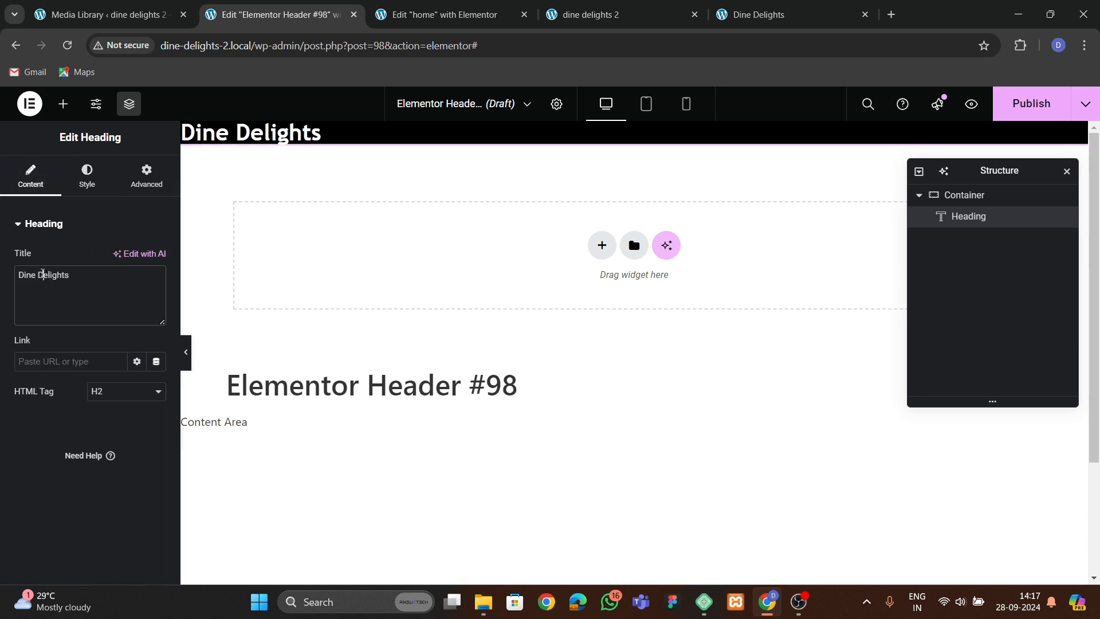
{"action": "type", "text": "sp"}
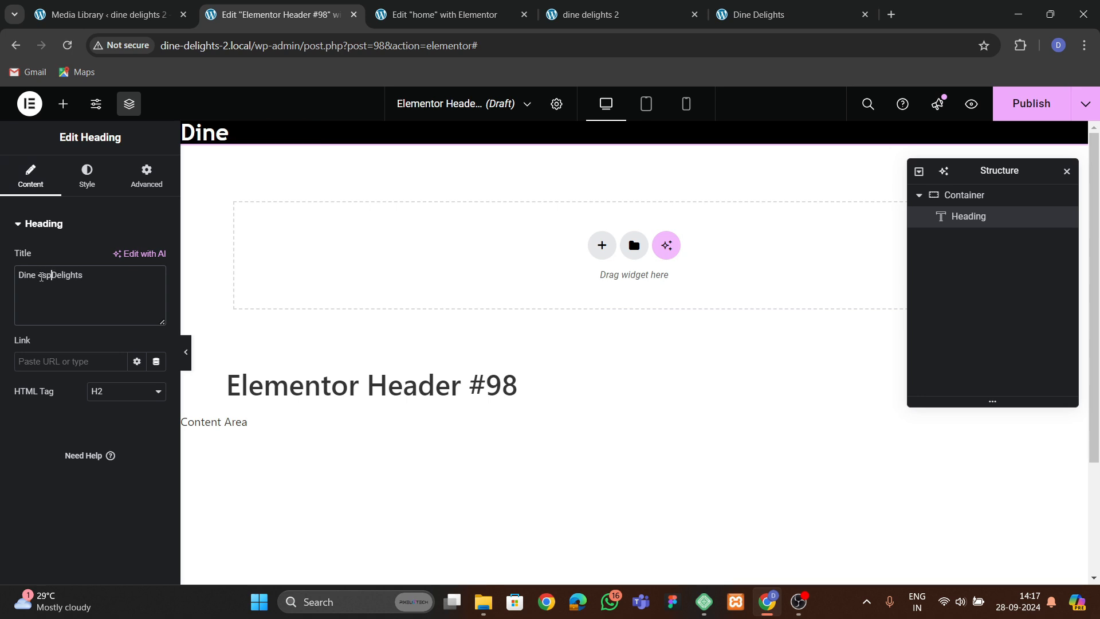
{"action": "type", "text": "an>"}
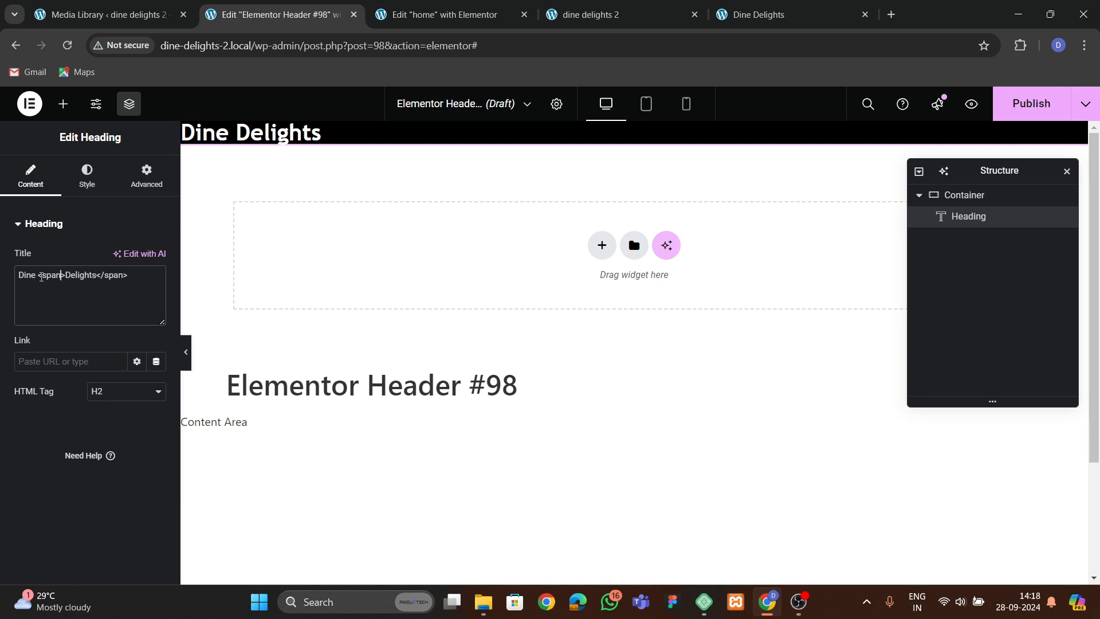
{"action": "type", "text": " style=\"color:"}
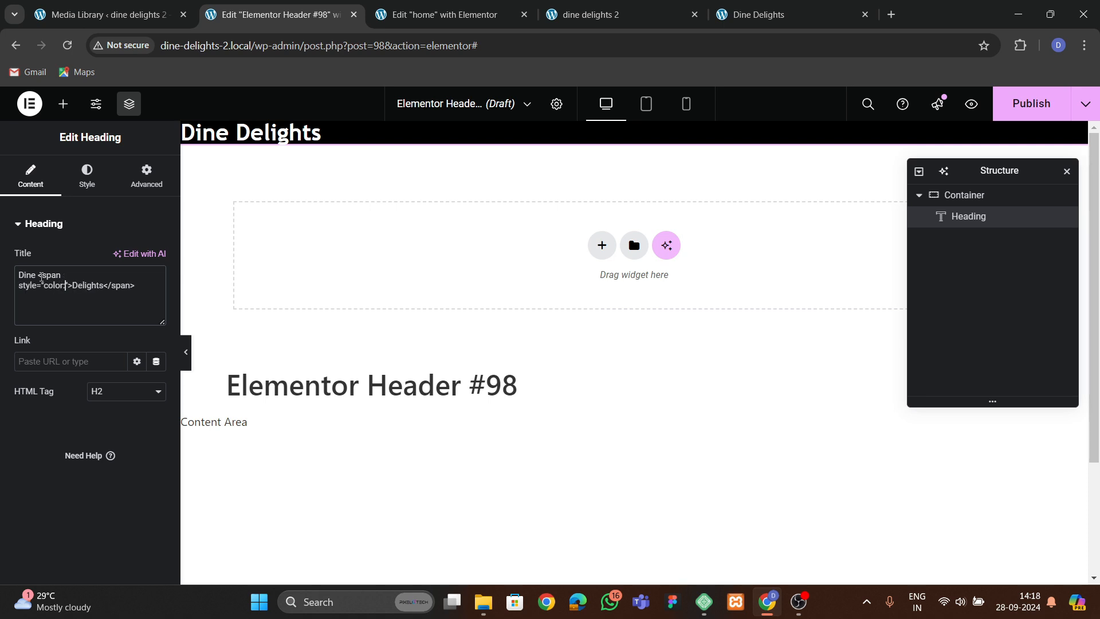
Copy the Order Now button's background hex colour #F1AE0E from the home page editor.
{"action": "left_click", "coordinate": [444, 14]}
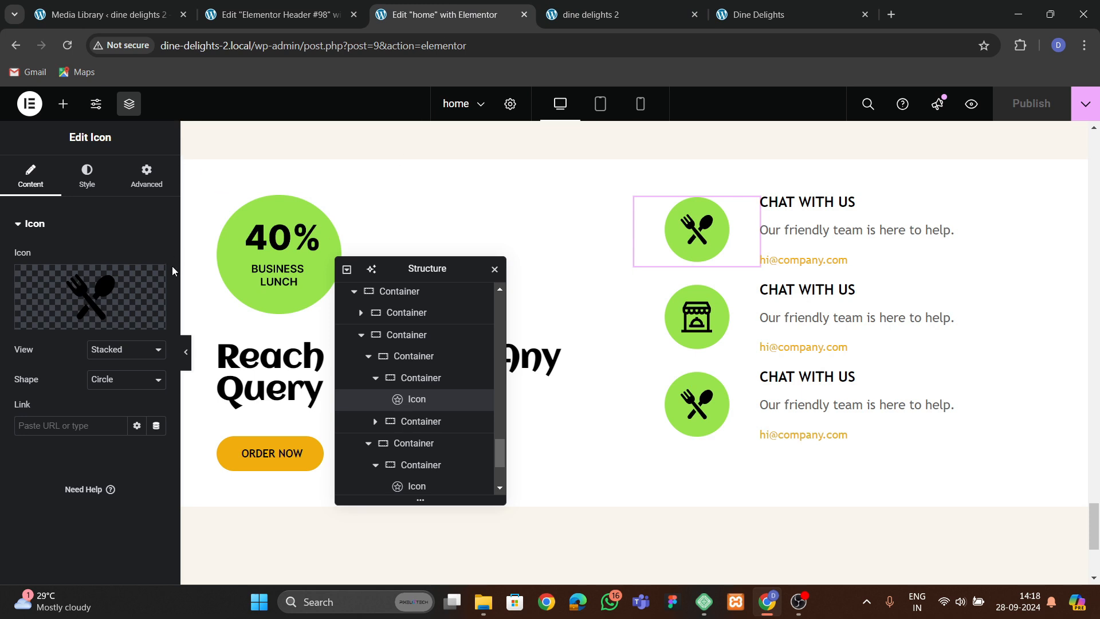
{"action": "left_click", "coordinate": [277, 453]}
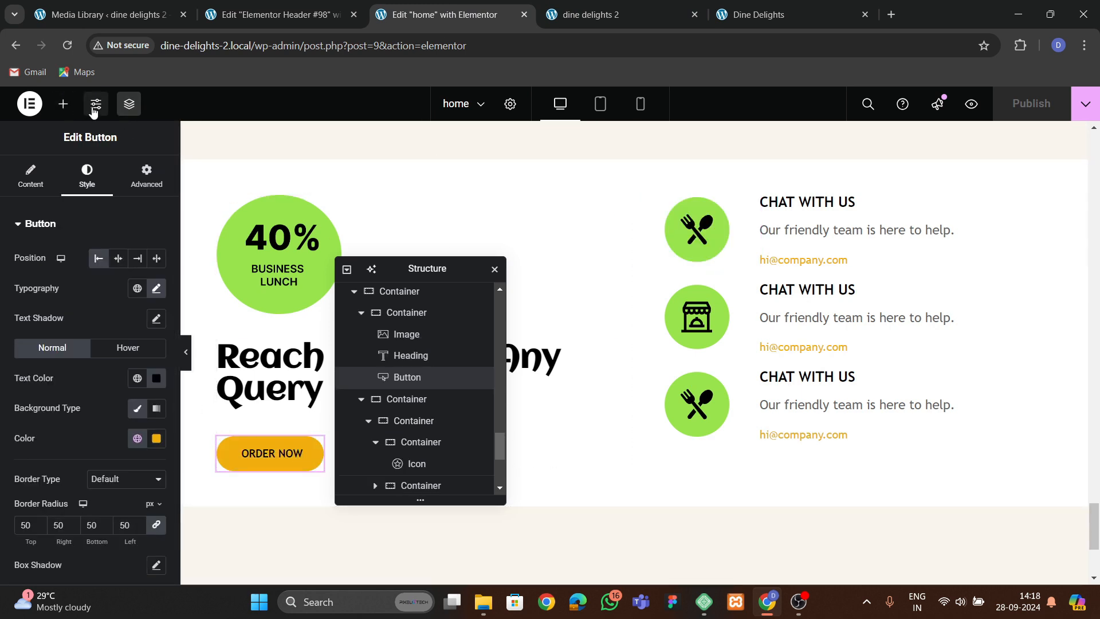
{"action": "left_click", "coordinate": [156, 438]}
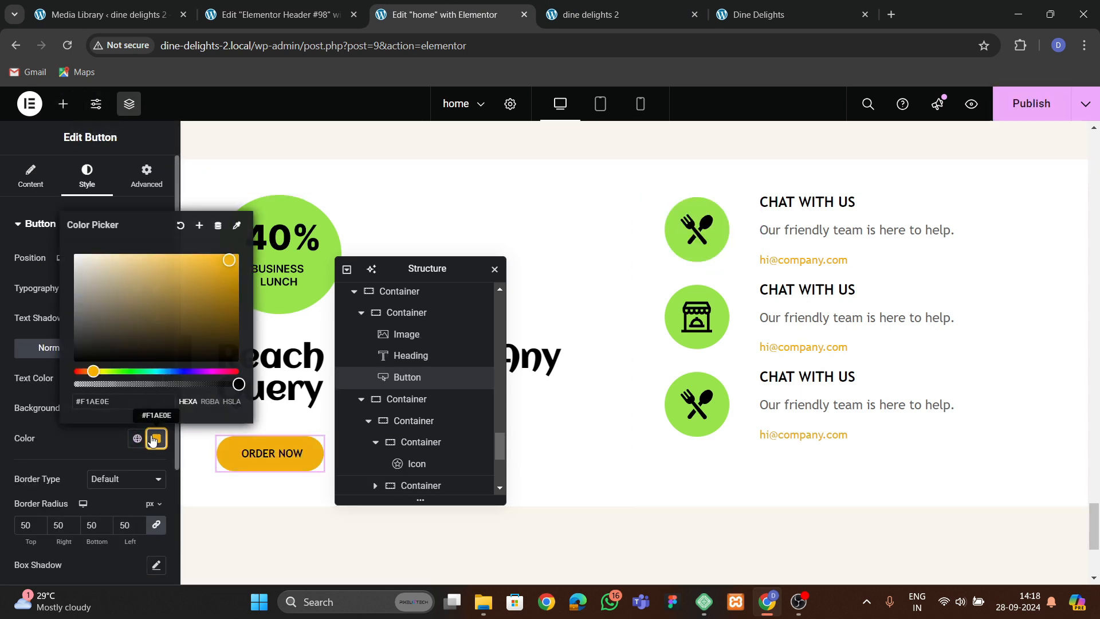
{"action": "double_click", "coordinate": [95, 401]}
{"action": "key", "text": "ctrl+c"}
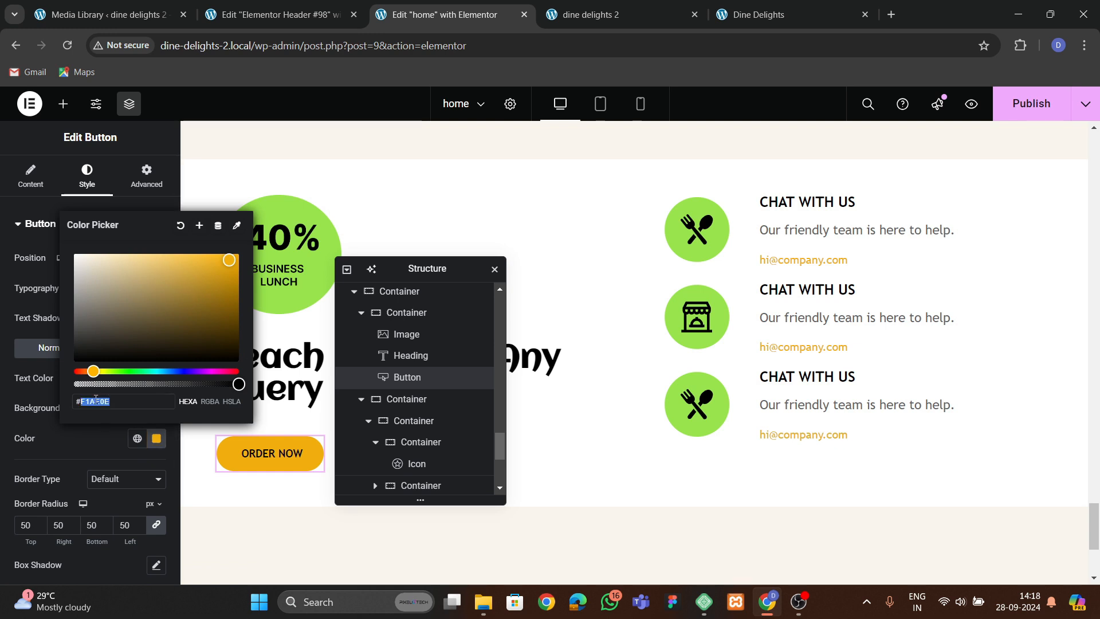
{"action": "left_click", "coordinate": [276, 19]}
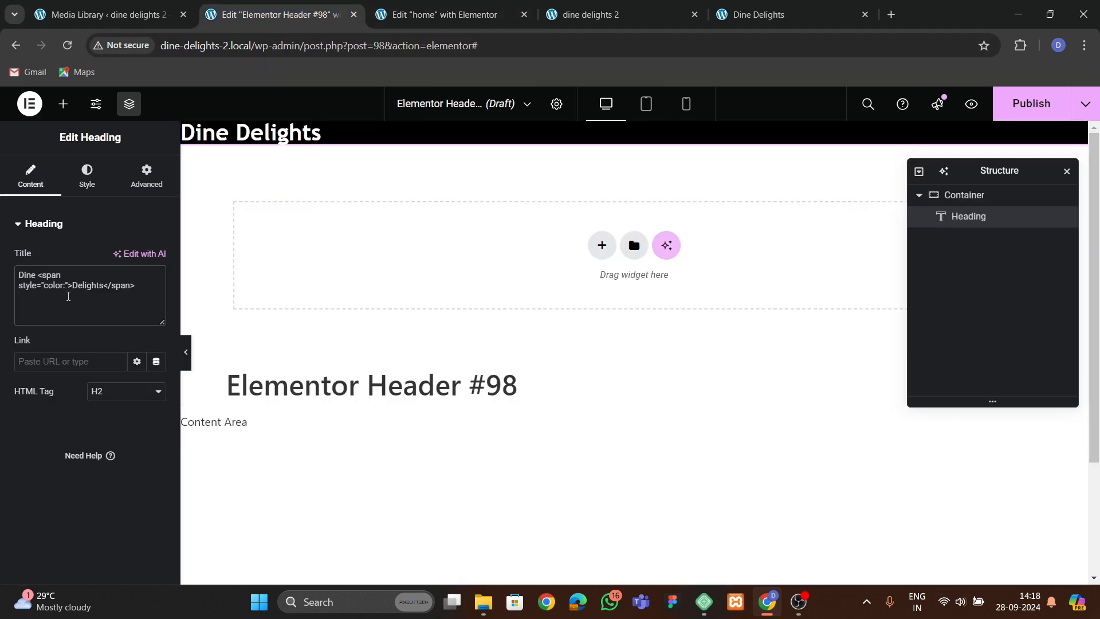
Complete the span style as color:#F1AE0E; font-style:italic; in the heading title.
{"action": "type", "text": "#"}
{"action": "key", "text": "ctrl+v"}
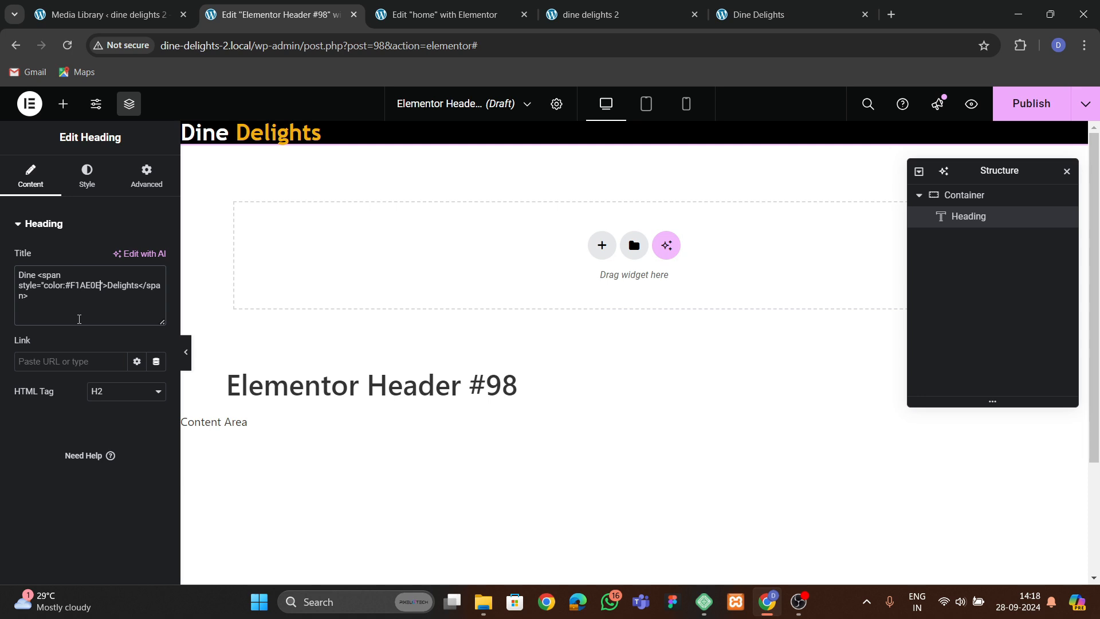
{"action": "type", "text": "; FONT"}
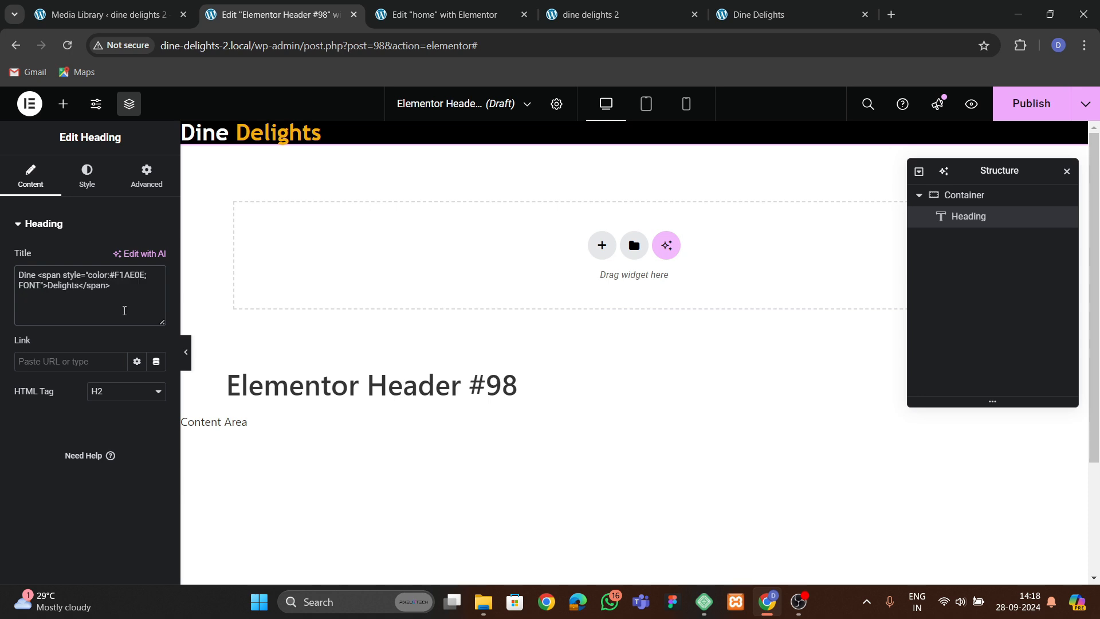
{"action": "key", "text": "BackSpace"}
{"action": "key", "text": "BackSpace"}
{"action": "key", "text": "BackSpace"}
{"action": "key", "text": "BackSpace"}
{"action": "type", "text": "font-style:italic;"}
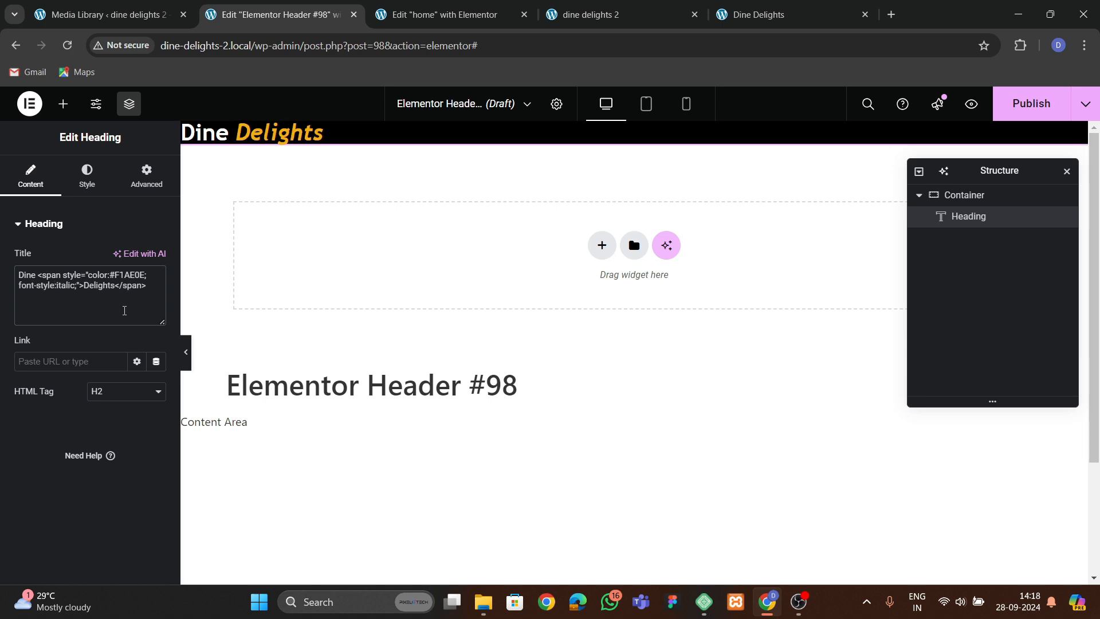
Set the heading's font weight to 700 (Bold) and size to 45 px.
{"action": "left_click", "coordinate": [80, 178]}
{"action": "left_click", "coordinate": [156, 319]}
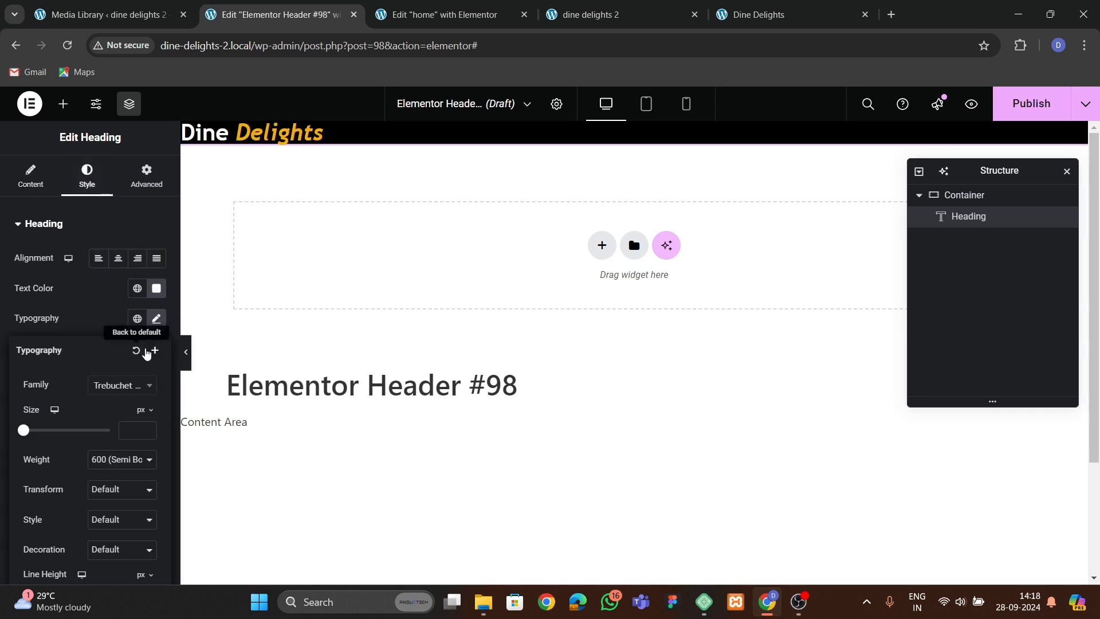
{"action": "left_click", "coordinate": [132, 459]}
{"action": "left_click", "coordinate": [100, 359]}
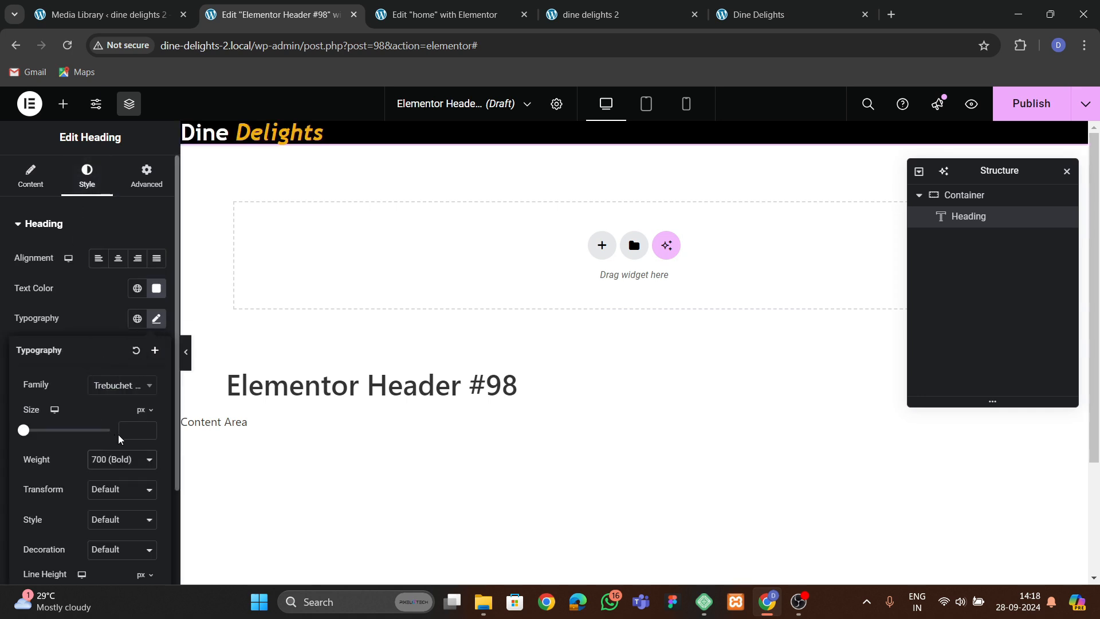
{"action": "left_click", "coordinate": [151, 428]}
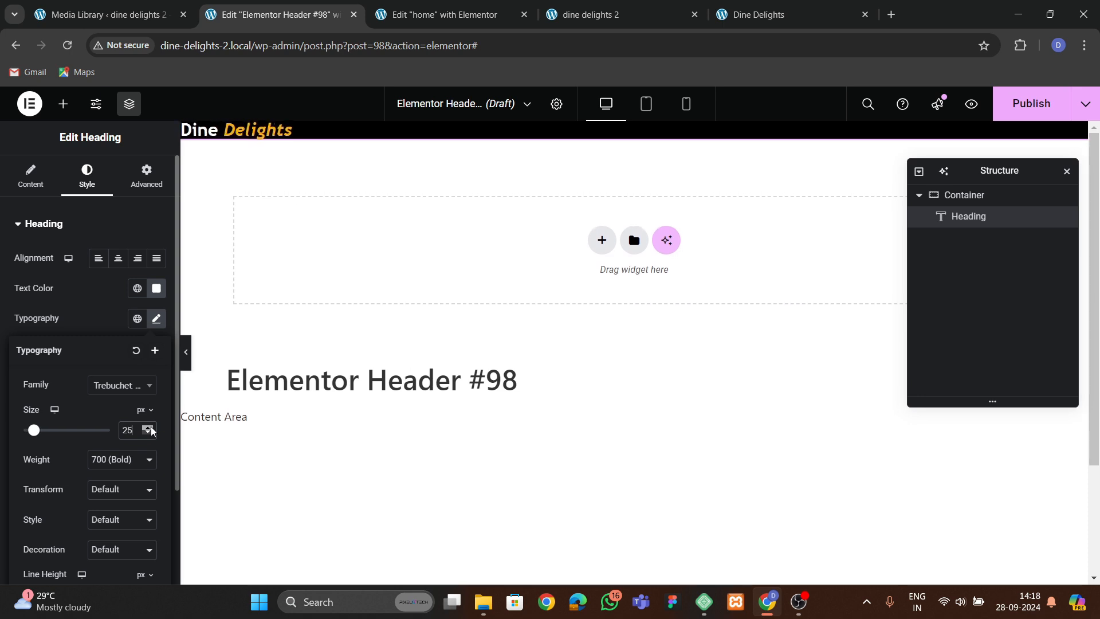
{"action": "left_click", "coordinate": [150, 428]}
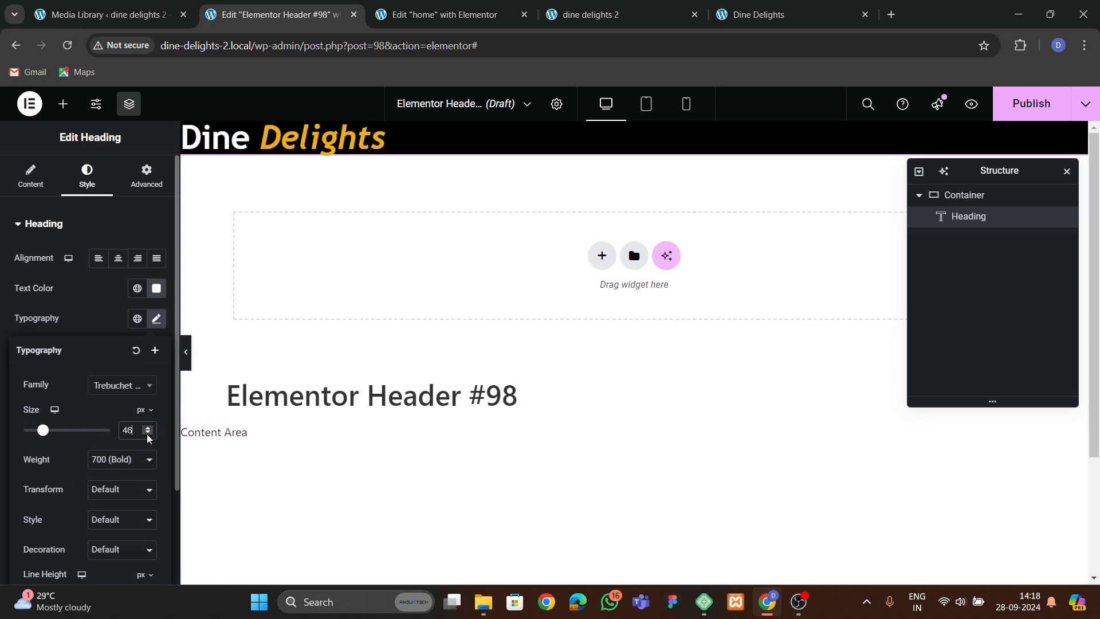
{"action": "left_click", "coordinate": [148, 434]}
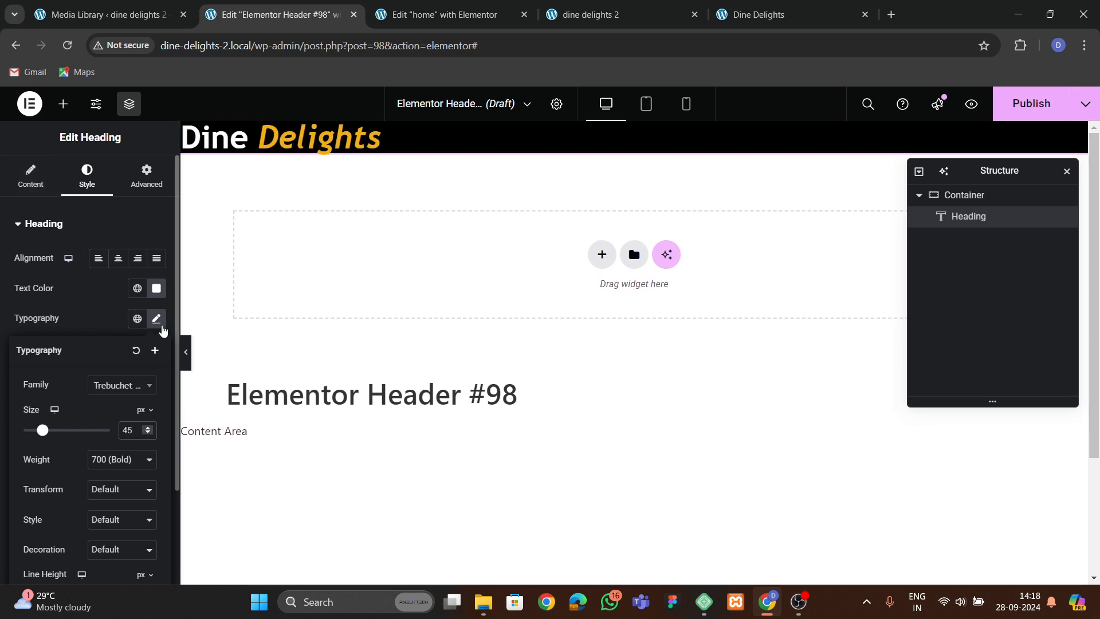
Change the heading's font family to Aclonica.
{"action": "left_click", "coordinate": [156, 319]}
{"action": "left_click", "coordinate": [157, 318]}
{"action": "left_click", "coordinate": [118, 395]}
{"action": "type", "text": "a"}
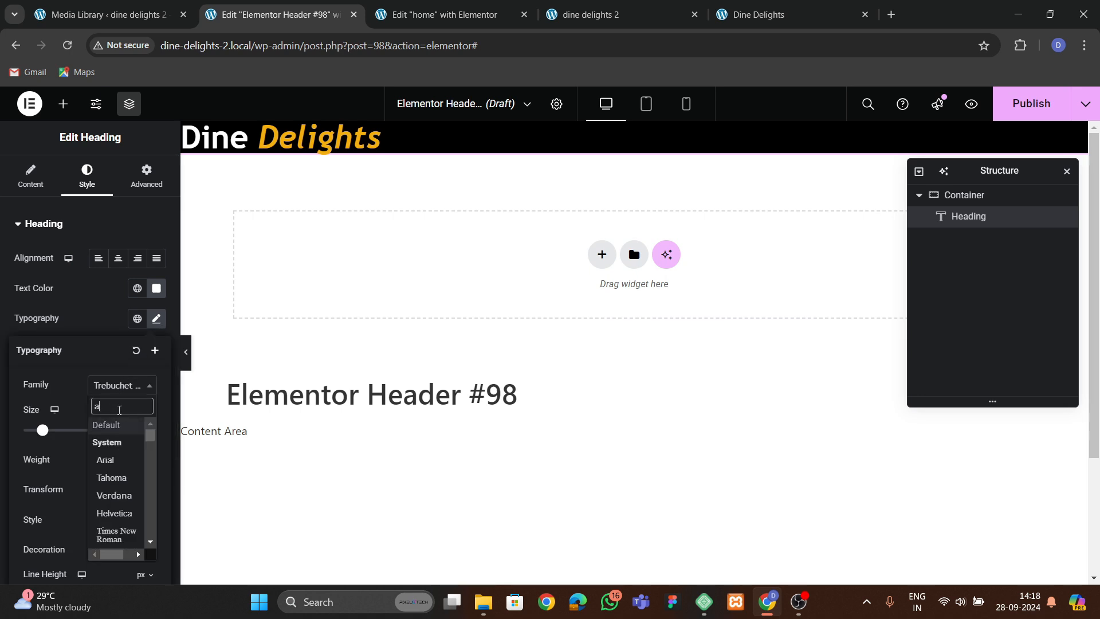
{"action": "type", "text": "lco"}
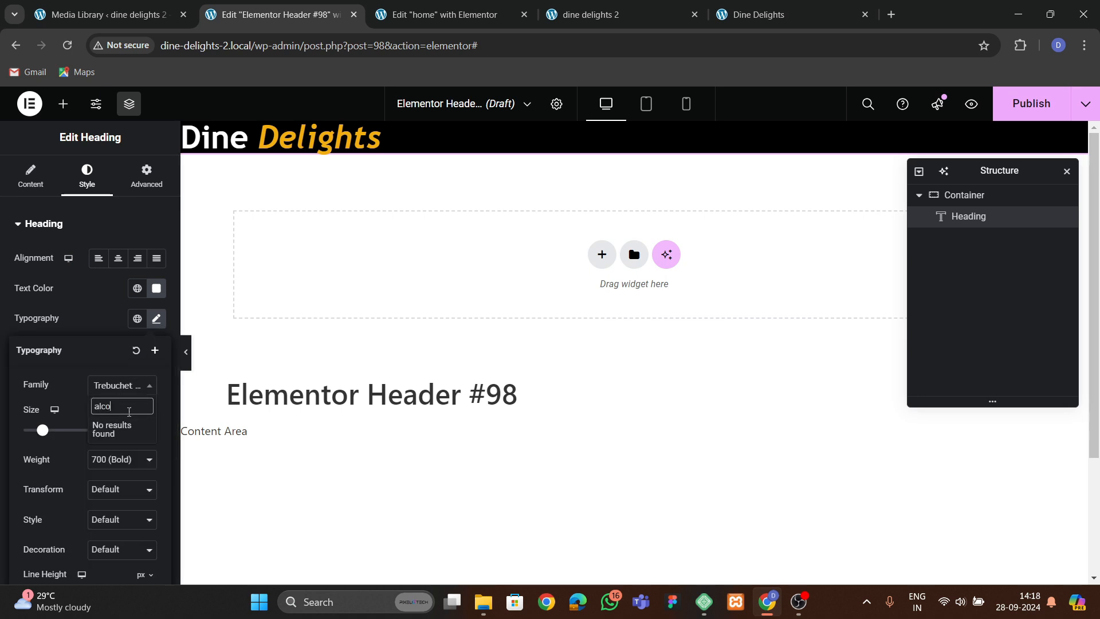
{"action": "key", "text": "BackSpace"}
{"action": "key", "text": "BackSpace"}
{"action": "key", "text": "BackSpace"}
{"action": "type", "text": "acl"}
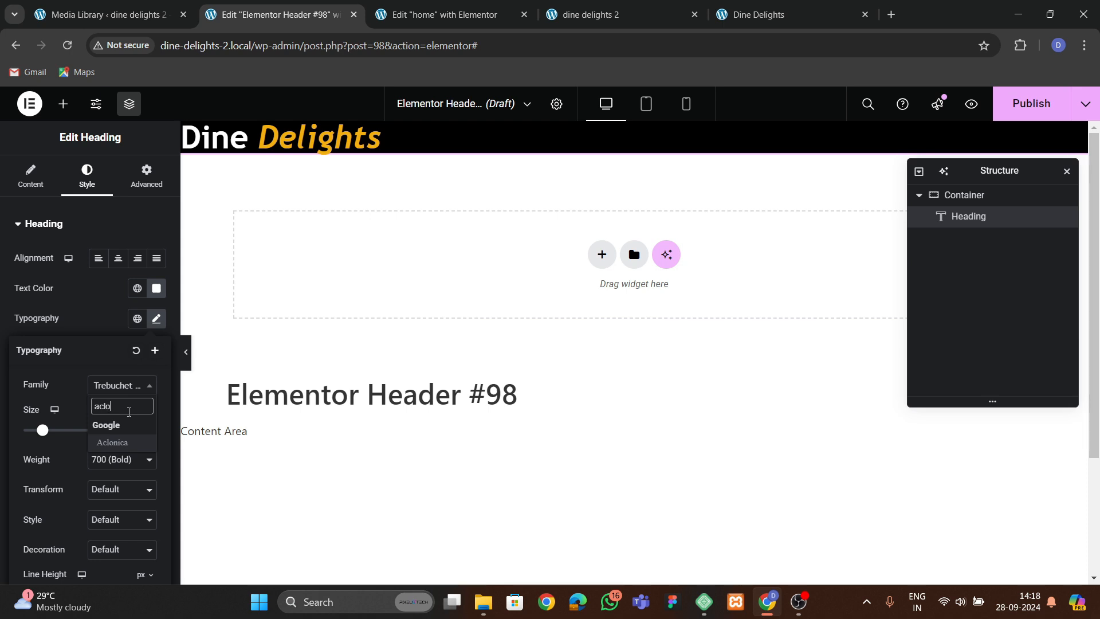
{"action": "key", "text": "Return"}
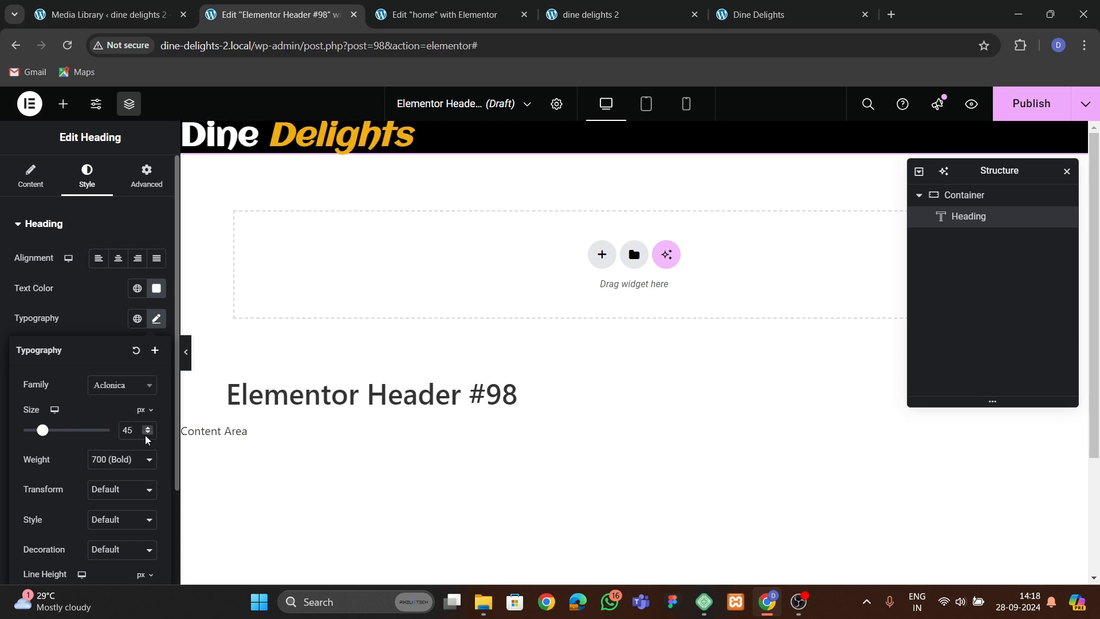
Set the heading's font size to 35 px and weight to 600 (Semi Bold).
{"action": "left_click", "coordinate": [145, 435]}
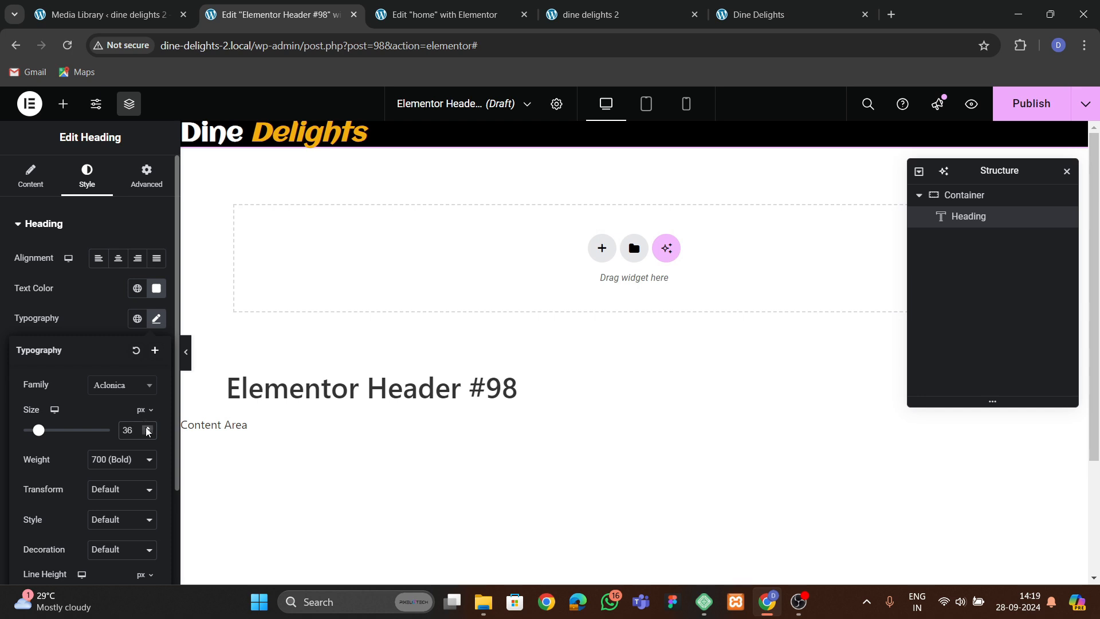
{"action": "left_click", "coordinate": [147, 428]}
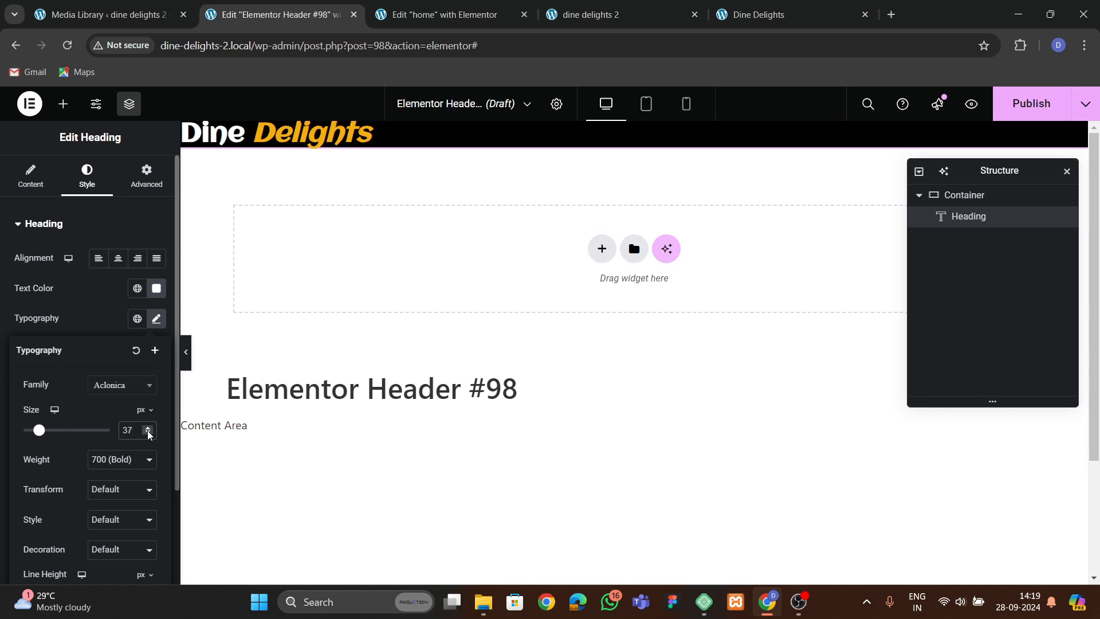
{"action": "left_click", "coordinate": [148, 435]}
{"action": "left_click", "coordinate": [148, 434]}
{"action": "left_click", "coordinate": [124, 460]}
{"action": "left_click", "coordinate": [114, 354]}
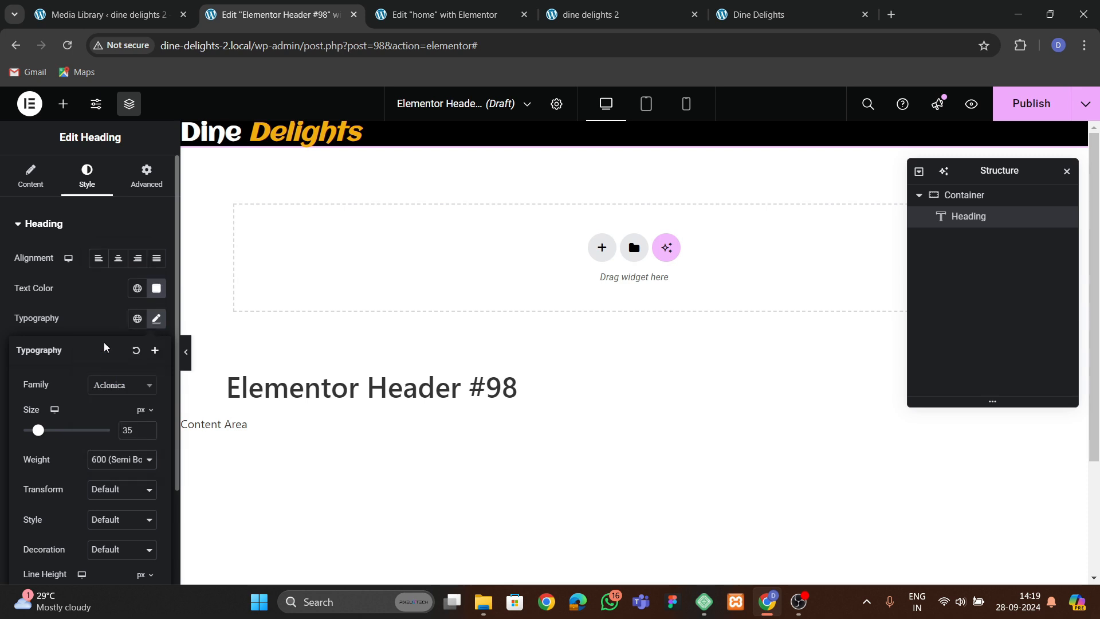
Give the header container 20 px top and bottom padding.
{"action": "left_click", "coordinate": [955, 195]}
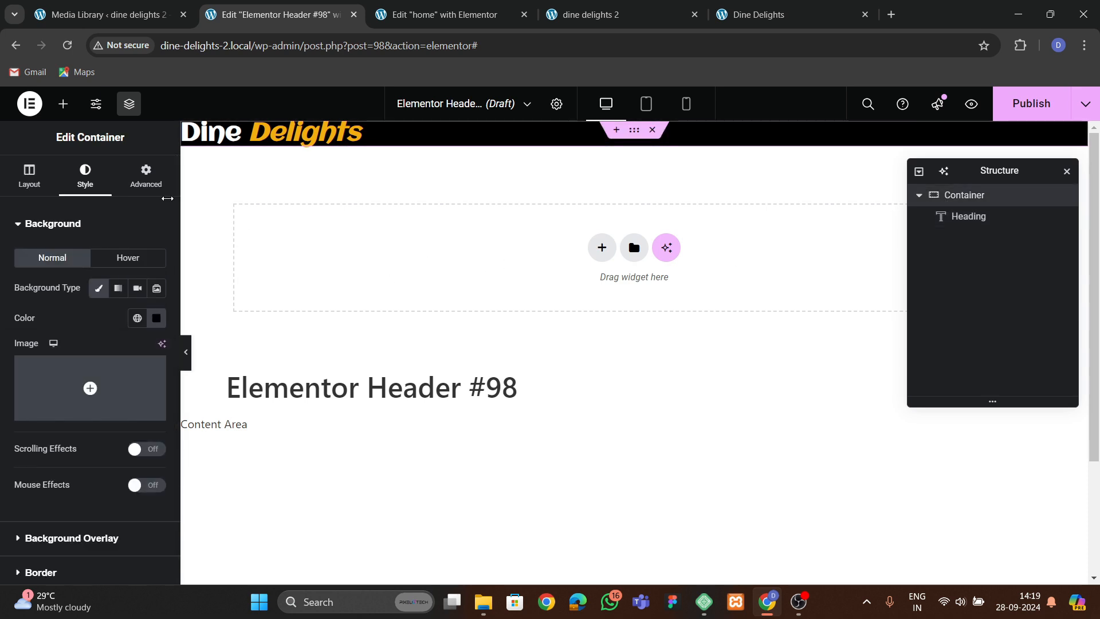
{"action": "left_click", "coordinate": [146, 175]}
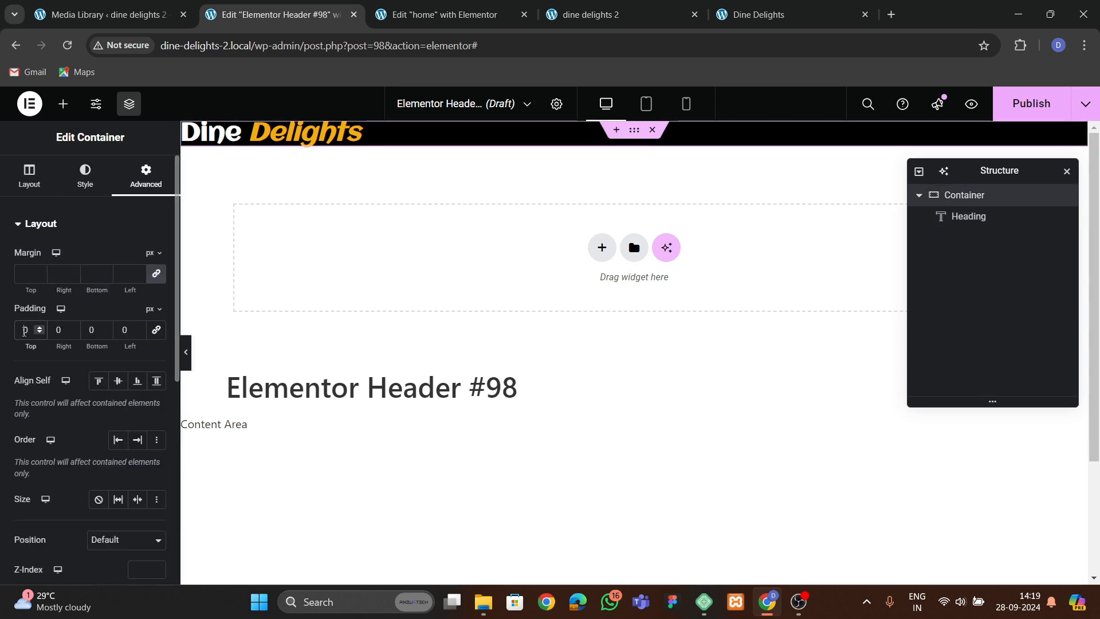
{"action": "type", "text": "20"}
{"action": "key", "text": "Tab"}
{"action": "key", "text": "Tab"}
{"action": "type", "text": "20"}
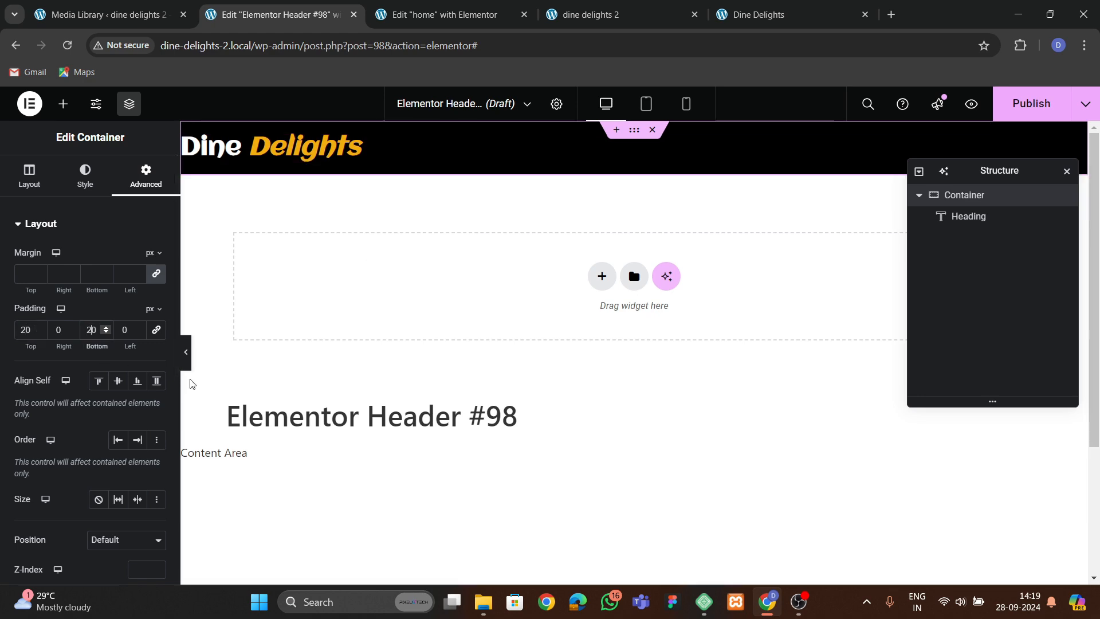
Publish the header template with the Entire Site display condition.
{"action": "left_click", "coordinate": [1031, 103]}
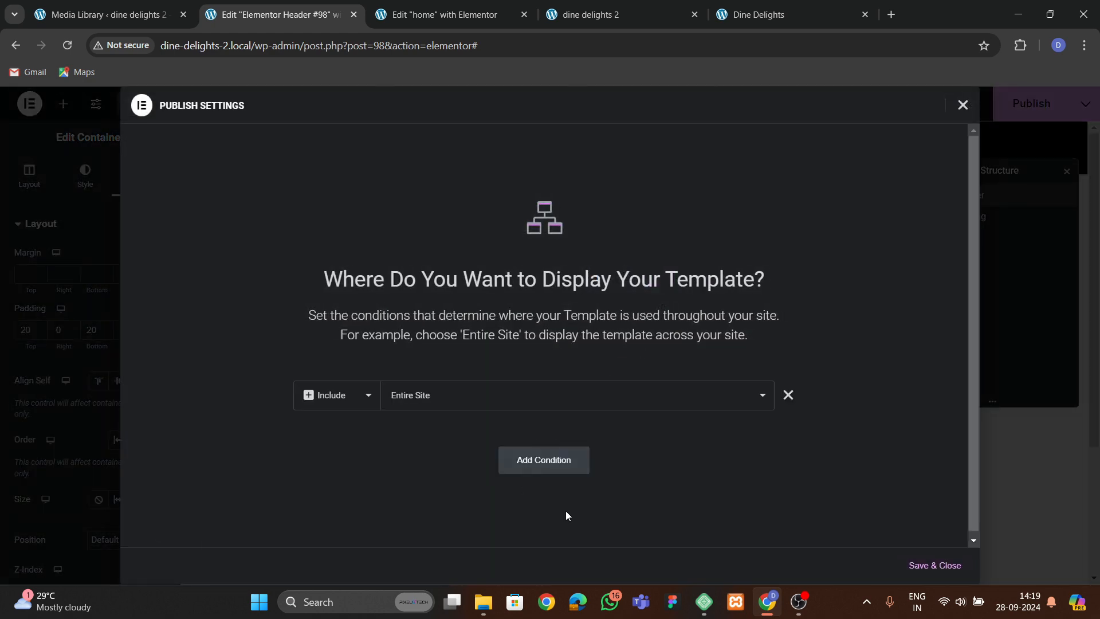
{"action": "left_click", "coordinate": [928, 564]}
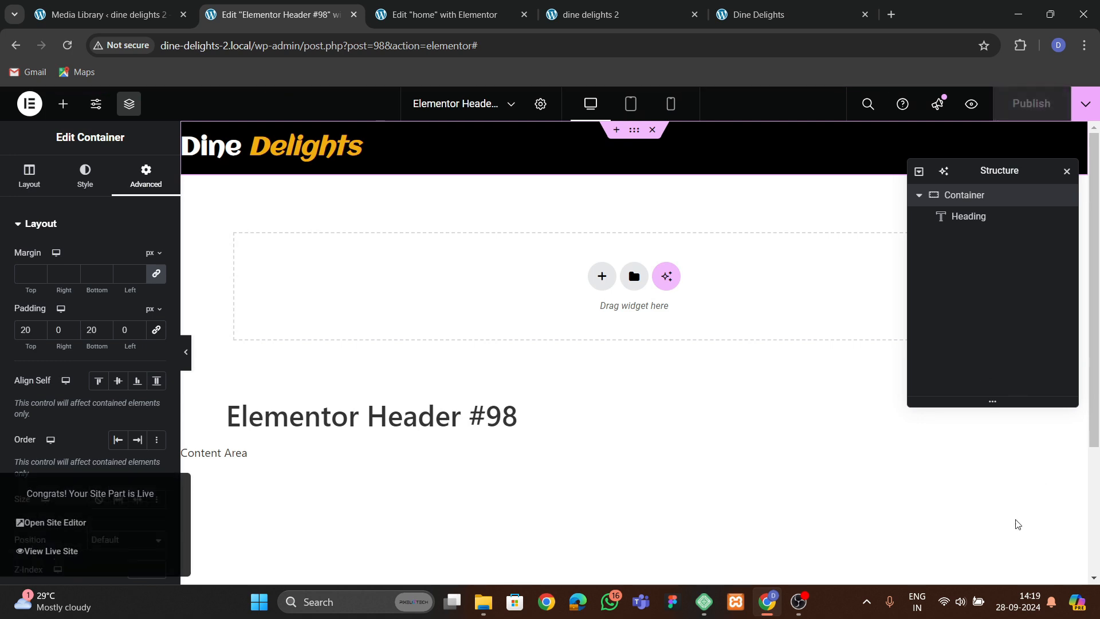
Switch to the Media Library admin tab.
{"action": "left_click", "coordinate": [960, 601]}
{"action": "left_click", "coordinate": [604, 319]}
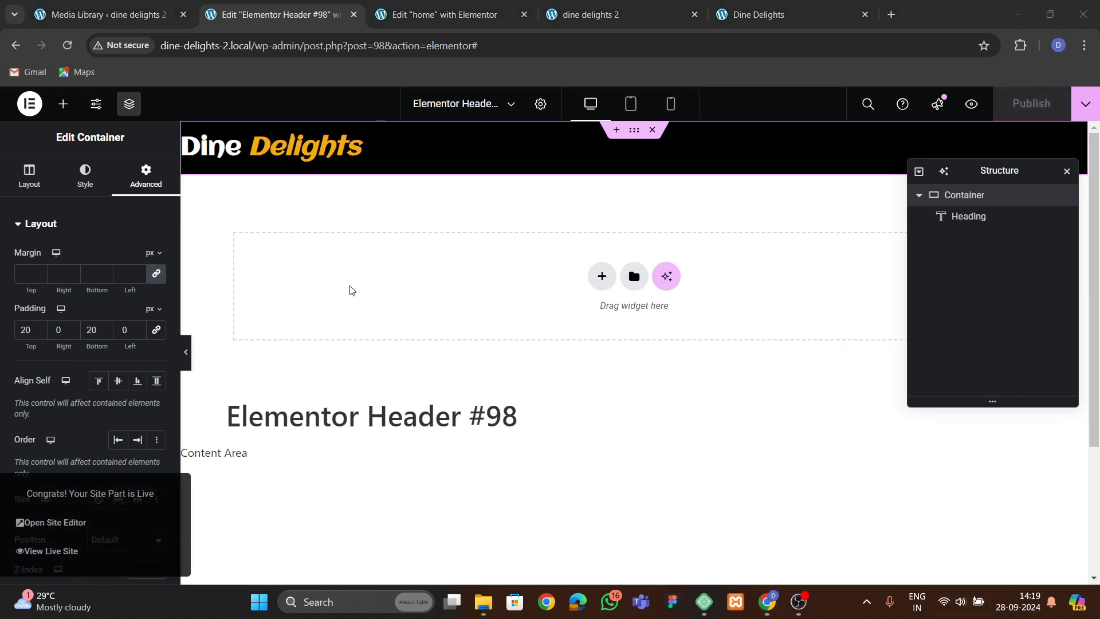
{"action": "left_click", "coordinate": [139, 16]}
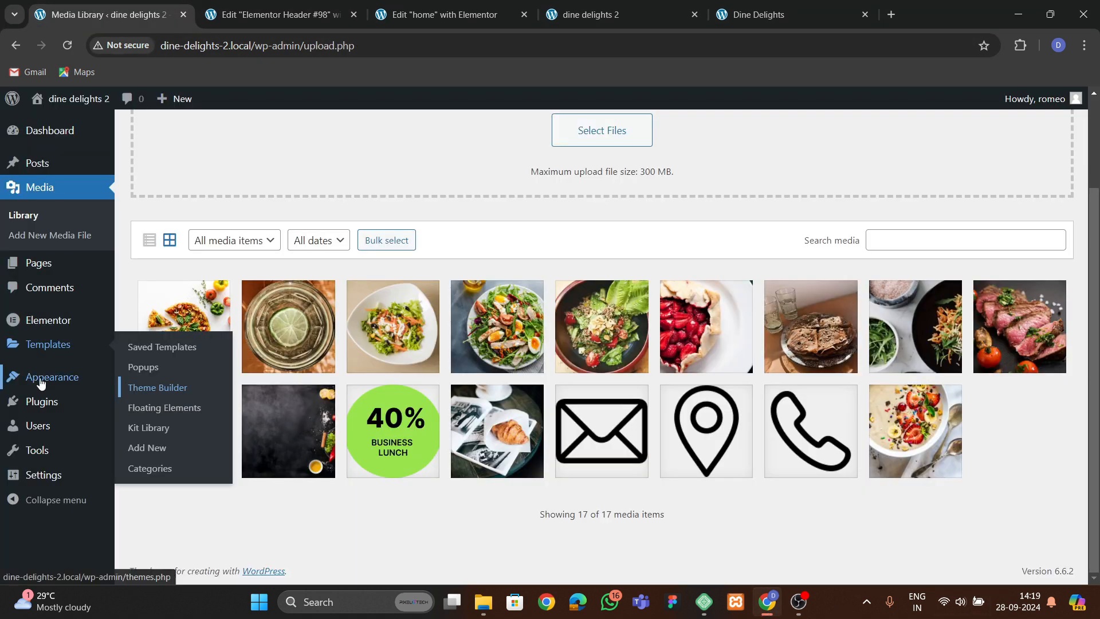
Create a new menu named final menu assigned to the Header display location.
{"action": "mouse_move", "coordinate": [71, 378]}
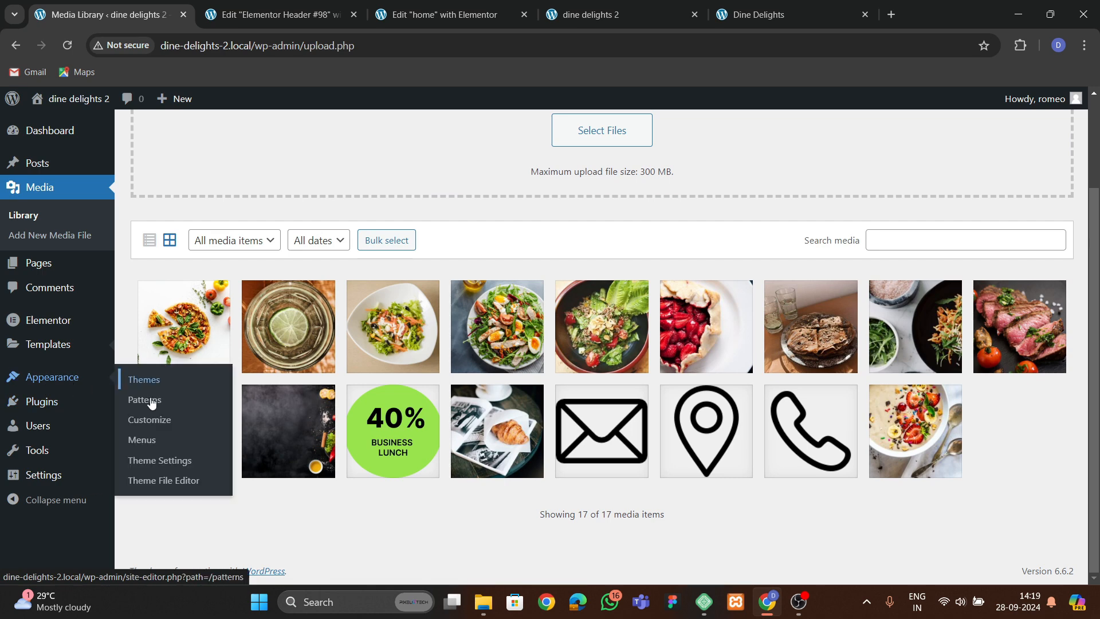
{"action": "left_click", "coordinate": [140, 439]}
{"action": "left_click", "coordinate": [459, 298]}
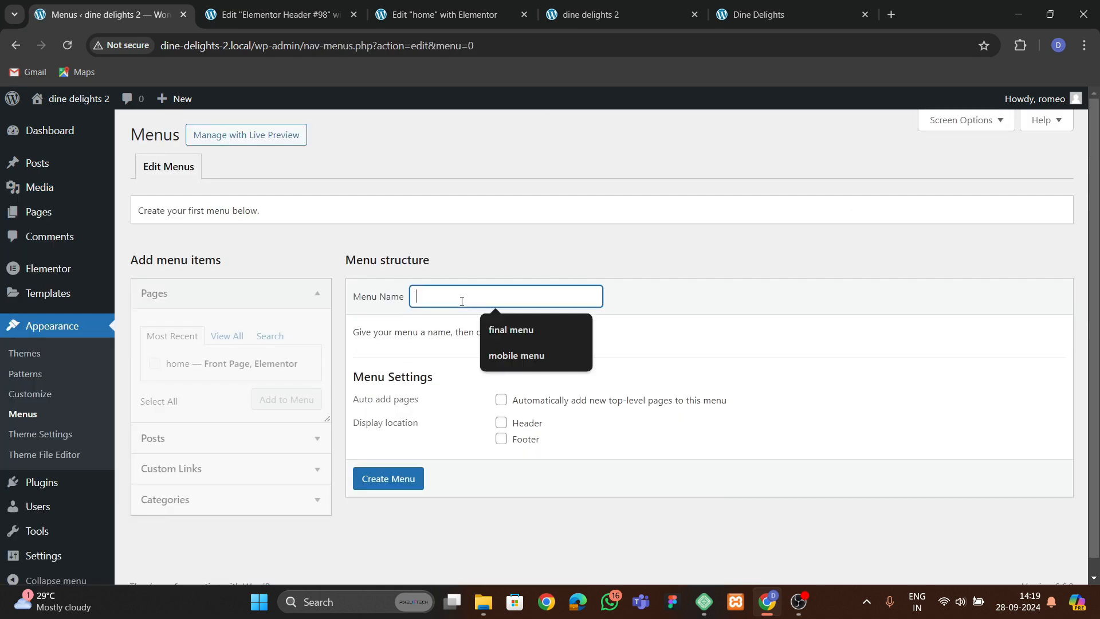
{"action": "left_click", "coordinate": [500, 332]}
{"action": "left_click", "coordinate": [501, 422]}
{"action": "left_click", "coordinate": [401, 479]}
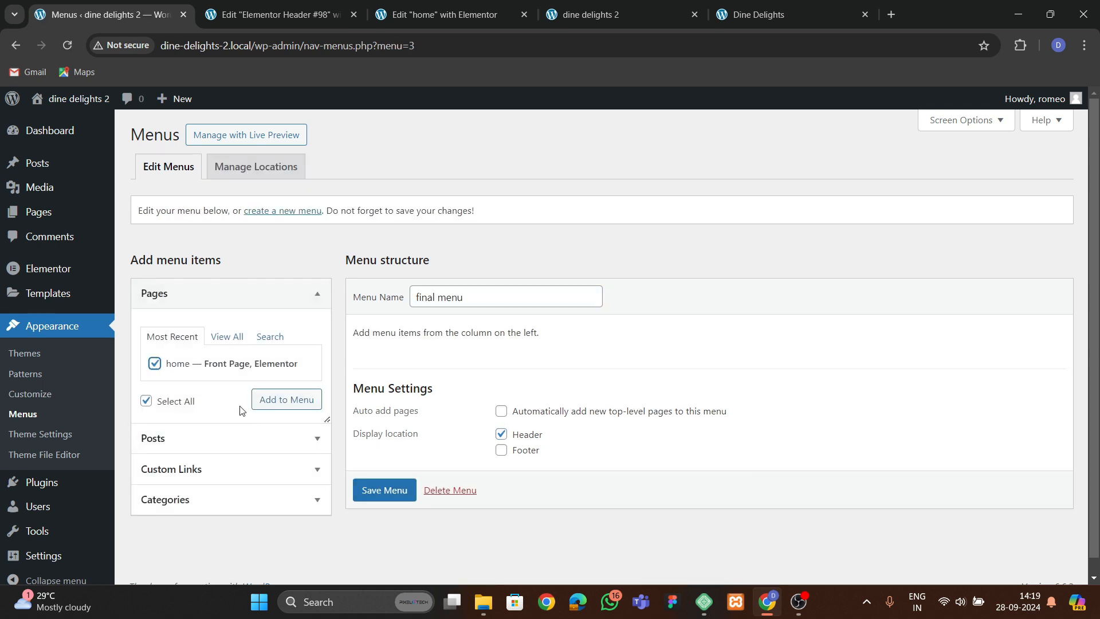
Add the home page and a custom link #about labelled About to the menu.
{"action": "left_click", "coordinate": [275, 399]}
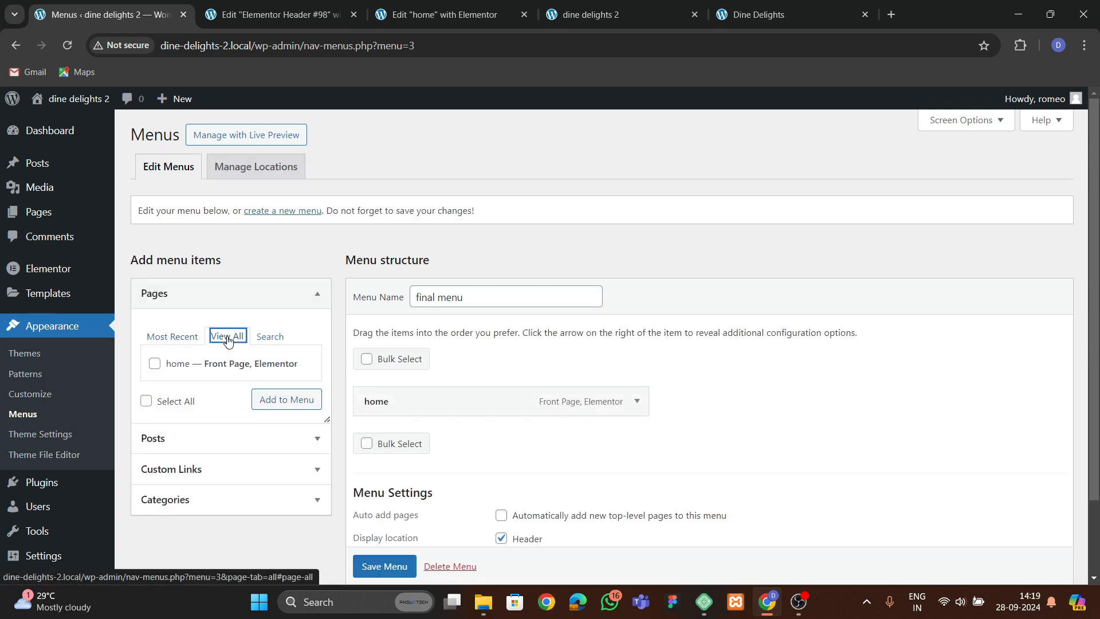
{"action": "left_click", "coordinate": [200, 482]}
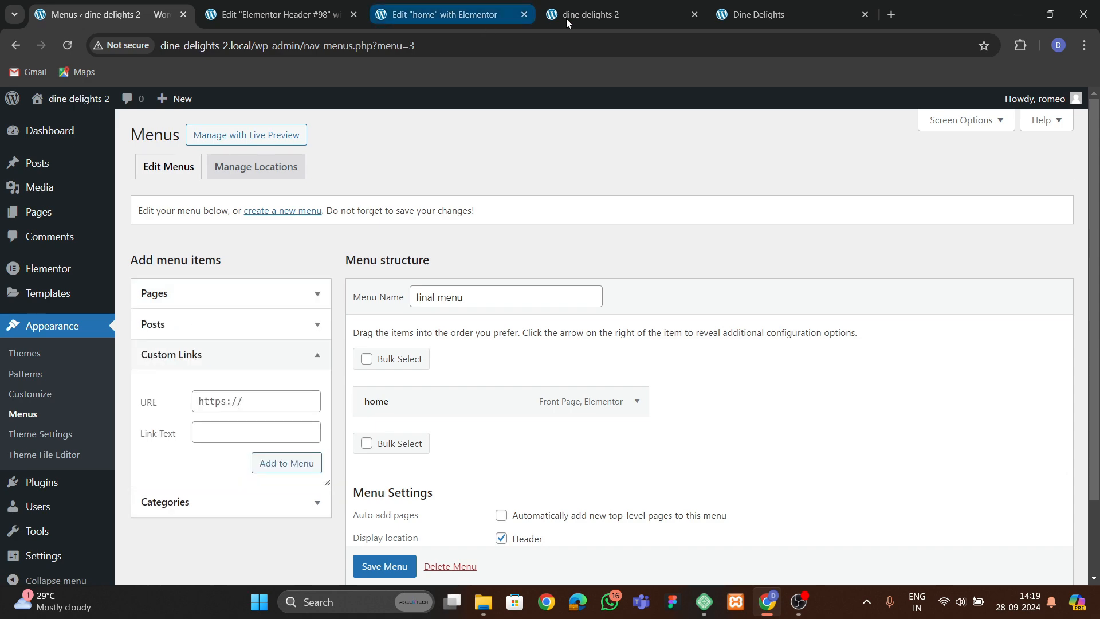
{"action": "left_click", "coordinate": [808, 19]}
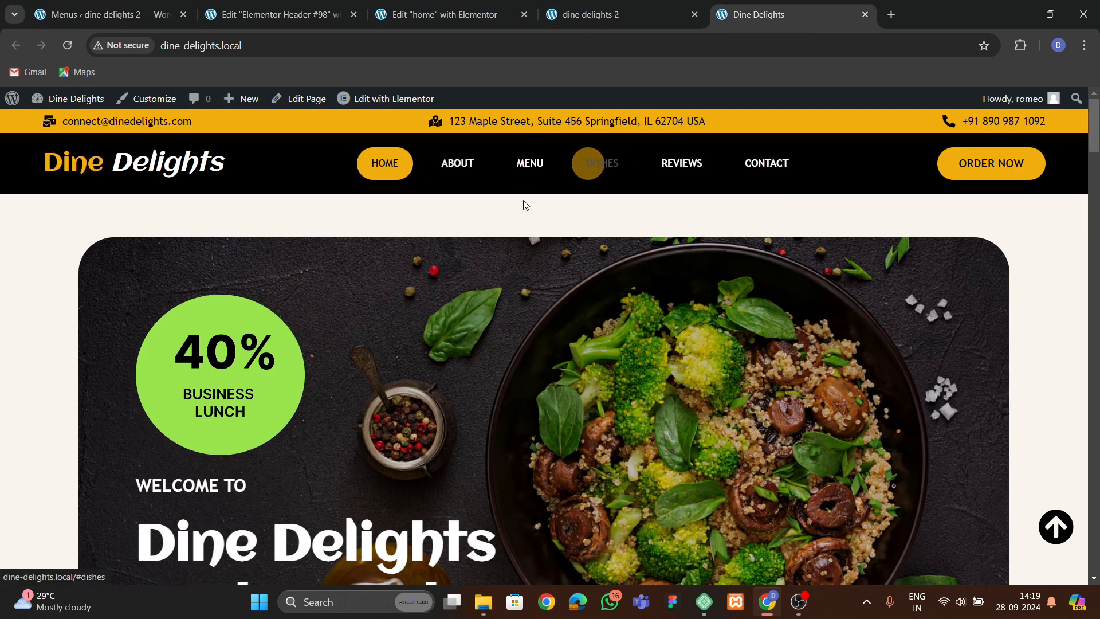
{"action": "left_click", "coordinate": [109, 14]}
{"action": "left_click", "coordinate": [206, 400]}
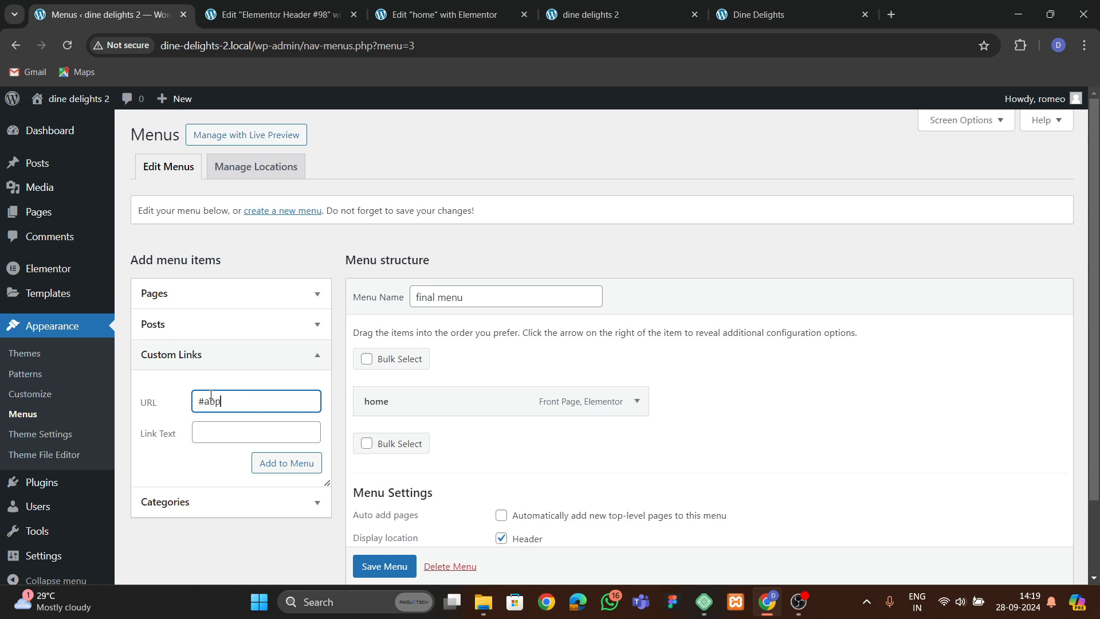
{"action": "type", "text": "#about"}
{"action": "key", "text": "Tab"}
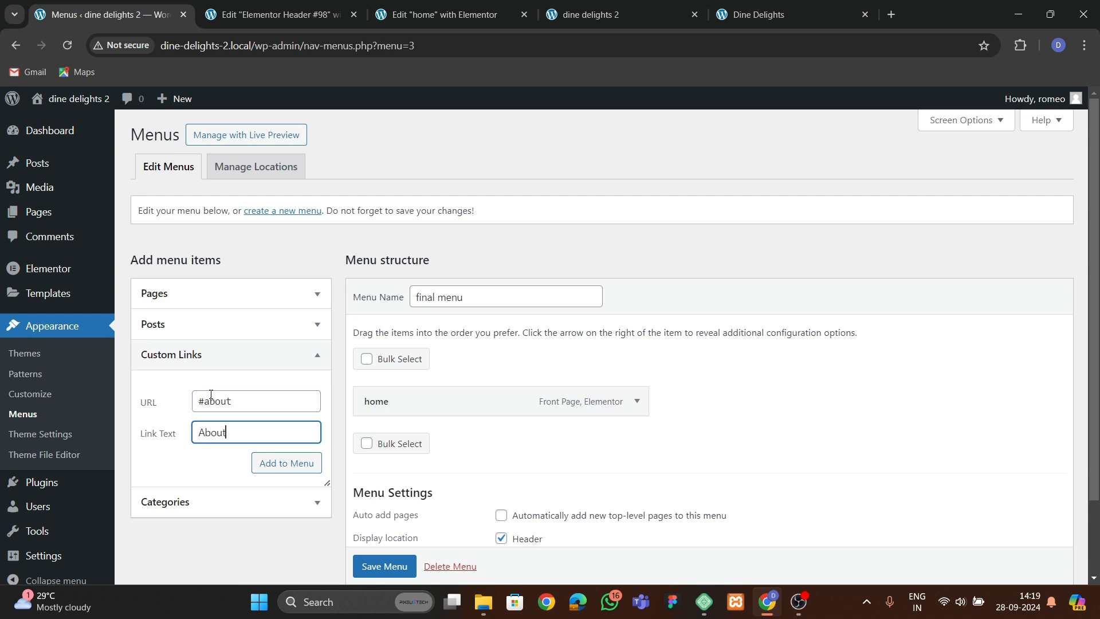
{"action": "type", "text": "About"}
{"action": "left_click", "coordinate": [281, 468]}
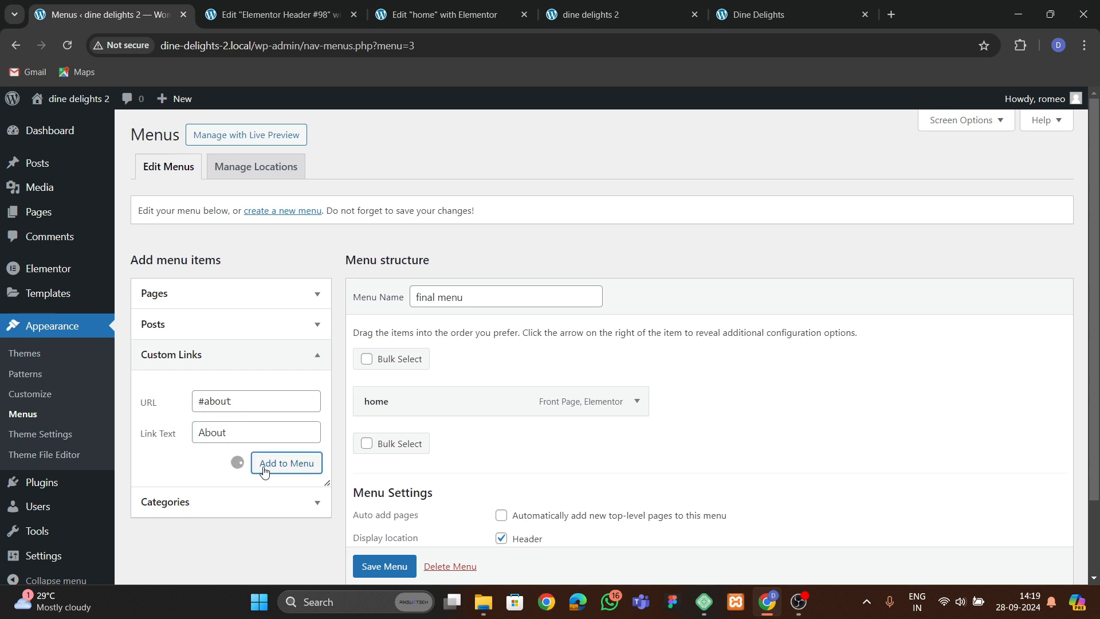
Add a custom link #menu labelled Menus to the menu.
{"action": "left_click", "coordinate": [221, 409]}
{"action": "type", "text": "#menu"}
{"action": "key", "text": "Tab"}
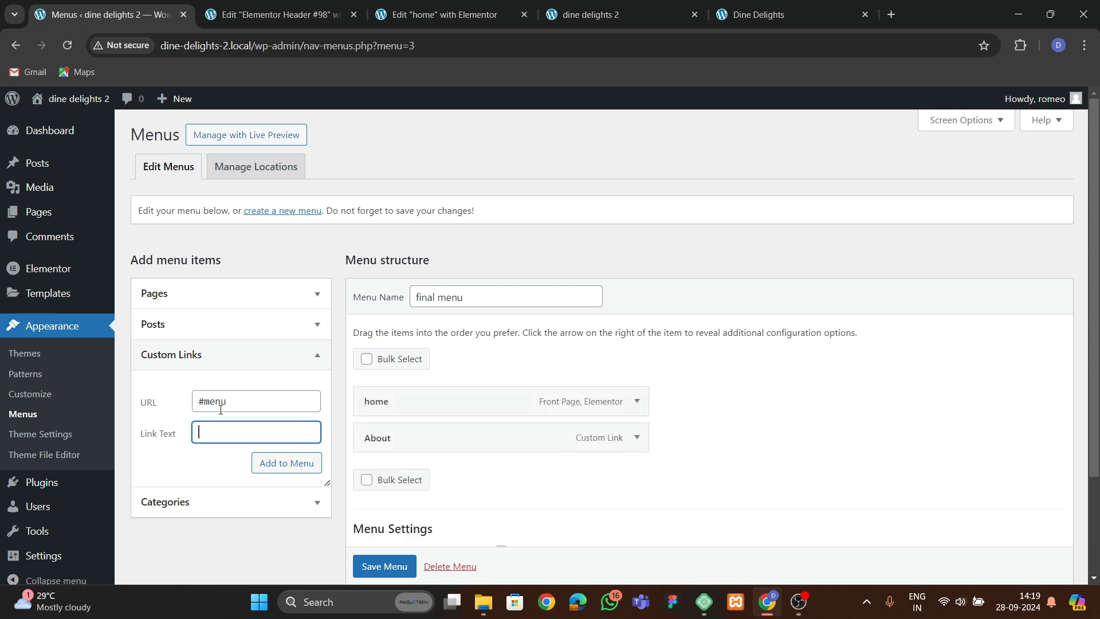
{"action": "type", "text": "Menus"}
{"action": "left_click", "coordinate": [264, 464]}
Add a custom link #dishes labelled Dishes to the menu.
{"action": "left_click", "coordinate": [791, 14]}
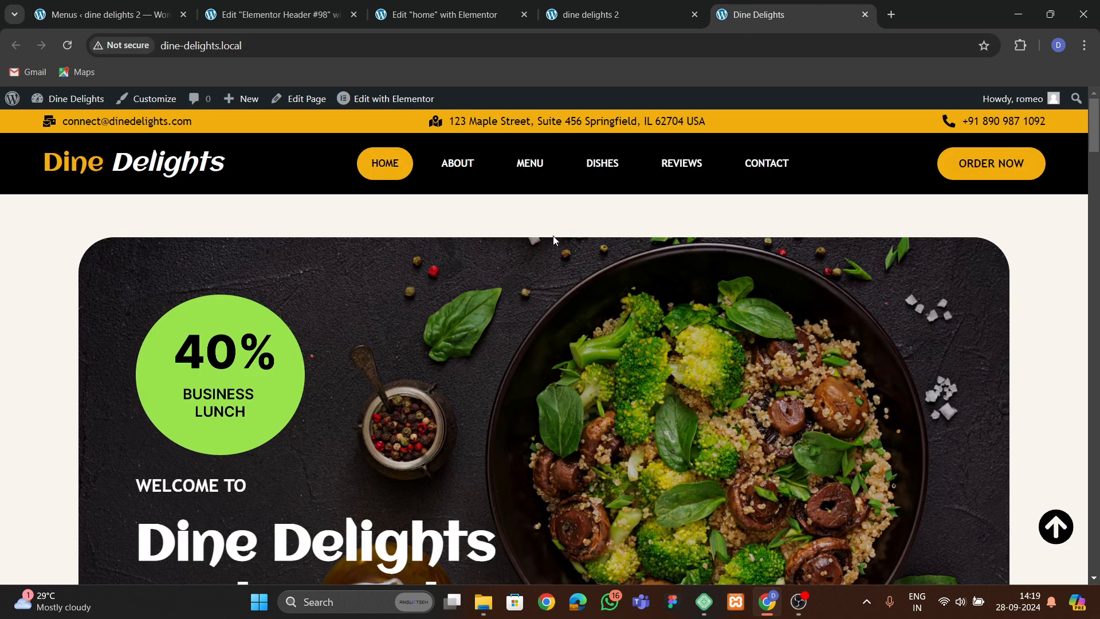
{"action": "left_click", "coordinate": [126, 14]}
{"action": "left_click", "coordinate": [209, 402]}
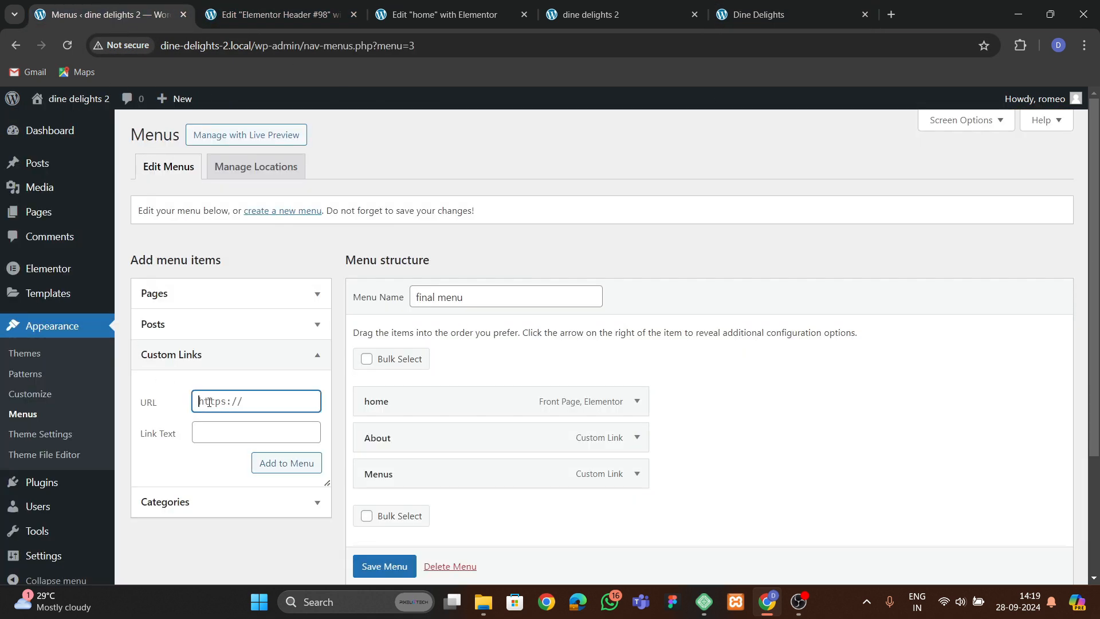
{"action": "key", "text": "Tab"}
{"action": "type", "text": "D"}
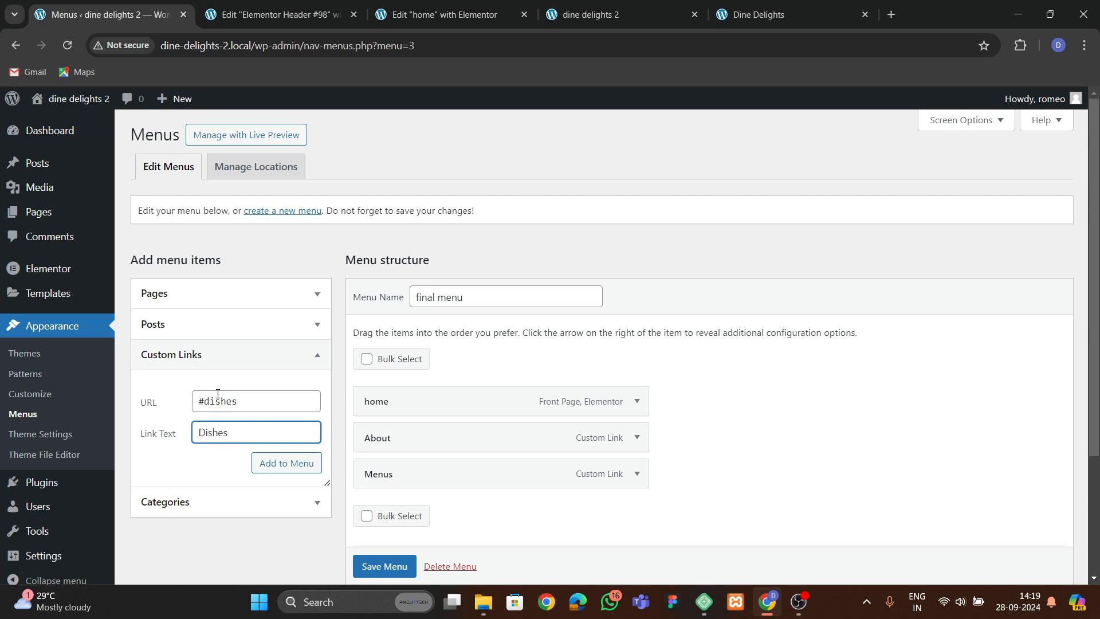
{"action": "type", "text": "ishes"}
{"action": "left_click", "coordinate": [287, 464]}
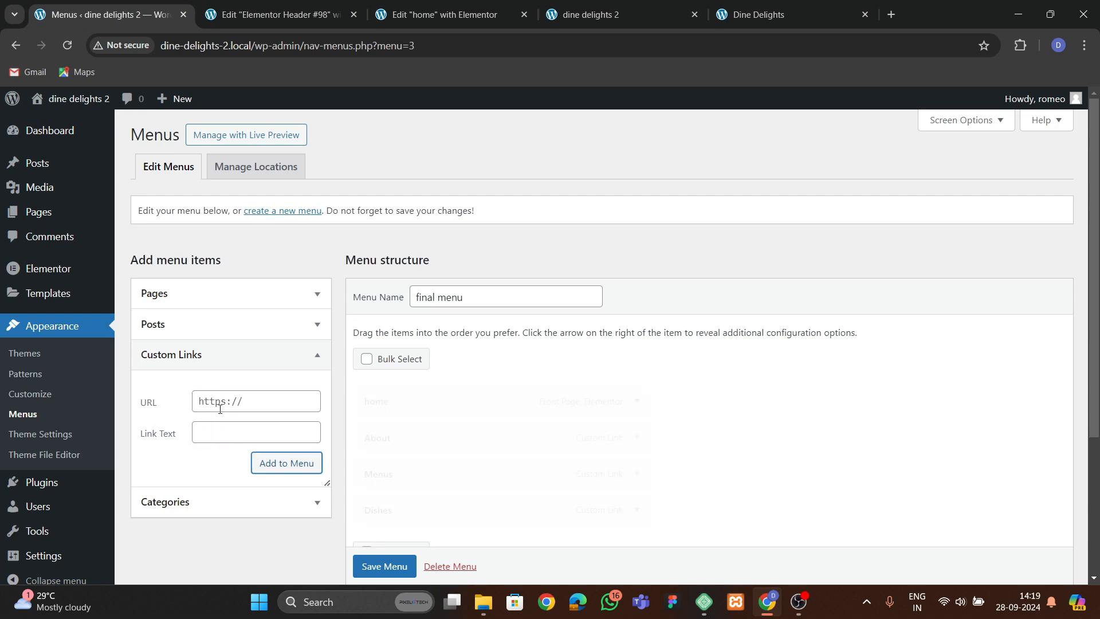
Add a custom link #reviews labelled Reviews to the menu.
{"action": "left_click", "coordinate": [777, 23]}
{"action": "left_click", "coordinate": [103, 15]}
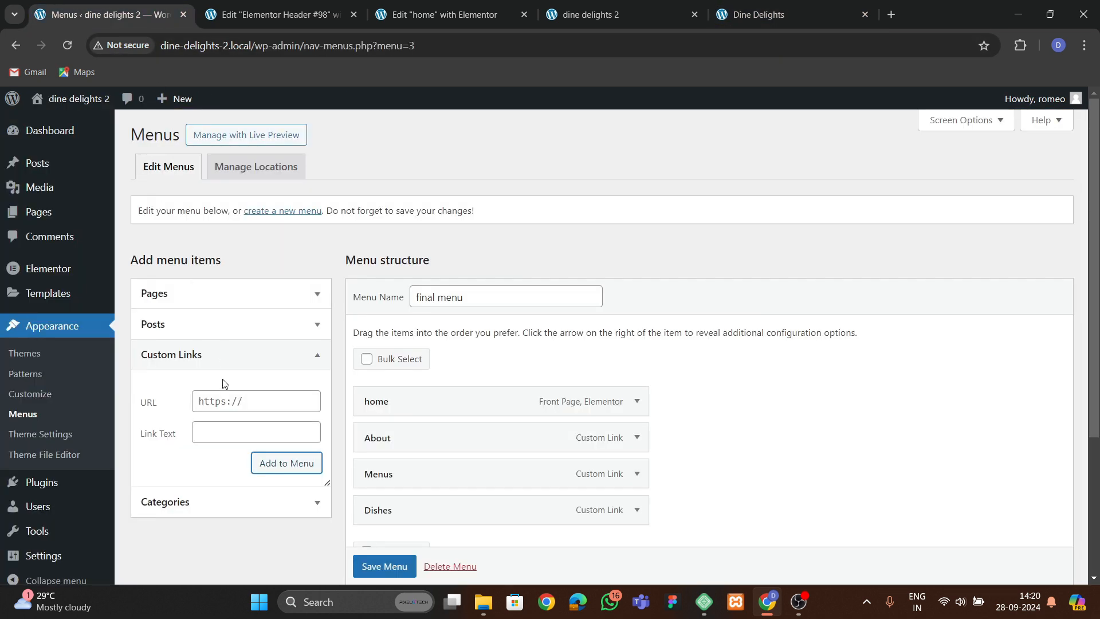
{"action": "left_click", "coordinate": [223, 403]}
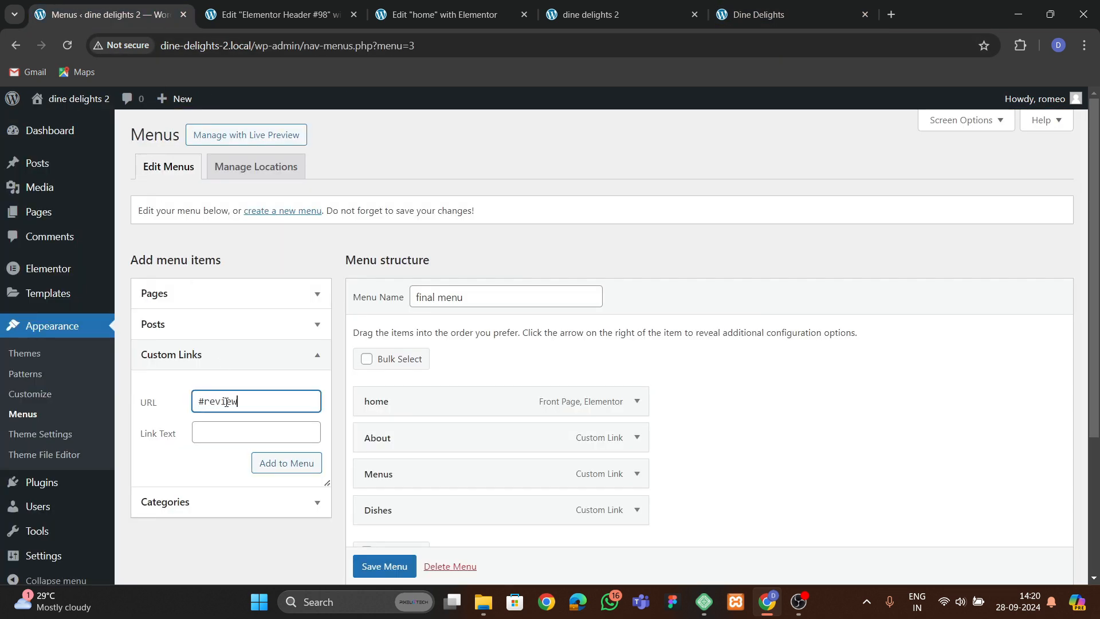
{"action": "key", "text": "Tab"}
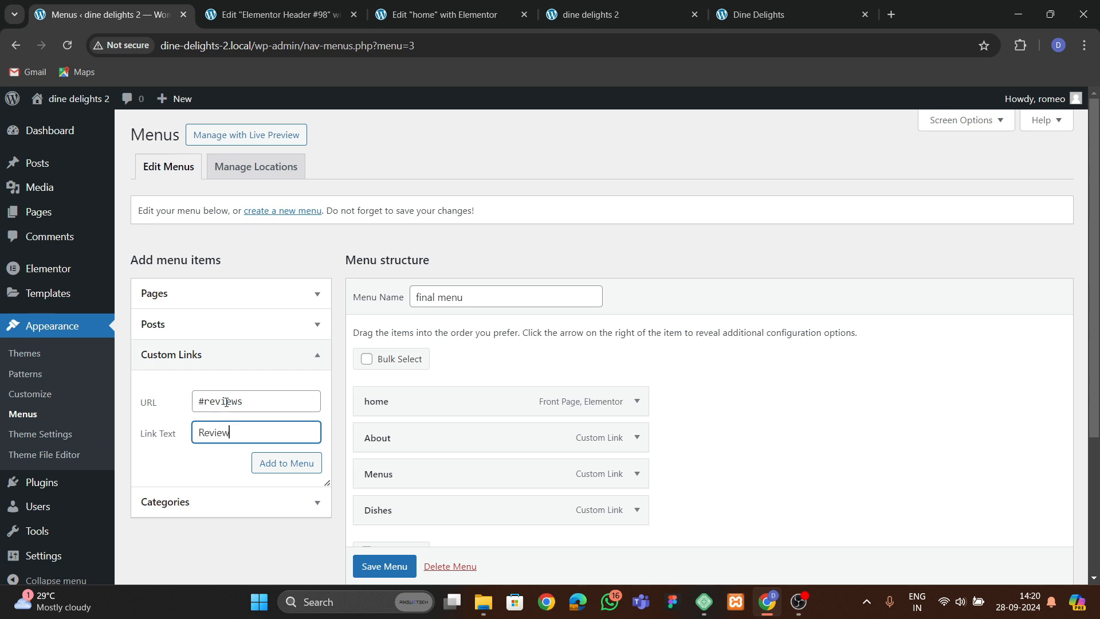
{"action": "left_click", "coordinate": [263, 462]}
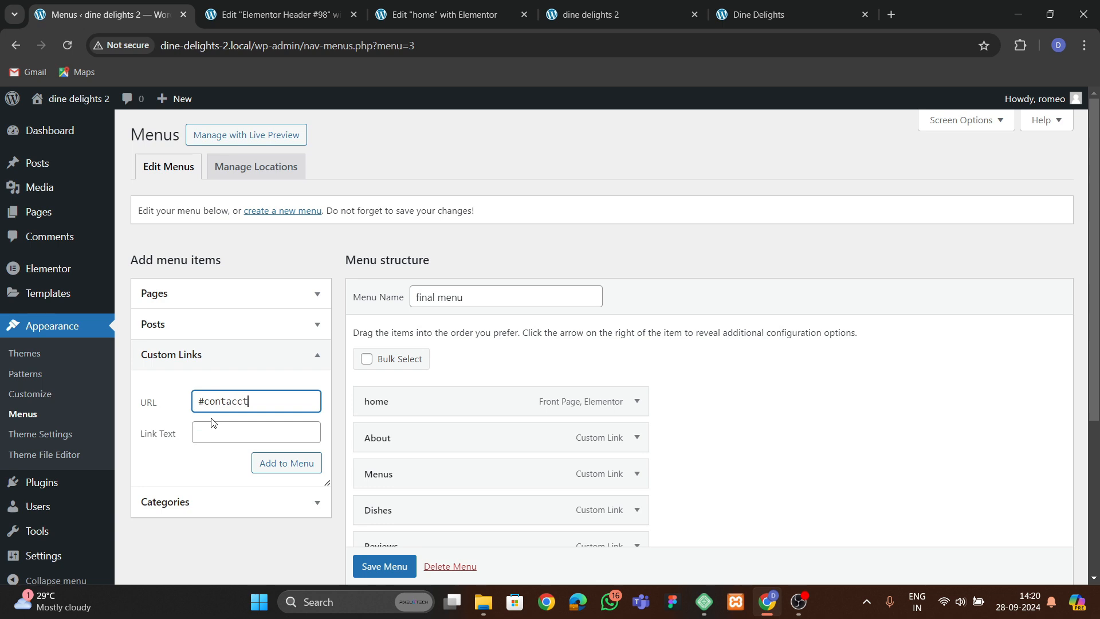
Add a custom link #contact labelled Contact and save the menu.
{"action": "key", "text": "Tab"}
{"action": "type", "text": "C"}
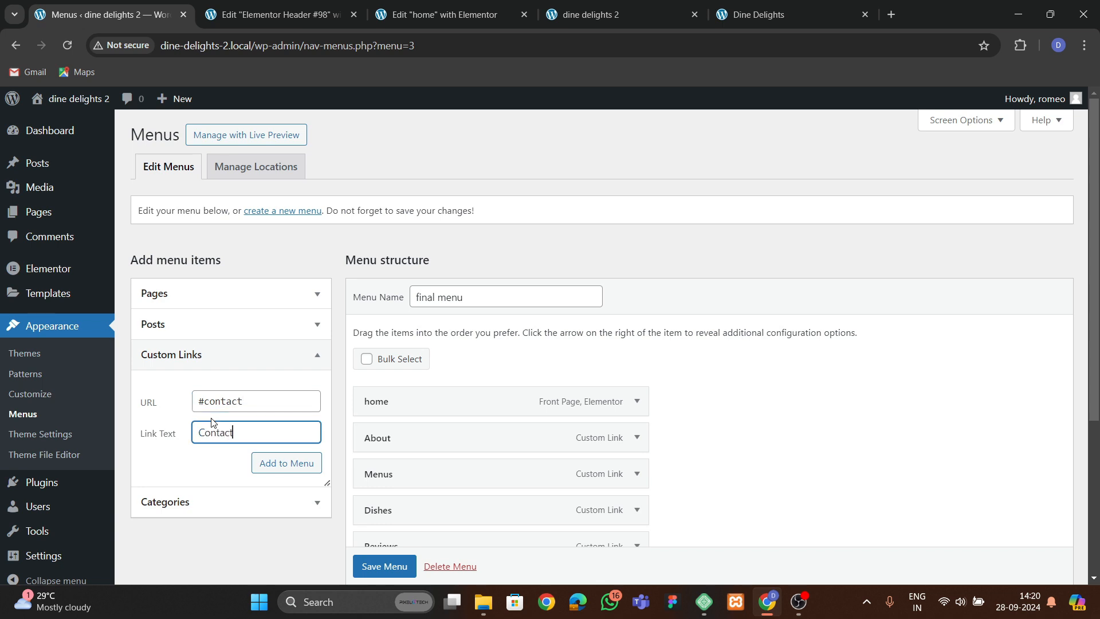
{"action": "scroll", "coordinate": [589, 457], "scroll_direction": "down", "scroll_amount": 4}
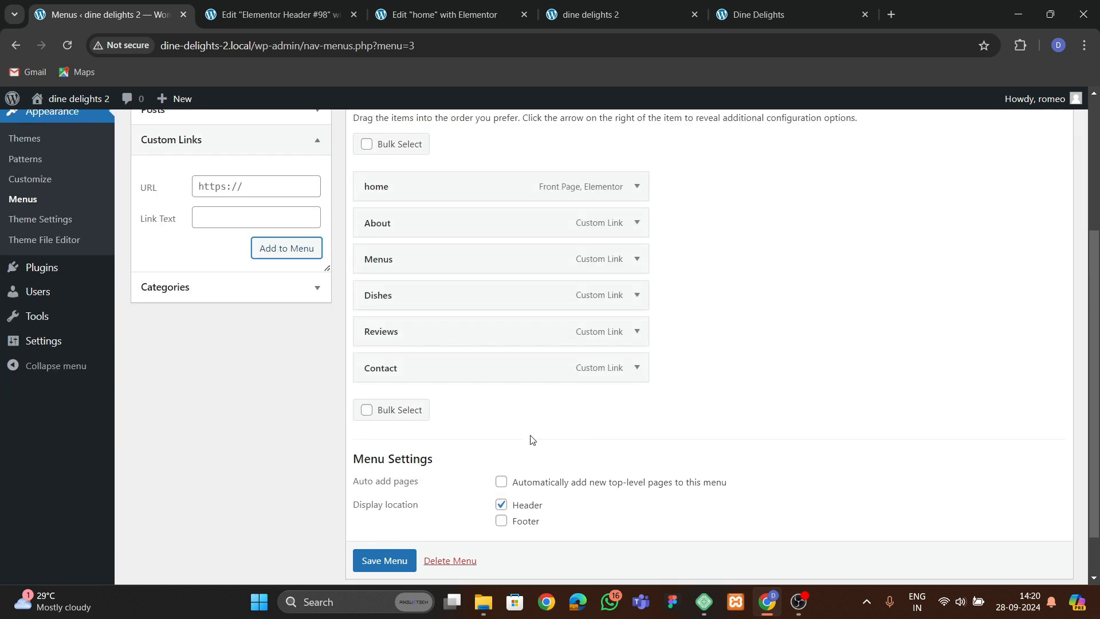
{"action": "left_click", "coordinate": [372, 563]}
{"action": "scroll", "coordinate": [372, 555], "scroll_direction": "down", "scroll_amount": 1}
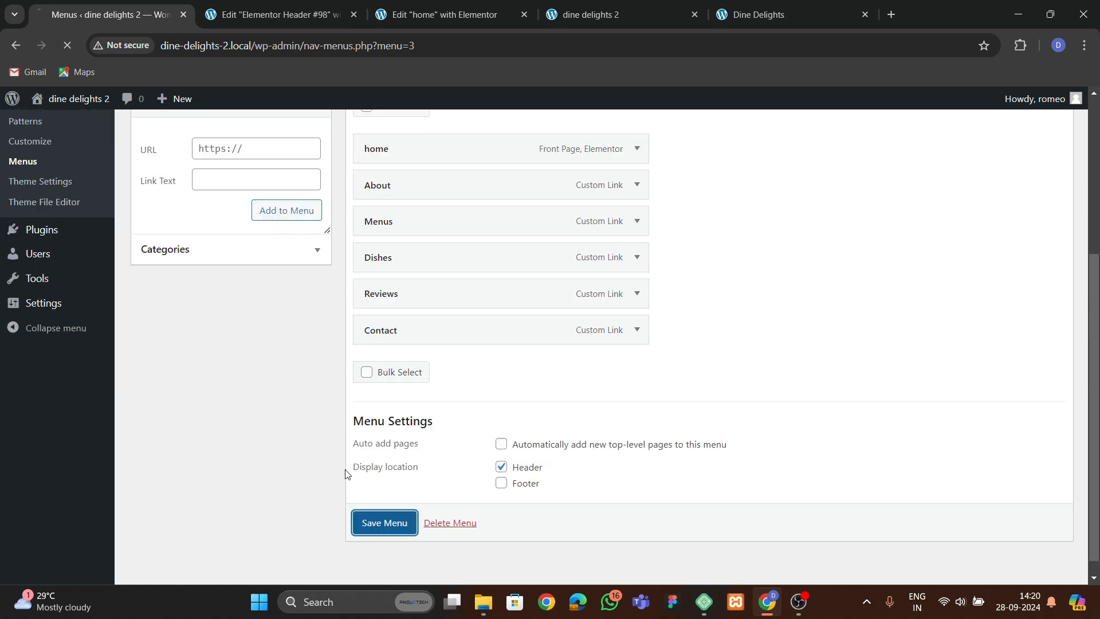
{"action": "scroll", "coordinate": [602, 427], "scroll_direction": "down", "scroll_amount": 2}
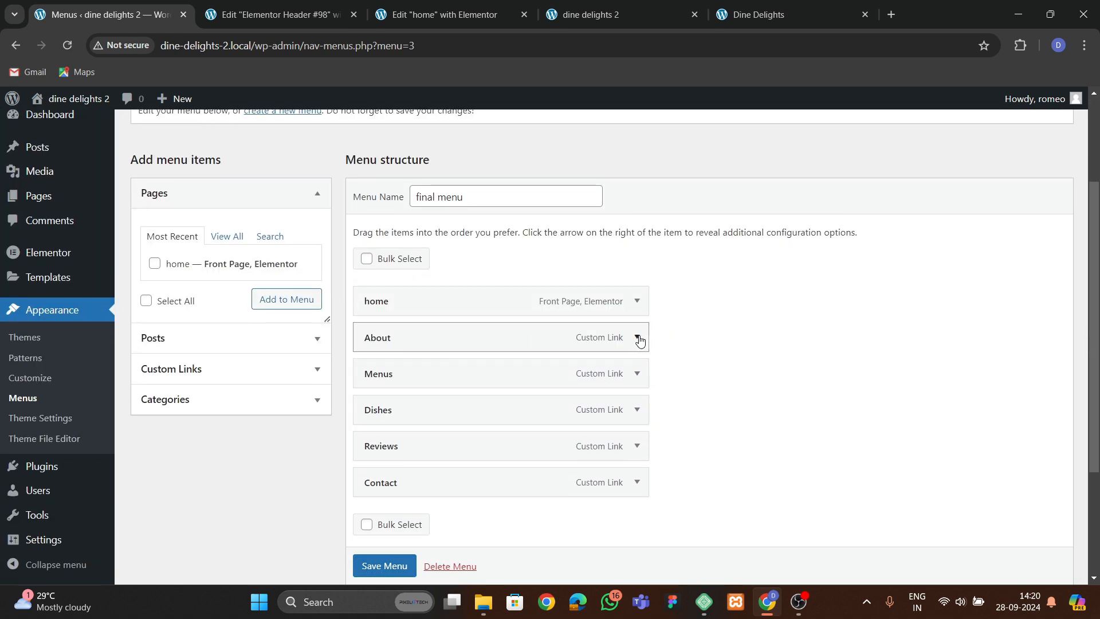
Inspect the About menu item and test the navigation links on the reference Dine Delights site.
{"action": "left_click", "coordinate": [638, 338]}
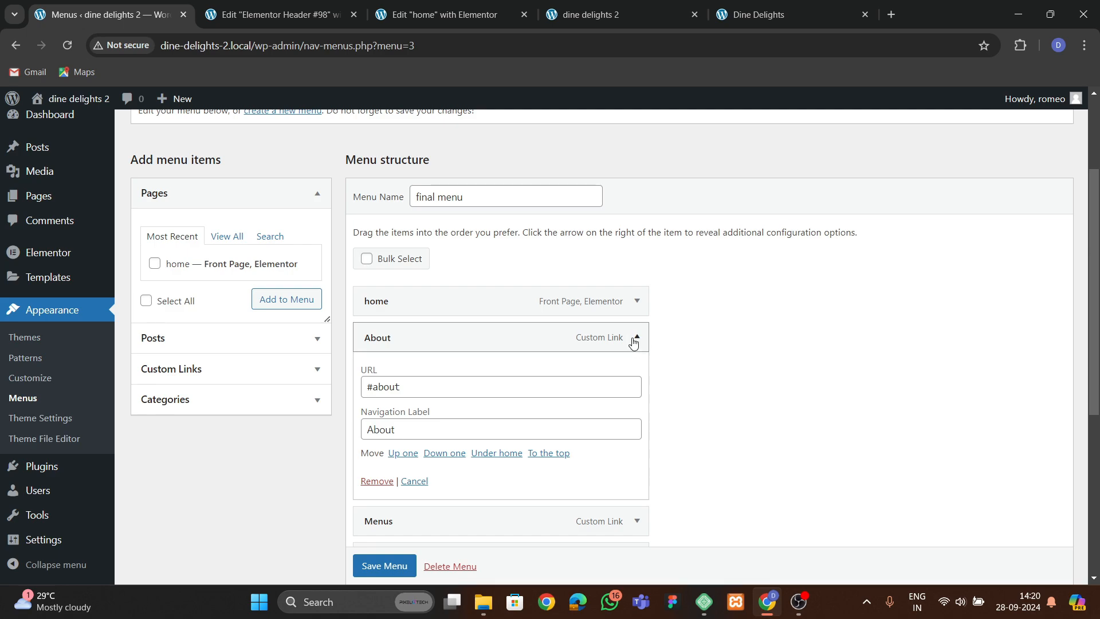
{"action": "left_click", "coordinate": [633, 344]}
{"action": "left_click", "coordinate": [607, 18]}
{"action": "left_click", "coordinate": [751, 22]}
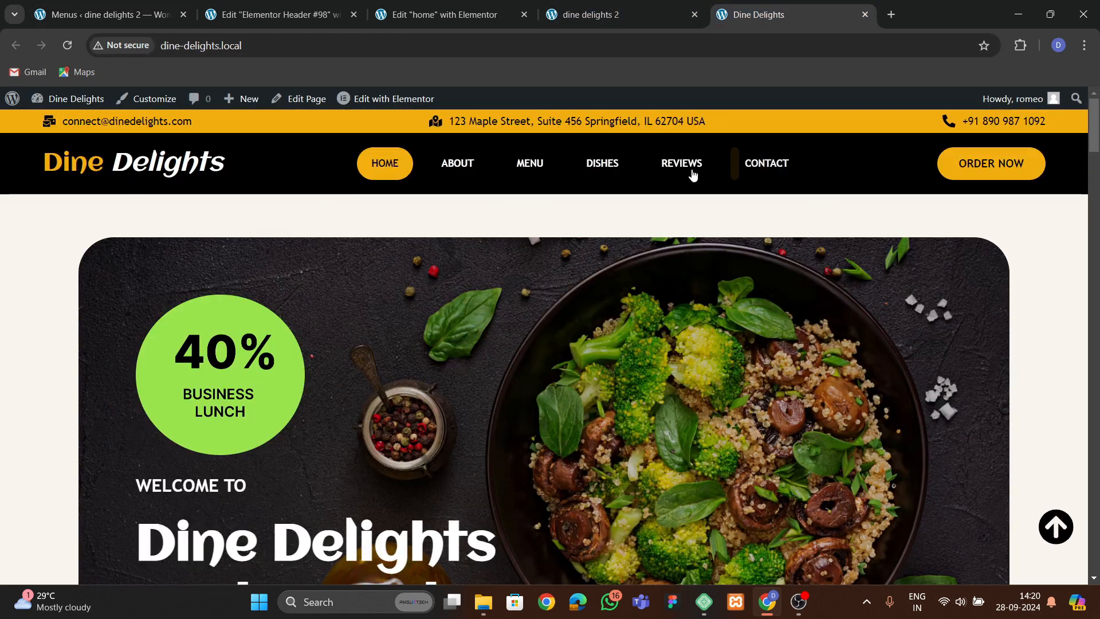
{"action": "left_click", "coordinate": [463, 179]}
{"action": "left_click", "coordinate": [524, 143]}
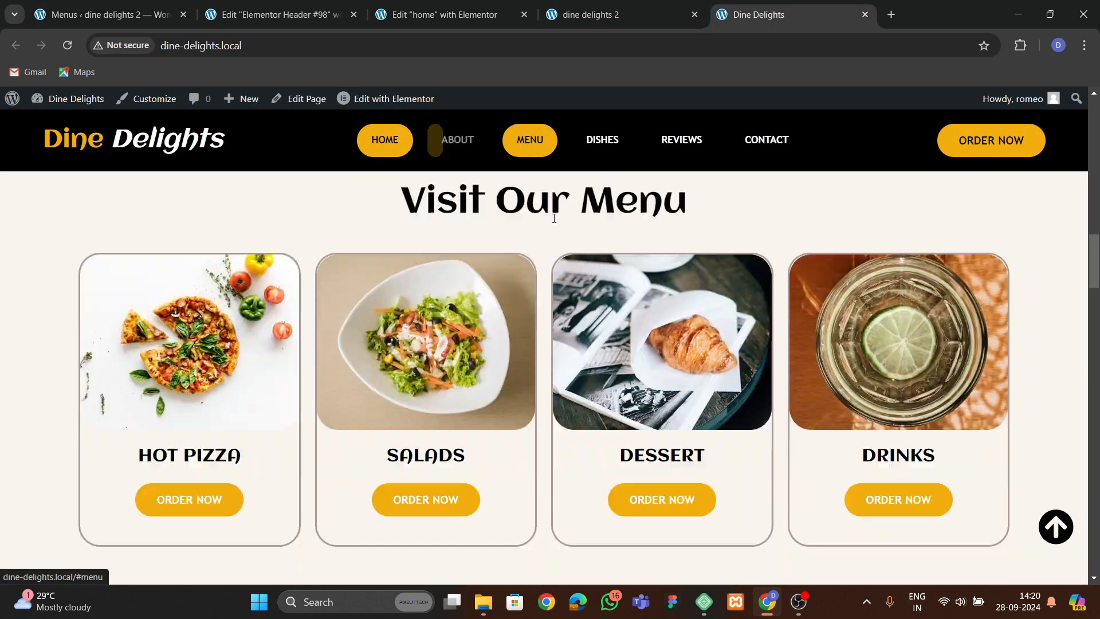
{"action": "scroll", "coordinate": [602, 258], "scroll_direction": "up", "scroll_amount": 15}
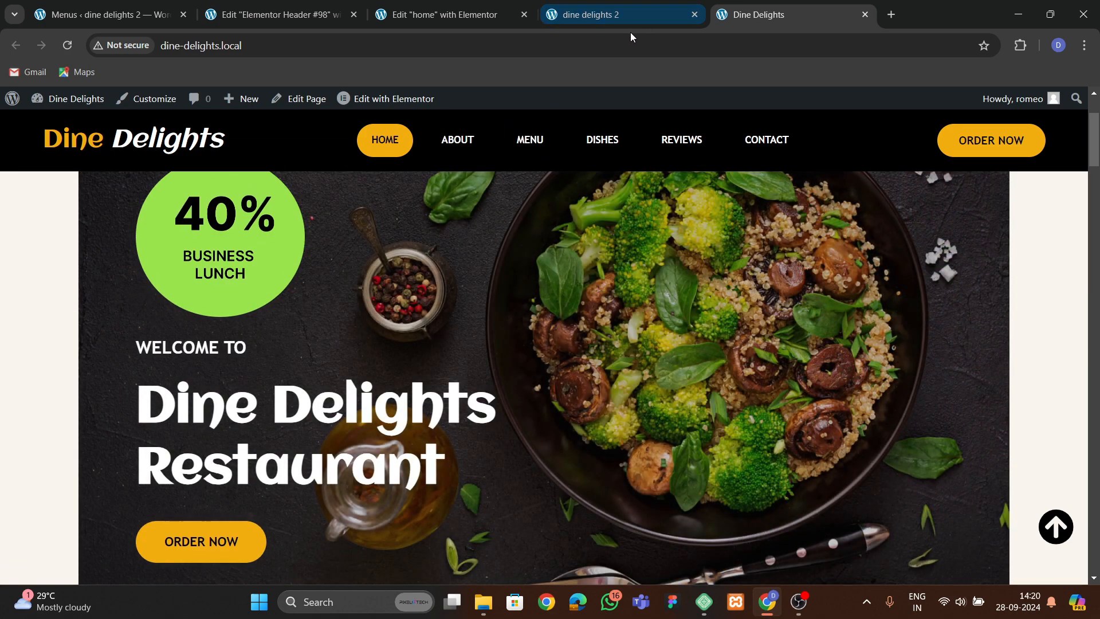
{"action": "left_click", "coordinate": [452, 15]}
{"action": "left_click", "coordinate": [275, 14]}
{"action": "left_click", "coordinate": [447, 14]}
{"action": "scroll", "coordinate": [639, 297], "scroll_direction": "up", "scroll_amount": 6}
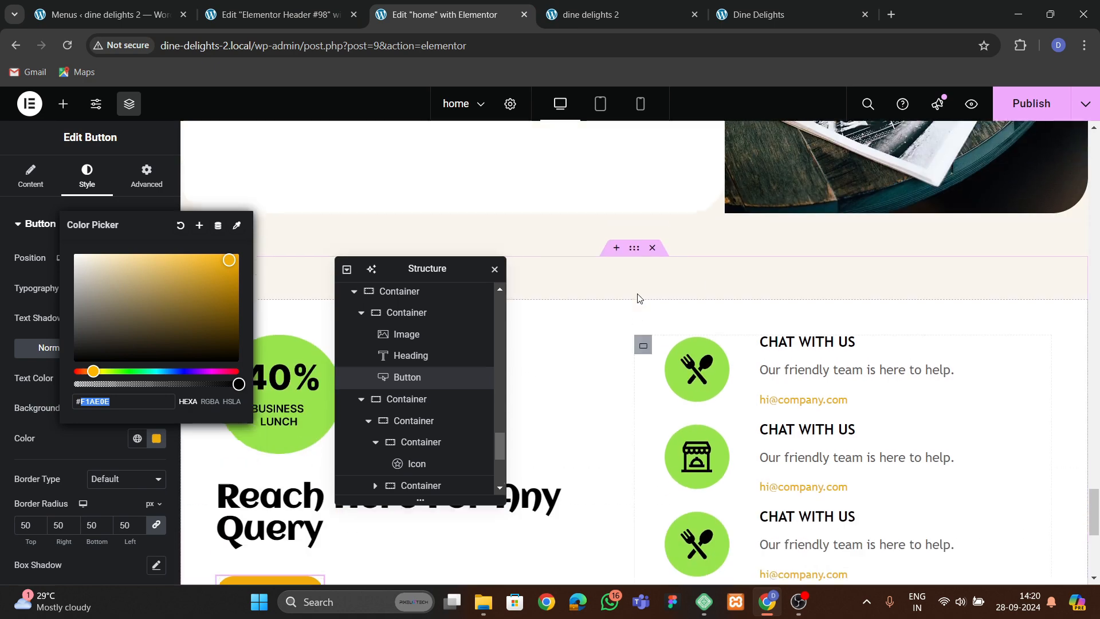
{"action": "scroll", "coordinate": [716, 296], "scroll_direction": "up", "scroll_amount": 5}
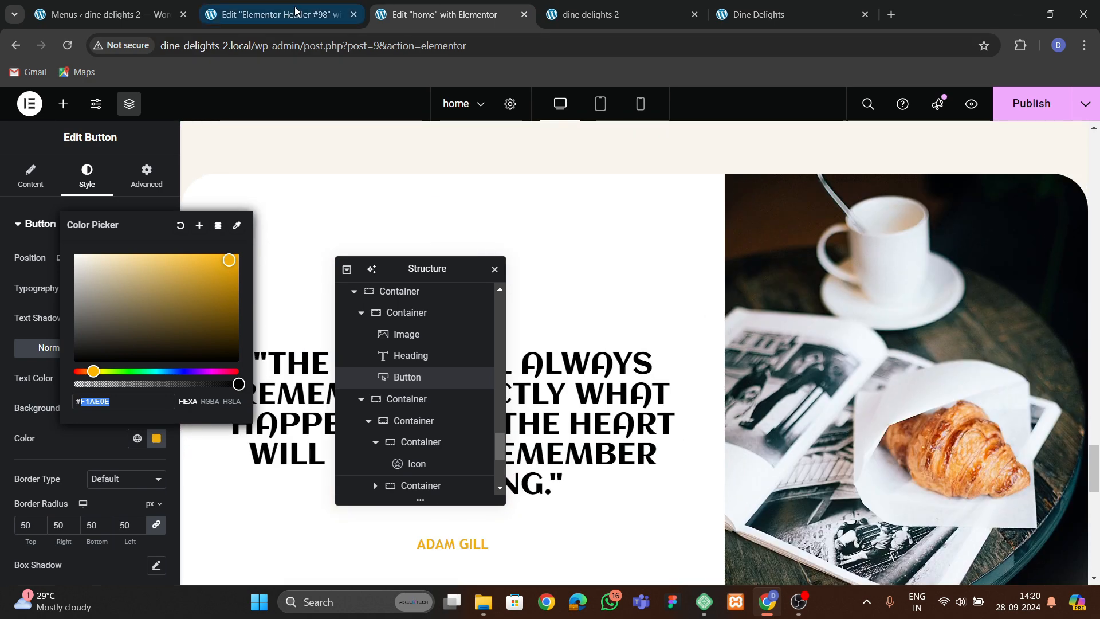
Add a WordPress Menu widget to the header container beside the site title.
{"action": "left_click", "coordinate": [275, 14]}
{"action": "left_click", "coordinate": [63, 104]}
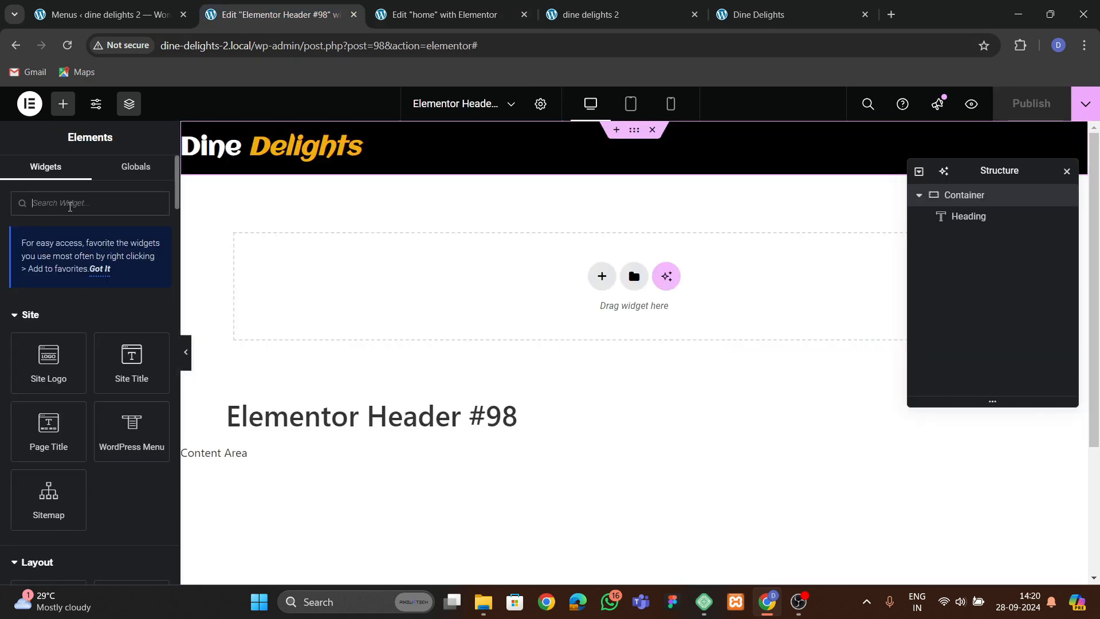
{"action": "left_click", "coordinate": [98, 269]}
{"action": "left_click_drag", "start_coordinate": [132, 289], "coordinate": [370, 140]}
Set the header container's content justification to Space Between.
{"action": "left_click", "coordinate": [971, 196]}
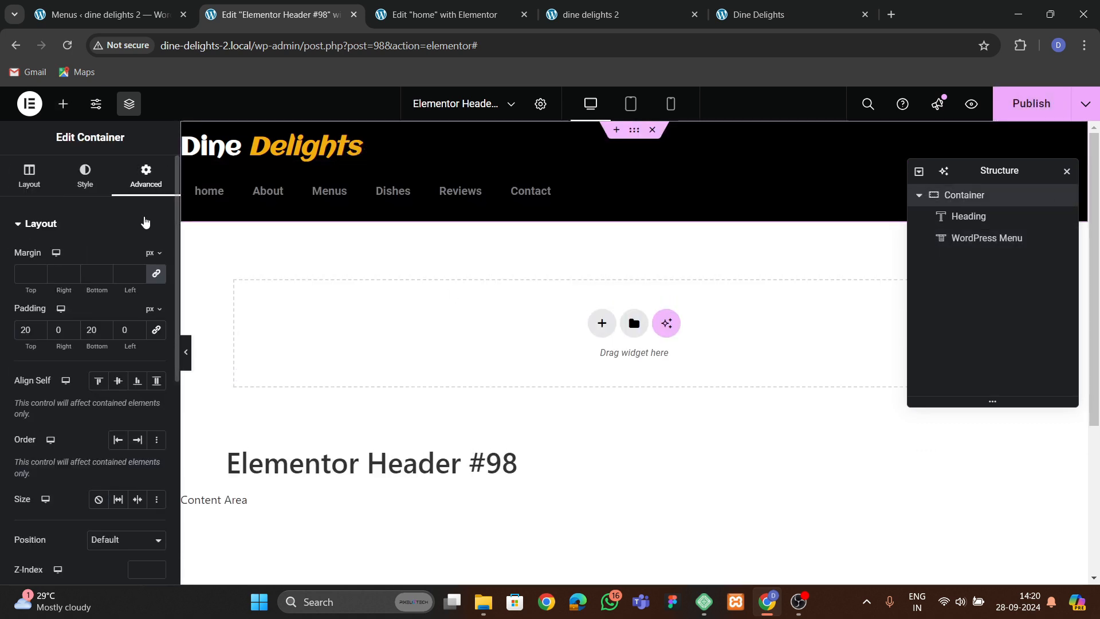
{"action": "left_click", "coordinate": [30, 175]}
{"action": "scroll", "coordinate": [86, 344], "scroll_direction": "down", "scroll_amount": 1}
{"action": "left_click", "coordinate": [99, 395]}
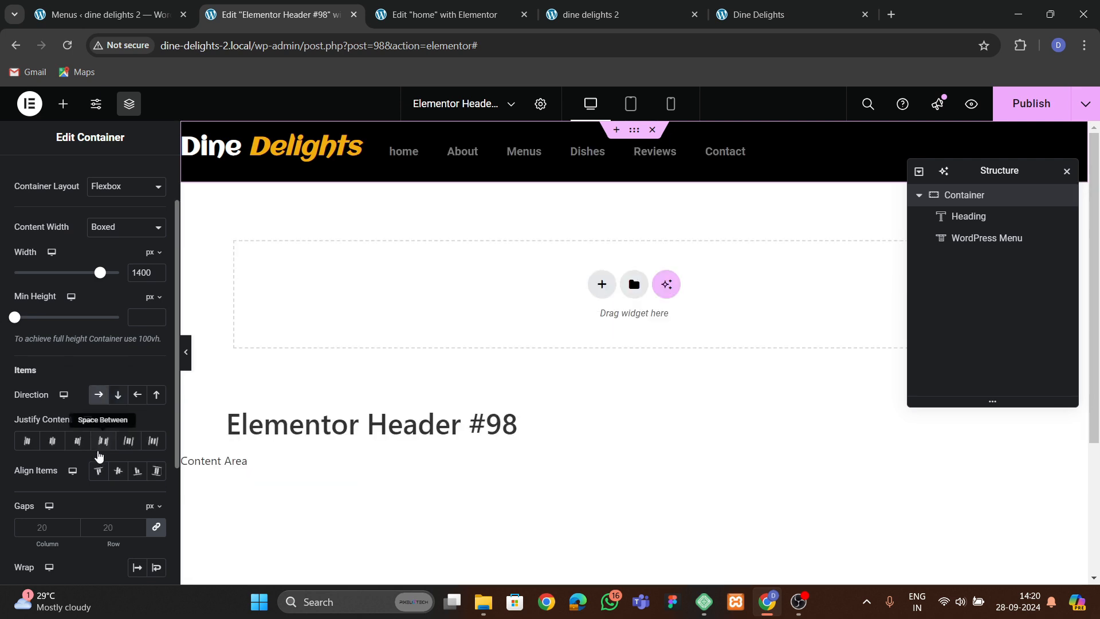
{"action": "left_click", "coordinate": [103, 440]}
Select the menu widget and set its main menu typography to Trebuchet MS with Uppercase transform.
{"action": "left_click", "coordinate": [732, 151]}
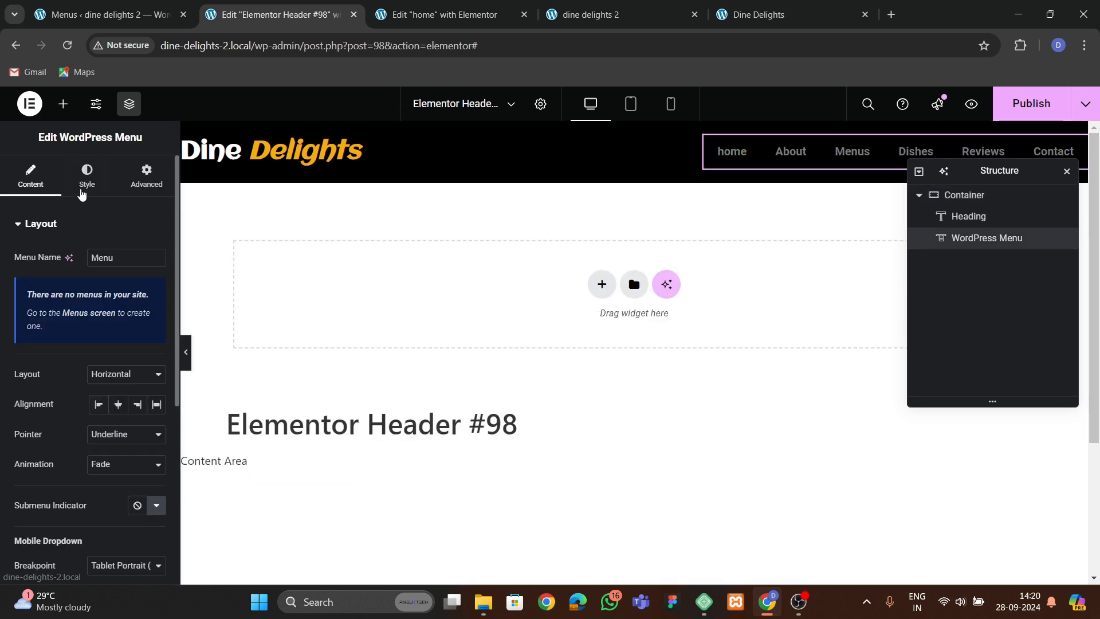
{"action": "left_click", "coordinate": [86, 174]}
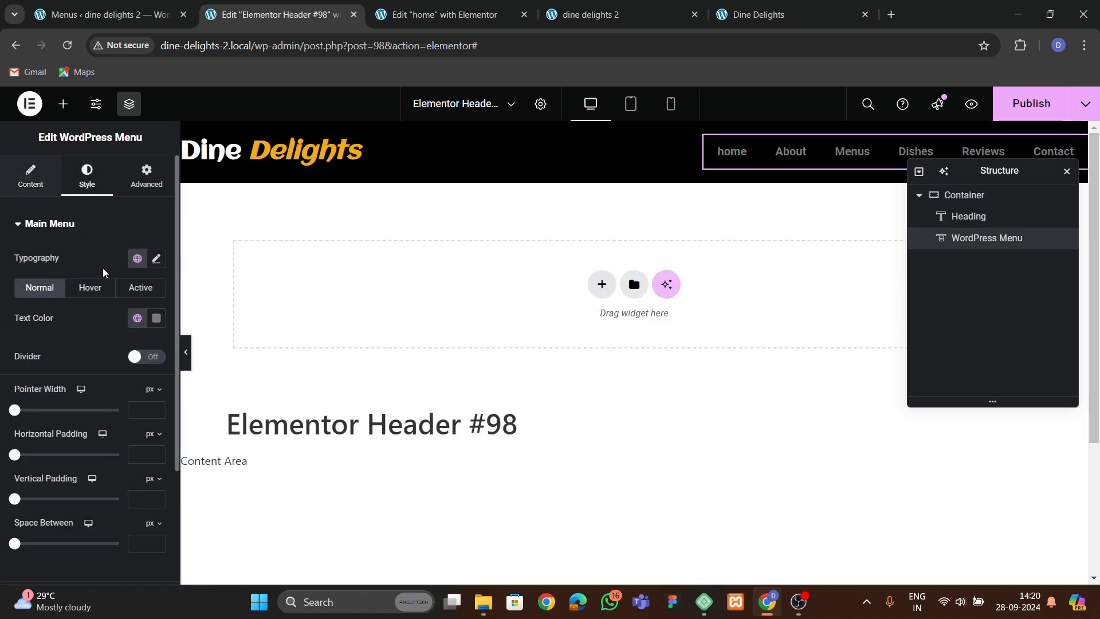
{"action": "left_click", "coordinate": [156, 259]}
{"action": "left_click", "coordinate": [122, 324]}
{"action": "type", "text": "tr"}
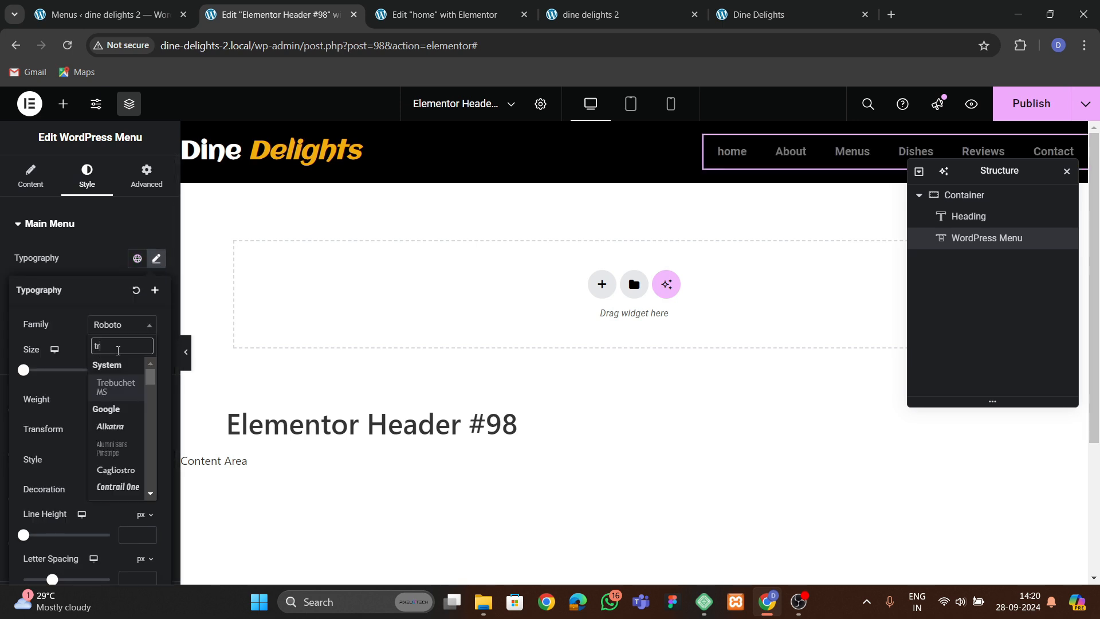
{"action": "left_click", "coordinate": [120, 385]}
{"action": "left_click", "coordinate": [120, 431]}
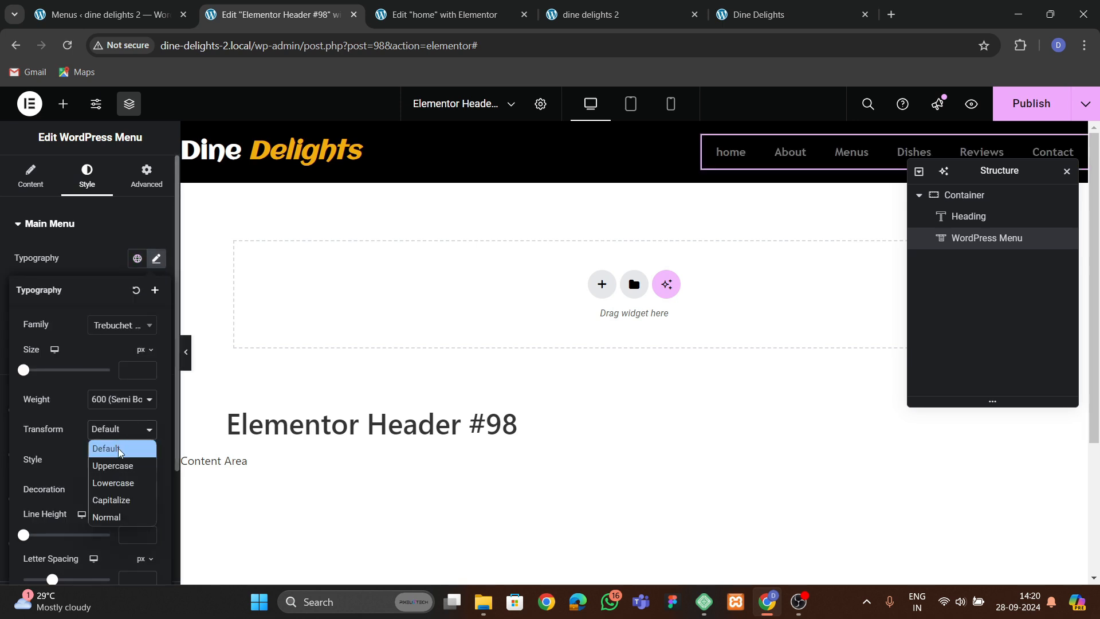
{"action": "left_click", "coordinate": [101, 463]}
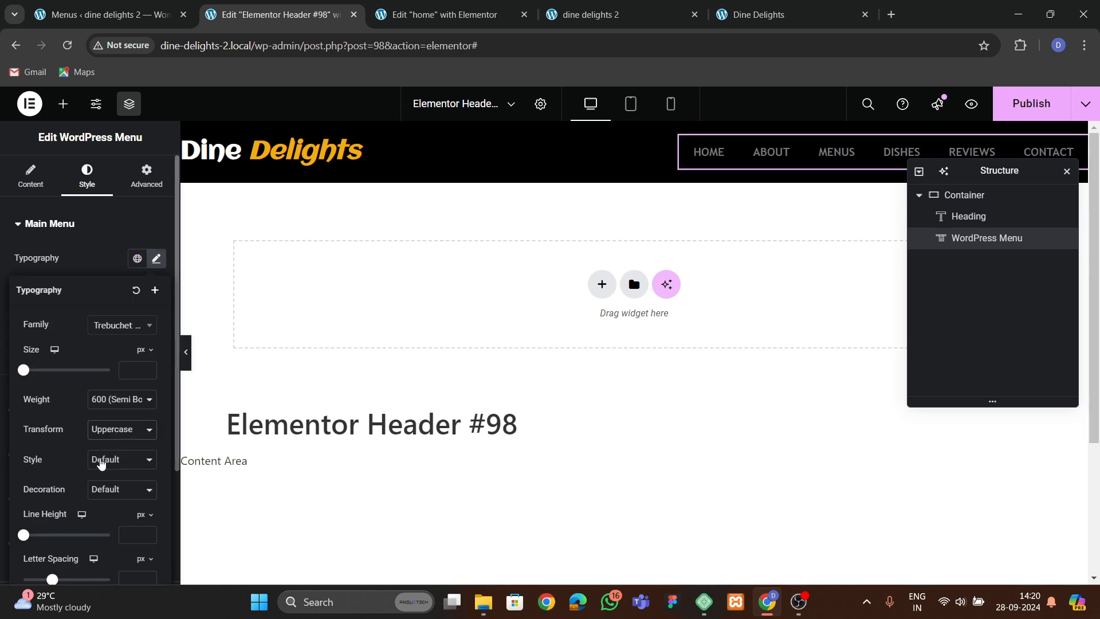
Set the menu's typography font size to 16 px.
{"action": "left_click", "coordinate": [138, 370]}
{"action": "type", "text": "3"}
{"action": "left_click", "coordinate": [147, 367]}
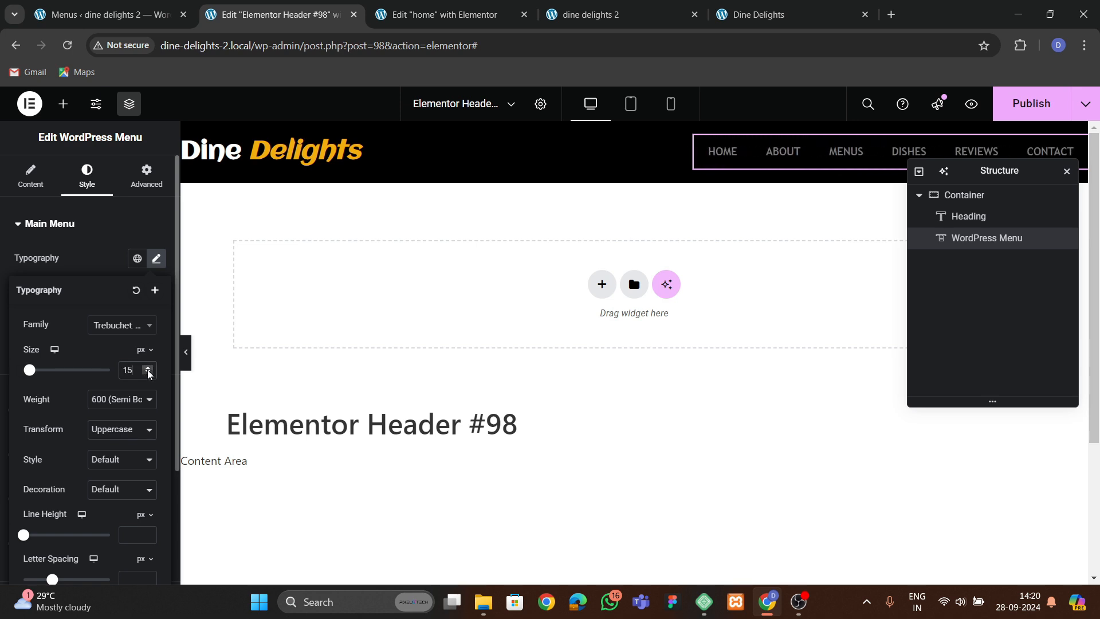
{"action": "left_click", "coordinate": [147, 368]}
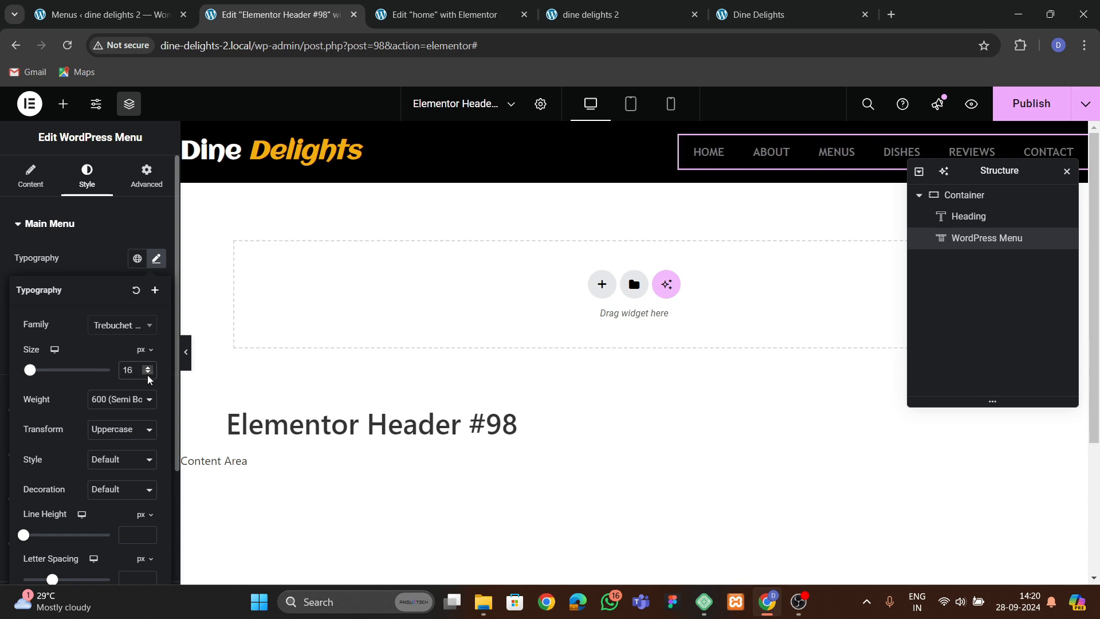
{"action": "left_click", "coordinate": [147, 373]}
{"action": "left_click", "coordinate": [148, 373]}
Set the menu's normal text color to a near-white shade in the color picker.
{"action": "left_click", "coordinate": [90, 264]}
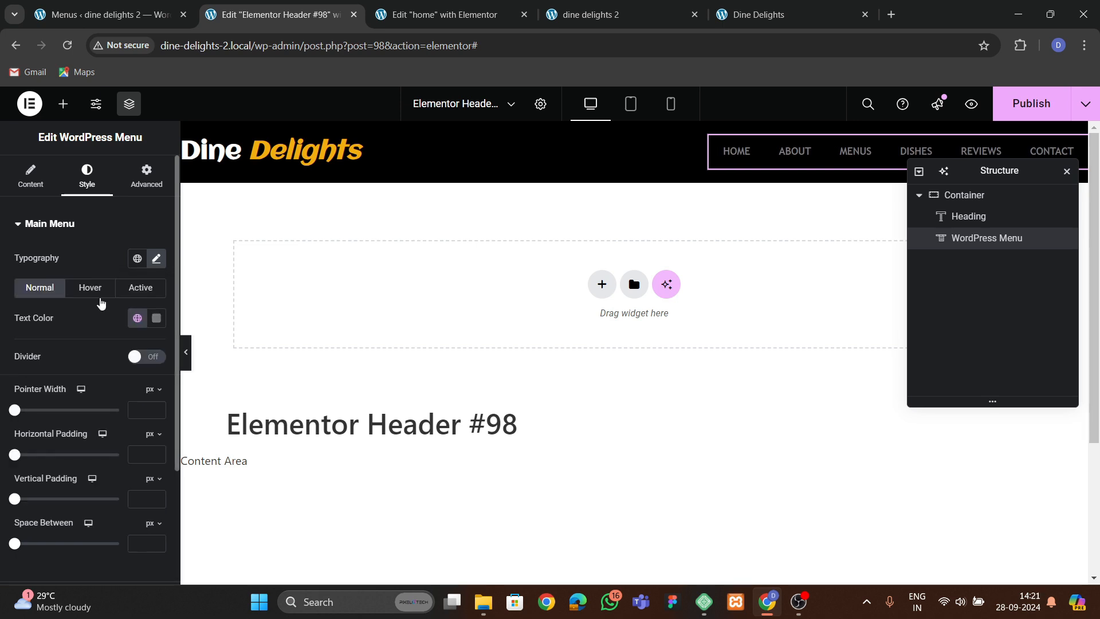
{"action": "left_click", "coordinate": [156, 318]}
{"action": "left_click_drag", "start_coordinate": [75, 431], "coordinate": [79, 341]}
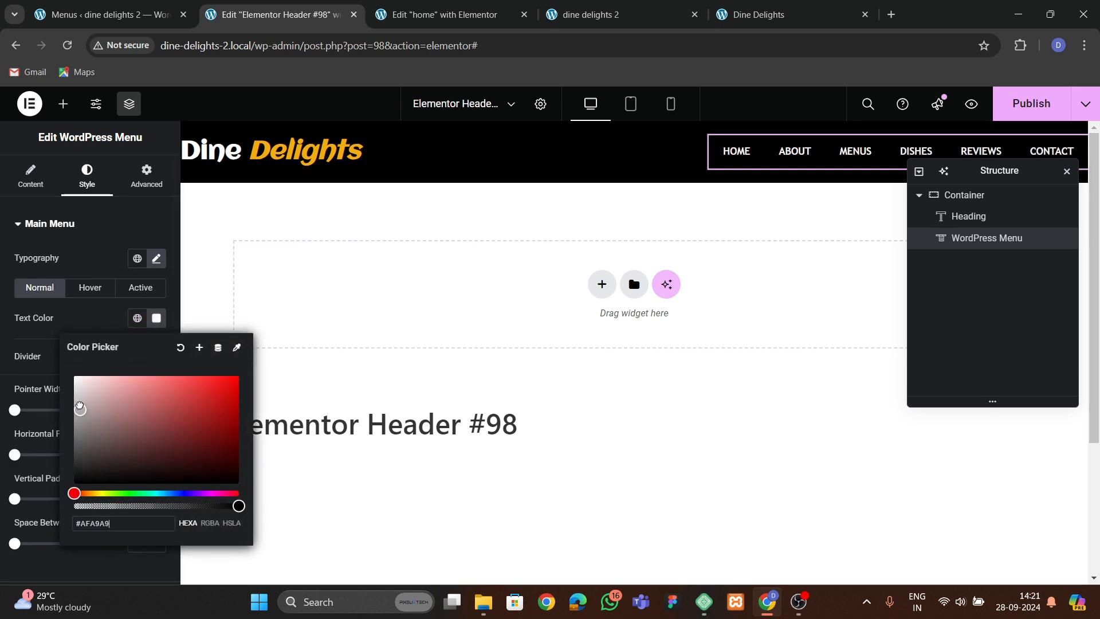
{"action": "left_click", "coordinate": [89, 327]}
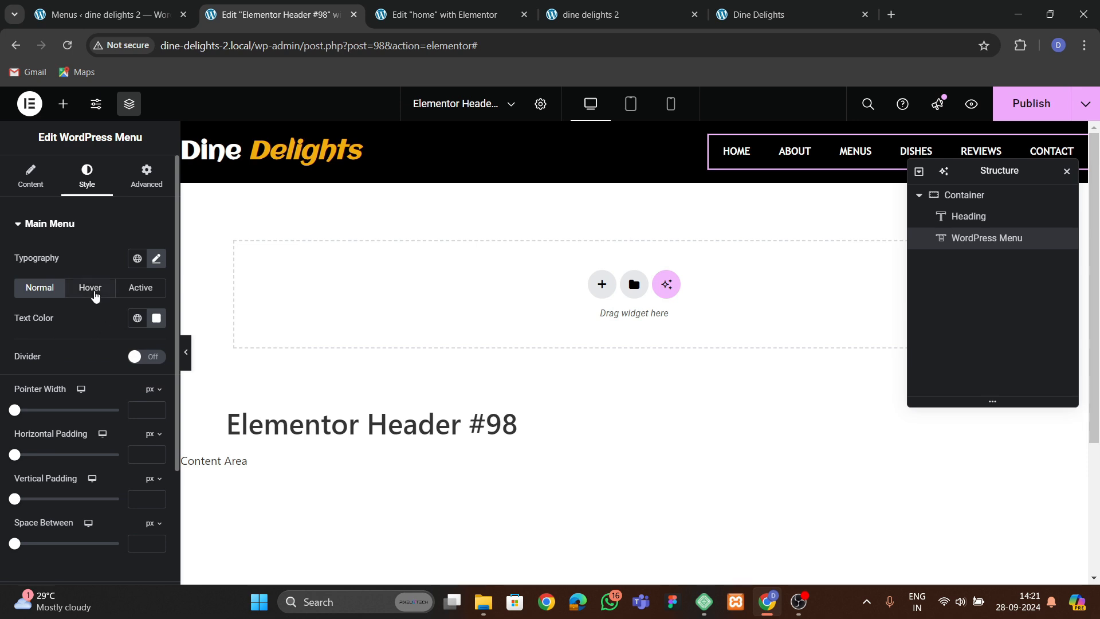
Change the menu's pointer style to Background and its animation to Sweep Right.
{"action": "left_click", "coordinate": [31, 181]}
{"action": "scroll", "coordinate": [85, 367], "scroll_direction": "down", "scroll_amount": 1}
{"action": "left_click", "coordinate": [117, 362]}
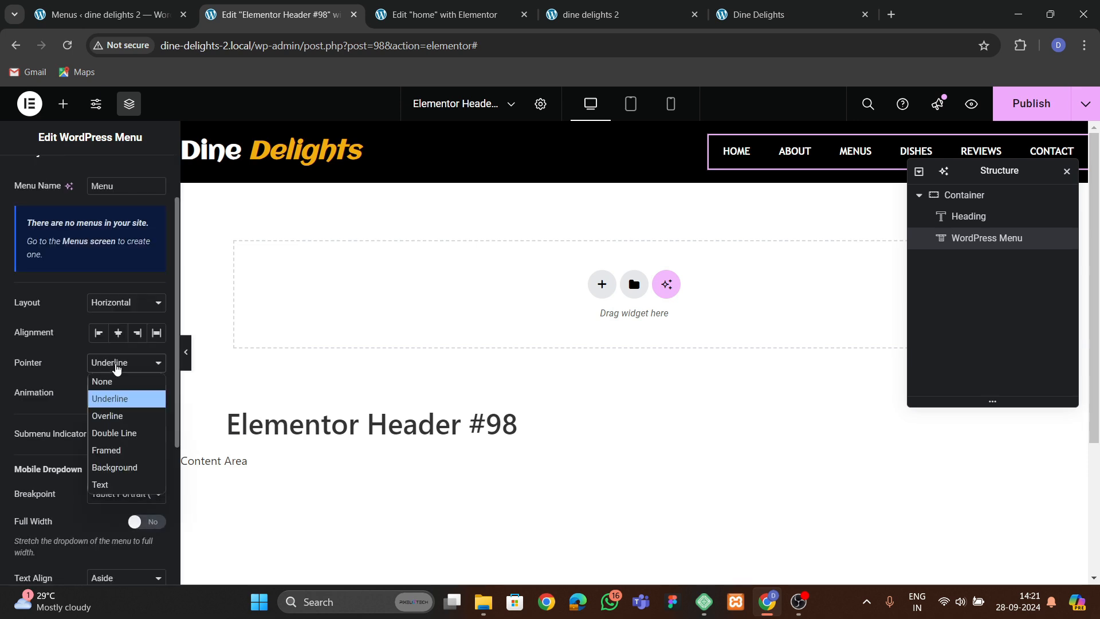
{"action": "left_click", "coordinate": [117, 466]}
{"action": "left_click", "coordinate": [116, 394]}
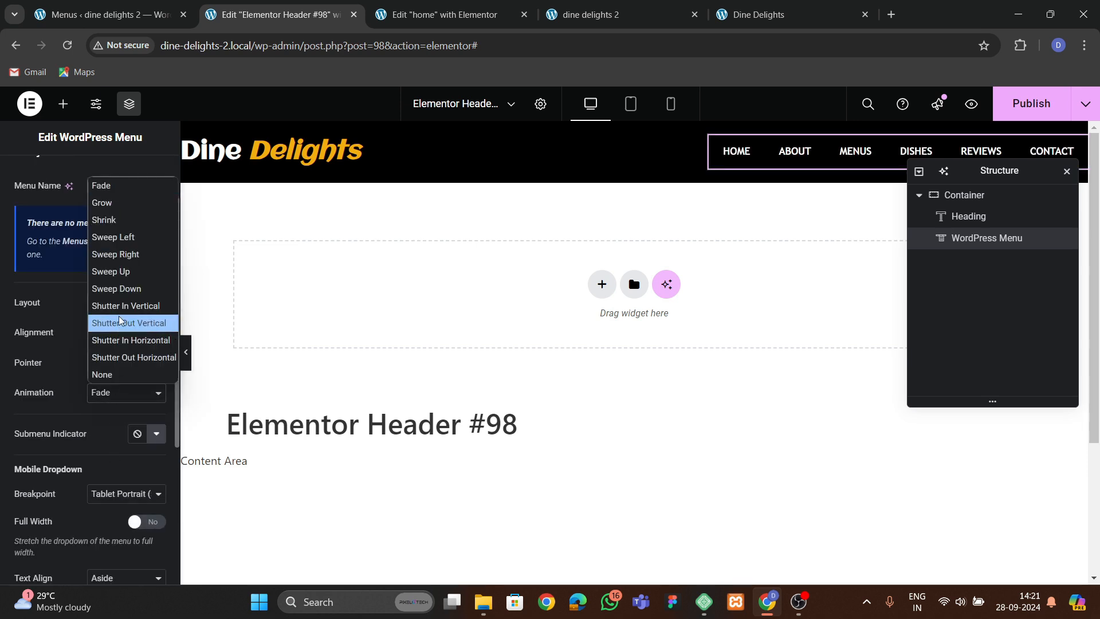
{"action": "left_click", "coordinate": [116, 254]}
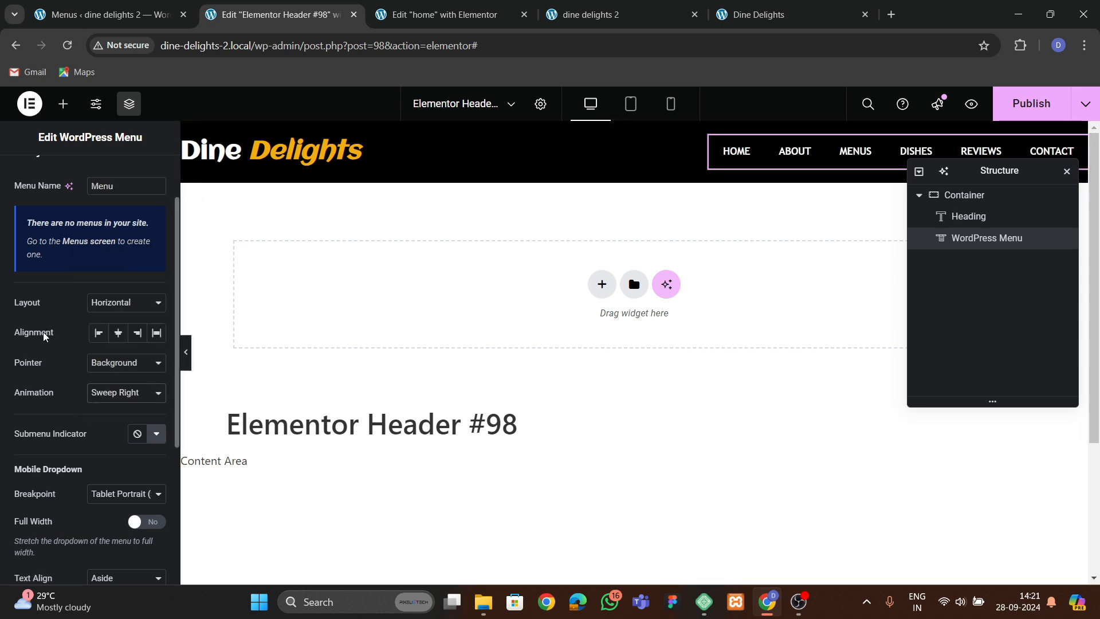
Set the hover and active pointer colors of the menu to the global yellow color.
{"action": "scroll", "coordinate": [111, 149], "scroll_direction": "up", "scroll_amount": 1}
{"action": "left_click", "coordinate": [87, 177]}
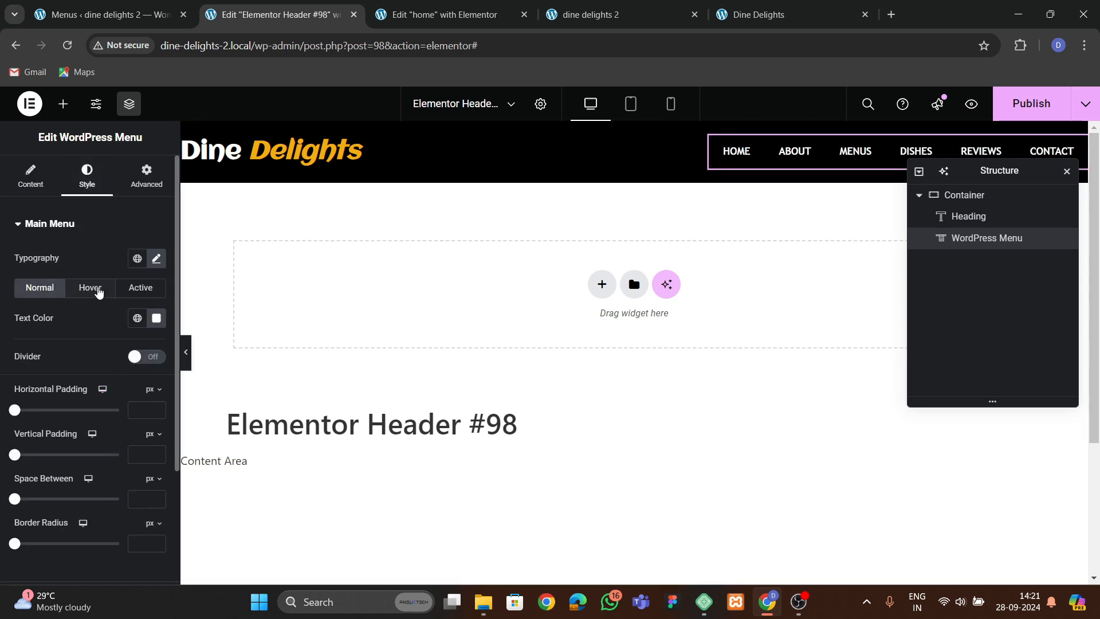
{"action": "left_click", "coordinate": [95, 288]}
{"action": "left_click", "coordinate": [137, 348]}
{"action": "left_click", "coordinate": [86, 285]}
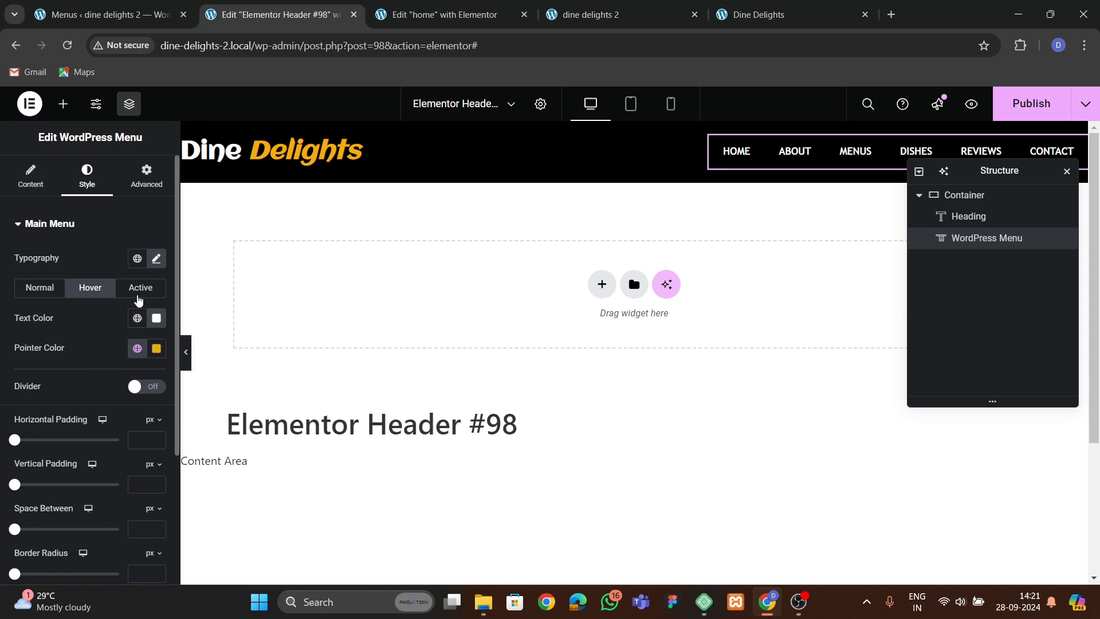
{"action": "left_click", "coordinate": [138, 295]}
{"action": "left_click", "coordinate": [138, 348]}
{"action": "left_click", "coordinate": [90, 290]}
Set the space between the menu items to 20 px.
{"action": "scroll", "coordinate": [57, 410], "scroll_direction": "down", "scroll_amount": 1}
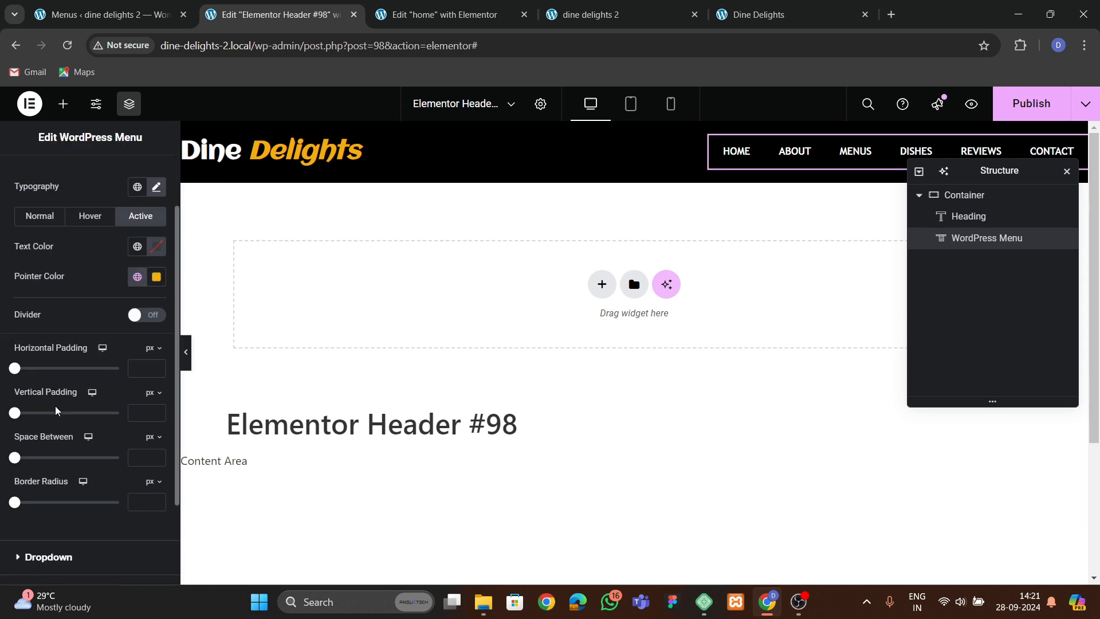
{"action": "scroll", "coordinate": [49, 408], "scroll_direction": "down", "scroll_amount": 1}
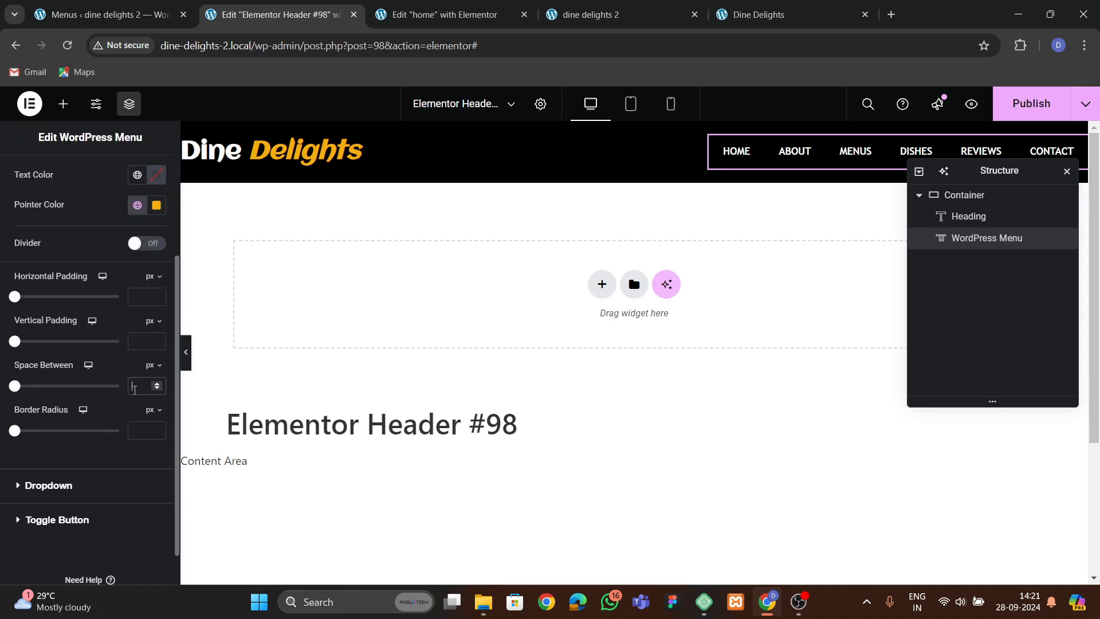
{"action": "type", "text": "20"}
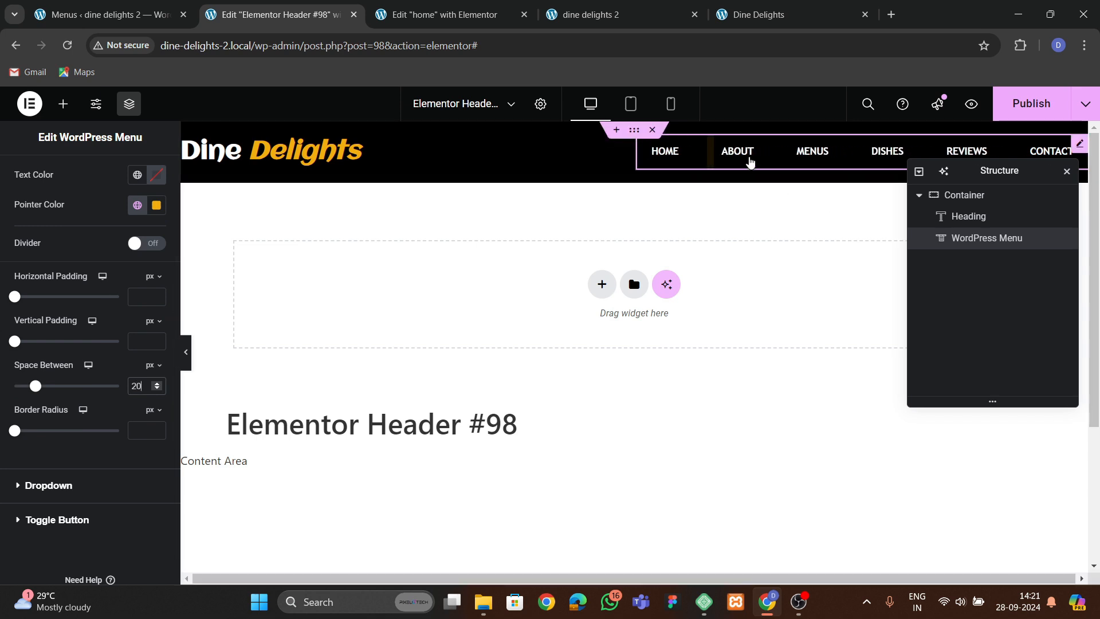
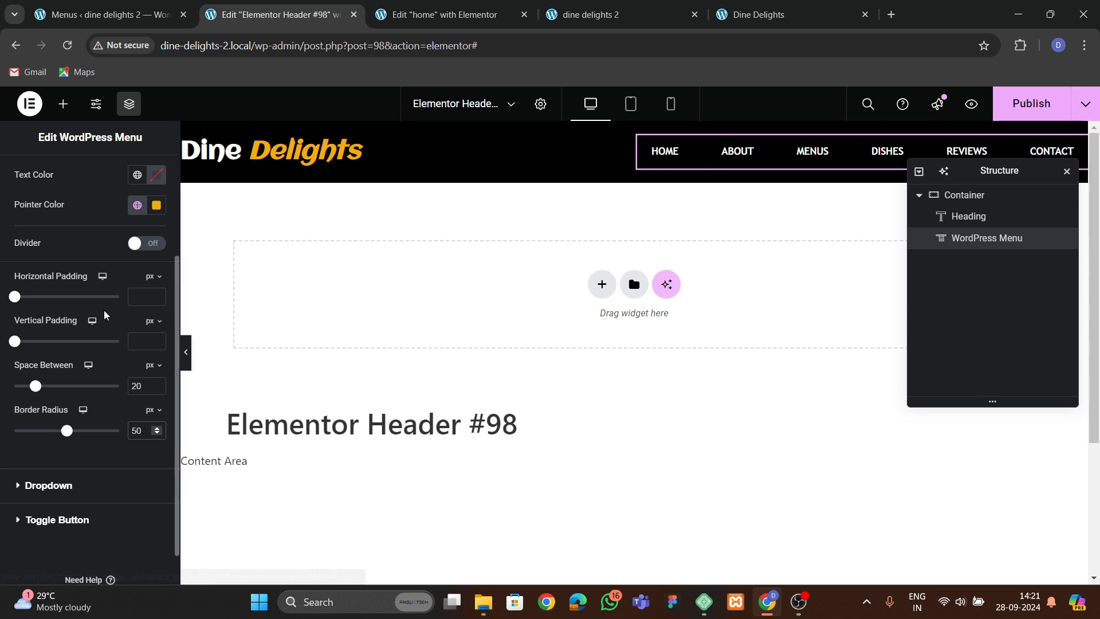
Set the main menu's active-state text color to black and publish the header template.
{"action": "scroll", "coordinate": [137, 352], "scroll_direction": "up", "scroll_amount": 3}
{"action": "left_click", "coordinate": [90, 287]}
{"action": "left_click", "coordinate": [156, 318]}
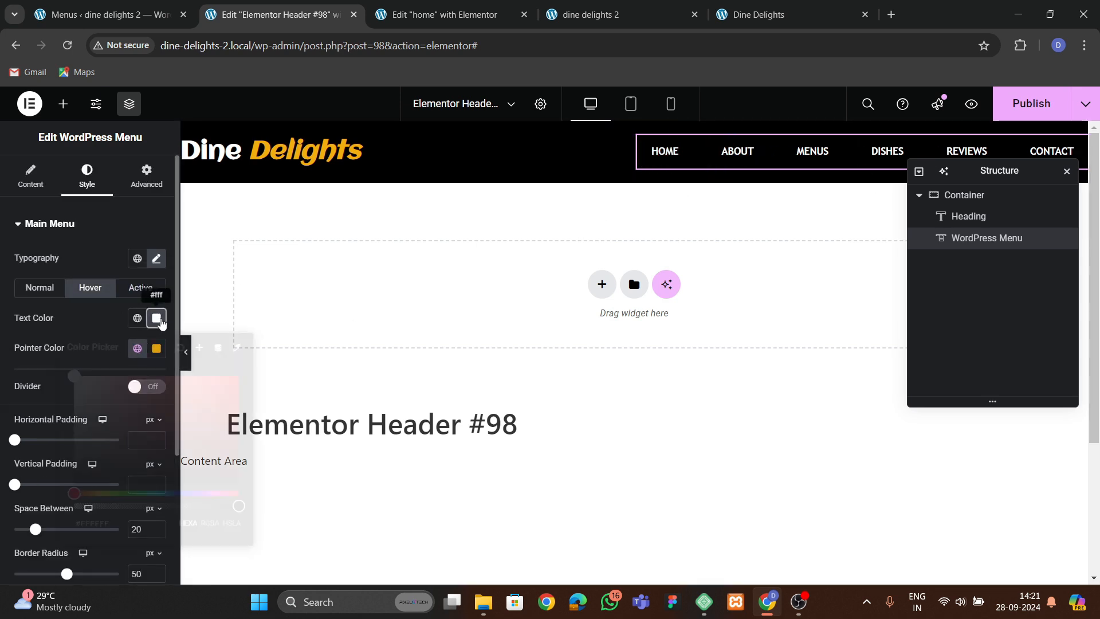
{"action": "left_click", "coordinate": [132, 435]}
{"action": "left_click", "coordinate": [85, 325]}
{"action": "left_click", "coordinate": [143, 288]}
{"action": "left_click", "coordinate": [156, 318]}
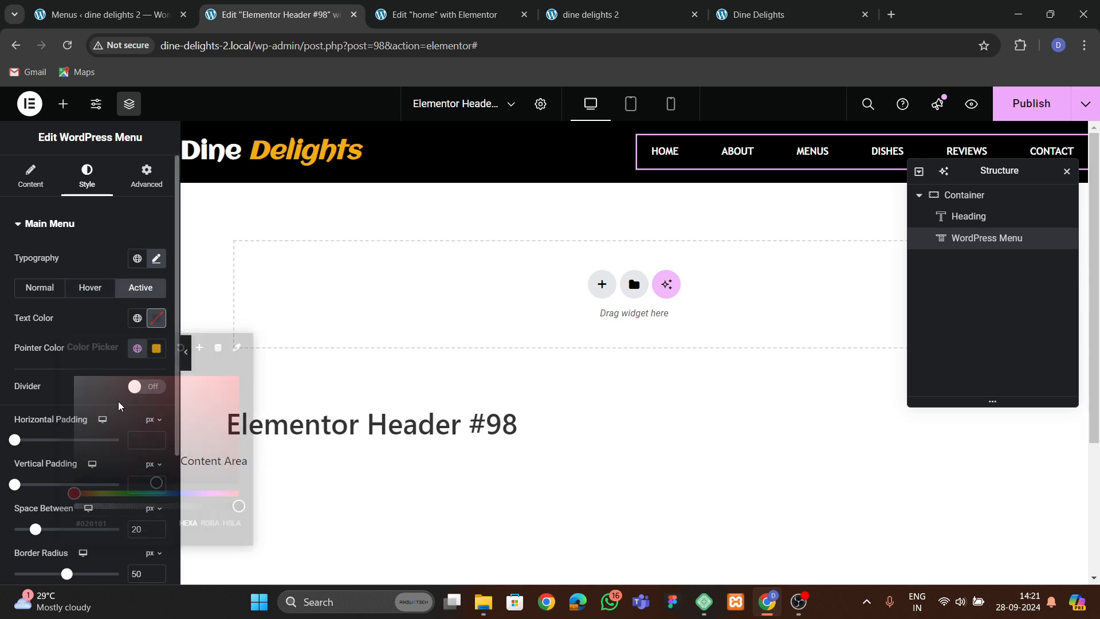
{"action": "left_click_drag", "start_coordinate": [113, 427], "coordinate": [62, 491]}
{"action": "left_click", "coordinate": [38, 452]}
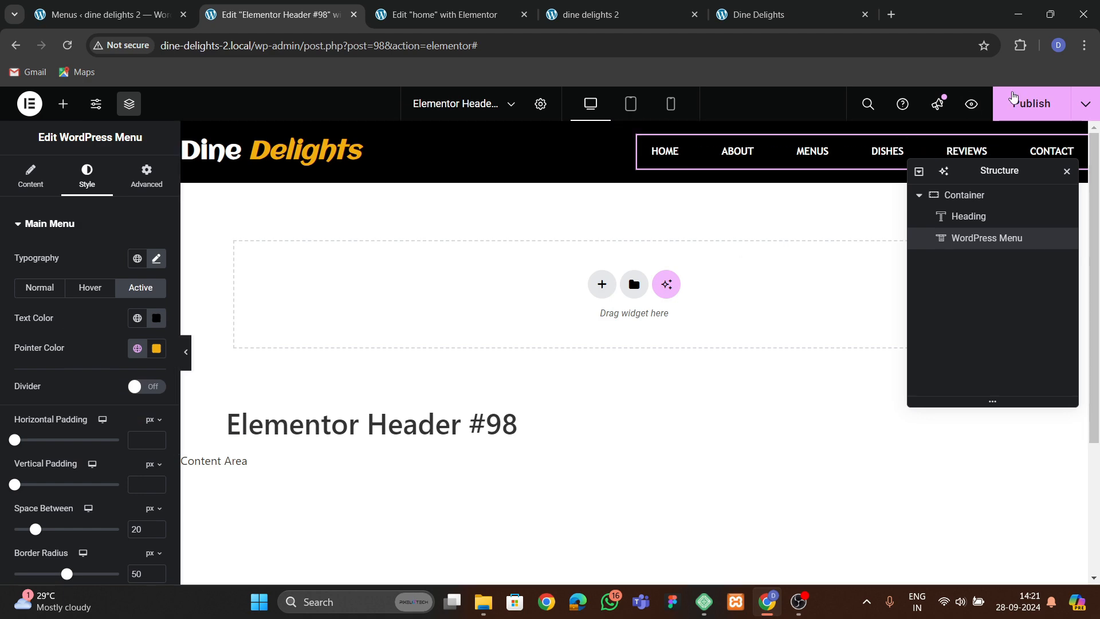
{"action": "left_click", "coordinate": [1014, 101]}
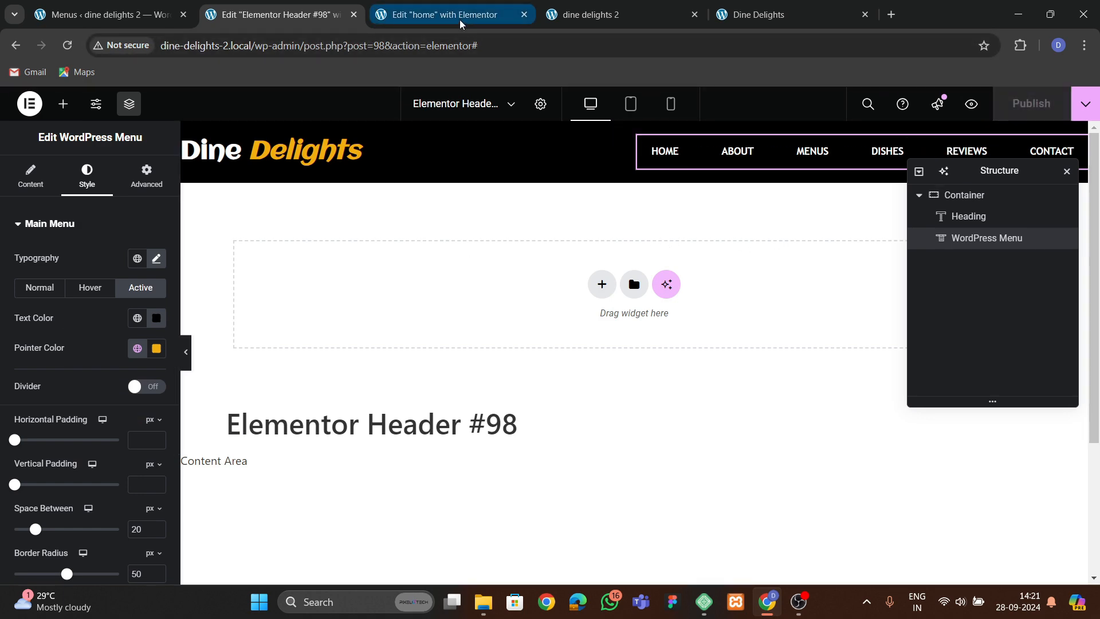
Copy the ORDER NOW button from the home page editor.
{"action": "left_click", "coordinate": [441, 14]}
{"action": "scroll", "coordinate": [406, 339], "scroll_direction": "up", "scroll_amount": 7}
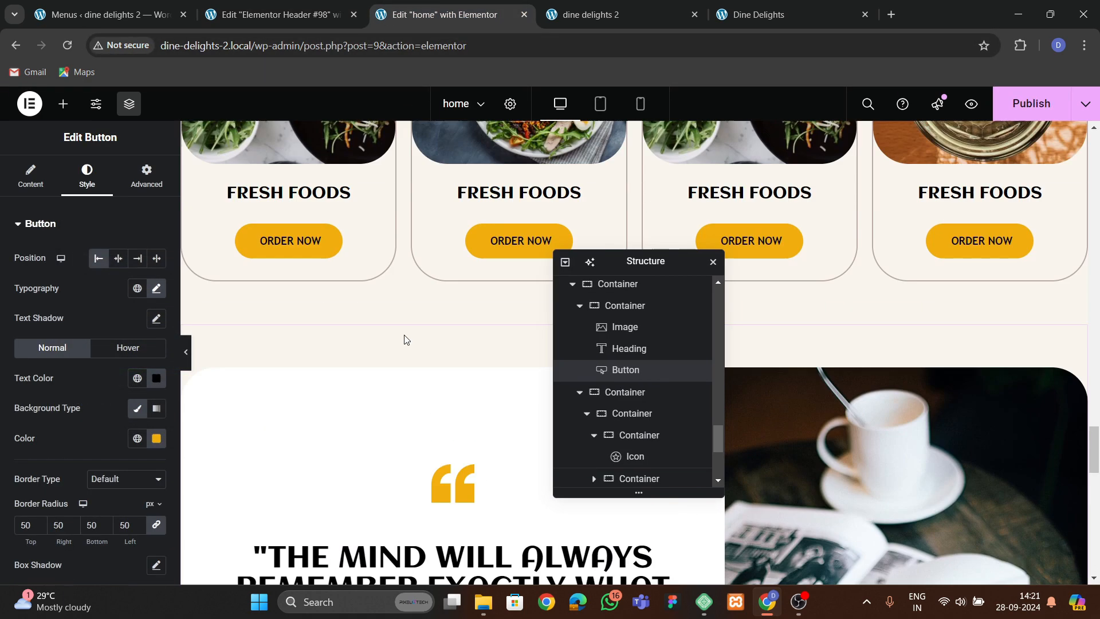
{"action": "scroll", "coordinate": [385, 339], "scroll_direction": "down", "scroll_amount": 4}
{"action": "left_click", "coordinate": [295, 277]}
{"action": "right_click", "coordinate": [295, 278]}
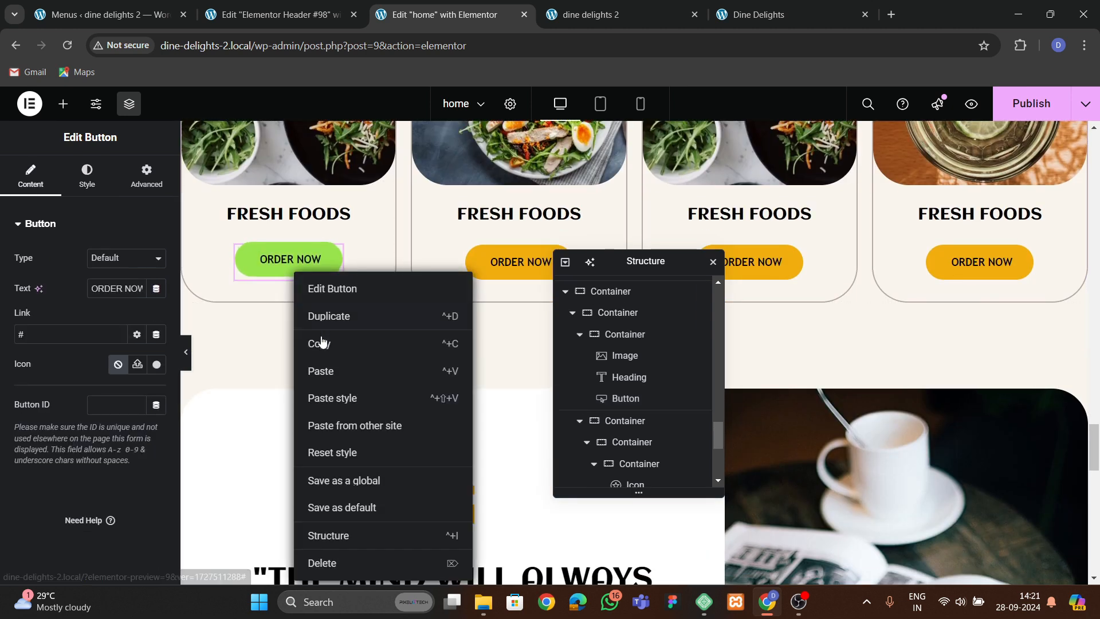
{"action": "left_click", "coordinate": [322, 344]}
Paste the copied button into the header container after the navigation menu.
{"action": "left_click", "coordinate": [318, 15]}
{"action": "right_click", "coordinate": [798, 157]}
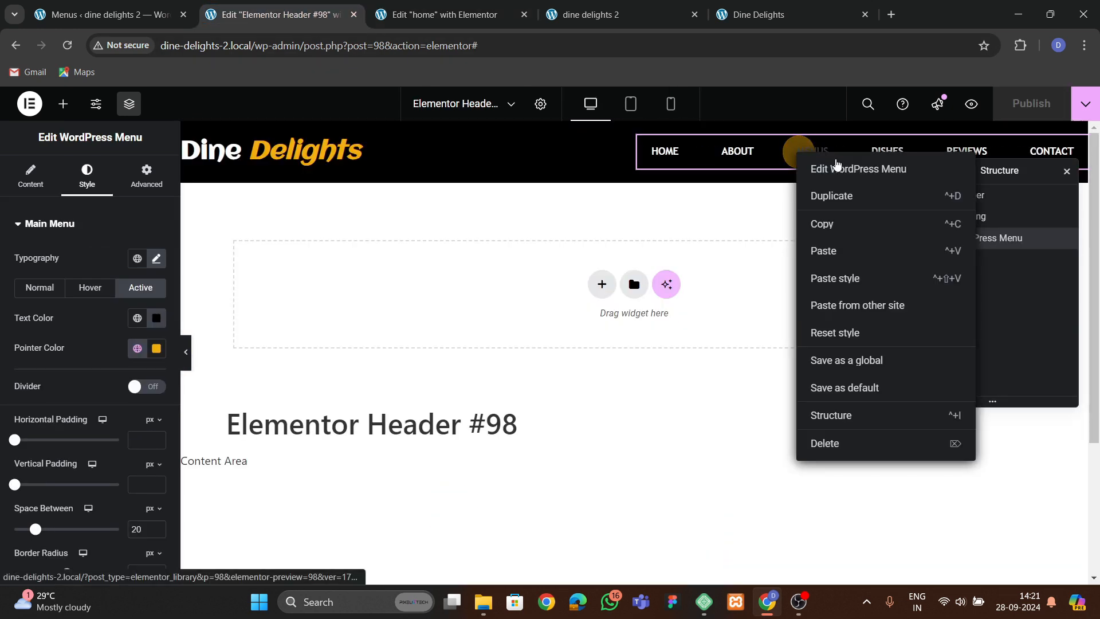
{"action": "left_click", "coordinate": [845, 246]}
{"action": "left_click_drag", "start_coordinate": [1014, 166], "coordinate": [835, 199]}
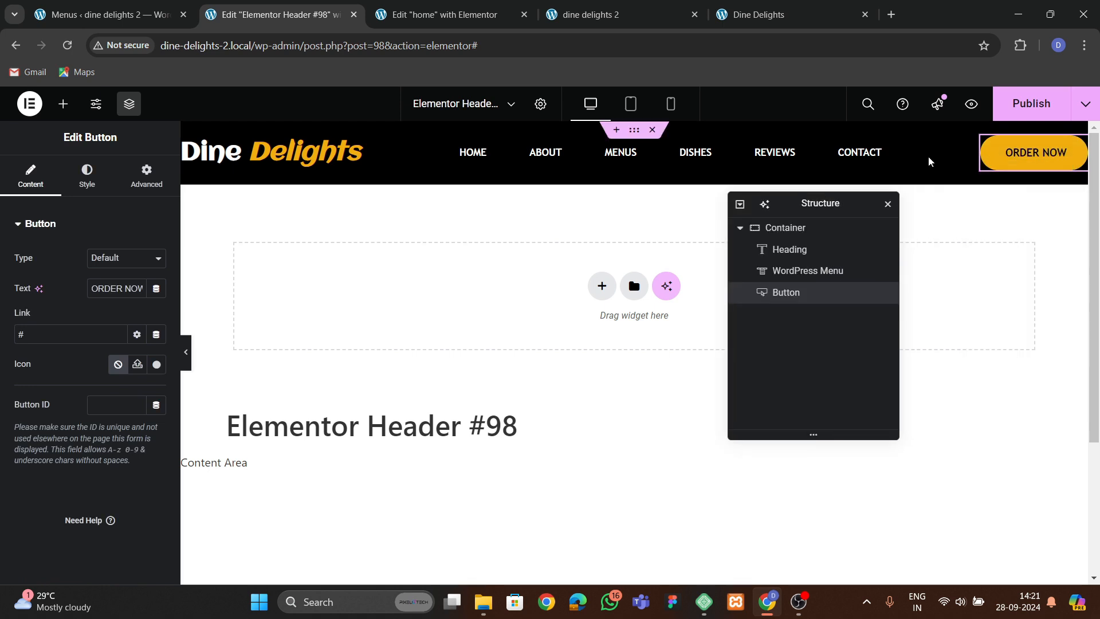
Try relabelling the header button as CONTACT US, then restore the text to ORDER NOW.
{"action": "left_click", "coordinate": [86, 175]}
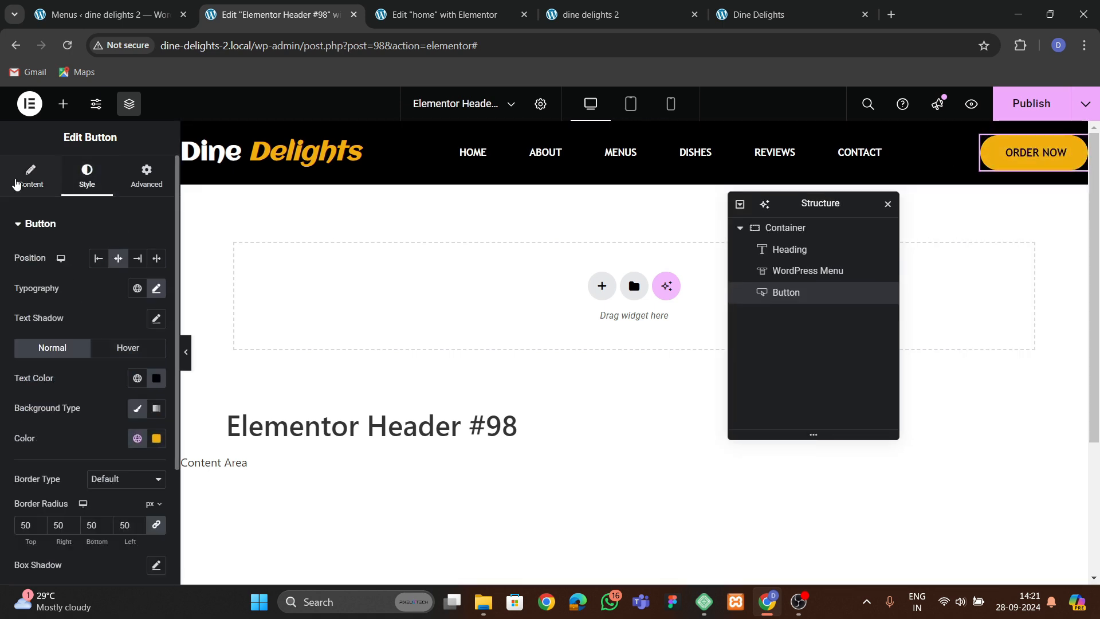
{"action": "left_click", "coordinate": [16, 184]}
{"action": "key", "text": "BackSpace"}
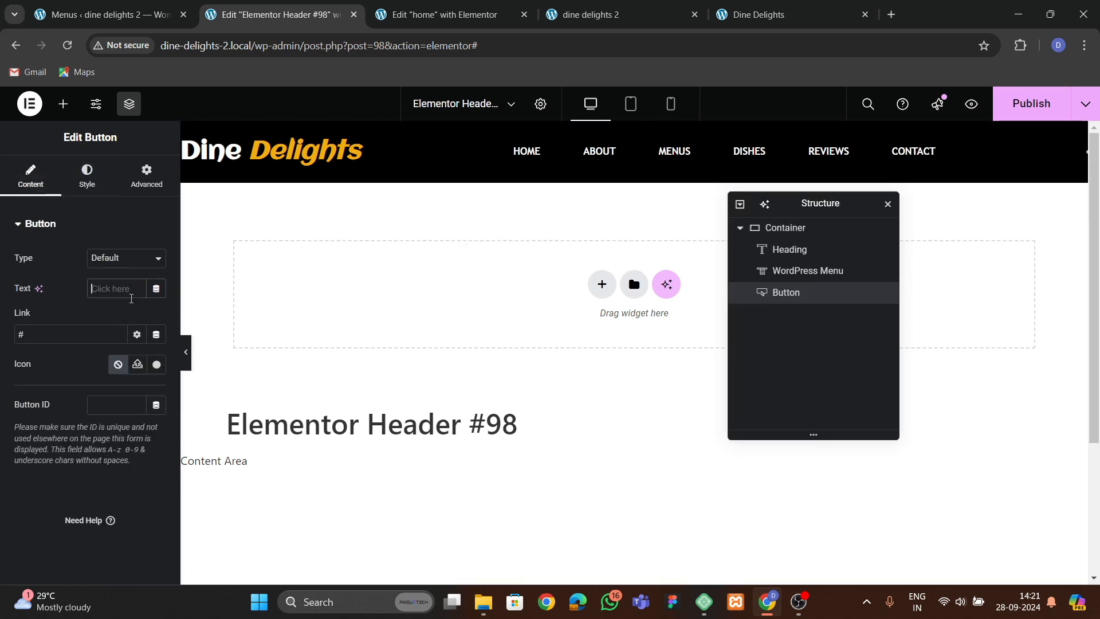
{"action": "type", "text": "CONTACT"}
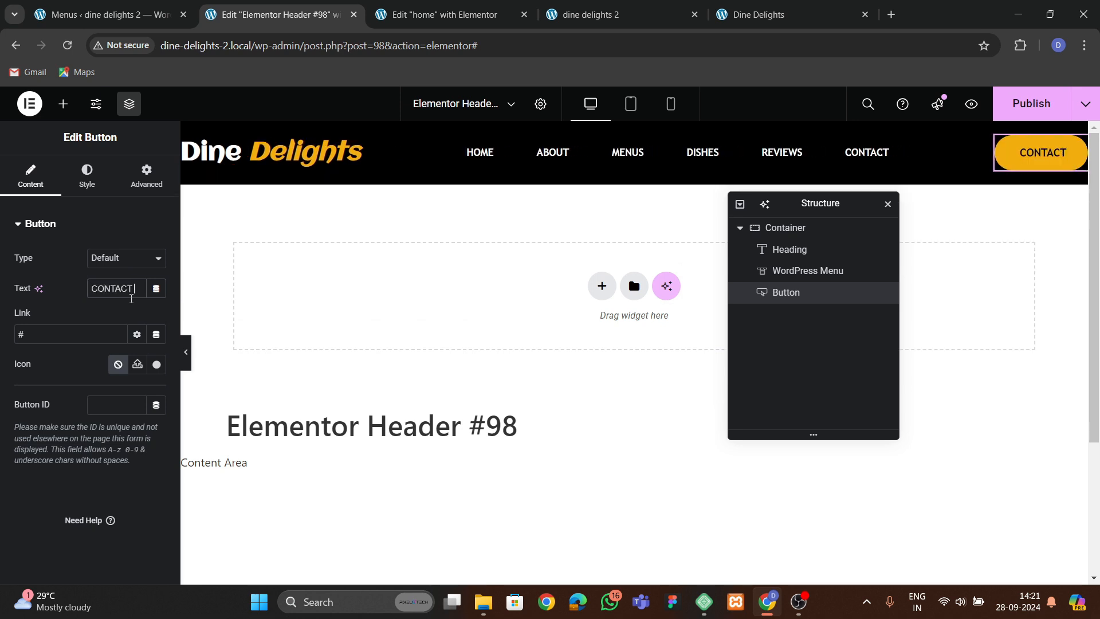
{"action": "type", "text": " US"}
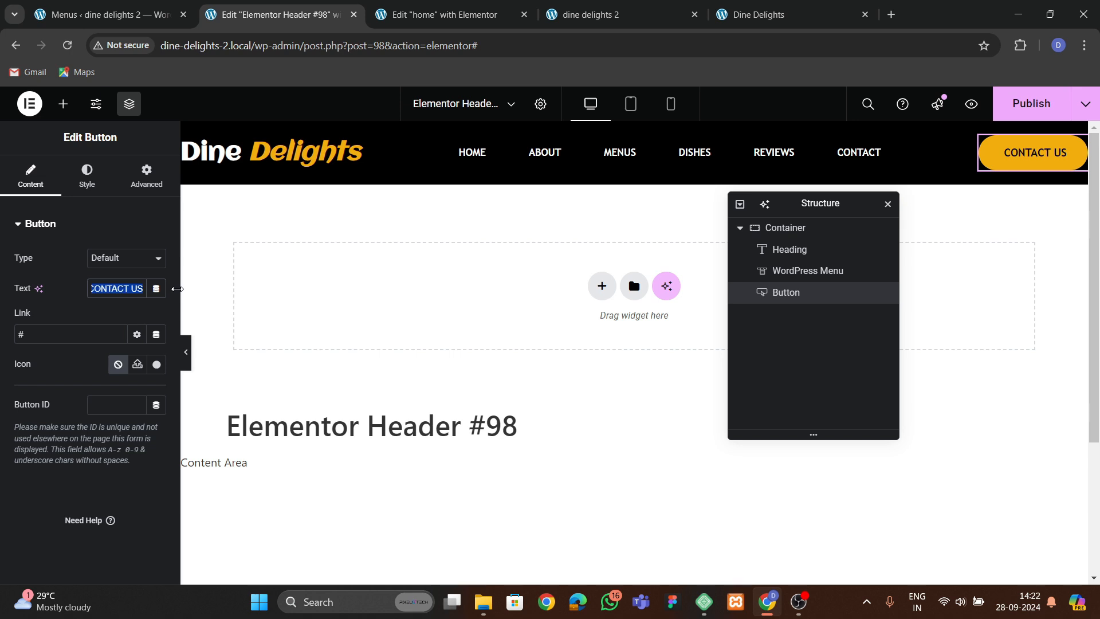
{"action": "type", "text": "order"}
{"action": "key", "text": "BackSpace"}
{"action": "key", "text": "BackSpace"}
{"action": "key", "text": "BackSpace"}
{"action": "key", "text": "BackSpace"}
{"action": "key", "text": "BackSpace"}
{"action": "type", "text": "OR"}
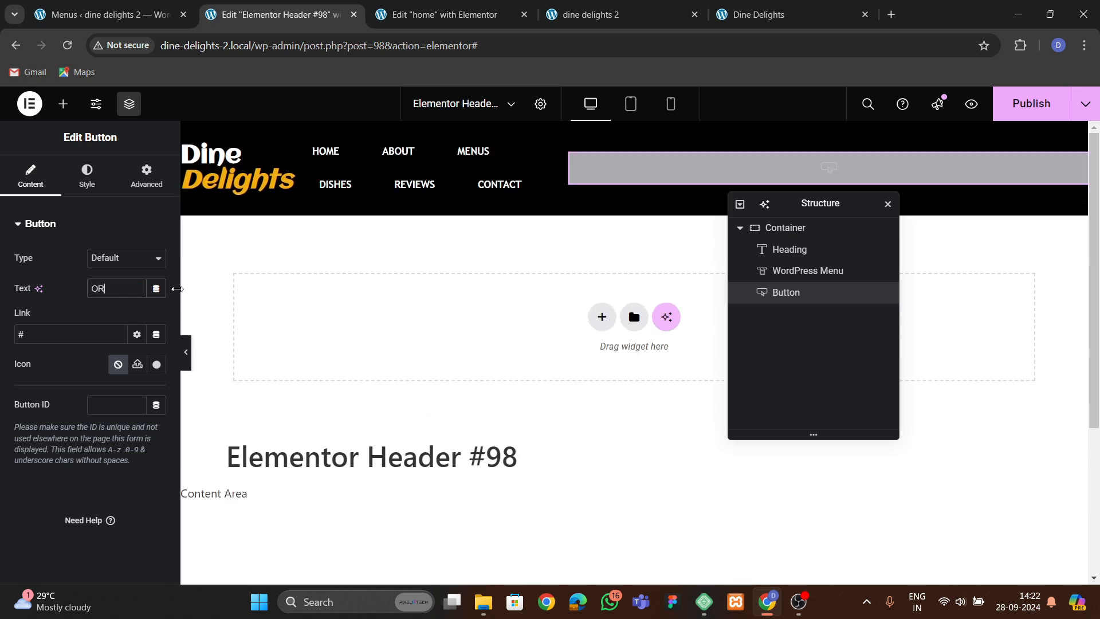
{"action": "type", "text": "DER NOW"}
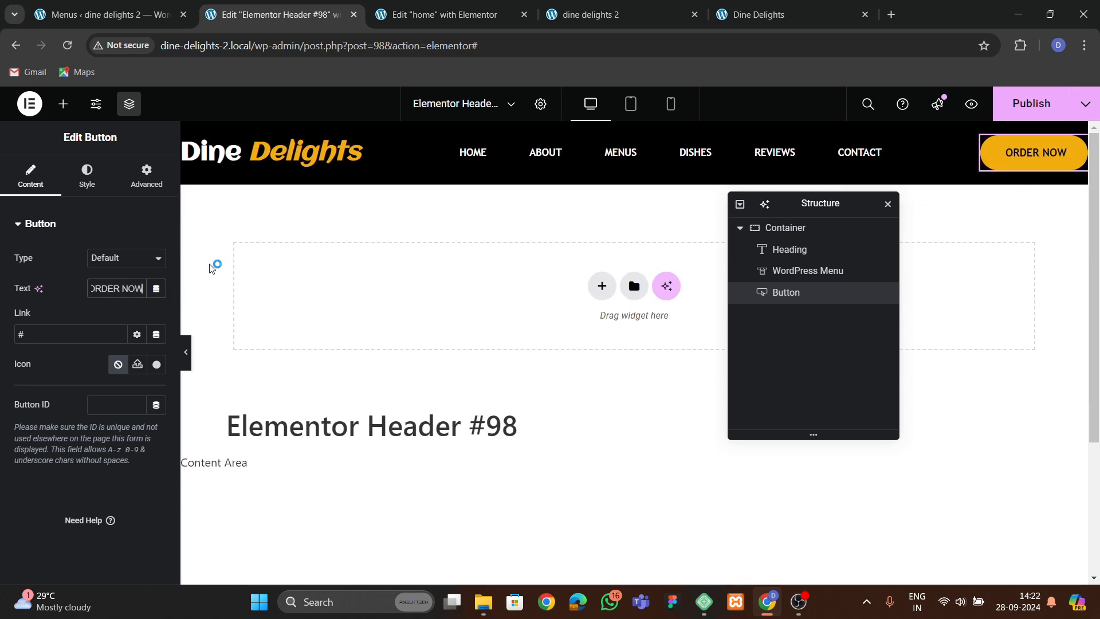
Set the button's top and bottom padding to 15 px and publish the header.
{"action": "left_click", "coordinate": [86, 173]}
{"action": "scroll", "coordinate": [73, 371], "scroll_direction": "down", "scroll_amount": 3}
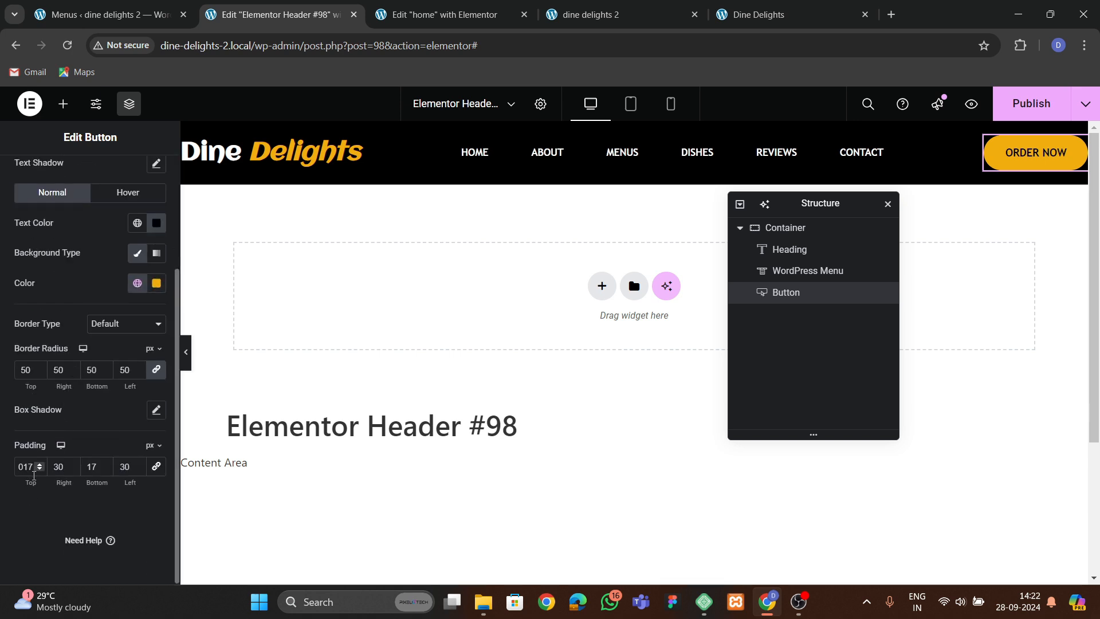
{"action": "type", "text": "5"}
{"action": "key", "text": "Tab"}
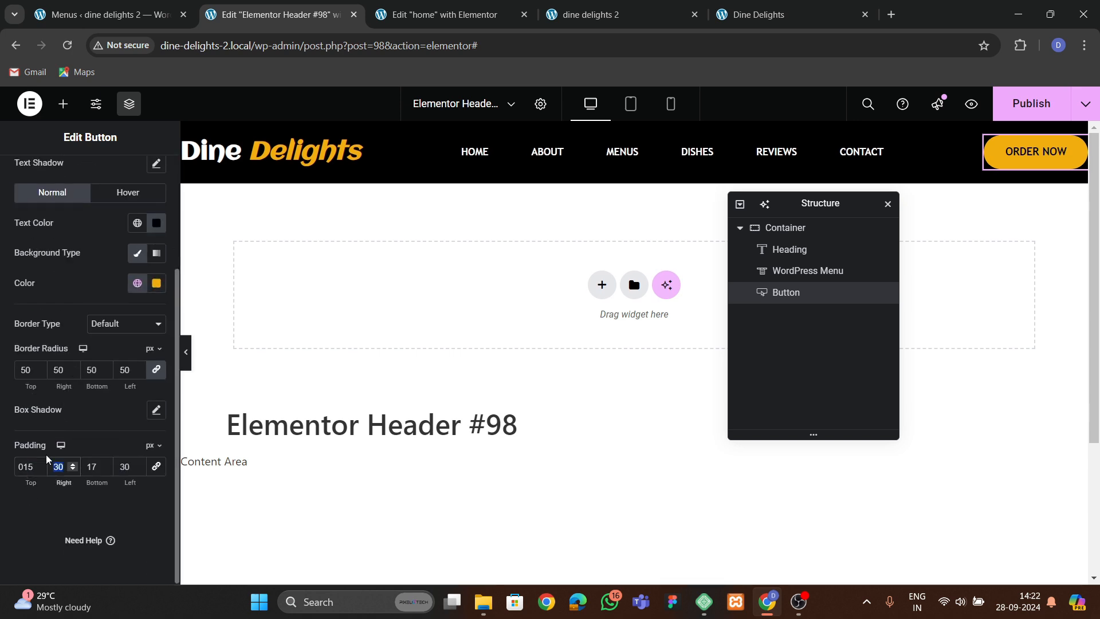
{"action": "type", "text": "15"}
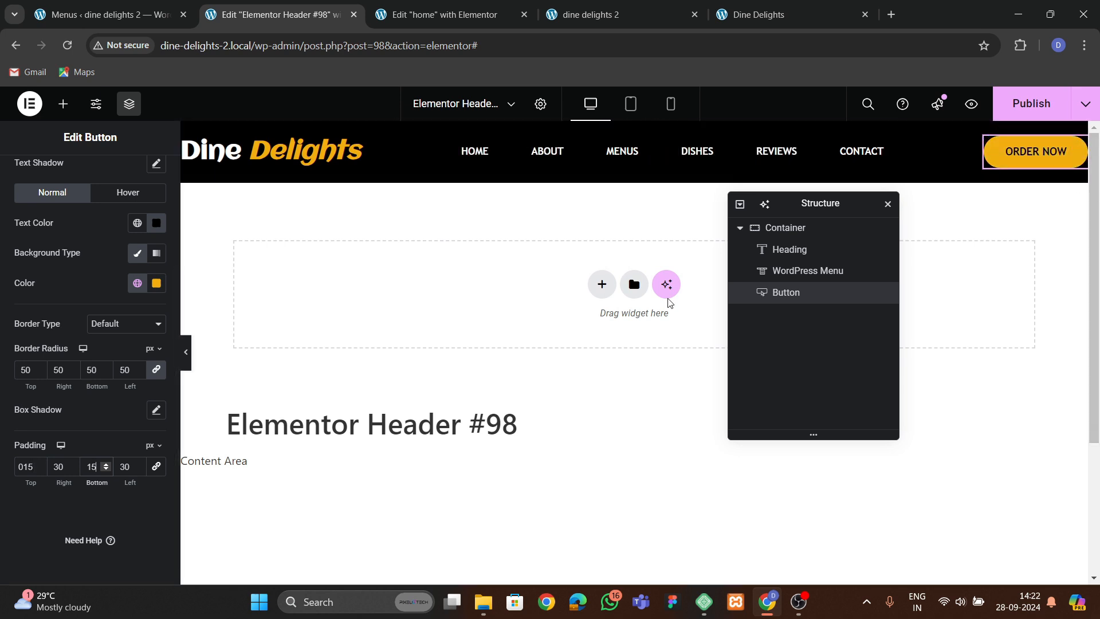
{"action": "left_click", "coordinate": [1028, 102]}
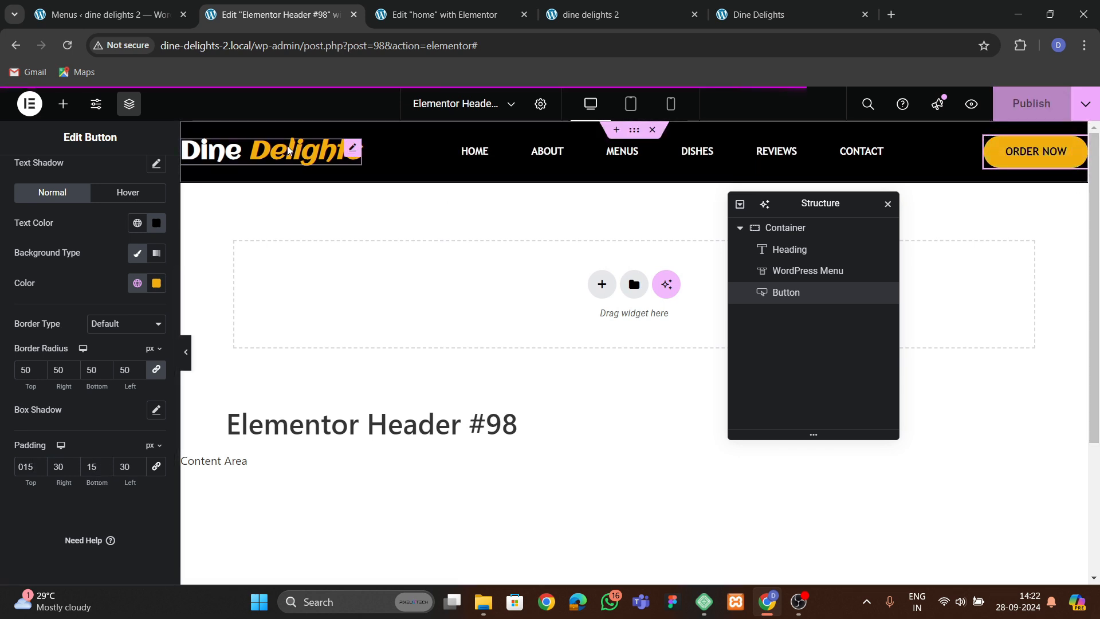
Preview the live site's header and test its navigation links.
{"action": "left_click", "coordinate": [590, 15]}
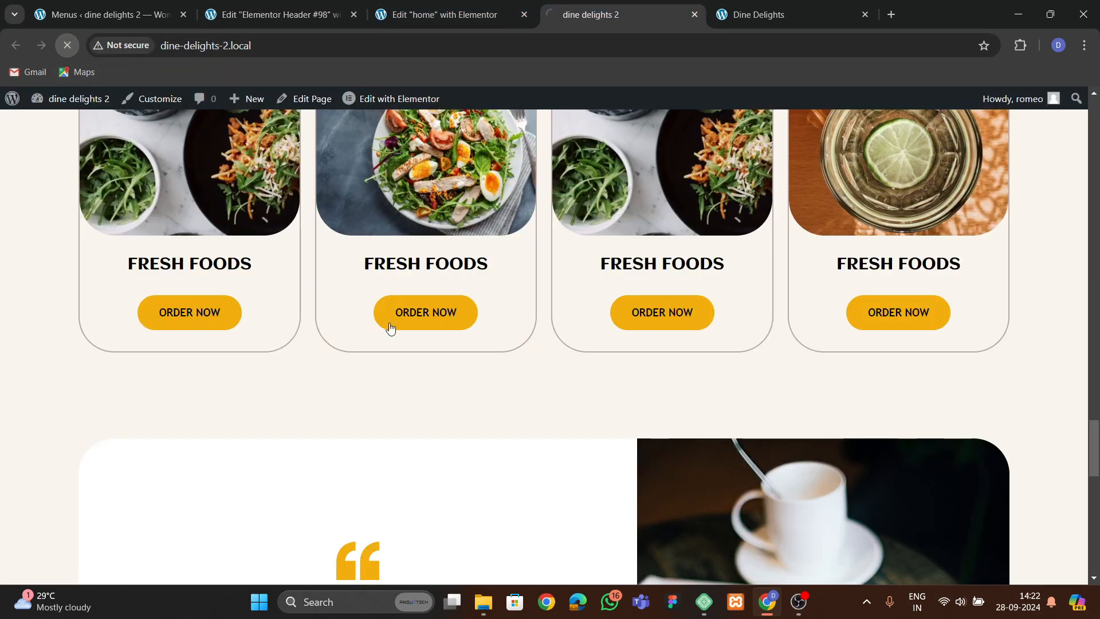
{"action": "scroll", "coordinate": [577, 396], "scroll_direction": "up", "scroll_amount": 6}
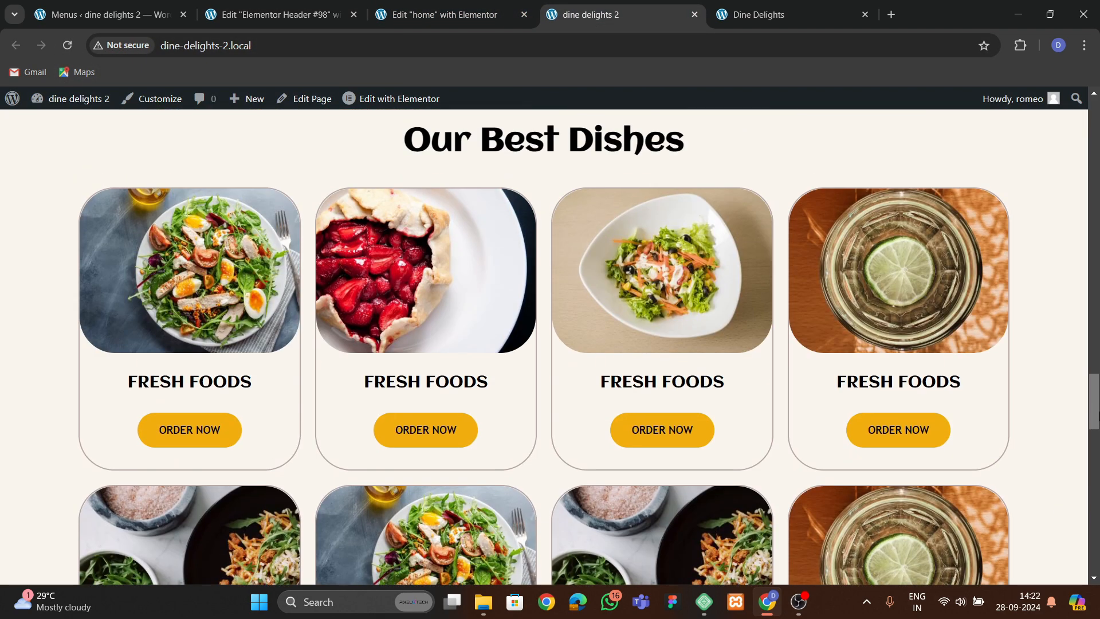
{"action": "left_click_drag", "start_coordinate": [1095, 412], "coordinate": [1095, 115]}
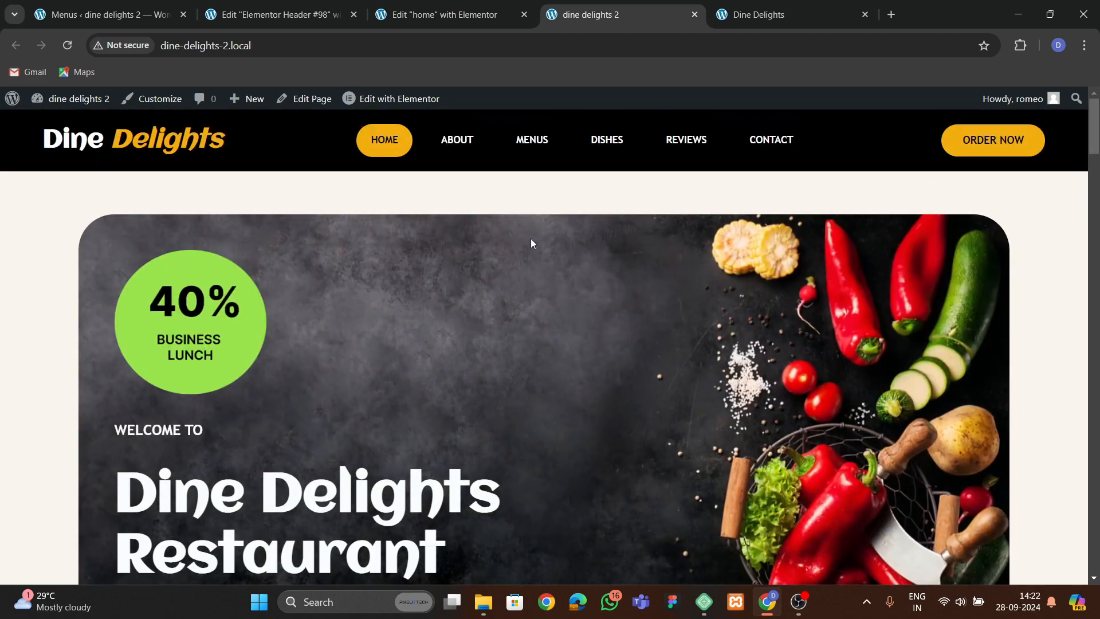
{"action": "left_click", "coordinate": [457, 140]}
{"action": "left_click", "coordinate": [606, 139]}
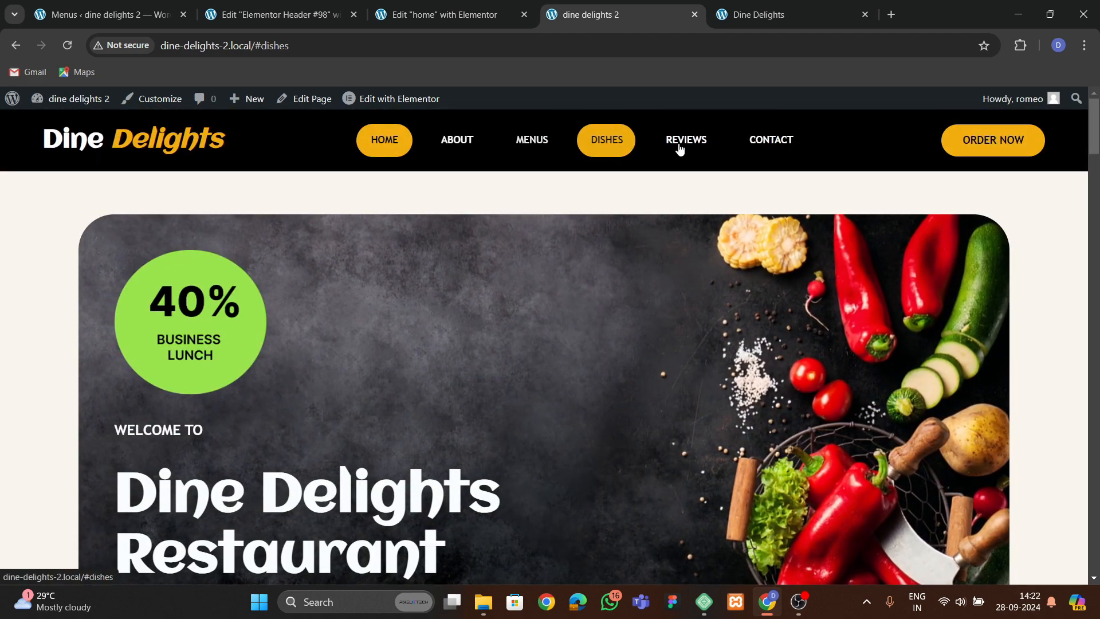
{"action": "left_click", "coordinate": [681, 143]}
{"action": "left_click", "coordinate": [768, 140]}
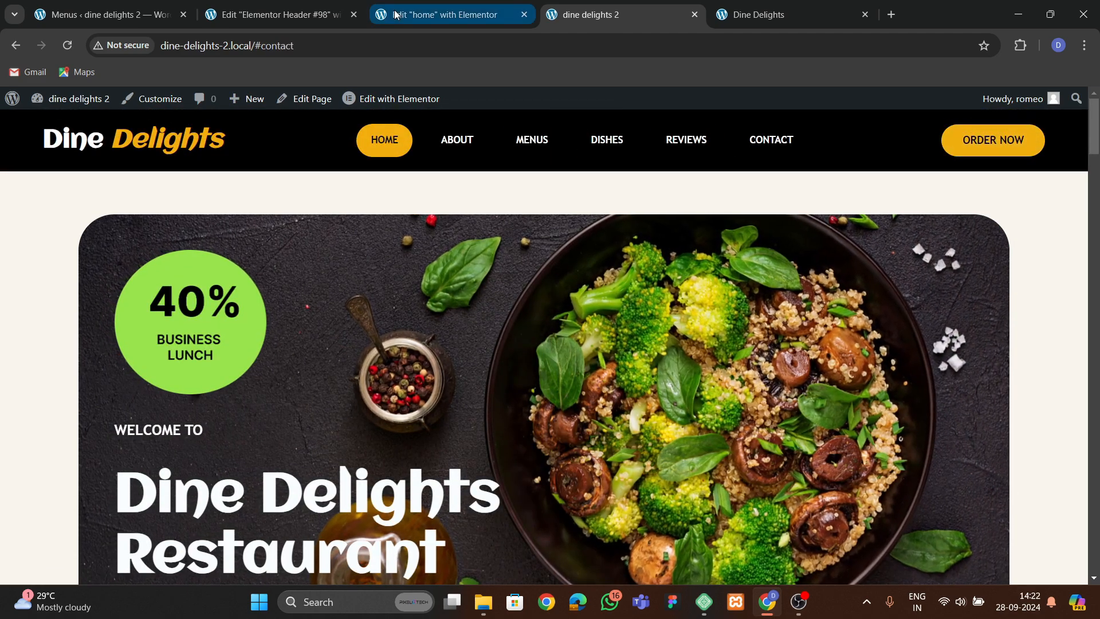
Examine the original Dine Delights site's header and top bar for reference.
{"action": "left_click", "coordinate": [396, 15]}
{"action": "left_click", "coordinate": [297, 17]}
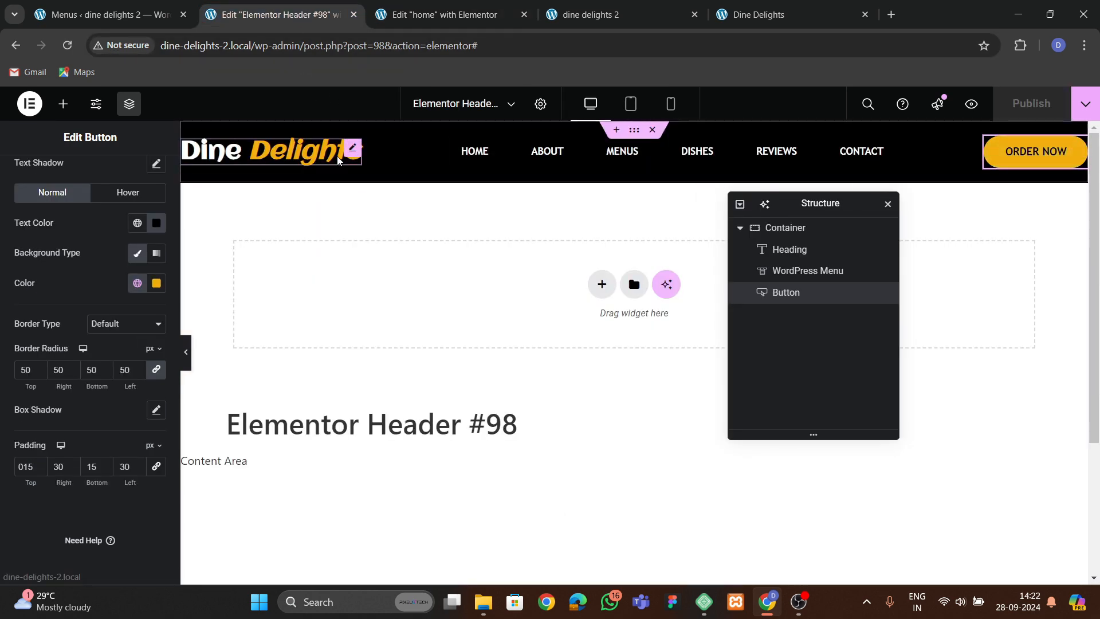
{"action": "left_click", "coordinate": [739, 15]}
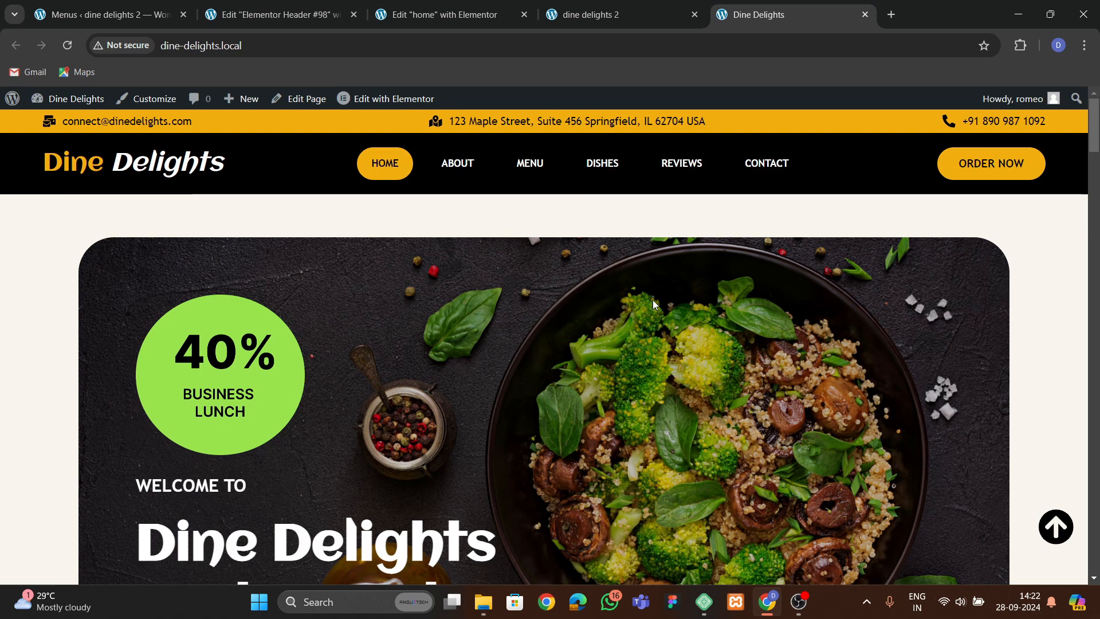
{"action": "scroll", "coordinate": [575, 302], "scroll_direction": "down", "scroll_amount": 10}
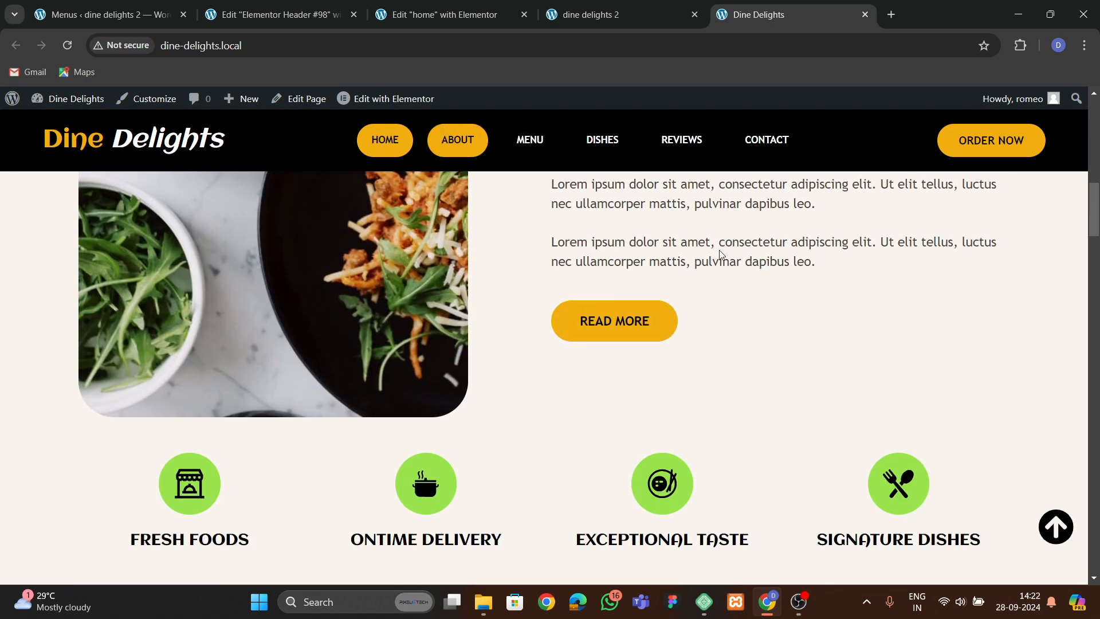
{"action": "scroll", "coordinate": [618, 282], "scroll_direction": "up", "scroll_amount": 10}
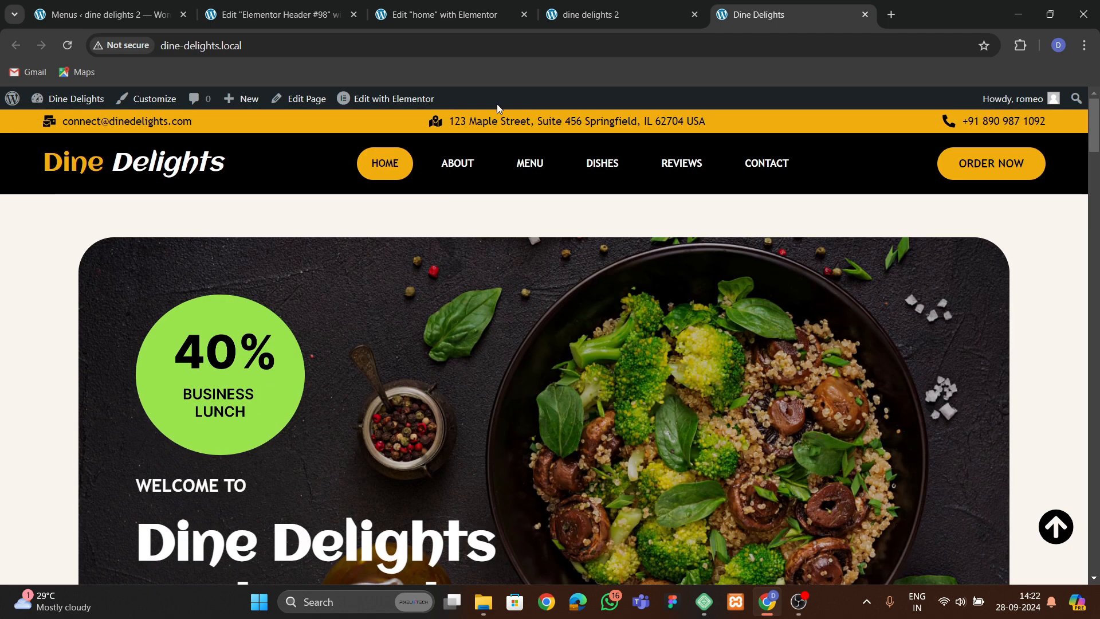
Add a new container above the header, set its direction to row and width to 1400 px.
{"action": "left_click", "coordinate": [295, 16]}
{"action": "left_click", "coordinate": [617, 130]}
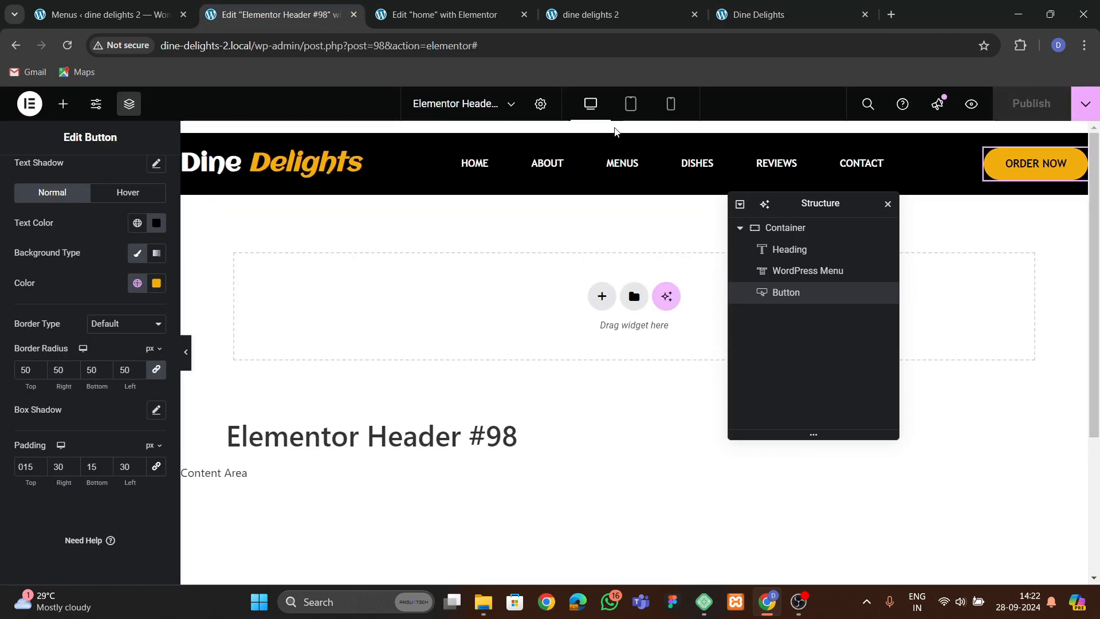
{"action": "left_click", "coordinate": [601, 187]}
{"action": "left_click", "coordinate": [560, 246]}
{"action": "left_click", "coordinate": [438, 221]}
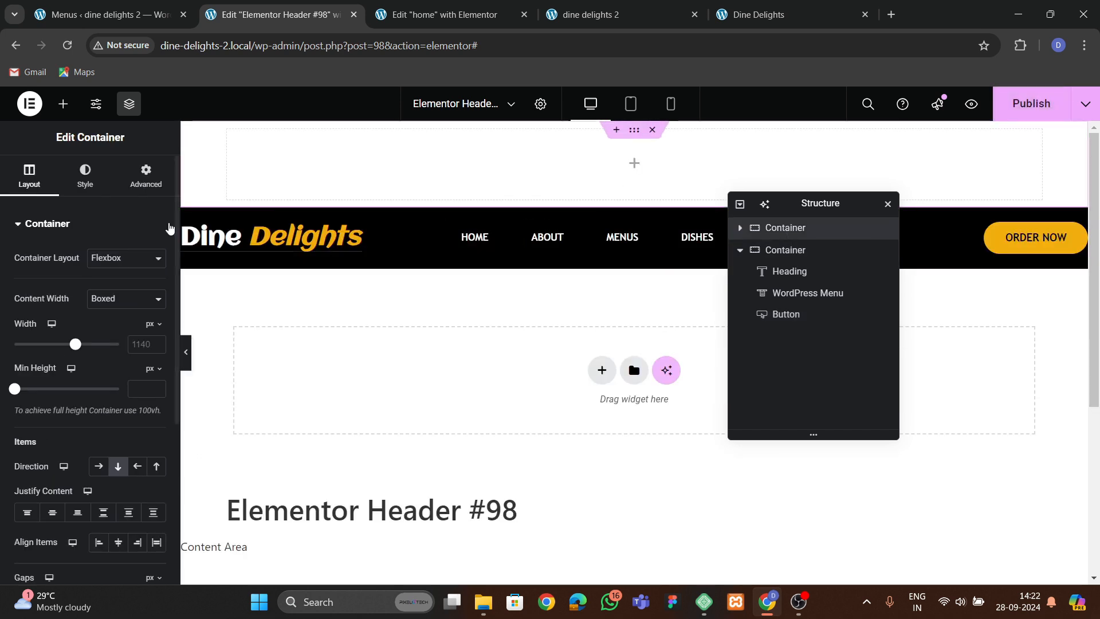
{"action": "left_click", "coordinate": [98, 467]}
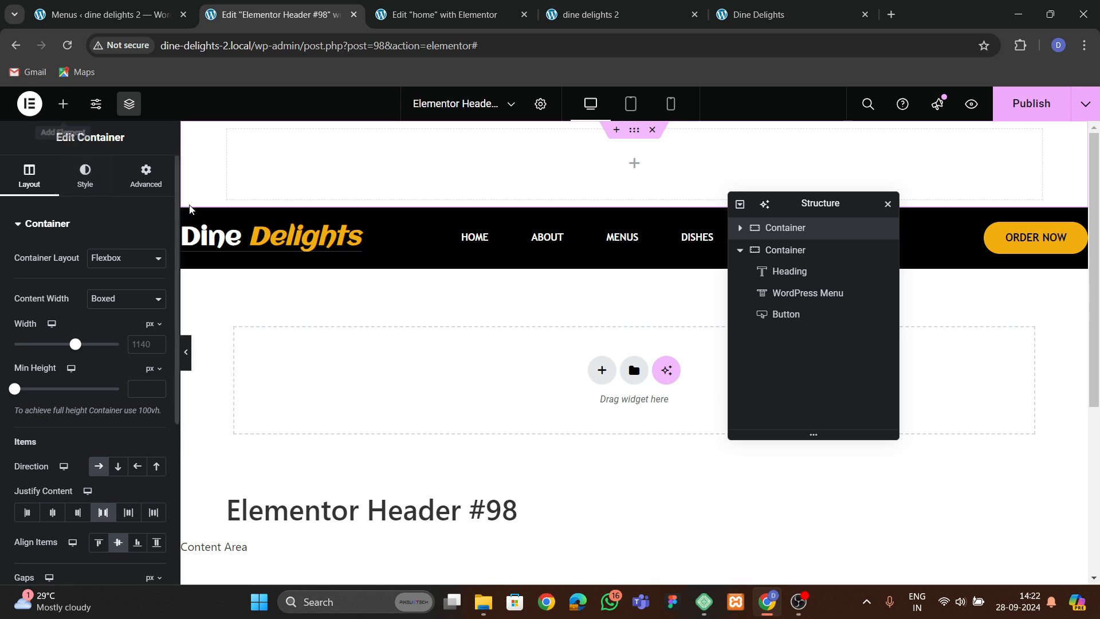
{"action": "left_click", "coordinate": [140, 175]}
{"action": "left_click", "coordinate": [45, 192]}
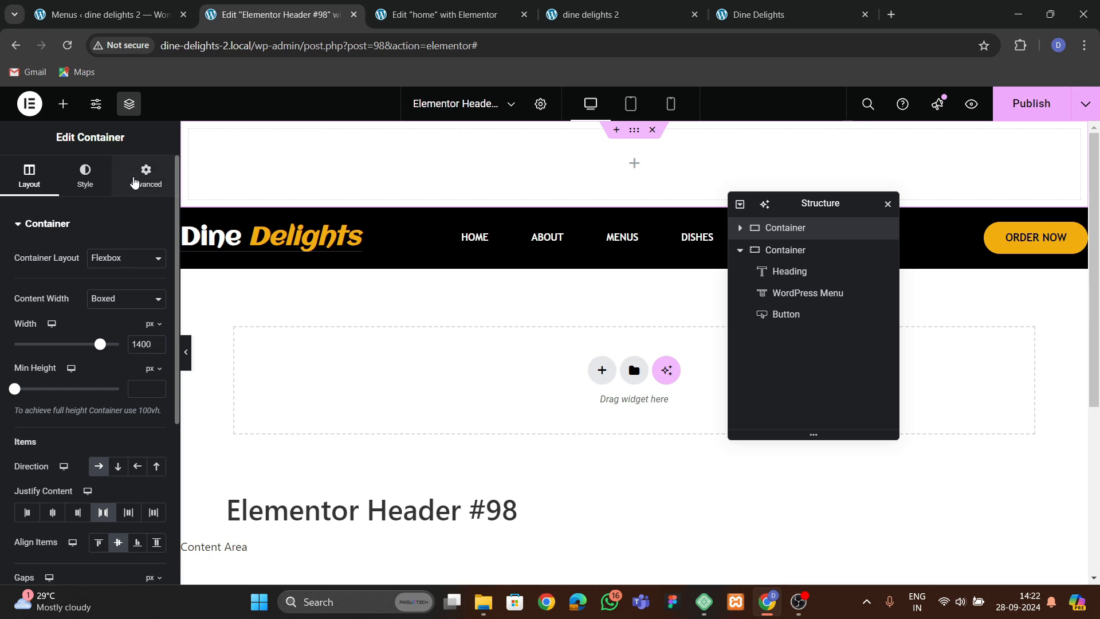
Set the new container's padding to 7 px on all sides.
{"action": "left_click", "coordinate": [134, 182]}
{"action": "left_click", "coordinate": [156, 329]}
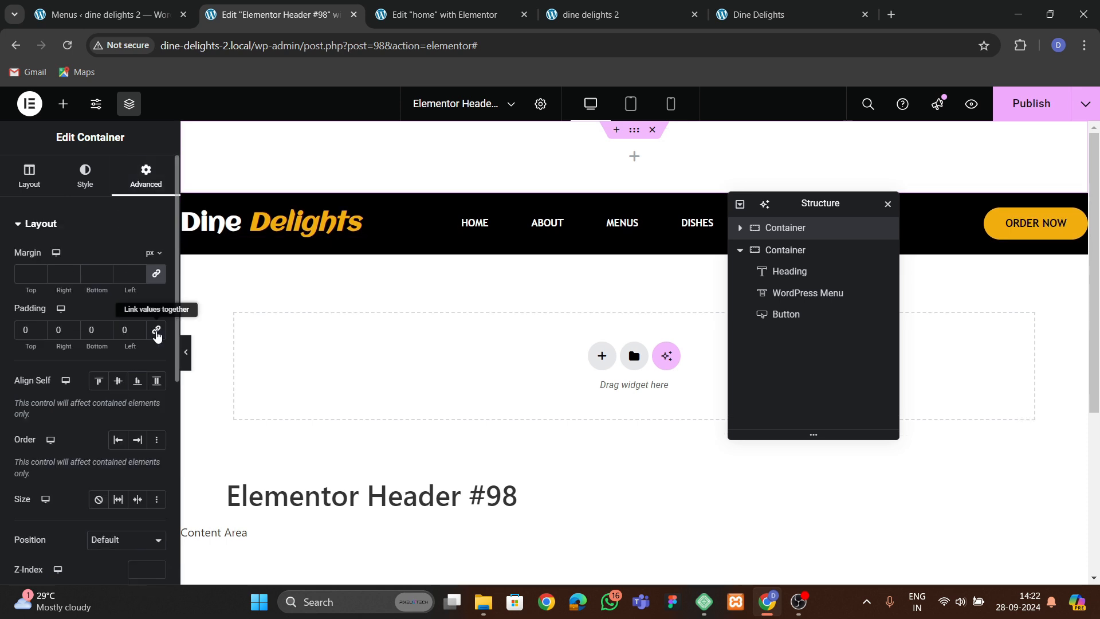
{"action": "left_click", "coordinate": [39, 328]}
{"action": "left_click", "coordinate": [39, 328]}
{"action": "left_click", "coordinate": [39, 327]}
{"action": "left_click", "coordinate": [39, 328]}
{"action": "left_click", "coordinate": [39, 328]}
{"action": "left_click", "coordinate": [39, 328]}
{"action": "left_click", "coordinate": [39, 327]}
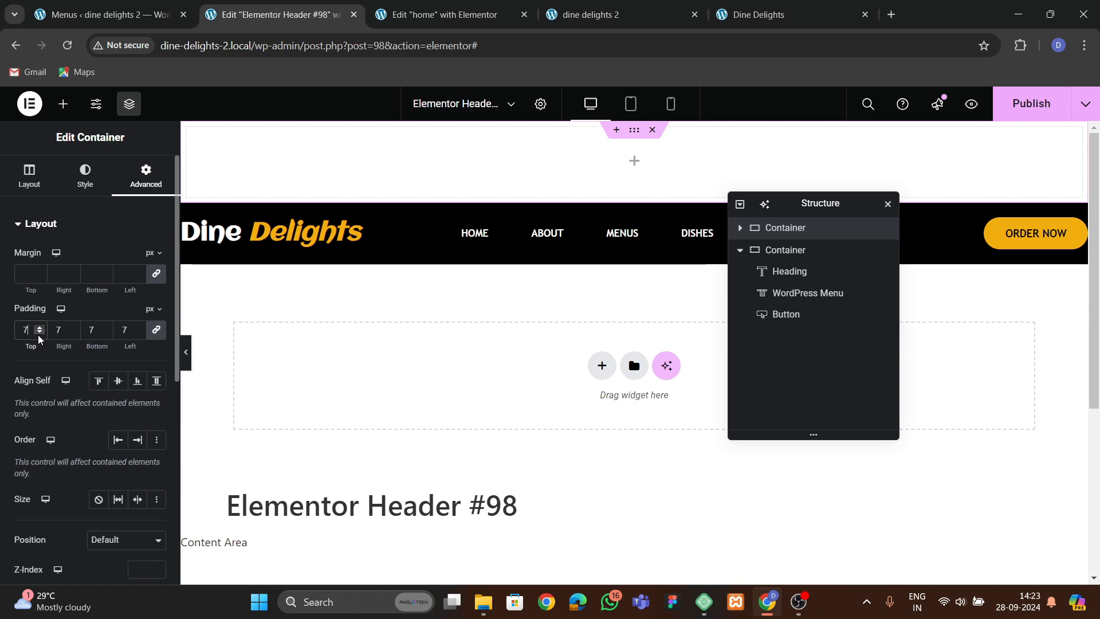
Give the new container the yellow global background color.
{"action": "left_click", "coordinate": [87, 182]}
{"action": "left_click", "coordinate": [99, 288]}
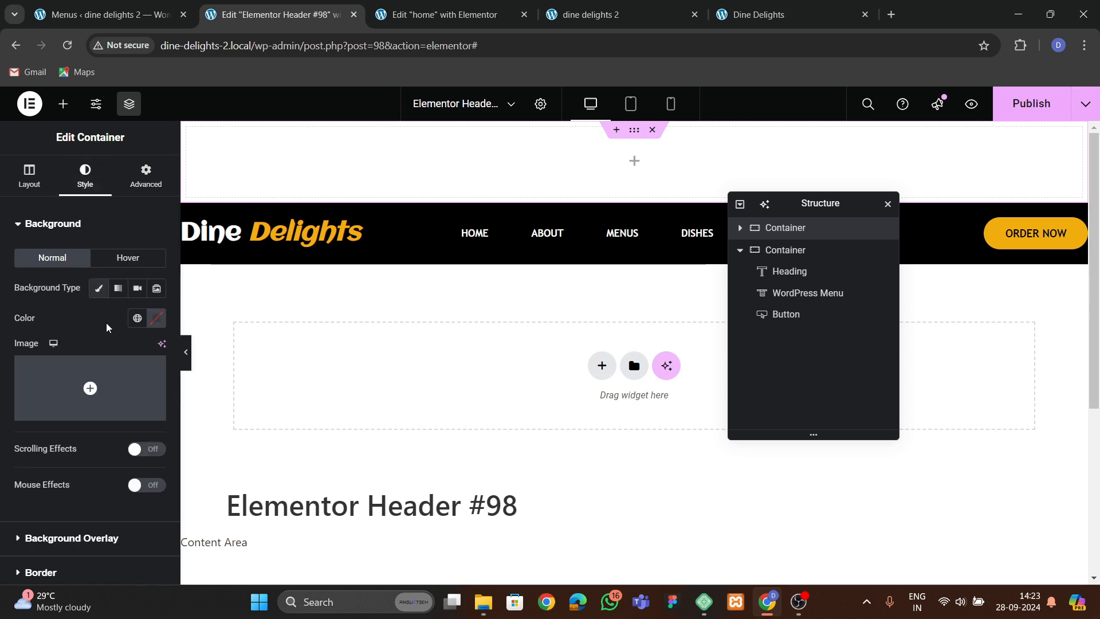
{"action": "left_click", "coordinate": [137, 318]}
{"action": "left_click", "coordinate": [68, 527]}
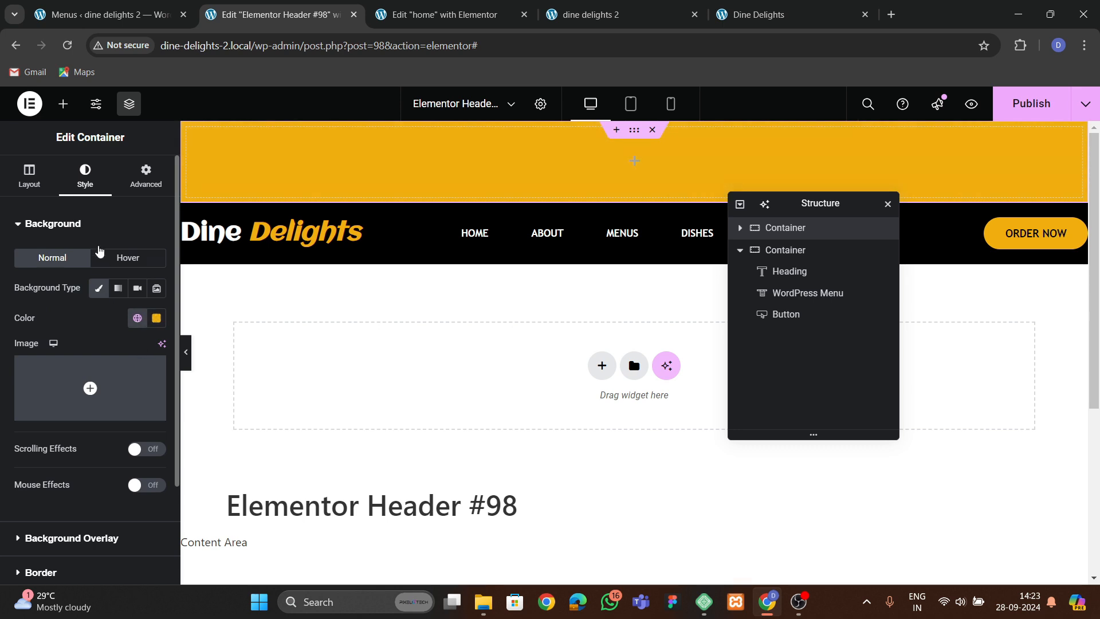
Add an Icon List widget to the yellow top container and delete all but its first item.
{"action": "left_click", "coordinate": [64, 104]}
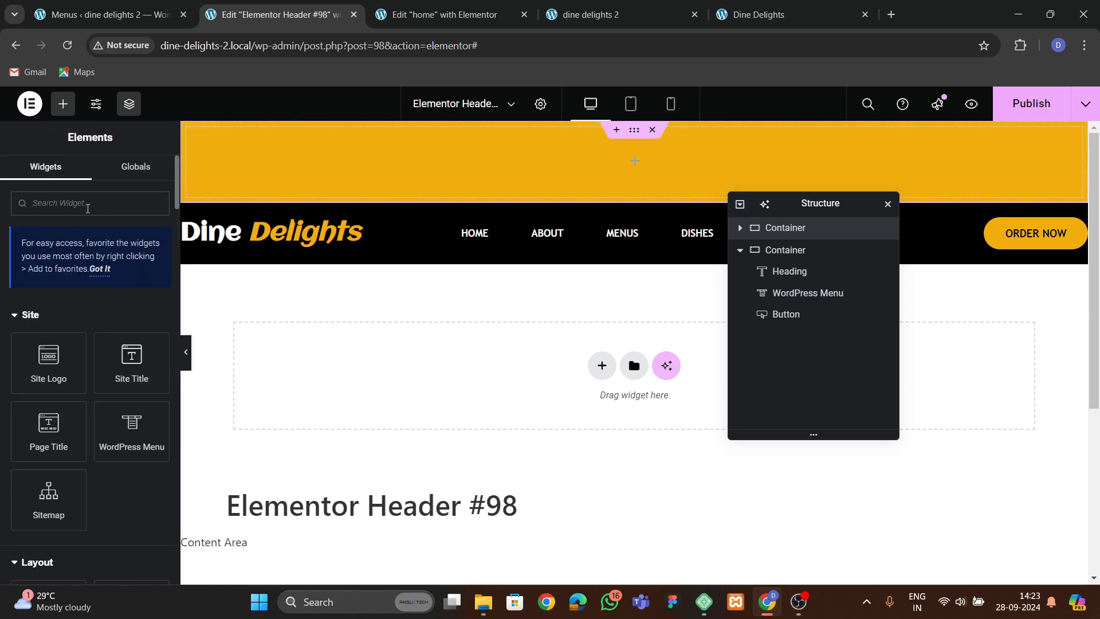
{"action": "type", "text": "list"}
{"action": "left_click_drag", "start_coordinate": [40, 327], "coordinate": [275, 163]}
{"action": "left_click", "coordinate": [151, 347]}
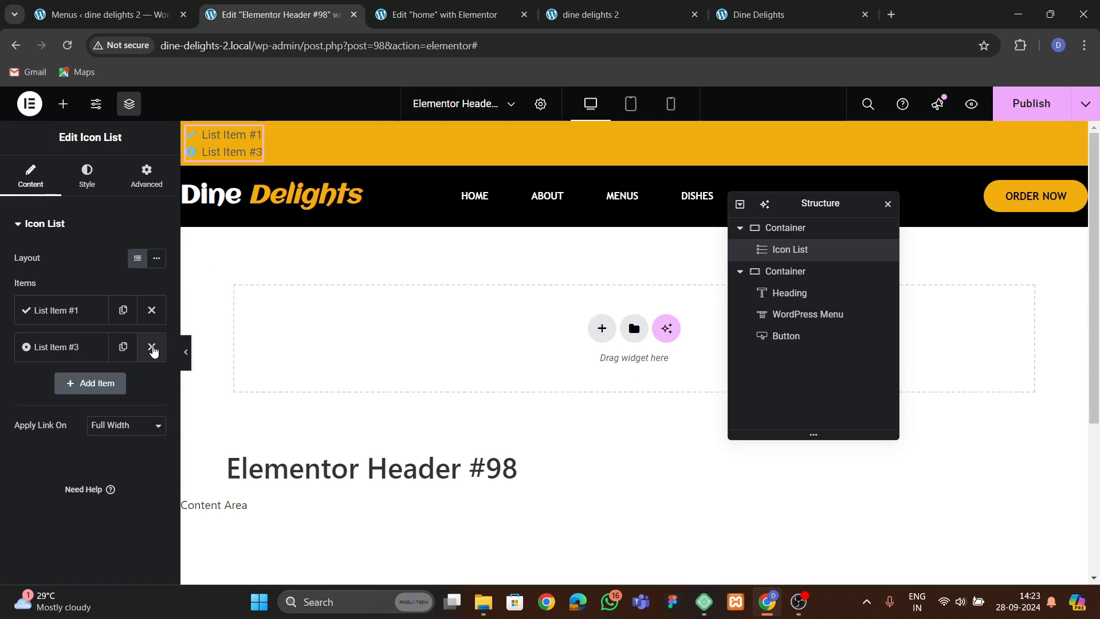
{"action": "left_click", "coordinate": [151, 346]}
Set the first list item's icon to Mail bulk and its text to a contact e-mail address.
{"action": "left_click", "coordinate": [106, 415]}
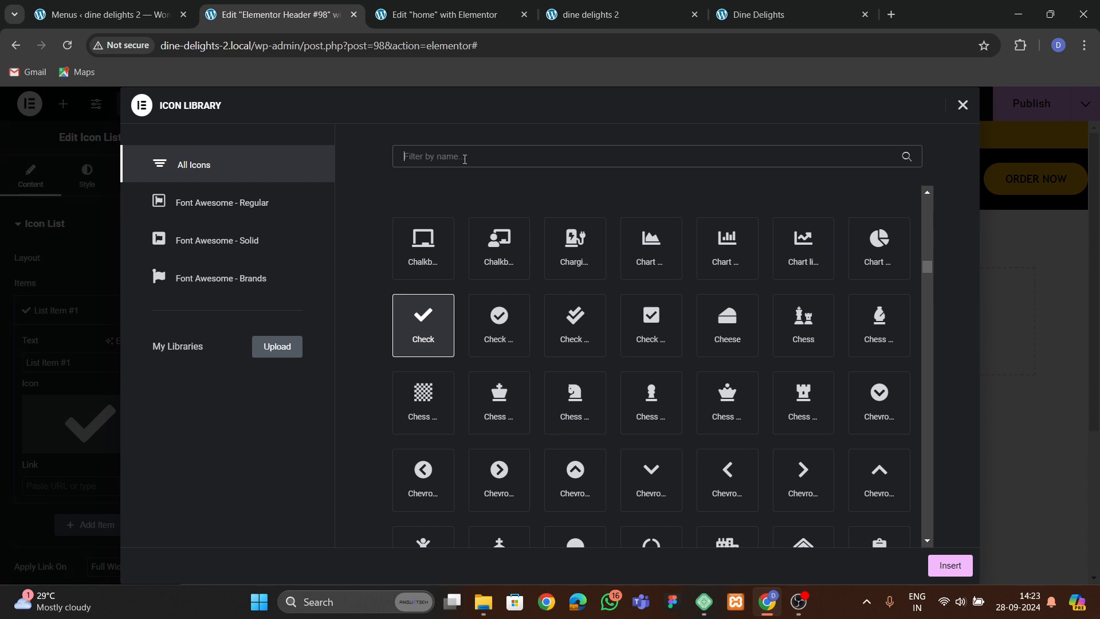
{"action": "type", "text": "mail"}
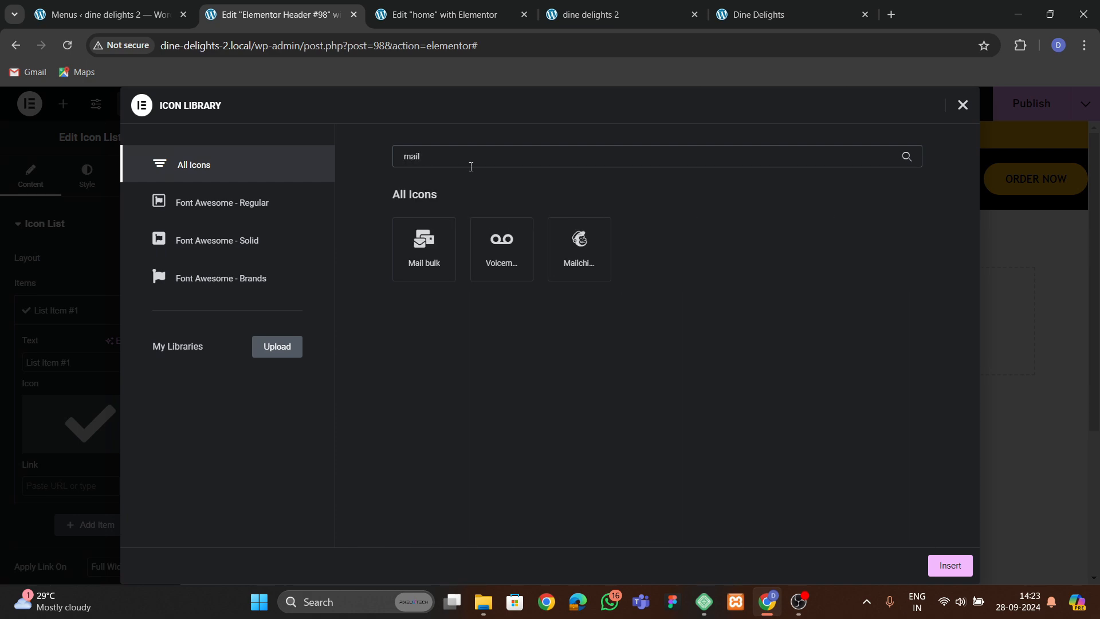
{"action": "left_click", "coordinate": [424, 246]}
{"action": "left_click", "coordinate": [950, 565]}
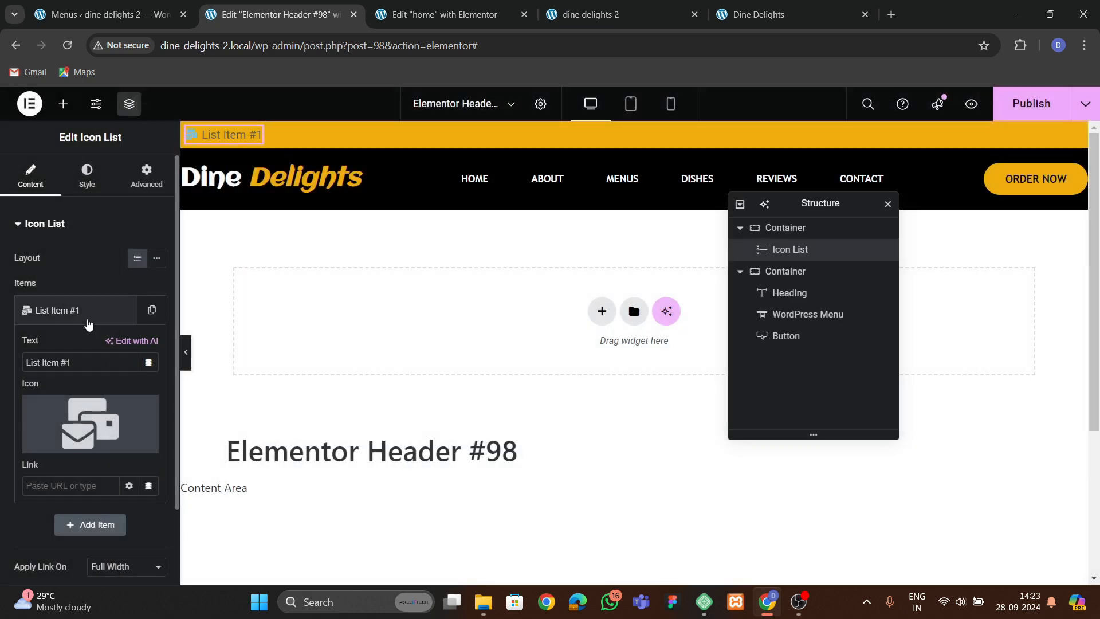
{"action": "left_click", "coordinate": [79, 361]}
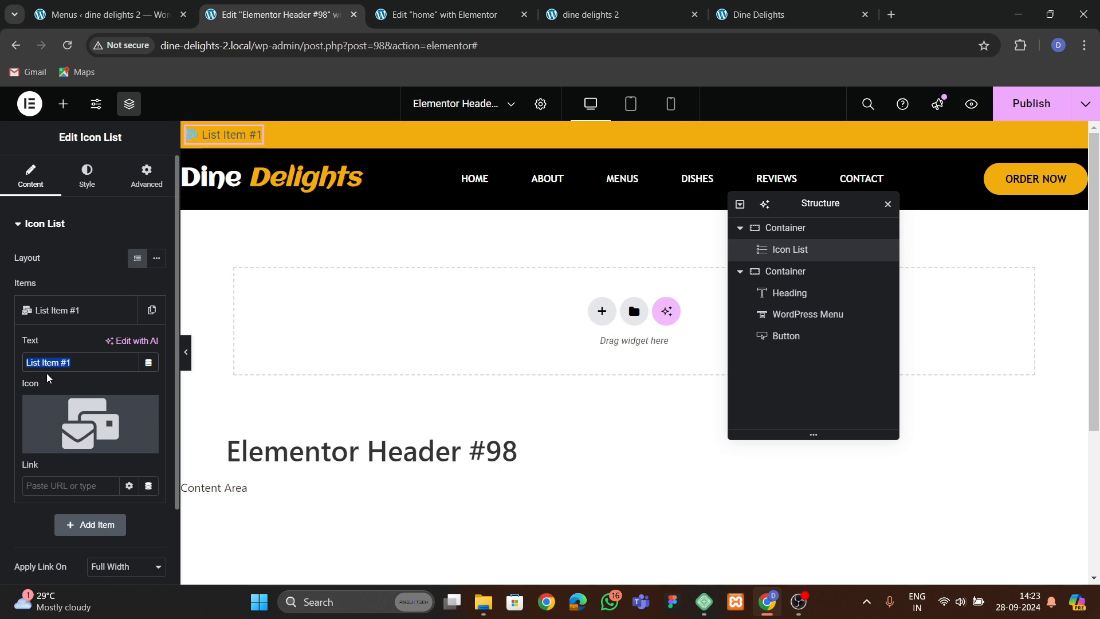
{"action": "type", "text": "om"}
{"action": "key", "text": "BackSpace"}
{"action": "key", "text": "BackSpace"}
{"action": "type", "text": "cm"}
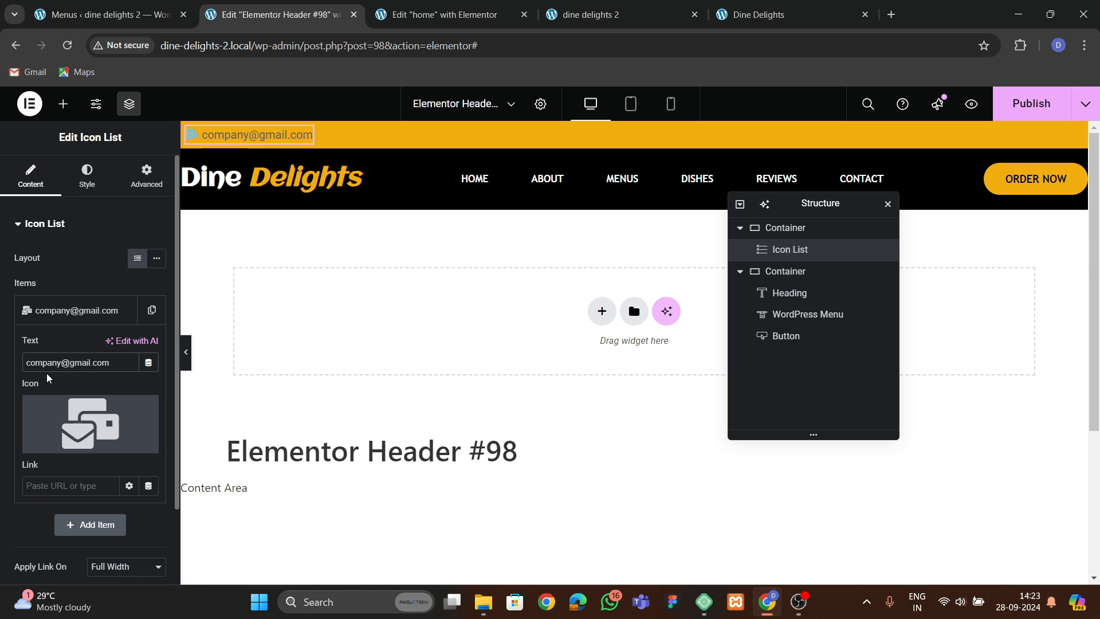
Set the icon list's icon color to black.
{"action": "left_click", "coordinate": [109, 310]}
{"action": "left_click", "coordinate": [87, 175]}
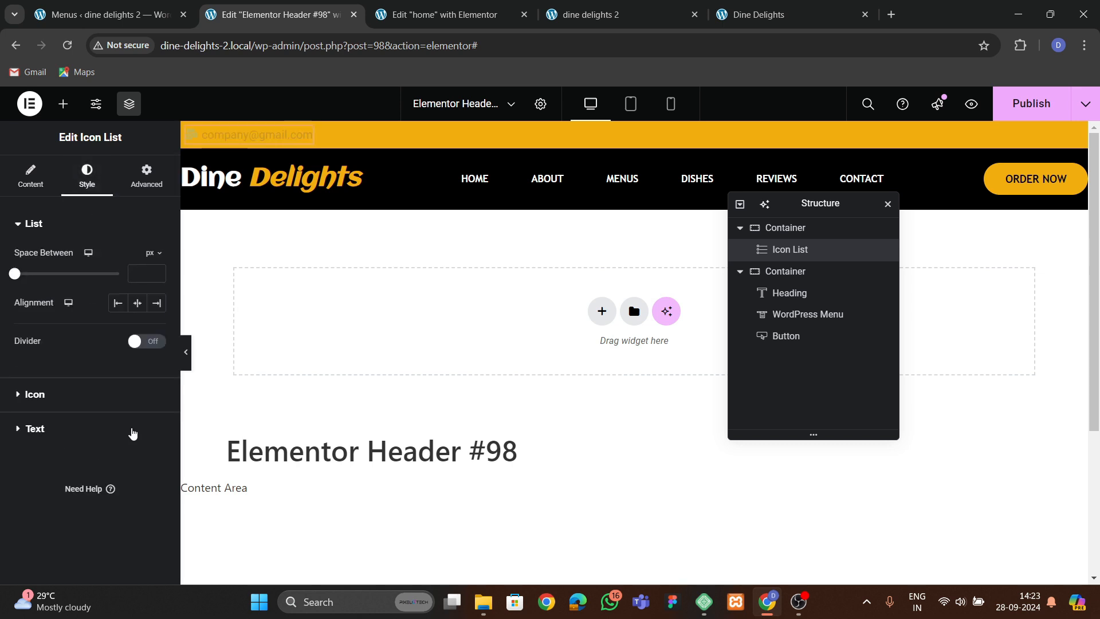
{"action": "left_click", "coordinate": [44, 395]}
{"action": "left_click", "coordinate": [156, 322]}
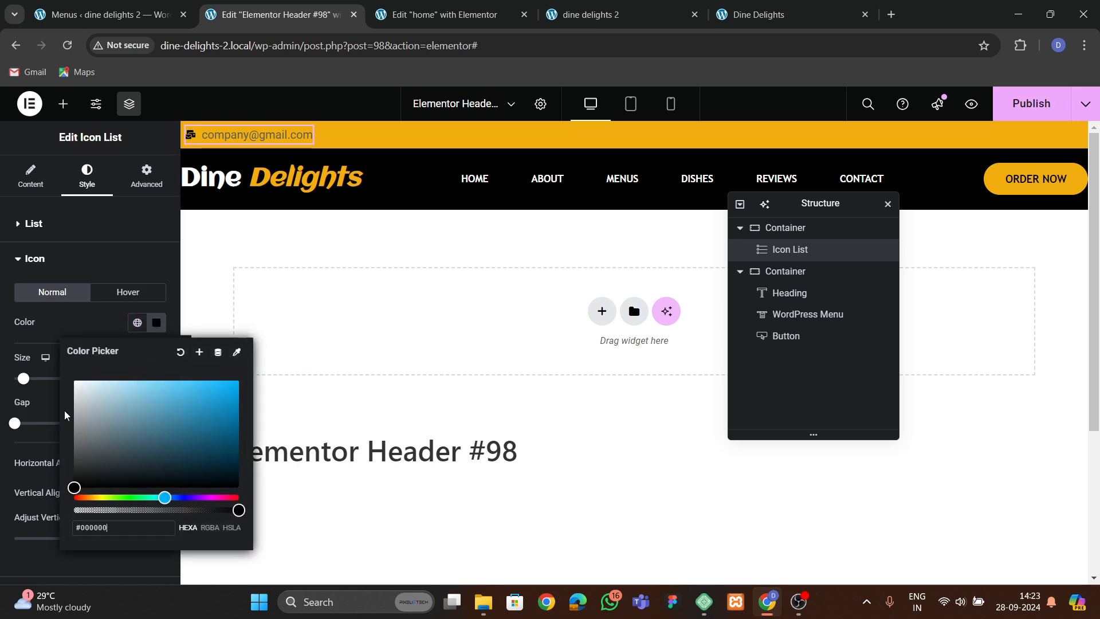
{"action": "left_click", "coordinate": [84, 335]}
Set the list text's font family to Trebuchet MS and its color to black.
{"action": "scroll", "coordinate": [64, 445], "scroll_direction": "down", "scroll_amount": 1}
{"action": "left_click", "coordinate": [44, 483]}
{"action": "left_click", "coordinate": [156, 327]}
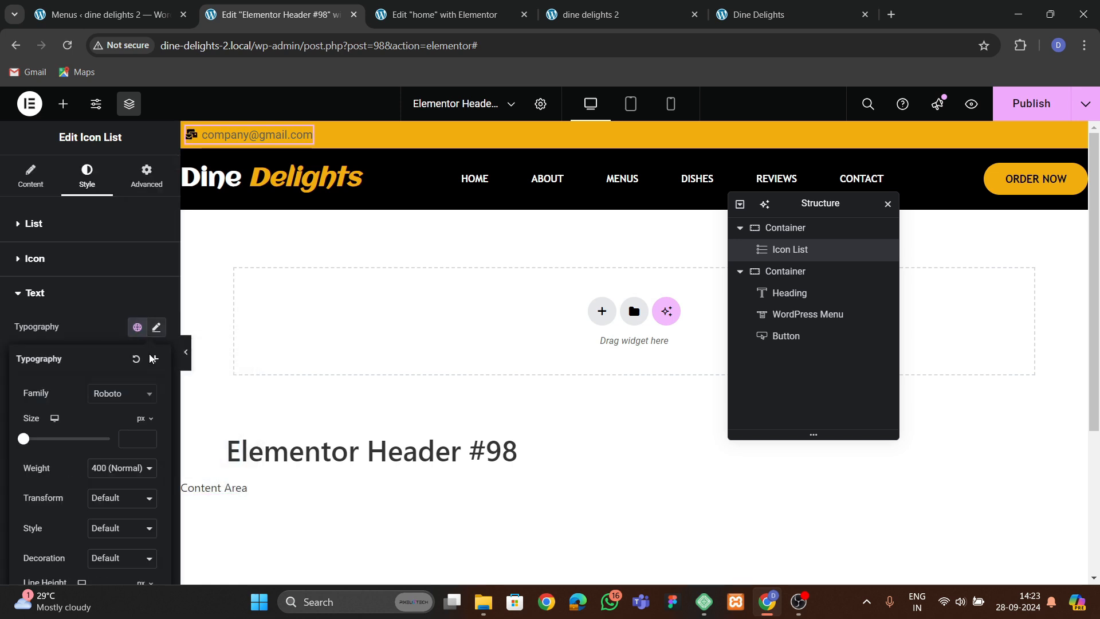
{"action": "left_click", "coordinate": [121, 393]}
{"action": "type", "text": "tr"}
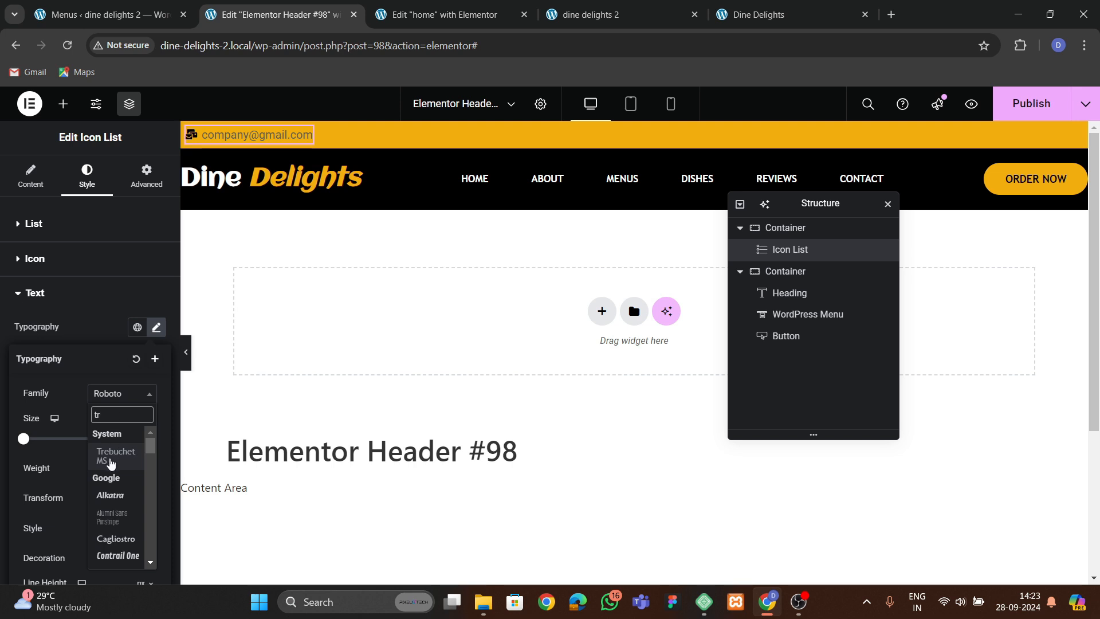
{"action": "left_click", "coordinate": [110, 461]}
{"action": "left_click", "coordinate": [105, 340]}
{"action": "left_click", "coordinate": [156, 423]}
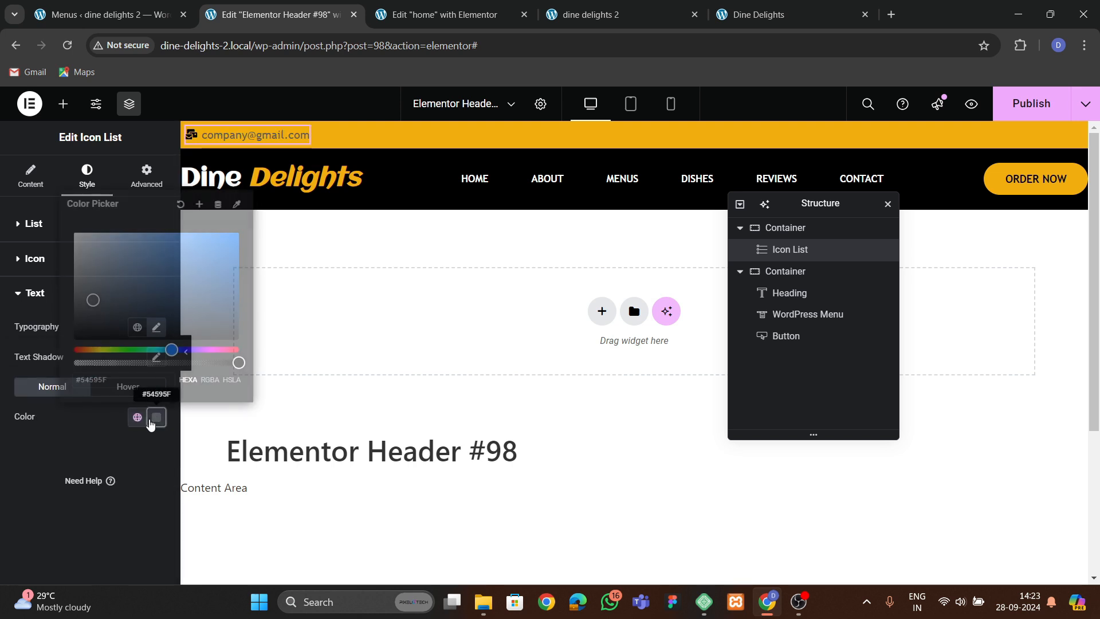
{"action": "left_click_drag", "start_coordinate": [106, 334], "coordinate": [77, 349]}
{"action": "left_click", "coordinate": [45, 444]}
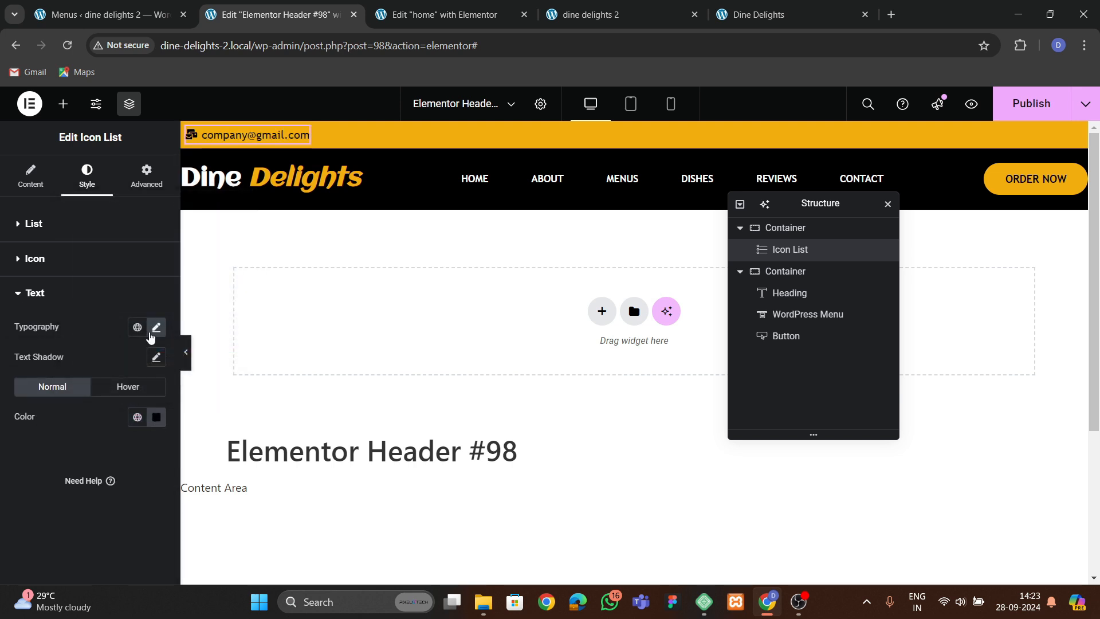
Duplicate the icon list widget twice so the top bar holds three copies.
{"action": "right_click", "coordinate": [248, 136]}
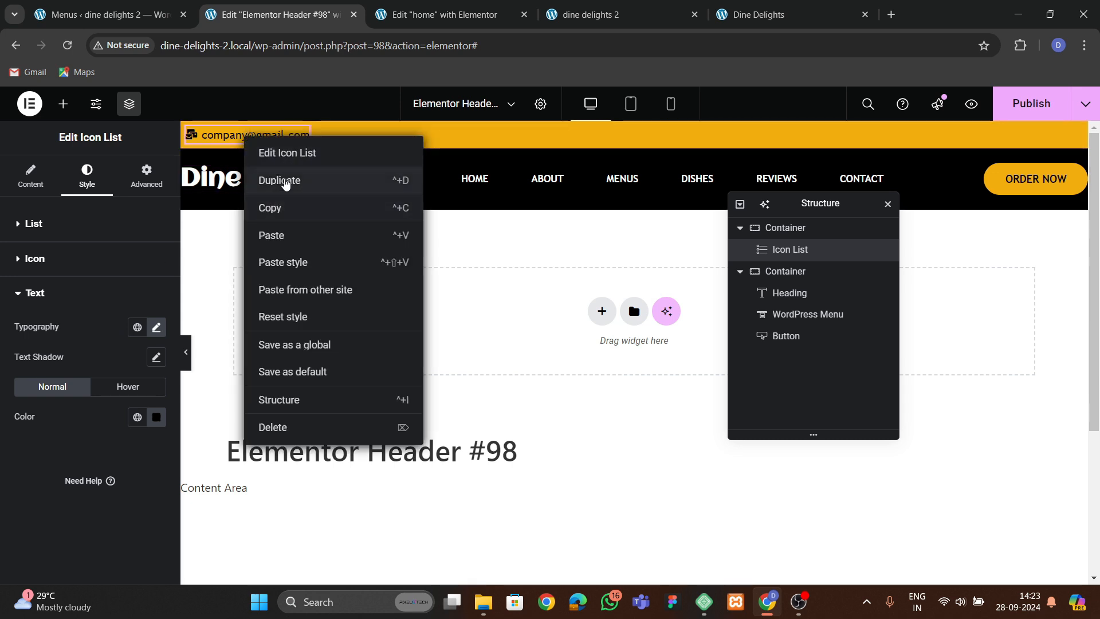
{"action": "left_click", "coordinate": [285, 181]}
{"action": "right_click", "coordinate": [987, 140]}
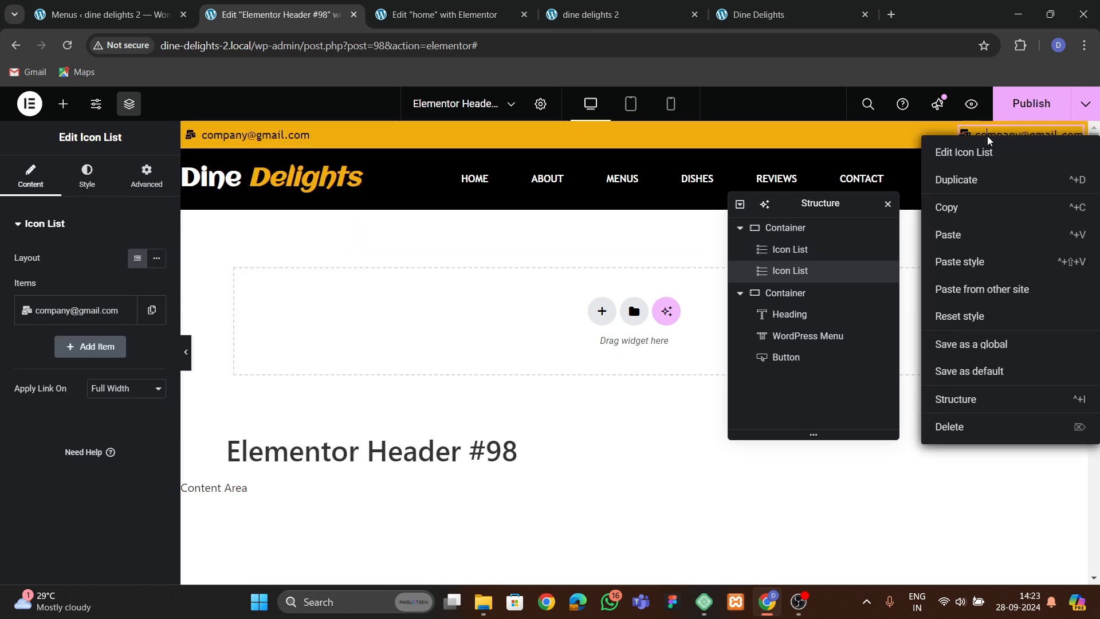
{"action": "left_click", "coordinate": [974, 180]}
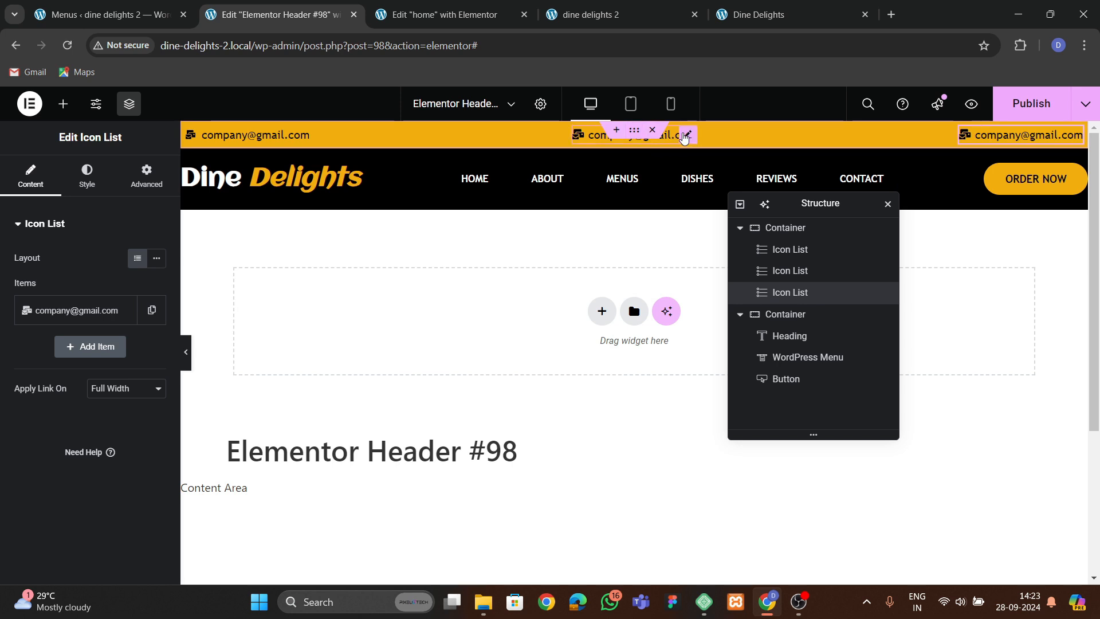
Change the middle icon list's text to a phone number and its icon to a Phone icon.
{"action": "left_click", "coordinate": [683, 136]}
{"action": "left_click", "coordinate": [70, 303]}
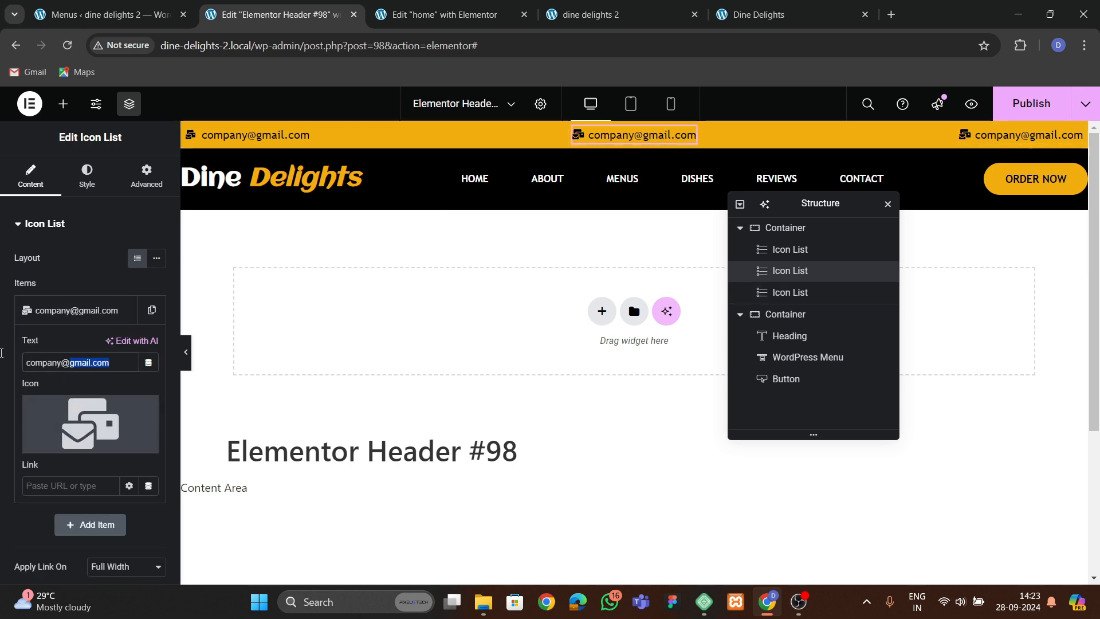
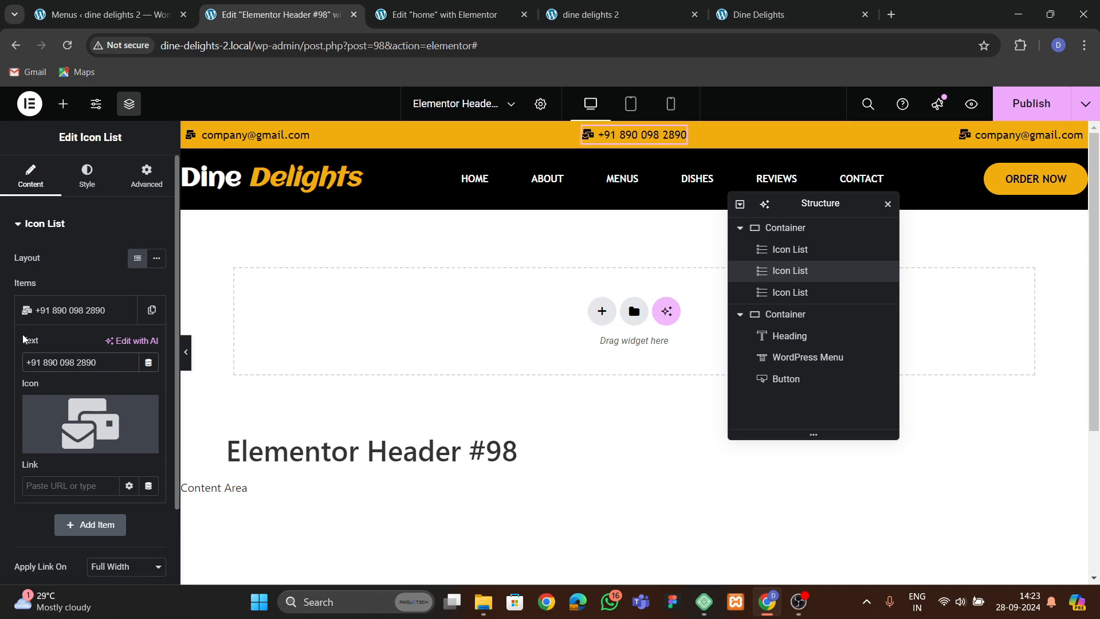
{"action": "left_click", "coordinate": [57, 440]}
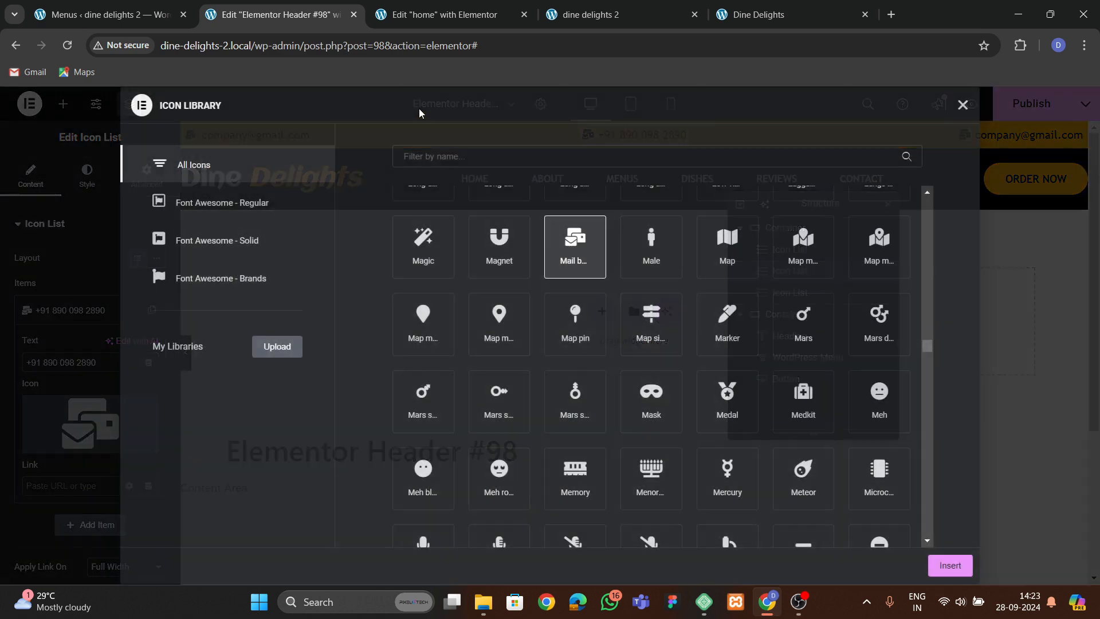
{"action": "type", "text": "phone"}
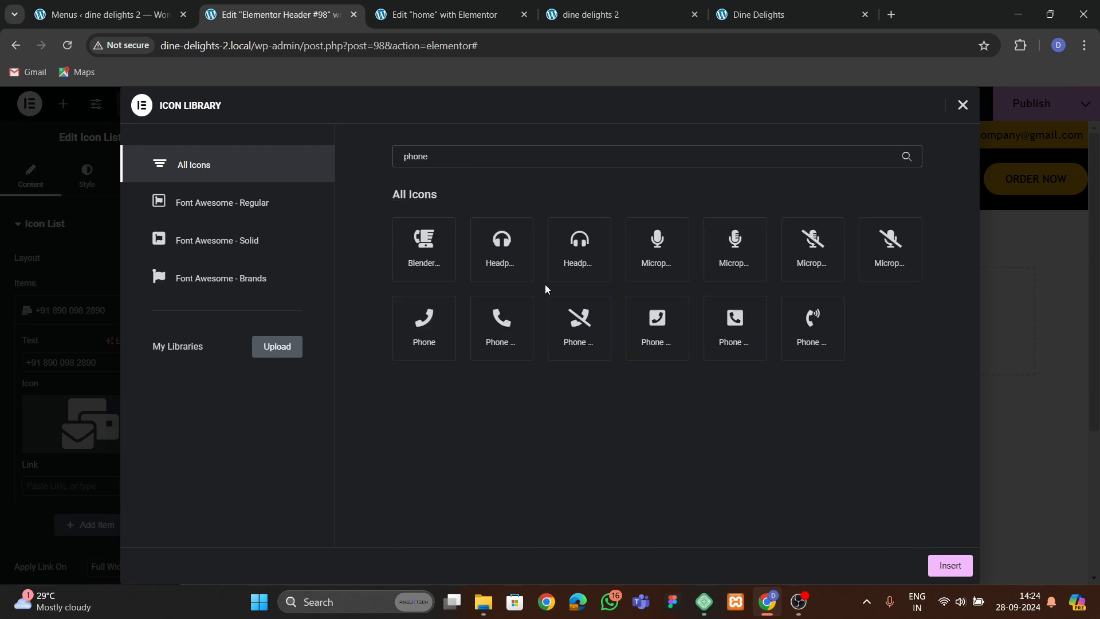
{"action": "left_click", "coordinate": [514, 356]}
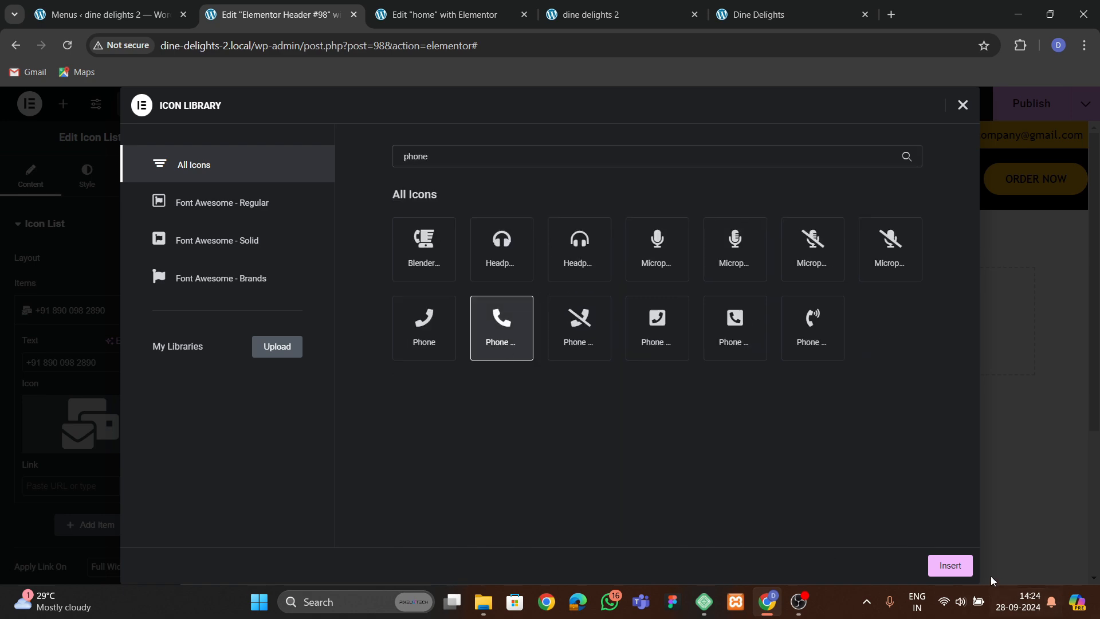
{"action": "left_click", "coordinate": [950, 566]}
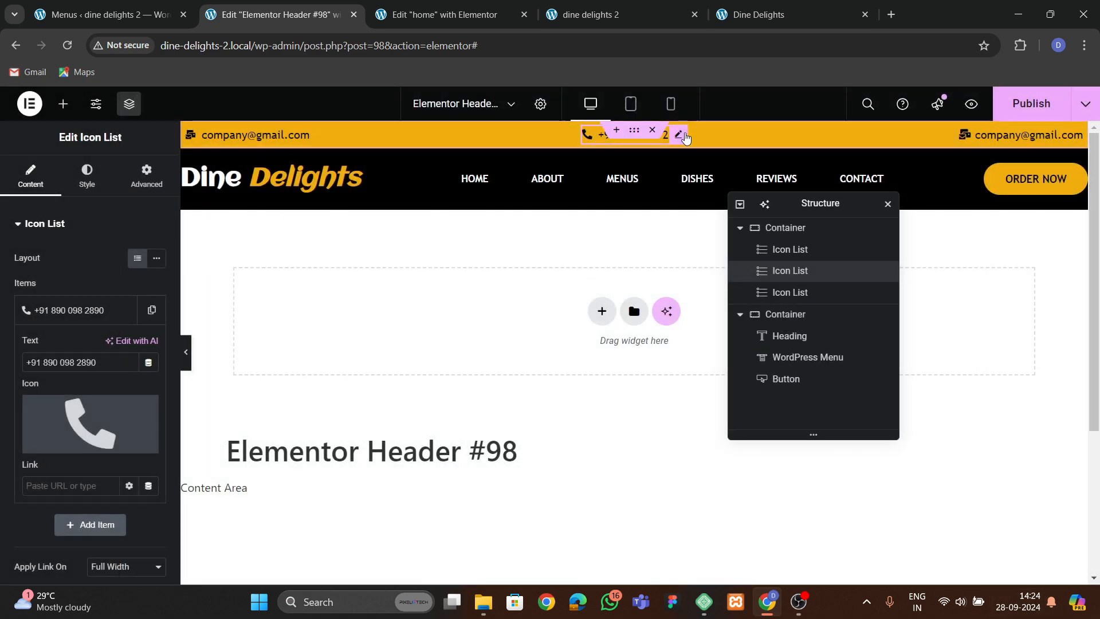
Set the third icon list's icon to a map marker.
{"action": "left_click", "coordinate": [790, 292]}
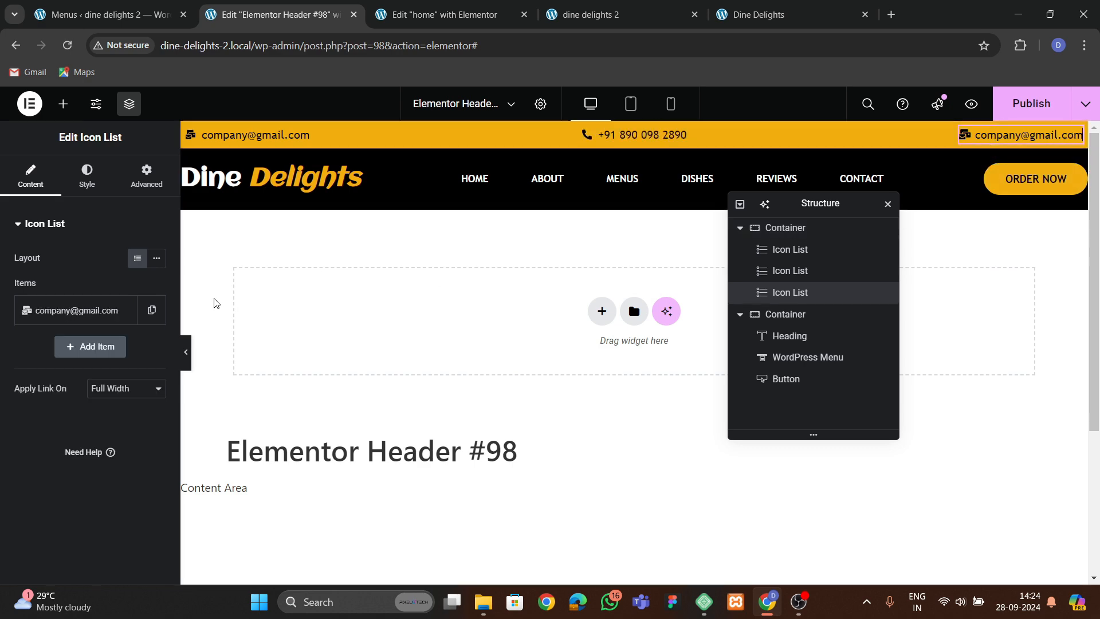
{"action": "left_click", "coordinate": [76, 310]}
{"action": "mouse_move", "coordinate": [69, 424]}
{"action": "left_click", "coordinate": [54, 441]}
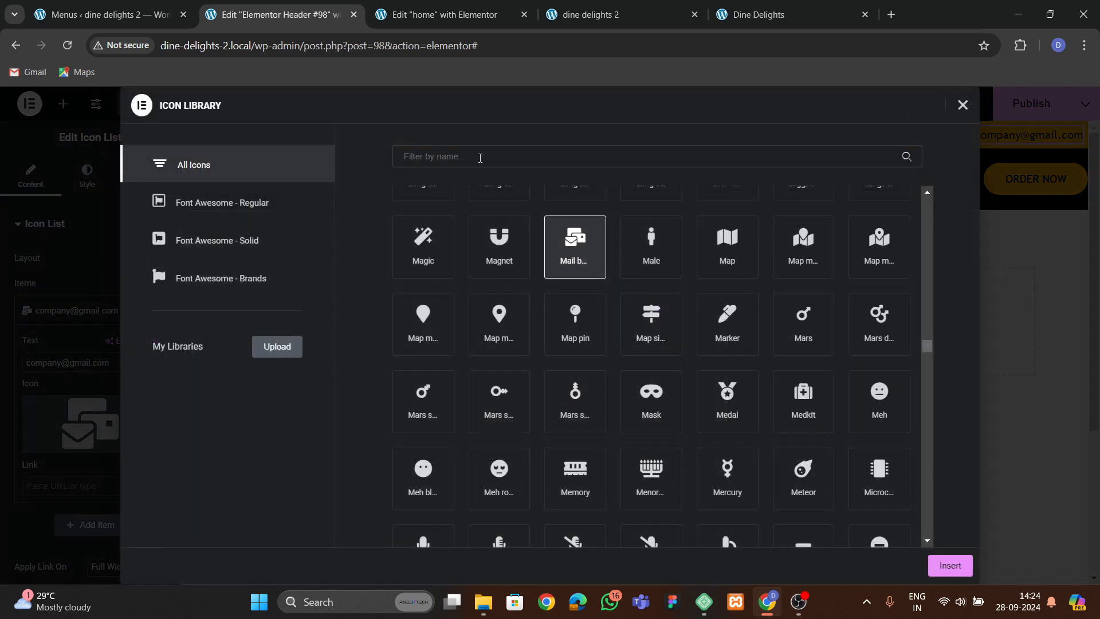
{"action": "type", "text": "map"}
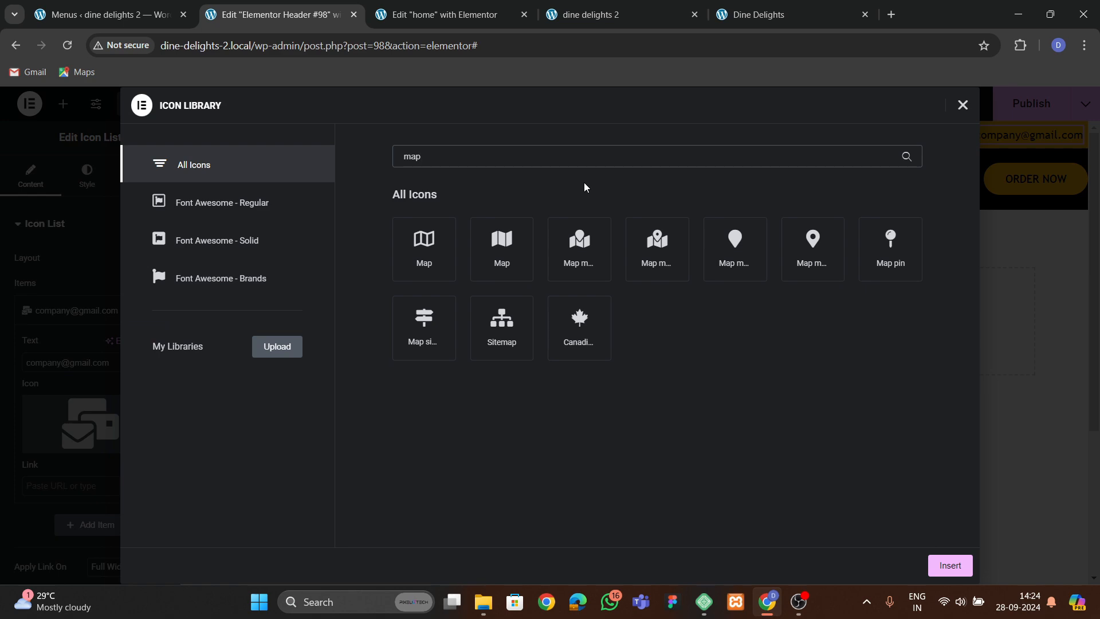
{"action": "left_click", "coordinate": [825, 252]}
{"action": "left_click", "coordinate": [950, 565]}
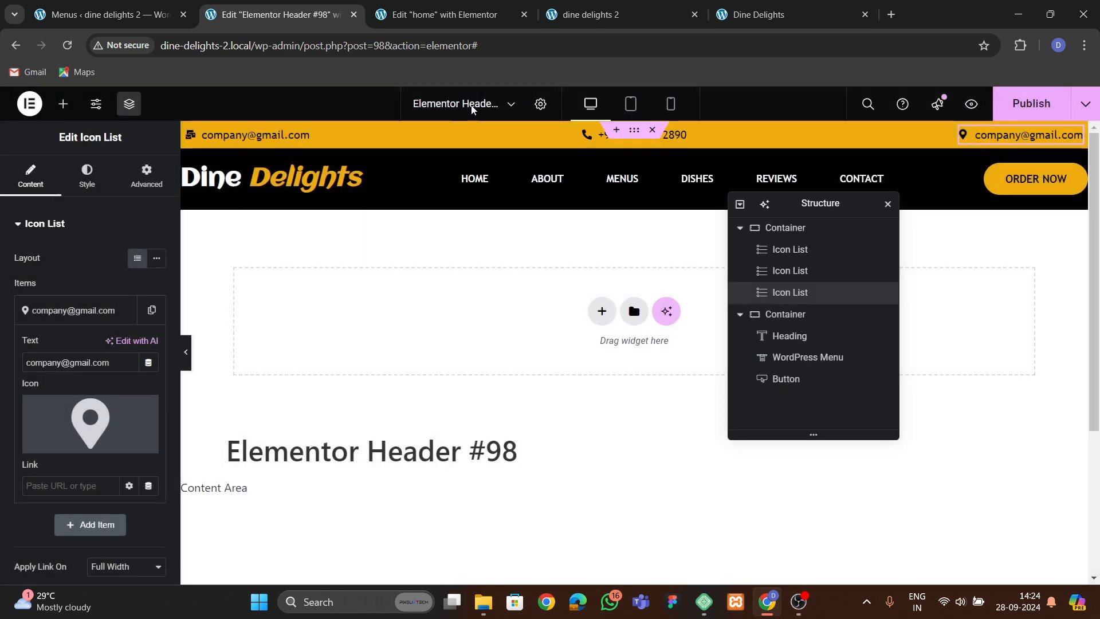
Copy the restaurant's street address from the original site and paste it as the third icon list's text.
{"action": "left_click", "coordinate": [751, 15]}
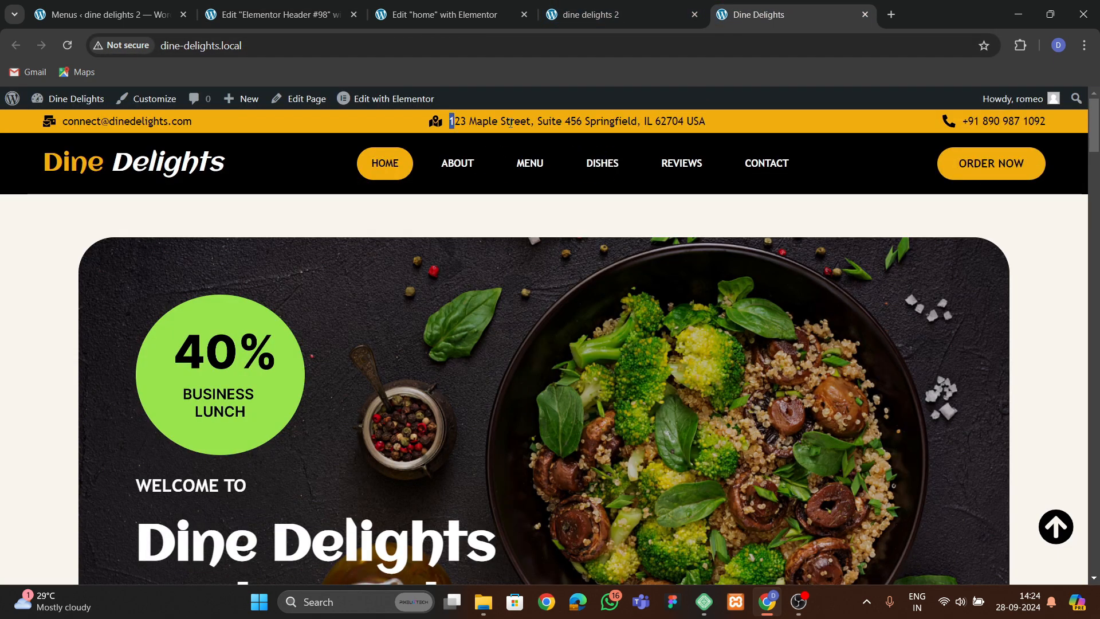
{"action": "left_click_drag", "start_coordinate": [510, 124], "coordinate": [741, 114]}
{"action": "key", "text": "ctrl+c"}
{"action": "left_click", "coordinate": [275, 14]}
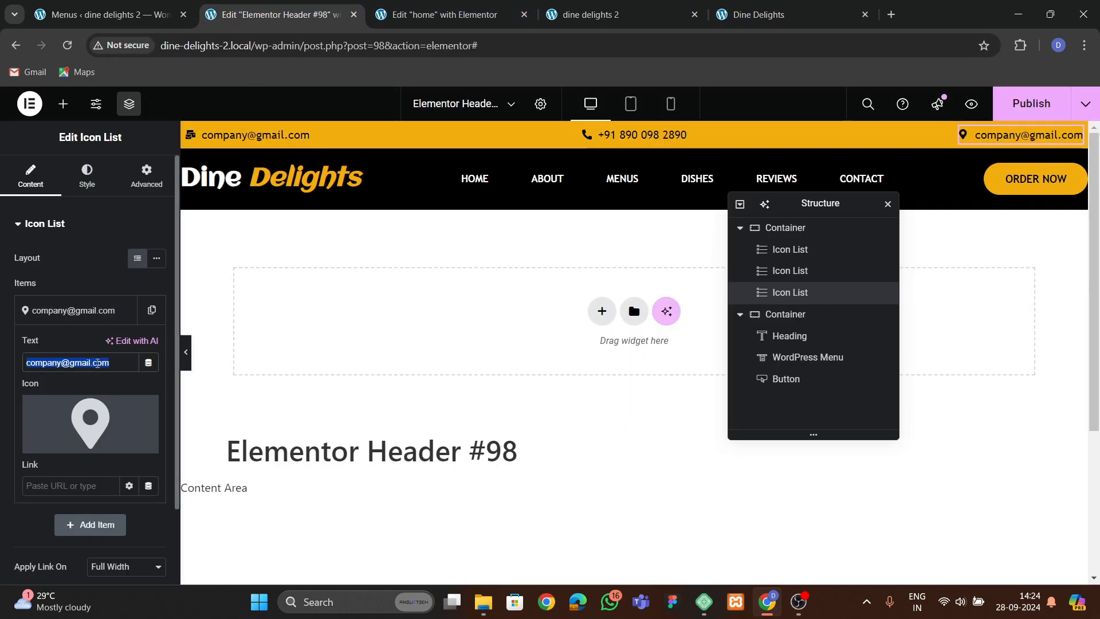
{"action": "key", "text": "ctrl+v"}
{"action": "left_click", "coordinate": [80, 310]}
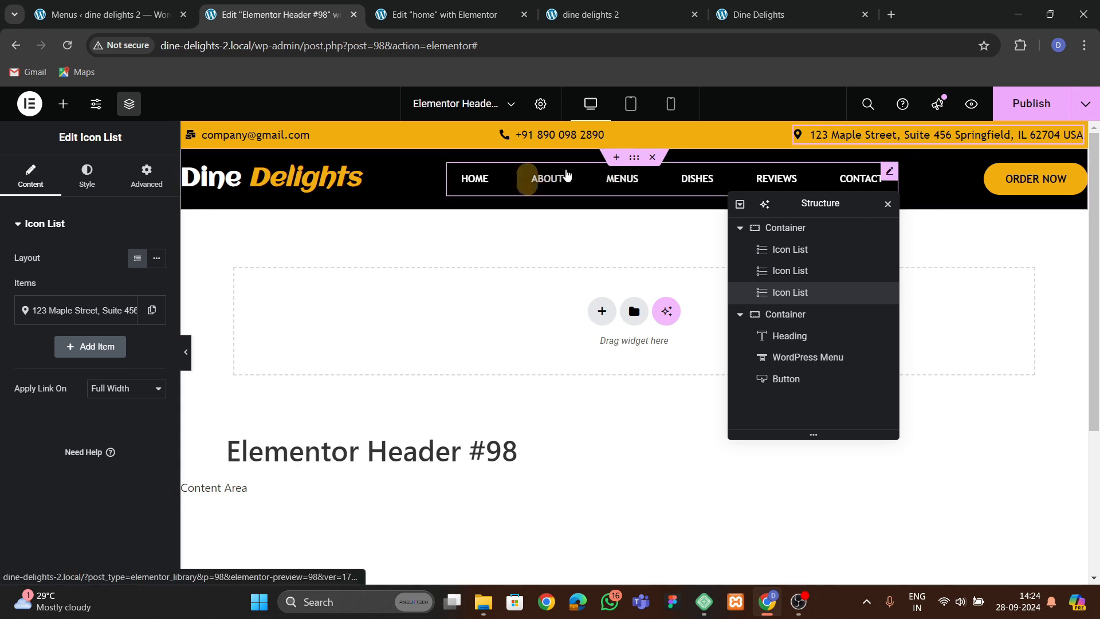
Move the phone icon list after the address icon list in the structure and save the template.
{"action": "left_click", "coordinate": [740, 314]}
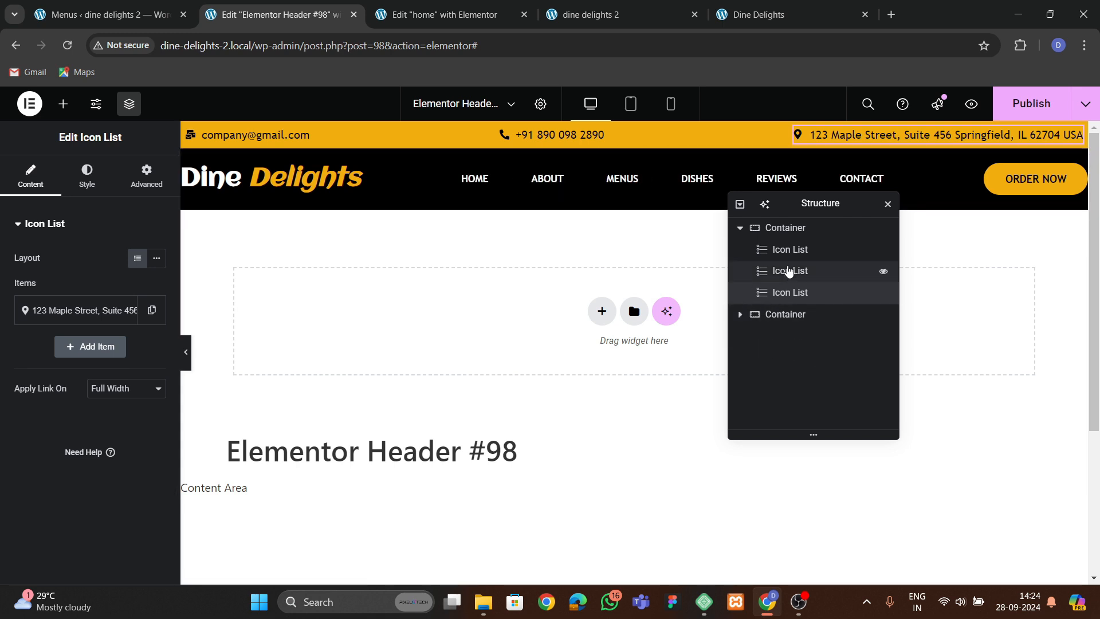
{"action": "left_click", "coordinate": [789, 271]}
{"action": "mouse_move", "coordinate": [785, 277]}
{"action": "left_mouse_down"}
{"action": "mouse_move", "coordinate": [792, 315]}
{"action": "mouse_move", "coordinate": [790, 298]}
{"action": "left_mouse_up"}
{"action": "key", "text": "ctrl+s"}
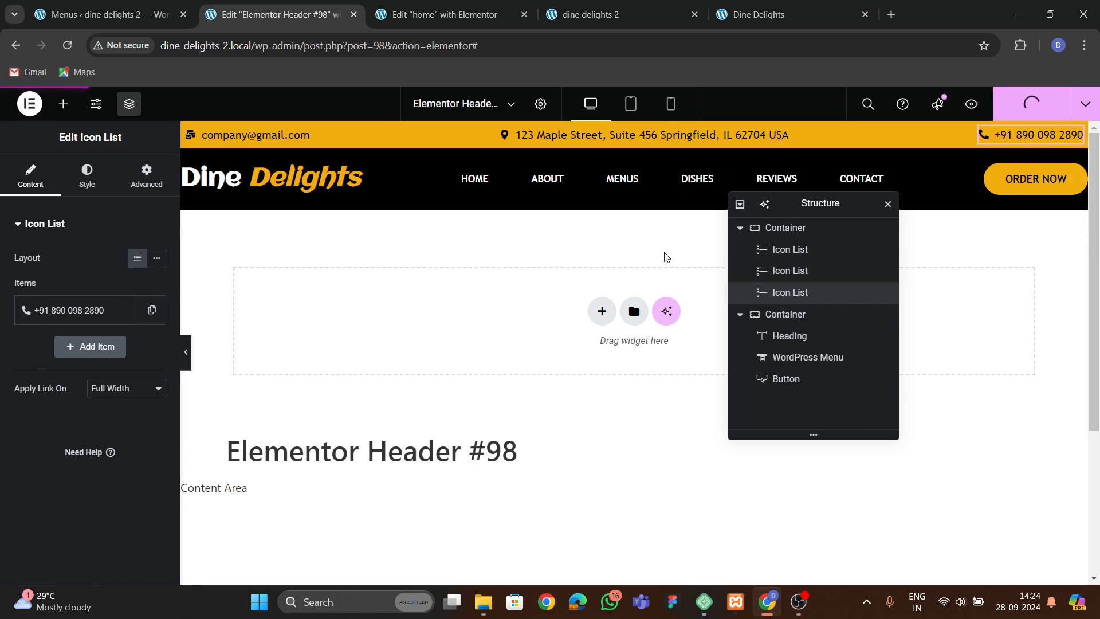
Check the updated top bar on the dine delights 2 site.
{"action": "left_click", "coordinate": [590, 14]}
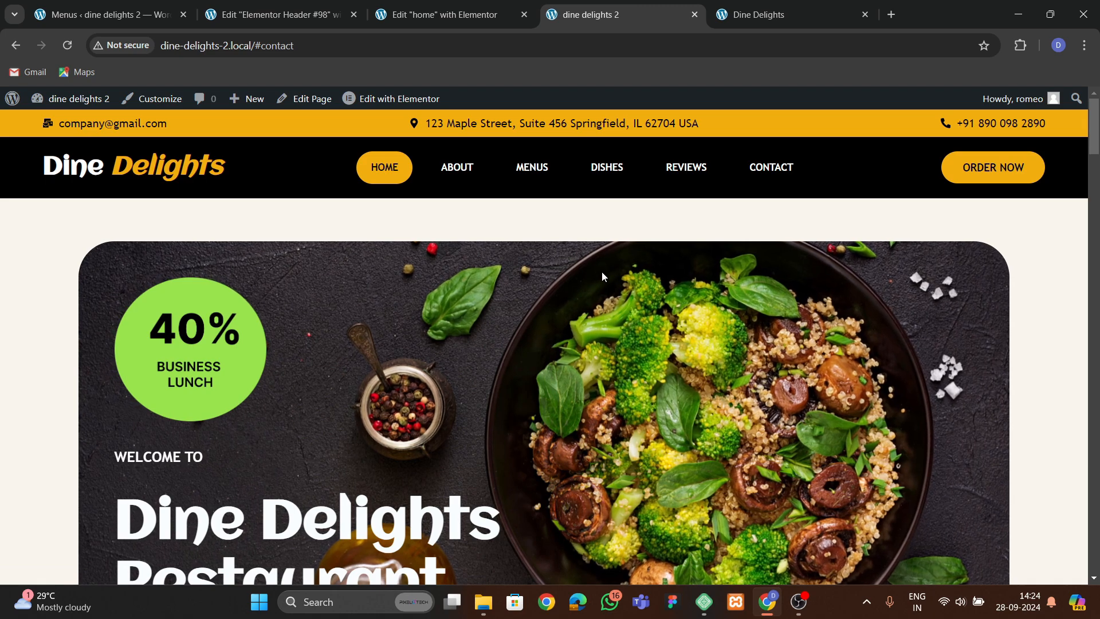
{"action": "scroll", "coordinate": [593, 365], "scroll_direction": "down", "scroll_amount": 4}
{"action": "scroll", "coordinate": [593, 364], "scroll_direction": "up", "scroll_amount": 4}
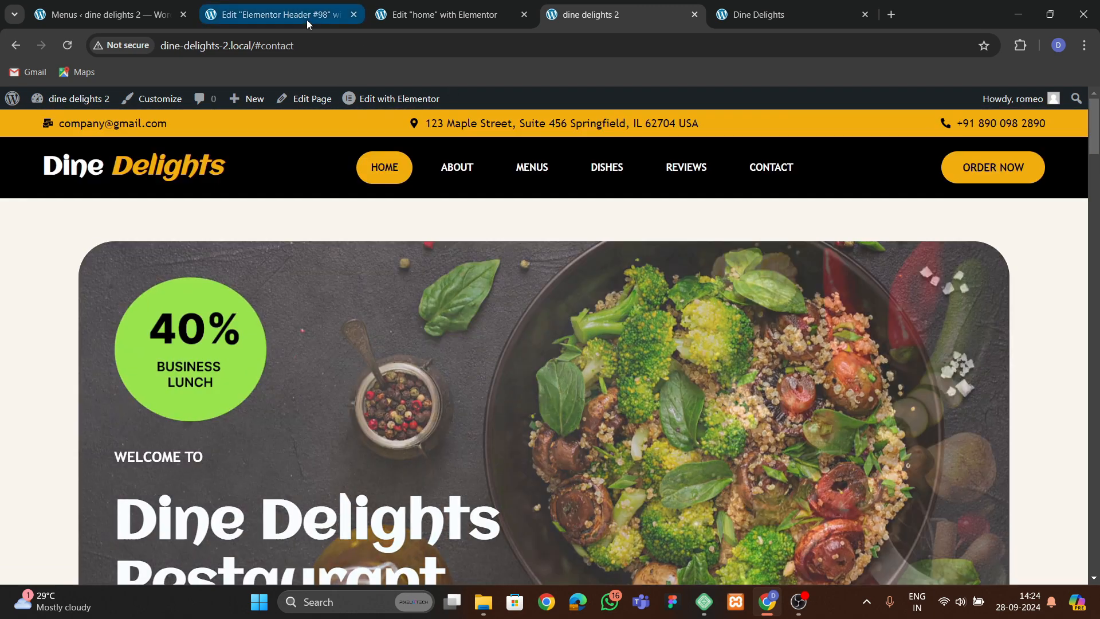
{"action": "left_click", "coordinate": [307, 16]}
Set the email icon list's text typography size to 14 px in the header template.
{"action": "left_click", "coordinate": [785, 227]}
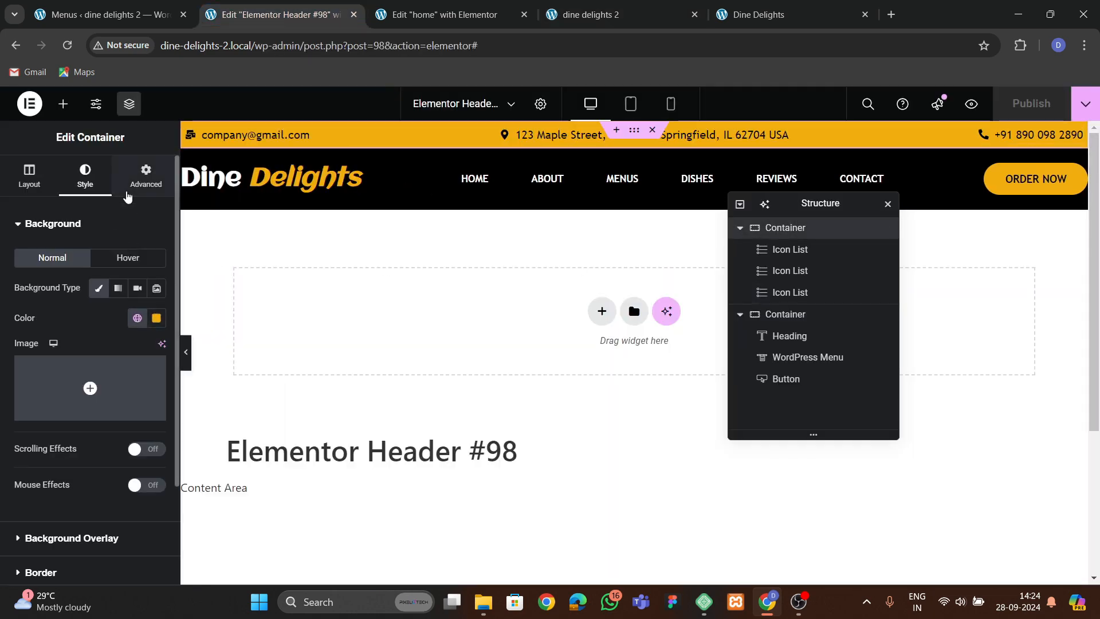
{"action": "left_click", "coordinate": [271, 137]}
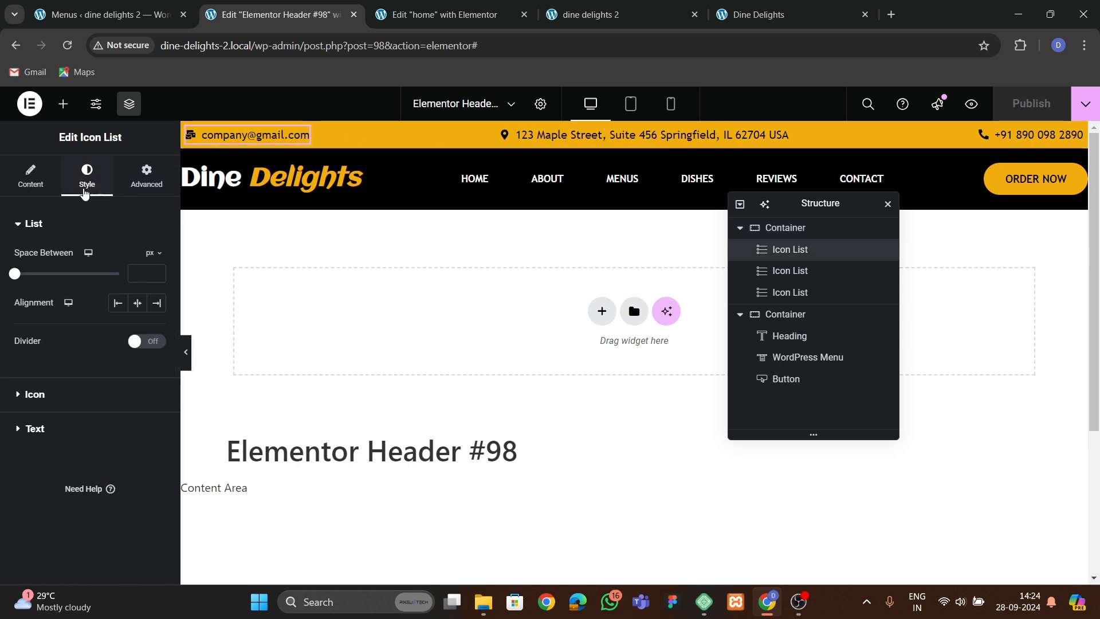
{"action": "left_click", "coordinate": [86, 434]}
{"action": "left_click", "coordinate": [155, 327]}
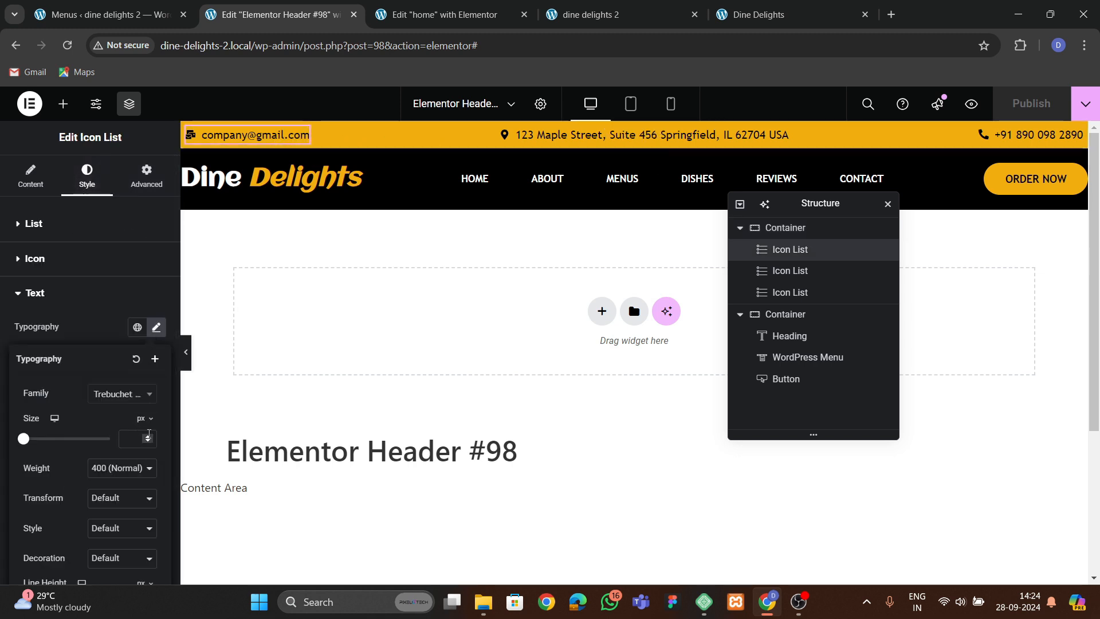
{"action": "left_click", "coordinate": [149, 438]}
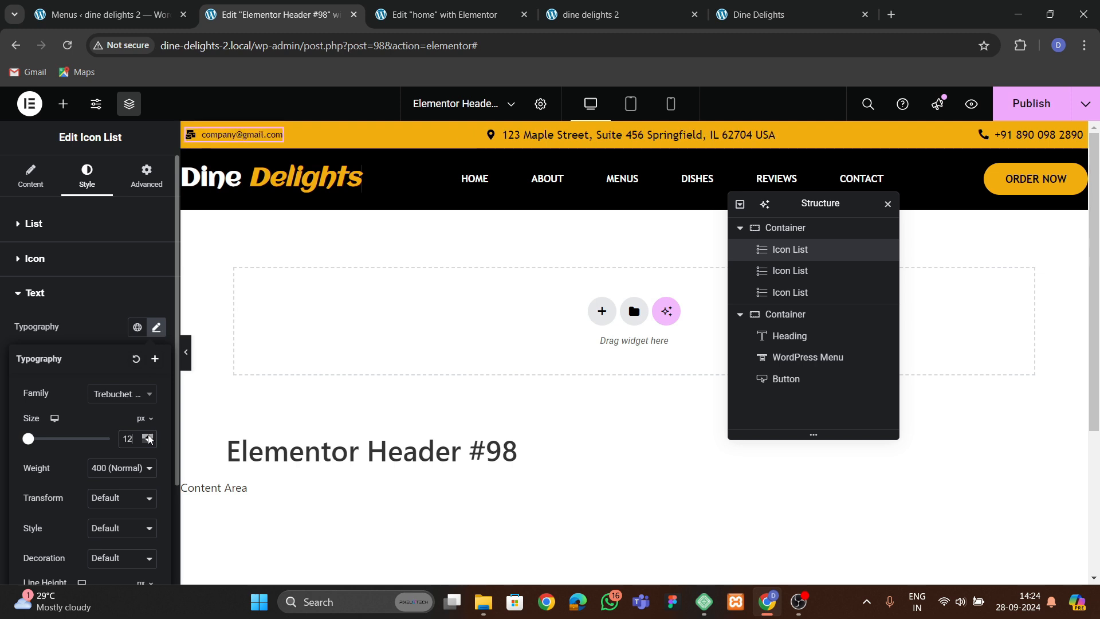
{"action": "left_click", "coordinate": [149, 439]}
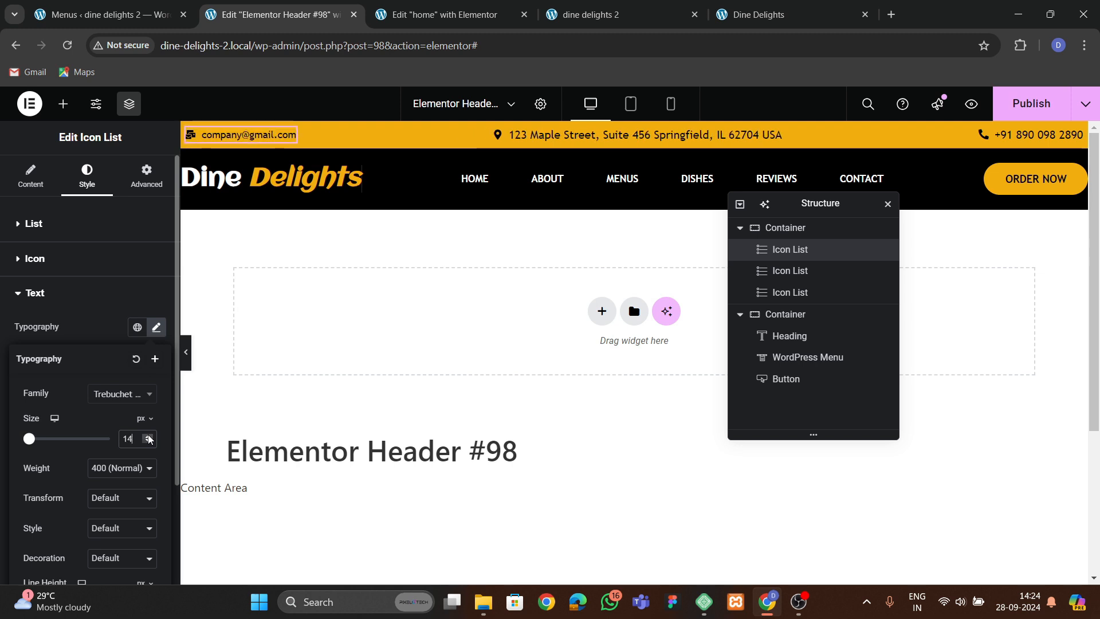
Copy the email icon list's style and paste it onto the address and phone icon lists.
{"action": "right_click", "coordinate": [252, 135]}
{"action": "left_click", "coordinate": [268, 135]}
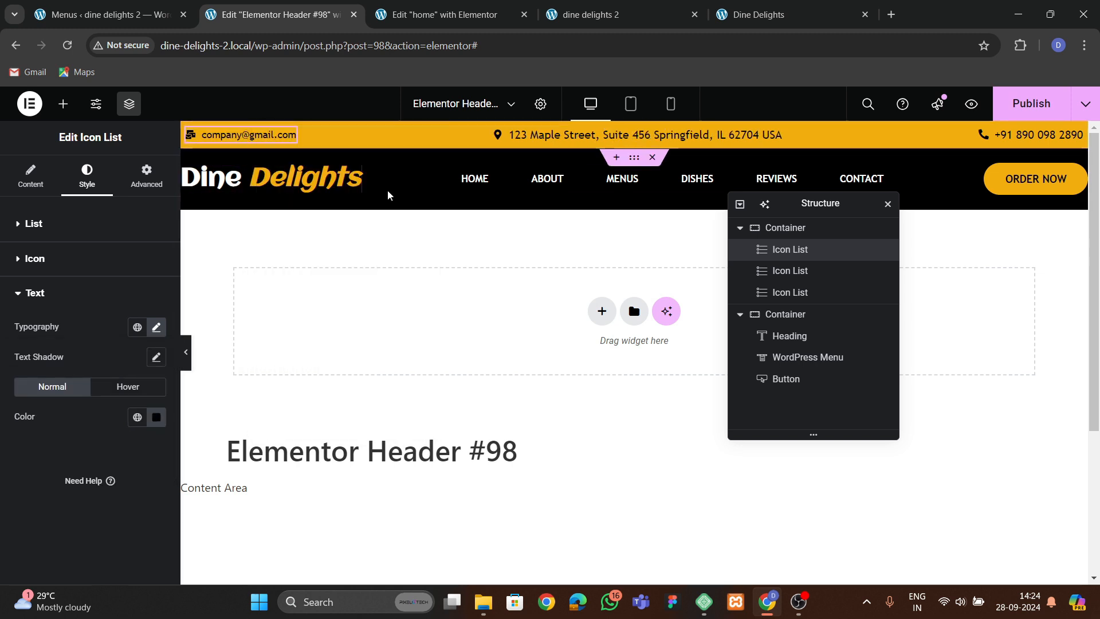
{"action": "left_click", "coordinate": [551, 134]}
{"action": "right_click", "coordinate": [551, 134]}
{"action": "left_click", "coordinate": [590, 257]}
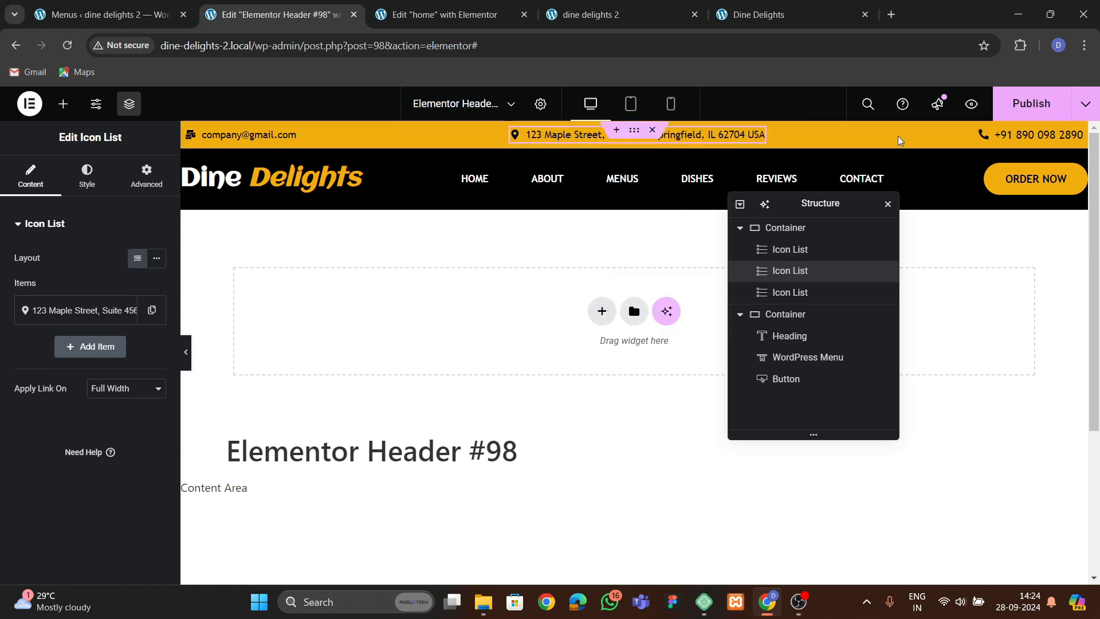
{"action": "right_click", "coordinate": [1013, 141]}
{"action": "left_click", "coordinate": [976, 262]}
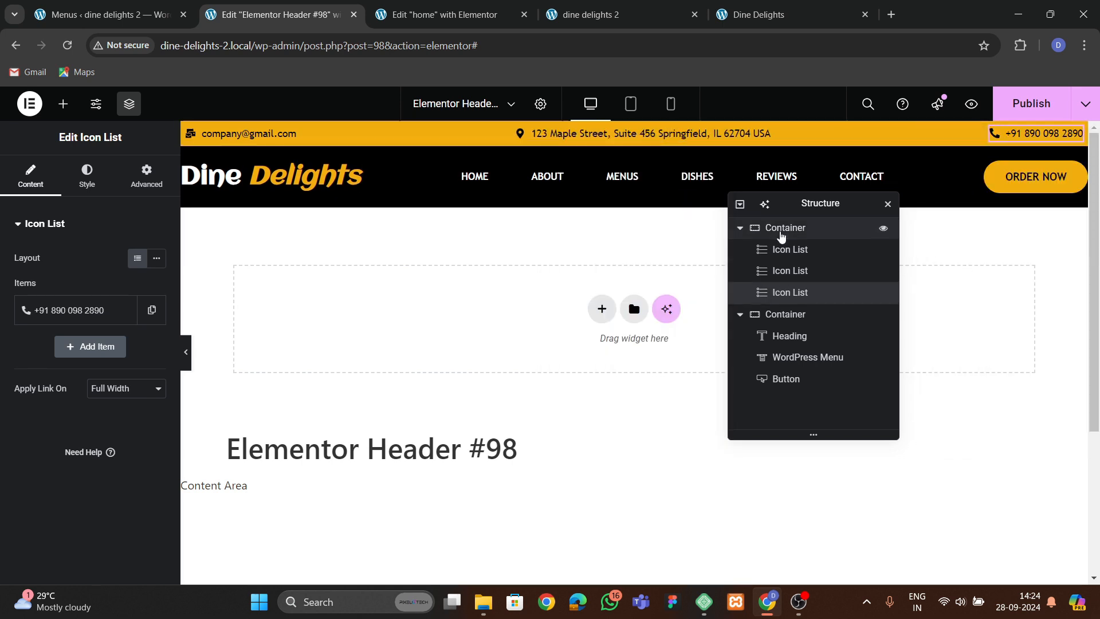
Set the top bar container's padding to 4 px on all sides and publish the template.
{"action": "left_click", "coordinate": [781, 236]}
{"action": "left_click", "coordinate": [146, 175]}
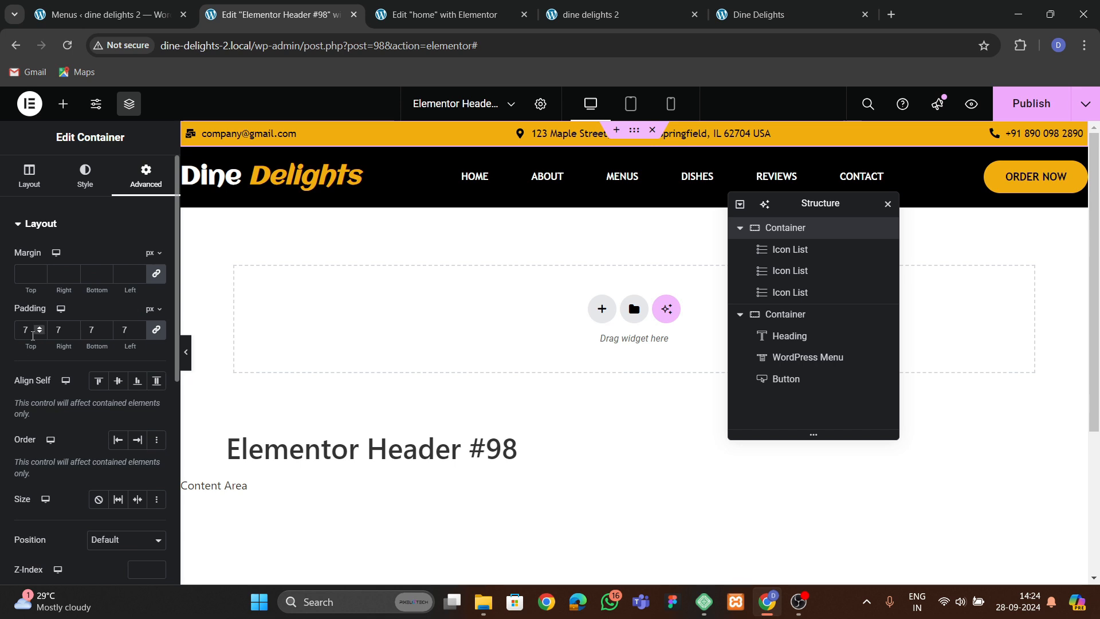
{"action": "left_click", "coordinate": [39, 333]}
{"action": "left_click", "coordinate": [39, 333]}
{"action": "left_click", "coordinate": [39, 333]}
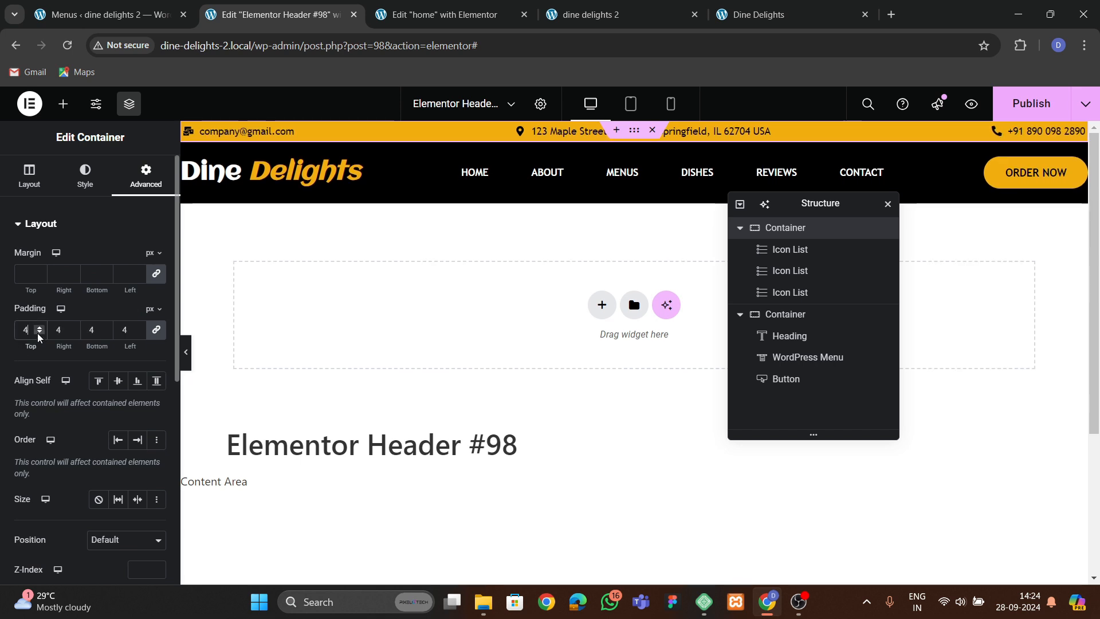
{"action": "left_click", "coordinate": [1030, 103]}
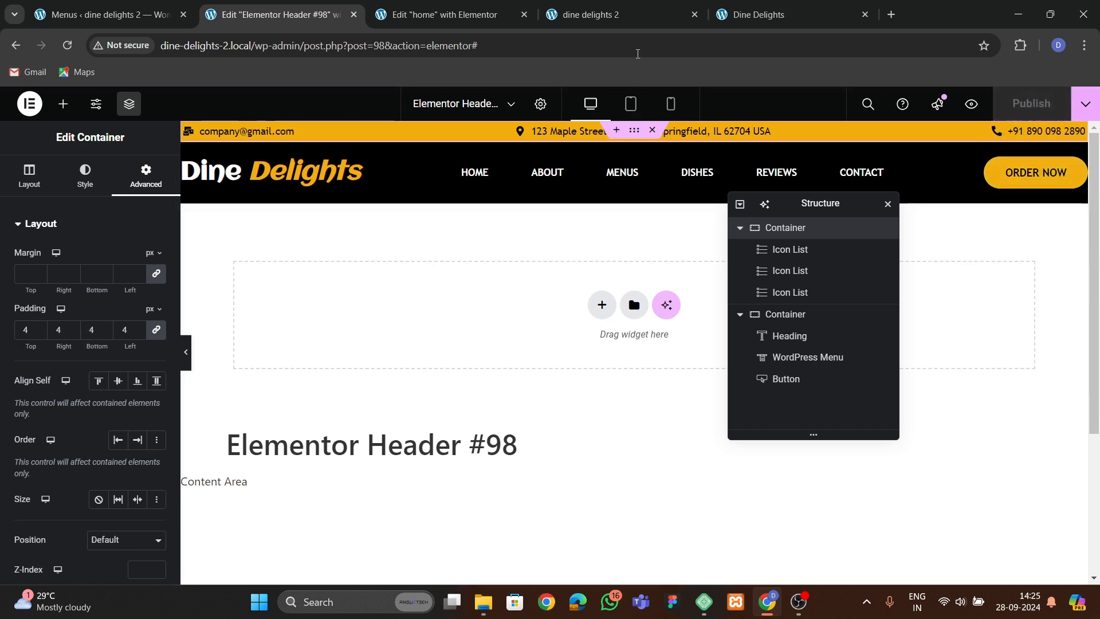
Review the updated header on the dine delights 2 site.
{"action": "left_click", "coordinate": [590, 15]}
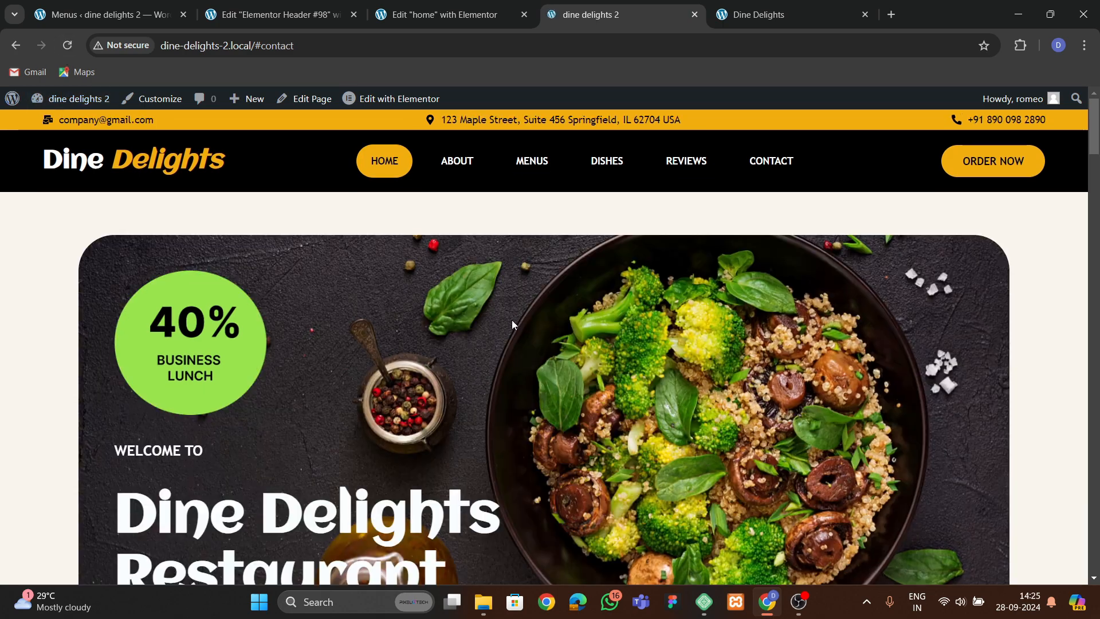
{"action": "scroll", "coordinate": [861, 306], "scroll_direction": "down", "scroll_amount": 1}
{"action": "scroll", "coordinate": [861, 306], "scroll_direction": "down", "scroll_amount": 5}
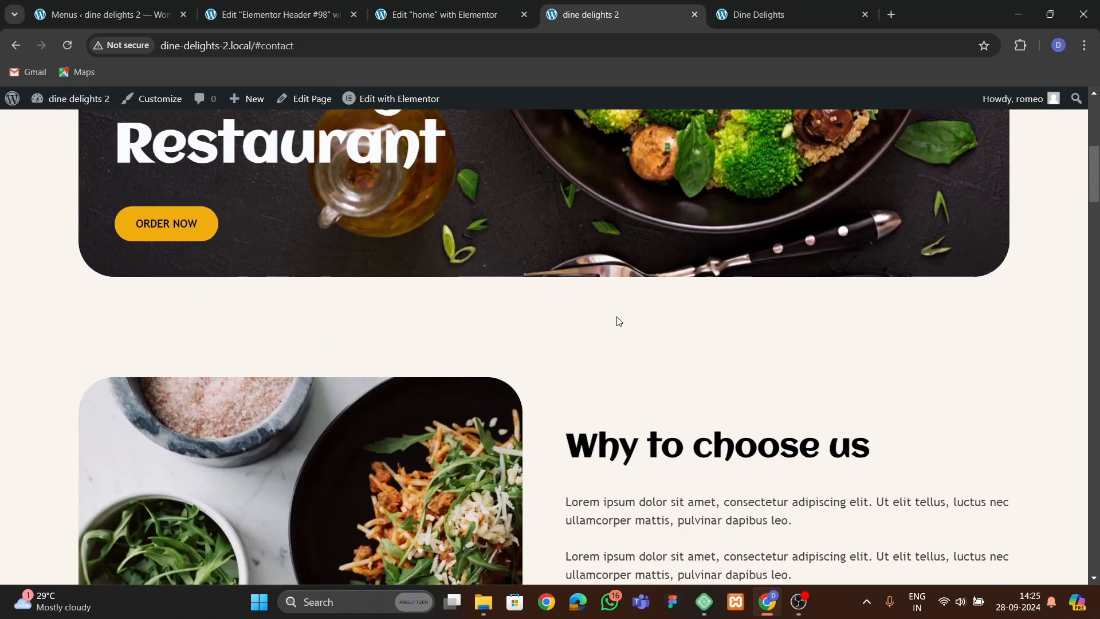
{"action": "scroll", "coordinate": [618, 309], "scroll_direction": "up", "scroll_amount": 5}
{"action": "left_click", "coordinate": [270, 45]}
{"action": "left_click", "coordinate": [302, 22]}
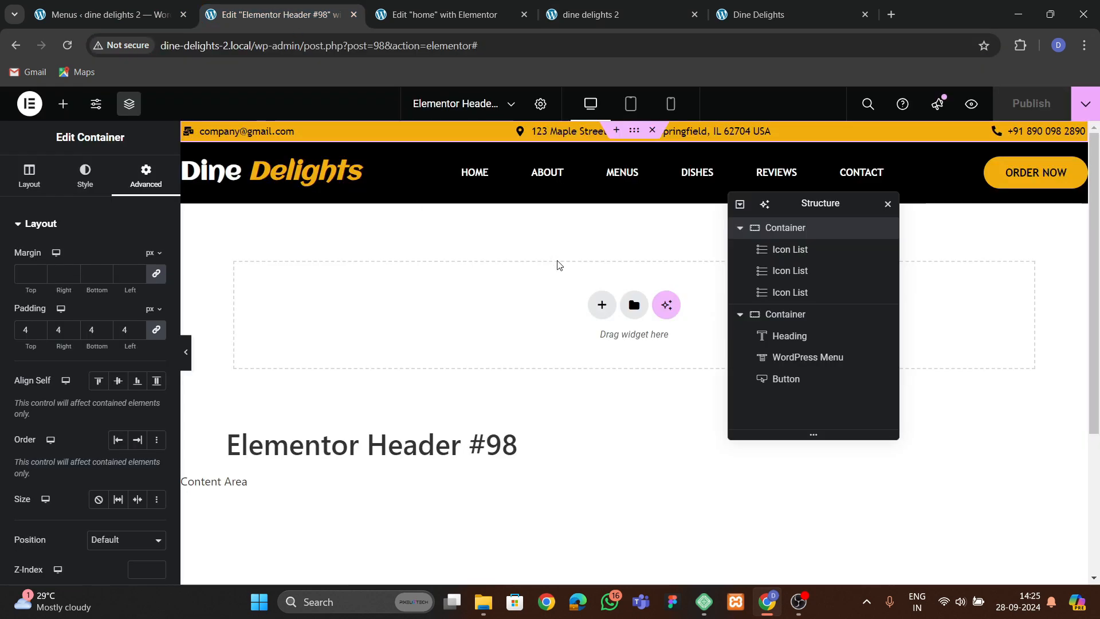
Make the main header container sticky at the top through its motion effects.
{"action": "left_click", "coordinate": [630, 152]}
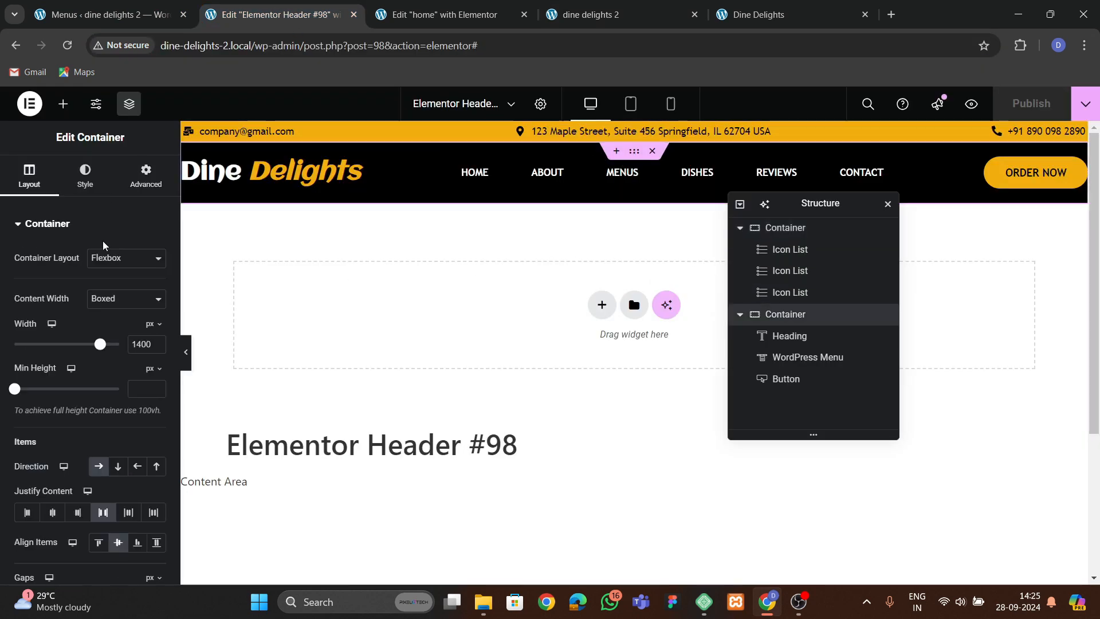
{"action": "left_click", "coordinate": [146, 175]}
{"action": "scroll", "coordinate": [96, 376], "scroll_direction": "down", "scroll_amount": 3}
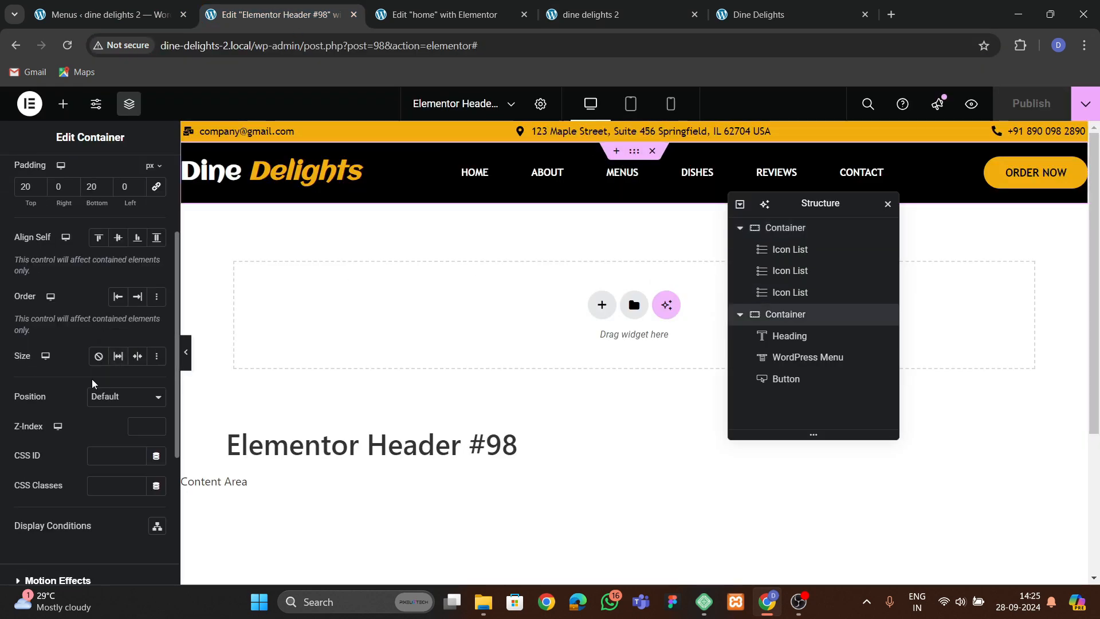
{"action": "scroll", "coordinate": [94, 384], "scroll_direction": "down", "scroll_amount": 3}
{"action": "left_click", "coordinate": [70, 366]}
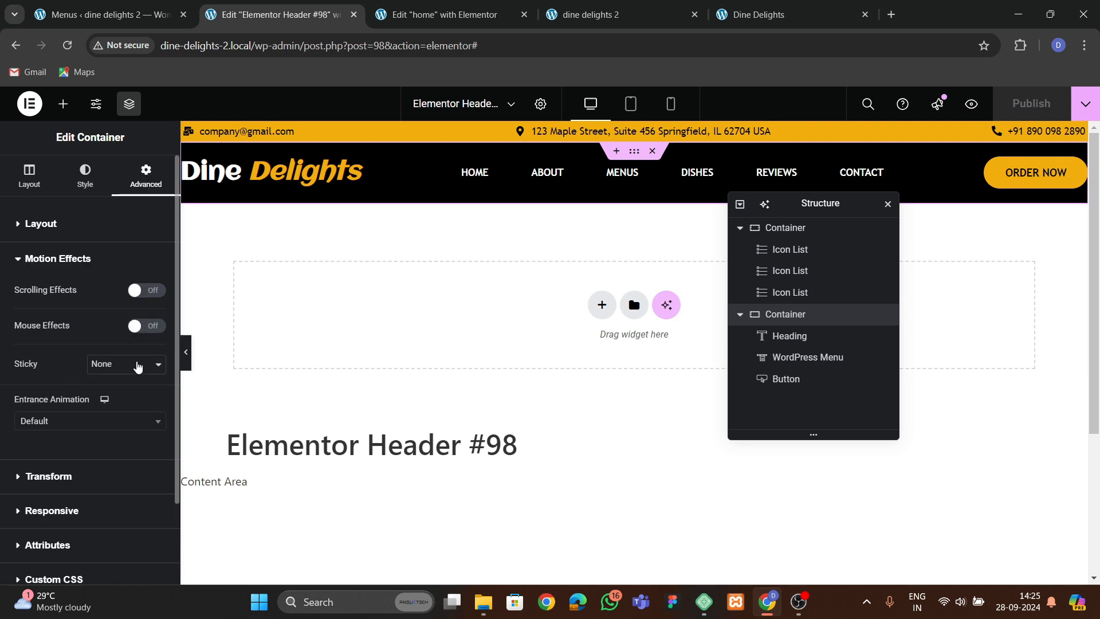
{"action": "left_click", "coordinate": [109, 403]}
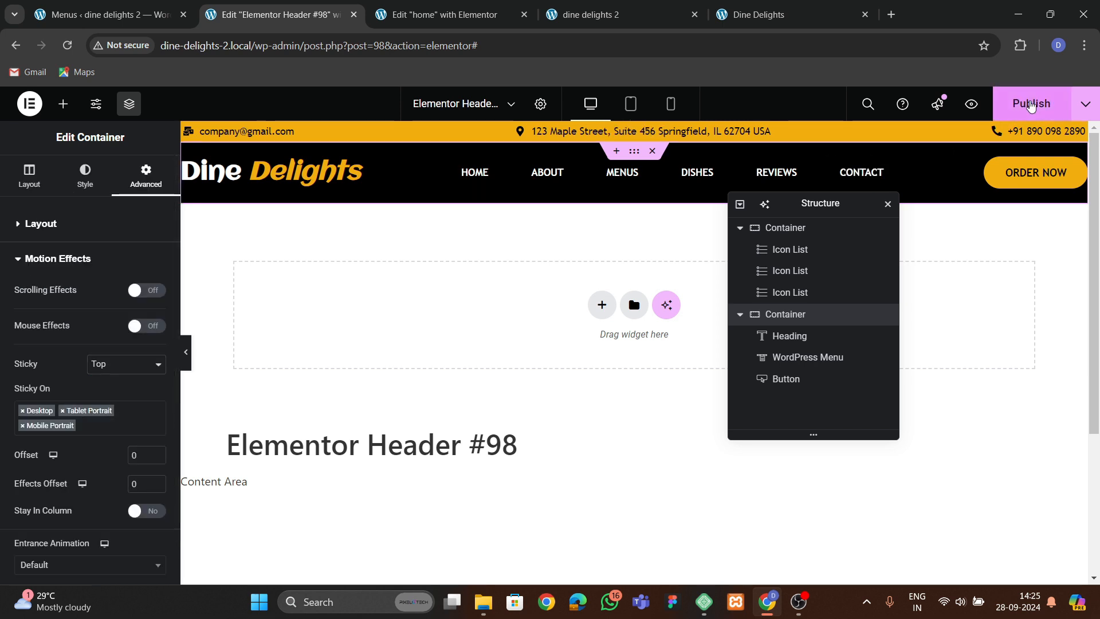
Reload the dine delights 2 site and test the sticky header and its menu links.
{"action": "left_click", "coordinate": [619, 14]}
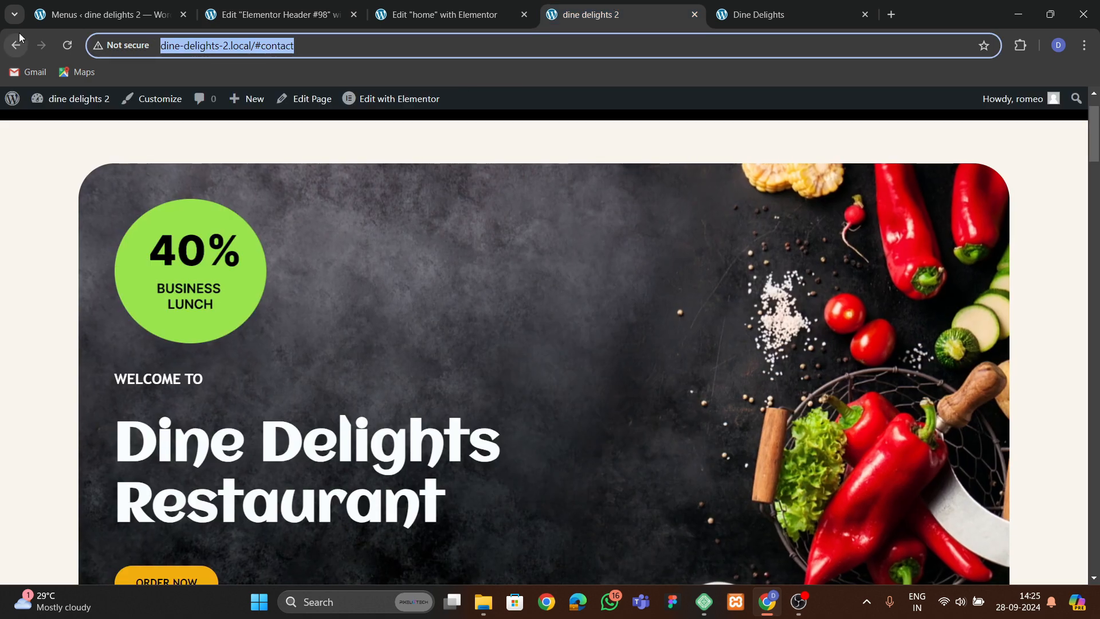
{"action": "left_click", "coordinate": [67, 45]}
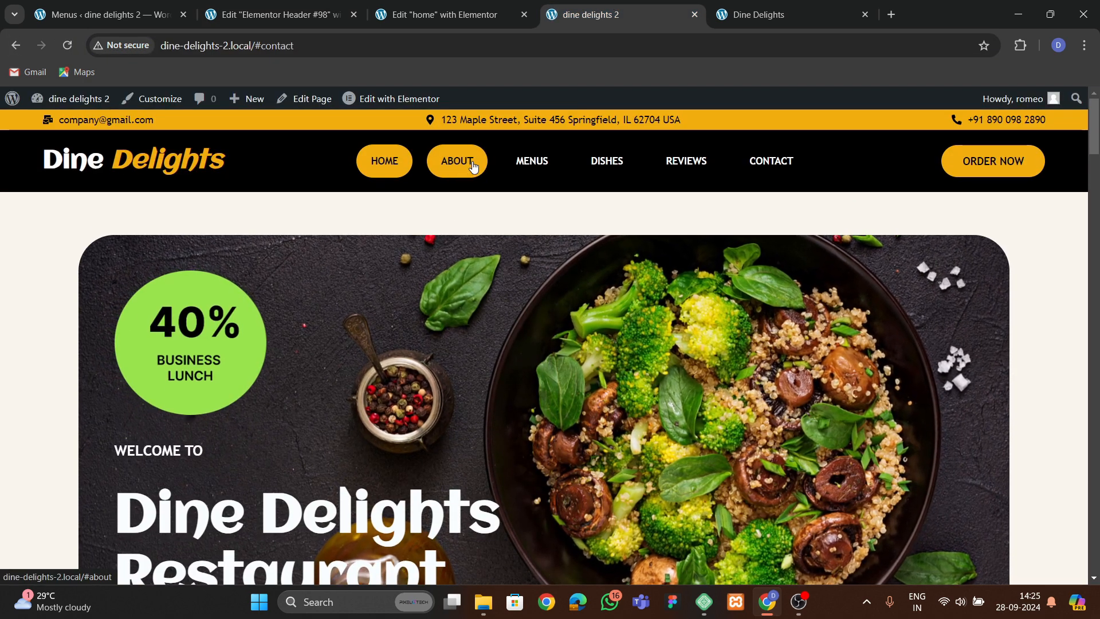
{"action": "scroll", "coordinate": [598, 269], "scroll_direction": "down", "scroll_amount": 3}
{"action": "scroll", "coordinate": [624, 342], "scroll_direction": "down", "scroll_amount": 5}
{"action": "scroll", "coordinate": [622, 335], "scroll_direction": "up", "scroll_amount": 7}
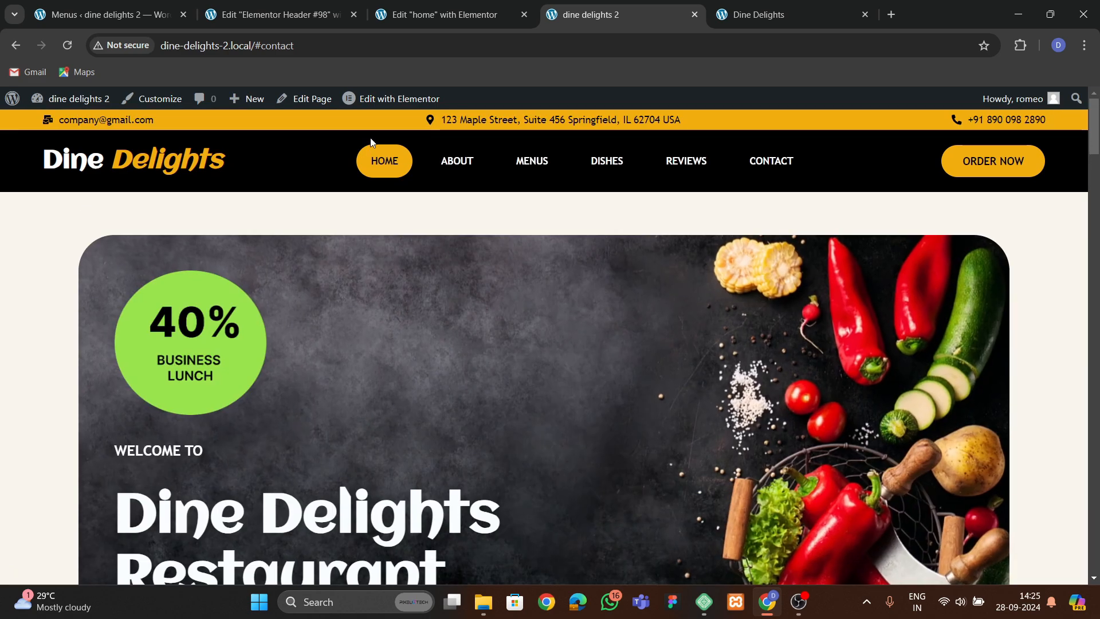
{"action": "left_click", "coordinate": [460, 164]}
{"action": "left_click", "coordinate": [547, 168]}
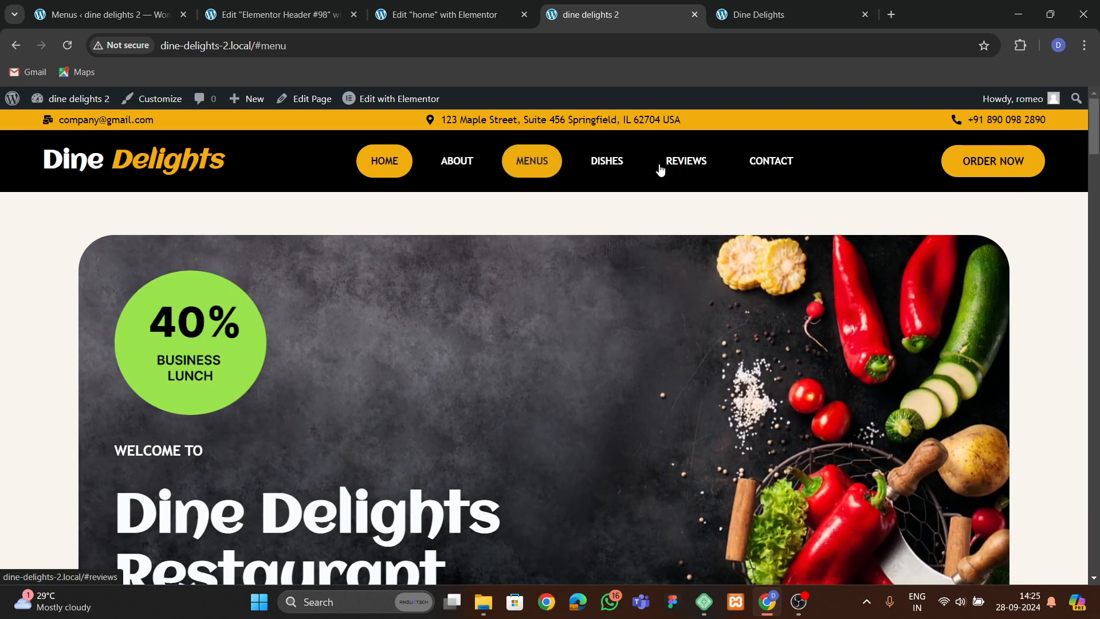
Reload the home page editor and review the page with the updated header.
{"action": "left_click", "coordinate": [459, 13]}
{"action": "key", "text": "F5"}
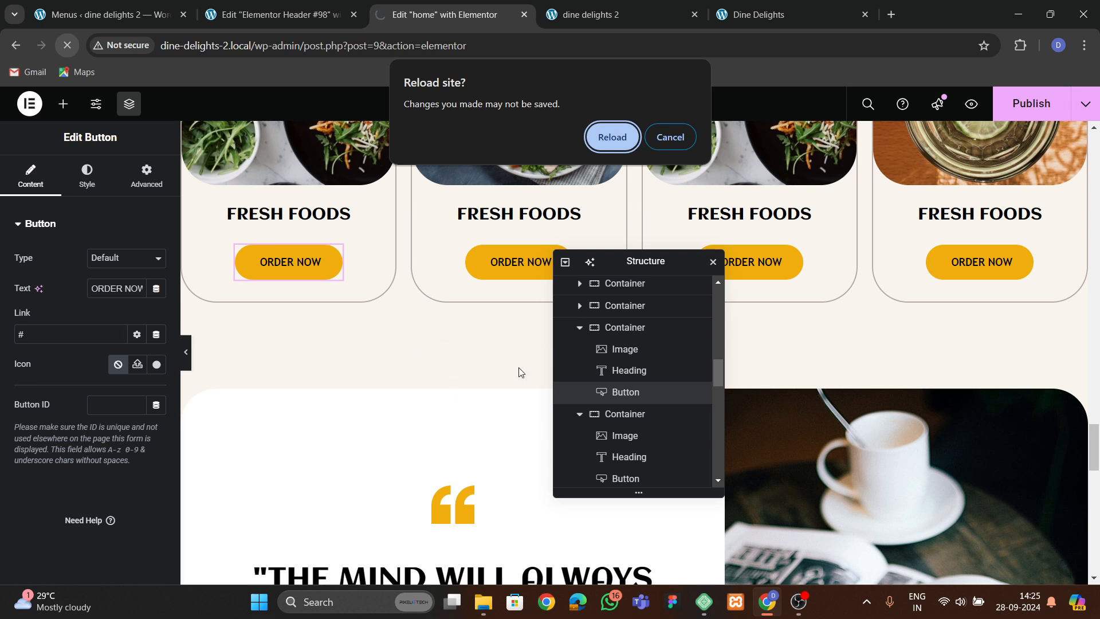
{"action": "left_click", "coordinate": [611, 138]}
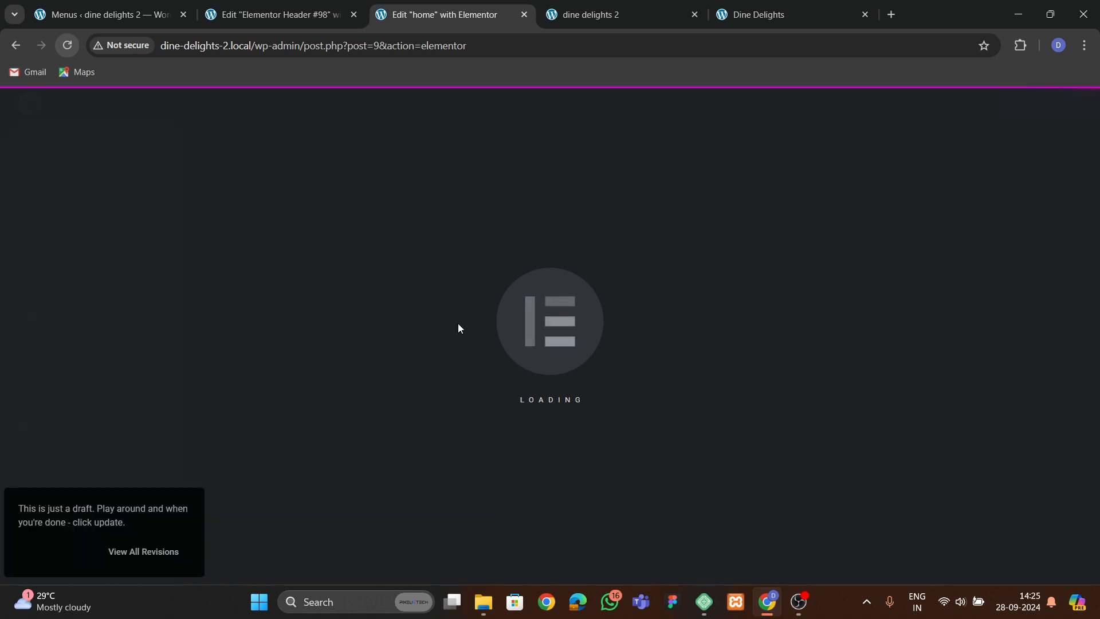
{"action": "scroll", "coordinate": [361, 338], "scroll_direction": "down", "scroll_amount": 5}
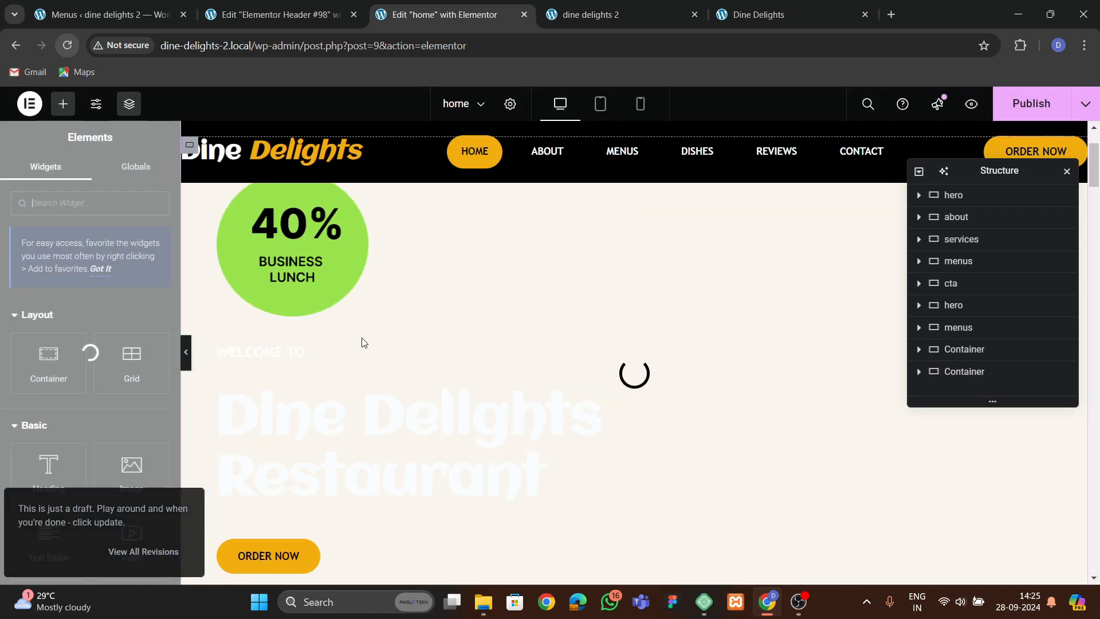
{"action": "scroll", "coordinate": [365, 342], "scroll_direction": "down", "scroll_amount": 18}
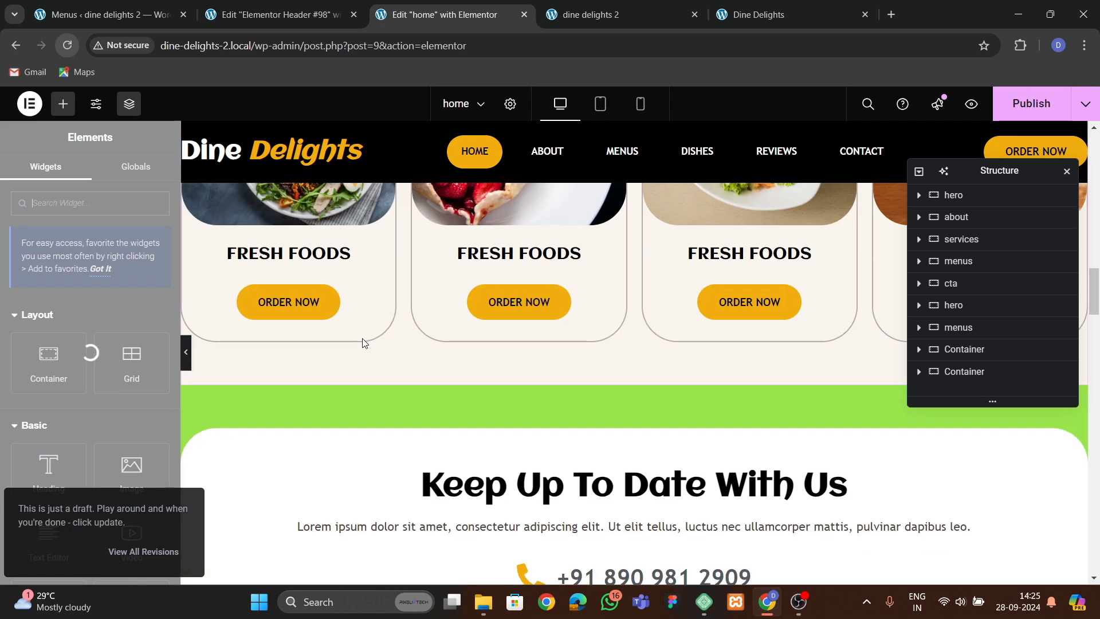
{"action": "scroll", "coordinate": [365, 343], "scroll_direction": "up", "scroll_amount": 11}
{"action": "scroll", "coordinate": [364, 342], "scroll_direction": "up", "scroll_amount": 8}
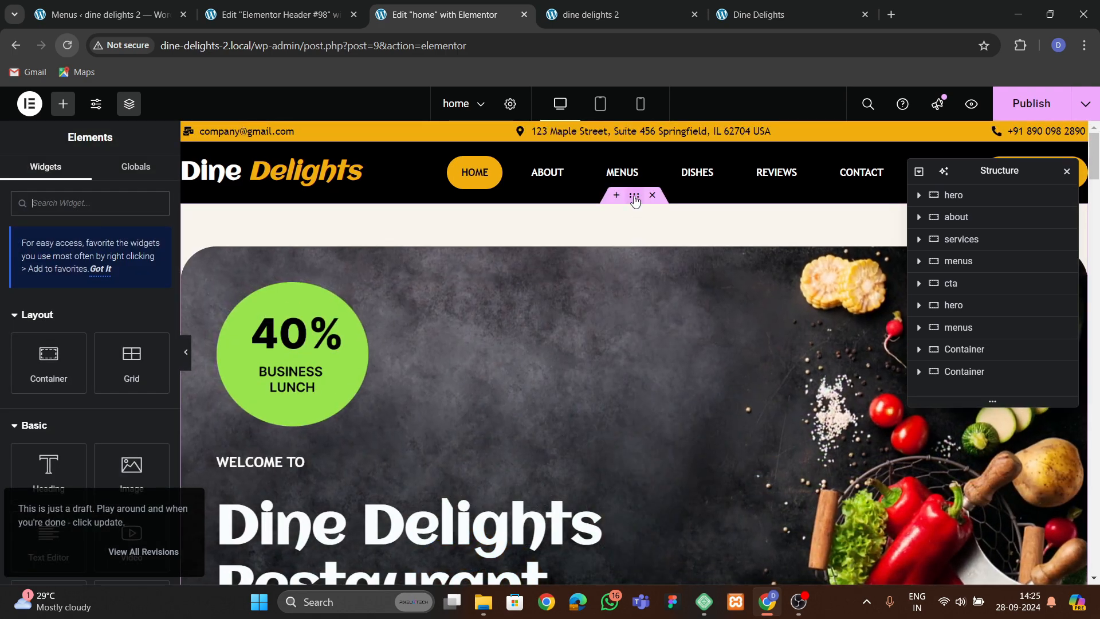
Set the hero section container's CSS ID to hero.
{"action": "left_click", "coordinate": [634, 195]}
{"action": "left_click", "coordinate": [145, 175]}
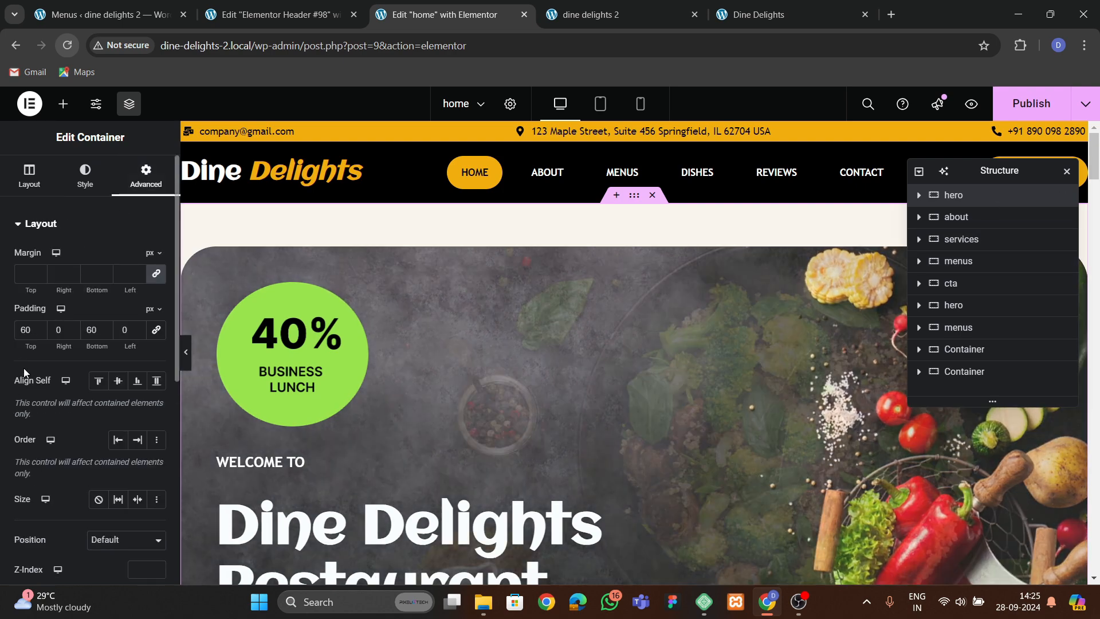
{"action": "scroll", "coordinate": [35, 381], "scroll_direction": "down", "scroll_amount": 4}
{"action": "left_click", "coordinate": [90, 385]}
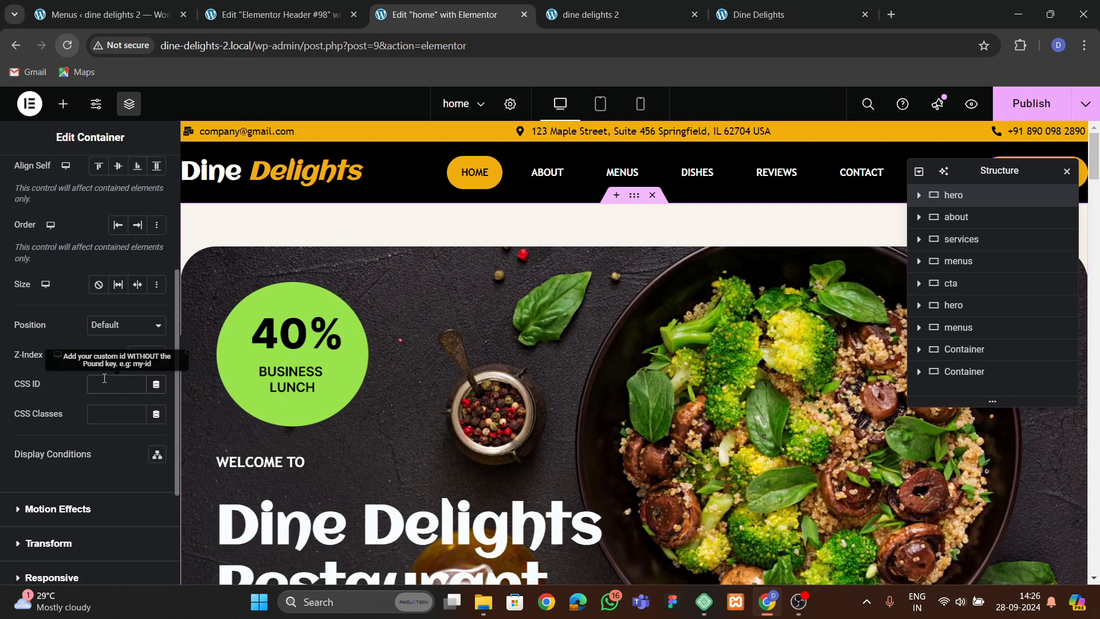
{"action": "type", "text": "hero"}
Set the about section container's CSS ID to about.
{"action": "scroll", "coordinate": [679, 441], "scroll_direction": "down", "scroll_amount": 10}
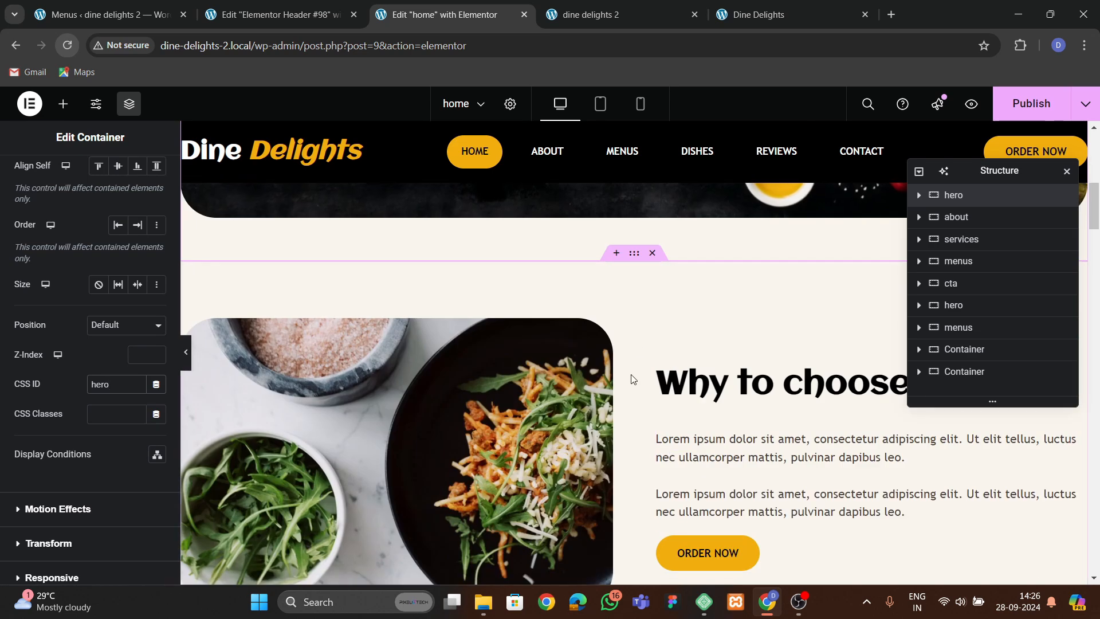
{"action": "left_click", "coordinate": [432, 338]}
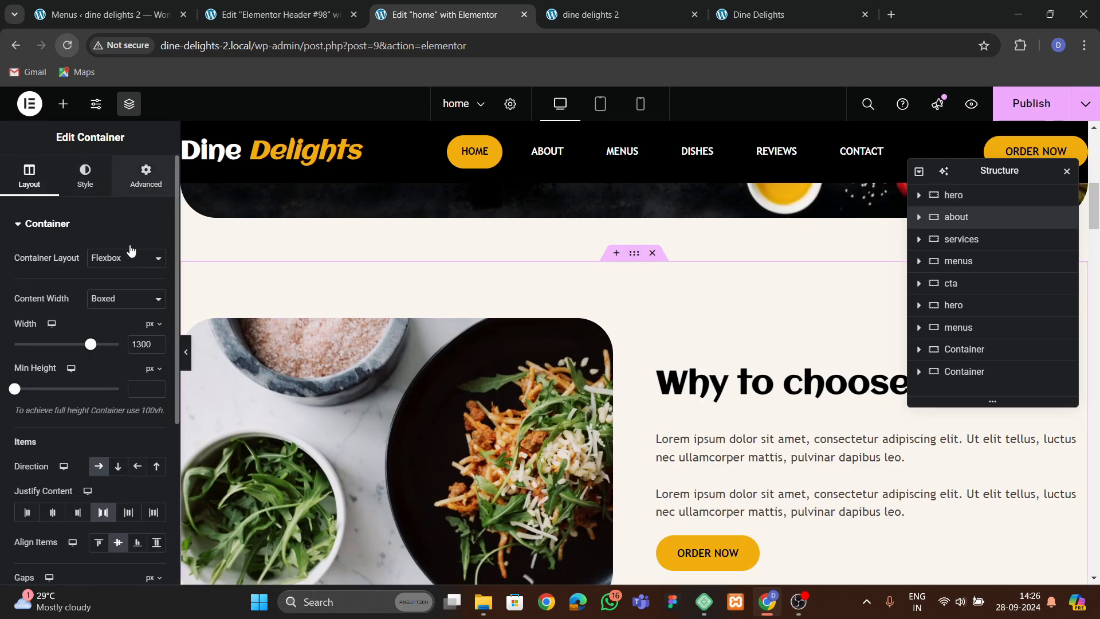
{"action": "left_click", "coordinate": [146, 176]}
{"action": "scroll", "coordinate": [125, 383], "scroll_direction": "down", "scroll_amount": 4}
{"action": "left_click", "coordinate": [106, 385]}
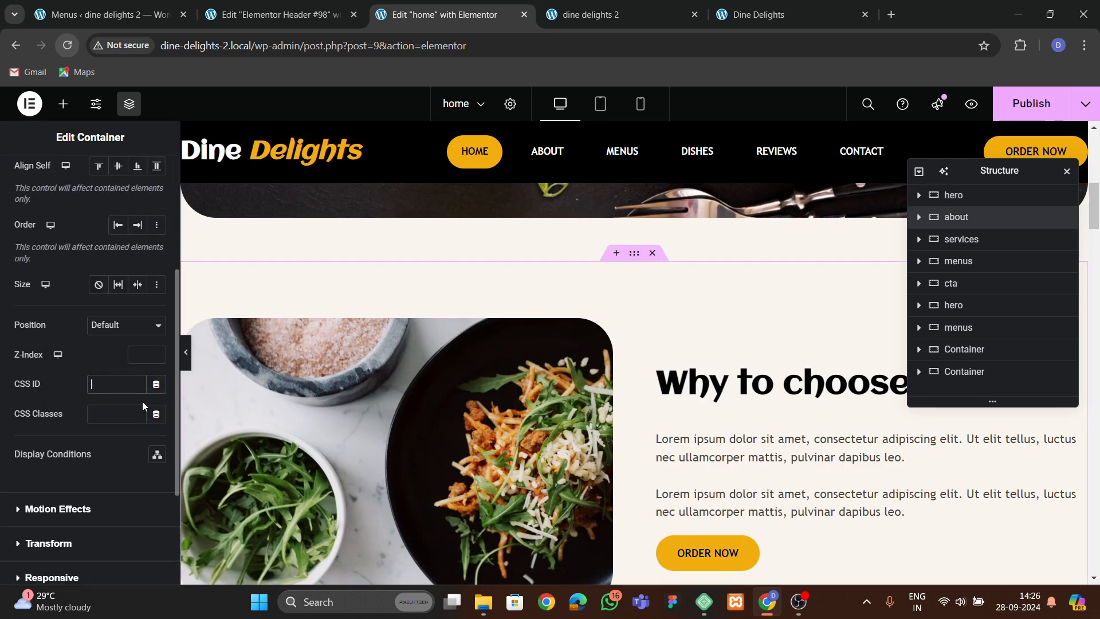
{"action": "type", "text": "about"}
Set the Visit Our Menus section container's CSS ID to menus.
{"action": "scroll", "coordinate": [517, 321], "scroll_direction": "down", "scroll_amount": 10}
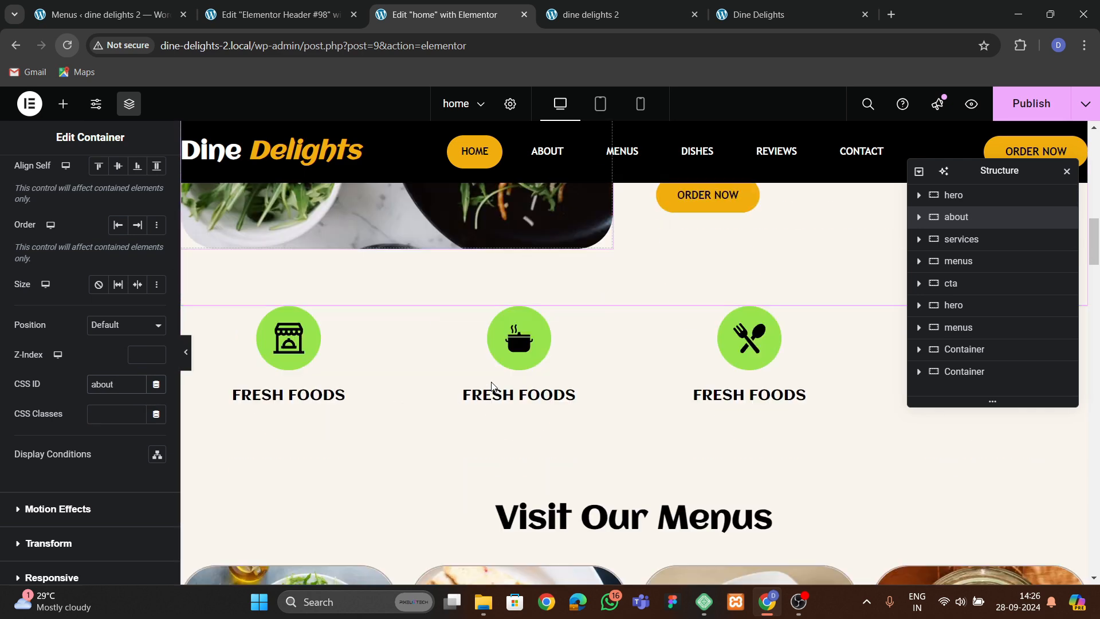
{"action": "left_click", "coordinate": [634, 240]}
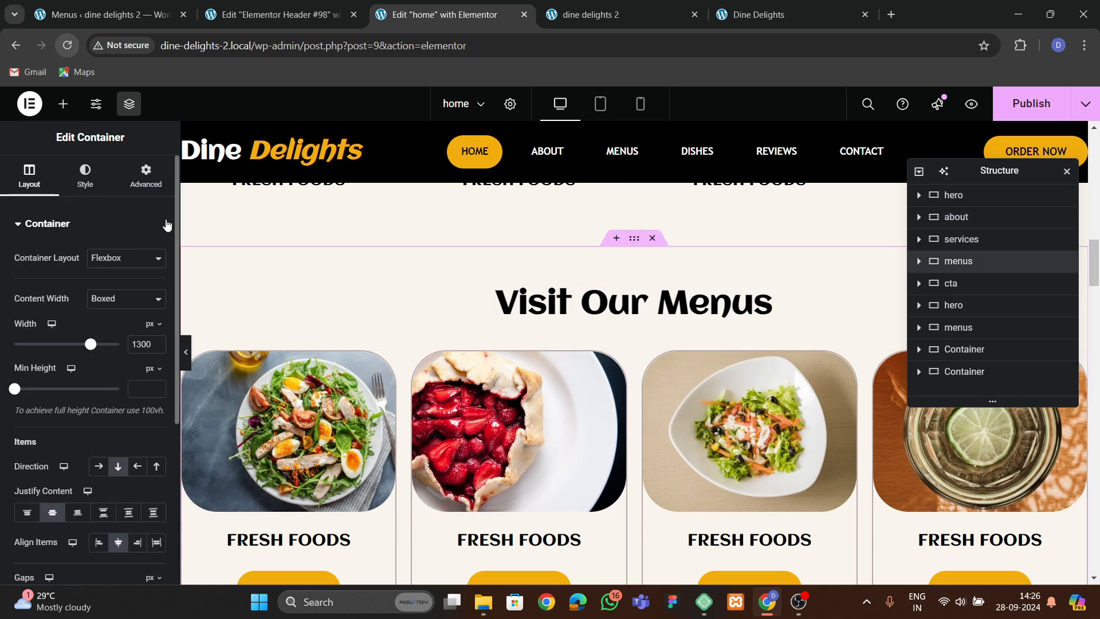
{"action": "left_click", "coordinate": [145, 177]}
{"action": "scroll", "coordinate": [73, 319], "scroll_direction": "down", "scroll_amount": 5}
{"action": "left_click", "coordinate": [116, 242]}
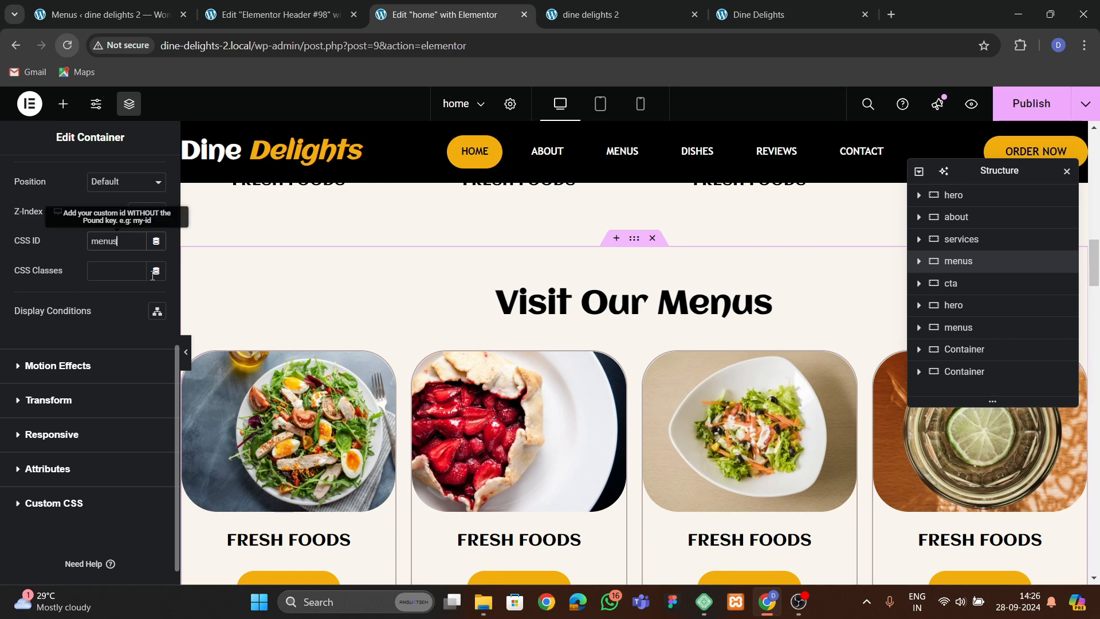
Set the Our Best Dishes section container's CSS ID to dishes.
{"action": "scroll", "coordinate": [614, 345], "scroll_direction": "down", "scroll_amount": 15}
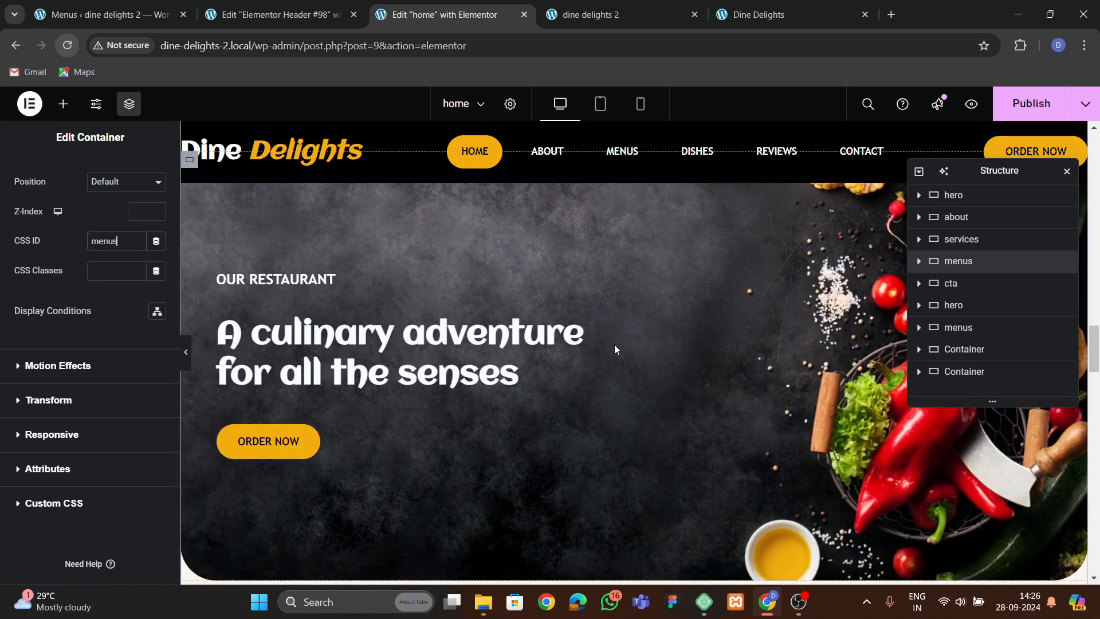
{"action": "scroll", "coordinate": [614, 345], "scroll_direction": "down", "scroll_amount": 6}
{"action": "scroll", "coordinate": [617, 345], "scroll_direction": "up", "scroll_amount": 2}
{"action": "left_click", "coordinate": [634, 329]}
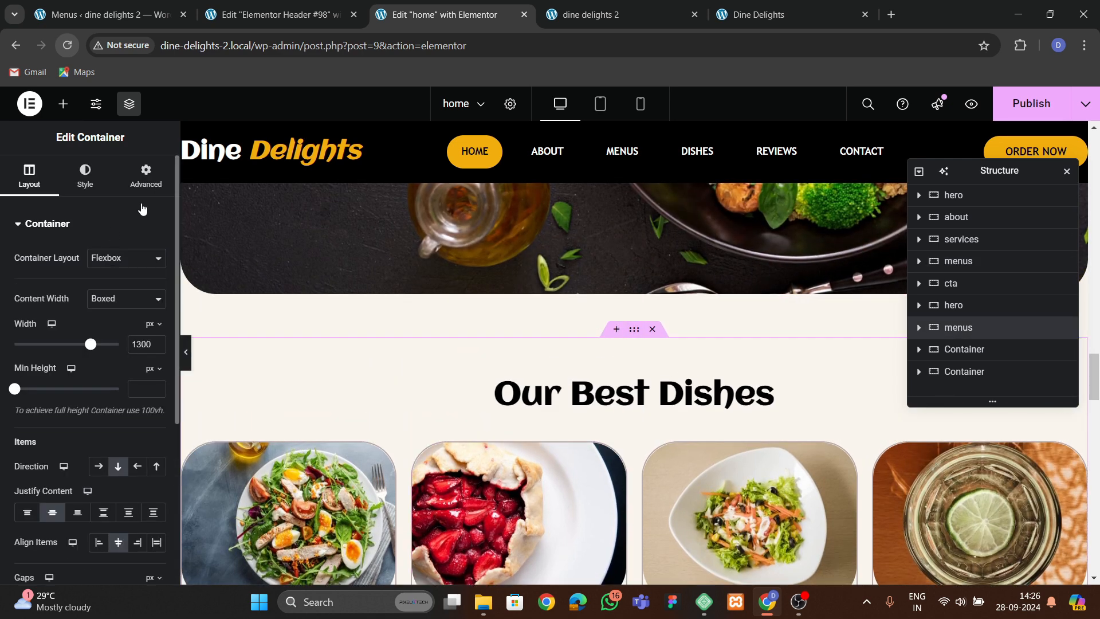
{"action": "left_click", "coordinate": [146, 179]}
{"action": "scroll", "coordinate": [115, 298], "scroll_direction": "down", "scroll_amount": 5}
{"action": "left_click", "coordinate": [112, 316]}
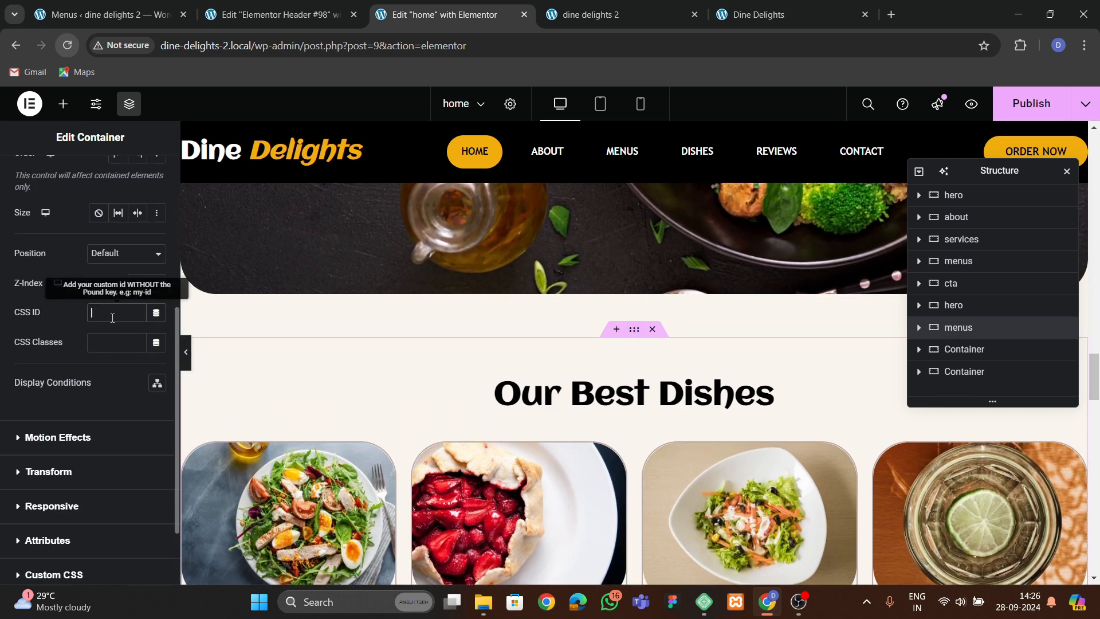
{"action": "type", "text": "dishes"}
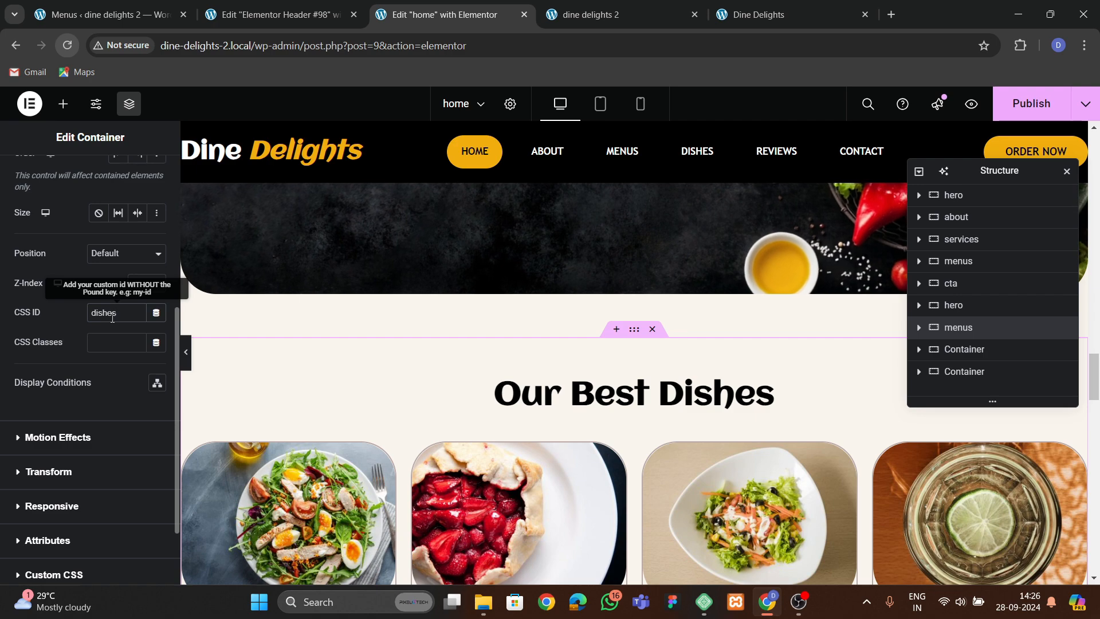
Set the contact section container's CSS ID to contact and publish the page.
{"action": "scroll", "coordinate": [657, 396], "scroll_direction": "down", "scroll_amount": 10}
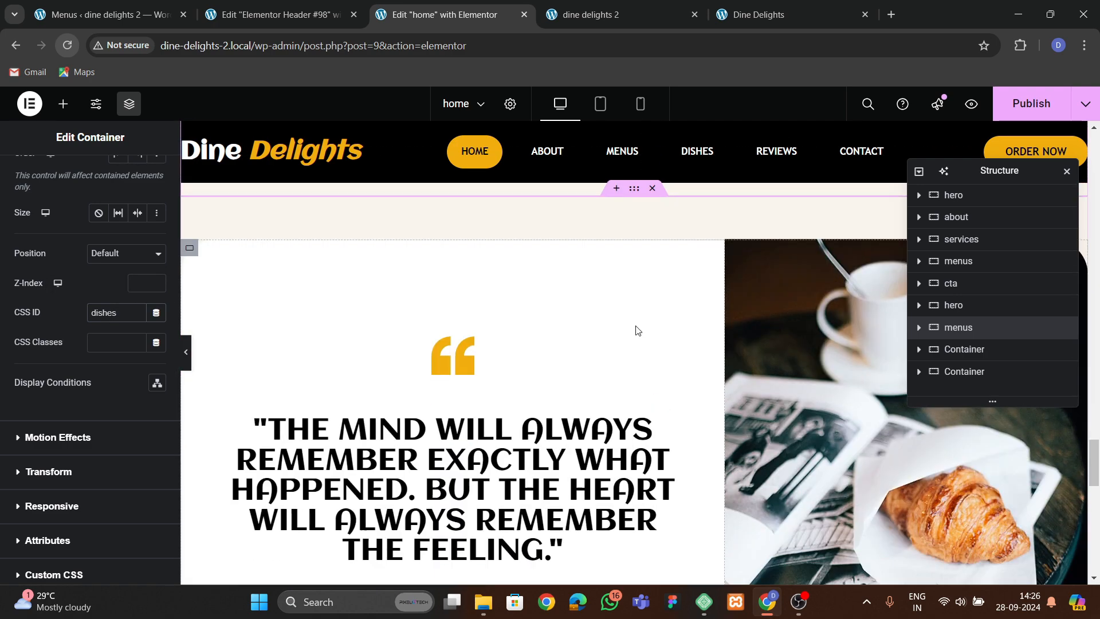
{"action": "scroll", "coordinate": [638, 331], "scroll_direction": "down", "scroll_amount": 10}
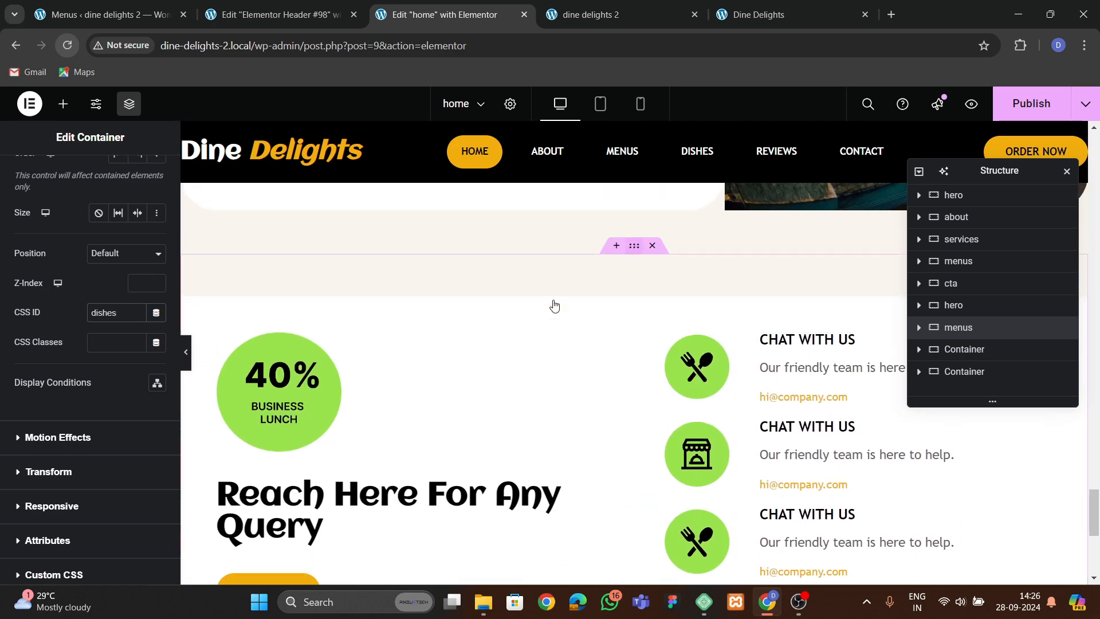
{"action": "left_click", "coordinate": [554, 305]}
{"action": "left_click", "coordinate": [148, 173]}
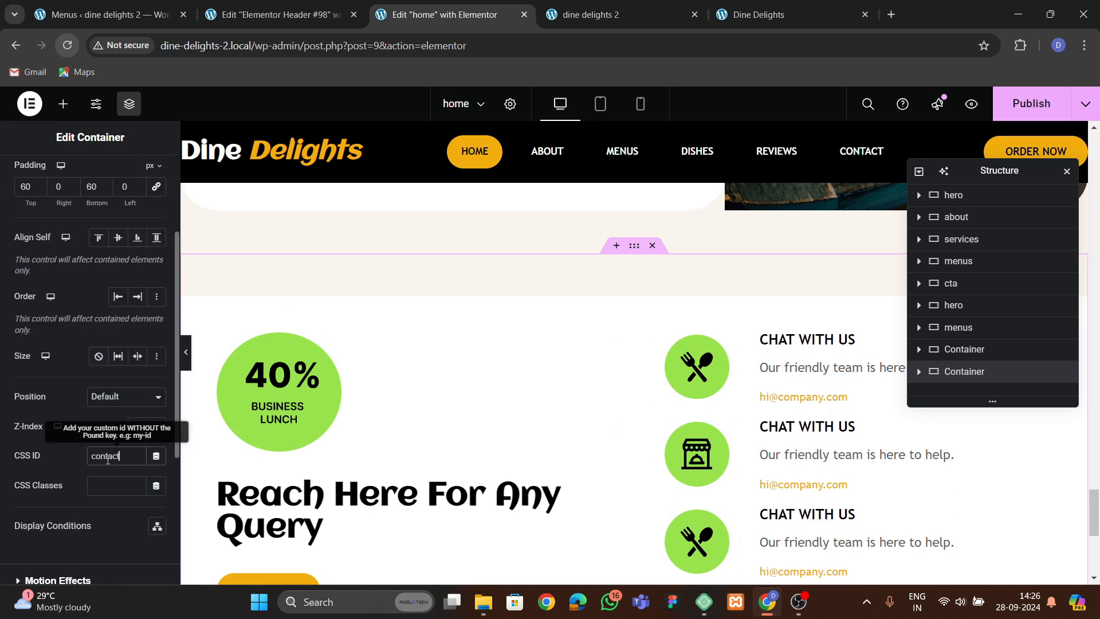
{"action": "scroll", "coordinate": [688, 450], "scroll_direction": "down", "scroll_amount": 6}
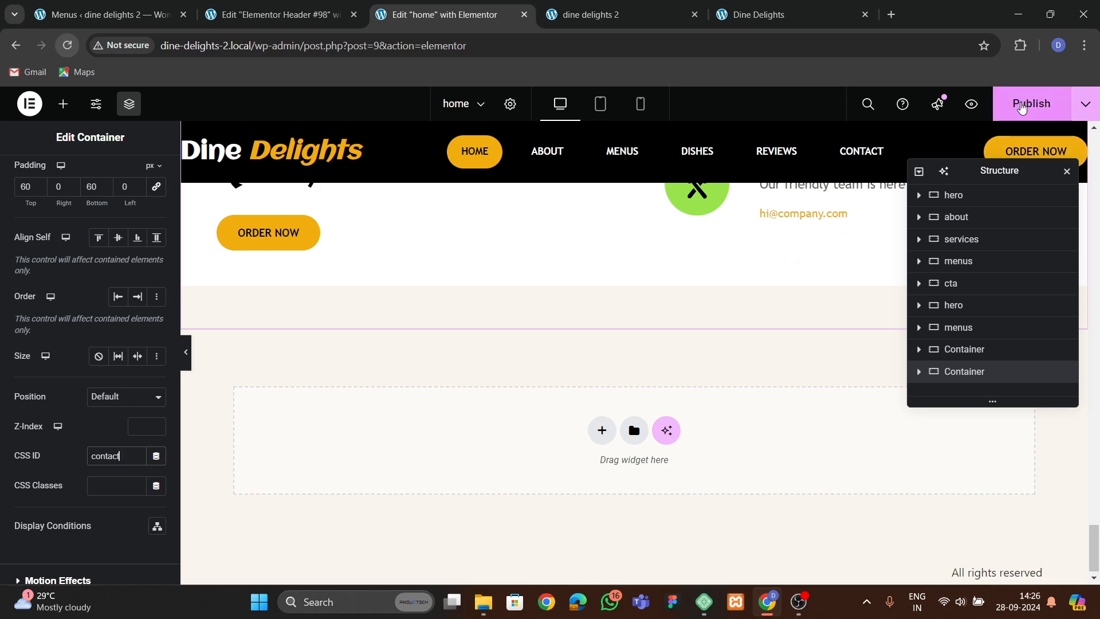
{"action": "left_click", "coordinate": [1031, 103]}
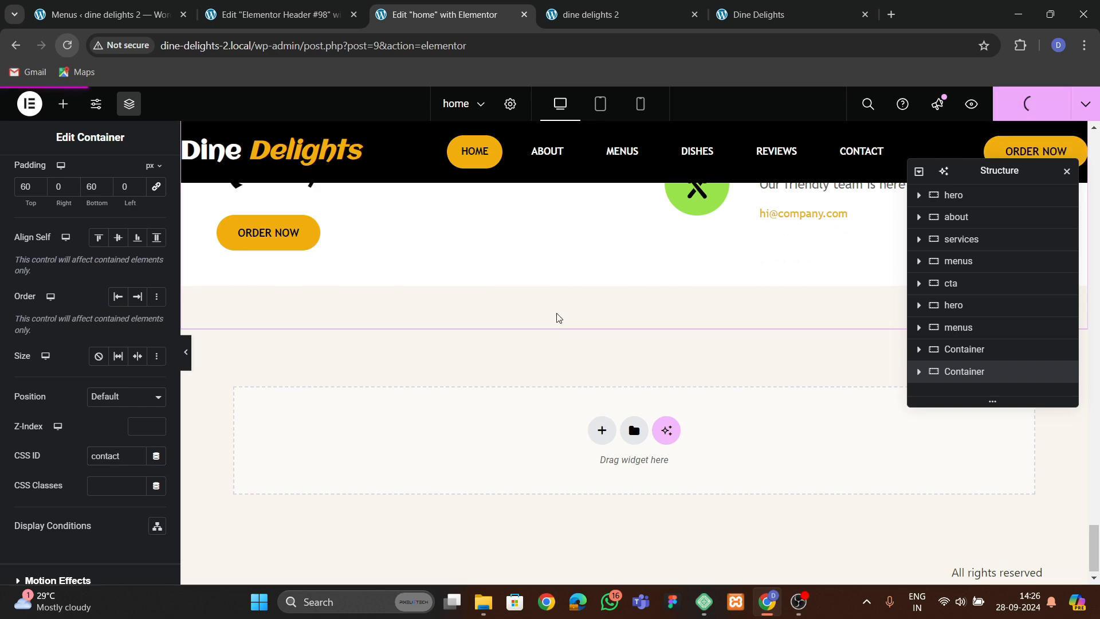
Test the header menu links on the live site's home page.
{"action": "left_click", "coordinate": [624, 14]}
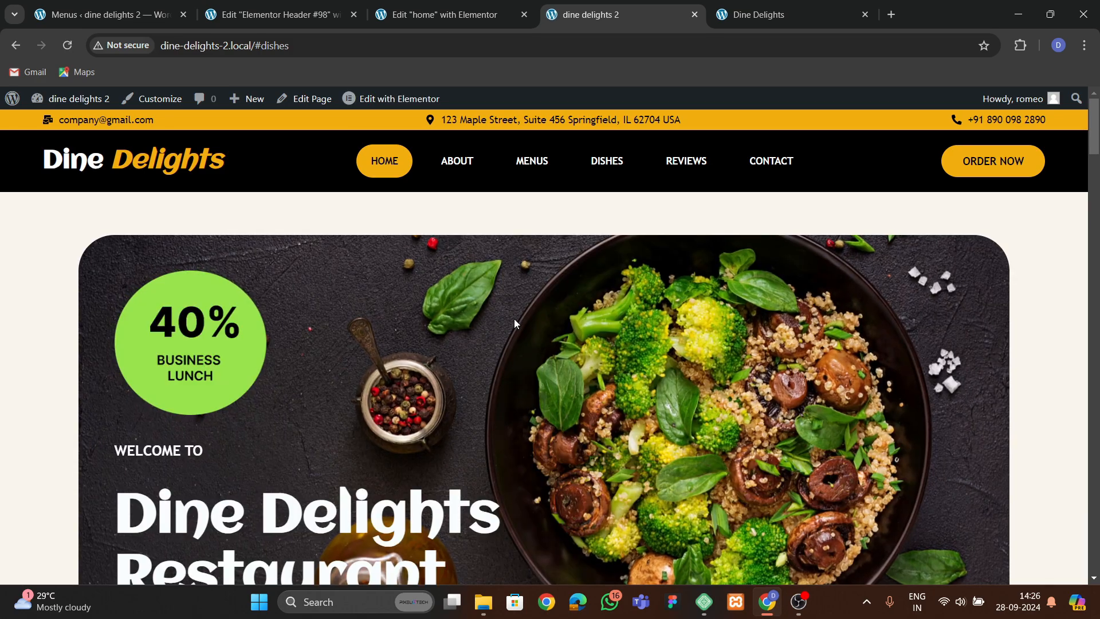
{"action": "scroll", "coordinate": [514, 327], "scroll_direction": "down", "scroll_amount": 10}
{"action": "scroll", "coordinate": [515, 335], "scroll_direction": "up", "scroll_amount": 8}
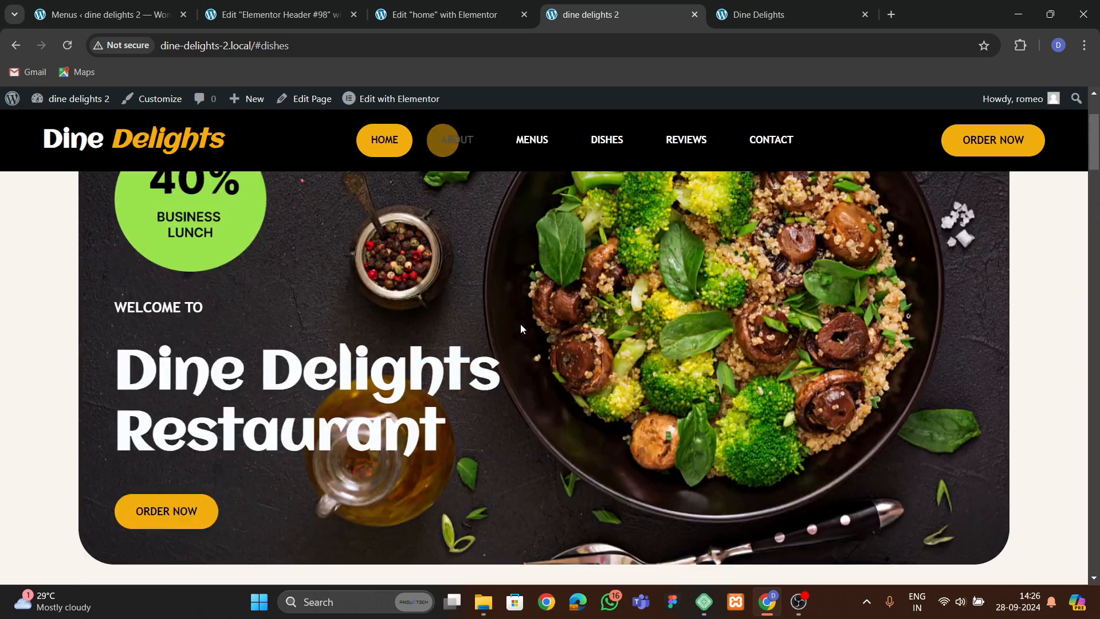
{"action": "scroll", "coordinate": [520, 328], "scroll_direction": "up", "scroll_amount": 2}
{"action": "left_click", "coordinate": [459, 160]}
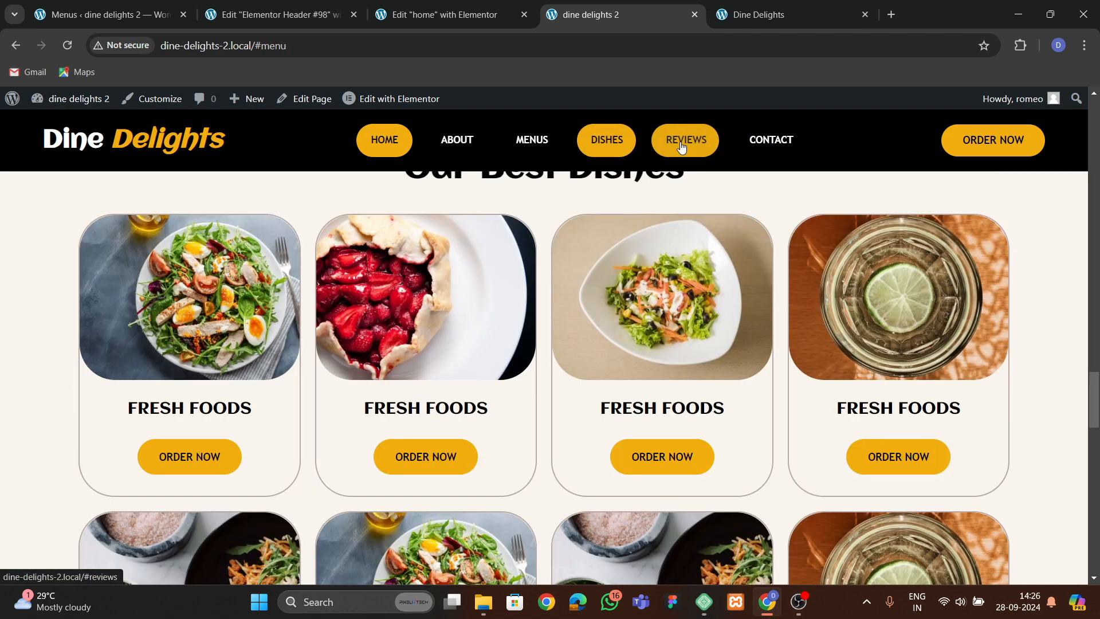
{"action": "left_click", "coordinate": [687, 140]}
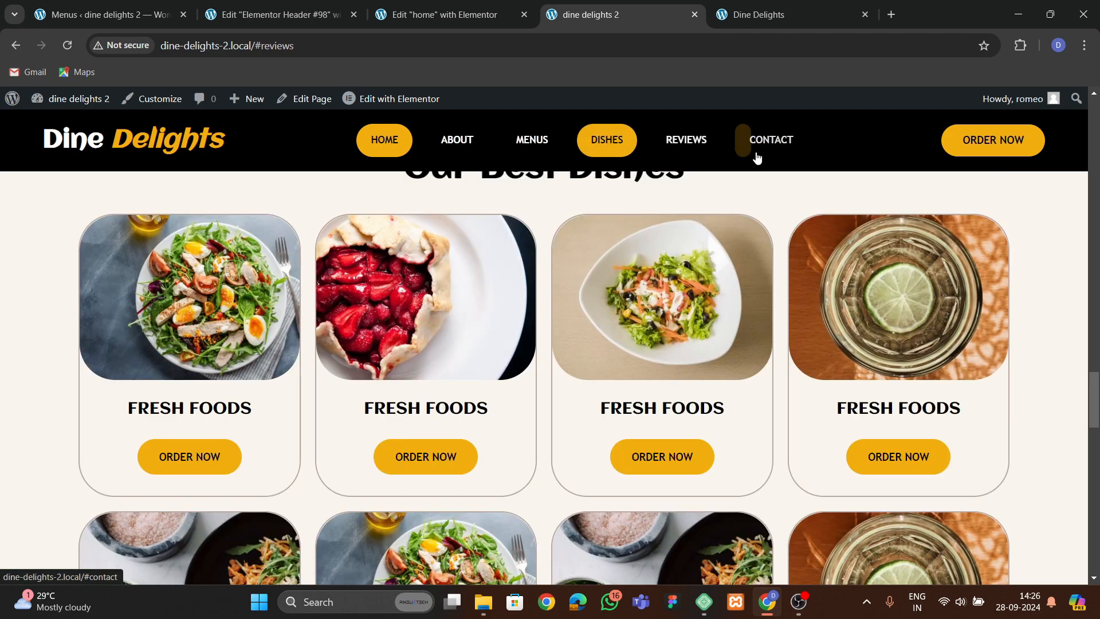
{"action": "left_click", "coordinate": [741, 153]}
{"action": "left_click", "coordinate": [438, 15]}
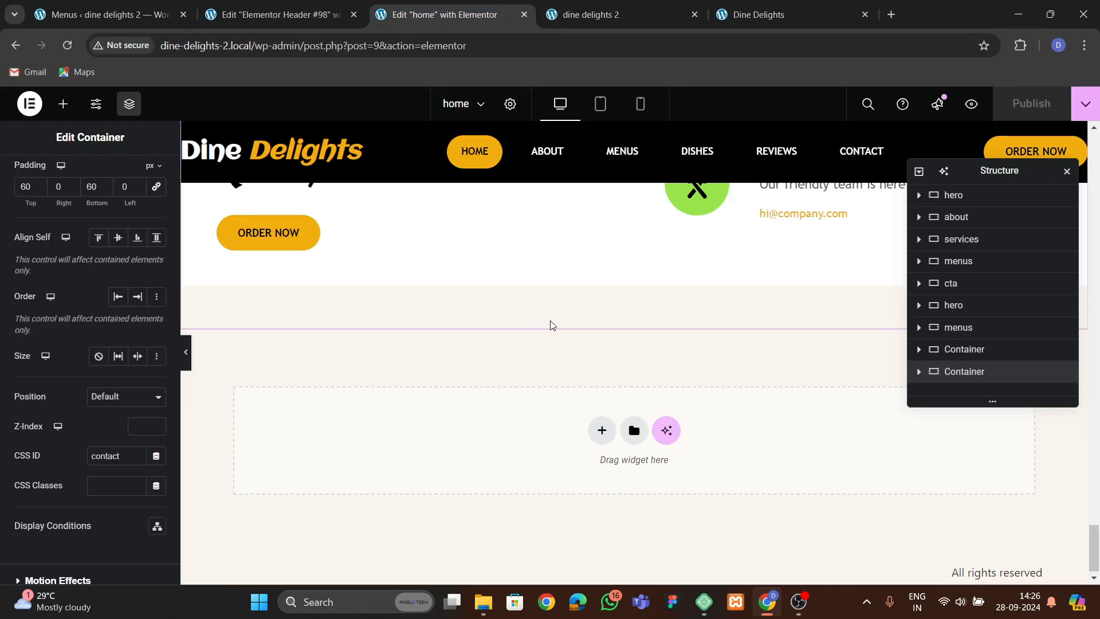
Remove the last letter from the Our Best Dishes container's CSS ID.
{"action": "scroll", "coordinate": [596, 309], "scroll_direction": "up", "scroll_amount": 12}
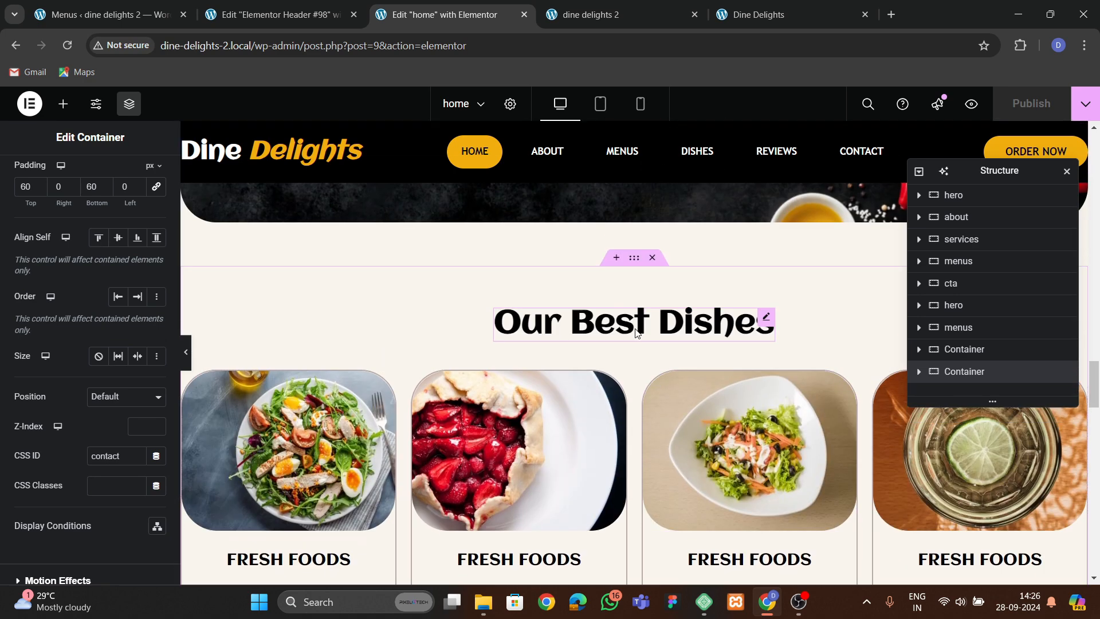
{"action": "left_click", "coordinate": [633, 259]}
{"action": "scroll", "coordinate": [114, 412], "scroll_direction": "down", "scroll_amount": 1}
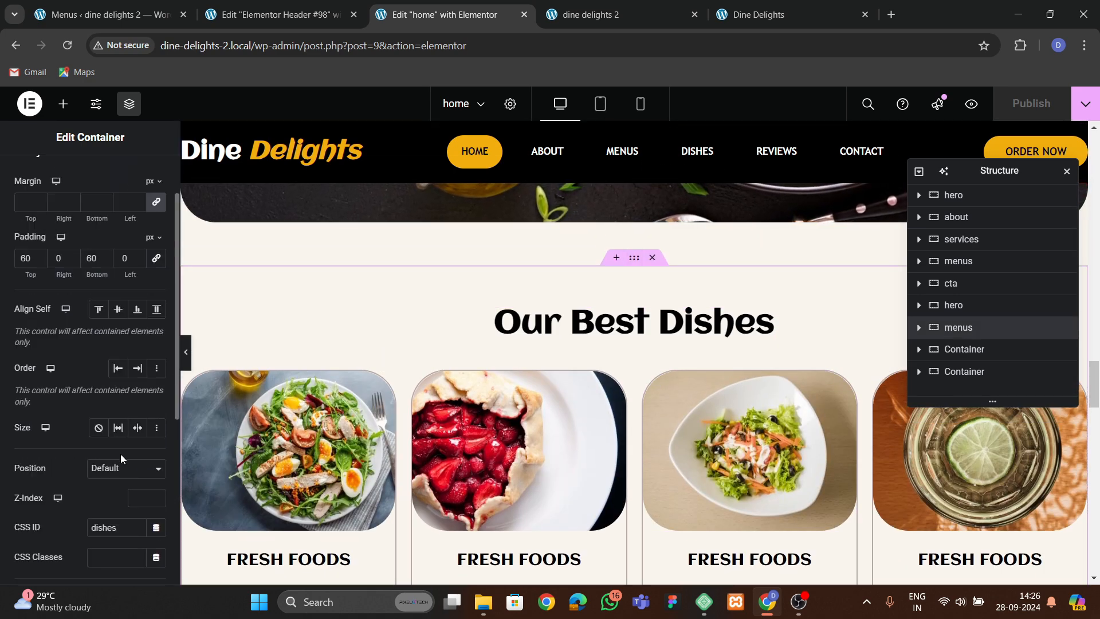
{"action": "left_click", "coordinate": [124, 527]}
{"action": "key", "text": "BackSpace"}
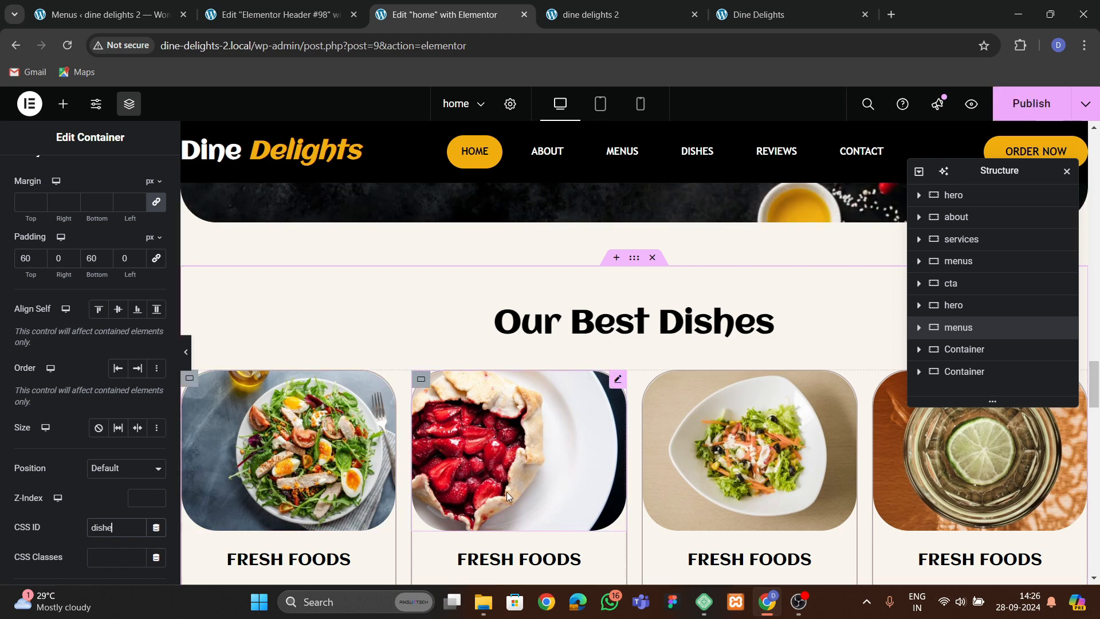
Set the Visit Our Menus section container's CSS ID to menu and publish the page.
{"action": "scroll", "coordinate": [527, 478], "scroll_direction": "up", "scroll_amount": 3}
{"action": "scroll", "coordinate": [527, 477], "scroll_direction": "up", "scroll_amount": 15}
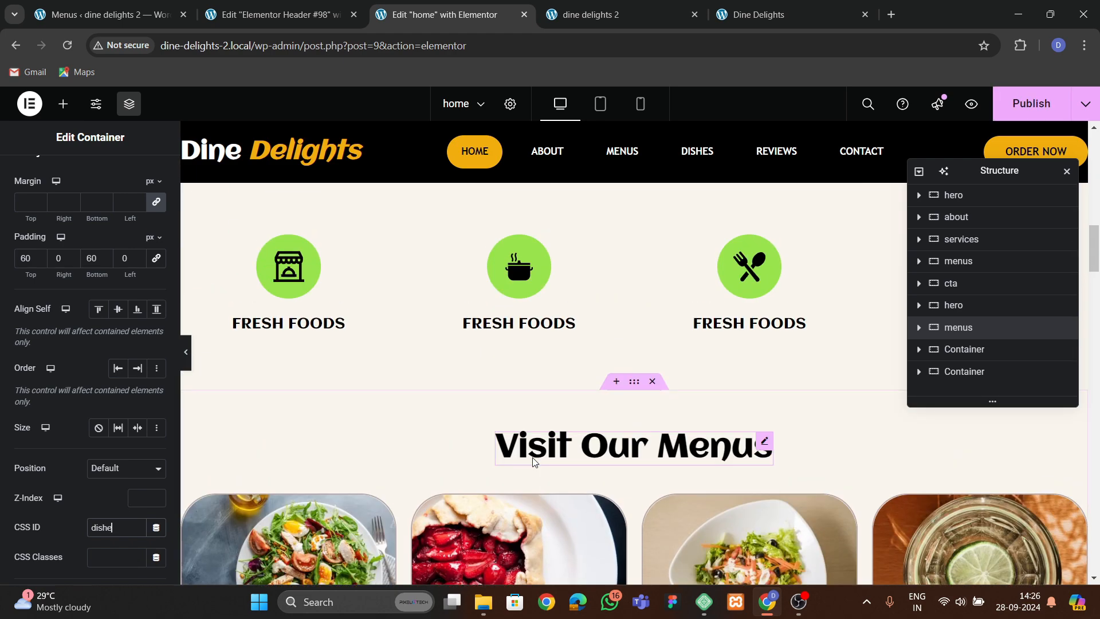
{"action": "left_click_drag", "start_coordinate": [632, 382], "coordinate": [633, 382]}
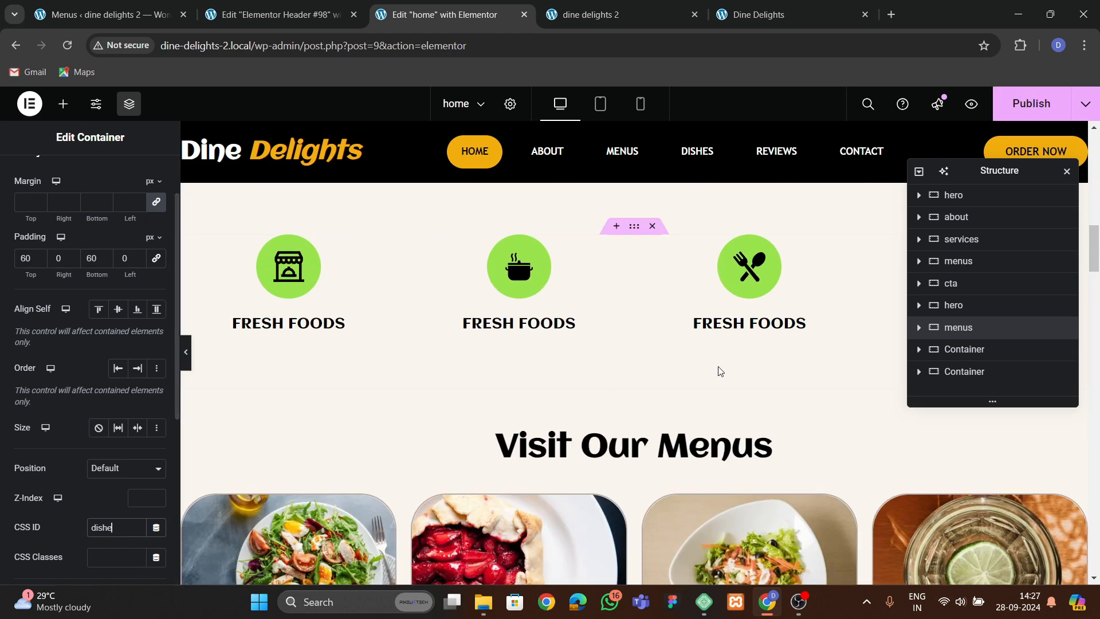
{"action": "left_click", "coordinate": [646, 377]}
{"action": "scroll", "coordinate": [114, 371], "scroll_direction": "down", "scroll_amount": 4}
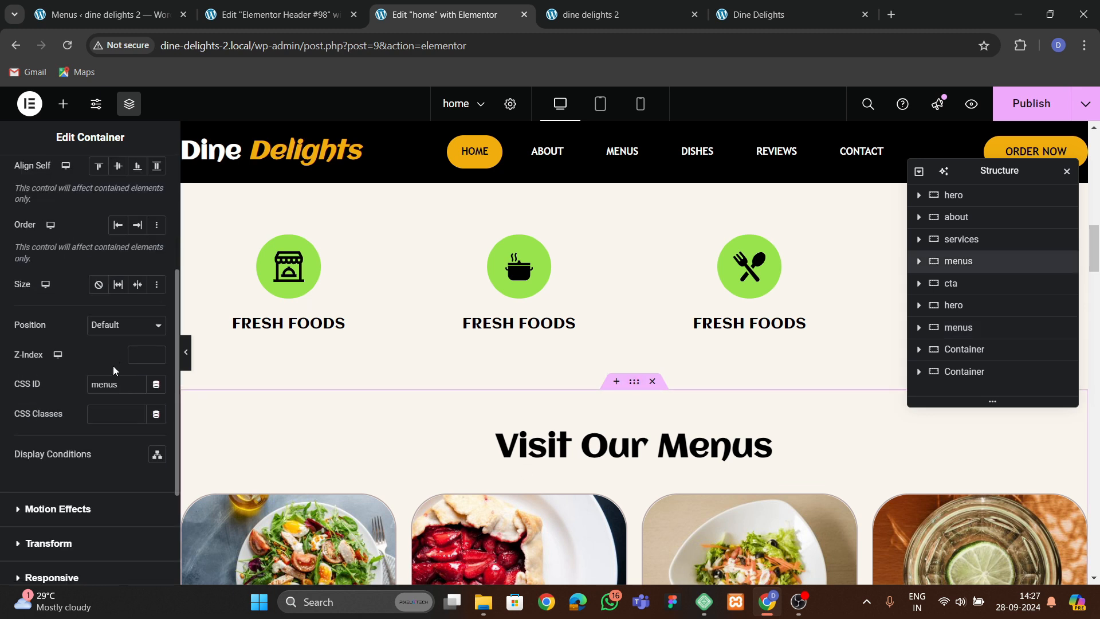
{"action": "left_click", "coordinate": [122, 383]}
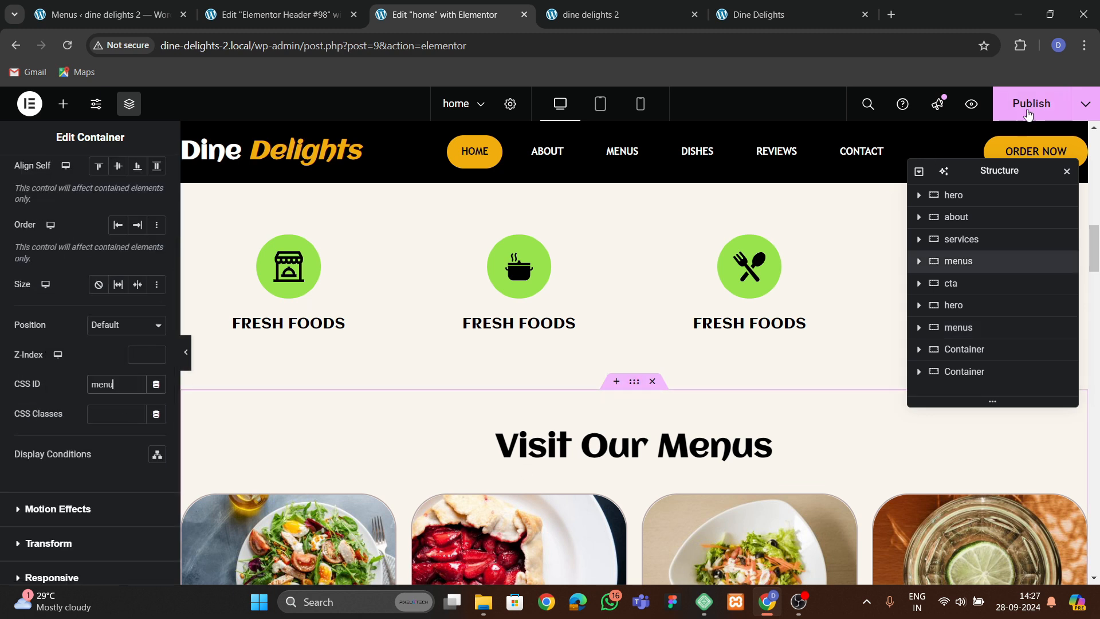
{"action": "left_click", "coordinate": [1028, 114]}
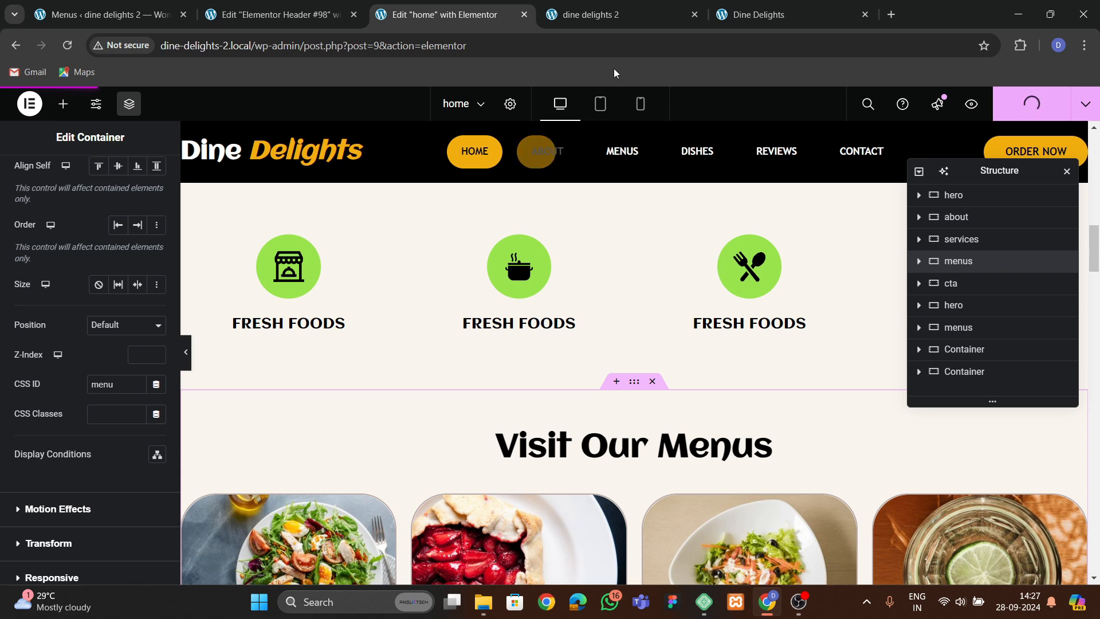
Test the About, Dishes and Contact header links on the live site.
{"action": "left_click", "coordinate": [609, 23]}
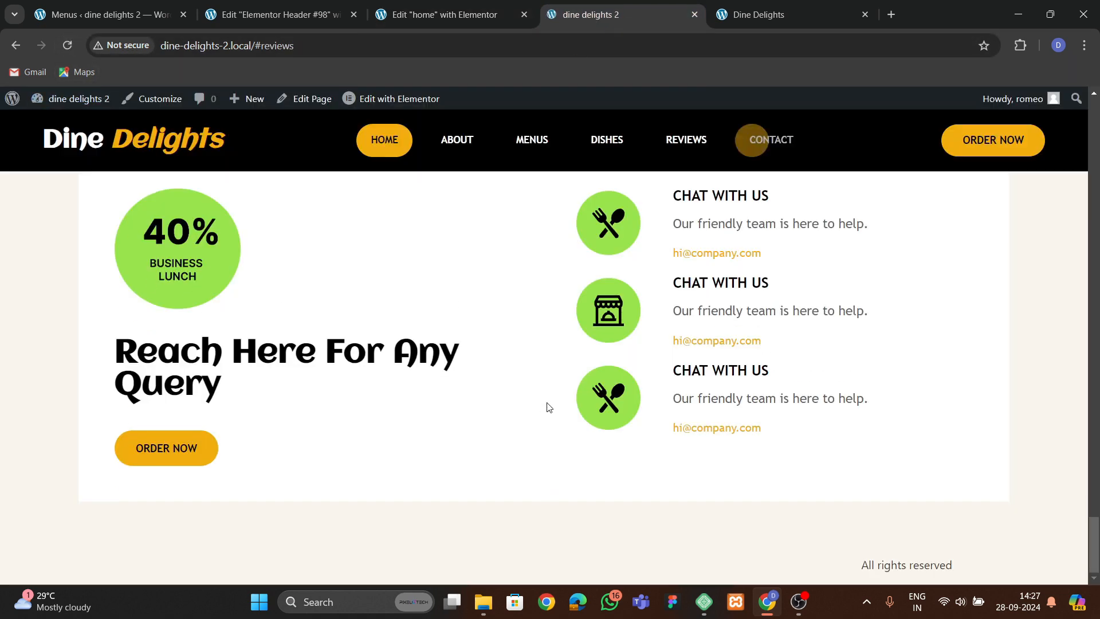
{"action": "scroll", "coordinate": [538, 426], "scroll_direction": "up", "scroll_amount": 10}
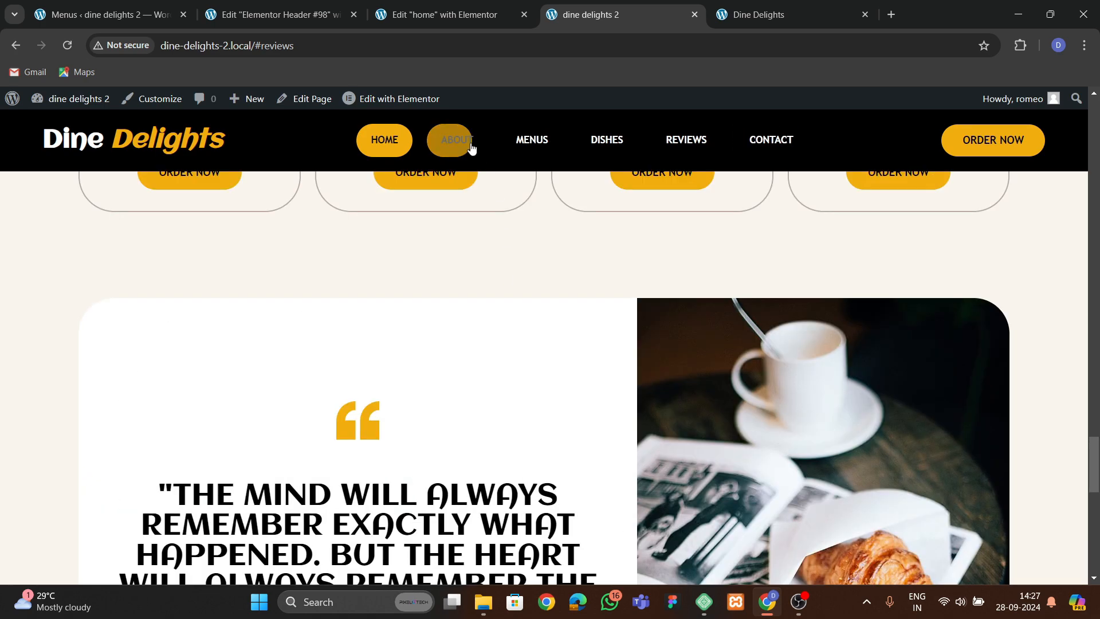
{"action": "left_click", "coordinate": [471, 145]}
{"action": "left_click", "coordinate": [603, 150]}
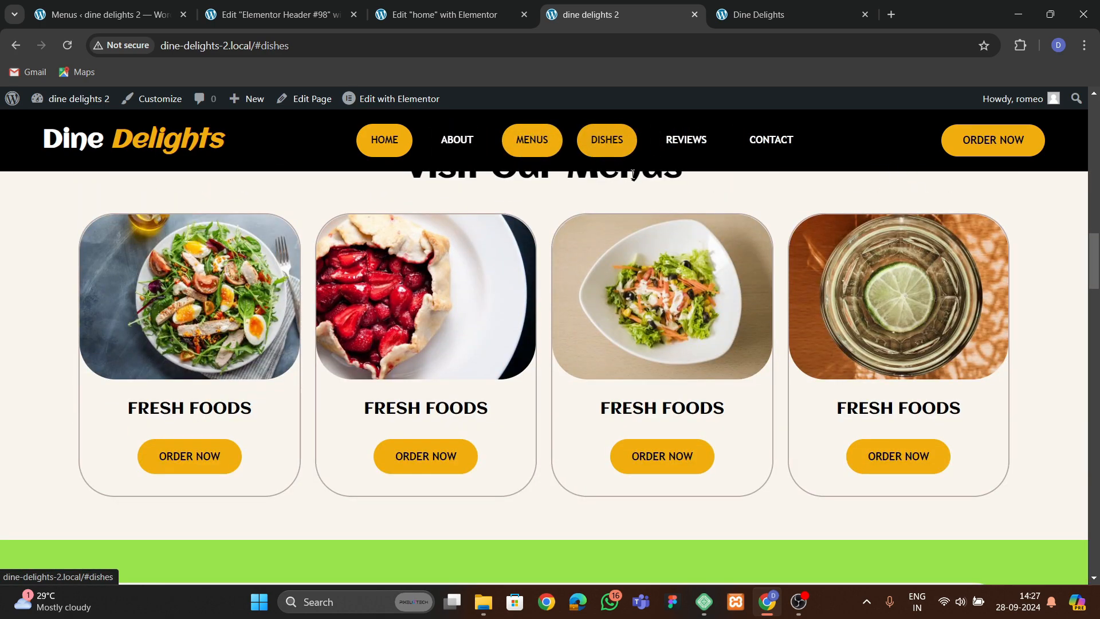
{"action": "left_click", "coordinate": [709, 175]}
{"action": "left_click", "coordinate": [780, 146]}
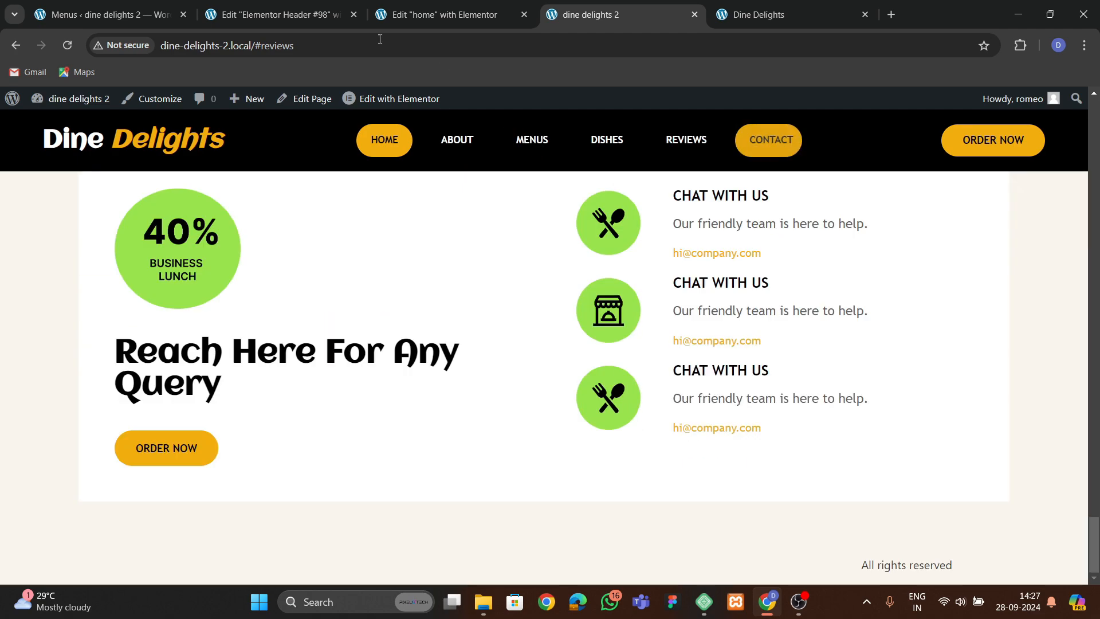
Inspect the Menus and Dishes custom link items in the menu structure.
{"action": "left_click", "coordinate": [69, 16]}
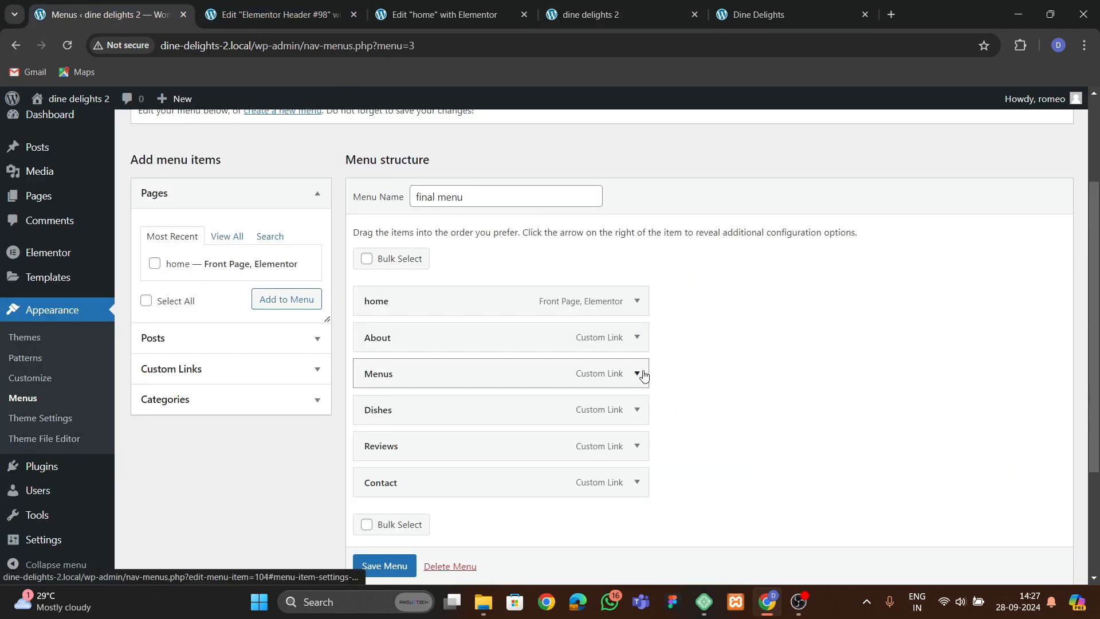
{"action": "left_click", "coordinate": [637, 374]}
{"action": "left_click", "coordinate": [638, 374]}
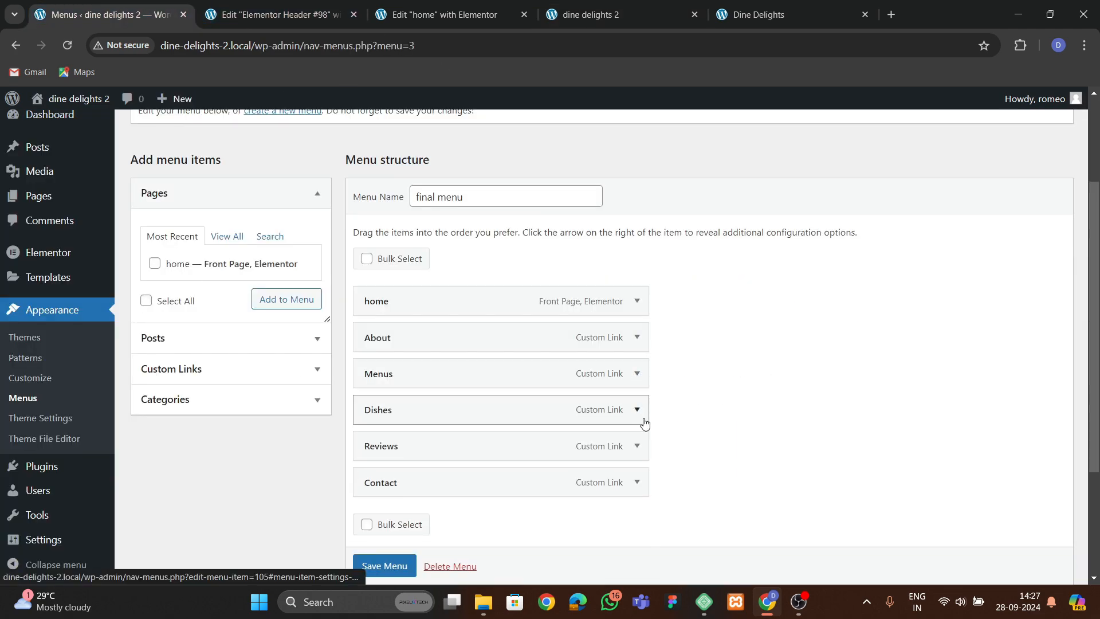
{"action": "left_click", "coordinate": [637, 409]}
{"action": "left_click", "coordinate": [637, 410]}
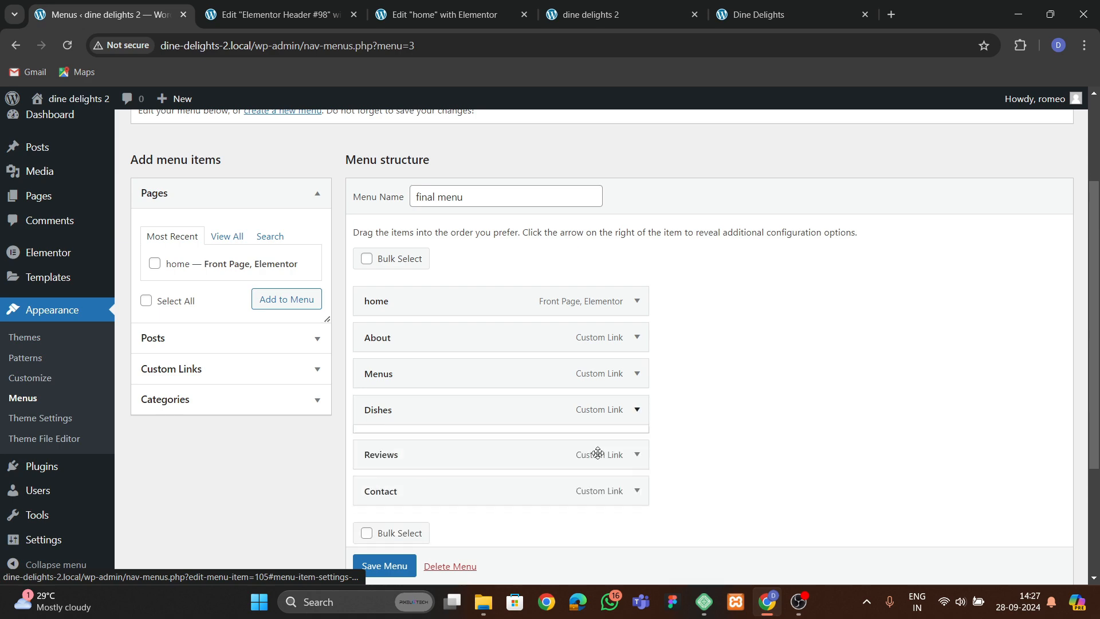
Set the Our Best Dishes container's CSS ID back to dishes and publish the page.
{"action": "left_click", "coordinate": [455, 16]}
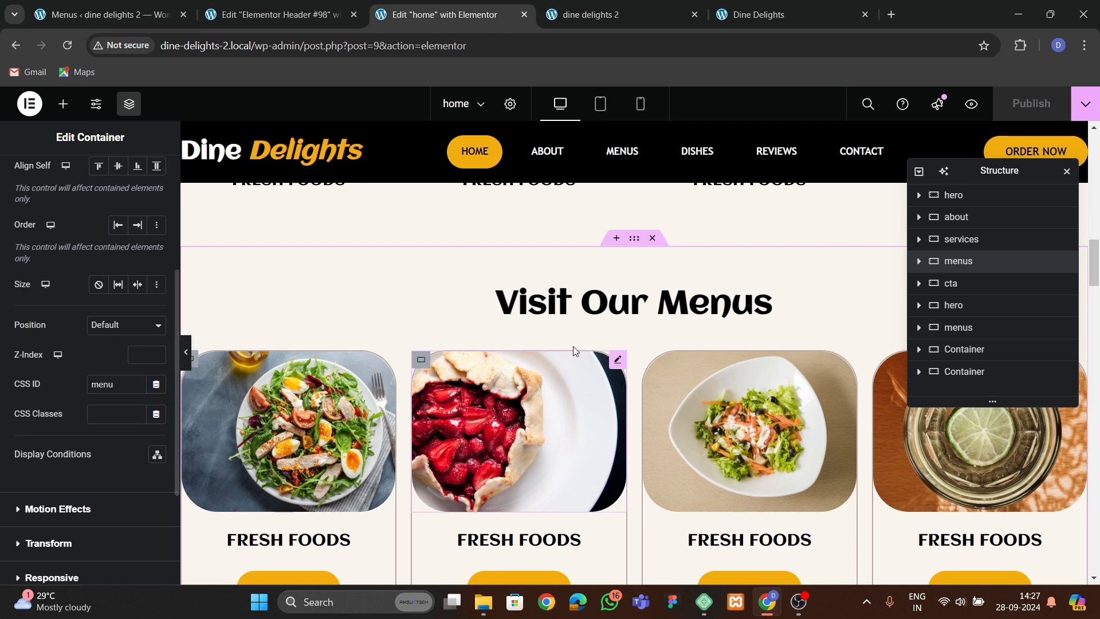
{"action": "scroll", "coordinate": [603, 349], "scroll_direction": "down", "scroll_amount": 15}
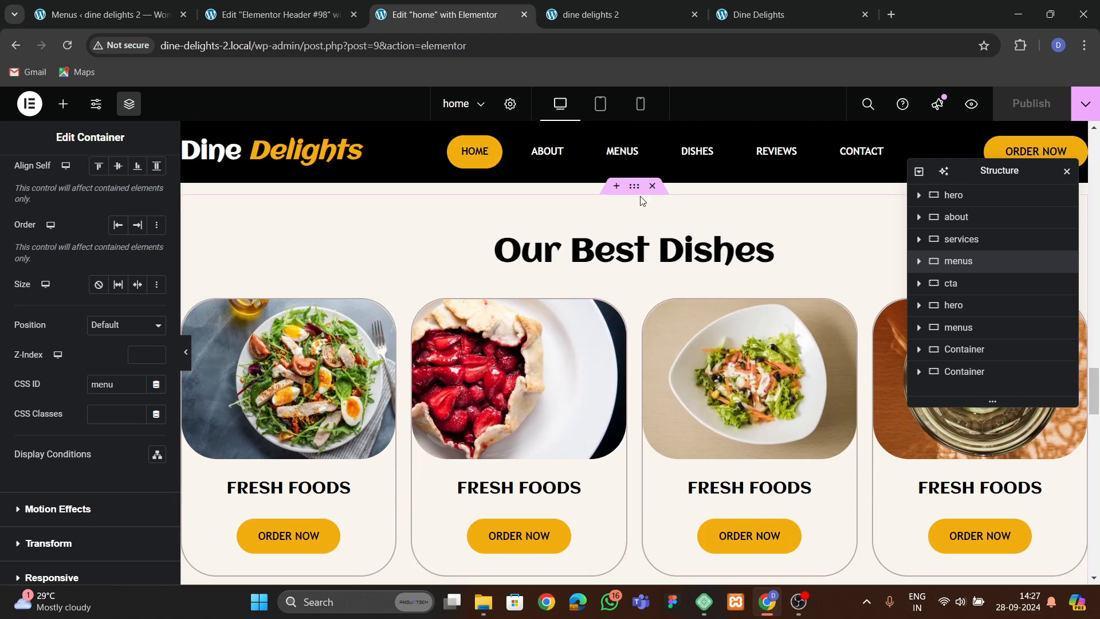
{"action": "left_click", "coordinate": [636, 192]}
{"action": "scroll", "coordinate": [107, 401], "scroll_direction": "down", "scroll_amount": 3}
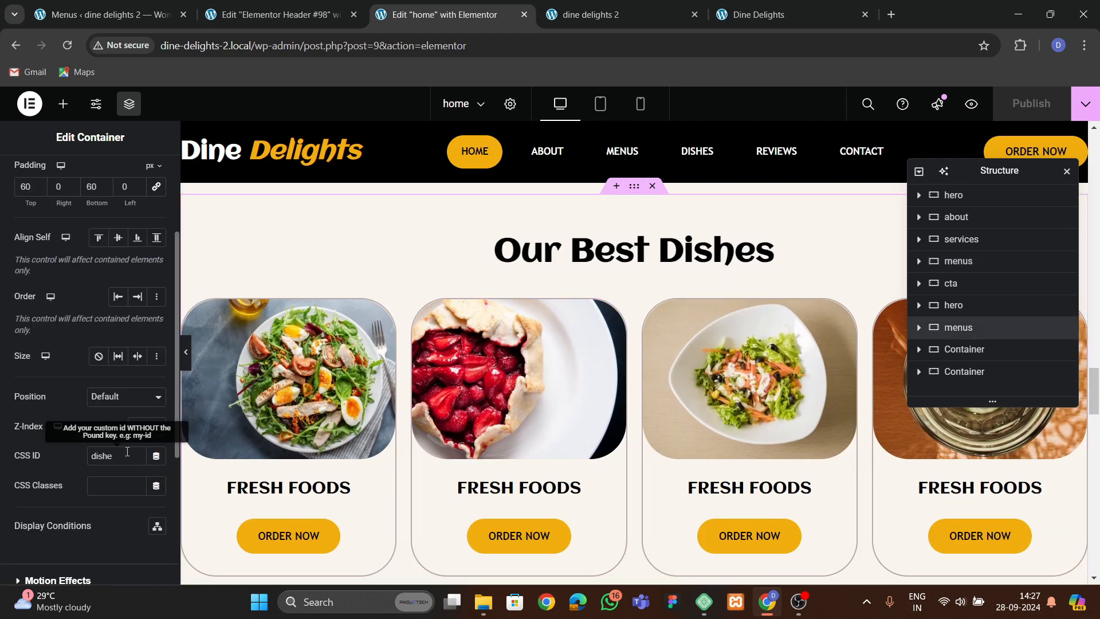
{"action": "type", "text": "s"}
{"action": "left_click", "coordinate": [1030, 110]}
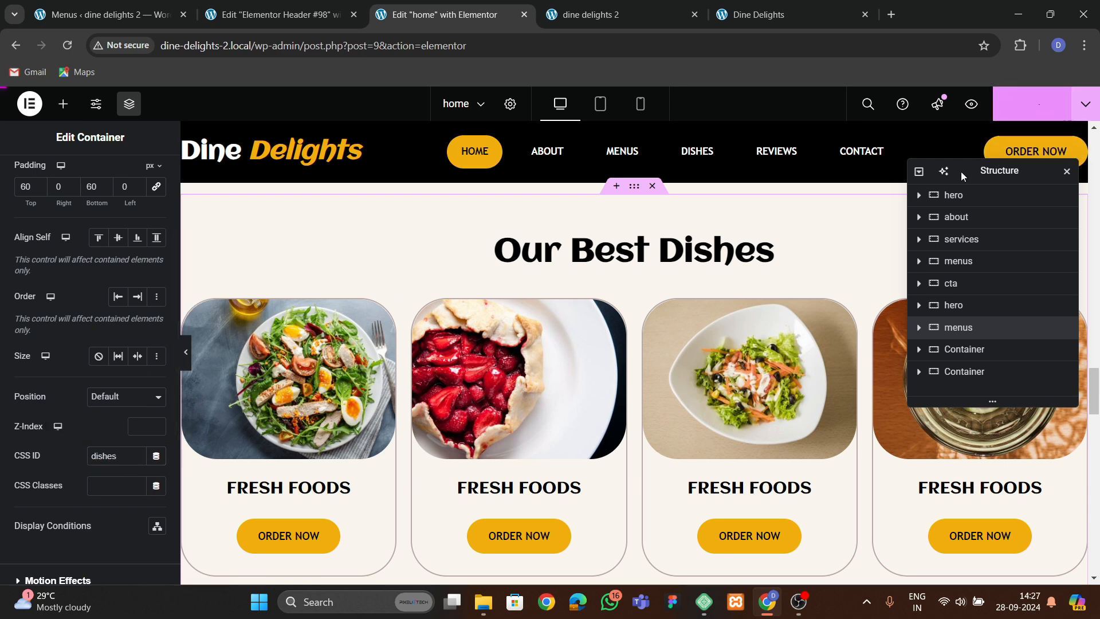
Reload the live site and test the Dishes and Menus header links.
{"action": "left_click", "coordinate": [606, 16]}
{"action": "left_click", "coordinate": [67, 45]}
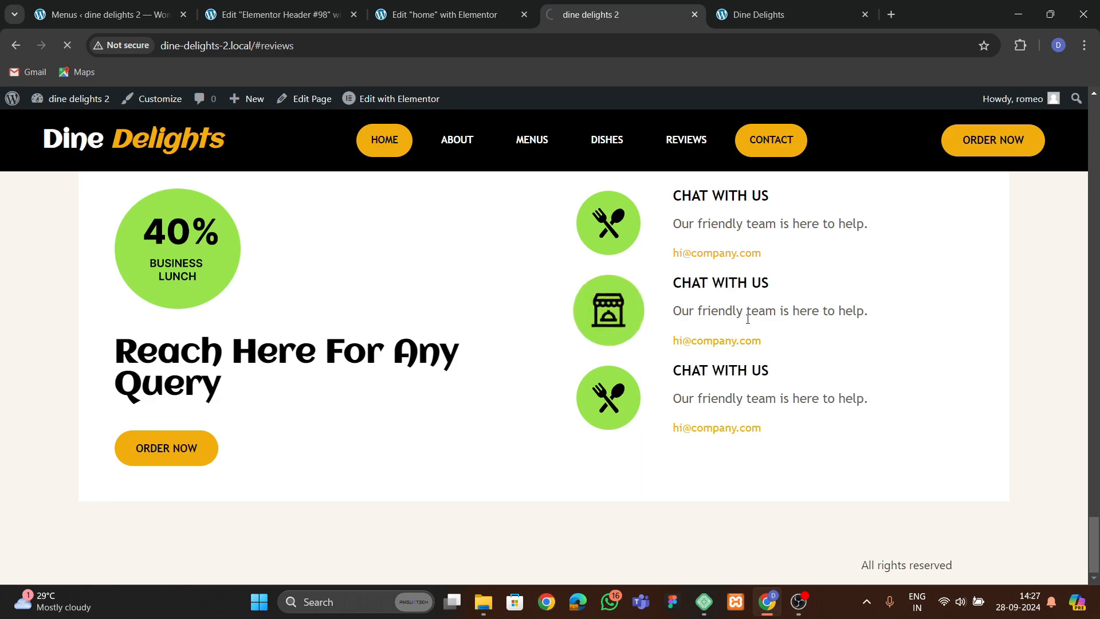
{"action": "left_click", "coordinate": [607, 152]}
{"action": "left_click", "coordinate": [529, 142]}
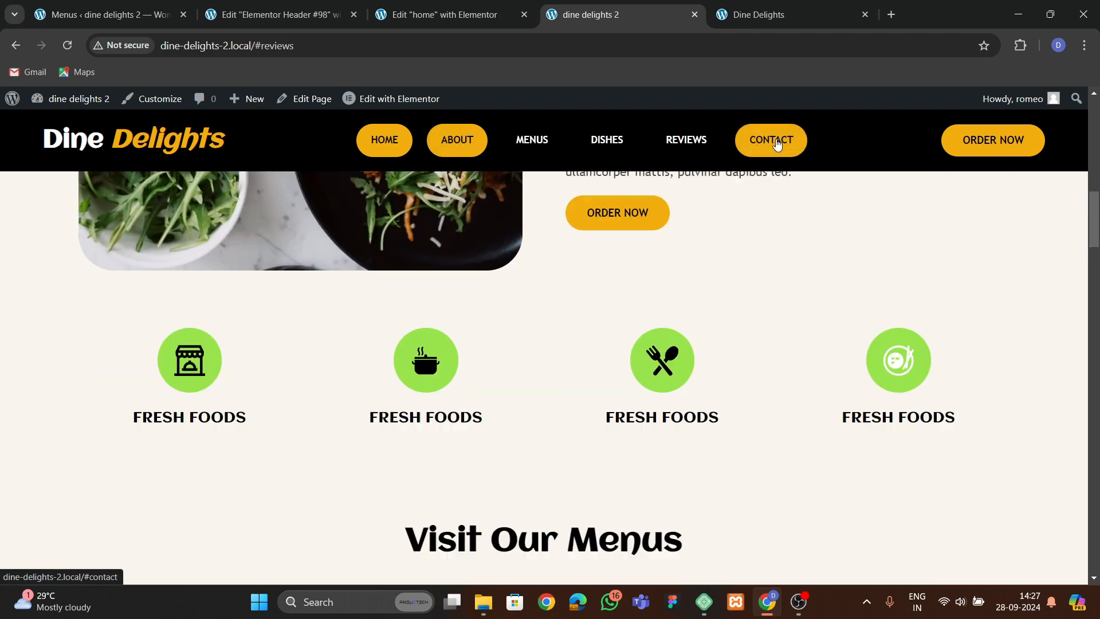
Test the Contact header link on the live site and inspect the Reviews custom link's URL in the menu structure.
{"action": "left_click", "coordinate": [771, 139]}
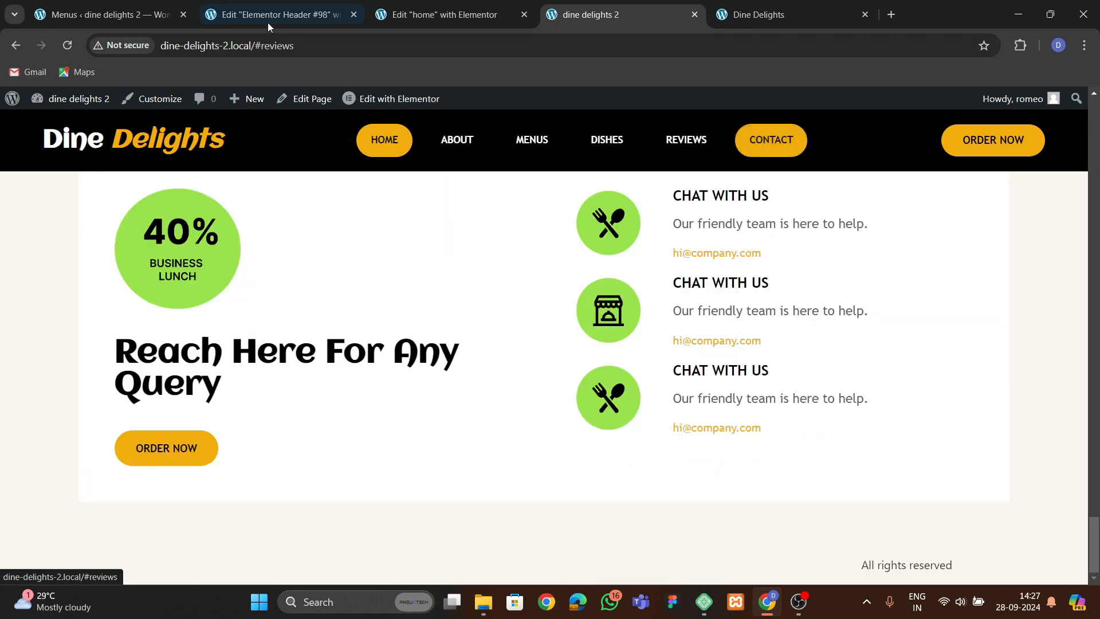
{"action": "left_click", "coordinate": [109, 14]}
{"action": "scroll", "coordinate": [501, 393], "scroll_direction": "down", "scroll_amount": 2}
{"action": "left_click", "coordinate": [636, 302]}
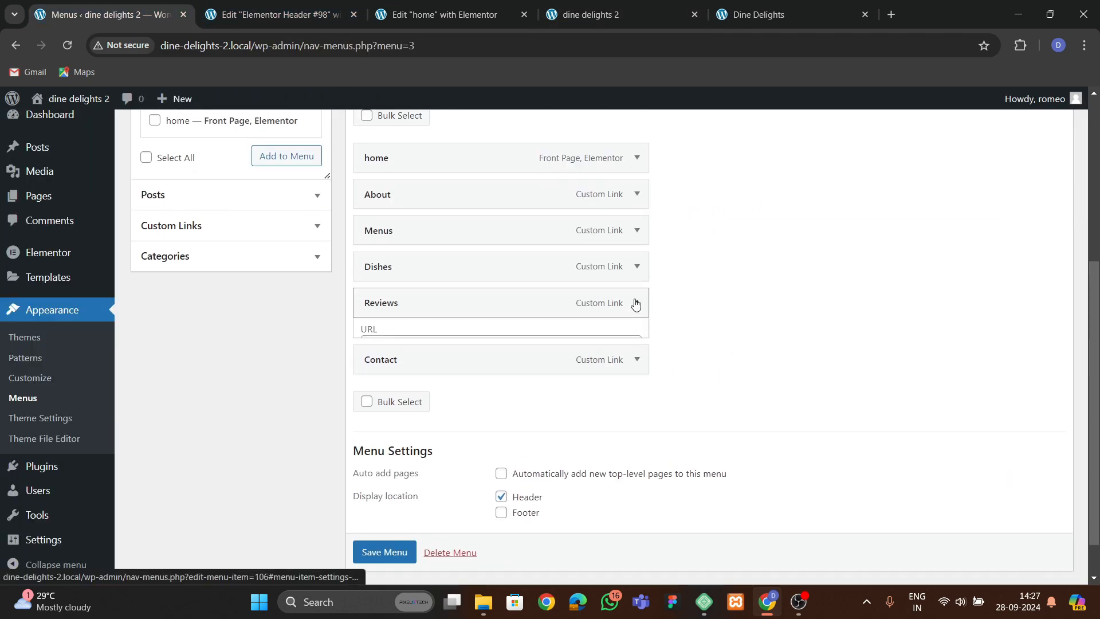
Give the testimonial section container the CSS ID reviews and save the home page.
{"action": "left_click", "coordinate": [444, 14]}
{"action": "scroll", "coordinate": [571, 311], "scroll_direction": "down", "scroll_amount": 6}
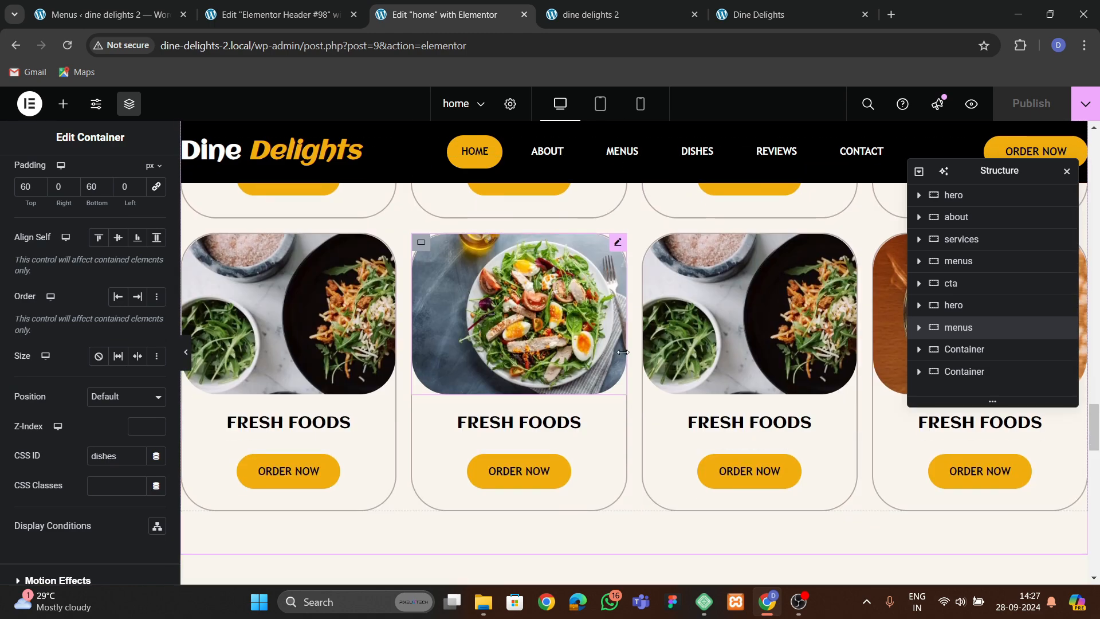
{"action": "scroll", "coordinate": [636, 355], "scroll_direction": "up", "scroll_amount": 4}
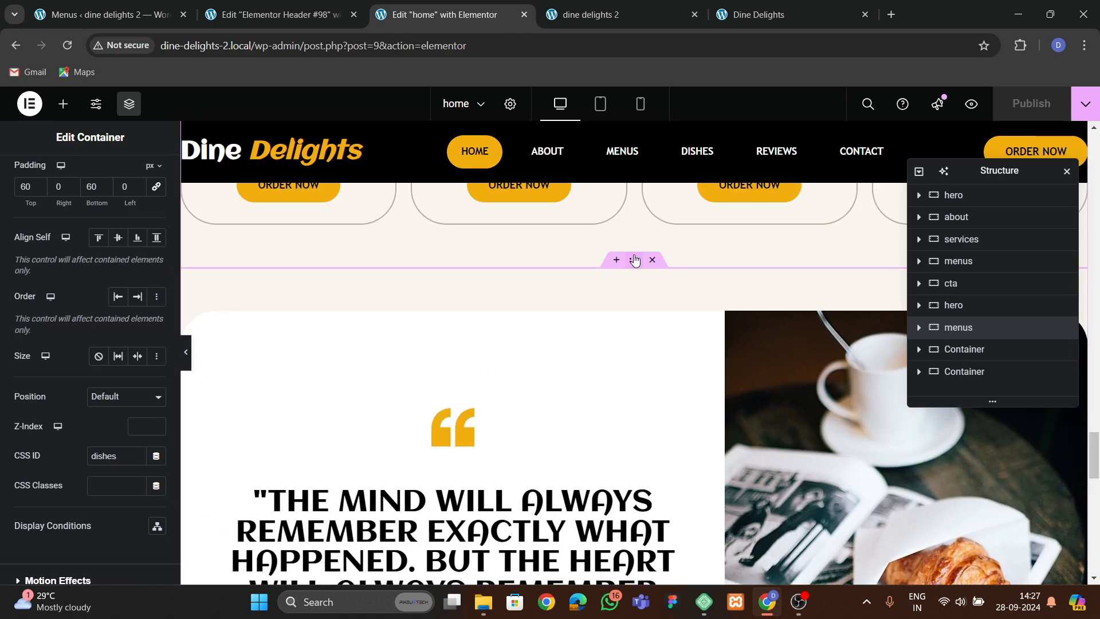
{"action": "left_click", "coordinate": [634, 337]}
{"action": "left_click", "coordinate": [122, 167]}
{"action": "scroll", "coordinate": [112, 344], "scroll_direction": "down", "scroll_amount": 3}
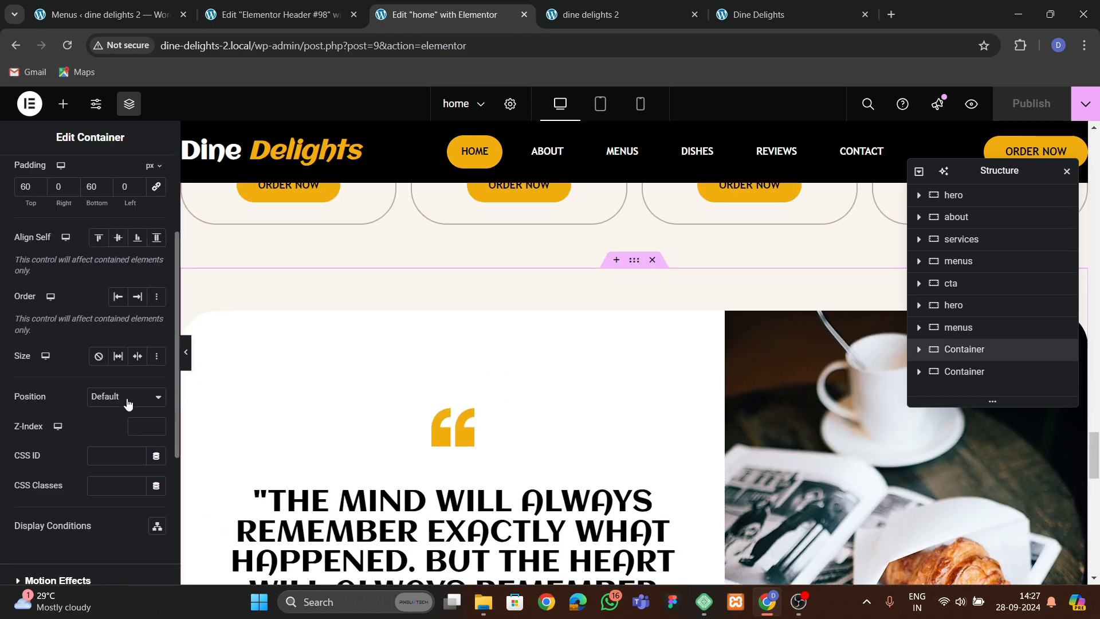
{"action": "left_click", "coordinate": [113, 448]}
{"action": "type", "text": "reviews"}
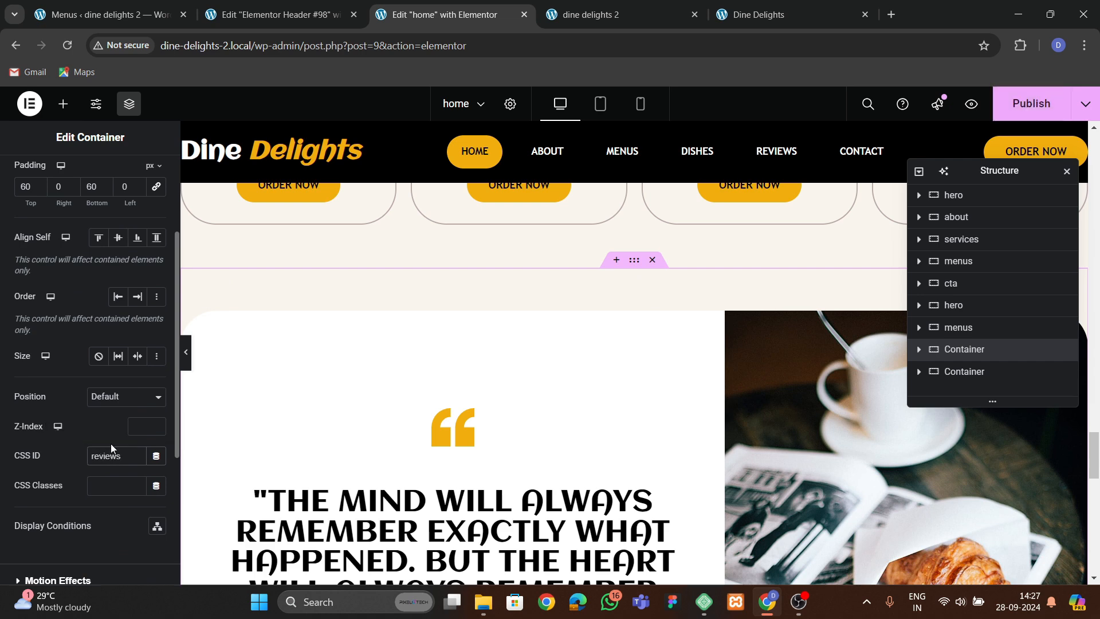
{"action": "key", "text": "ctrl+s"}
Set the testimonial quote heading's line height to 47 px and publish the page.
{"action": "scroll", "coordinate": [713, 293], "scroll_direction": "down", "scroll_amount": 5}
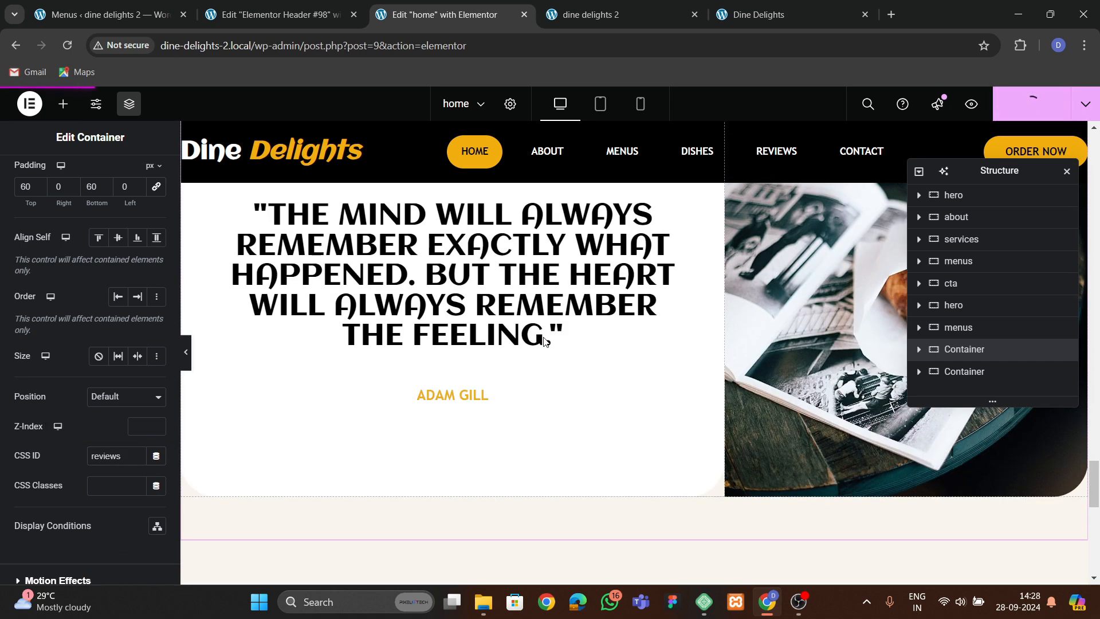
{"action": "left_click", "coordinate": [545, 343]}
{"action": "left_click", "coordinate": [87, 175]}
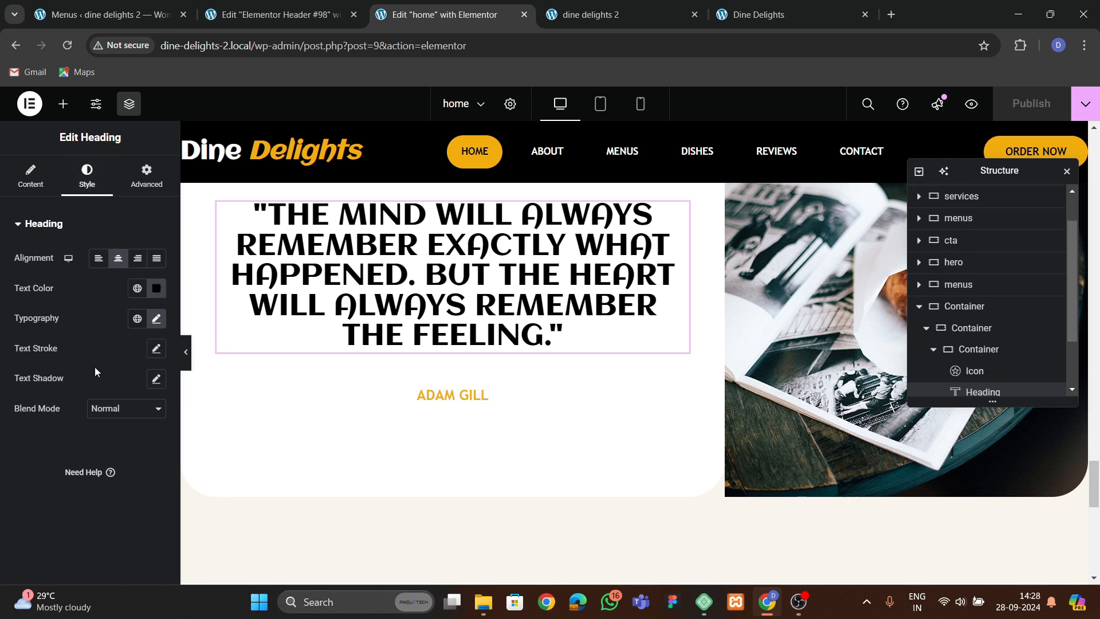
{"action": "left_click", "coordinate": [157, 319]}
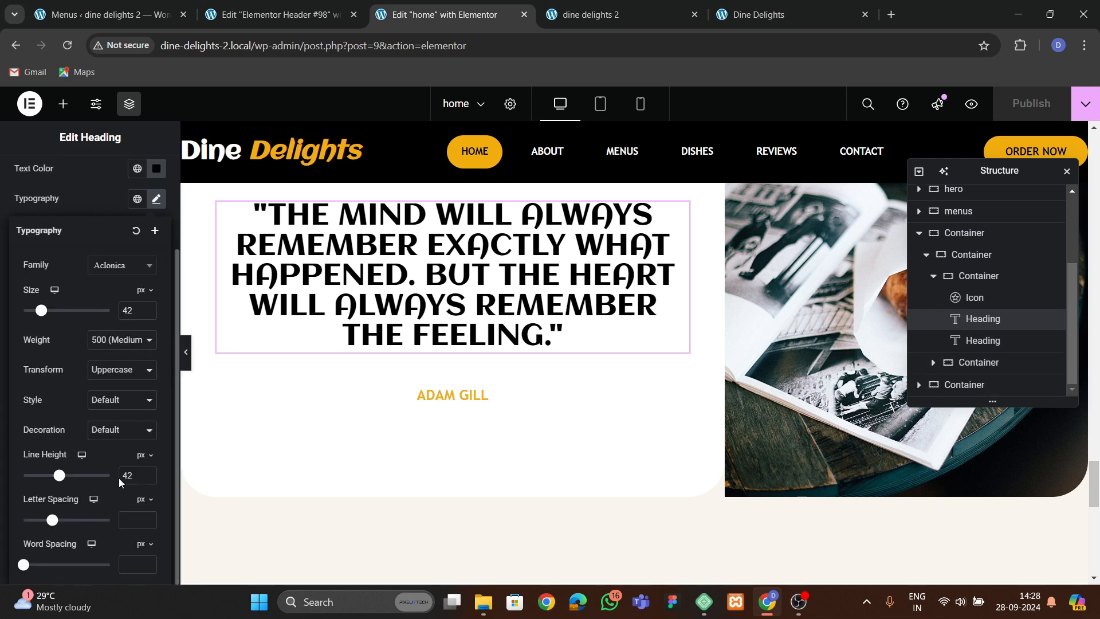
{"action": "left_click", "coordinate": [148, 472]}
{"action": "left_click", "coordinate": [147, 472]}
{"action": "left_click", "coordinate": [148, 472]}
{"action": "left_click", "coordinate": [148, 472]}
{"action": "left_click", "coordinate": [148, 472]}
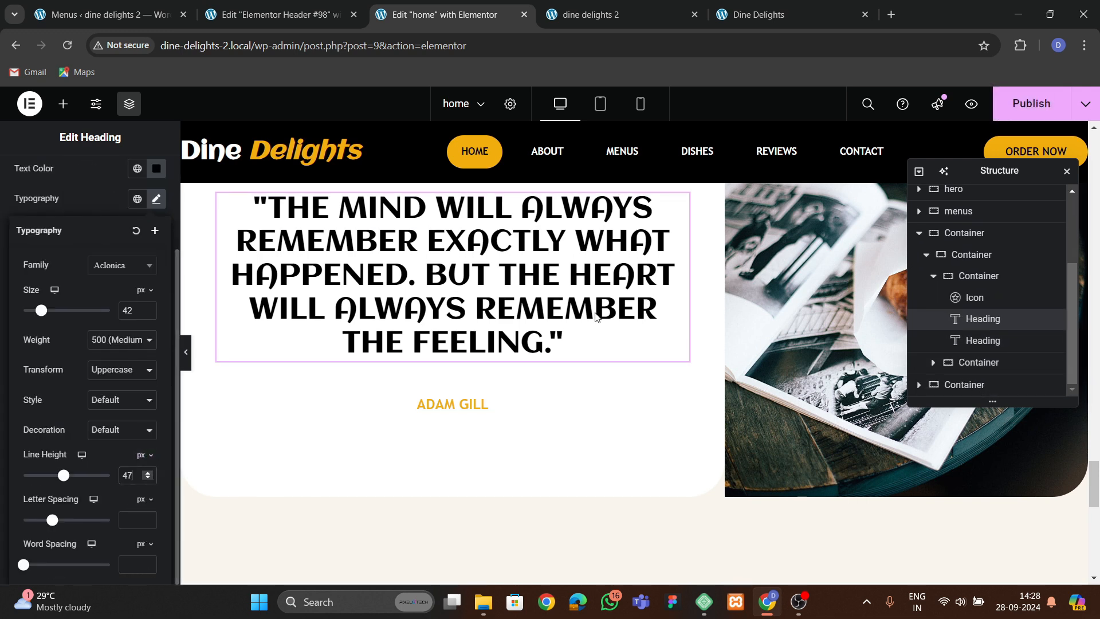
{"action": "left_click", "coordinate": [1032, 109]}
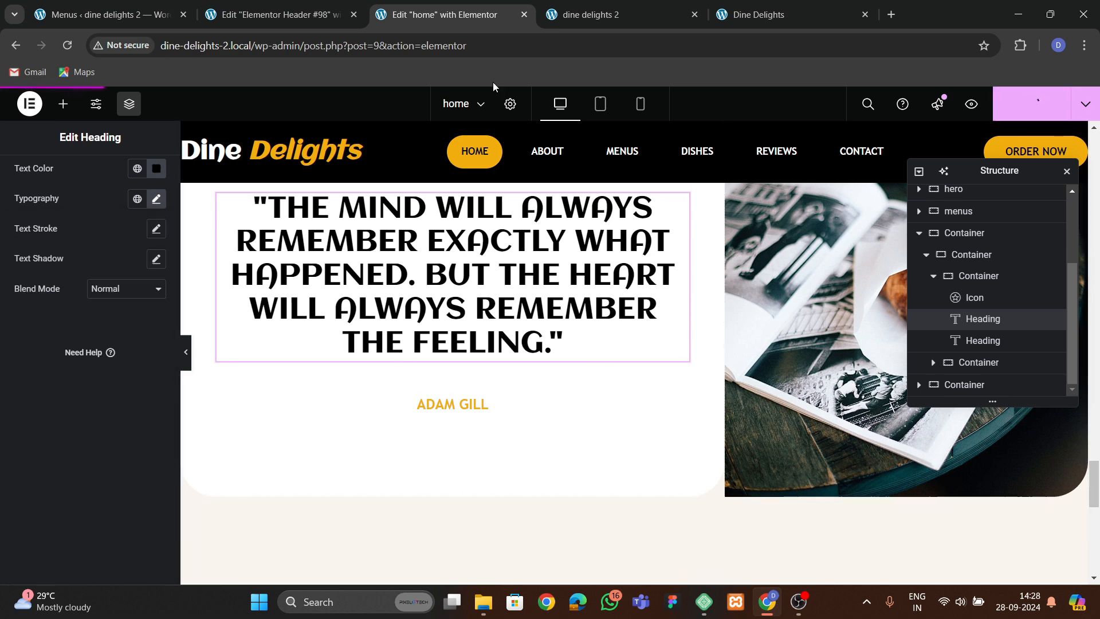
Reload the live site and test the About, Menus and Dishes header links.
{"action": "left_click", "coordinate": [603, 17]}
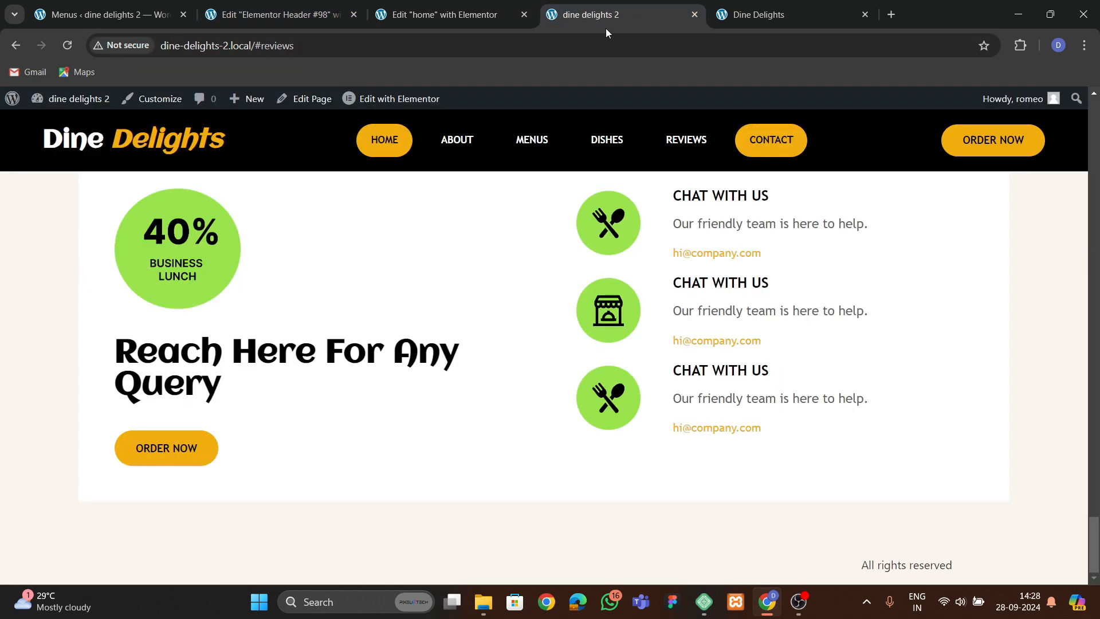
{"action": "left_click", "coordinate": [66, 44]}
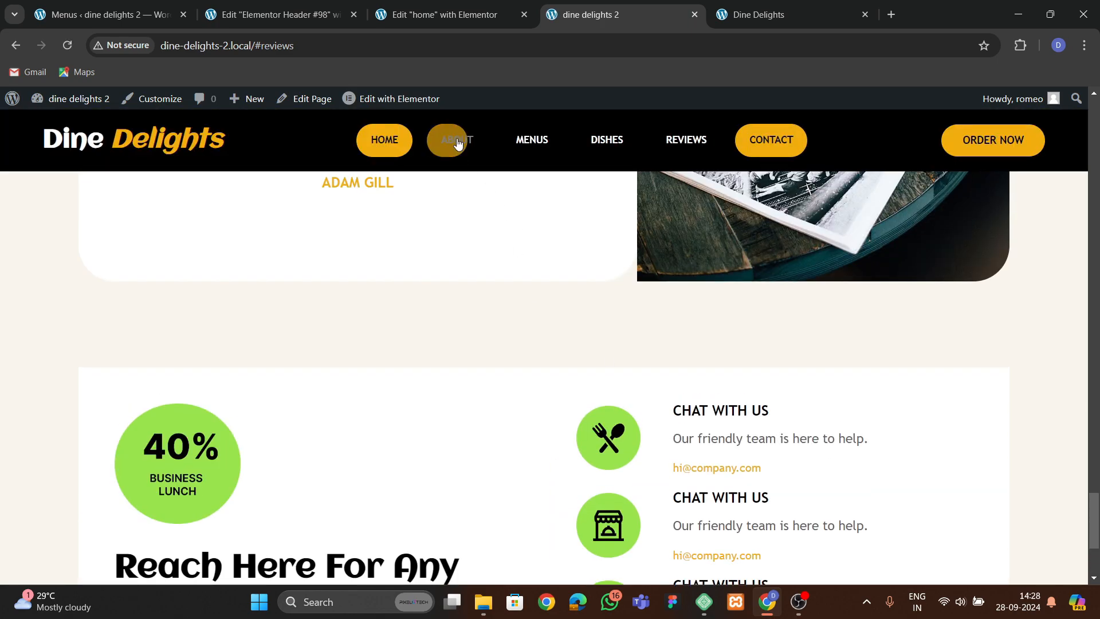
{"action": "left_click", "coordinate": [458, 144]}
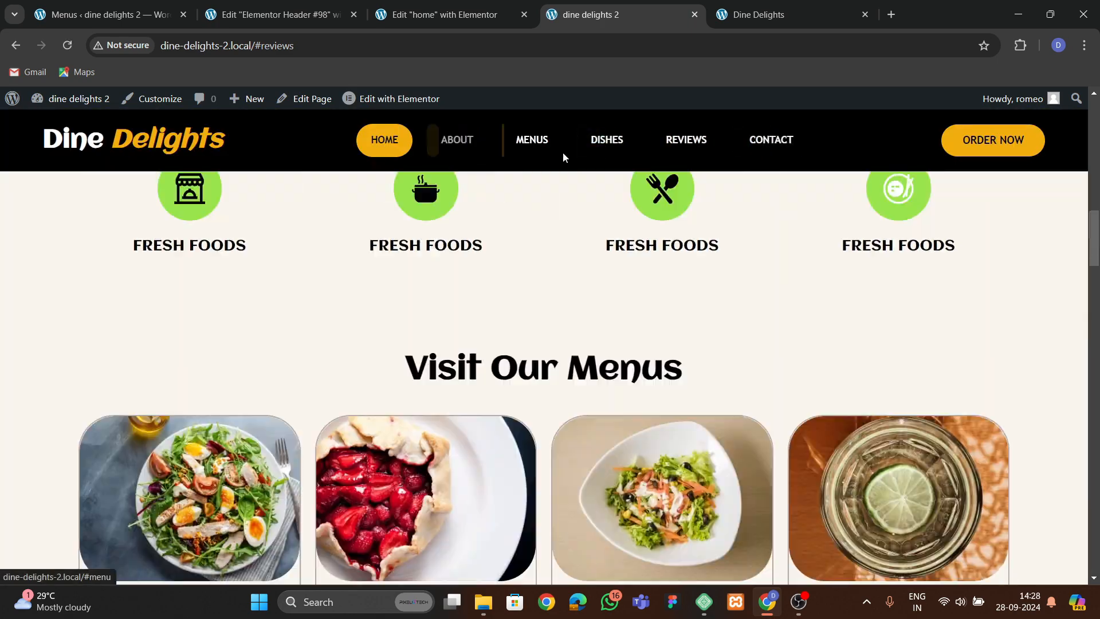
{"action": "left_click", "coordinate": [553, 151]}
{"action": "left_click", "coordinate": [604, 154]}
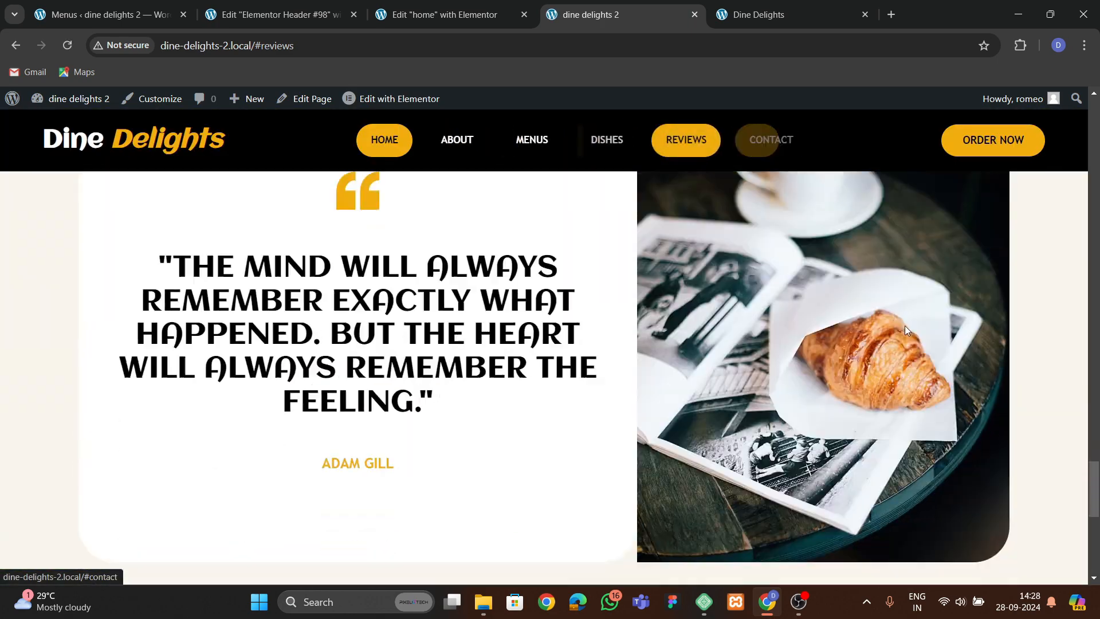
{"action": "left_click_drag", "start_coordinate": [1093, 475], "coordinate": [1094, 530]}
{"action": "scroll", "coordinate": [1077, 532], "scroll_direction": "up", "scroll_amount": 3}
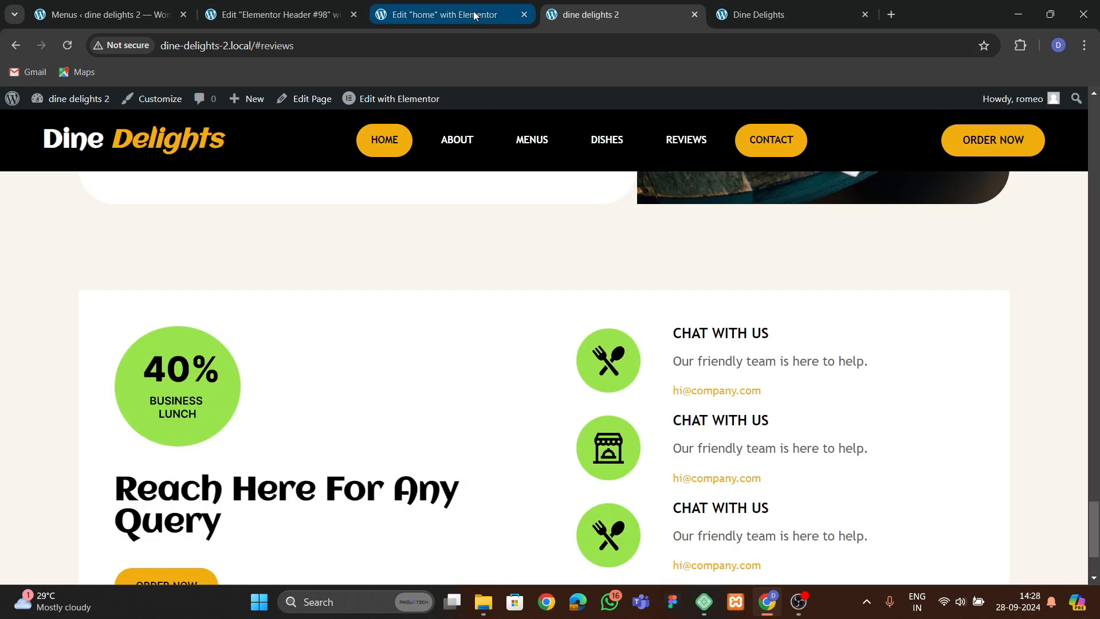
Close the header editor tab and create a new footer template from the Theme Builder.
{"action": "left_click", "coordinate": [307, 22]}
{"action": "left_click", "coordinate": [352, 16]}
{"action": "left_click", "coordinate": [153, 19]}
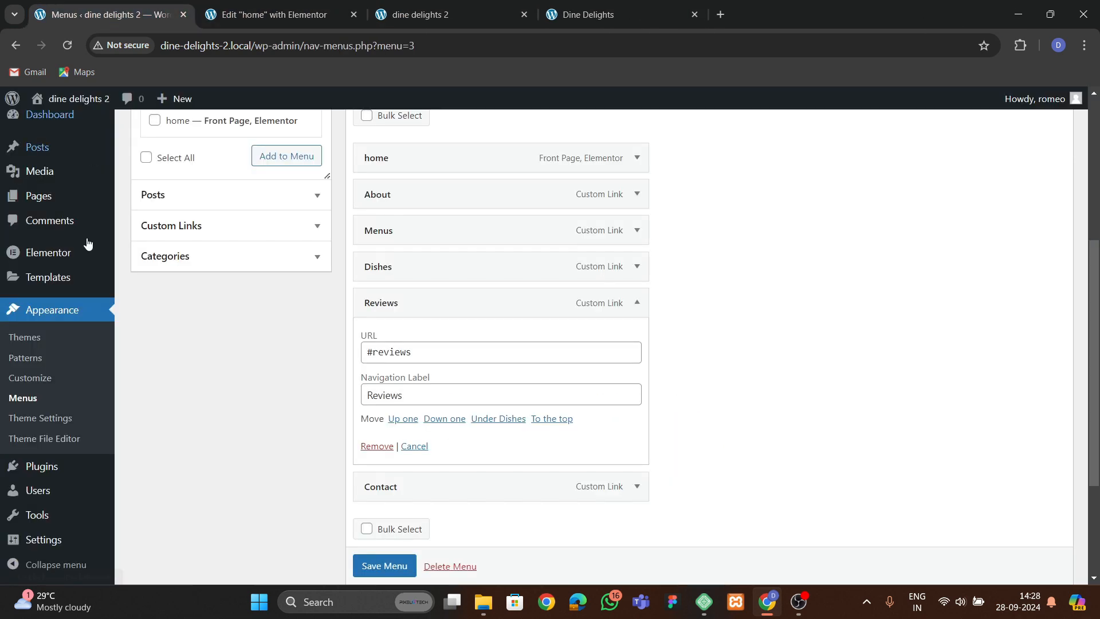
{"action": "mouse_move", "coordinate": [48, 276]}
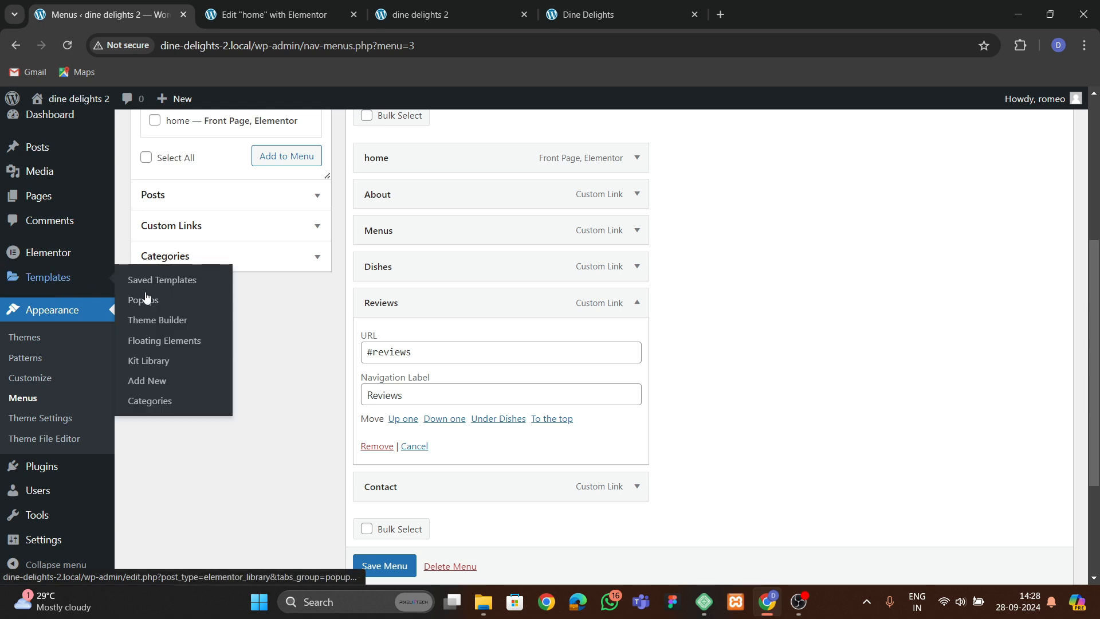
{"action": "left_click", "coordinate": [172, 321]}
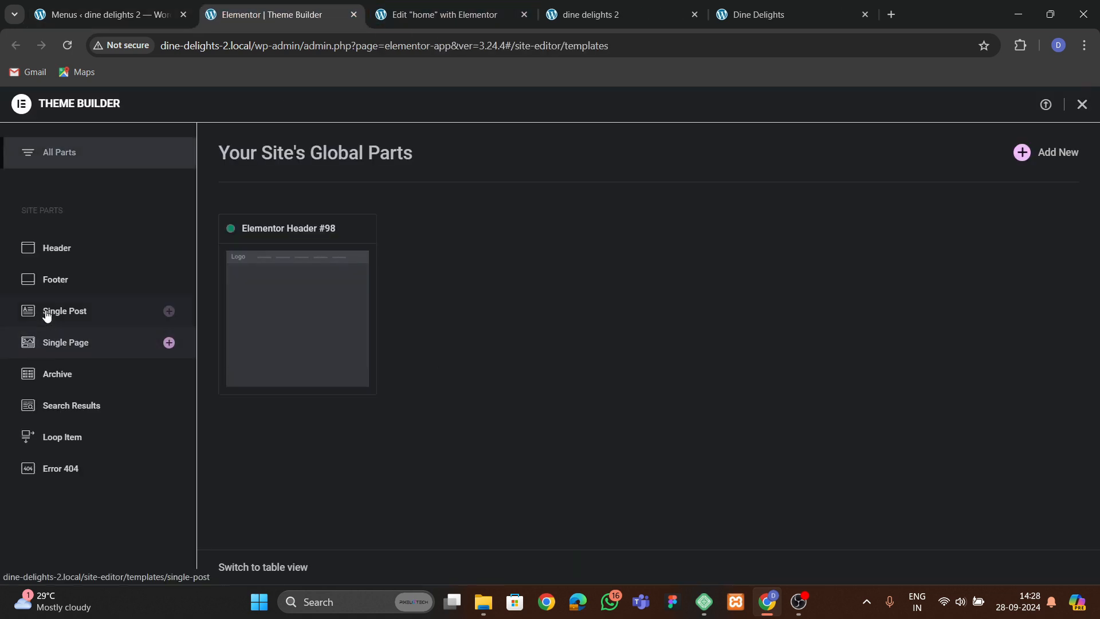
{"action": "left_click", "coordinate": [55, 279]}
{"action": "left_click", "coordinate": [1042, 152]}
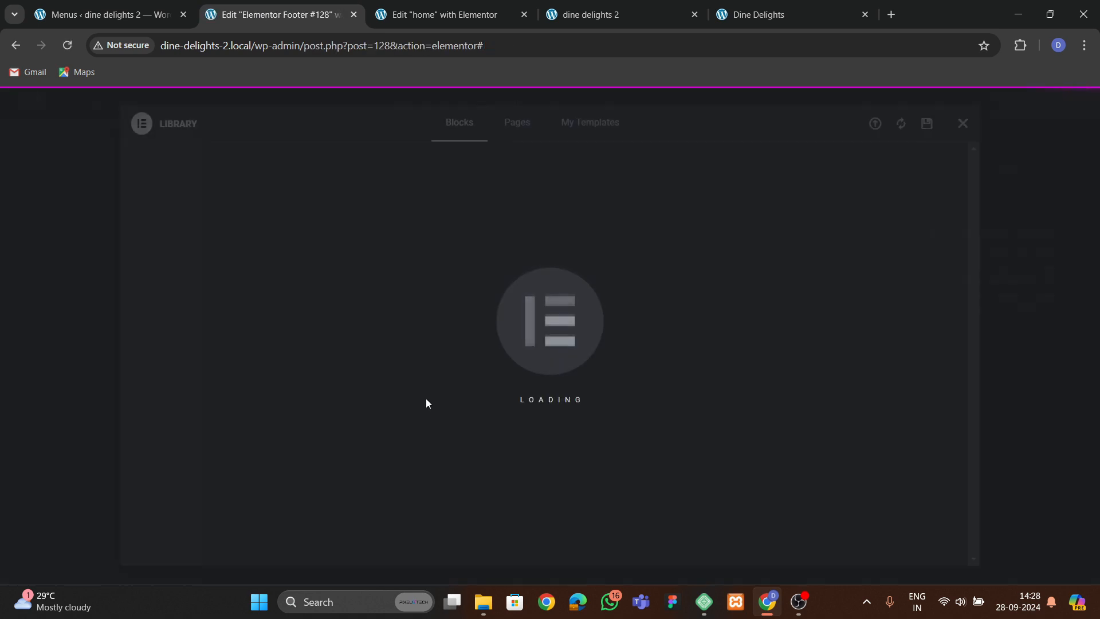
{"action": "left_click", "coordinate": [963, 123]}
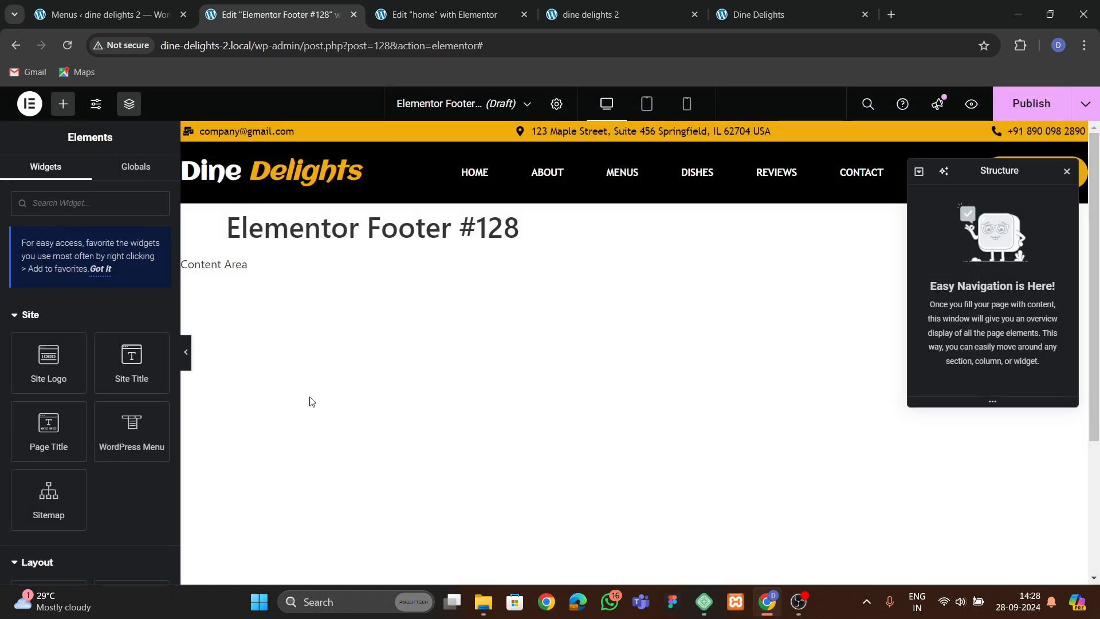
Add a single-column container to the footer and set its background to the theme orange global color.
{"action": "scroll", "coordinate": [482, 477], "scroll_direction": "down", "scroll_amount": 3}
{"action": "left_click", "coordinate": [601, 463]}
{"action": "left_click", "coordinate": [590, 509]}
{"action": "left_click", "coordinate": [438, 494]}
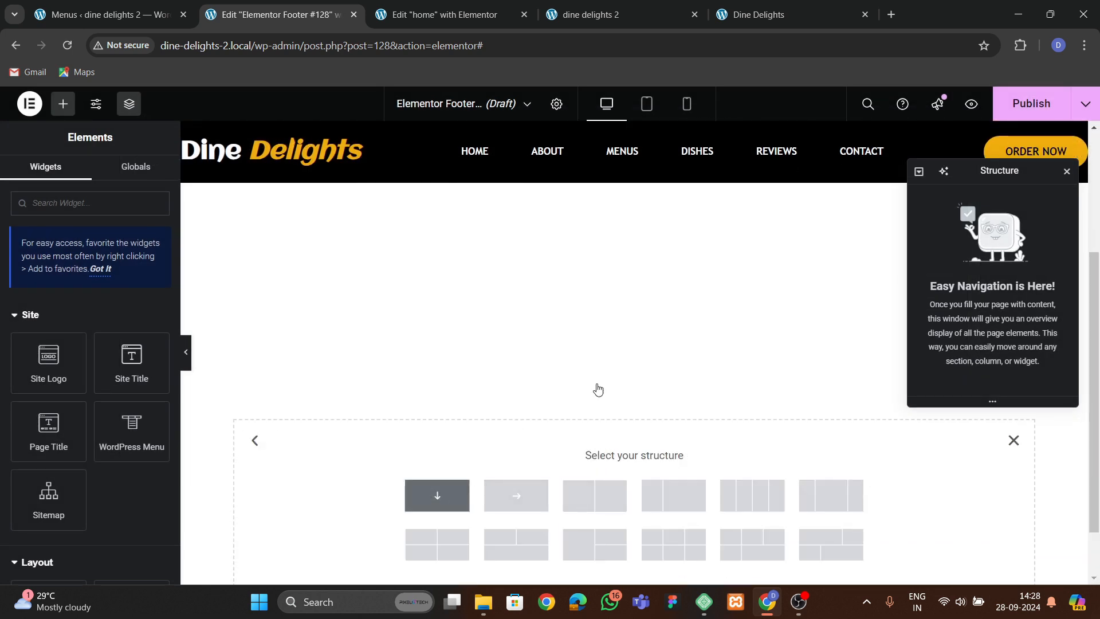
{"action": "left_click", "coordinate": [146, 174]}
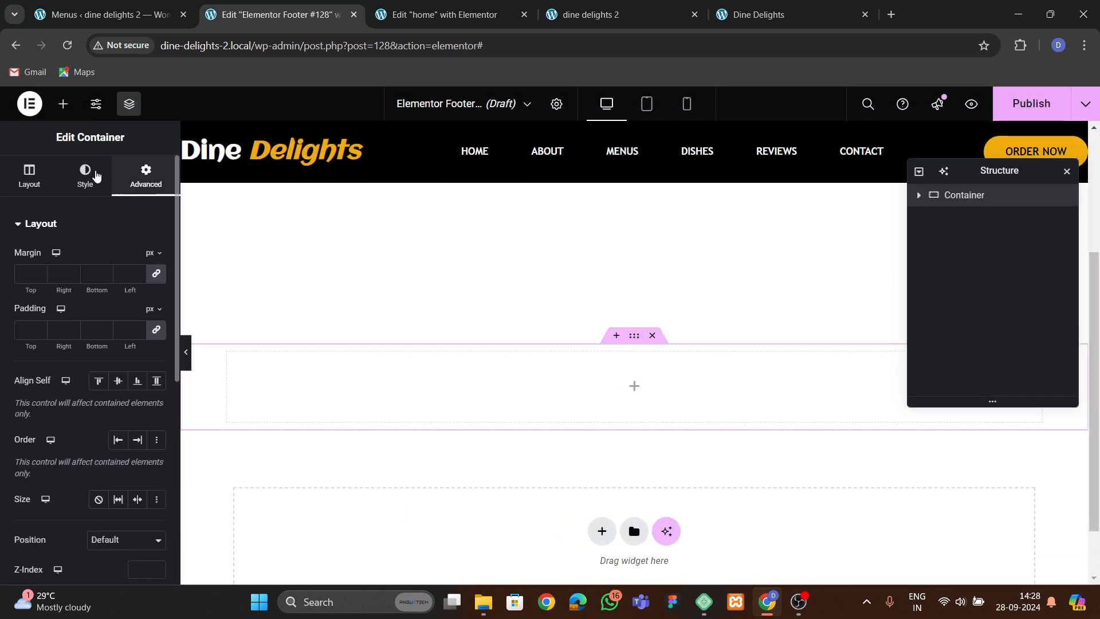
{"action": "left_click", "coordinate": [85, 175]}
{"action": "left_click", "coordinate": [137, 318]}
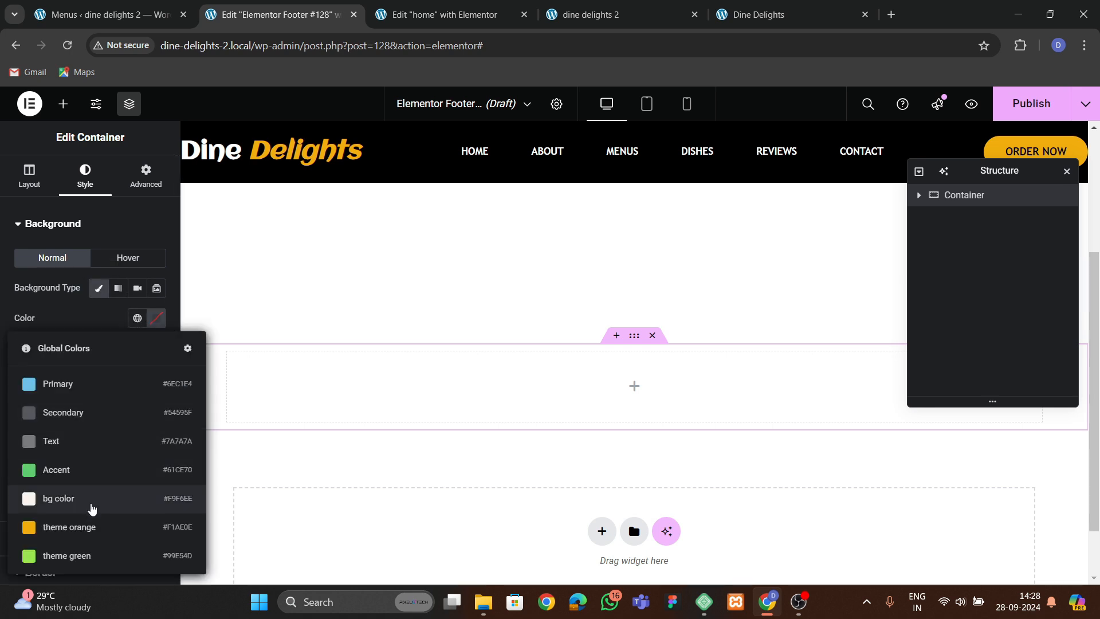
{"action": "left_click", "coordinate": [87, 504]}
{"action": "left_click", "coordinate": [137, 318]}
{"action": "left_click", "coordinate": [69, 526]}
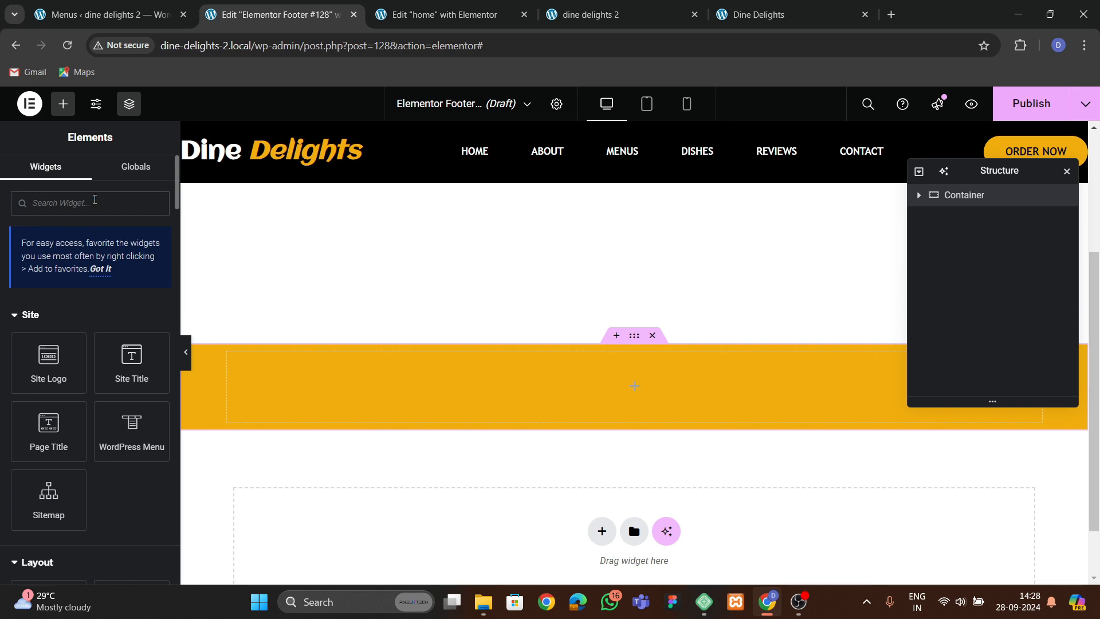
Add an Icon List widget to the orange container and set its item icon to the Copyright icon.
{"action": "type", "text": "list"}
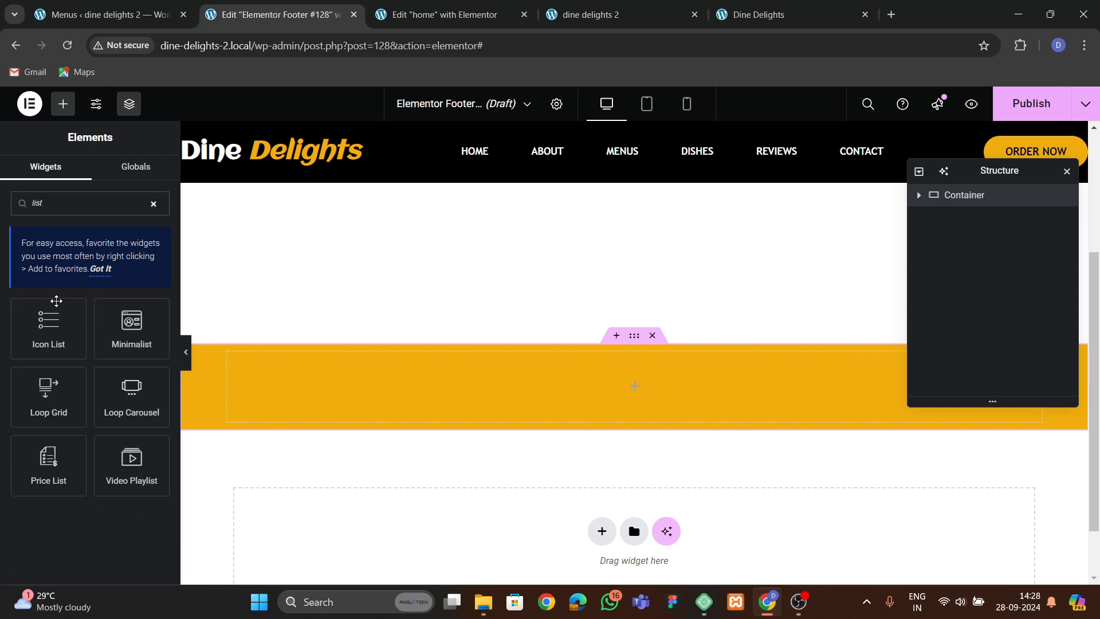
{"action": "left_click_drag", "start_coordinate": [56, 309], "coordinate": [370, 411]}
{"action": "double_click", "coordinate": [151, 347]}
{"action": "left_click", "coordinate": [91, 312]}
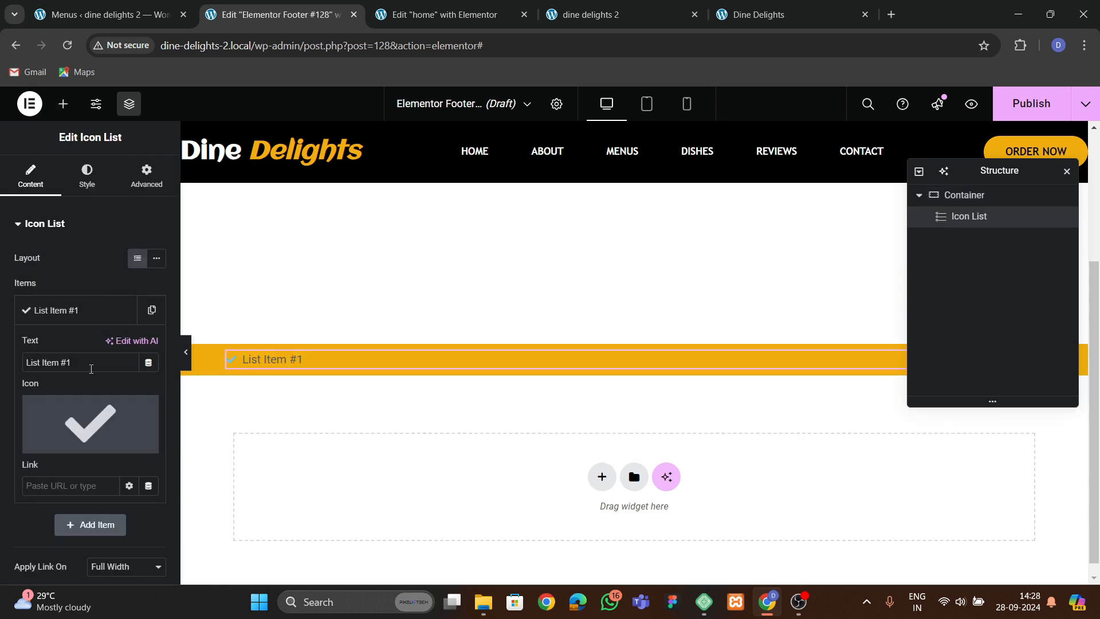
{"action": "left_click", "coordinate": [91, 423]}
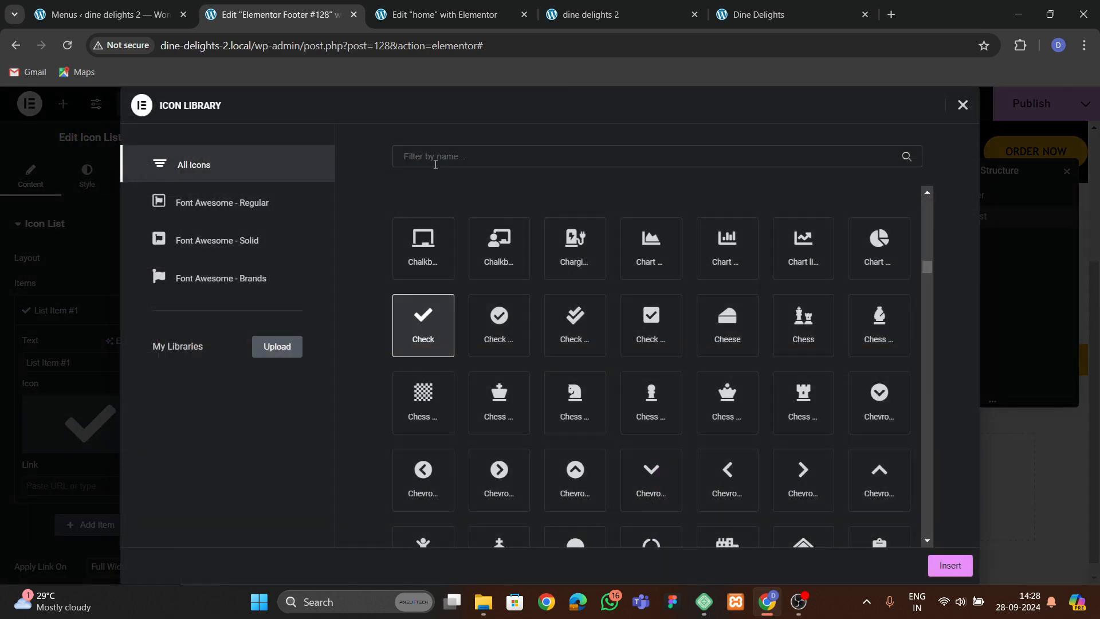
{"action": "type", "text": "copy"}
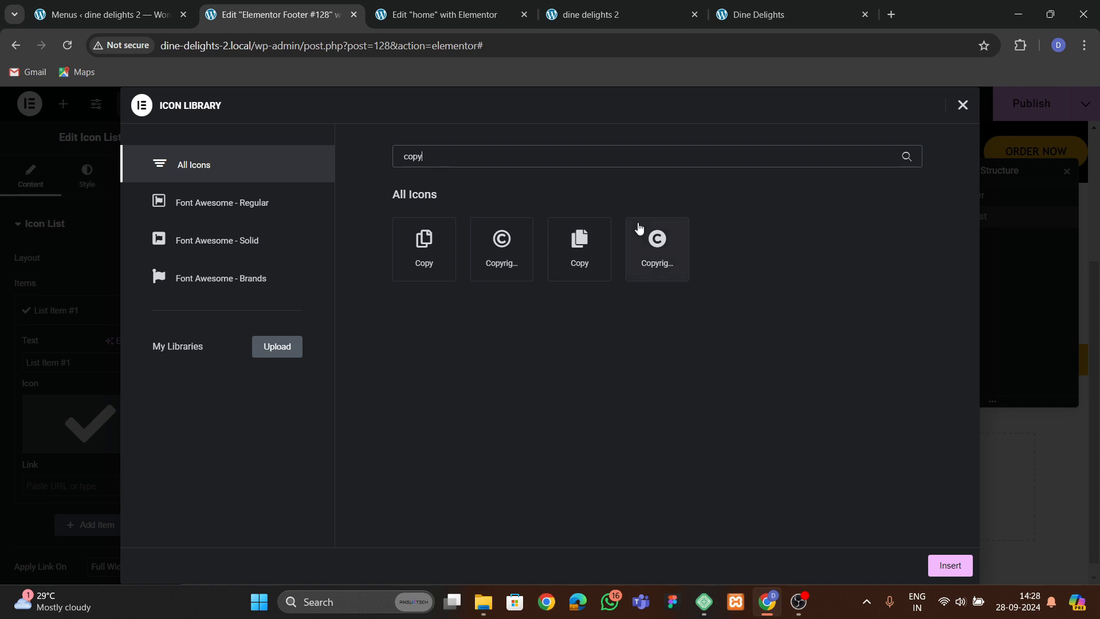
{"action": "left_click", "coordinate": [642, 241]}
{"action": "left_click", "coordinate": [950, 565]}
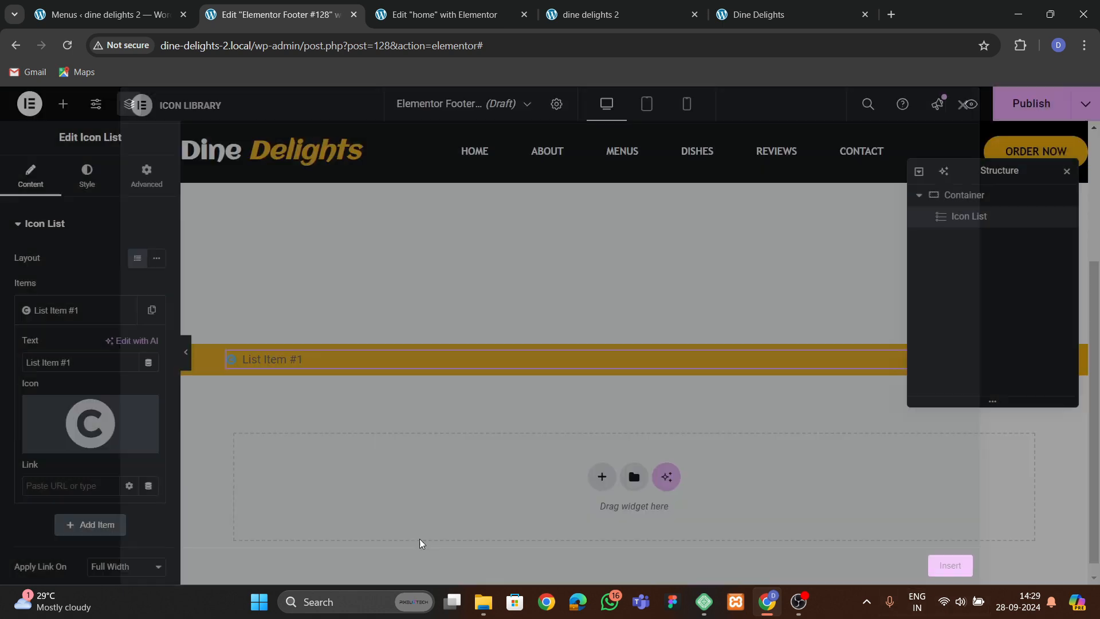
Set the list item text to "Copyright 2024, Dine Delights, All Rights Reserved" and center the list.
{"action": "left_click_drag", "start_coordinate": [73, 362], "coordinate": [1, 362]}
{"action": "type", "text": "C"}
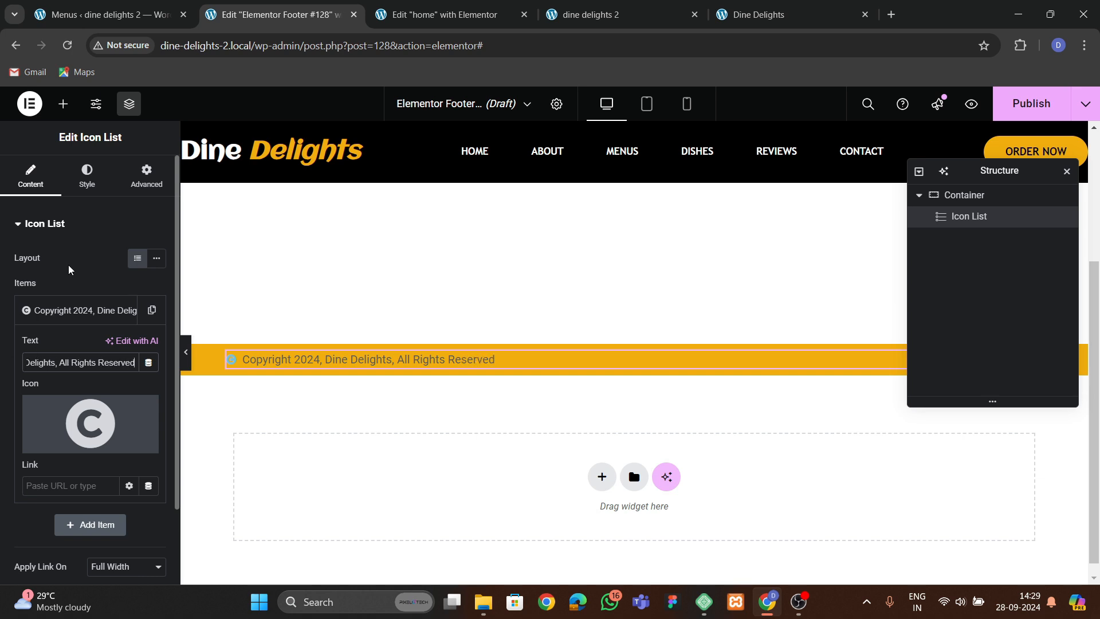
{"action": "left_click", "coordinate": [87, 174]}
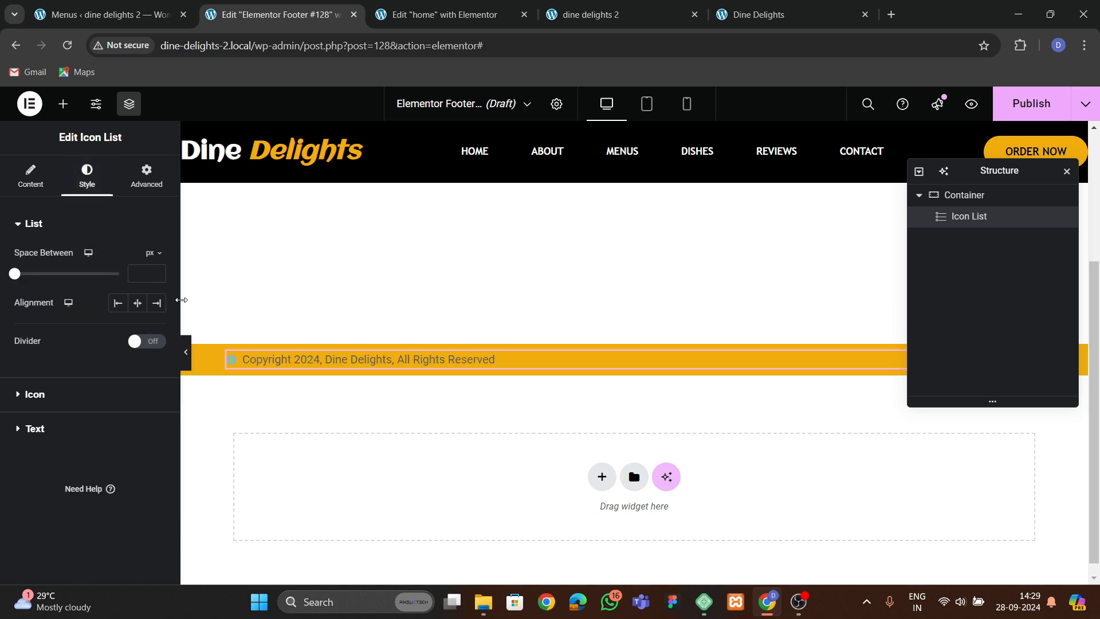
{"action": "left_click", "coordinate": [137, 303]}
Center the footer container's content with justify content and align items set to center.
{"action": "left_click", "coordinate": [1022, 197]}
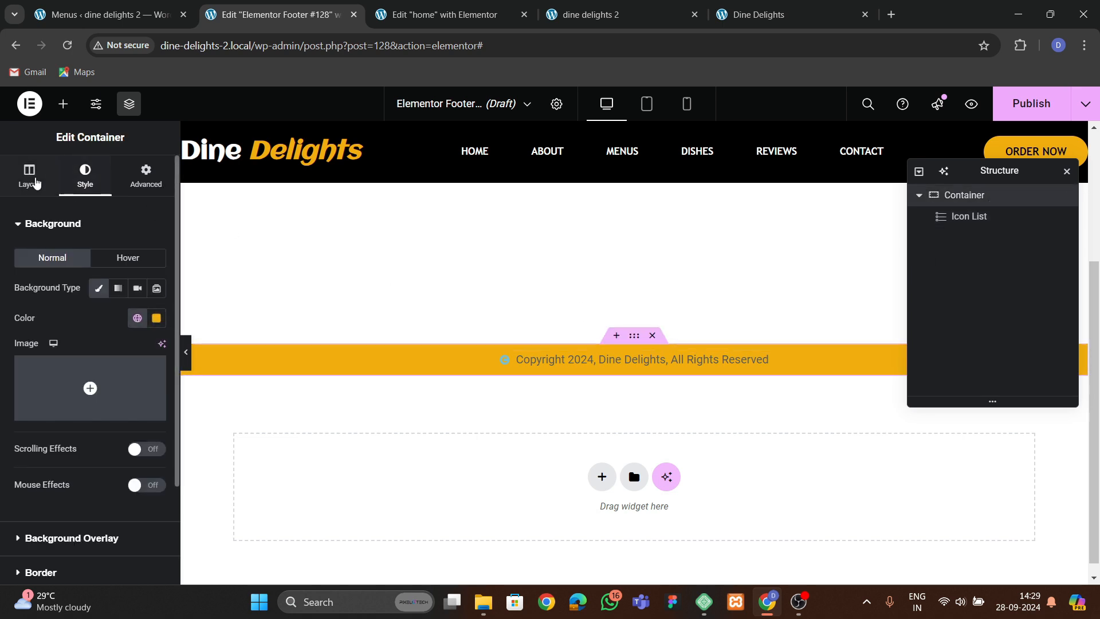
{"action": "left_click", "coordinate": [31, 178]}
{"action": "scroll", "coordinate": [70, 351], "scroll_direction": "down", "scroll_amount": 3}
{"action": "left_click", "coordinate": [53, 370]}
{"action": "left_click", "coordinate": [118, 401]}
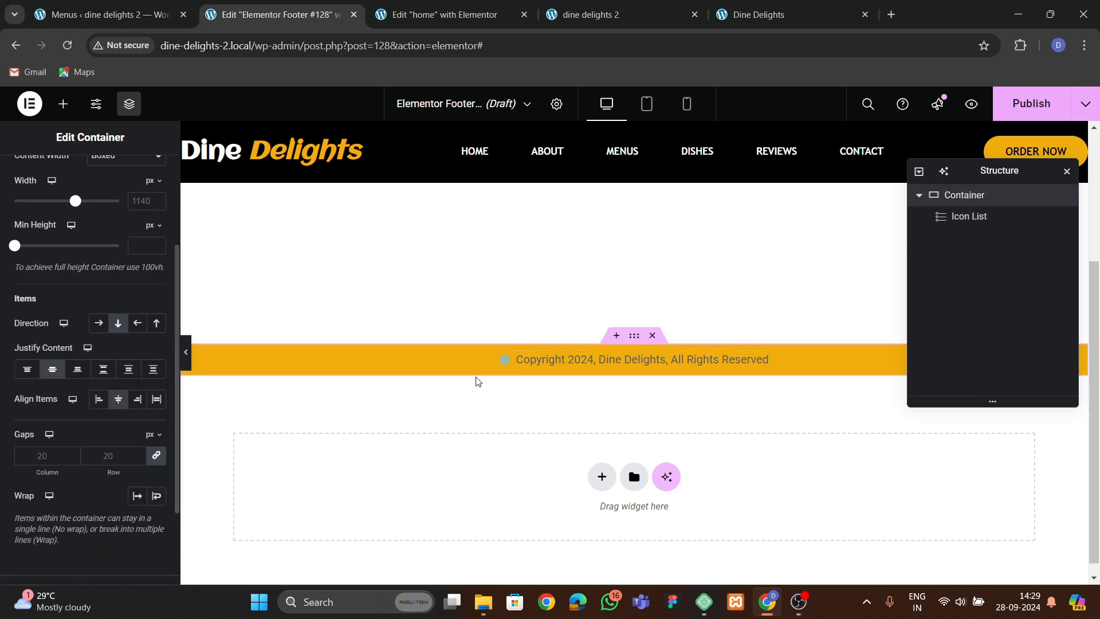
Set the copyright icon's color in the icon list to black.
{"action": "left_click", "coordinate": [530, 362]}
{"action": "left_click", "coordinate": [52, 396]}
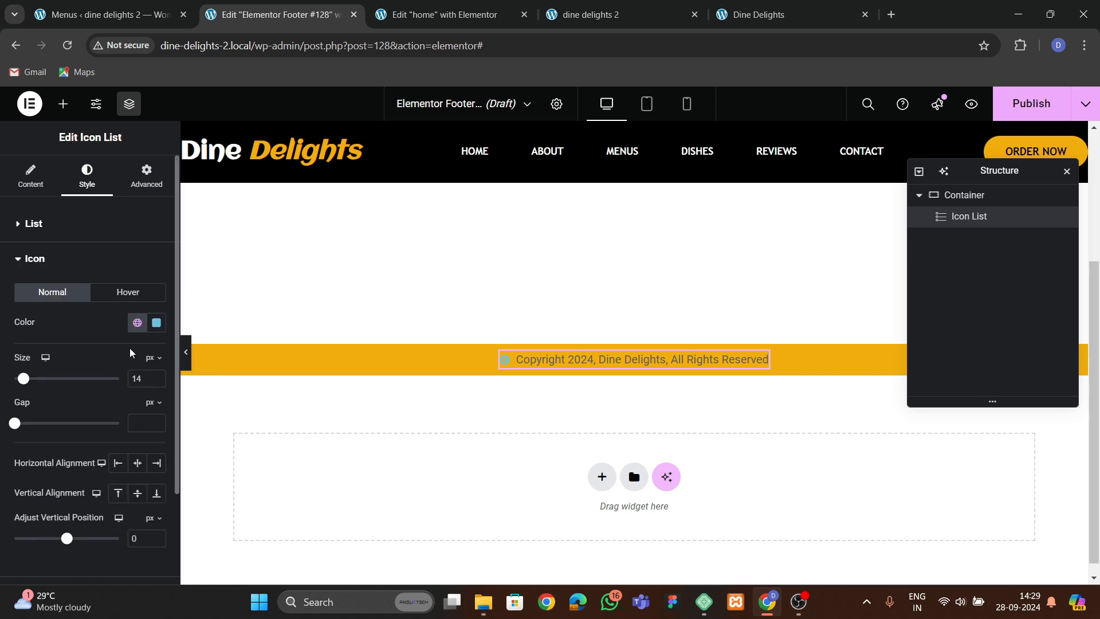
{"action": "left_click", "coordinate": [156, 322]}
{"action": "left_click", "coordinate": [73, 484]}
{"action": "left_click", "coordinate": [89, 322]}
Set the list text's font family to Trebuchet MS and its text color to black.
{"action": "scroll", "coordinate": [90, 323], "scroll_direction": "down", "scroll_amount": 3}
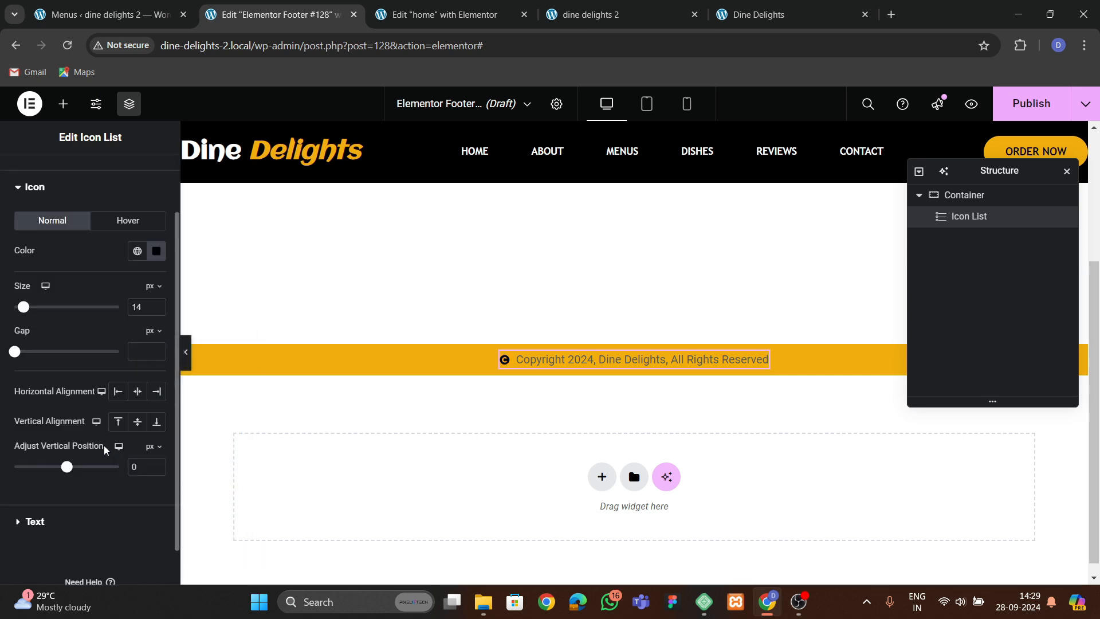
{"action": "left_click", "coordinate": [90, 483]}
{"action": "left_click", "coordinate": [156, 327]}
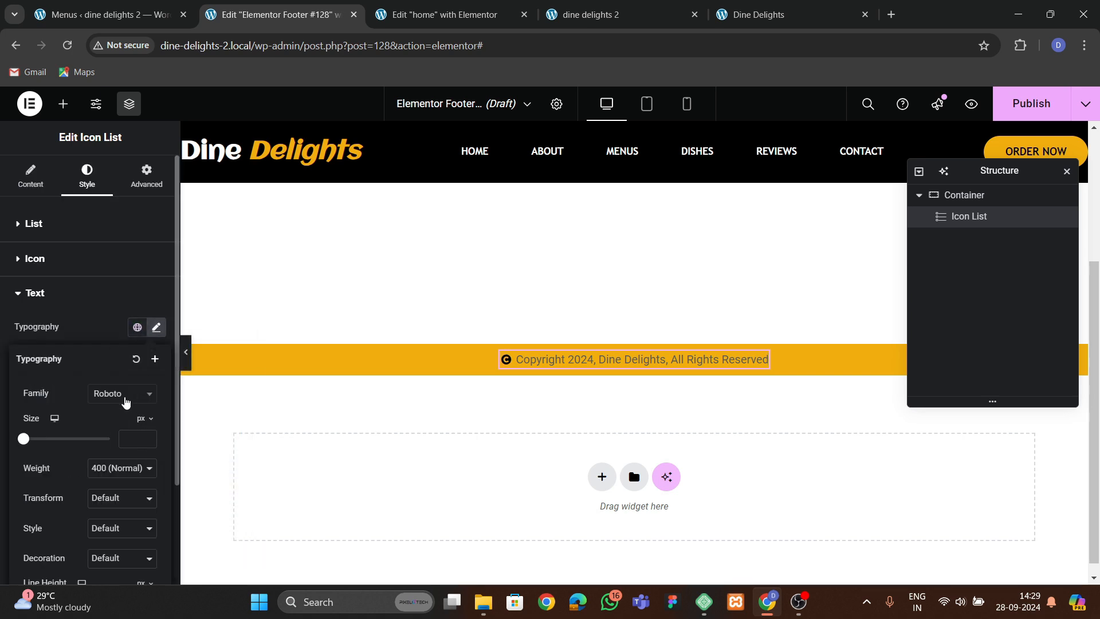
{"action": "left_click", "coordinate": [121, 393]}
{"action": "type", "text": "tra"}
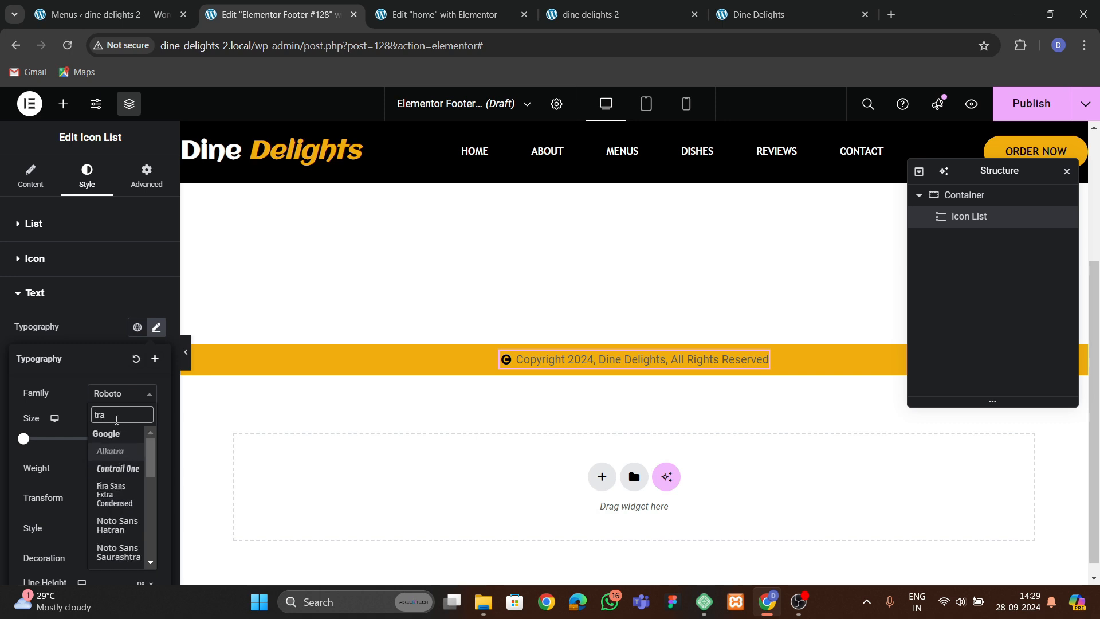
{"action": "key", "text": "BackSpace"}
{"action": "left_click", "coordinate": [111, 450]}
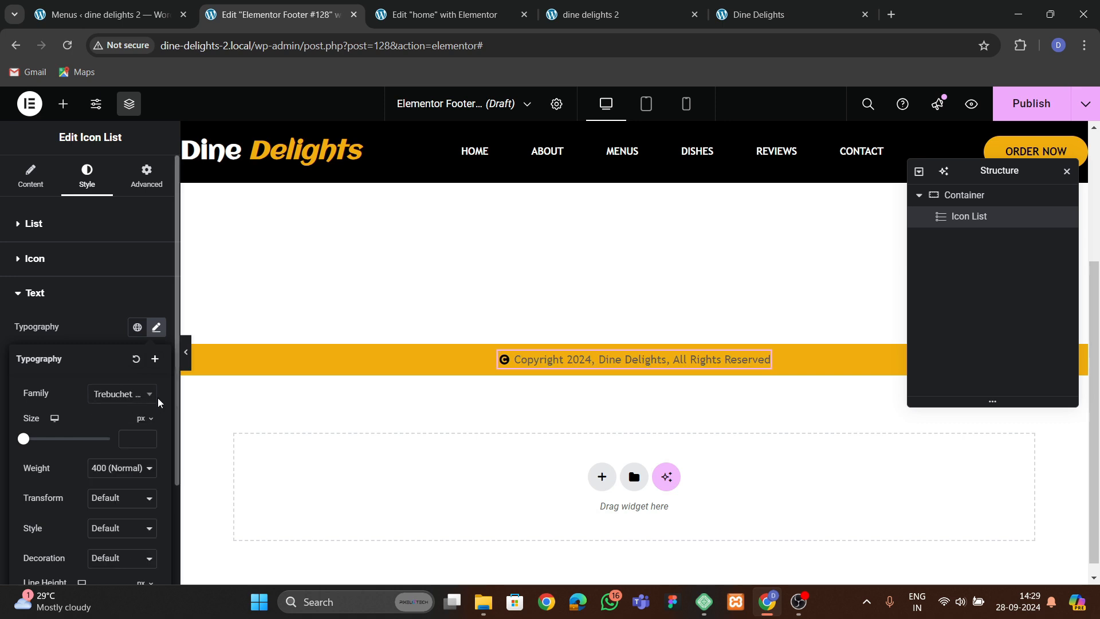
{"action": "left_click", "coordinate": [112, 345]}
{"action": "left_click", "coordinate": [156, 417]}
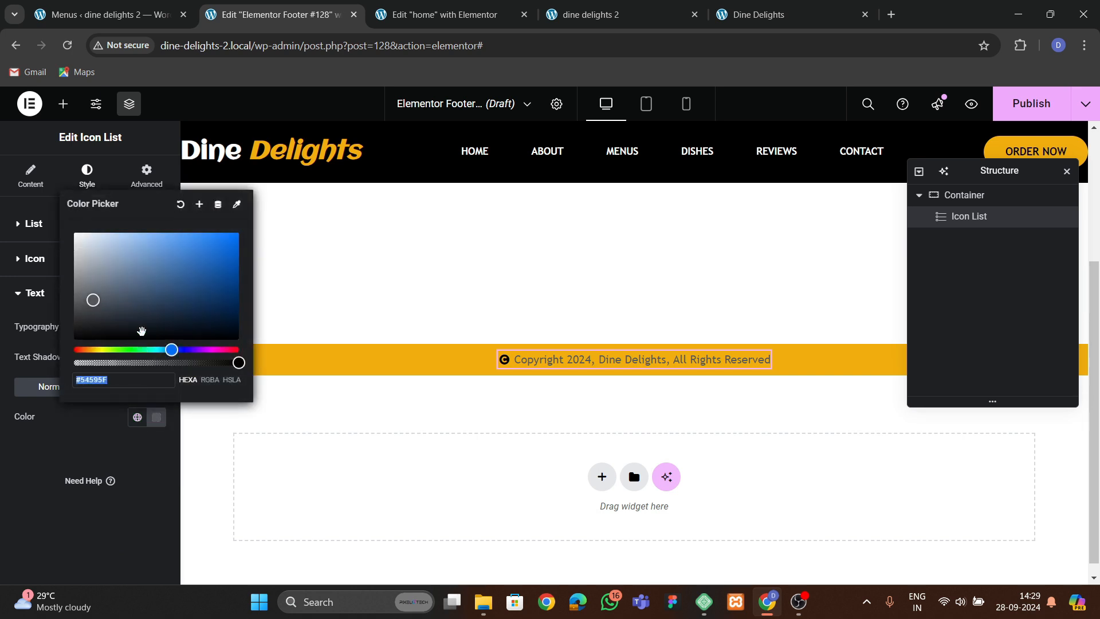
{"action": "left_click", "coordinate": [50, 451]}
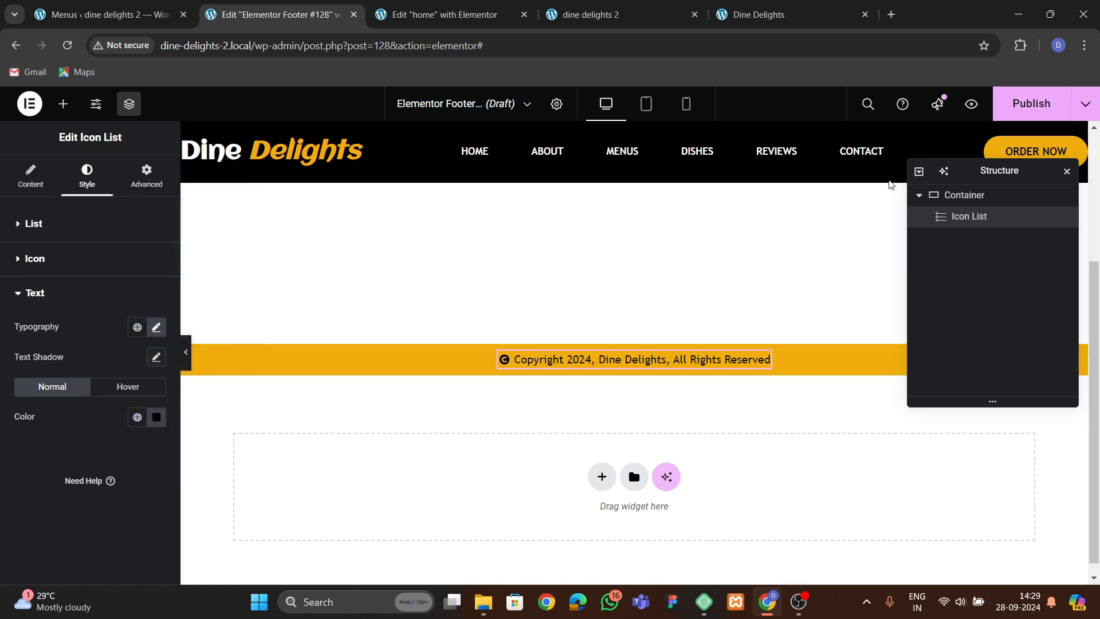
Increase the list icon size to 16 px.
{"action": "left_click", "coordinate": [47, 260]}
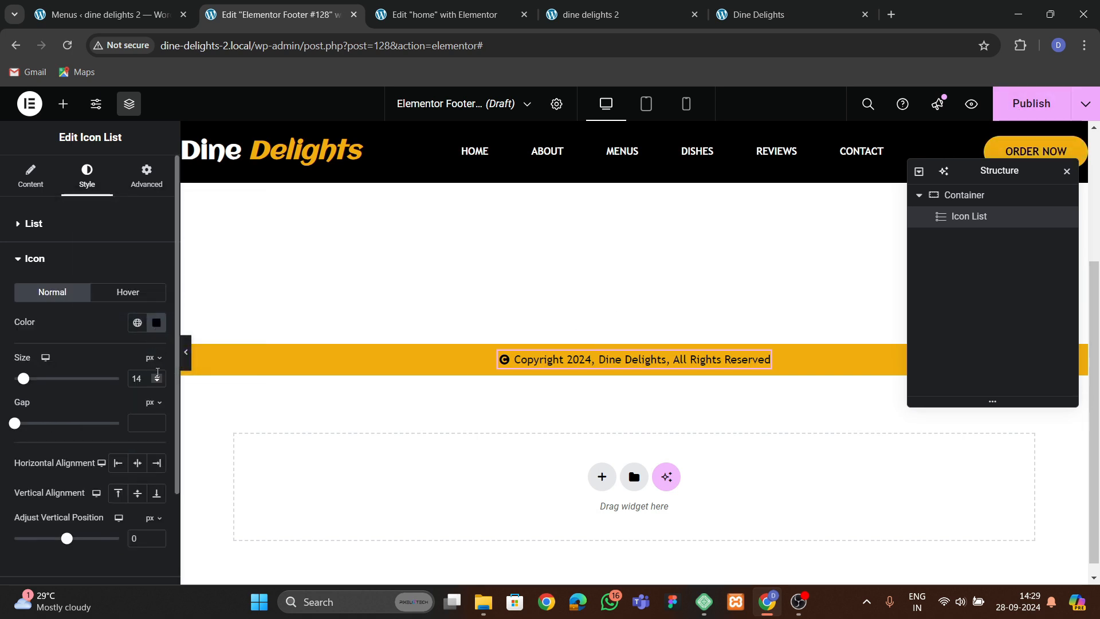
{"action": "left_click", "coordinate": [157, 375]}
{"action": "left_click", "coordinate": [157, 375]}
Publish the footer template, adding a display condition before saving.
{"action": "left_click", "coordinate": [1031, 103]}
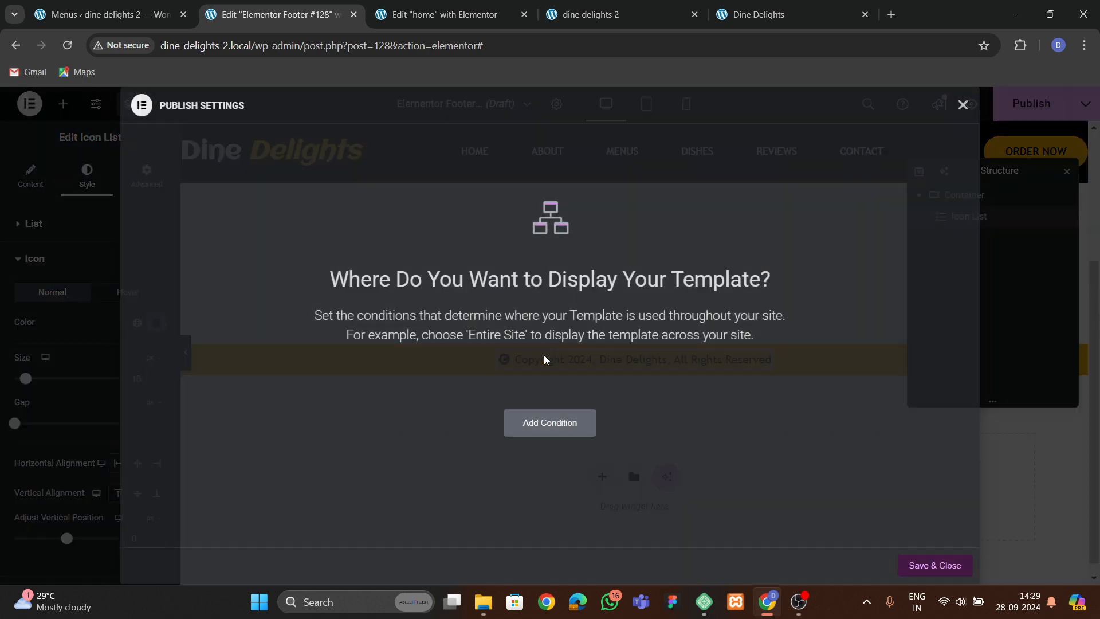
{"action": "left_click", "coordinate": [535, 422]}
{"action": "left_click", "coordinate": [934, 566]}
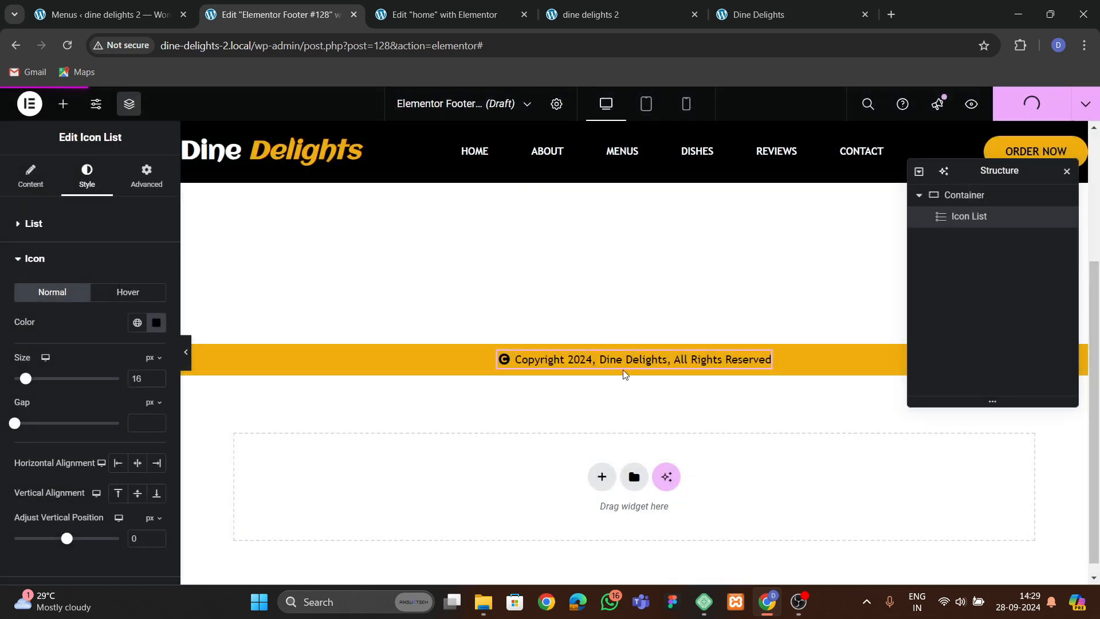
Reload the live site tab and check the new footer at the page bottom.
{"action": "left_click", "coordinate": [597, 31]}
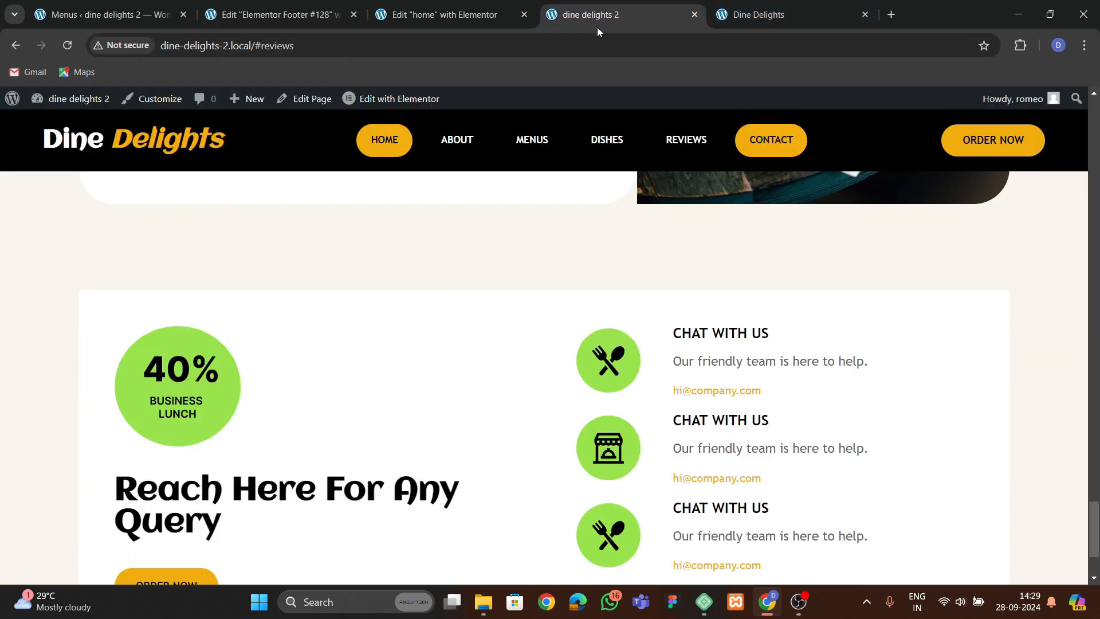
{"action": "left_click", "coordinate": [67, 46]}
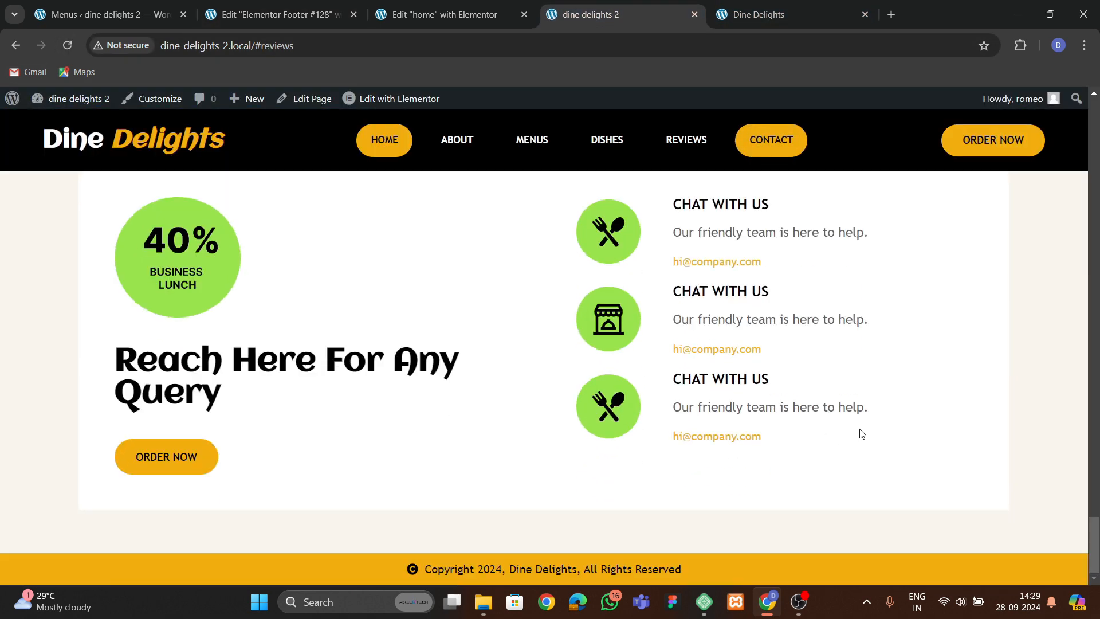
Set the footer container's padding to 7 px on all sides.
{"action": "left_click", "coordinate": [427, 17]}
{"action": "left_click", "coordinate": [338, 16]}
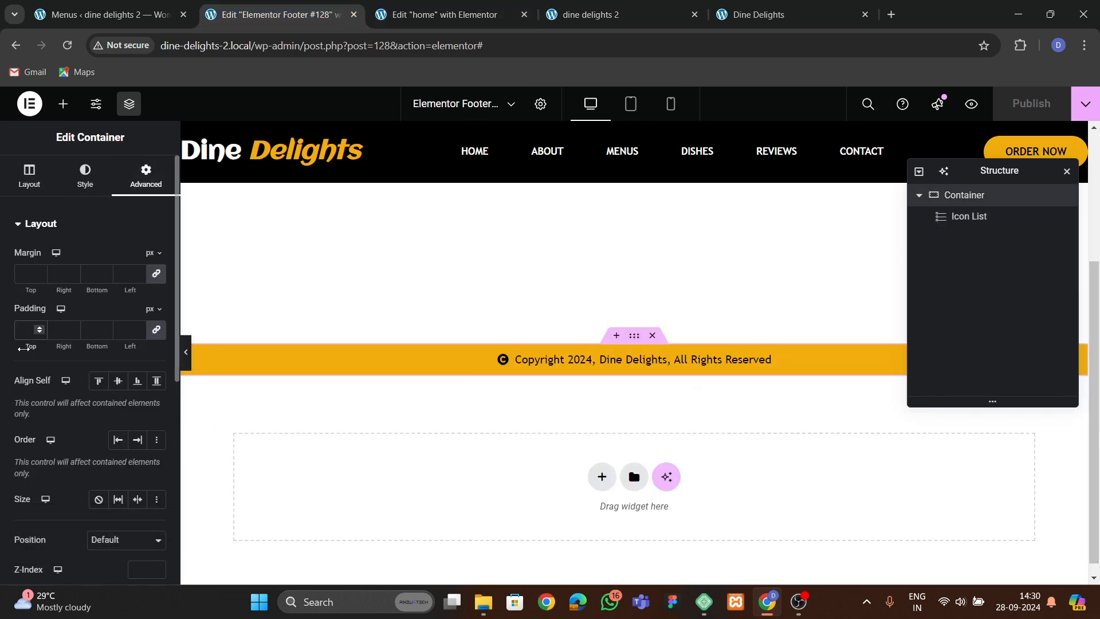
{"action": "type", "text": "10"}
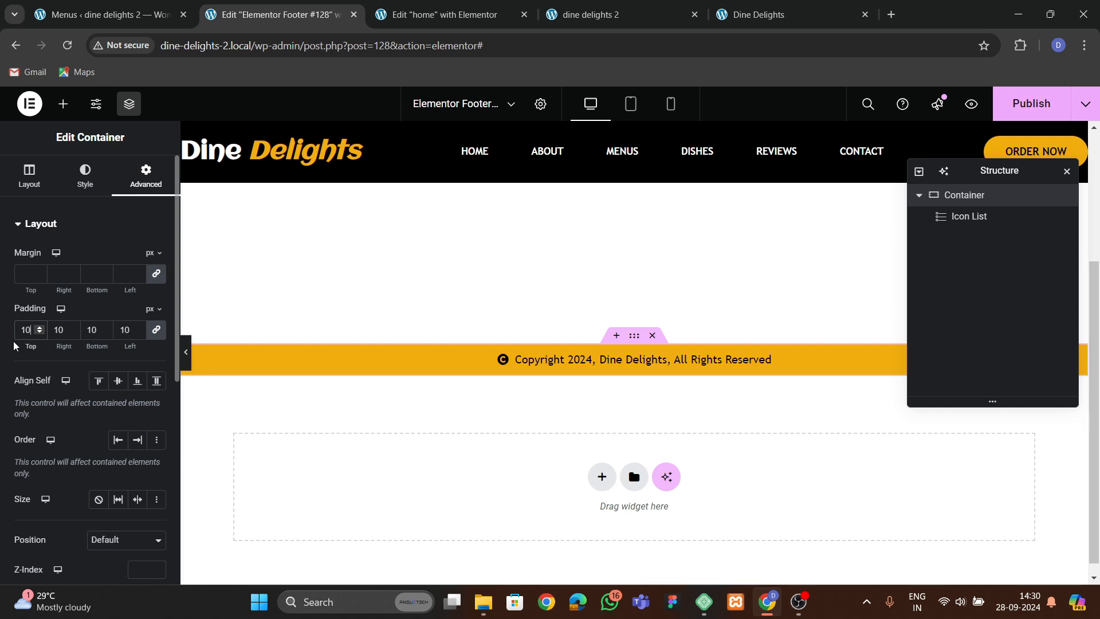
{"action": "left_click", "coordinate": [40, 333]}
{"action": "left_click", "coordinate": [40, 334]}
{"action": "left_click", "coordinate": [40, 333]}
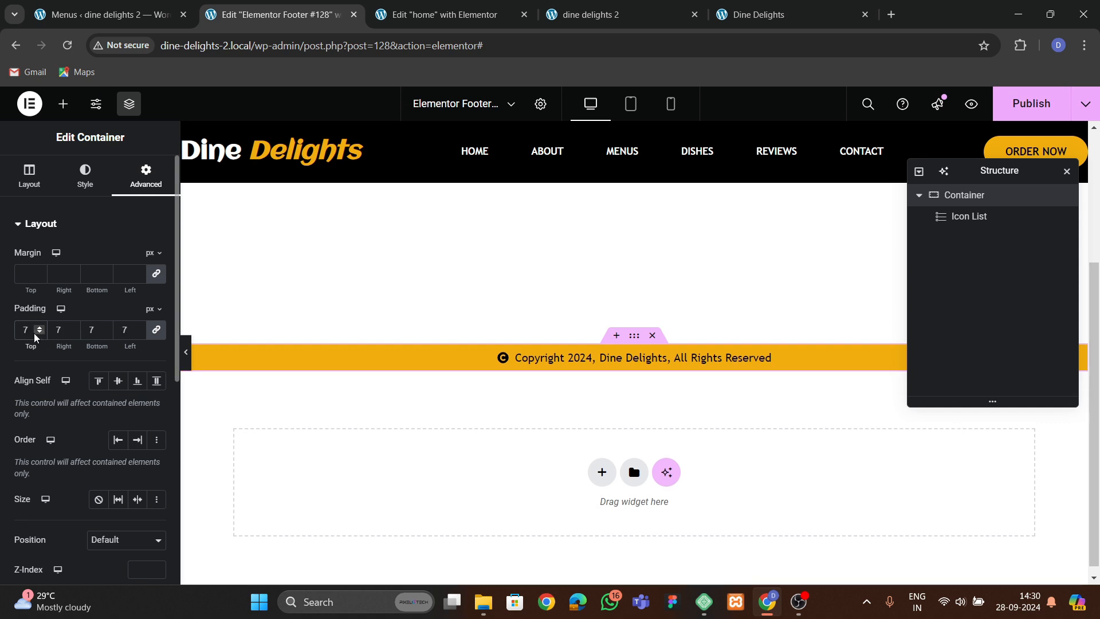
Add an Icon widget below the copyright text and set its icon to the circled up arrow.
{"action": "left_click", "coordinate": [63, 103]}
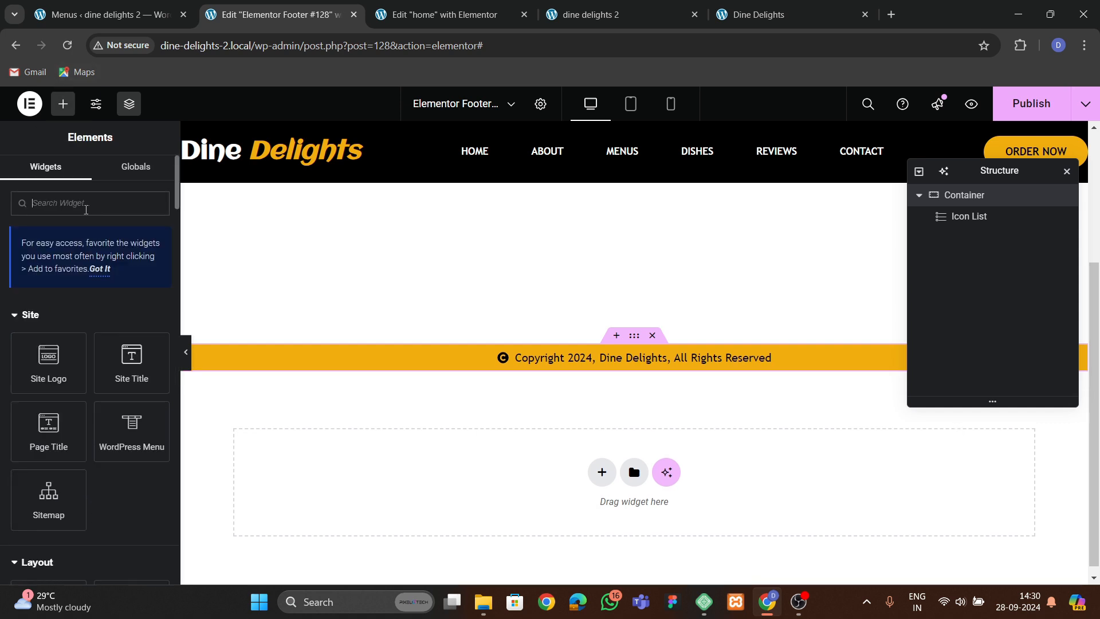
{"action": "type", "text": "icon"}
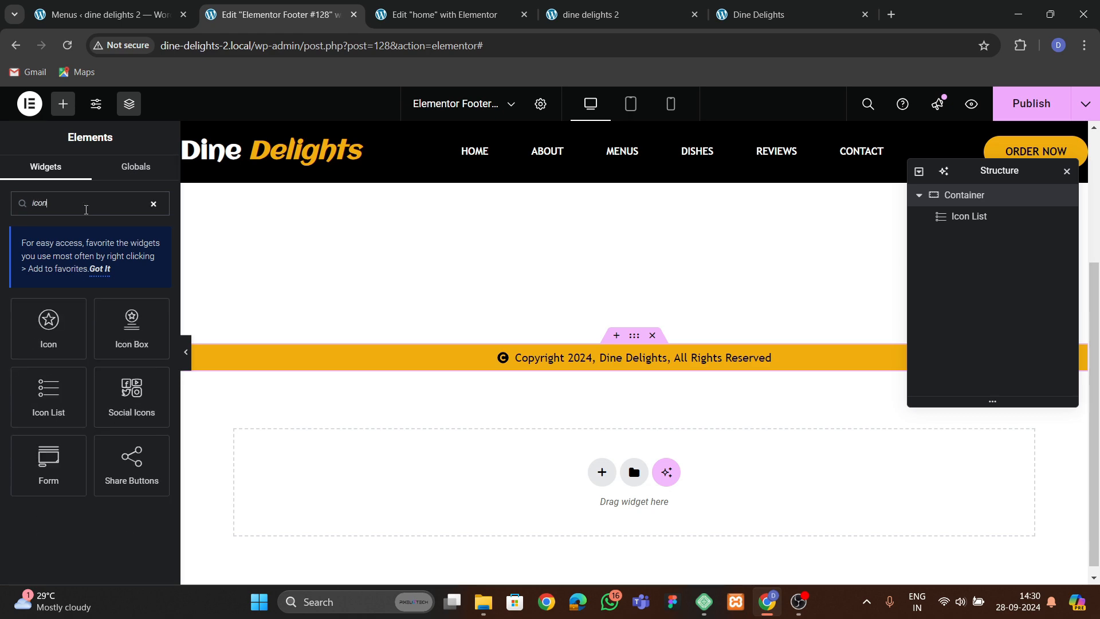
{"action": "left_click_drag", "start_coordinate": [29, 304], "coordinate": [731, 369]}
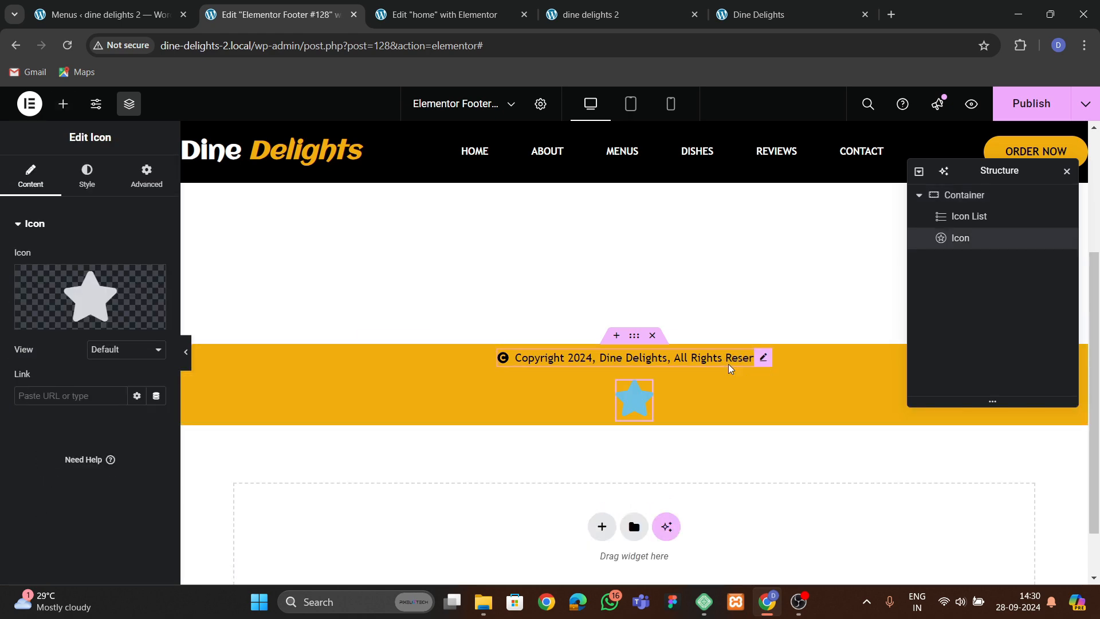
{"action": "left_click", "coordinate": [50, 318]}
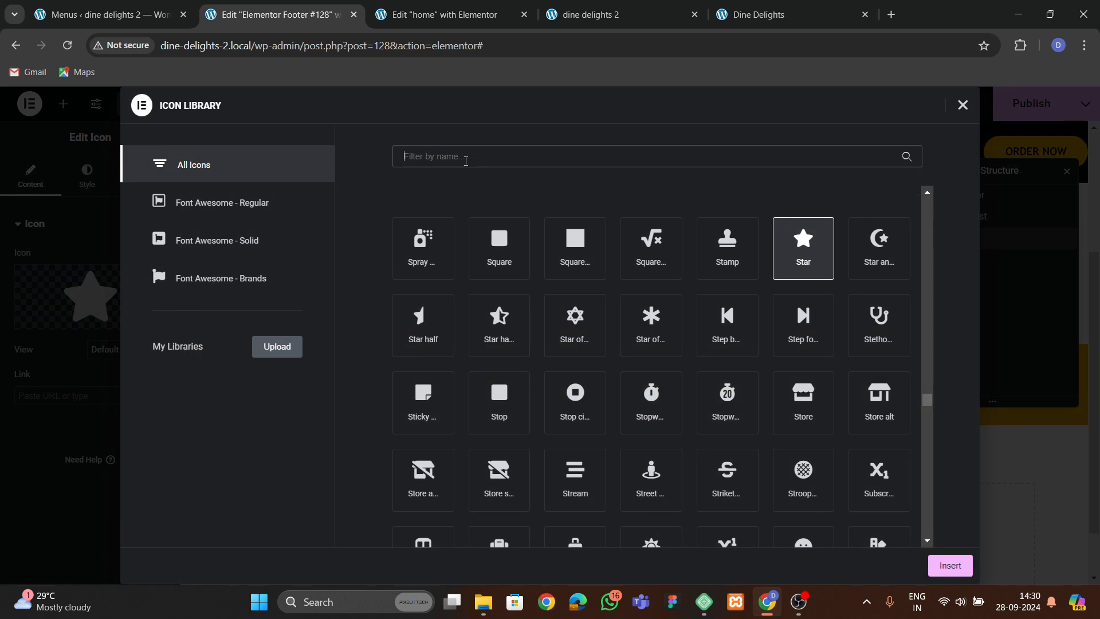
{"action": "type", "text": "arrow"}
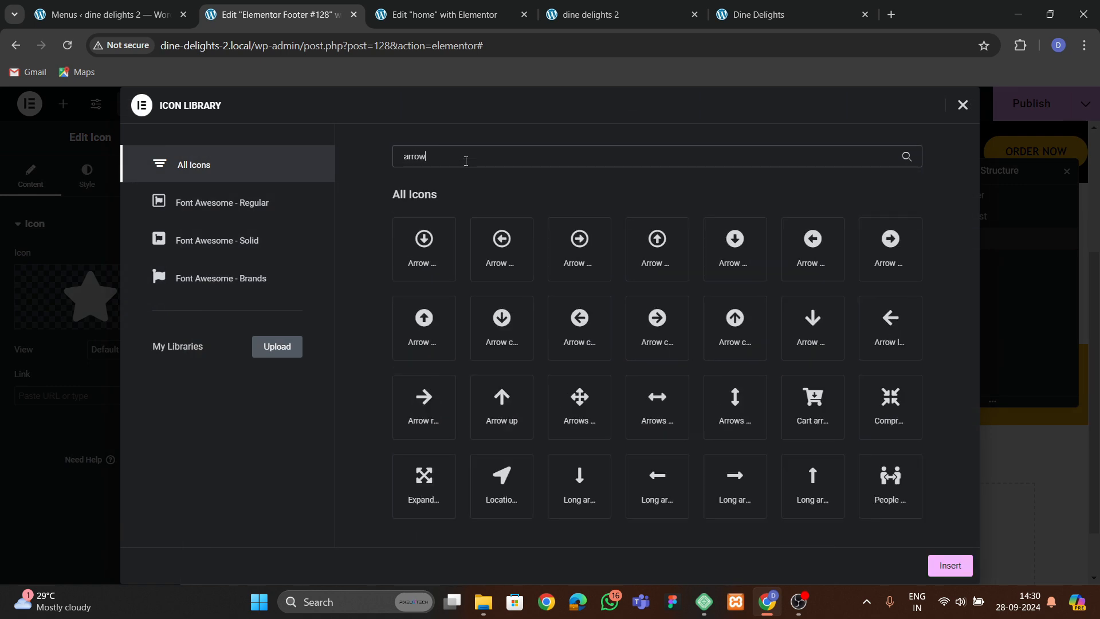
{"action": "left_click", "coordinate": [735, 326]}
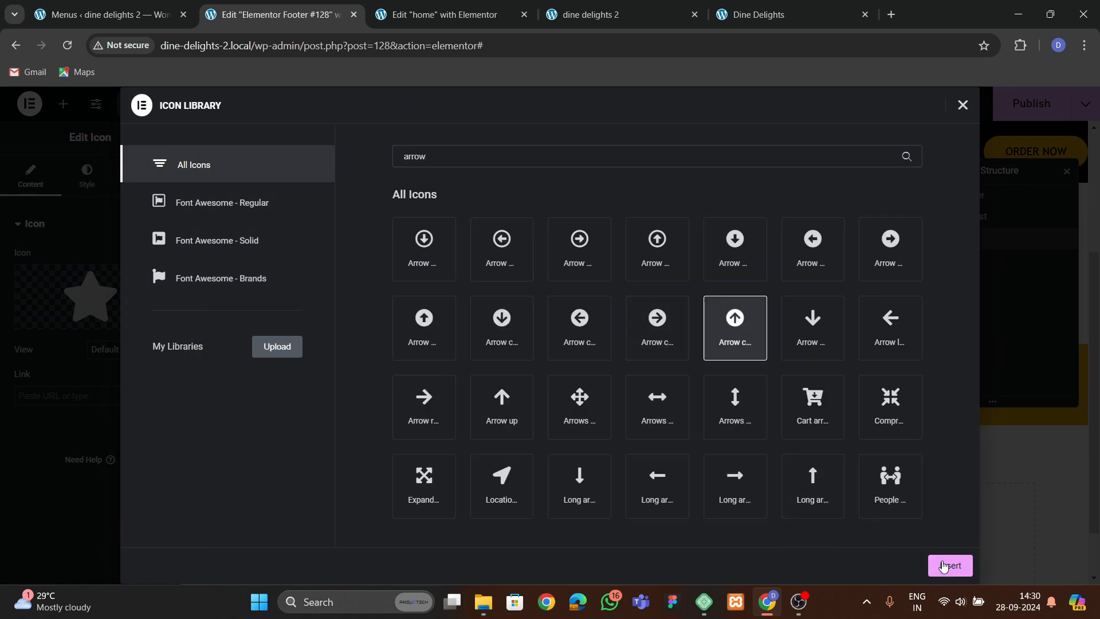
{"action": "left_click", "coordinate": [949, 565]}
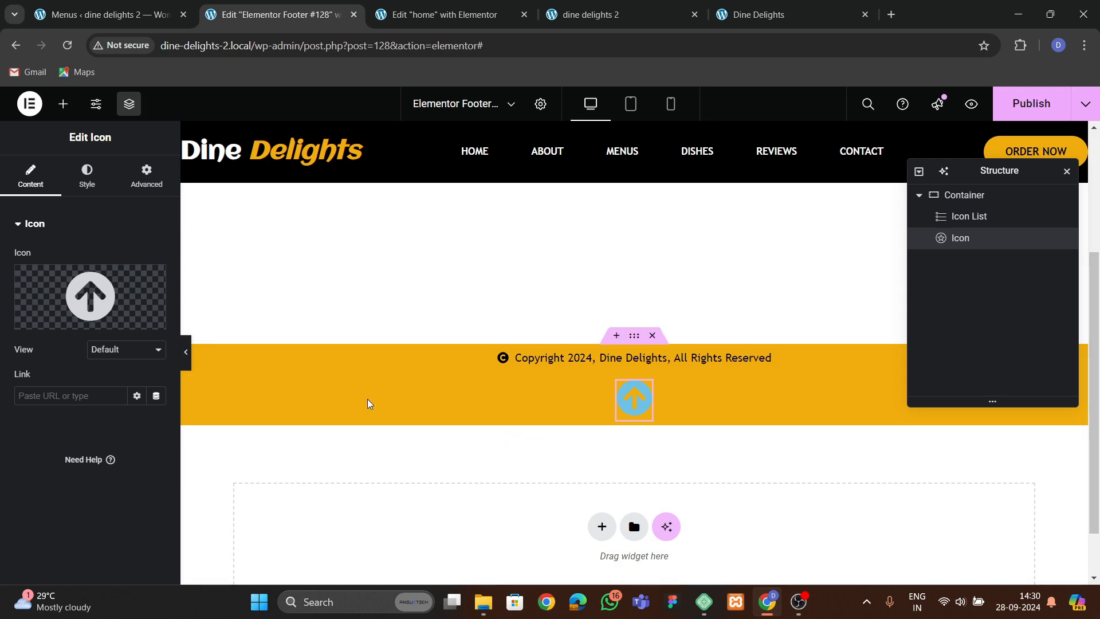
Set the arrow icon's primary color to black.
{"action": "left_click", "coordinate": [87, 175]}
{"action": "left_click", "coordinate": [152, 324]}
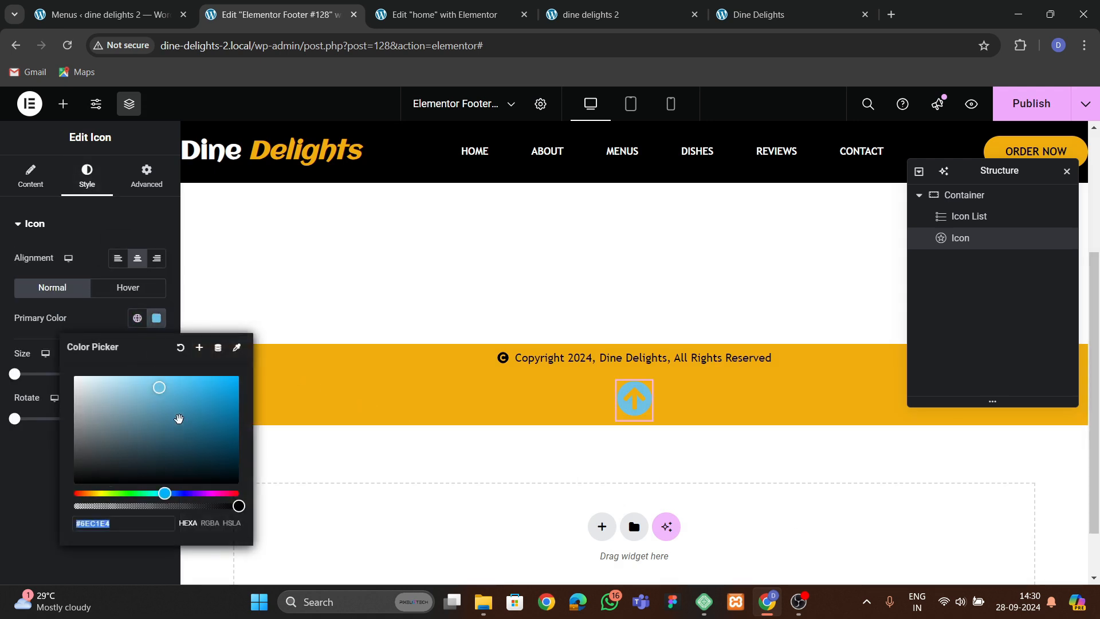
{"action": "left_click_drag", "start_coordinate": [159, 390], "coordinate": [84, 503]}
{"action": "left_click", "coordinate": [38, 529]}
Give the arrow icon a Fixed position anchored to the bottom of the screen.
{"action": "left_click", "coordinate": [147, 175]}
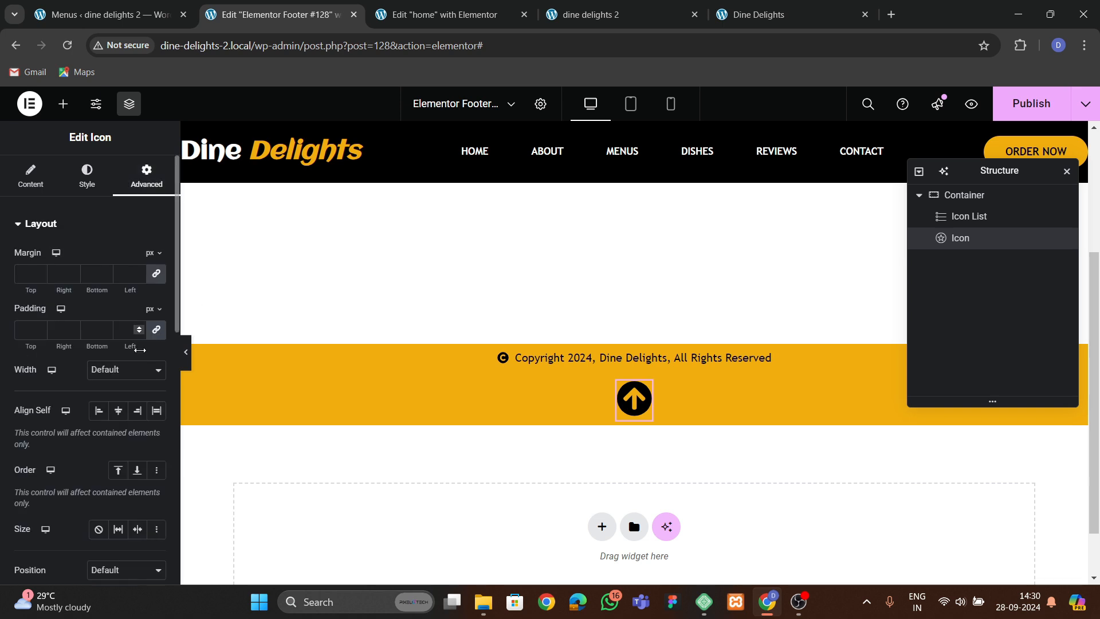
{"action": "scroll", "coordinate": [110, 385], "scroll_direction": "down", "scroll_amount": 3}
{"action": "left_click", "coordinate": [126, 426]}
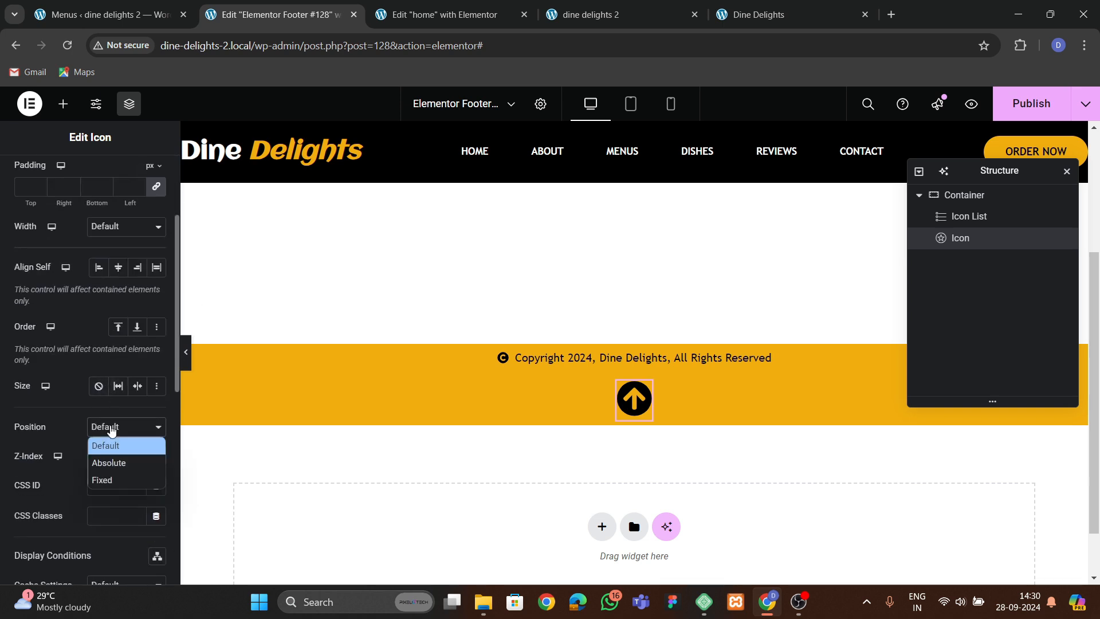
{"action": "left_click", "coordinate": [114, 479]}
{"action": "scroll", "coordinate": [132, 459], "scroll_direction": "down", "scroll_amount": 3}
{"action": "left_click", "coordinate": [156, 416]}
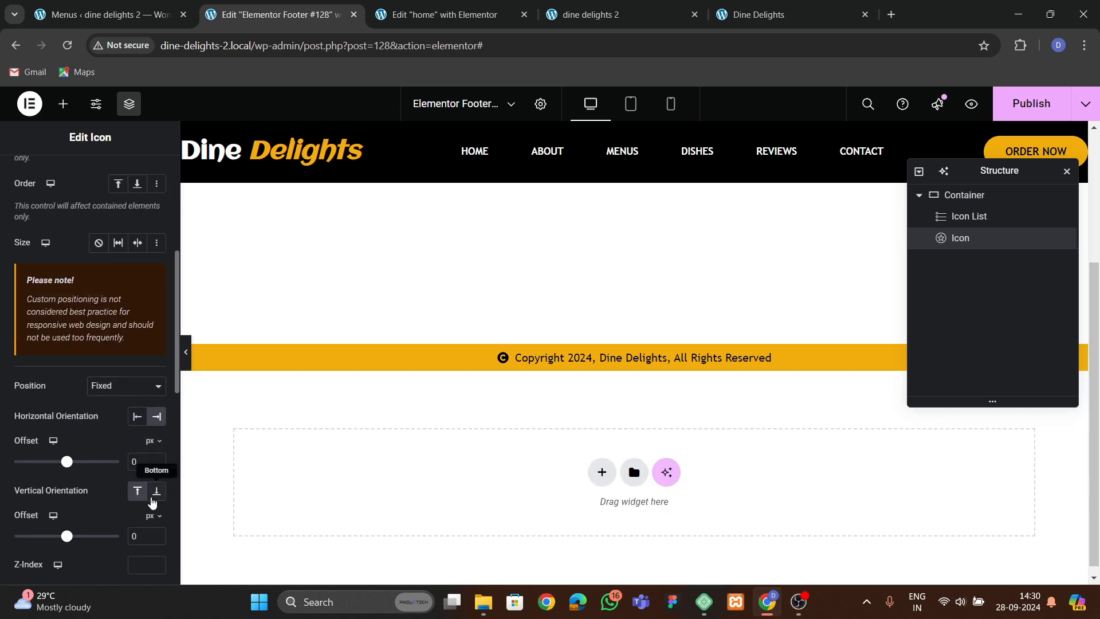
{"action": "left_click", "coordinate": [156, 491]}
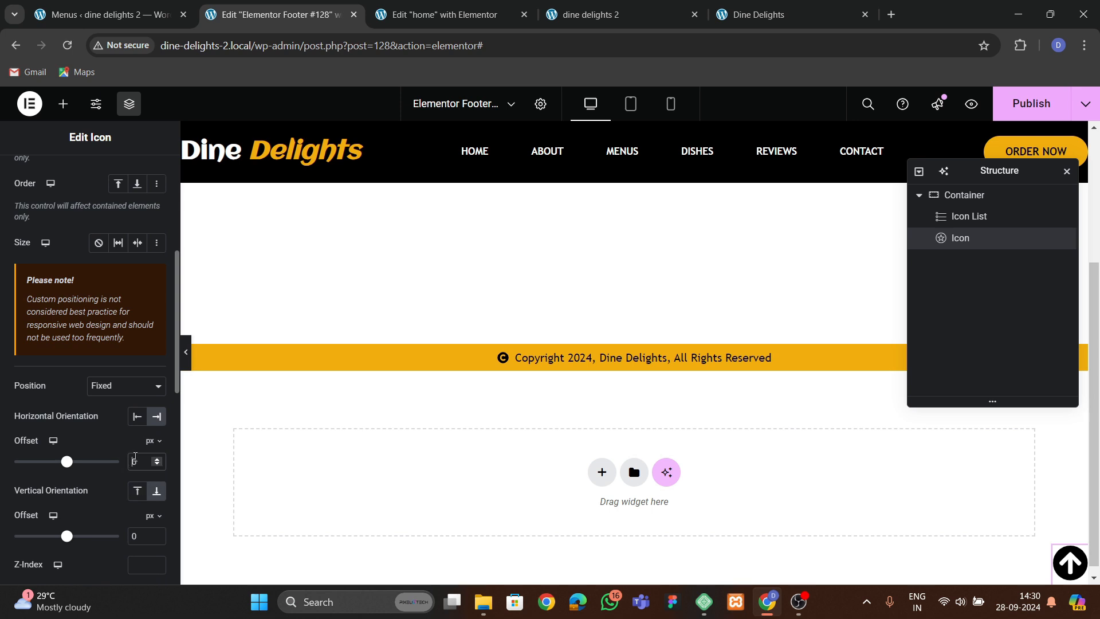
Set the arrow icon's horizontal offset to 20 px and vertical offset to 60 px.
{"action": "type", "text": "5"}
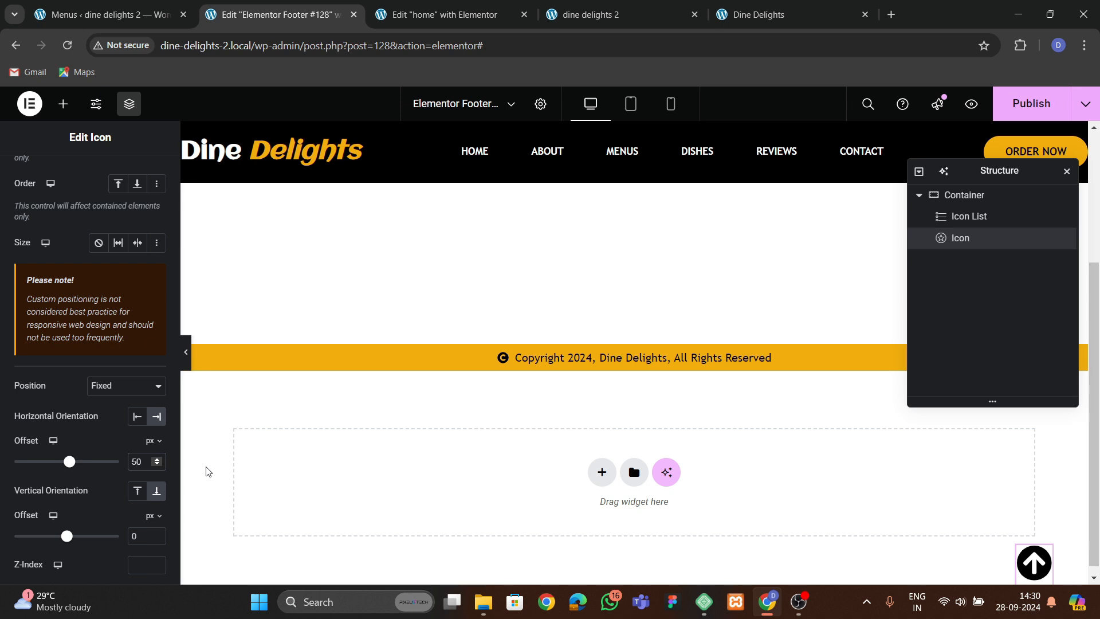
{"action": "key", "text": "BackSpace"}
{"action": "type", "text": "2"}
{"action": "scroll", "coordinate": [136, 464], "scroll_direction": "down", "scroll_amount": 3}
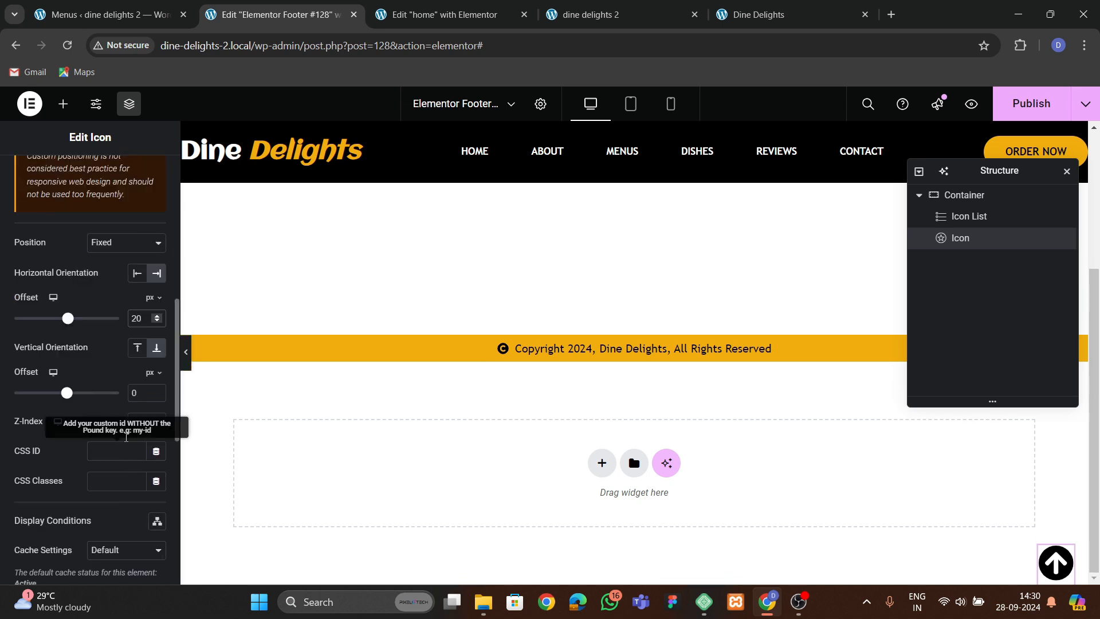
{"action": "type", "text": "6"}
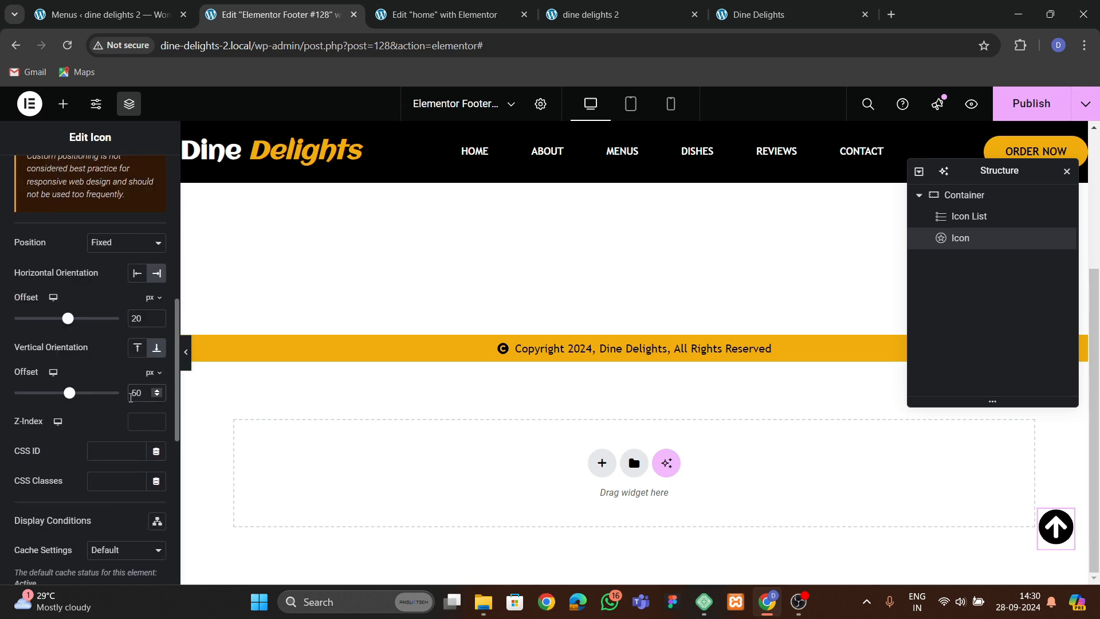
Link the arrow icon to #hero and publish the footer.
{"action": "scroll", "coordinate": [65, 354], "scroll_direction": "up", "scroll_amount": 10}
{"action": "left_click", "coordinate": [30, 178]}
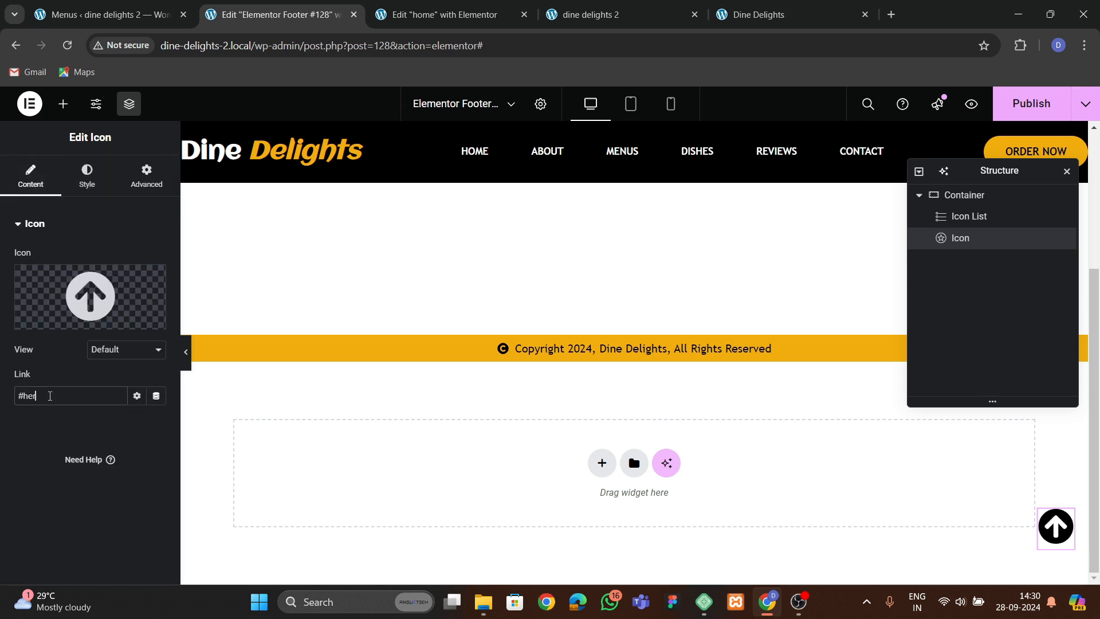
{"action": "left_click", "coordinate": [1031, 103]}
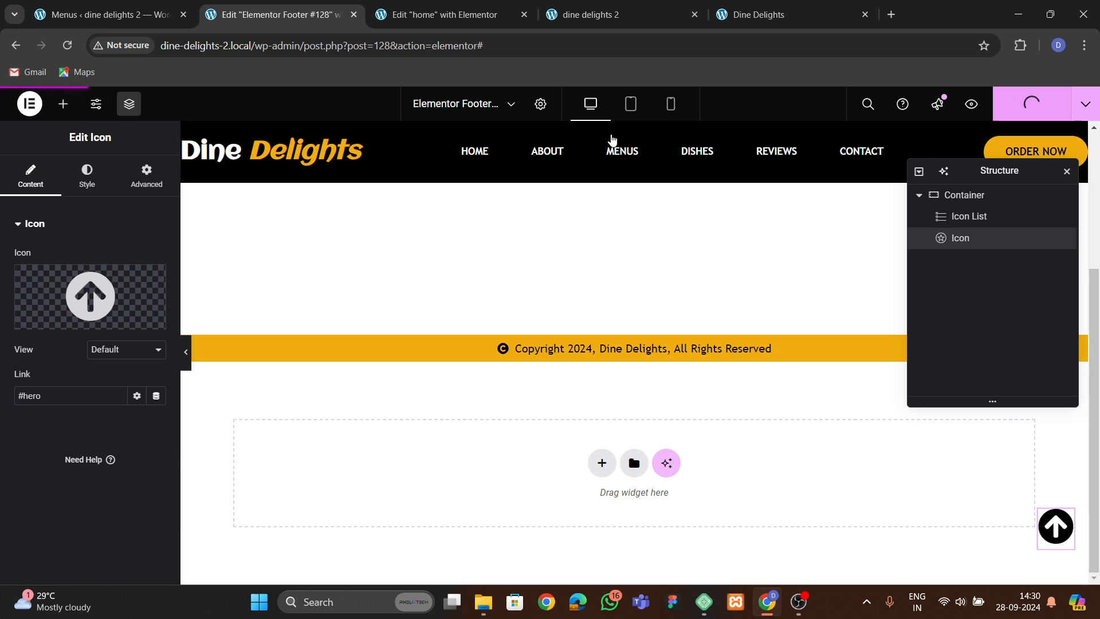
Test the back-to-top arrow and the menu links on the live site.
{"action": "left_click", "coordinate": [617, 15]}
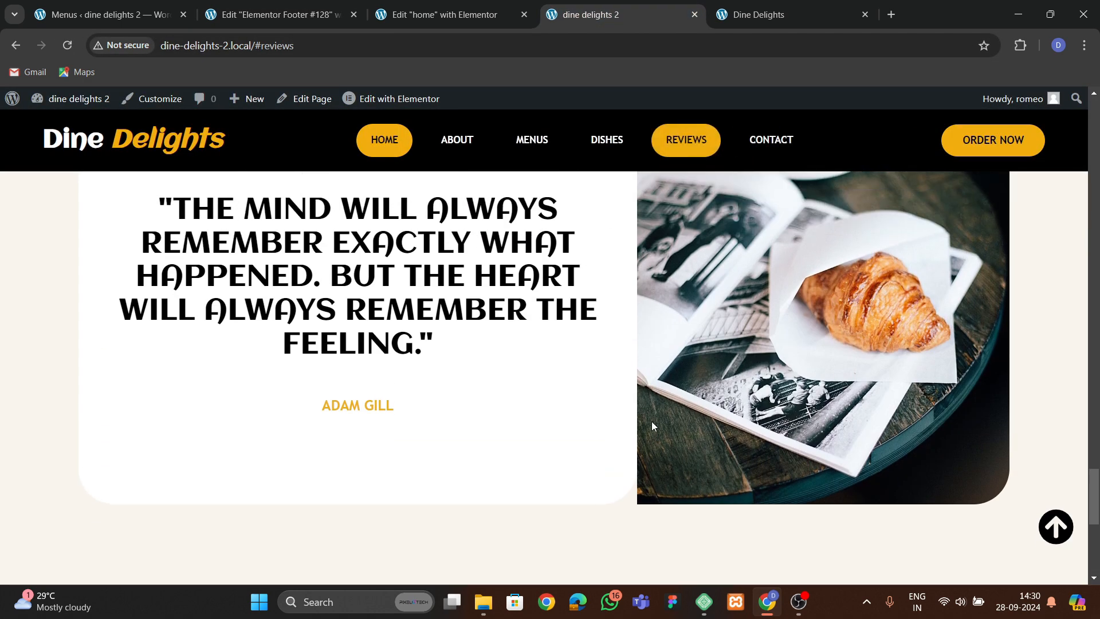
{"action": "scroll", "coordinate": [651, 425], "scroll_direction": "down", "scroll_amount": 7}
{"action": "left_click", "coordinate": [1067, 528]}
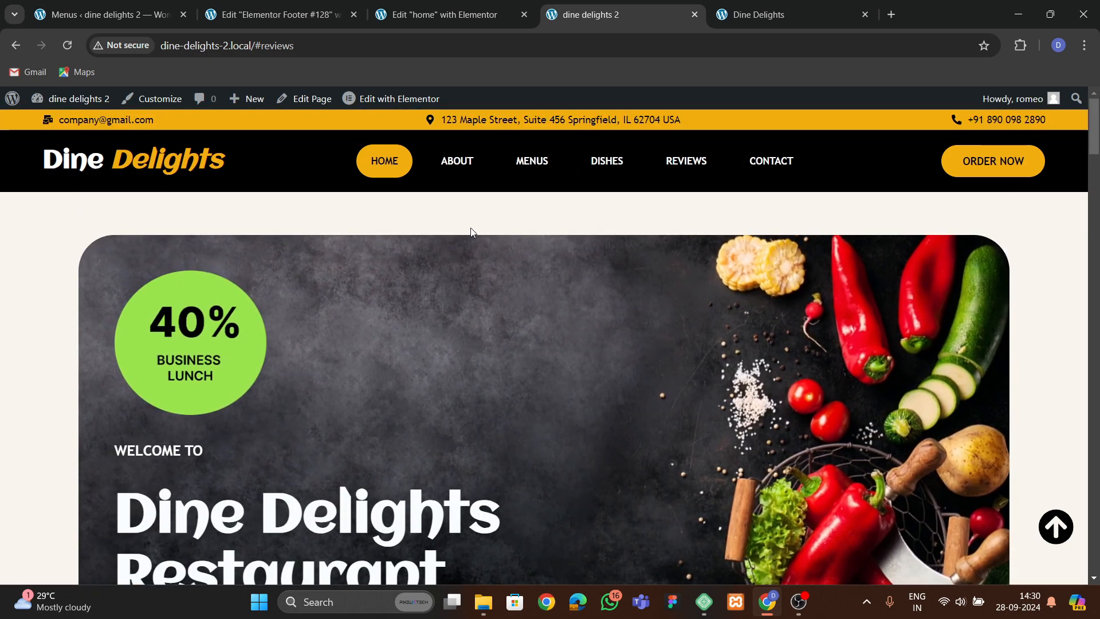
{"action": "left_click", "coordinate": [693, 157]}
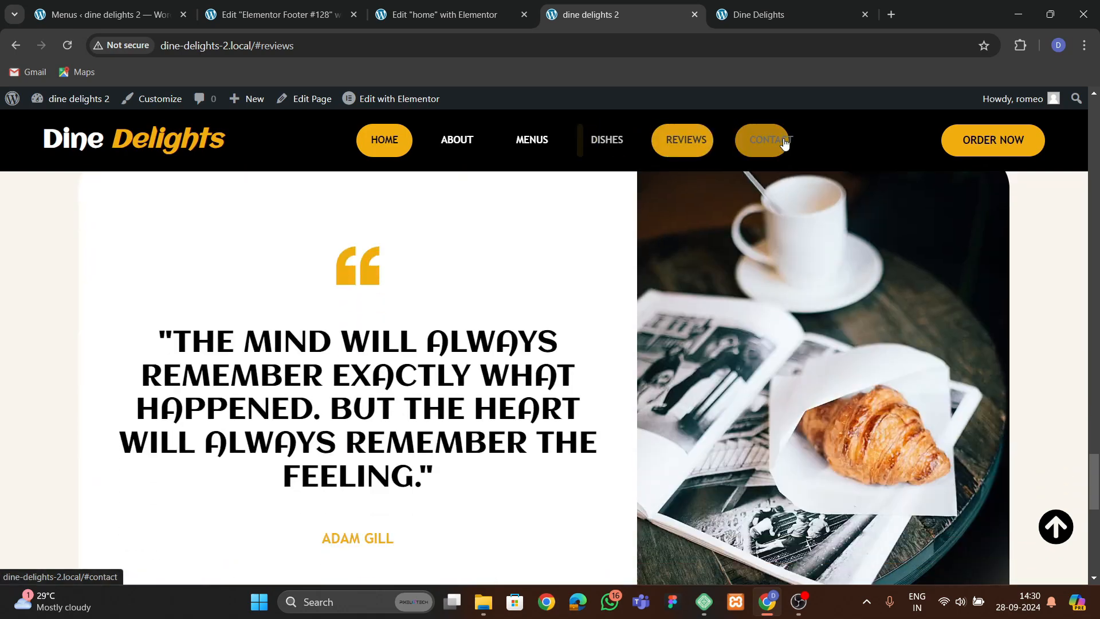
Follow the Contact menu link and scroll through the live page down to the footer.
{"action": "left_click", "coordinate": [781, 141]}
{"action": "scroll", "coordinate": [645, 421], "scroll_direction": "up", "scroll_amount": 4}
{"action": "scroll", "coordinate": [536, 417], "scroll_direction": "down", "scroll_amount": 2}
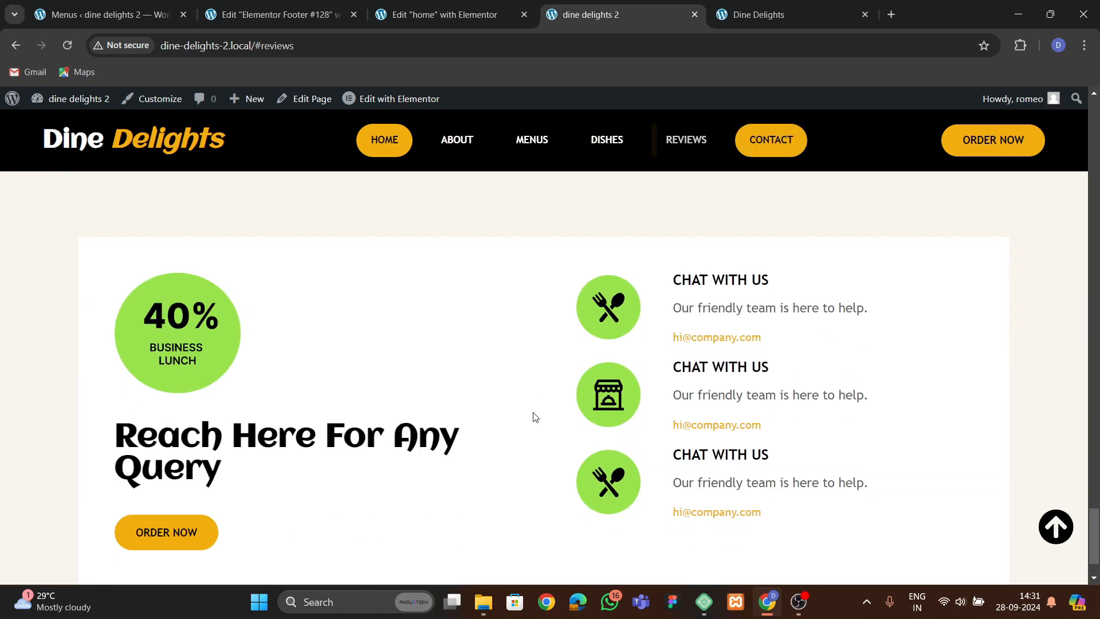
{"action": "scroll", "coordinate": [491, 408], "scroll_direction": "down", "scroll_amount": 1}
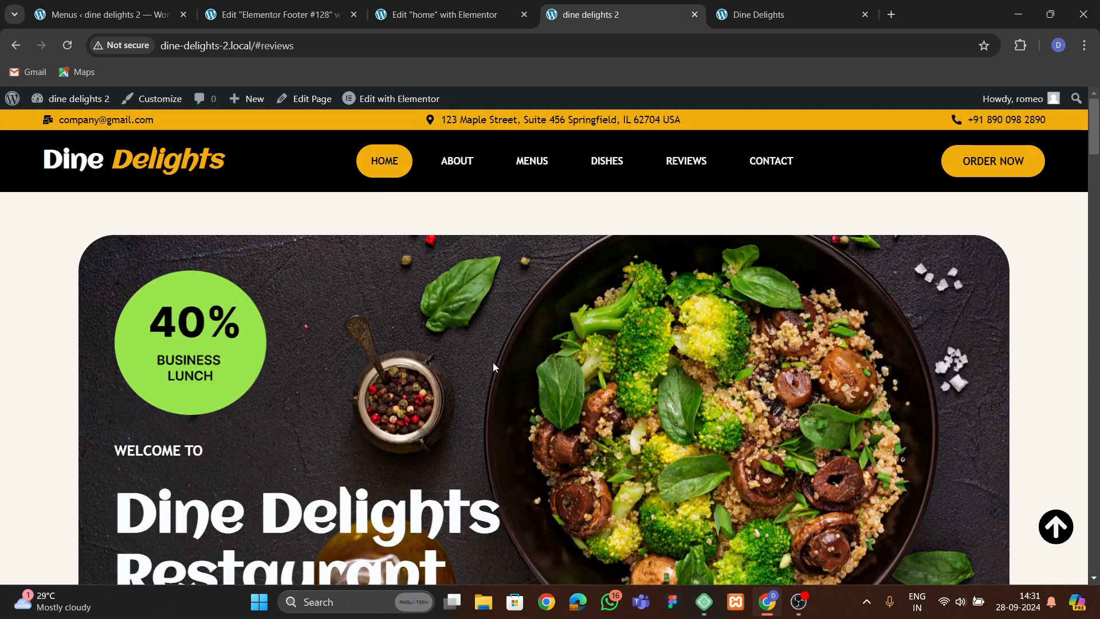
{"action": "scroll", "coordinate": [484, 355], "scroll_direction": "down", "scroll_amount": 5}
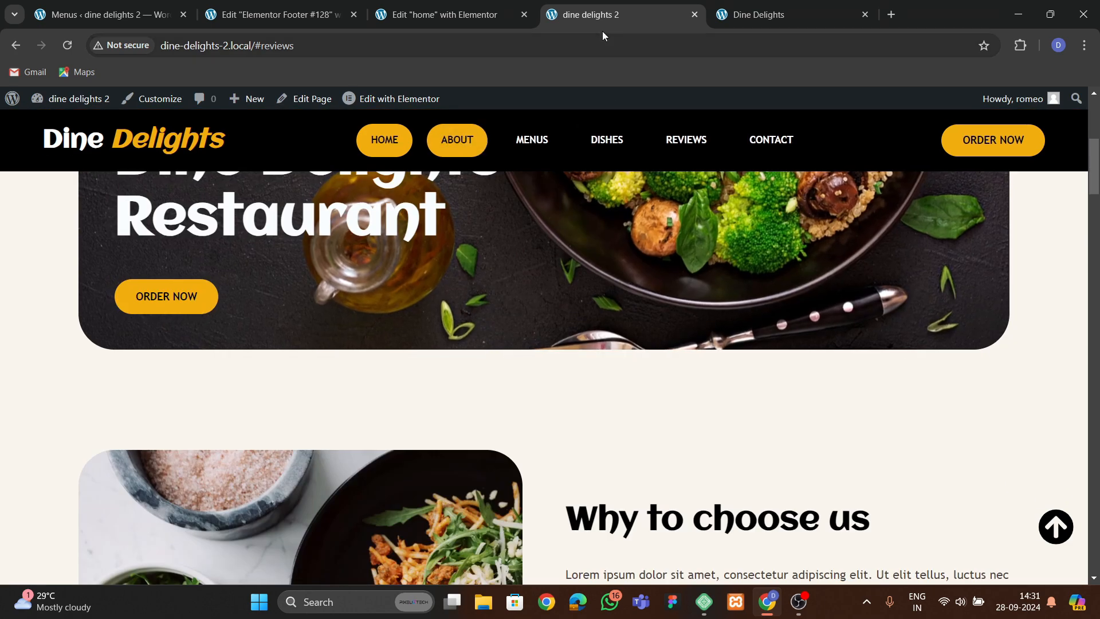
In the home page editor's mobile view, set the outer hero section's padding to 60 px top and bottom with small side padding.
{"action": "left_click", "coordinate": [401, 22]}
{"action": "scroll", "coordinate": [541, 324], "scroll_direction": "up", "scroll_amount": 3}
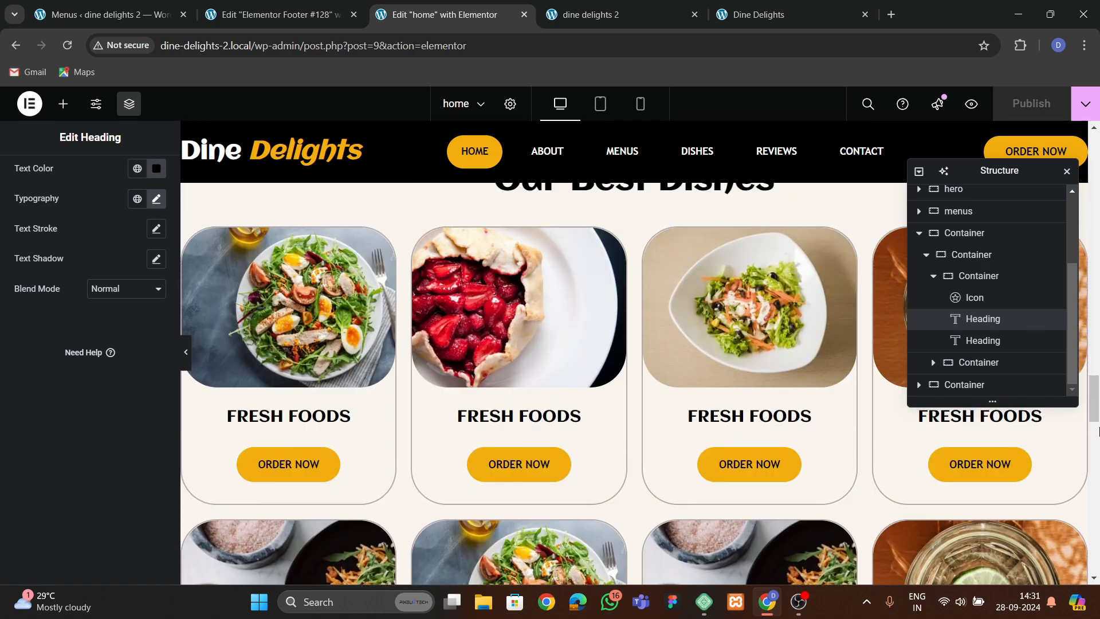
{"action": "left_click_drag", "start_coordinate": [1099, 421], "coordinate": [1098, 166]}
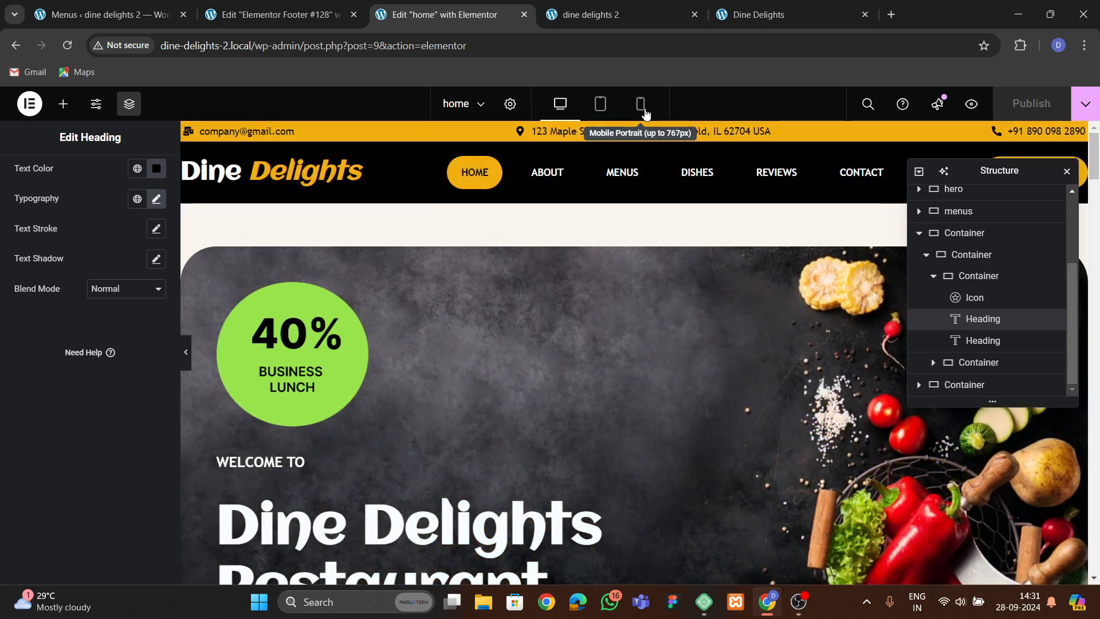
{"action": "left_click", "coordinate": [641, 104]}
{"action": "scroll", "coordinate": [634, 344], "scroll_direction": "down", "scroll_amount": 10}
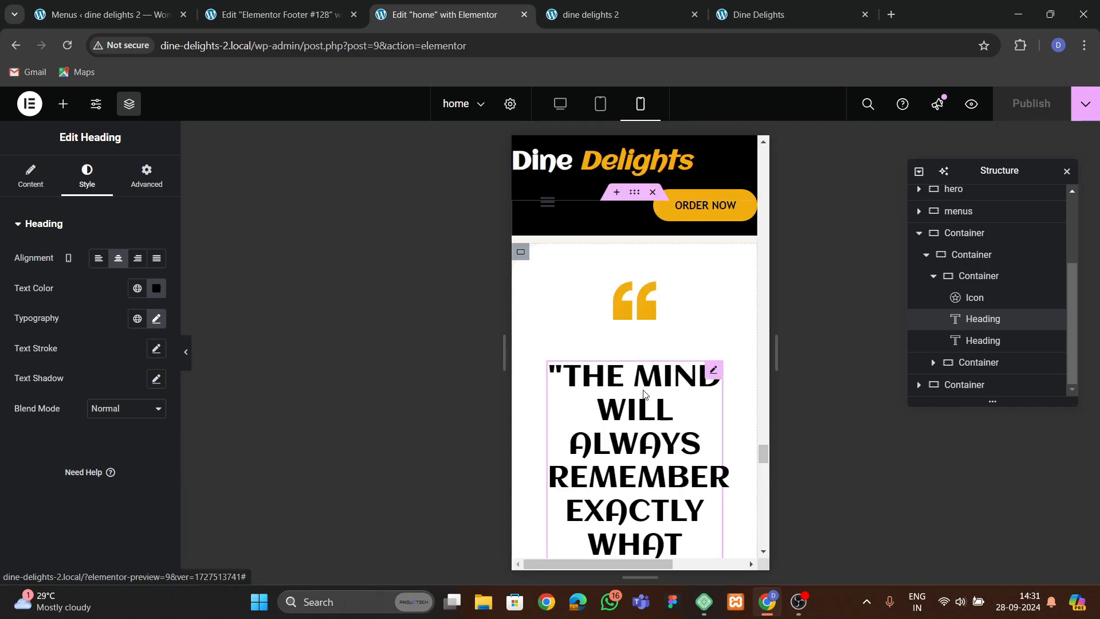
{"action": "scroll", "coordinate": [651, 382], "scroll_direction": "up", "scroll_amount": 10}
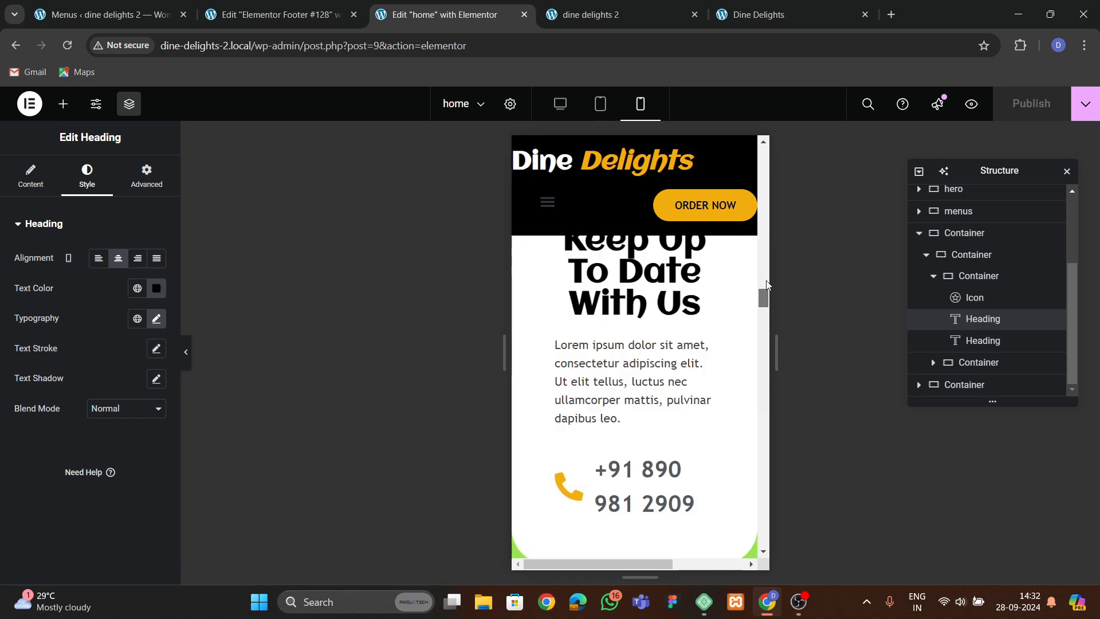
{"action": "scroll", "coordinate": [700, 370], "scroll_direction": "down", "scroll_amount": 1}
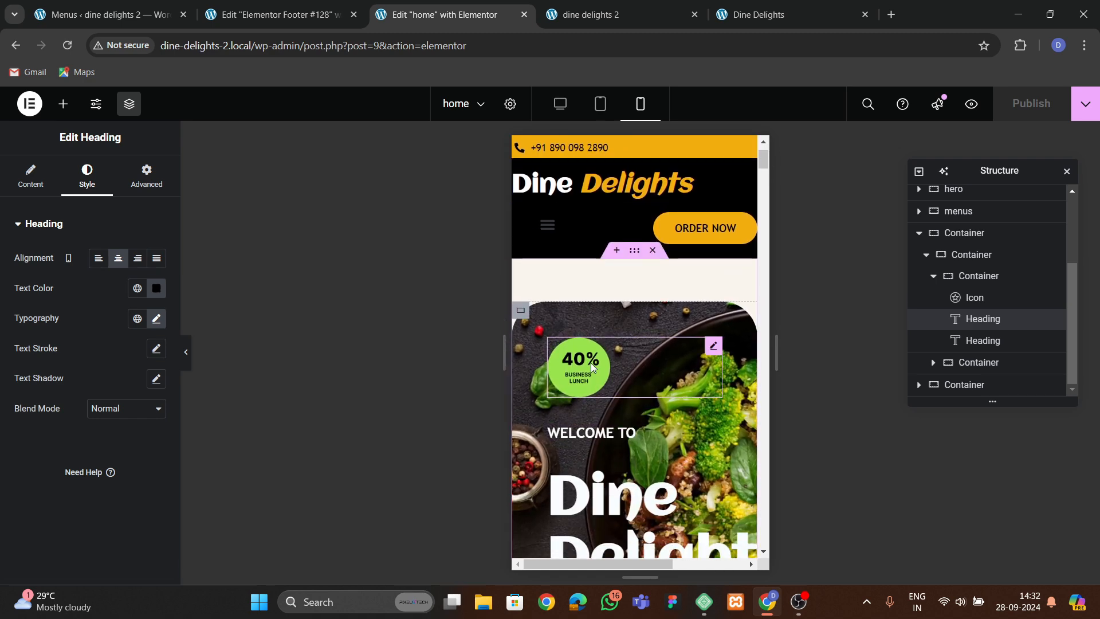
{"action": "left_click", "coordinate": [634, 250]}
{"action": "left_click", "coordinate": [146, 174]}
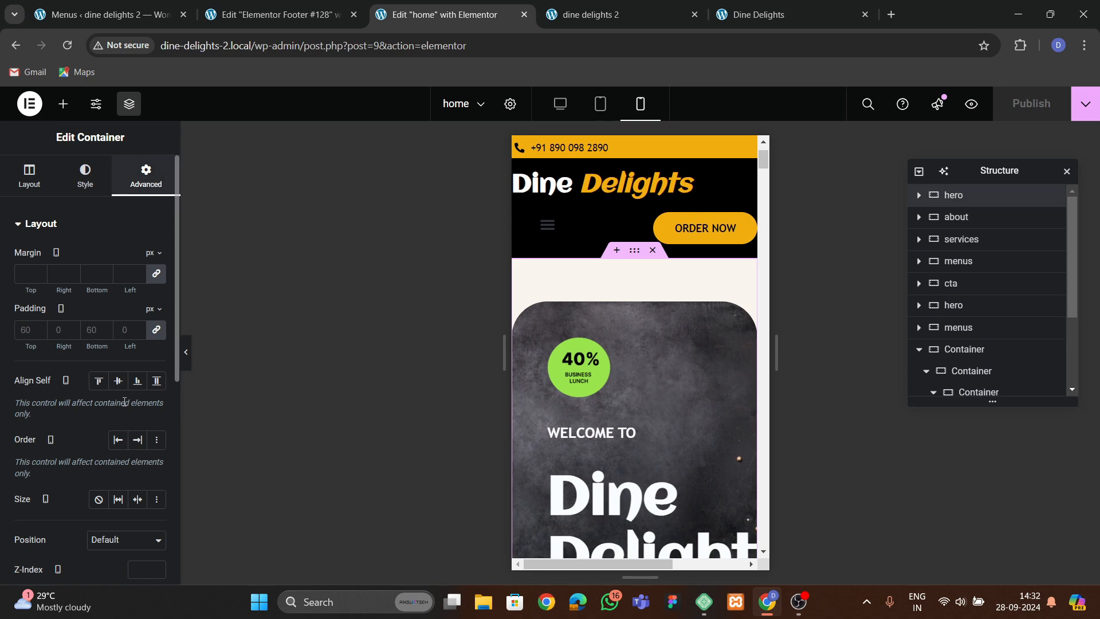
{"action": "left_click", "coordinate": [156, 330]}
{"action": "type", "text": "60"}
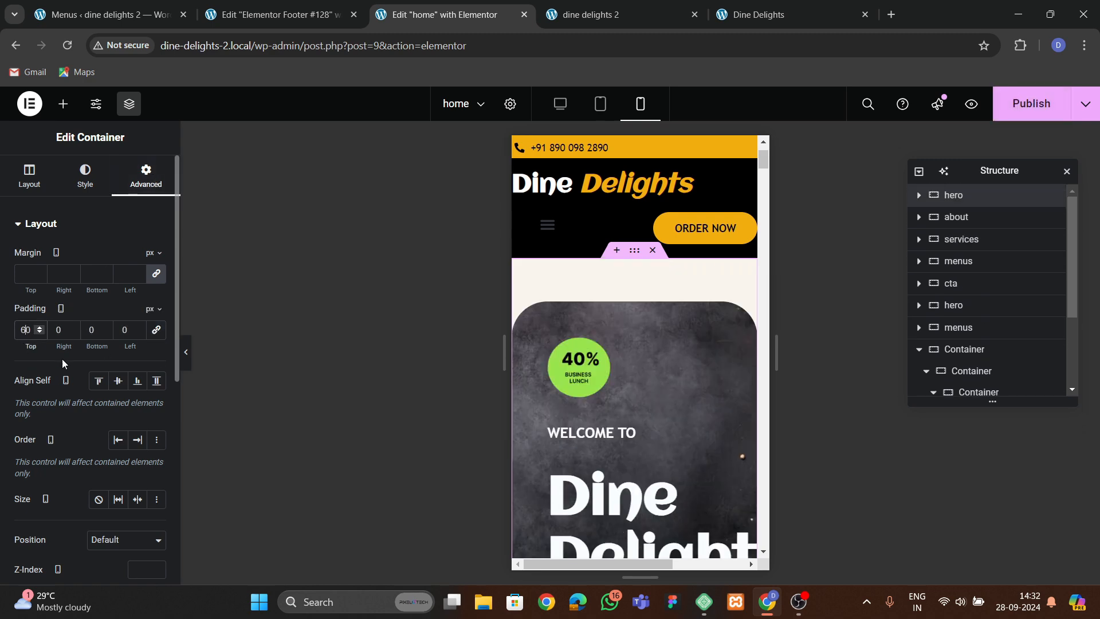
{"action": "left_click", "coordinate": [90, 331]}
{"action": "type", "text": "6"}
{"action": "left_click", "coordinate": [51, 332]}
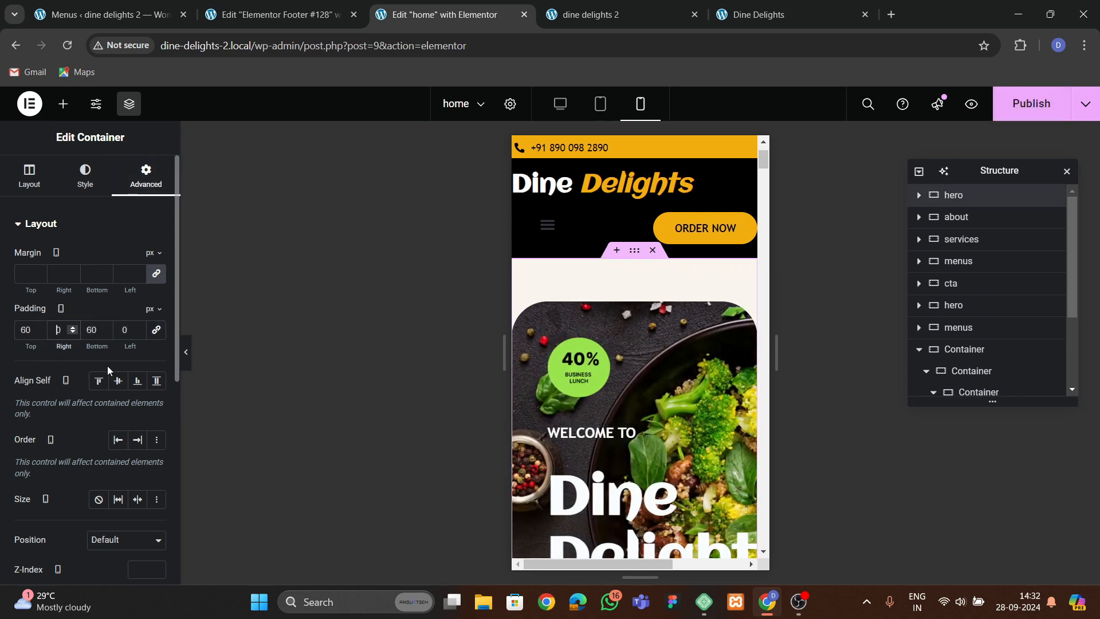
{"action": "type", "text": "2"}
{"action": "left_click", "coordinate": [120, 330]}
{"action": "type", "text": "2"}
Set the 40% business lunch badge image width to 55% for mobile.
{"action": "left_click", "coordinate": [600, 371]}
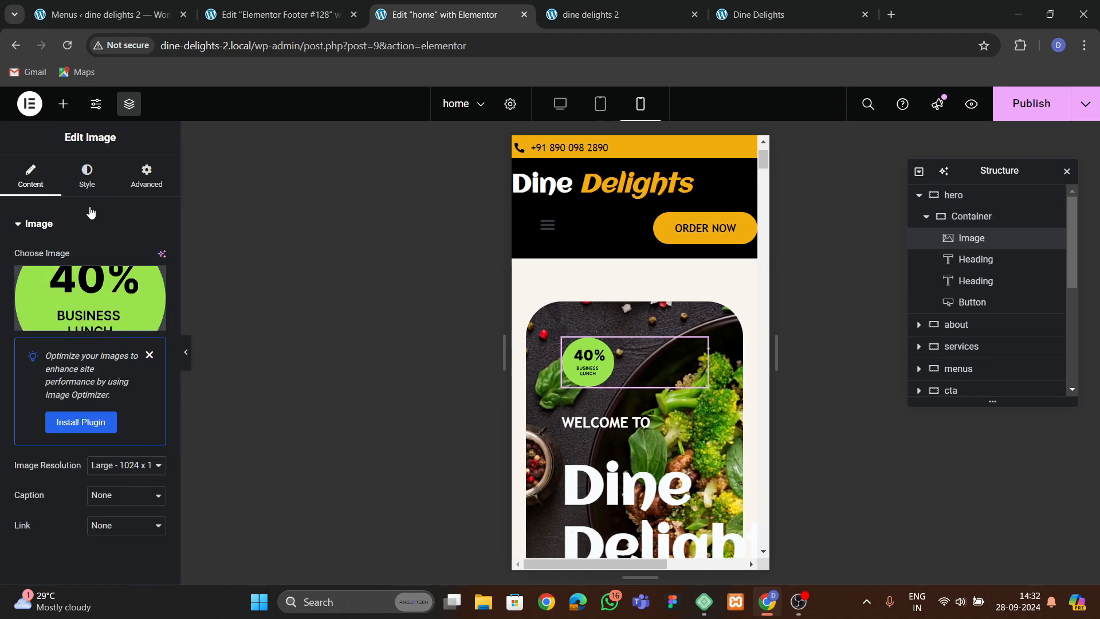
{"action": "left_click", "coordinate": [87, 175]}
{"action": "left_click_drag", "start_coordinate": [98, 306], "coordinate": [70, 304]}
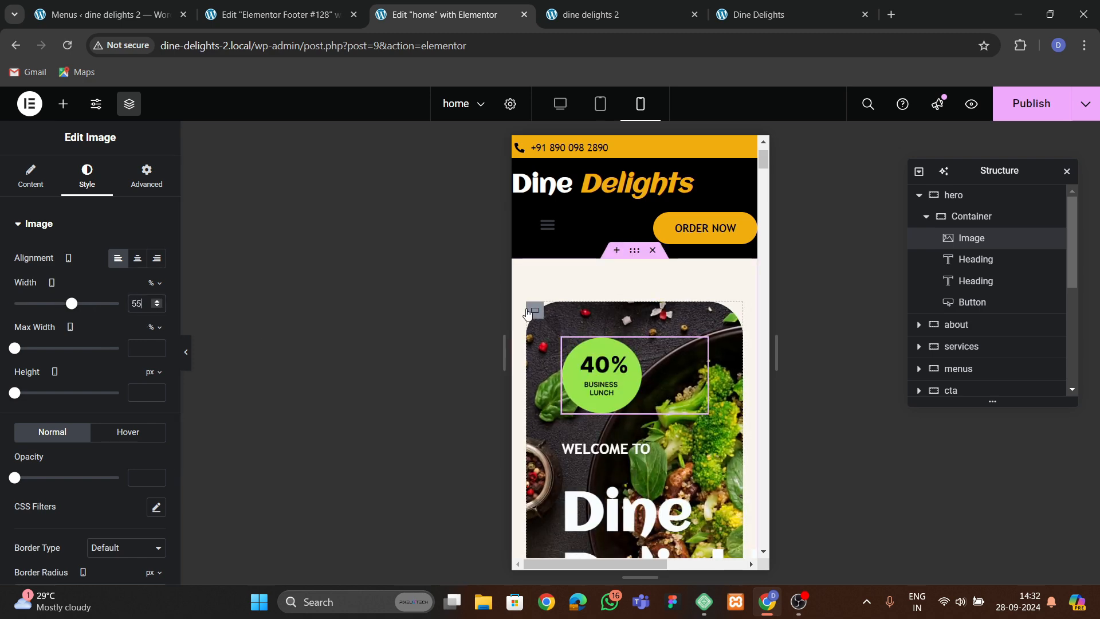
Set the inner hero container's mobile padding to 30 px on all sides.
{"action": "left_click", "coordinate": [523, 335]}
{"action": "left_click", "coordinate": [143, 176]}
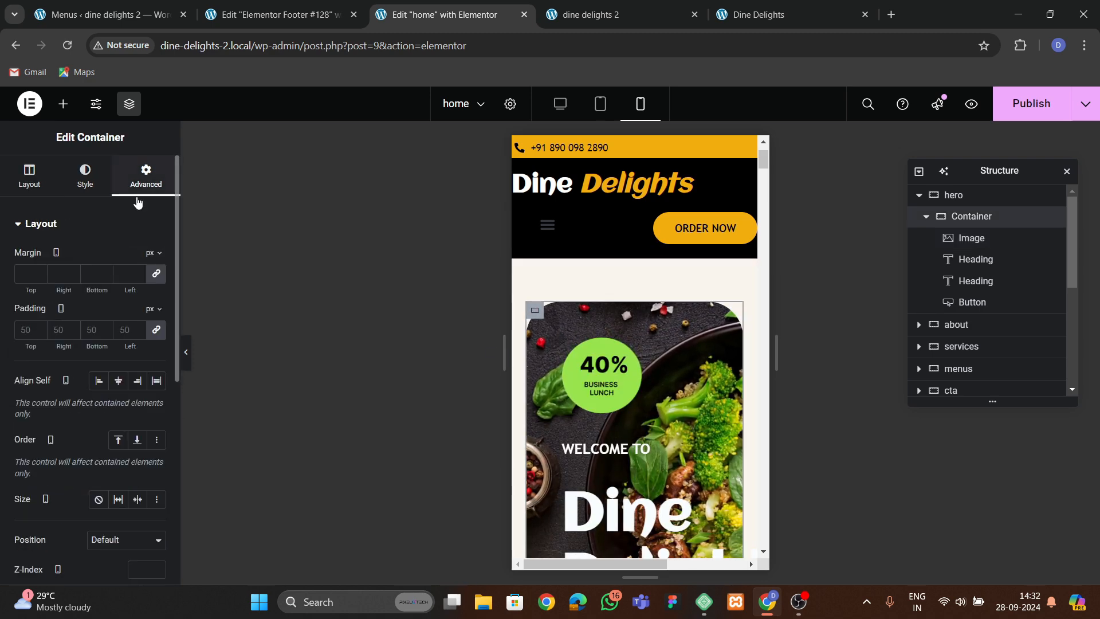
{"action": "left_click", "coordinate": [34, 337]}
{"action": "type", "text": "30"}
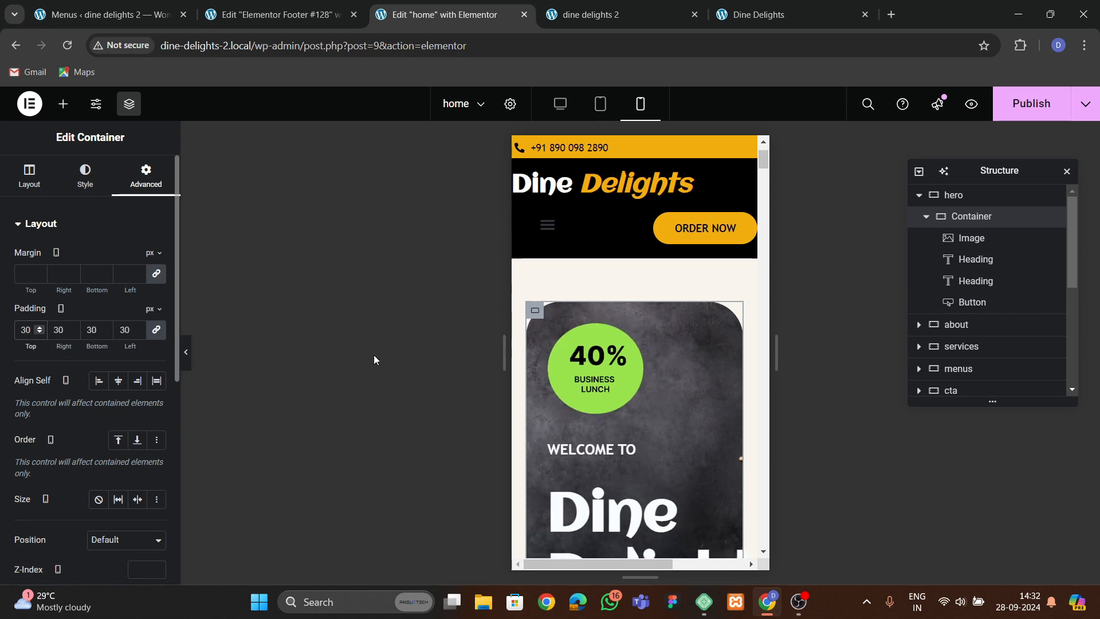
Set the Dine Delights Restaurant heading's mobile typography to 40 px size with 1.2 em line height.
{"action": "scroll", "coordinate": [545, 370], "scroll_direction": "down", "scroll_amount": 5}
{"action": "left_click", "coordinate": [545, 370]}
{"action": "left_click", "coordinate": [87, 177]}
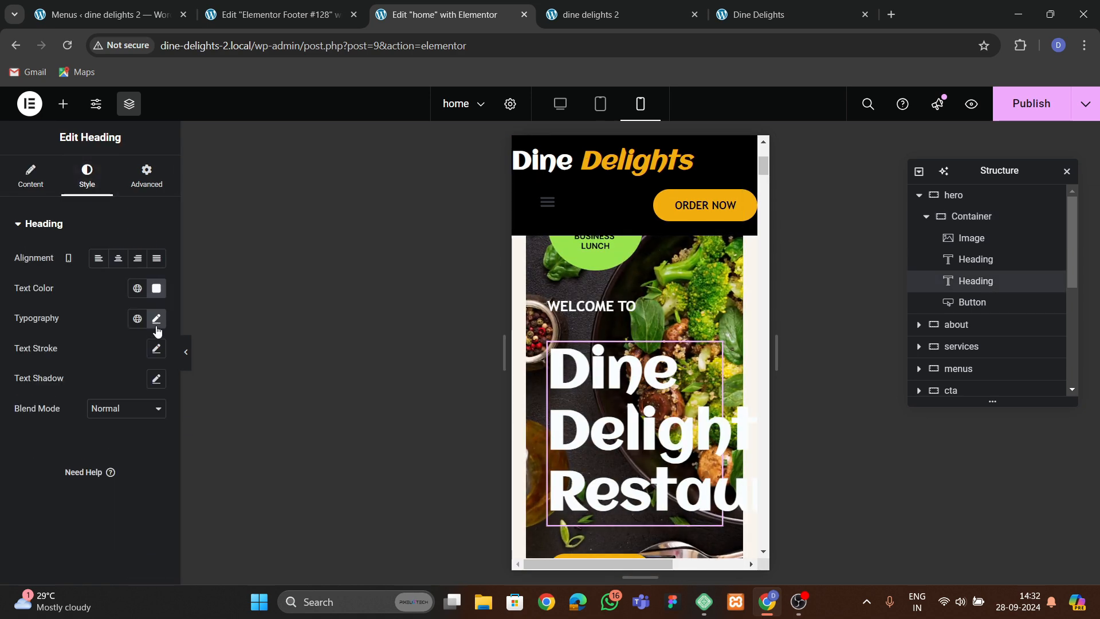
{"action": "left_click", "coordinate": [156, 320]}
{"action": "left_click", "coordinate": [137, 430]}
{"action": "type", "text": "45"}
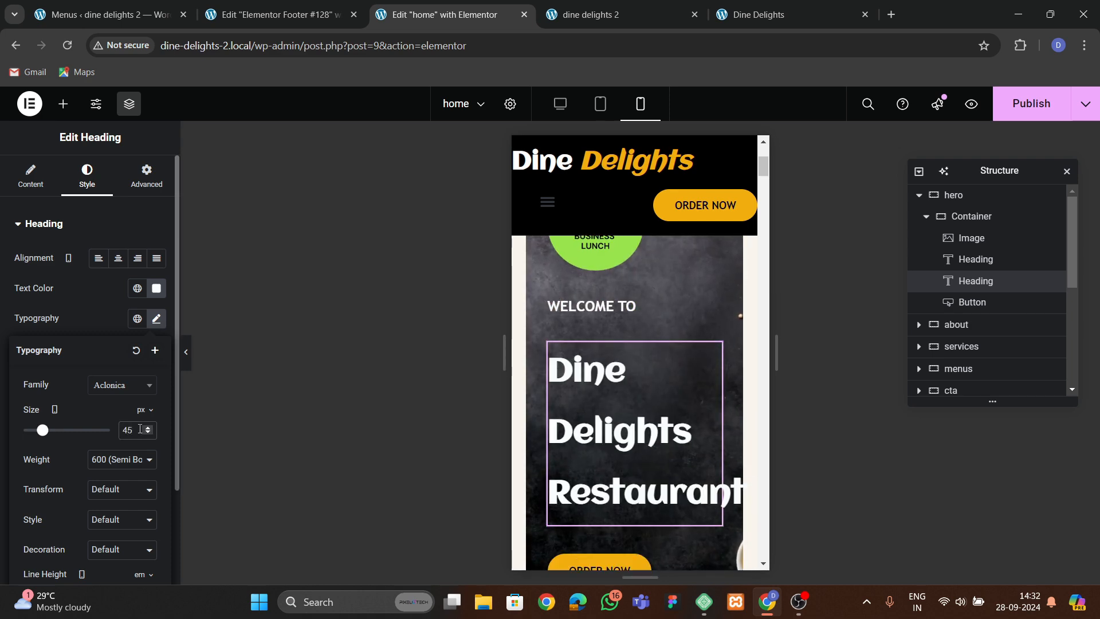
{"action": "scroll", "coordinate": [107, 328], "scroll_direction": "down", "scroll_amount": 1}
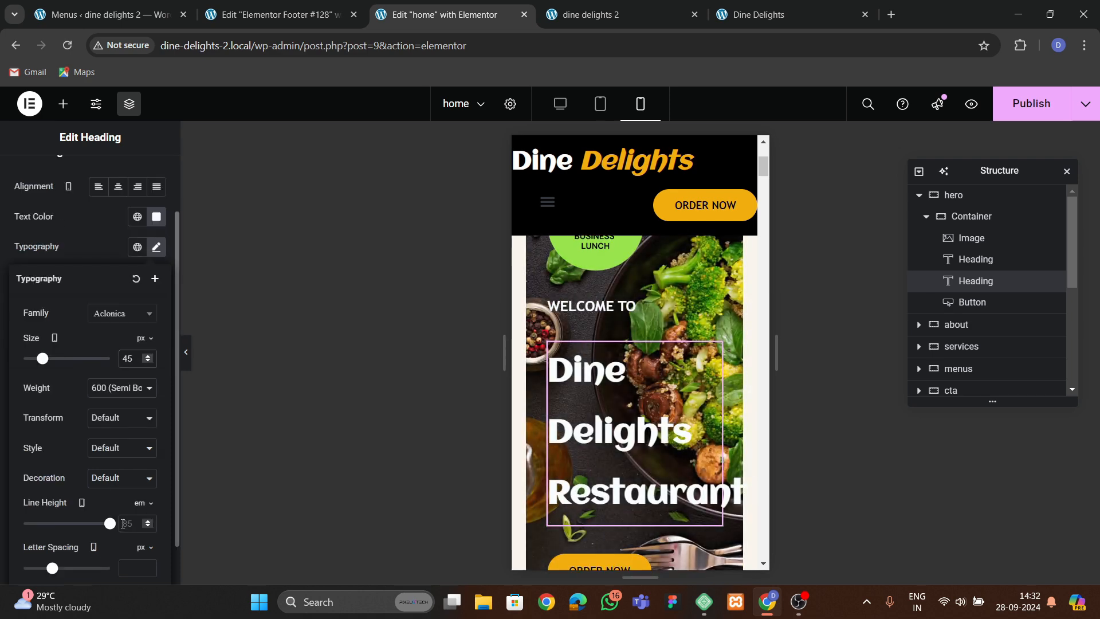
{"action": "left_click", "coordinate": [148, 522]}
{"action": "left_click", "coordinate": [148, 523]}
{"action": "left_click", "coordinate": [148, 522]}
{"action": "left_click", "coordinate": [148, 522]}
{"action": "left_click", "coordinate": [148, 522]}
{"action": "left_click", "coordinate": [148, 523]}
{"action": "left_click", "coordinate": [148, 523]}
{"action": "left_click", "coordinate": [148, 522]}
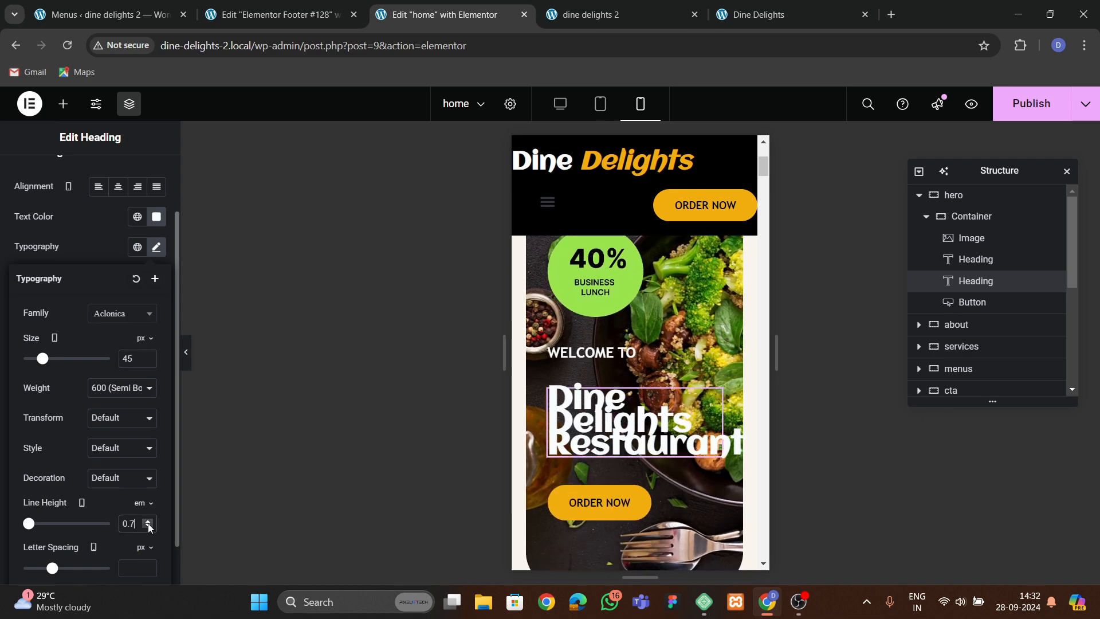
{"action": "left_click", "coordinate": [148, 523]}
{"action": "left_click", "coordinate": [148, 522]}
{"action": "left_click", "coordinate": [147, 522]}
{"action": "left_click", "coordinate": [147, 523]}
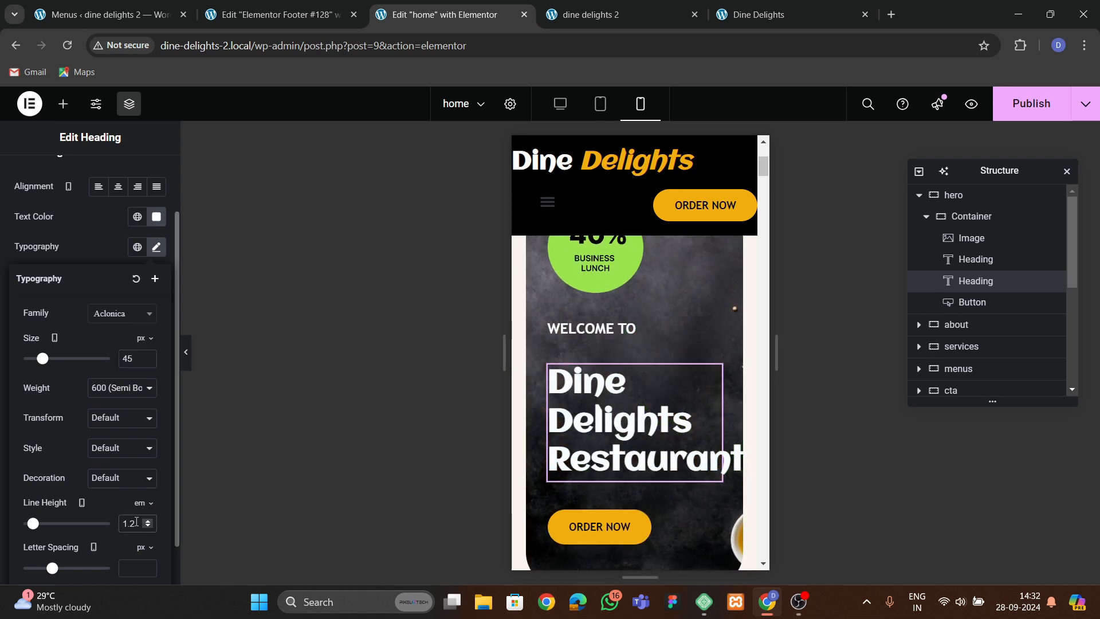
{"action": "left_click", "coordinate": [147, 361]}
{"action": "left_click", "coordinate": [148, 362]}
{"action": "left_click", "coordinate": [148, 362]}
{"action": "left_click", "coordinate": [147, 361]}
{"action": "left_click", "coordinate": [148, 362]}
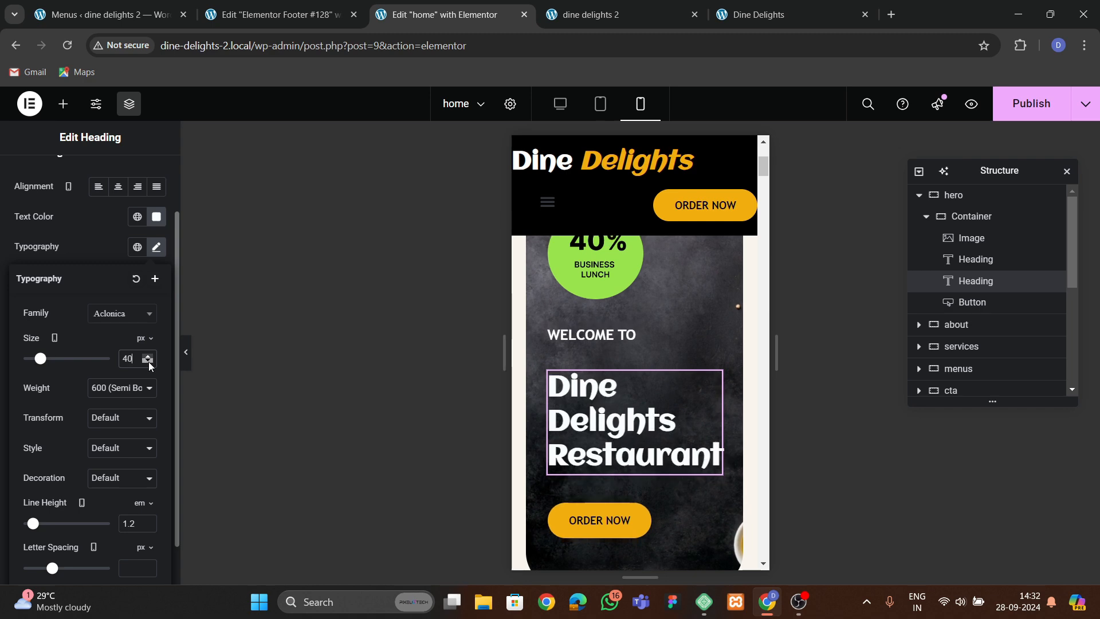
Reduce the inner hero container's mobile padding to 23 px on all sides.
{"action": "left_click", "coordinate": [540, 263]}
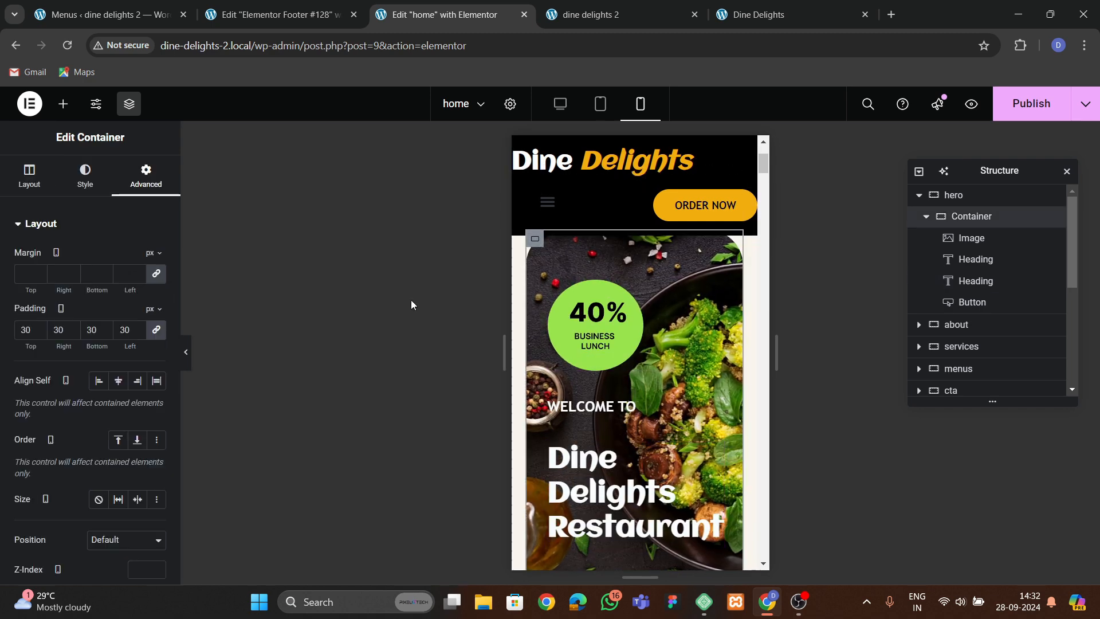
{"action": "left_click", "coordinate": [139, 332]}
{"action": "left_click", "coordinate": [138, 332]}
{"action": "left_click", "coordinate": [139, 333]}
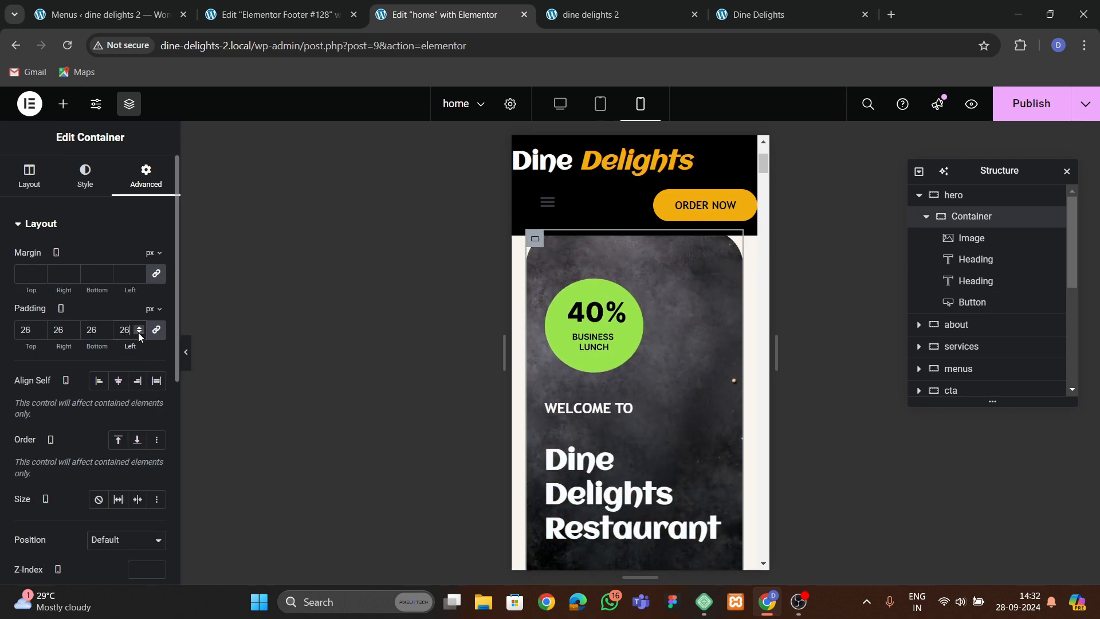
{"action": "left_click", "coordinate": [138, 332]}
{"action": "left_click", "coordinate": [139, 333]}
{"action": "left_click", "coordinate": [139, 333]}
{"action": "left_click", "coordinate": [138, 332]}
{"action": "scroll", "coordinate": [553, 388], "scroll_direction": "up", "scroll_amount": 3}
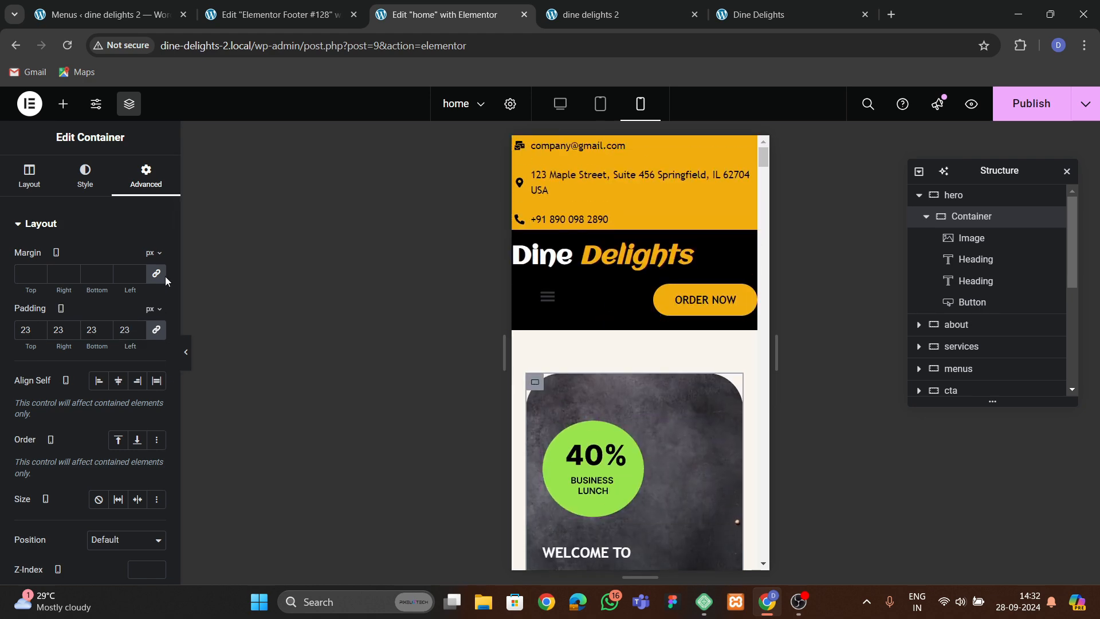
Set the inner hero container's mobile minimum height to 500 px.
{"action": "left_click", "coordinate": [29, 175]}
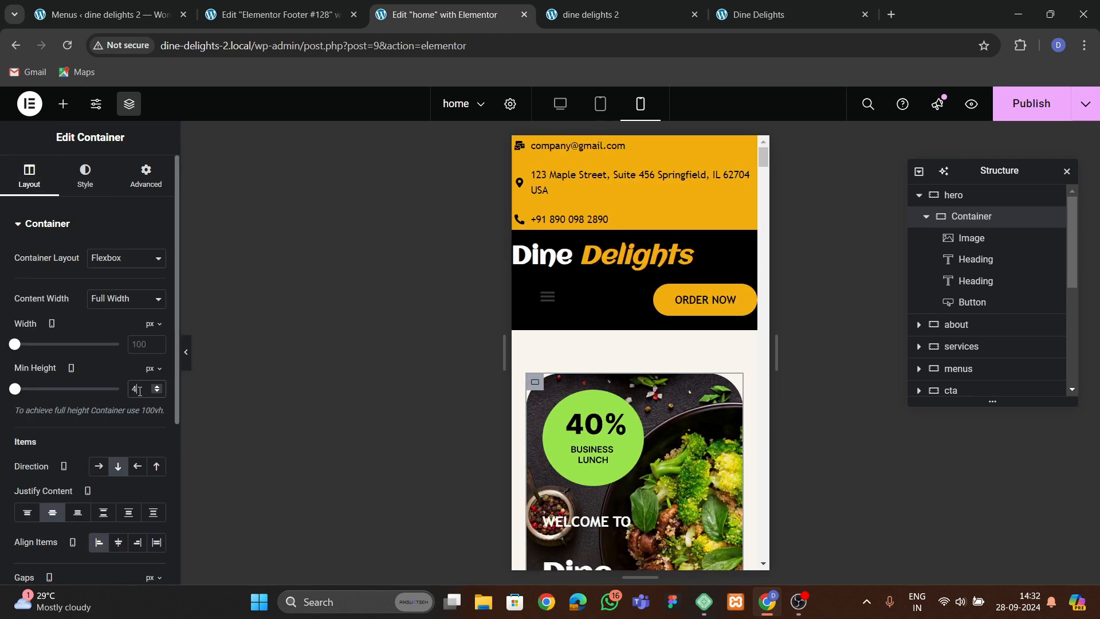
{"action": "key", "text": "BackSpace"}
{"action": "key", "text": "BackSpace"}
{"action": "key", "text": "BackSpace"}
{"action": "type", "text": "500"}
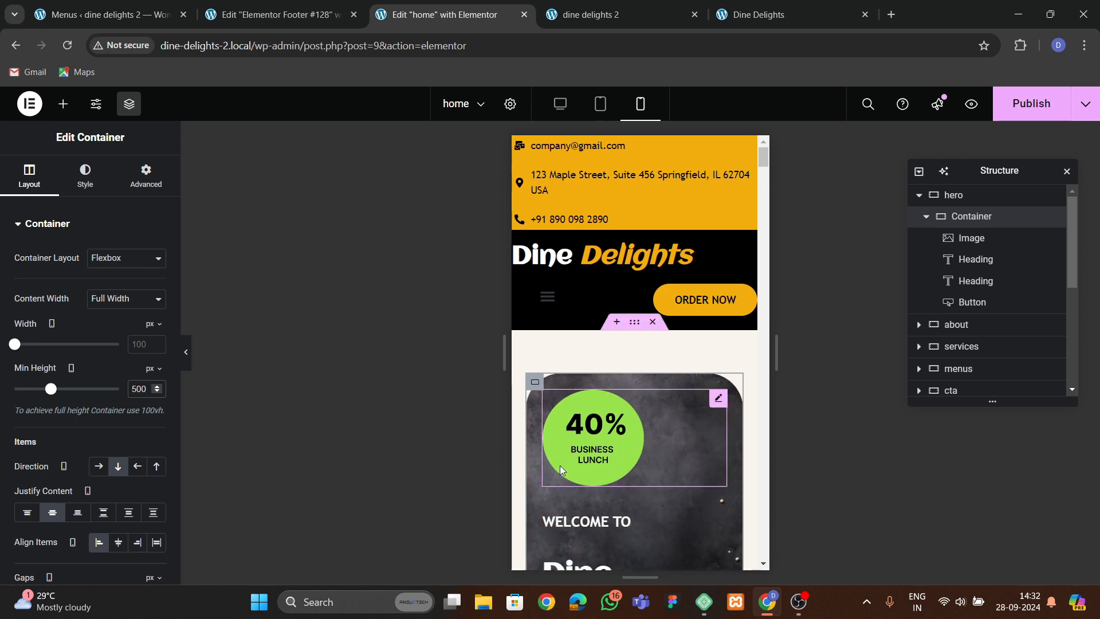
Set the inner hero container's column and row gaps to 30 px.
{"action": "scroll", "coordinate": [561, 469], "scroll_direction": "down", "scroll_amount": 4}
{"action": "scroll", "coordinate": [616, 390], "scroll_direction": "up", "scroll_amount": 3}
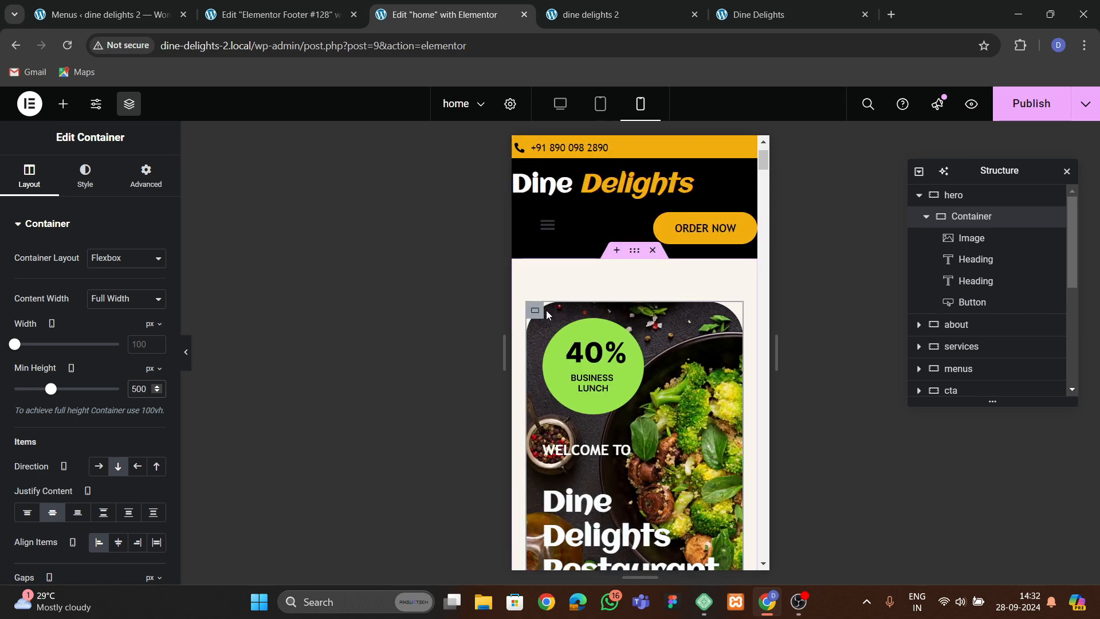
{"action": "scroll", "coordinate": [40, 374], "scroll_direction": "down", "scroll_amount": 3}
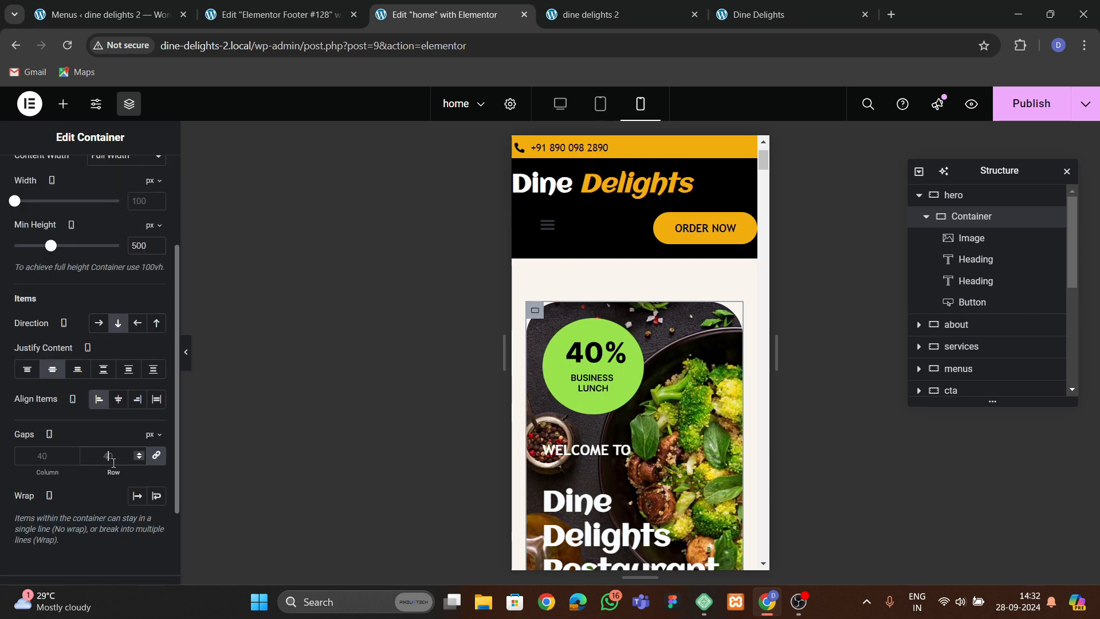
{"action": "left_click", "coordinate": [113, 457]}
{"action": "type", "text": "30"}
{"action": "scroll", "coordinate": [657, 427], "scroll_direction": "down", "scroll_amount": 4}
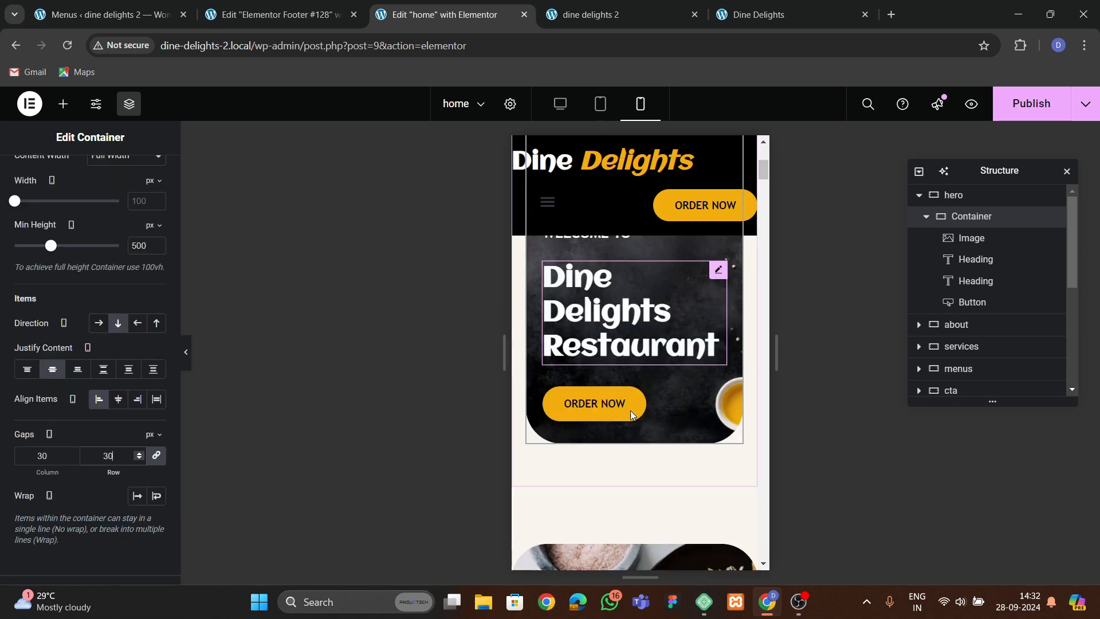
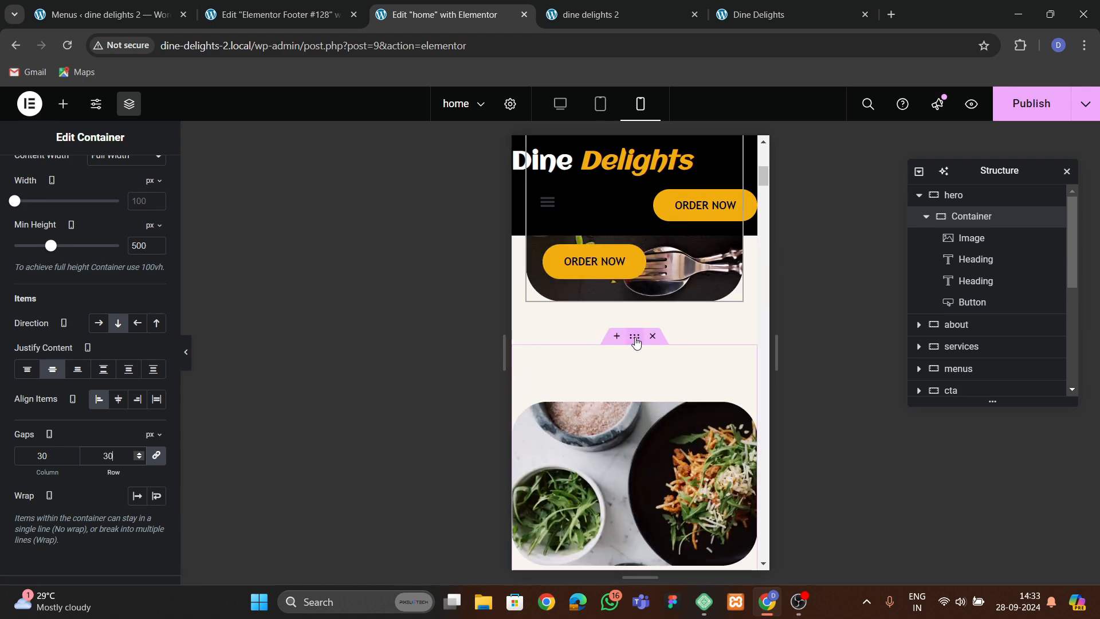
Set the about section's mobile padding to 60 px top and bottom and 20 px left and right.
{"action": "left_click", "coordinate": [634, 337]}
{"action": "left_click", "coordinate": [146, 175]}
{"action": "left_click", "coordinate": [155, 331]}
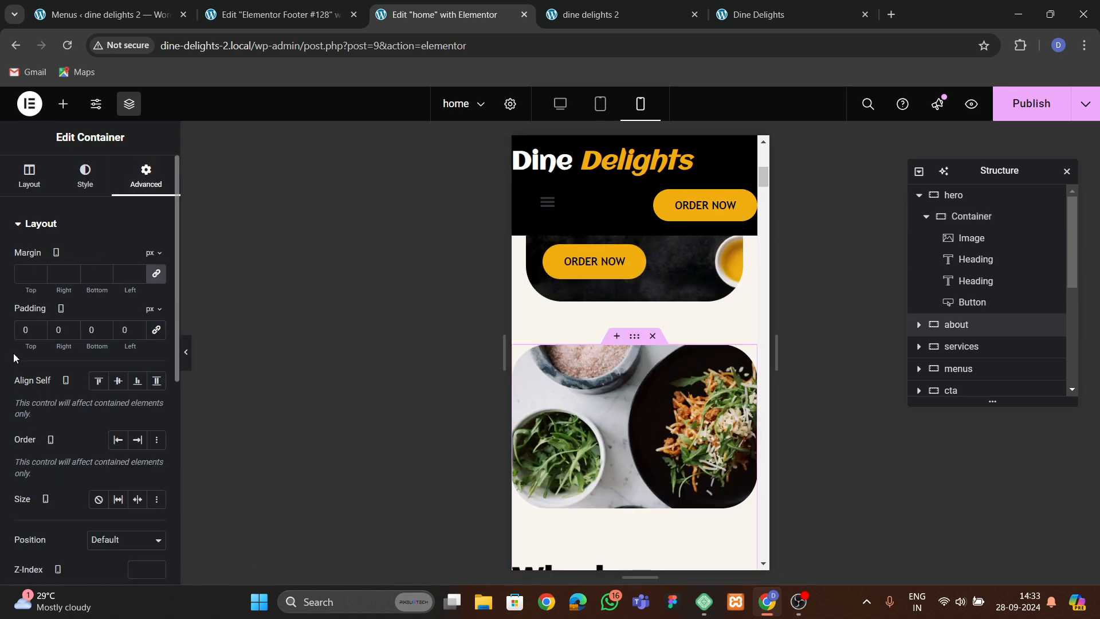
{"action": "type", "text": "6"}
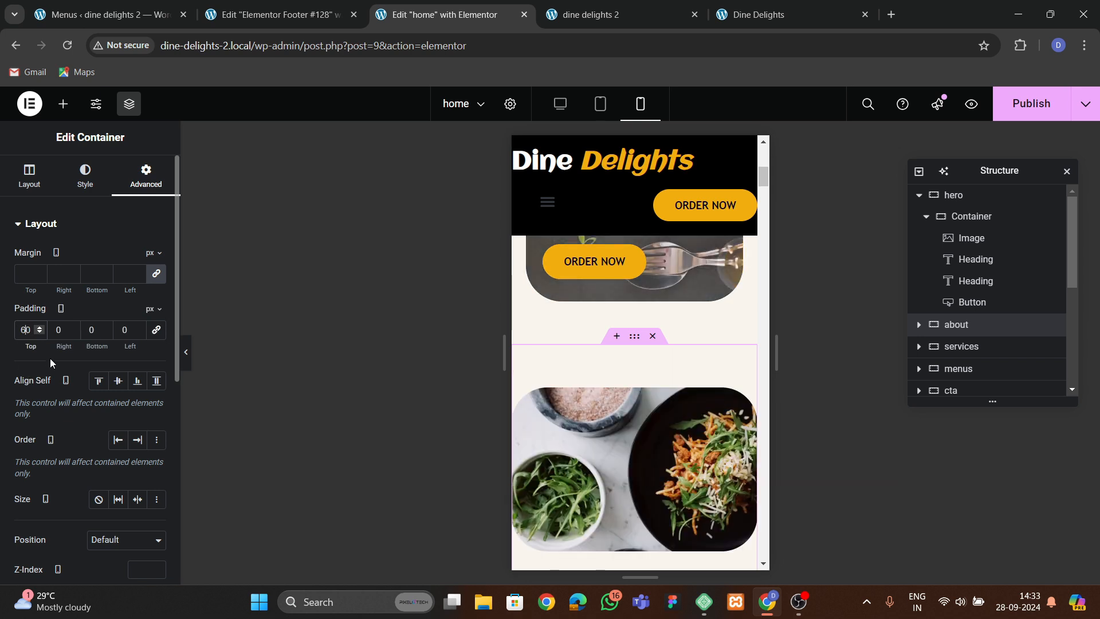
{"action": "left_click", "coordinate": [56, 333]}
{"action": "type", "text": "2"}
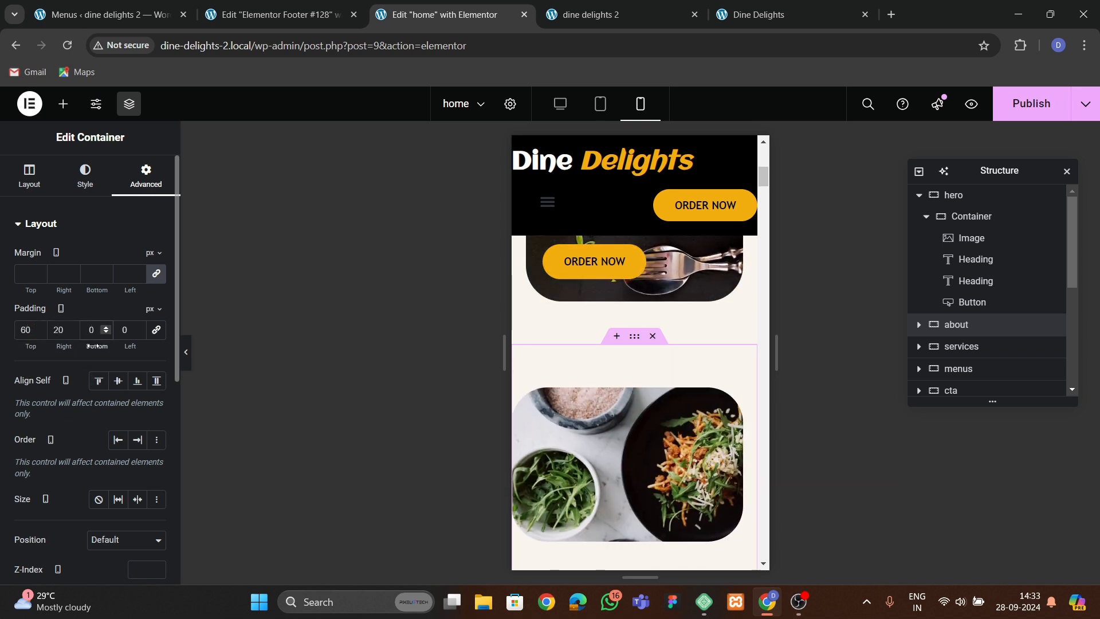
{"action": "left_click", "coordinate": [681, 419]}
{"action": "scroll", "coordinate": [681, 420], "scroll_direction": "down", "scroll_amount": 4}
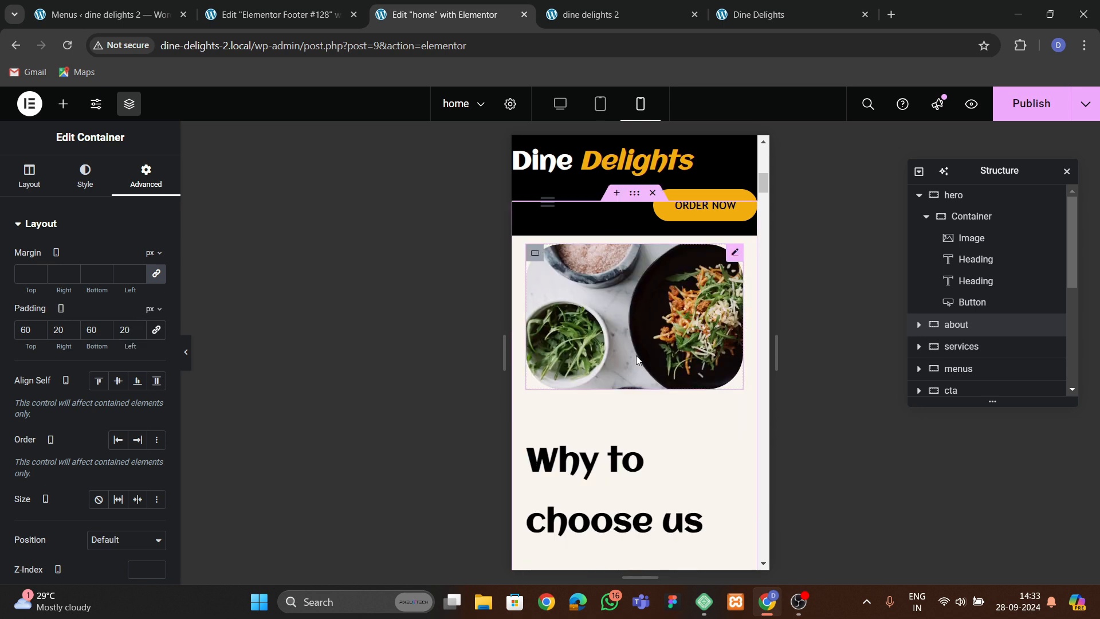
Center-align the Why to choose us heading on mobile.
{"action": "left_click", "coordinate": [645, 437]}
{"action": "left_click", "coordinate": [87, 175]}
{"action": "left_click", "coordinate": [118, 257]}
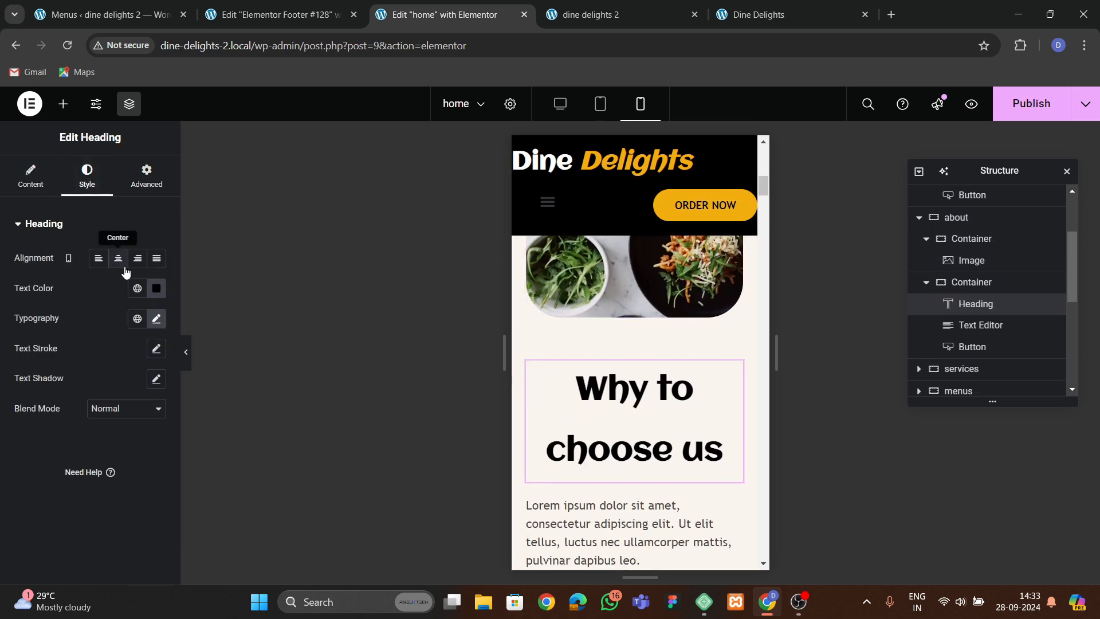
Set the Why to choose us heading's mobile typography to 40 px size and 1.2 em line height.
{"action": "left_click", "coordinate": [156, 319]}
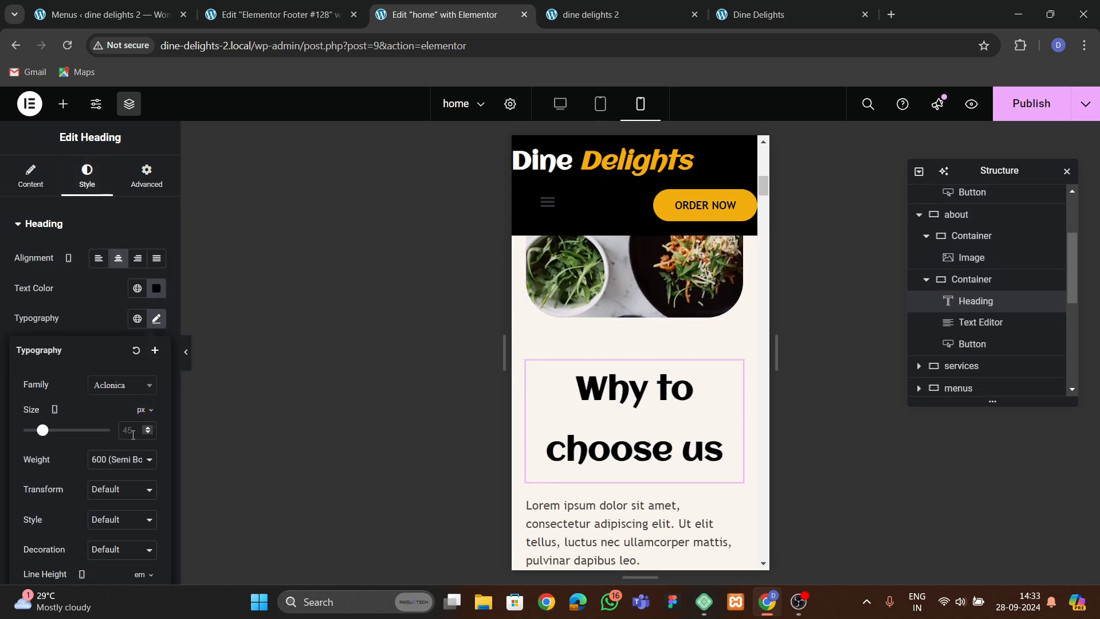
{"action": "type", "text": "40"}
{"action": "scroll", "coordinate": [113, 452], "scroll_direction": "down", "scroll_amount": 2}
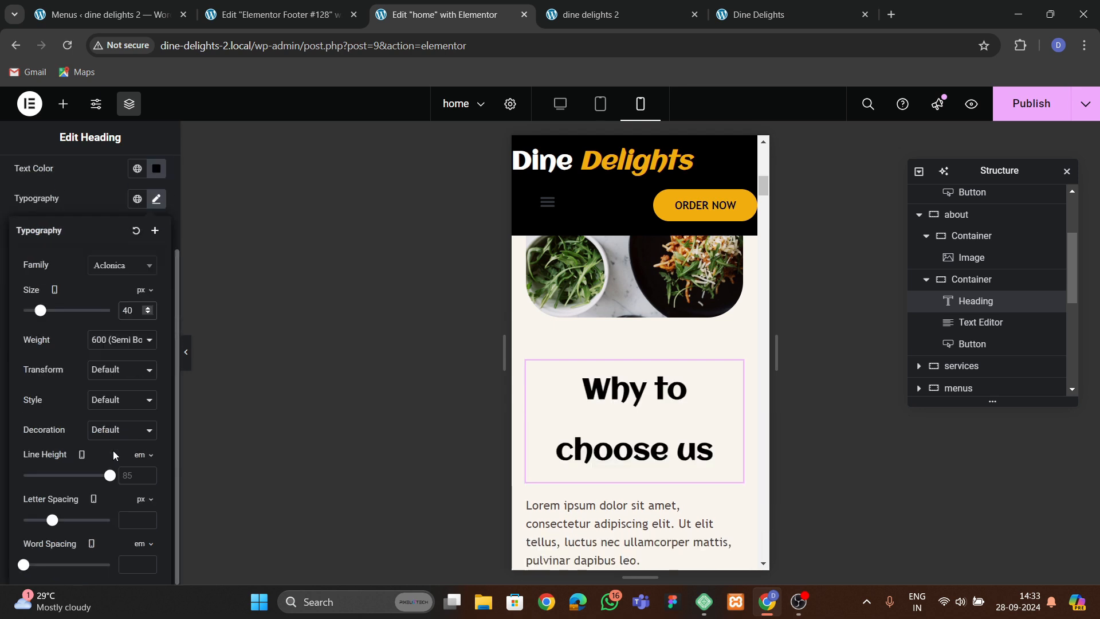
{"action": "left_click", "coordinate": [146, 479]}
{"action": "type", "text": "1.2"}
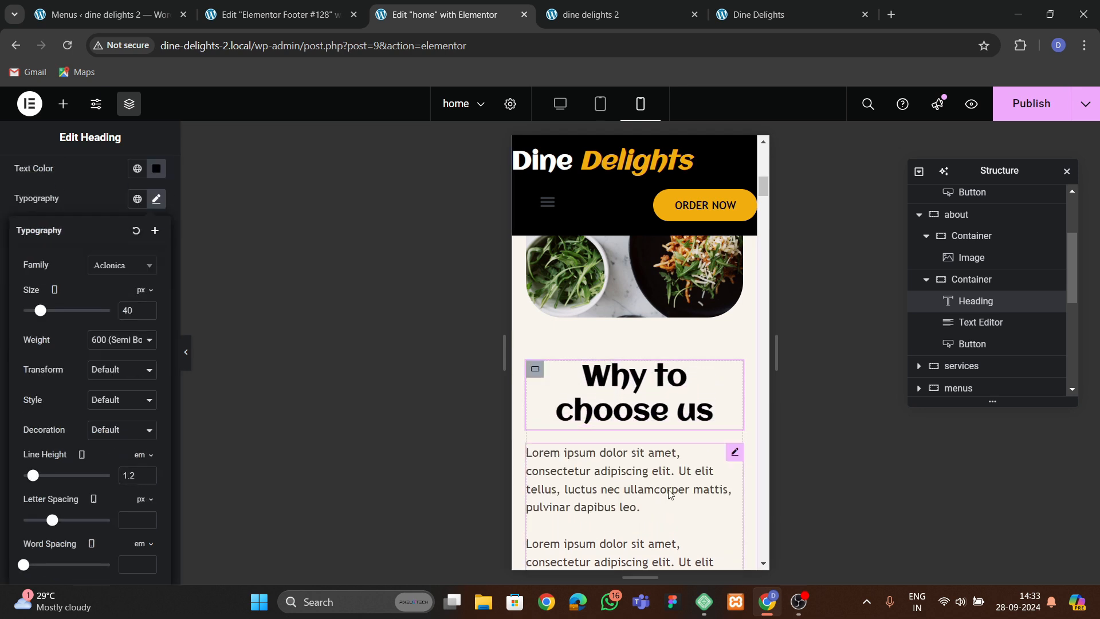
Center the about text block and its Order Now button on mobile.
{"action": "left_click", "coordinate": [632, 449]}
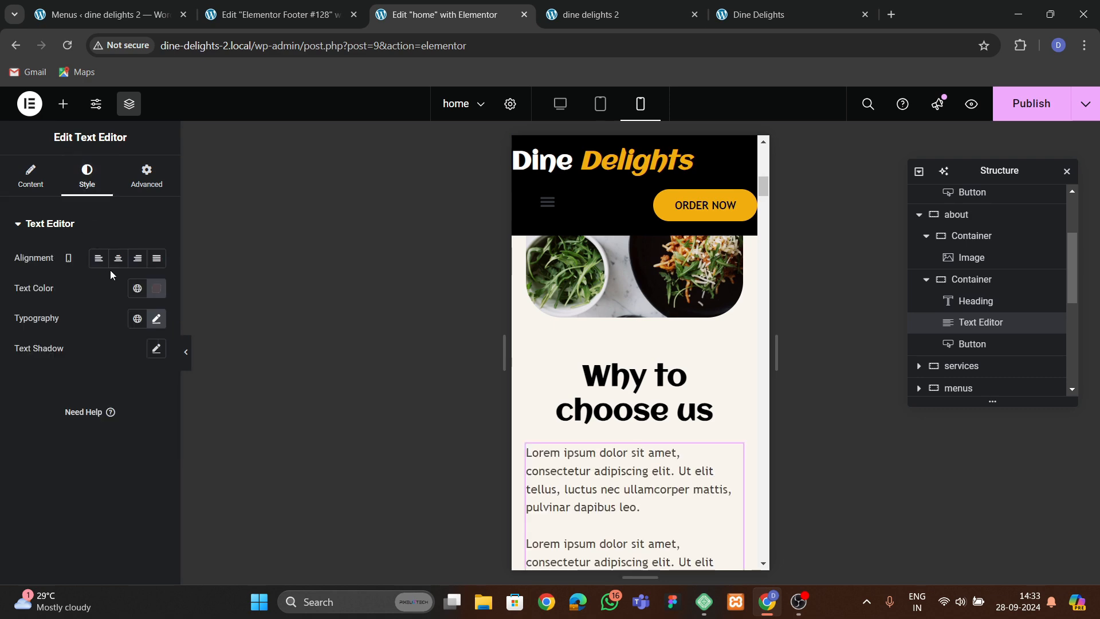
{"action": "scroll", "coordinate": [631, 441], "scroll_direction": "down", "scroll_amount": 4}
{"action": "left_click", "coordinate": [628, 436]}
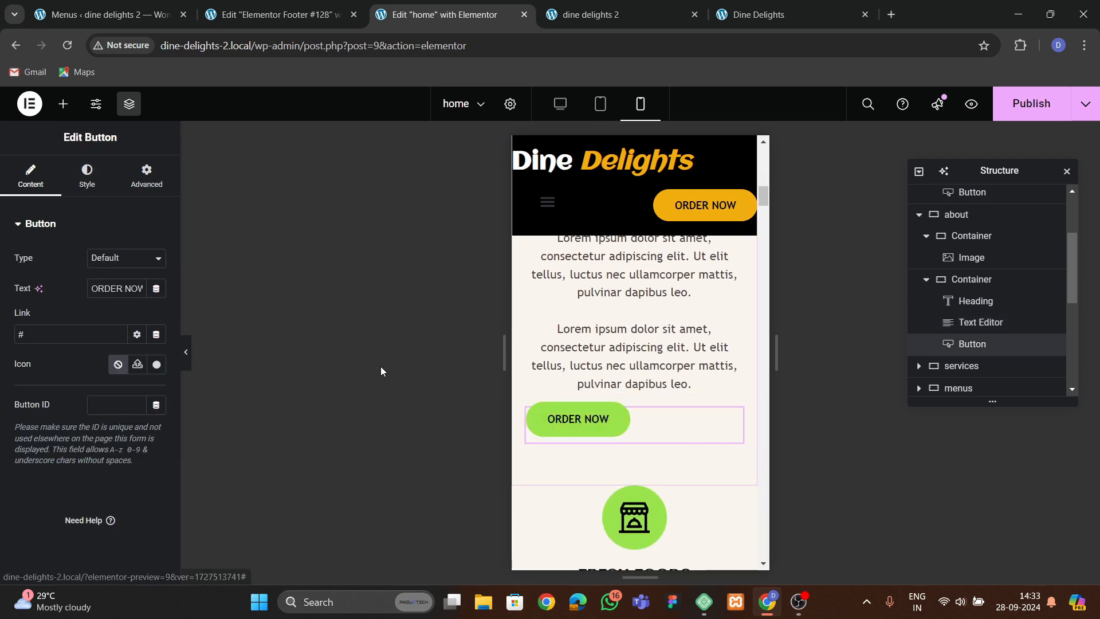
{"action": "left_click", "coordinate": [88, 177]}
{"action": "left_click", "coordinate": [119, 259]}
{"action": "scroll", "coordinate": [627, 393], "scroll_direction": "up", "scroll_amount": 5}
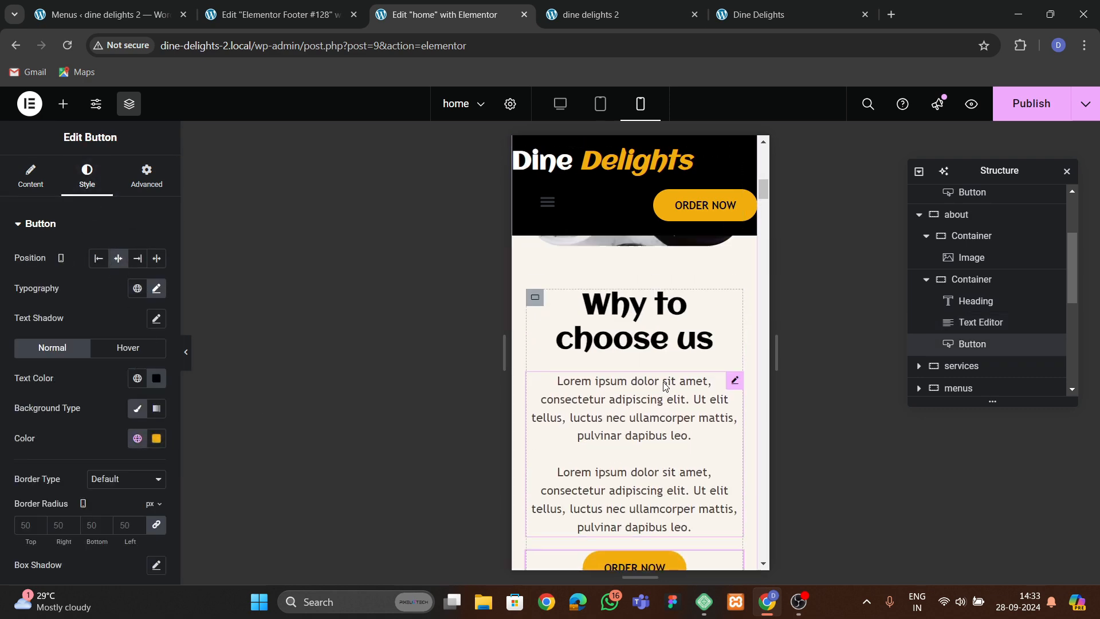
Center the items of the about section's inner content container on mobile.
{"action": "left_click", "coordinate": [535, 370]}
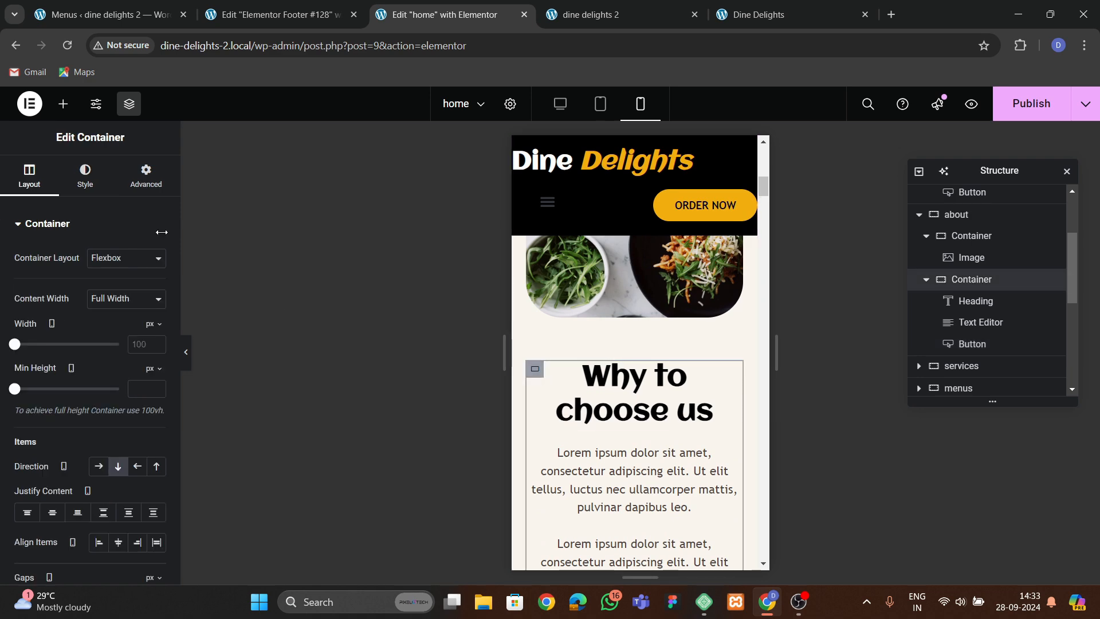
{"action": "scroll", "coordinate": [73, 331], "scroll_direction": "down", "scroll_amount": 4}
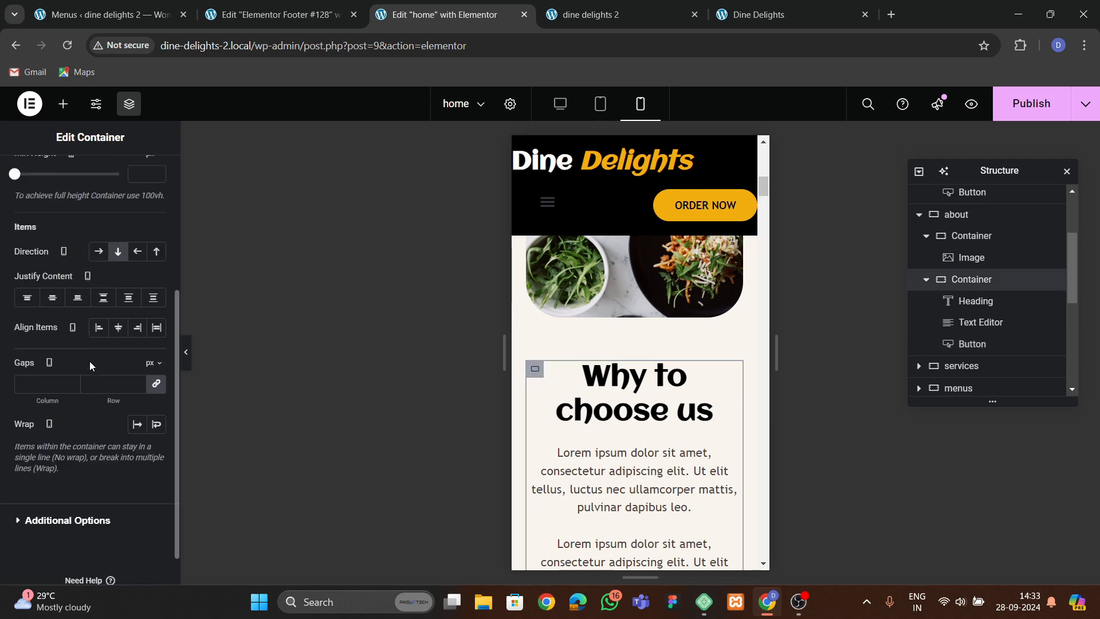
{"action": "left_click", "coordinate": [119, 328]}
Set the services grid's mobile column and row gaps to 50 px.
{"action": "scroll", "coordinate": [635, 400], "scroll_direction": "down", "scroll_amount": 8}
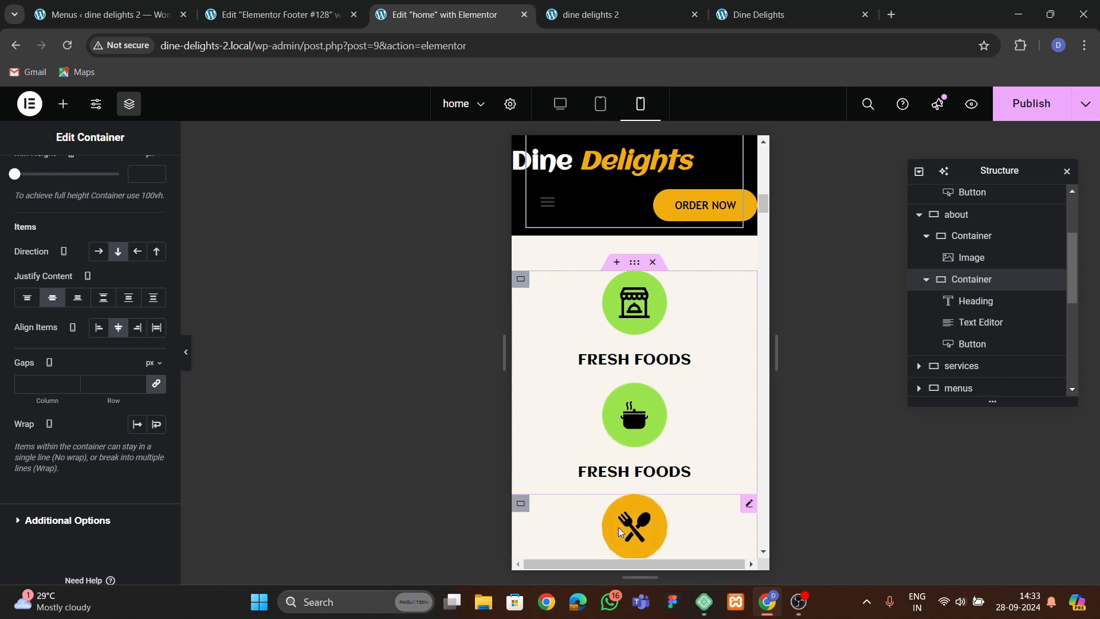
{"action": "scroll", "coordinate": [618, 531], "scroll_direction": "down", "scroll_amount": 5}
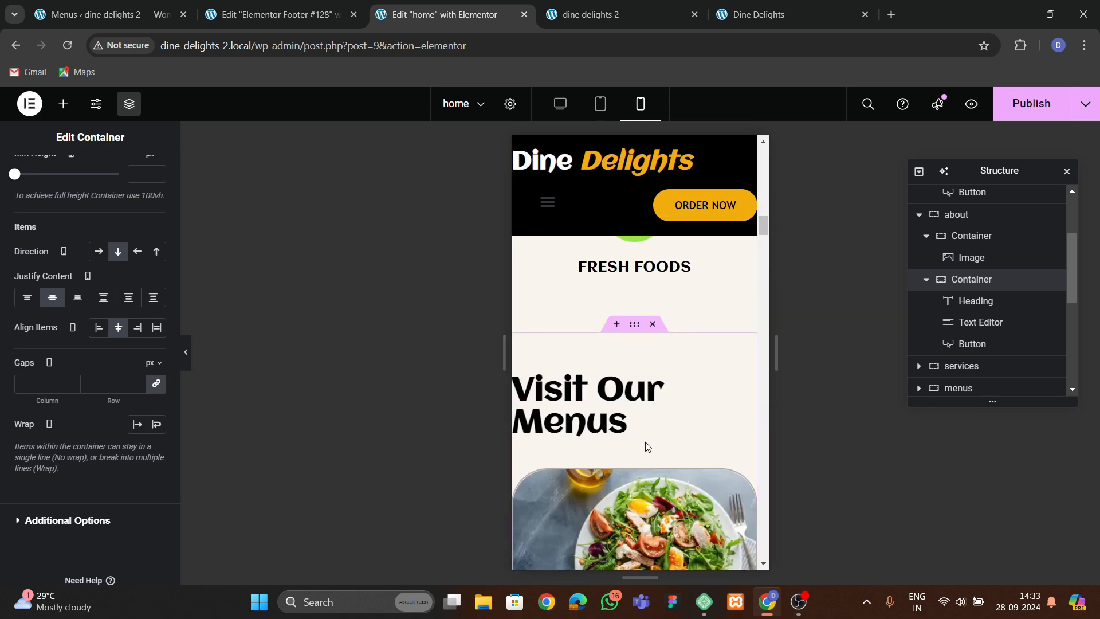
{"action": "scroll", "coordinate": [648, 447], "scroll_direction": "up", "scroll_amount": 7}
{"action": "left_click", "coordinate": [522, 351]}
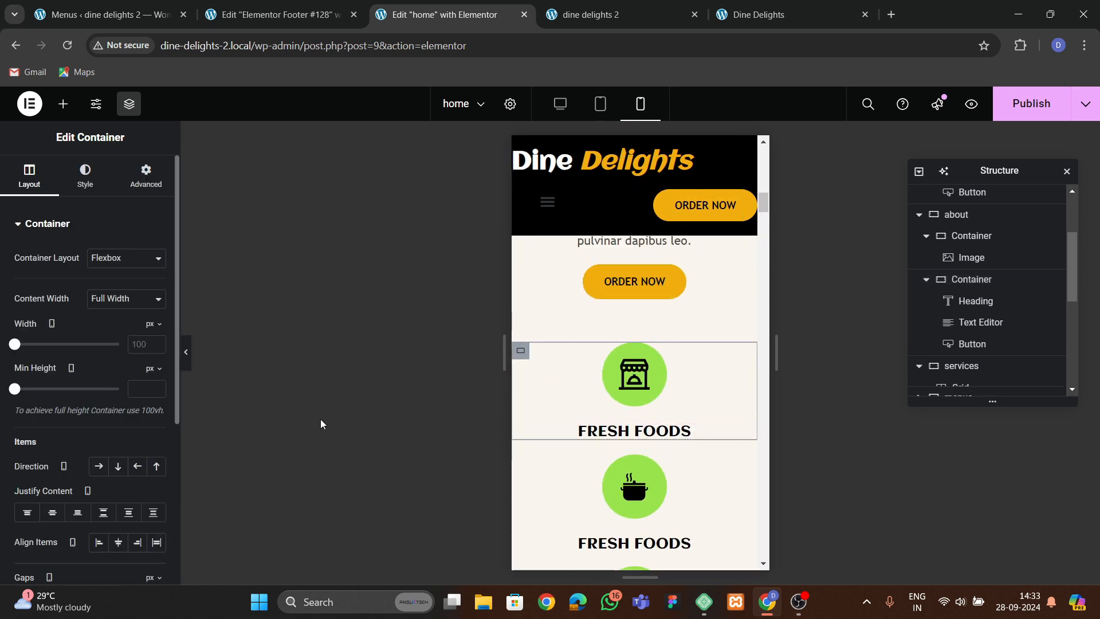
{"action": "scroll", "coordinate": [103, 372], "scroll_direction": "down", "scroll_amount": 4}
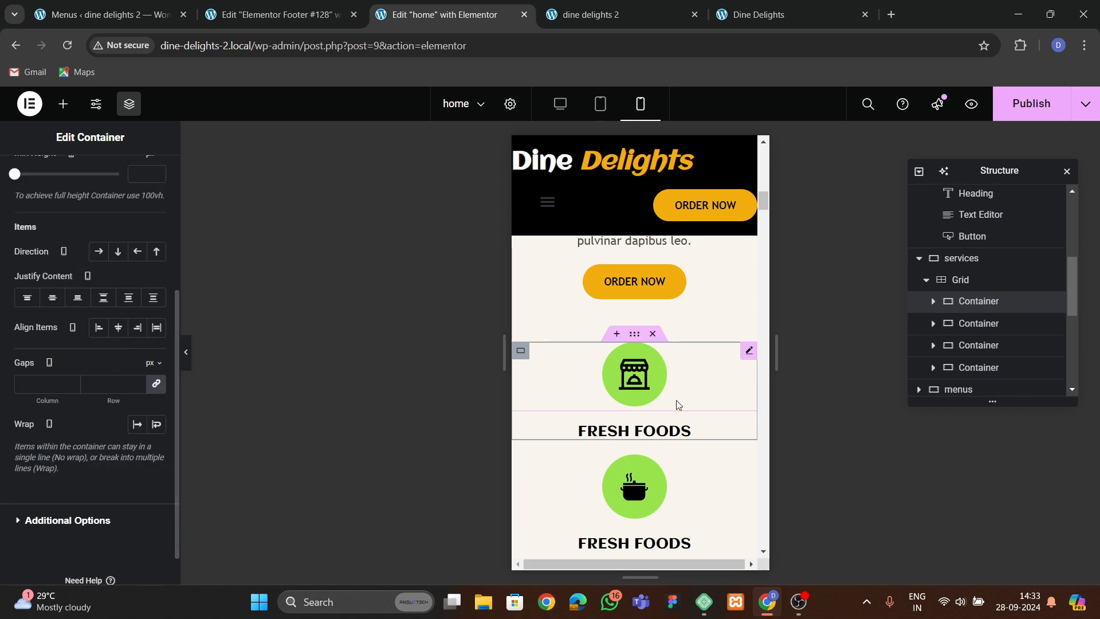
{"action": "left_click", "coordinate": [956, 280]}
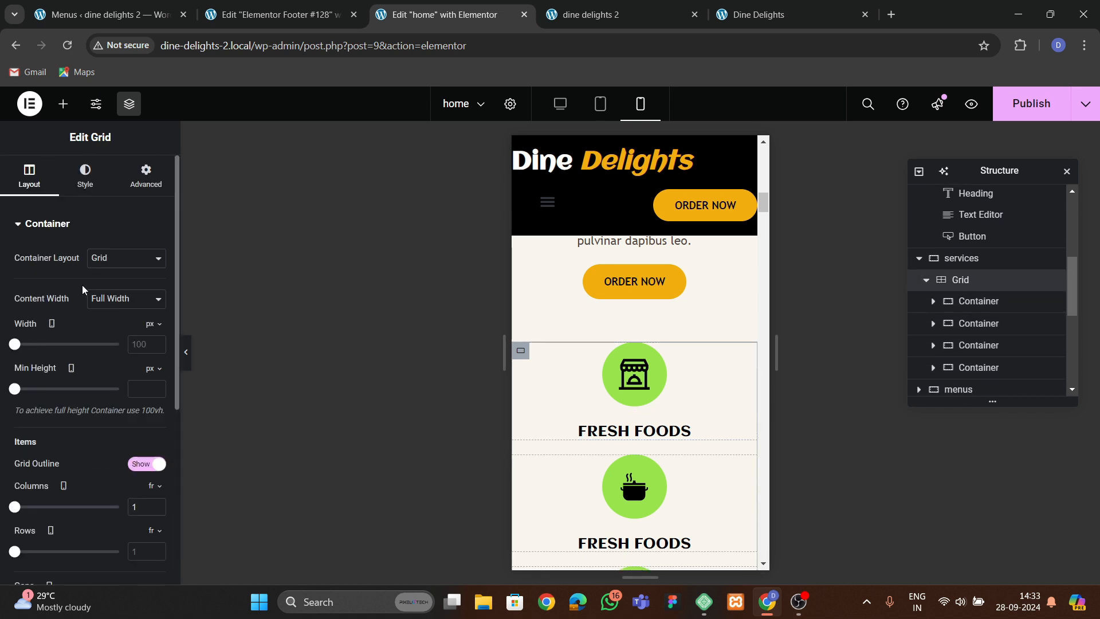
{"action": "scroll", "coordinate": [86, 343], "scroll_direction": "down", "scroll_amount": 4}
{"action": "type", "text": "50"}
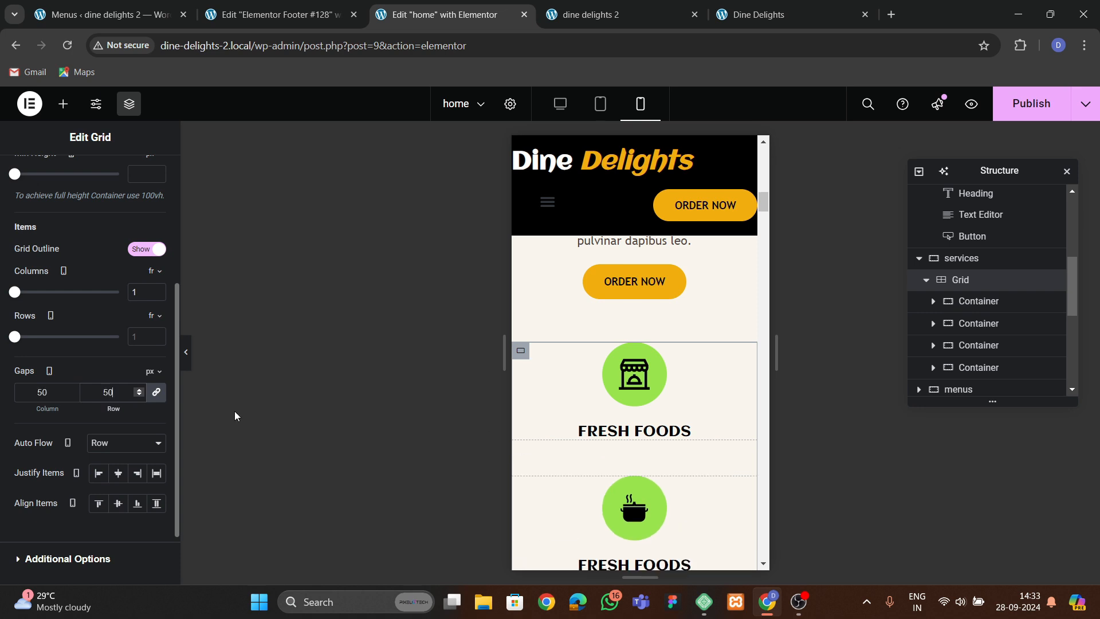
Set the menus section's mobile padding to 60 px top and bottom and 20 px left and right.
{"action": "scroll", "coordinate": [632, 404], "scroll_direction": "down", "scroll_amount": 5}
{"action": "scroll", "coordinate": [631, 404], "scroll_direction": "down", "scroll_amount": 6}
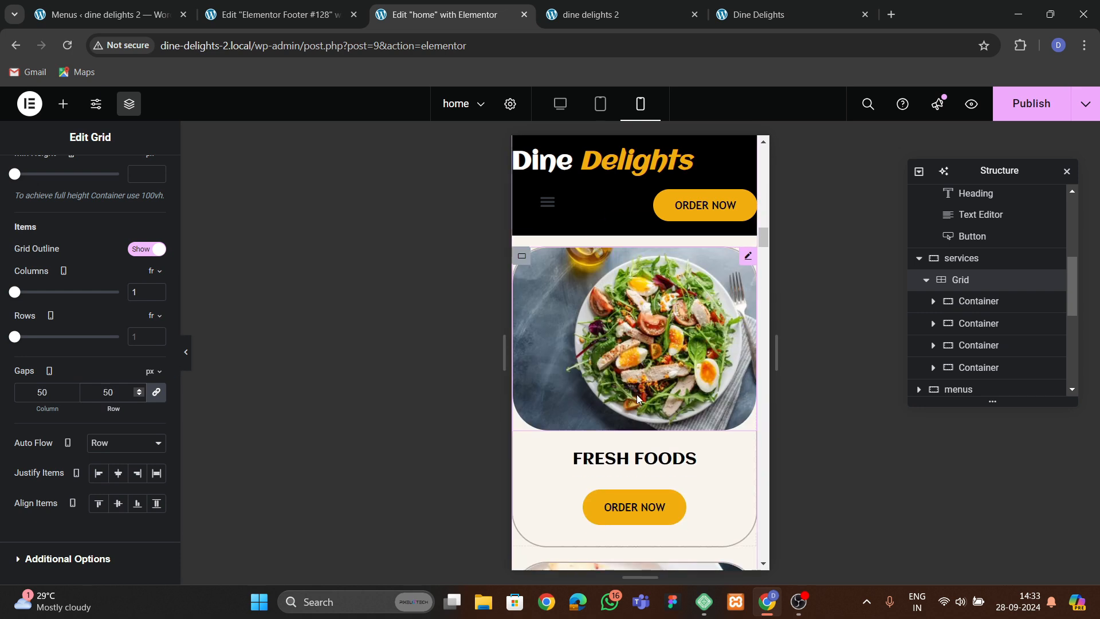
{"action": "scroll", "coordinate": [645, 281], "scroll_direction": "up", "scroll_amount": 3}
{"action": "left_click", "coordinate": [635, 248]}
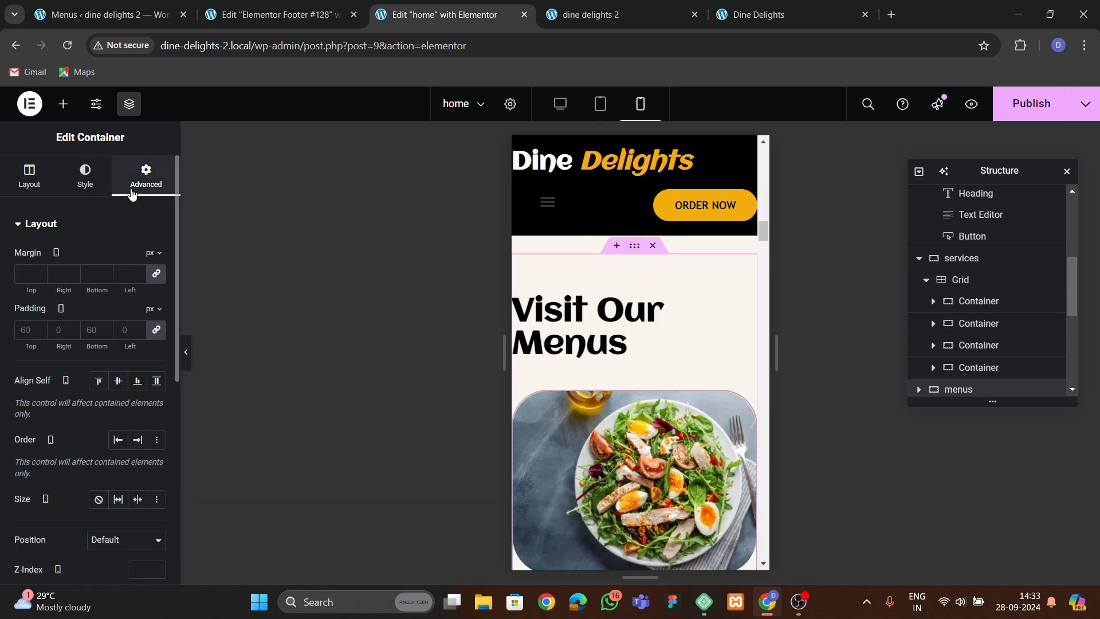
{"action": "left_click", "coordinate": [156, 330]}
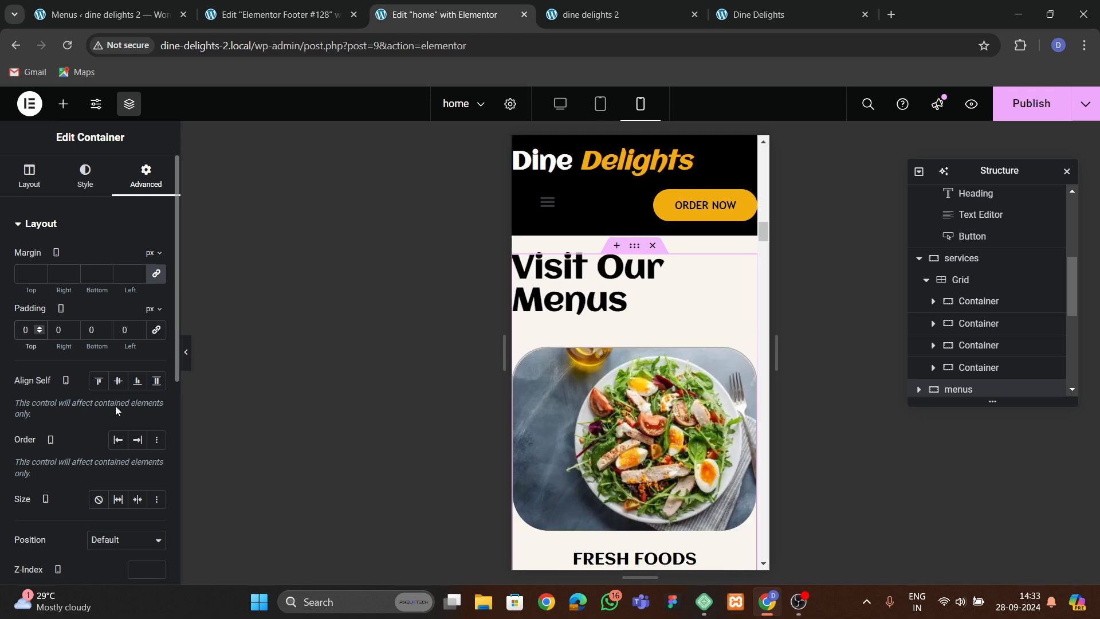
{"action": "type", "text": "62"}
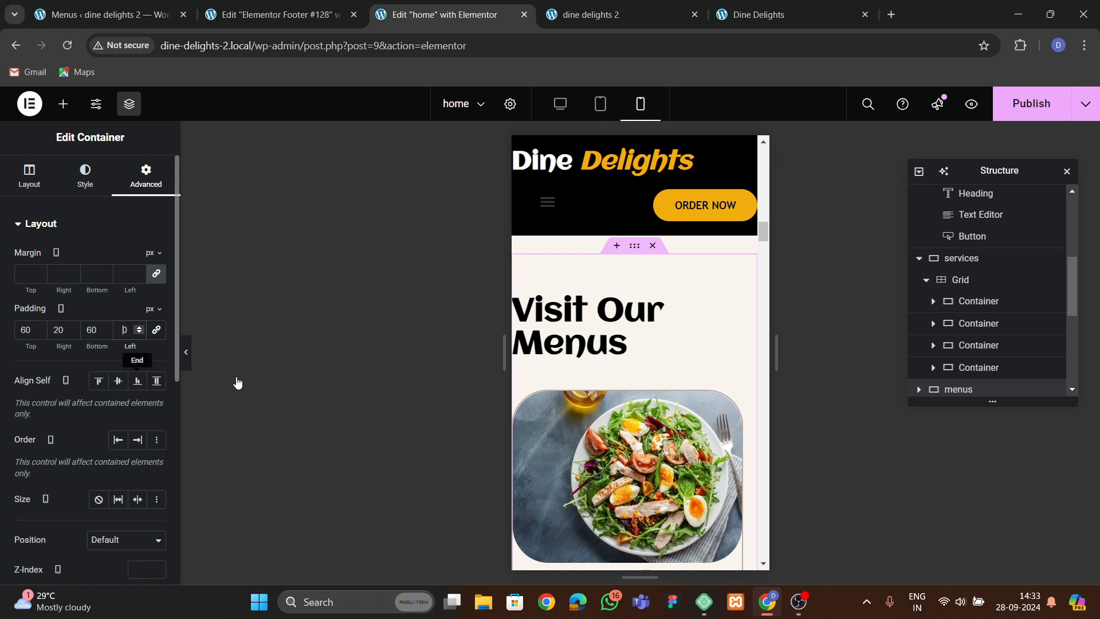
{"action": "type", "text": "2"}
Center the Visit Our Menus heading on mobile and set its font size to 40 px.
{"action": "left_click", "coordinate": [602, 326]}
{"action": "left_click", "coordinate": [86, 175]}
{"action": "left_click", "coordinate": [137, 258]}
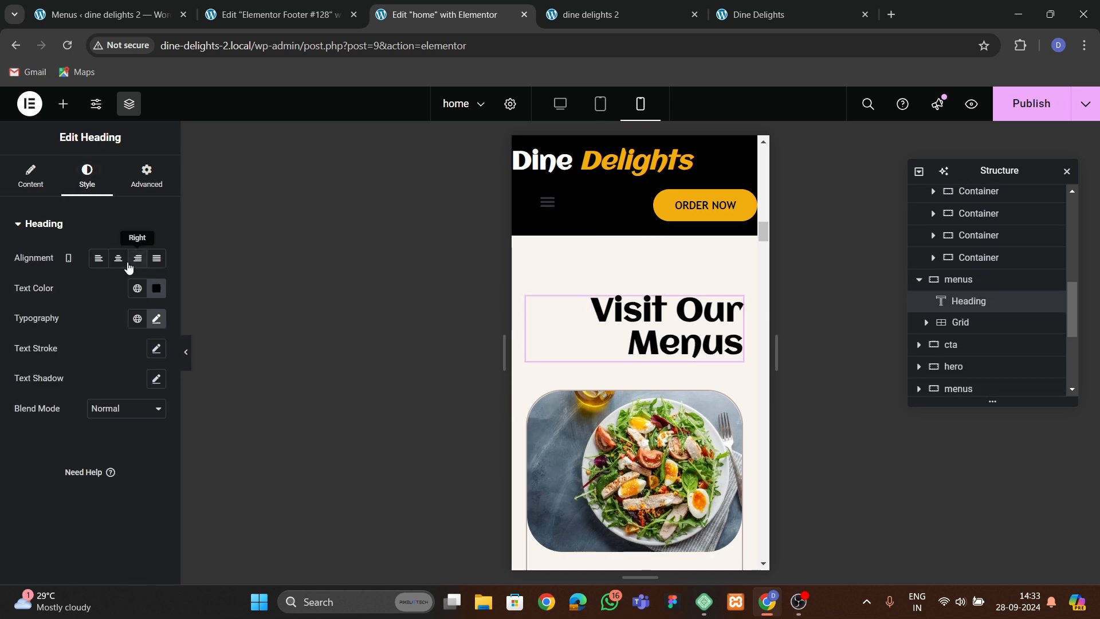
{"action": "left_click", "coordinate": [118, 262]}
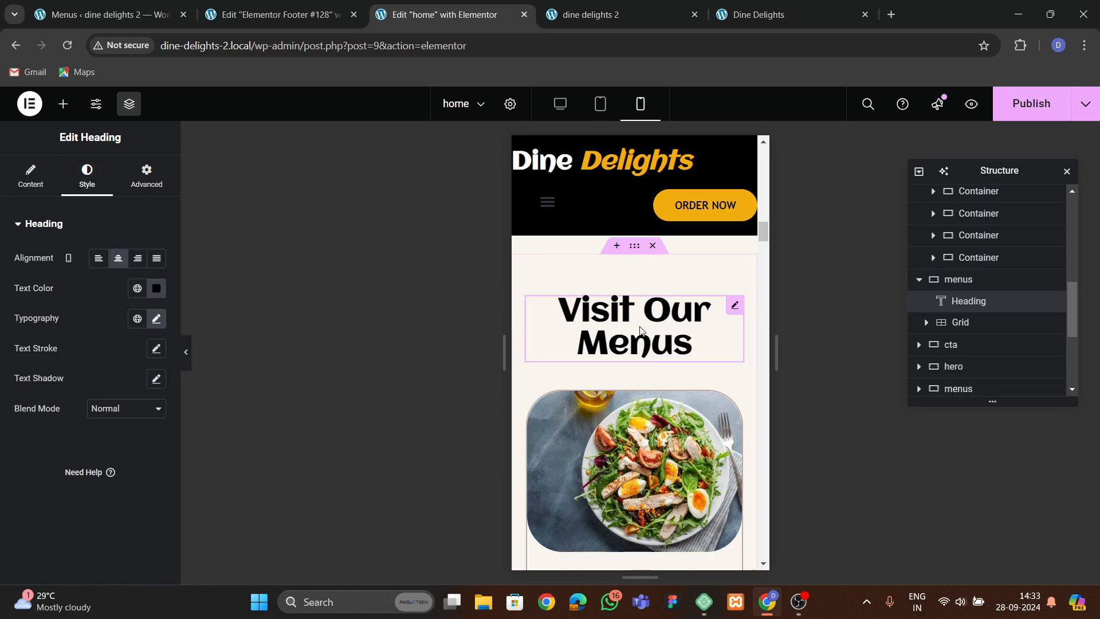
{"action": "left_click", "coordinate": [157, 319]}
{"action": "type", "text": "40"}
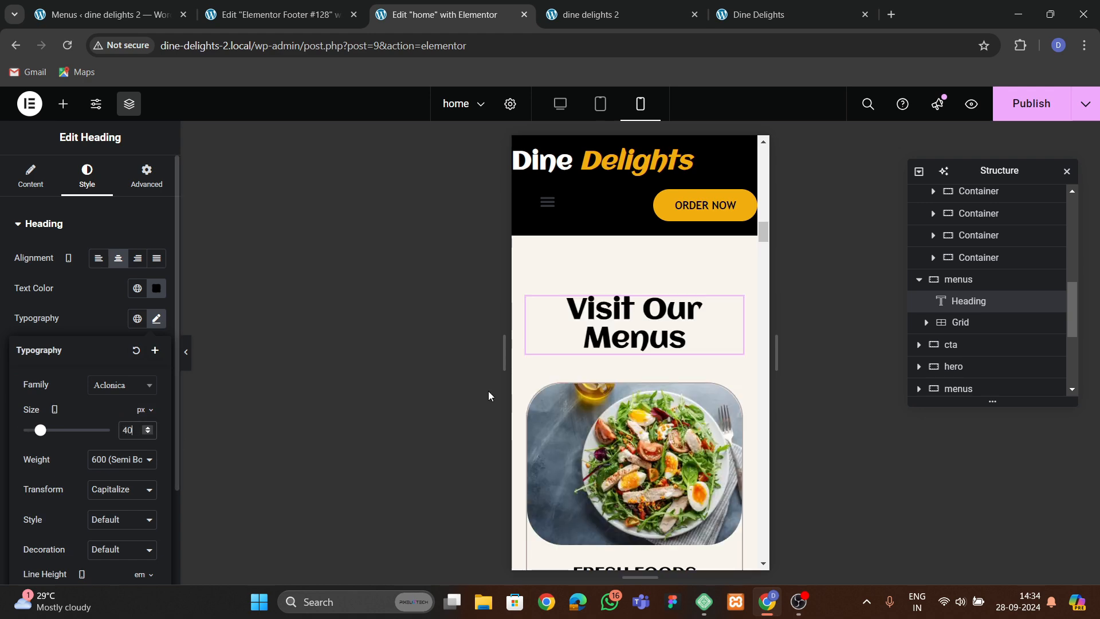
Set the CTA section's mobile padding to 60 px top and bottom and 20 px left and right.
{"action": "scroll", "coordinate": [608, 416], "scroll_direction": "down", "scroll_amount": 3}
{"action": "scroll", "coordinate": [608, 417], "scroll_direction": "down", "scroll_amount": 10}
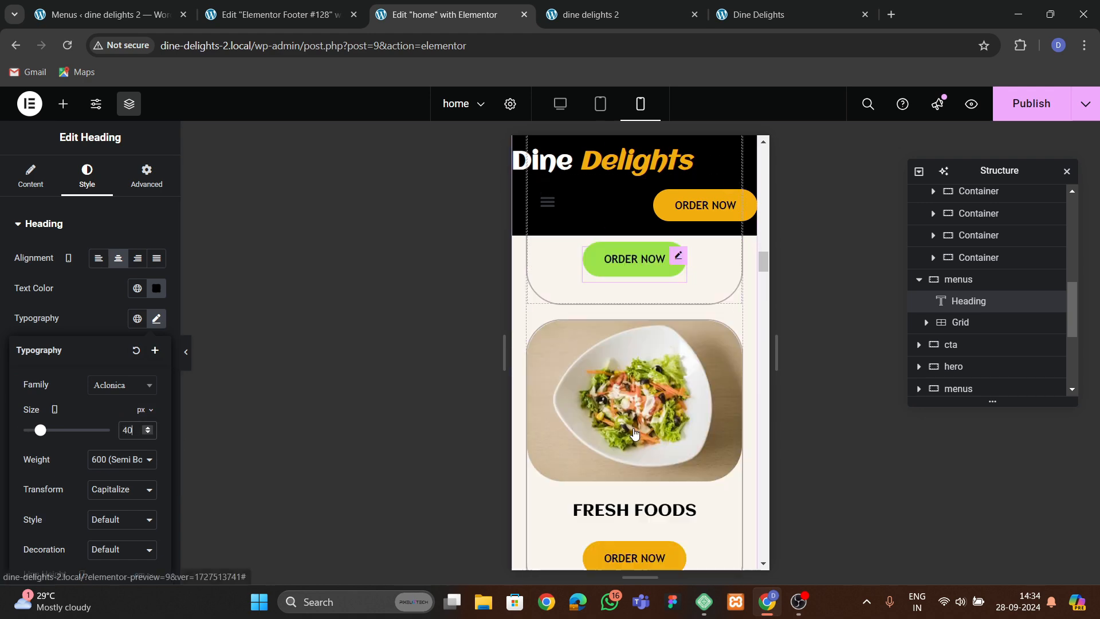
{"action": "scroll", "coordinate": [619, 419], "scroll_direction": "up", "scroll_amount": 4}
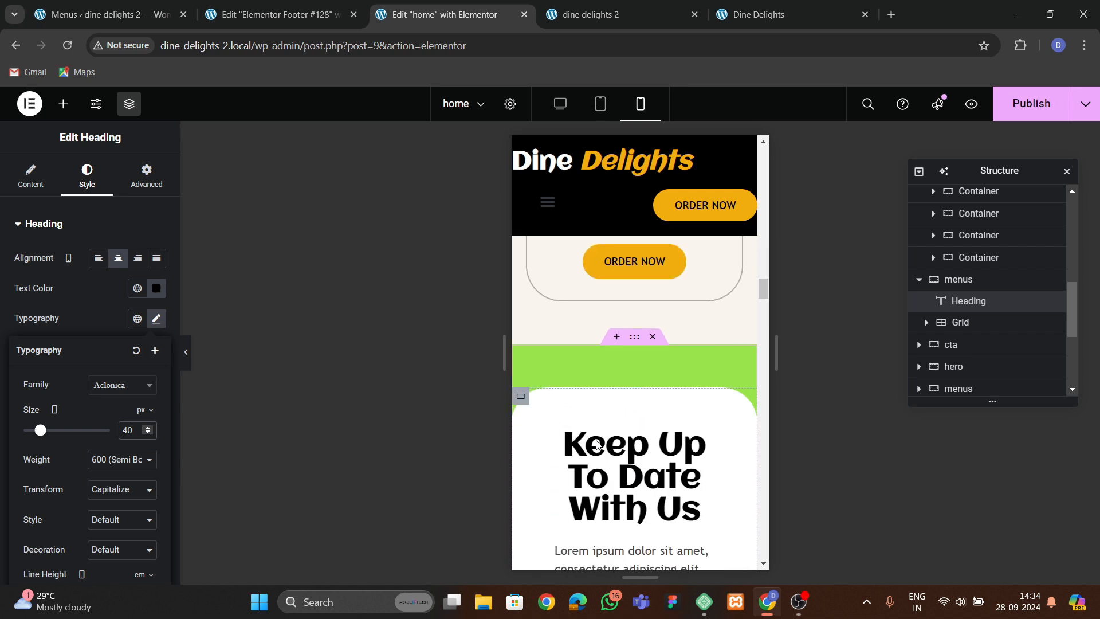
{"action": "left_click", "coordinate": [634, 361]}
{"action": "left_click", "coordinate": [146, 175]}
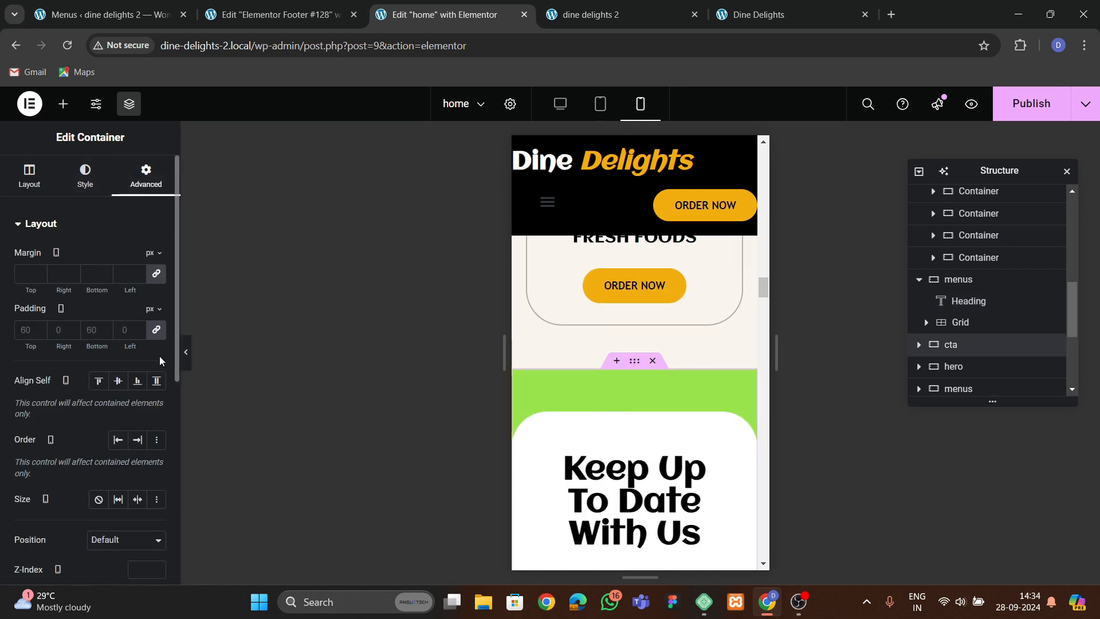
{"action": "left_click", "coordinate": [157, 331]}
{"action": "type", "text": "60"}
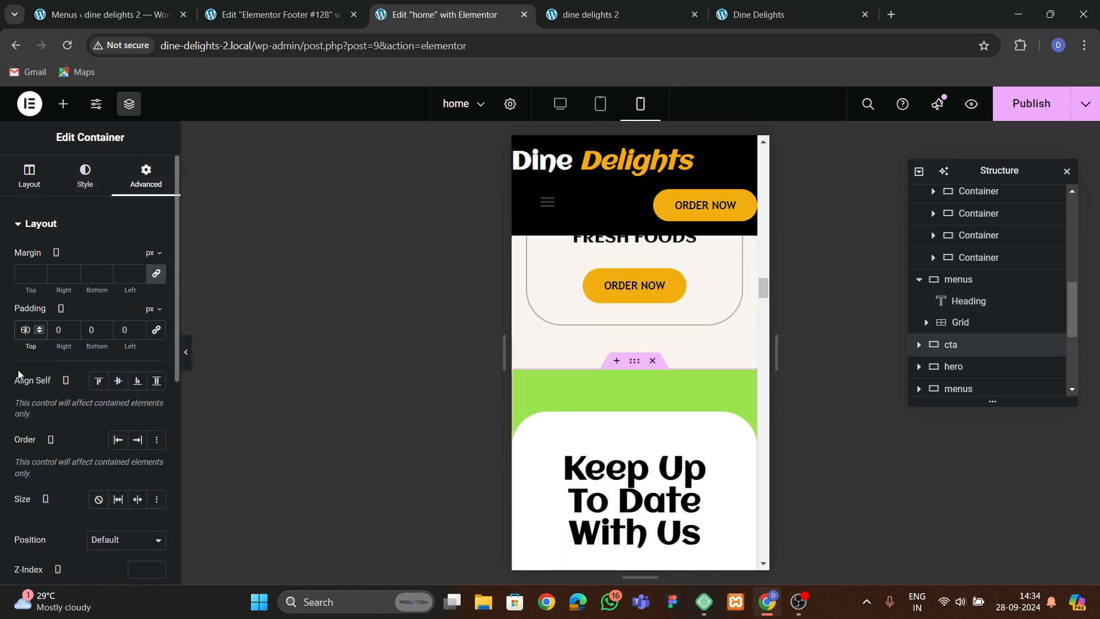
{"action": "key", "text": "Tab"}
{"action": "type", "text": "20"}
{"action": "key", "text": "Tab"}
{"action": "type", "text": "6"}
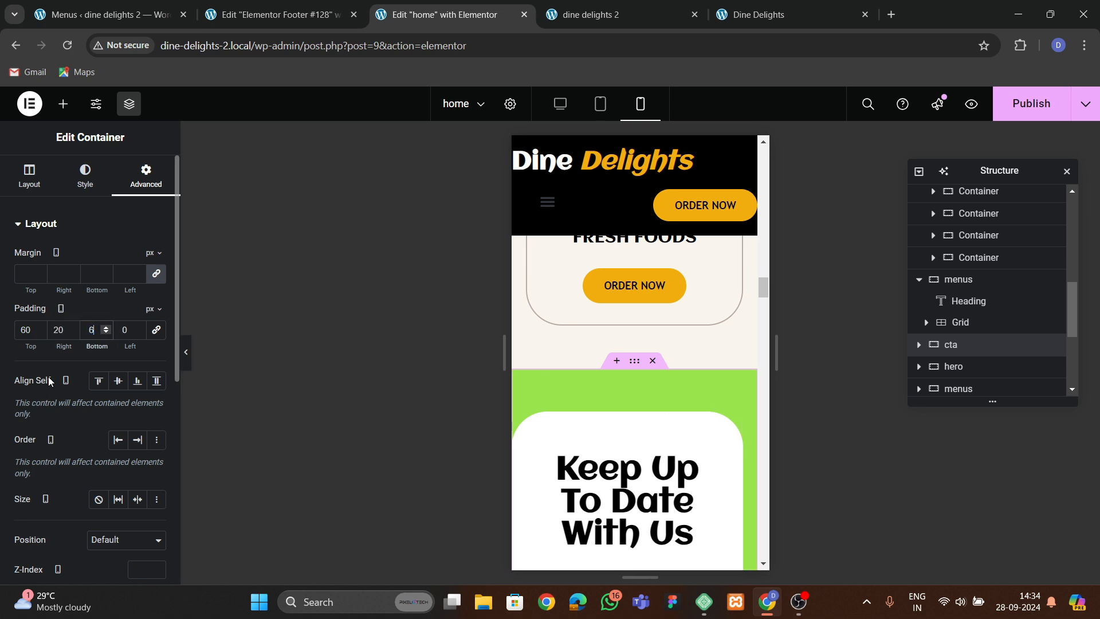
{"action": "type", "text": "0"}
{"action": "key", "text": "Tab"}
{"action": "type", "text": "20"}
{"action": "scroll", "coordinate": [665, 386], "scroll_direction": "down", "scroll_amount": 3}
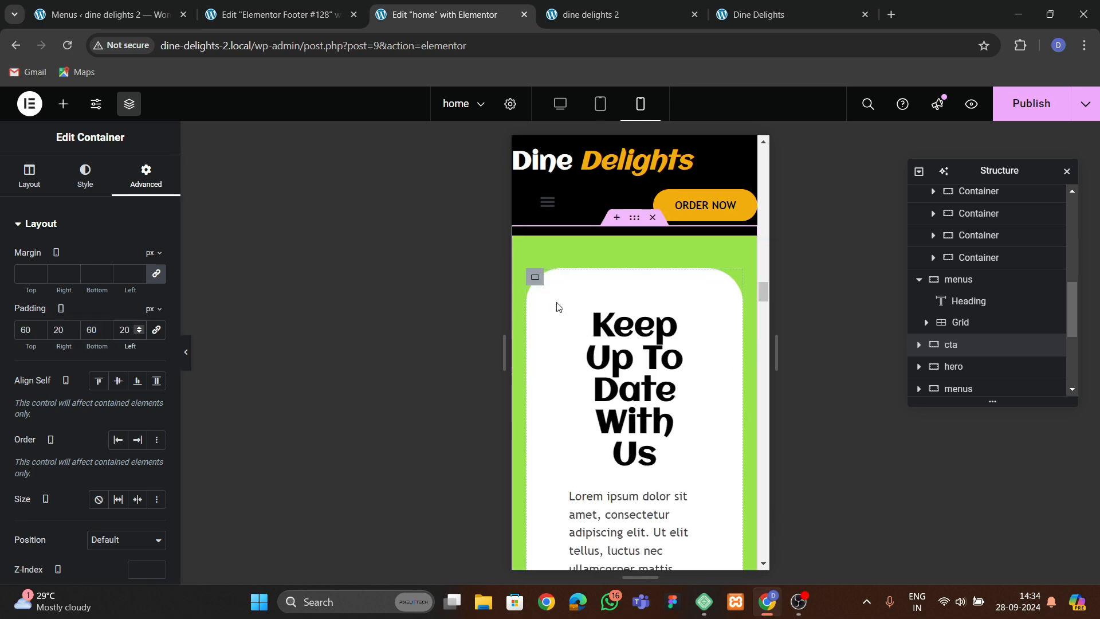
Set the CTA inner container's mobile padding to 40 px on all sides.
{"action": "left_click", "coordinate": [518, 301]}
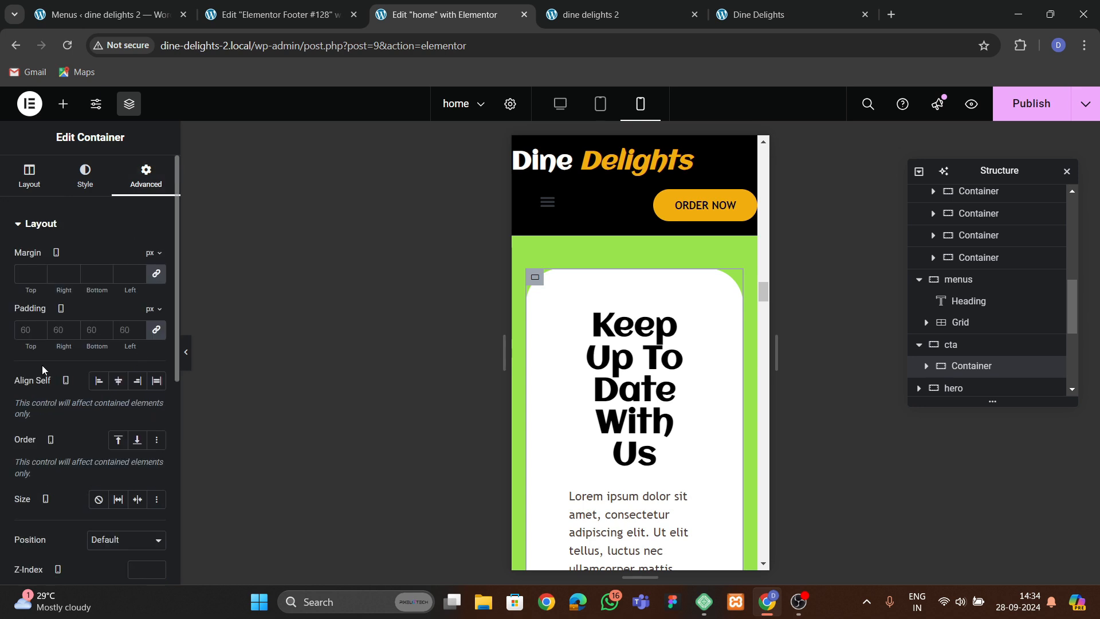
{"action": "double_click", "coordinate": [27, 329]}
{"action": "type", "text": "40"}
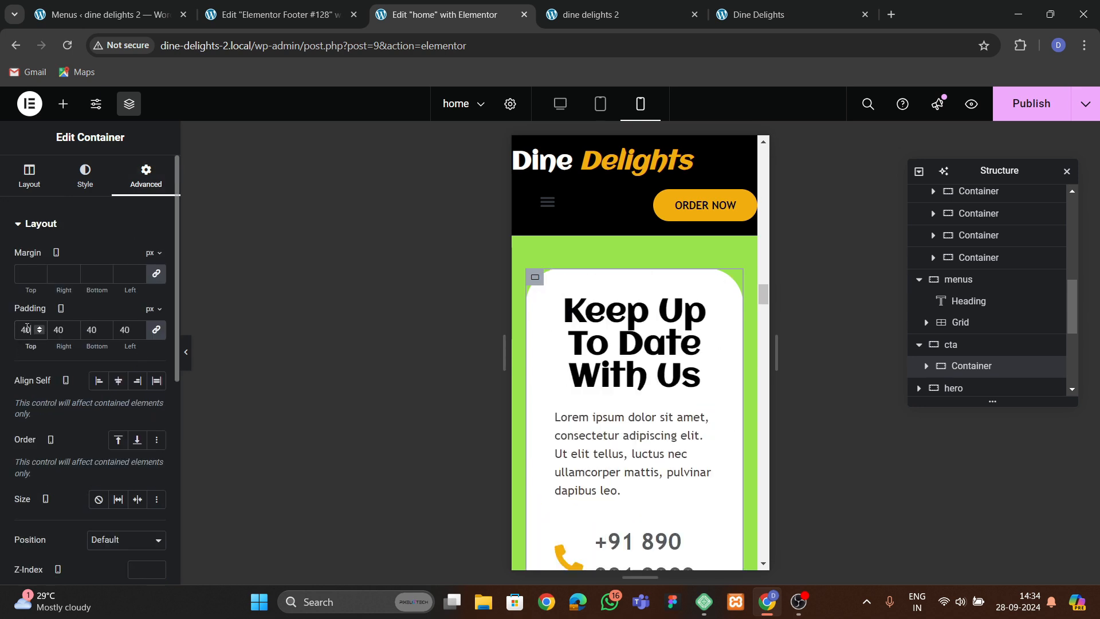
Set the Keep Up To Date With Us heading's mobile font size to 40 px.
{"action": "left_click", "coordinate": [596, 344]}
{"action": "left_click", "coordinate": [87, 175]}
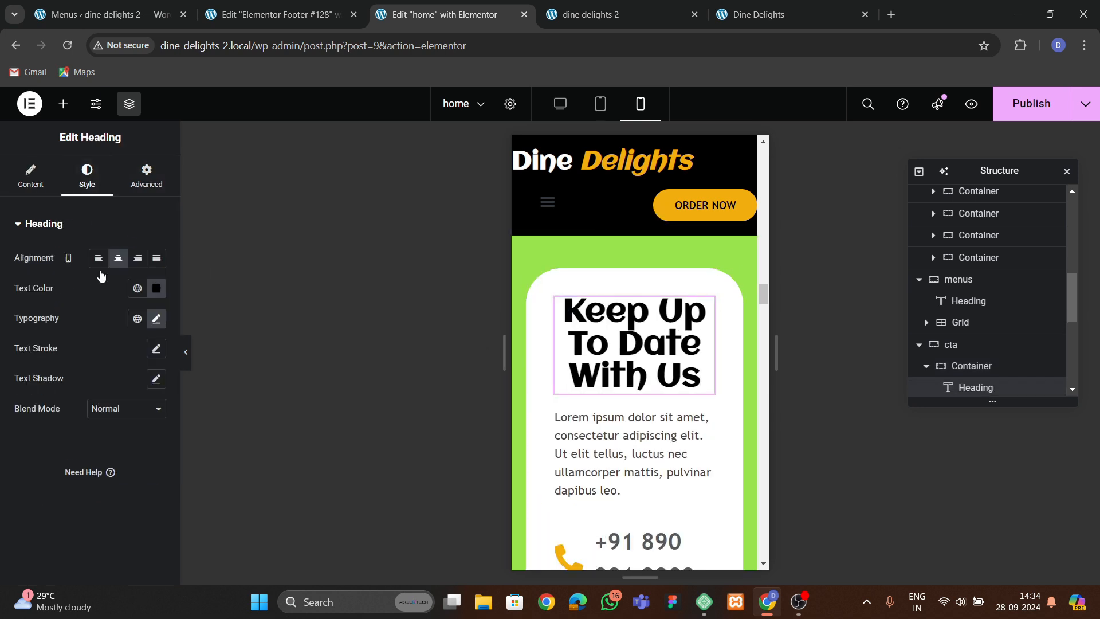
{"action": "left_click", "coordinate": [140, 318]}
{"action": "left_click", "coordinate": [156, 318]}
{"action": "double_click", "coordinate": [127, 430]}
{"action": "type", "text": "40"}
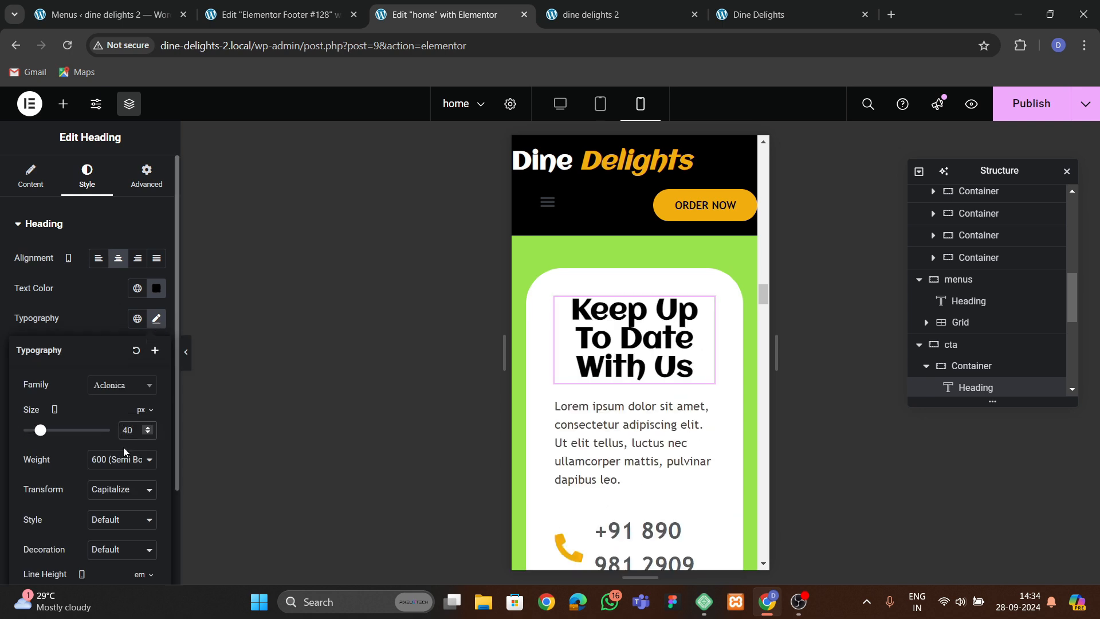
Adjust the Keep Up To Date With Us heading's mobile line height.
{"action": "scroll", "coordinate": [124, 451], "scroll_direction": "down", "scroll_amount": 2}
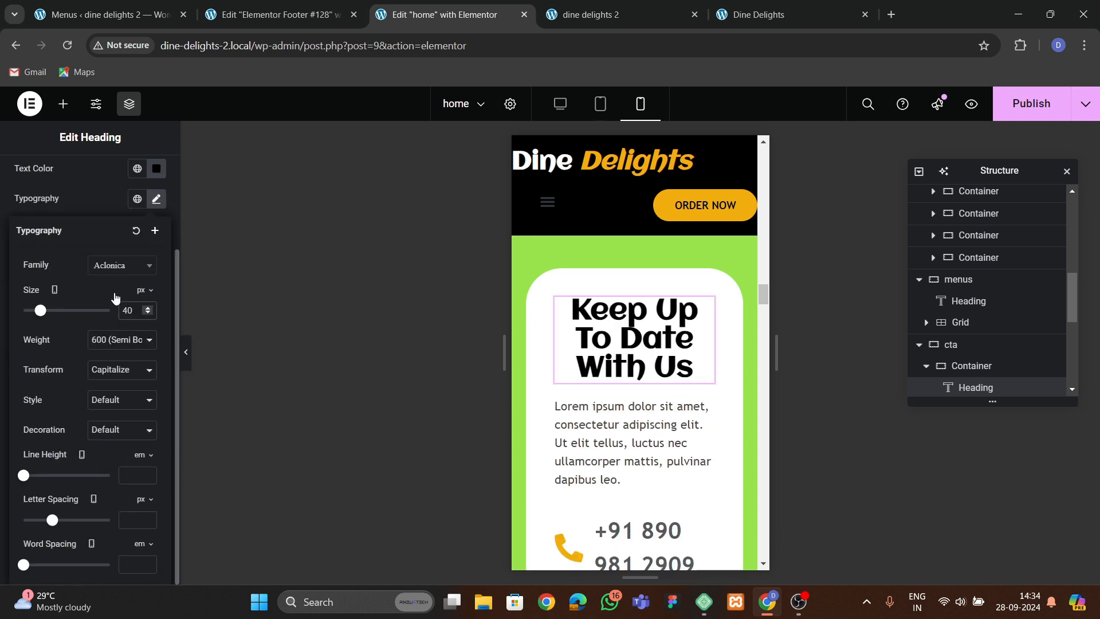
{"action": "triple_click", "coordinate": [146, 474]}
{"action": "left_click", "coordinate": [146, 474]}
{"action": "triple_click", "coordinate": [146, 474]}
{"action": "left_click", "coordinate": [146, 474]}
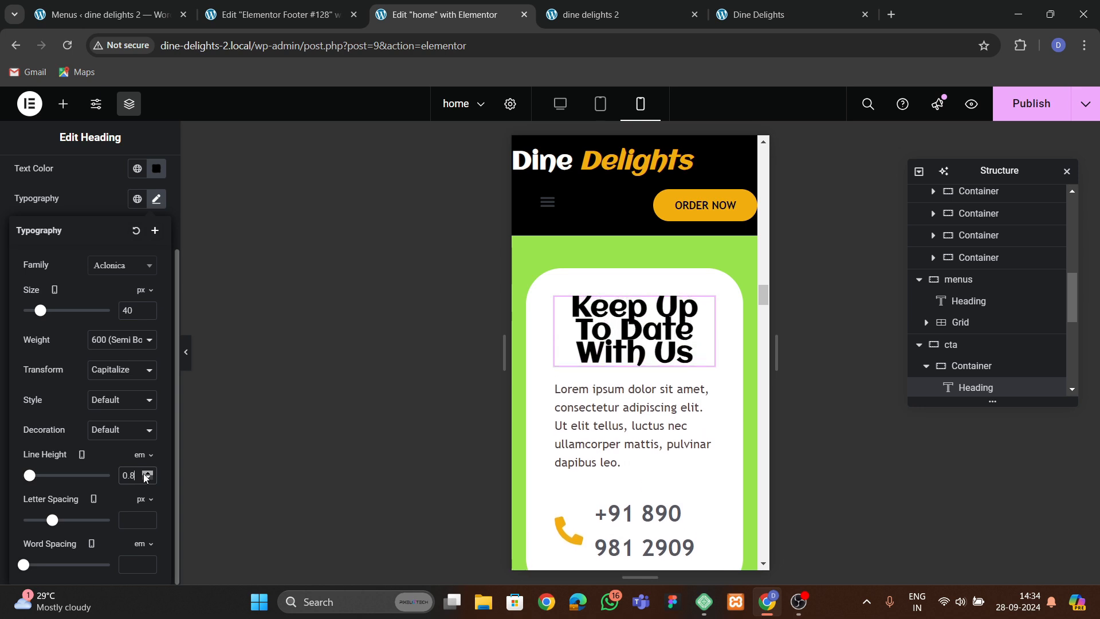
{"action": "triple_click", "coordinate": [146, 474]}
{"action": "double_click", "coordinate": [146, 474]}
Center the CTA paragraph text on mobile.
{"action": "left_click", "coordinate": [705, 504]}
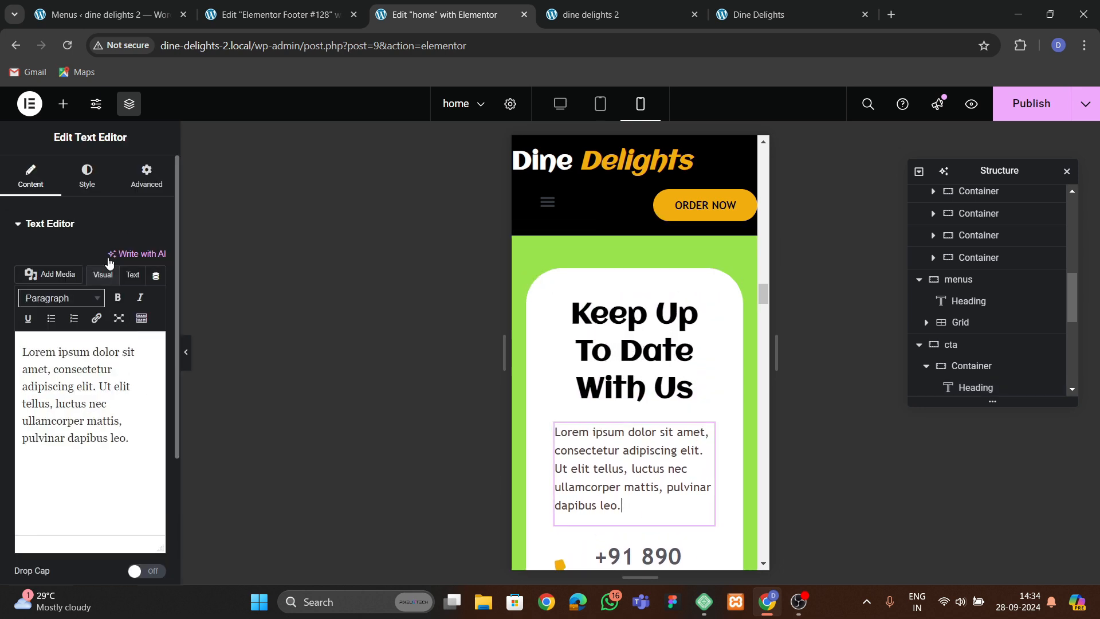
{"action": "left_click", "coordinate": [86, 175]}
{"action": "left_click", "coordinate": [122, 265]}
{"action": "scroll", "coordinate": [610, 443], "scroll_direction": "down", "scroll_amount": 2}
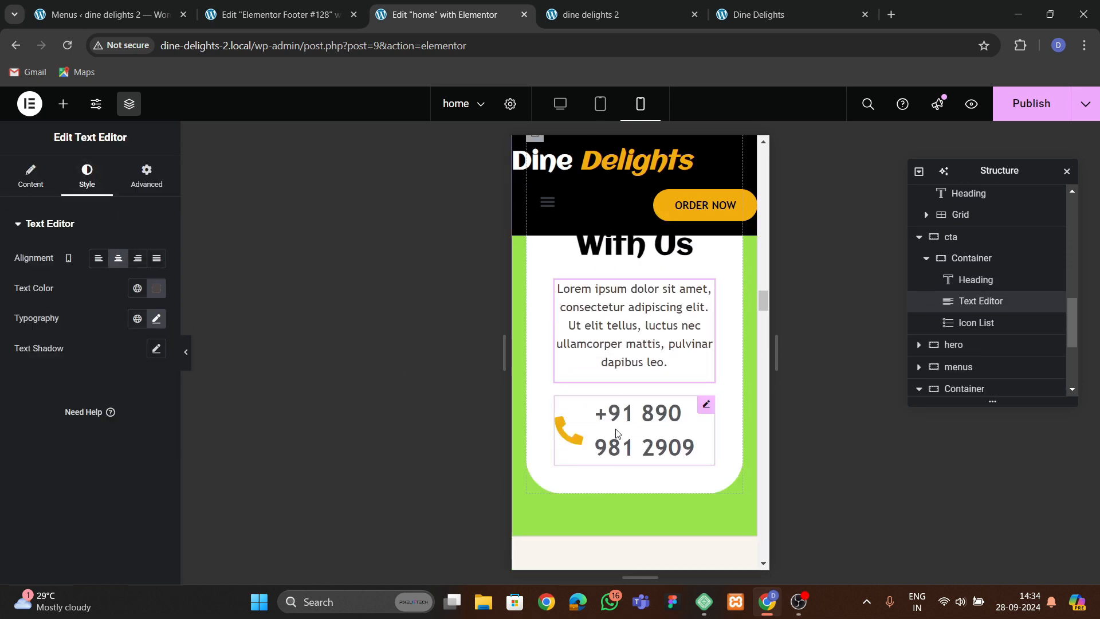
Set the phone icon list's mobile icon size to 24 px.
{"action": "left_click", "coordinate": [616, 444]}
{"action": "left_click", "coordinate": [87, 175]}
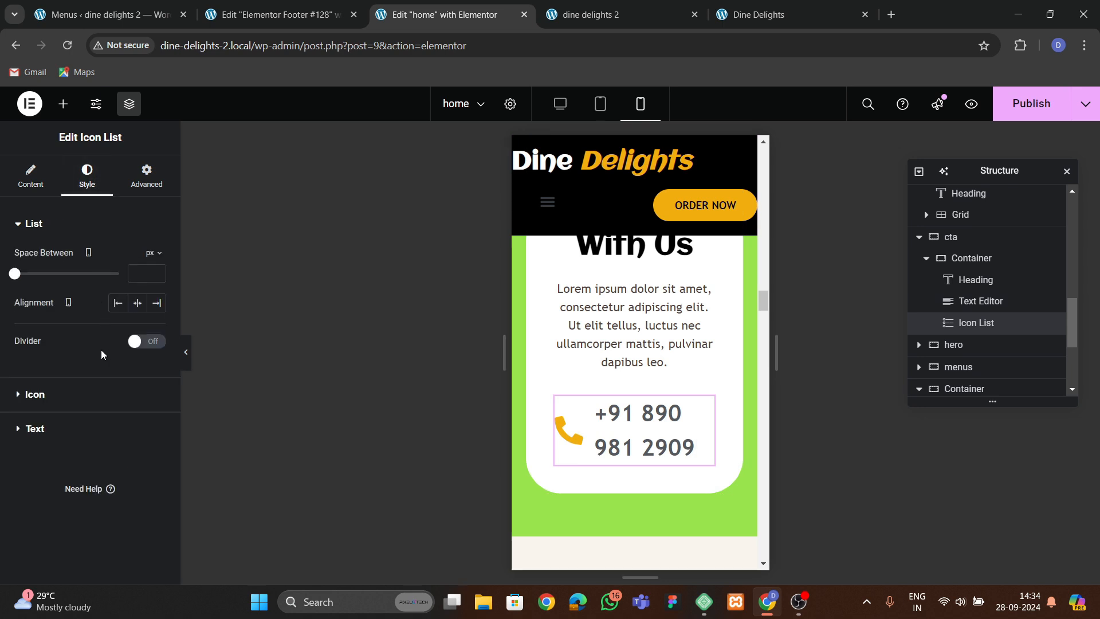
{"action": "left_click", "coordinate": [57, 395]}
{"action": "left_click", "coordinate": [157, 381]}
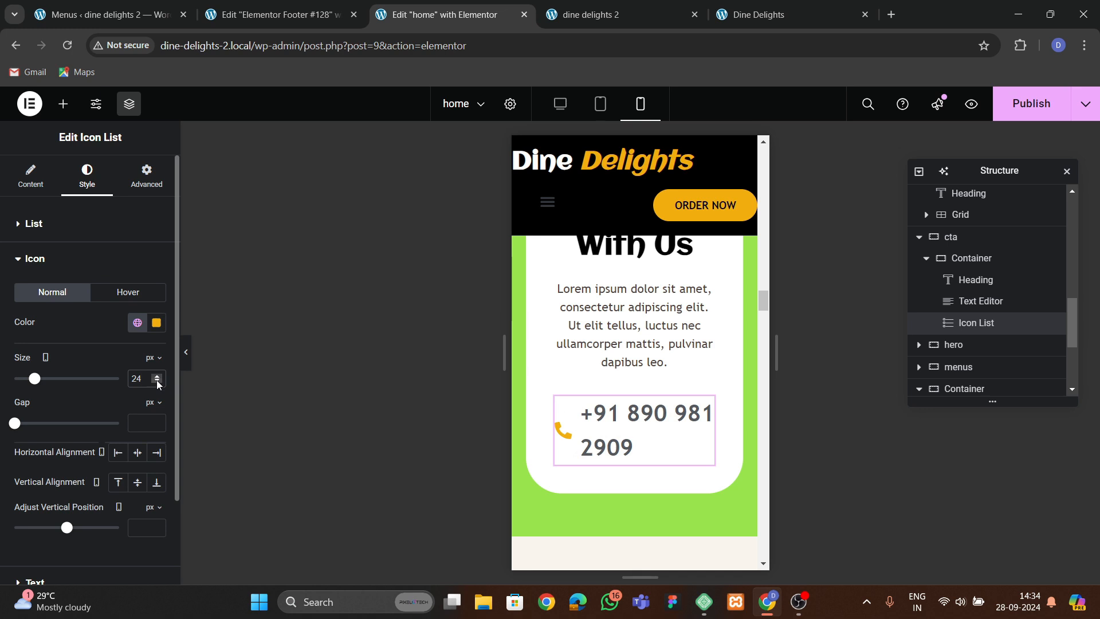
Set the phone icon list text's mobile font size to 19 px.
{"action": "scroll", "coordinate": [94, 389], "scroll_direction": "down", "scroll_amount": 2}
{"action": "left_click", "coordinate": [64, 480]}
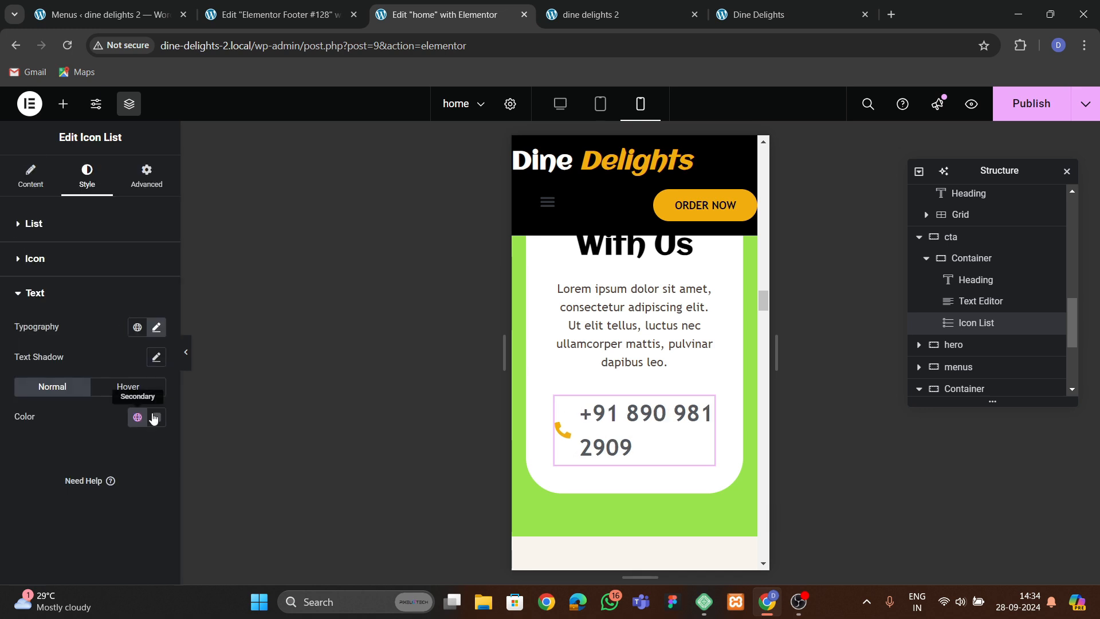
{"action": "left_click", "coordinate": [155, 328]}
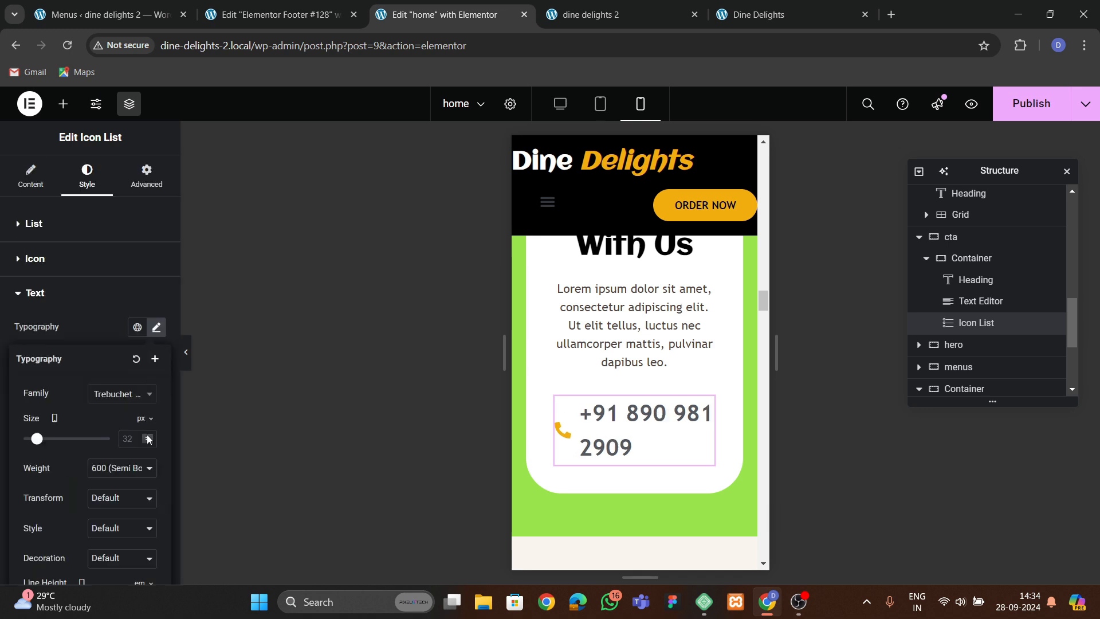
{"action": "left_click", "coordinate": [148, 440]}
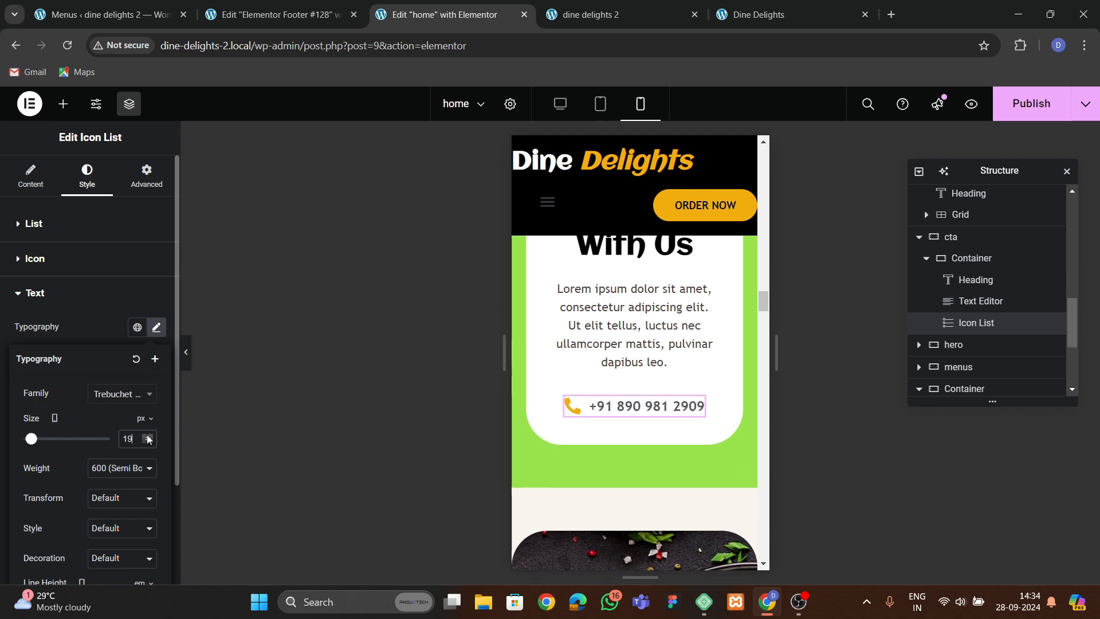
{"action": "scroll", "coordinate": [657, 410], "scroll_direction": "up", "scroll_amount": 3}
{"action": "scroll", "coordinate": [651, 410], "scroll_direction": "down", "scroll_amount": 5}
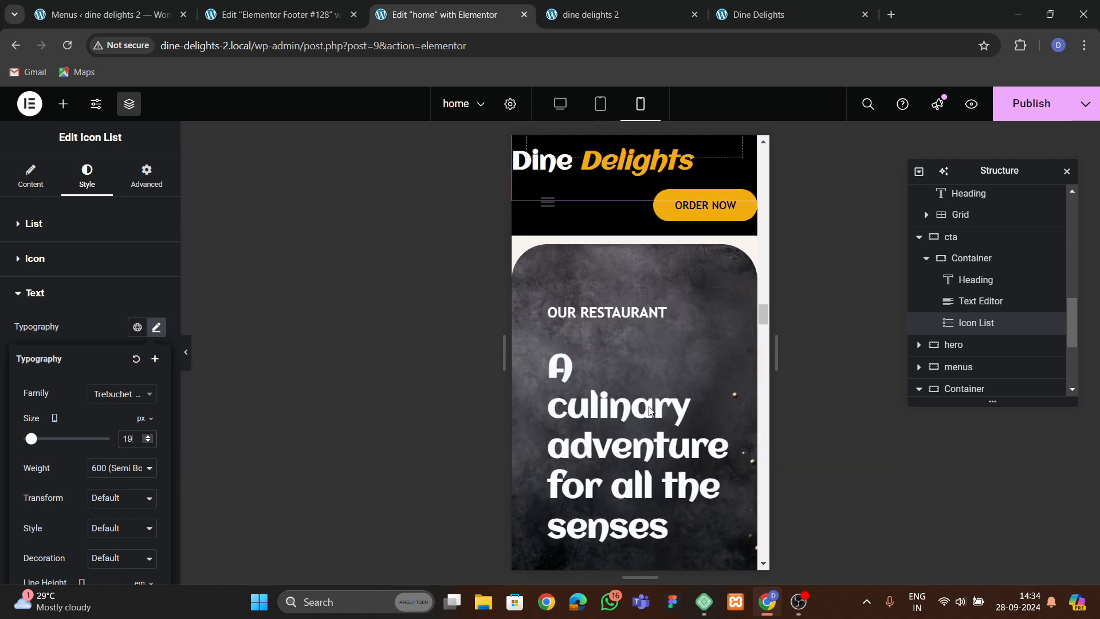
Set the hero section's mobile padding to 60 px top and bottom and 20 px left and right.
{"action": "scroll", "coordinate": [659, 401], "scroll_direction": "up", "scroll_amount": 1}
{"action": "left_click", "coordinate": [634, 267]}
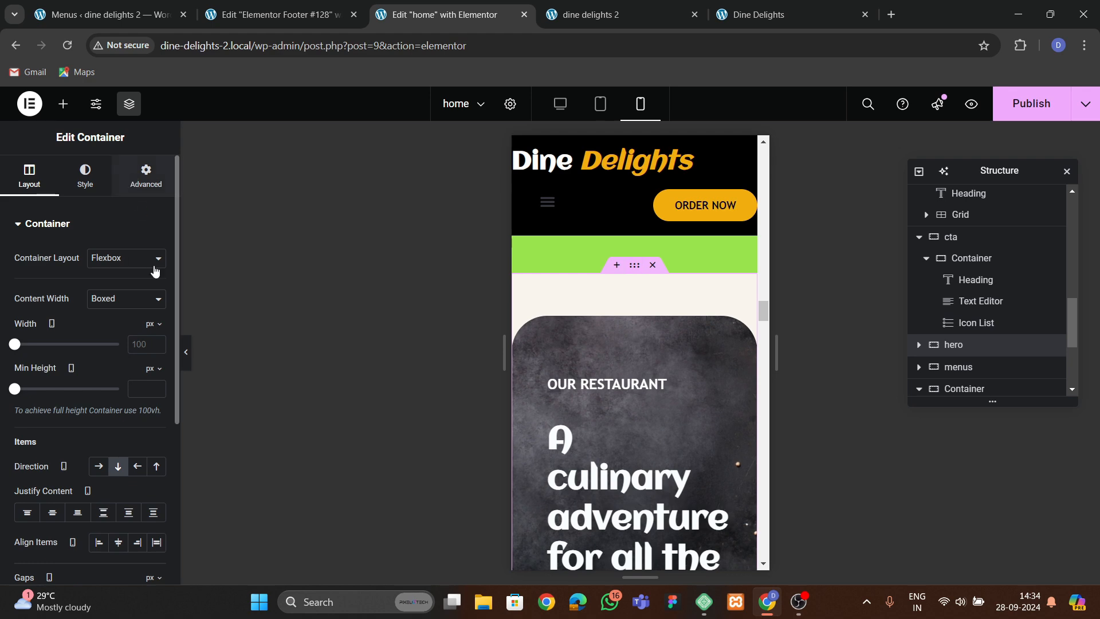
{"action": "left_click", "coordinate": [146, 175]}
{"action": "left_click", "coordinate": [26, 329]}
{"action": "type", "text": "0"}
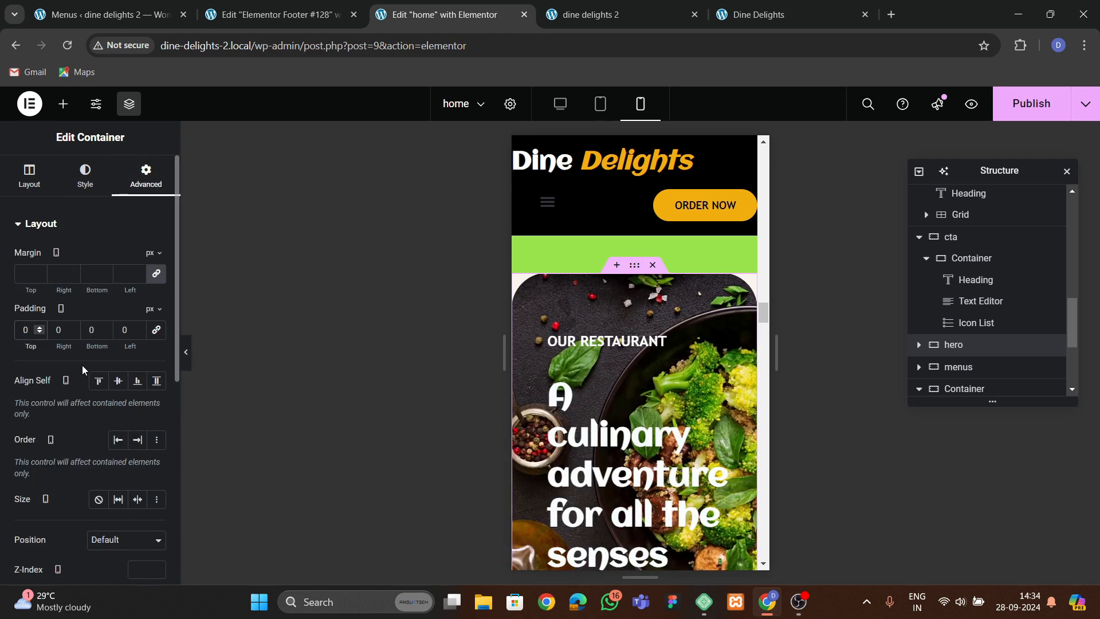
{"action": "key", "text": "BackSpace"}
{"action": "type", "text": "60"}
{"action": "key", "text": "Tab"}
{"action": "type", "text": "20"}
{"action": "key", "text": "Tab"}
{"action": "type", "text": "60"}
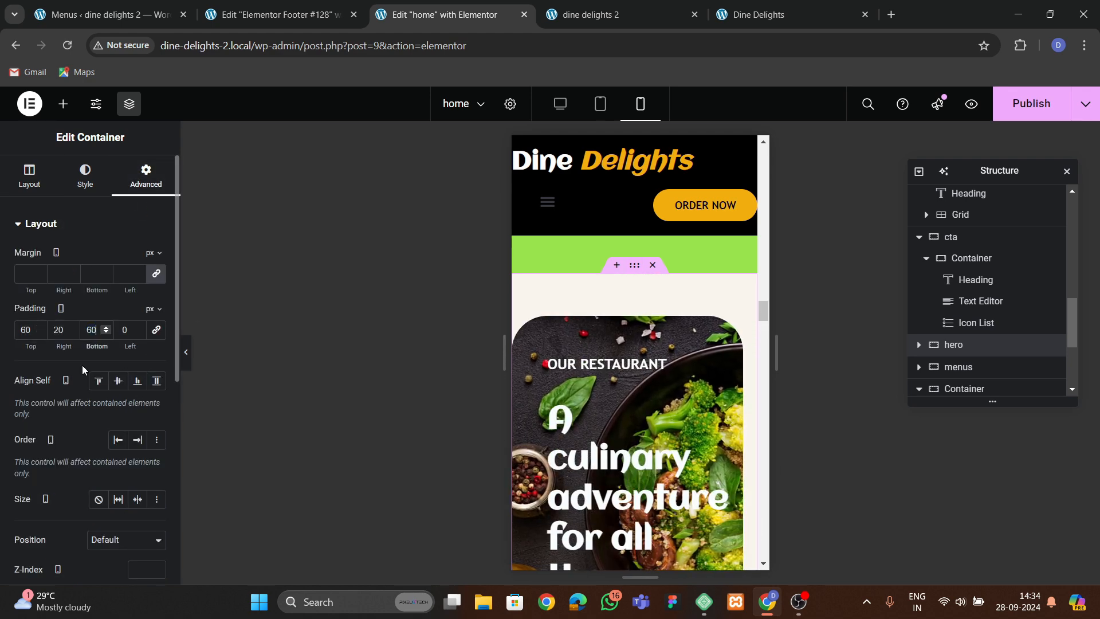
{"action": "key", "text": "Tab"}
{"action": "type", "text": "20"}
{"action": "scroll", "coordinate": [651, 373], "scroll_direction": "down", "scroll_amount": 1}
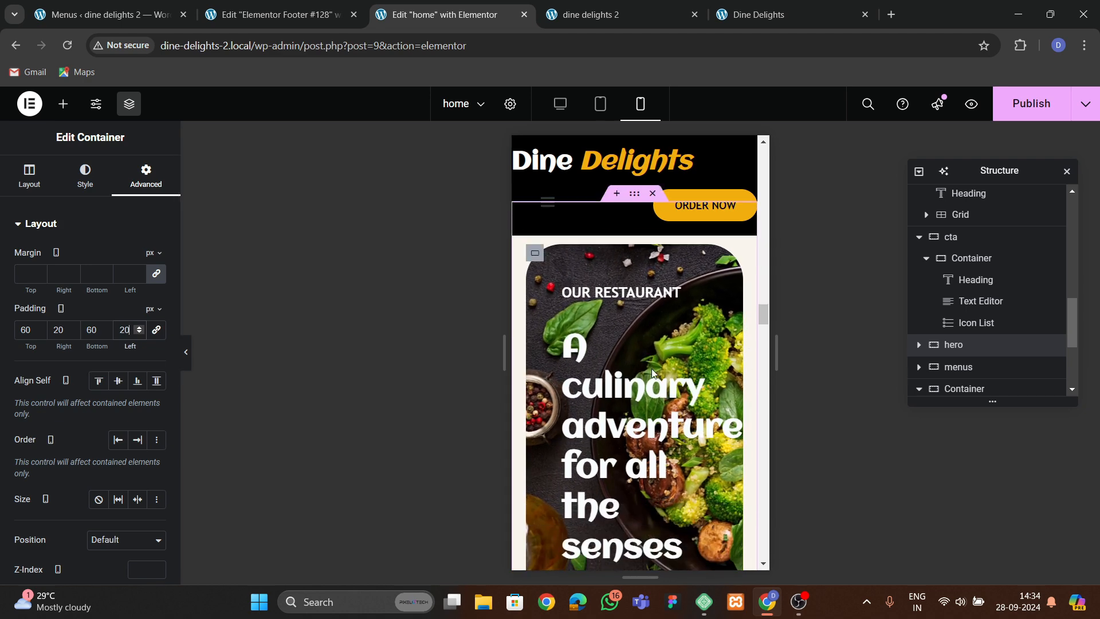
Set the hero inner container's mobile padding to 30 px on all sides.
{"action": "scroll", "coordinate": [652, 374], "scroll_direction": "up", "scroll_amount": 1}
{"action": "left_click", "coordinate": [535, 324]}
{"action": "left_click", "coordinate": [146, 175]}
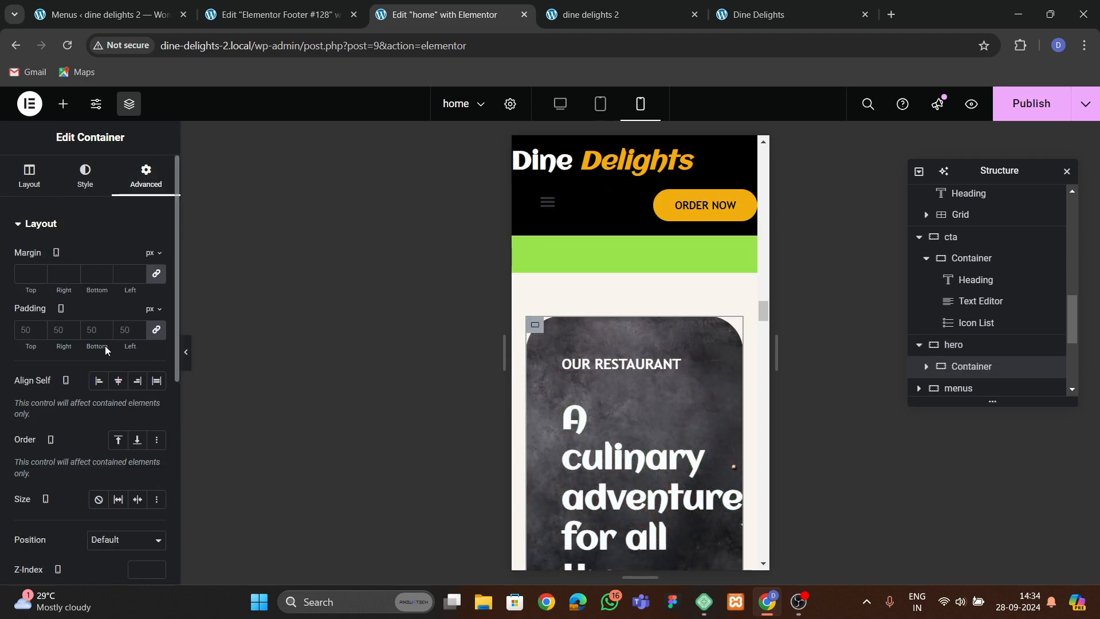
{"action": "type", "text": "30"}
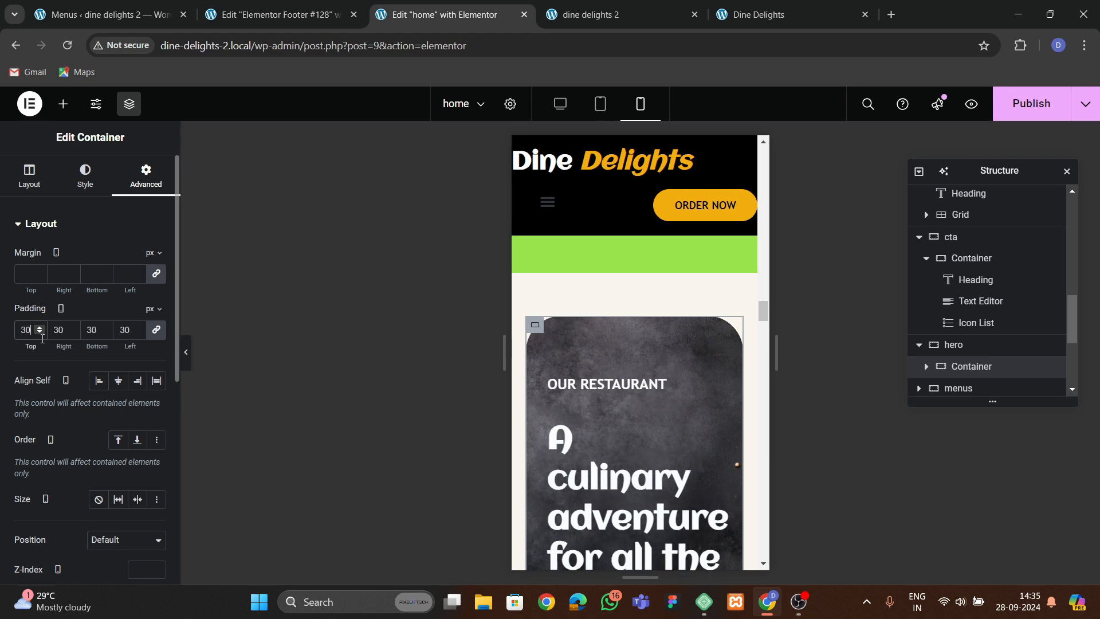
Set the A culinary adventure heading's mobile font size to 40 px.
{"action": "scroll", "coordinate": [630, 413], "scroll_direction": "down", "scroll_amount": 1}
{"action": "left_click", "coordinate": [631, 447]}
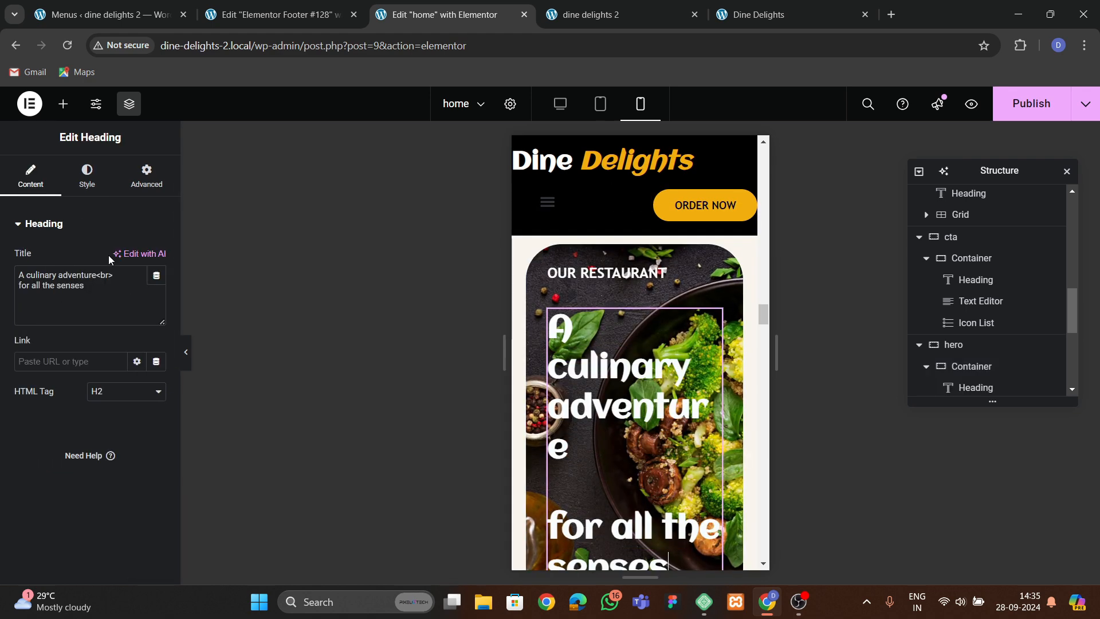
{"action": "left_click", "coordinate": [87, 175]}
{"action": "left_click", "coordinate": [157, 318]}
{"action": "left_click", "coordinate": [136, 431]}
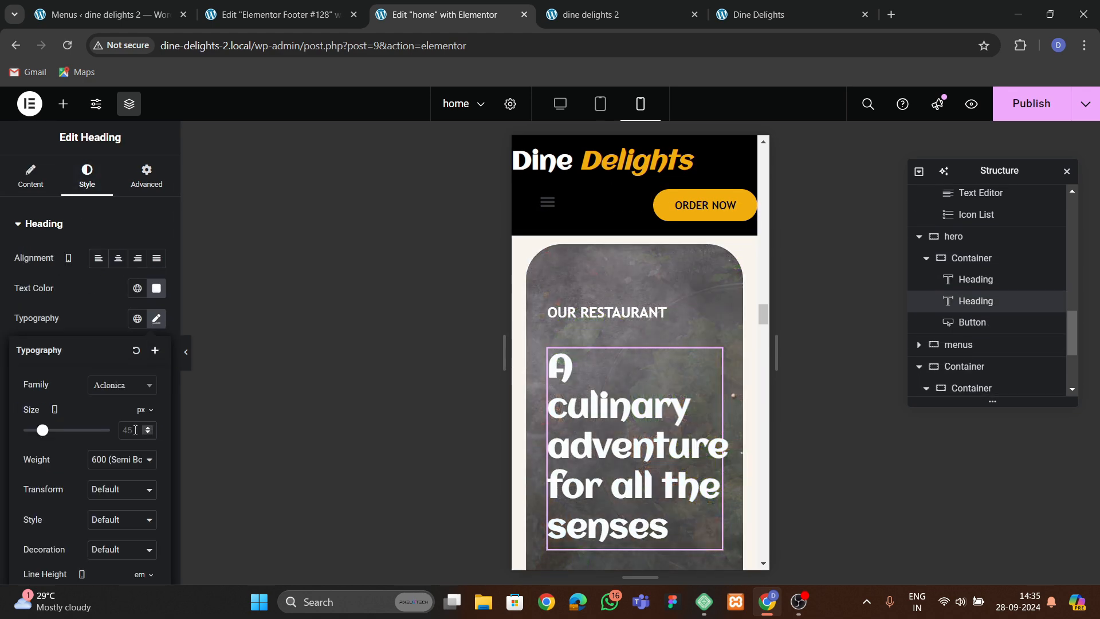
{"action": "type", "text": "40"}
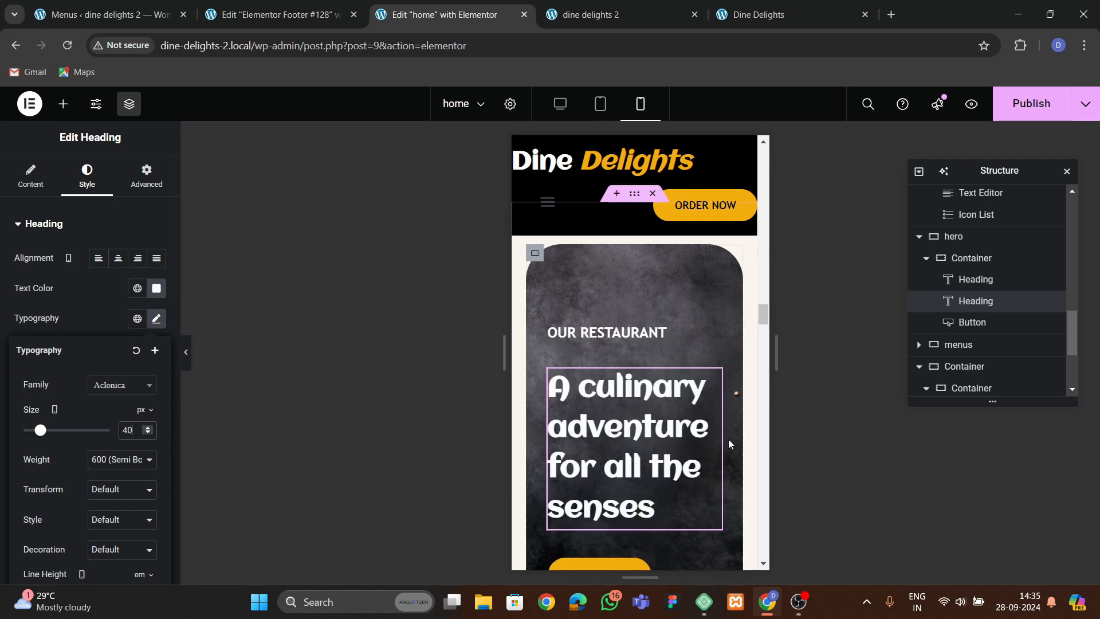
Set the A culinary adventure heading's mobile line height to 1.2 em.
{"action": "scroll", "coordinate": [727, 439], "scroll_direction": "down", "scroll_amount": 3}
{"action": "scroll", "coordinate": [144, 459], "scroll_direction": "down", "scroll_amount": 2}
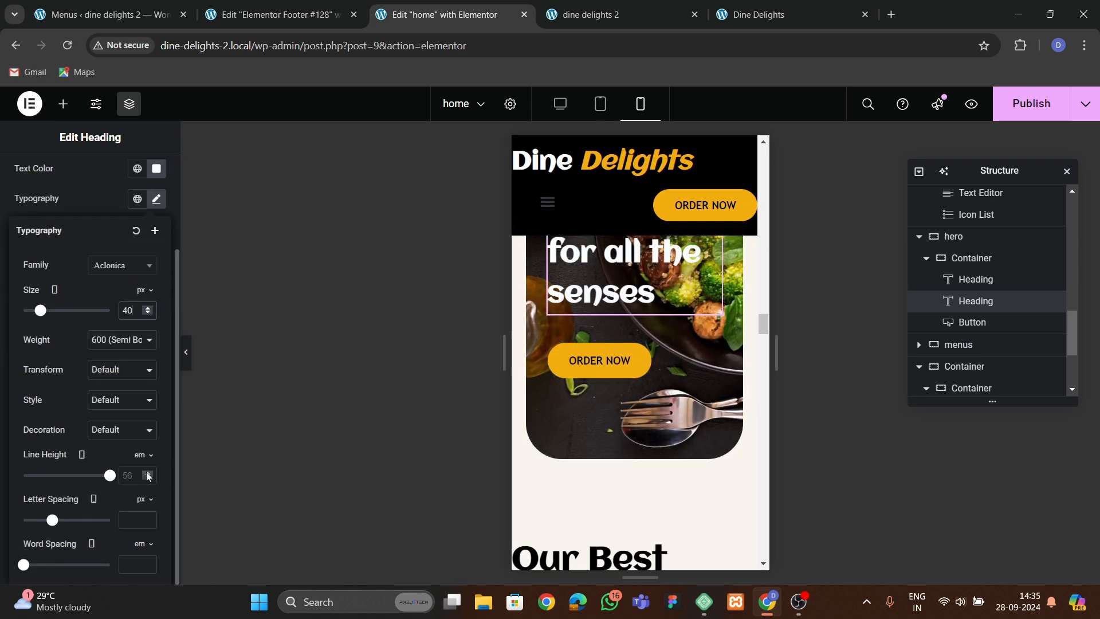
{"action": "left_click_drag", "start_coordinate": [148, 477], "coordinate": [148, 473]}
{"action": "left_click", "coordinate": [148, 473]}
{"action": "left_click", "coordinate": [148, 473]}
{"action": "scroll", "coordinate": [605, 414], "scroll_direction": "up", "scroll_amount": 3}
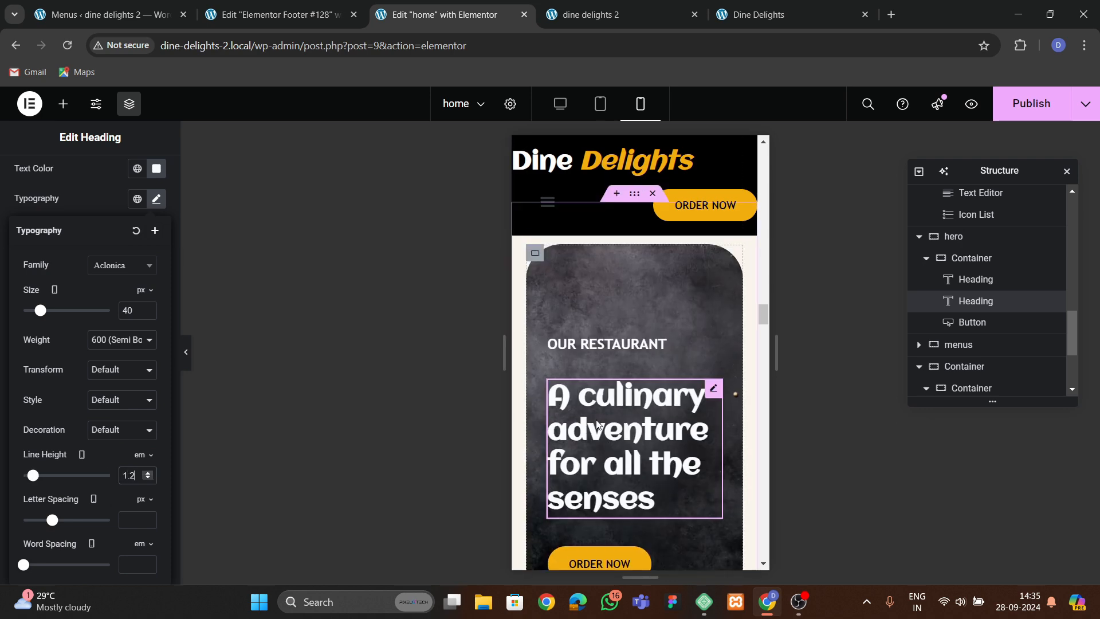
Set the hero inner container's mobile minimum height to 450 px.
{"action": "left_click", "coordinate": [534, 253]}
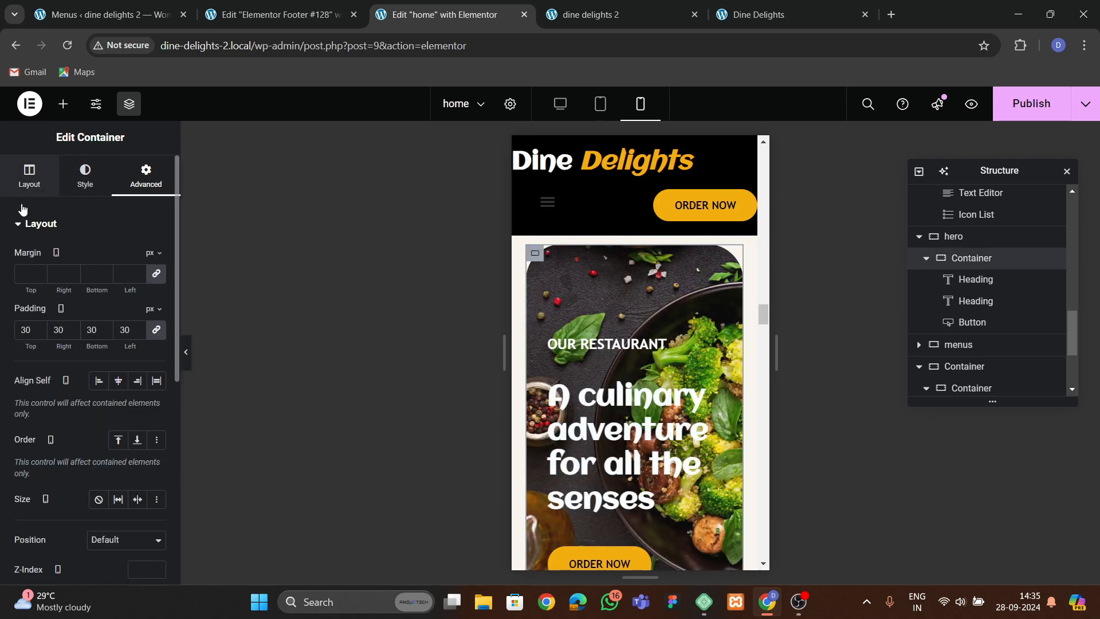
{"action": "left_click", "coordinate": [25, 185]}
{"action": "left_click", "coordinate": [142, 390]}
{"action": "type", "text": "400"}
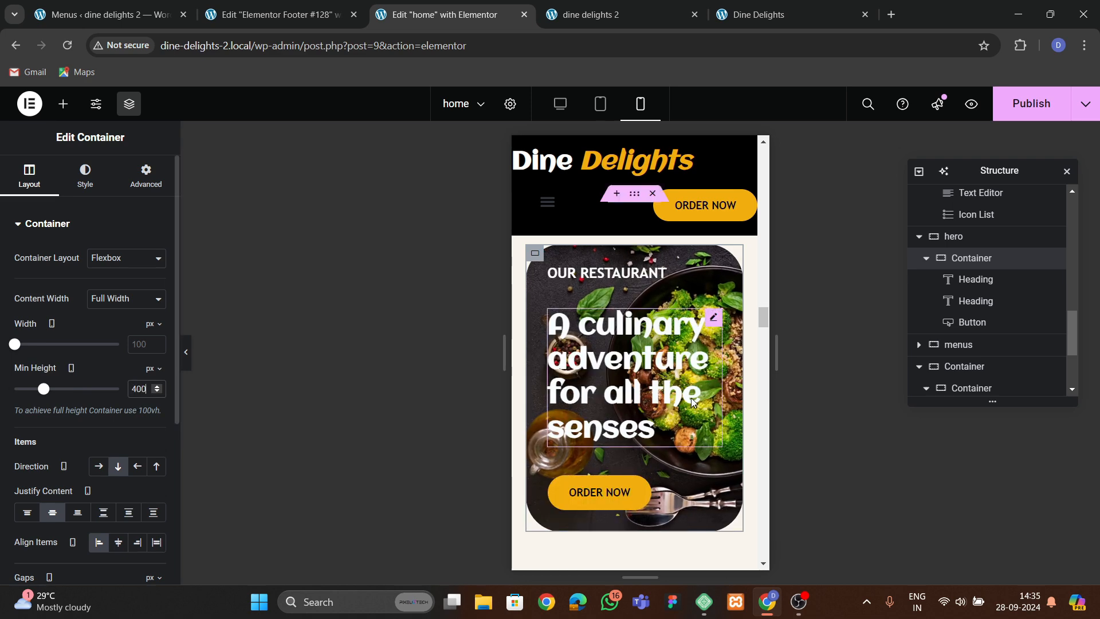
{"action": "scroll", "coordinate": [607, 401], "scroll_direction": "up", "scroll_amount": 1}
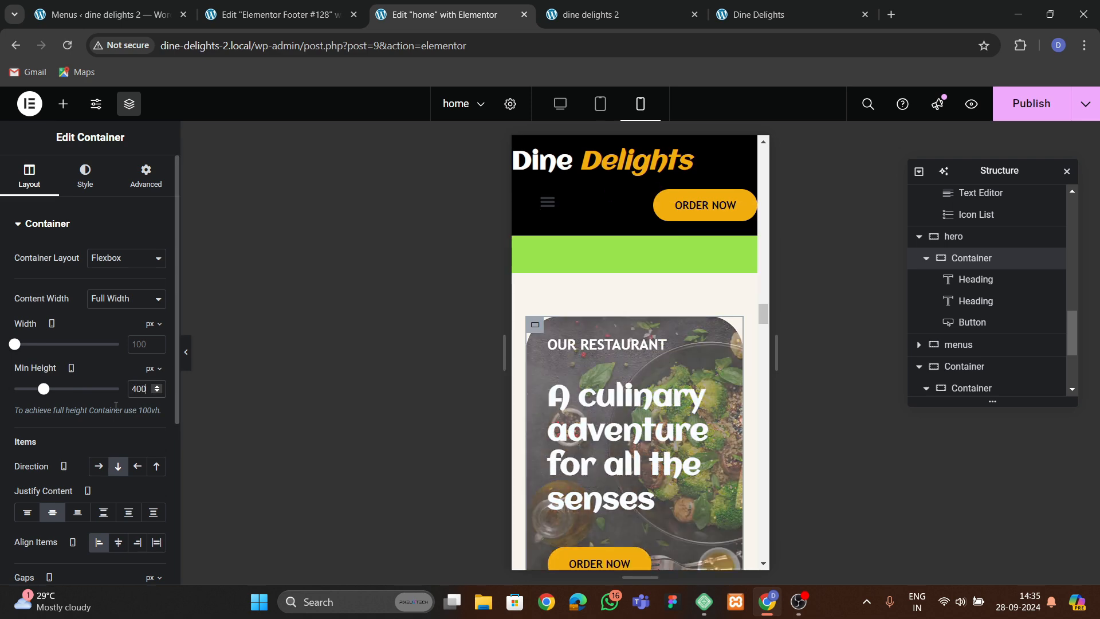
{"action": "left_click", "coordinate": [142, 392]}
{"action": "type", "text": "450"}
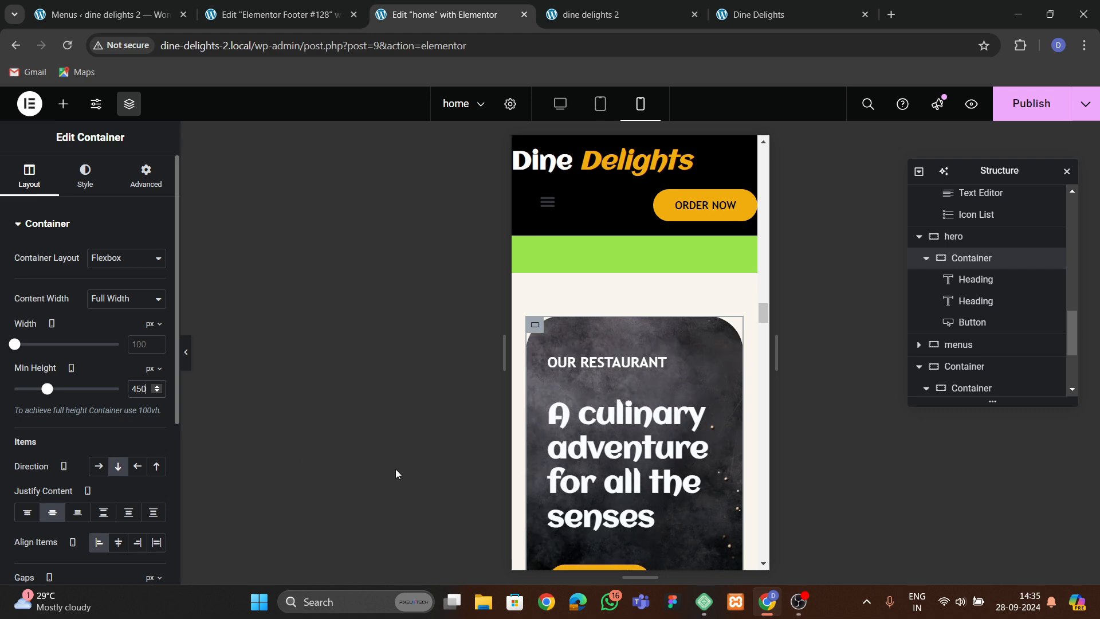
Set the Our Best Dishes section's mobile padding to 60 px top and bottom and 20 px left and right.
{"action": "scroll", "coordinate": [607, 402], "scroll_direction": "down", "scroll_amount": 7}
{"action": "scroll", "coordinate": [608, 402], "scroll_direction": "up", "scroll_amount": 2}
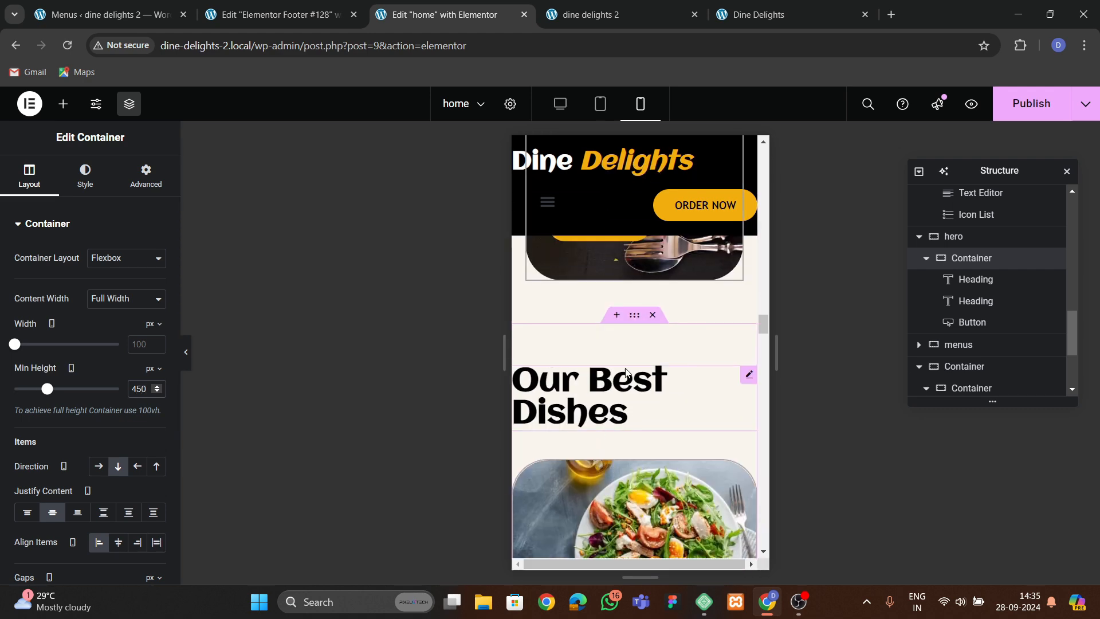
{"action": "left_click", "coordinate": [632, 317]}
{"action": "left_click", "coordinate": [156, 329]}
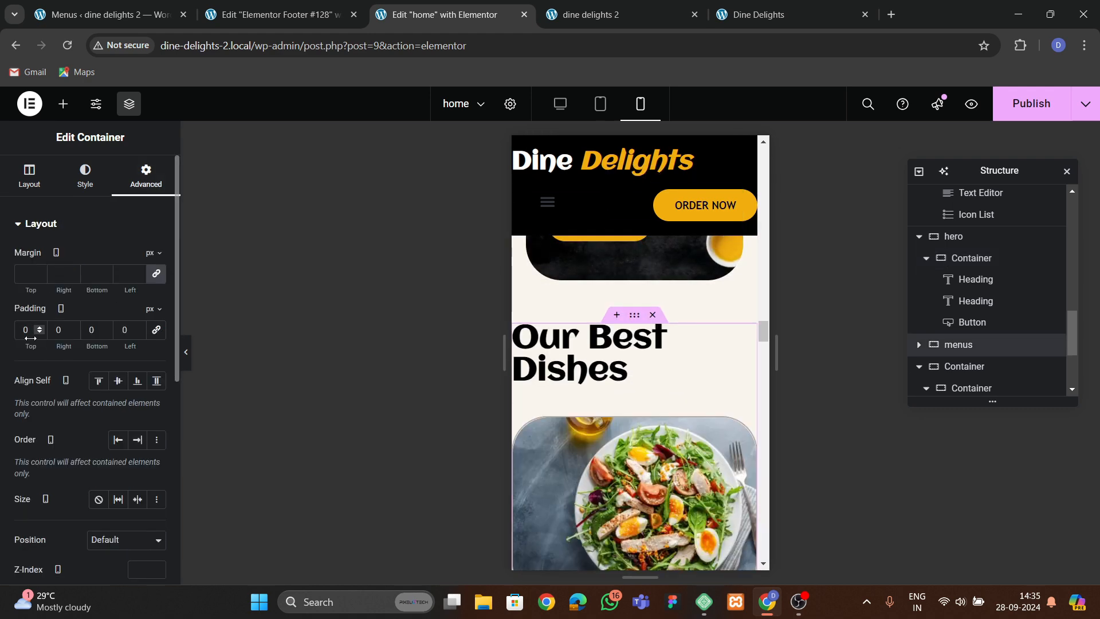
{"action": "left_click", "coordinate": [23, 330]}
{"action": "type", "text": "6"}
{"action": "key", "text": "Tab"}
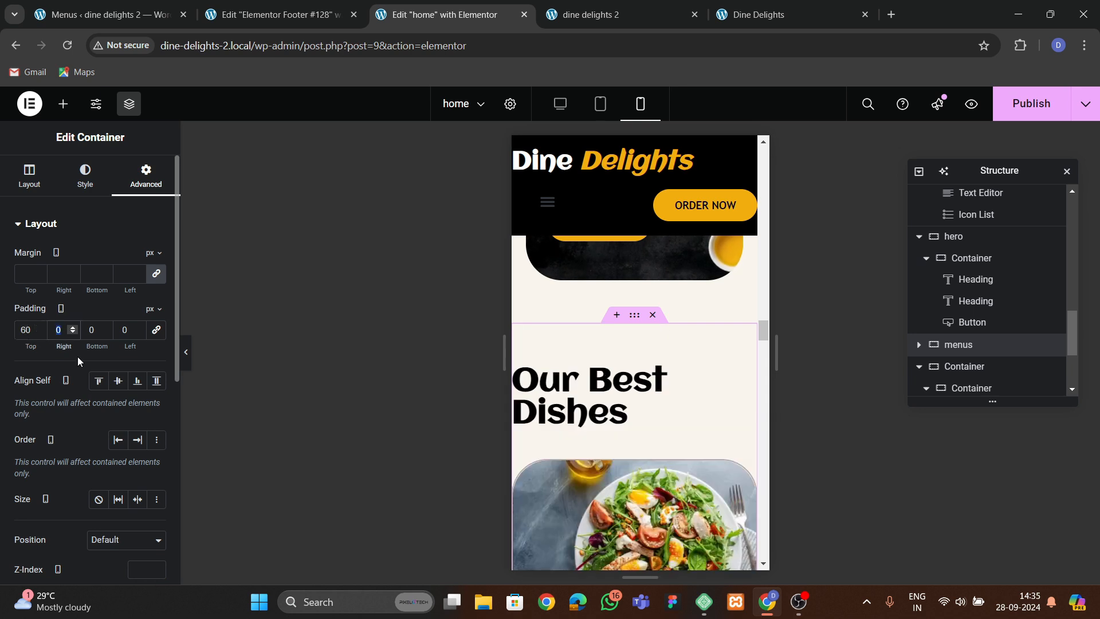
{"action": "type", "text": "20"}
{"action": "key", "text": "Tab"}
{"action": "type", "text": "60"}
{"action": "key", "text": "Tab"}
{"action": "type", "text": "20"}
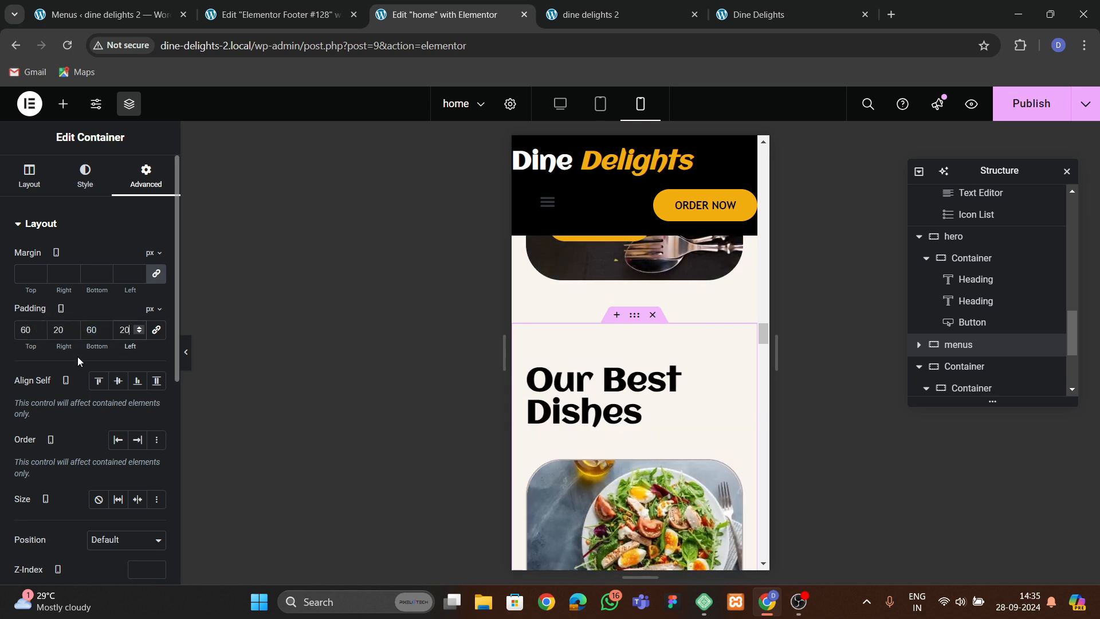
Center the Our Best Dishes heading on mobile and set its font size to 40 px.
{"action": "left_click", "coordinate": [87, 177]}
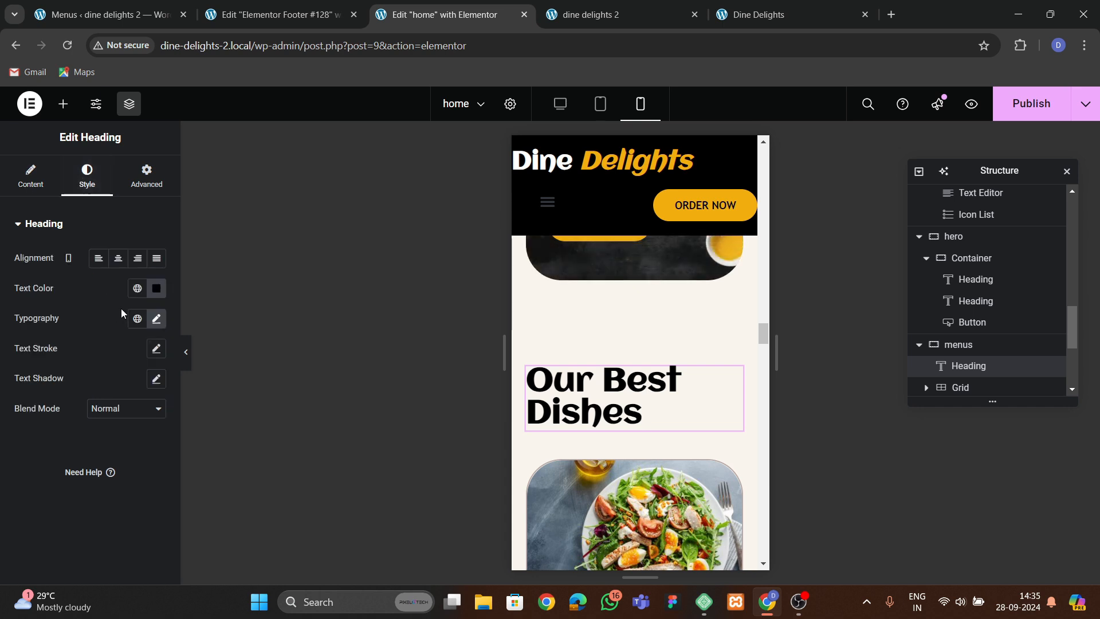
{"action": "left_click", "coordinate": [118, 258]}
{"action": "left_click", "coordinate": [155, 318]}
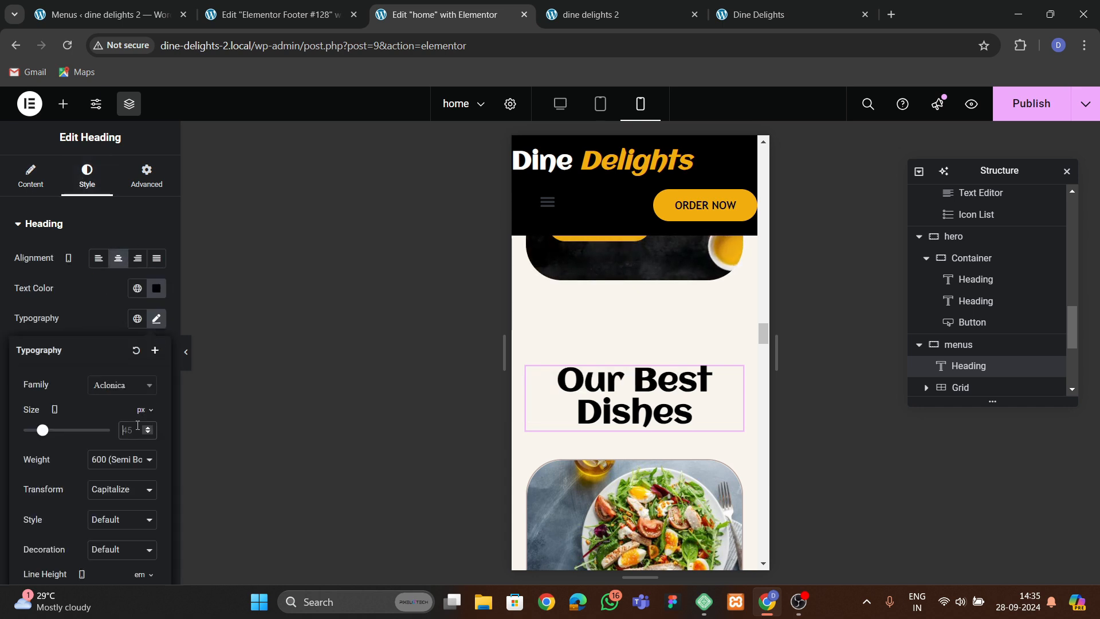
{"action": "type", "text": "40"}
Set the Our Best Dishes heading's mobile line height to 1.2 em.
{"action": "scroll", "coordinate": [152, 401], "scroll_direction": "down", "scroll_amount": 2}
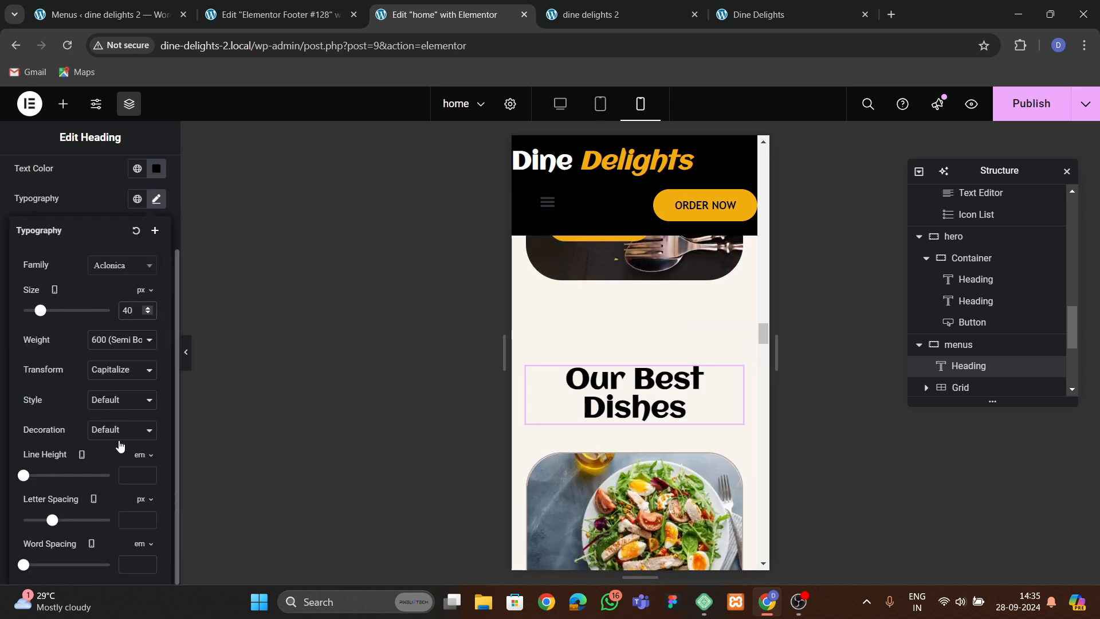
{"action": "left_click_drag", "start_coordinate": [148, 474], "coordinate": [149, 475]}
{"action": "left_click", "coordinate": [148, 473]}
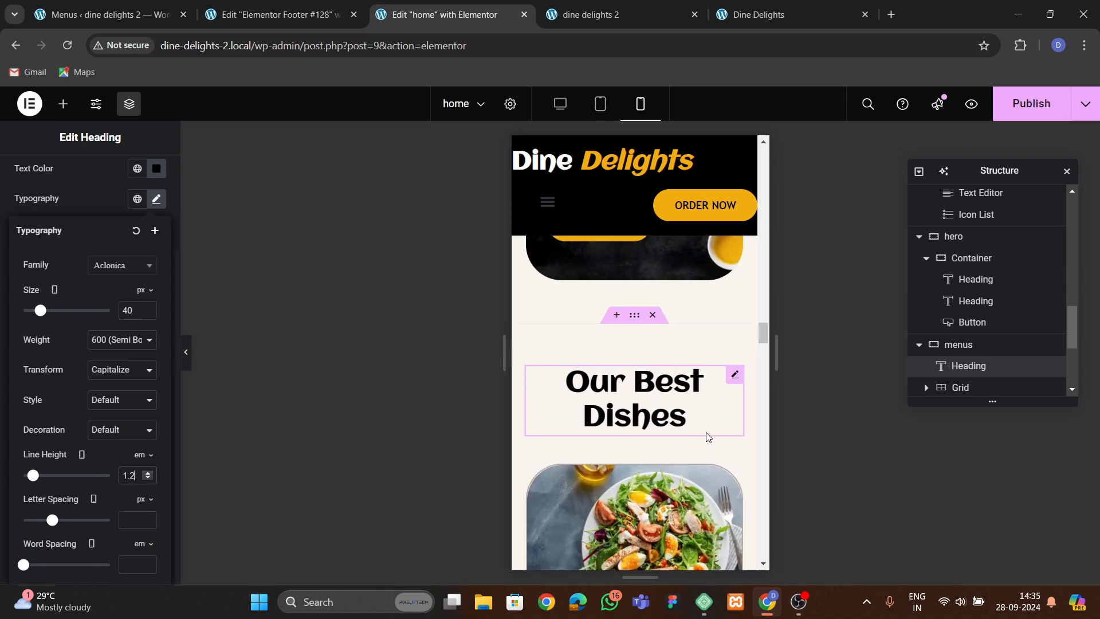
Save the page's changes after reviewing the mobile layout.
{"action": "scroll", "coordinate": [630, 434], "scroll_direction": "down", "scroll_amount": 10}
{"action": "scroll", "coordinate": [624, 432], "scroll_direction": "down", "scroll_amount": 10}
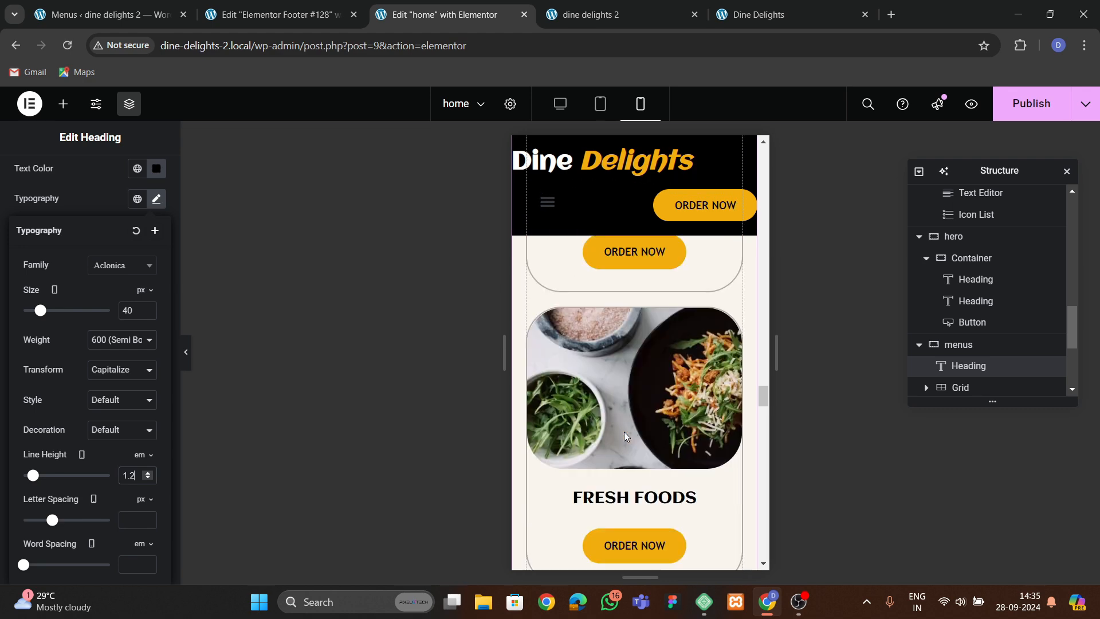
{"action": "scroll", "coordinate": [624, 436], "scroll_direction": "down", "scroll_amount": 3}
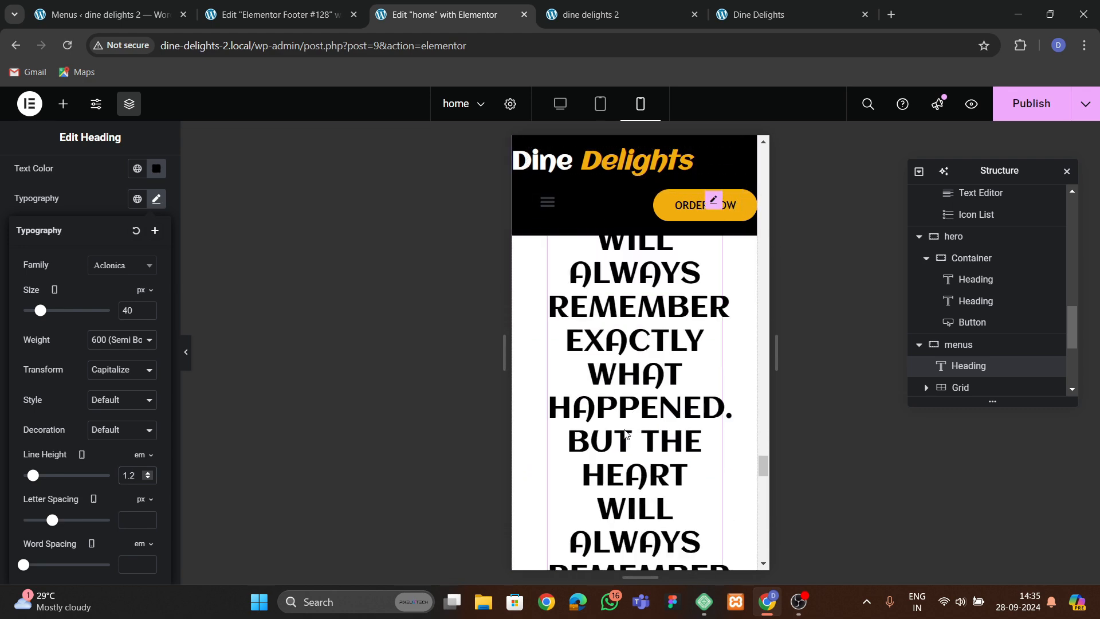
{"action": "scroll", "coordinate": [623, 435], "scroll_direction": "up", "scroll_amount": 2}
{"action": "left_click", "coordinate": [1049, 111]}
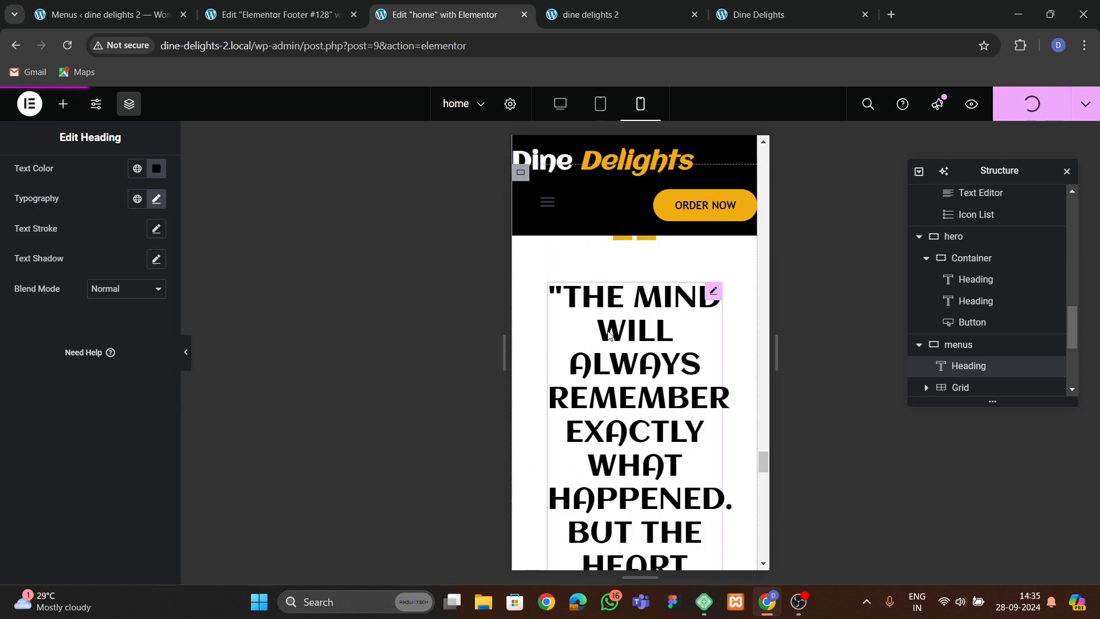
Set the testimonial section's mobile padding to 60 px top and bottom and 20 px left and right.
{"action": "scroll", "coordinate": [633, 404], "scroll_direction": "down", "scroll_amount": 7}
{"action": "scroll", "coordinate": [633, 404], "scroll_direction": "up", "scroll_amount": 7}
{"action": "scroll", "coordinate": [682, 355], "scroll_direction": "up", "scroll_amount": 2}
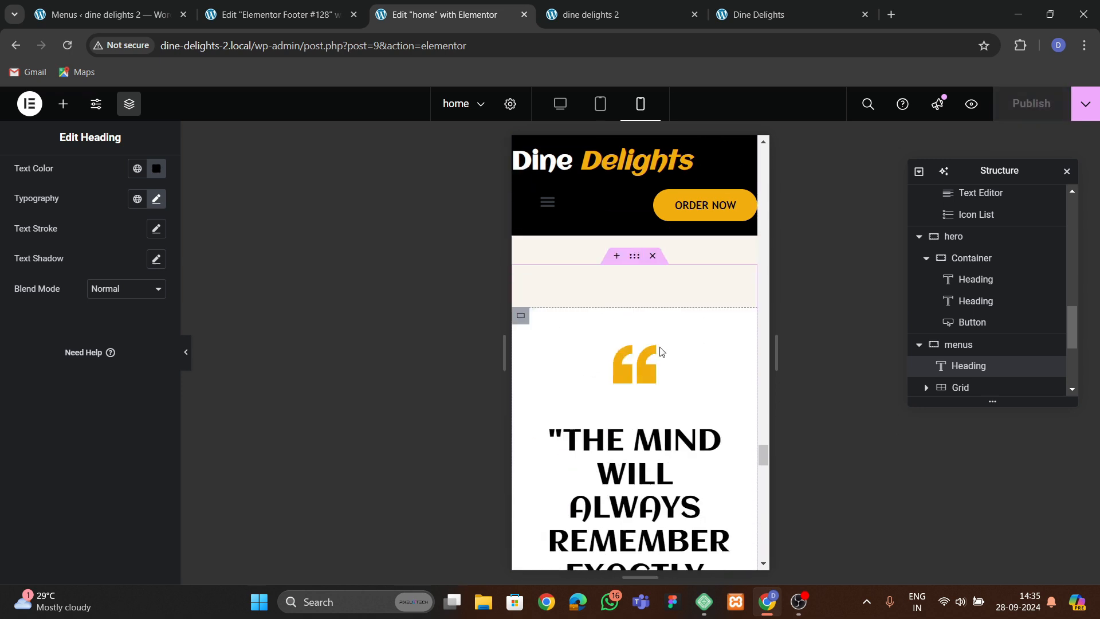
{"action": "left_click", "coordinate": [635, 256]}
{"action": "left_click", "coordinate": [25, 330]}
{"action": "type", "text": "0"}
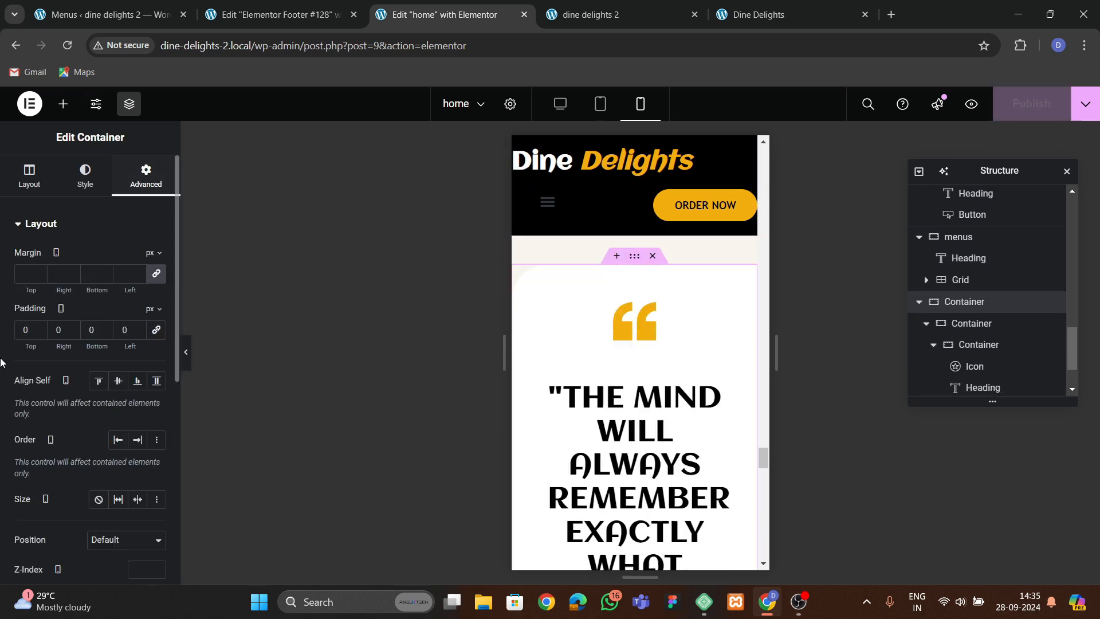
{"action": "key", "text": "BackSpace"}
{"action": "type", "text": "60"}
{"action": "key", "text": "Tab"}
{"action": "type", "text": "20"}
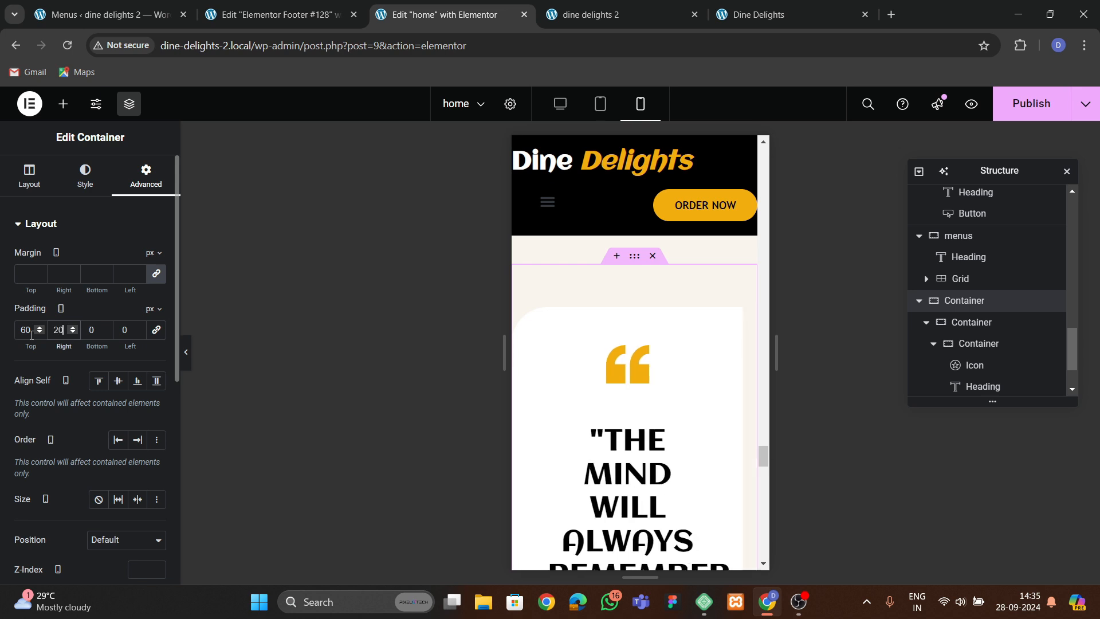
{"action": "type", "text": "60"}
{"action": "key", "text": "Tab"}
{"action": "type", "text": "29"}
{"action": "key", "text": "BackSpace"}
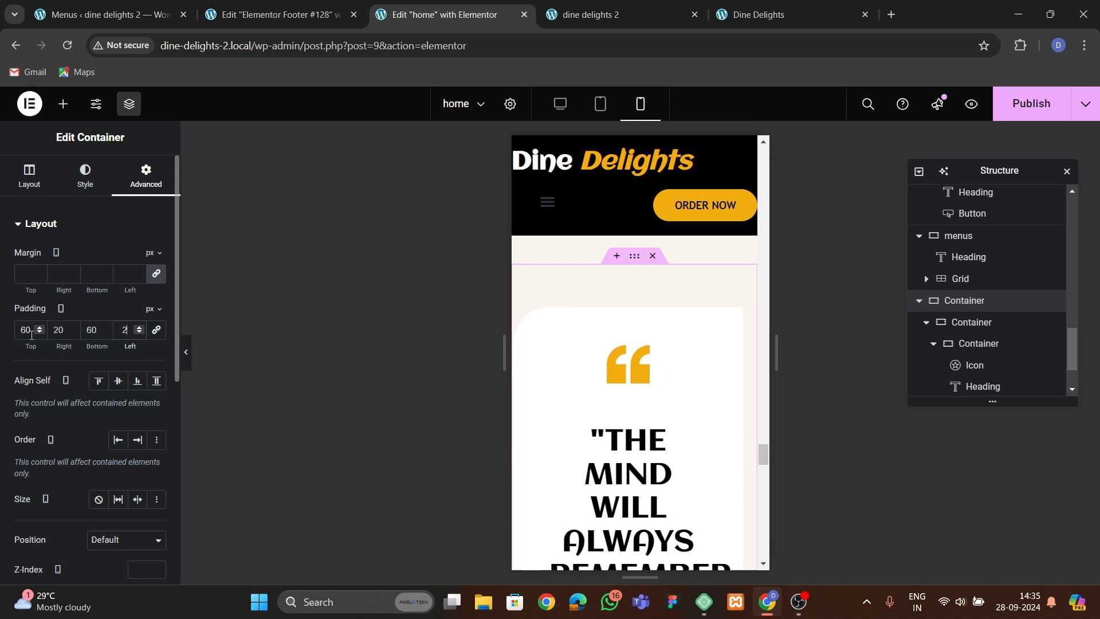
{"action": "type", "text": "0"}
Set the quote card container's mobile border radius to 50 px top and right, 0 bottom and left.
{"action": "left_click", "coordinate": [633, 365]}
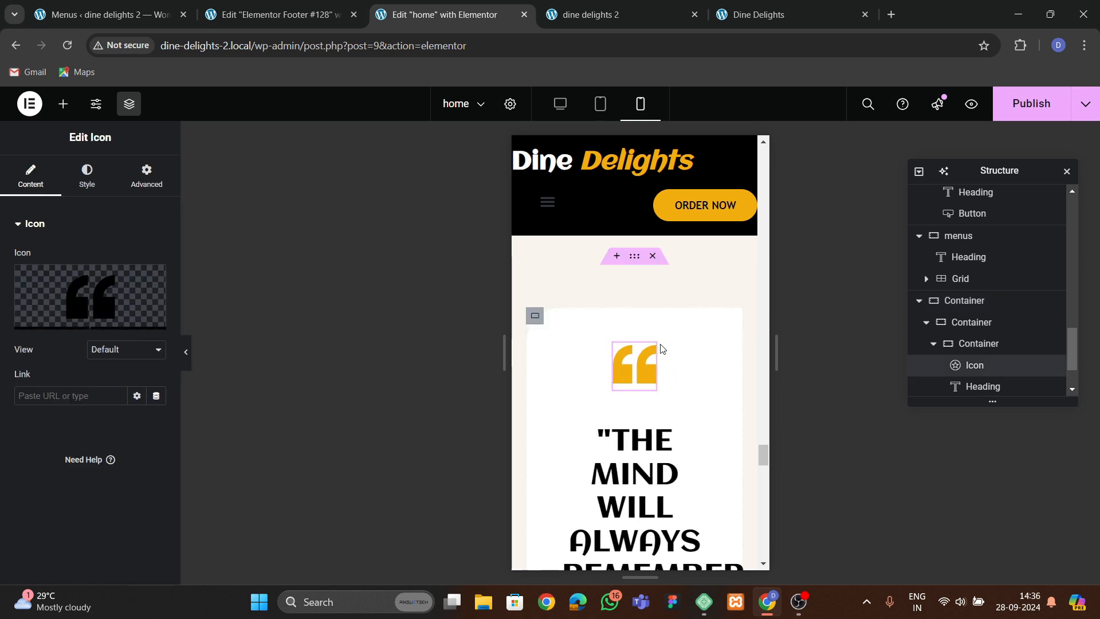
{"action": "left_click", "coordinate": [536, 316]}
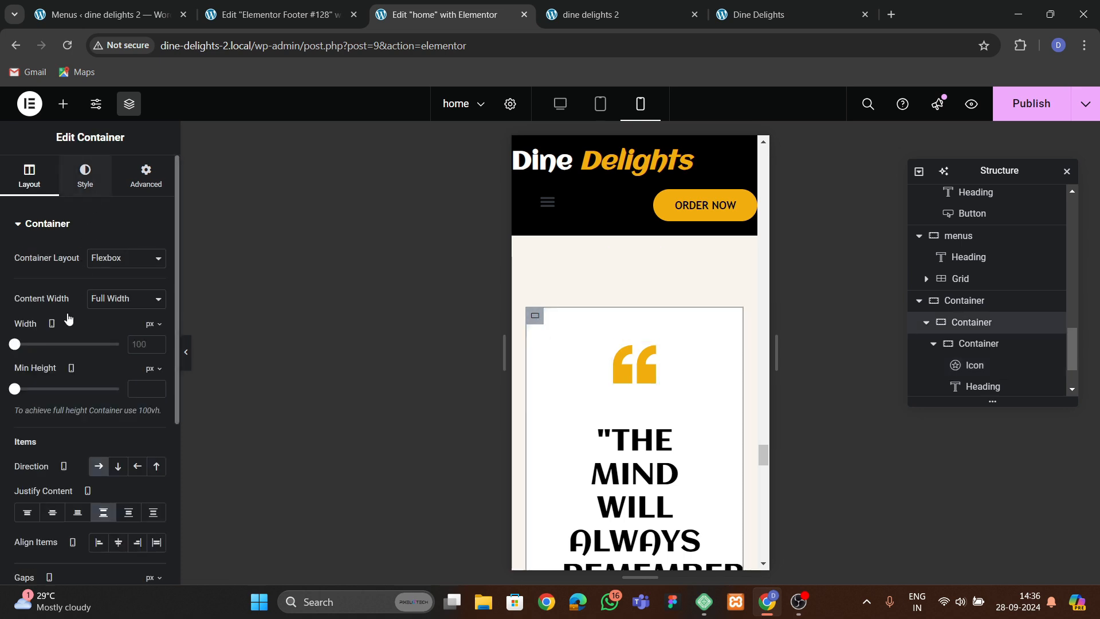
{"action": "left_click", "coordinate": [85, 174]}
{"action": "left_click", "coordinate": [53, 376]}
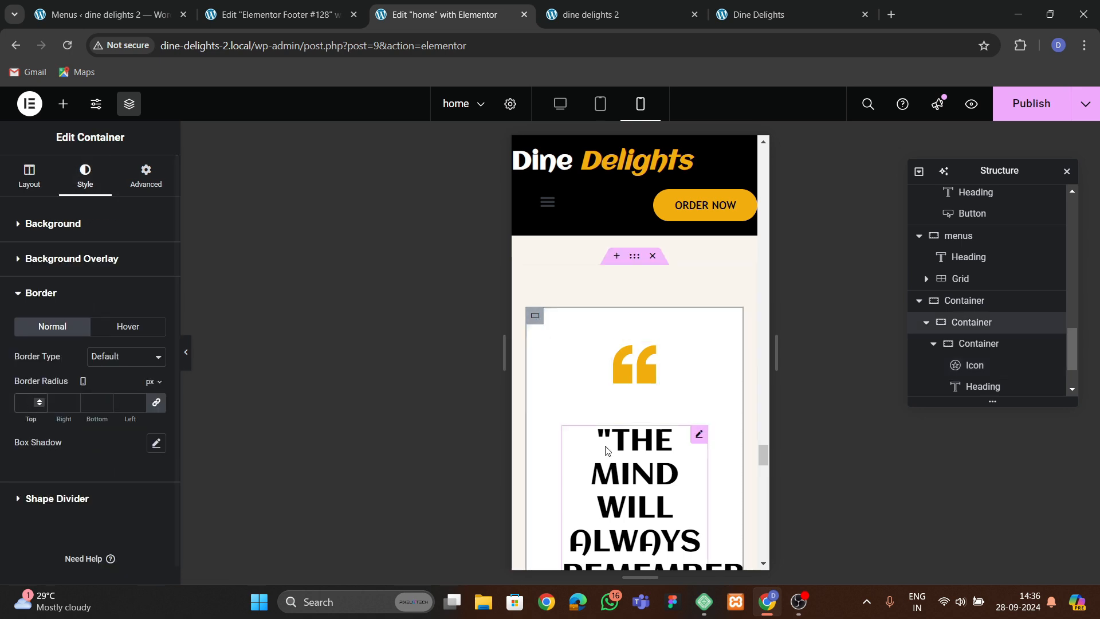
{"action": "scroll", "coordinate": [599, 453], "scroll_direction": "down", "scroll_amount": 3}
{"action": "left_click", "coordinate": [978, 344]}
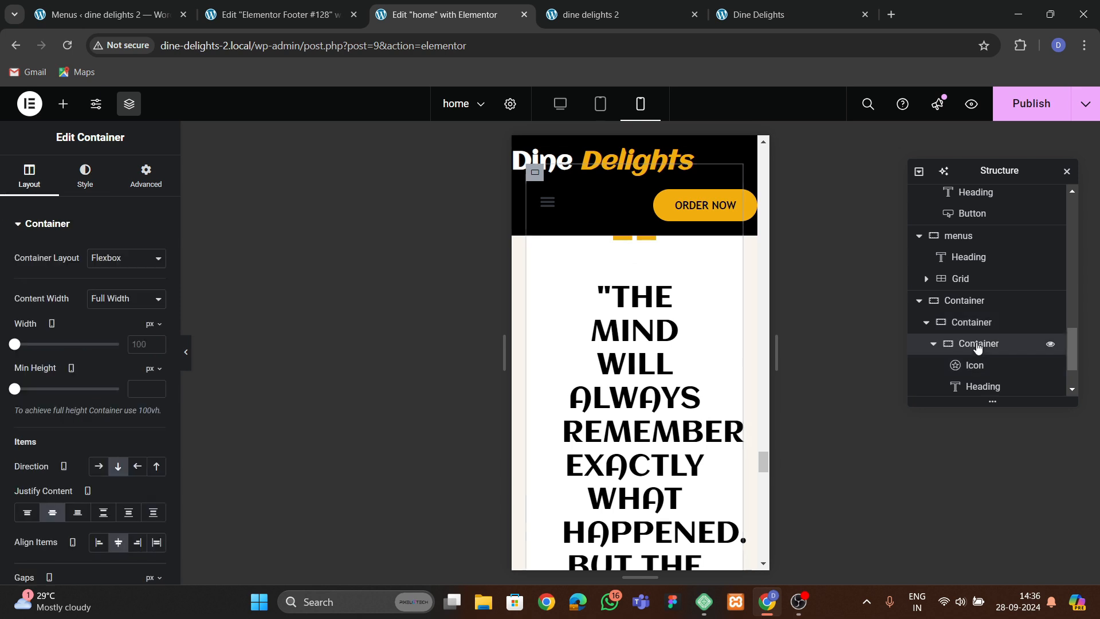
{"action": "scroll", "coordinate": [74, 395], "scroll_direction": "down", "scroll_amount": 4}
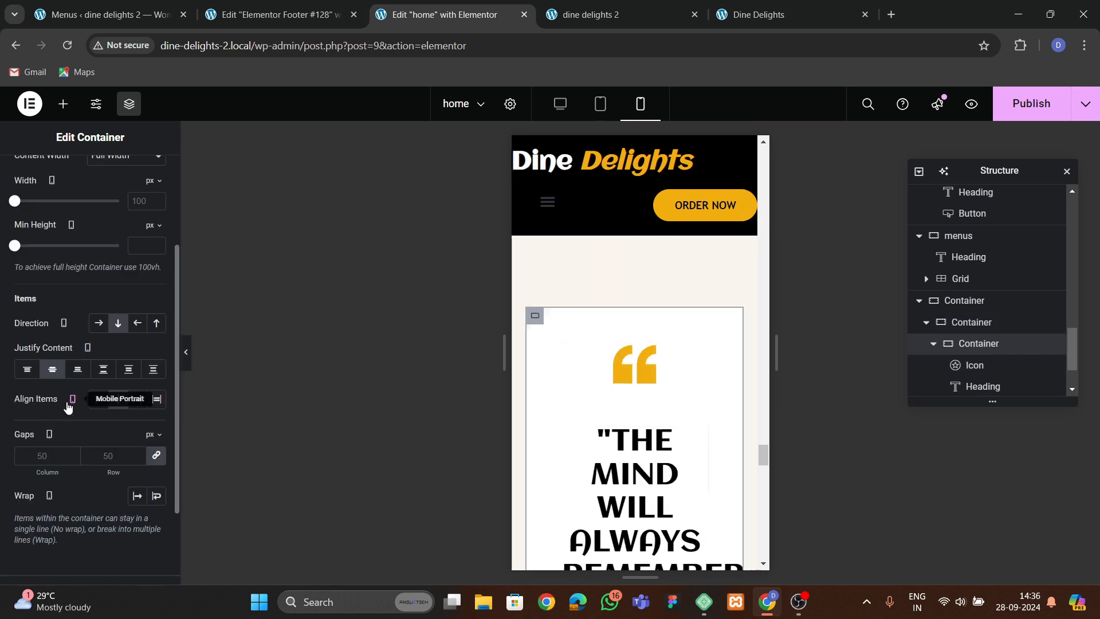
{"action": "scroll", "coordinate": [75, 401], "scroll_direction": "up", "scroll_amount": 4}
{"action": "left_click", "coordinate": [86, 177]}
{"action": "scroll", "coordinate": [75, 392], "scroll_direction": "down", "scroll_amount": 3}
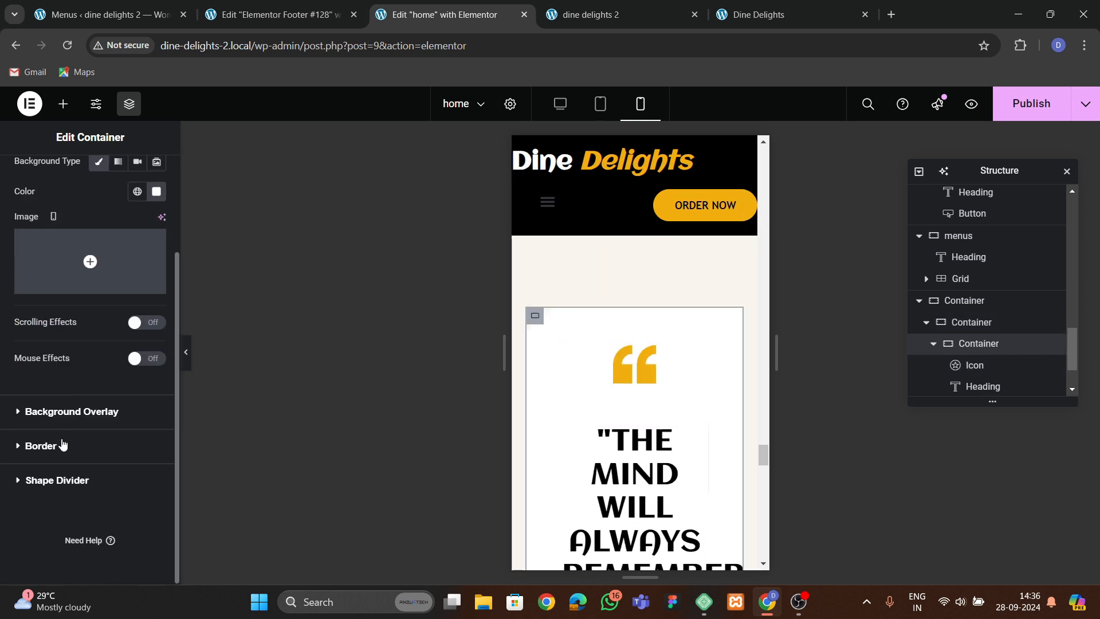
{"action": "left_click", "coordinate": [63, 445]}
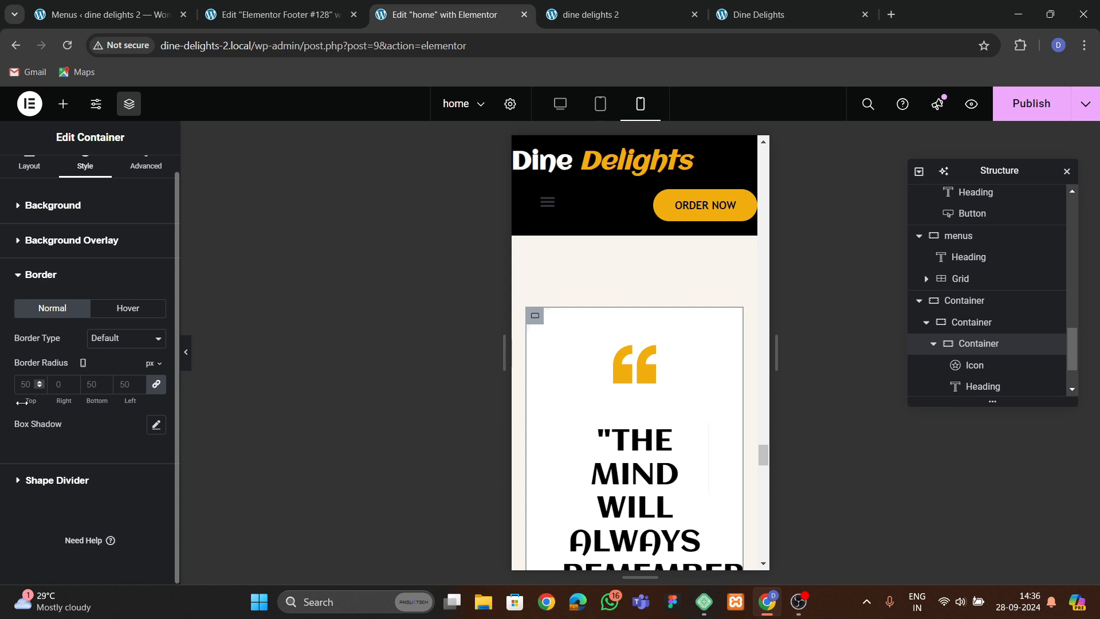
{"action": "scroll", "coordinate": [623, 395], "scroll_direction": "down", "scroll_amount": 5}
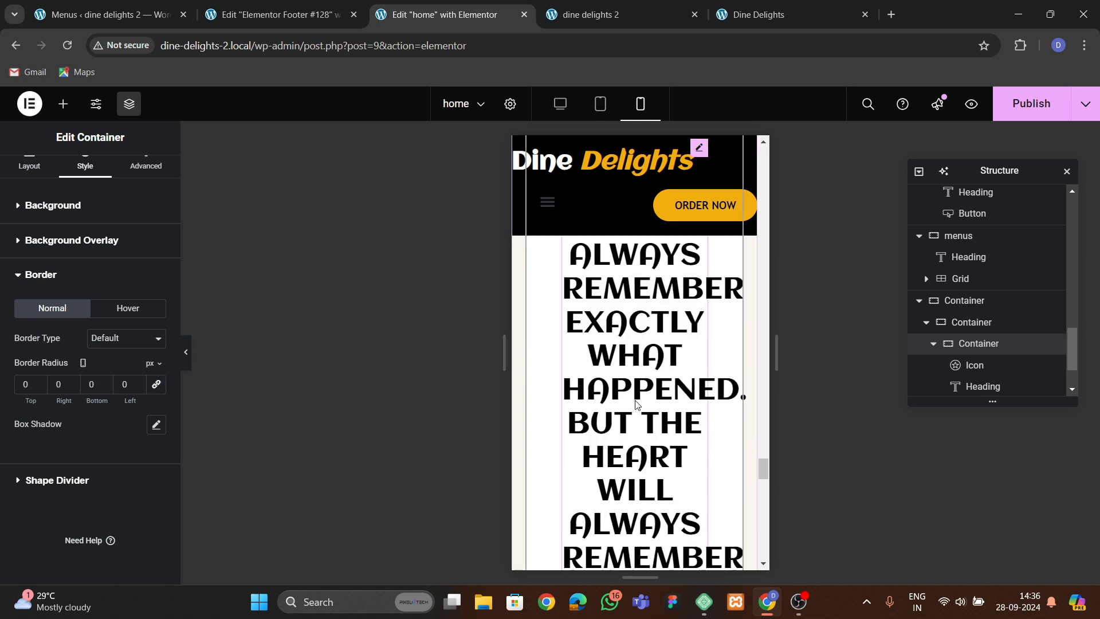
{"action": "scroll", "coordinate": [636, 404], "scroll_direction": "up", "scroll_amount": 3}
{"action": "scroll", "coordinate": [629, 401], "scroll_direction": "up", "scroll_amount": 3}
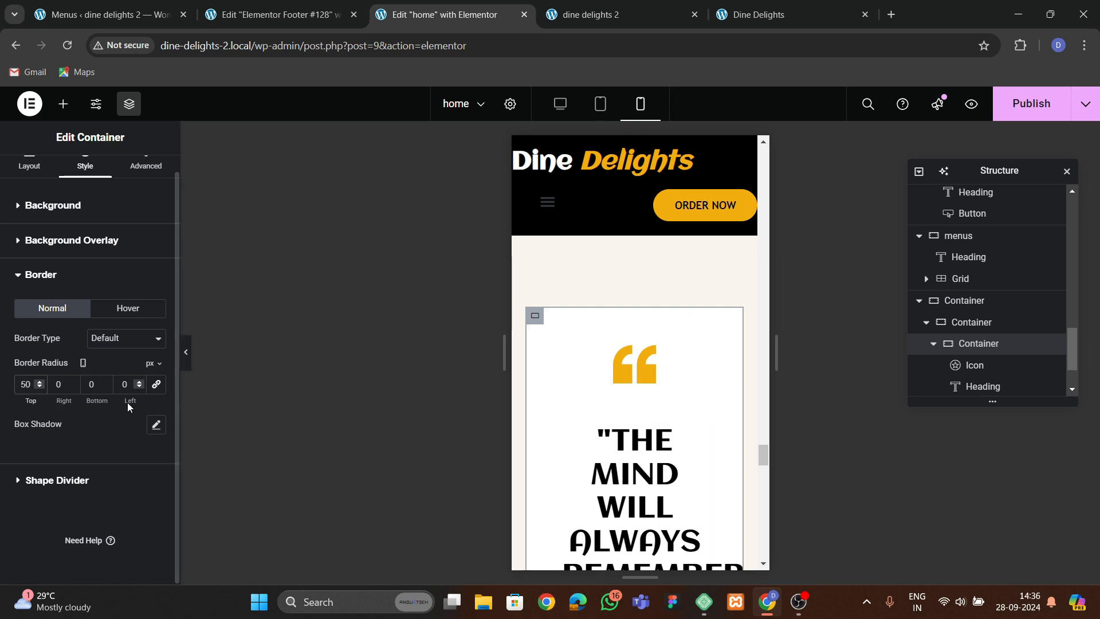
{"action": "left_click", "coordinate": [57, 384]}
{"action": "type", "text": "50"}
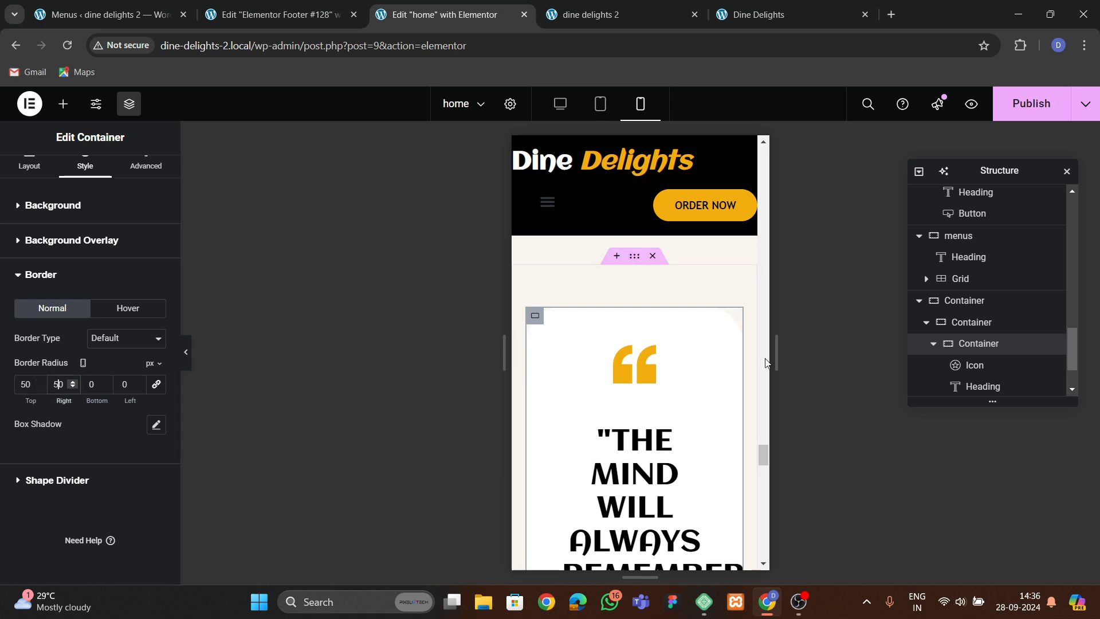
{"action": "scroll", "coordinate": [666, 379], "scroll_direction": "down", "scroll_amount": 2}
{"action": "scroll", "coordinate": [554, 277], "scroll_direction": "up", "scroll_amount": 2}
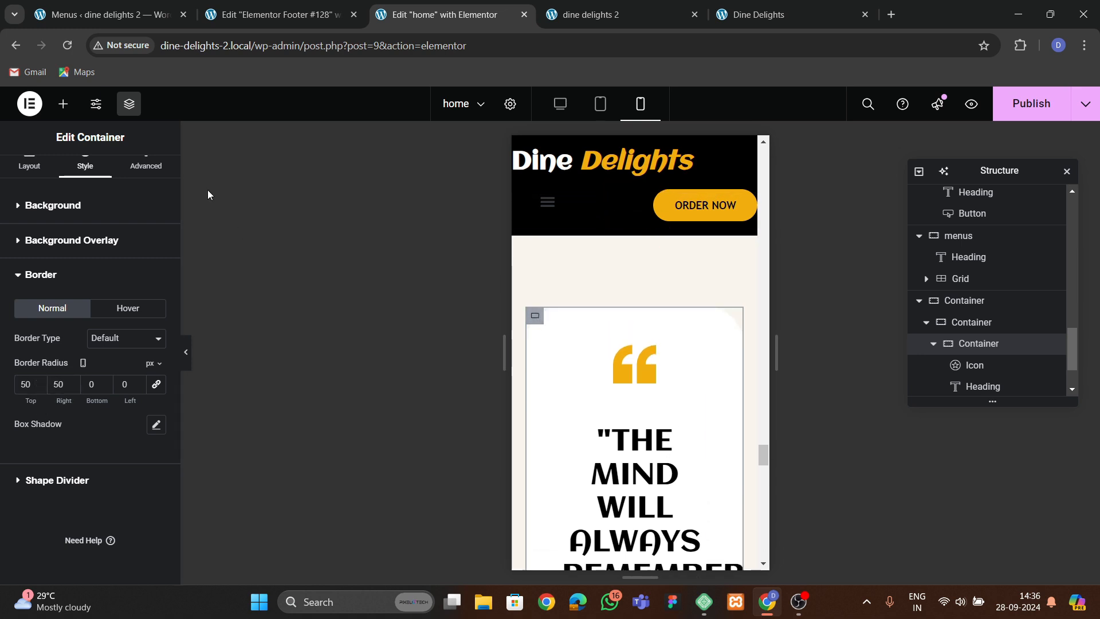
Set the quote card container's mobile padding to 30 px on all sides.
{"action": "left_click", "coordinate": [146, 165]}
{"action": "key", "text": "BackSpace"}
{"action": "key", "text": "BackSpace"}
{"action": "type", "text": "30"}
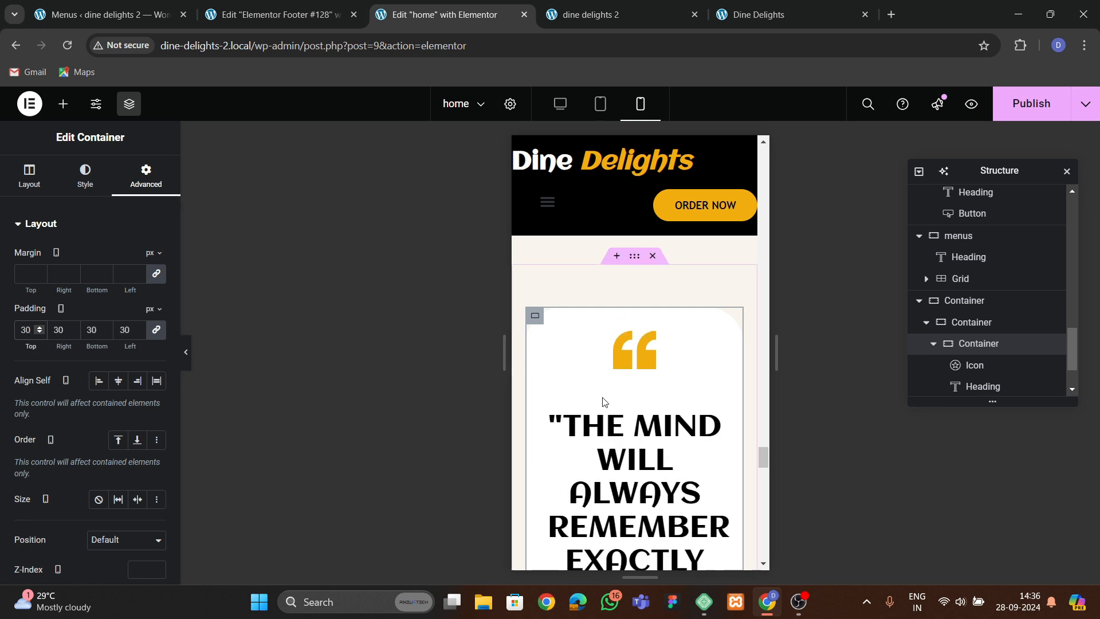
{"action": "scroll", "coordinate": [624, 408], "scroll_direction": "down", "scroll_amount": 2}
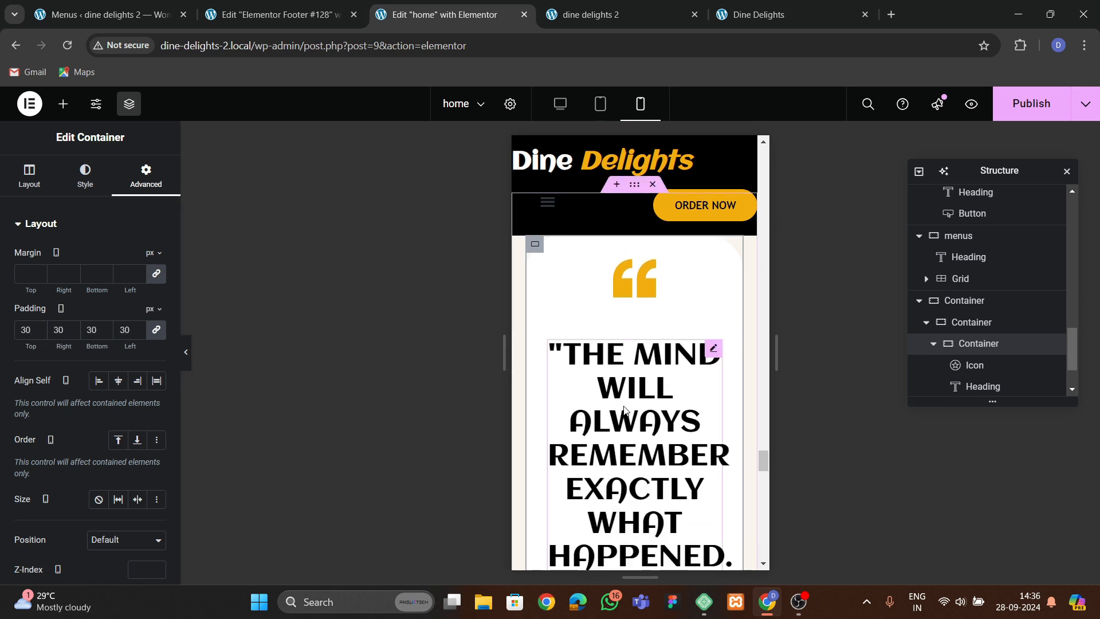
Set the quote heading's mobile font size to 35 px and line height to 1.3 em.
{"action": "left_click", "coordinate": [626, 409]}
{"action": "left_click", "coordinate": [85, 175]}
{"action": "left_click", "coordinate": [156, 321]}
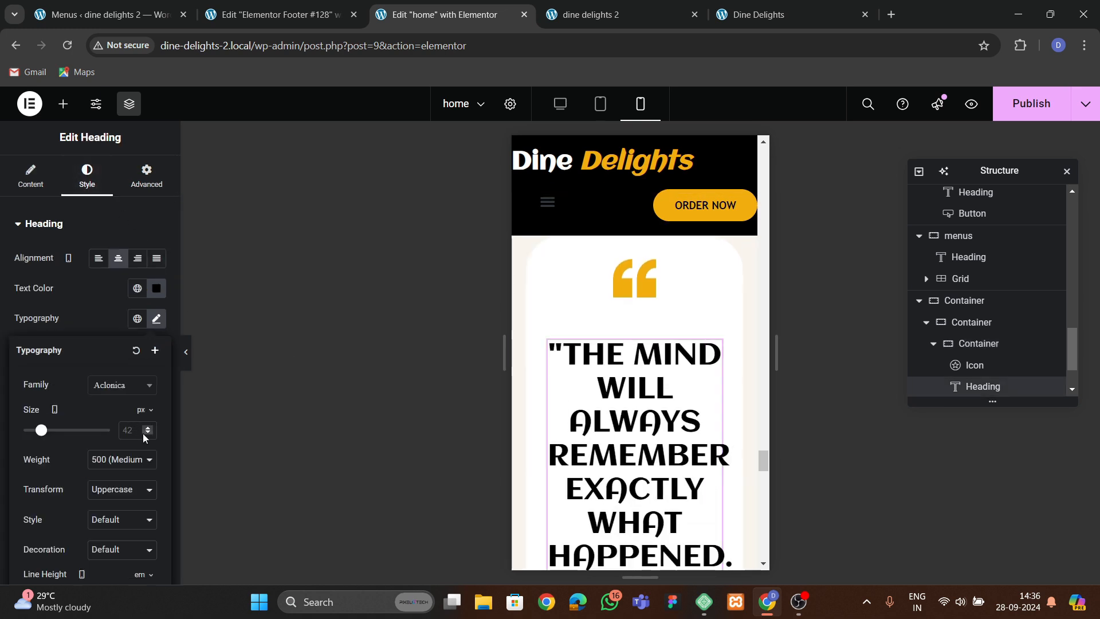
{"action": "left_click", "coordinate": [138, 430]}
{"action": "type", "text": "35"}
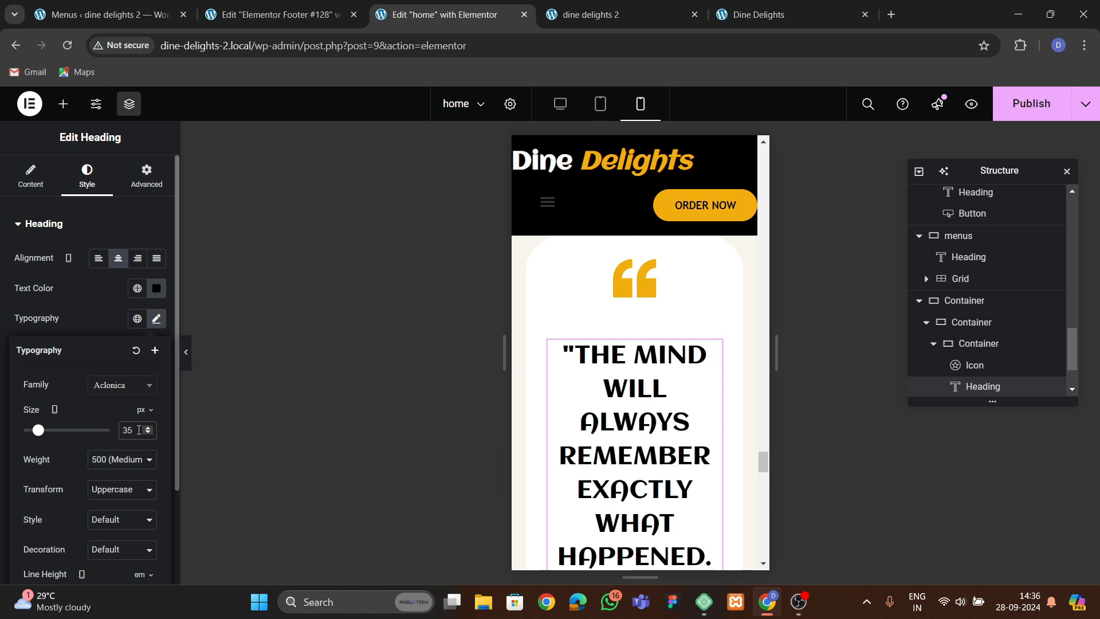
{"action": "scroll", "coordinate": [103, 429], "scroll_direction": "down", "scroll_amount": 2}
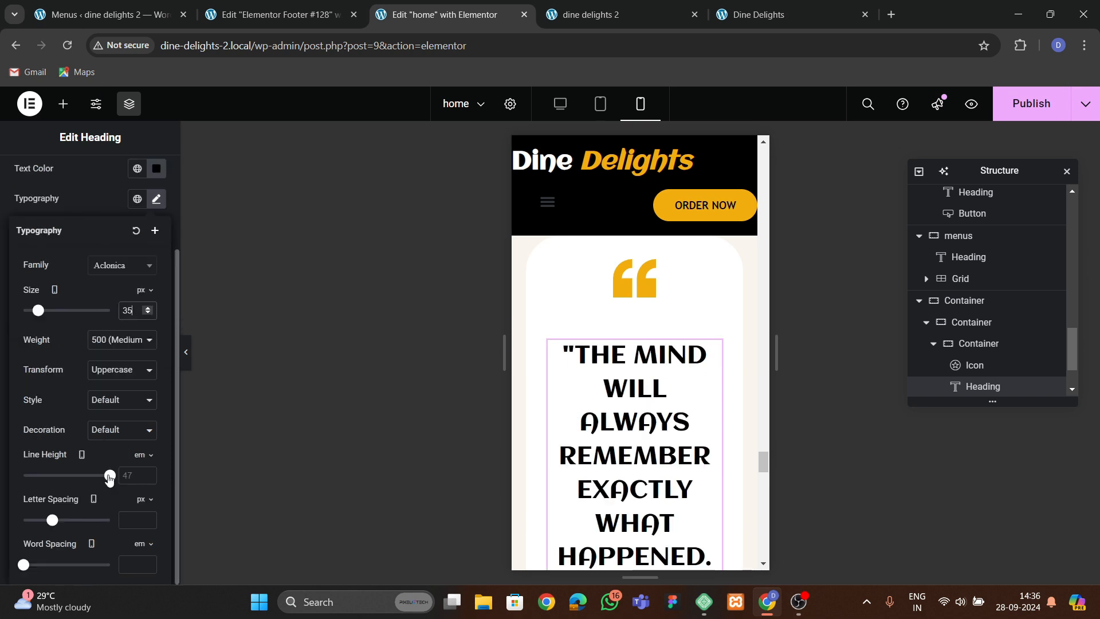
{"action": "left_click", "coordinate": [145, 475]}
{"action": "left_click", "coordinate": [144, 475]}
{"action": "left_click", "coordinate": [144, 475]}
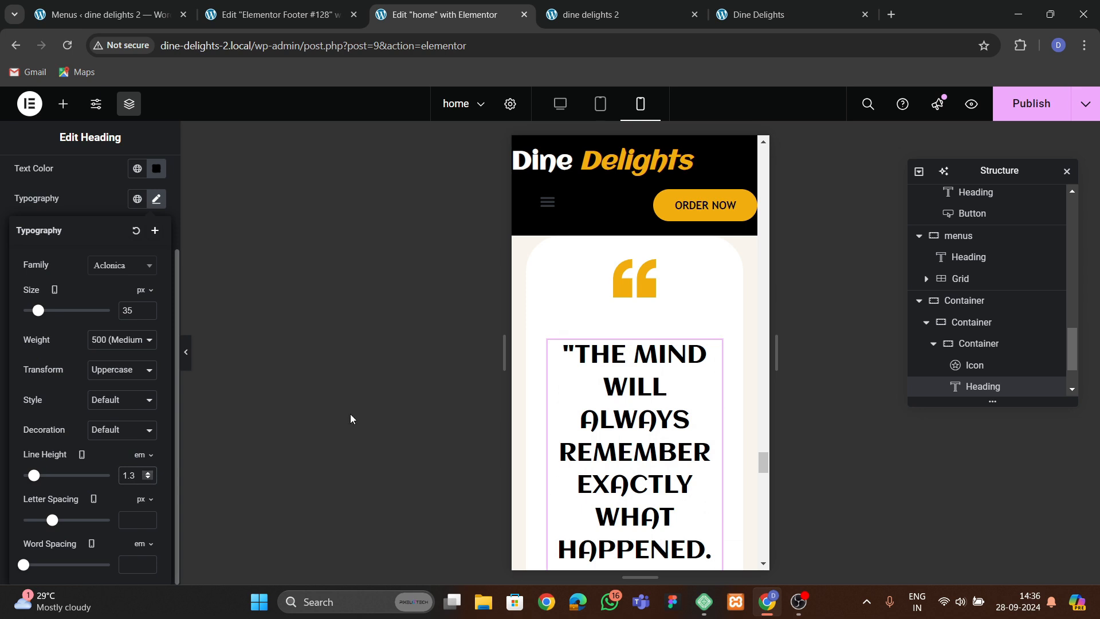
Set the testimonial image's mobile border radius to 50 px on the bottom and left corners.
{"action": "scroll", "coordinate": [717, 373], "scroll_direction": "down", "scroll_amount": 7}
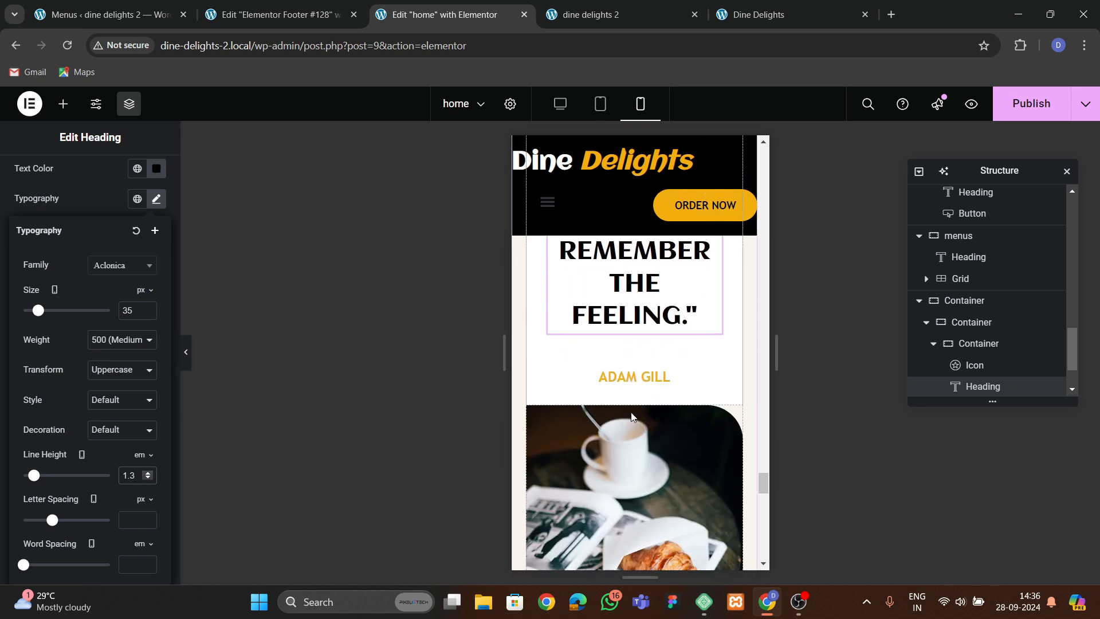
{"action": "scroll", "coordinate": [613, 432], "scroll_direction": "down", "scroll_amount": 2}
{"action": "scroll", "coordinate": [613, 431], "scroll_direction": "up", "scroll_amount": 1}
{"action": "left_click", "coordinate": [573, 388]}
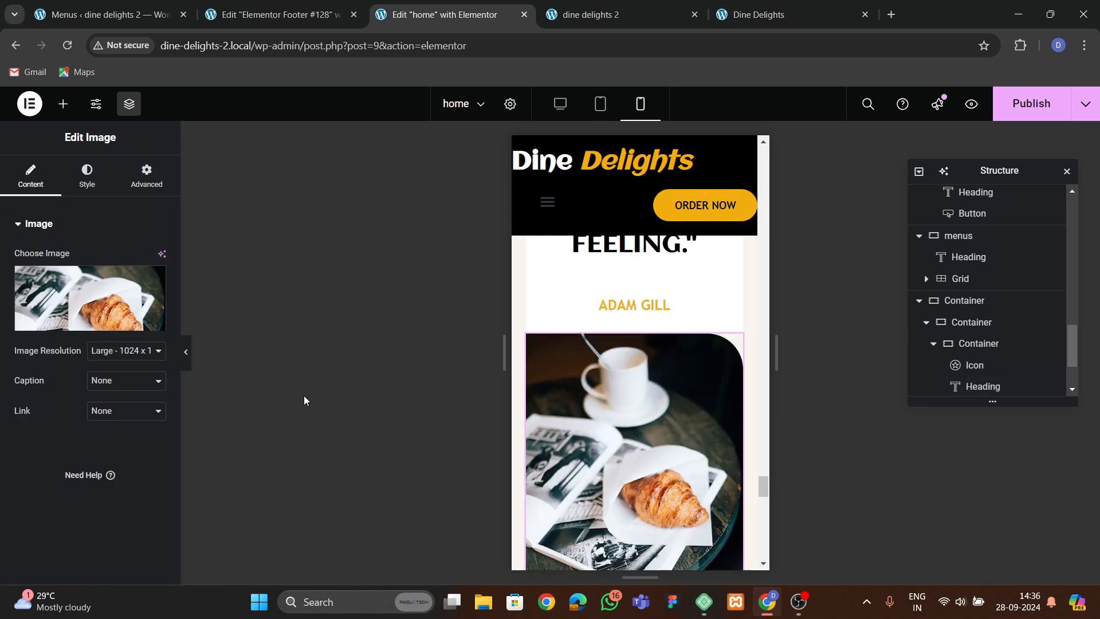
{"action": "left_click", "coordinate": [96, 166]}
{"action": "scroll", "coordinate": [65, 348], "scroll_direction": "down", "scroll_amount": 2}
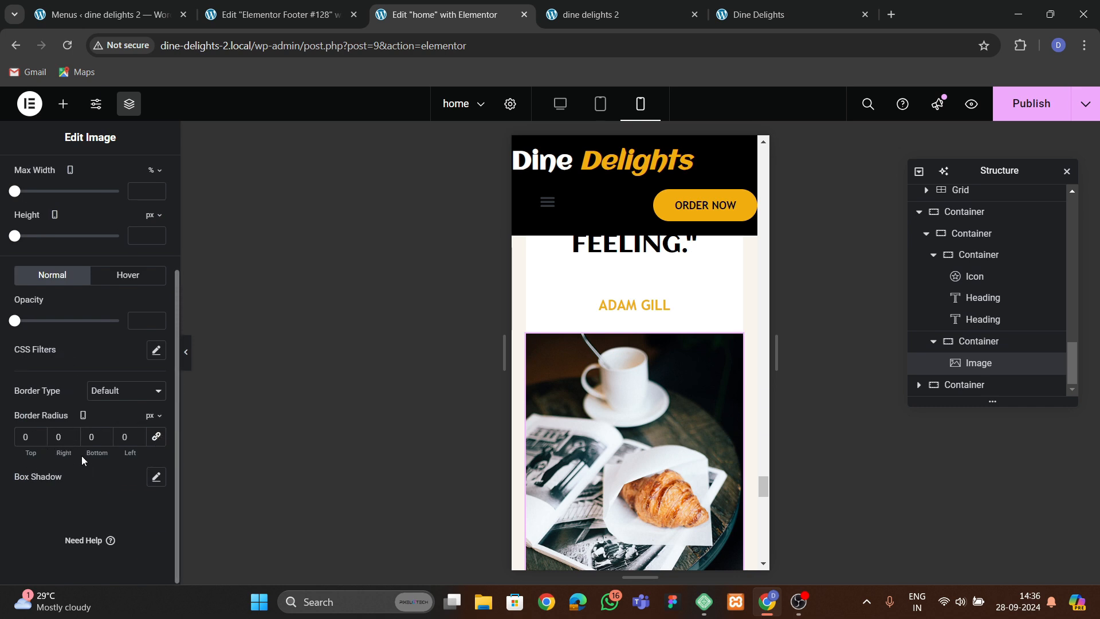
{"action": "left_click", "coordinate": [87, 440]}
{"action": "type", "text": "50"}
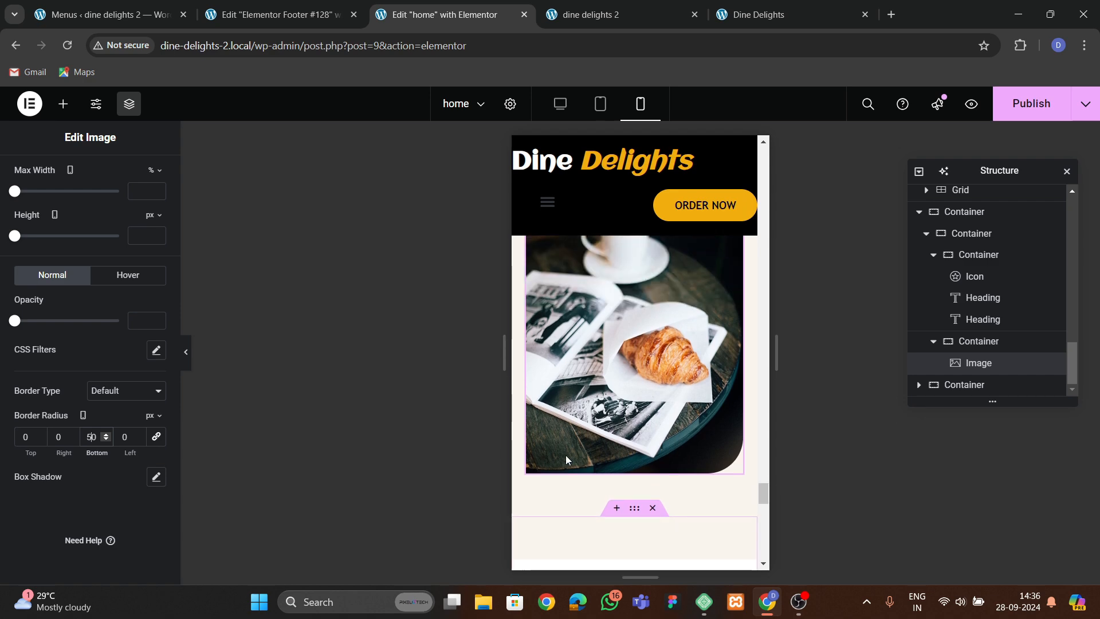
{"action": "type", "text": "5"}
{"action": "scroll", "coordinate": [555, 449], "scroll_direction": "up", "scroll_amount": 12}
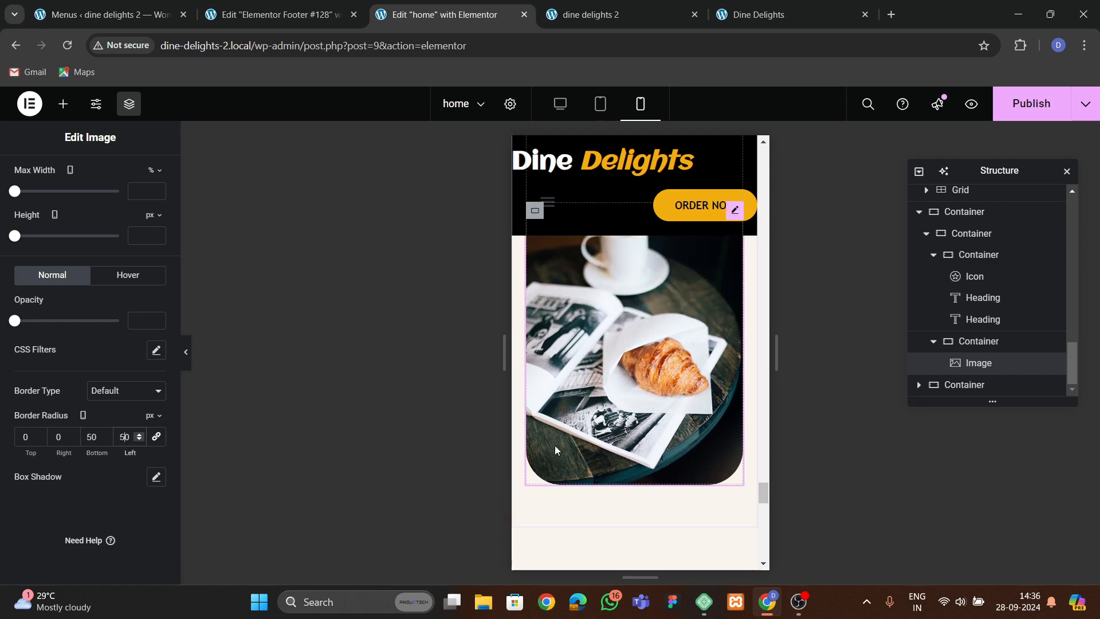
{"action": "scroll", "coordinate": [641, 434], "scroll_direction": "down", "scroll_amount": 10}
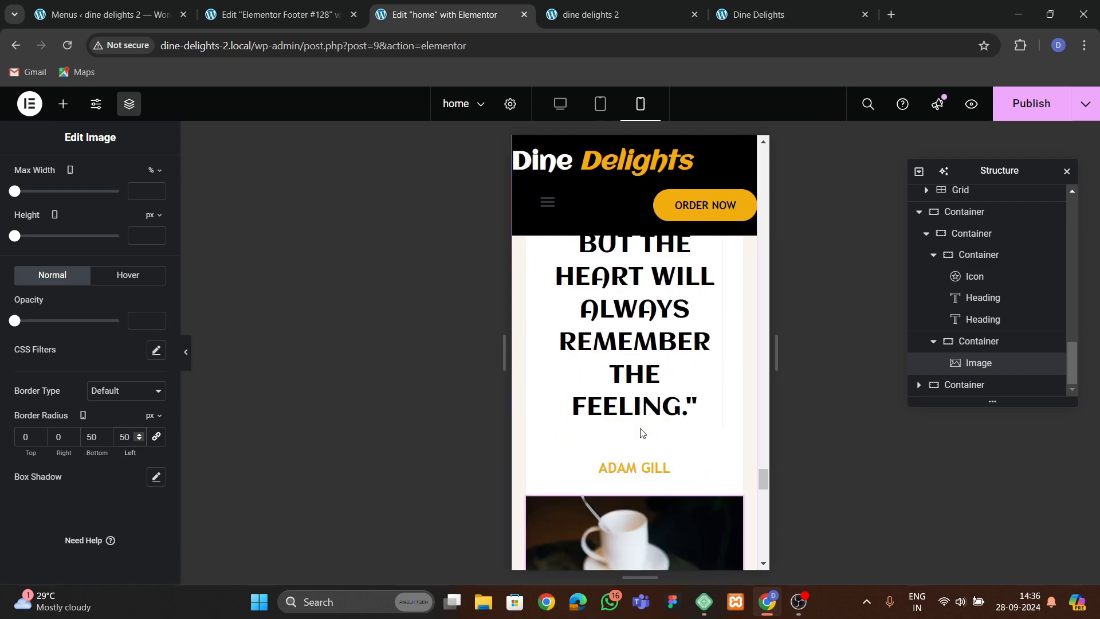
{"action": "scroll", "coordinate": [531, 328], "scroll_direction": "up", "scroll_amount": 1}
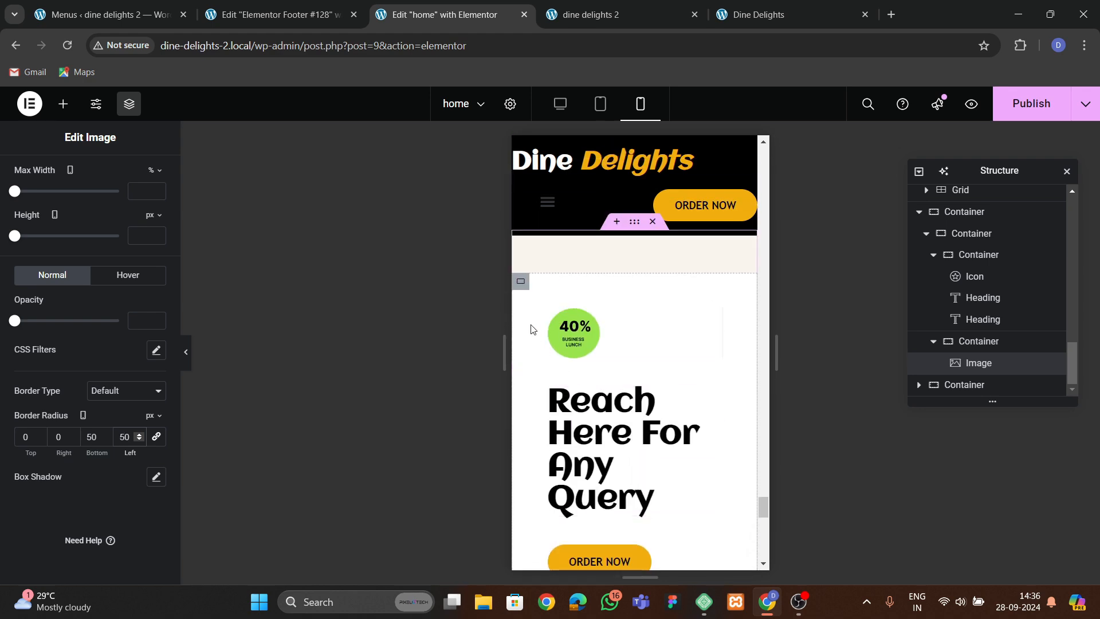
Set the Reach Here For Any Query section's mobile padding to 60 px top and bottom, 20 px left and right.
{"action": "left_click", "coordinate": [524, 293]}
{"action": "scroll", "coordinate": [601, 342], "scroll_direction": "up", "scroll_amount": 2}
{"action": "left_click_drag", "start_coordinate": [633, 365], "coordinate": [630, 365]}
{"action": "left_click", "coordinate": [636, 367]}
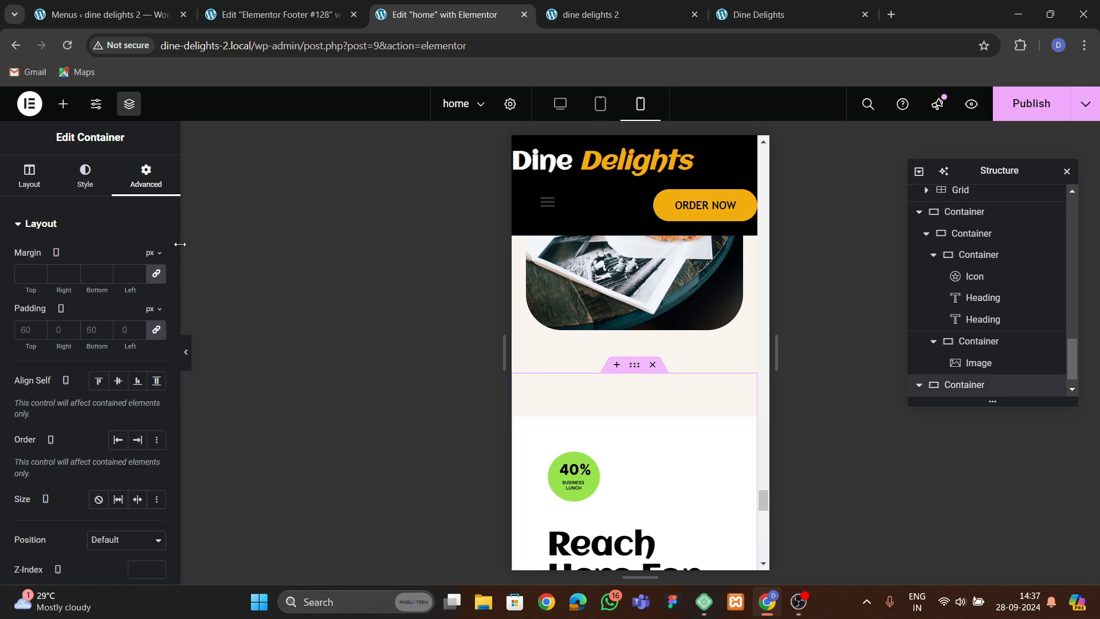
{"action": "left_click", "coordinate": [157, 331]}
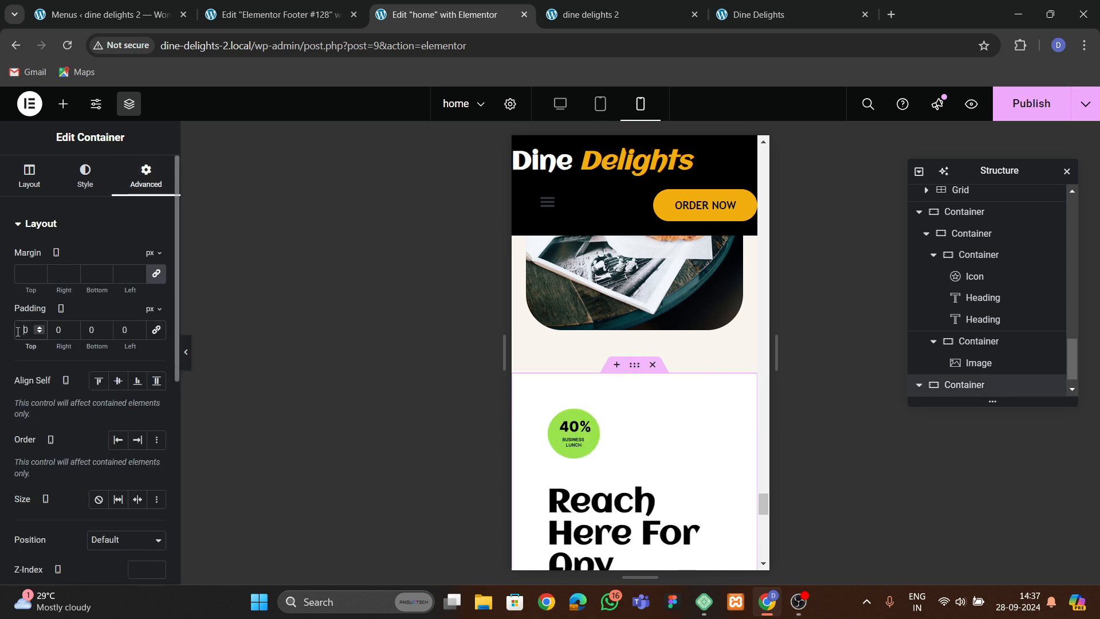
{"action": "left_click", "coordinate": [18, 332]}
{"action": "type", "text": "60"}
{"action": "key", "text": "Tab"}
{"action": "type", "text": "20"}
{"action": "key", "text": "Tab"}
{"action": "type", "text": "6"}
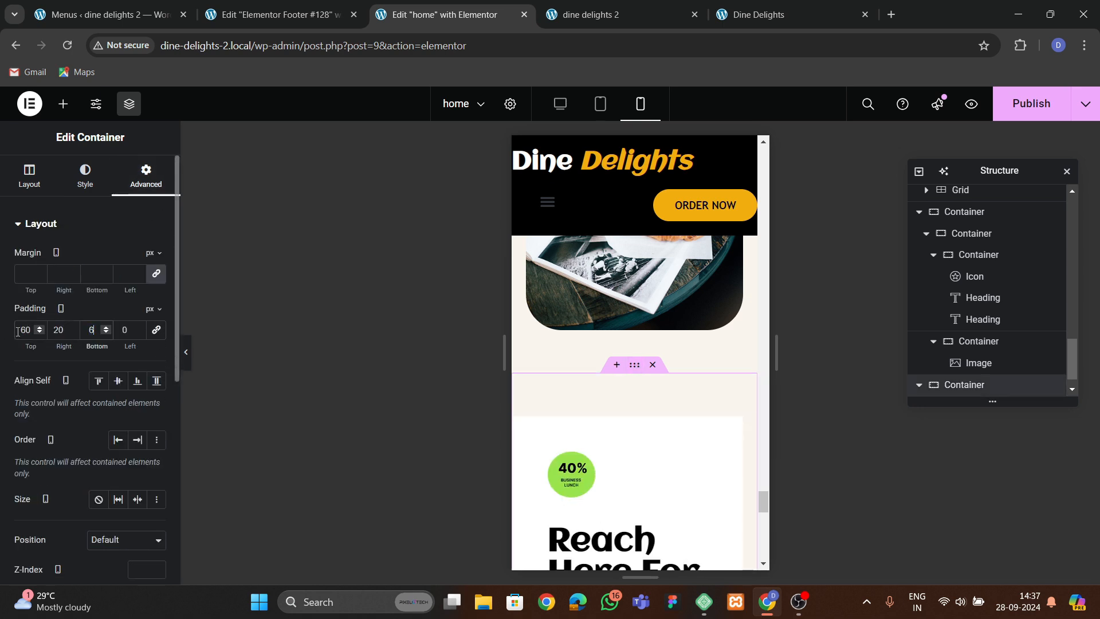
{"action": "type", "text": "0"}
{"action": "key", "text": "Tab"}
{"action": "type", "text": "20"}
Set the Reach Here For Any Query card container's mobile padding to 30 px on all sides.
{"action": "scroll", "coordinate": [599, 421], "scroll_direction": "down", "scroll_amount": 2}
{"action": "left_click", "coordinate": [571, 317]}
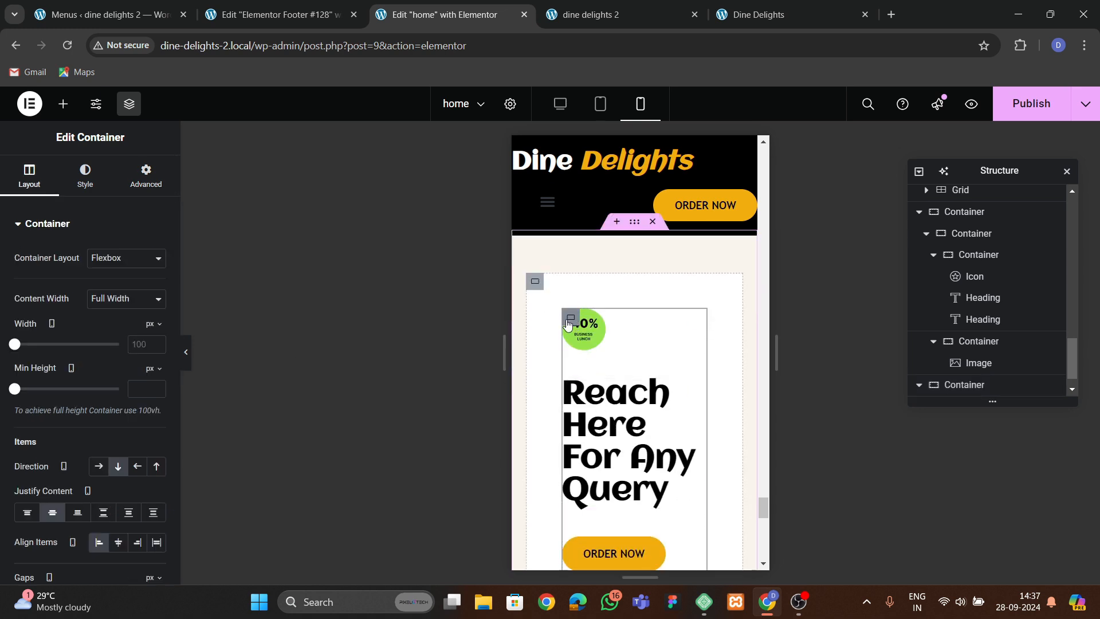
{"action": "left_click", "coordinate": [535, 283]}
{"action": "left_click", "coordinate": [146, 174]}
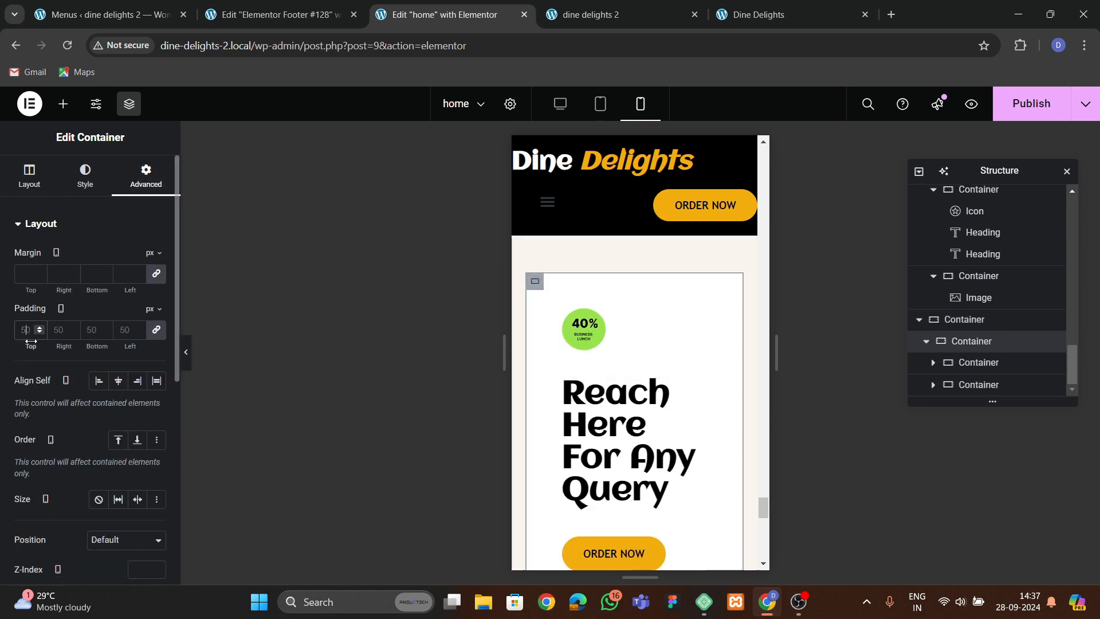
{"action": "type", "text": "30"}
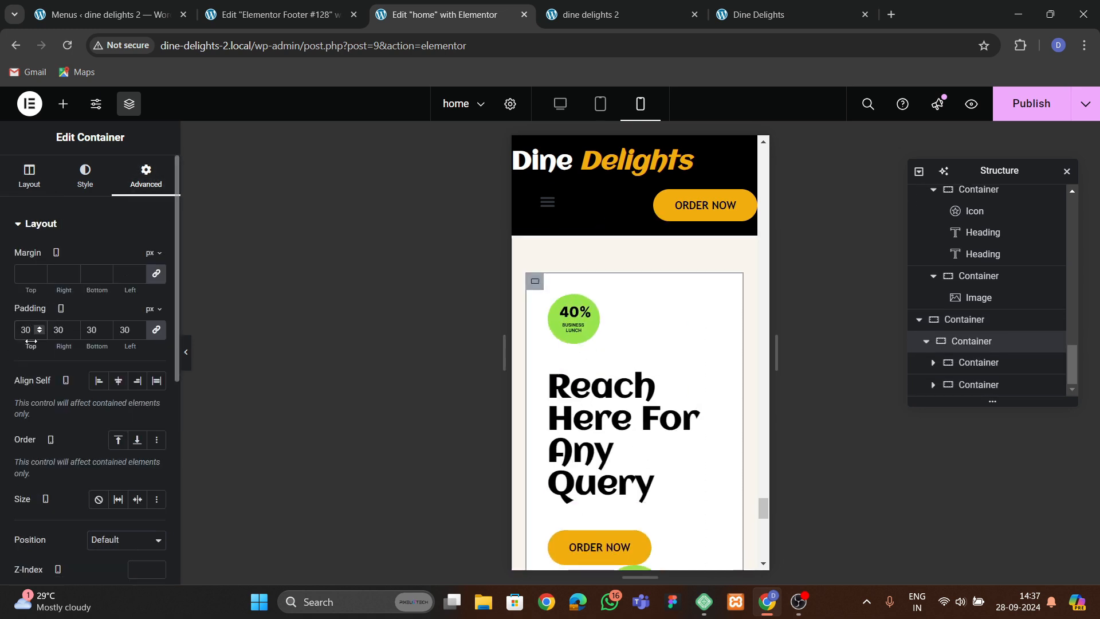
Set the Reach Here For Any Query heading's mobile font size to 40 px and line height to 1.2 em.
{"action": "left_click", "coordinate": [573, 335]}
{"action": "left_click", "coordinate": [86, 175]}
{"action": "left_click_drag", "start_coordinate": [49, 304], "coordinate": [79, 310]}
{"action": "left_click", "coordinate": [608, 478]}
{"action": "left_click", "coordinate": [86, 175]}
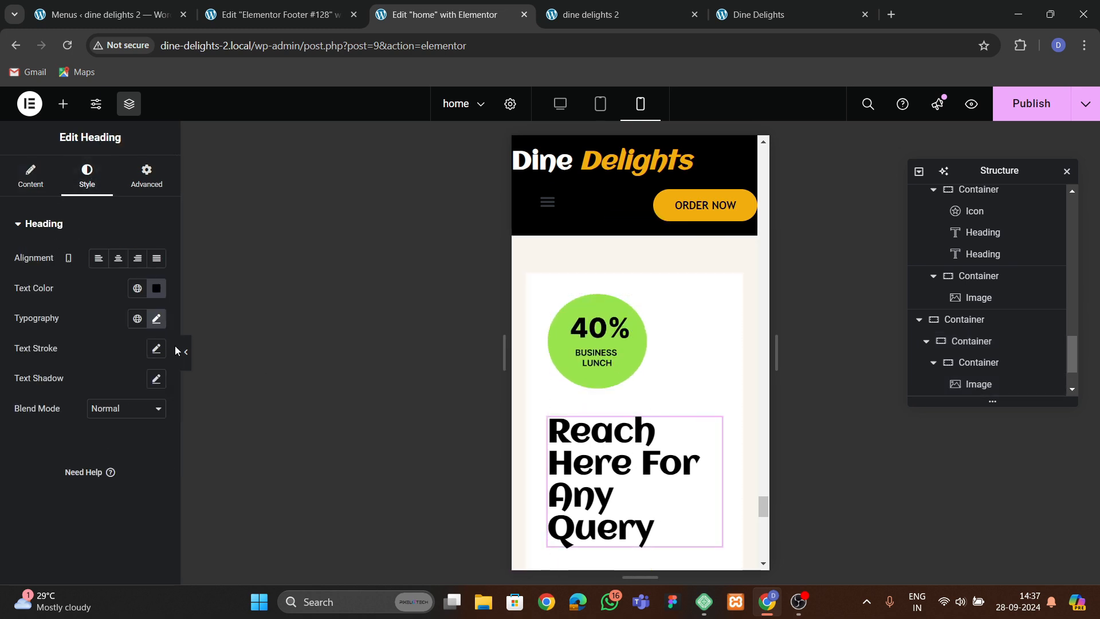
{"action": "left_click", "coordinate": [156, 320]}
{"action": "type", "text": "40"}
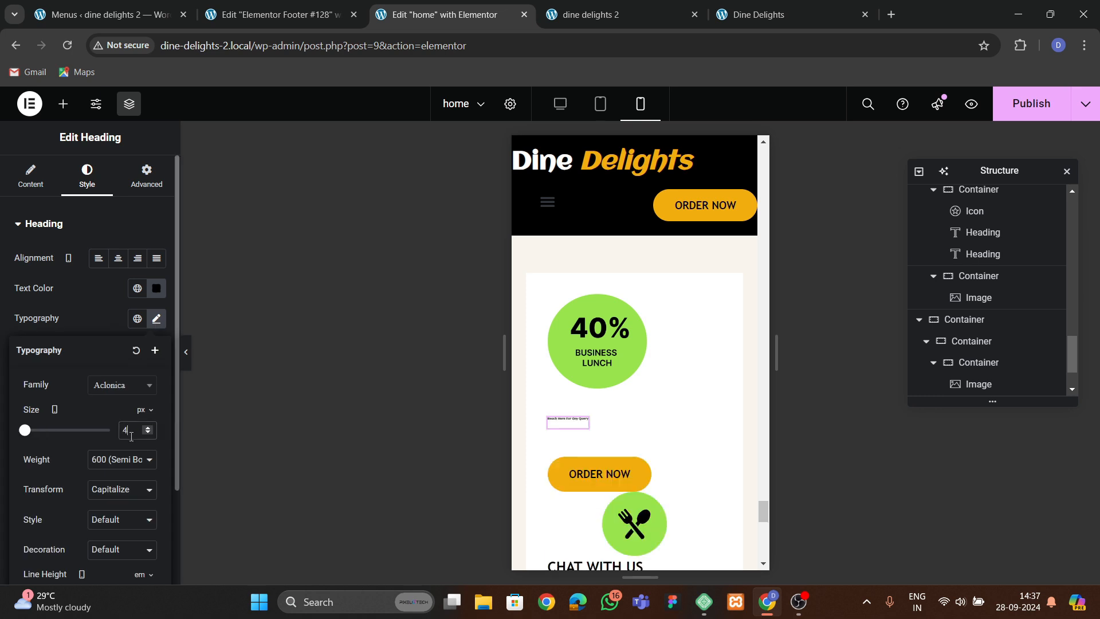
{"action": "scroll", "coordinate": [90, 470], "scroll_direction": "down", "scroll_amount": 2}
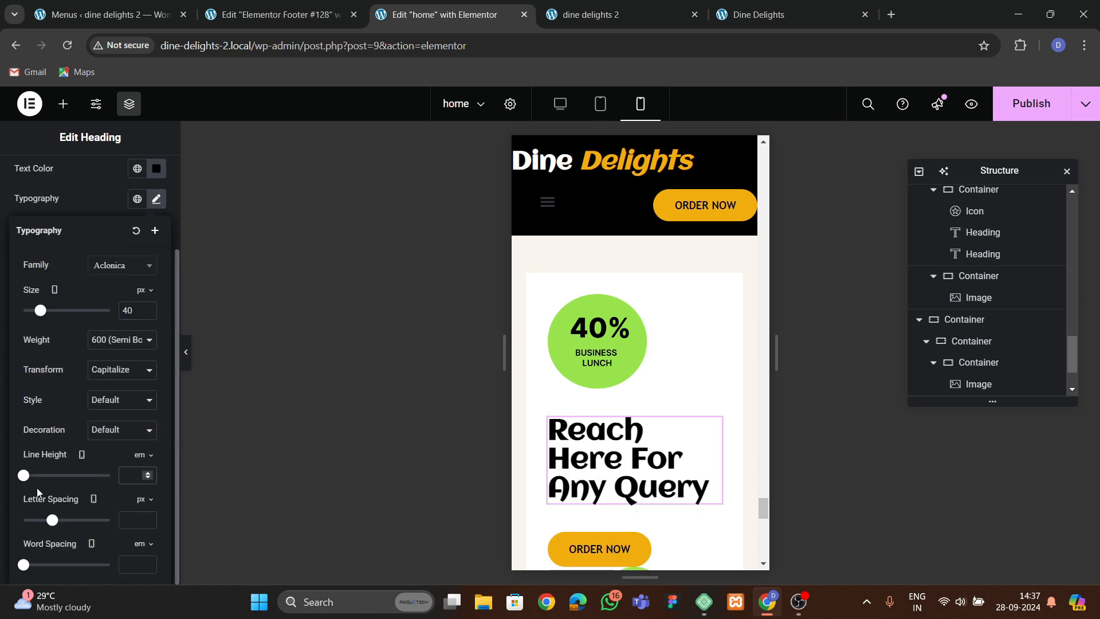
{"action": "type", "text": "1.2"}
Set the mobile gap between the query card and the contact list container to 50 px.
{"action": "scroll", "coordinate": [656, 420], "scroll_direction": "down", "scroll_amount": 2}
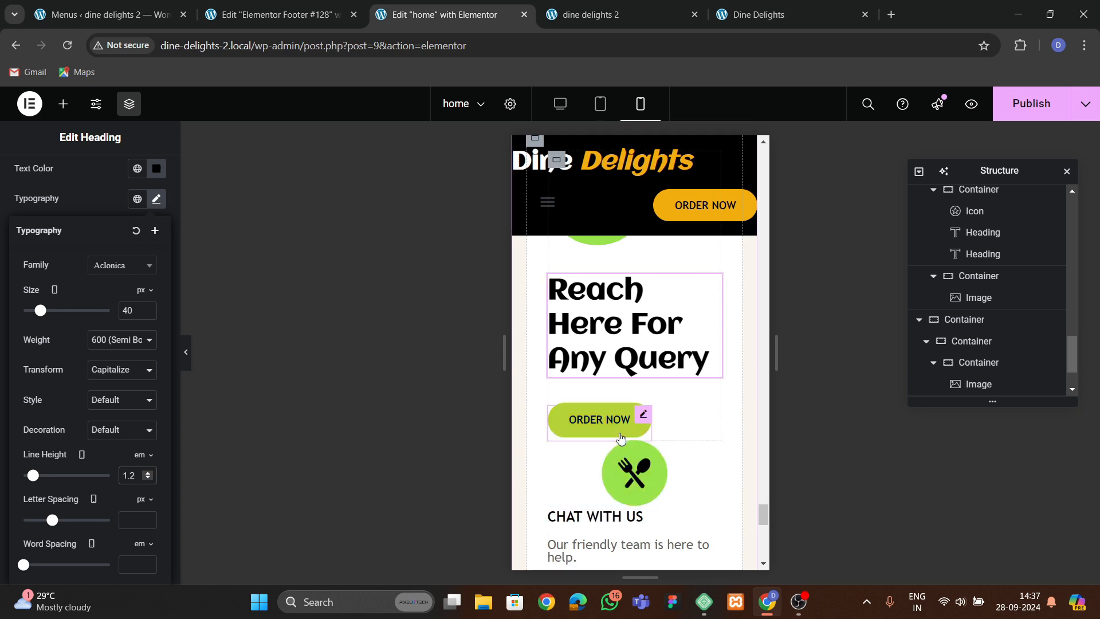
{"action": "scroll", "coordinate": [630, 430], "scroll_direction": "down", "scroll_amount": 1}
{"action": "scroll", "coordinate": [589, 442], "scroll_direction": "up", "scroll_amount": 4}
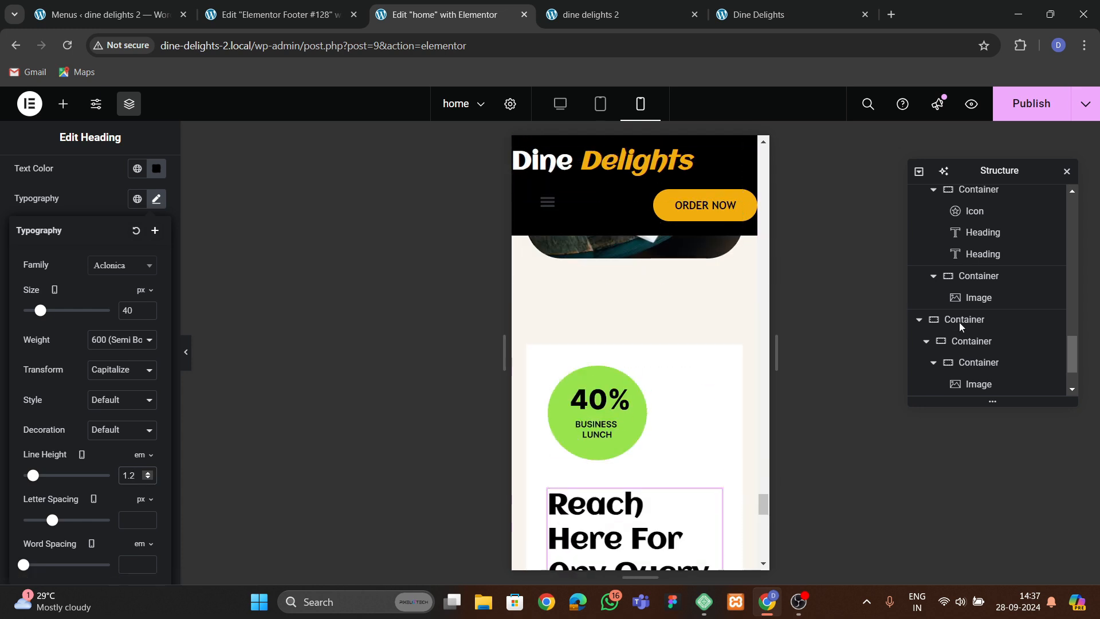
{"action": "left_click", "coordinate": [538, 356]}
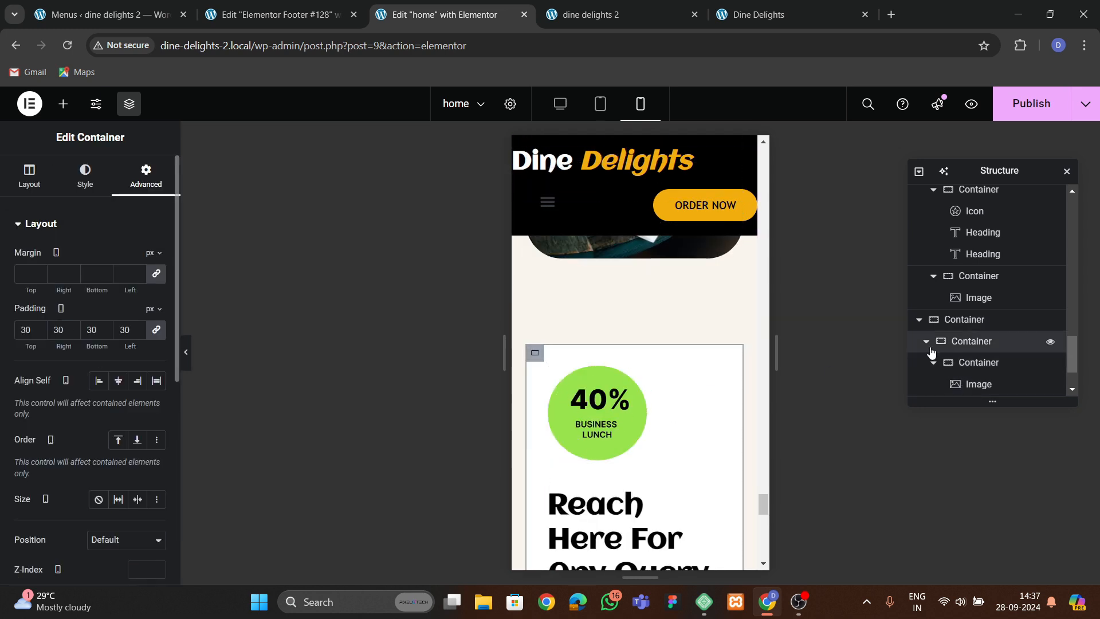
{"action": "left_click", "coordinate": [926, 342]}
{"action": "left_click", "coordinate": [963, 364]}
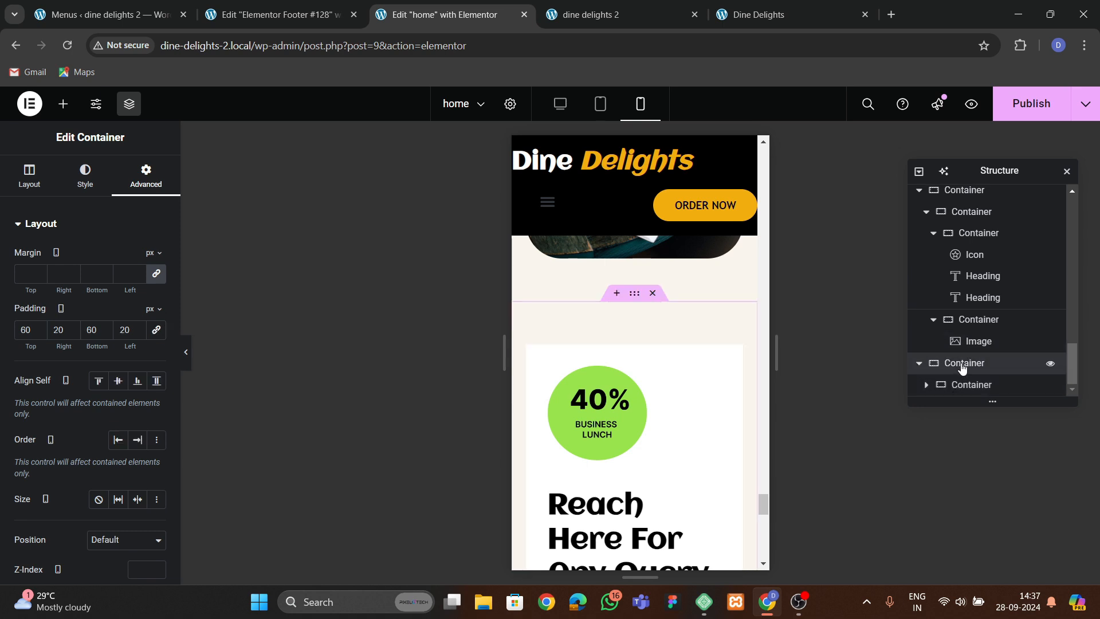
{"action": "left_click", "coordinate": [938, 389]}
{"action": "left_click", "coordinate": [927, 386]}
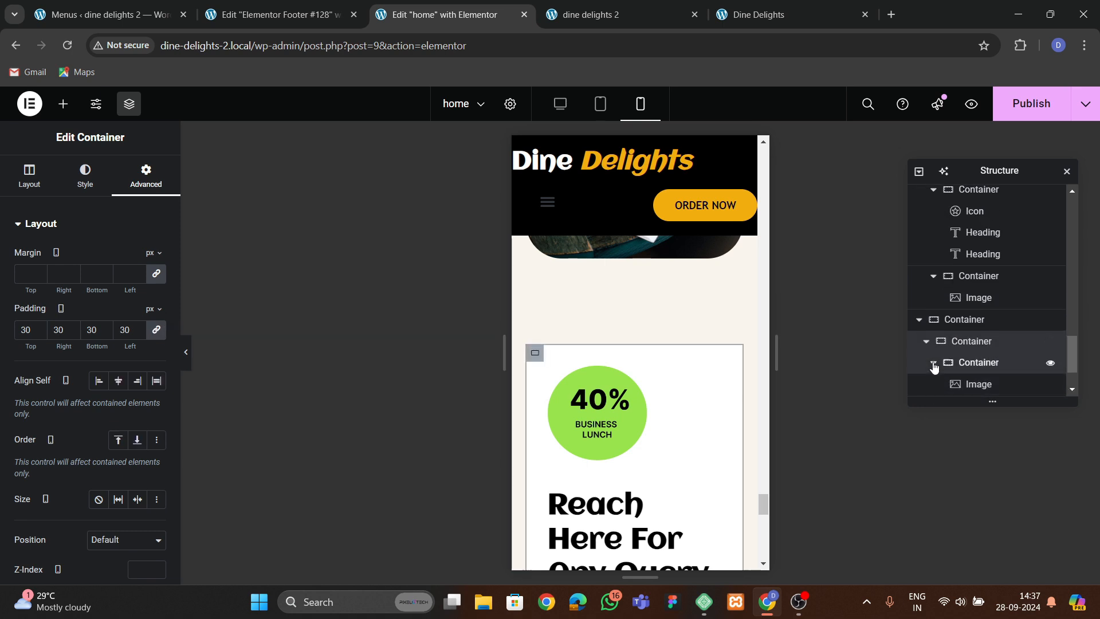
{"action": "left_click", "coordinate": [978, 387]}
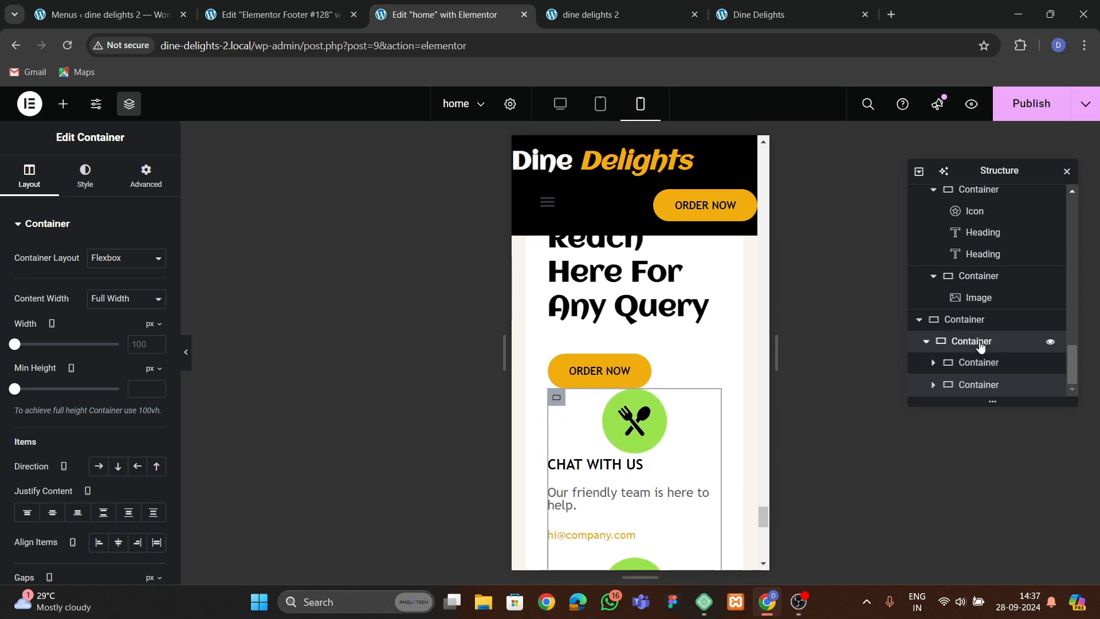
{"action": "left_click", "coordinate": [980, 346]}
{"action": "left_click", "coordinate": [29, 175]}
{"action": "scroll", "coordinate": [51, 392], "scroll_direction": "down", "scroll_amount": 5}
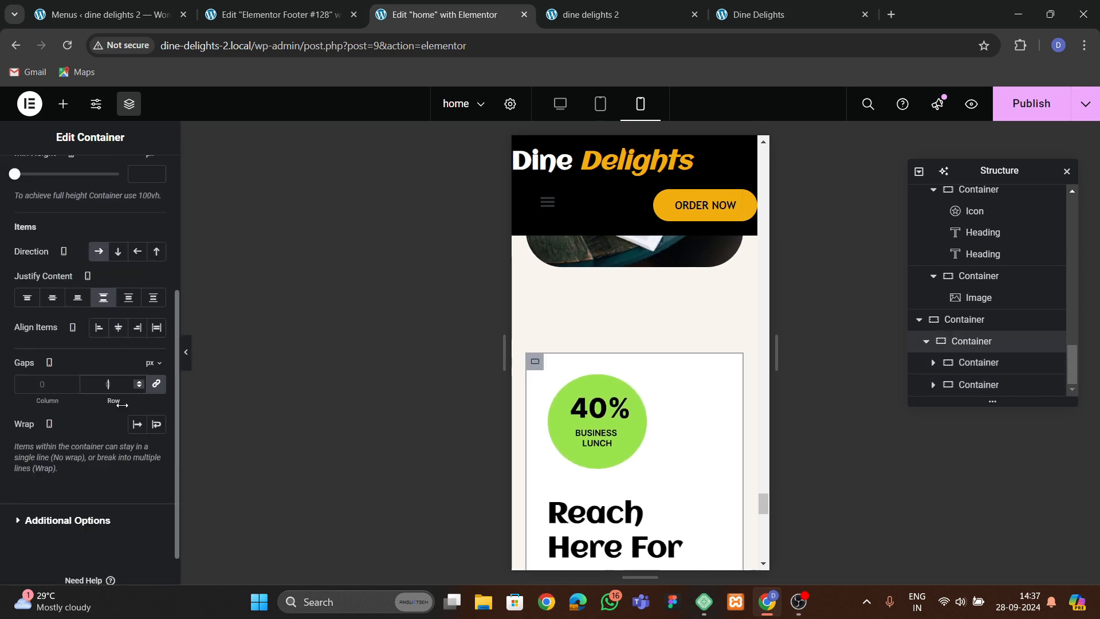
{"action": "type", "text": "50"}
Align the first contact item's icon to the left on mobile and publish the page.
{"action": "scroll", "coordinate": [605, 434], "scroll_direction": "down", "scroll_amount": 3}
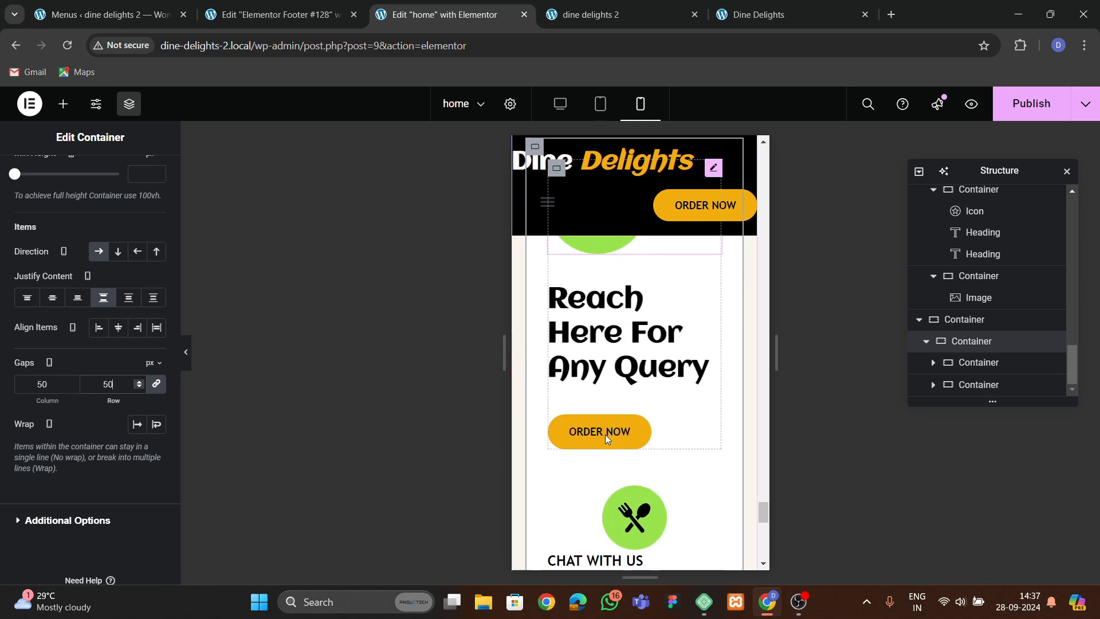
{"action": "scroll", "coordinate": [605, 434], "scroll_direction": "down", "scroll_amount": 4}
{"action": "left_click", "coordinate": [613, 305]}
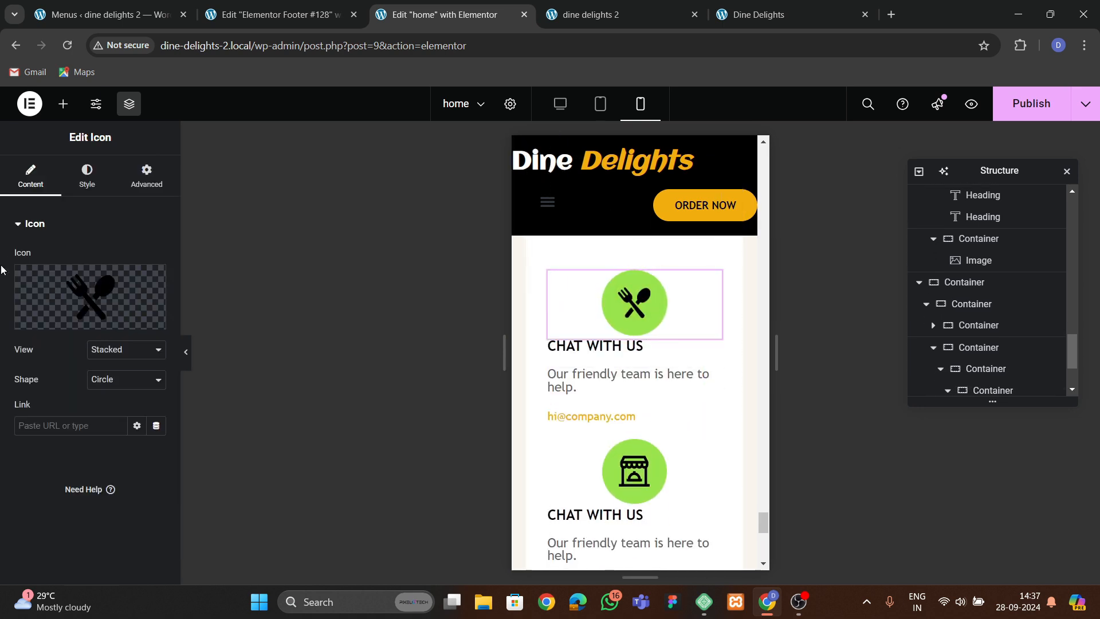
{"action": "left_click", "coordinate": [87, 175]}
{"action": "left_click", "coordinate": [119, 258]}
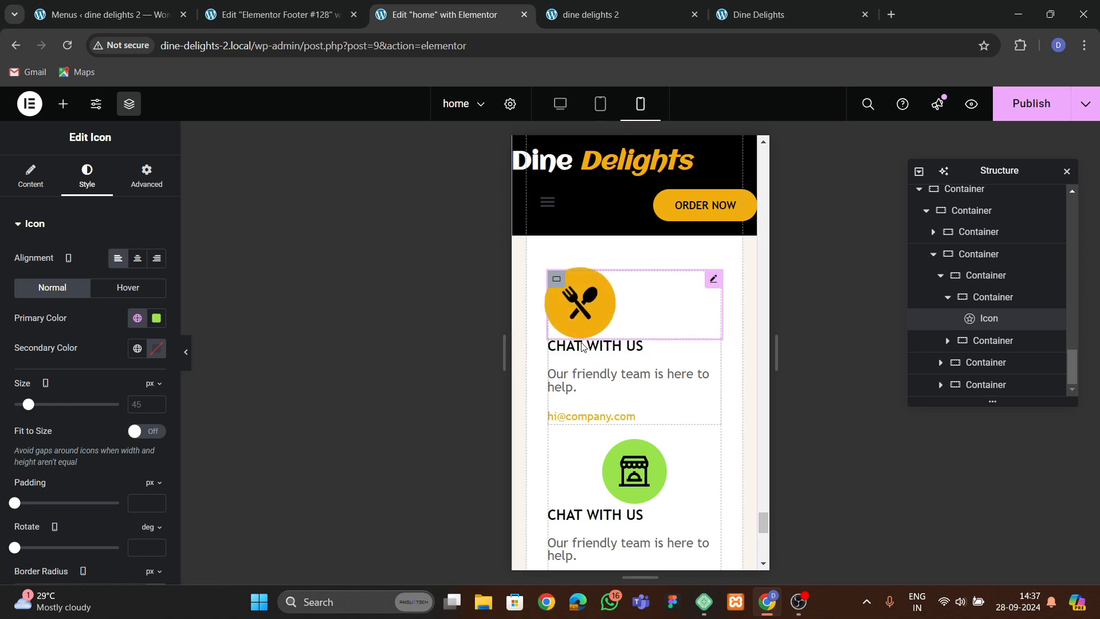
{"action": "left_click", "coordinate": [948, 297]}
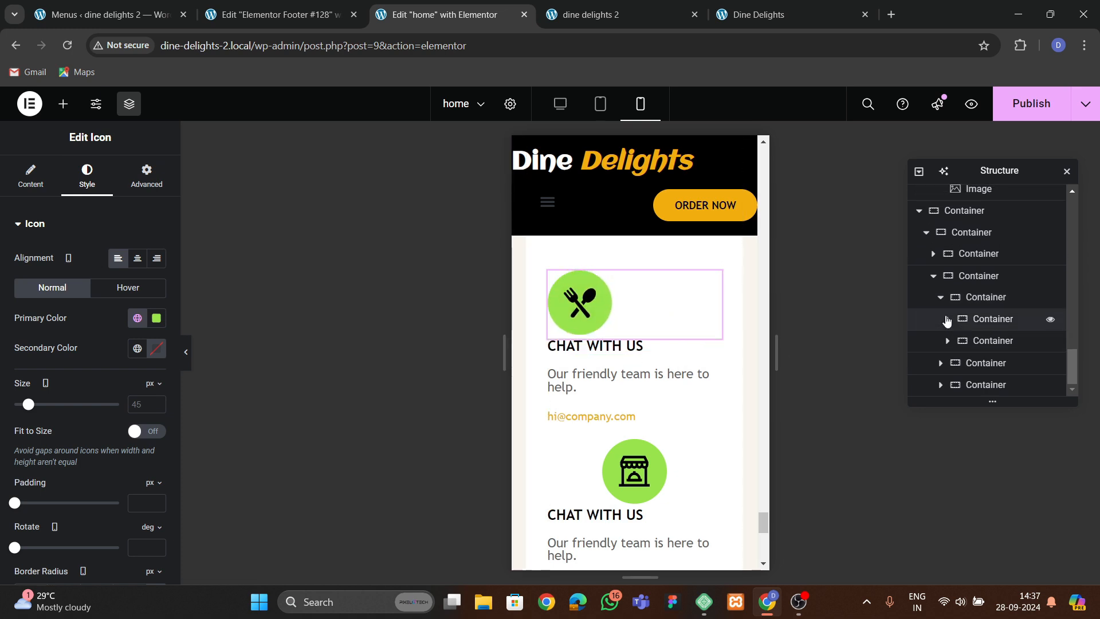
{"action": "left_click", "coordinate": [1022, 106]}
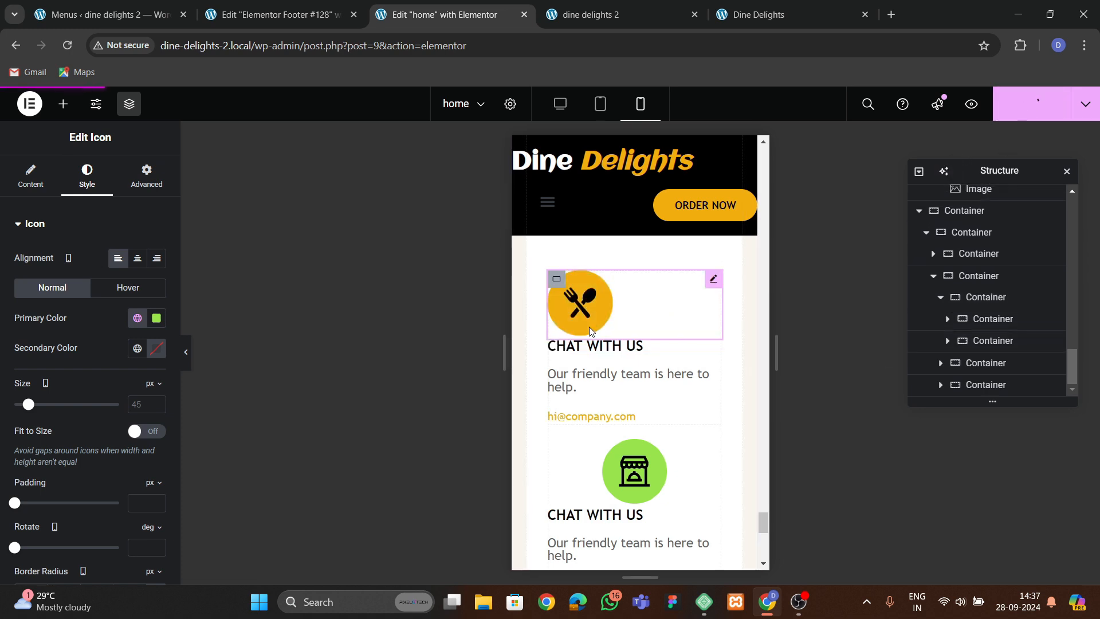
Set the first contact item container's mobile gap to 30 px.
{"action": "left_click", "coordinate": [556, 279]}
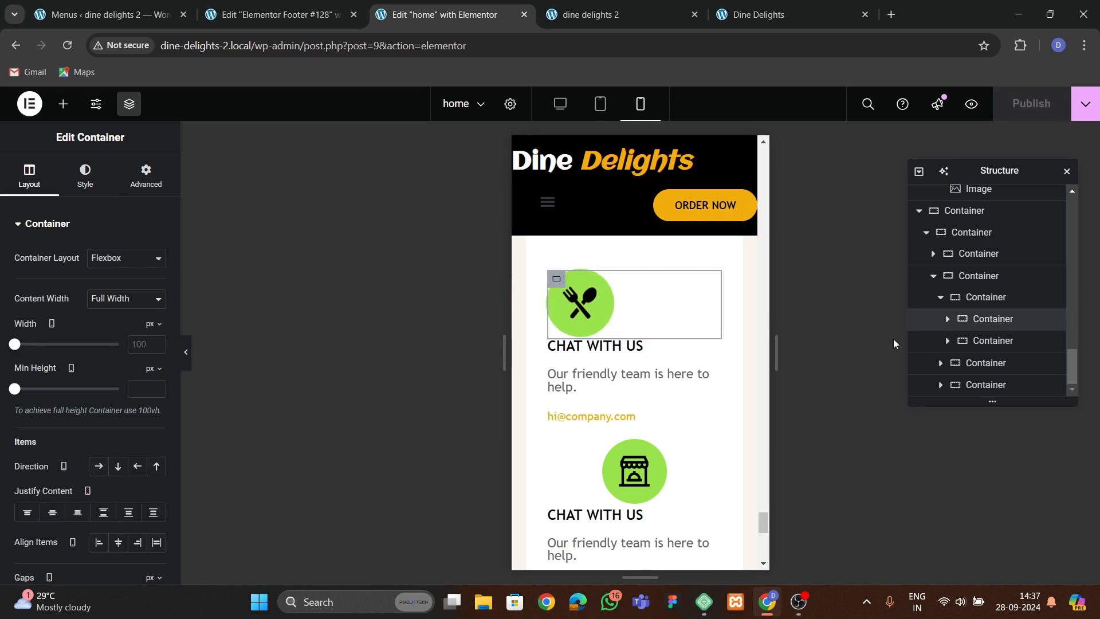
{"action": "left_click", "coordinate": [948, 322]}
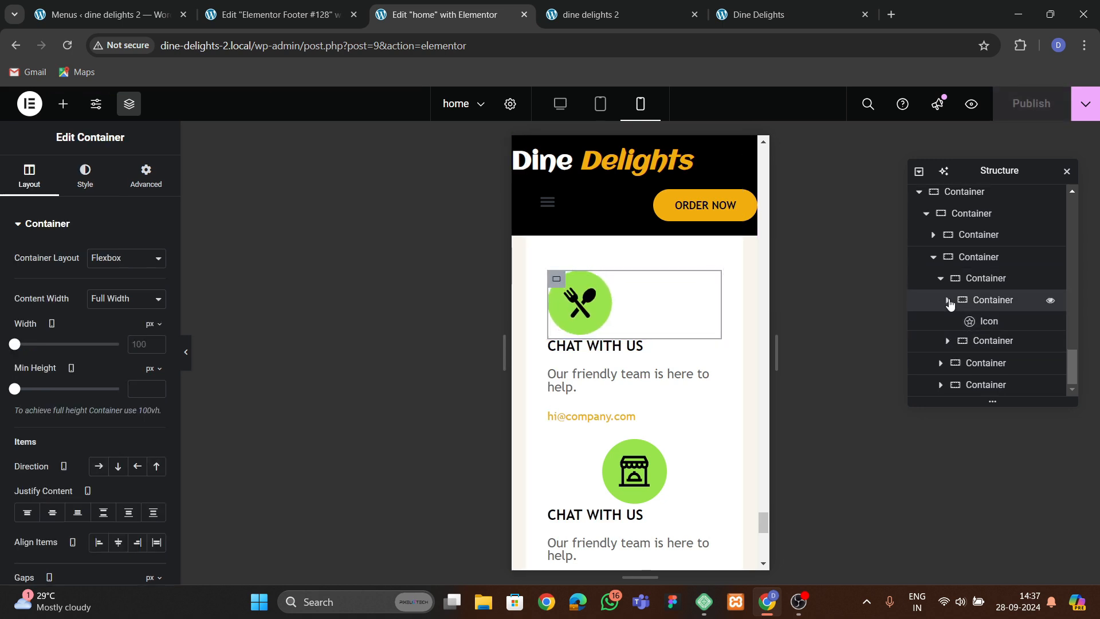
{"action": "left_click", "coordinate": [947, 299]}
{"action": "left_click", "coordinate": [941, 298]}
{"action": "left_click", "coordinate": [967, 340]}
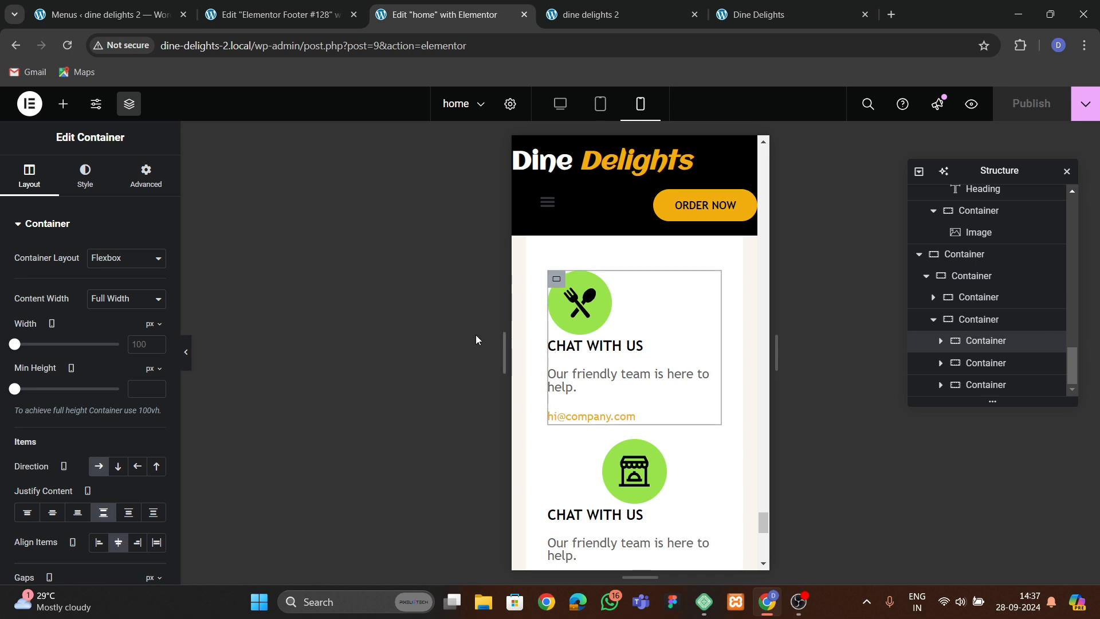
{"action": "scroll", "coordinate": [91, 333], "scroll_direction": "down", "scroll_amount": 4}
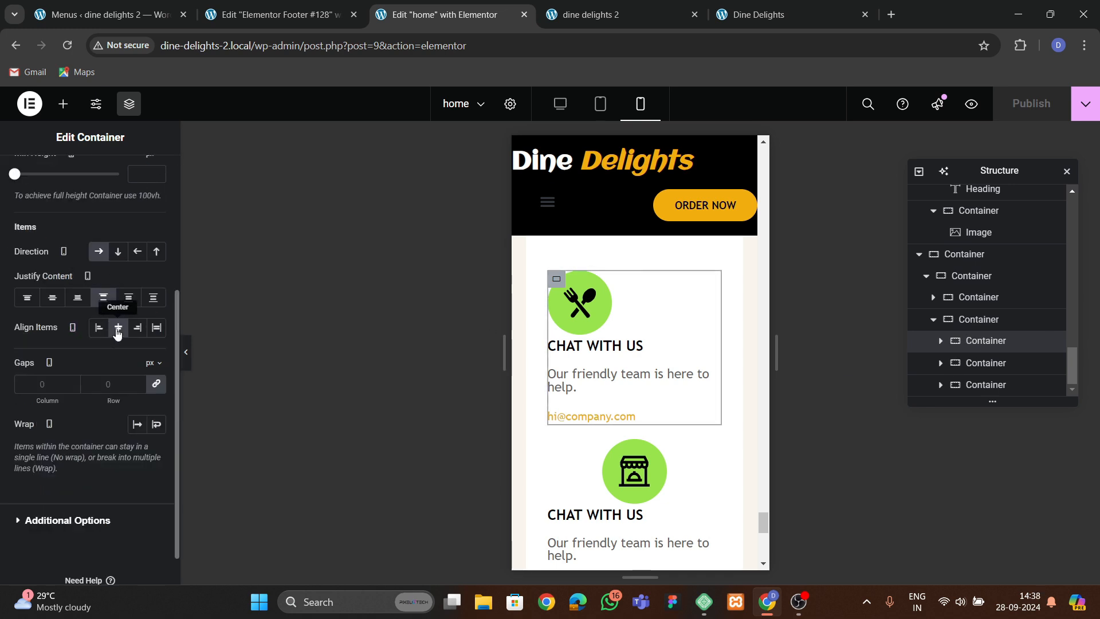
{"action": "type", "text": "50"}
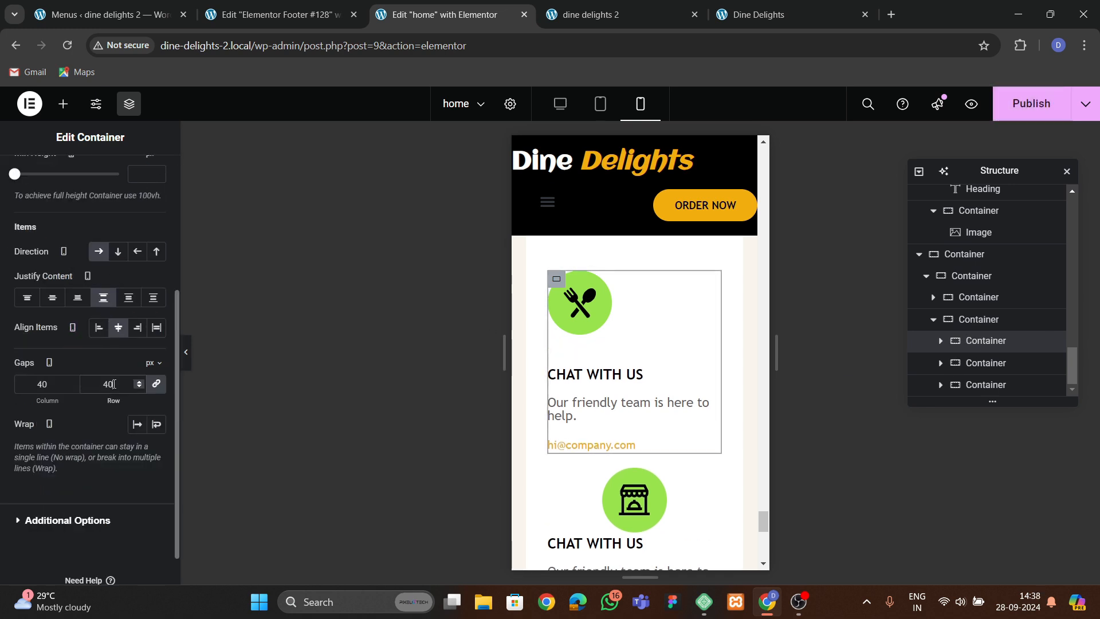
{"action": "key", "text": "BackSpace"}
{"action": "key", "text": "BackSpace"}
{"action": "type", "text": "30"}
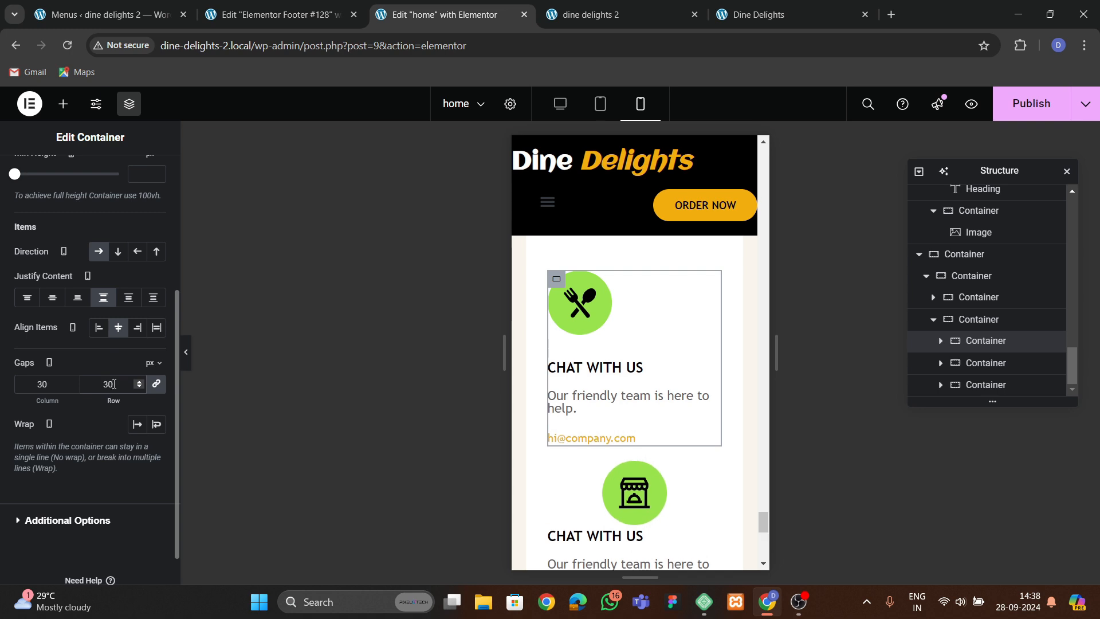
Set the first contact item's text container to column direction, centered justification and a 15 px gap on mobile.
{"action": "left_click", "coordinate": [940, 342]}
{"action": "left_click", "coordinate": [988, 322]}
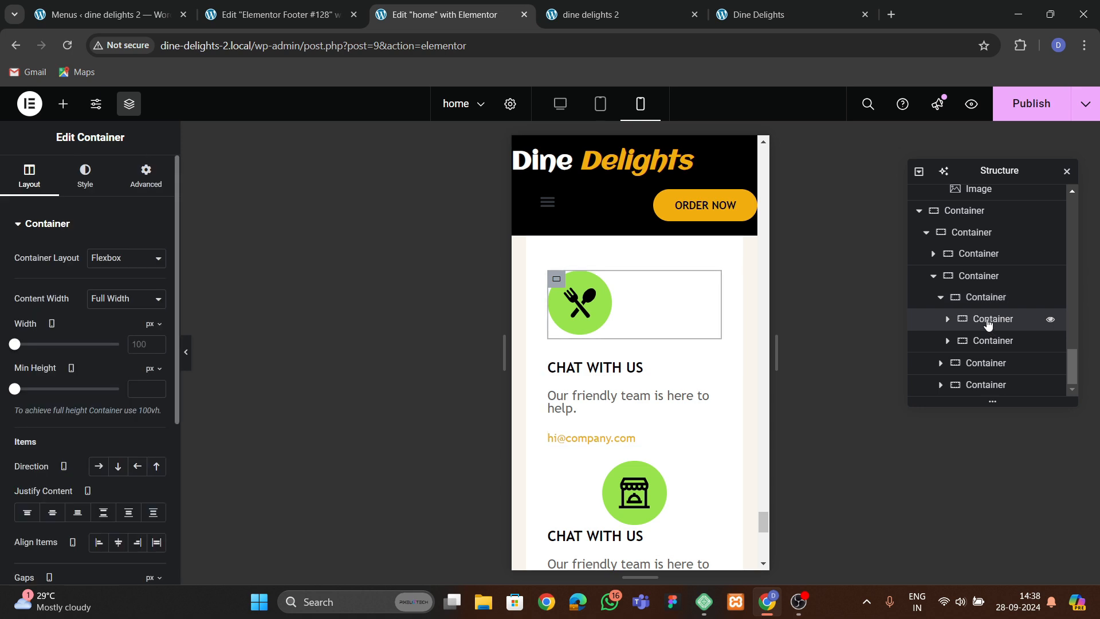
{"action": "left_click", "coordinate": [987, 340]}
{"action": "scroll", "coordinate": [105, 399], "scroll_direction": "down", "scroll_amount": 2}
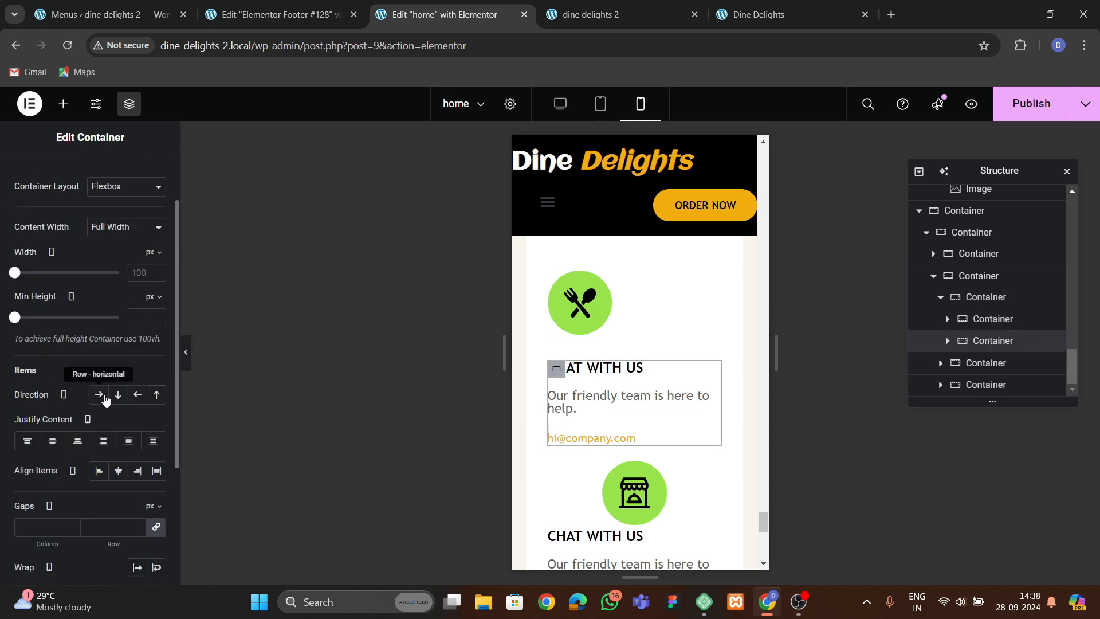
{"action": "left_click", "coordinate": [118, 394]}
{"action": "left_click", "coordinate": [52, 440]}
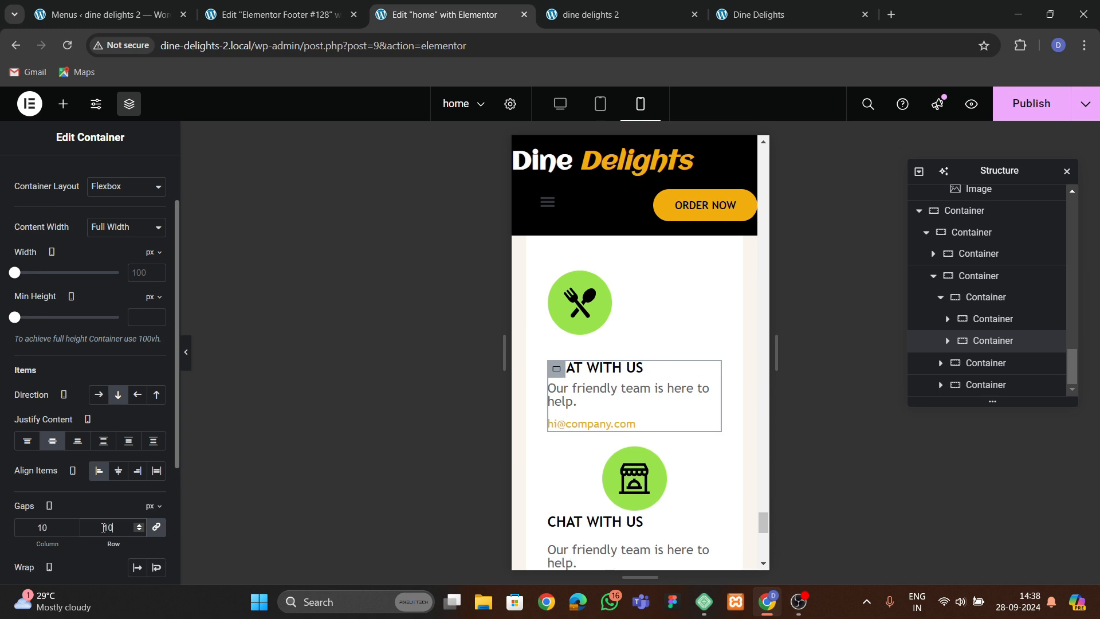
{"action": "type", "text": "15"}
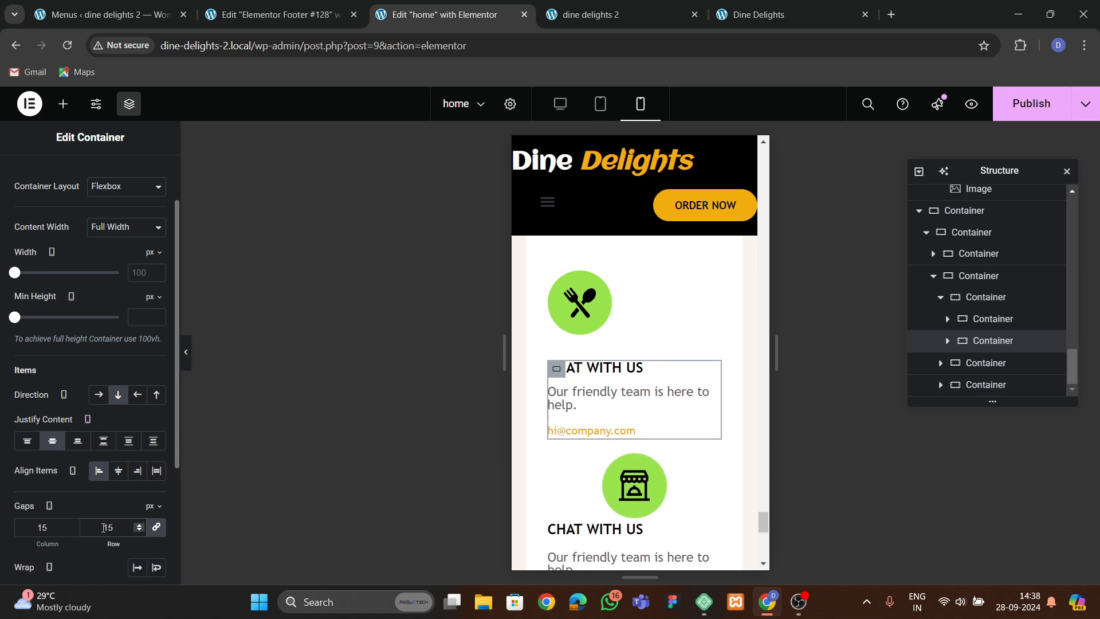
Copy the first contact item container and paste its style onto the second and third contact items.
{"action": "scroll", "coordinate": [598, 381], "scroll_direction": "down", "scroll_amount": 2}
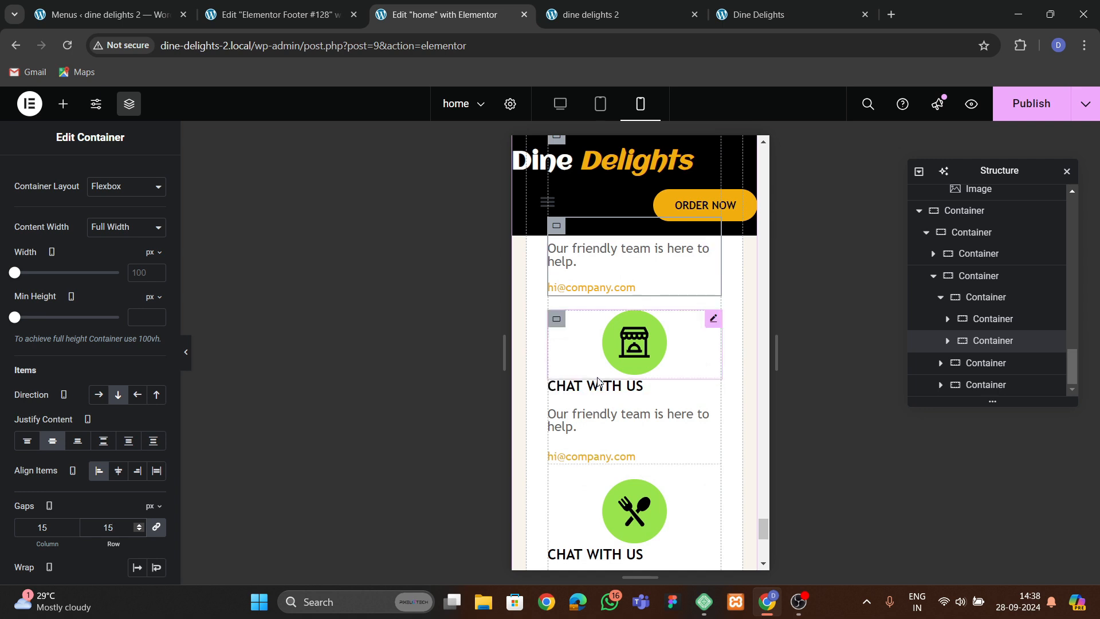
{"action": "scroll", "coordinate": [598, 381], "scroll_direction": "up", "scroll_amount": 1}
{"action": "left_click", "coordinate": [555, 395]}
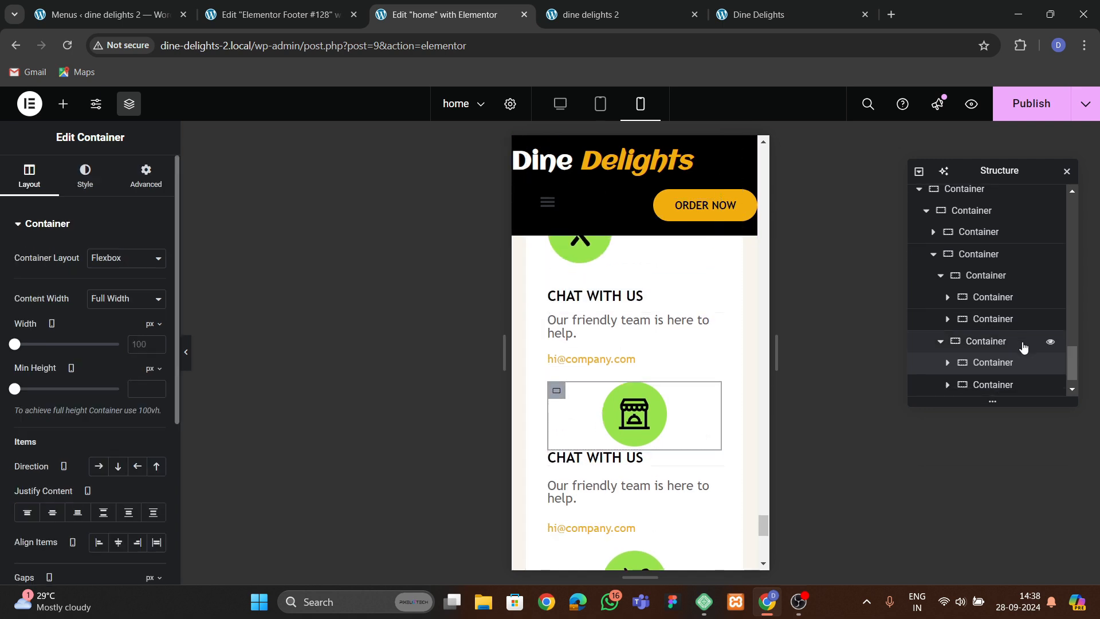
{"action": "left_click", "coordinate": [941, 344]}
{"action": "left_click", "coordinate": [940, 322]}
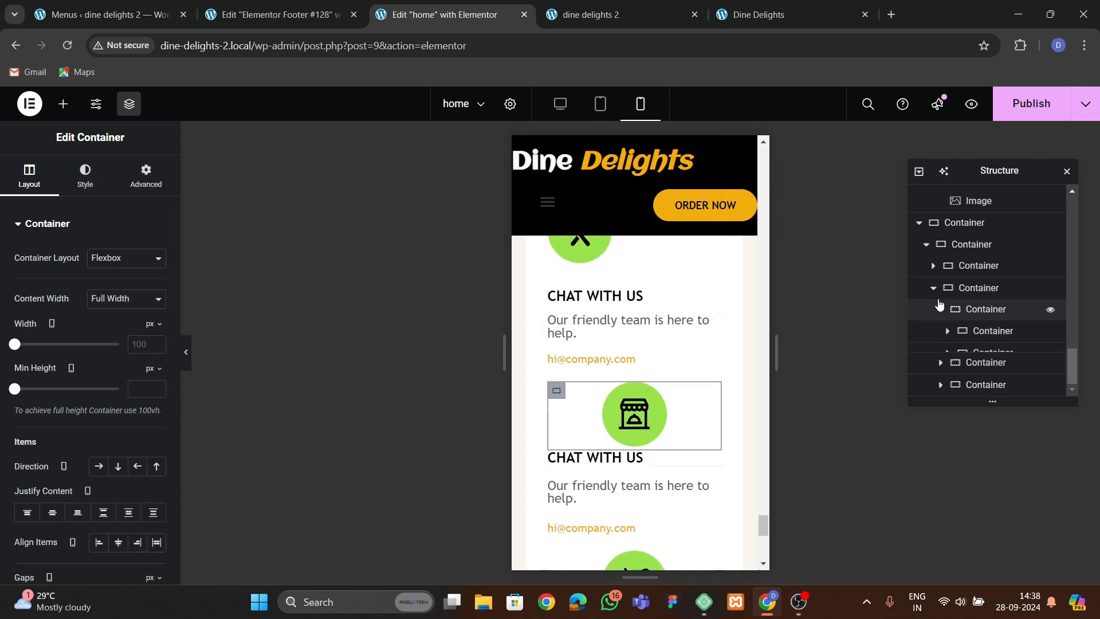
{"action": "right_click", "coordinate": [983, 344]}
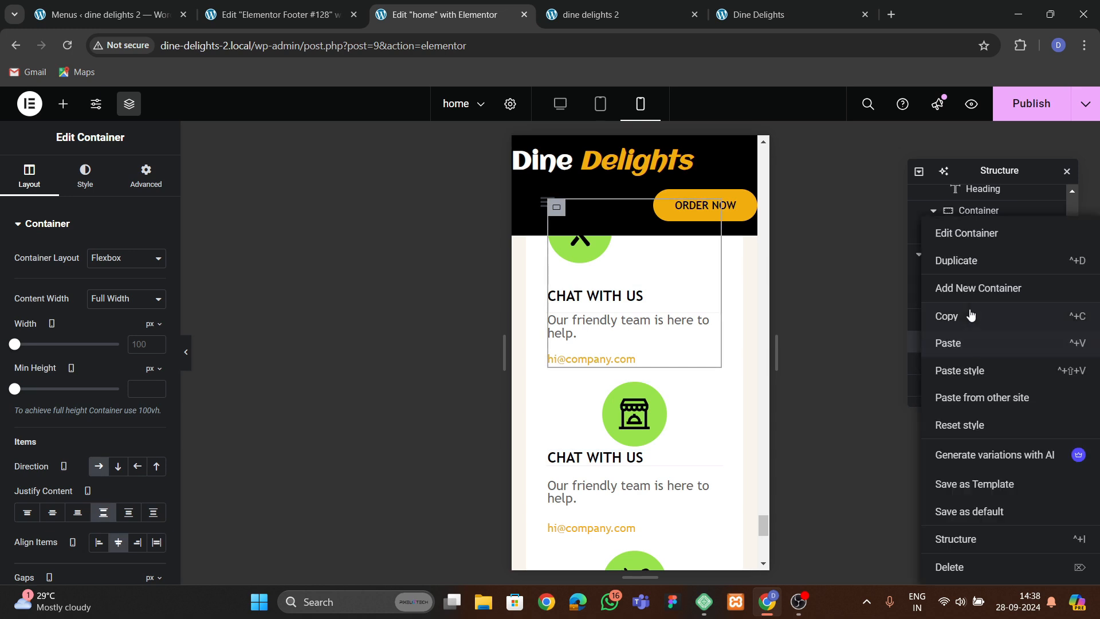
{"action": "left_click", "coordinate": [970, 316]}
{"action": "right_click", "coordinate": [980, 367]}
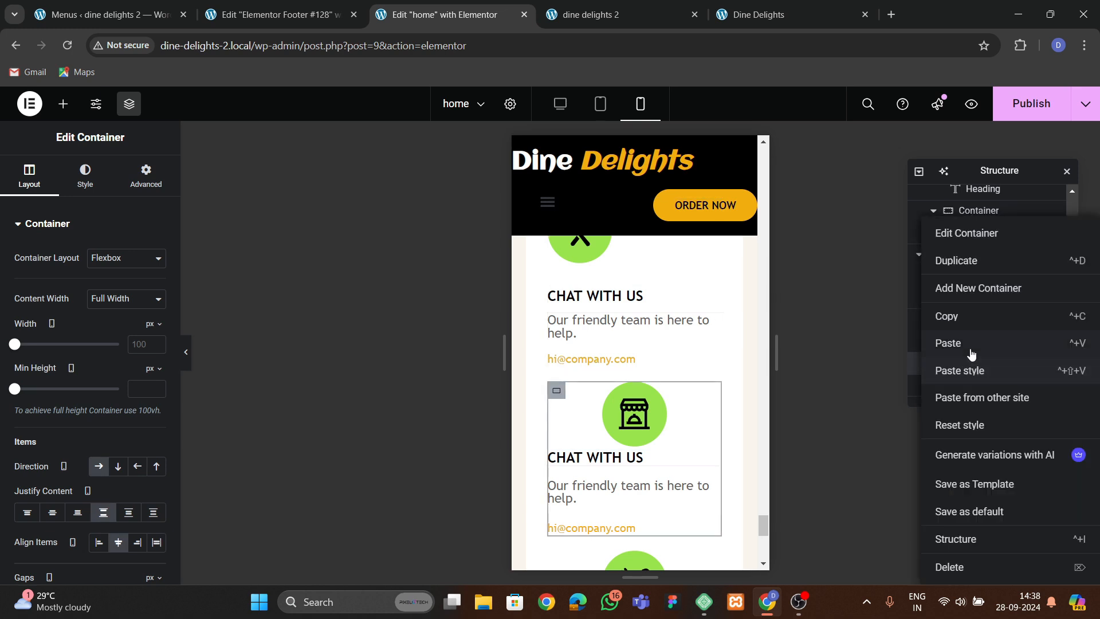
{"action": "left_click", "coordinate": [971, 370]}
{"action": "right_click", "coordinate": [987, 386]}
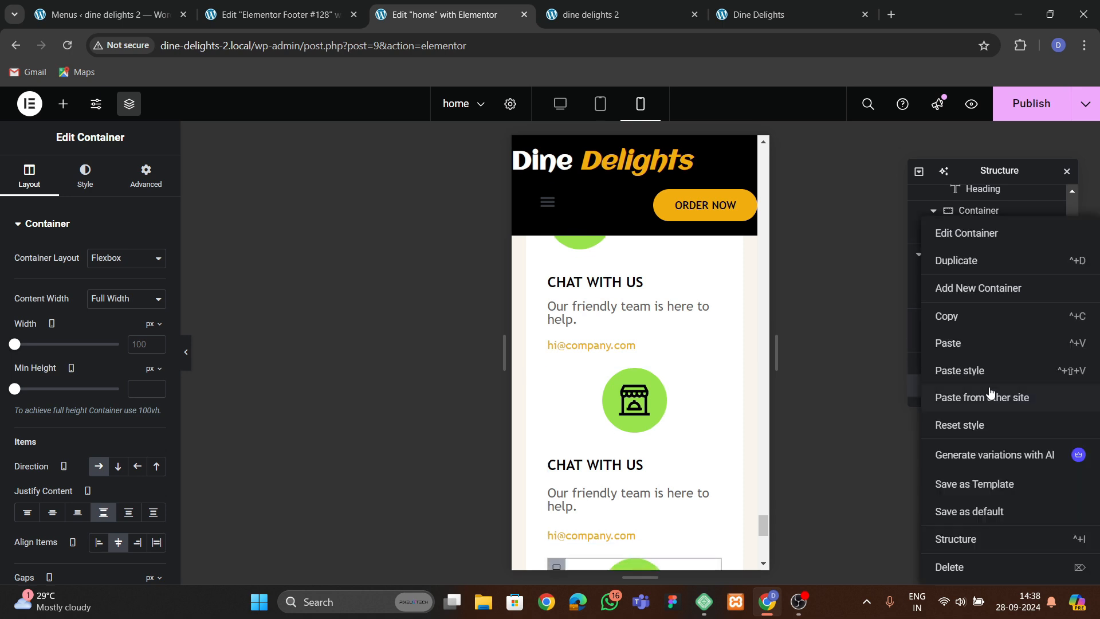
{"action": "left_click", "coordinate": [974, 369]}
{"action": "scroll", "coordinate": [615, 396], "scroll_direction": "up", "scroll_amount": 6}
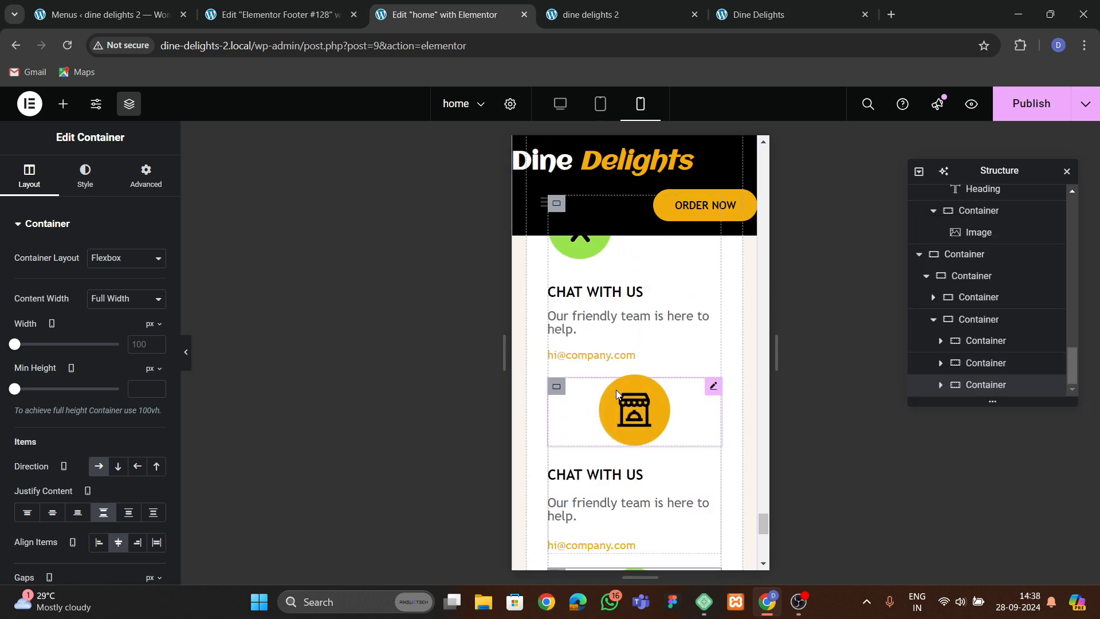
Paste the first contact icon's style onto the second and third contact item icons.
{"action": "right_click", "coordinate": [603, 366]}
{"action": "left_click", "coordinate": [630, 350]}
{"action": "scroll", "coordinate": [633, 366], "scroll_direction": "down", "scroll_amount": 4}
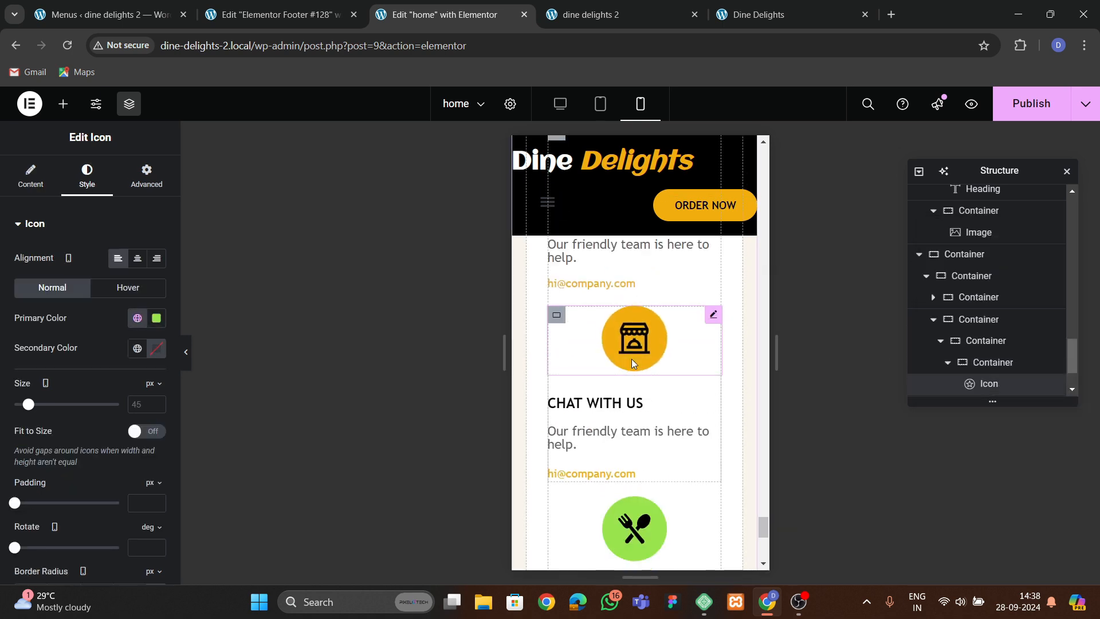
{"action": "right_click", "coordinate": [631, 357]}
{"action": "left_click", "coordinate": [663, 402]}
{"action": "left_click", "coordinate": [628, 435]}
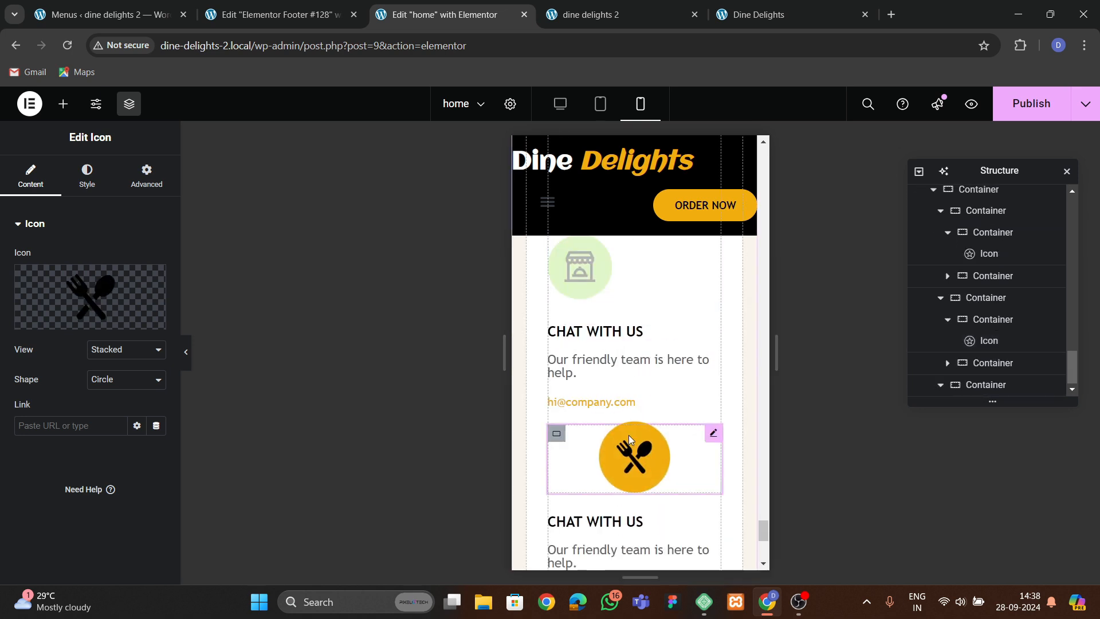
{"action": "right_click", "coordinate": [628, 435]}
{"action": "left_click", "coordinate": [621, 400]}
{"action": "scroll", "coordinate": [618, 395], "scroll_direction": "down", "scroll_amount": 3}
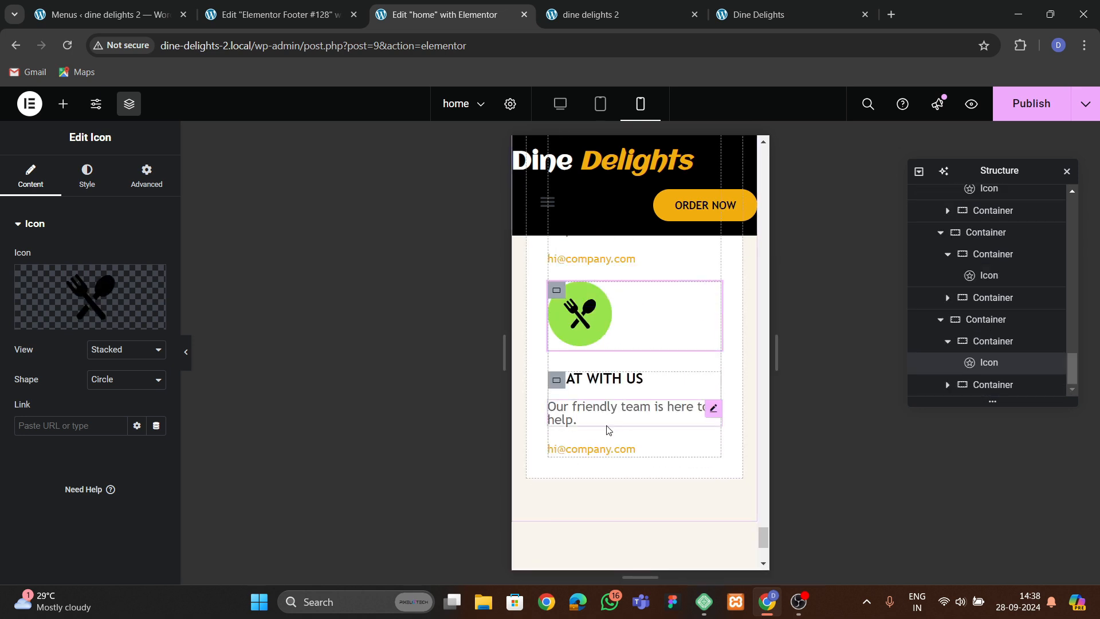
Publish the home page changes.
{"action": "scroll", "coordinate": [596, 428], "scroll_direction": "up", "scroll_amount": 10}
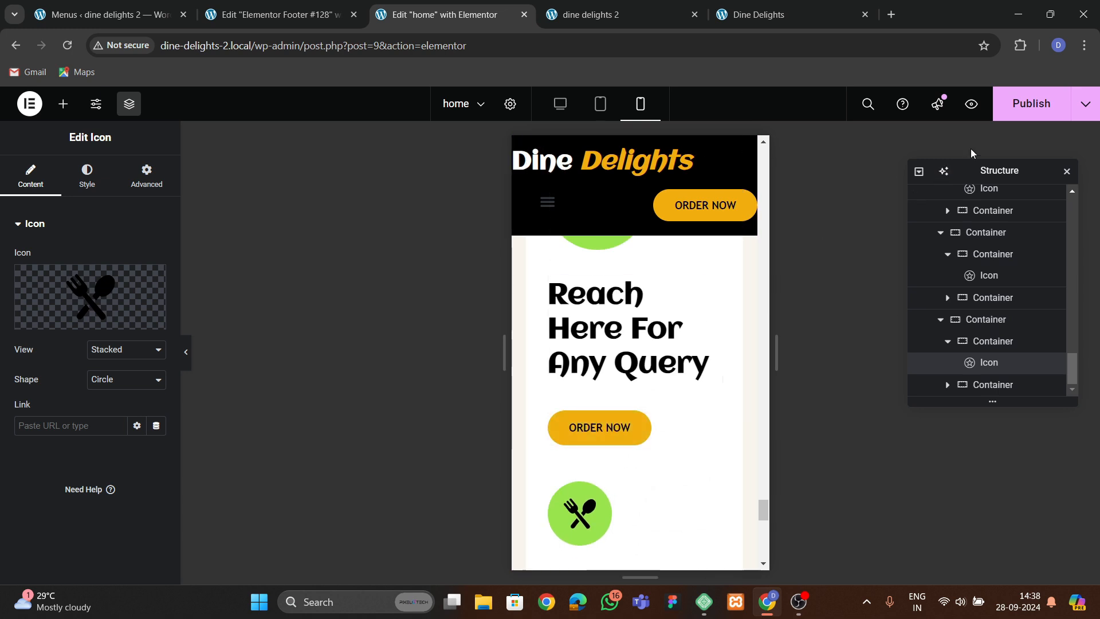
{"action": "left_click", "coordinate": [1031, 104]}
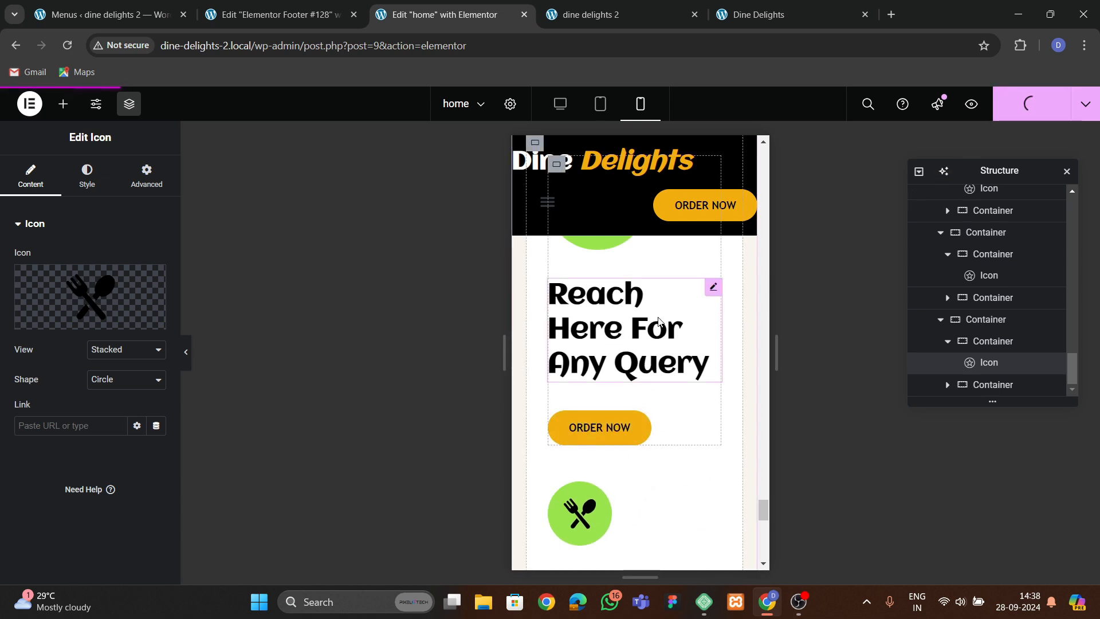
{"action": "scroll", "coordinate": [659, 321], "scroll_direction": "down", "scroll_amount": 10}
{"action": "scroll", "coordinate": [630, 400], "scroll_direction": "up", "scroll_amount": 5}
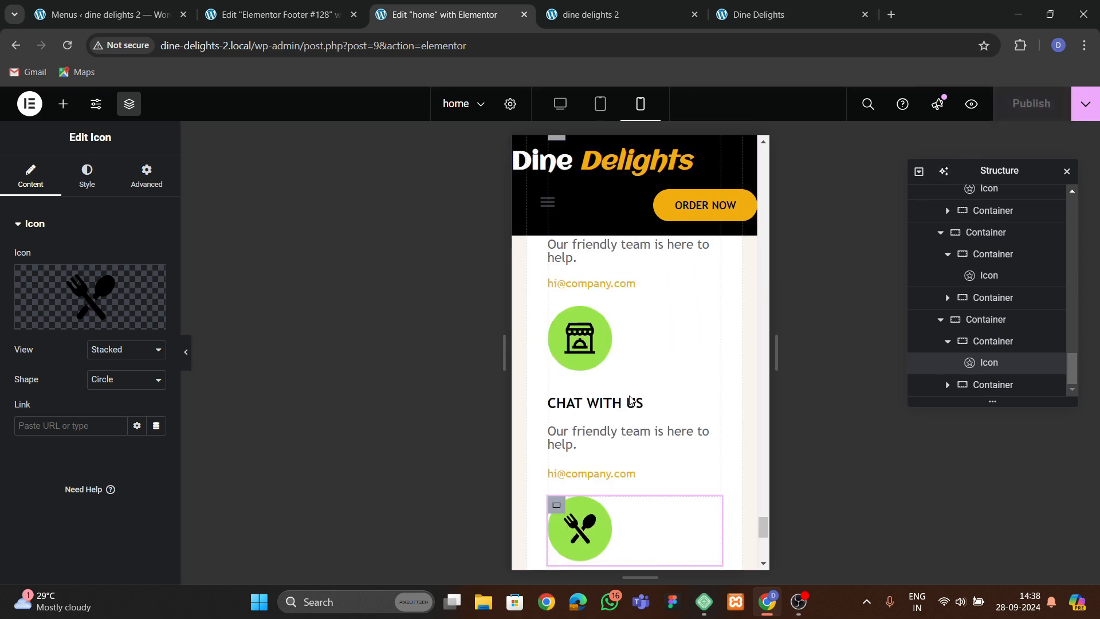
{"action": "scroll", "coordinate": [630, 399], "scroll_direction": "up", "scroll_amount": 10}
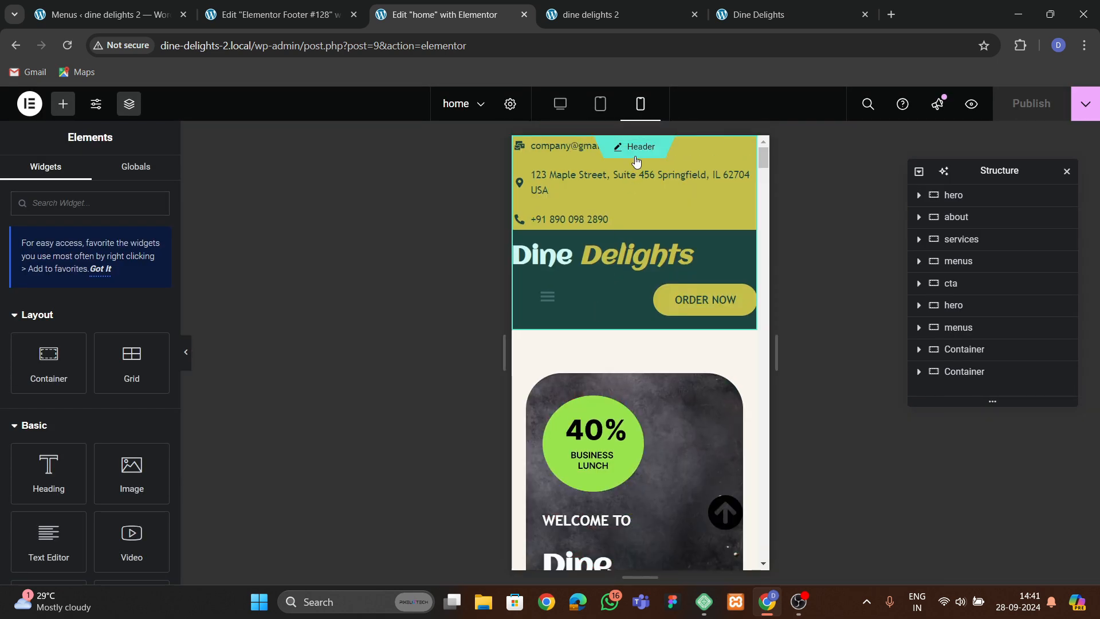
Open the header template and hide its top contact bar container on tablet portrait and mobile portrait.
{"action": "left_click", "coordinate": [637, 149]}
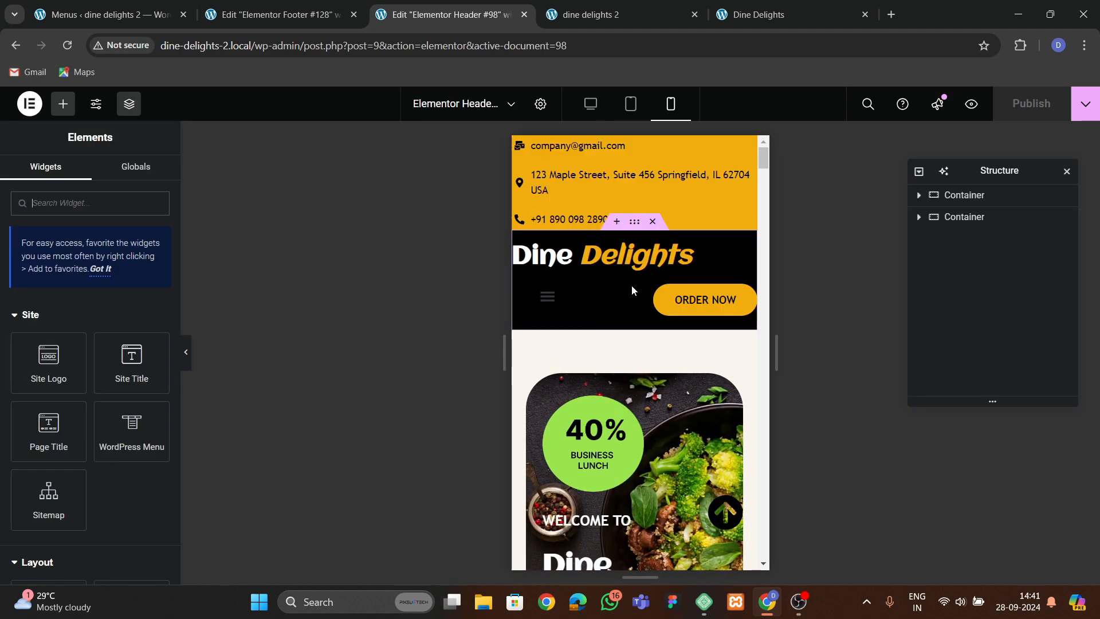
{"action": "left_click", "coordinate": [690, 161]}
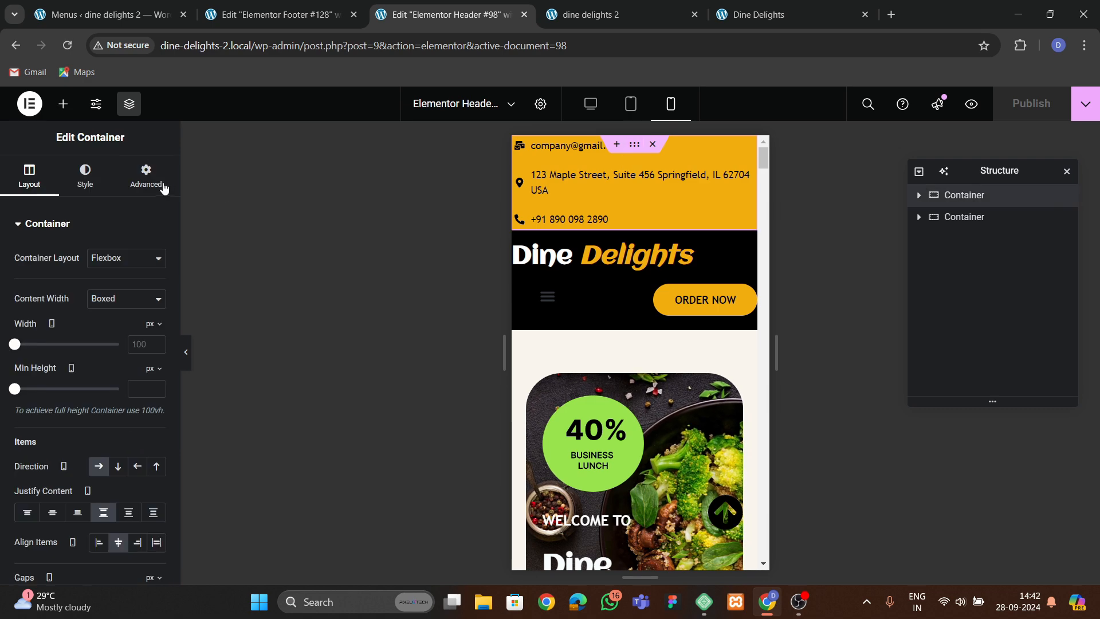
{"action": "left_click", "coordinate": [163, 186]}
{"action": "scroll", "coordinate": [98, 367], "scroll_direction": "down", "scroll_amount": 6}
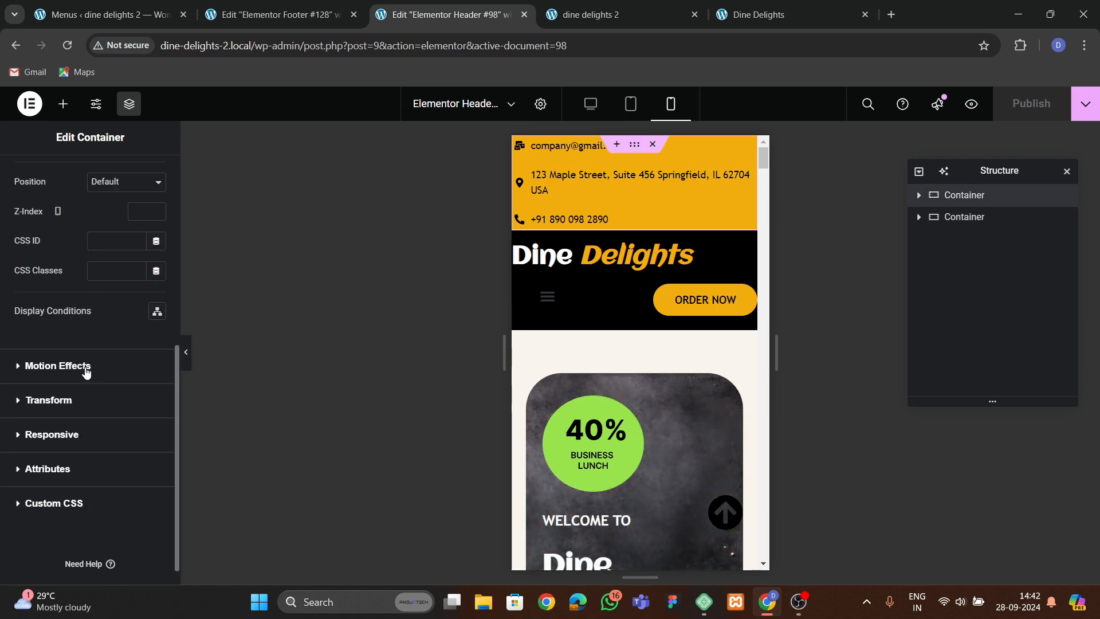
{"action": "left_click", "coordinate": [55, 433]}
{"action": "left_click", "coordinate": [145, 343]}
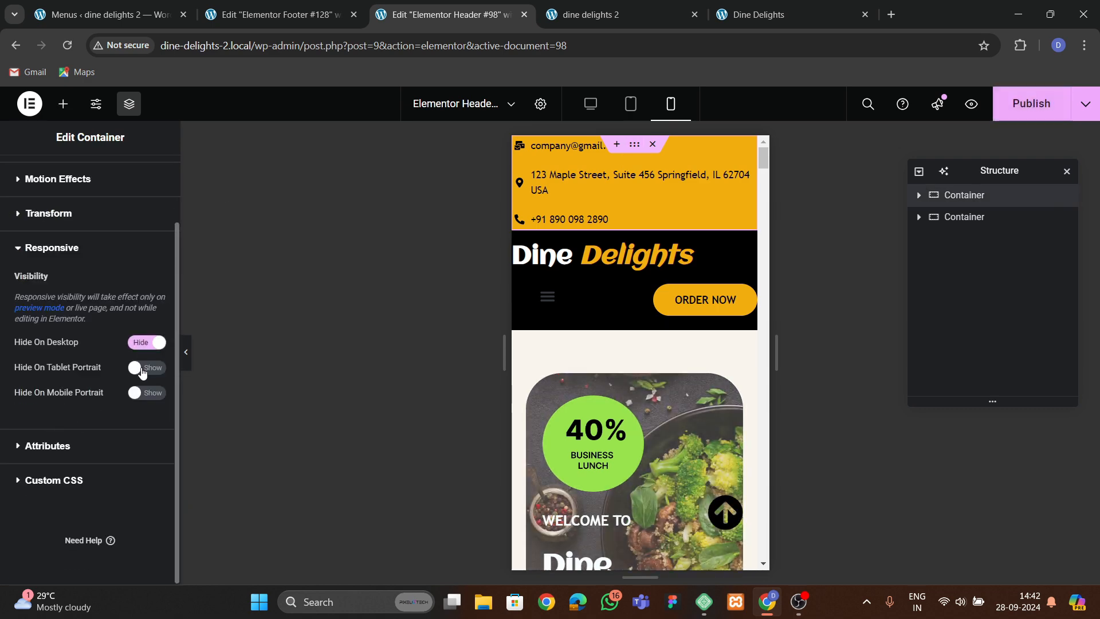
{"action": "left_click", "coordinate": [144, 394]}
{"action": "left_click", "coordinate": [147, 367]}
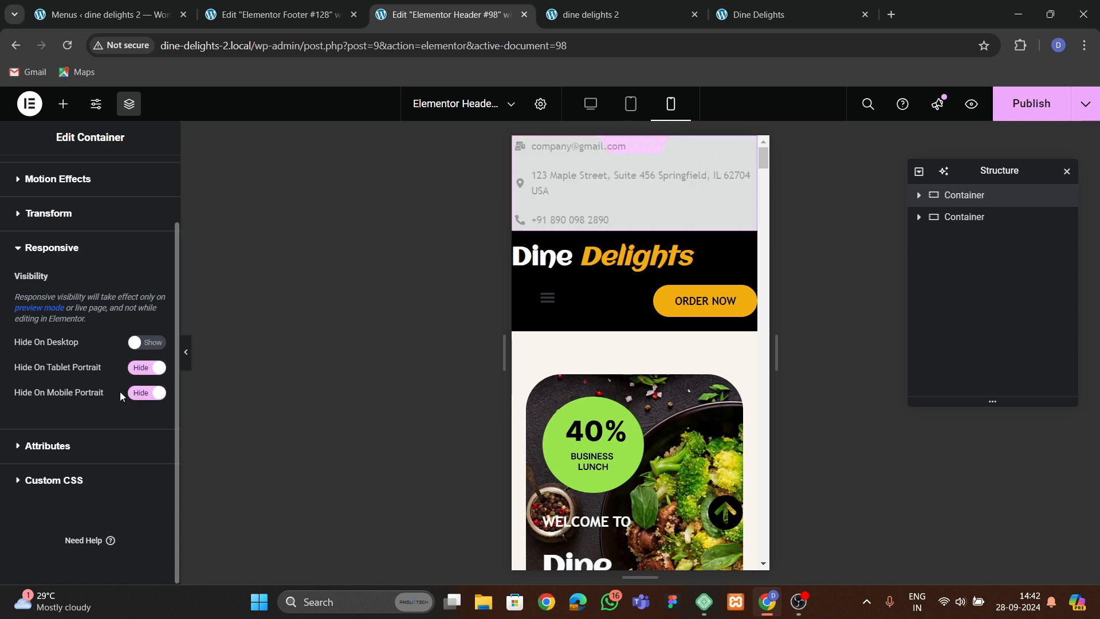
Set the Dine Delights logo heading's mobile font size to 23 px.
{"action": "left_click", "coordinate": [648, 256]}
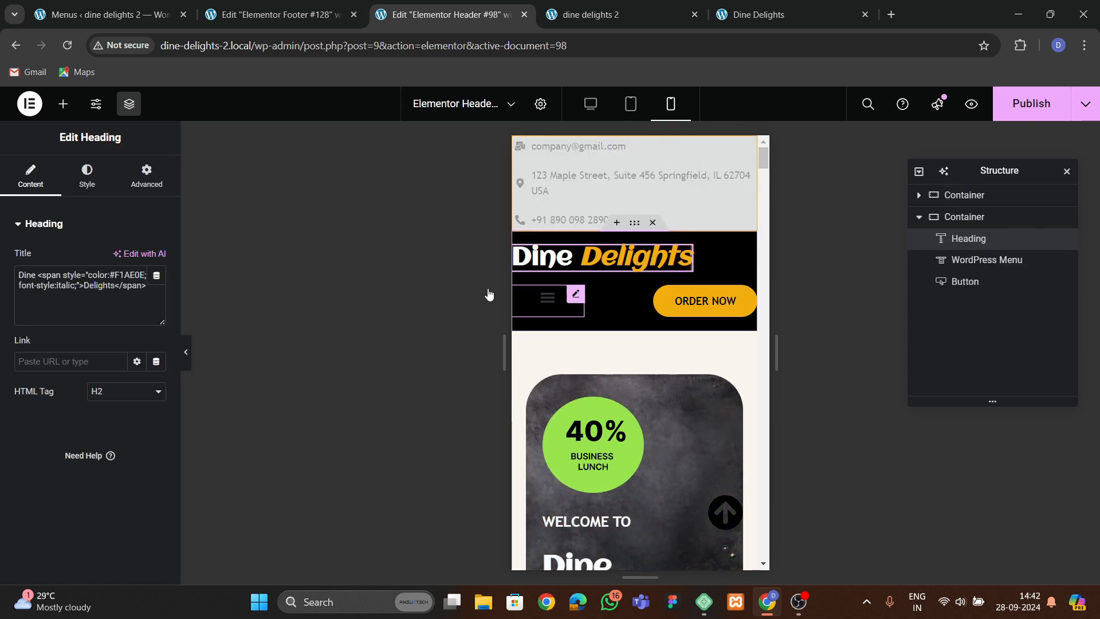
{"action": "left_click", "coordinate": [87, 174]}
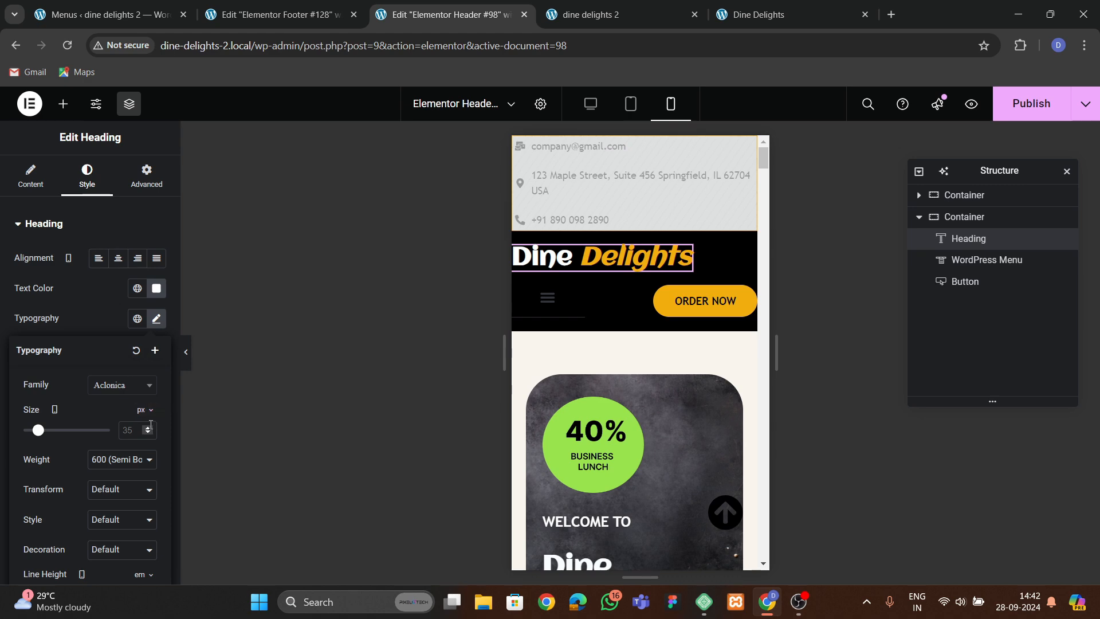
{"action": "type", "text": "16"}
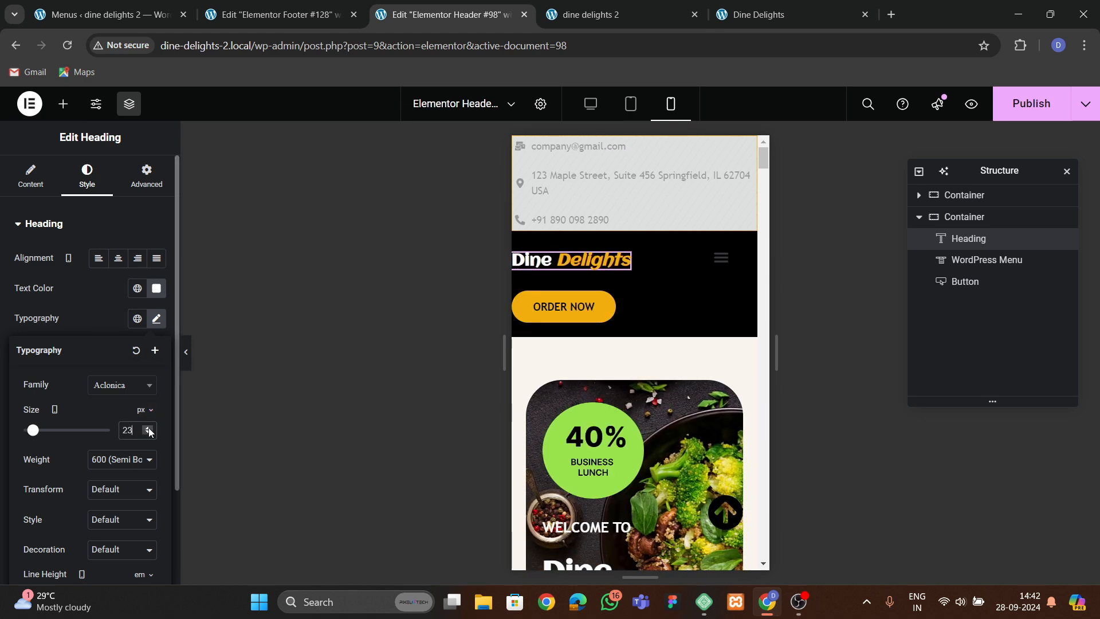
Set the Order Now button's mobile typography size to 12 px.
{"action": "left_click", "coordinate": [590, 314]}
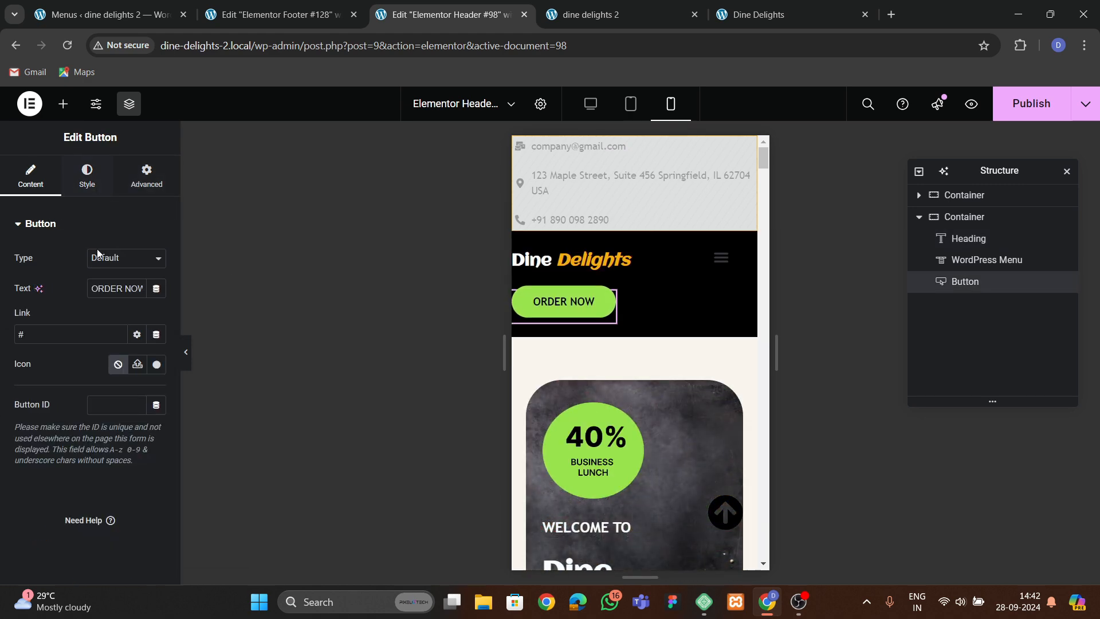
{"action": "left_click", "coordinate": [109, 182]}
{"action": "scroll", "coordinate": [156, 210], "scroll_direction": "up", "scroll_amount": 1}
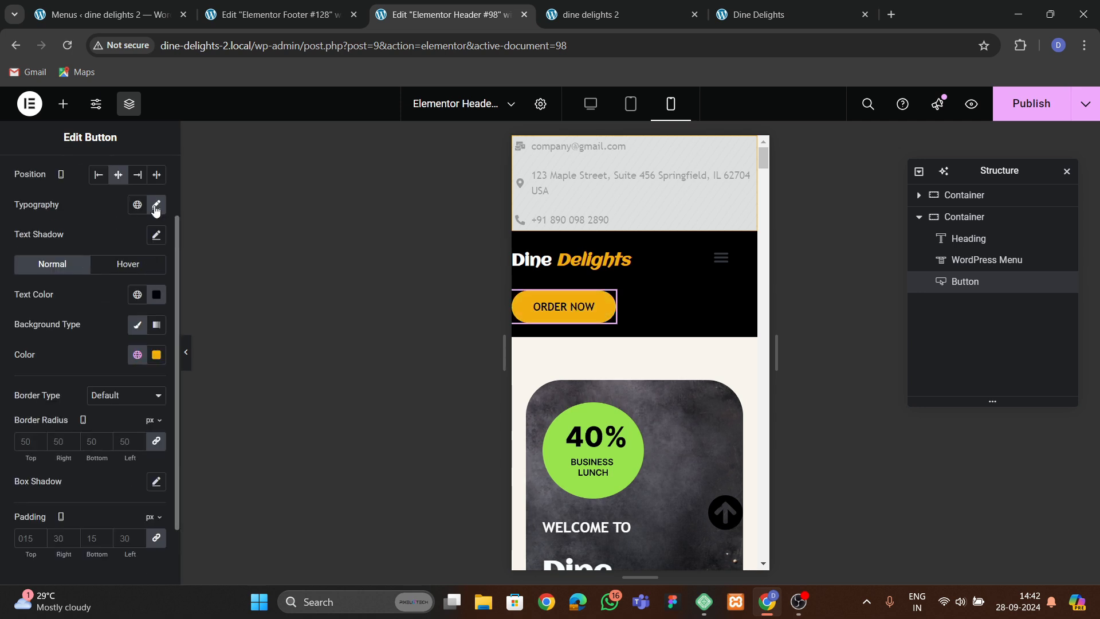
{"action": "left_click", "coordinate": [157, 207]}
{"action": "left_click", "coordinate": [148, 316]}
{"action": "left_click", "coordinate": [148, 315]}
{"action": "left_click", "coordinate": [148, 315]}
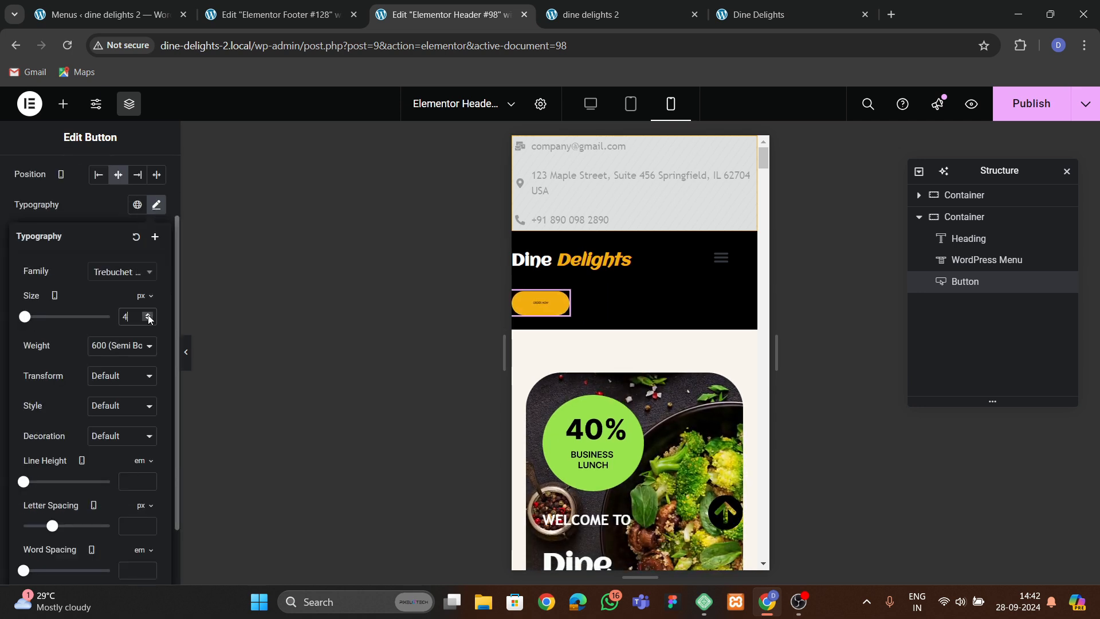
{"action": "left_click", "coordinate": [148, 315]}
{"action": "left_click", "coordinate": [148, 316]}
{"action": "left_click", "coordinate": [148, 315]}
{"action": "left_click", "coordinate": [147, 315]}
{"action": "left_click", "coordinate": [148, 316]}
{"action": "left_click", "coordinate": [148, 316]}
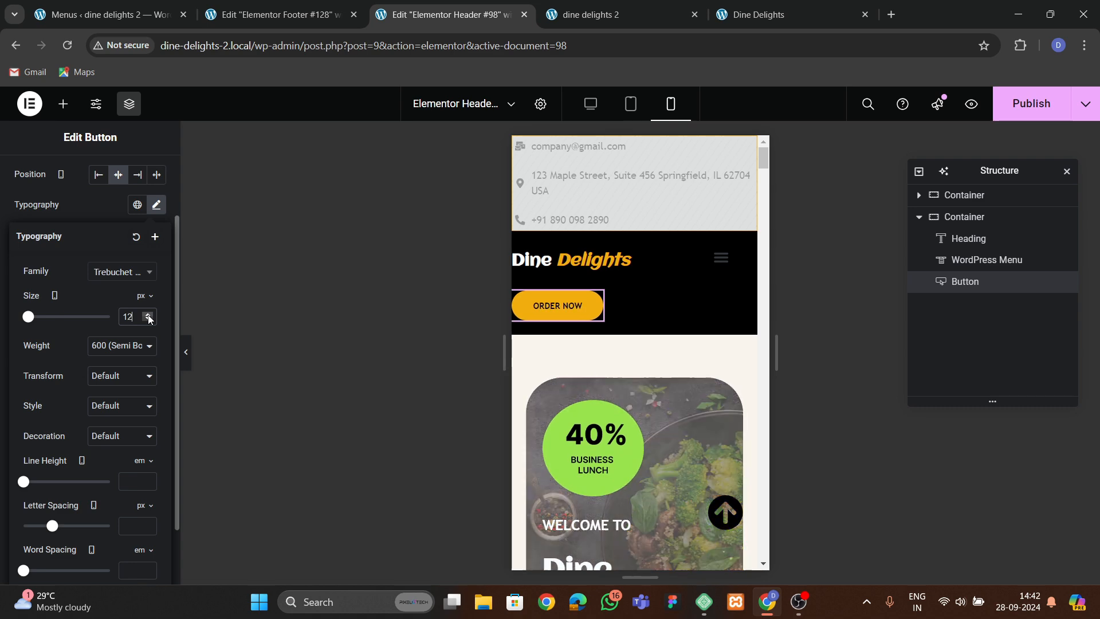
Set the Order Now button's padding to 10 px on all sides.
{"action": "left_click", "coordinate": [116, 217]}
{"action": "scroll", "coordinate": [80, 344], "scroll_direction": "down", "scroll_amount": 2}
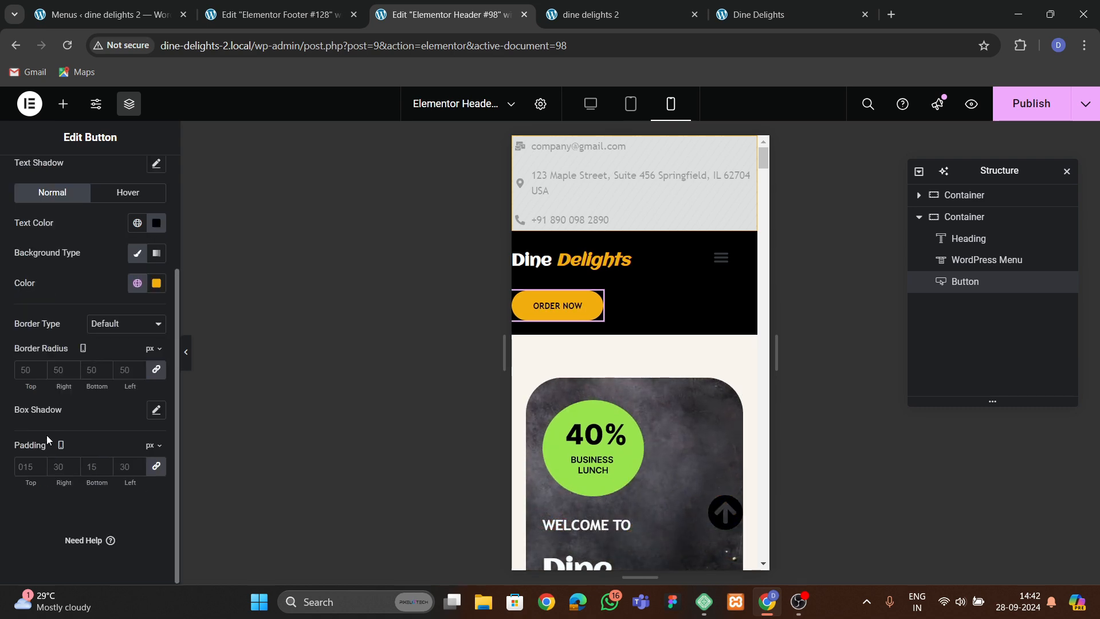
{"action": "type", "text": "10"}
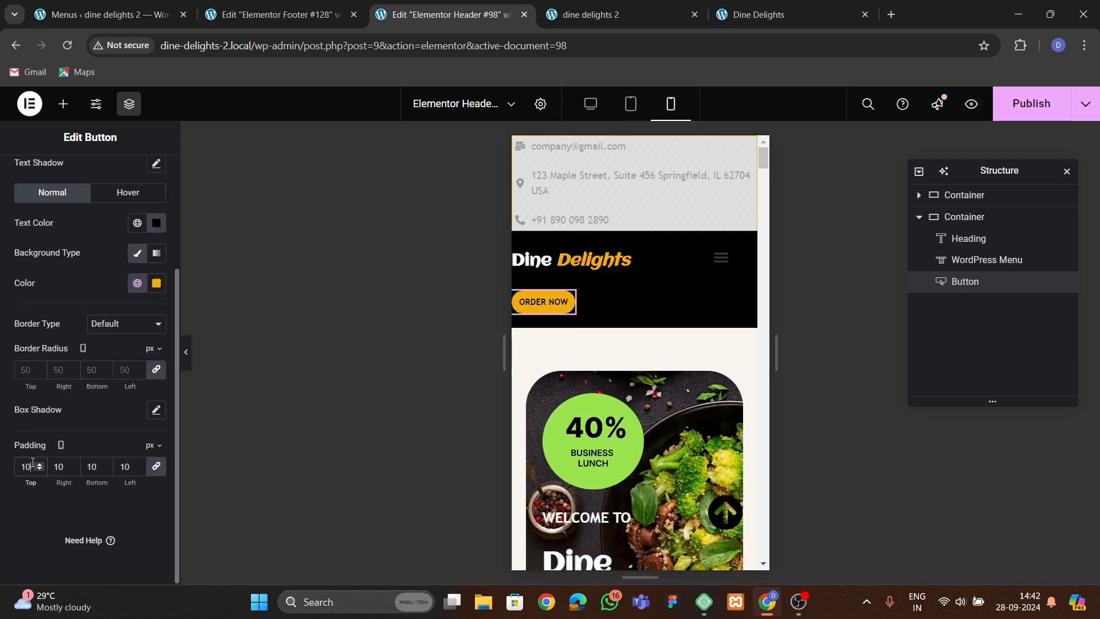
Make the menu's mobile dropdown full width and center-align its text.
{"action": "left_click", "coordinate": [715, 259]}
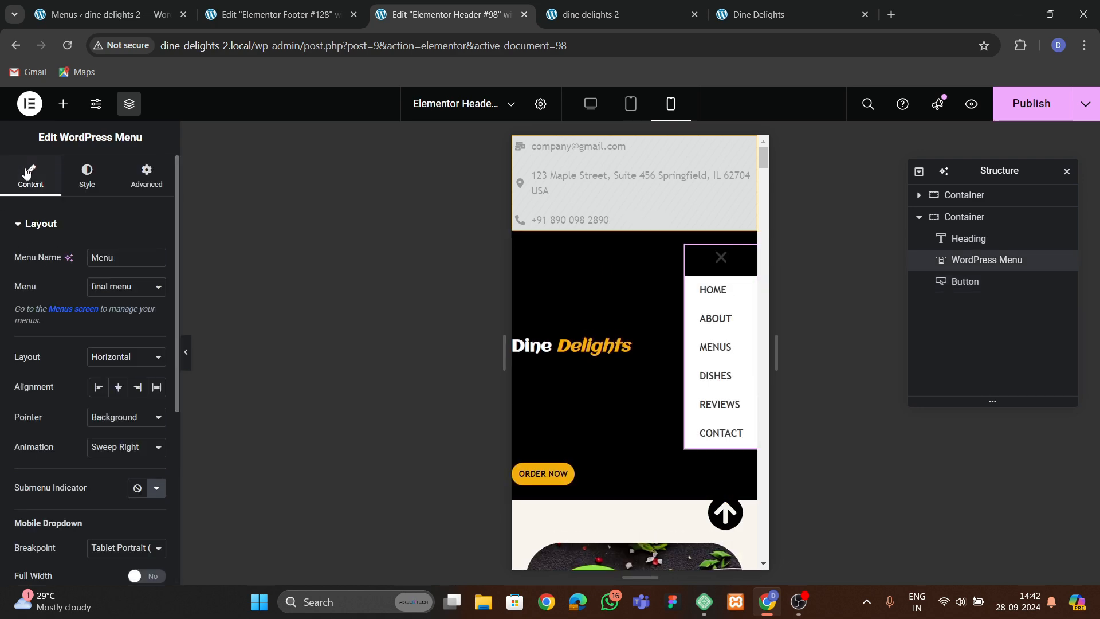
{"action": "scroll", "coordinate": [28, 331], "scroll_direction": "down", "scroll_amount": 3}
{"action": "left_click", "coordinate": [126, 334]}
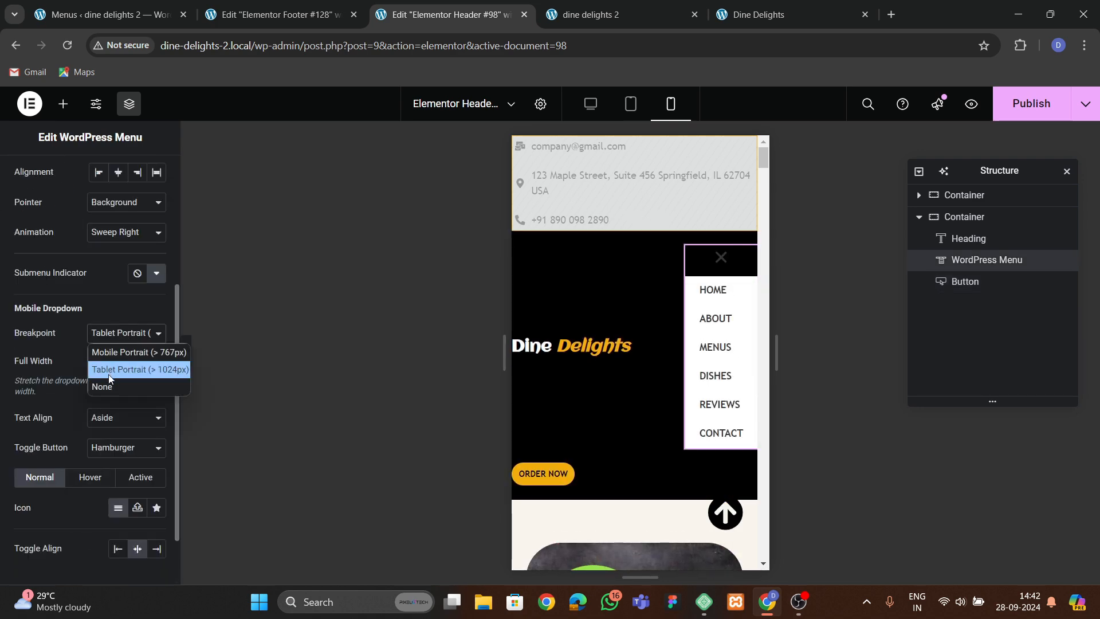
{"action": "left_click", "coordinate": [137, 361]}
{"action": "left_click", "coordinate": [118, 417]}
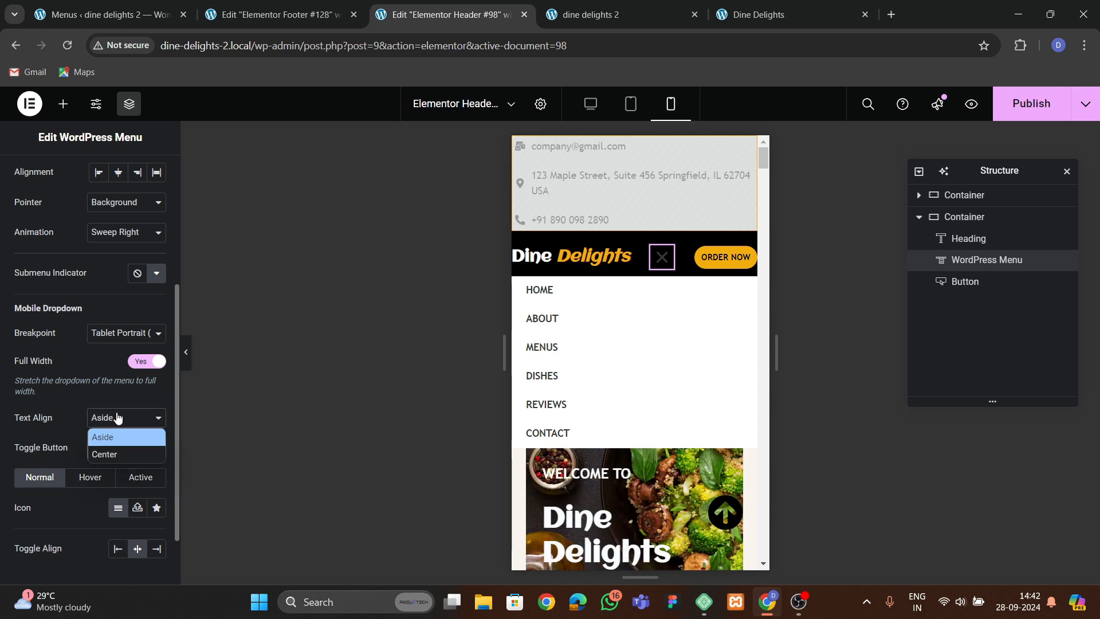
{"action": "left_click", "coordinate": [95, 454]}
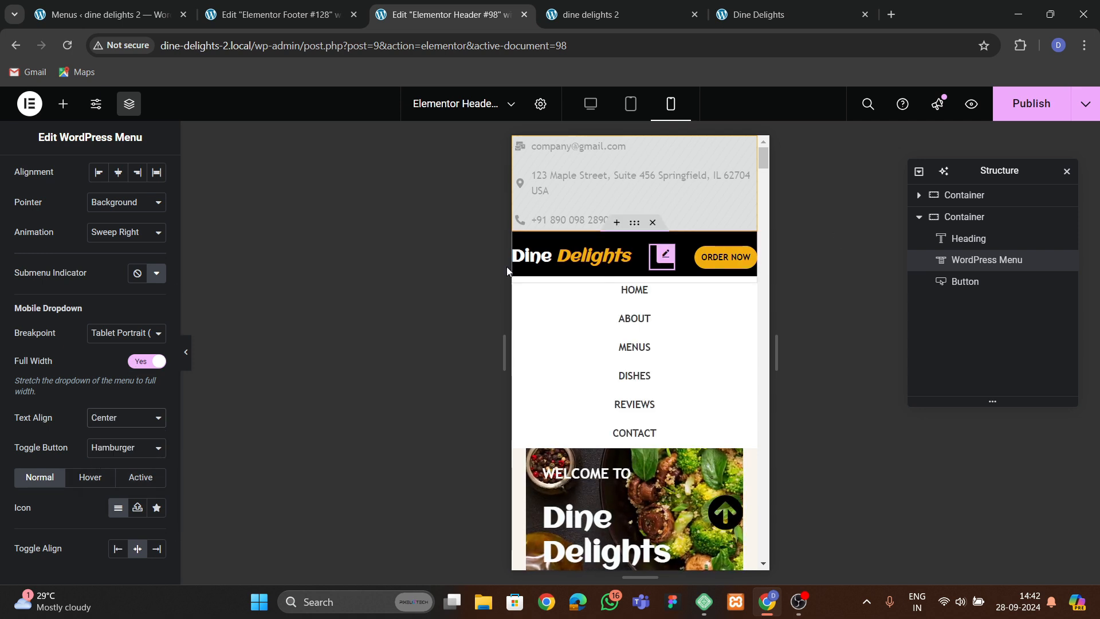
Set the menu toggle button's color to white #FFFFFF.
{"action": "scroll", "coordinate": [80, 177], "scroll_direction": "up", "scroll_amount": 5}
{"action": "left_click", "coordinate": [84, 178]}
{"action": "scroll", "coordinate": [81, 337], "scroll_direction": "down", "scroll_amount": 3}
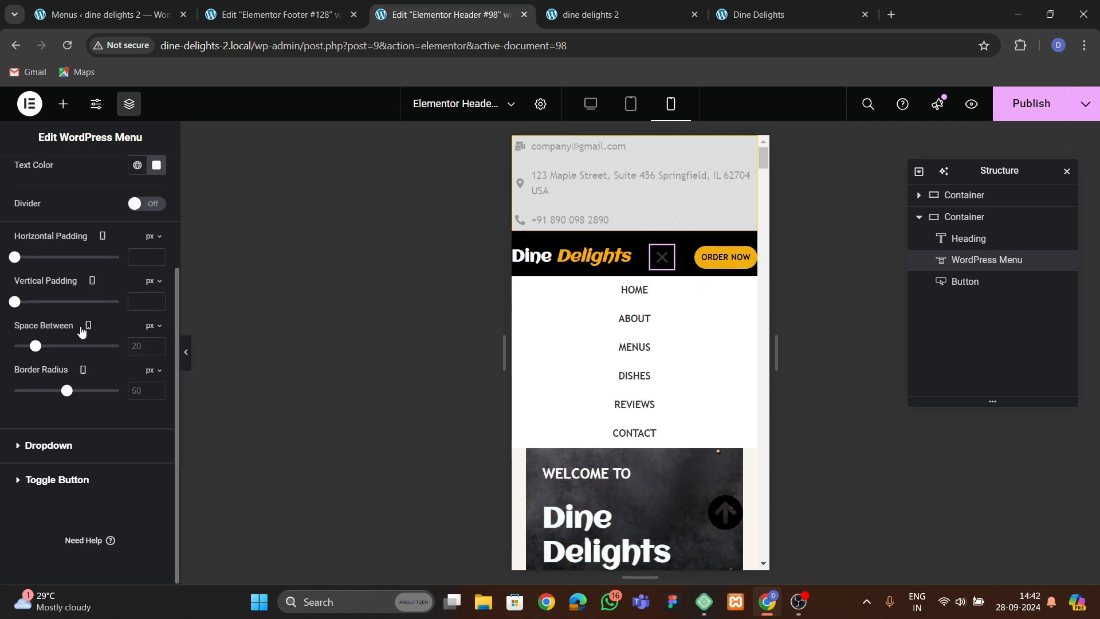
{"action": "left_click", "coordinate": [54, 476]}
{"action": "scroll", "coordinate": [131, 349], "scroll_direction": "down", "scroll_amount": 1}
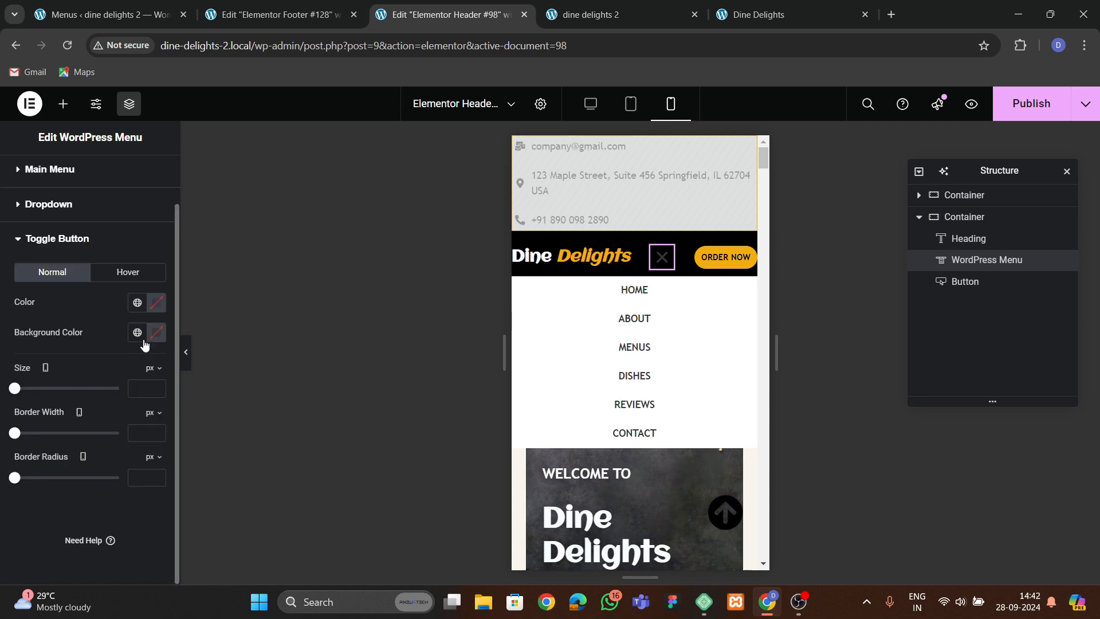
{"action": "left_click", "coordinate": [156, 302]}
{"action": "left_click", "coordinate": [90, 310]}
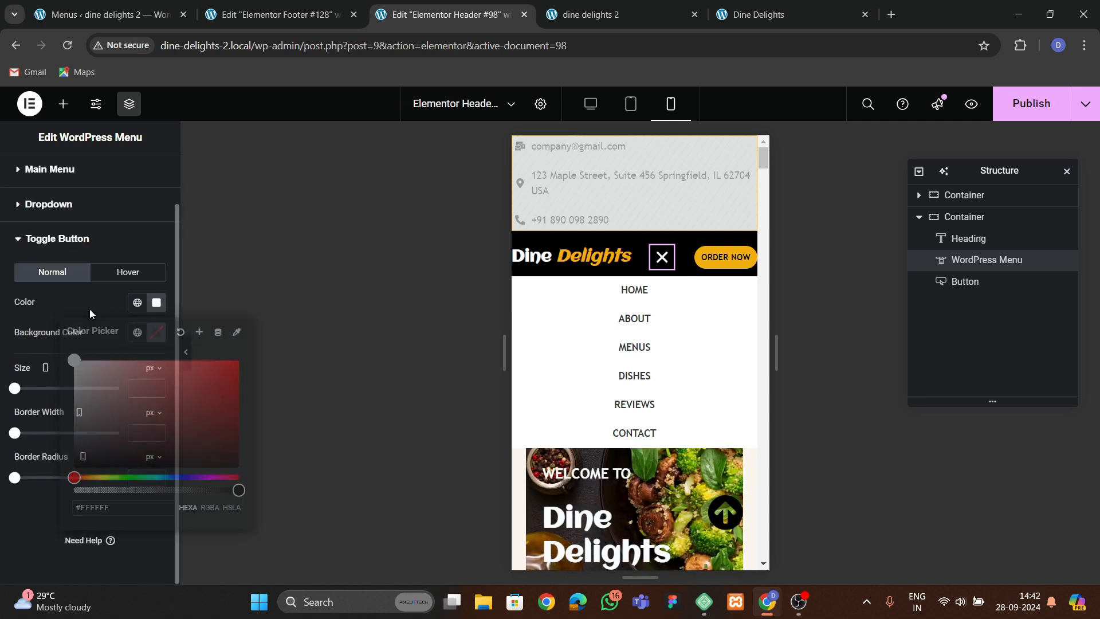
{"action": "left_click", "coordinate": [657, 268]}
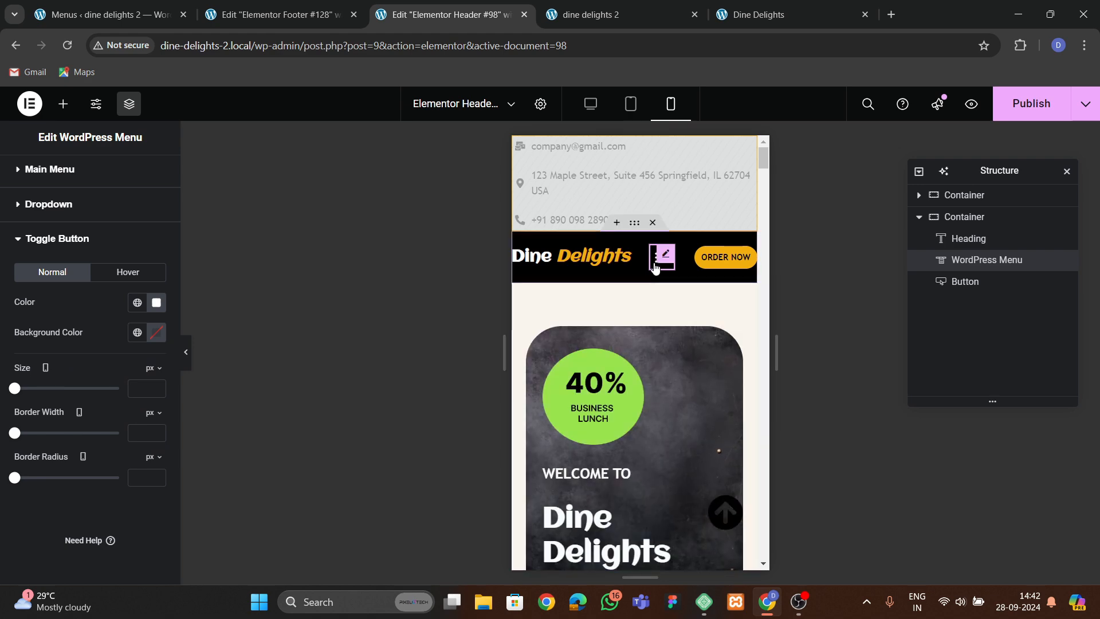
Set the header's main container padding to 8 px on all sides.
{"action": "left_click", "coordinate": [963, 217]}
{"action": "left_click", "coordinate": [146, 174]}
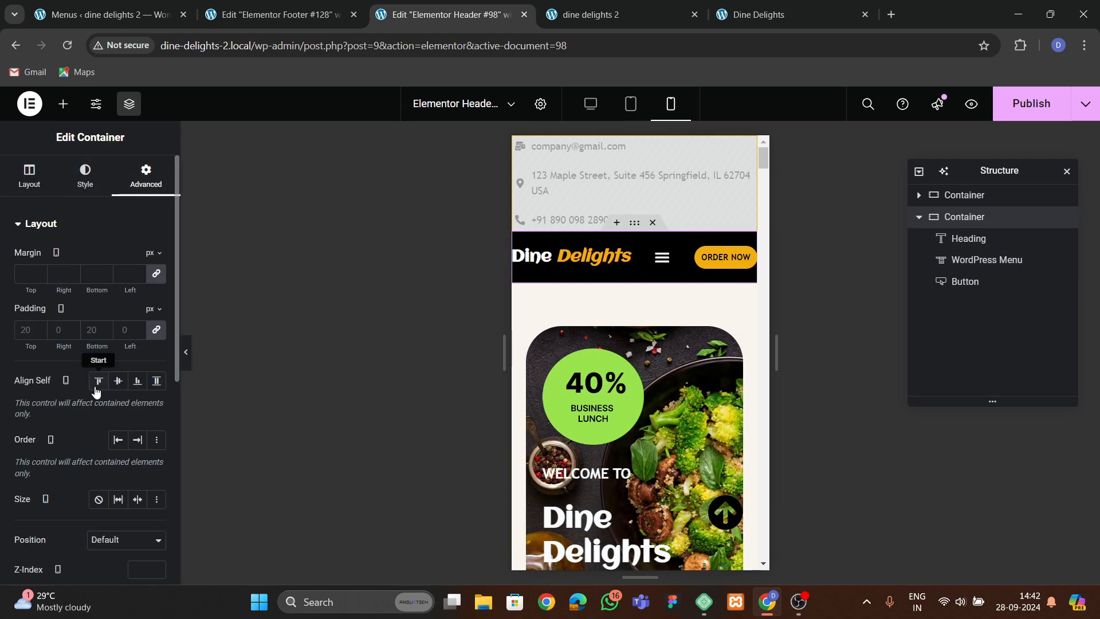
{"action": "left_click", "coordinate": [39, 329]}
{"action": "type", "text": "9"}
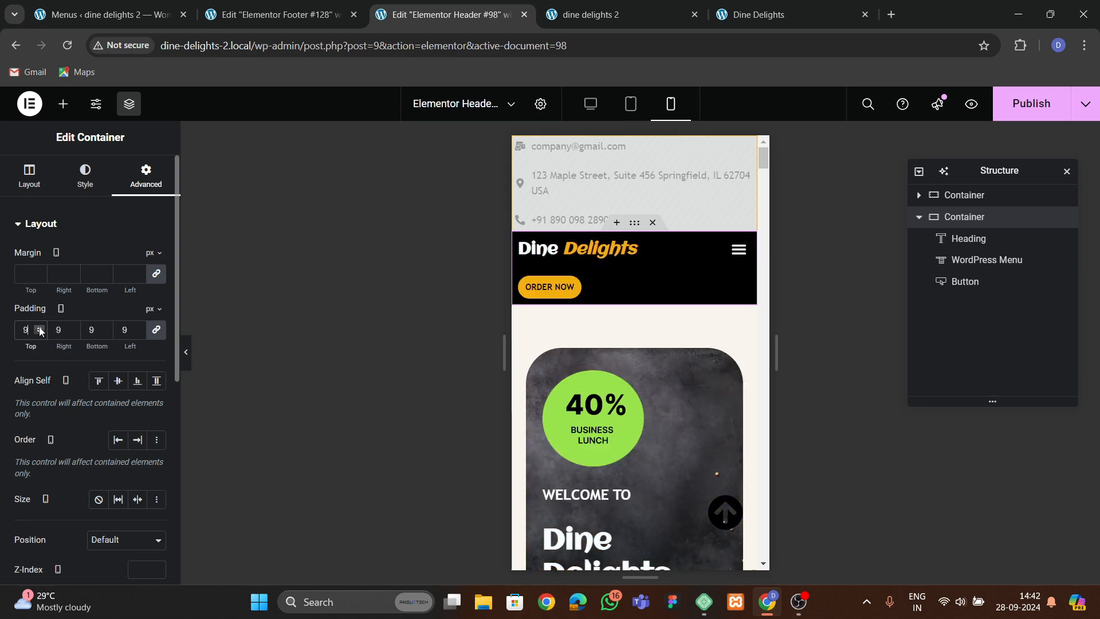
{"action": "left_click", "coordinate": [39, 332]}
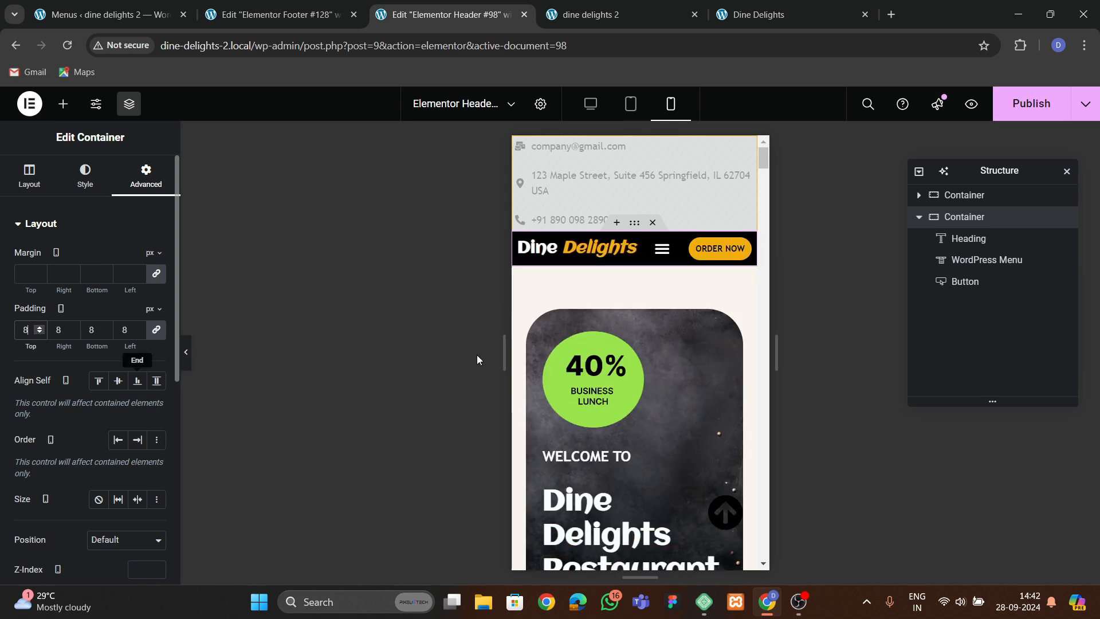
Set the mobile menu dropdown's hover background to the global theme orange color and its hover text color to black.
{"action": "left_click", "coordinate": [727, 254]}
{"action": "left_click", "coordinate": [662, 248]}
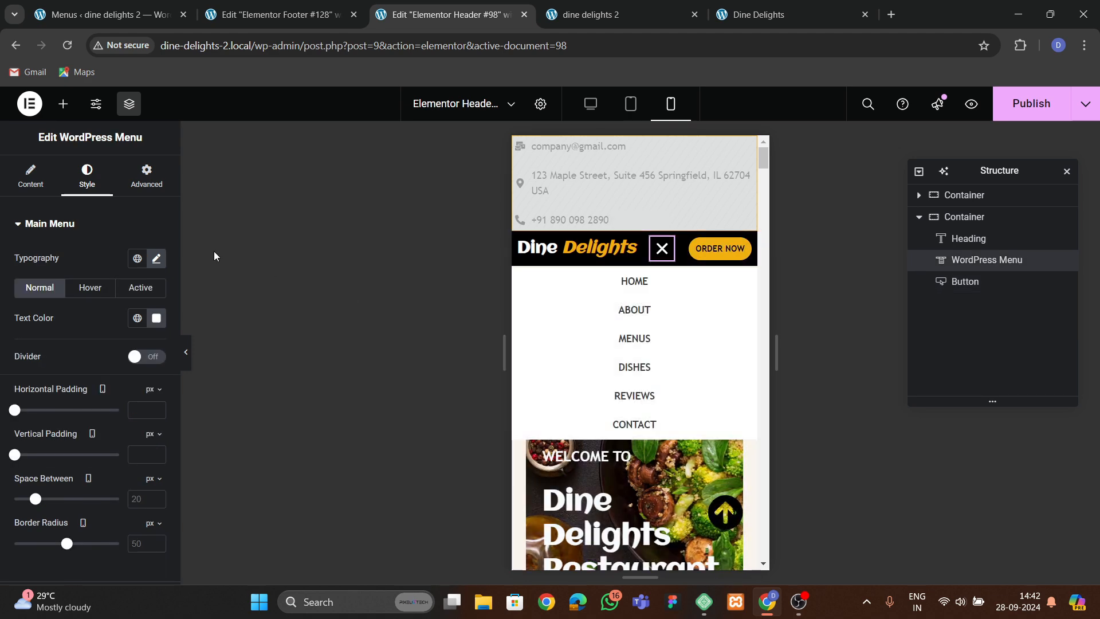
{"action": "scroll", "coordinate": [43, 309], "scroll_direction": "down", "scroll_amount": 3}
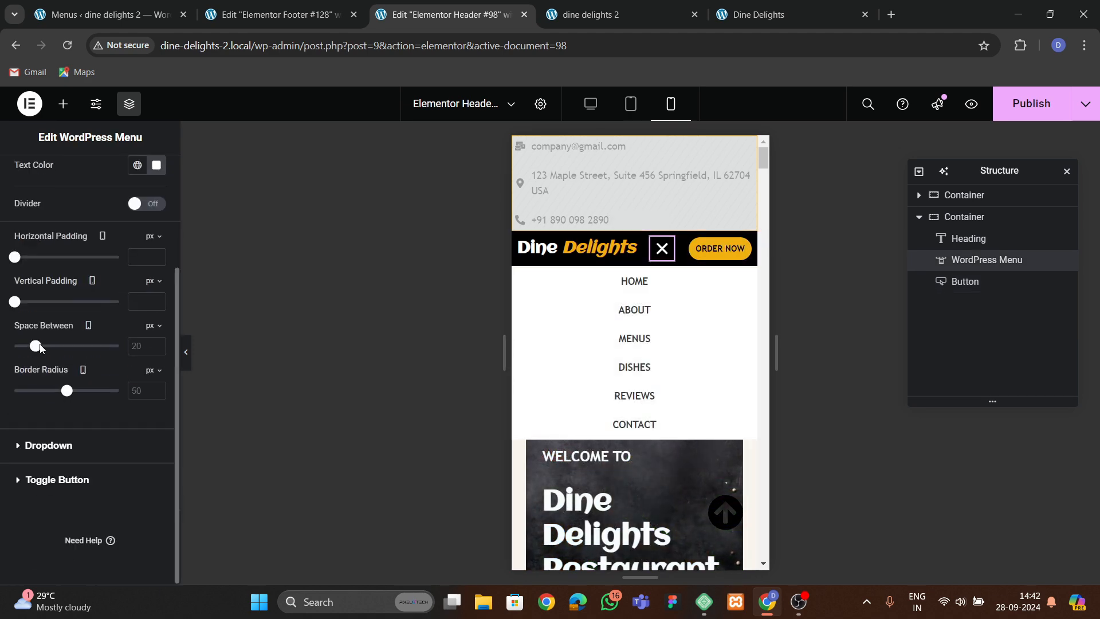
{"action": "left_click", "coordinate": [46, 445]}
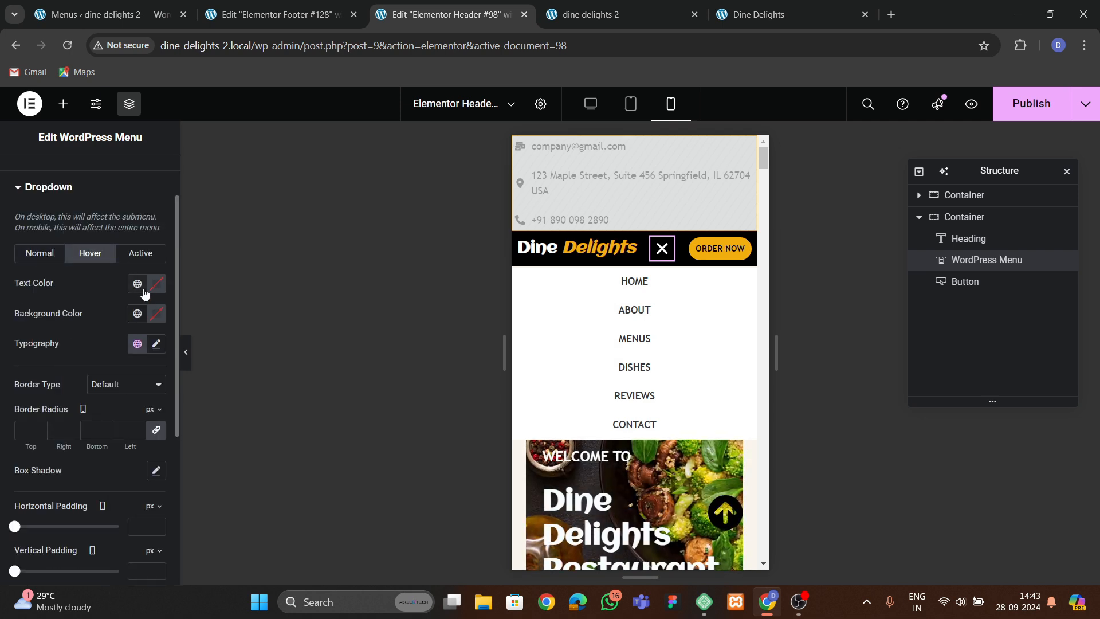
{"action": "left_click", "coordinate": [137, 315]}
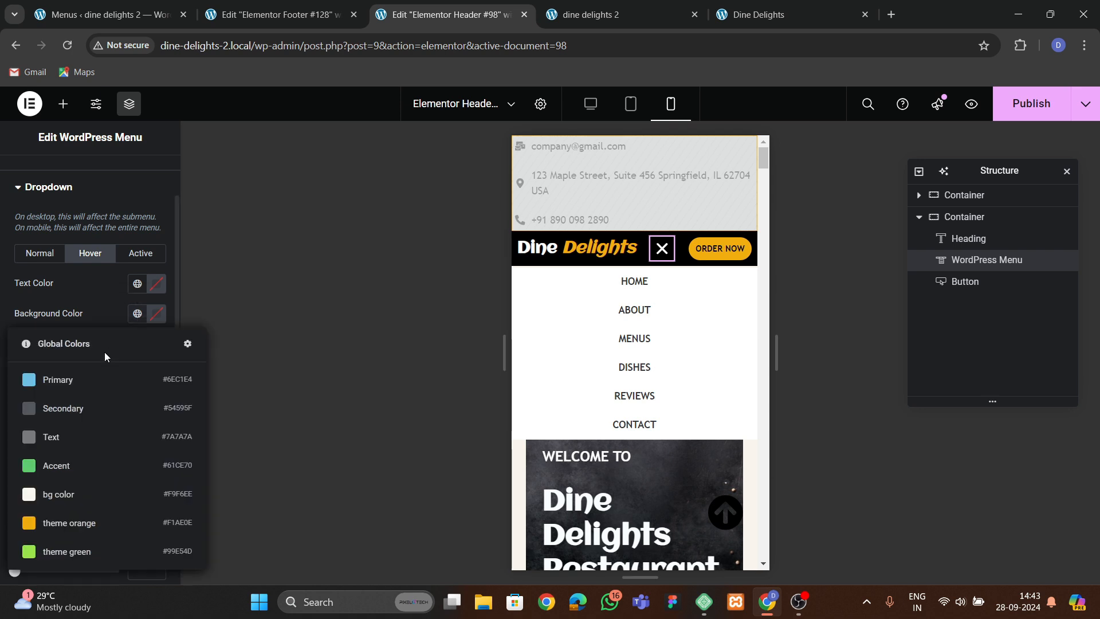
{"action": "left_click", "coordinate": [66, 523]}
{"action": "left_click", "coordinate": [156, 313]}
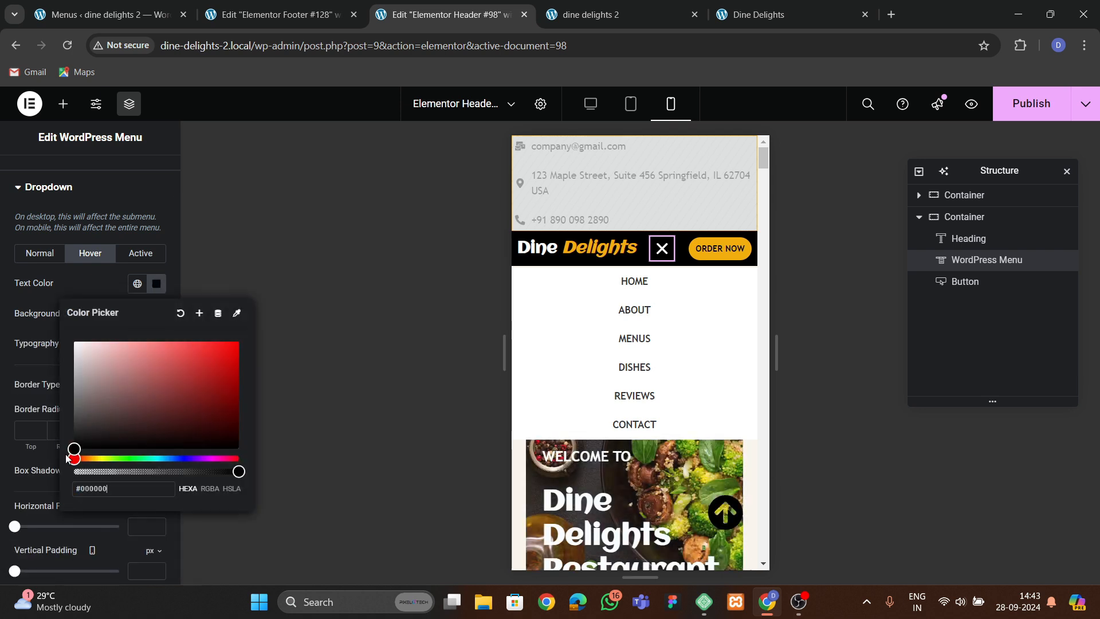
Set the dropdown's active background to theme orange and its active text color to black.
{"action": "left_click", "coordinate": [141, 253]}
{"action": "left_click", "coordinate": [136, 313]}
{"action": "left_click", "coordinate": [69, 522]}
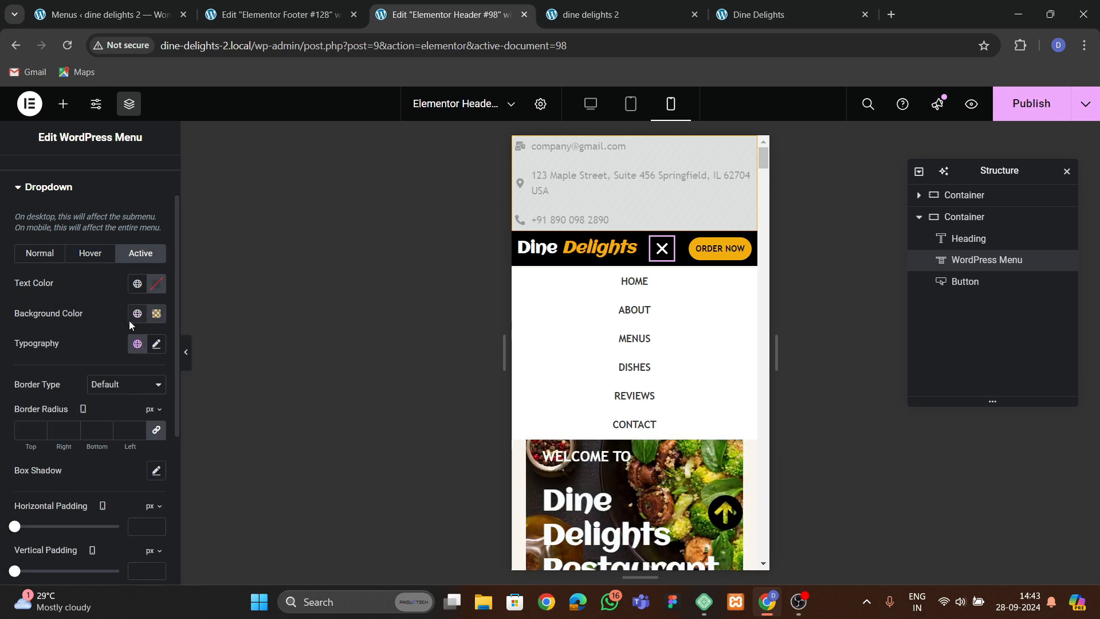
{"action": "left_click", "coordinate": [155, 286]}
{"action": "left_click", "coordinate": [69, 477]}
{"action": "left_click", "coordinate": [80, 282]}
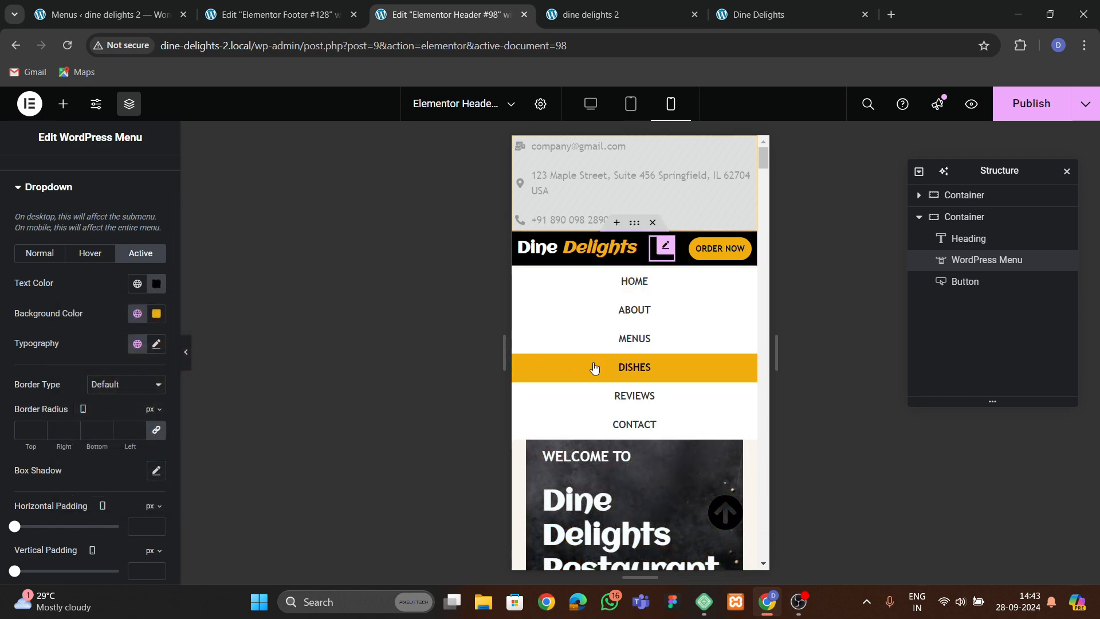
Set the dropdown's normal-state typography font family to Trebuchet MS.
{"action": "left_click", "coordinate": [659, 261]}
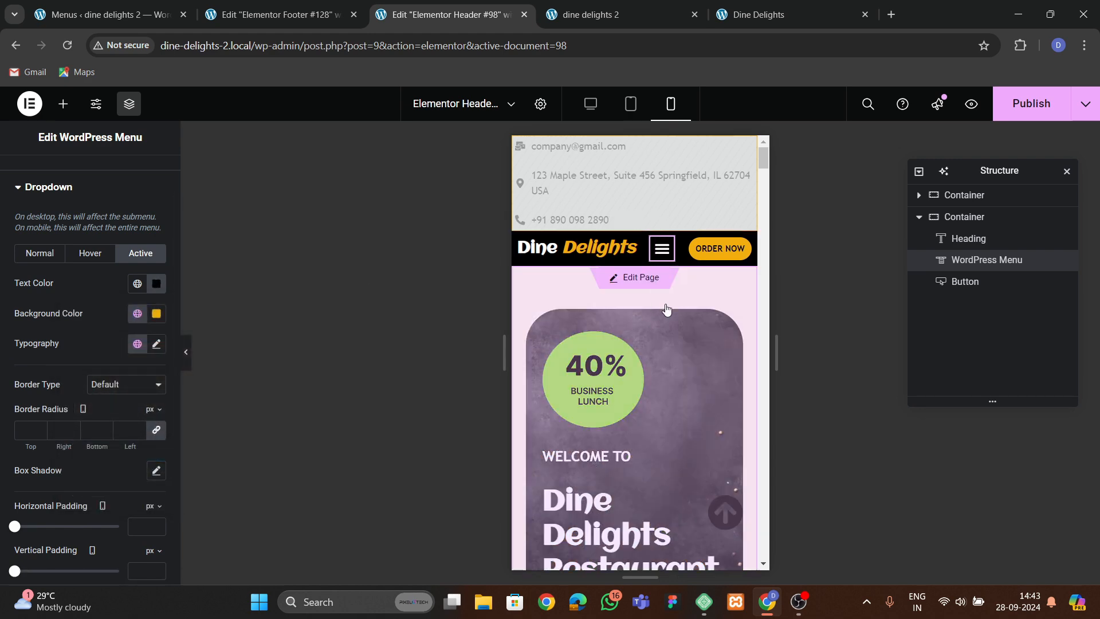
{"action": "left_click", "coordinate": [660, 248]}
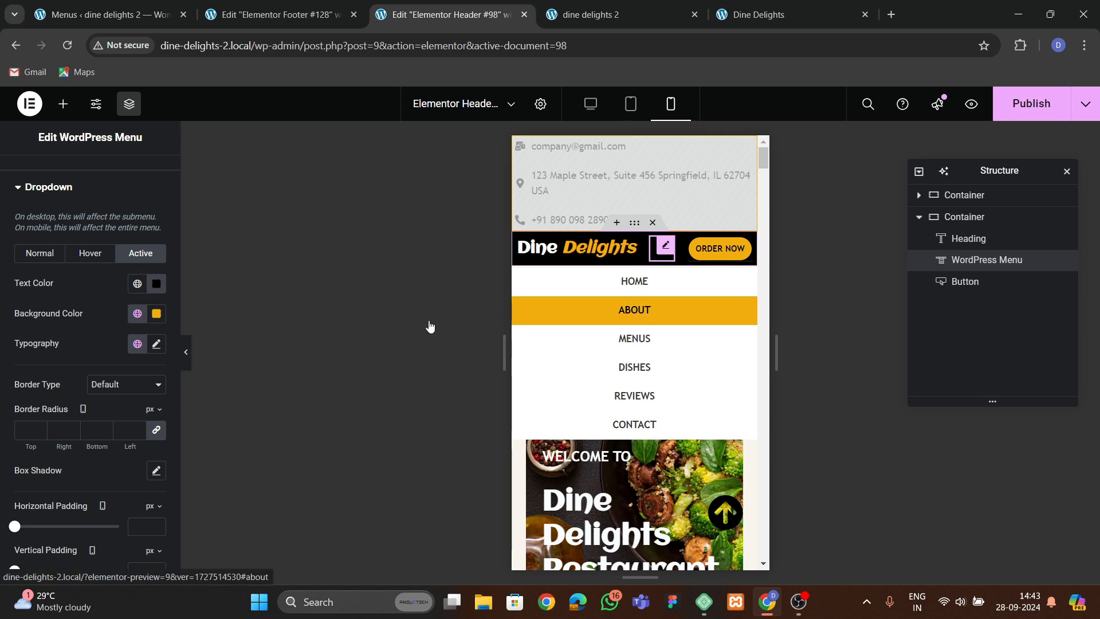
{"action": "scroll", "coordinate": [109, 282], "scroll_direction": "down", "scroll_amount": 1}
{"action": "left_click", "coordinate": [43, 183]}
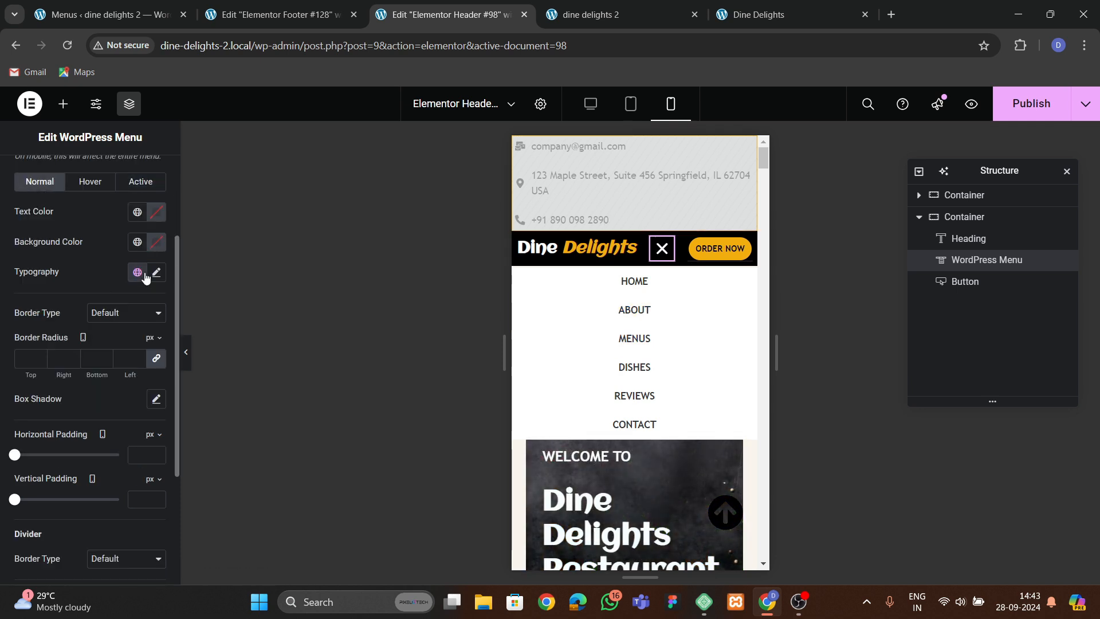
{"action": "left_click", "coordinate": [152, 272]}
{"action": "left_click", "coordinate": [109, 350]}
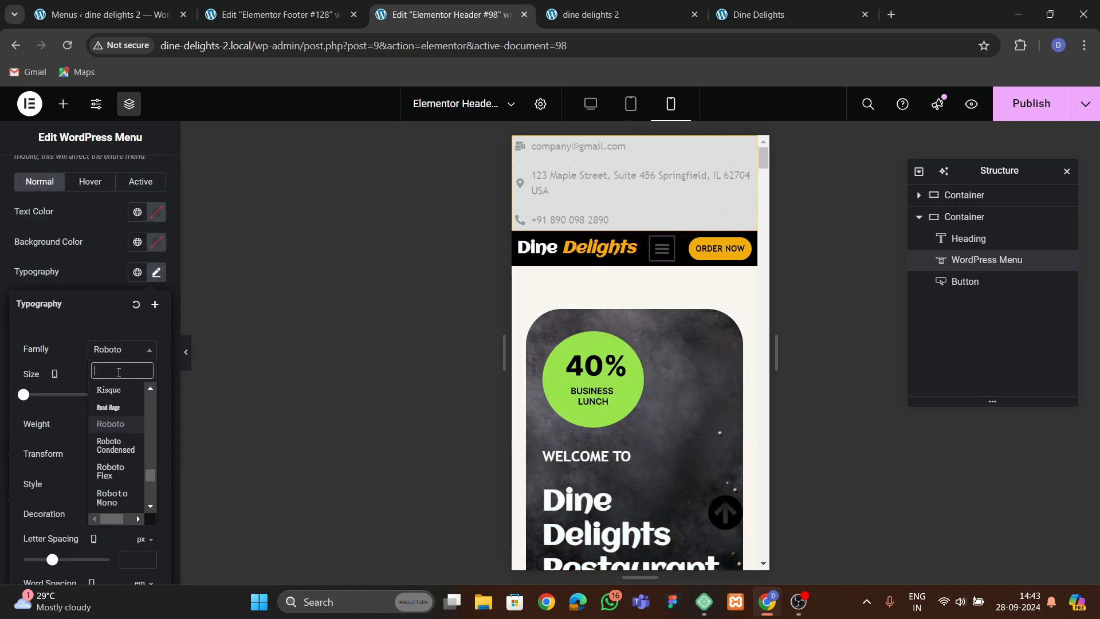
{"action": "type", "text": "tr"}
{"action": "left_click", "coordinate": [113, 405]}
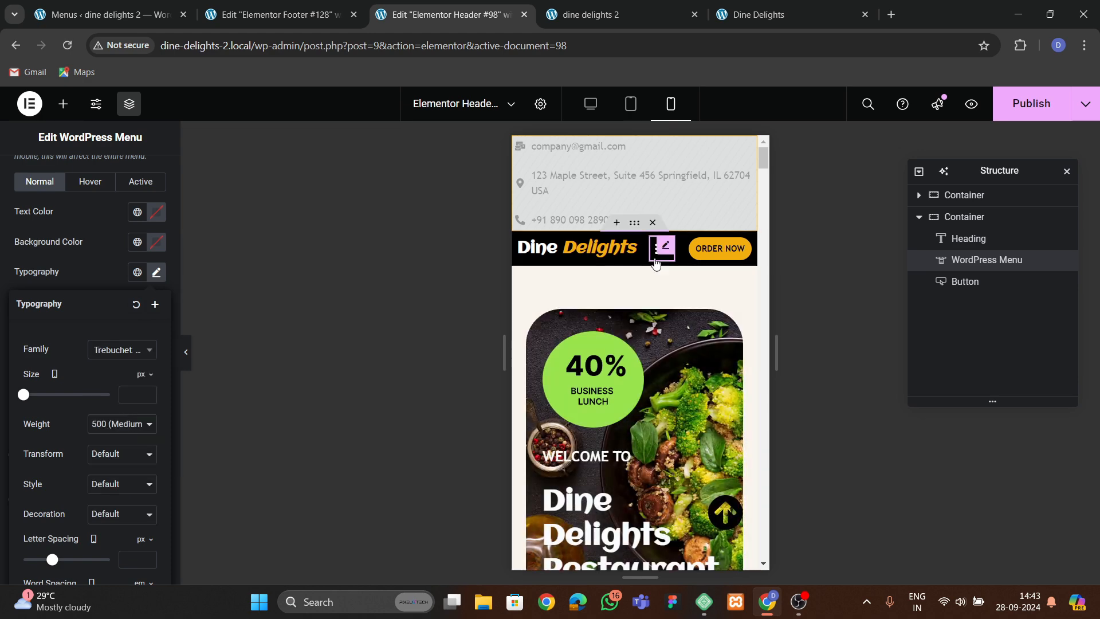
Publish the header changes.
{"action": "left_click", "coordinate": [656, 262]}
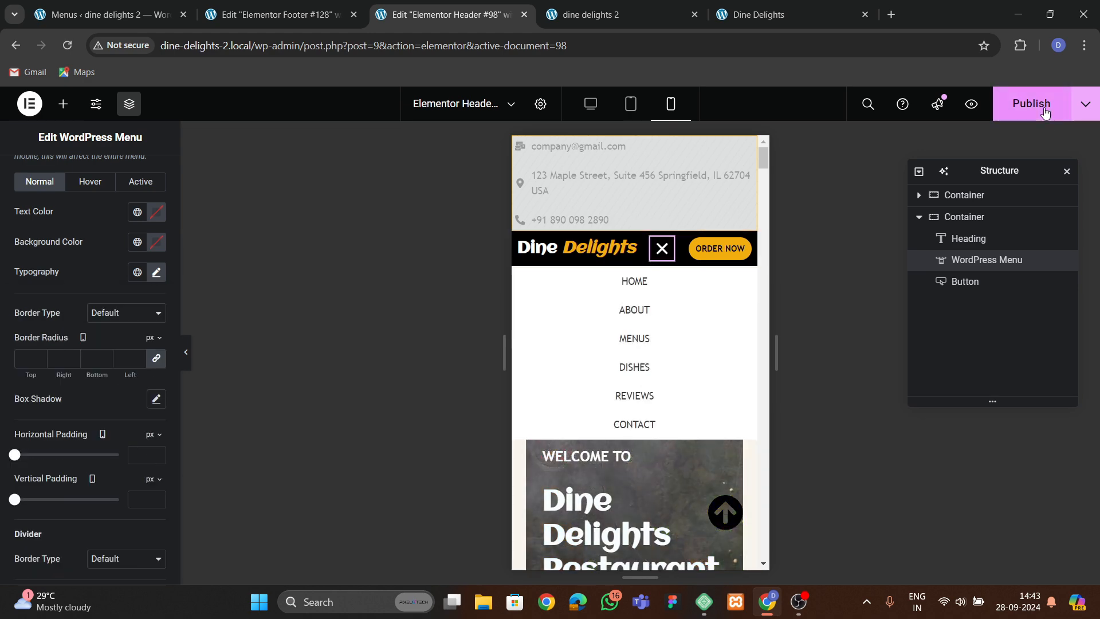
{"action": "left_click", "coordinate": [1032, 104]}
Open the footer for editing and set the copyright icon list's icon size to 13 px.
{"action": "scroll", "coordinate": [660, 371], "scroll_direction": "down", "scroll_amount": 2}
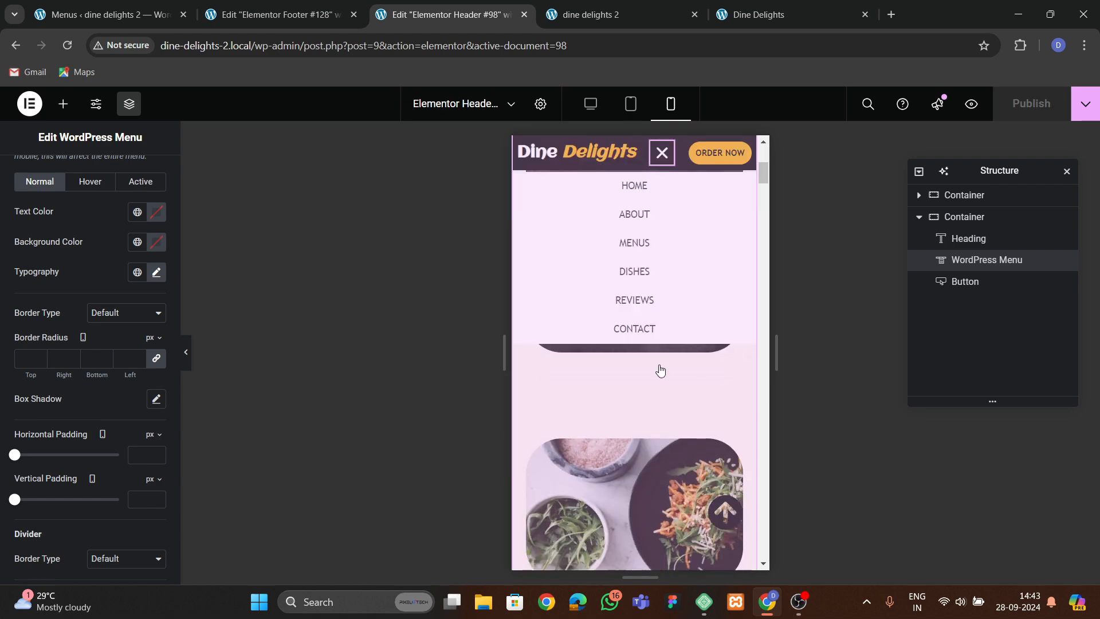
{"action": "scroll", "coordinate": [661, 376], "scroll_direction": "down", "scroll_amount": 5}
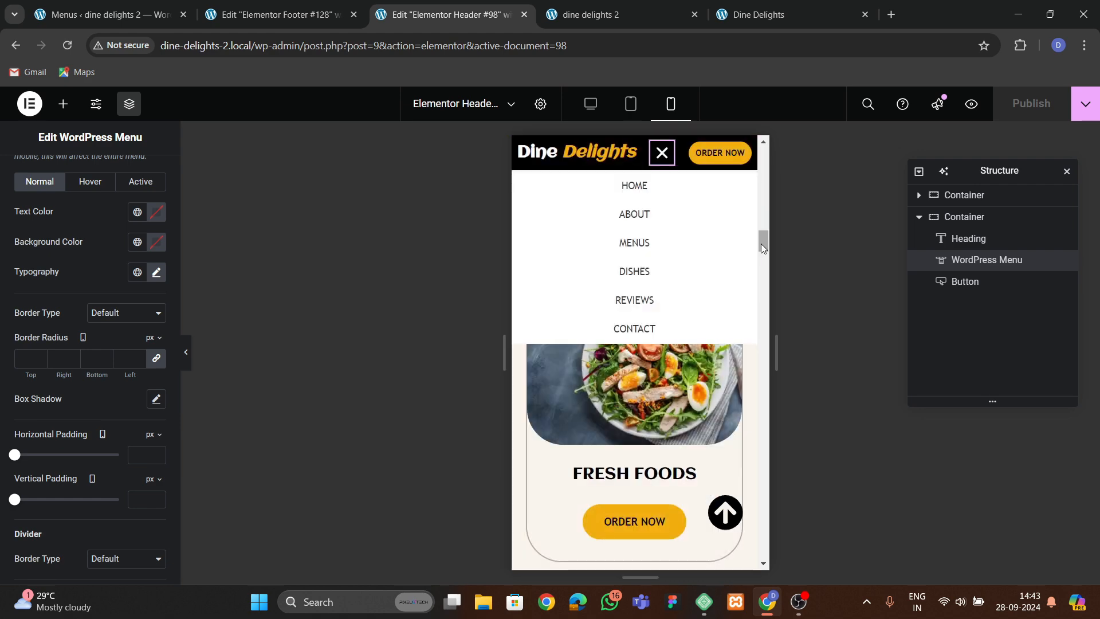
{"action": "left_click_drag", "start_coordinate": [761, 243], "coordinate": [763, 548]}
{"action": "left_click", "coordinate": [627, 549]}
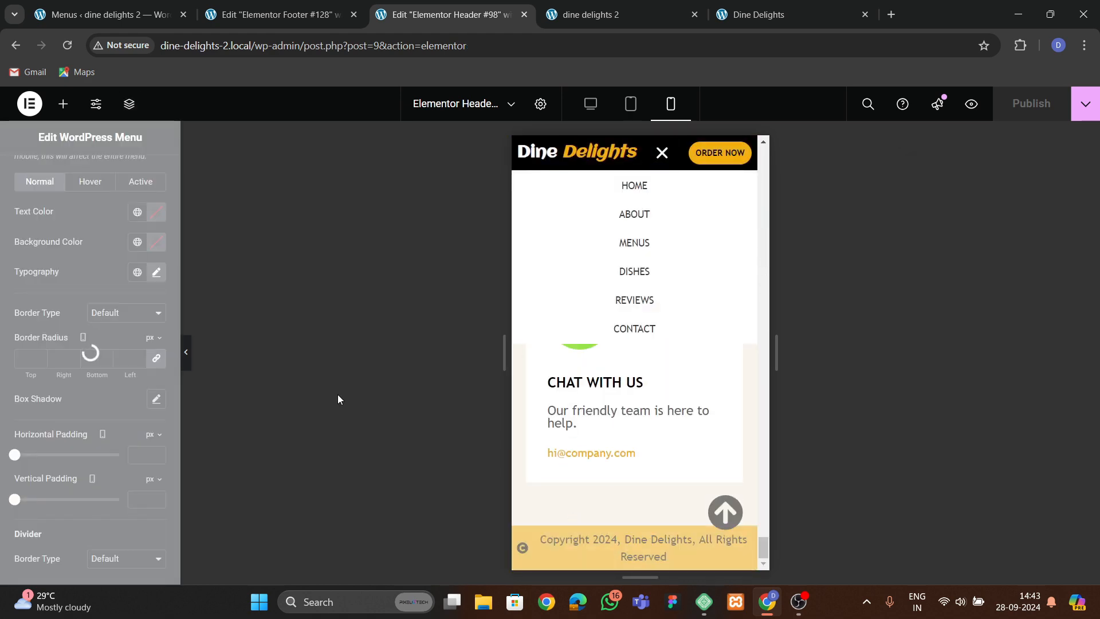
{"action": "left_click", "coordinate": [647, 556]}
{"action": "left_click", "coordinate": [87, 175]}
{"action": "left_click", "coordinate": [35, 395]}
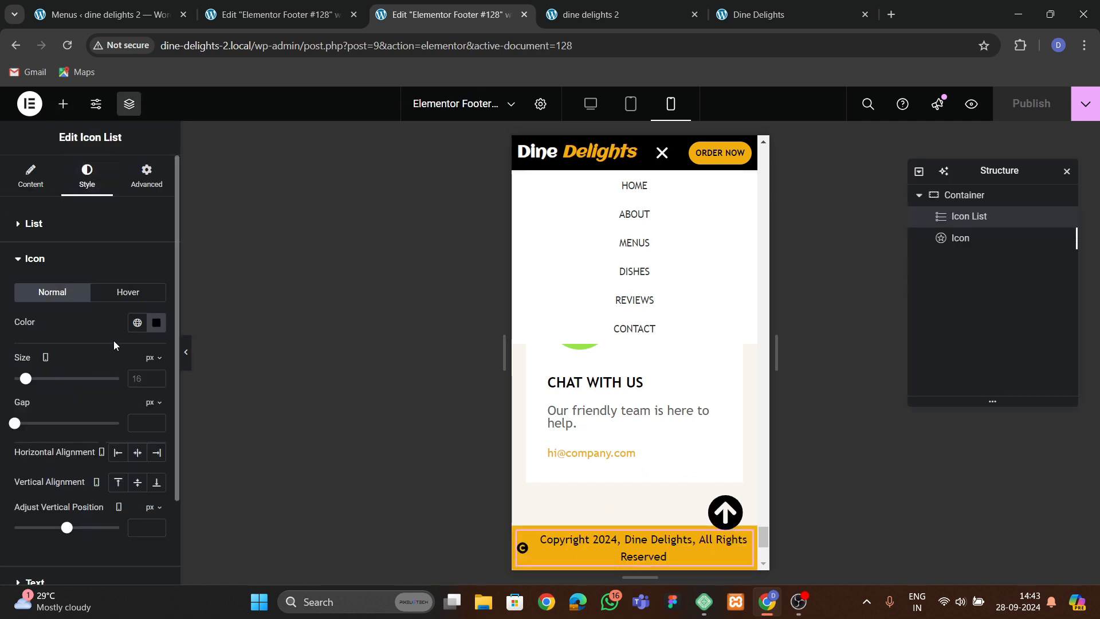
{"action": "left_click", "coordinate": [160, 377]}
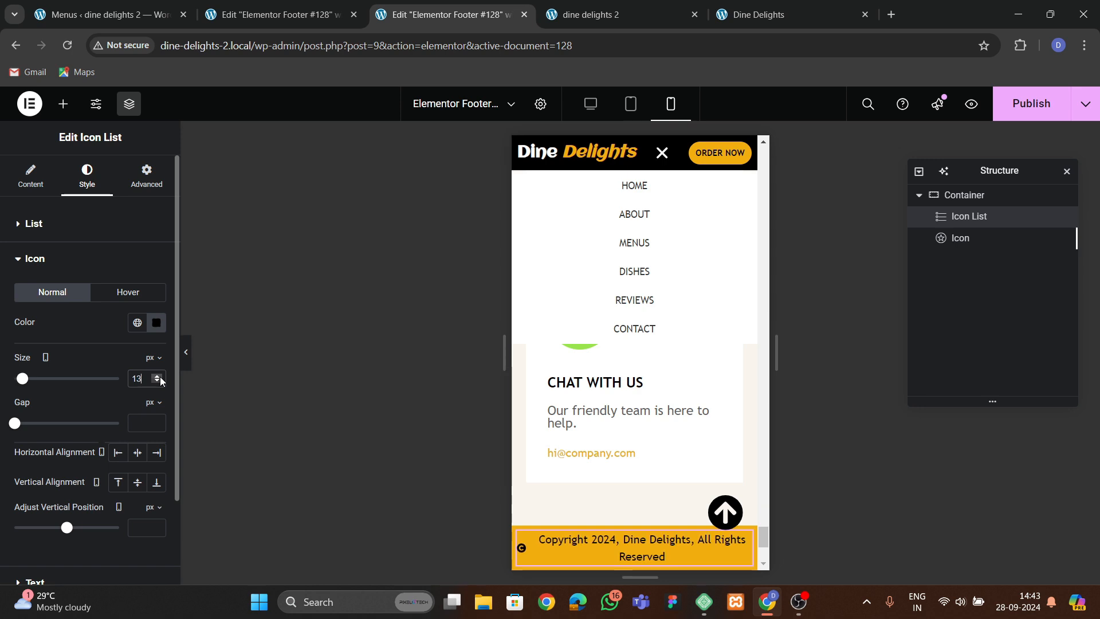
Set the copyright text size to 13 px and publish the footer.
{"action": "scroll", "coordinate": [108, 458], "scroll_direction": "down", "scroll_amount": 2}
{"action": "left_click", "coordinate": [81, 479]}
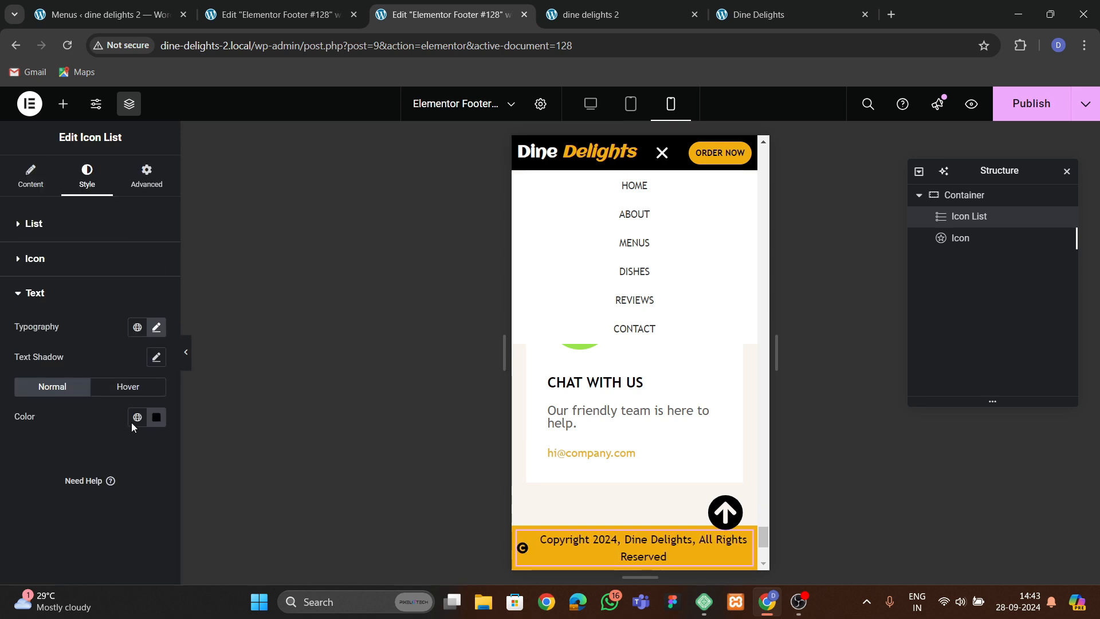
{"action": "left_click", "coordinate": [156, 327]}
{"action": "left_click", "coordinate": [147, 439]}
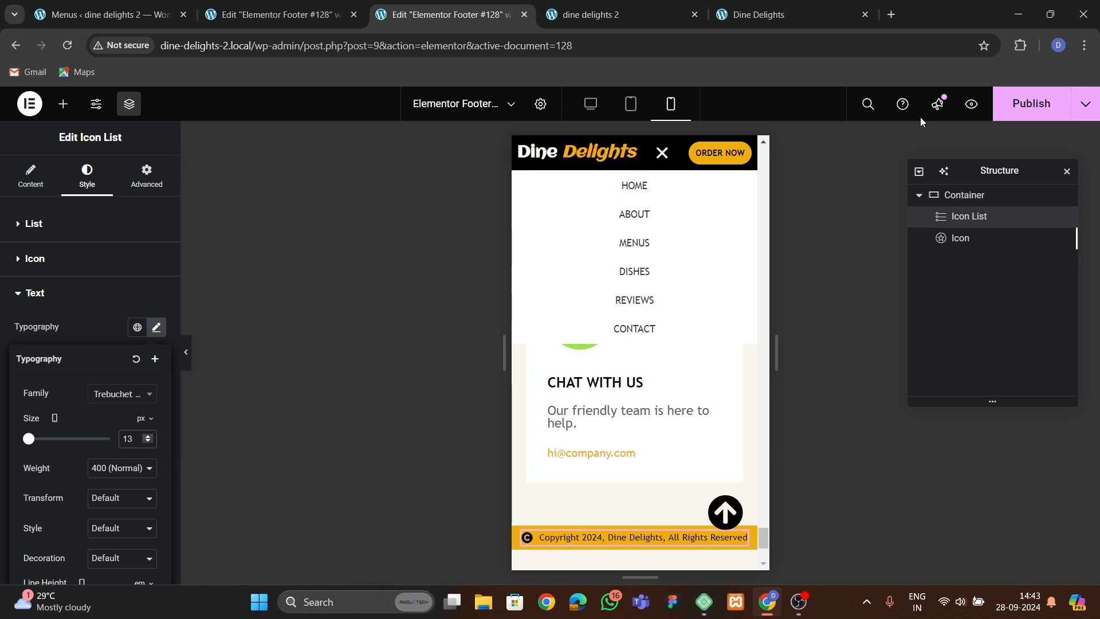
{"action": "left_click", "coordinate": [1030, 104]}
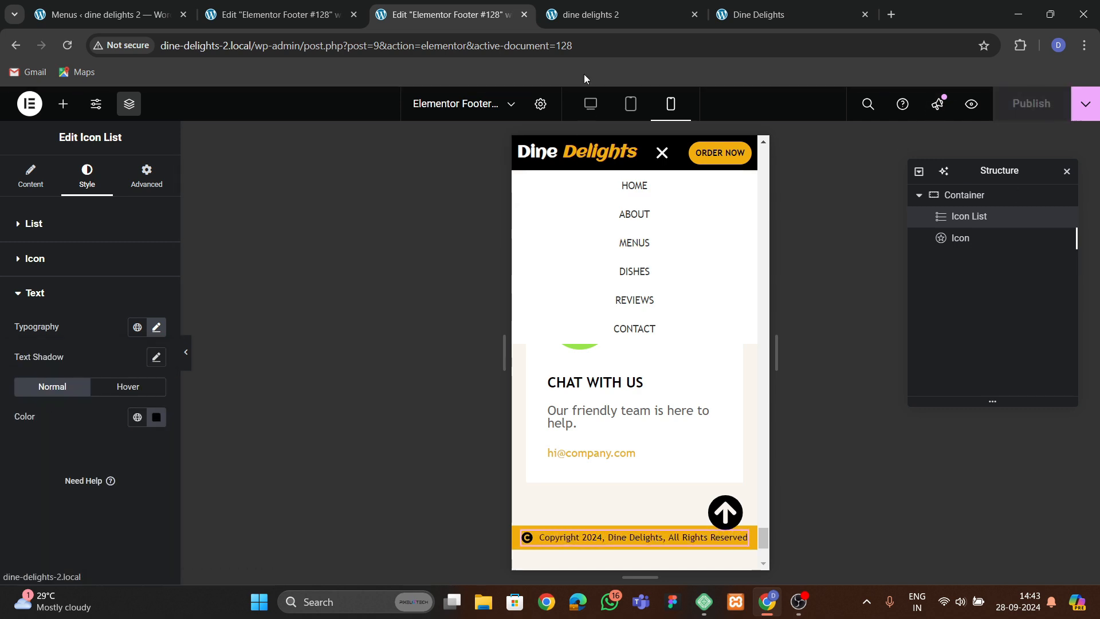
Open the live site tab and launch the browser's developer tools.
{"action": "left_click", "coordinate": [591, 15]}
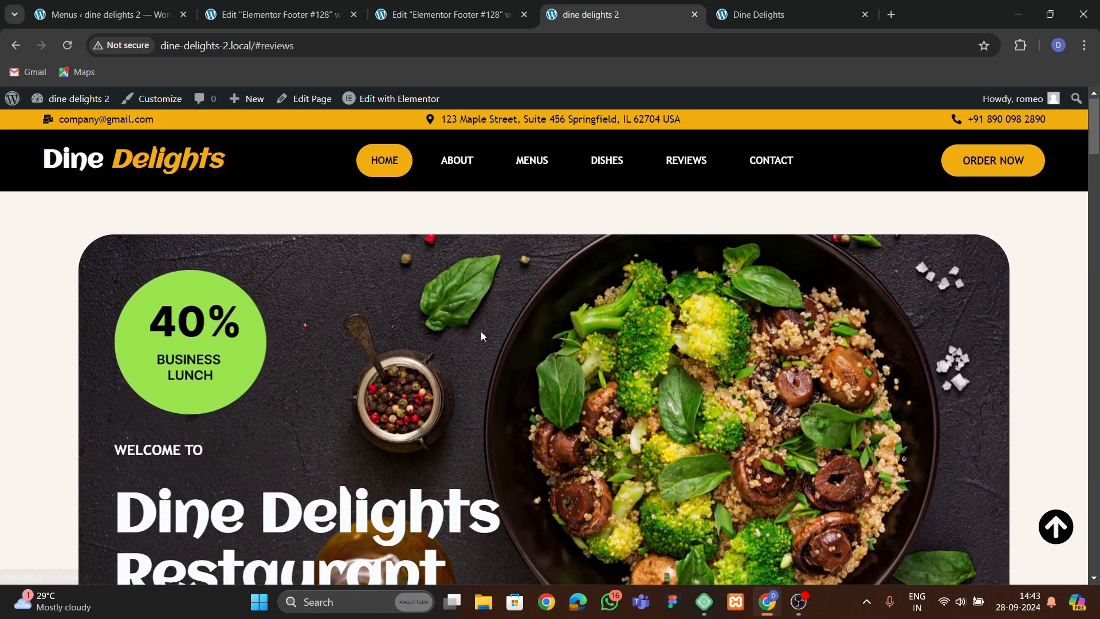
{"action": "right_click", "coordinate": [261, 220]}
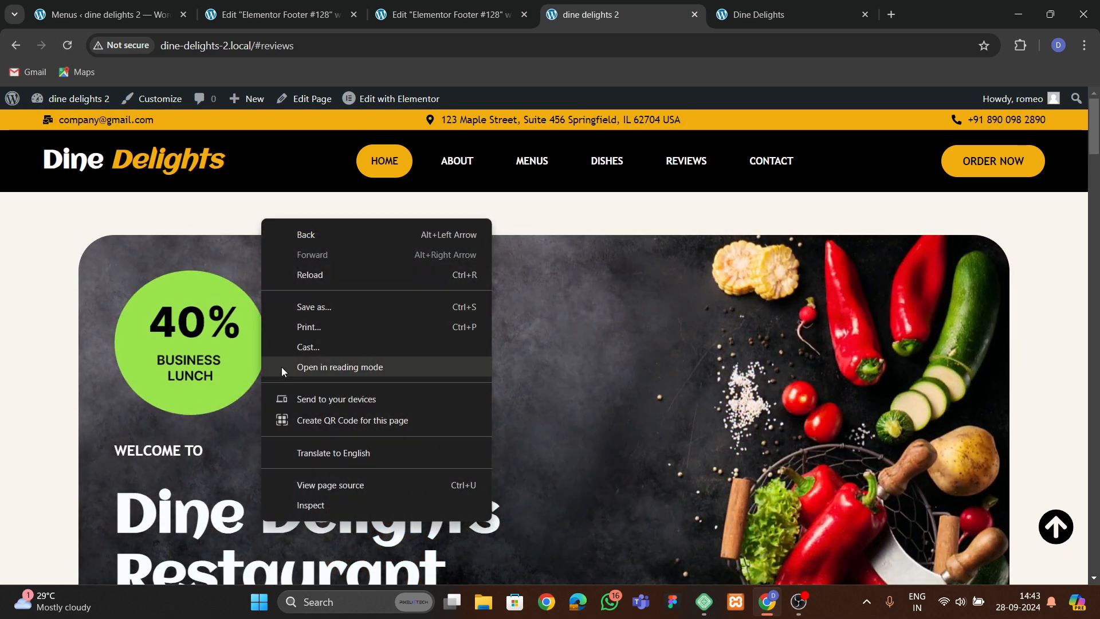
{"action": "left_click", "coordinate": [314, 490]}
{"action": "left_click", "coordinate": [776, 14]}
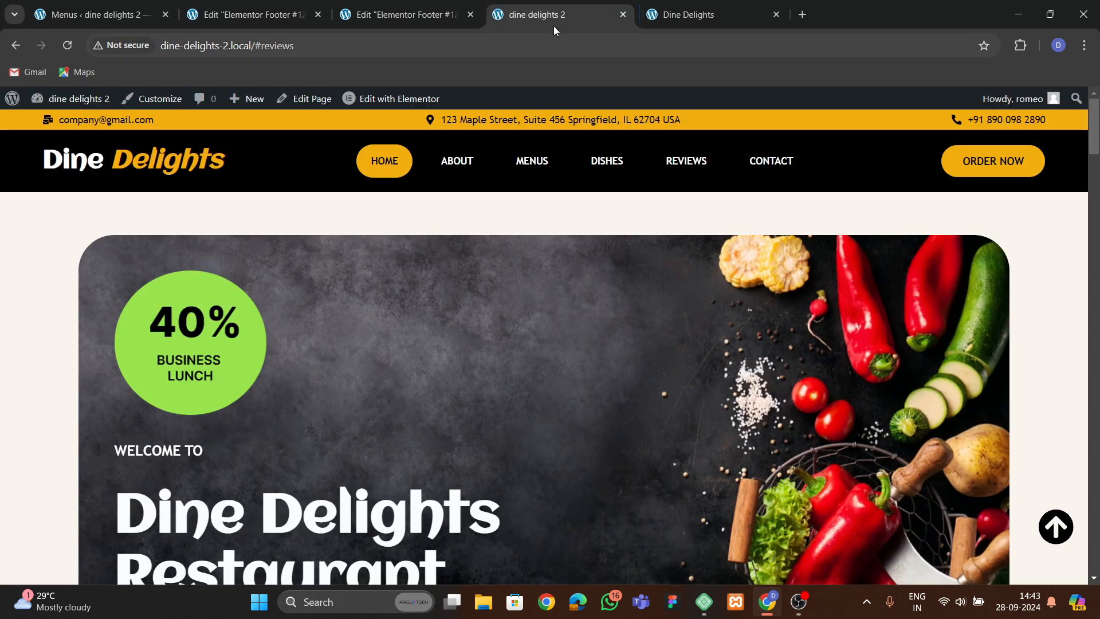
{"action": "right_click", "coordinate": [344, 223]}
{"action": "left_click", "coordinate": [395, 508]}
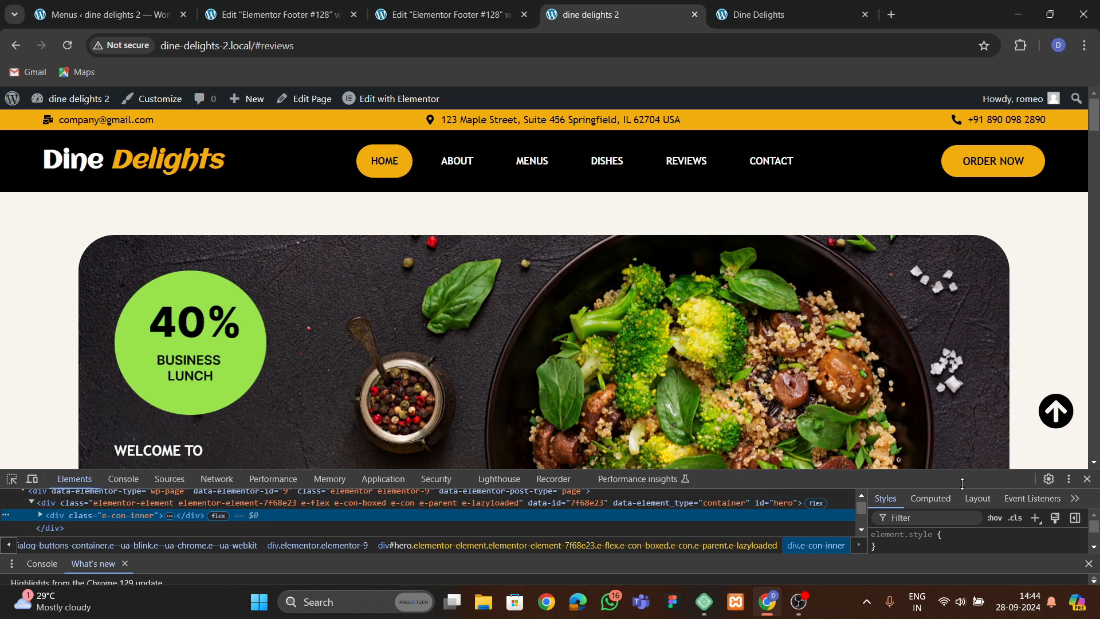
Dock the developer tools to the side and preview the site in responsive mode about 388 px wide.
{"action": "left_click", "coordinate": [1068, 479]}
{"action": "left_click", "coordinate": [1076, 485]}
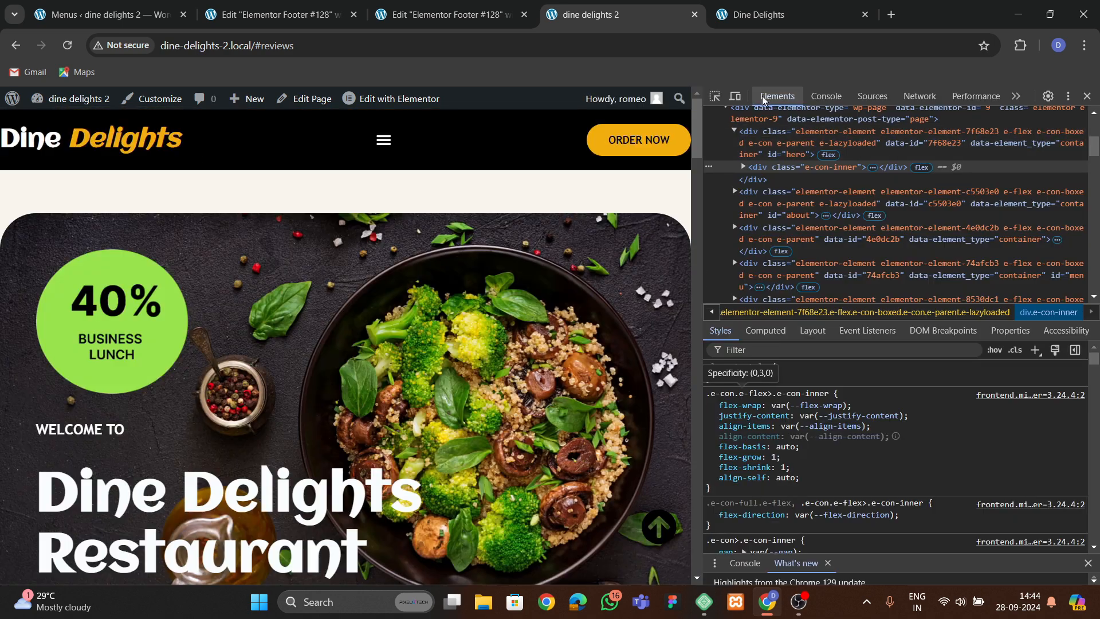
{"action": "key", "text": "ctrl+shift+m"}
{"action": "left_click_drag", "start_coordinate": [518, 357], "coordinate": [498, 353]}
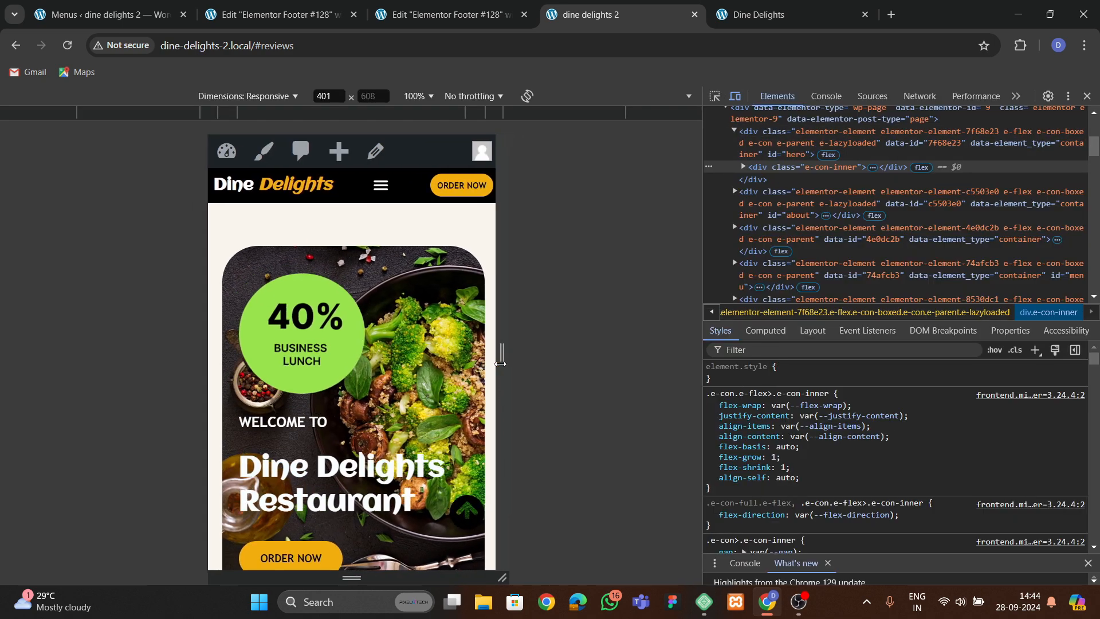
Scroll through the mobile home page to review its layout.
{"action": "scroll", "coordinate": [358, 424], "scroll_direction": "down", "scroll_amount": 10}
{"action": "scroll", "coordinate": [358, 424], "scroll_direction": "down", "scroll_amount": 15}
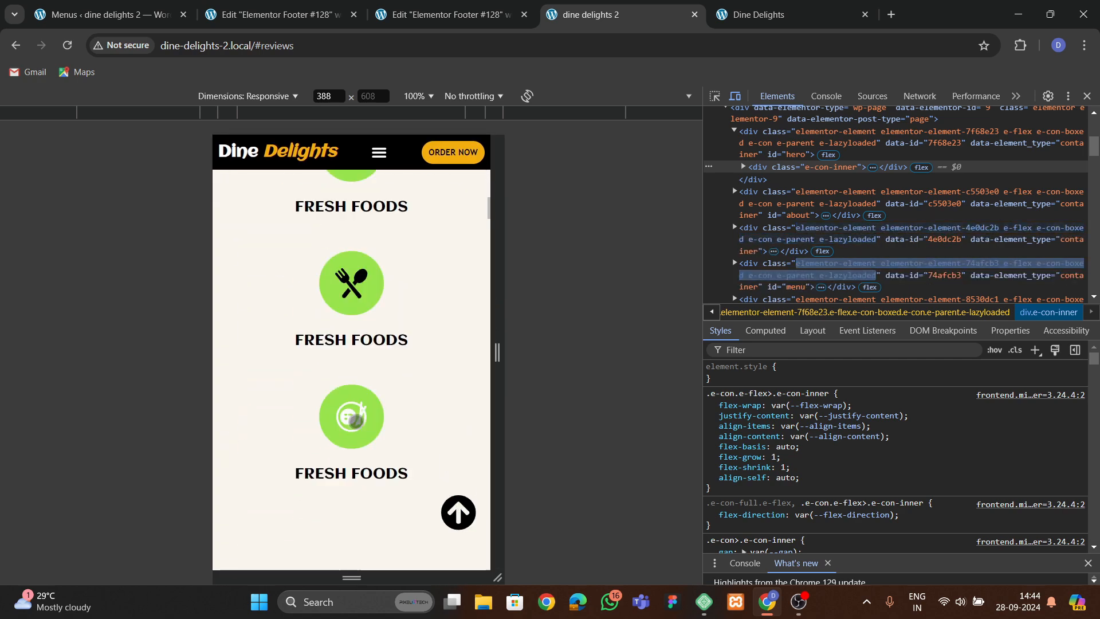
{"action": "scroll", "coordinate": [356, 422], "scroll_direction": "up", "scroll_amount": 15}
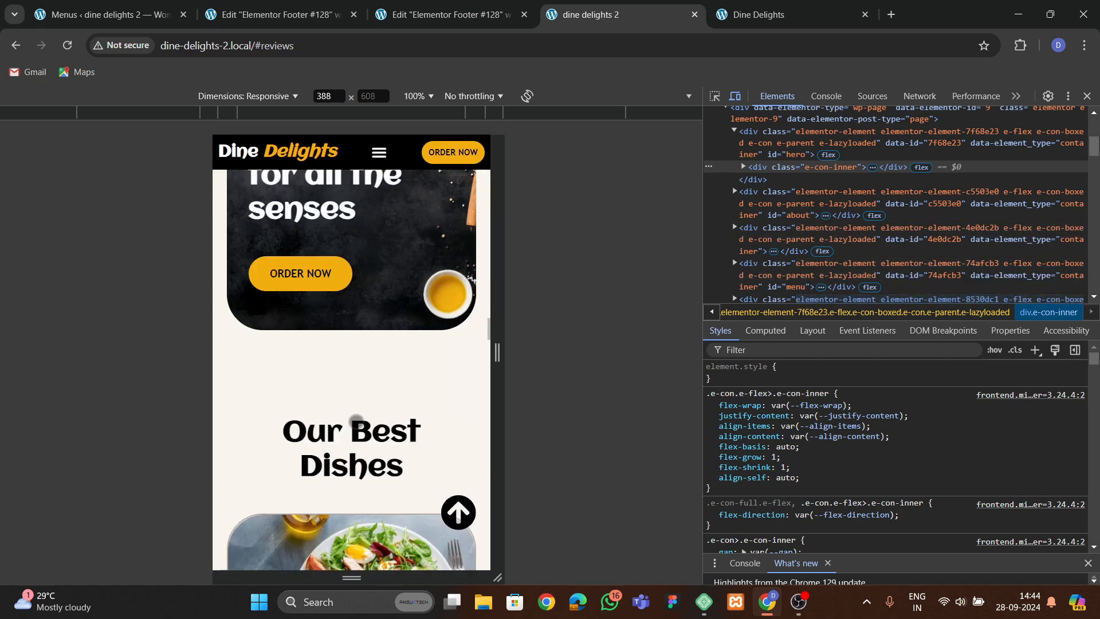
{"action": "scroll", "coordinate": [356, 421], "scroll_direction": "down", "scroll_amount": 8}
{"action": "scroll", "coordinate": [356, 421], "scroll_direction": "up", "scroll_amount": 8}
{"action": "scroll", "coordinate": [356, 422], "scroll_direction": "down", "scroll_amount": 3}
{"action": "scroll", "coordinate": [350, 424], "scroll_direction": "down", "scroll_amount": 10}
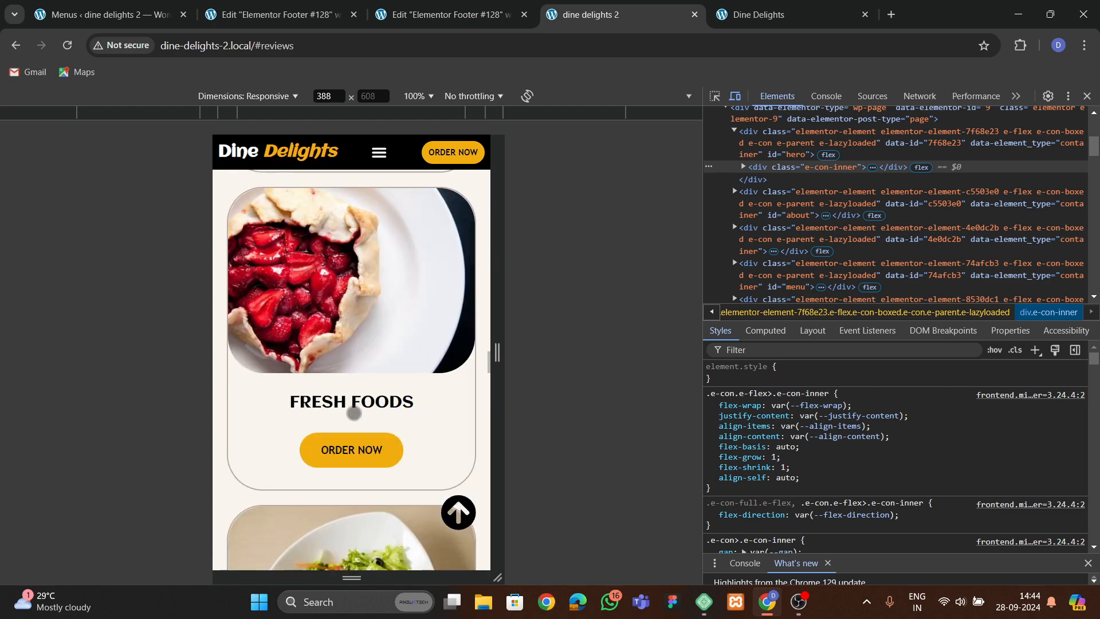
{"action": "scroll", "coordinate": [350, 424], "scroll_direction": "down", "scroll_amount": 15}
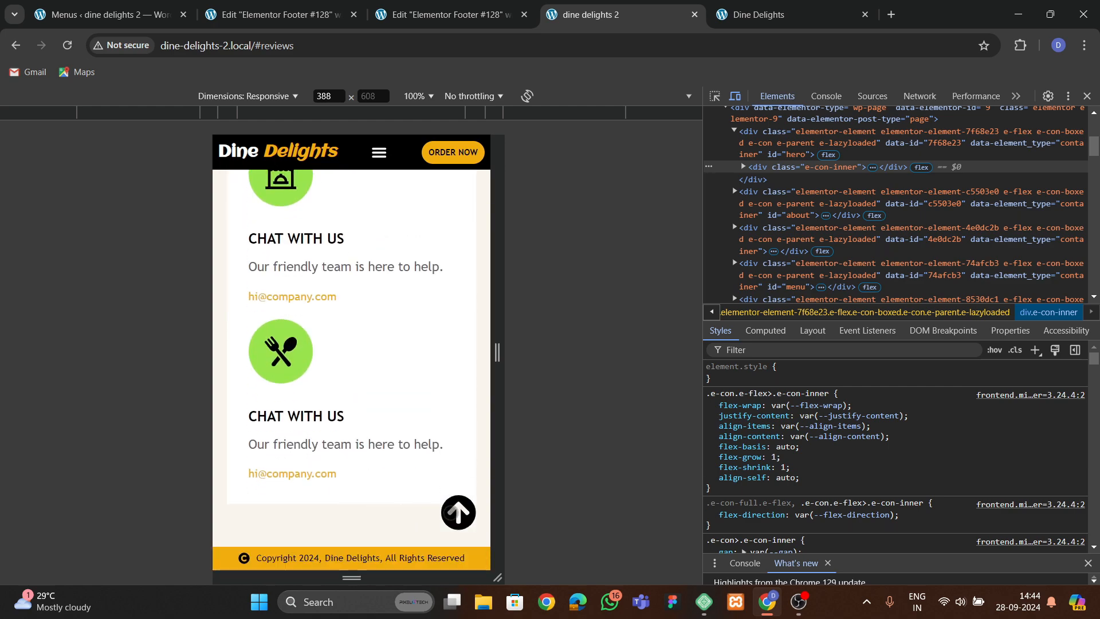
Test the back-to-top button and mobile menu links, then close the developer tools.
{"action": "left_click", "coordinate": [451, 513]}
{"action": "left_click", "coordinate": [379, 153]}
{"action": "left_click", "coordinate": [364, 213]}
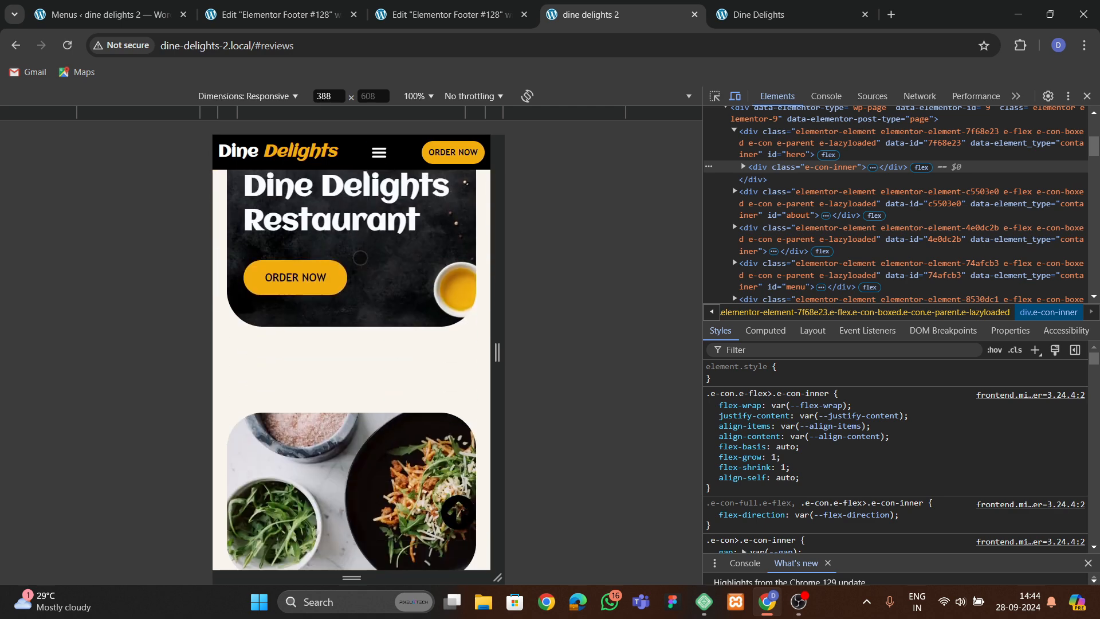
{"action": "left_click", "coordinate": [379, 153]}
{"action": "left_click", "coordinate": [360, 269]}
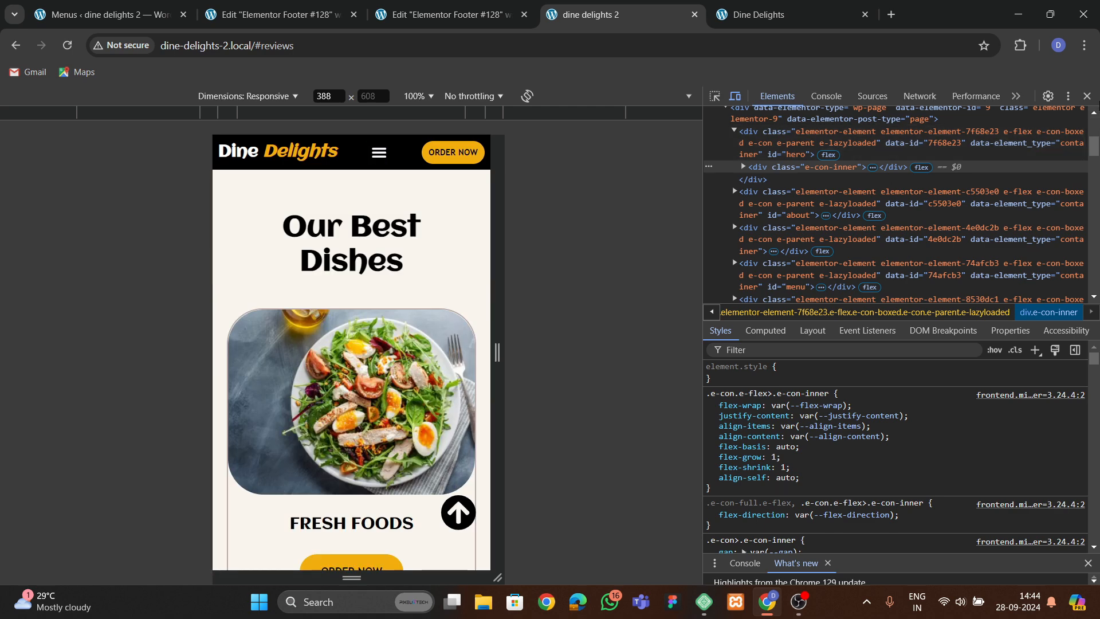
{"action": "left_click", "coordinate": [1090, 96]}
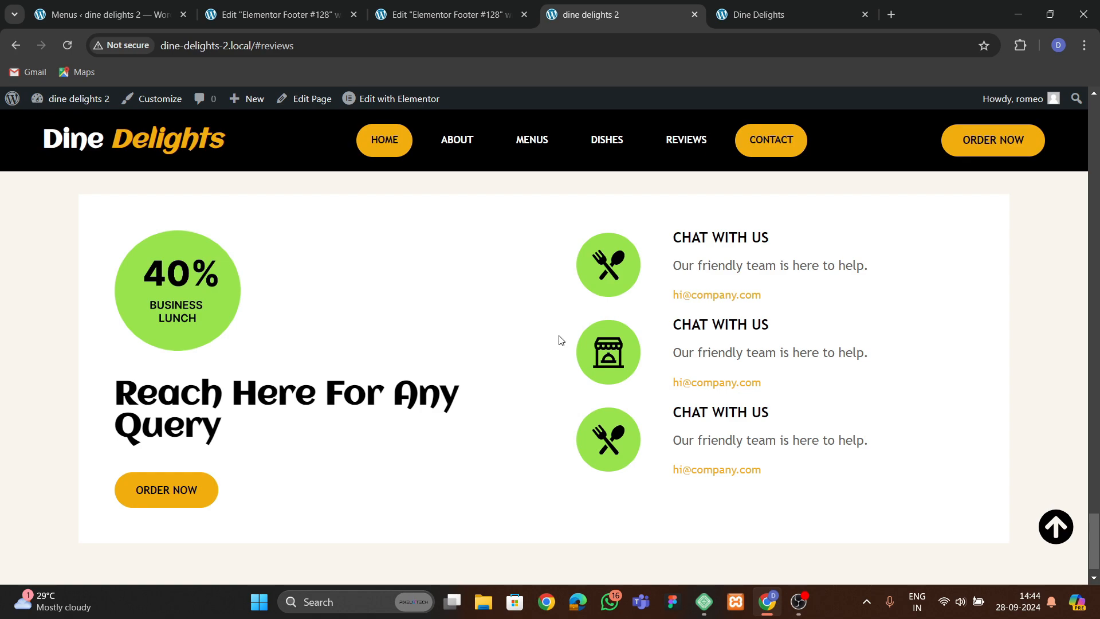
{"action": "scroll", "coordinate": [560, 340], "scroll_direction": "up", "scroll_amount": 15}
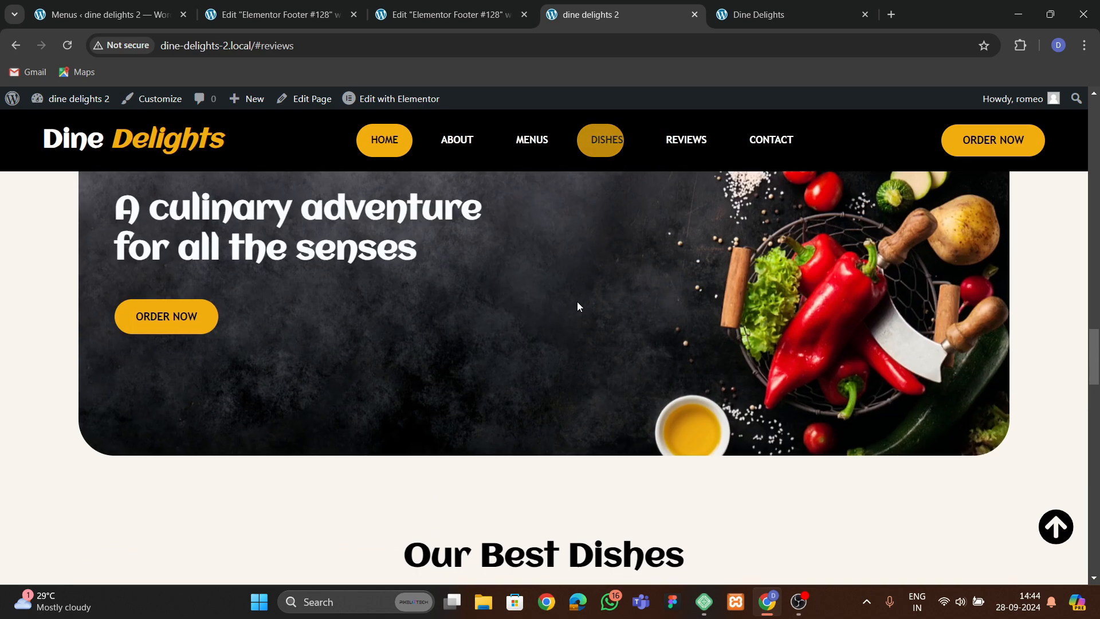
Reload the reference Dine Delights site and scroll through its hero section to review its entrance animations.
{"action": "left_click", "coordinate": [758, 16]}
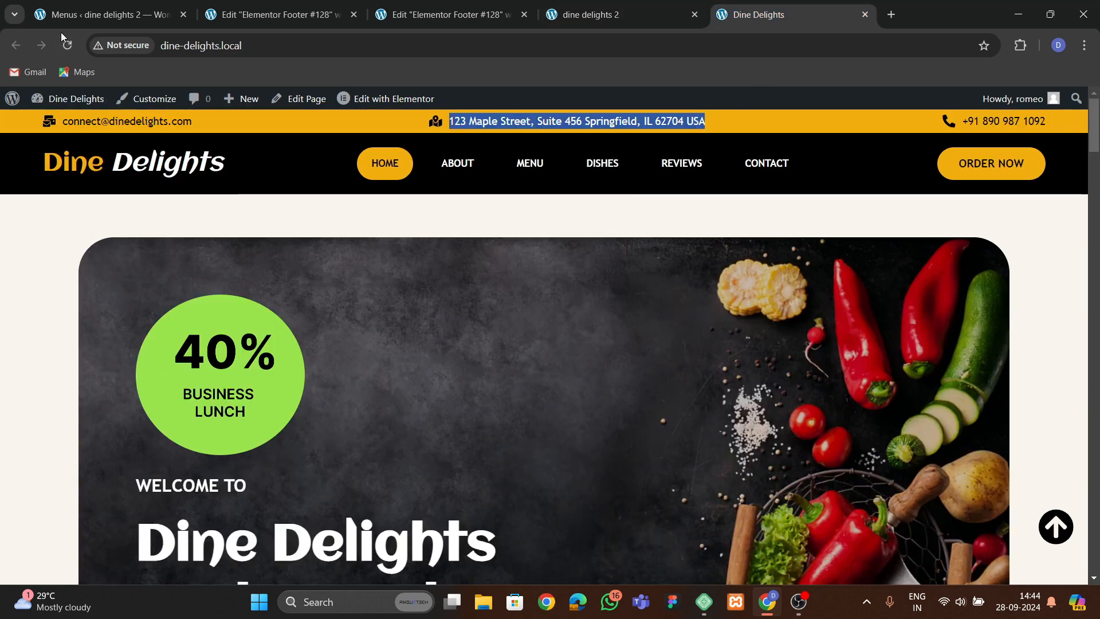
{"action": "left_click", "coordinate": [67, 45]}
{"action": "scroll", "coordinate": [354, 439], "scroll_direction": "down", "scroll_amount": 3}
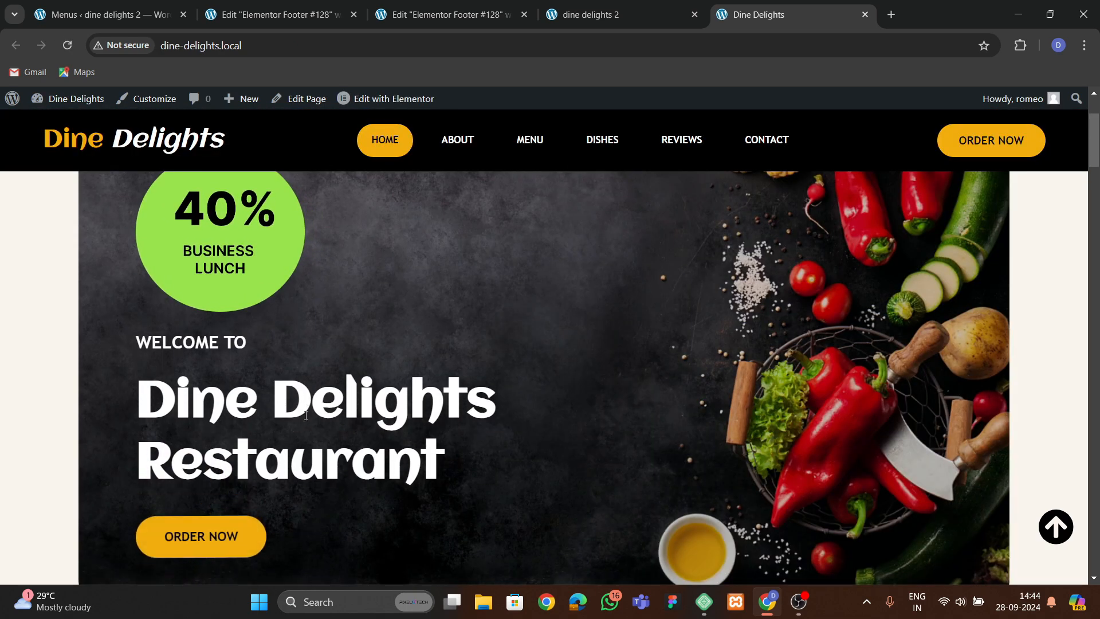
{"action": "scroll", "coordinate": [321, 395], "scroll_direction": "down", "scroll_amount": 8}
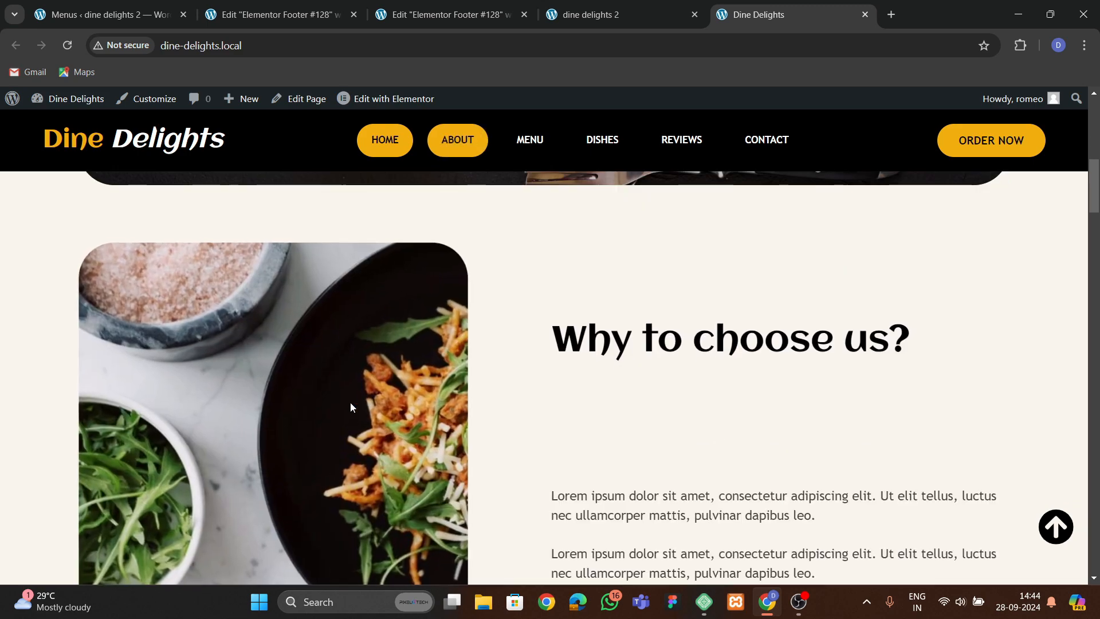
Open the home page in the Elementor editor from the footer template's editor tab.
{"action": "left_click", "coordinate": [453, 15]}
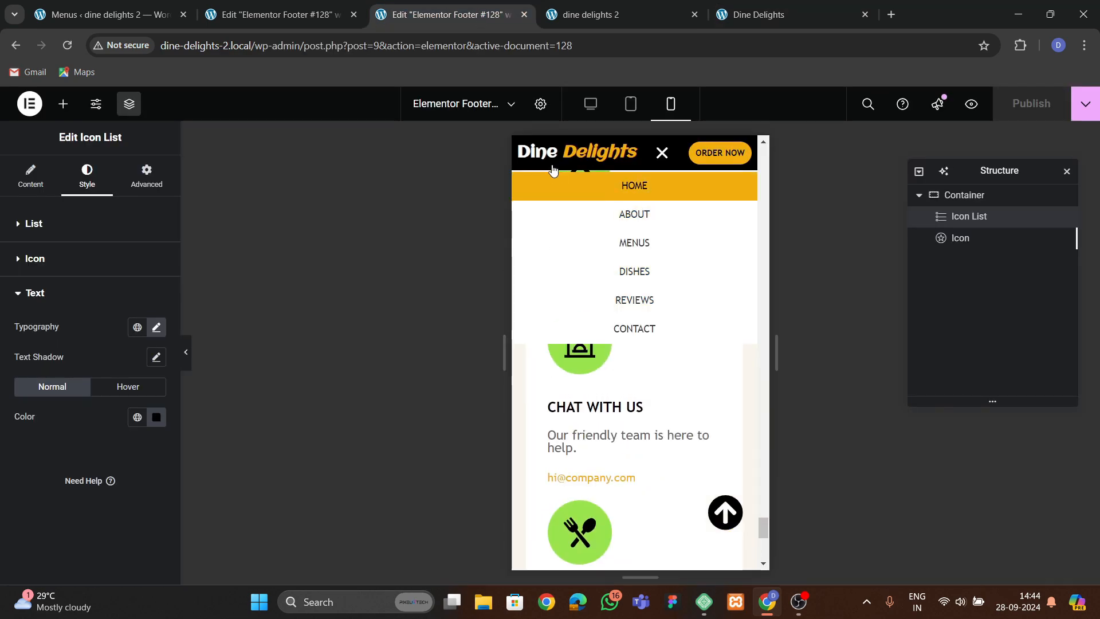
{"action": "scroll", "coordinate": [548, 336], "scroll_direction": "up", "scroll_amount": 15}
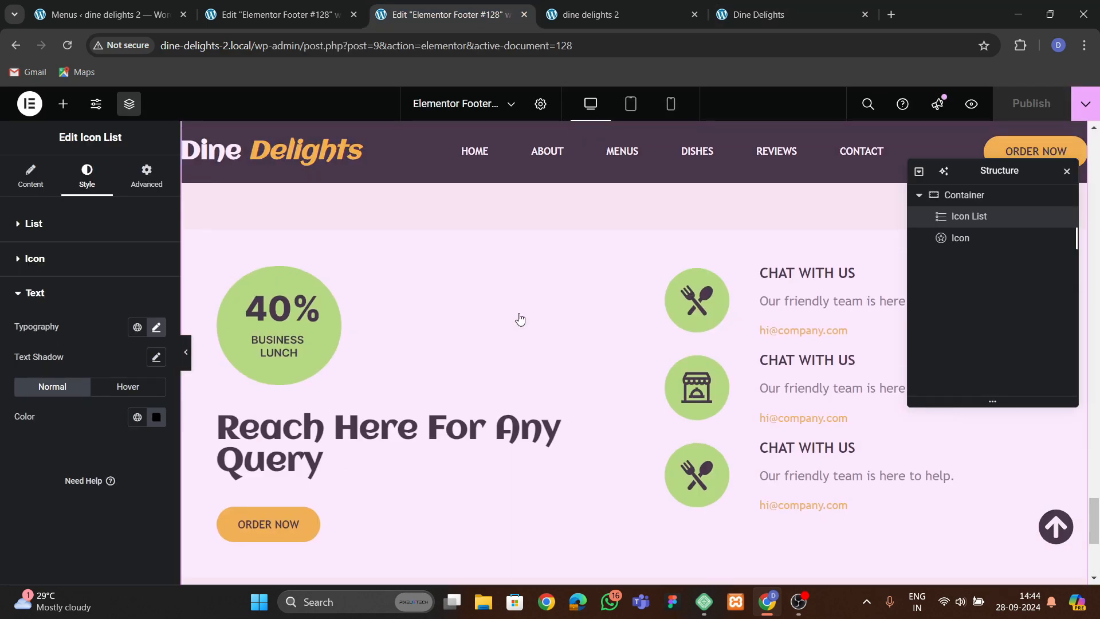
{"action": "left_click_drag", "start_coordinate": [1085, 444], "coordinate": [1085, 141]}
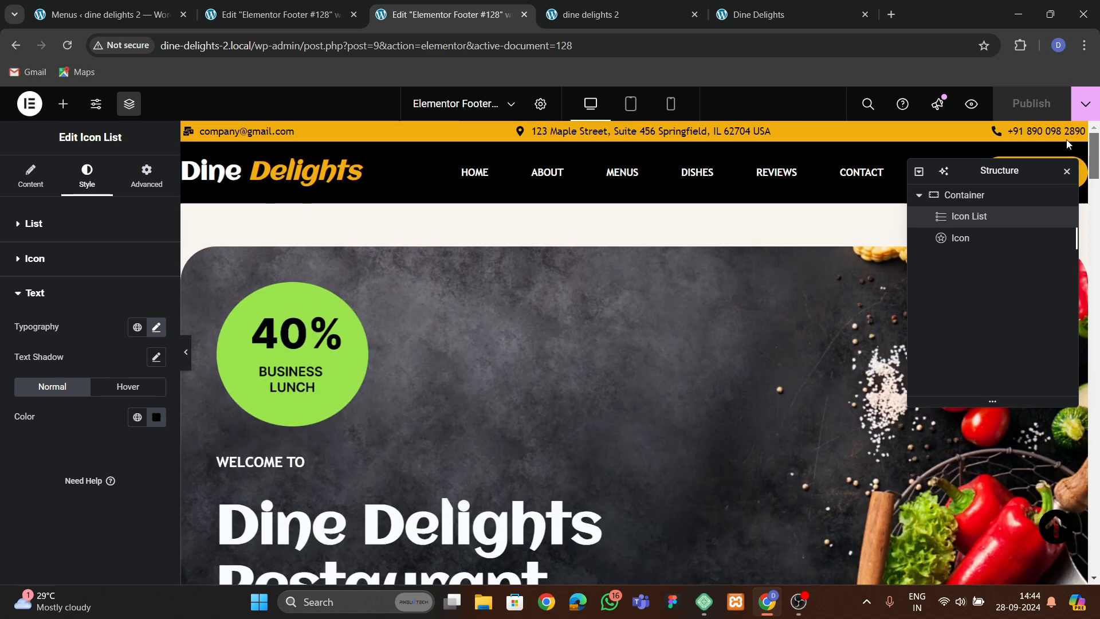
{"action": "left_click", "coordinate": [592, 313]}
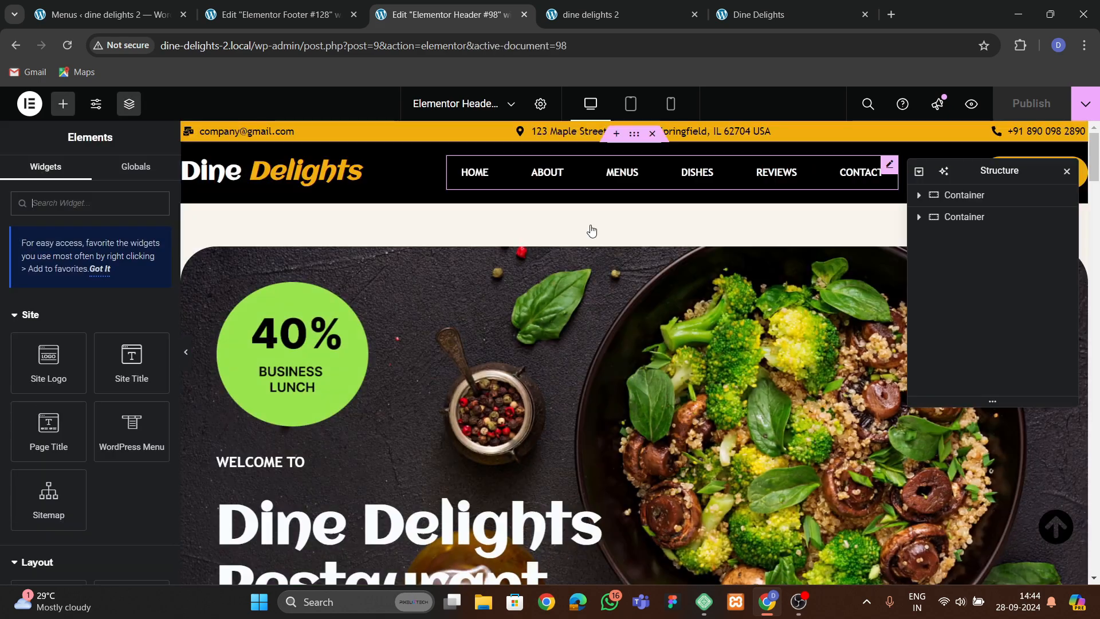
{"action": "left_click", "coordinate": [592, 230]}
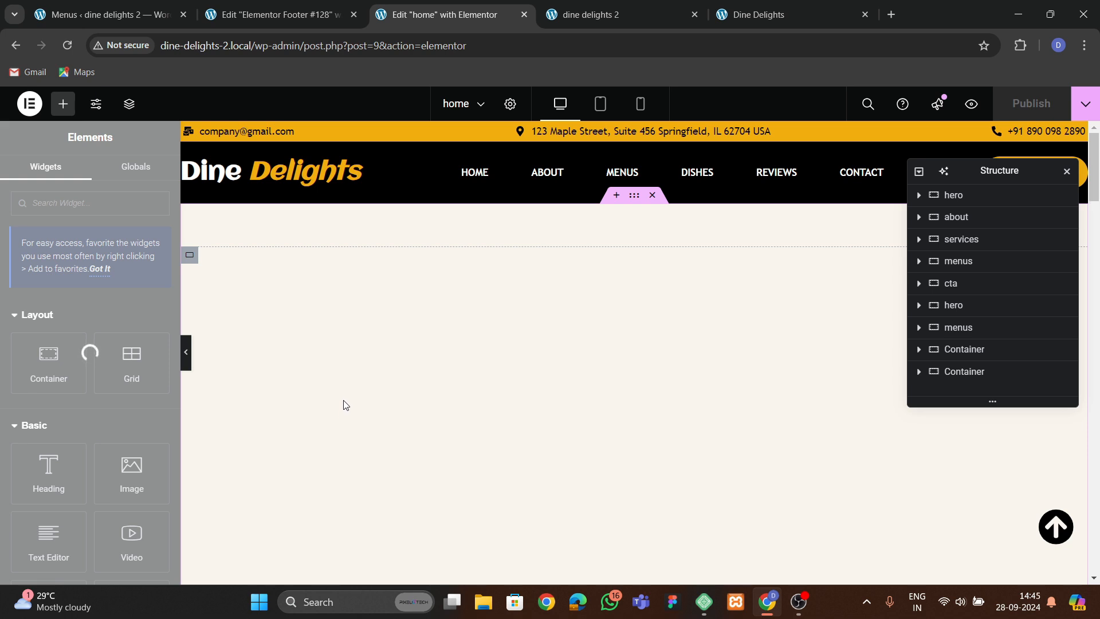
Set the 40% Business Lunch badge image's entrance animation to Zoom In.
{"action": "scroll", "coordinate": [343, 400], "scroll_direction": "down", "scroll_amount": 10}
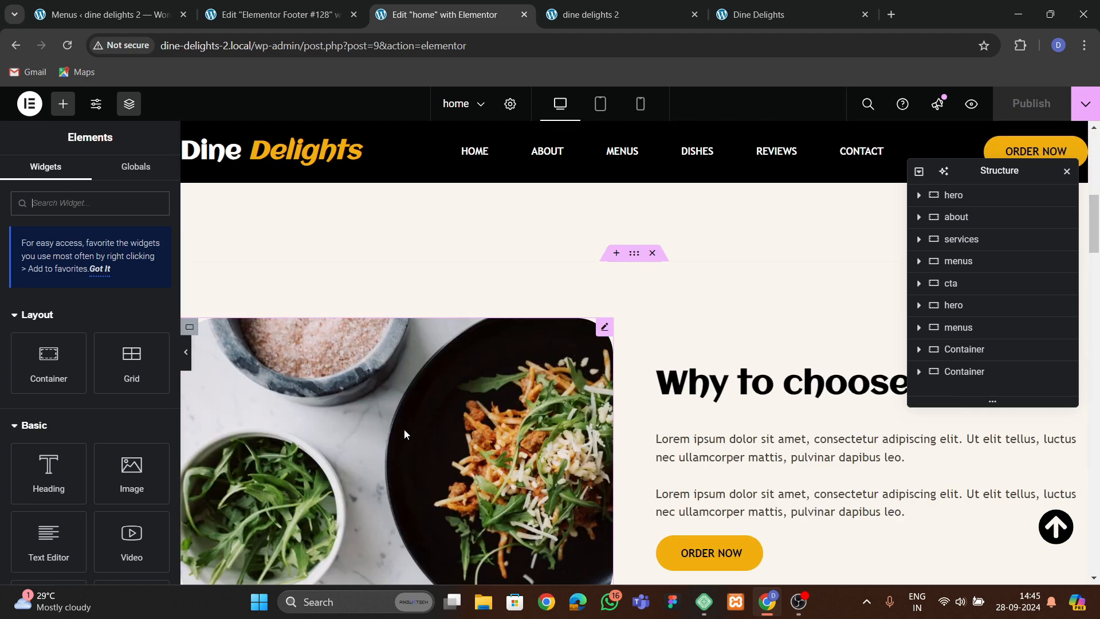
{"action": "scroll", "coordinate": [404, 434], "scroll_direction": "up", "scroll_amount": 10}
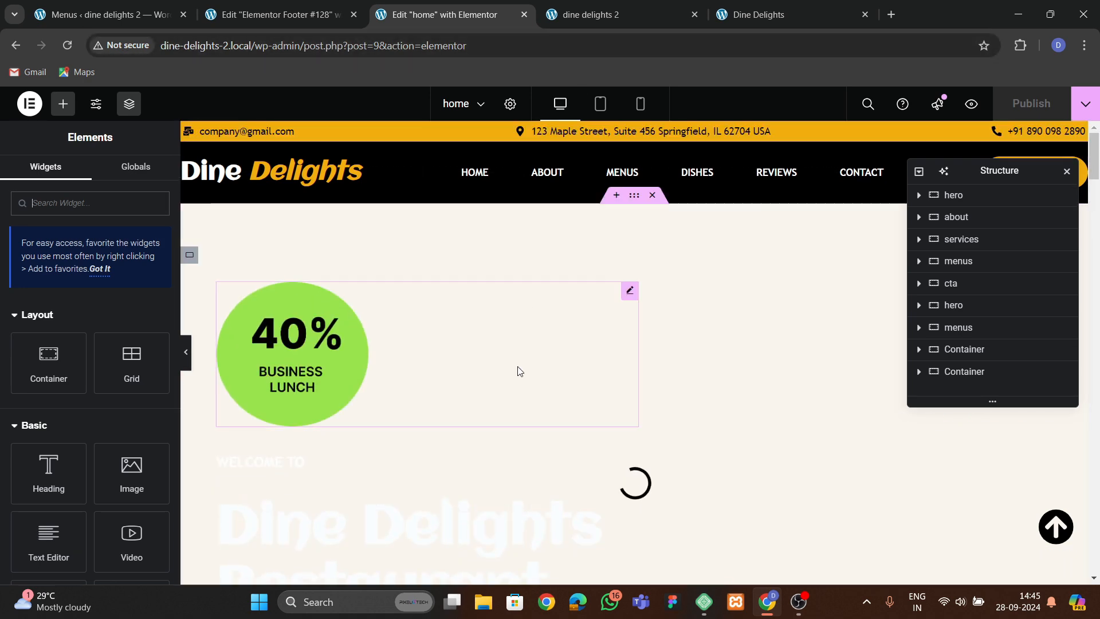
{"action": "scroll", "coordinate": [488, 396], "scroll_direction": "down", "scroll_amount": 4}
{"action": "scroll", "coordinate": [485, 386], "scroll_direction": "up", "scroll_amount": 2}
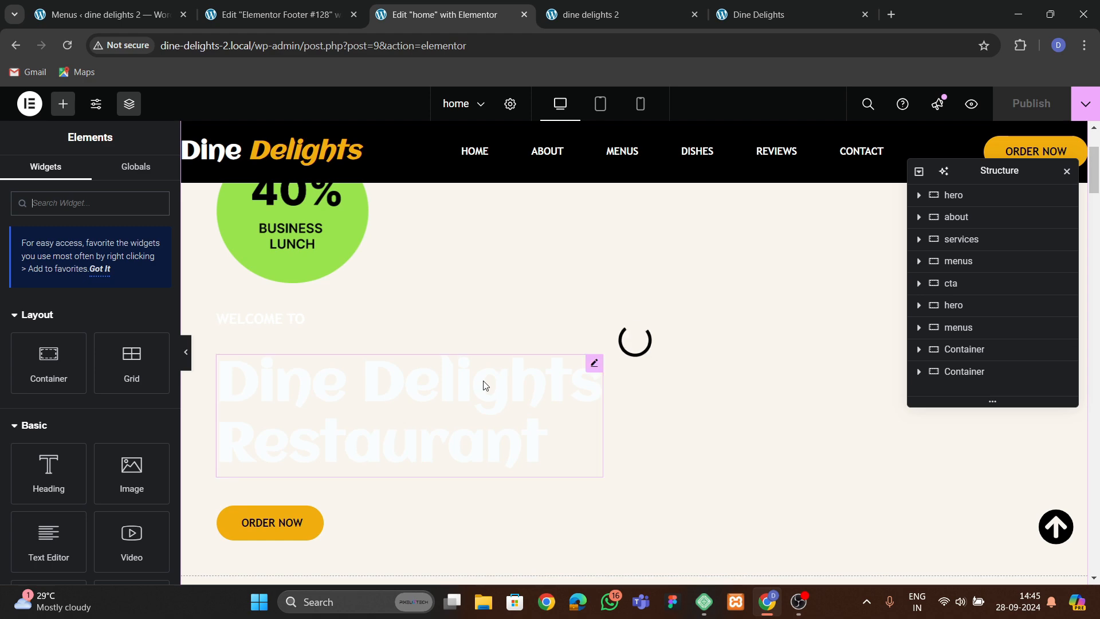
{"action": "scroll", "coordinate": [462, 380], "scroll_direction": "up", "scroll_amount": 2}
{"action": "scroll", "coordinate": [458, 372], "scroll_direction": "down", "scroll_amount": 3}
{"action": "scroll", "coordinate": [452, 365], "scroll_direction": "up", "scroll_amount": 2}
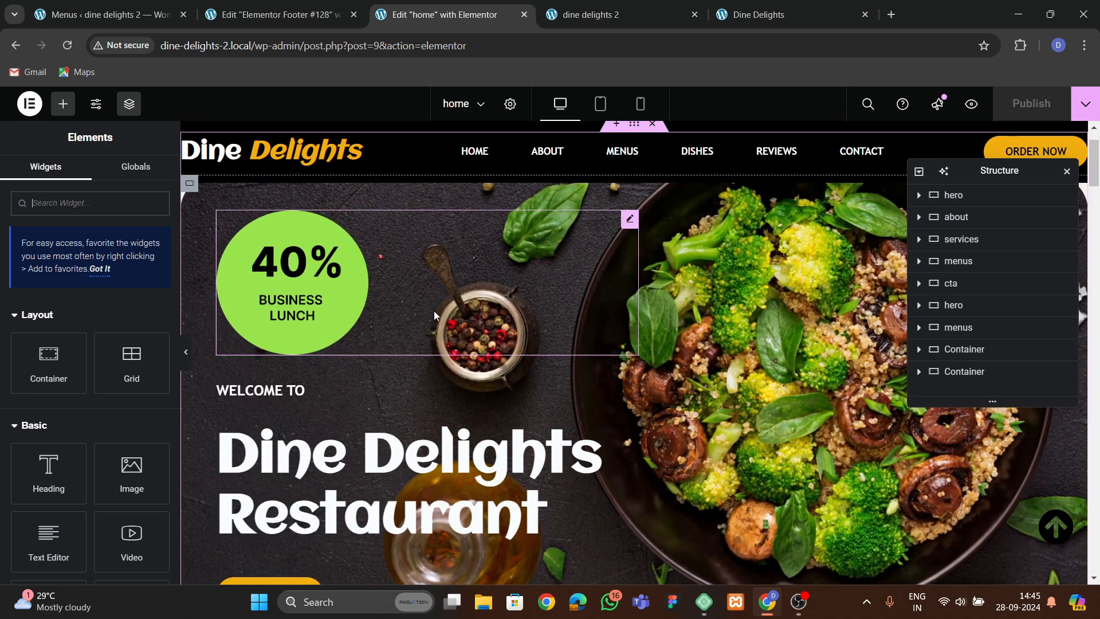
{"action": "left_click", "coordinate": [344, 312]}
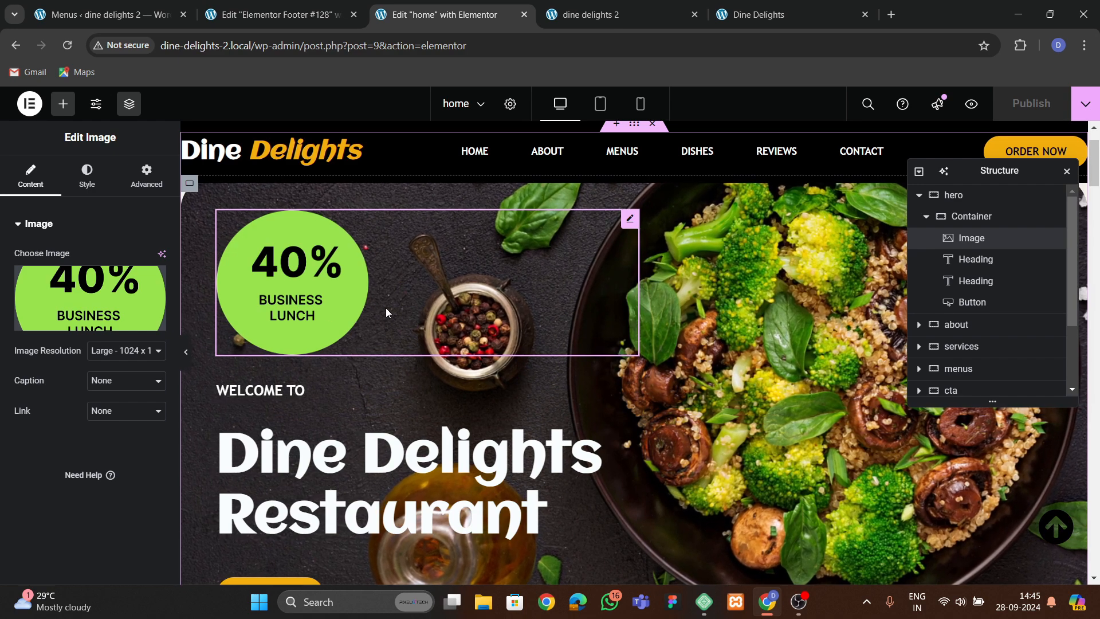
{"action": "left_click", "coordinate": [145, 187]}
{"action": "scroll", "coordinate": [74, 348], "scroll_direction": "down", "scroll_amount": 8}
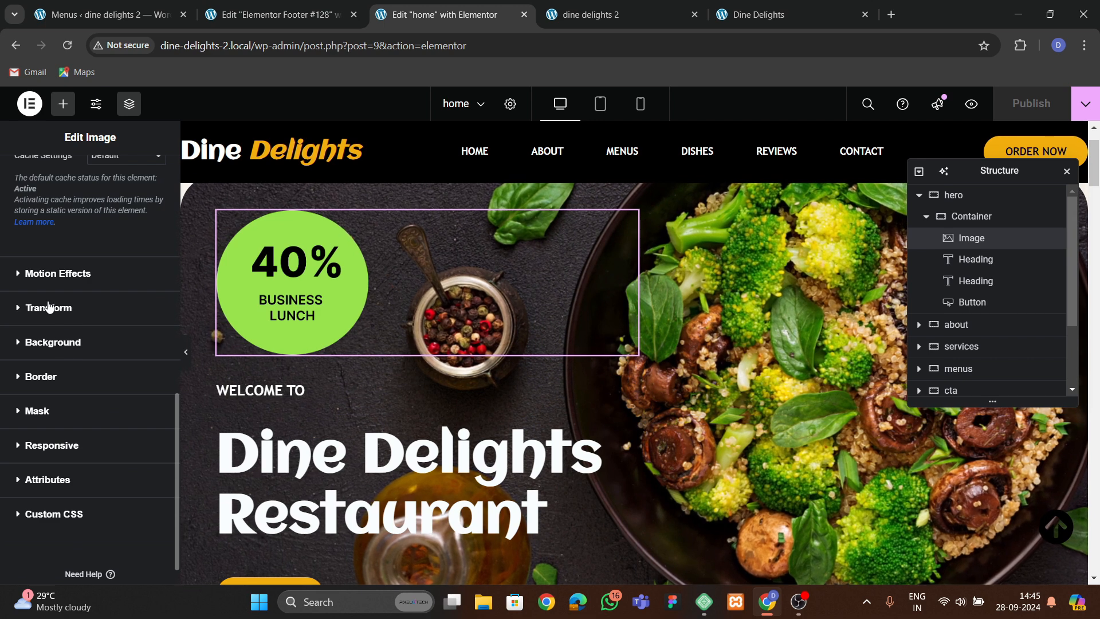
{"action": "left_click", "coordinate": [57, 273]}
{"action": "scroll", "coordinate": [50, 365], "scroll_direction": "down", "scroll_amount": 3}
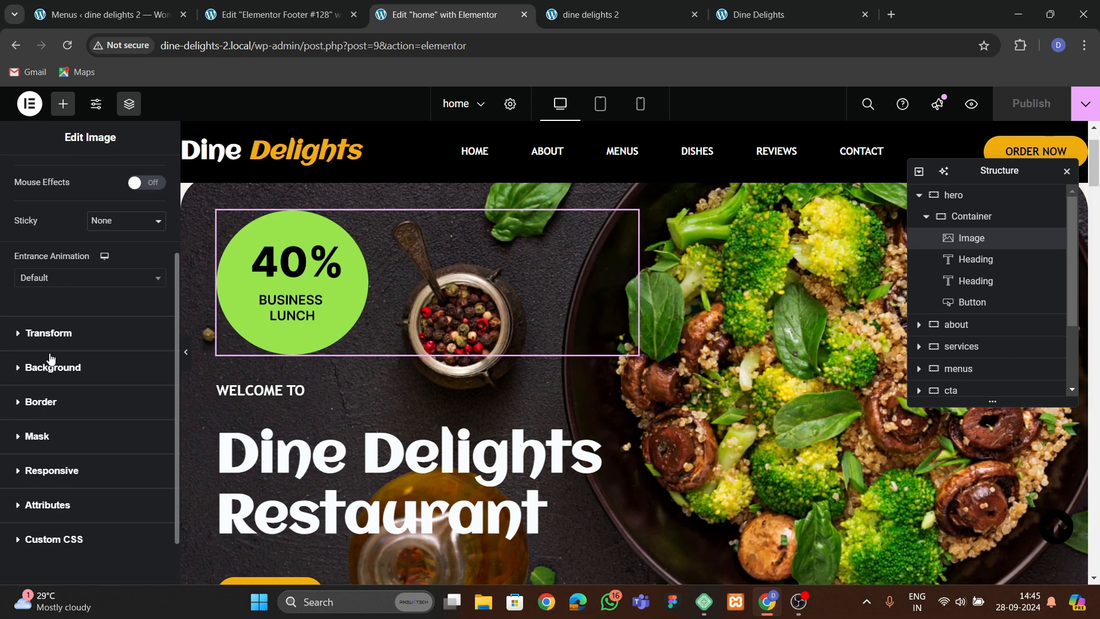
{"action": "left_click", "coordinate": [46, 280]}
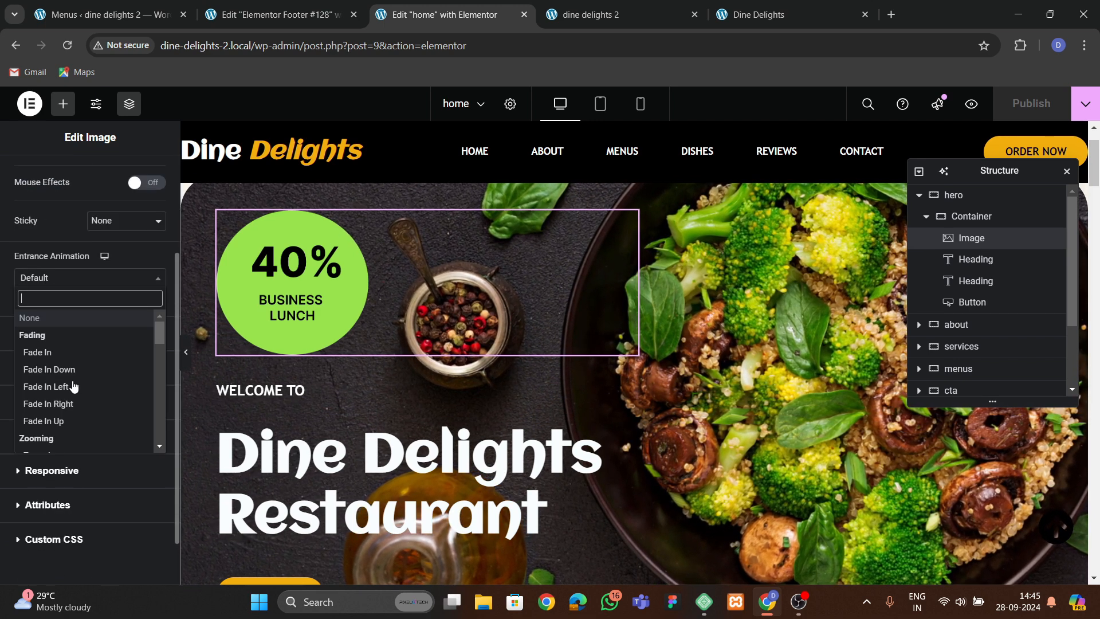
{"action": "scroll", "coordinate": [73, 387], "scroll_direction": "down", "scroll_amount": 5}
{"action": "scroll", "coordinate": [74, 392], "scroll_direction": "up", "scroll_amount": 5}
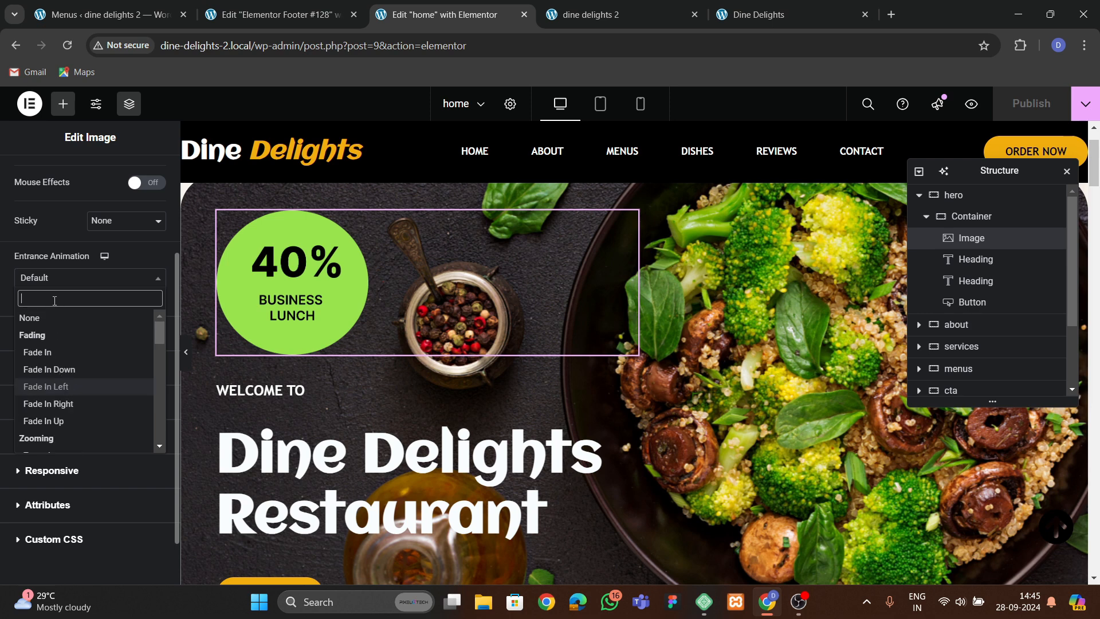
{"action": "type", "text": "oo"}
{"action": "key", "text": "Return"}
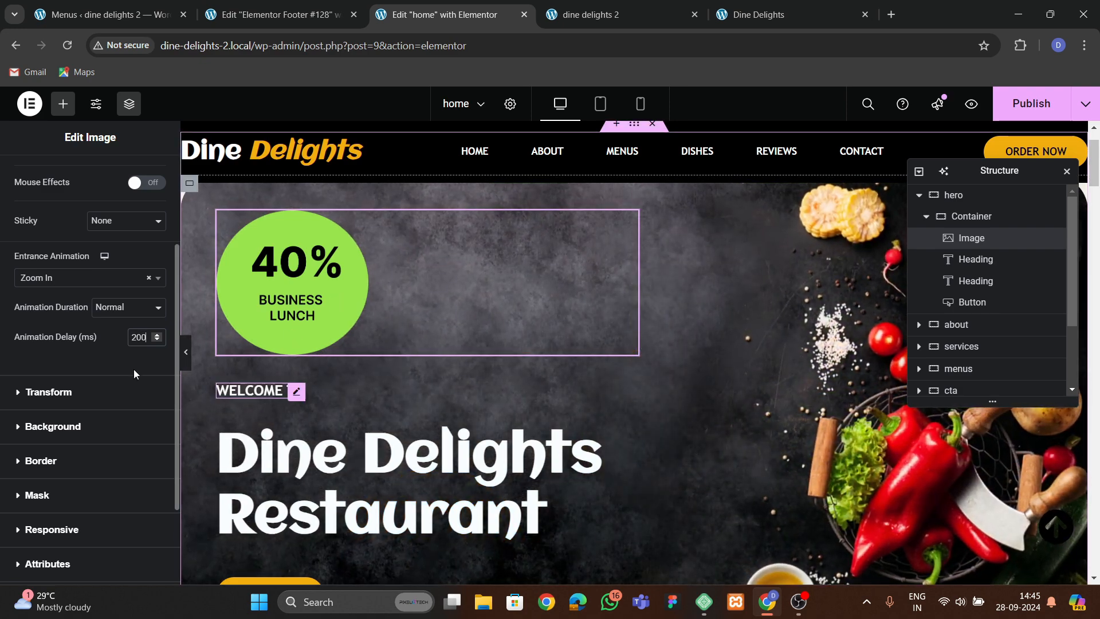
Give the WELCOME TO heading a Slide In Up entrance animation with a 400 ms delay.
{"action": "left_click", "coordinate": [295, 392]}
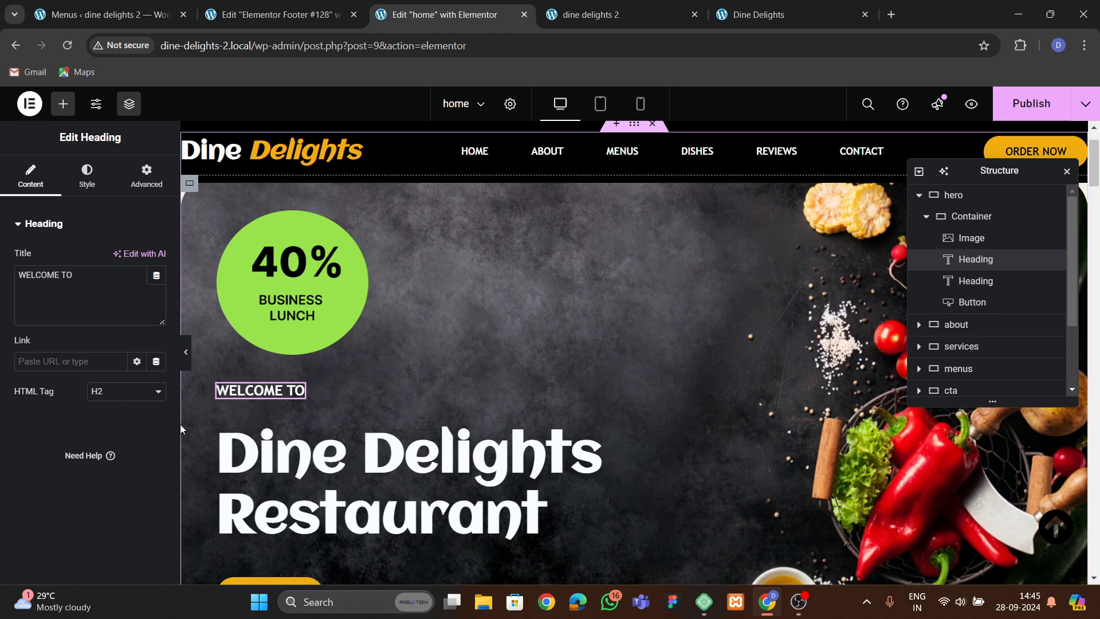
{"action": "left_click", "coordinate": [148, 184]}
{"action": "scroll", "coordinate": [81, 357], "scroll_direction": "down", "scroll_amount": 5}
{"action": "scroll", "coordinate": [82, 356], "scroll_direction": "down", "scroll_amount": 6}
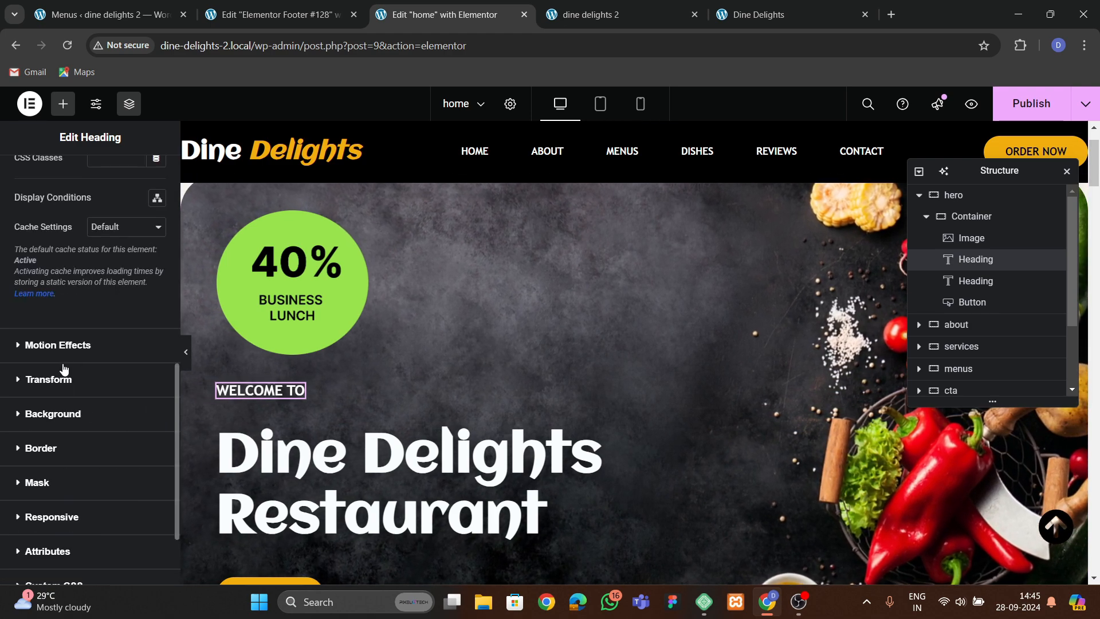
{"action": "left_click", "coordinate": [57, 354]}
{"action": "scroll", "coordinate": [58, 376], "scroll_direction": "down", "scroll_amount": 3}
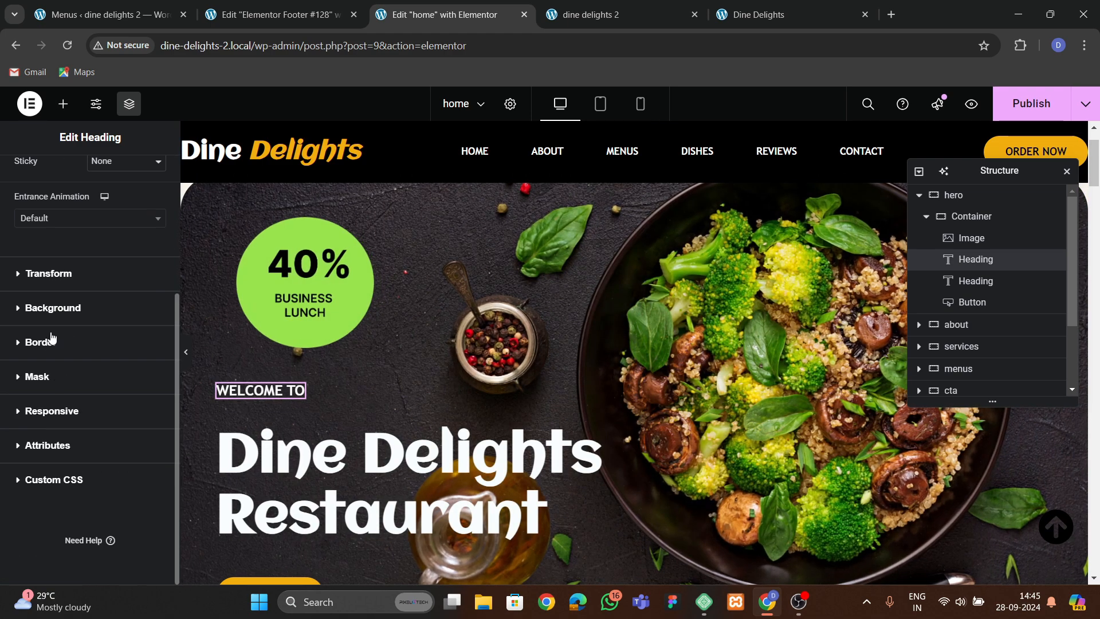
{"action": "left_click", "coordinate": [44, 218]}
{"action": "type", "text": "sli"}
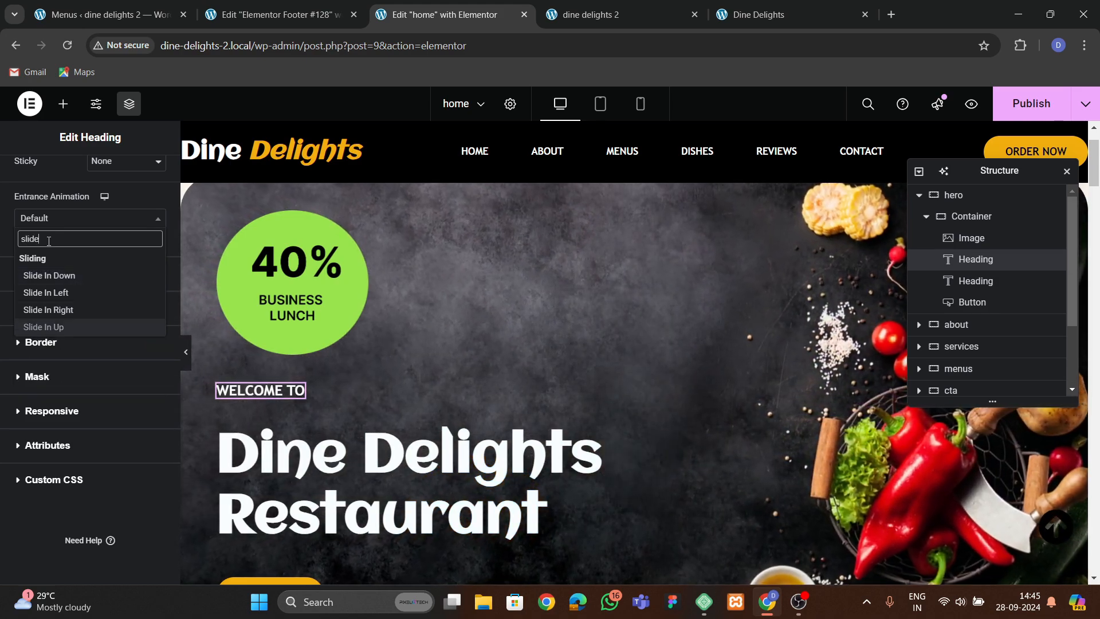
{"action": "type", "text": "de"}
{"action": "key", "text": "Return"}
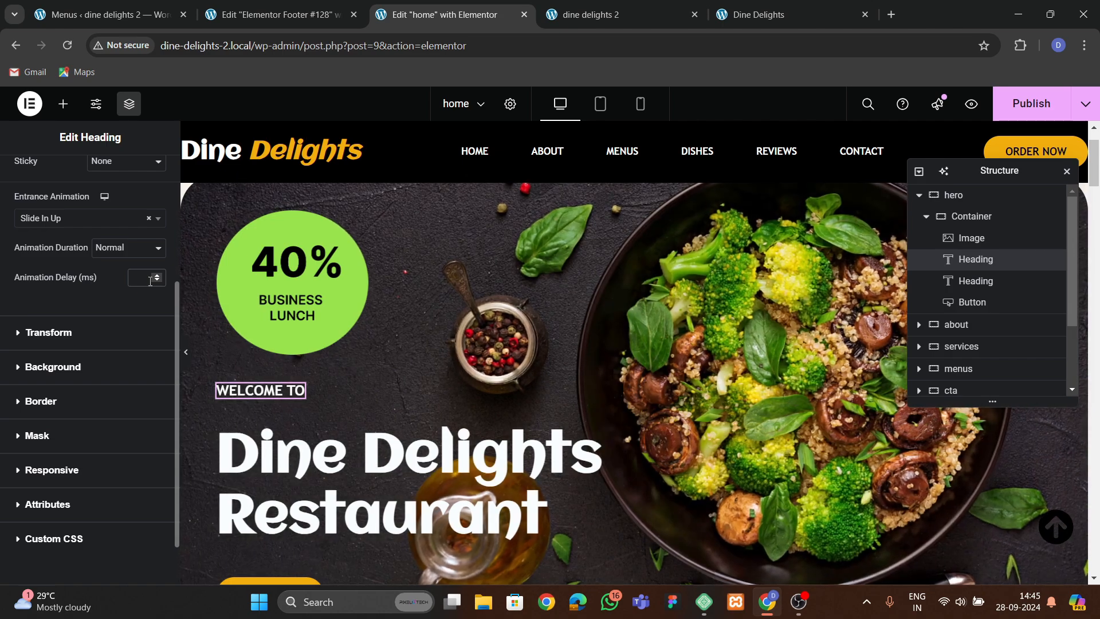
{"action": "type", "text": "00"}
Give the Dine Delights Restaurant heading a Slide In Up entrance animation with a 600 ms delay.
{"action": "scroll", "coordinate": [298, 314], "scroll_direction": "down", "scroll_amount": 3}
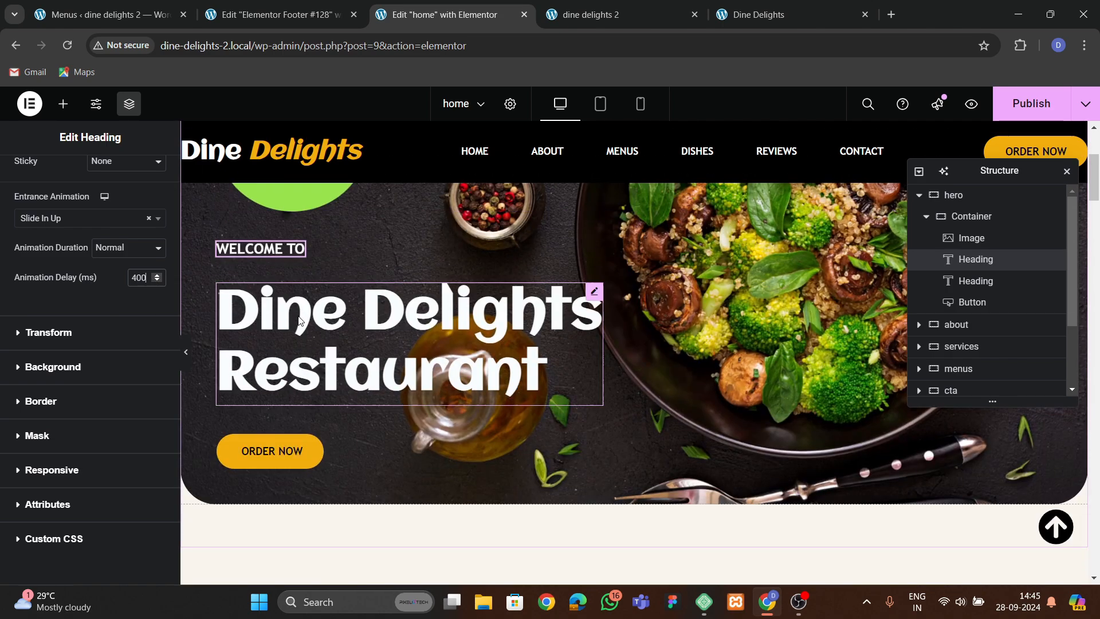
{"action": "left_click", "coordinate": [317, 323]}
{"action": "left_click", "coordinate": [147, 172]}
{"action": "scroll", "coordinate": [92, 326], "scroll_direction": "down", "scroll_amount": 10}
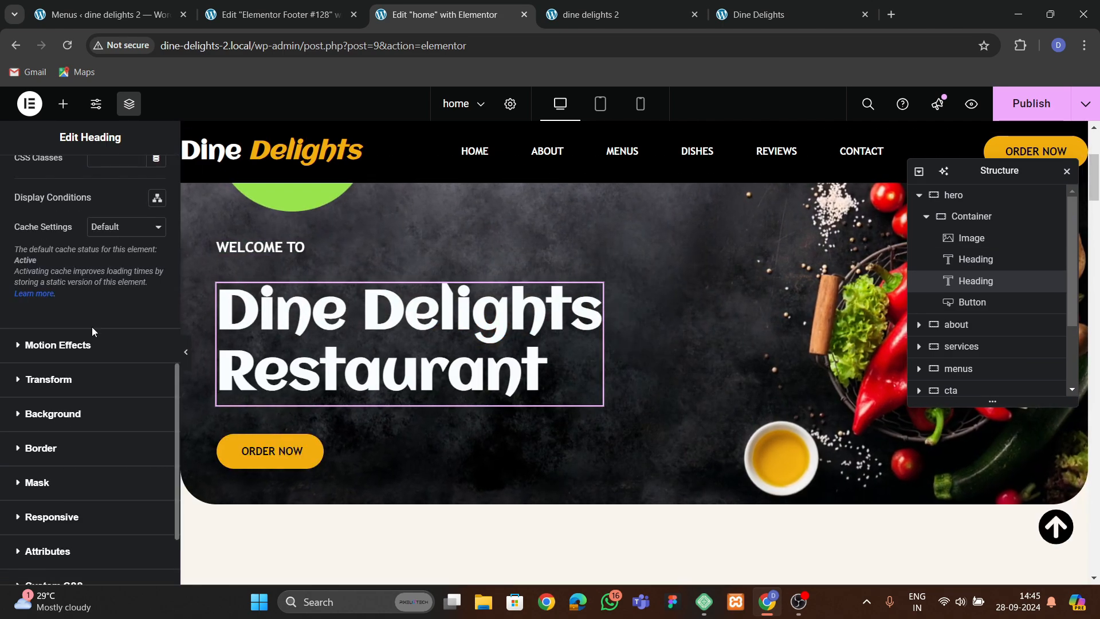
{"action": "left_click", "coordinate": [63, 345]}
{"action": "left_click", "coordinate": [86, 278]}
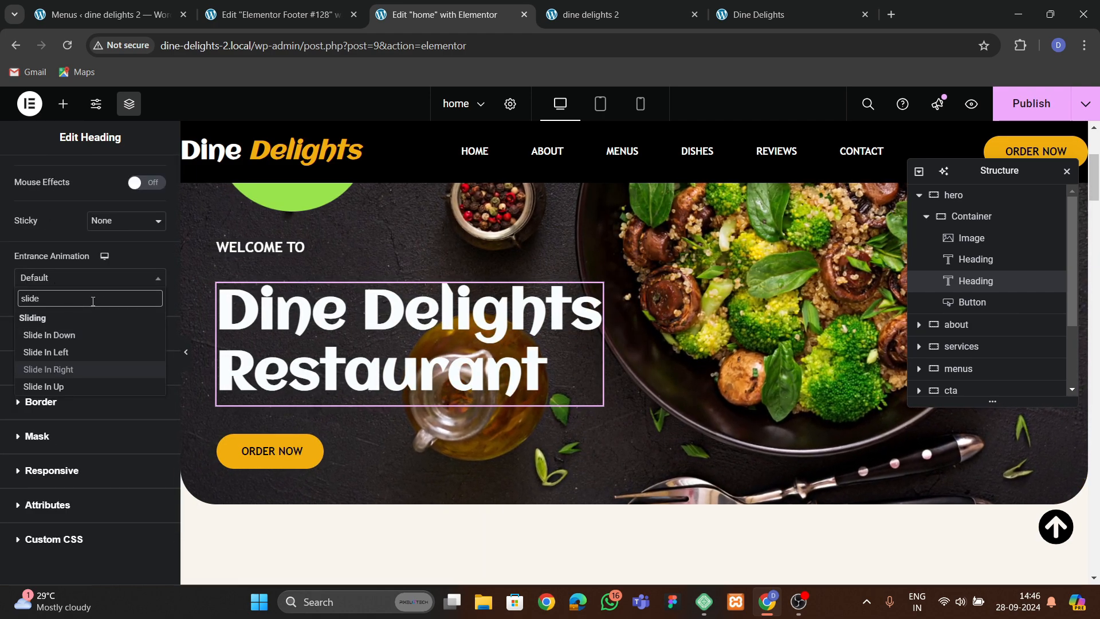
{"action": "left_click", "coordinate": [43, 386]}
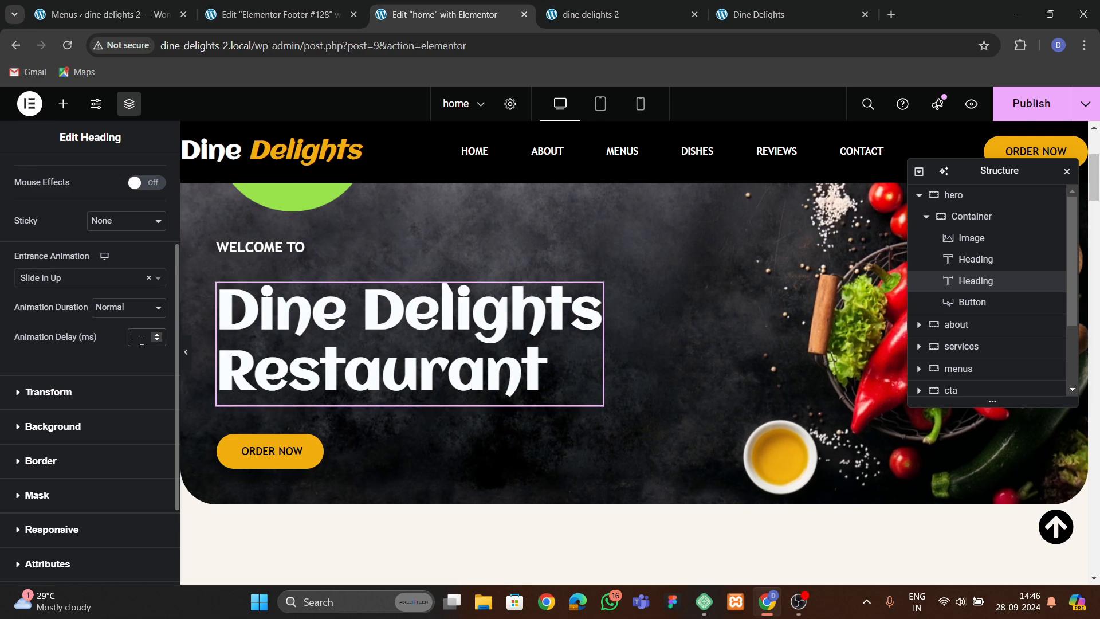
{"action": "type", "text": "600"}
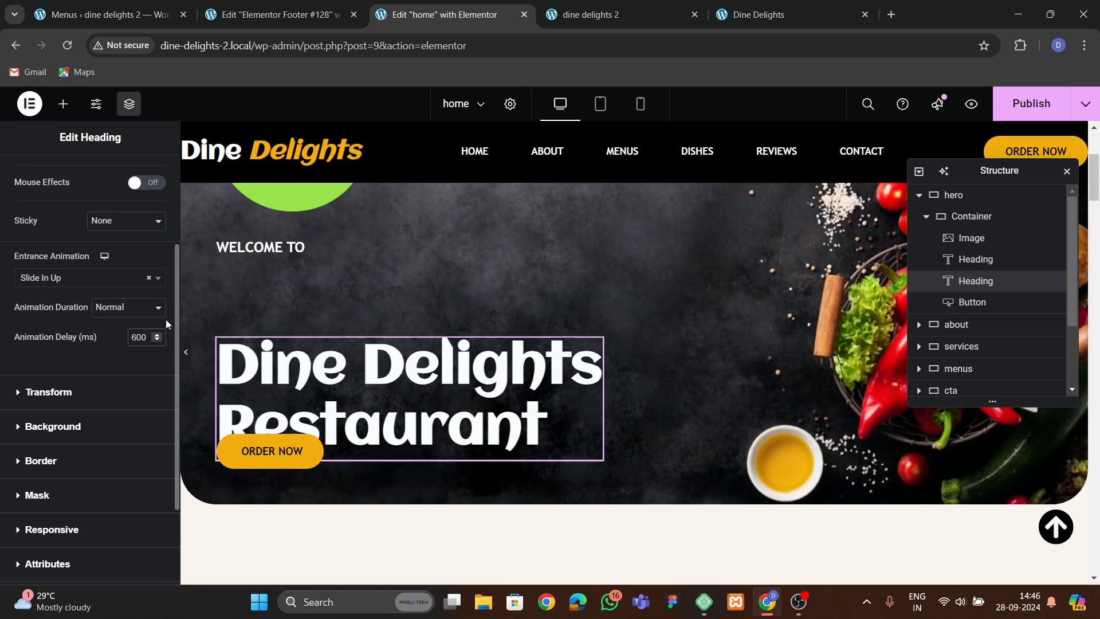
Give the hero's ORDER NOW button a Slide In Up entrance animation with an 800 ms delay.
{"action": "left_click", "coordinate": [310, 448]}
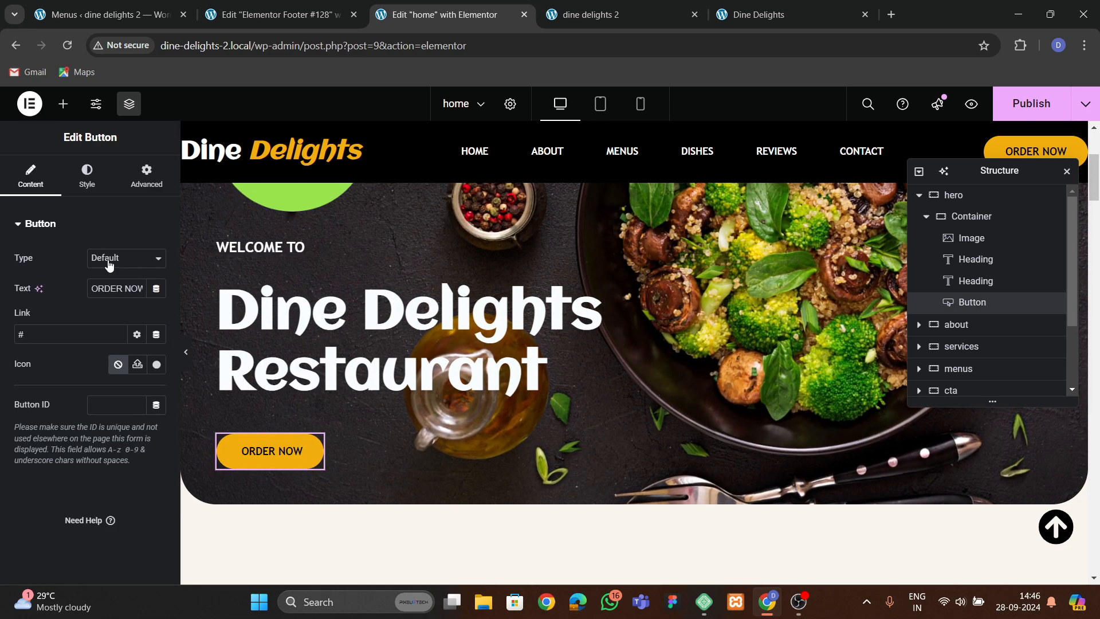
{"action": "left_click", "coordinate": [147, 177]}
{"action": "scroll", "coordinate": [103, 286], "scroll_direction": "down", "scroll_amount": 10}
{"action": "scroll", "coordinate": [68, 338], "scroll_direction": "down", "scroll_amount": 3}
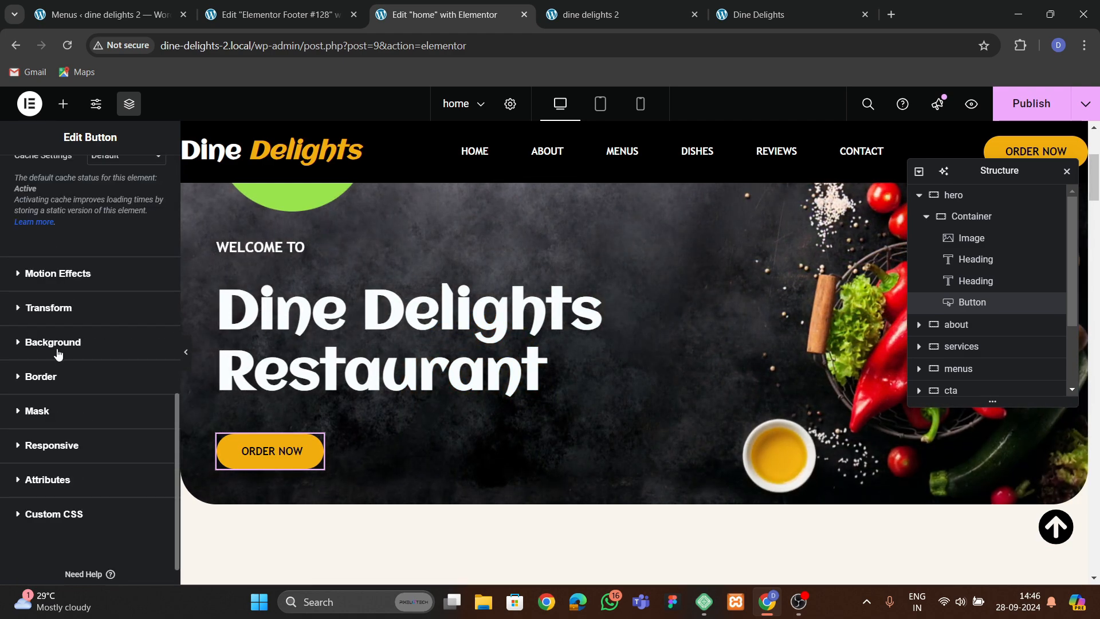
{"action": "left_click", "coordinate": [57, 274]}
{"action": "left_click", "coordinate": [60, 277]}
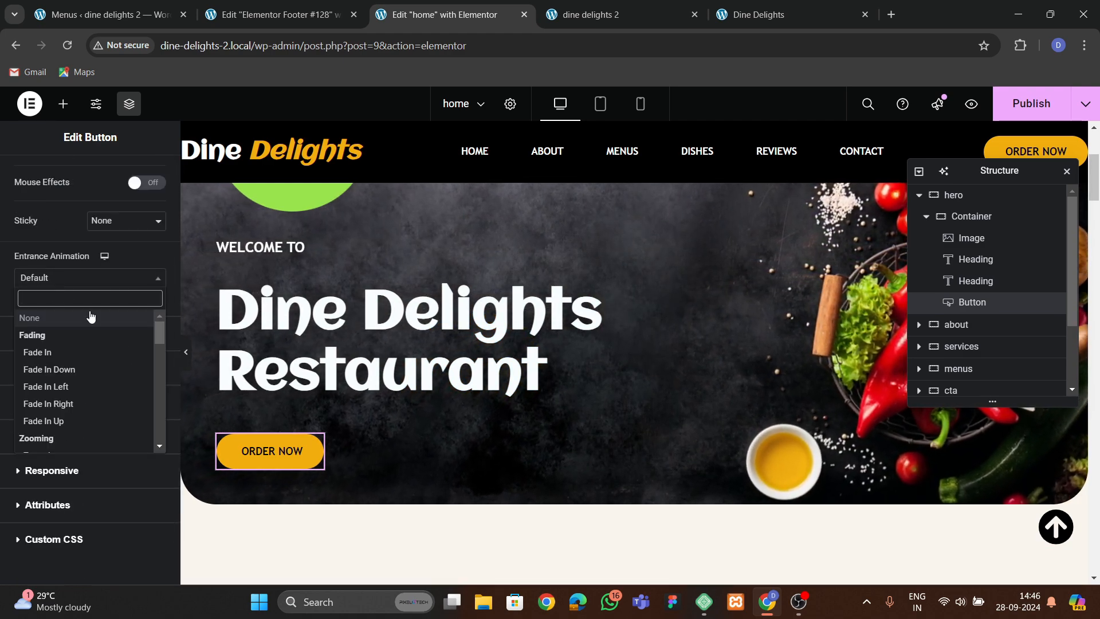
{"action": "type", "text": "slide"}
{"action": "key", "text": "Down"}
{"action": "key", "text": "Down"}
{"action": "key", "text": "Down"}
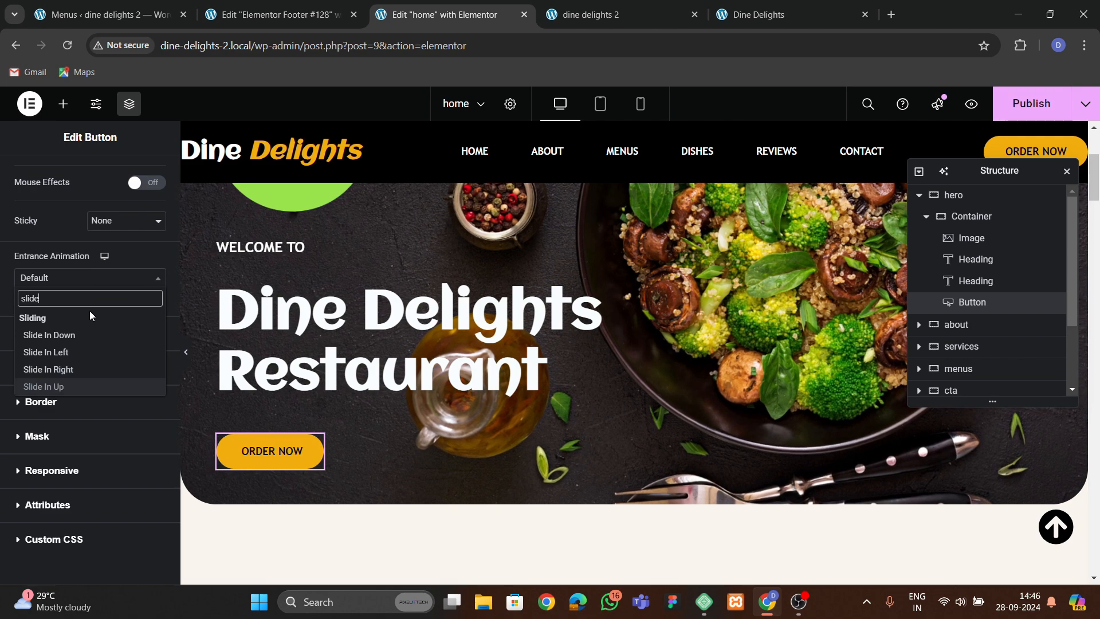
{"action": "key", "text": "Return"}
{"action": "left_click", "coordinate": [143, 334]}
{"action": "type", "text": "800"}
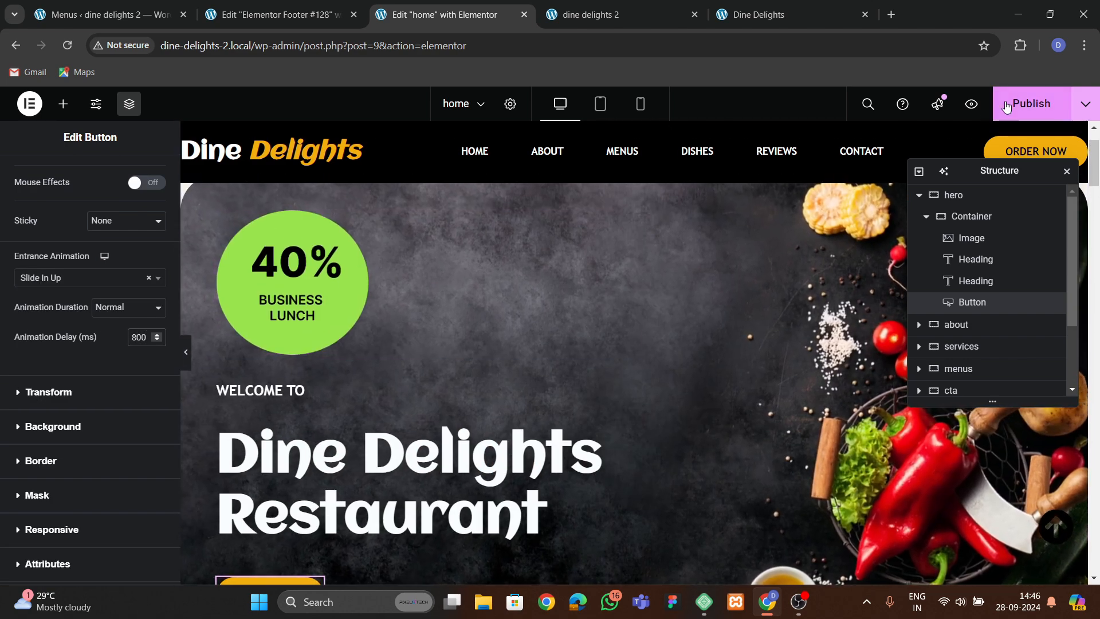
Save the home page edits and reload the live site in its browser tab.
{"action": "key", "text": "ctrl+s"}
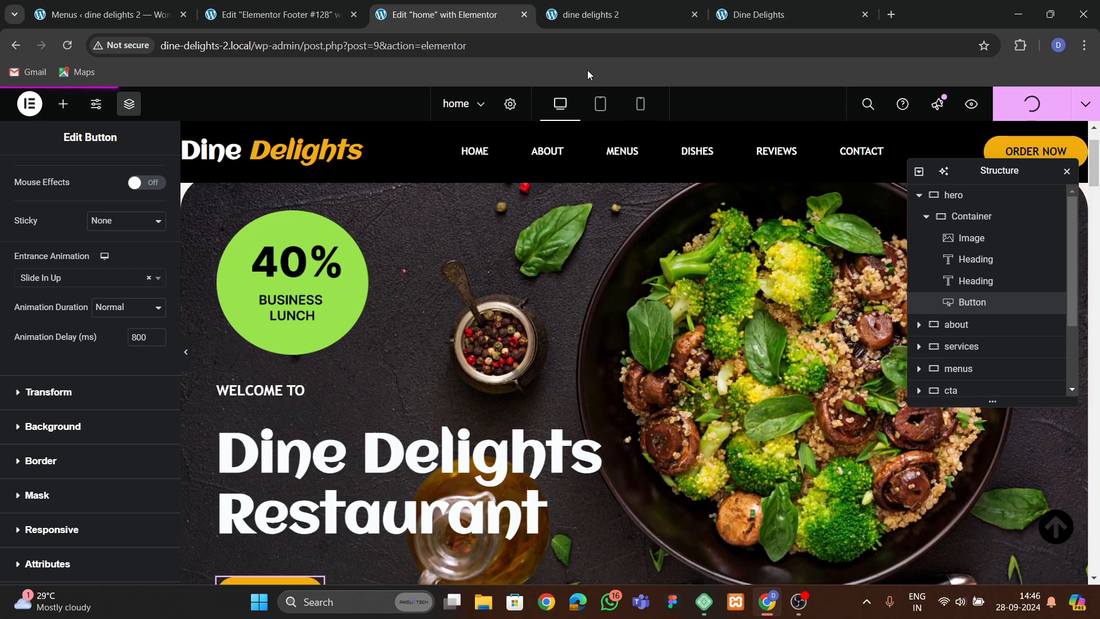
{"action": "left_click", "coordinate": [603, 29]}
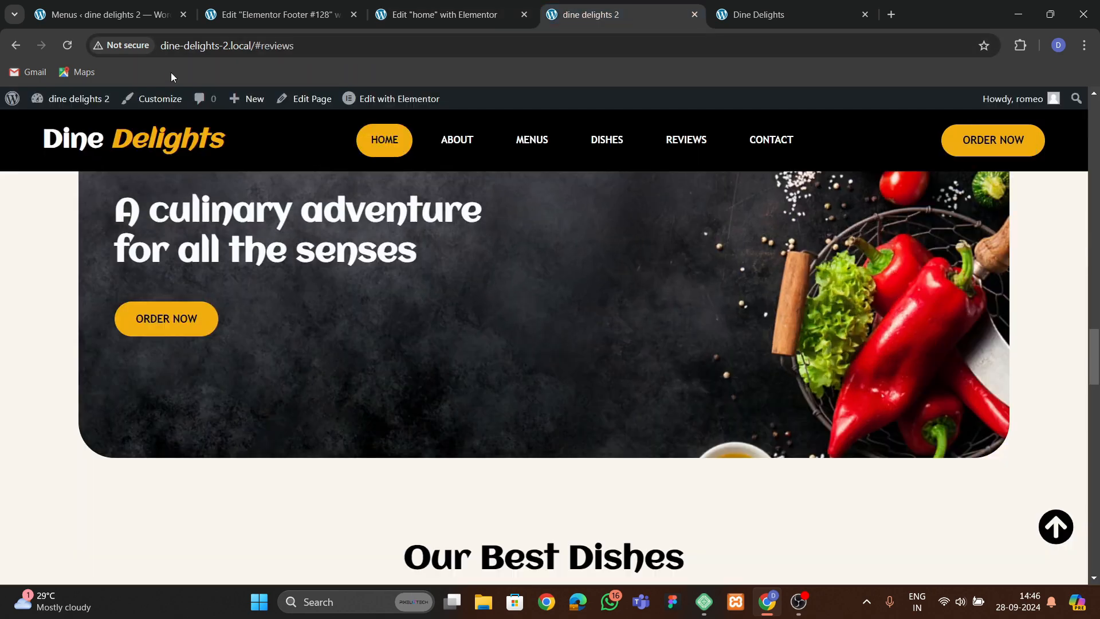
{"action": "left_click", "coordinate": [73, 48]}
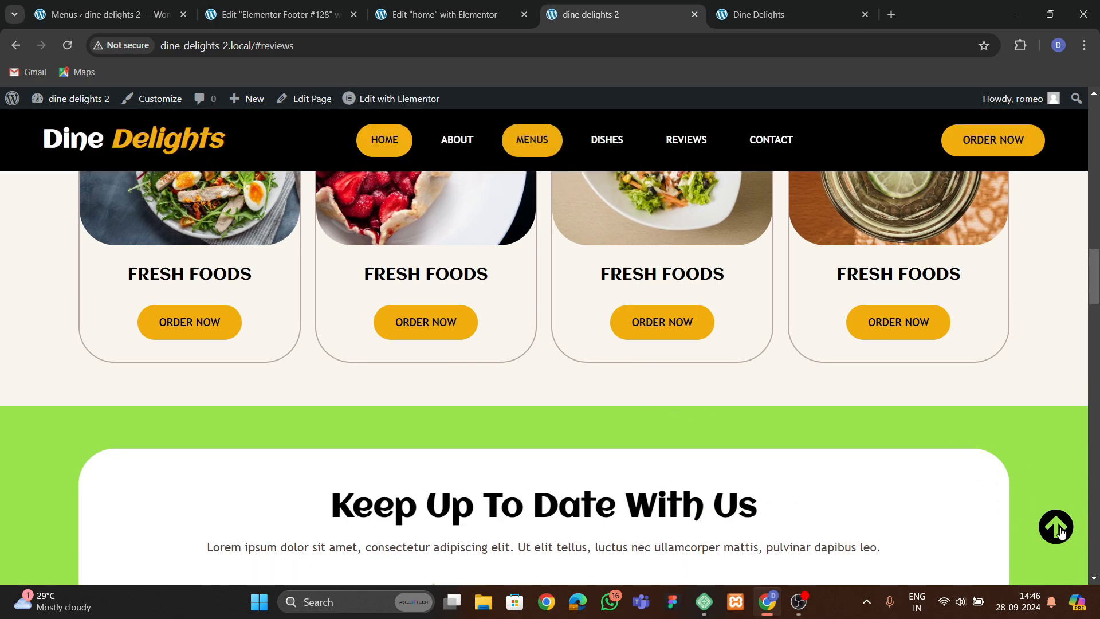
Scroll the live home page up and down to review the hero elements' entrance animations.
{"action": "left_click", "coordinate": [1060, 530]}
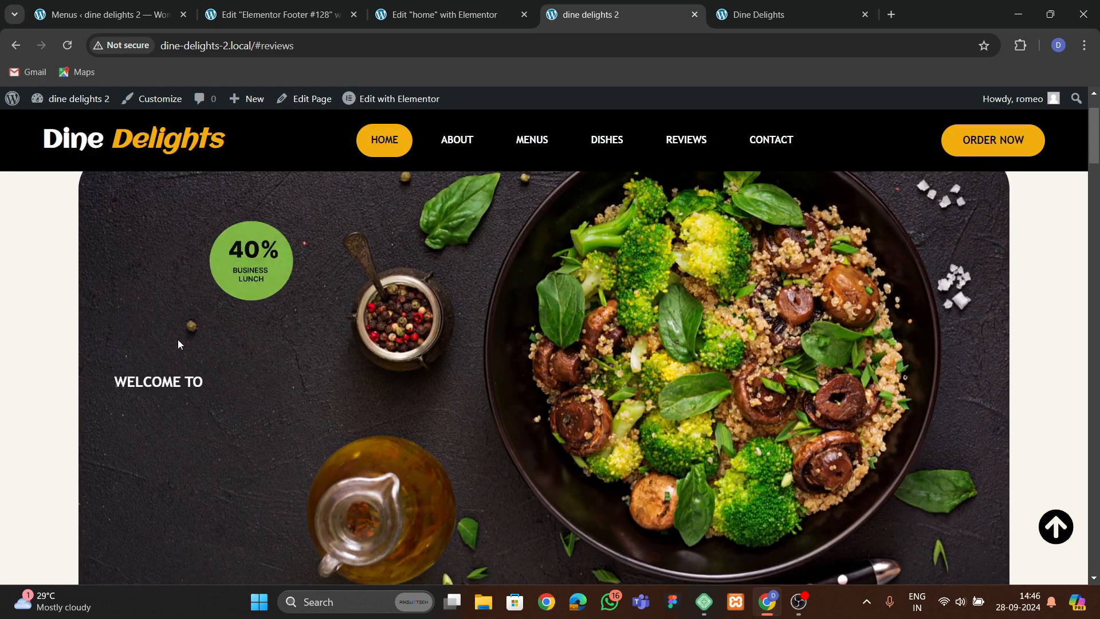
{"action": "scroll", "coordinate": [254, 359], "scroll_direction": "down", "scroll_amount": 4}
{"action": "scroll", "coordinate": [172, 229], "scroll_direction": "up", "scroll_amount": 3}
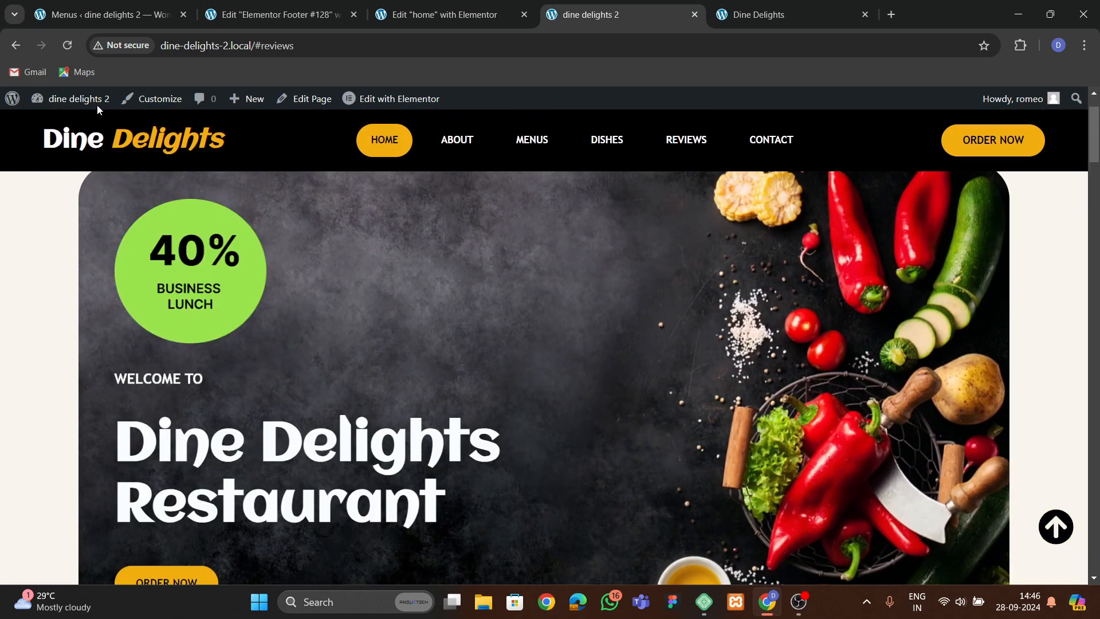
{"action": "scroll", "coordinate": [372, 344], "scroll_direction": "down", "scroll_amount": 1}
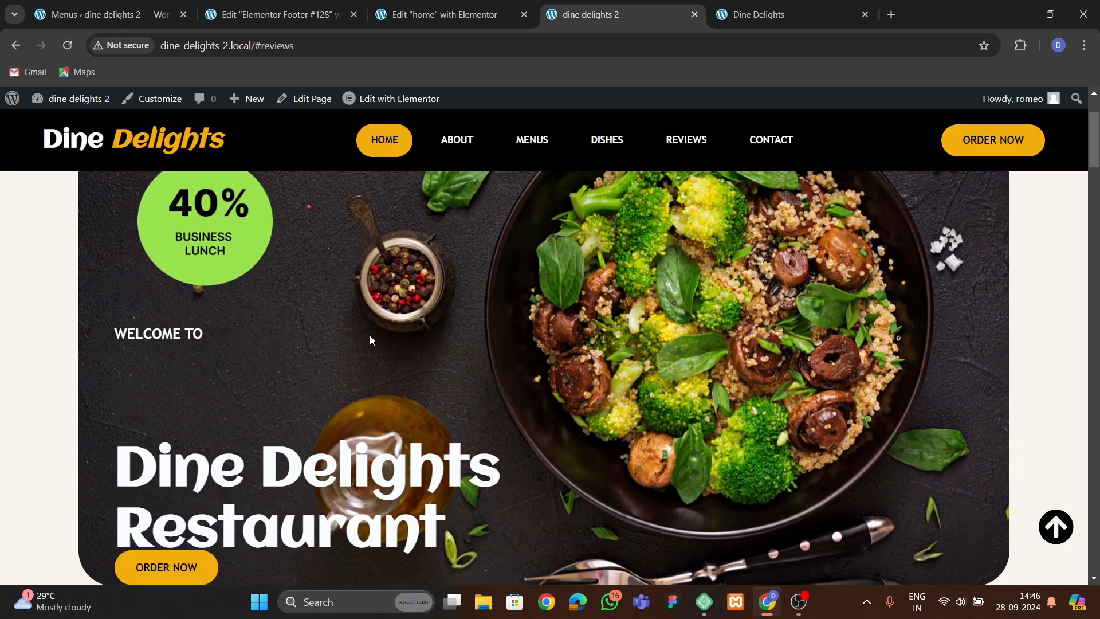
{"action": "scroll", "coordinate": [370, 337], "scroll_direction": "down", "scroll_amount": 5}
{"action": "scroll", "coordinate": [370, 340], "scroll_direction": "up", "scroll_amount": 7}
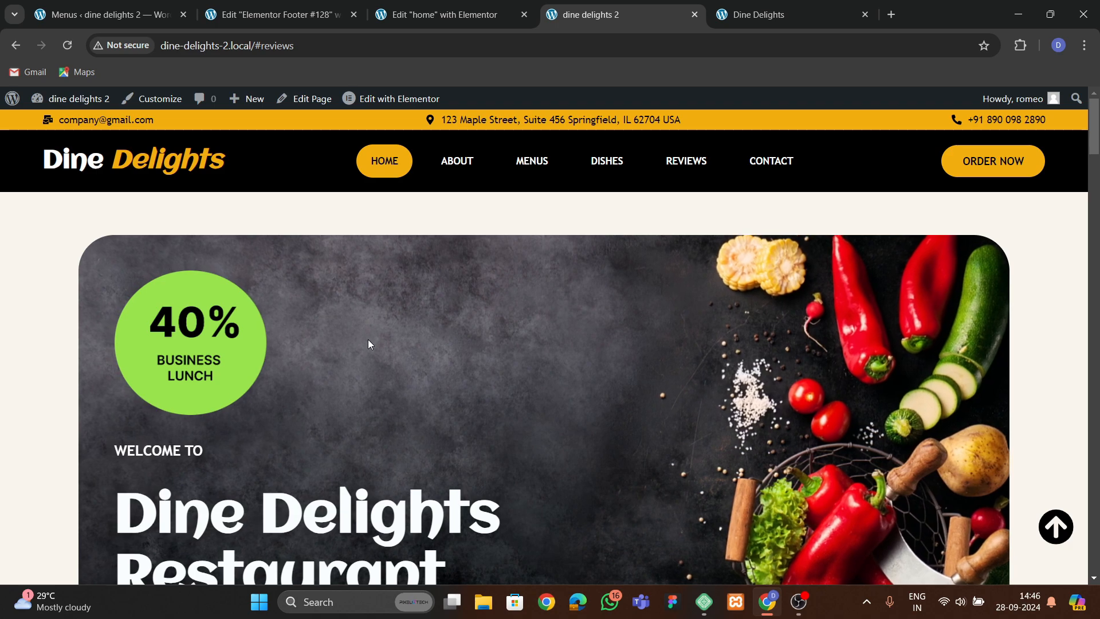
{"action": "scroll", "coordinate": [368, 339], "scroll_direction": "down", "scroll_amount": 5}
{"action": "scroll", "coordinate": [366, 334], "scroll_direction": "up", "scroll_amount": 5}
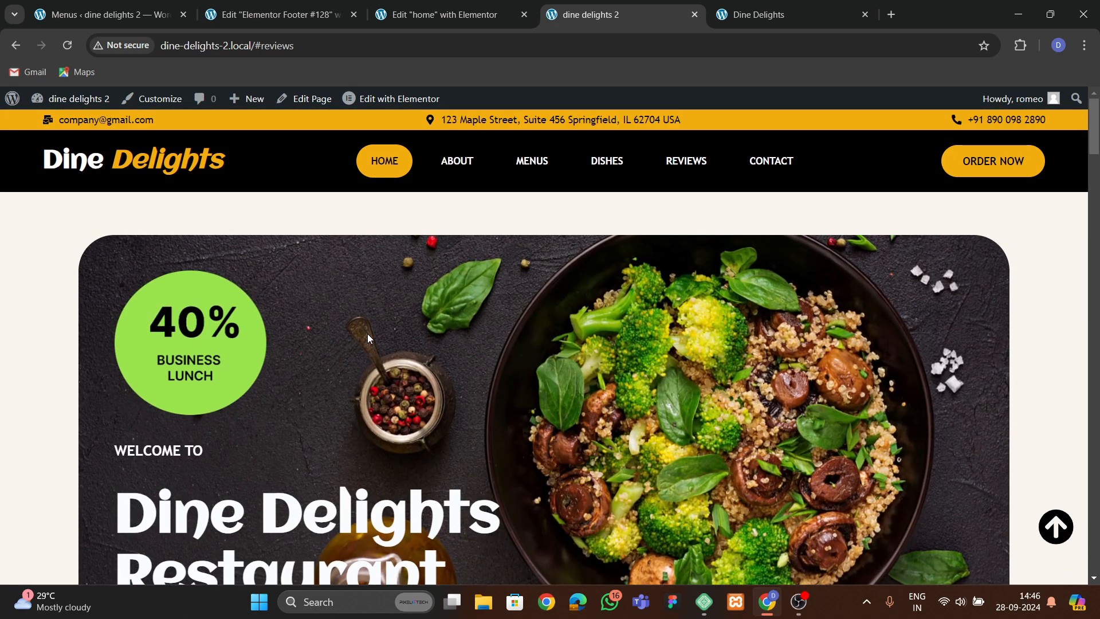
{"action": "scroll", "coordinate": [569, 289], "scroll_direction": "down", "scroll_amount": 8}
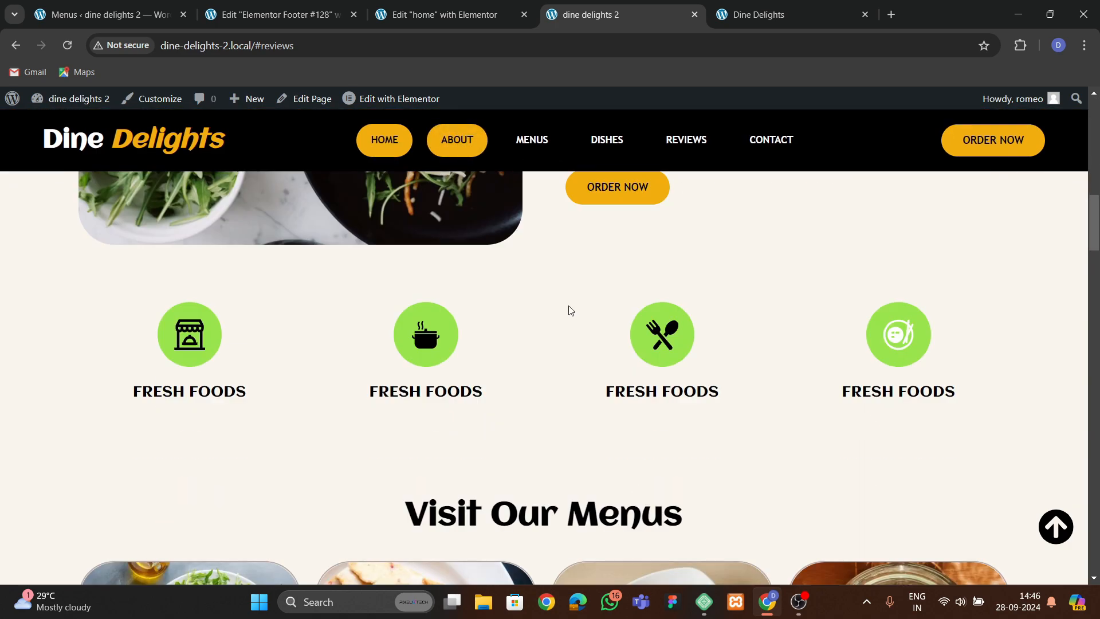
{"action": "scroll", "coordinate": [570, 310], "scroll_direction": "down", "scroll_amount": 15}
{"action": "scroll", "coordinate": [570, 310], "scroll_direction": "up", "scroll_amount": 5}
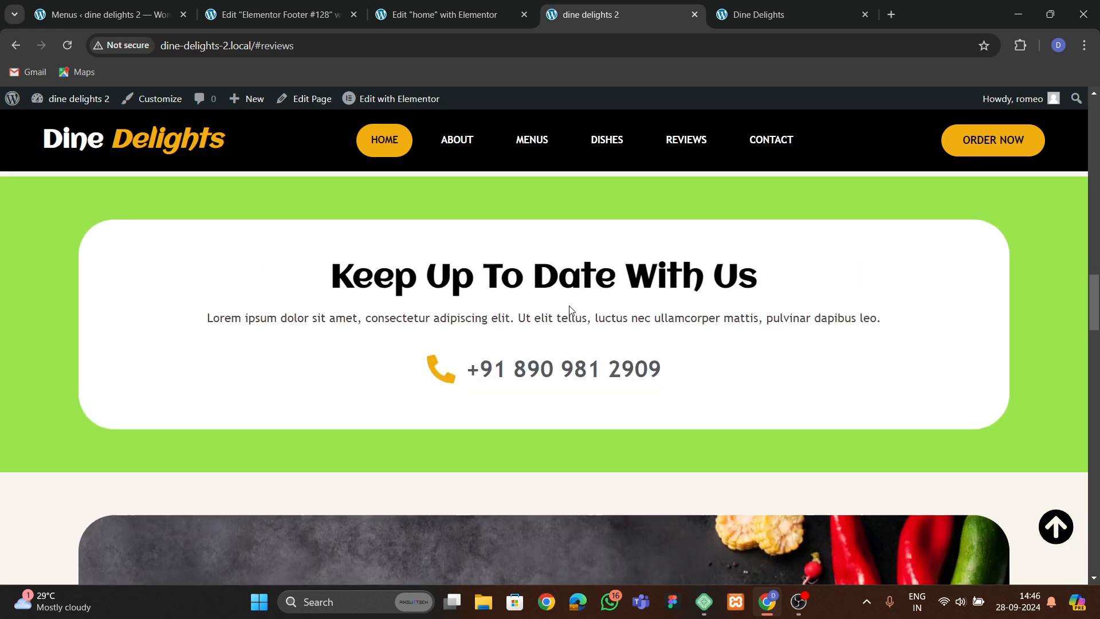
{"action": "scroll", "coordinate": [570, 310], "scroll_direction": "up", "scroll_amount": 4}
{"action": "scroll", "coordinate": [681, 378], "scroll_direction": "up", "scroll_amount": 4}
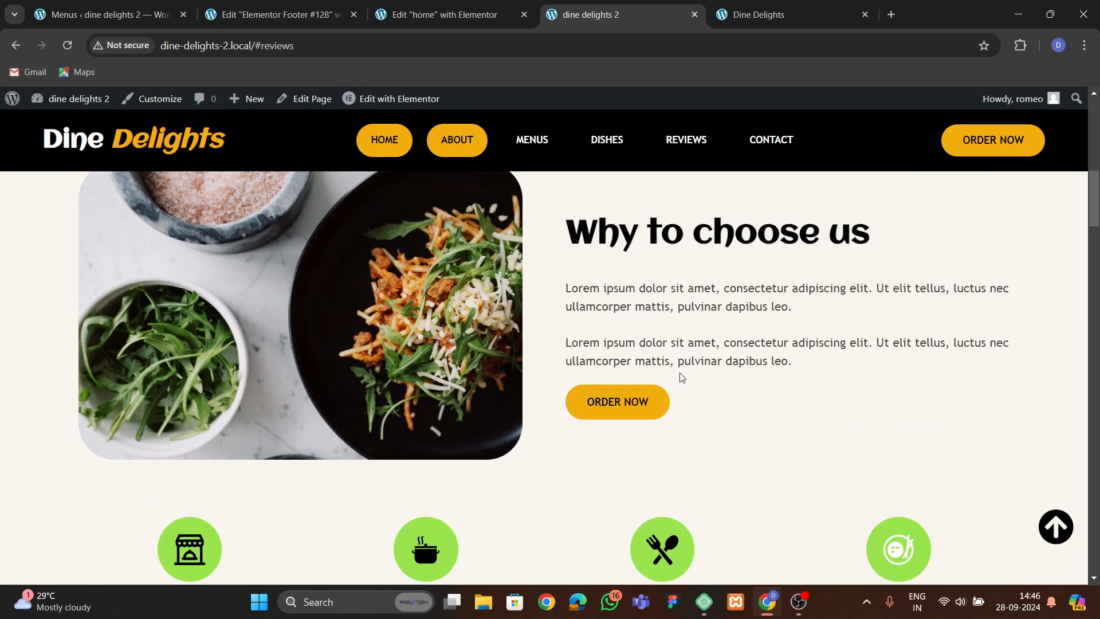
{"action": "scroll", "coordinate": [681, 373], "scroll_direction": "up", "scroll_amount": 8}
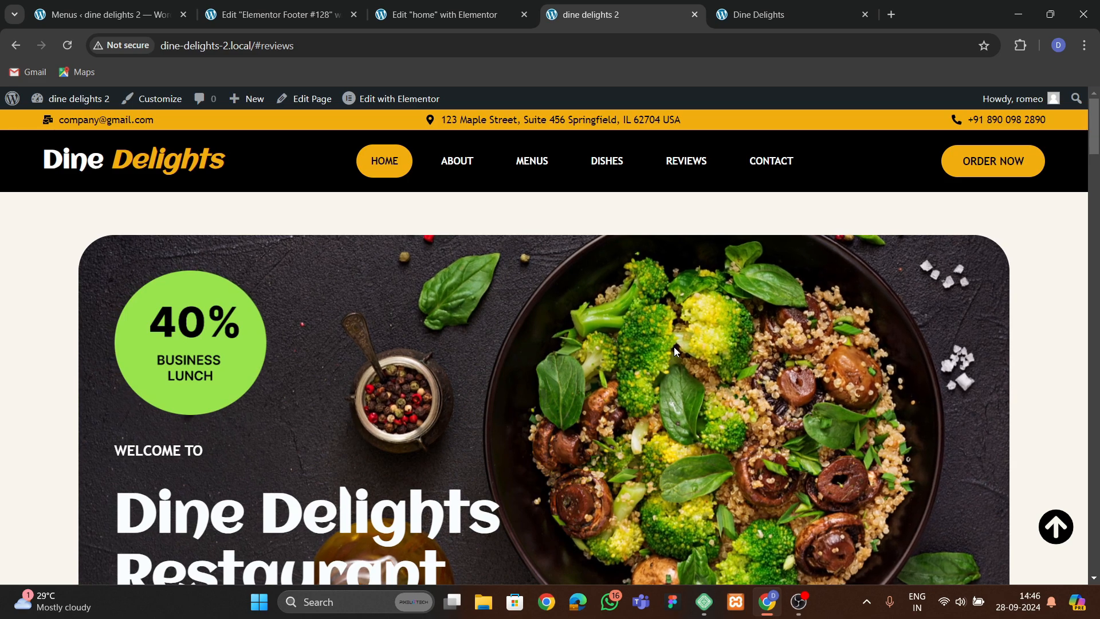
{"action": "scroll", "coordinate": [613, 441], "scroll_direction": "down", "scroll_amount": 8}
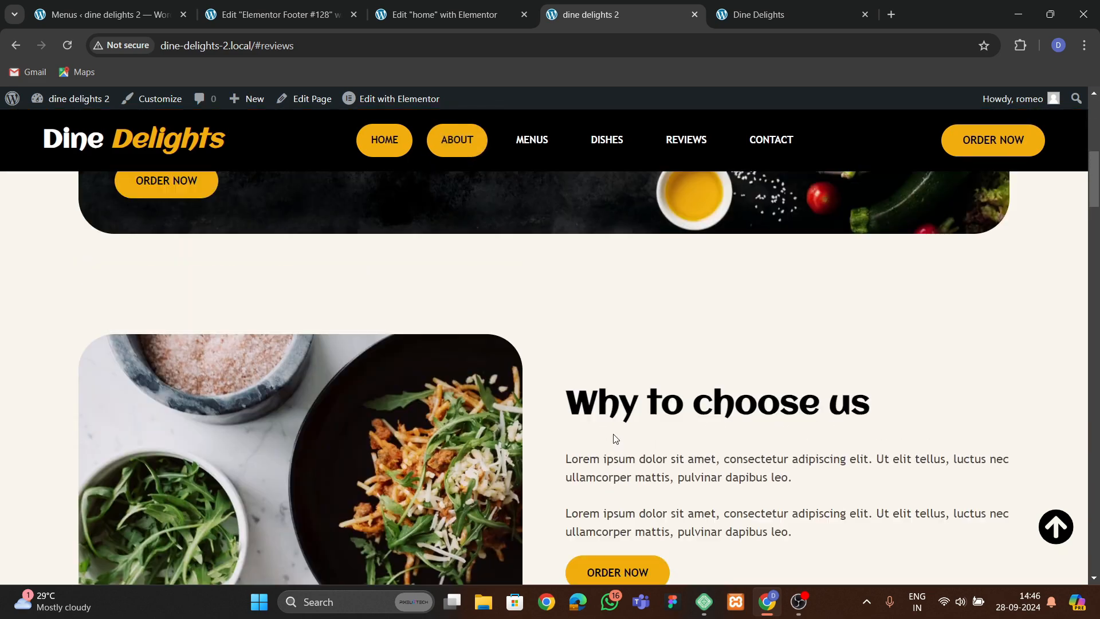
{"action": "scroll", "coordinate": [615, 439], "scroll_direction": "up", "scroll_amount": 8}
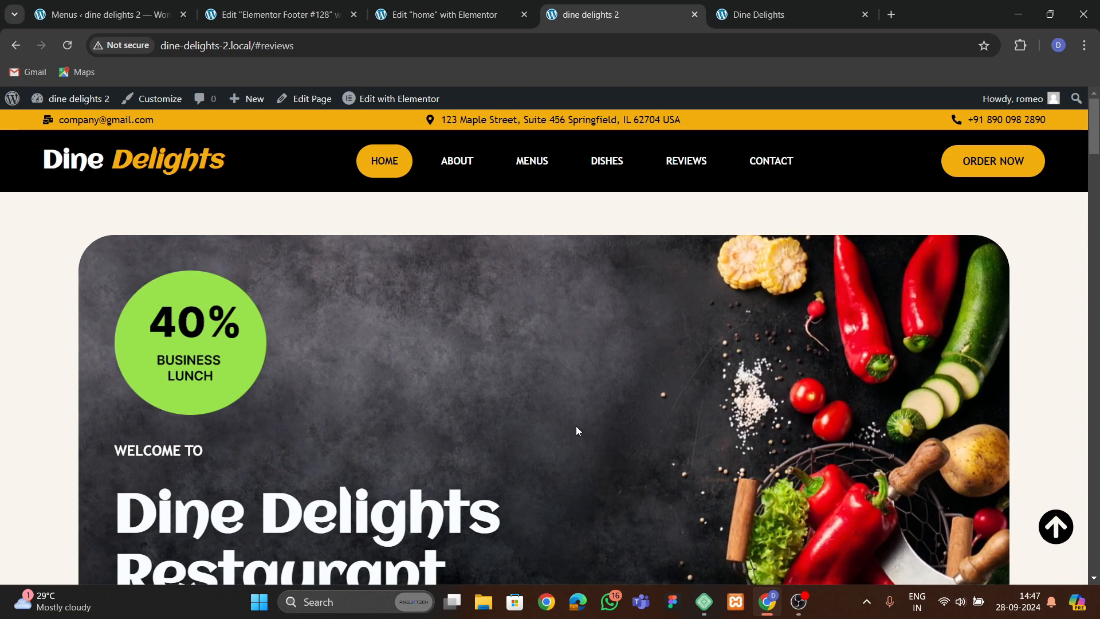
{"action": "scroll", "coordinate": [576, 455], "scroll_direction": "down", "scroll_amount": 2}
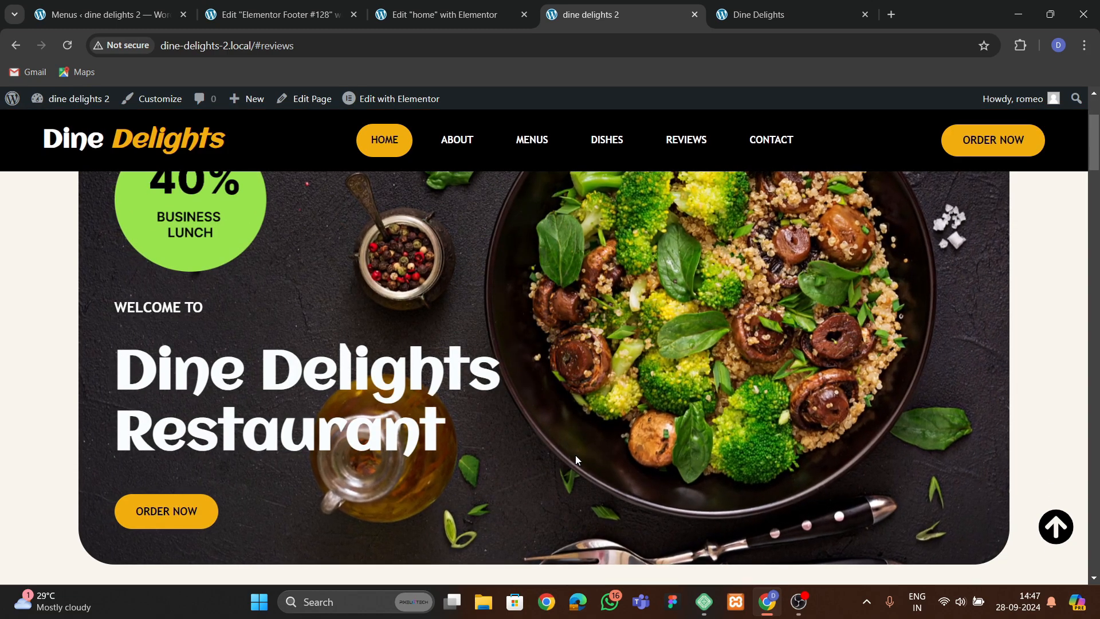
{"action": "scroll", "coordinate": [576, 459], "scroll_direction": "up", "scroll_amount": 2}
{"action": "scroll", "coordinate": [450, 378], "scroll_direction": "down", "scroll_amount": 4}
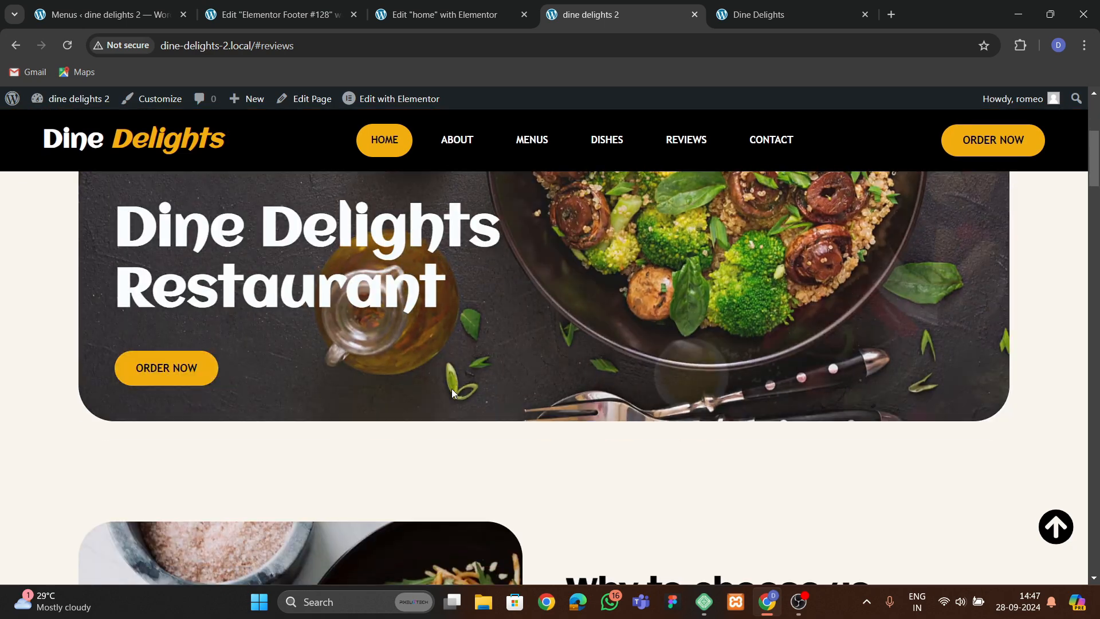
{"action": "scroll", "coordinate": [451, 389], "scroll_direction": "up", "scroll_amount": 4}
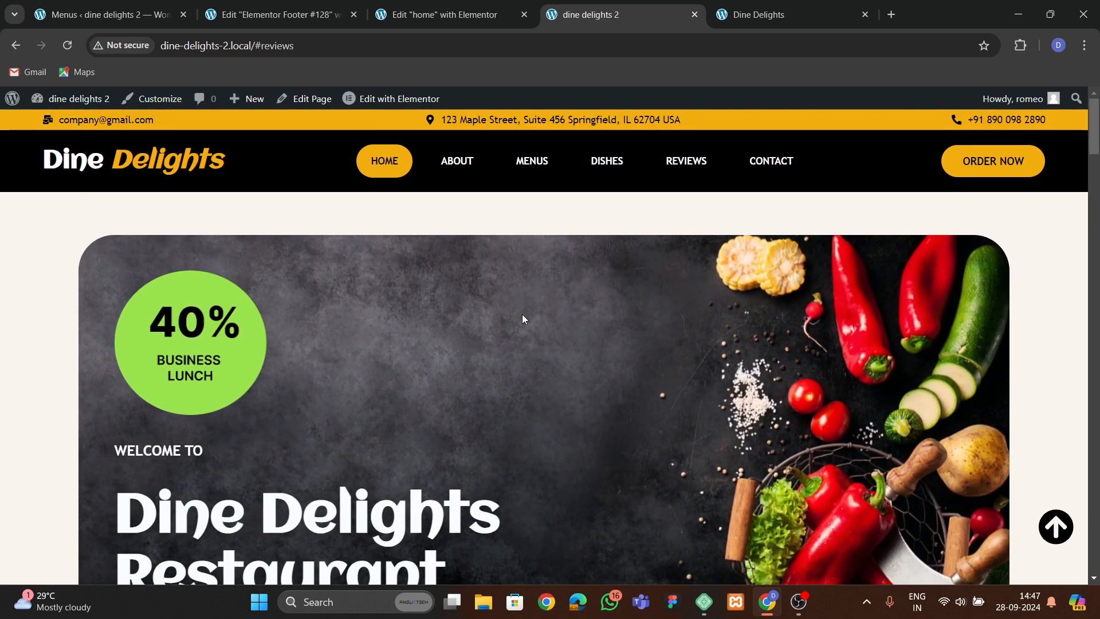